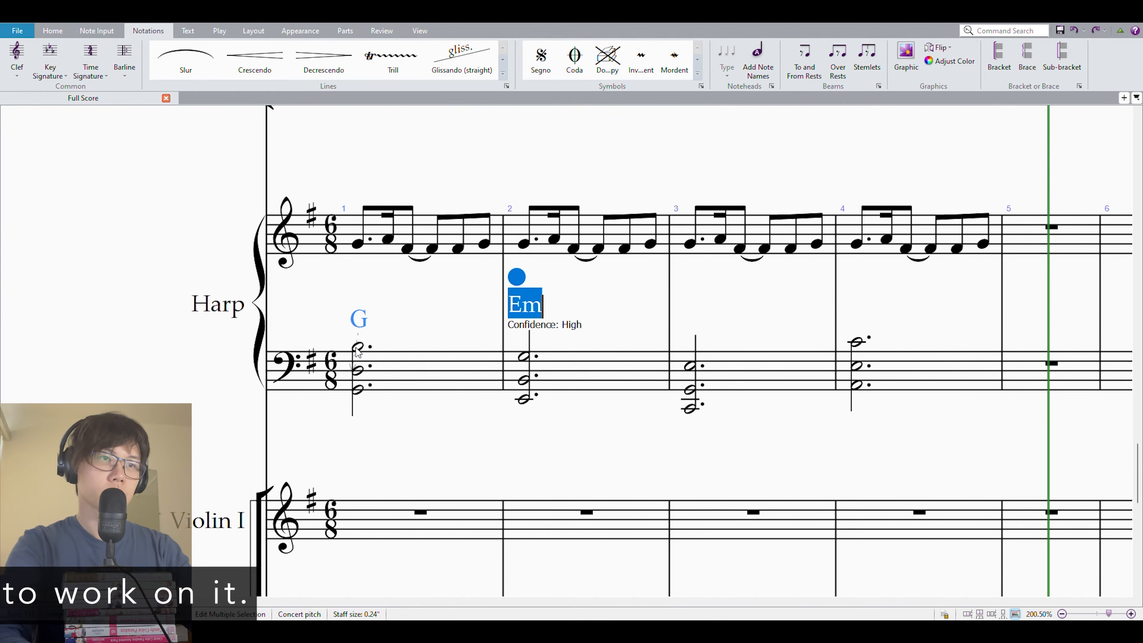
Complete the chord symbols G, Em, C and Am7 over harp bars 1 to 4 and play the passage back
{"action": "key", "text": "space"}
{"action": "key", "text": "Escape"}
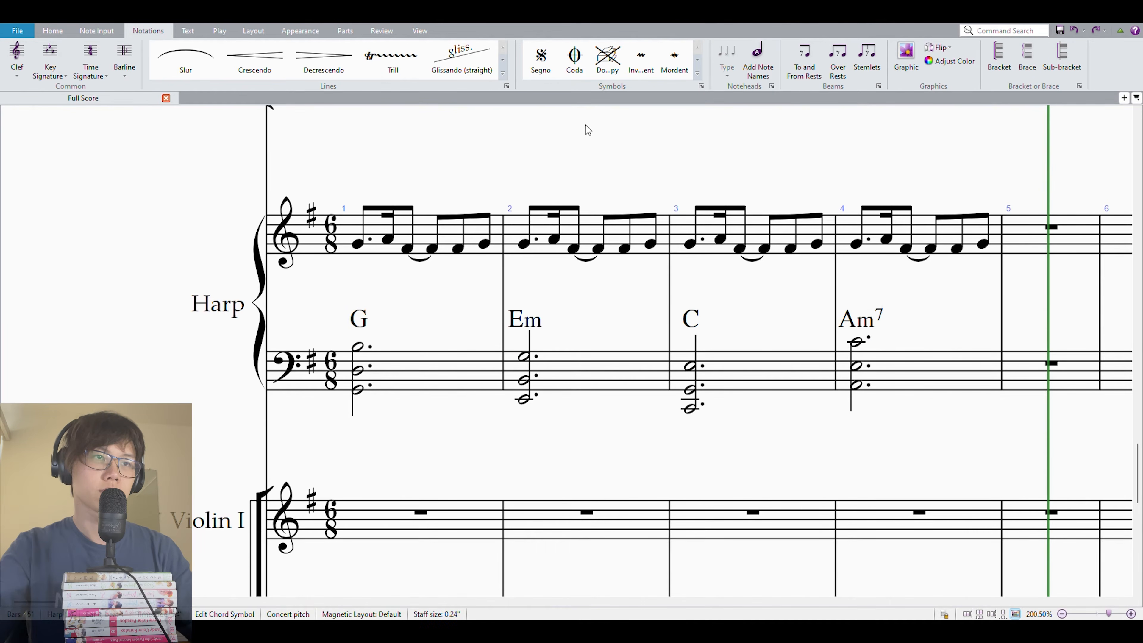
{"action": "key", "text": "p"}
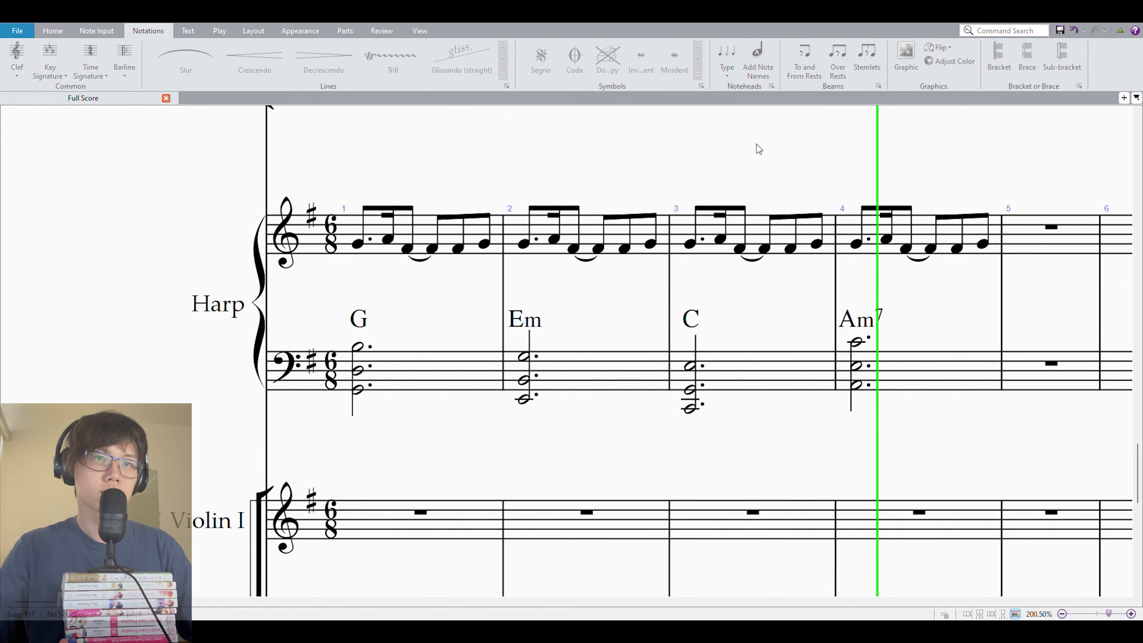
{"action": "key", "text": "space"}
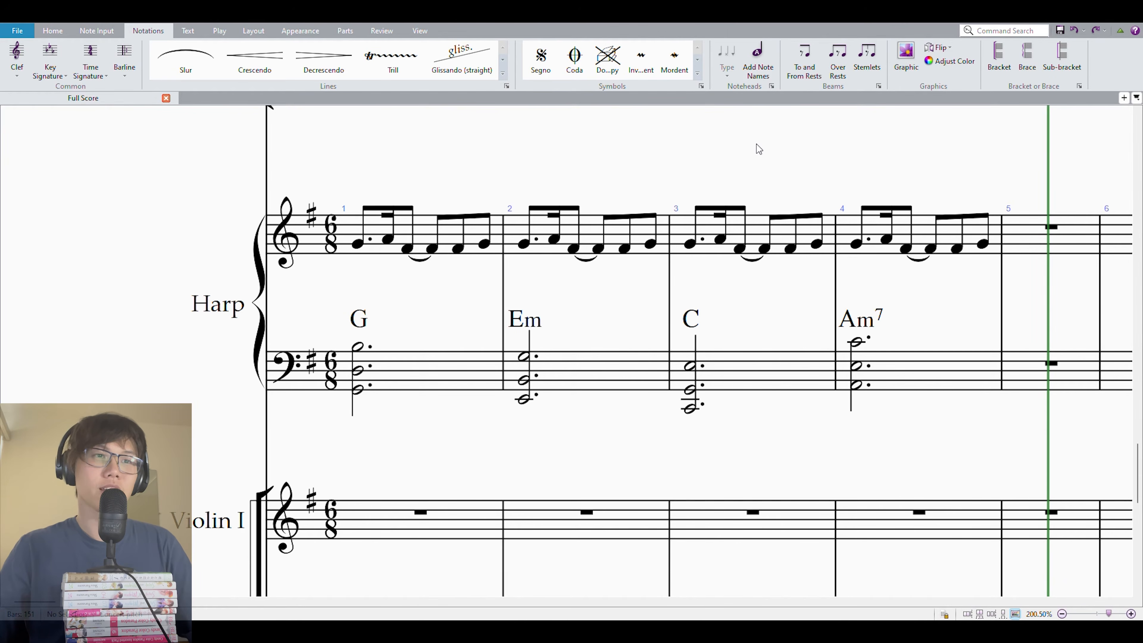
Add a slur over the whole melody of bar 1 in the harp's treble staff
{"action": "left_click", "coordinate": [429, 219]}
{"action": "key", "text": "s"}
{"action": "left_click", "coordinate": [488, 175]}
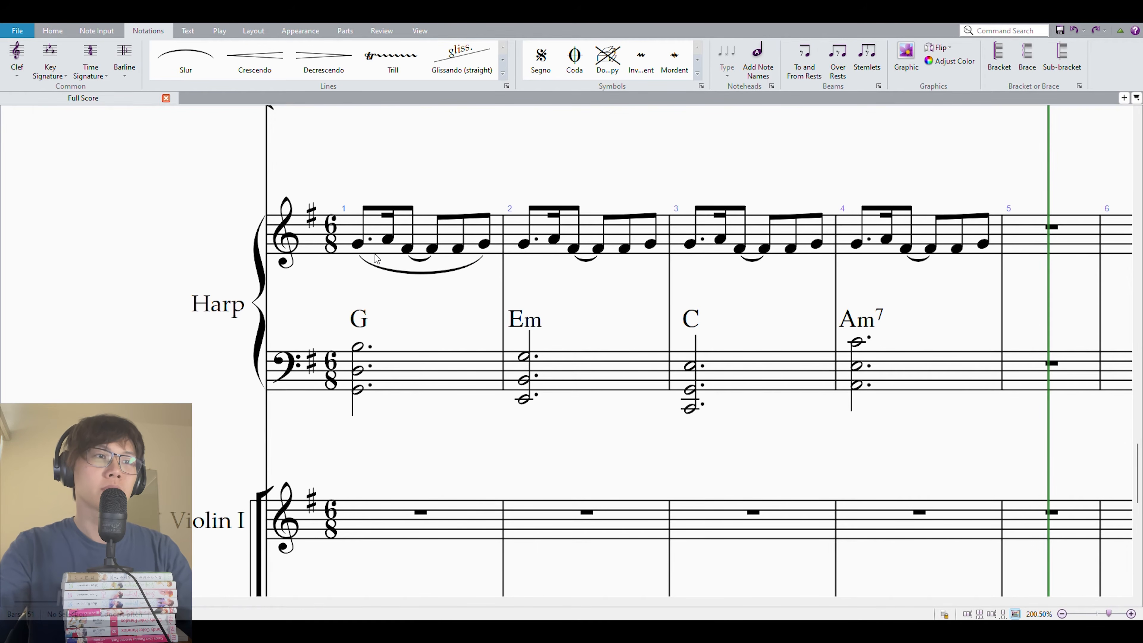
Examine the first melody note and the bass-staff chord under each of harp bars 1 to 4
{"action": "left_click", "coordinate": [358, 244]}
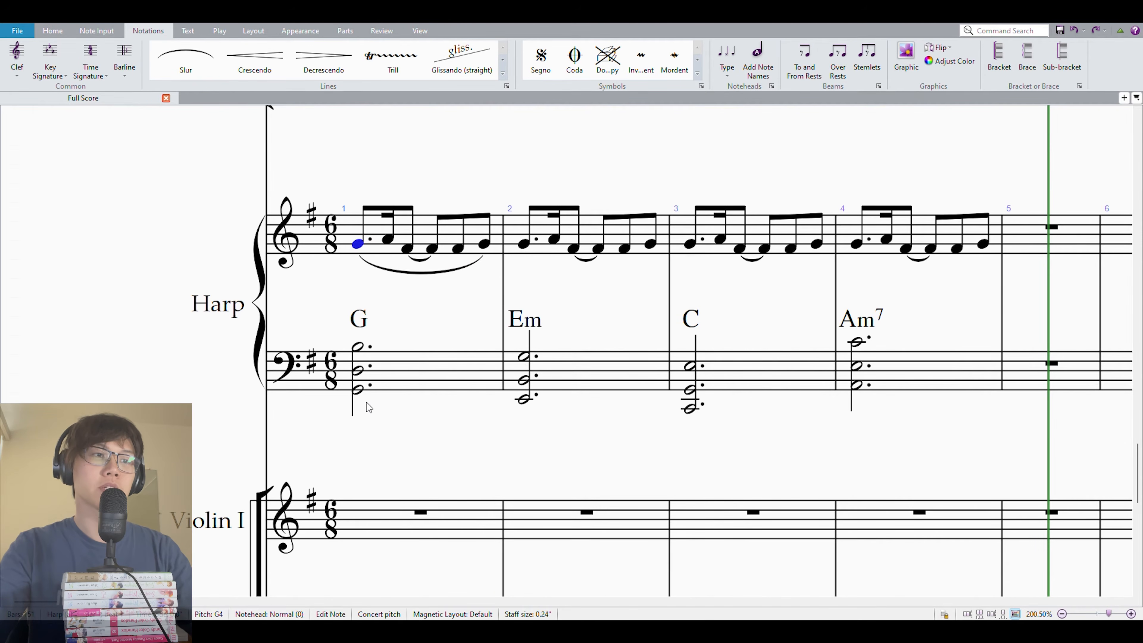
{"action": "left_click", "coordinate": [407, 366]}
{"action": "left_click", "coordinate": [607, 389]}
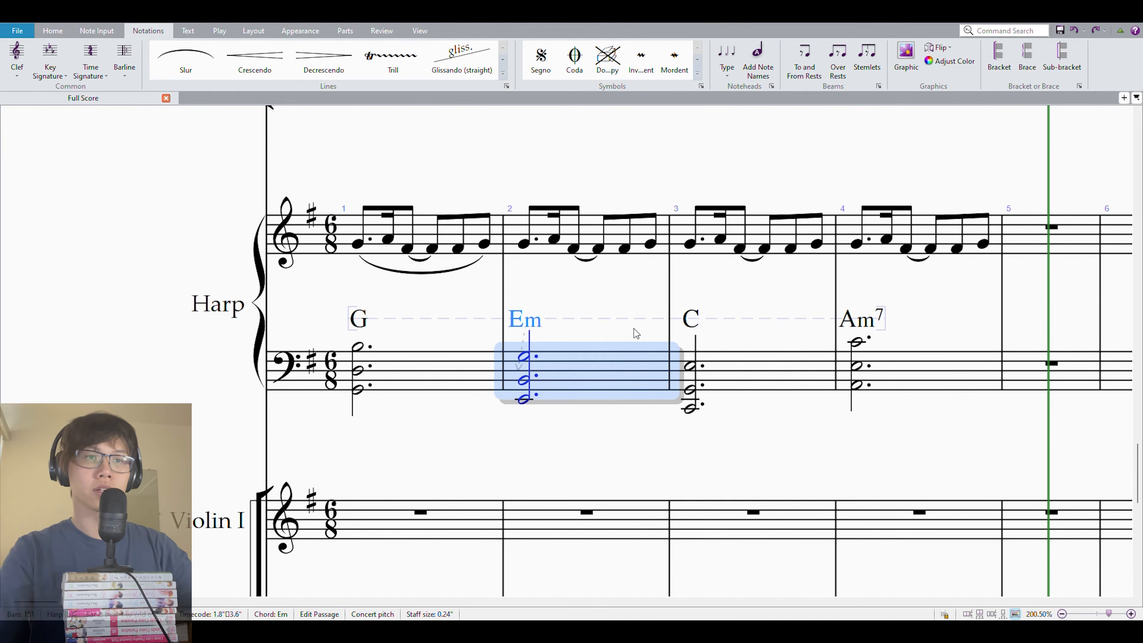
{"action": "left_click", "coordinate": [778, 366]}
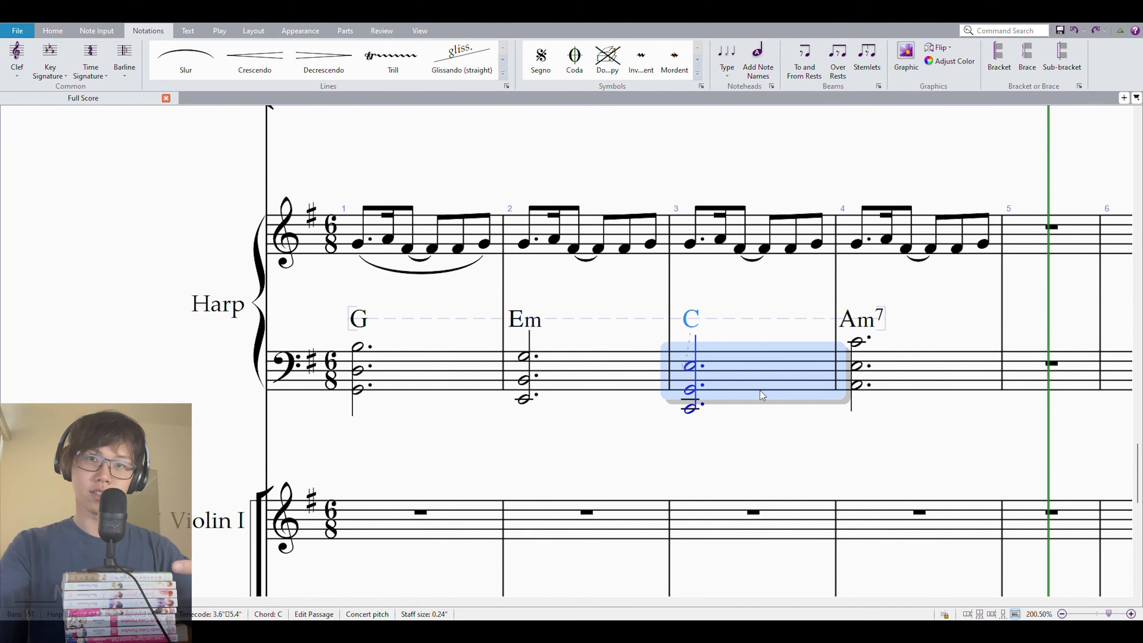
{"action": "left_click", "coordinate": [891, 373]}
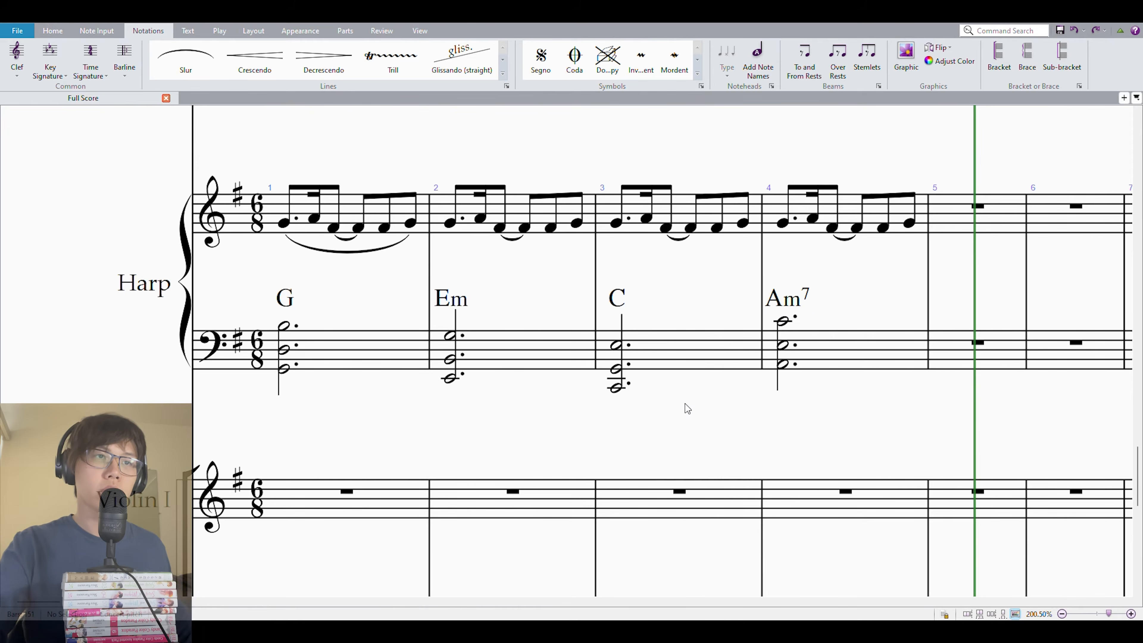
Slur the melody in each of bars 2, 3 and 4 of the harp's treble staff
{"action": "key", "text": "s"}
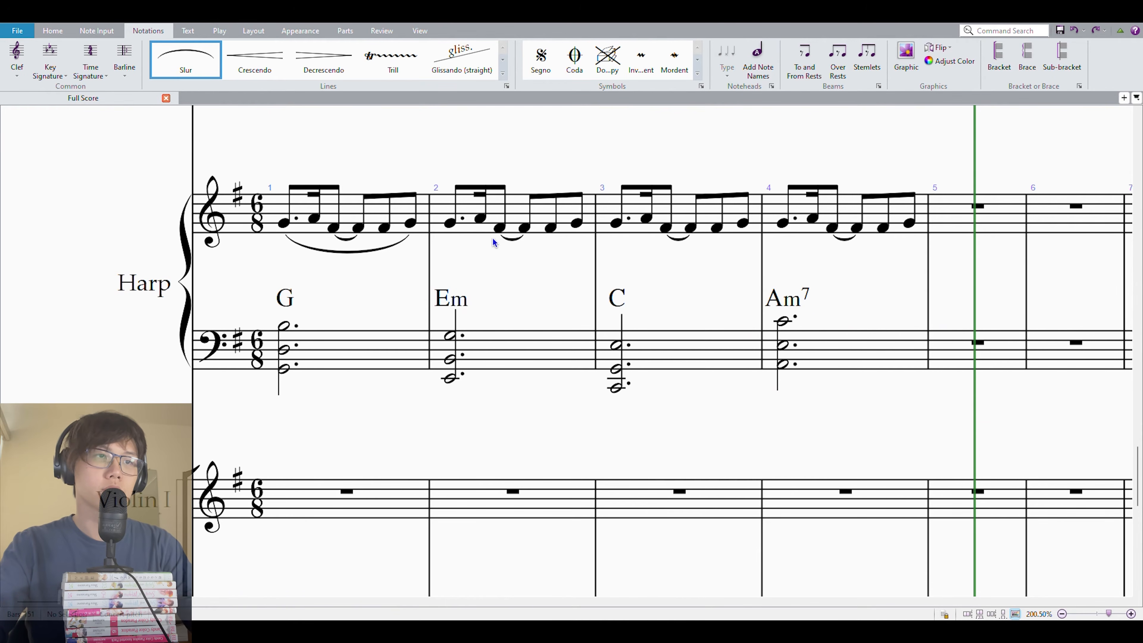
{"action": "left_click", "coordinate": [492, 237]}
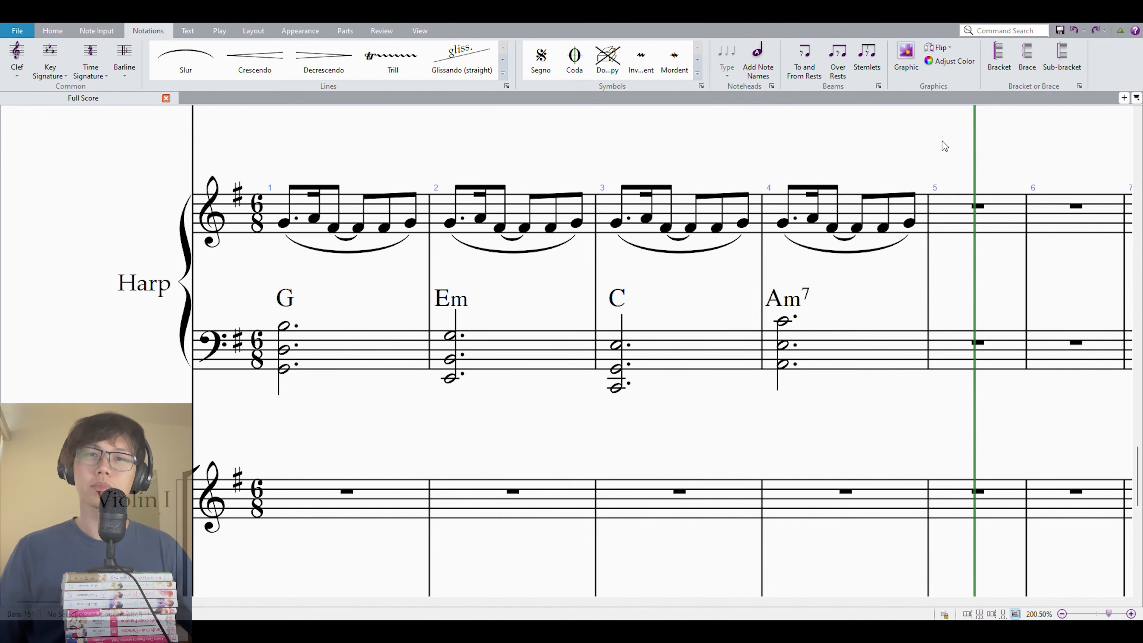
Compare the harp's bass-staff chords as two pairs, bars 1–2 and bars 3–4
{"action": "left_click", "coordinate": [350, 349]}
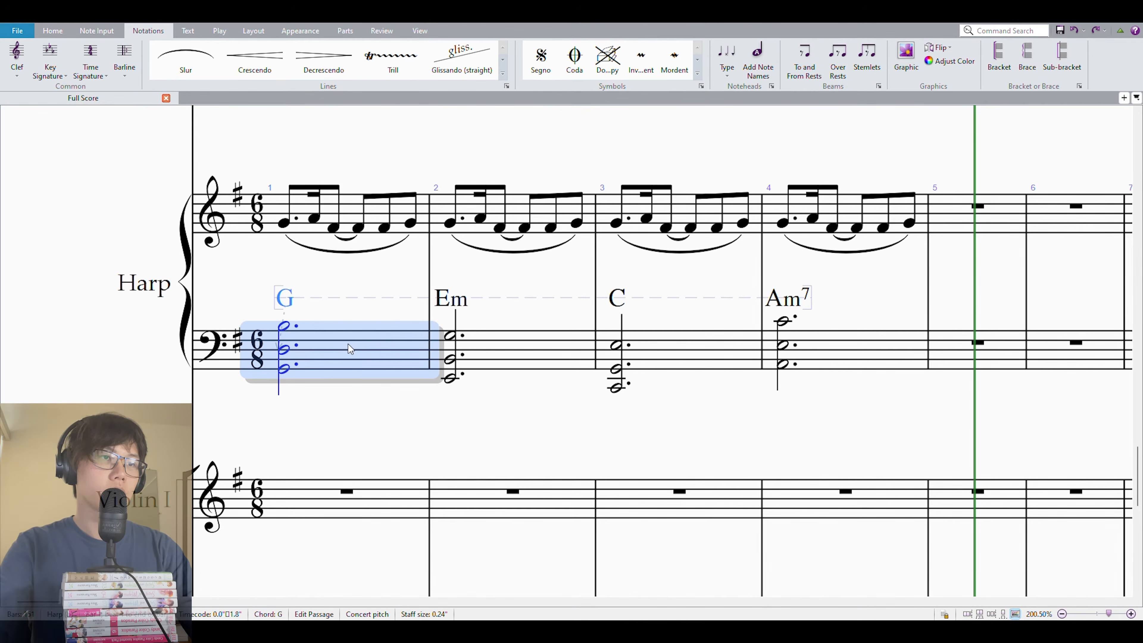
{"action": "left_click", "coordinate": [540, 350], "text": "shift"}
{"action": "left_click", "coordinate": [773, 470]}
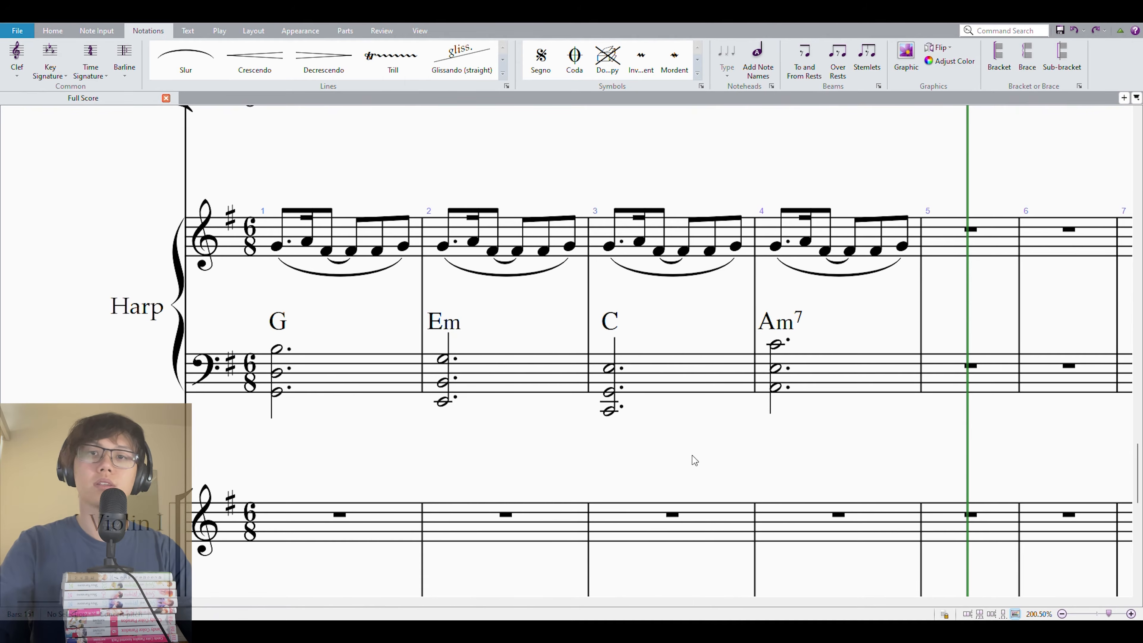
{"action": "left_click", "coordinate": [678, 377]}
{"action": "left_click", "coordinate": [845, 369], "text": "shift"}
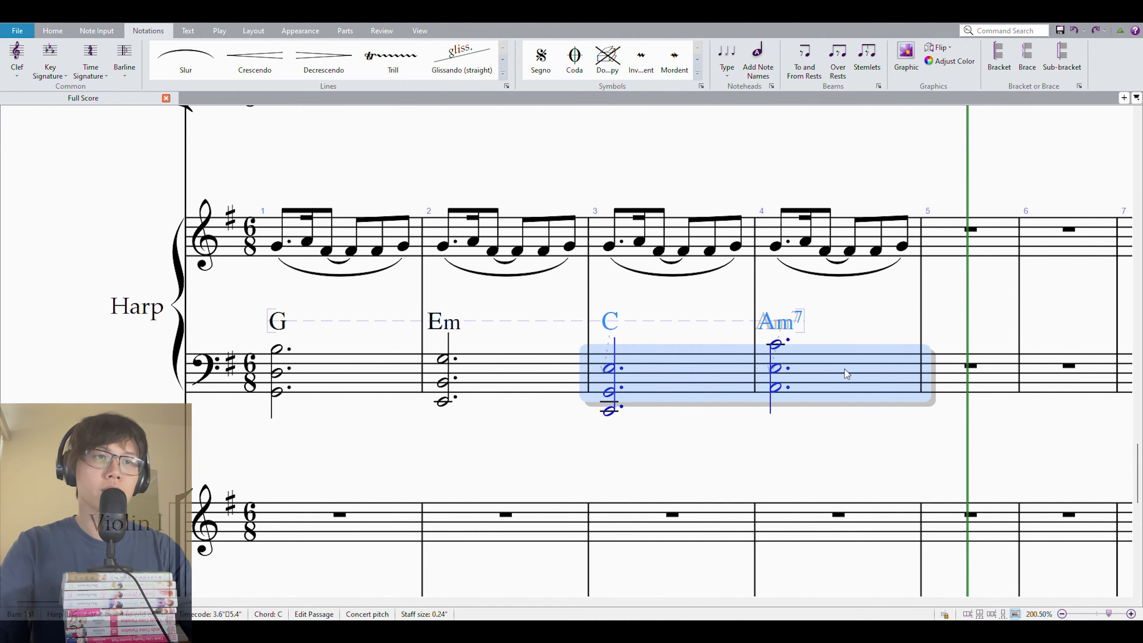
{"action": "left_click", "coordinate": [927, 435]}
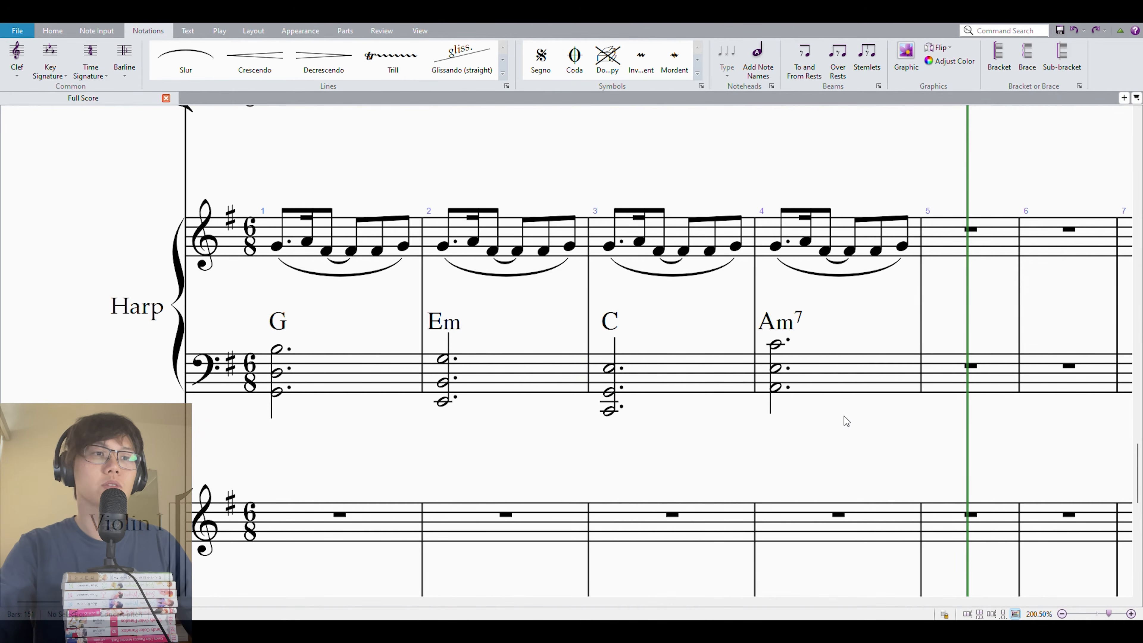
Add seven single empty bars to the score at bar 5
{"action": "left_click_drag", "start_coordinate": [777, 439], "coordinate": [681, 403]}
{"action": "left_click", "coordinate": [756, 240]}
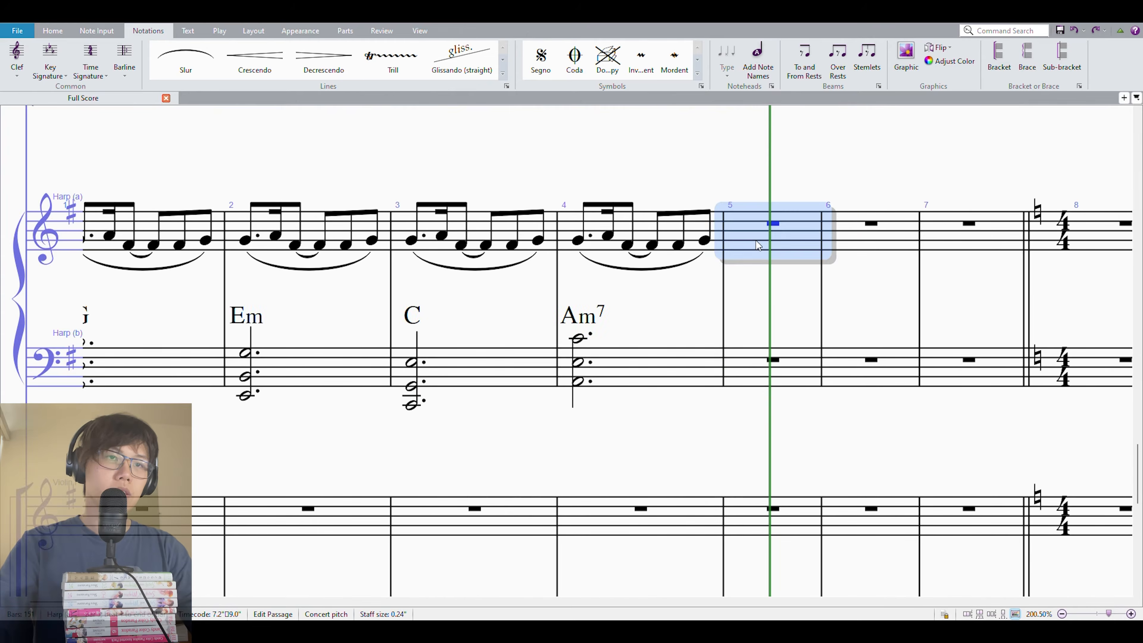
{"action": "key", "text": "ctrl+shift+b"}
{"action": "key", "text": "ctrl+shift+b"}
{"action": "key", "text": "ctrl+shift+b"}
{"action": "key", "text": "ctrl+shift+b"}
{"action": "key", "text": "ctrl+shift+b"}
{"action": "key", "text": "ctrl+shift+b"}
{"action": "key", "text": "ctrl+shift+b"}
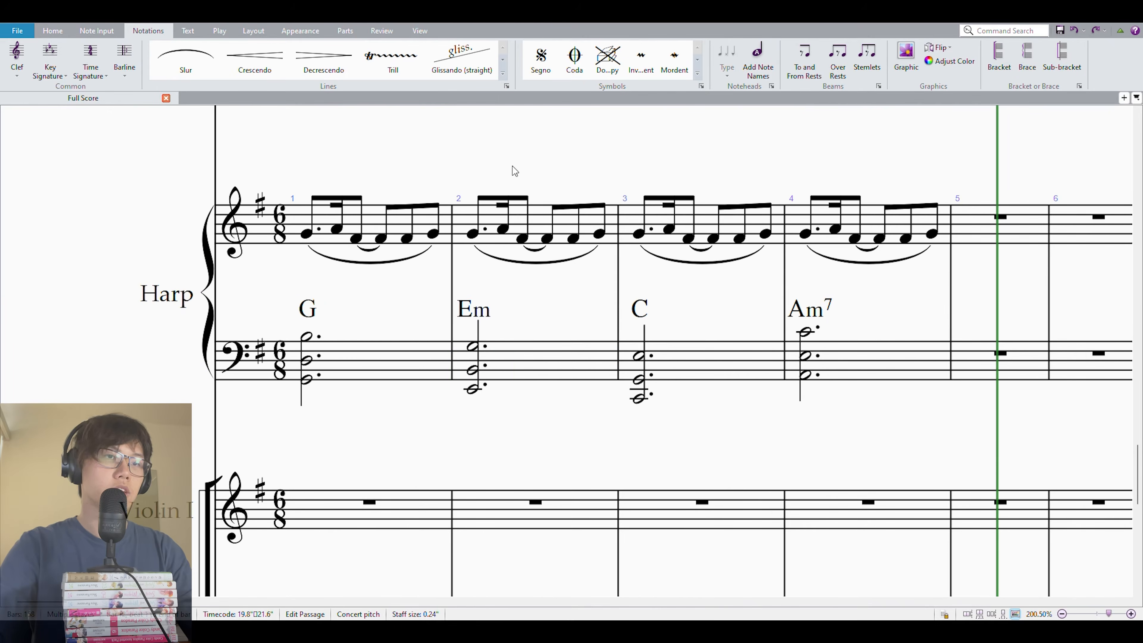
Clear the notes, slurs and chord symbols from bars 2 to 4 in both harp staves
{"action": "left_click", "coordinate": [542, 365]}
{"action": "left_click", "coordinate": [851, 182], "text": "shift"}
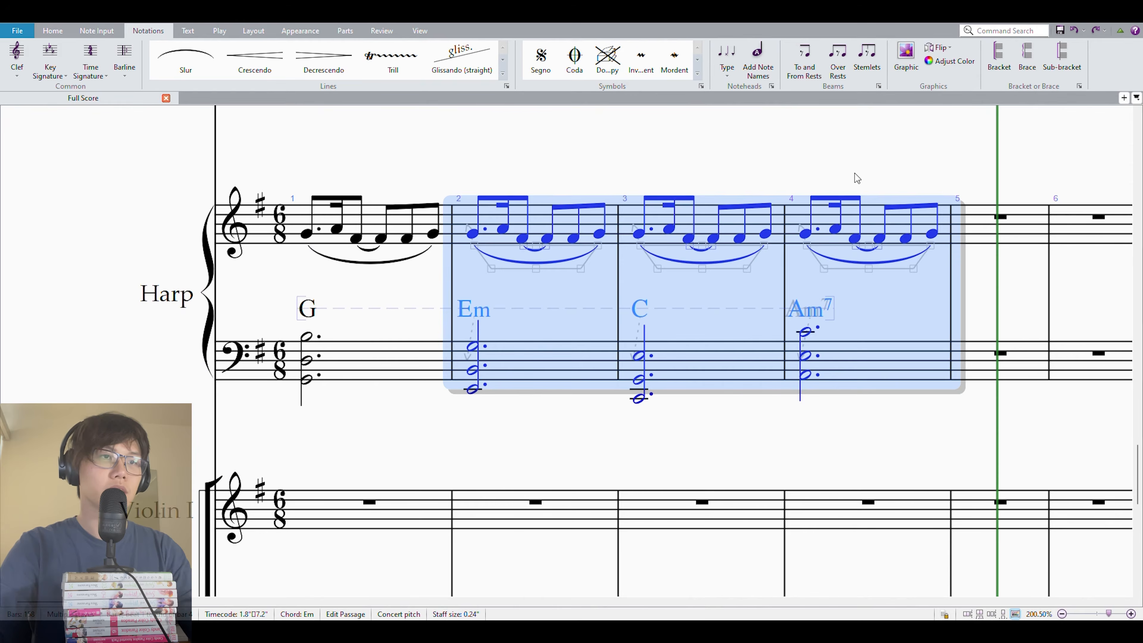
{"action": "key", "text": "Delete"}
{"action": "key", "text": "Escape"}
Enter a dotted half-note C chord (C3, G3, E4) in bar 4 of the harp's bass staff
{"action": "left_click", "coordinate": [675, 340]}
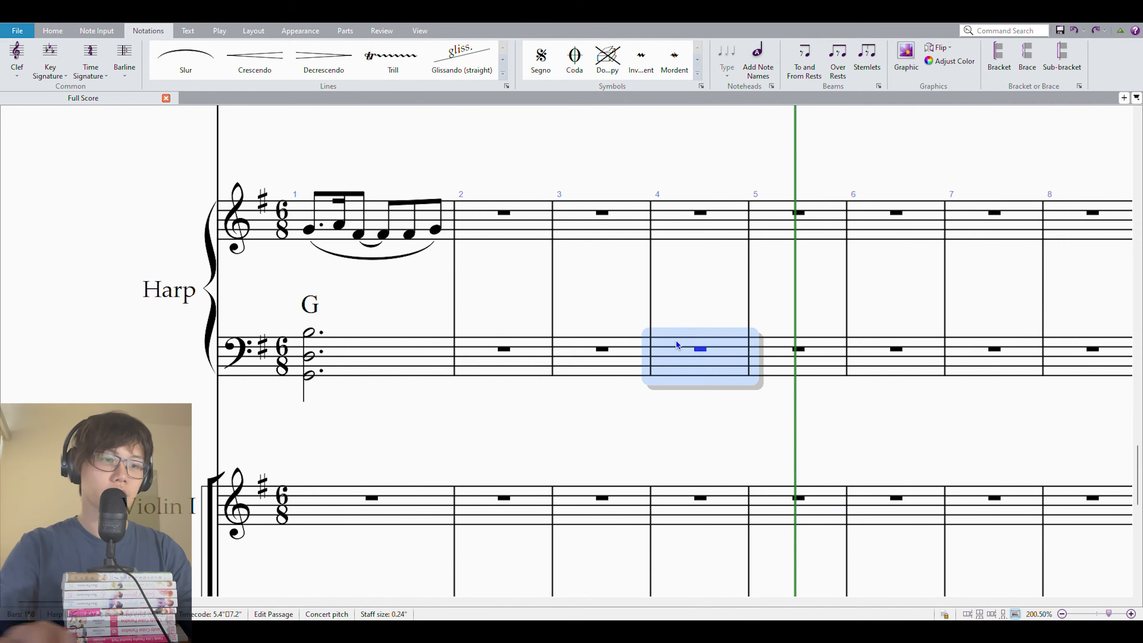
{"action": "key", "text": "c"}
{"action": "key", "text": "Escape"}
{"action": "key", "text": "KP_5"}
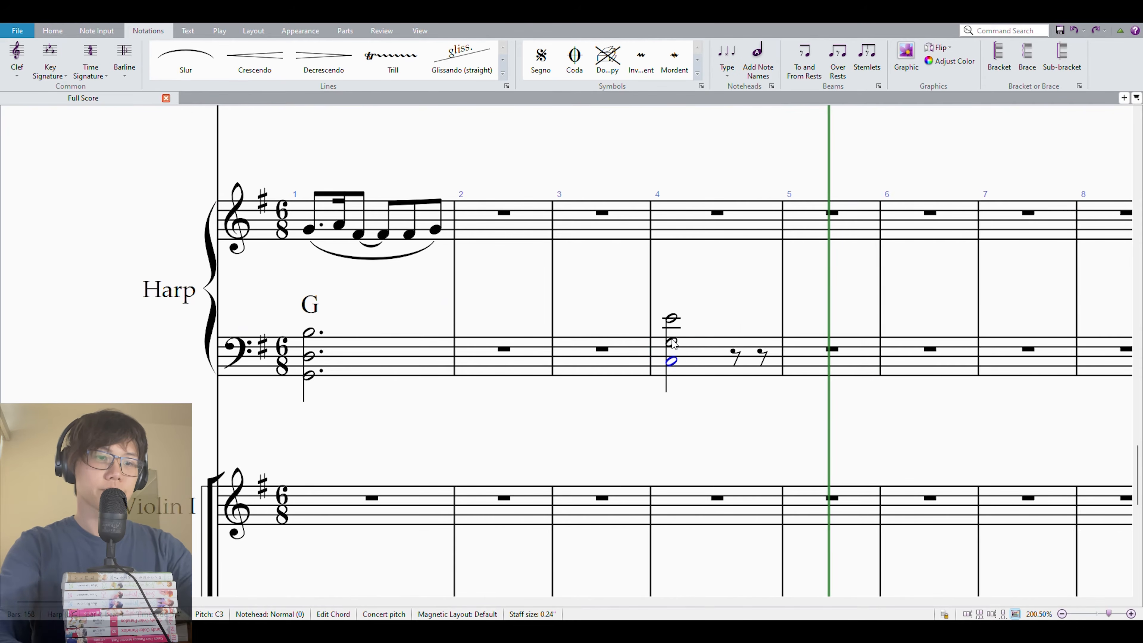
{"action": "key", "text": "KP_Decimal"}
Repeat the bar 4 bass chord through bars 5, 6 and 7 and tie all four chords together
{"action": "left_click", "coordinate": [713, 362]}
{"action": "key", "text": "r"}
{"action": "key", "text": "r"}
{"action": "key", "text": "r"}
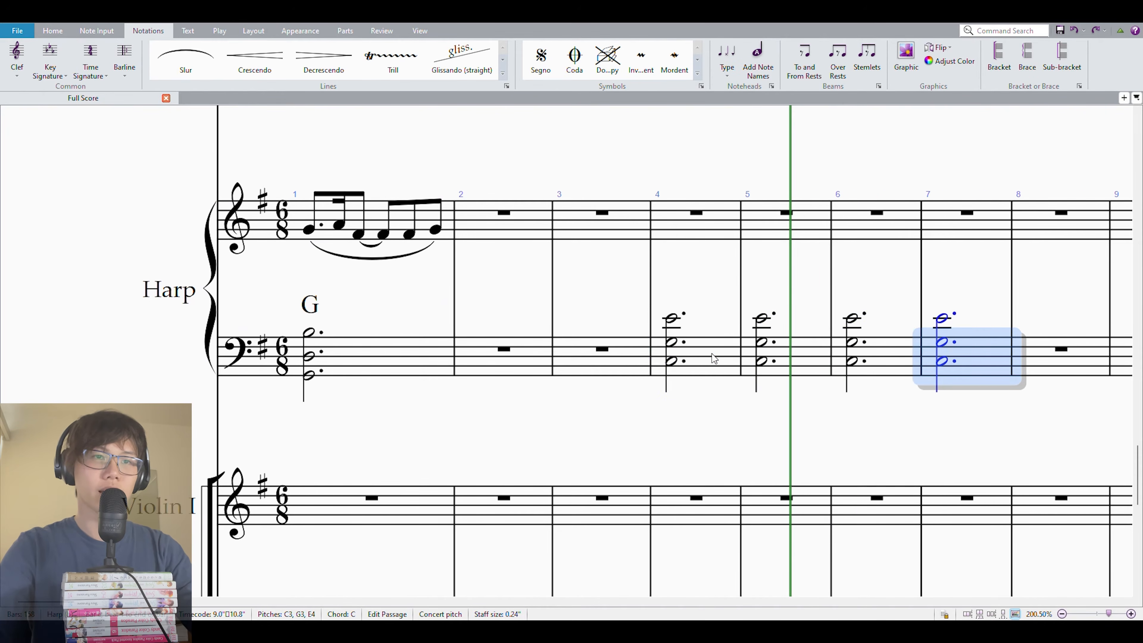
{"action": "left_click", "coordinate": [713, 362], "text": "shift"}
{"action": "key", "text": "KP_Enter"}
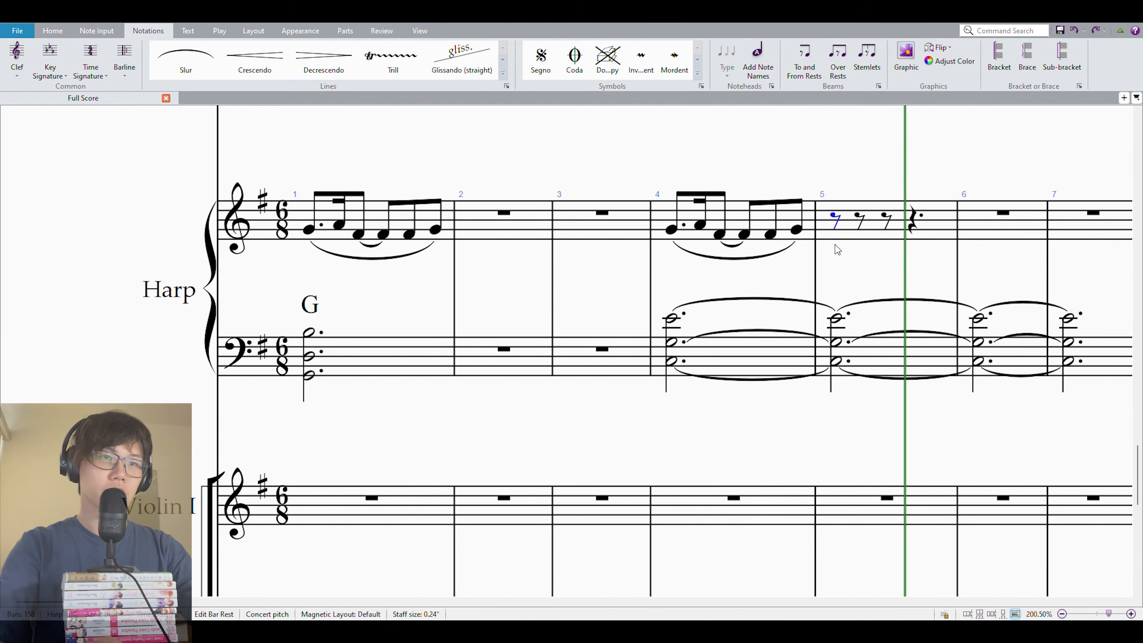
Enter the eighth notes A, B, C, D, C, B in bar 5 of the harp's treble staff
{"action": "key", "text": "b"}
{"action": "key", "text": "c"}
{"action": "key", "text": "d"}
{"action": "key", "text": "c"}
{"action": "key", "text": "b"}
Continue the harp melody in bar 6 with the eighth notes C, B, A, B, A, G
{"action": "key", "text": "c"}
{"action": "key", "text": "b"}
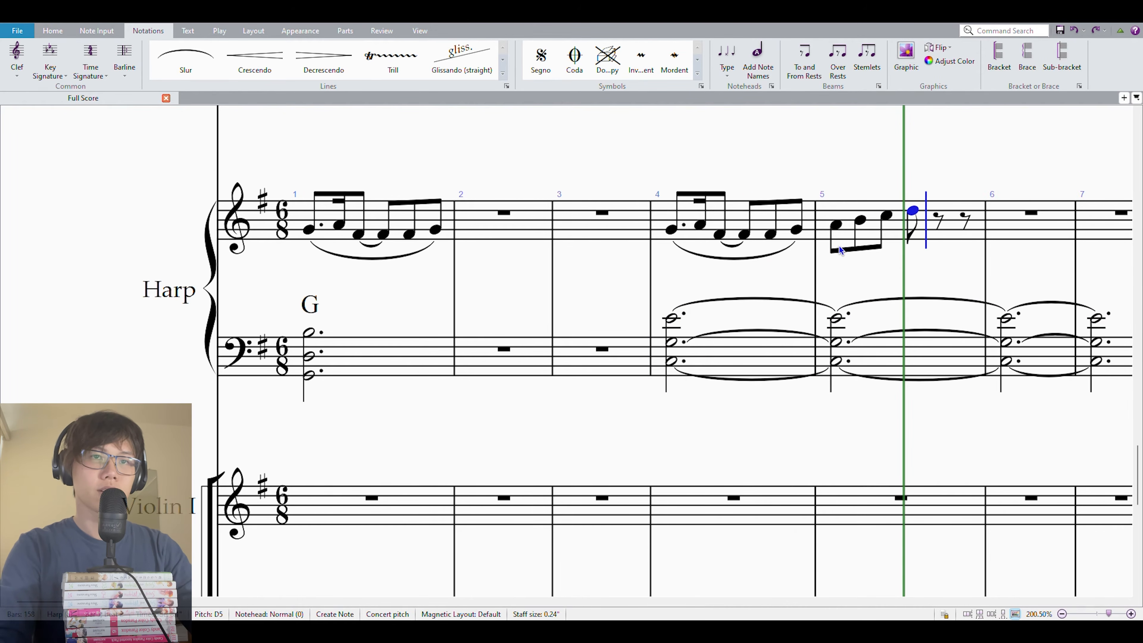
{"action": "key", "text": "a"}
{"action": "key", "text": "b"}
{"action": "key", "text": "a"}
{"action": "key", "text": "g"}
Fill bar 7 of the harp melody with the eighth notes F, G, F, E, F, G
{"action": "key", "text": "f"}
{"action": "key", "text": "g"}
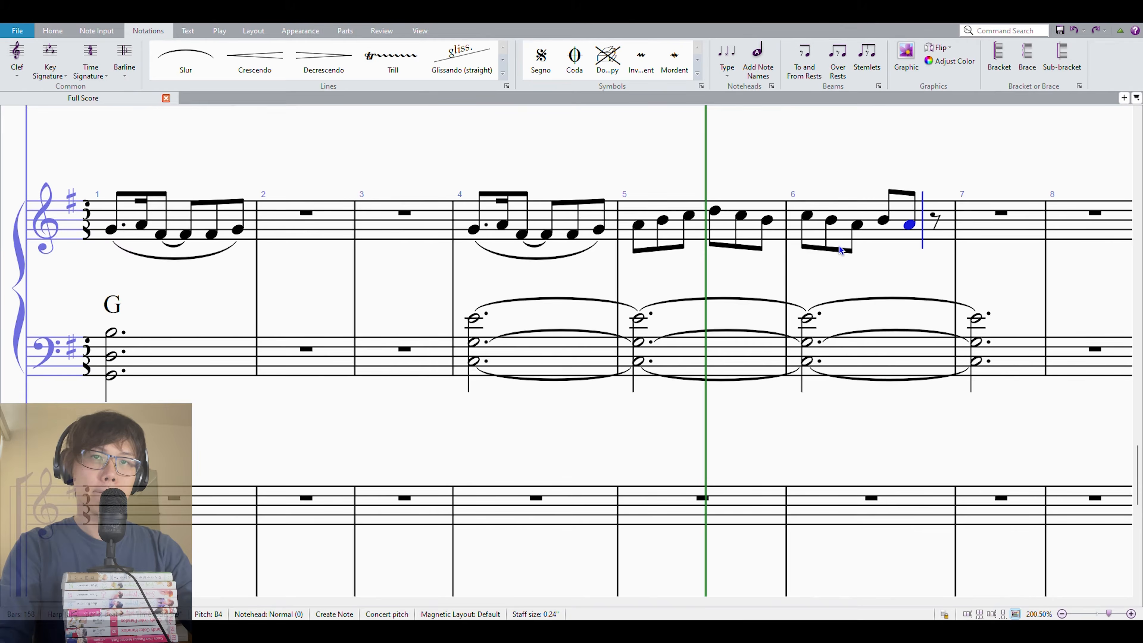
{"action": "key", "text": "f"}
{"action": "key", "text": "e"}
{"action": "key", "text": "f"}
{"action": "key", "text": "g"}
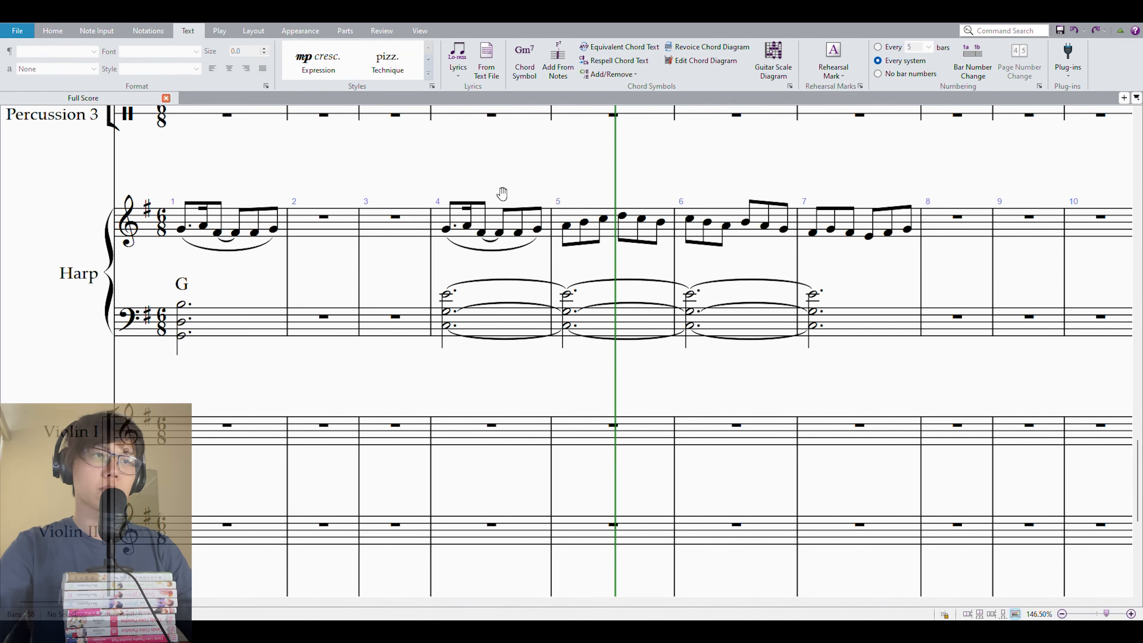
Highlight bars 4 to 7 in both harp staves to review the phrase
{"action": "left_click_drag", "start_coordinate": [502, 193], "coordinate": [454, 191]}
{"action": "left_click", "coordinate": [439, 249]}
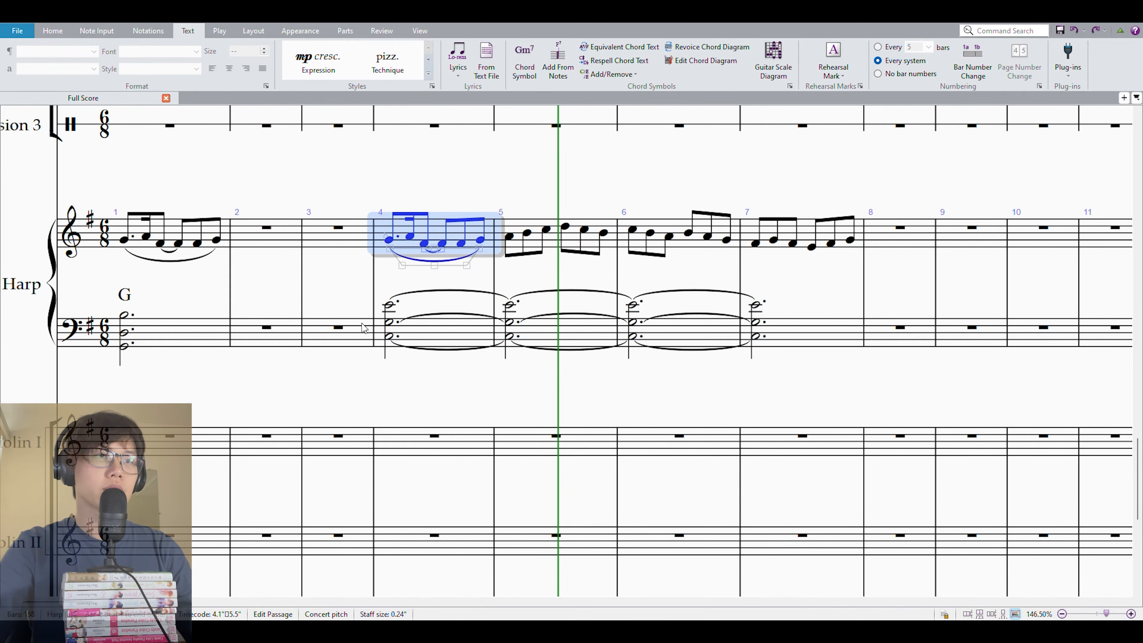
{"action": "left_click_drag", "start_coordinate": [438, 343], "coordinate": [825, 231]}
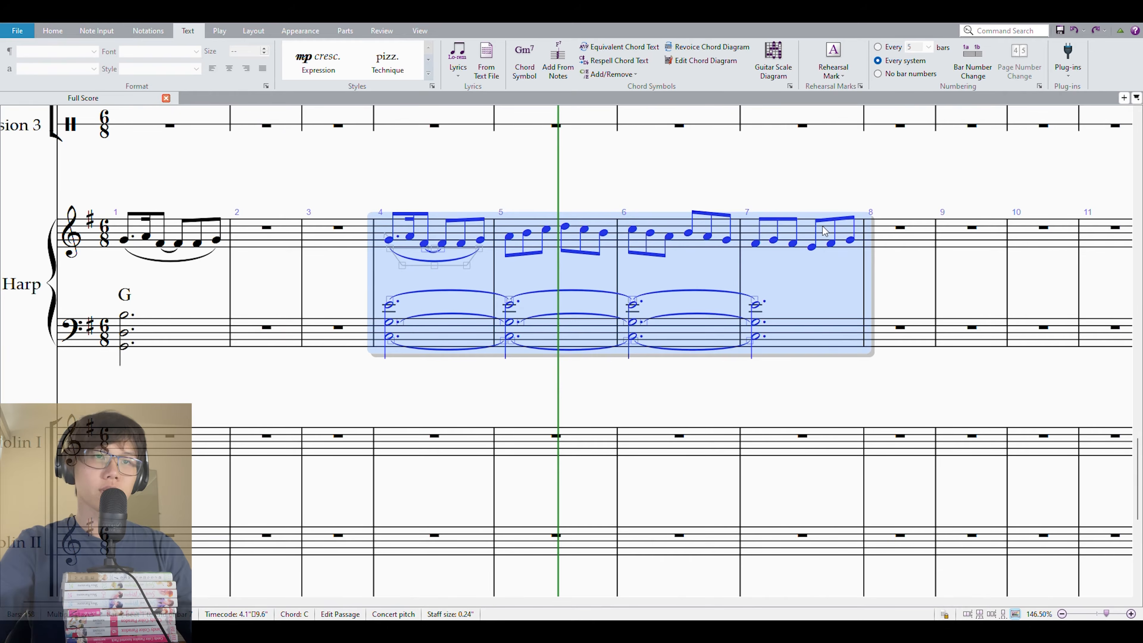
Repeat the bar 7 bass chord into bar 8 raised one step to D, then into bar 9 lowered four steps from there
{"action": "left_click", "coordinate": [814, 320]}
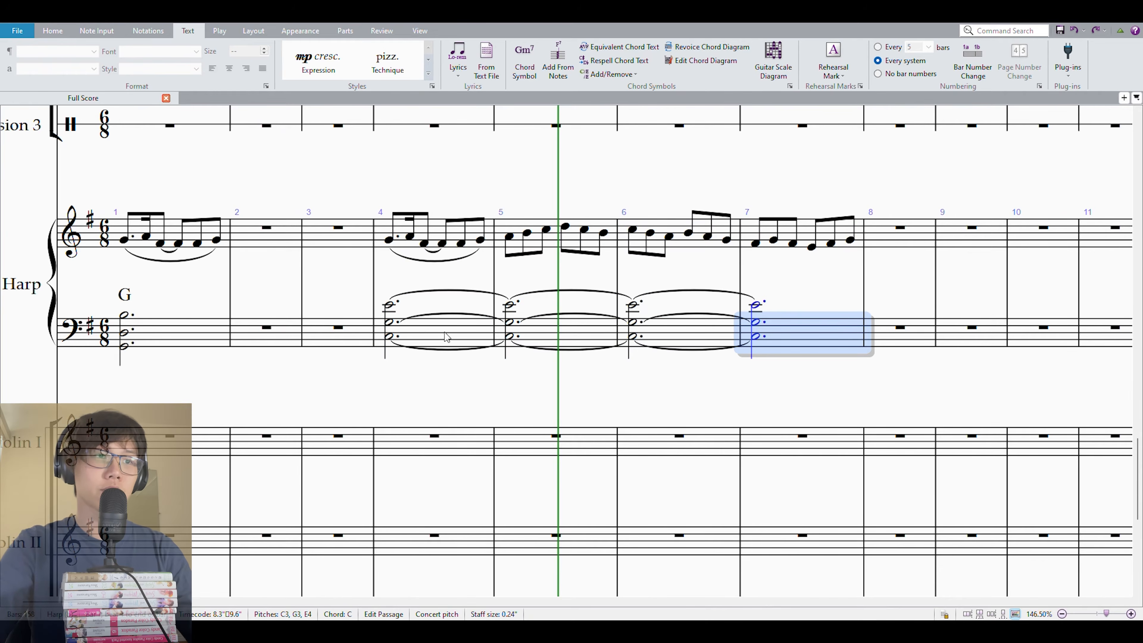
{"action": "key", "text": "r"}
{"action": "key", "text": "Up"}
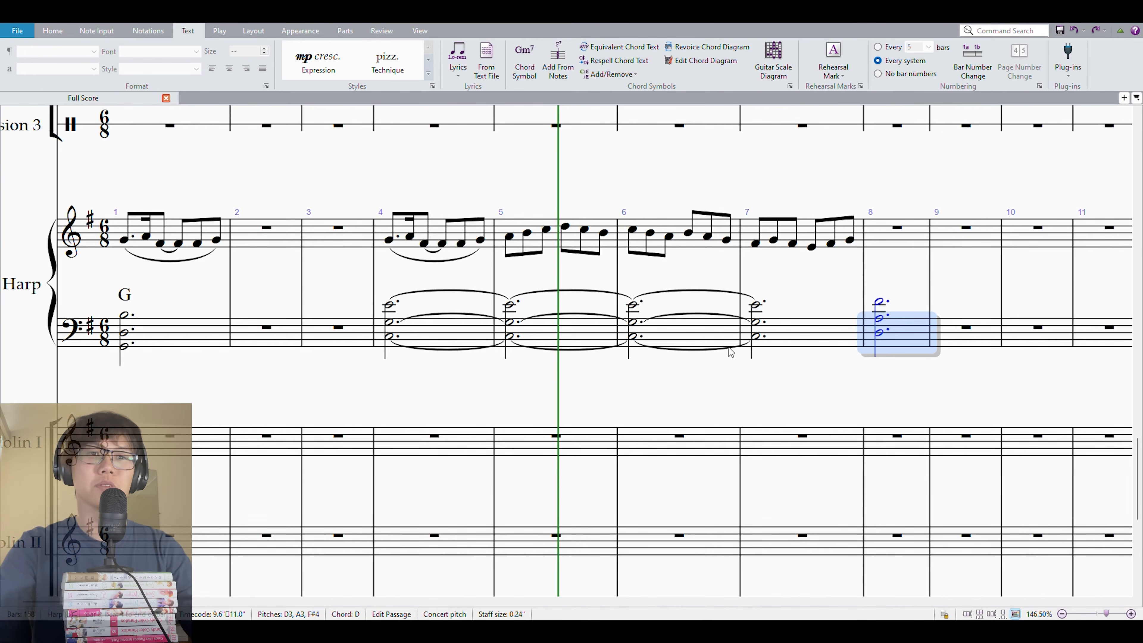
{"action": "key", "text": "r"}
{"action": "key", "text": "Down"}
{"action": "key", "text": "Down"}
{"action": "key", "text": "Down"}
{"action": "key", "text": "Down"}
Move the two bass-staff chords from bars 8 and 9 to bars 13 and 14
{"action": "left_click", "coordinate": [906, 332], "text": "shift"}
{"action": "key", "text": "Delete"}
{"action": "left_click_drag", "start_coordinate": [962, 305], "coordinate": [675, 306]}
{"action": "left_click", "coordinate": [958, 333]}
Repeat bars 4 to 7 of both harp staves into bars 8 to 11 and lower the copied bass chords one step to Bm
{"action": "left_click", "coordinate": [518, 333]}
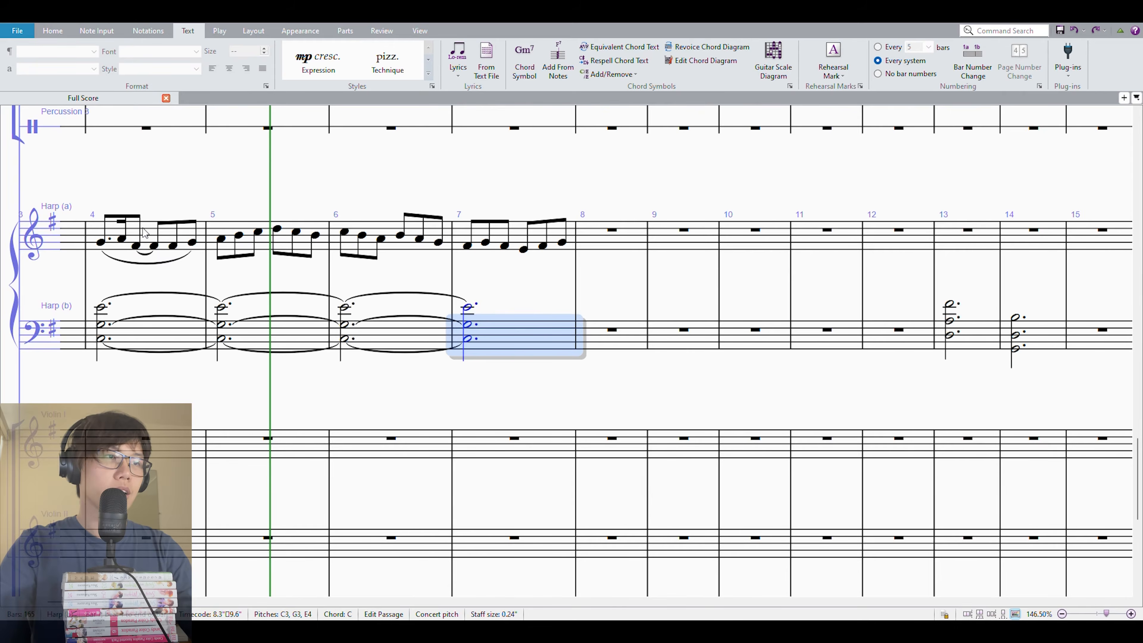
{"action": "left_click", "coordinate": [149, 270], "text": "shift"}
{"action": "key", "text": "r"}
{"action": "left_click", "coordinate": [988, 351]}
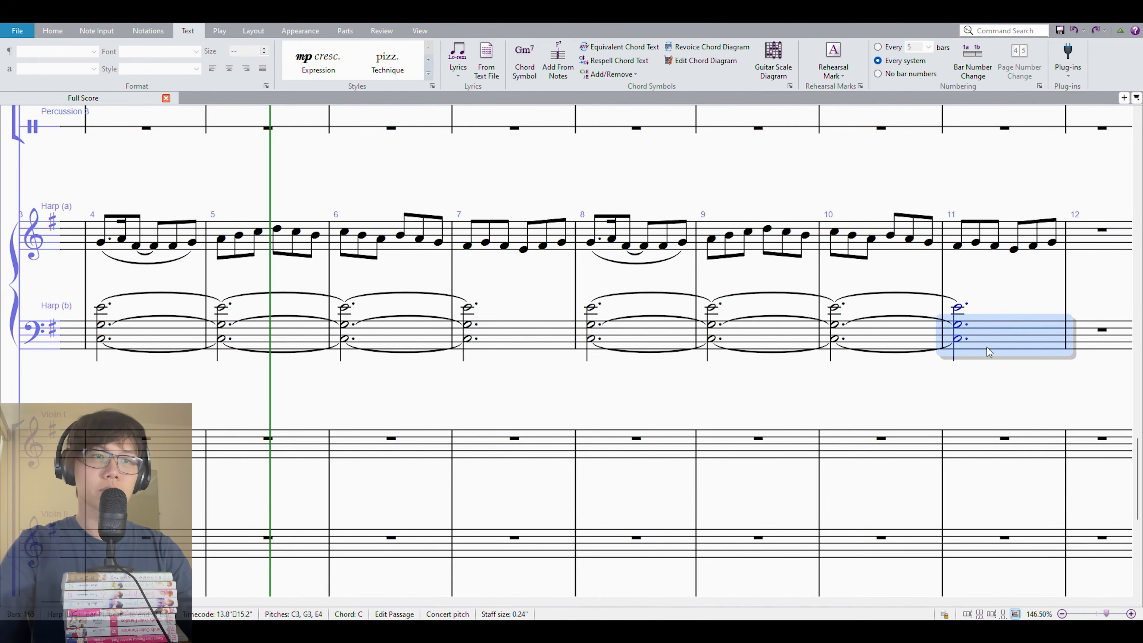
{"action": "left_click", "coordinate": [651, 344], "text": "shift"}
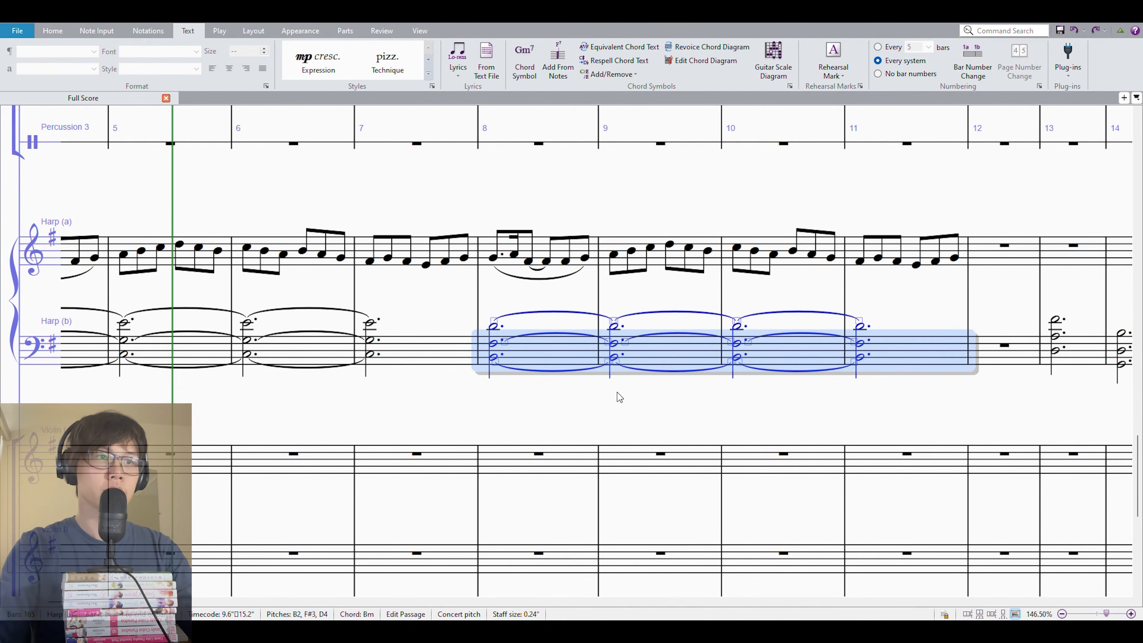
{"action": "left_click_drag", "start_coordinate": [995, 397], "coordinate": [916, 396]}
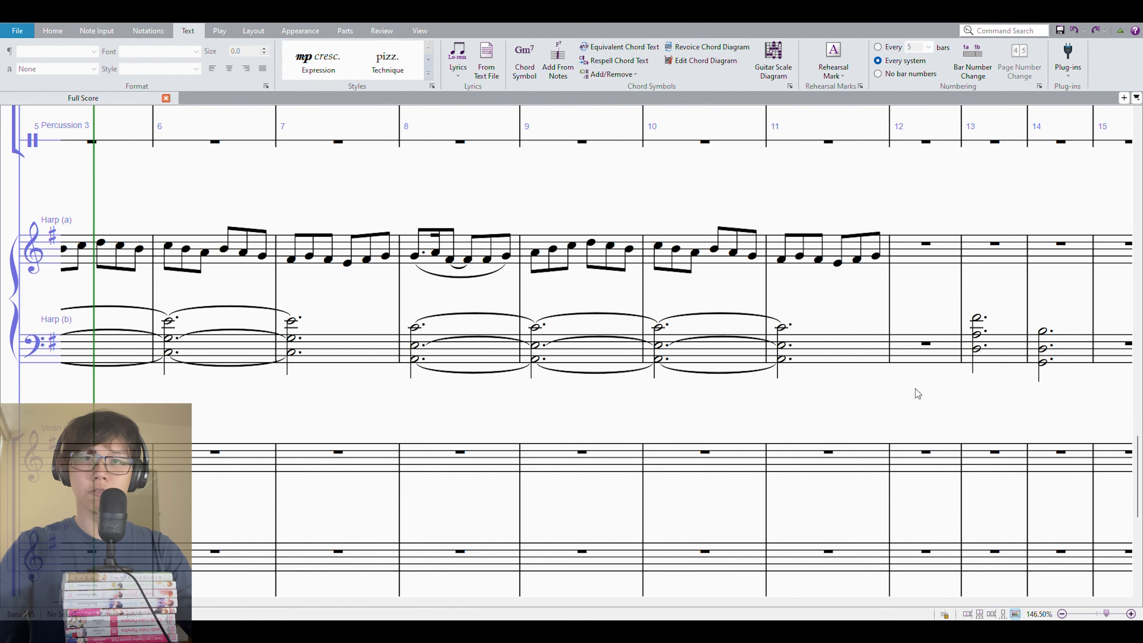
Delete the empty bar 12 from the whole score
{"action": "left_click", "coordinate": [926, 361]}
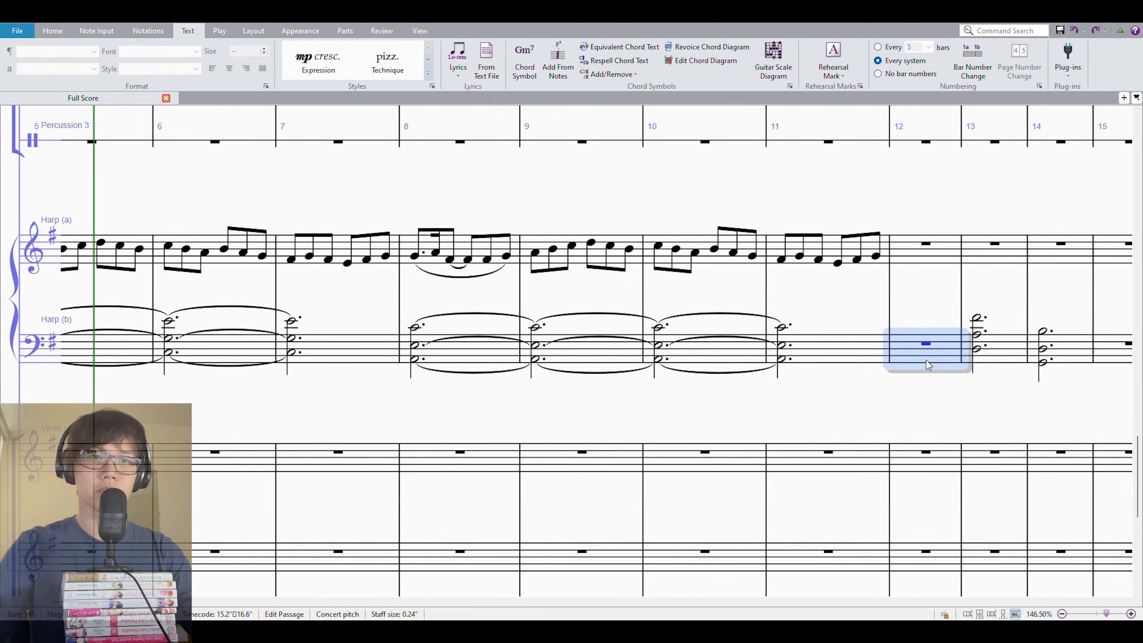
{"action": "left_click", "coordinate": [926, 360], "text": "ctrl"}
{"action": "key", "text": "Delete"}
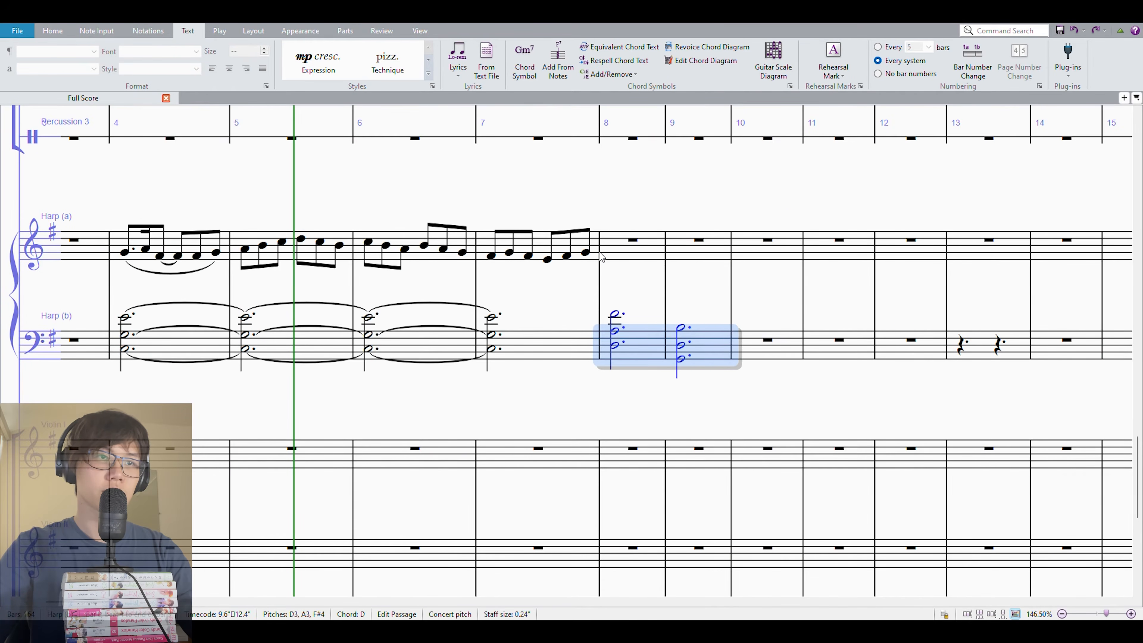
Enter eighth notes A, B, A, F sharp, E, F sharp in bar 8 of the harp's treble staff and a dotted half G in bar 9
{"action": "left_click", "coordinate": [586, 254]}
{"action": "left_click", "coordinate": [625, 243]}
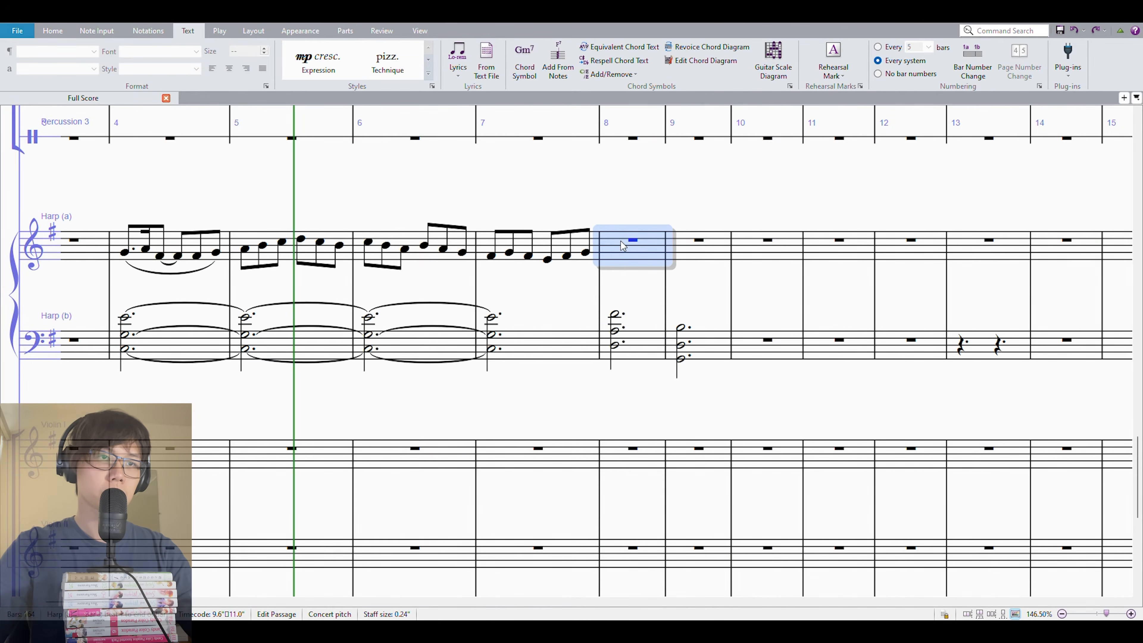
{"action": "key", "text": "3"}
{"action": "key", "text": "a"}
{"action": "key", "text": "b"}
{"action": "key", "text": "a"}
{"action": "key", "text": "g"}
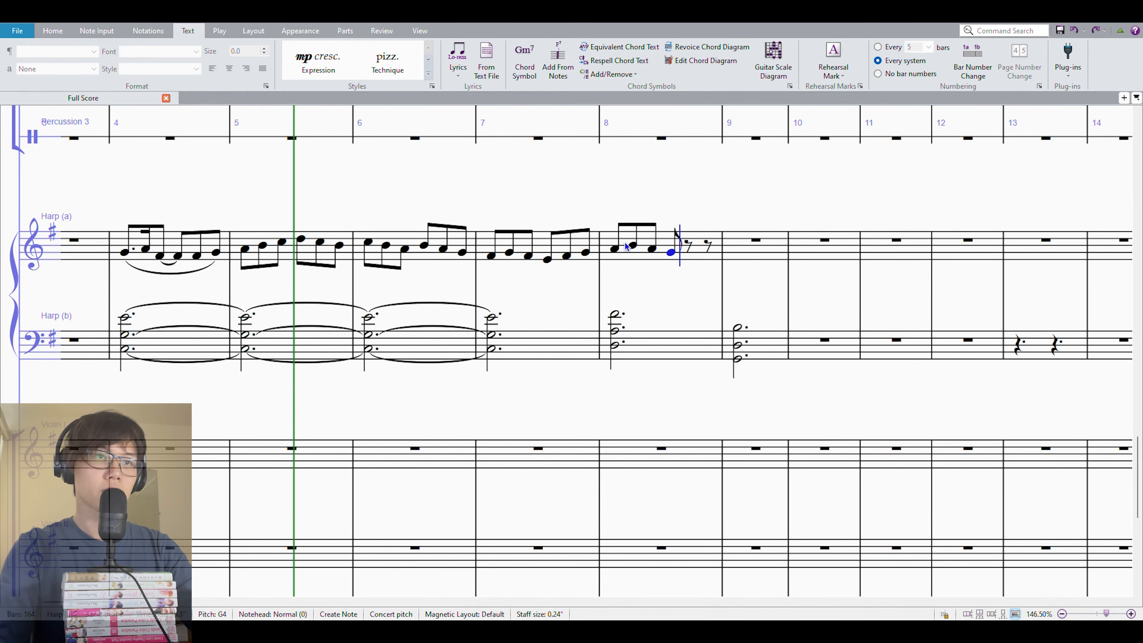
{"action": "key", "text": "e"}
{"action": "key", "text": "f"}
{"action": "key", "text": "g"}
{"action": "key", "text": "Escape"}
{"action": "key", "text": "5"}
{"action": "key", "text": "period"}
Play back the harp passage from the first melody note of bar 4 through bar 9
{"action": "left_click", "coordinate": [123, 254]}
{"action": "key", "text": "p"}
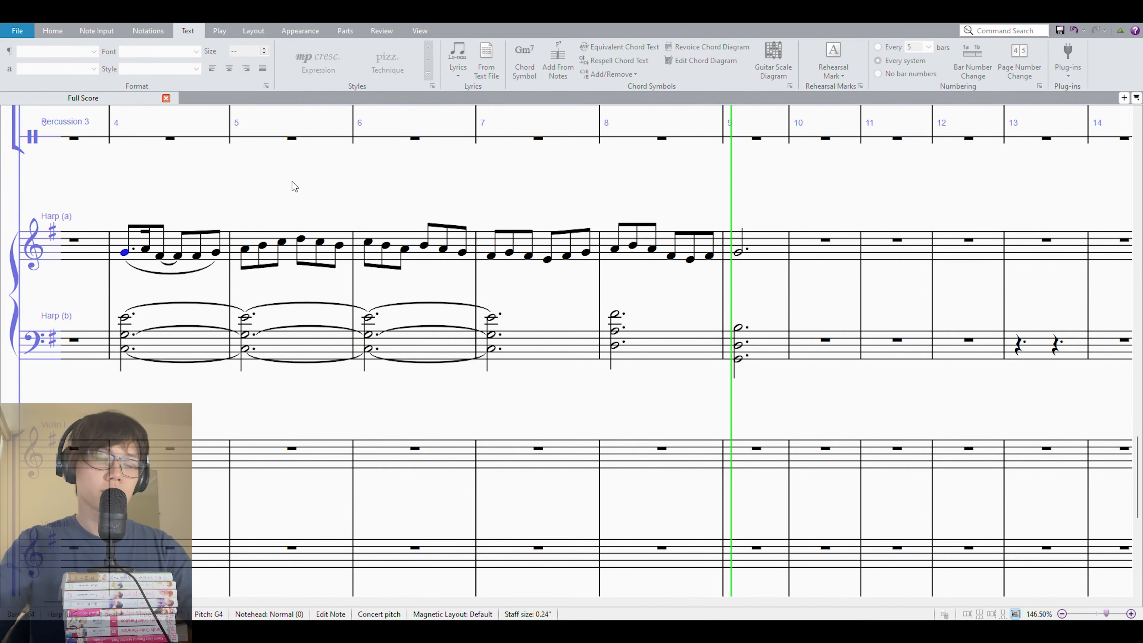
{"action": "left_click", "coordinate": [579, 204]}
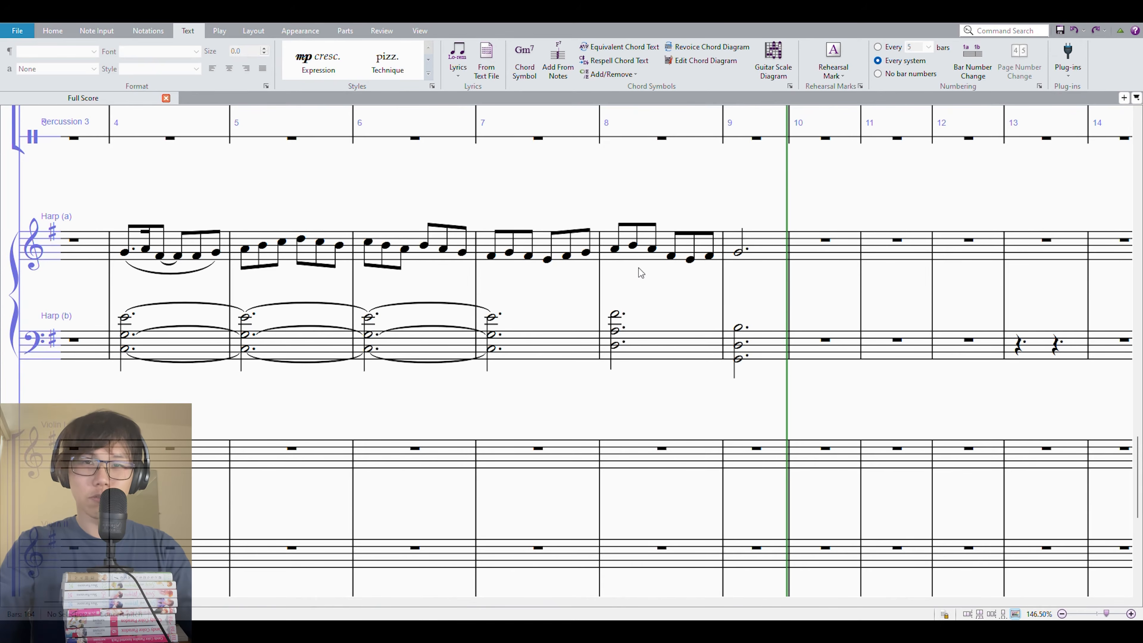
Insert six empty bars after bar 7
{"action": "left_click", "coordinate": [649, 344]}
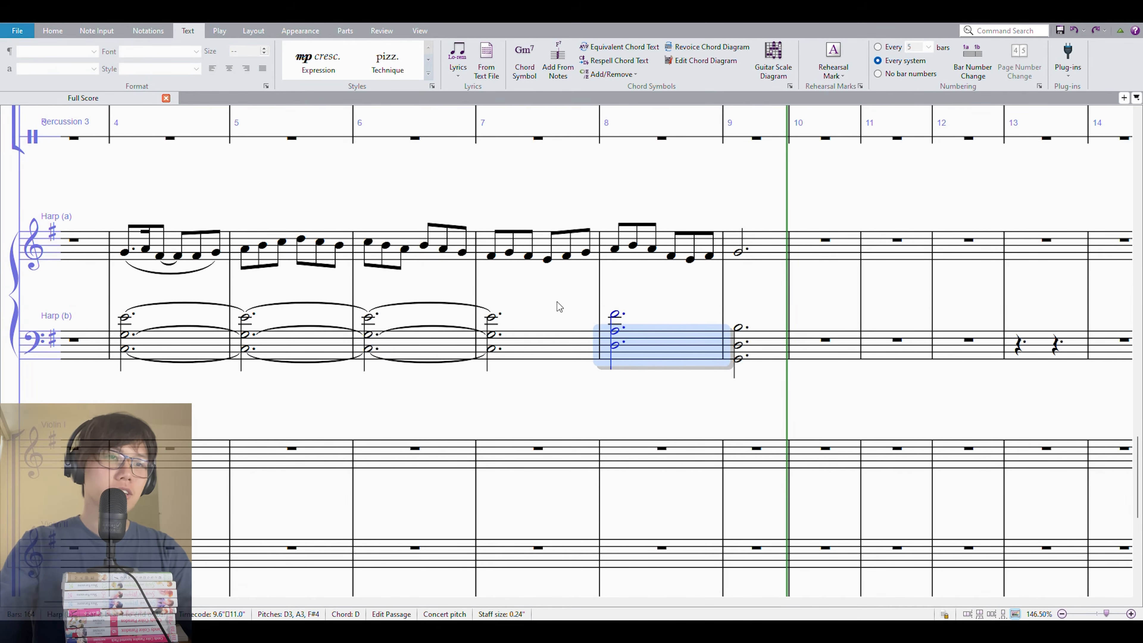
{"action": "left_click", "coordinate": [544, 348]}
{"action": "key", "text": "ctrl+shift+b"}
{"action": "key", "text": "ctrl+shift+b"}
{"action": "key", "text": "ctrl+shift+b"}
{"action": "key", "text": "ctrl+shift+b"}
{"action": "key", "text": "ctrl+shift+b"}
{"action": "key", "text": "ctrl+shift+b"}
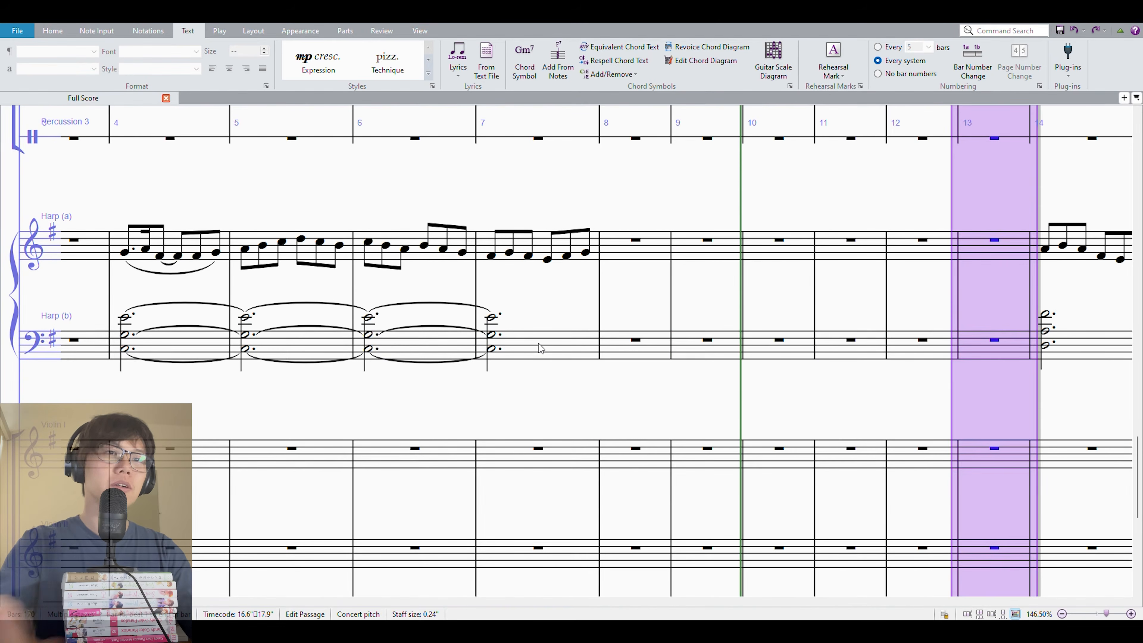
Repeat bars 4 to 7 of both harp staves into bars 8 to 11 and lower the copied bass chords to Am
{"action": "left_click", "coordinate": [527, 315]}
{"action": "left_click", "coordinate": [152, 255], "text": "shift"}
{"action": "key", "text": "r"}
{"action": "key", "text": "Escape"}
{"action": "left_click", "coordinate": [659, 348]}
{"action": "left_click", "coordinate": [988, 332], "text": "shift"}
{"action": "key", "text": "Down"}
{"action": "key", "text": "Down"}
{"action": "key", "text": "Down"}
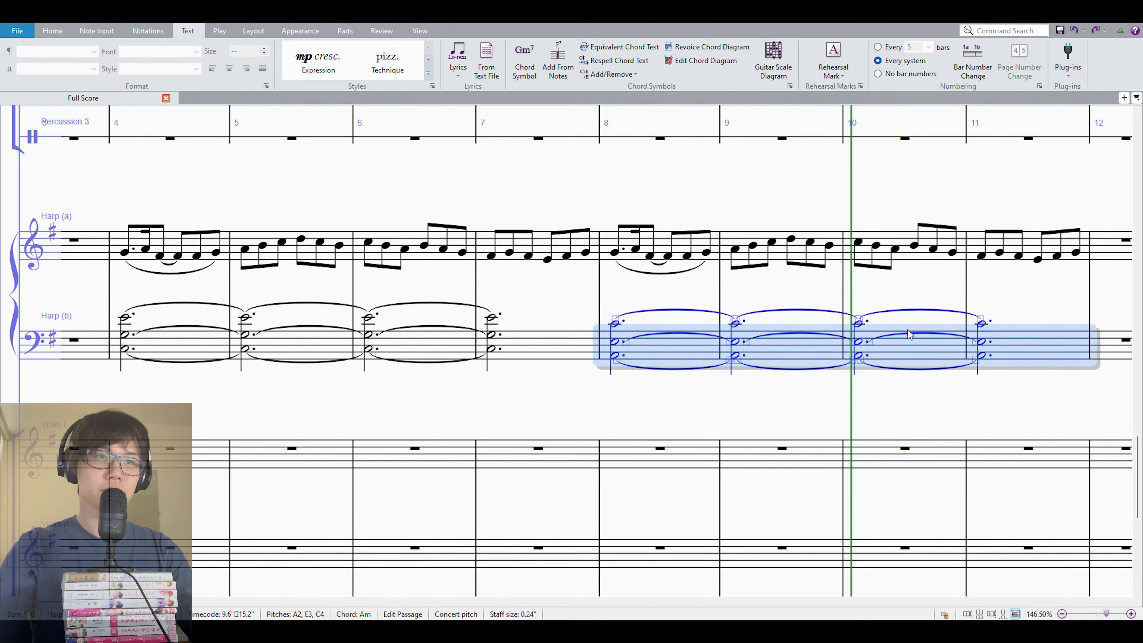
Delete the empty bars 12 and 13 from the whole score
{"action": "key", "text": "Escape"}
{"action": "scroll", "coordinate": [931, 413], "scroll_direction": "right", "scroll_amount": 5}
{"action": "left_click", "coordinate": [825, 364]}
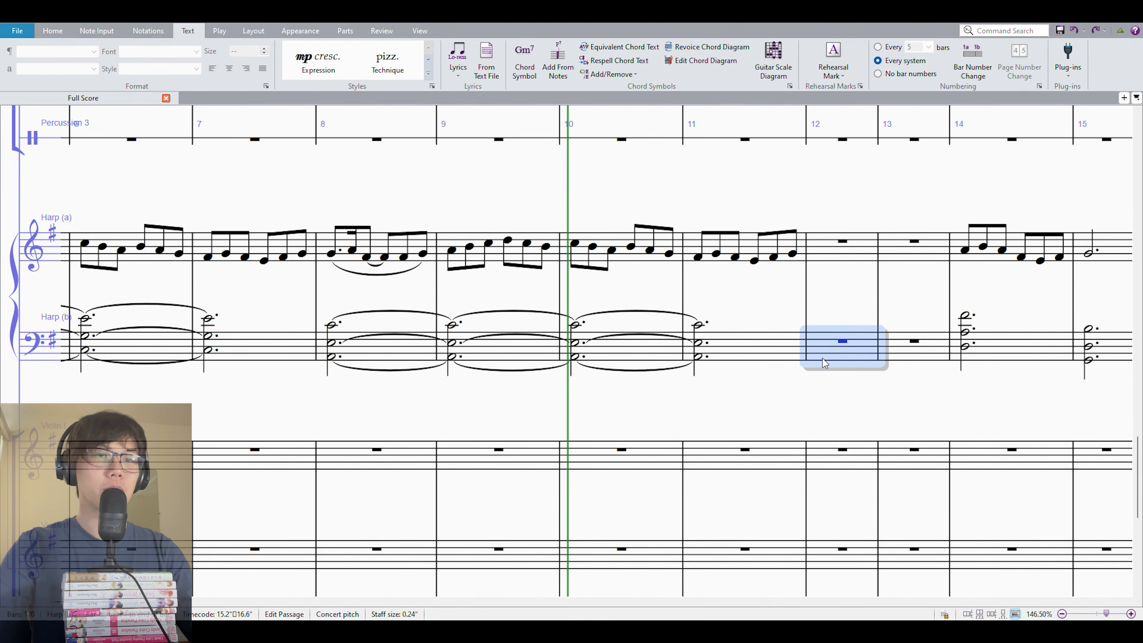
{"action": "left_click", "coordinate": [900, 234], "text": "shift"}
{"action": "key", "text": "ctrl+BackSpace"}
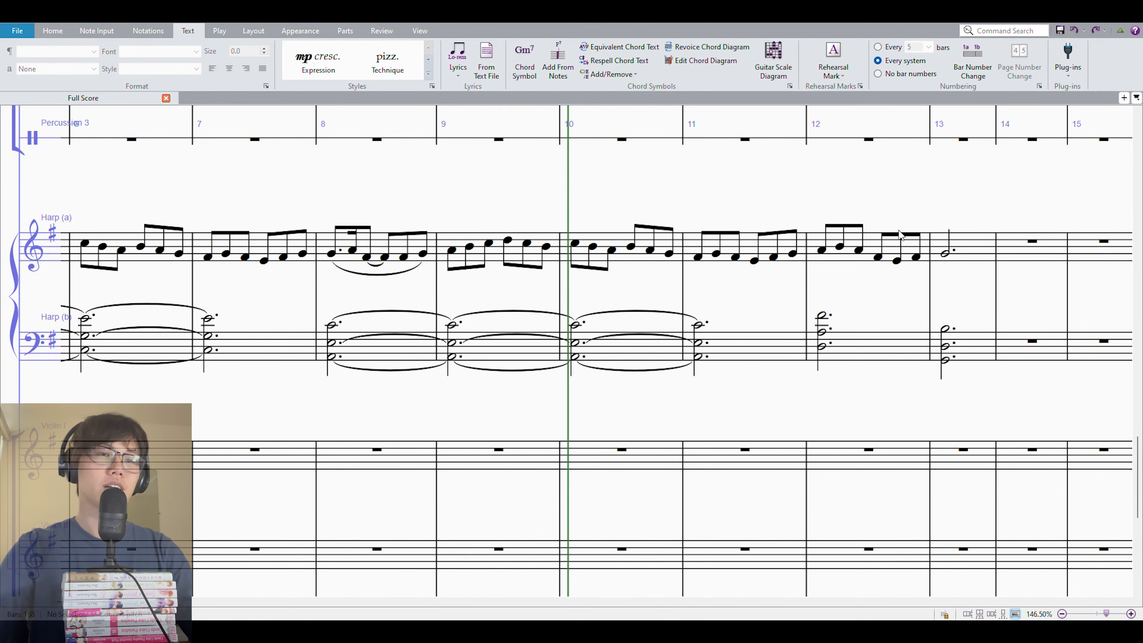
Play back the extended harp passage from bar 4 to its end in bar 13
{"action": "left_click", "coordinate": [864, 362]}
{"action": "scroll", "coordinate": [740, 186], "scroll_direction": "left", "scroll_amount": 5}
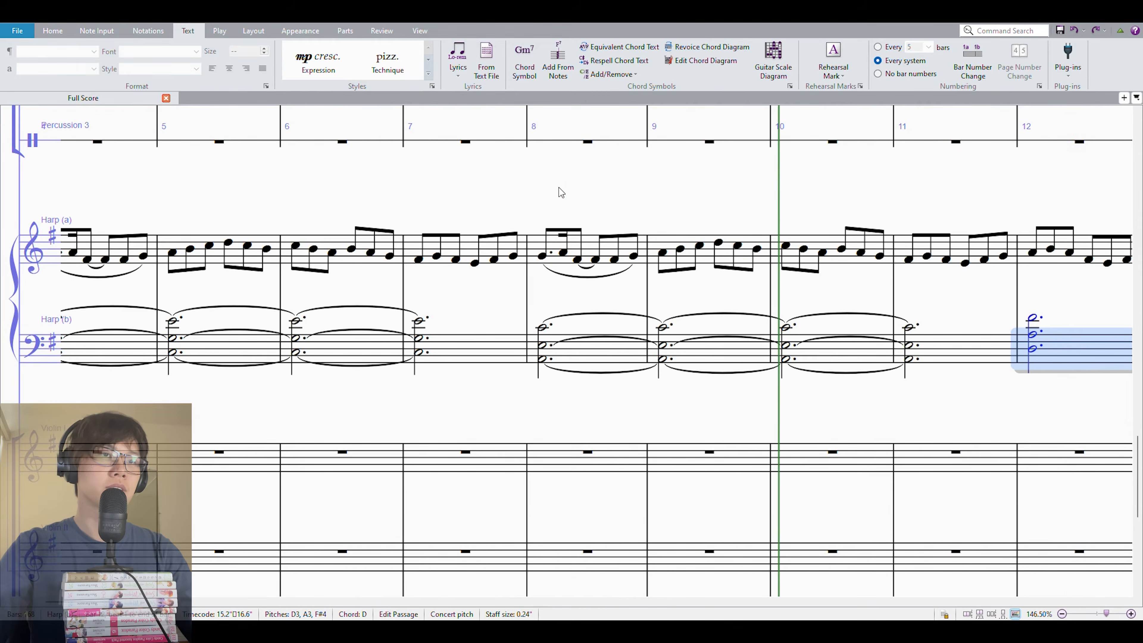
{"action": "left_click", "coordinate": [259, 248]}
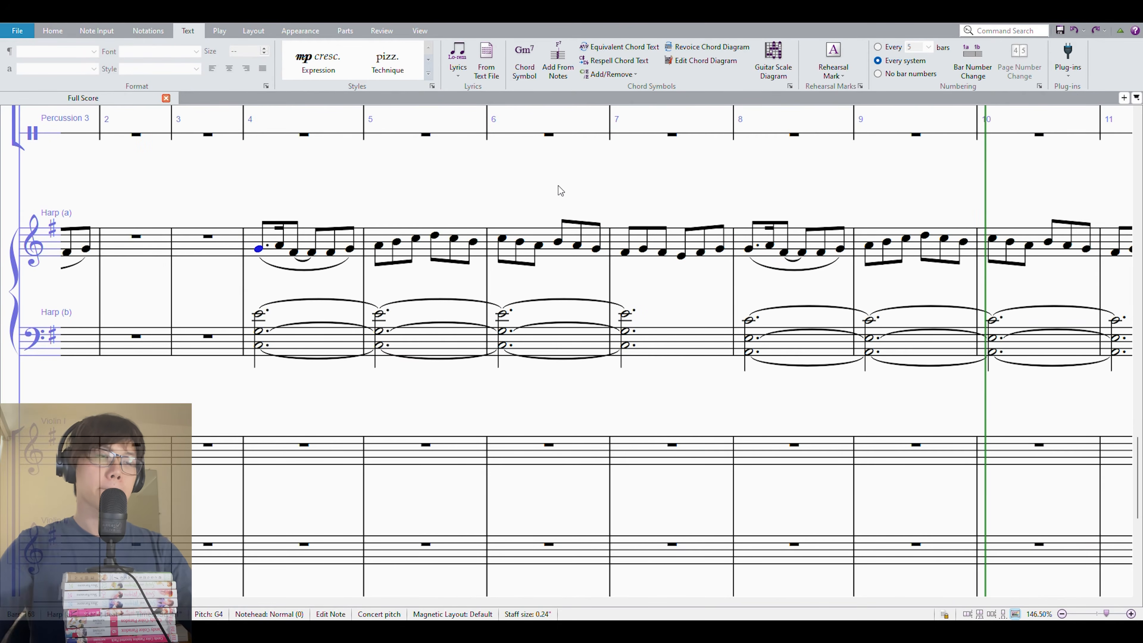
{"action": "key", "text": "space"}
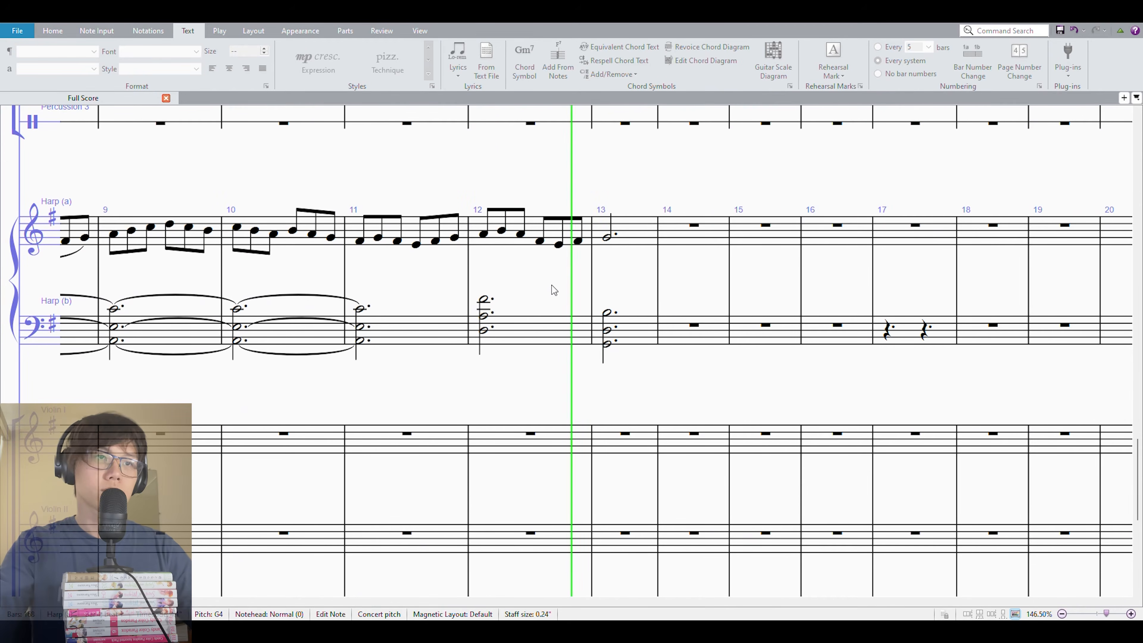
{"action": "key", "text": "space"}
{"action": "left_click_drag", "start_coordinate": [572, 274], "coordinate": [901, 248]}
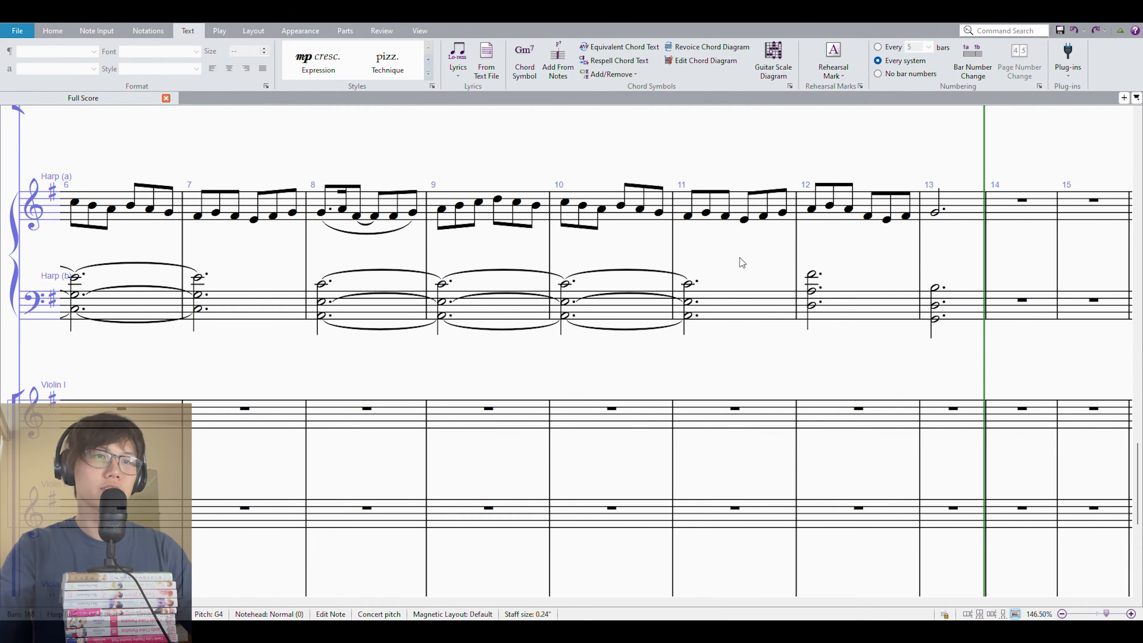
Raise the harp melody in bars 8 to 11 by one step
{"action": "left_click", "coordinate": [753, 222]}
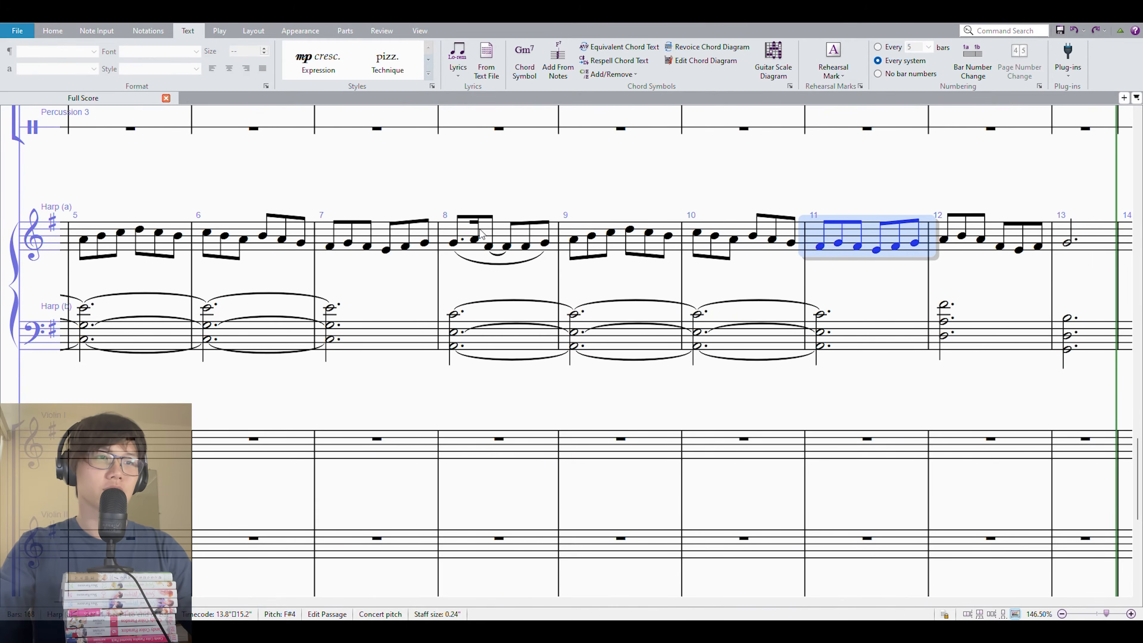
{"action": "left_click", "coordinate": [499, 237], "text": "shift"}
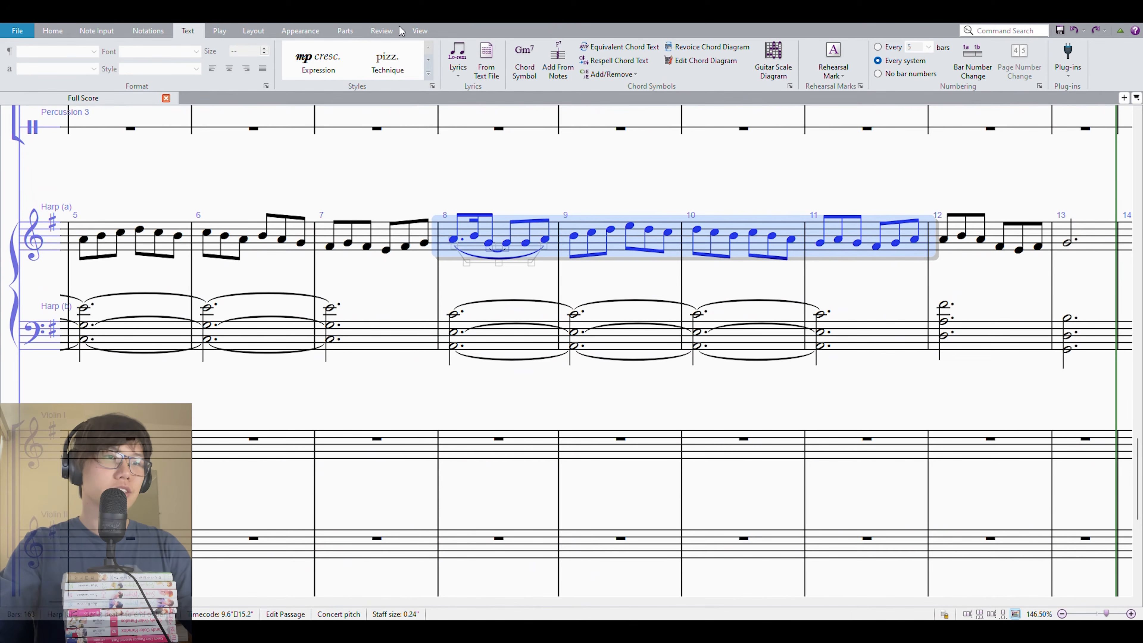
{"action": "key", "text": "Escape"}
{"action": "left_click_drag", "start_coordinate": [290, 200], "coordinate": [301, 197]}
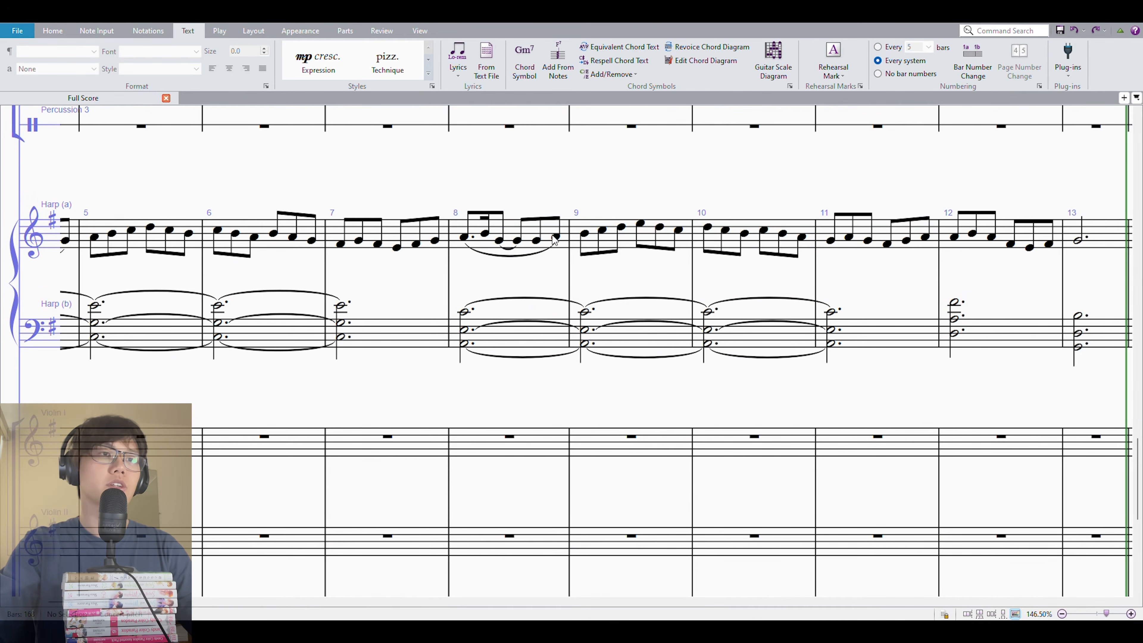
Raise the harp's treble melody across bars 8 to 12 by one step
{"action": "left_click_drag", "start_coordinate": [486, 177], "coordinate": [527, 166]}
{"action": "left_click", "coordinate": [520, 229]}
{"action": "left_click", "coordinate": [527, 322], "text": "shift"}
{"action": "left_click", "coordinate": [503, 248]}
{"action": "left_click", "coordinate": [506, 226]}
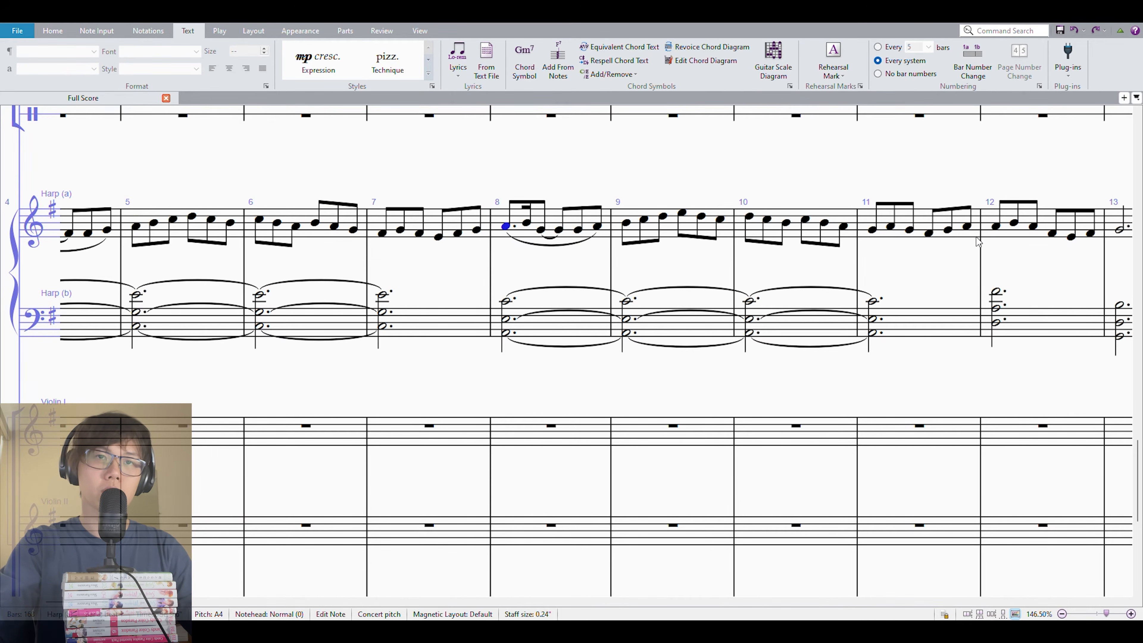
{"action": "left_click", "coordinate": [1008, 229], "text": "shift"}
{"action": "key", "text": "Up"}
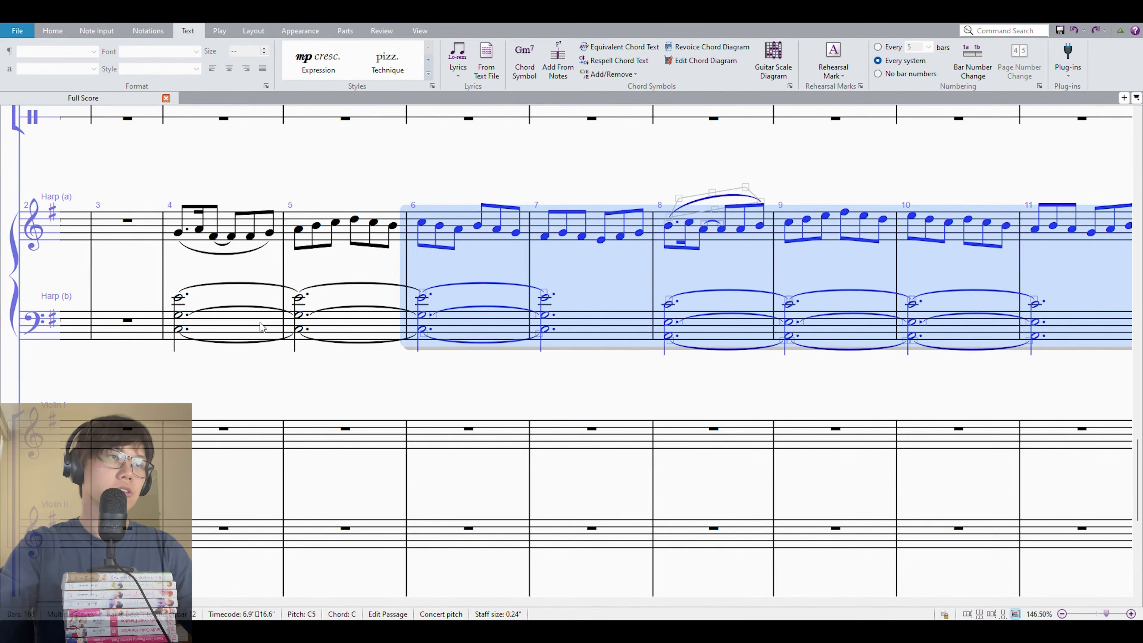
Select both harp staves from bar 4 to bar 12 and play the passage back
{"action": "left_click", "coordinate": [253, 328], "text": "shift"}
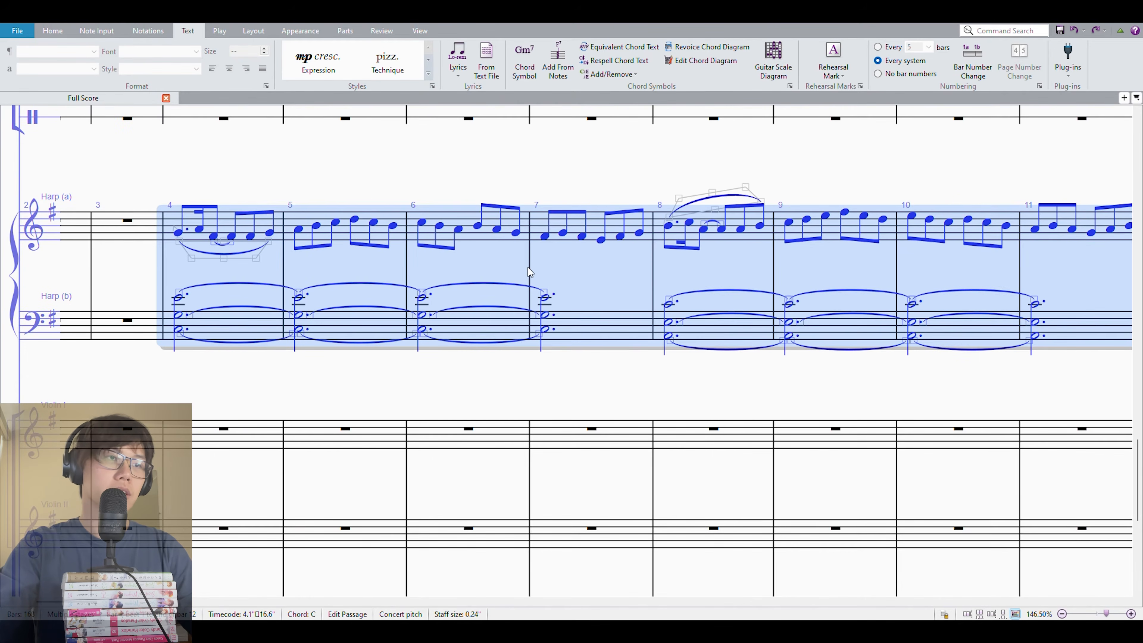
{"action": "key", "text": "p"}
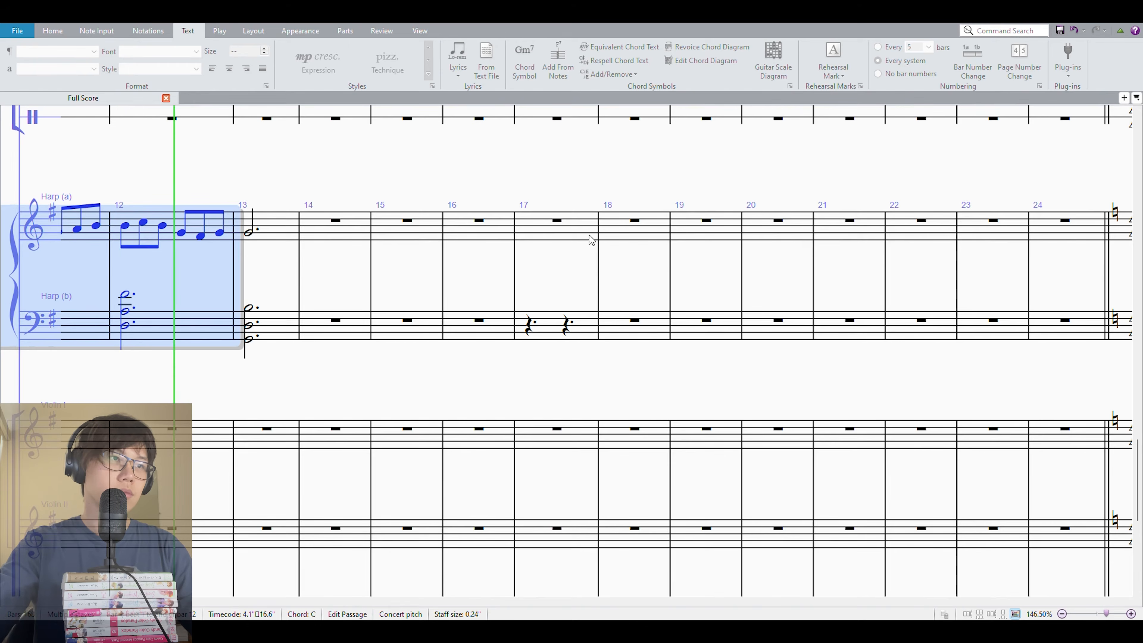
{"action": "key", "text": "Escape"}
{"action": "key", "text": "Escape"}
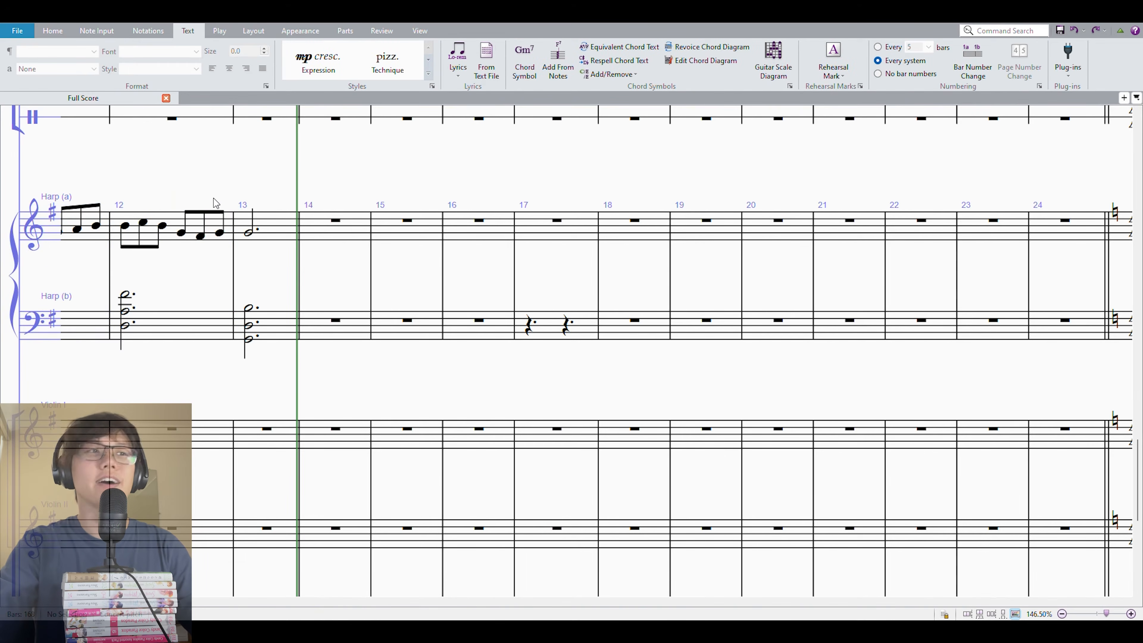
Enter a whole-note chord of C3, E3, G3 and B3 on the harp's bass staff in bar 14, the first 4/4 bar
{"action": "left_click_drag", "start_coordinate": [343, 176], "coordinate": [916, 153]}
{"action": "scroll", "coordinate": [783, 194], "scroll_direction": "down", "scroll_amount": 2}
{"action": "left_click_drag", "start_coordinate": [707, 199], "coordinate": [787, 202]}
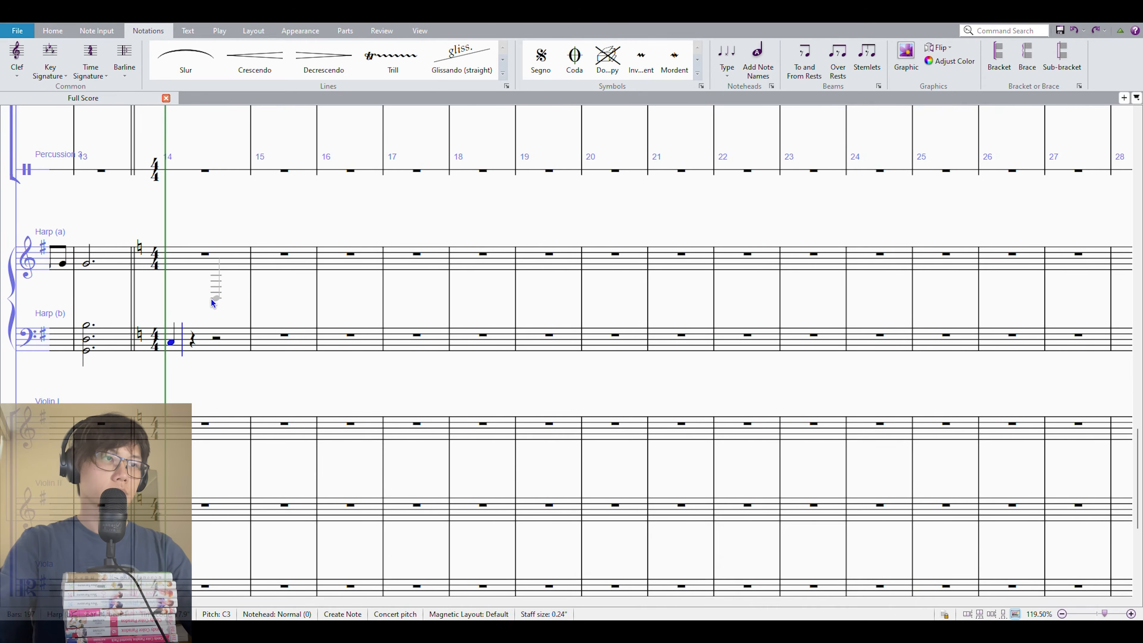
{"action": "key", "text": "Escape"}
{"action": "key", "text": "KP_6"}
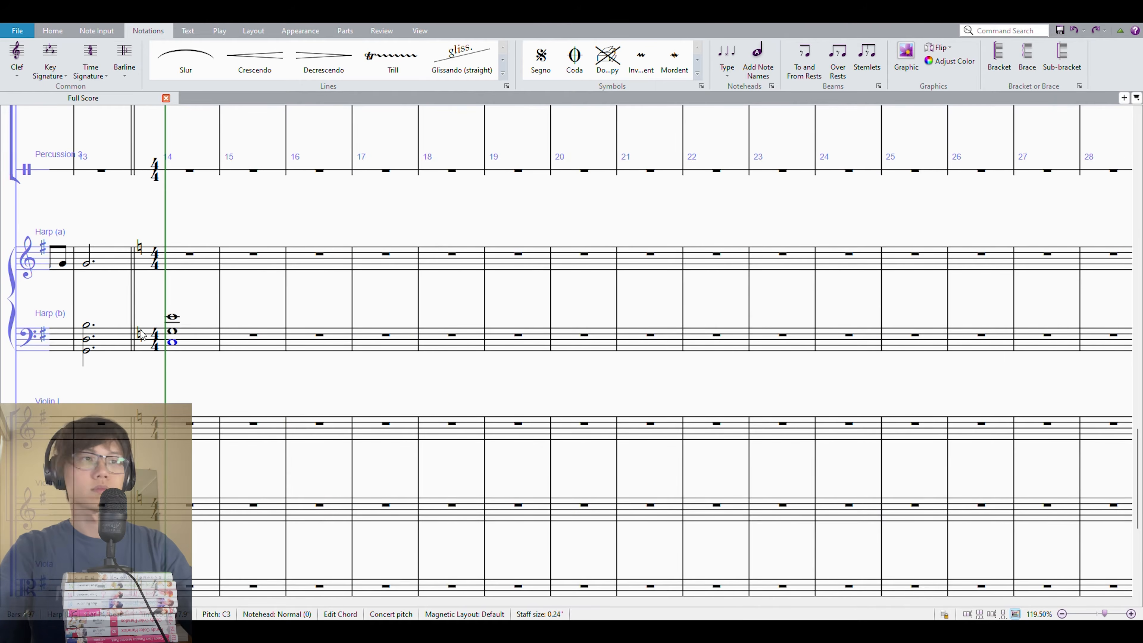
Write a quarter rest and quarter notes G4, C5, G5 in bar 14 of the harp's treble staff, followed by F5 in bar 15
{"action": "left_click", "coordinate": [214, 265]}
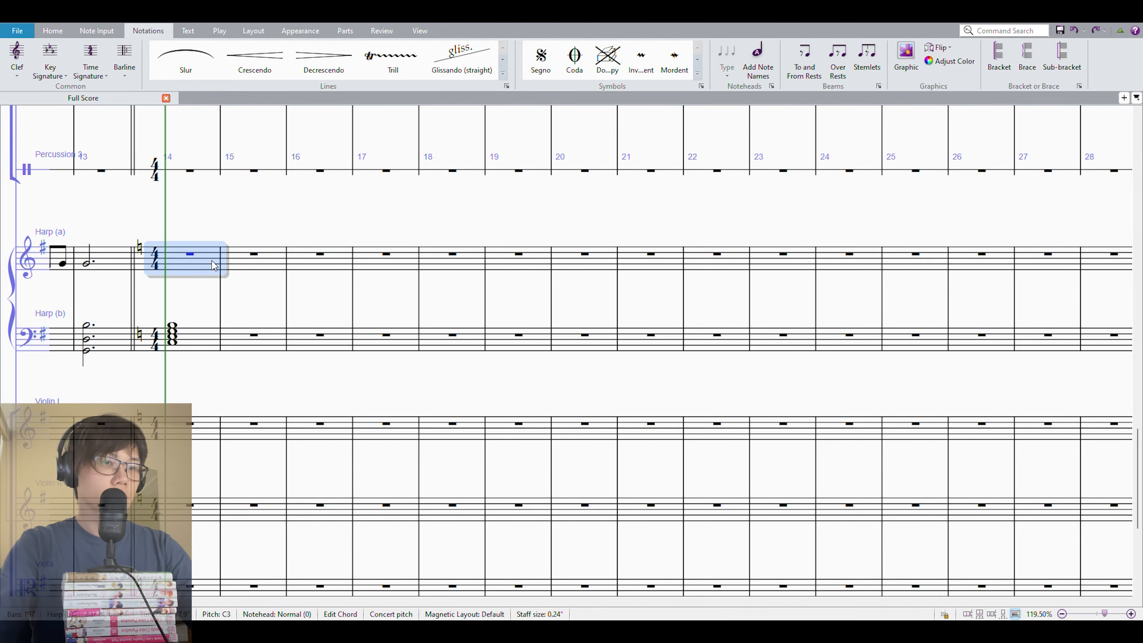
{"action": "key", "text": "KP_4"}
{"action": "left_click_drag", "start_coordinate": [219, 226], "coordinate": [327, 209]}
{"action": "left_click", "coordinate": [300, 241]}
{"action": "key", "text": "g"}
{"action": "key", "text": "c"}
{"action": "key", "text": "g"}
{"action": "key", "text": "f"}
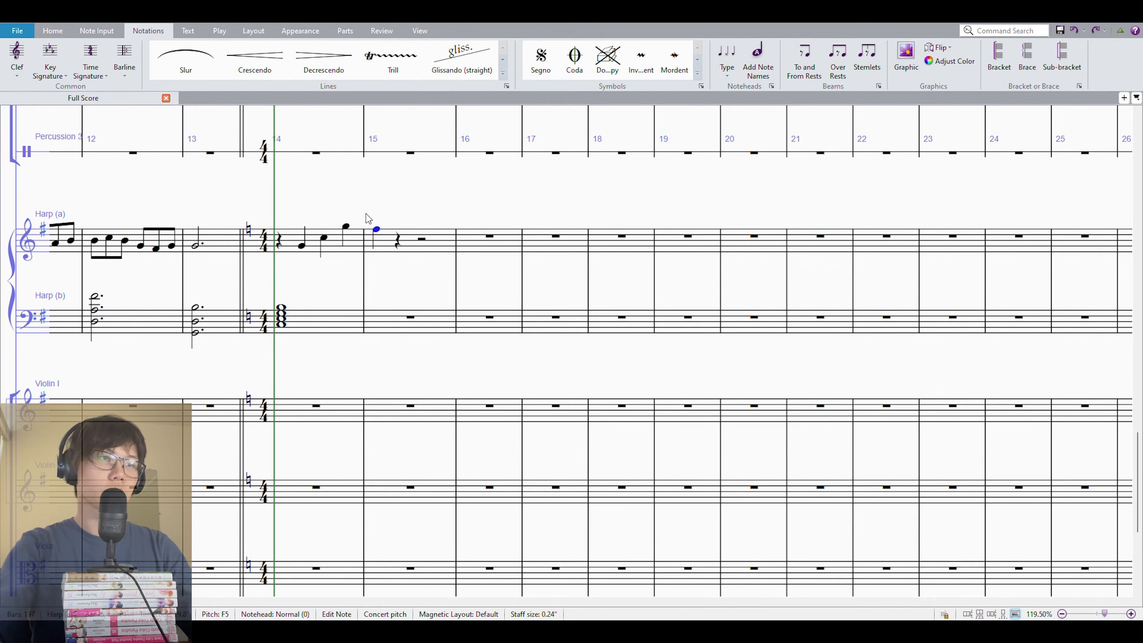
Complete bar 15 of the melody with eighth notes E and D followed by quarter notes E and C
{"action": "left_click", "coordinate": [296, 242]}
{"action": "left_click_drag", "start_coordinate": [388, 213], "coordinate": [485, 212]}
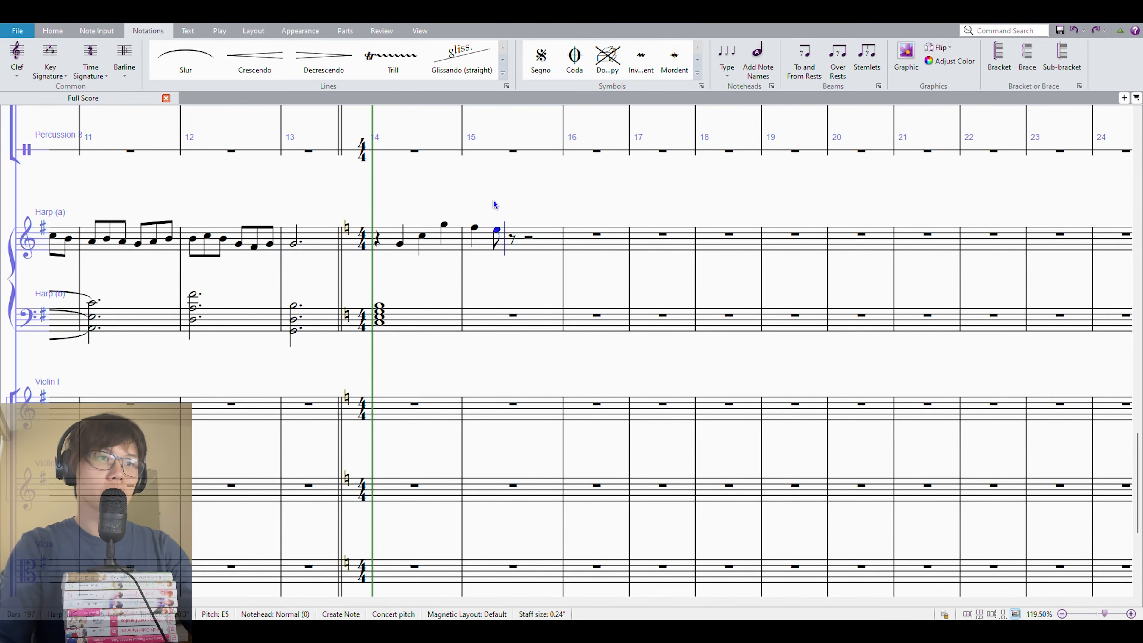
{"action": "key", "text": "d"}
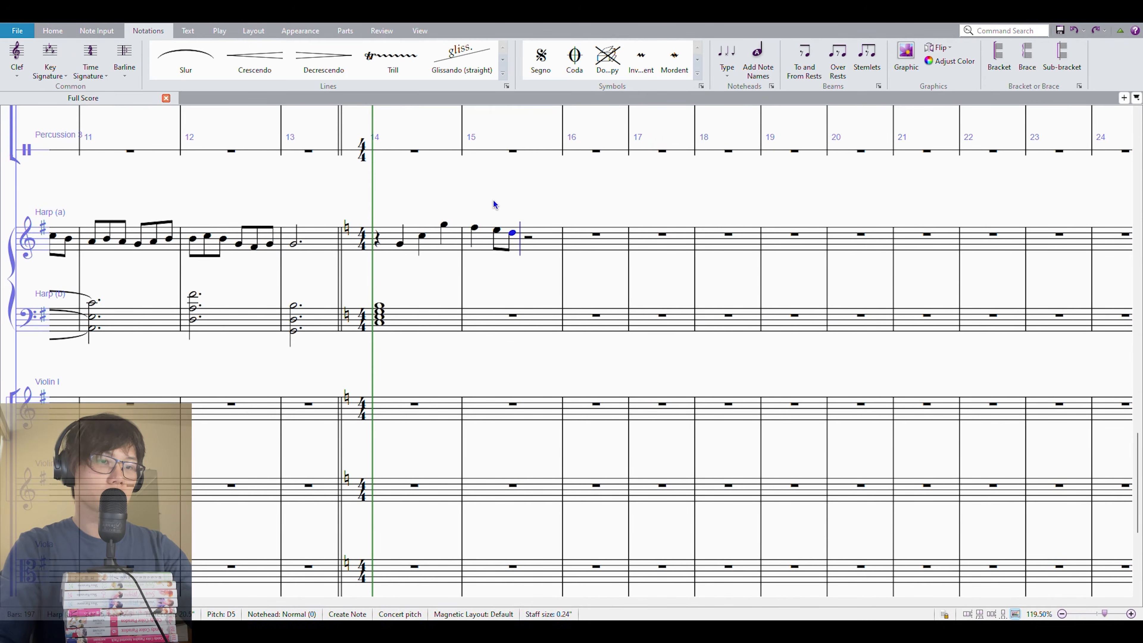
{"action": "key", "text": "KP_4"}
{"action": "key", "text": "e"}
{"action": "key", "text": "c"}
Repeat the melody's bar 15 rhythm in bar 16 with the pitches B4, C5, D5, C5 and G4
{"action": "key", "text": "ctrl+shift+Left"}
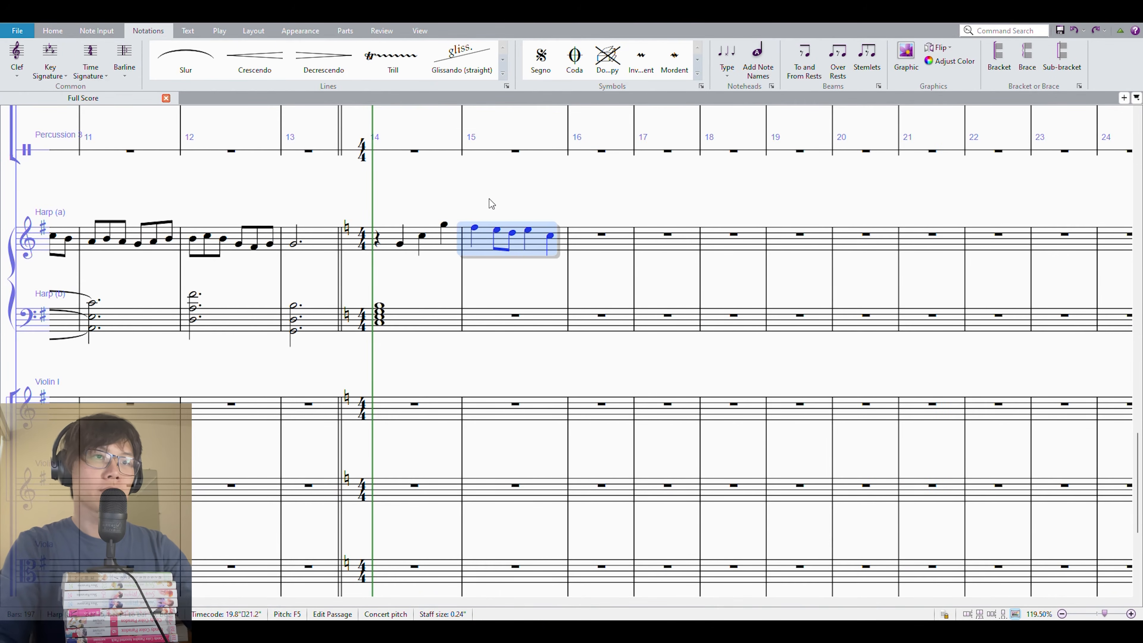
{"action": "key", "text": "r"}
{"action": "key", "text": "Left"}
{"action": "key", "text": "Right"}
{"action": "key", "text": "Down"}
{"action": "key", "text": "Down"}
{"action": "key", "text": "Down"}
{"action": "key", "text": "Down"}
{"action": "key", "text": "Right"}
{"action": "key", "text": "c"}
{"action": "key", "text": "d"}
{"action": "key", "text": "KP_4"}
{"action": "key", "text": "c"}
{"action": "key", "text": "g"}
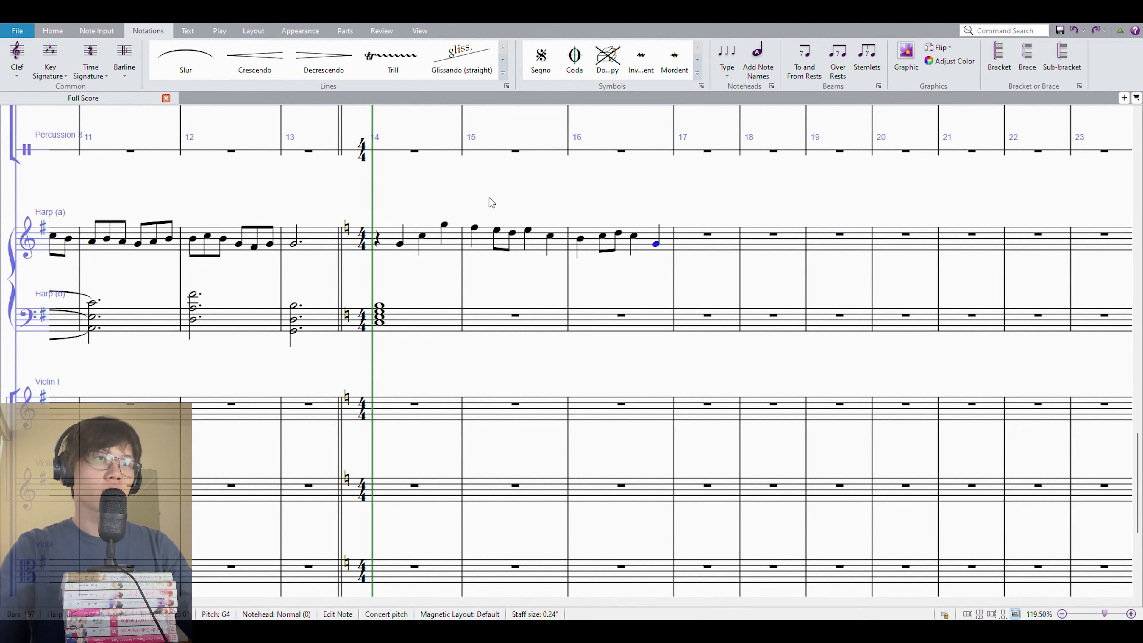
Slur the melody from its first note in bar 14 to the end of bar 16, and repeat the phrase into bars 17 to 19
{"action": "left_click", "coordinate": [447, 246], "text": "shift"}
{"action": "key", "text": "s"}
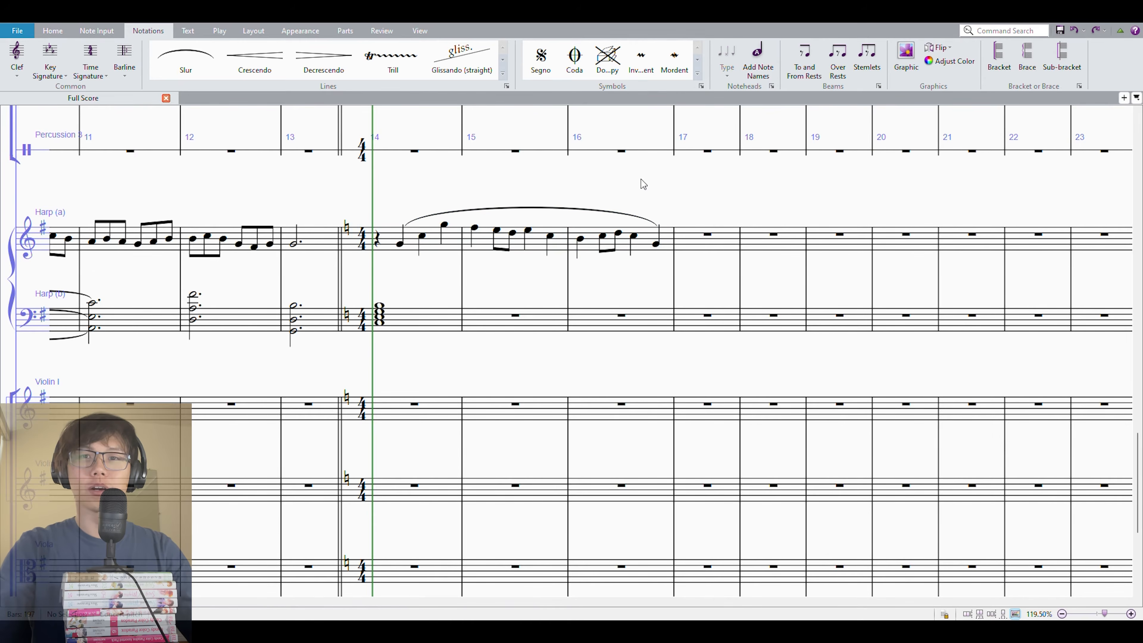
{"action": "left_click", "coordinate": [639, 246], "text": "shift"}
{"action": "key", "text": "r"}
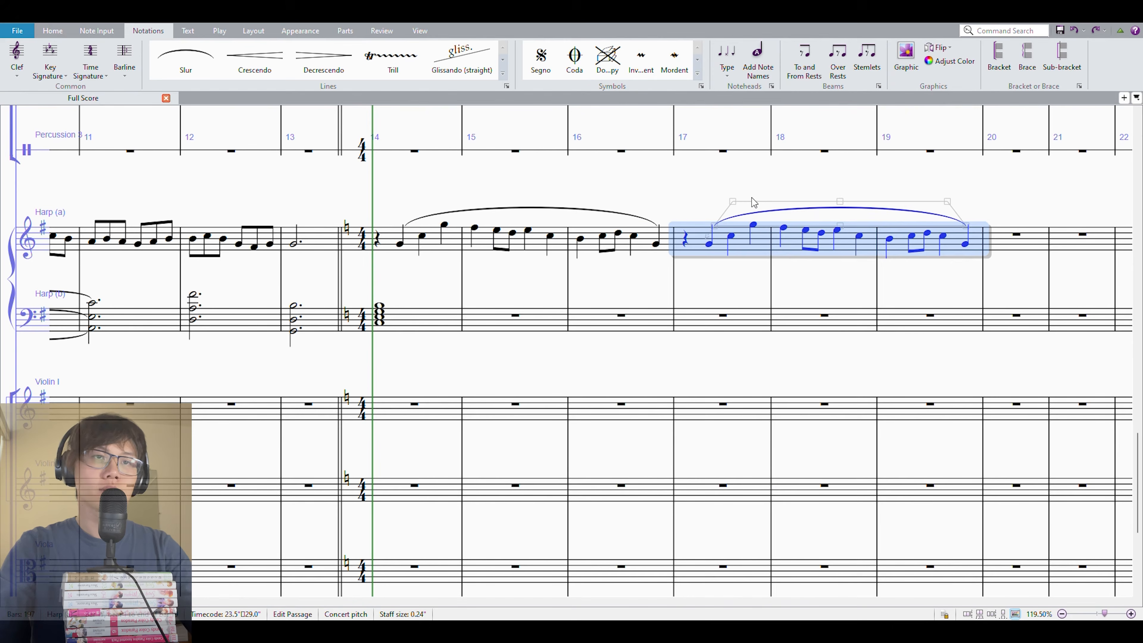
{"action": "key", "text": "Escape"}
Enter a half-note chord with C3 as its lowest note at the start of bar 15 on the harp's bass staff
{"action": "left_click", "coordinate": [438, 315]}
{"action": "left_click", "coordinate": [564, 311]}
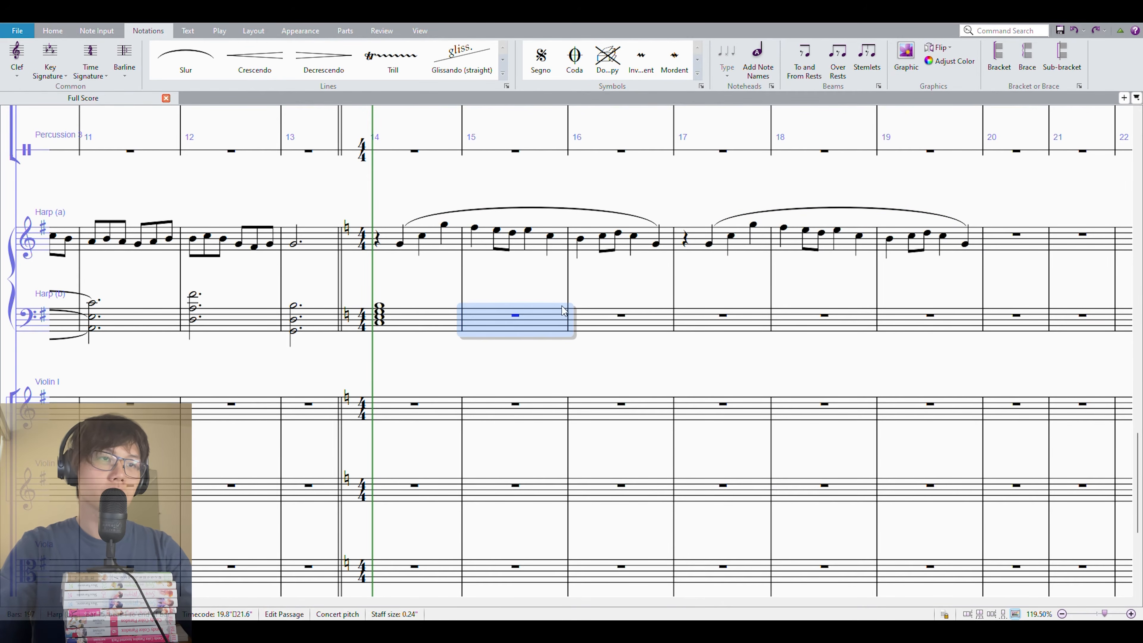
{"action": "key", "text": "KP_5"}
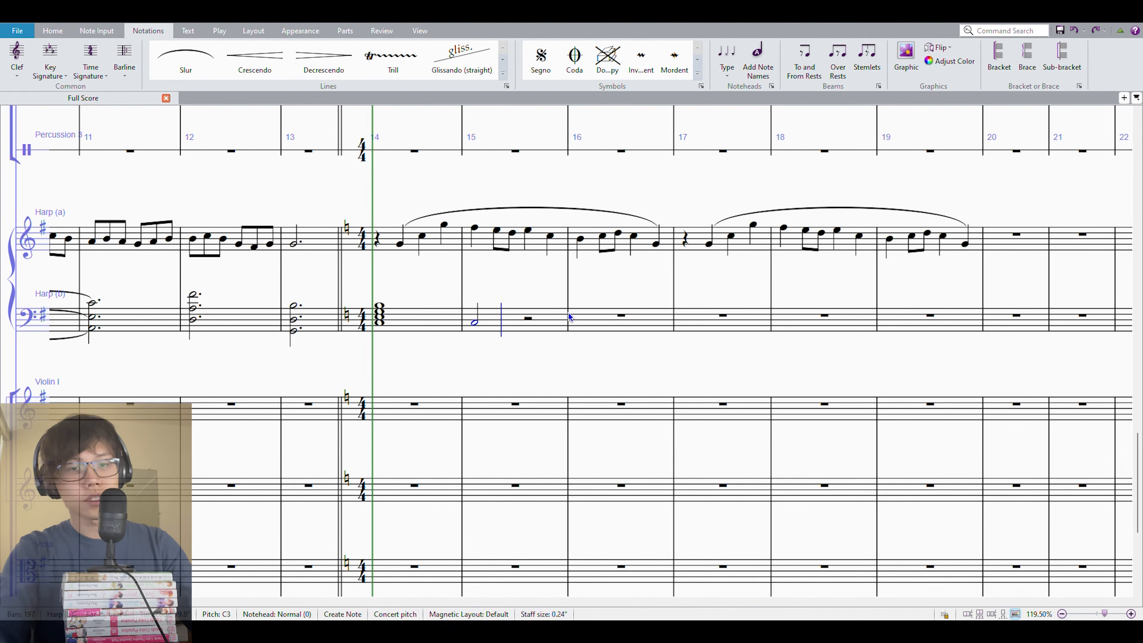
{"action": "key", "text": "Escape"}
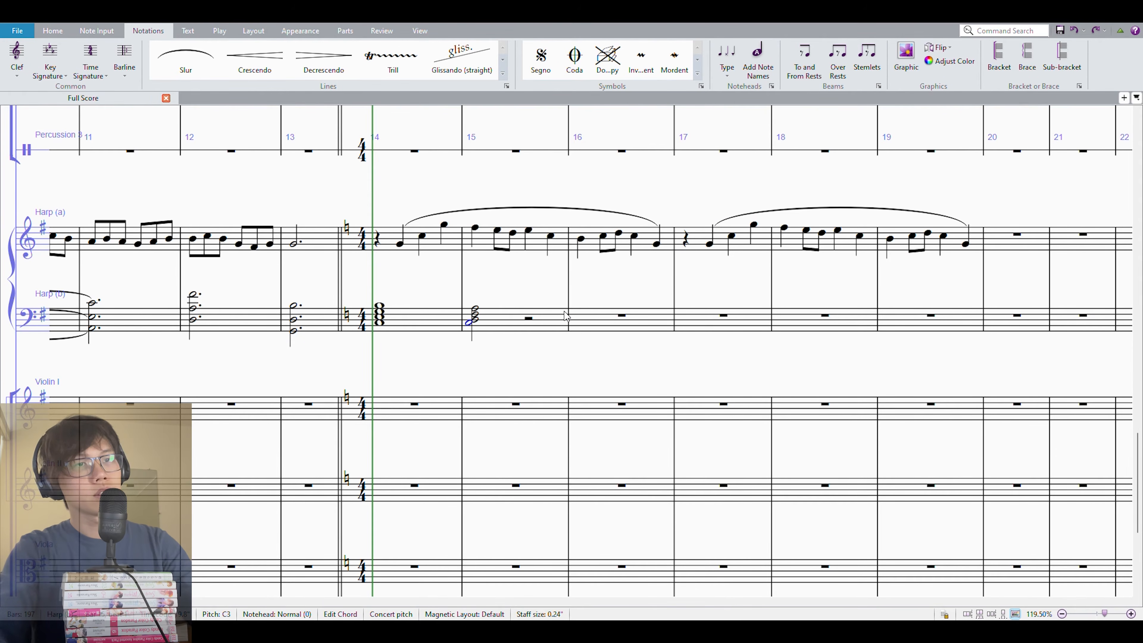
{"action": "left_click", "coordinate": [476, 229]}
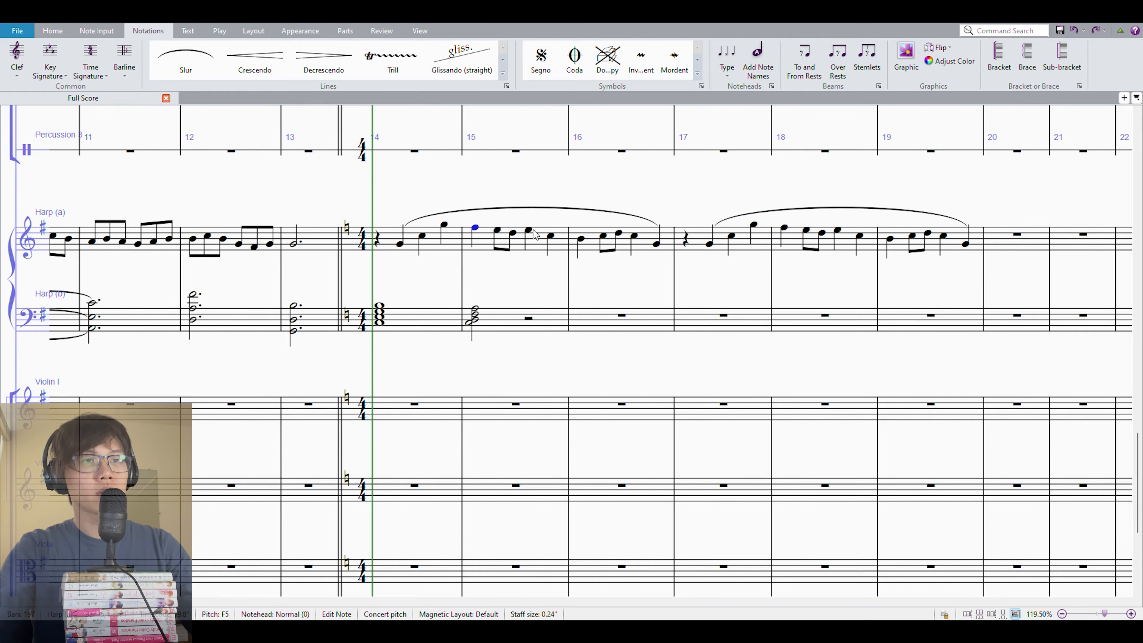
Enter a half-note chord of C3, E3 and G3 in the second half of bar 15 on the harp's bass staff
{"action": "left_click", "coordinate": [532, 319]}
{"action": "key", "text": "Escape"}
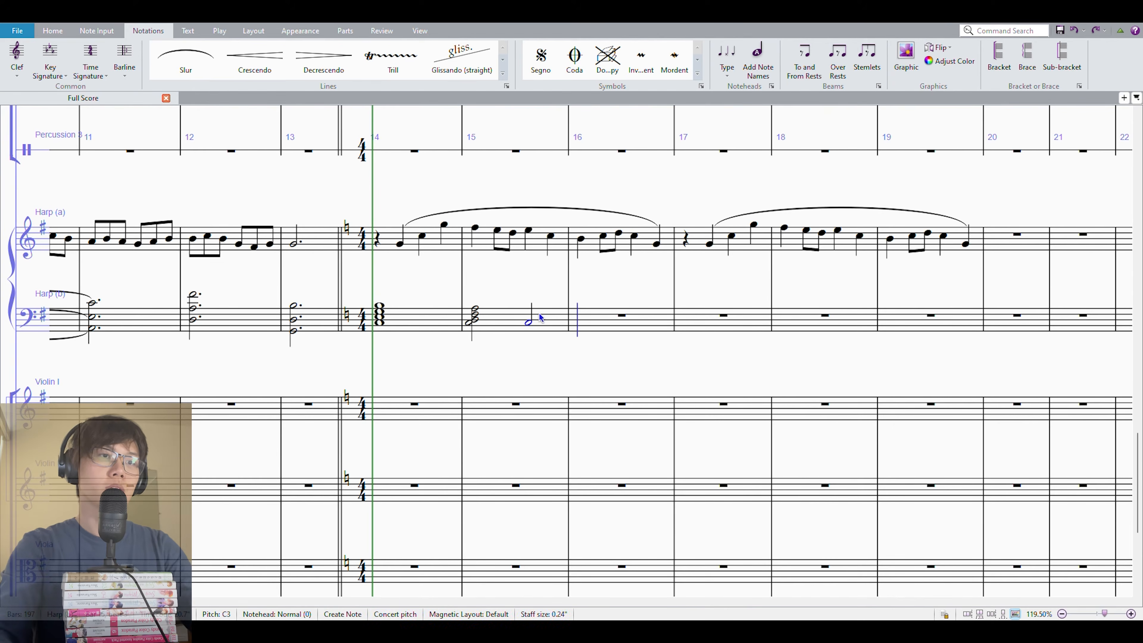
{"action": "key", "text": "Escape"}
{"action": "key", "text": "Right"}
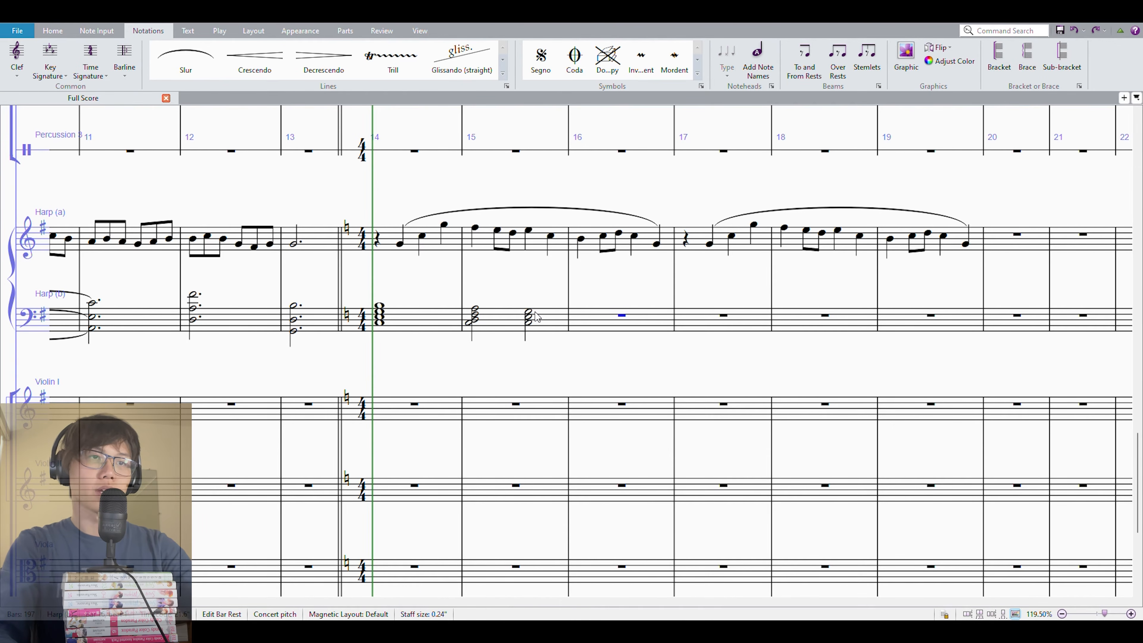
{"action": "key", "text": "n"}
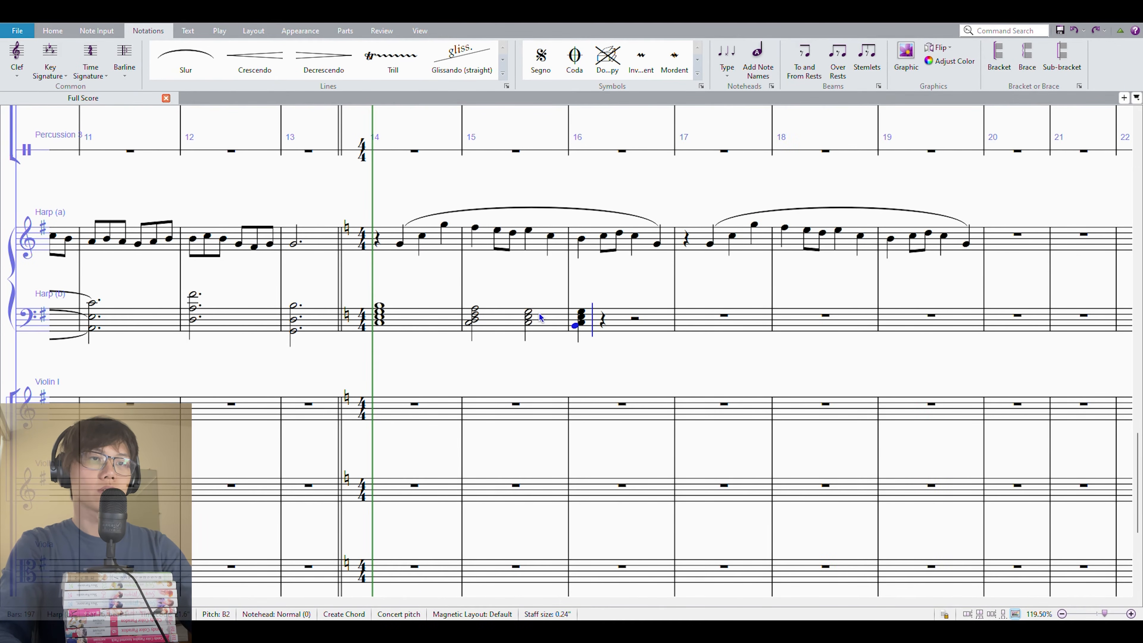
{"action": "key", "text": "Escape"}
{"action": "key", "text": "6"}
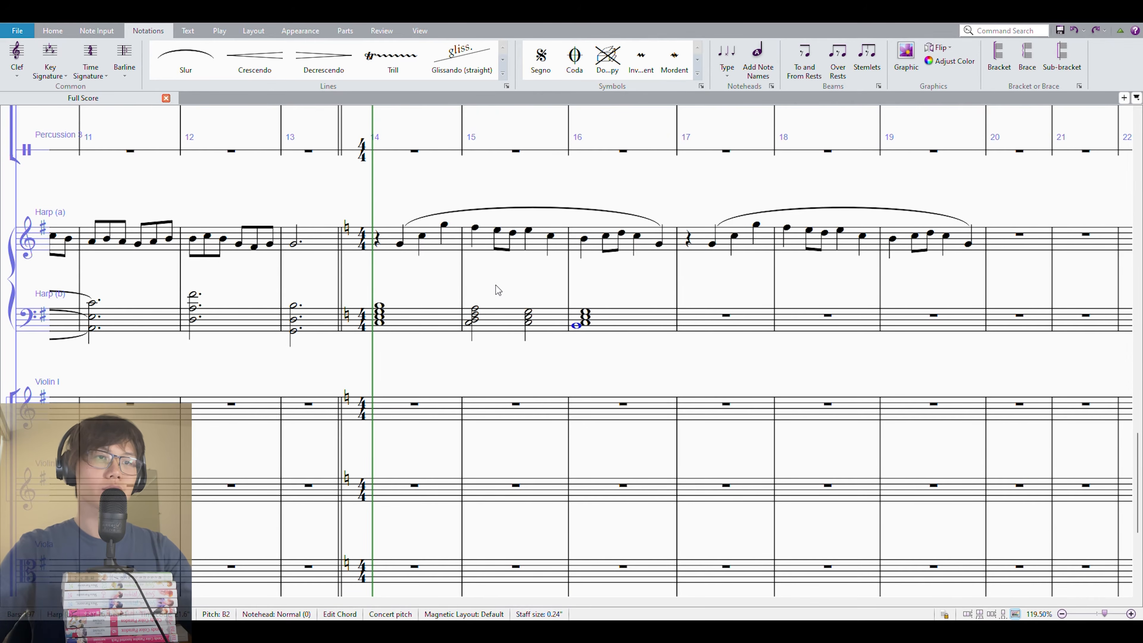
Repeat bar 15's half-note C chord at the start of bar 16 and tie the two chords together
{"action": "left_click_drag", "start_coordinate": [518, 323], "coordinate": [580, 307]}
{"action": "key", "text": "r"}
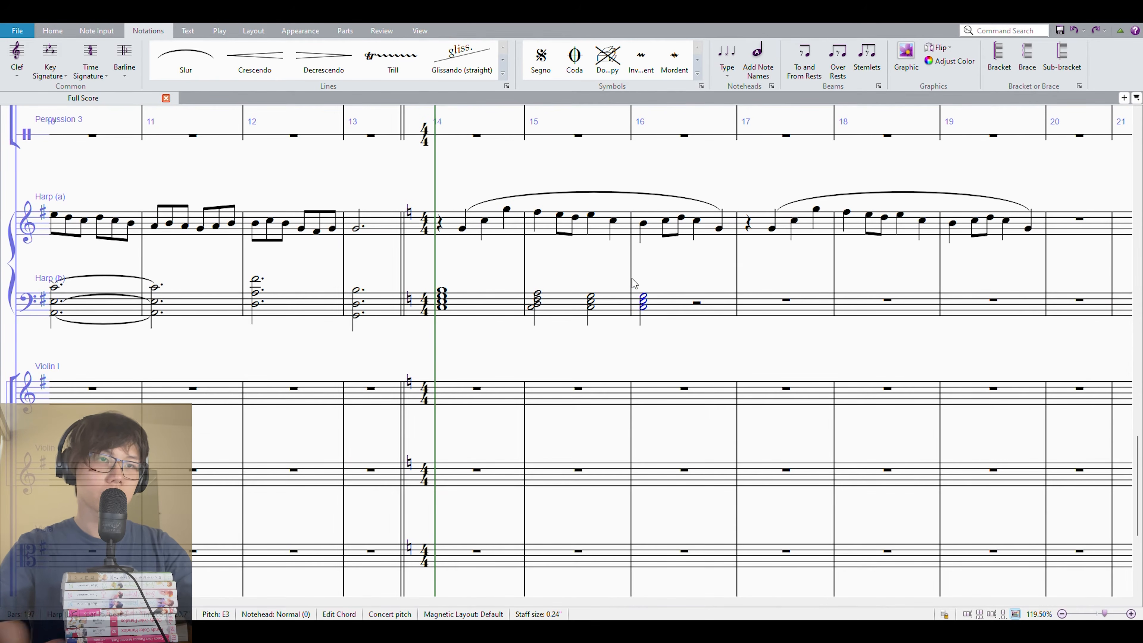
{"action": "key", "text": "shift+Left"}
{"action": "key", "text": "KP_Enter"}
Fill the second half of bar 16 with a half-note chord of B2, C3, E3 and G3
{"action": "key", "text": "Right"}
{"action": "key", "text": "n"}
{"action": "key", "text": "b"}
{"action": "key", "text": "2"}
{"action": "key", "text": "3"}
{"action": "key", "text": "3"}
{"action": "key", "text": "Escape"}
{"action": "key", "text": "Escape"}
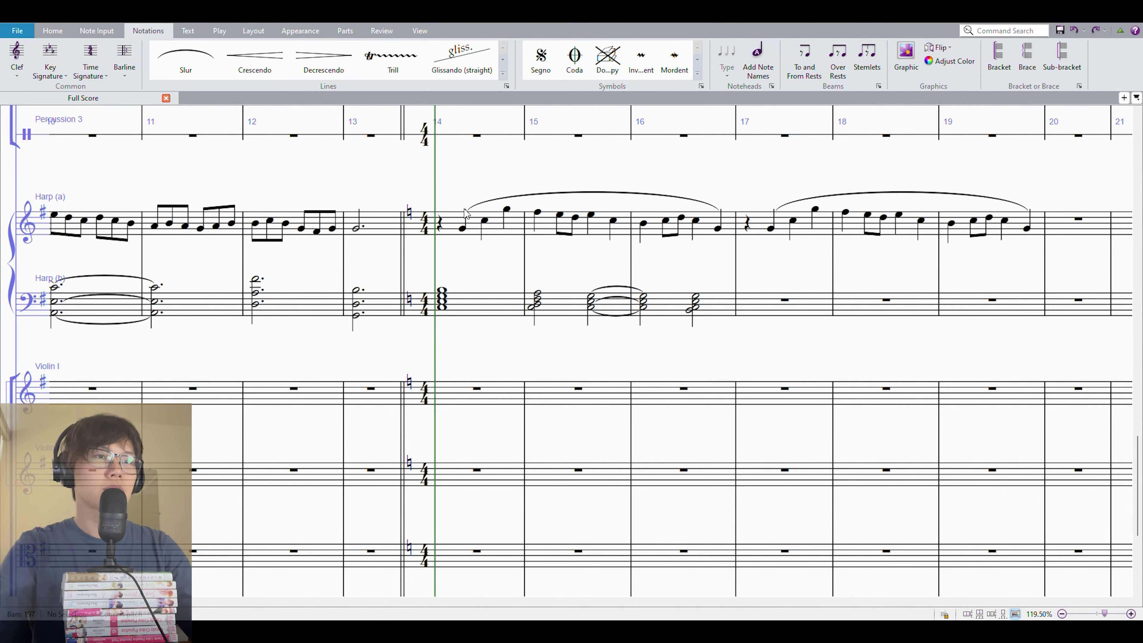
Label the harp's chord in bar 14 with the chord symbol Cmaj7
{"action": "left_click", "coordinate": [462, 312]}
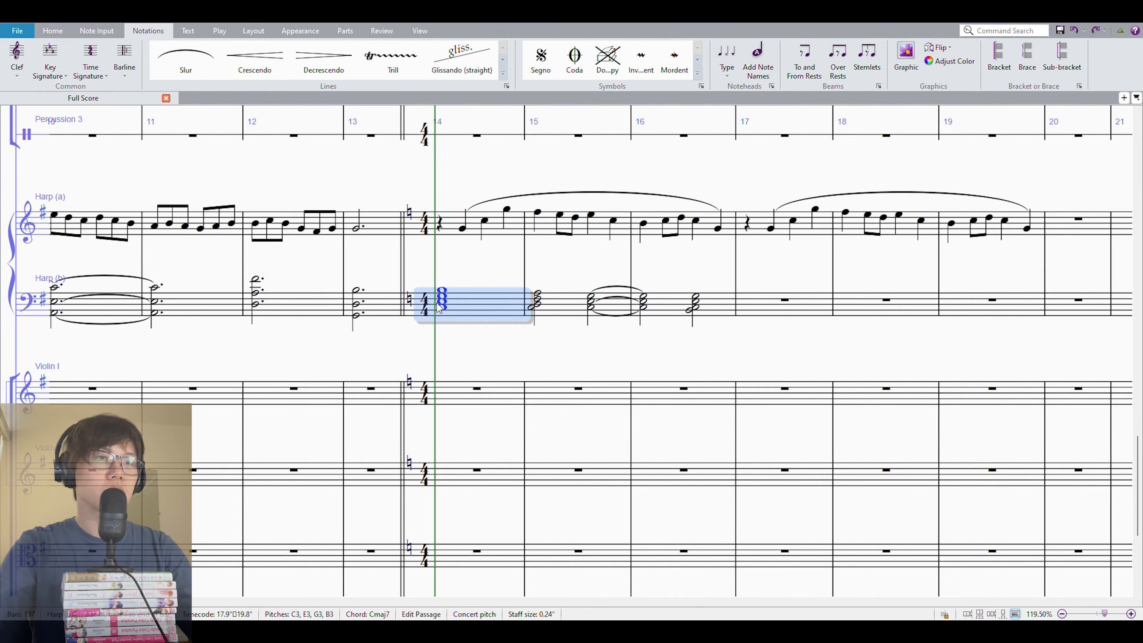
{"action": "key", "text": "ctrl+k"}
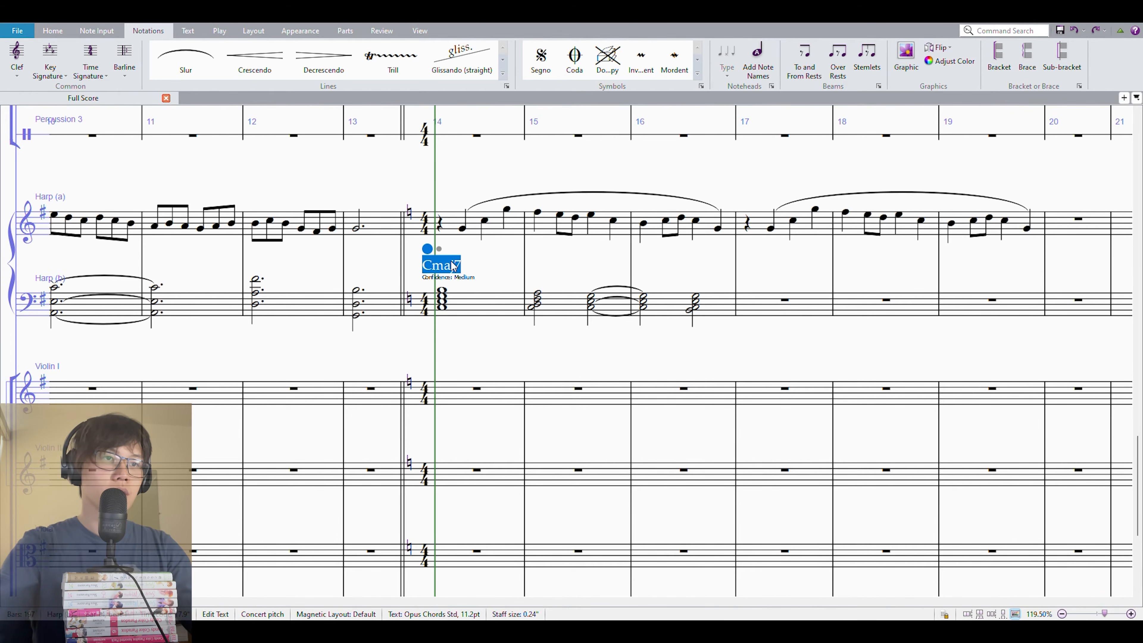
{"action": "key", "text": "Return"}
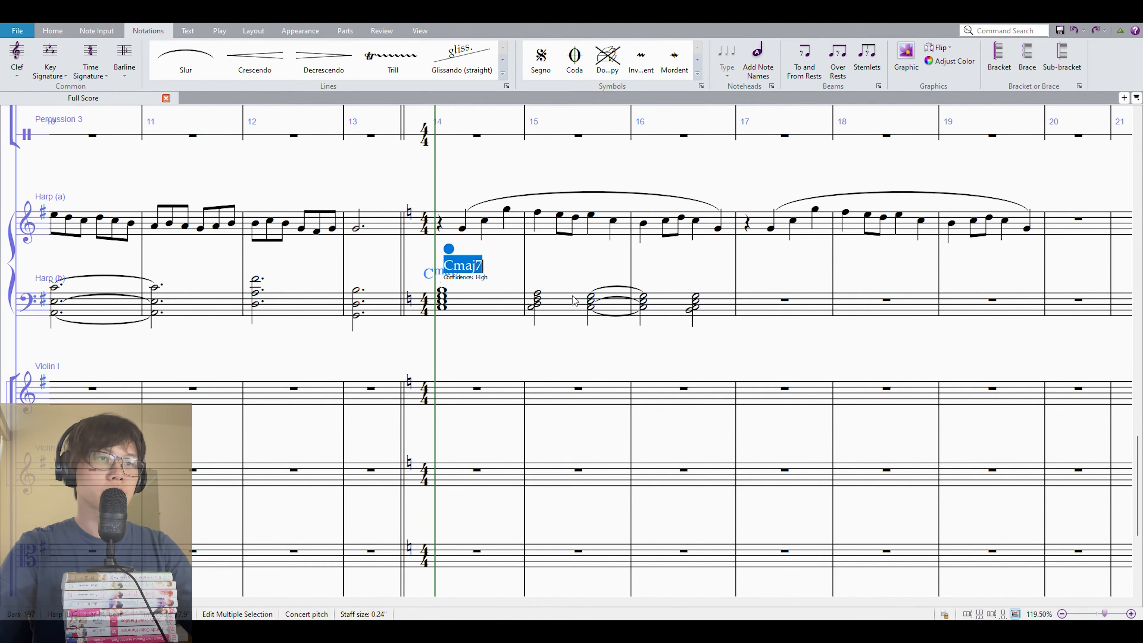
{"action": "key", "text": "Delete"}
Label bar 15's two half-note chords with the chord symbols Dm7 and C
{"action": "left_click", "coordinate": [533, 301]}
{"action": "key", "text": "ctrl+k"}
{"action": "type", "text": "Dm7"}
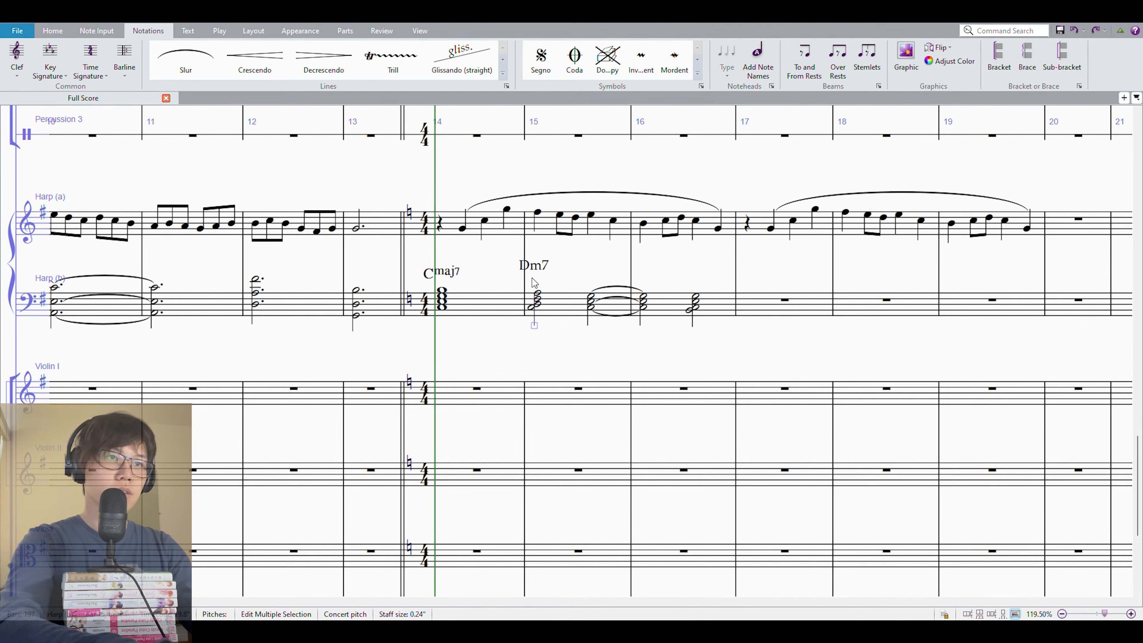
{"action": "key", "text": "space"}
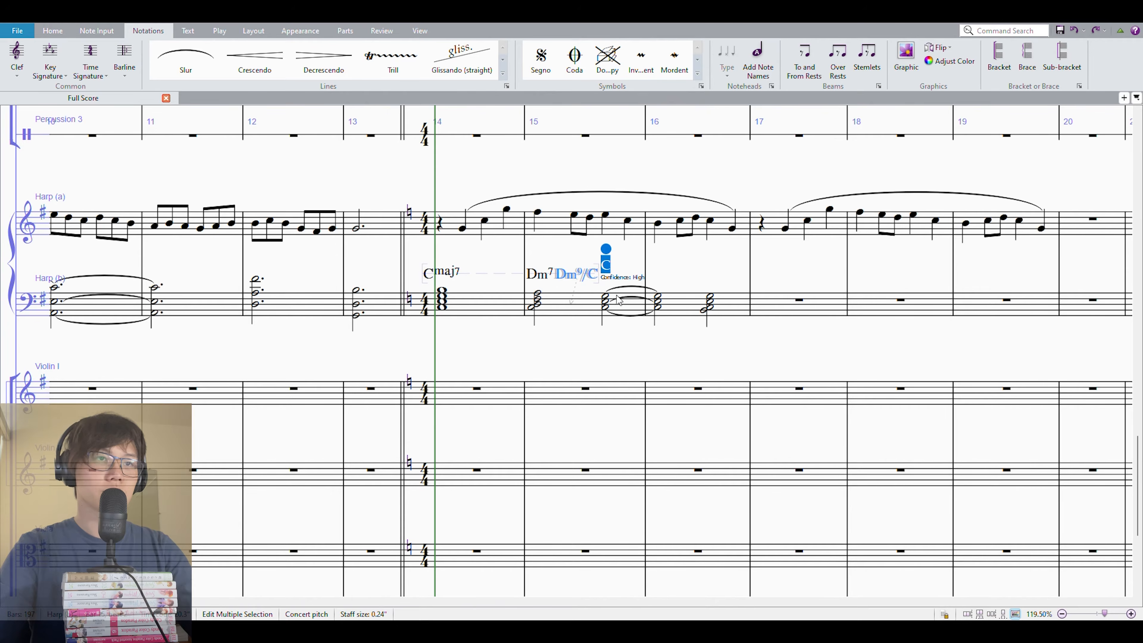
{"action": "type", "text": "C"}
{"action": "key", "text": "Escape"}
Label the second half-note chord in bar 16 with the chord symbol Cmaj7
{"action": "left_click", "coordinate": [692, 302]}
{"action": "key", "text": "ctrl+k"}
{"action": "type", "text": "Cmaj7"}
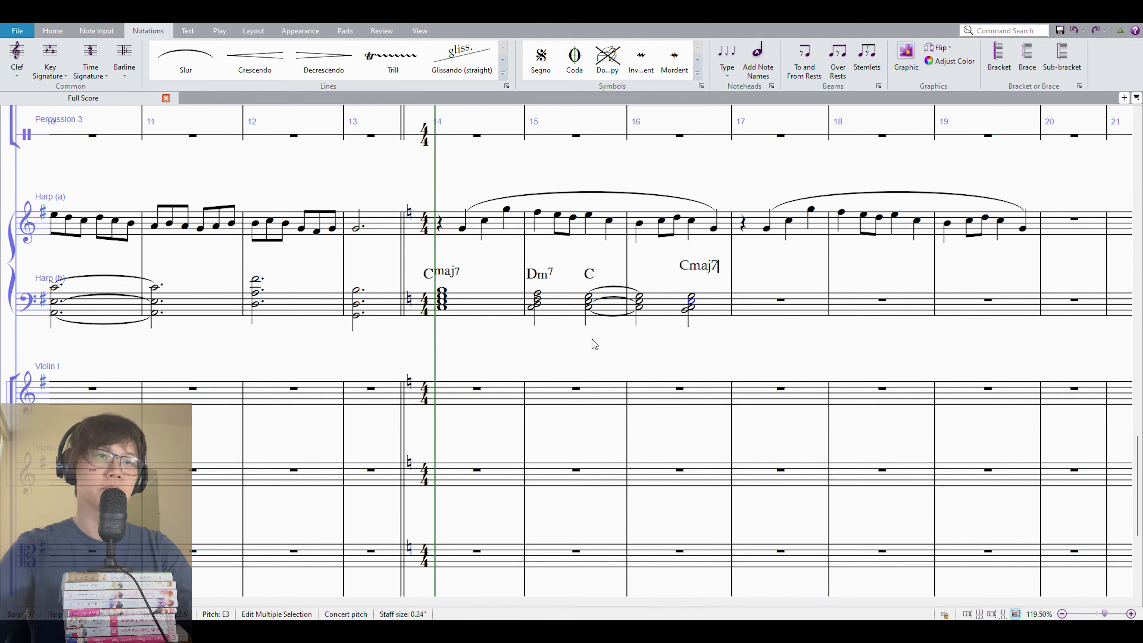
{"action": "key", "text": "Return"}
{"action": "key", "text": "Escape"}
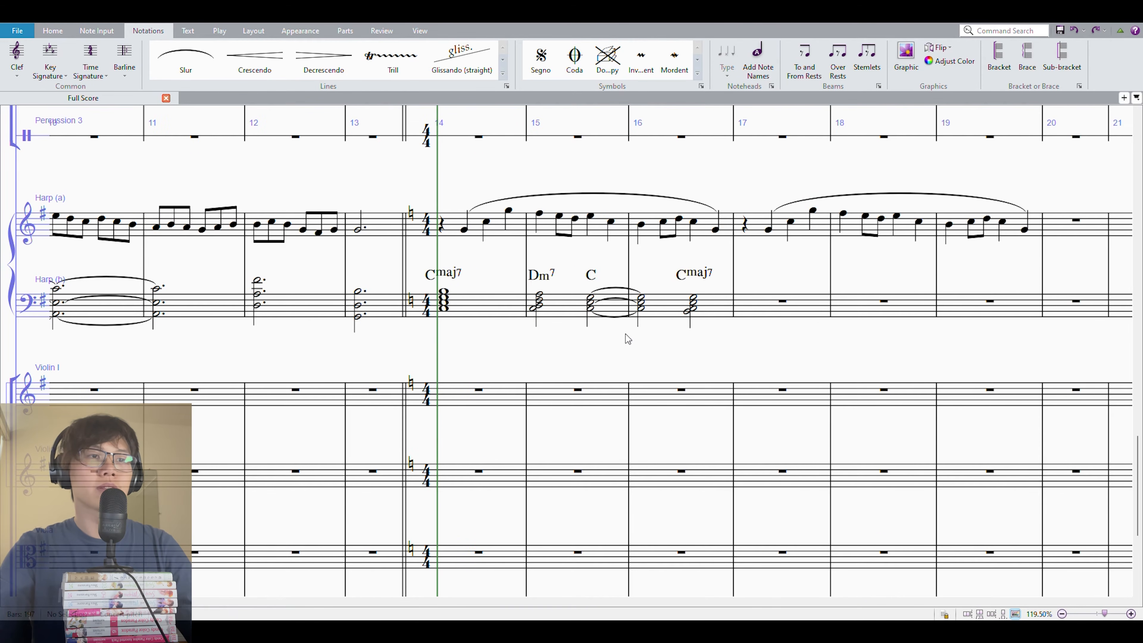
Examine how the harp's bass-staff chords move from one to another across bars 14 to 16
{"action": "left_click", "coordinate": [443, 291]}
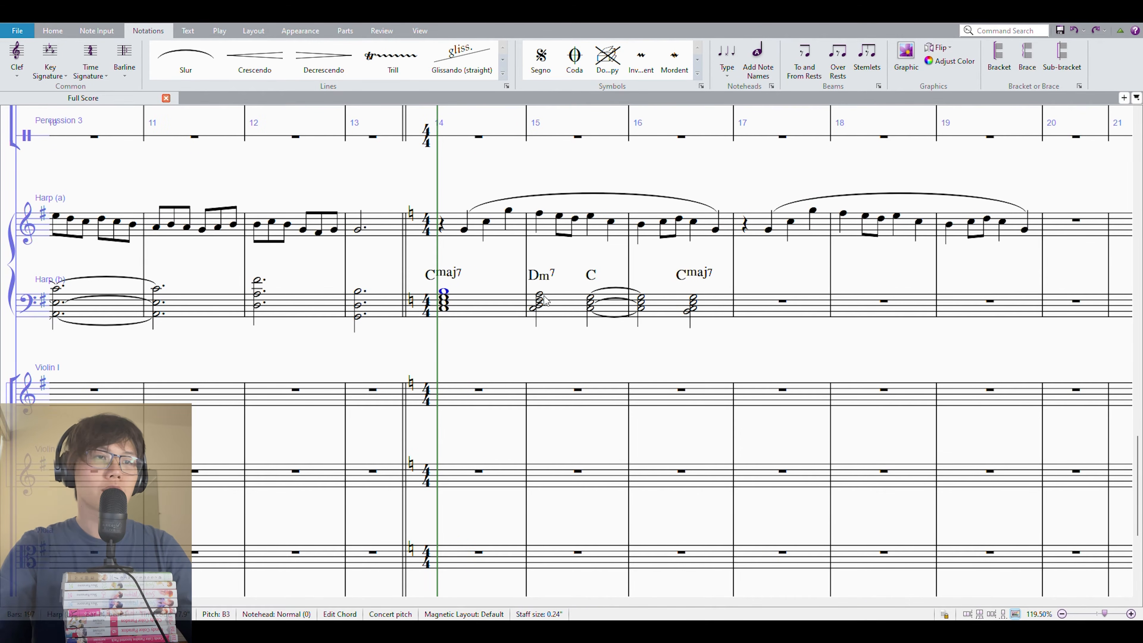
{"action": "left_click", "coordinate": [538, 294]}
{"action": "left_click", "coordinate": [593, 297], "text": "shift"}
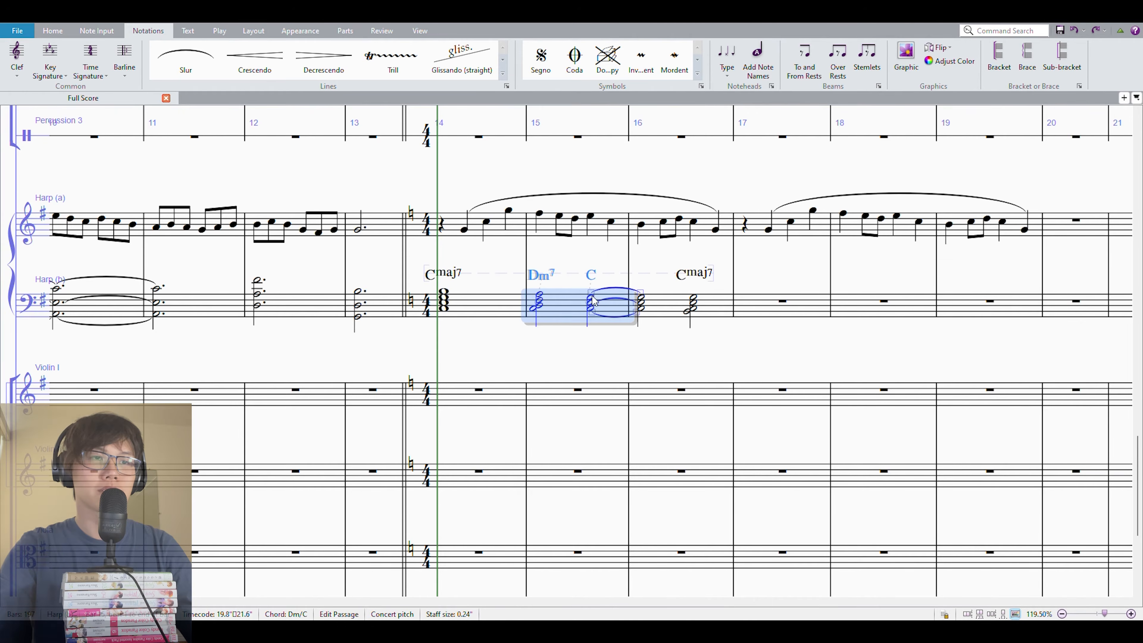
{"action": "left_click", "coordinate": [643, 298]}
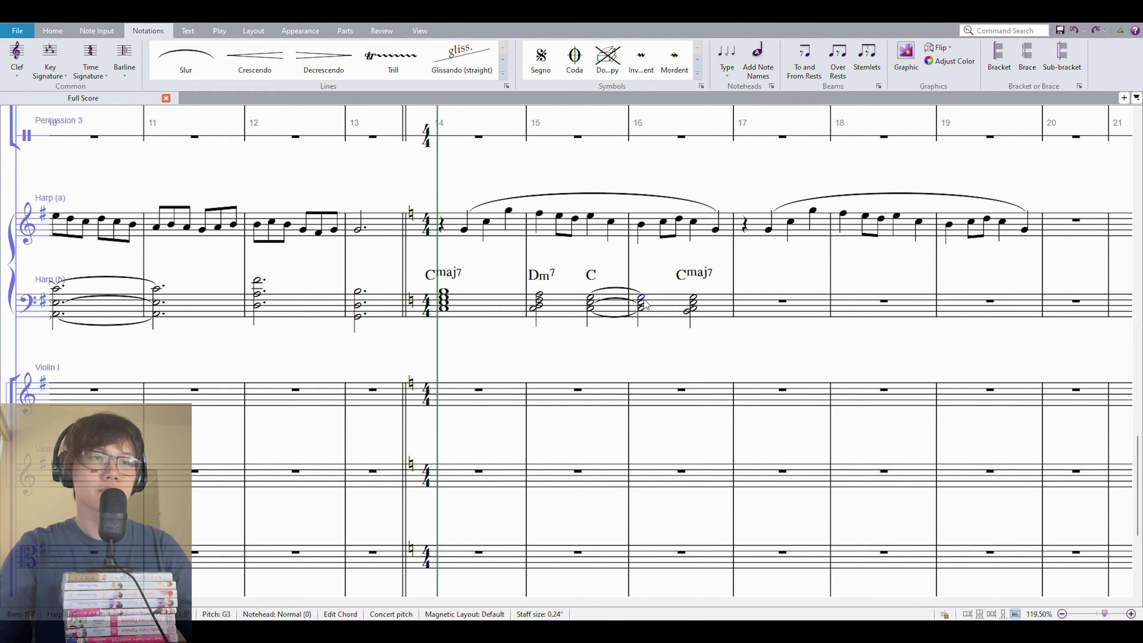
{"action": "left_click", "coordinate": [687, 311]}
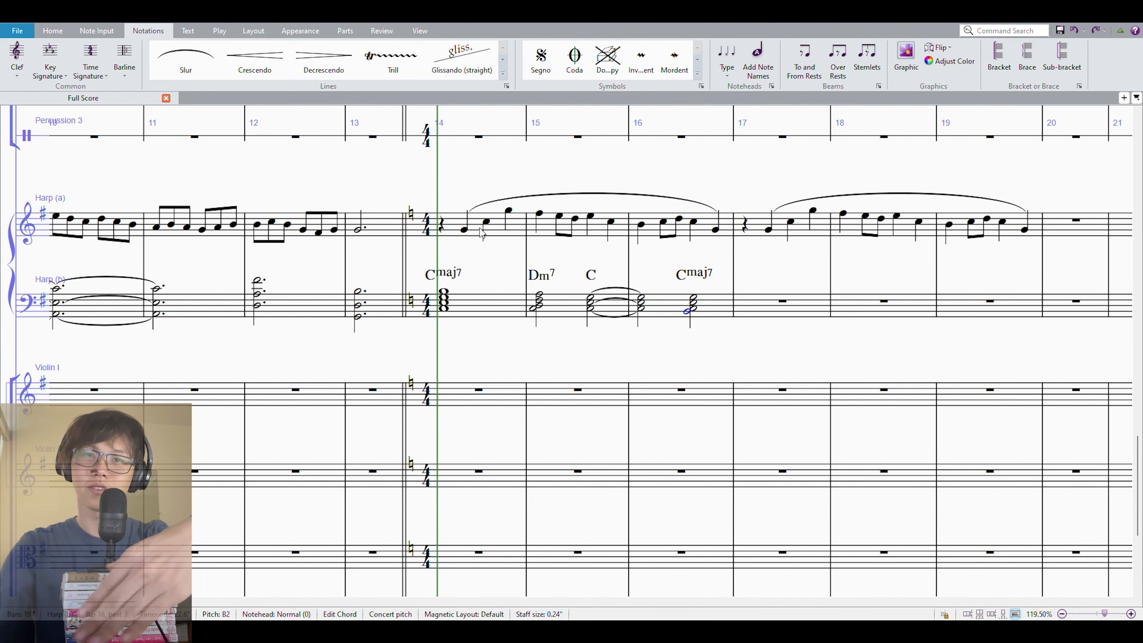
{"action": "left_click", "coordinate": [679, 335]}
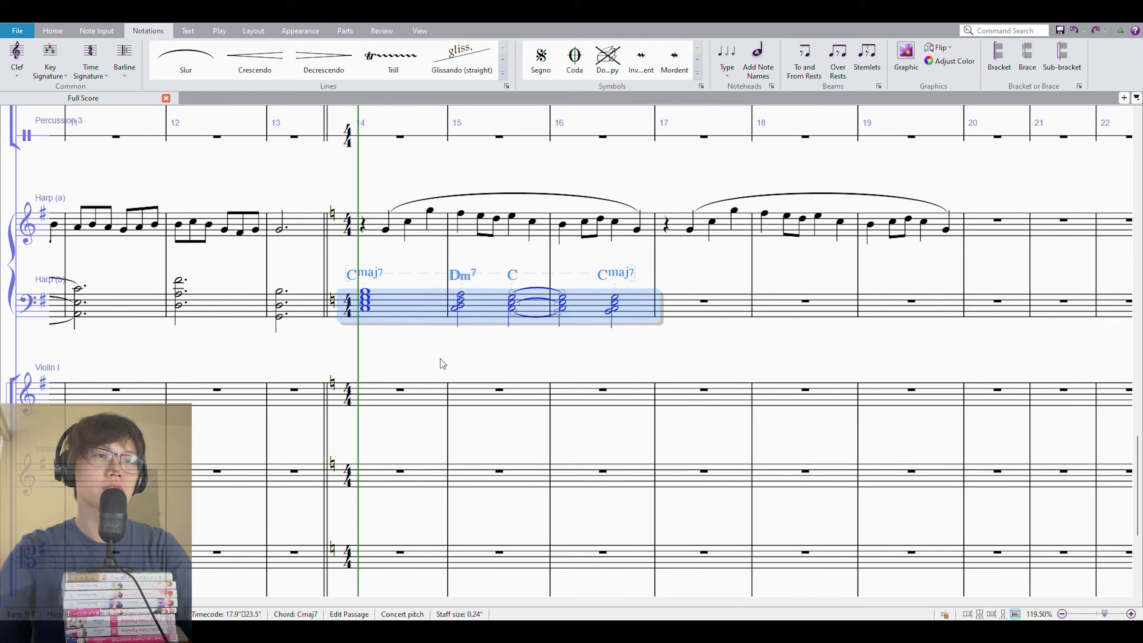
{"action": "left_click", "coordinate": [439, 359]}
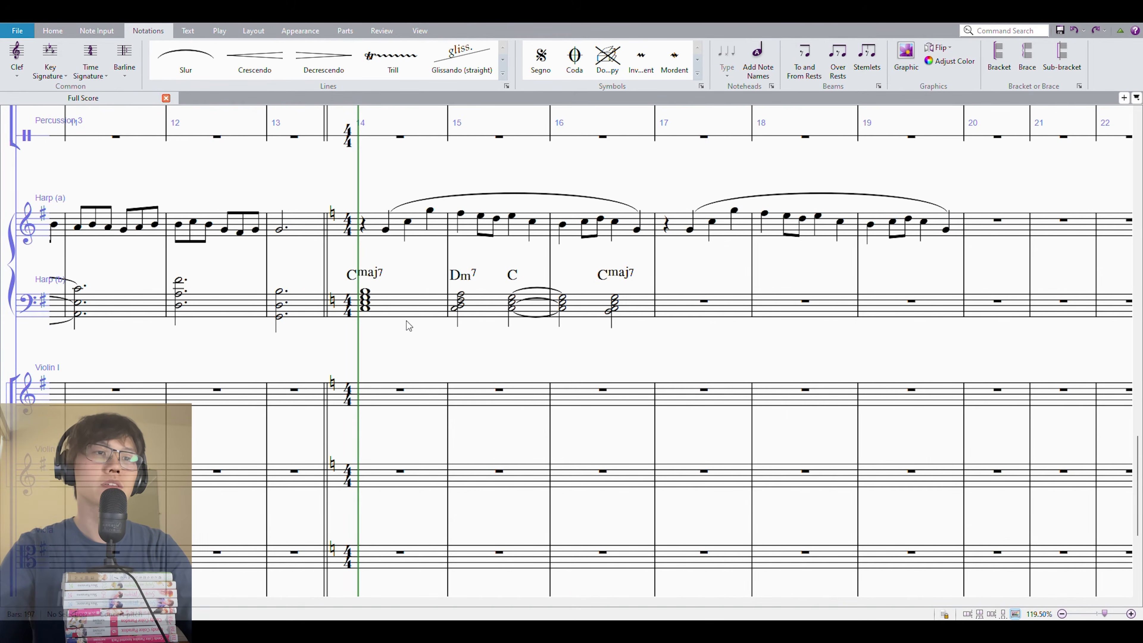
Repeat the bass-staff chords of bars 14 to 16 into bars 17 to 19 and lower the copy by a third
{"action": "left_click", "coordinate": [404, 308]}
{"action": "left_click", "coordinate": [597, 298], "text": "shift"}
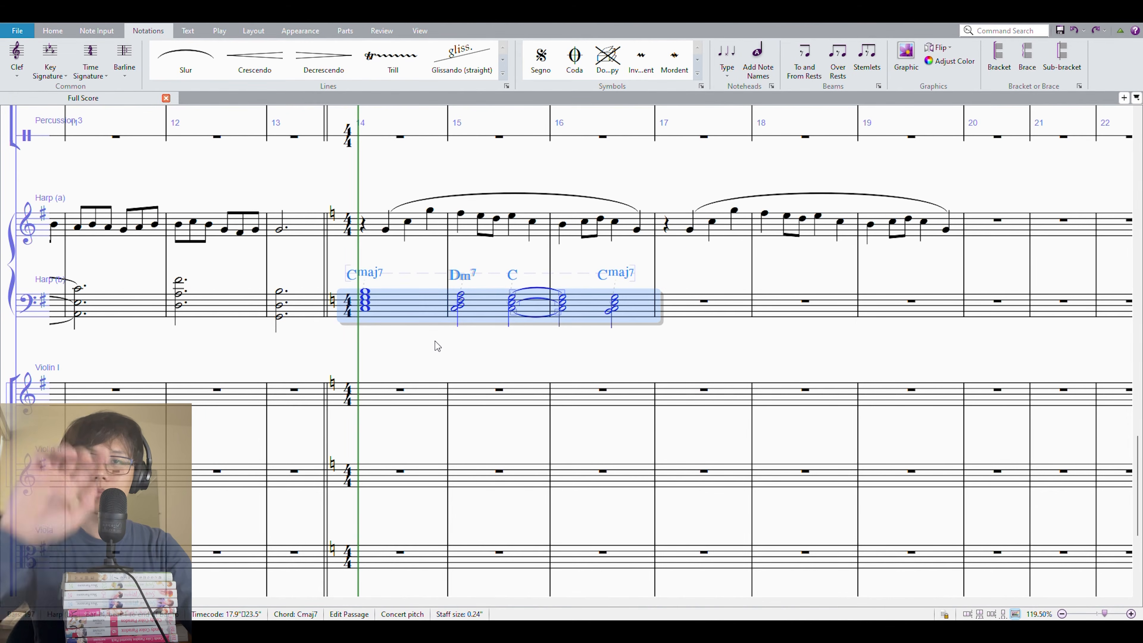
{"action": "key", "text": "r"}
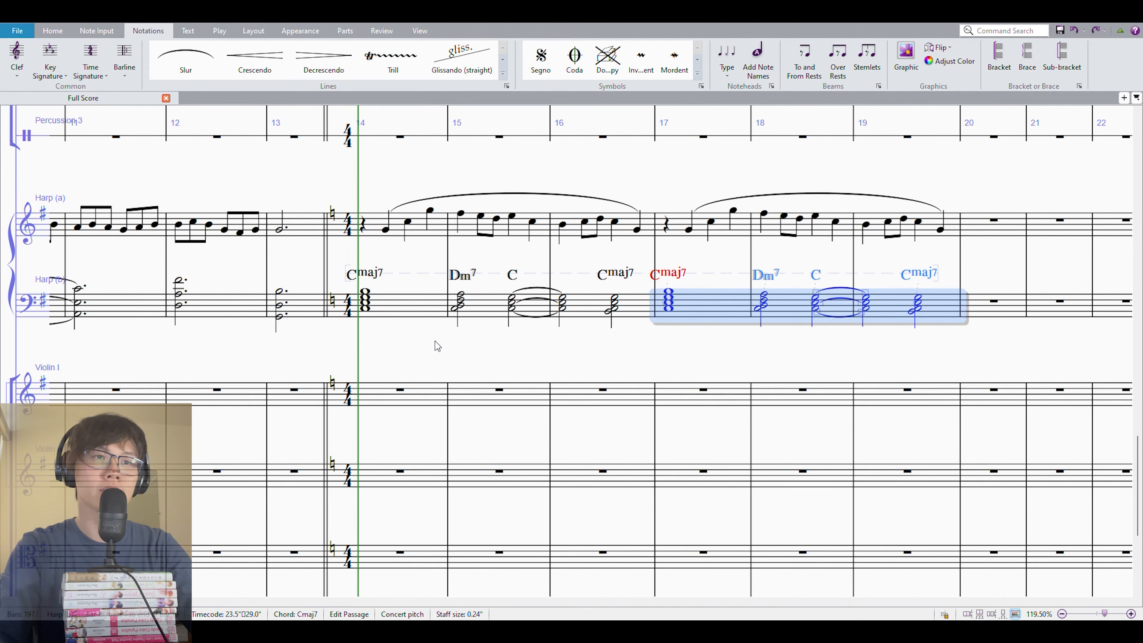
{"action": "key", "text": "Down"}
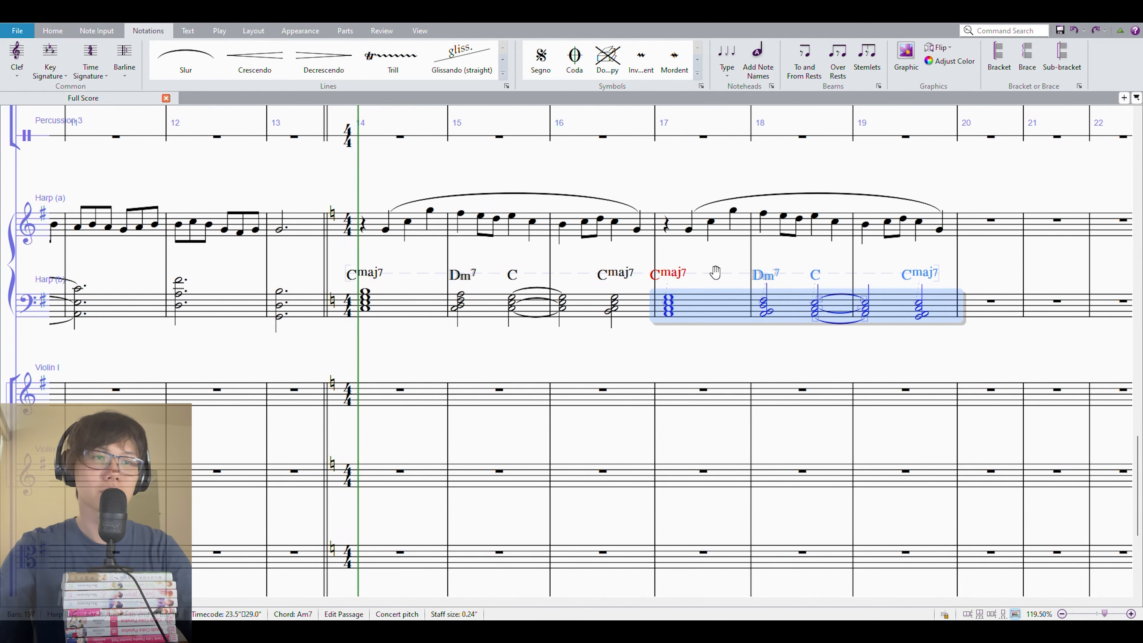
Delete the four copied chord symbols above the harp's bass staff in bars 17 to 19
{"action": "left_click_drag", "start_coordinate": [715, 272], "coordinate": [709, 281]}
{"action": "left_click", "coordinate": [674, 288]}
{"action": "key", "text": "Delete"}
{"action": "left_click", "coordinate": [769, 287]}
{"action": "key", "text": "Delete"}
{"action": "left_click", "coordinate": [812, 286]}
{"action": "key", "text": "Delete"}
{"action": "left_click", "coordinate": [924, 285]}
{"action": "key", "text": "Delete"}
Label the chords in bars 17 to 19 with the chord symbols Am7, Bø7, Am and Am7
{"action": "left_click", "coordinate": [669, 317]}
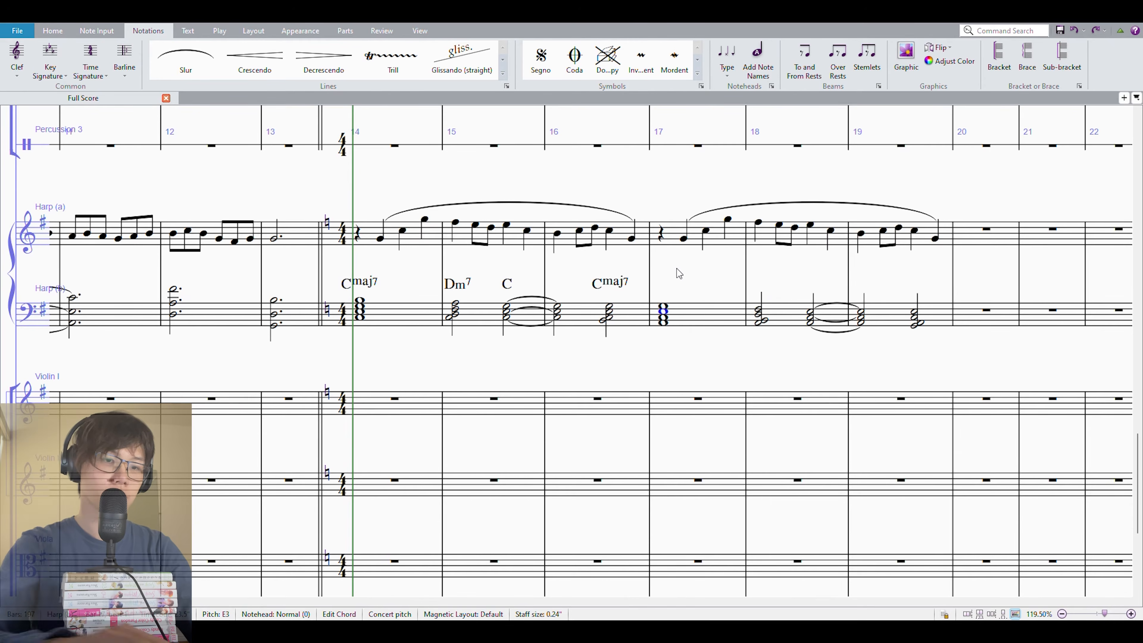
{"action": "key", "text": "shift+q"}
{"action": "type", "text": "Am7"}
{"action": "key", "text": "space"}
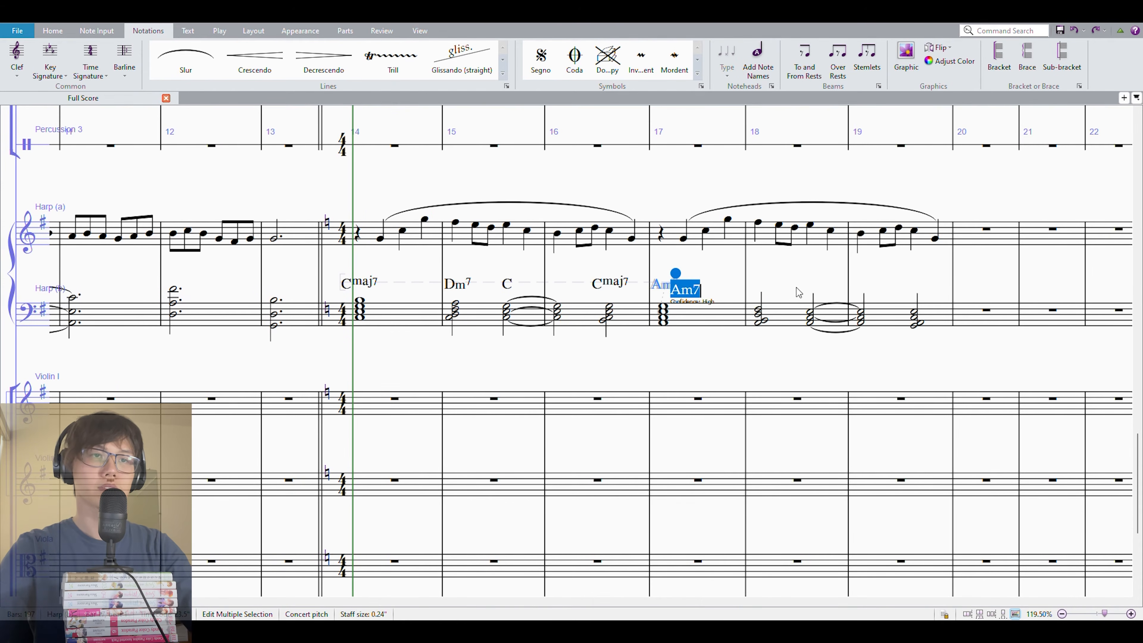
Play back the harp's melody and chords from bar 14 through bar 19
{"action": "left_click", "coordinate": [860, 331]}
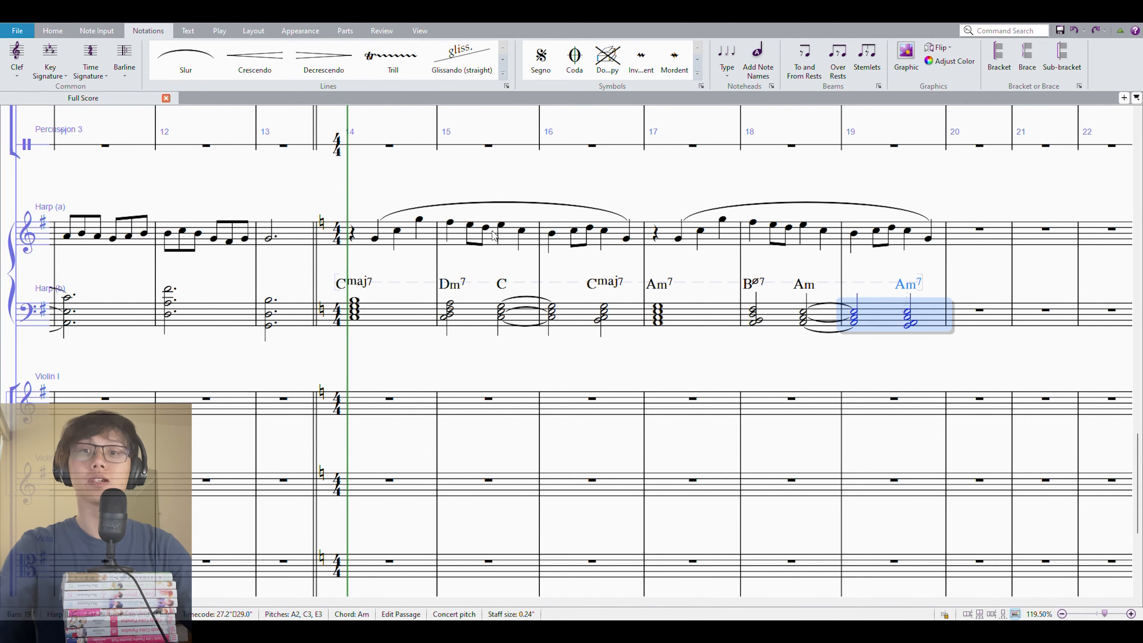
{"action": "left_click", "coordinate": [374, 229], "text": "shift"}
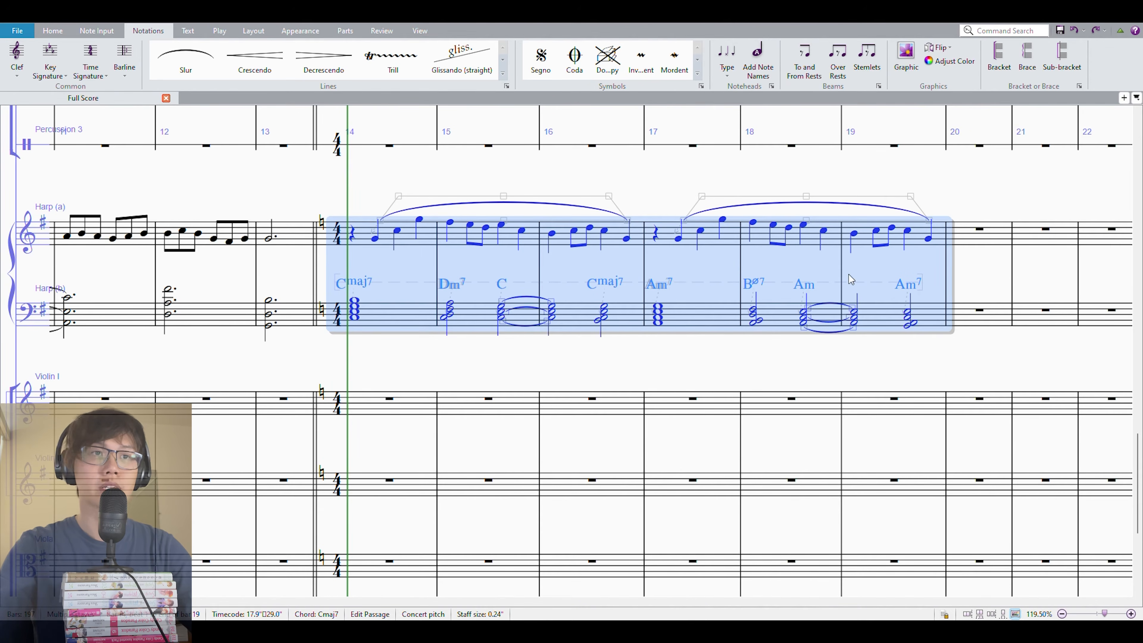
{"action": "key", "text": "space"}
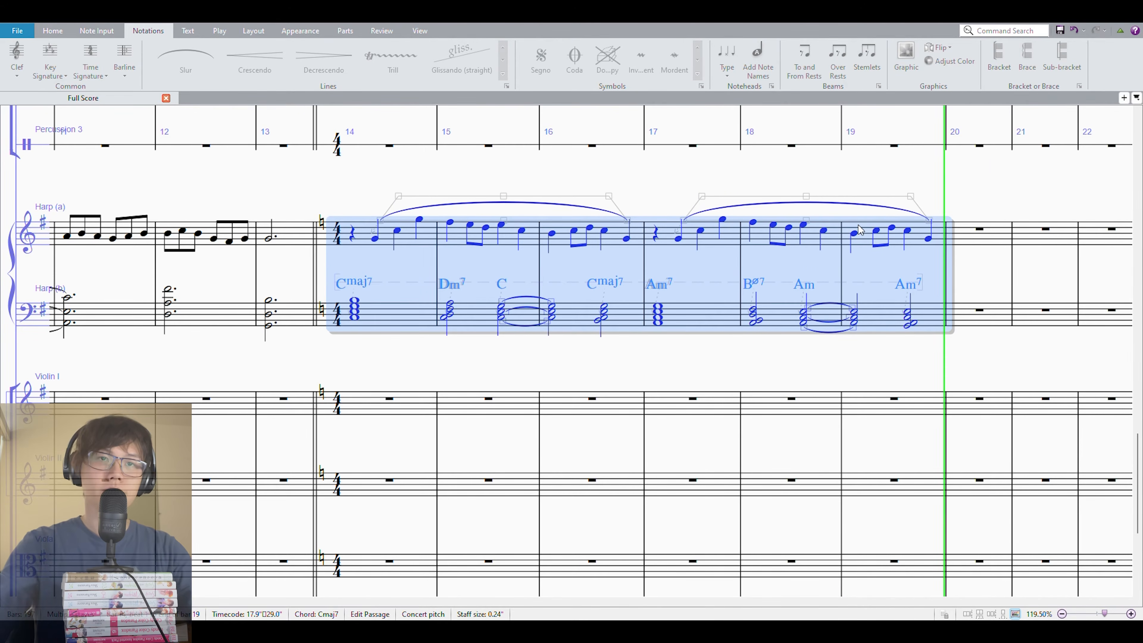
{"action": "key", "text": "space"}
{"action": "left_click", "coordinate": [909, 337]}
Enter whole-note chords on the harp's bass staff: F2, A2, C3, E3 in bar 20 and F2, G2, B2, D3 in bar 21
{"action": "left_click_drag", "start_coordinate": [925, 360], "coordinate": [779, 345]}
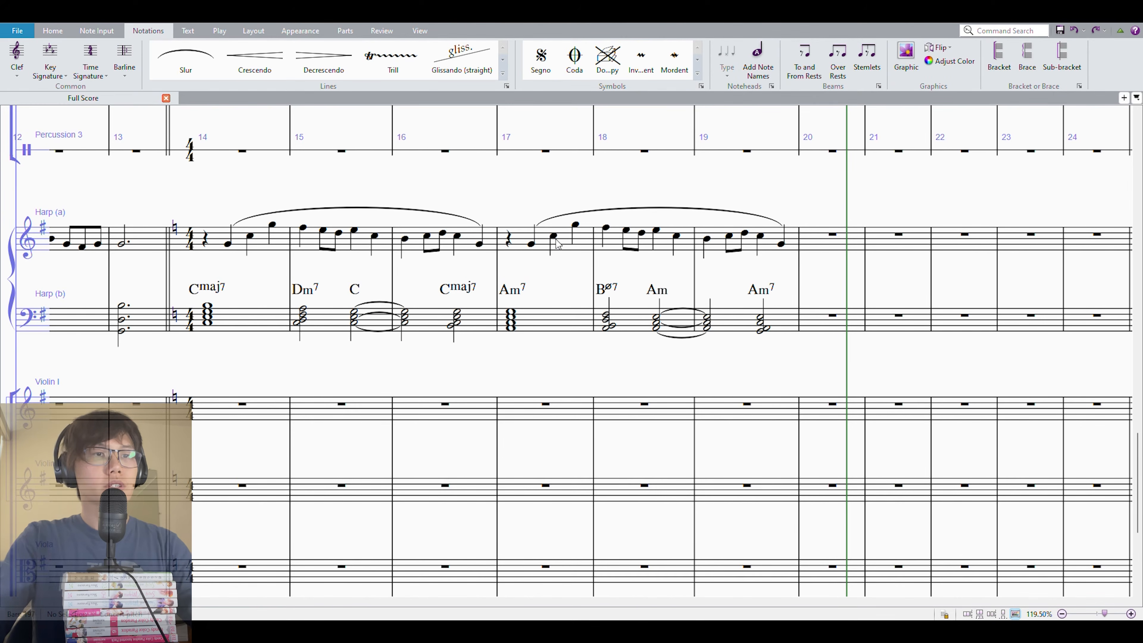
{"action": "left_click", "coordinate": [822, 333]}
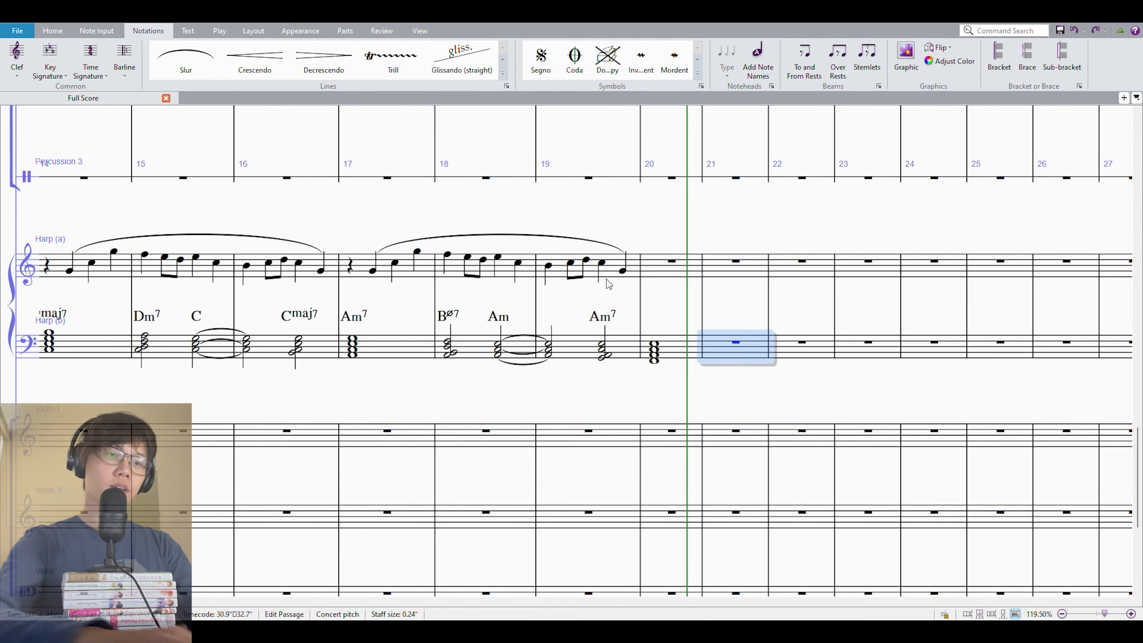
{"action": "key", "text": "KP_6"}
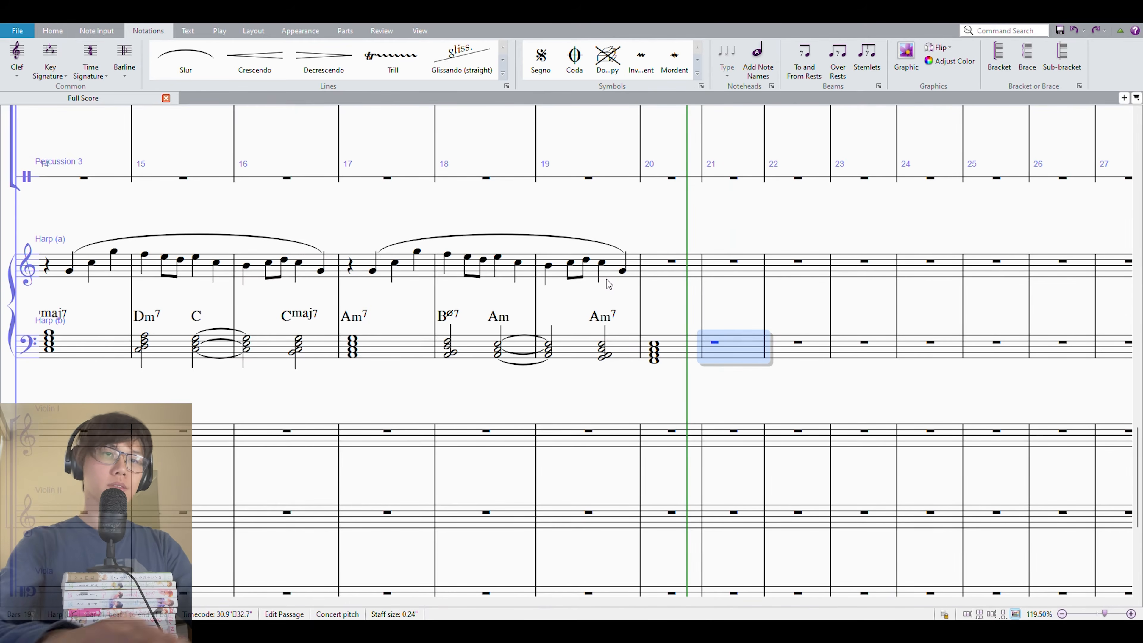
{"action": "key", "text": "f"}
{"action": "key", "text": "shift+g"}
{"action": "key", "text": "shift+b"}
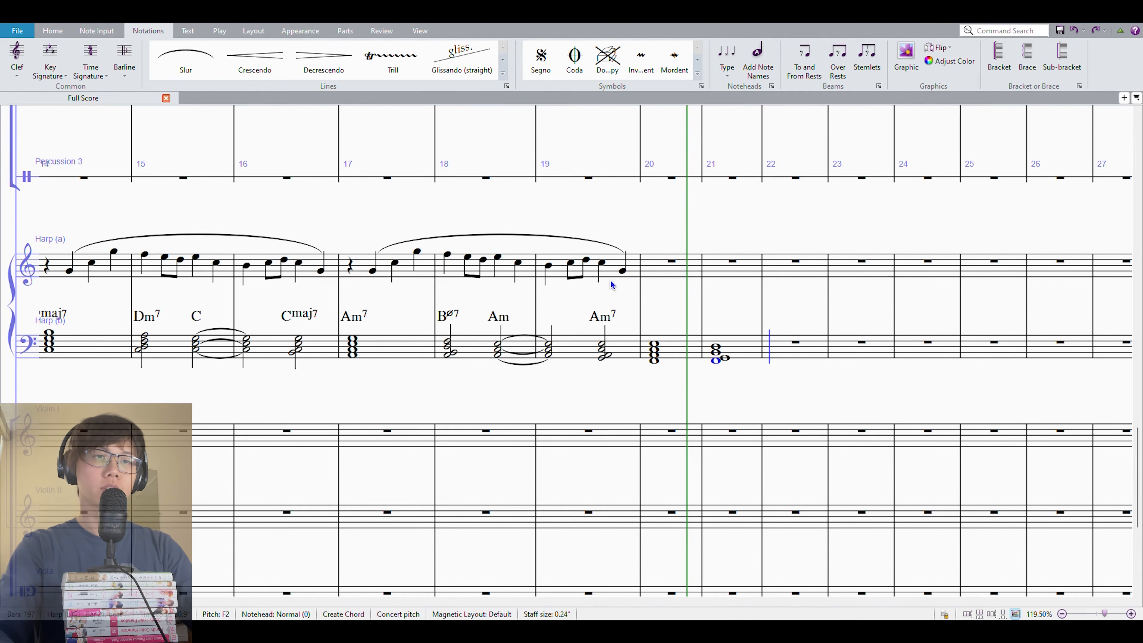
Enter a whole-note chord of E2, G2, B2 and D3 in bar 22 of the harp's bass staff
{"action": "key", "text": "e"}
{"action": "key", "text": "shift+g"}
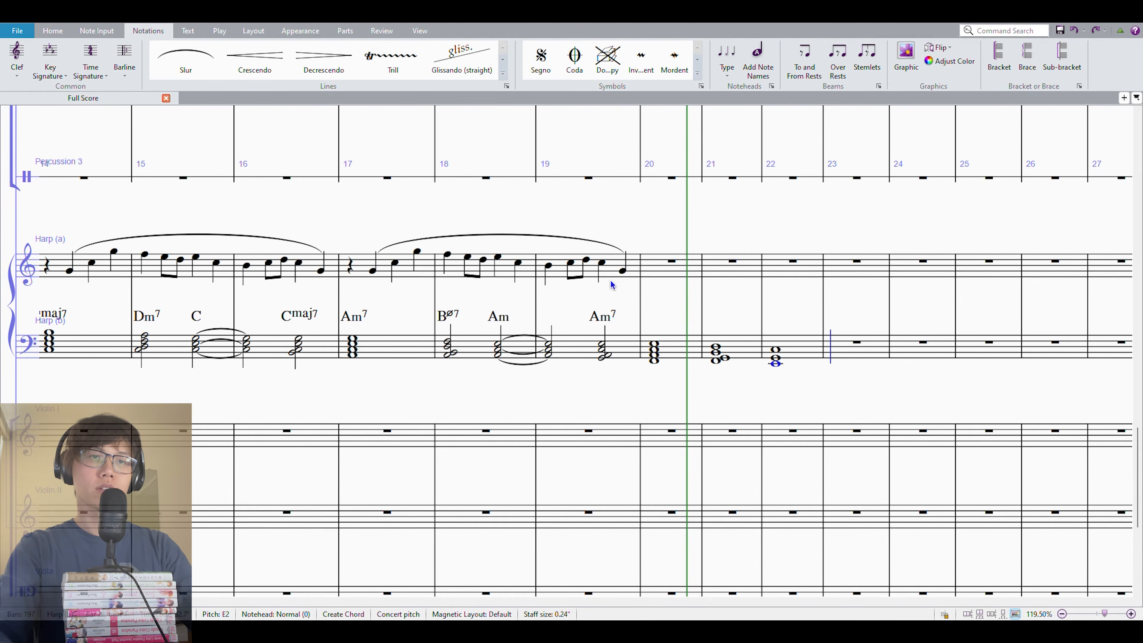
{"action": "key", "text": "Escape"}
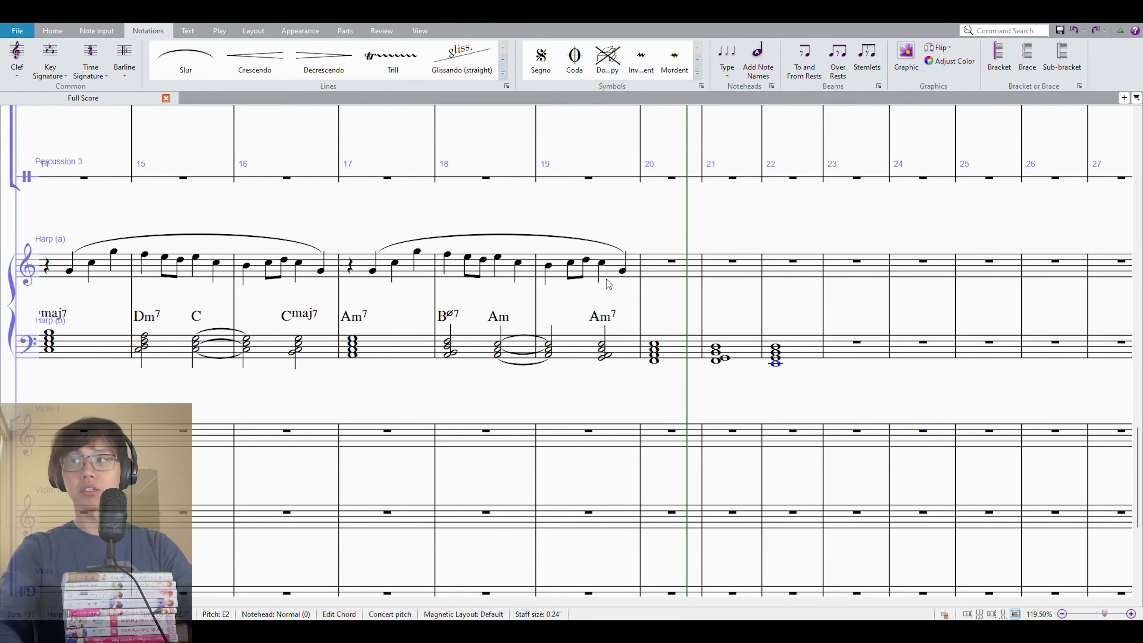
{"action": "key", "text": "Escape"}
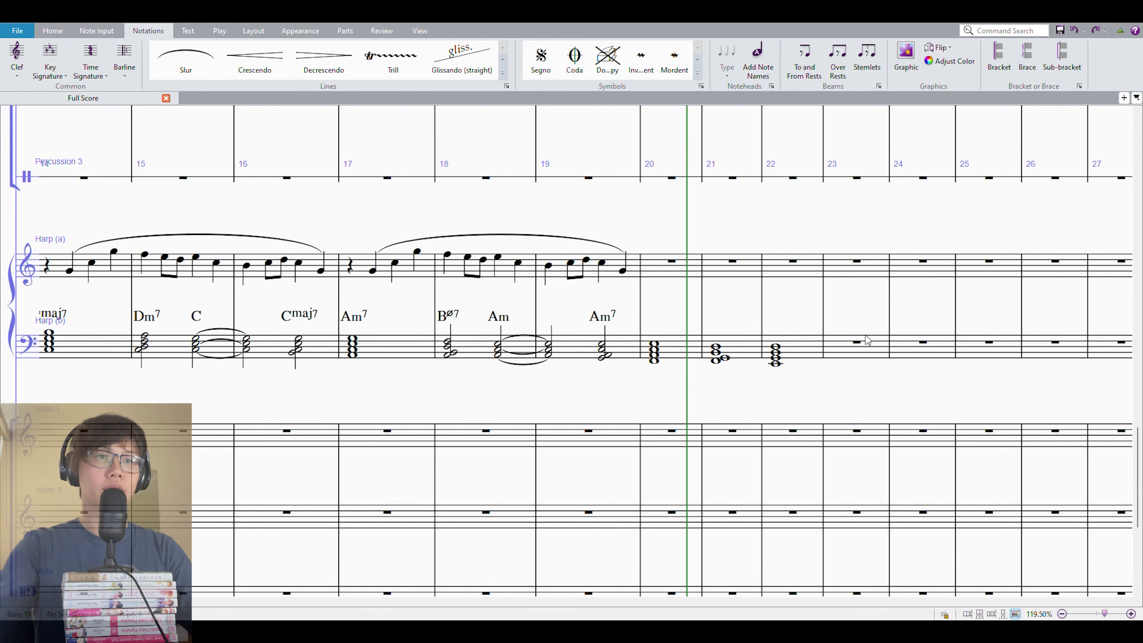
{"action": "left_click", "coordinate": [862, 353]}
{"action": "key", "text": "e"}
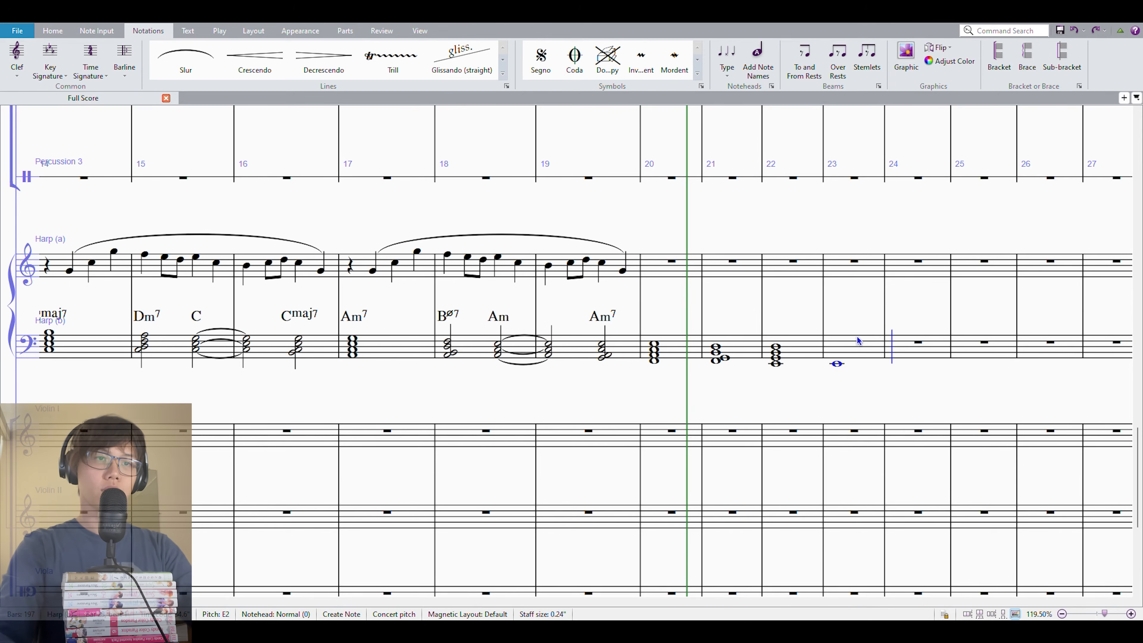
{"action": "key", "text": "2"}
{"action": "key", "text": "Escape"}
{"action": "left_click", "coordinate": [776, 347]}
{"action": "key", "text": "Right"}
{"action": "key", "text": "ctrl+shift+Right"}
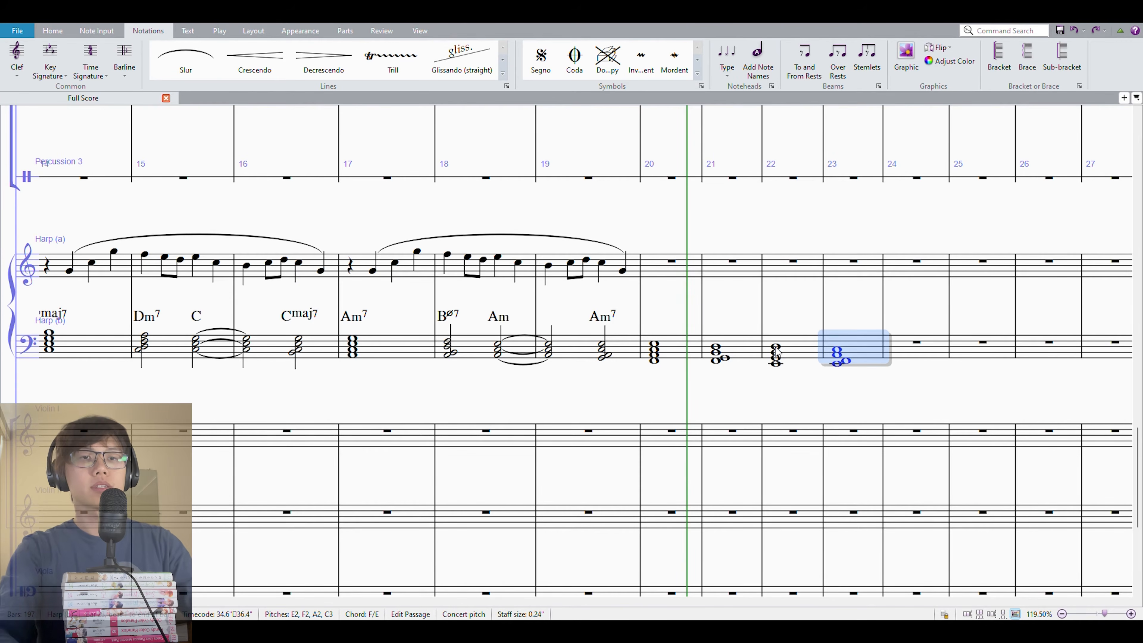
{"action": "key", "text": "Delete"}
Replace the chord in bar 22 of the harp's bass staff with a whole-note chord of E2, G2 and C3
{"action": "left_click", "coordinate": [776, 348]}
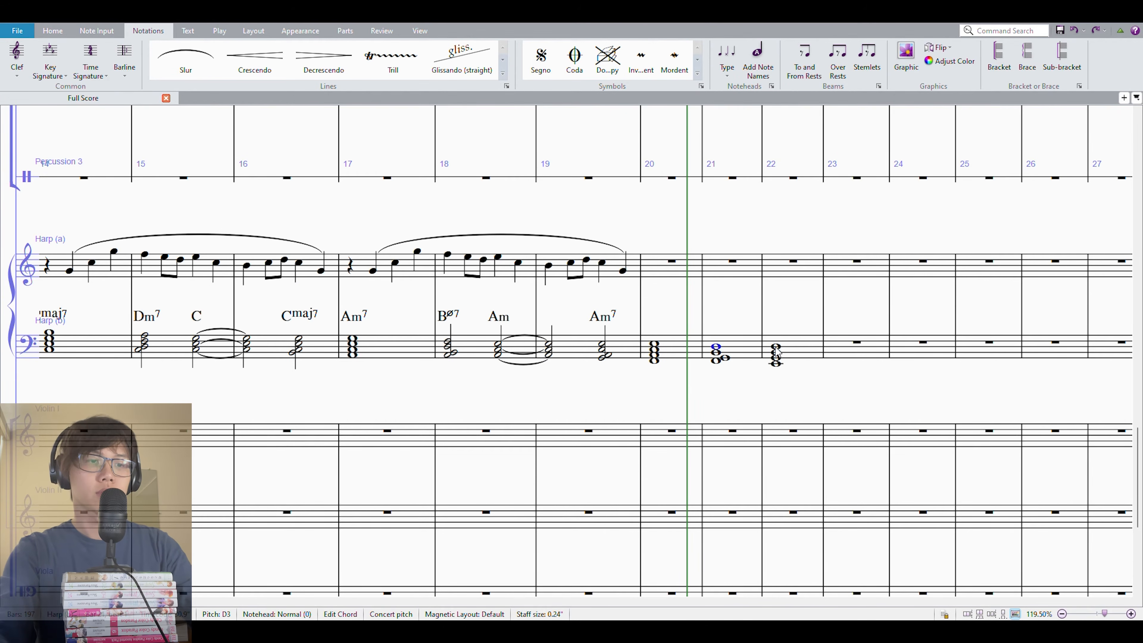
{"action": "left_click", "coordinate": [776, 348]}
{"action": "key", "text": "n"}
{"action": "key", "text": "5"}
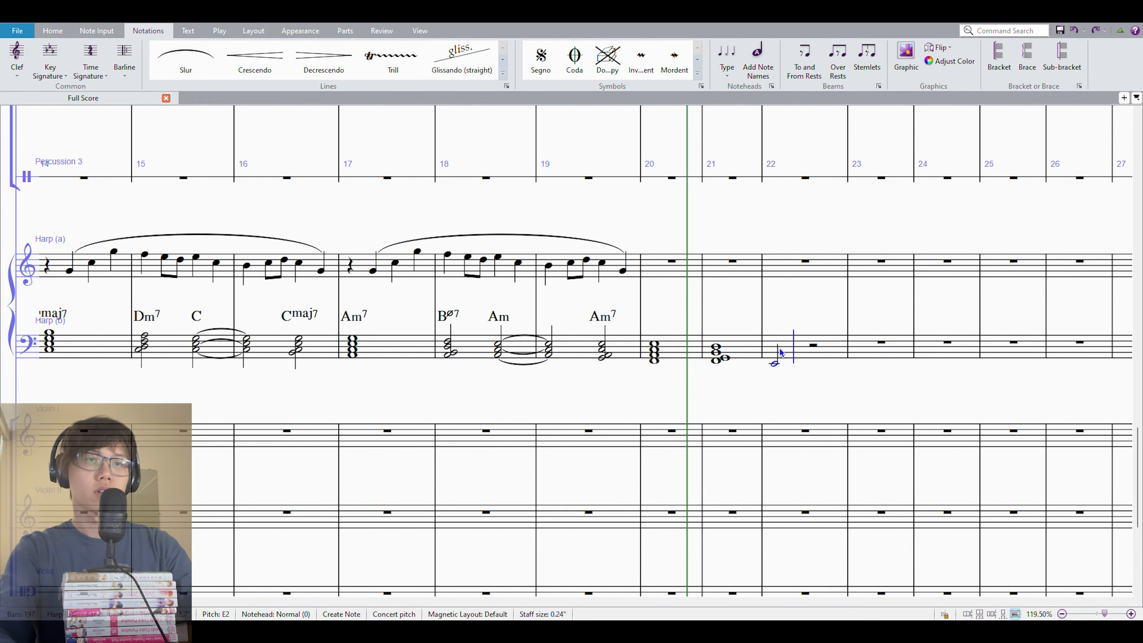
{"action": "key", "text": "Escape"}
{"action": "key", "text": "6"}
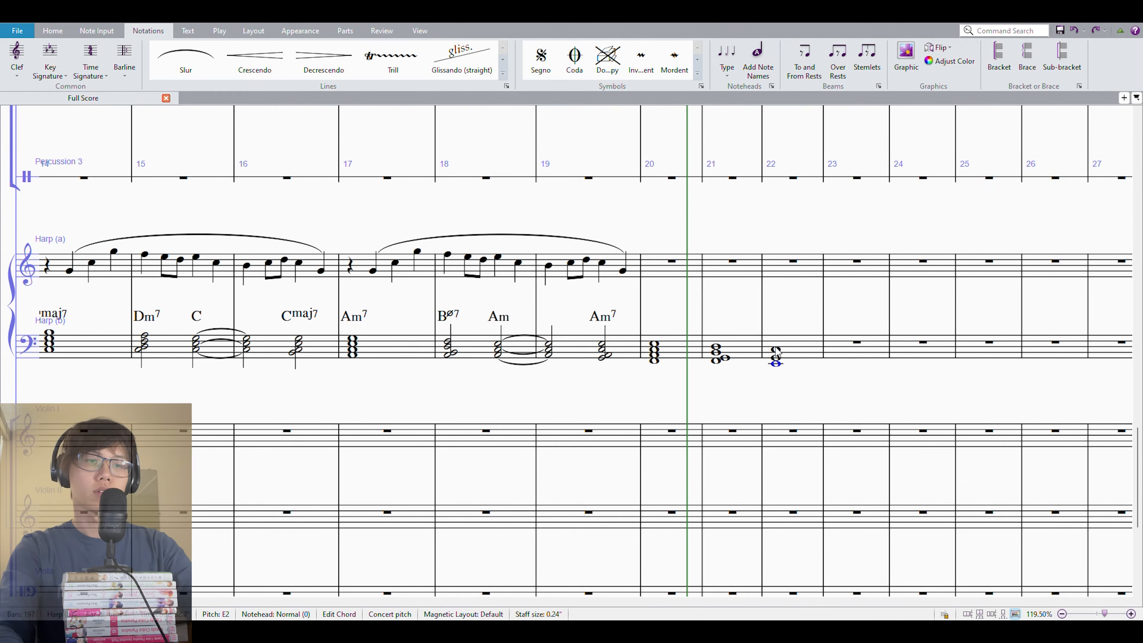
Enter two half-note chords in bar 23 of the harp's bass staff: one on E2 with G♯2, and one of A2, C3, E3
{"action": "key", "text": "Right"}
{"action": "key", "text": "5"}
{"action": "key", "text": "n"}
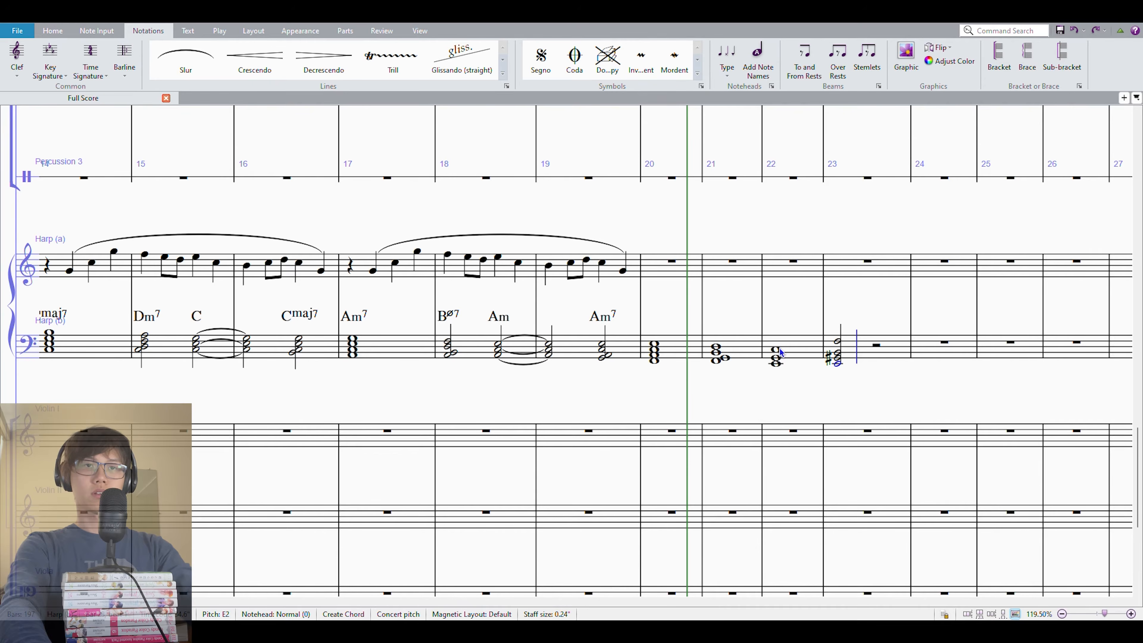
{"action": "key", "text": "Escape"}
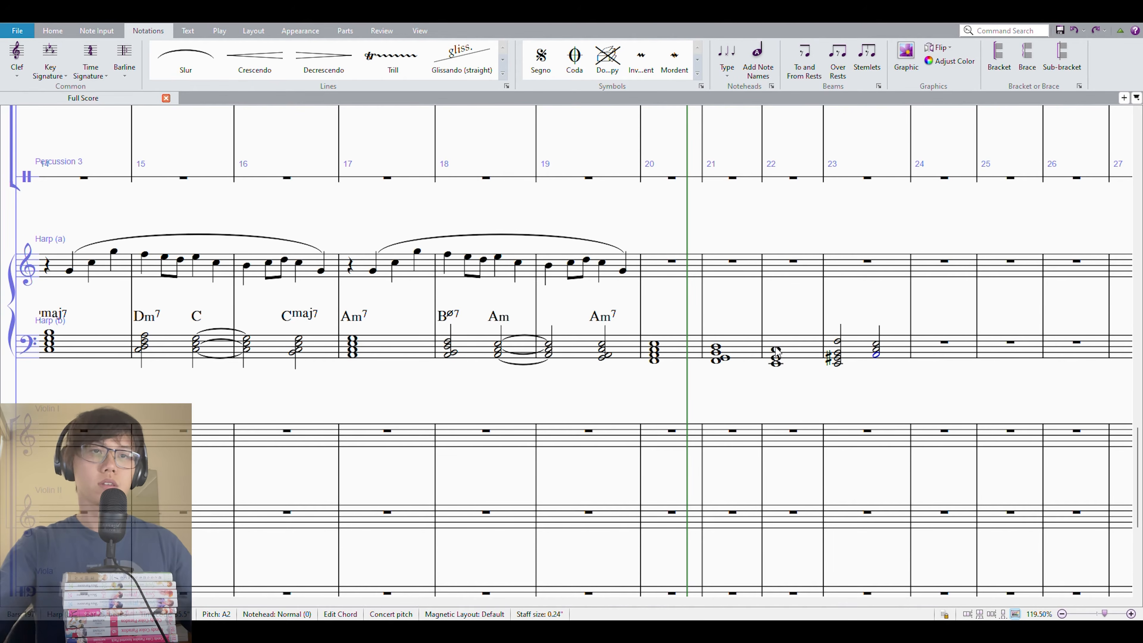
{"action": "key", "text": "Escape"}
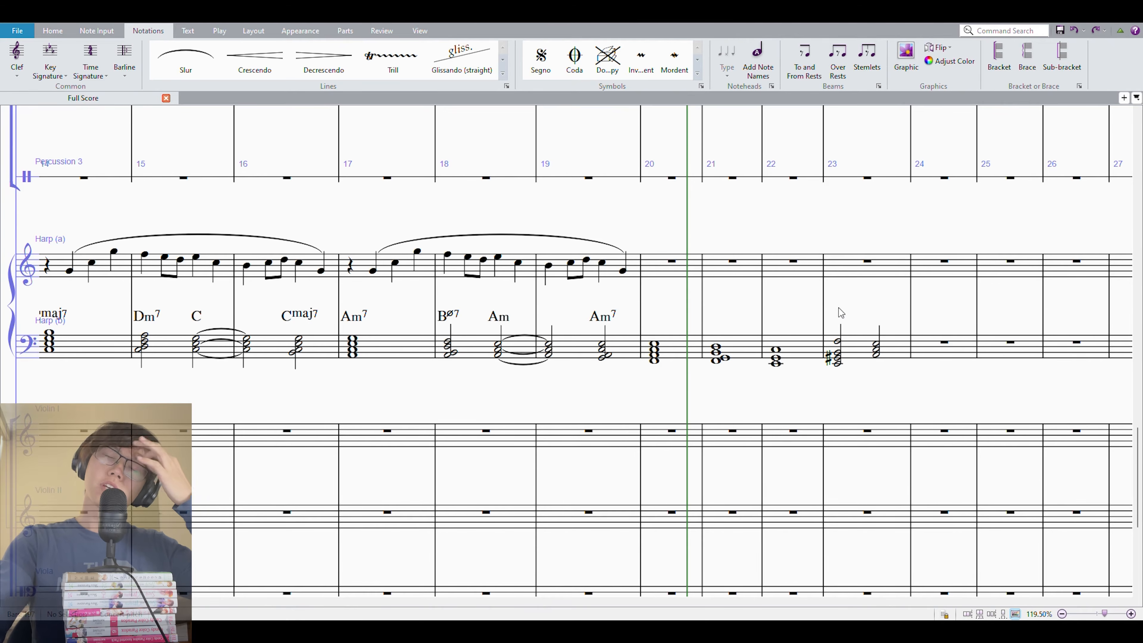
Copy the melody of bar 17 into bar 20 of the harp's treble staff and raise it a fourth
{"action": "left_click_drag", "start_coordinate": [859, 386], "coordinate": [821, 367]}
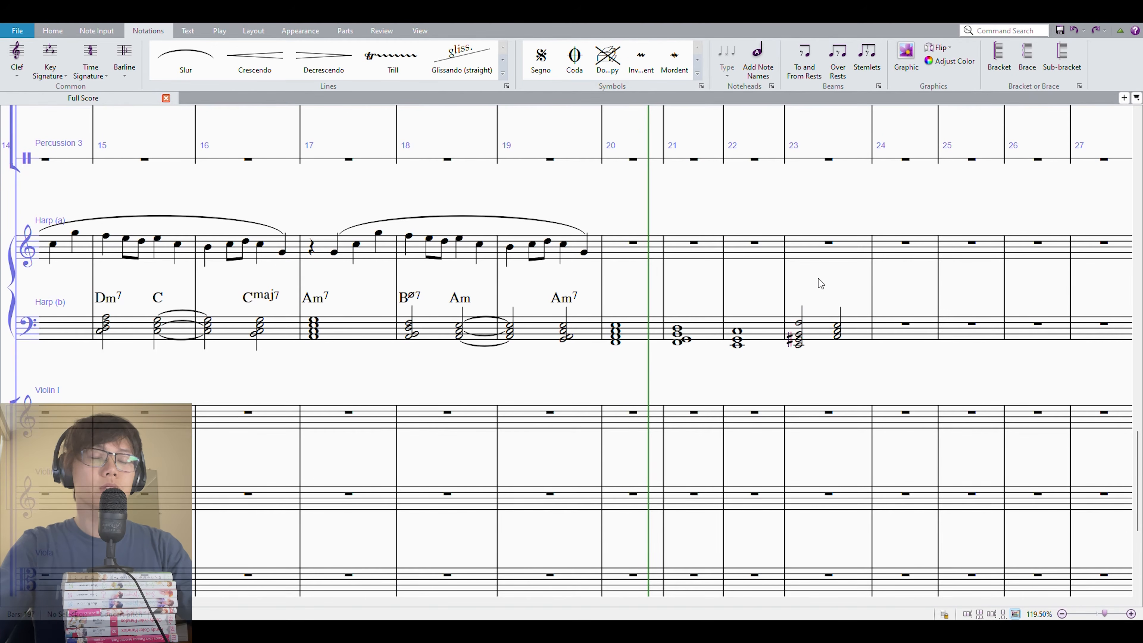
{"action": "left_click_drag", "start_coordinate": [753, 290], "coordinate": [720, 299]}
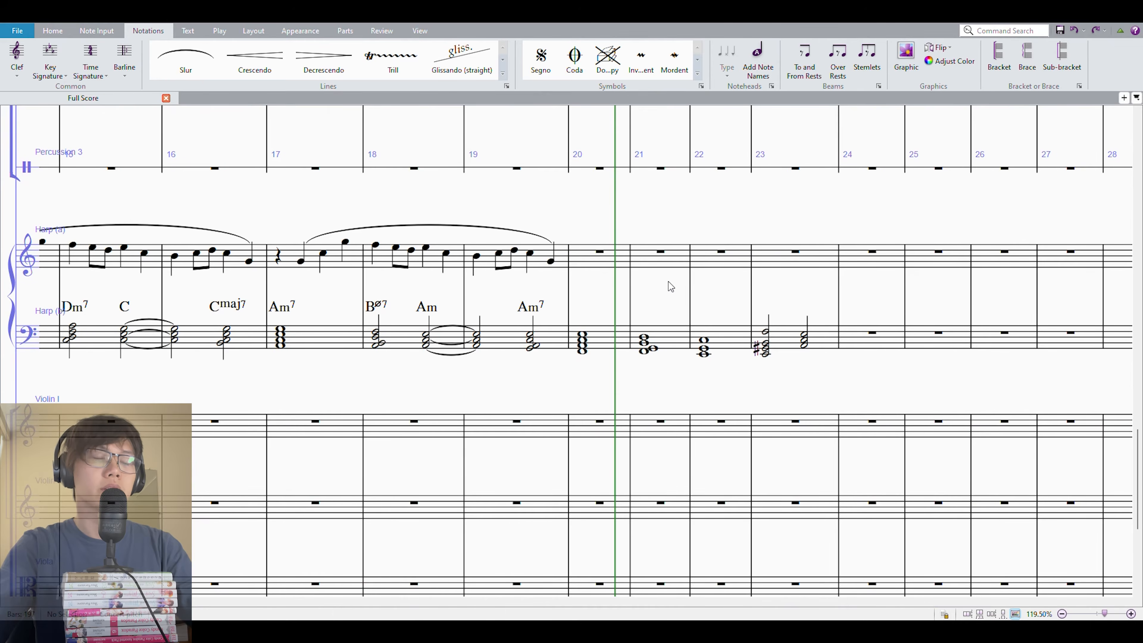
{"action": "left_click", "coordinate": [607, 250]}
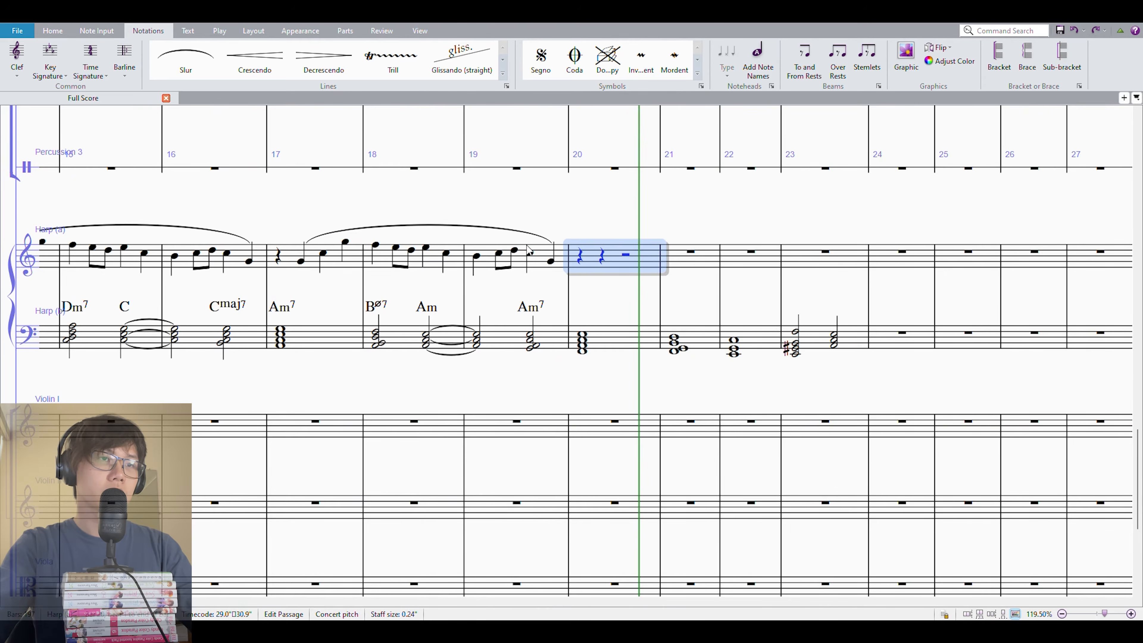
{"action": "key", "text": "Delete"}
{"action": "left_click", "coordinate": [329, 264]}
{"action": "left_click", "coordinate": [600, 256]}
{"action": "key", "text": "ctrl+v"}
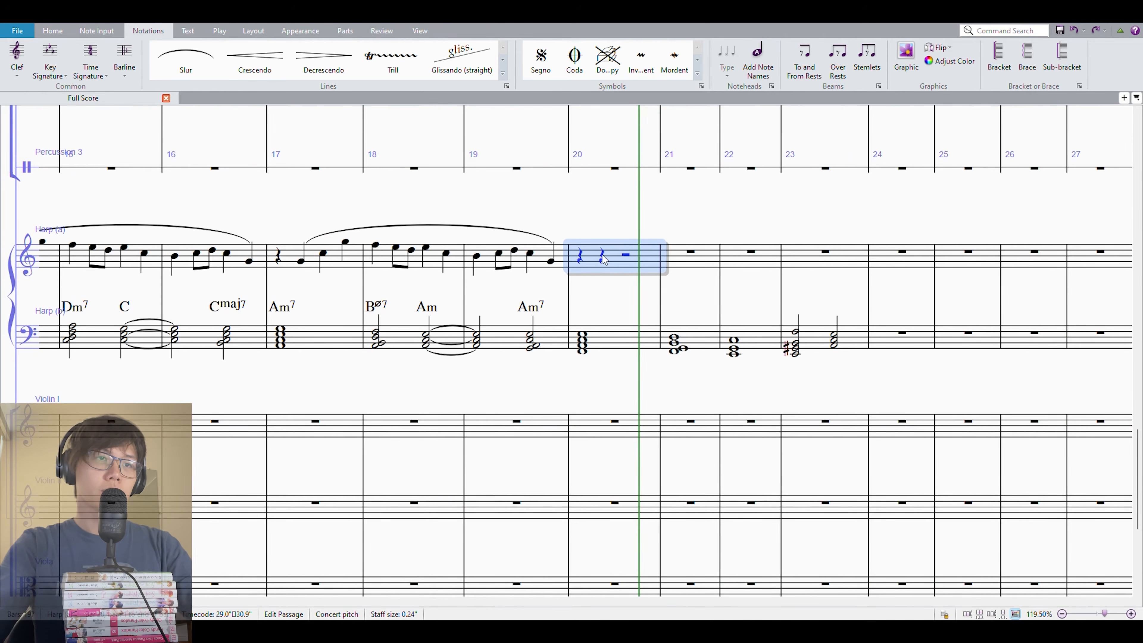
{"action": "key", "text": "Up"}
{"action": "key", "text": "Up"}
{"action": "key", "text": "Up"}
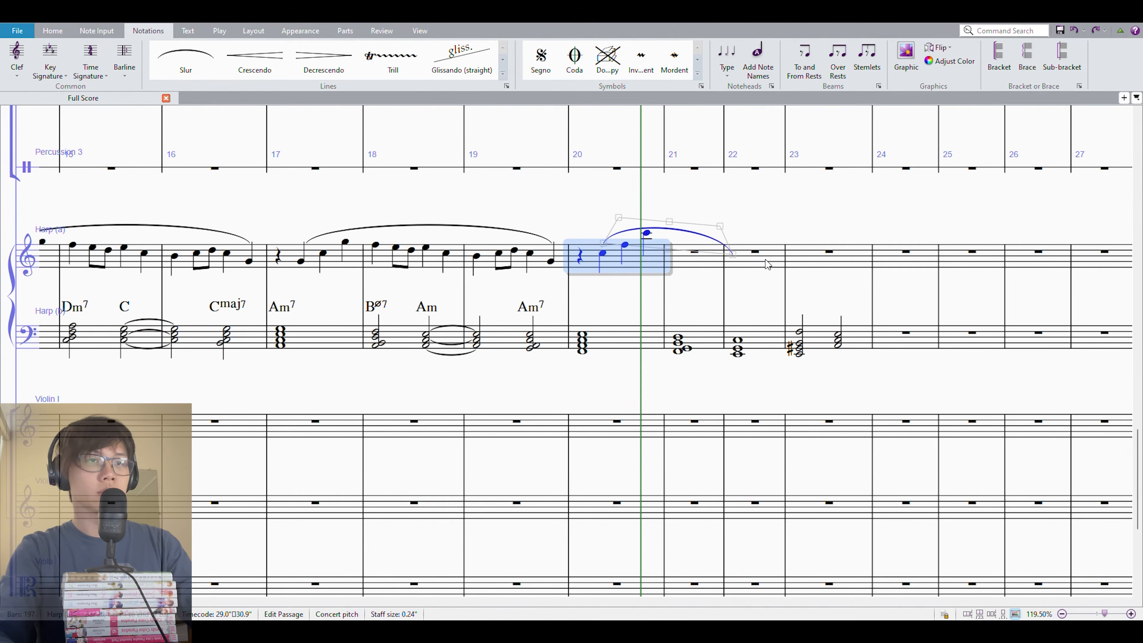
Remove the slur attached to the copied melody notes in bar 20
{"action": "left_click", "coordinate": [637, 248]}
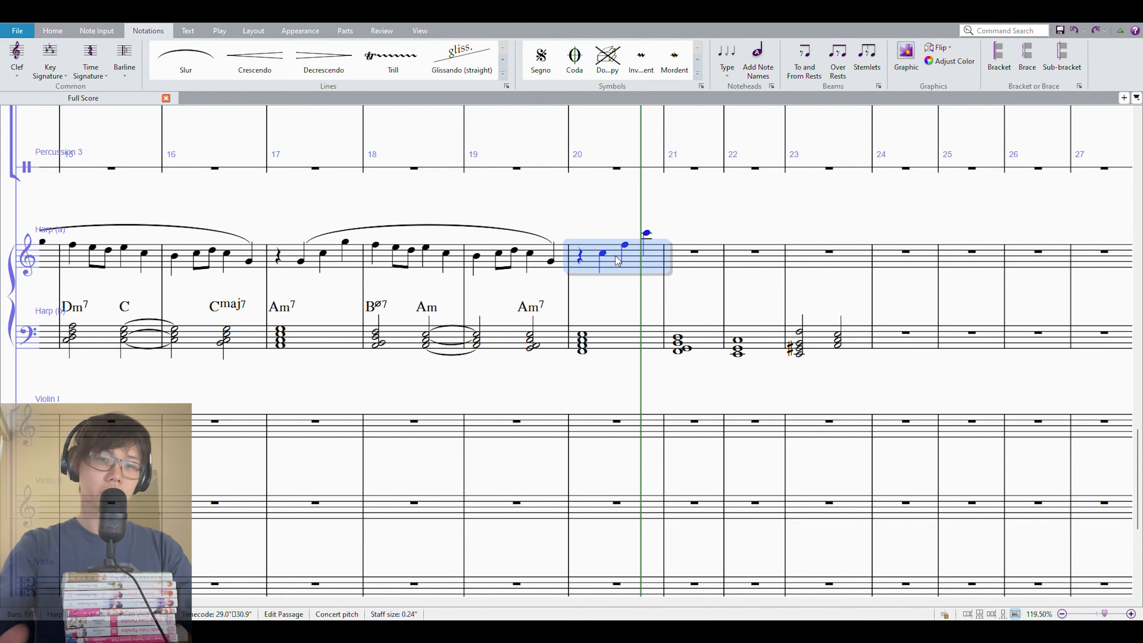
{"action": "key", "text": "Up"}
{"action": "key", "text": "Up"}
{"action": "key", "text": "Down"}
{"action": "key", "text": "Down"}
{"action": "key", "text": "Down"}
{"action": "key", "text": "Escape"}
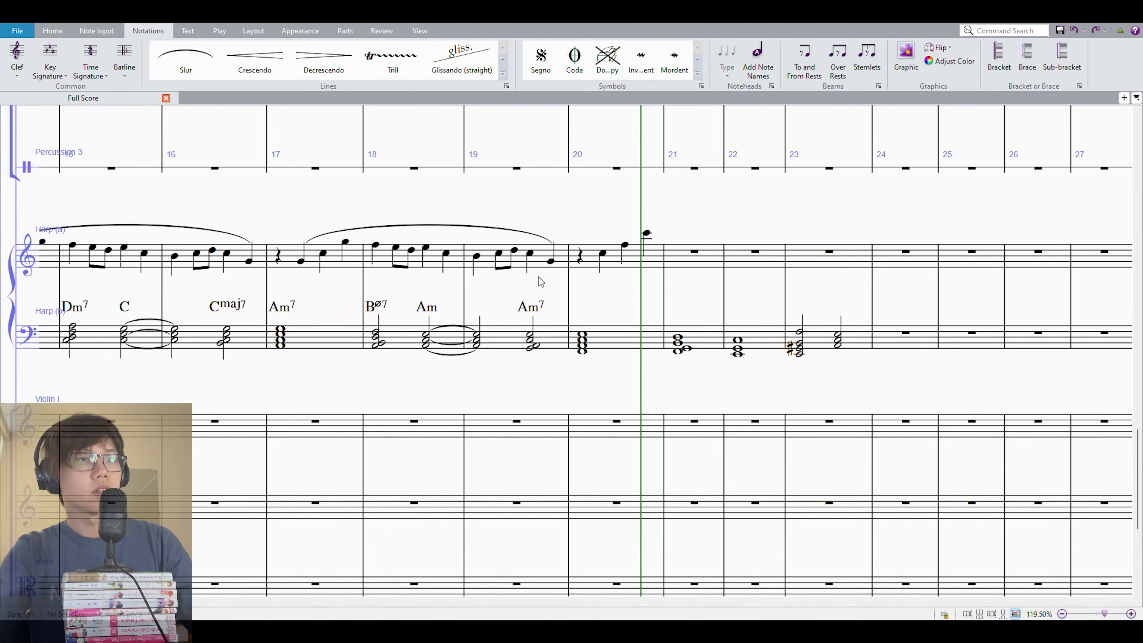
Repeat the harp melody of bars 17 to 19 in bars 20 to 22 and raise the copy a fourth
{"action": "left_click", "coordinate": [341, 269]}
{"action": "left_click", "coordinate": [507, 257], "text": "shift"}
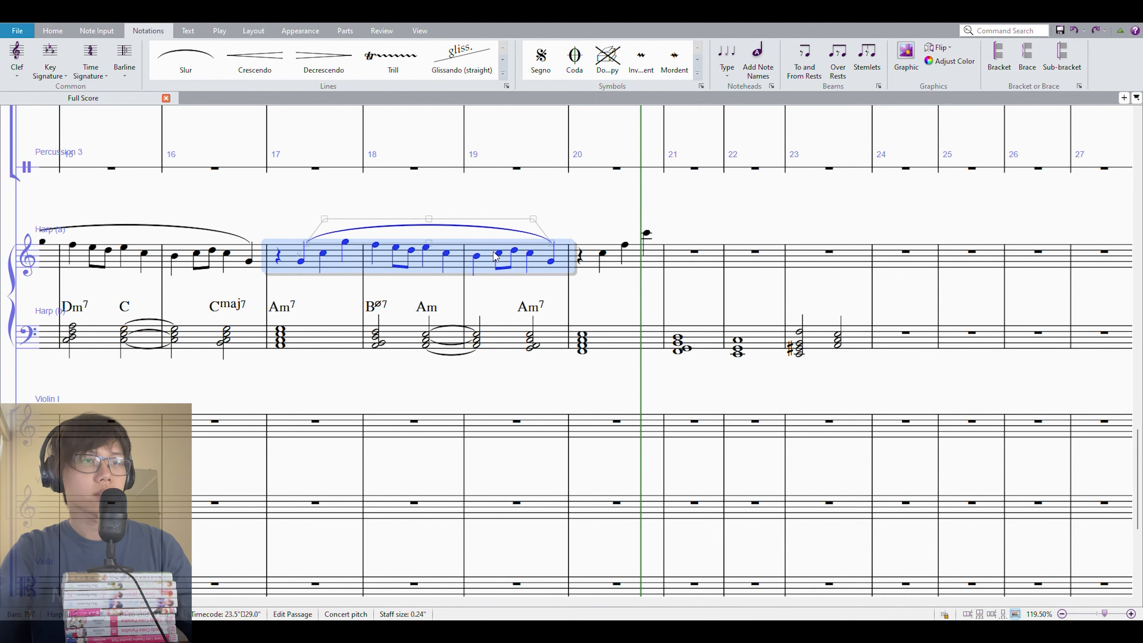
{"action": "key", "text": "r"}
{"action": "key", "text": "Up"}
{"action": "key", "text": "Up"}
{"action": "key", "text": "Up"}
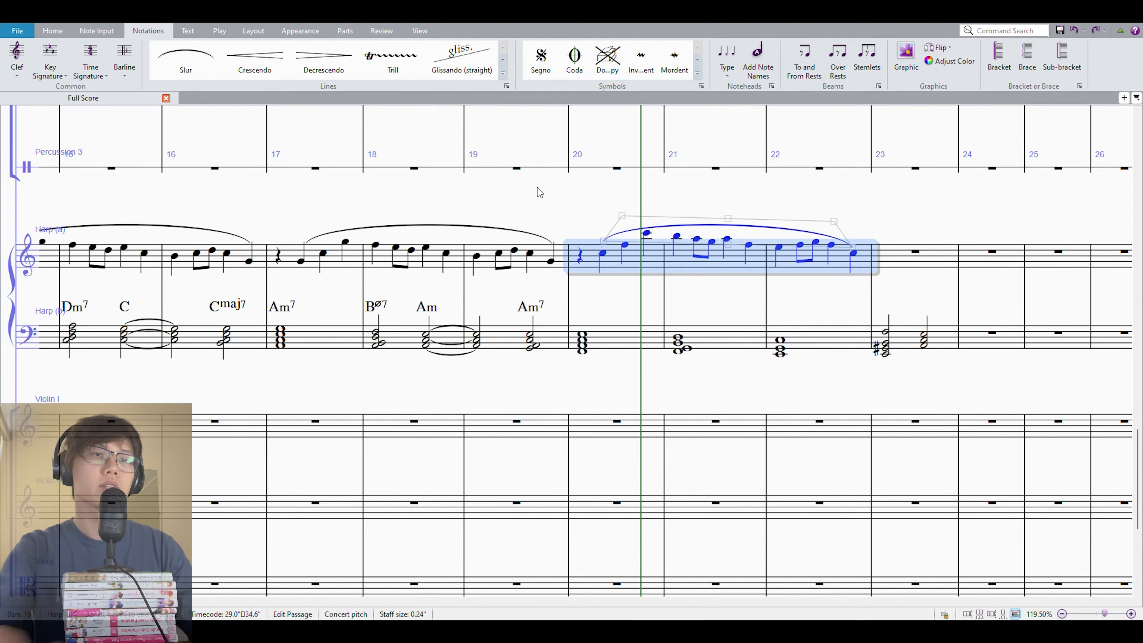
Play back the harp's melody and chords from bar 20 through bar 22
{"action": "left_click", "coordinate": [626, 349], "text": "shift"}
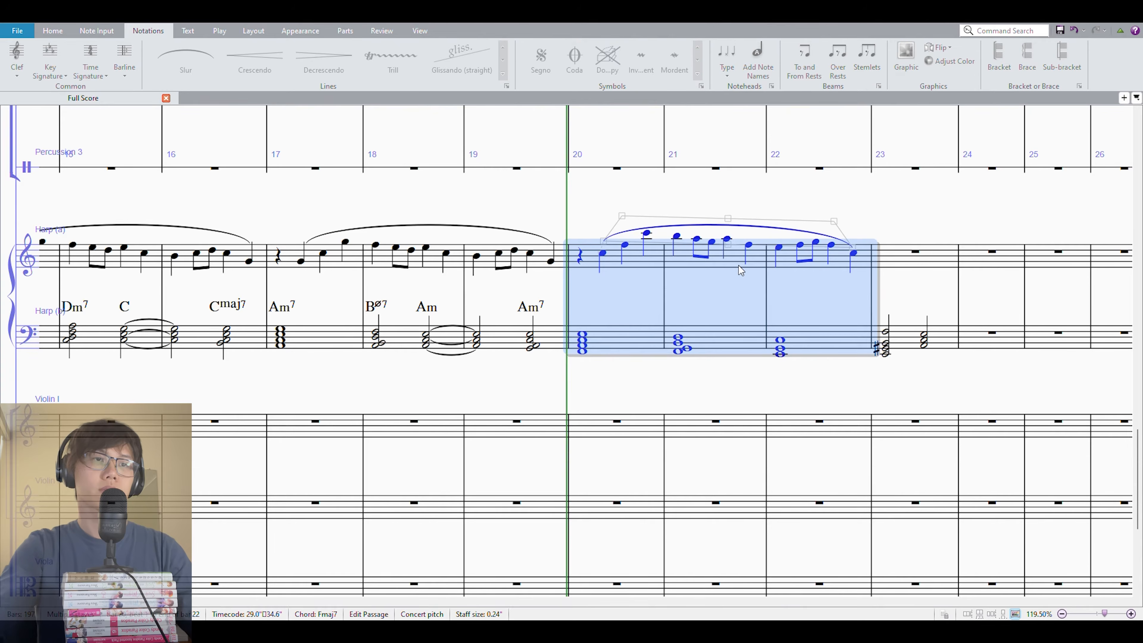
{"action": "key", "text": "space"}
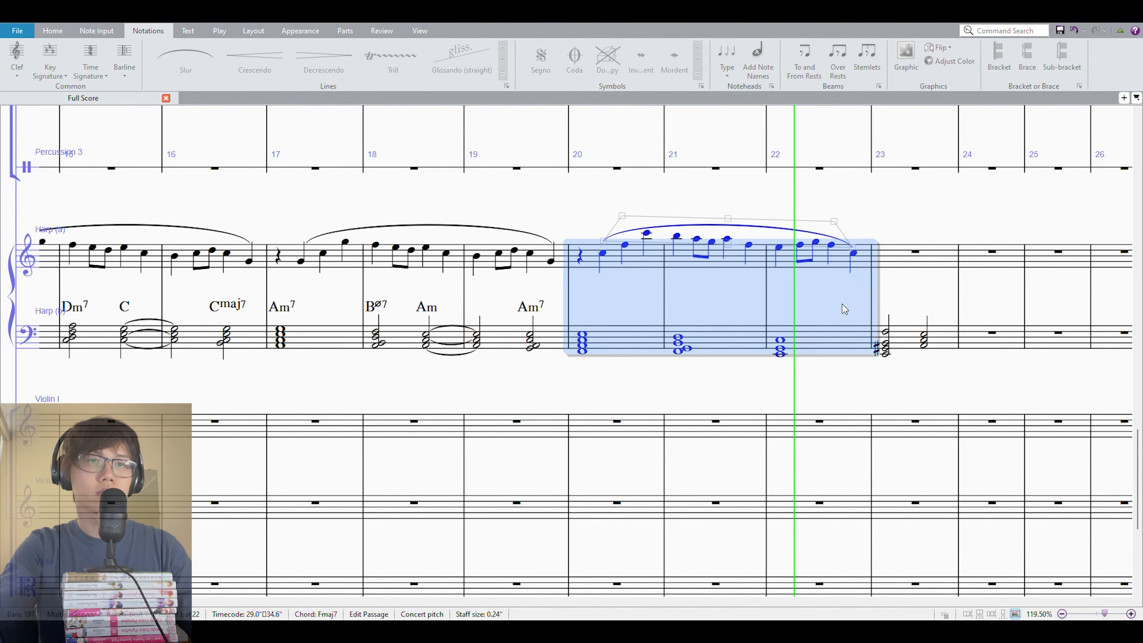
{"action": "key", "text": "Escape"}
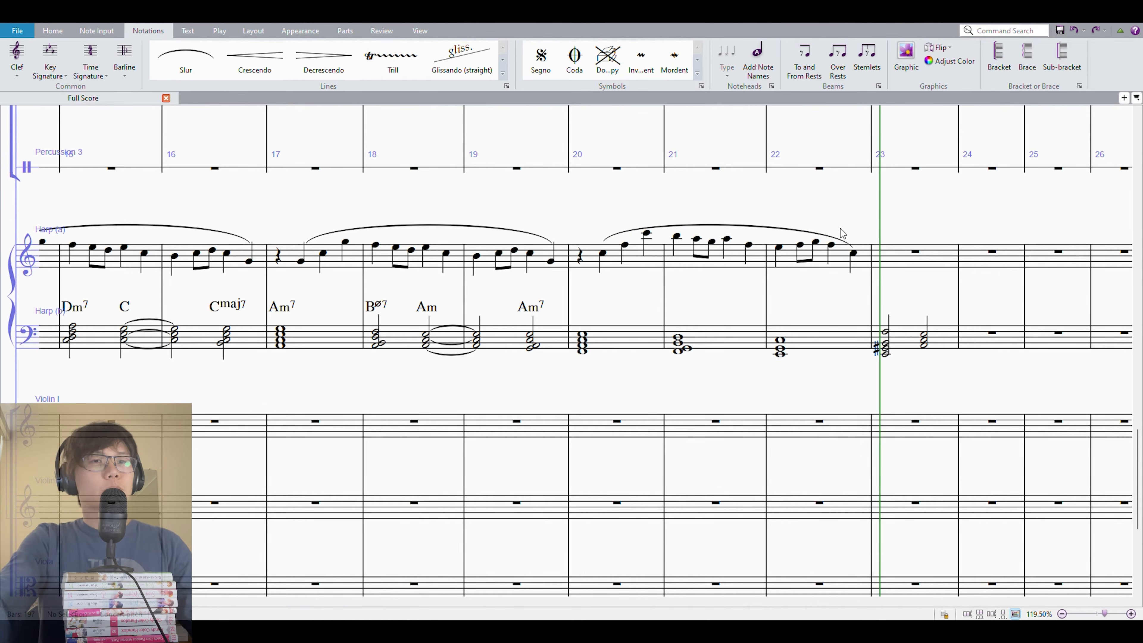
Delete the harp melody in bar 22 and the slur that starts in bar 20
{"action": "left_click", "coordinate": [825, 247]}
{"action": "key", "text": "Delete"}
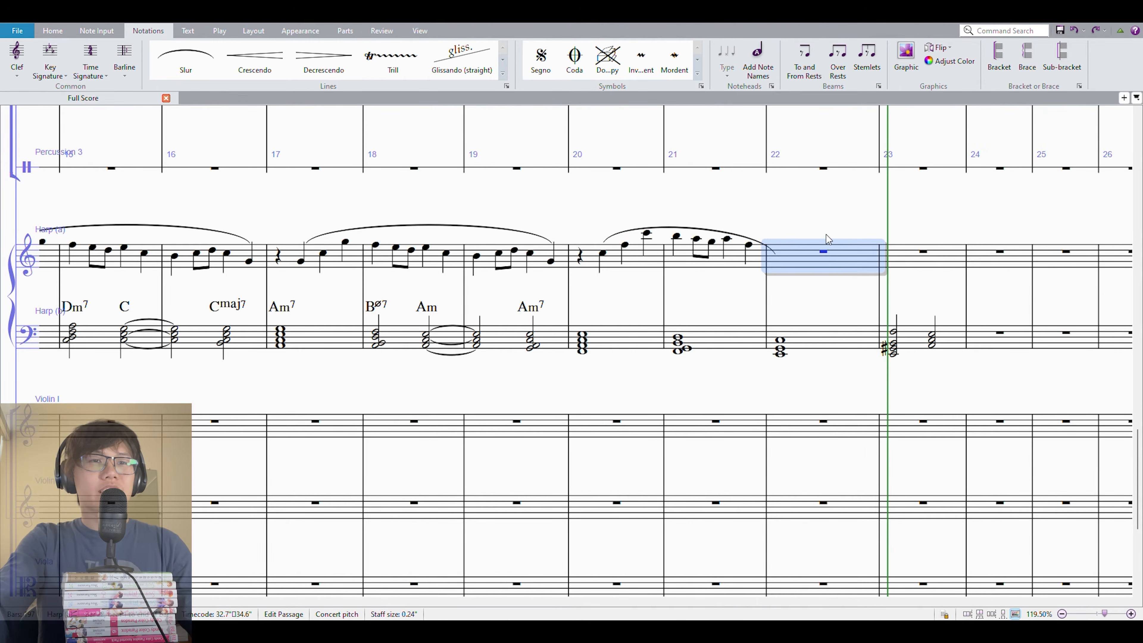
{"action": "left_click", "coordinate": [759, 248]}
{"action": "key", "text": "Delete"}
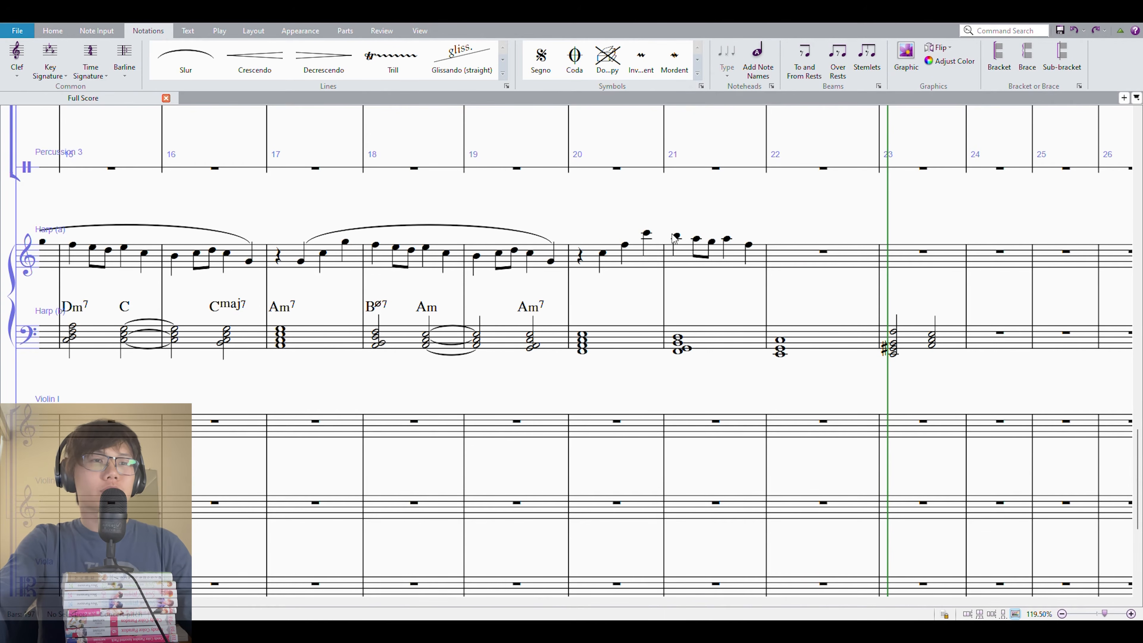
Slur the harp melody from the first note of bar 20 to the last note of bar 21
{"action": "left_click", "coordinate": [612, 262]}
{"action": "left_click", "coordinate": [683, 258], "text": "shift"}
{"action": "key", "text": "s"}
Repeat the melody of bars 20 and 21 in bars 22 and 23 and raise the copy a third
{"action": "left_click", "coordinate": [683, 258]}
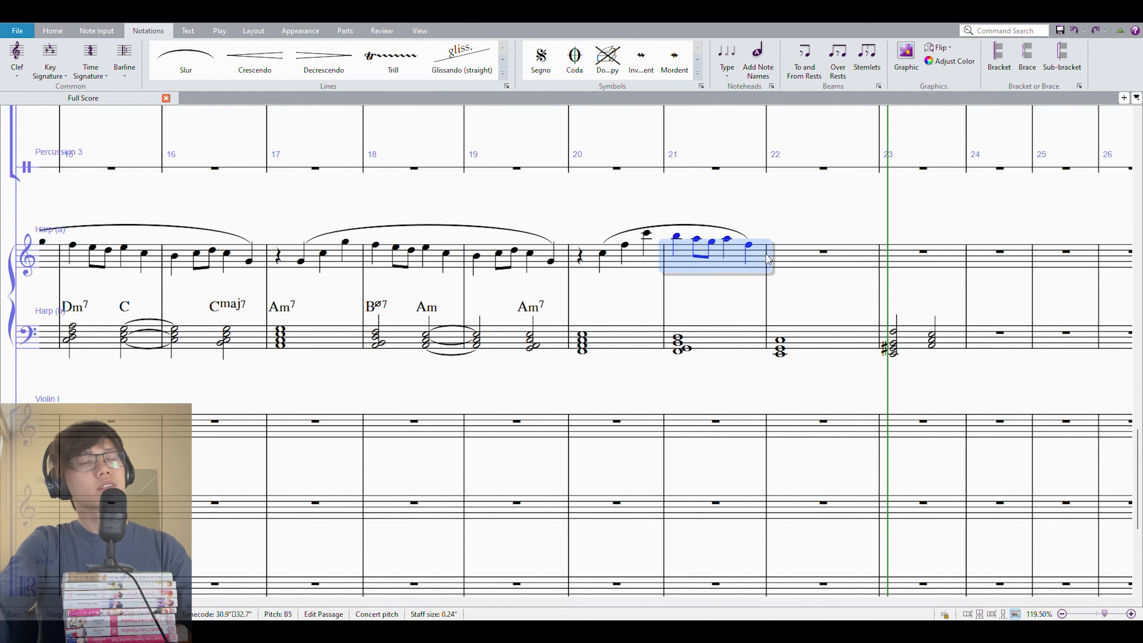
{"action": "key", "text": "ctrl+shift+Left"}
{"action": "key", "text": "r"}
{"action": "key", "text": "Down"}
{"action": "key", "text": "Up"}
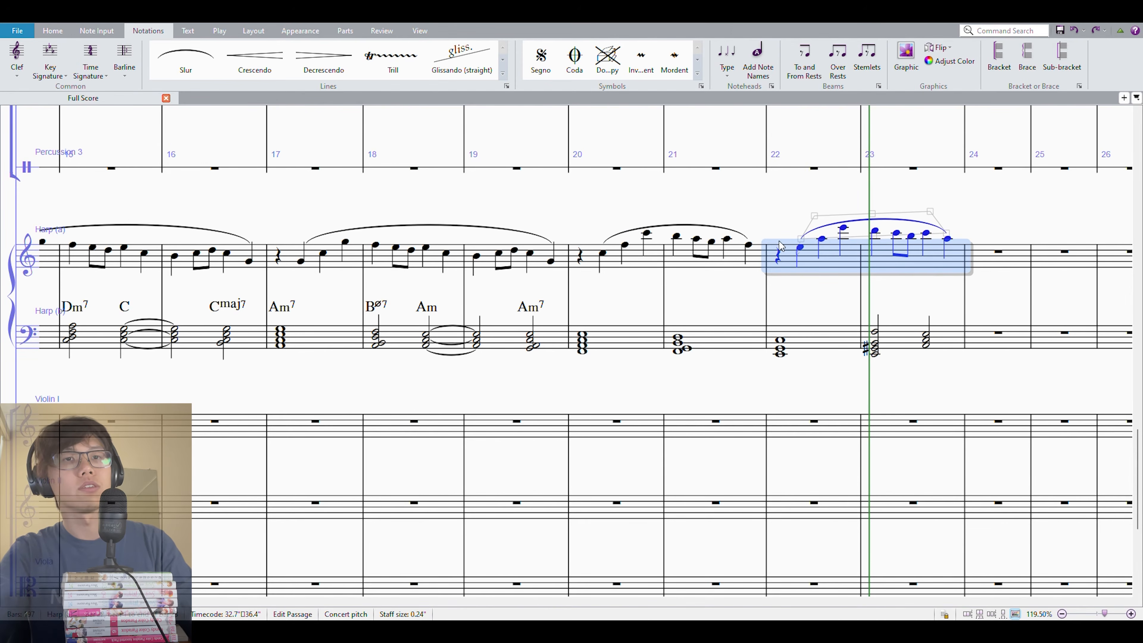
Lower the second melody note of bar 22 to G5
{"action": "left_click", "coordinate": [809, 344], "text": "shift"}
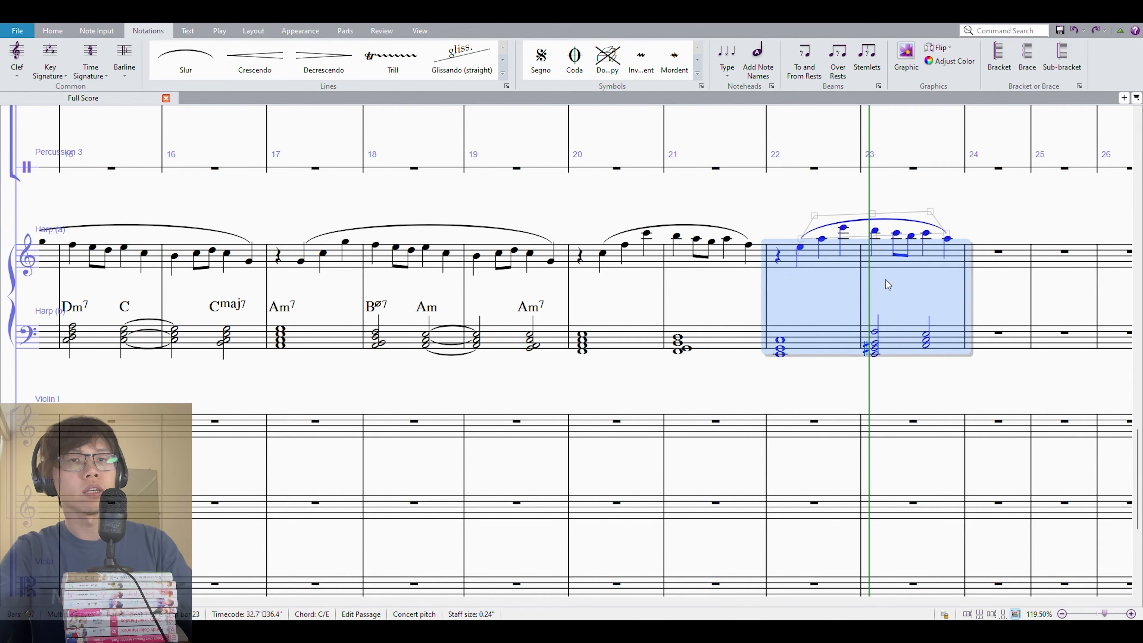
{"action": "left_click", "coordinate": [879, 230]}
{"action": "key", "text": "Escape"}
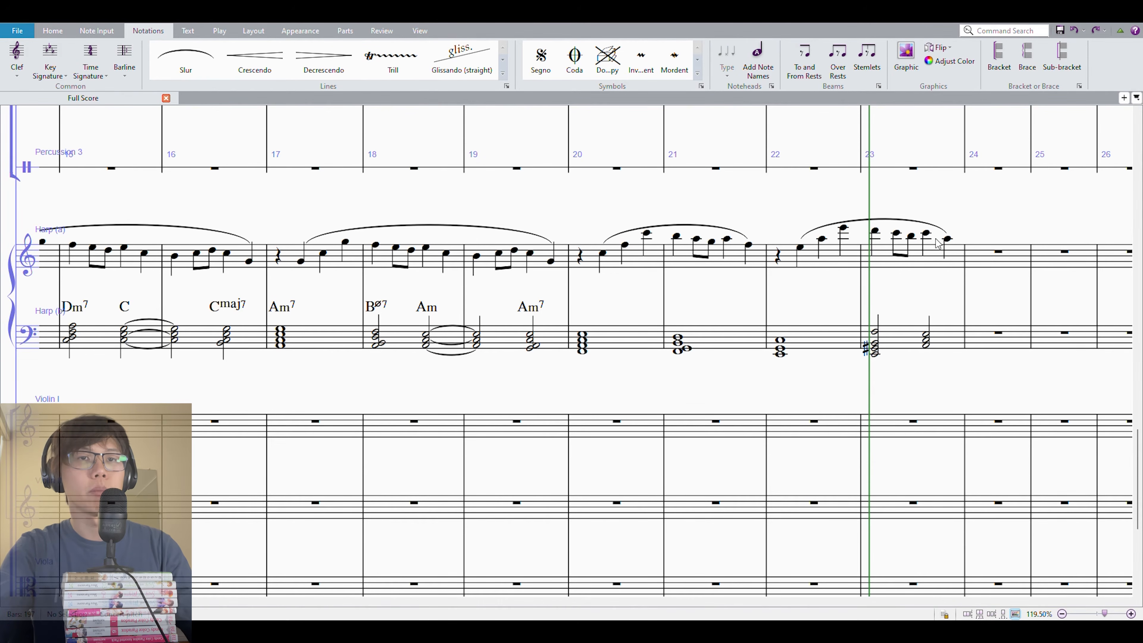
{"action": "left_click", "coordinate": [825, 269]}
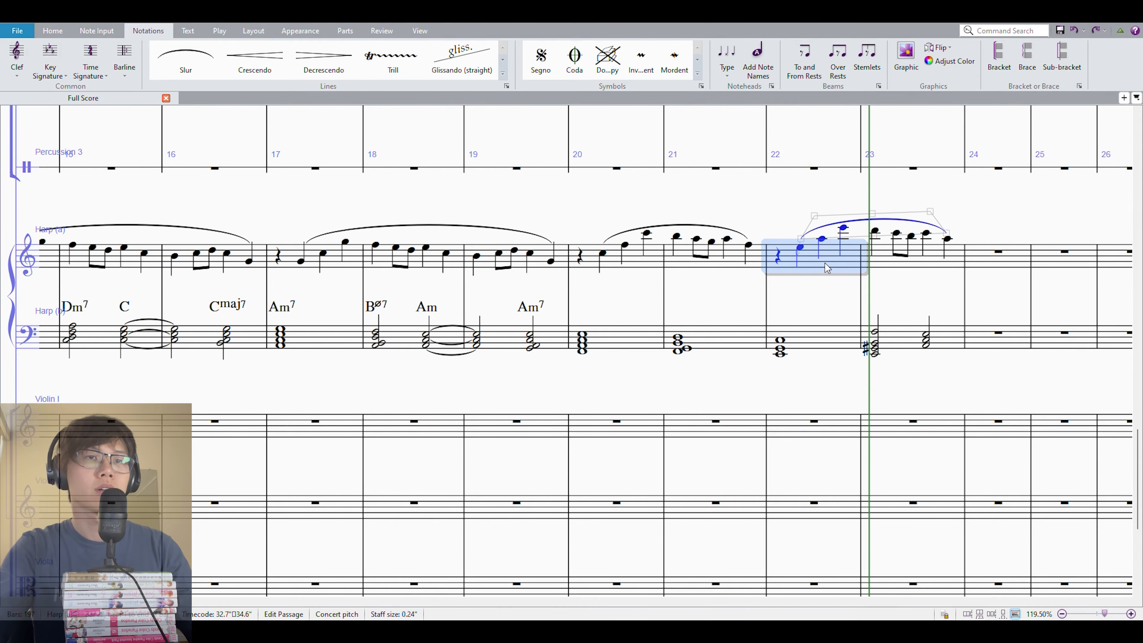
{"action": "left_click", "coordinate": [821, 239]}
{"action": "key", "text": "Down"}
Play back the harp's melody and chords from bar 20 through bar 23
{"action": "left_click", "coordinate": [582, 343], "text": "shift"}
{"action": "key", "text": "p"}
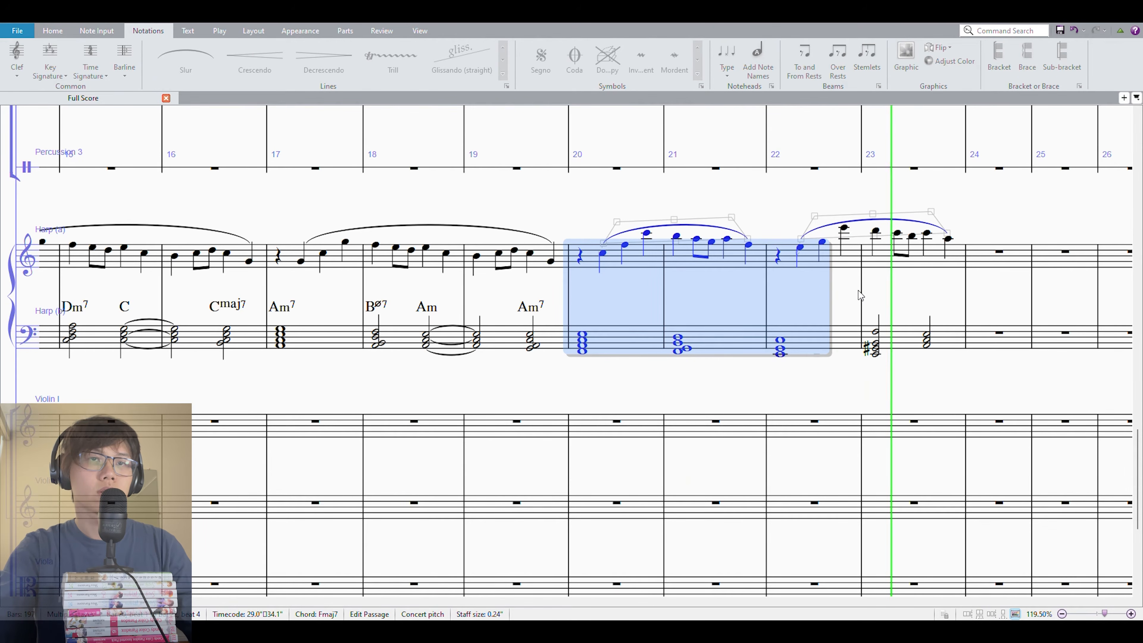
{"action": "left_click", "coordinate": [986, 222]}
{"action": "left_click_drag", "start_coordinate": [1049, 201], "coordinate": [925, 200]}
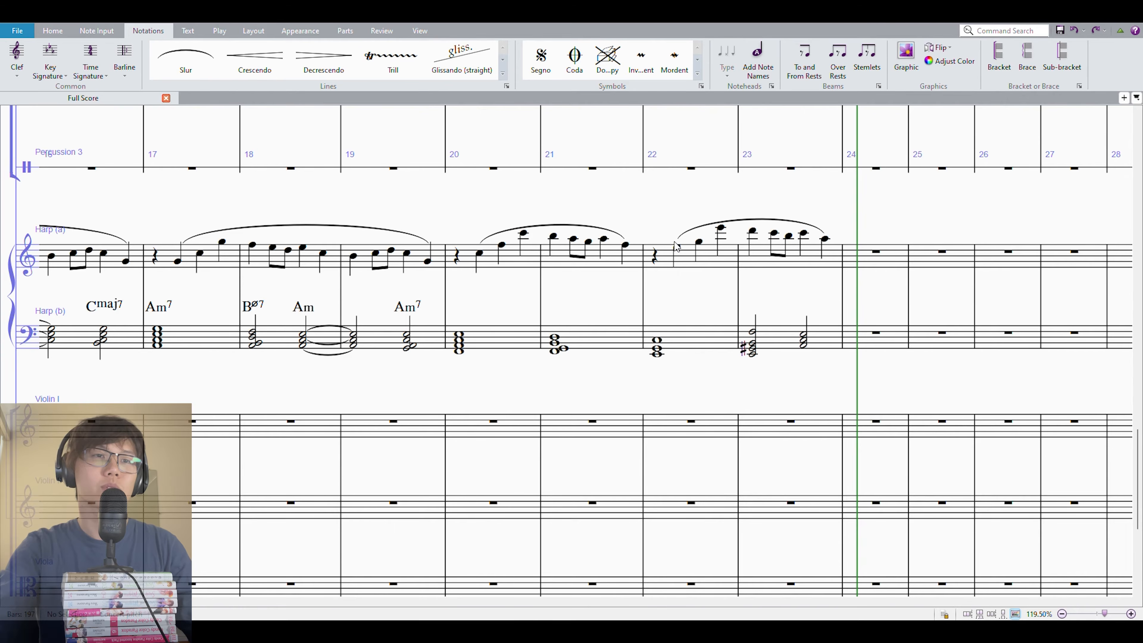
Try higher pitches up to E6 for the second melody note of bar 22 and return it to G5
{"action": "left_click", "coordinate": [698, 243]}
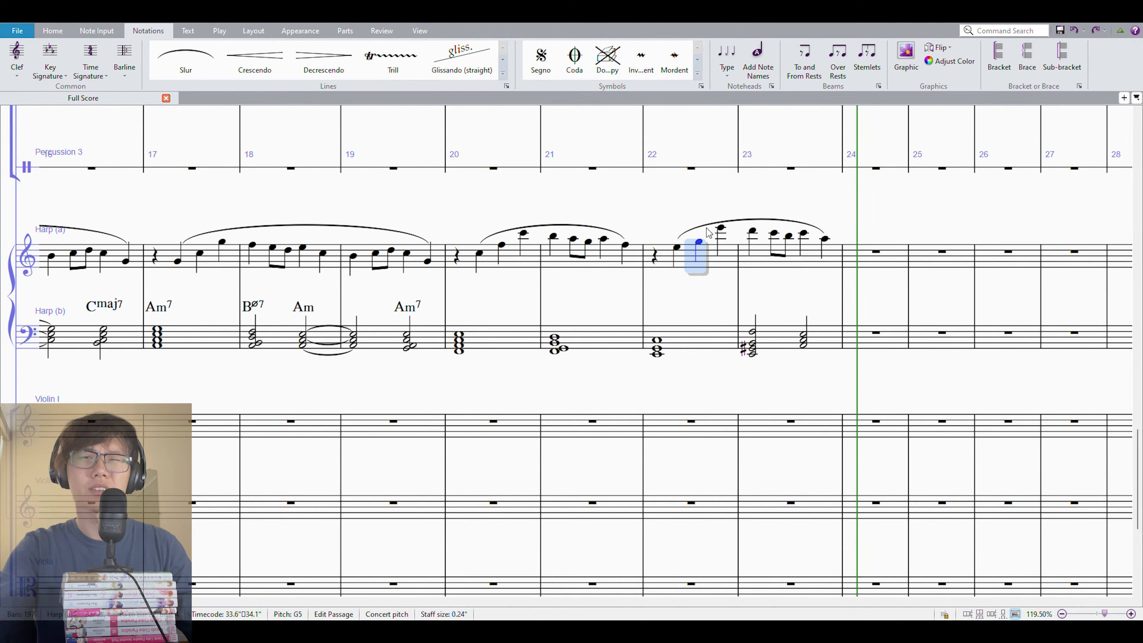
{"action": "key", "text": "Escape"}
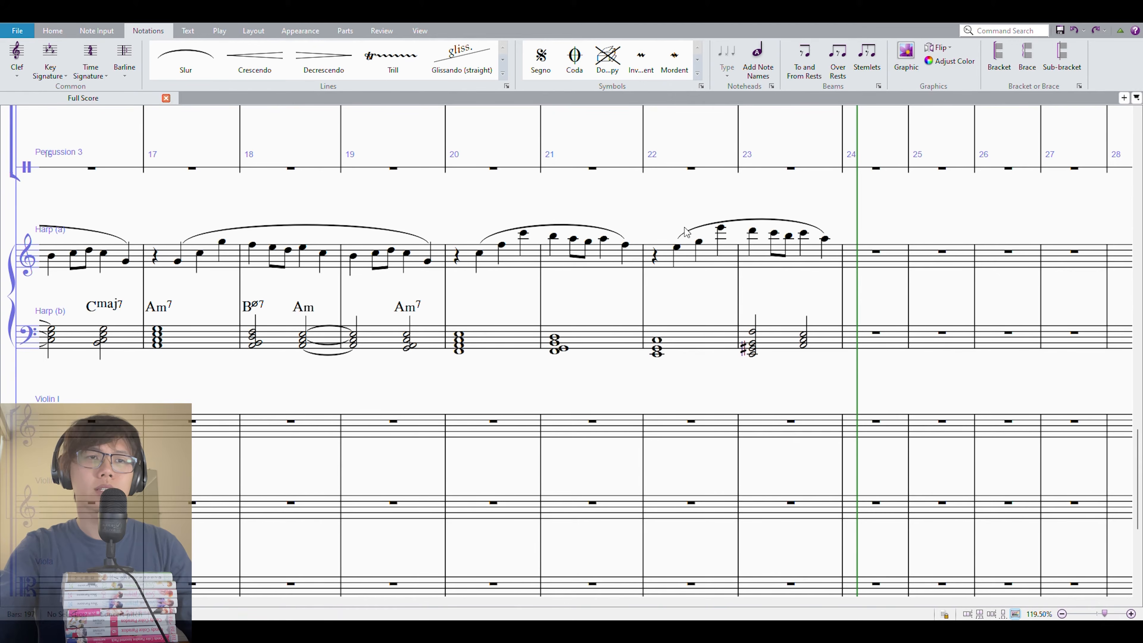
{"action": "left_click", "coordinate": [699, 242]}
{"action": "key", "text": "Up"}
{"action": "key", "text": "Up"}
{"action": "key", "text": "Up"}
{"action": "key", "text": "Up"}
{"action": "key", "text": "Up"}
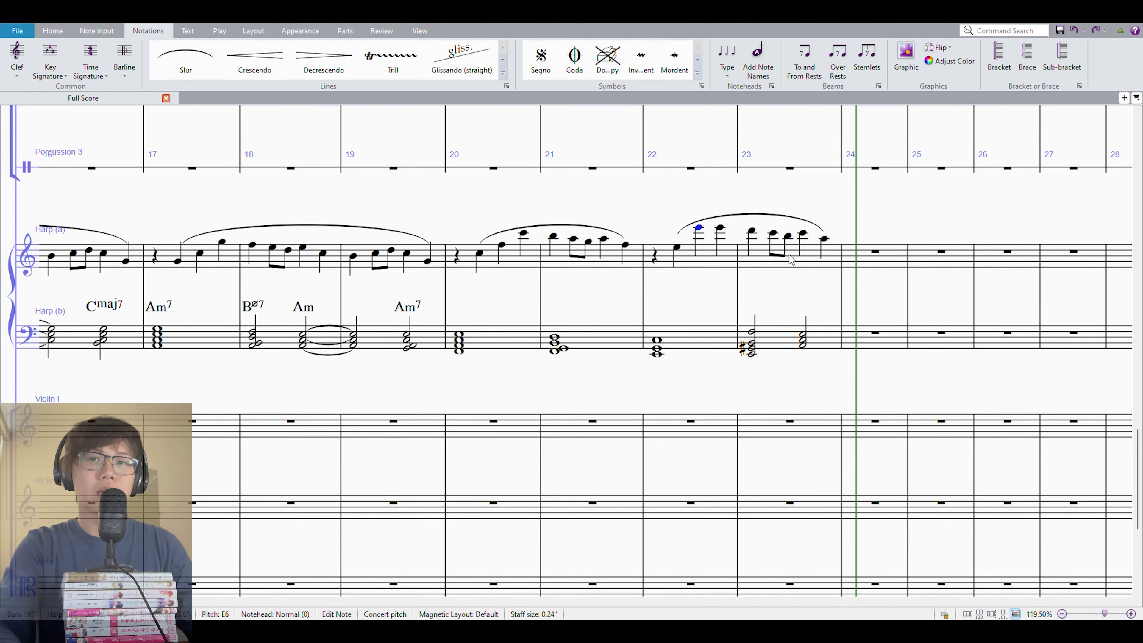
{"action": "key", "text": "Down"}
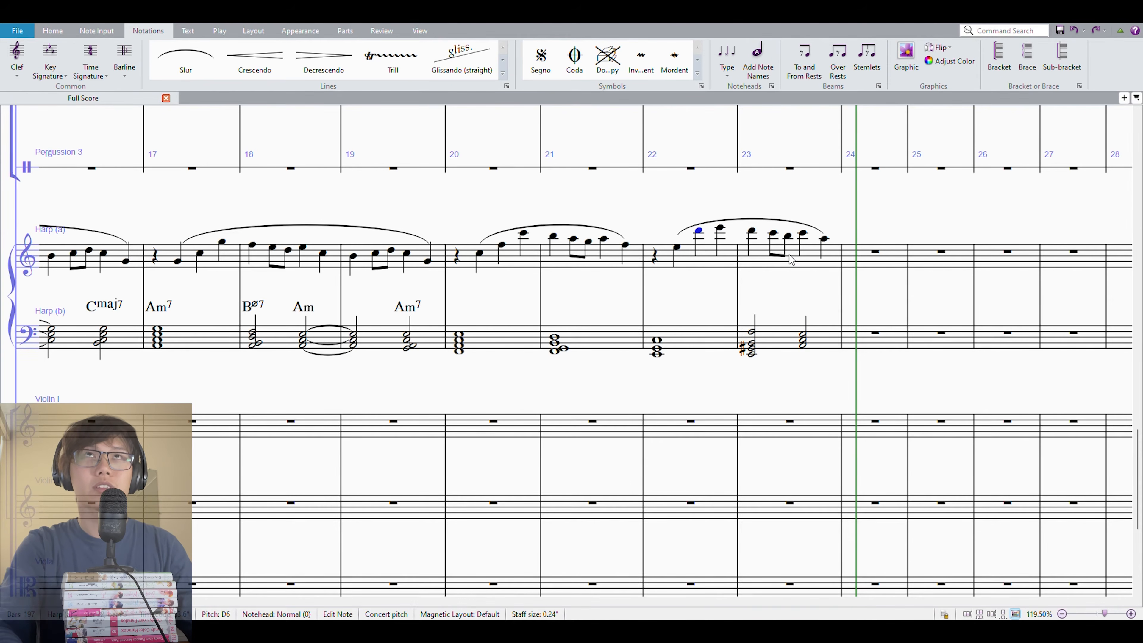
{"action": "key", "text": "Down"}
{"action": "key", "text": "Down"}
{"action": "key", "text": "Down"}
{"action": "key", "text": "Down"}
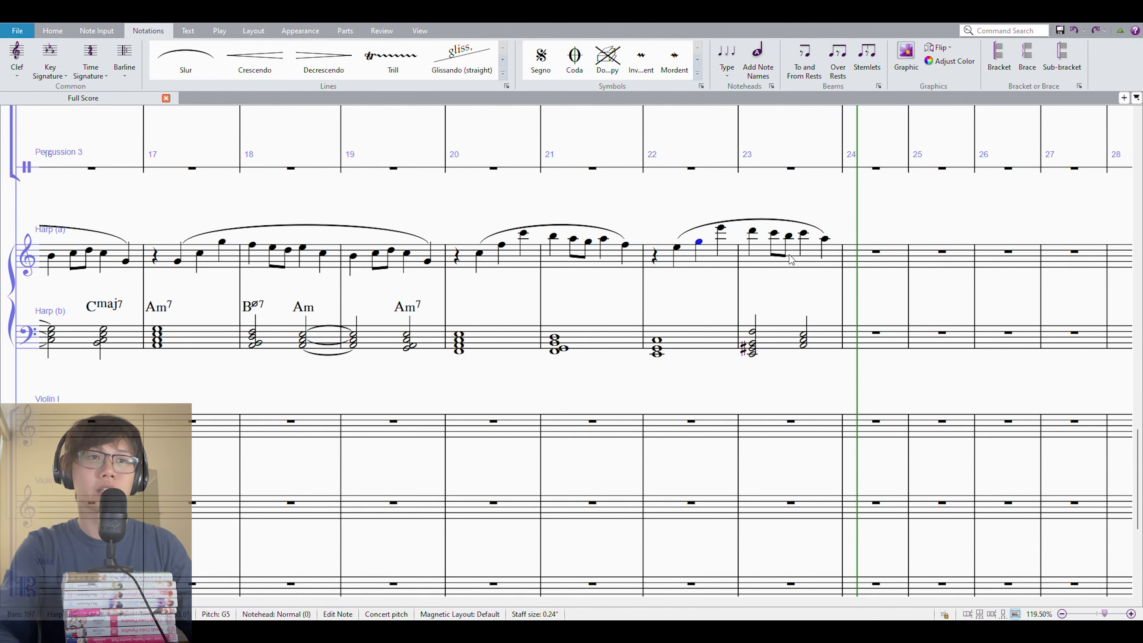
{"action": "key", "text": "Right"}
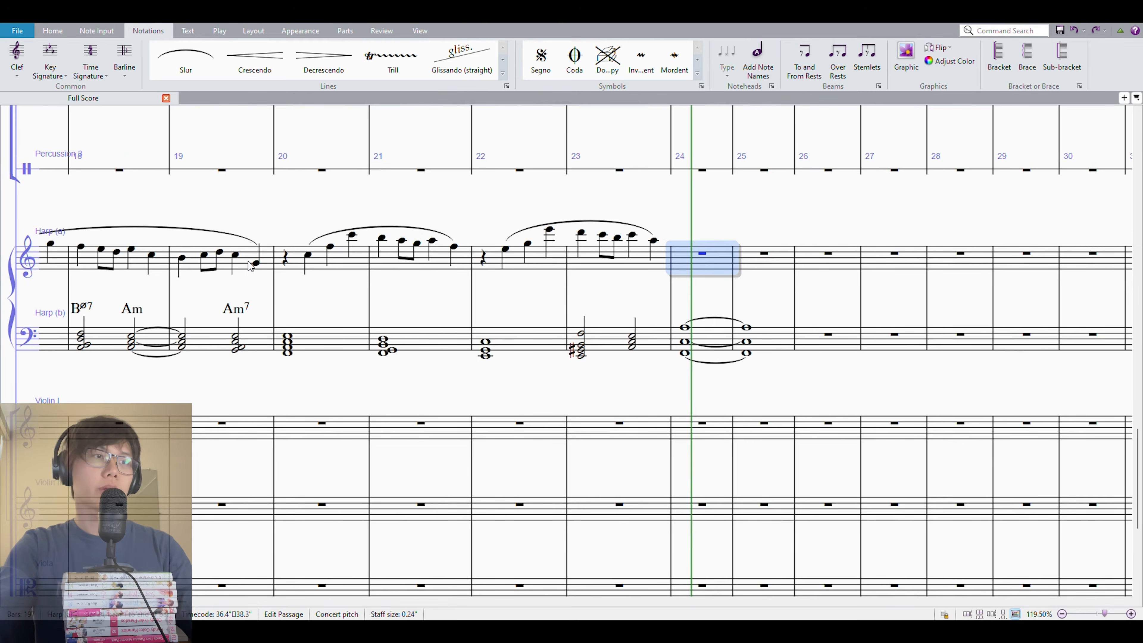
Copy the melody of bar 19 into bar 24, raise it an octave and slur the copied notes
{"action": "left_click", "coordinate": [251, 265]}
{"action": "key", "text": "ctrl+c"}
{"action": "left_click", "coordinate": [715, 266]}
{"action": "key", "text": "ctrl+v"}
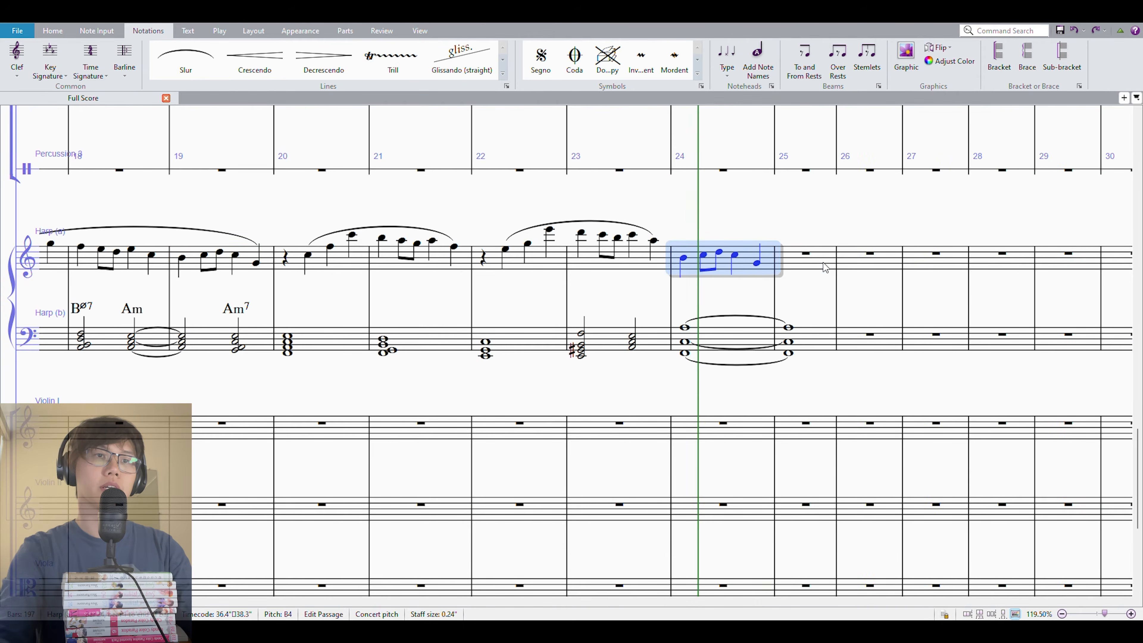
{"action": "key", "text": "ctrl+Up"}
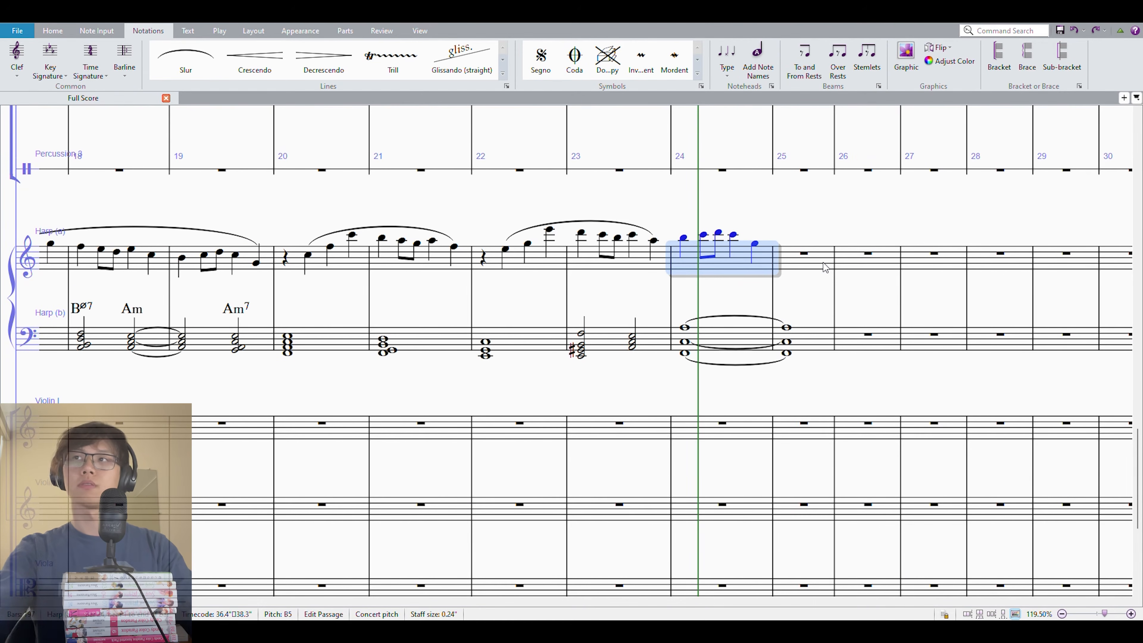
{"action": "key", "text": "s"}
{"action": "left_click", "coordinate": [742, 270]}
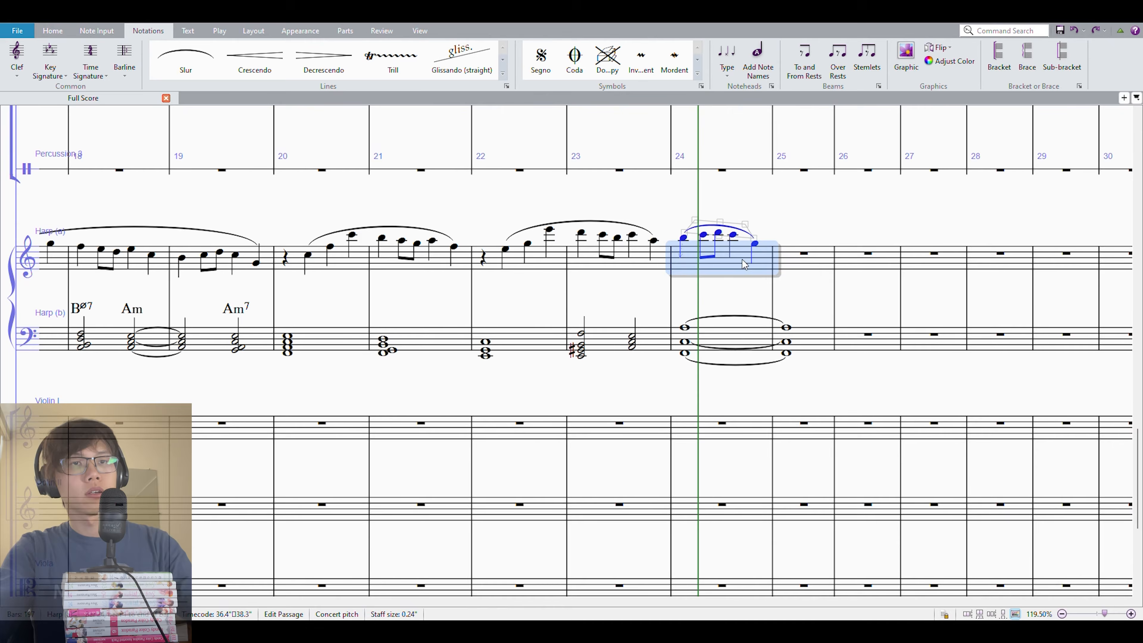
{"action": "key", "text": "r"}
{"action": "key", "text": "Delete"}
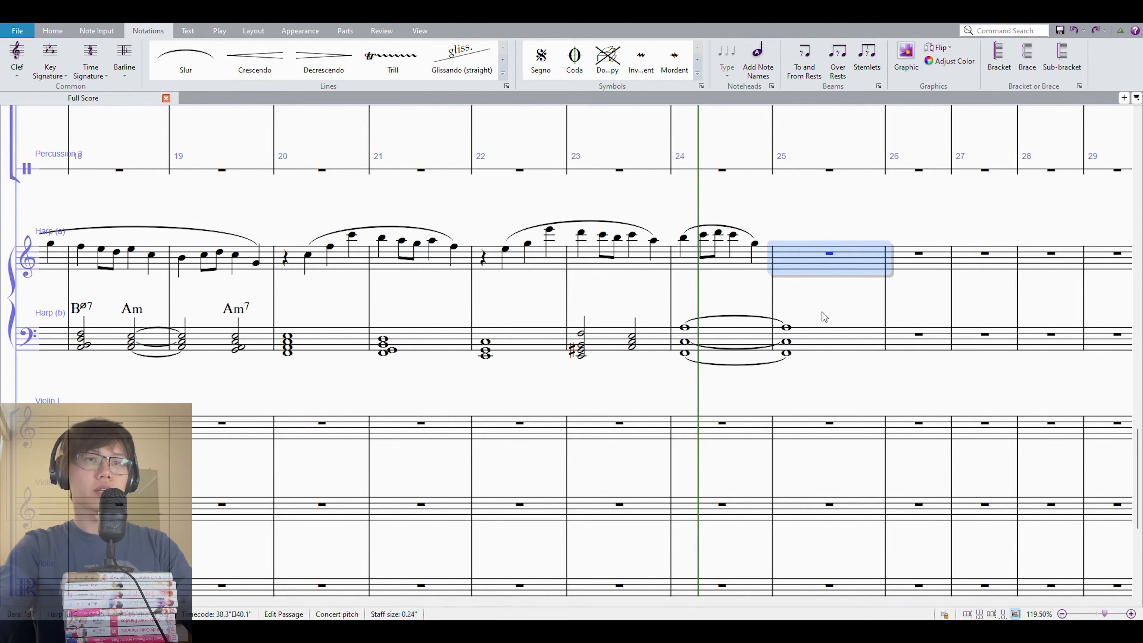
{"action": "left_click", "coordinate": [828, 338]}
{"action": "left_click", "coordinate": [729, 334], "text": "shift"}
{"action": "left_click_drag", "start_coordinate": [844, 378], "coordinate": [740, 406]}
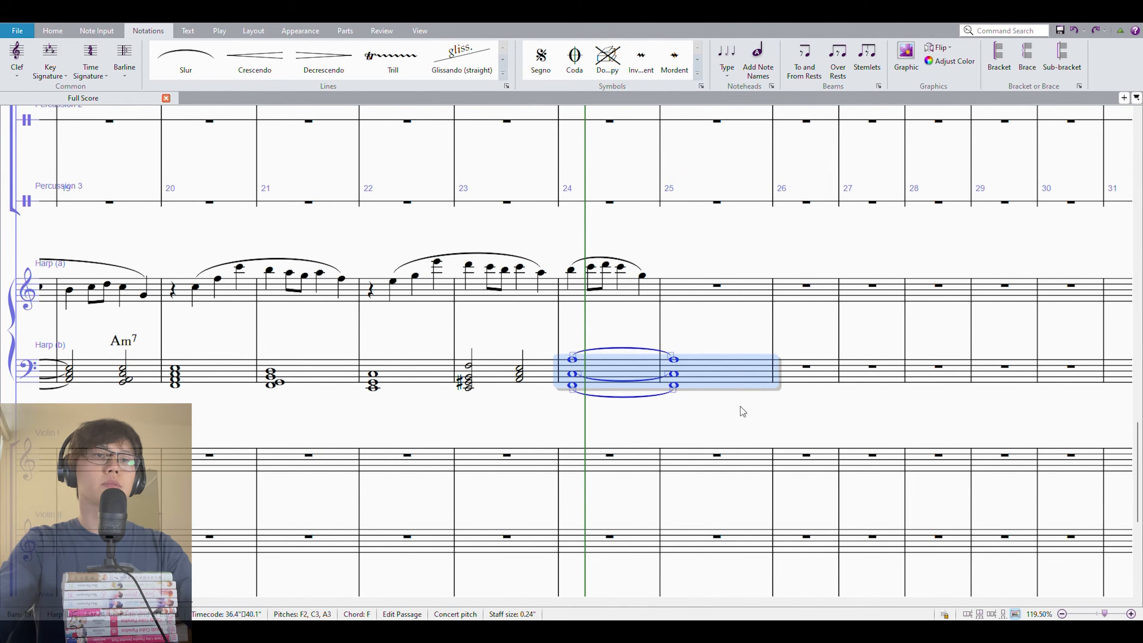
{"action": "key", "text": "r"}
{"action": "key", "text": "ctrl+z"}
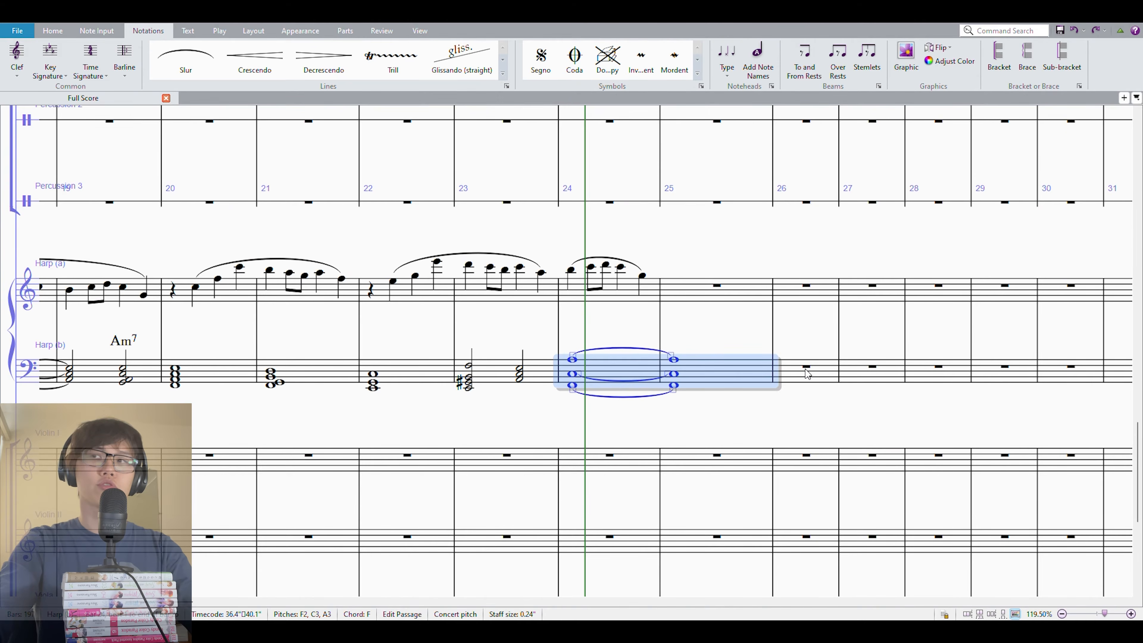
Enter a whole-note chord on D3 with three stacked thirds above it in bar 26 of the harp's bass staff
{"action": "left_click", "coordinate": [806, 368]}
{"action": "key", "text": "d"}
{"action": "key", "text": "ctrl+Up"}
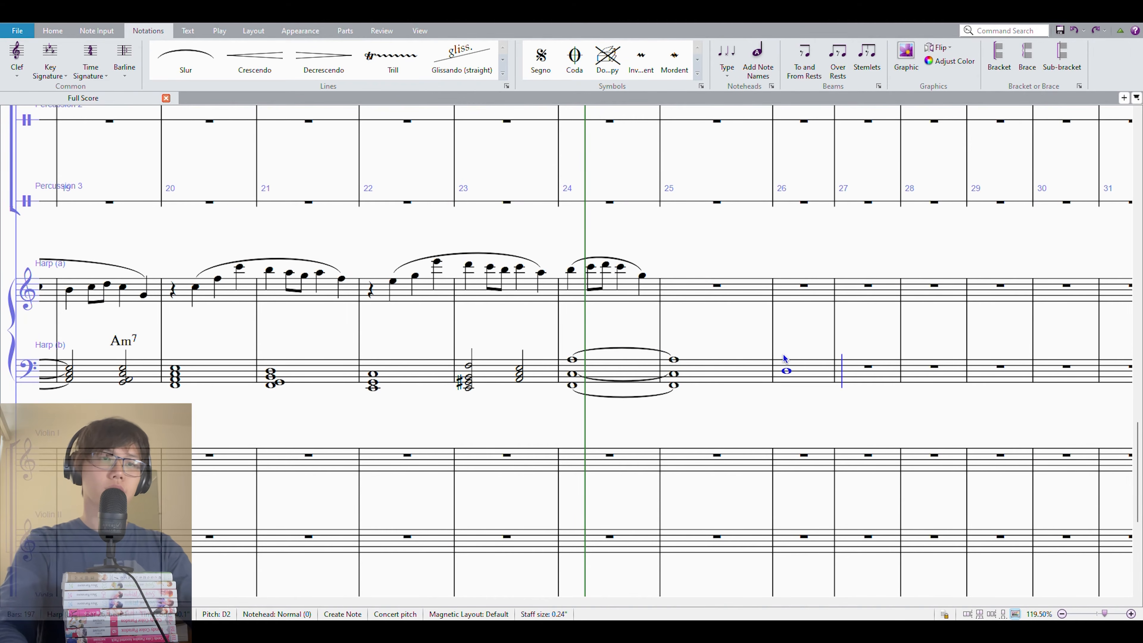
{"action": "key", "text": "3"}
{"action": "key", "text": "3"}
{"action": "key", "text": "3"}
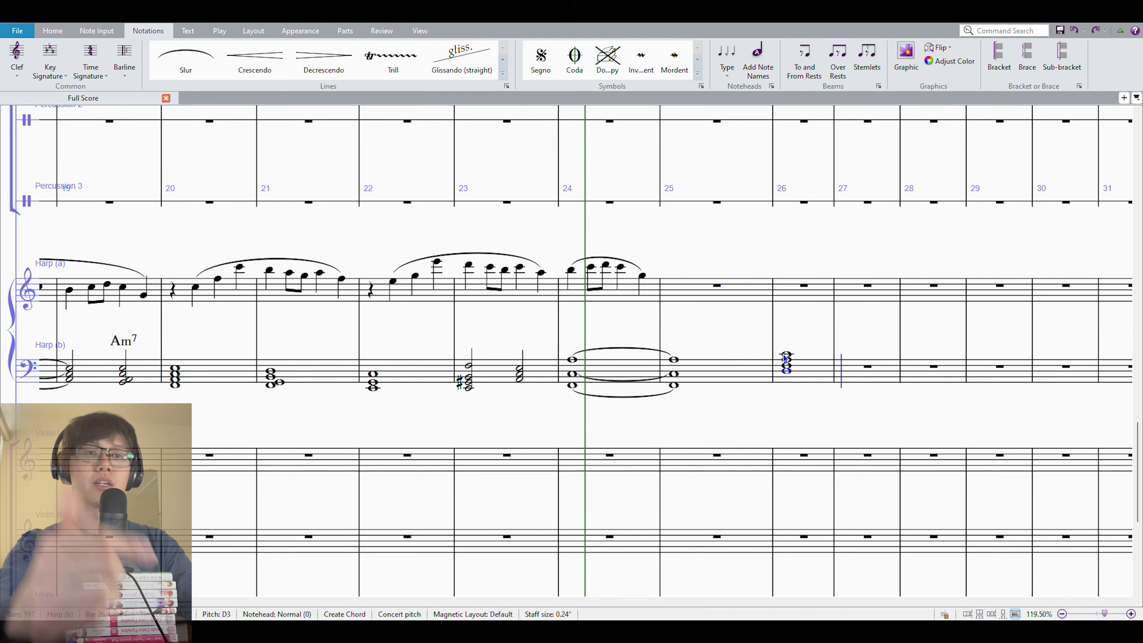
Add a whole-note G chord in bar 27 and a whole-note C chord with a low C2 in bar 28 of the bass staff
{"action": "key", "text": "g"}
{"action": "key", "text": "shift+b"}
{"action": "key", "text": "c"}
{"action": "key", "text": "ctrl+Down"}
{"action": "key", "text": "shift+g"}
{"action": "key", "text": "ctrl+z"}
{"action": "key", "text": "shift+c"}
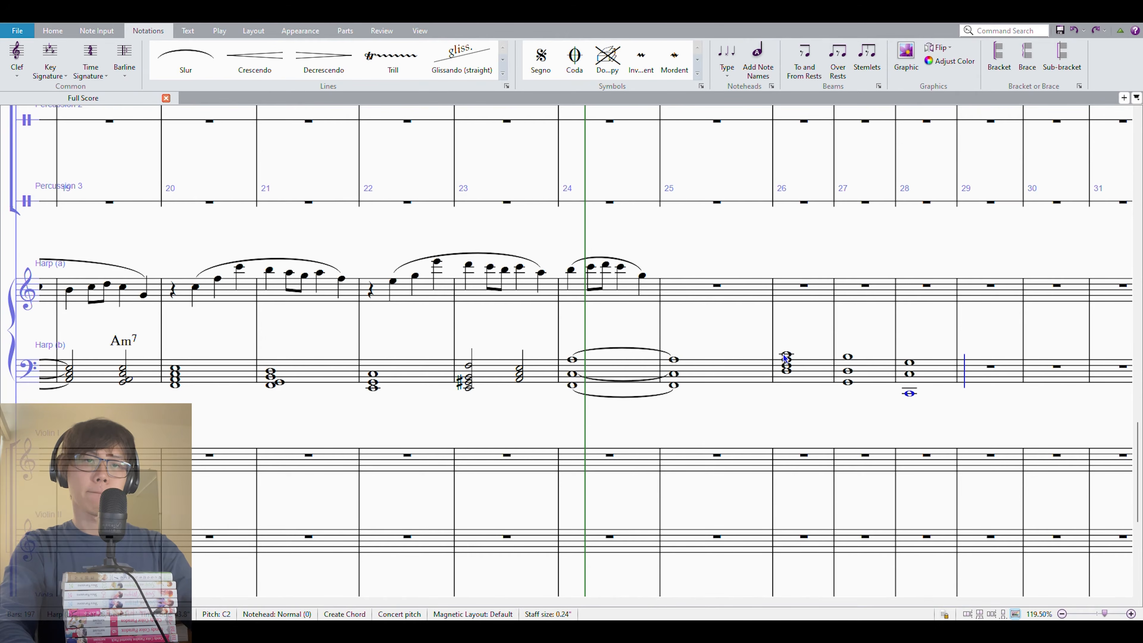
{"action": "key", "text": "Escape"}
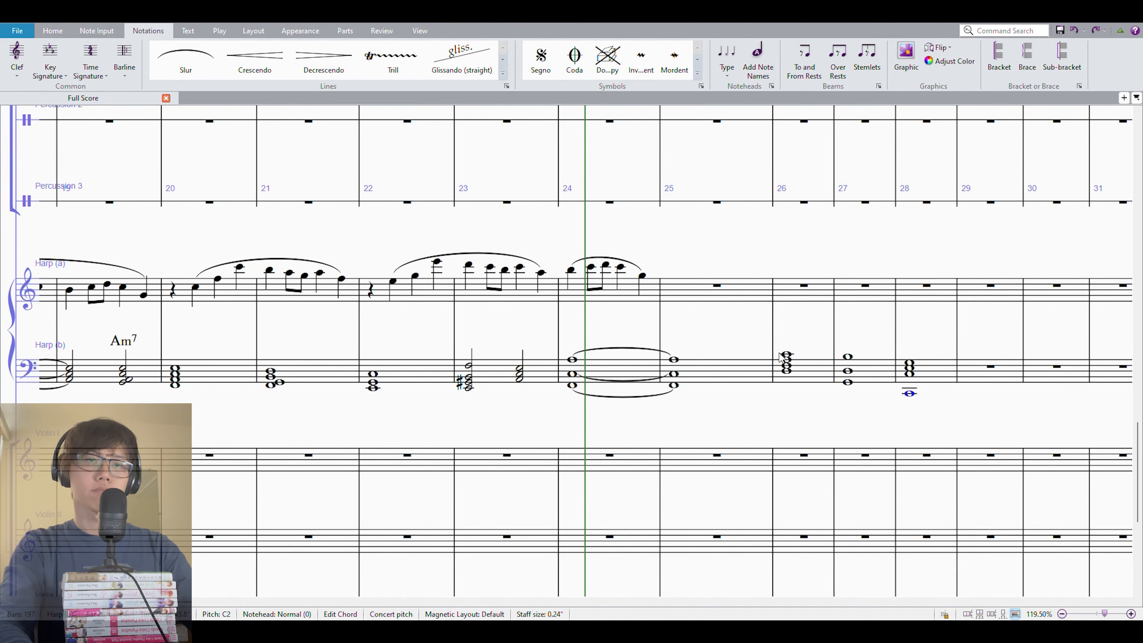
Repeat the slurred melody of bar 24 in bar 25 and lower the copy by a fourth
{"action": "left_click", "coordinate": [587, 270]}
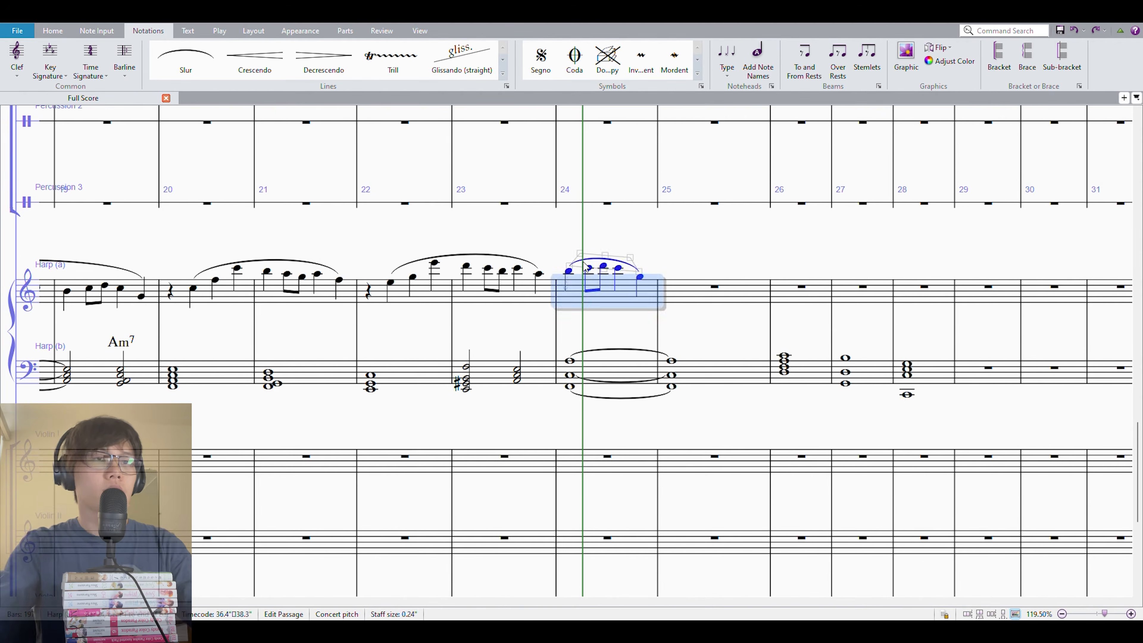
{"action": "key", "text": "r"}
{"action": "key", "text": "Up"}
{"action": "key", "text": "Up"}
{"action": "key", "text": "Down"}
{"action": "scroll", "coordinate": [249, 318], "scroll_direction": "left", "scroll_amount": 5}
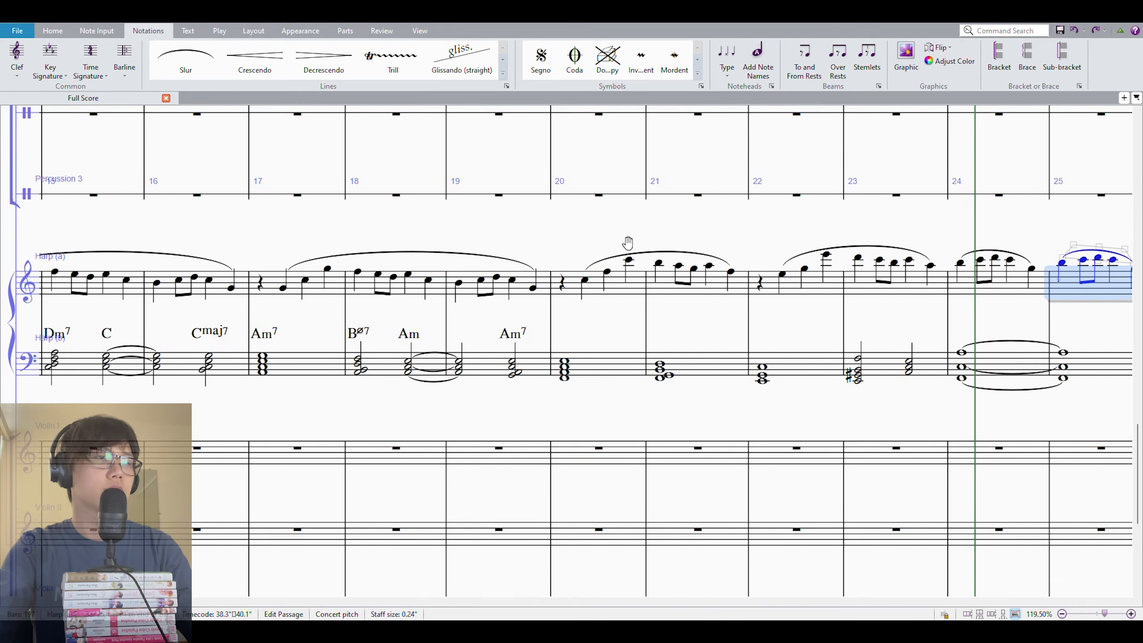
{"action": "left_click", "coordinate": [265, 281]}
{"action": "left_click_drag", "start_coordinate": [355, 220], "coordinate": [7, 181]}
{"action": "left_click", "coordinate": [707, 237]}
{"action": "key", "text": "Right"}
{"action": "key", "text": "Down"}
{"action": "key", "text": "Down"}
{"action": "key", "text": "Down"}
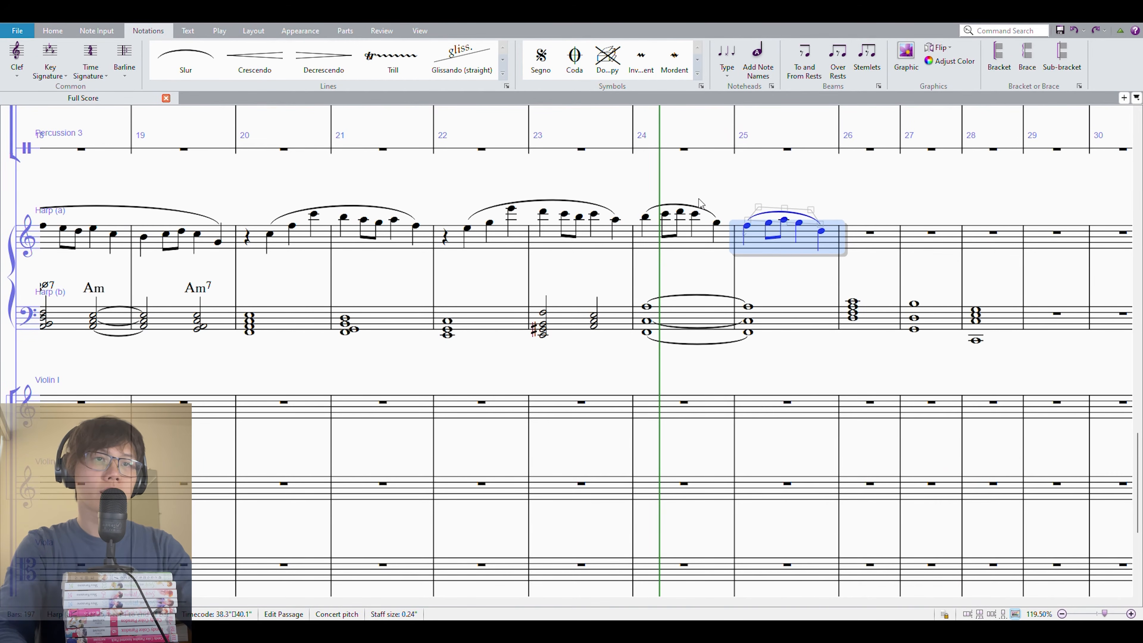
Repeat the slurred phrase of bar 25 in bar 26 and lower the copy by a fourth
{"action": "key", "text": "Left"}
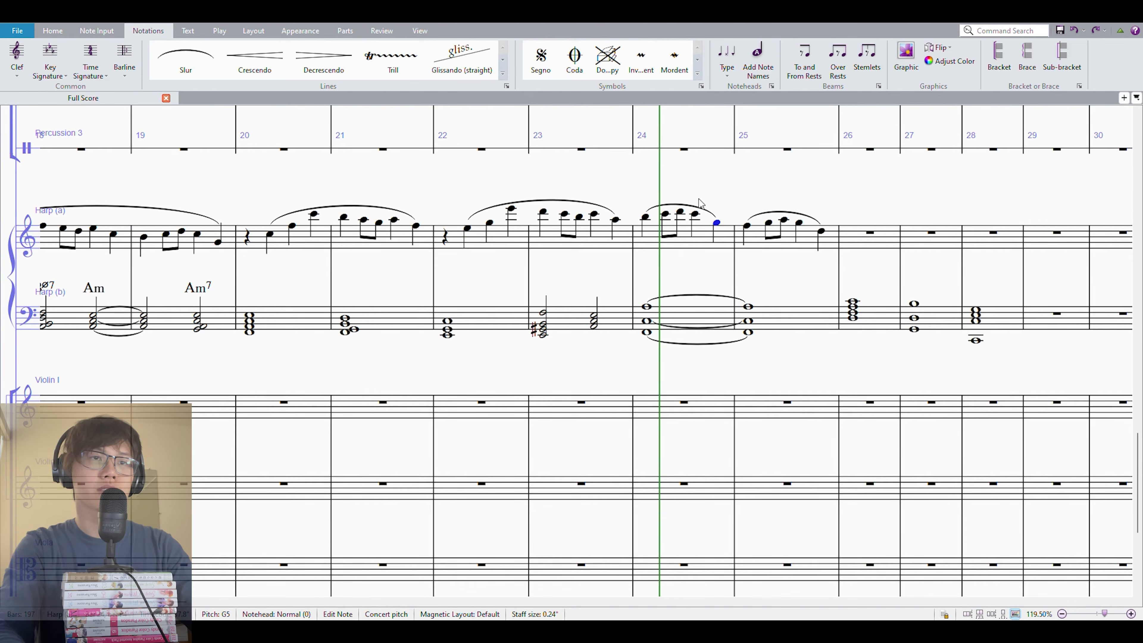
{"action": "key", "text": "shift+Right"}
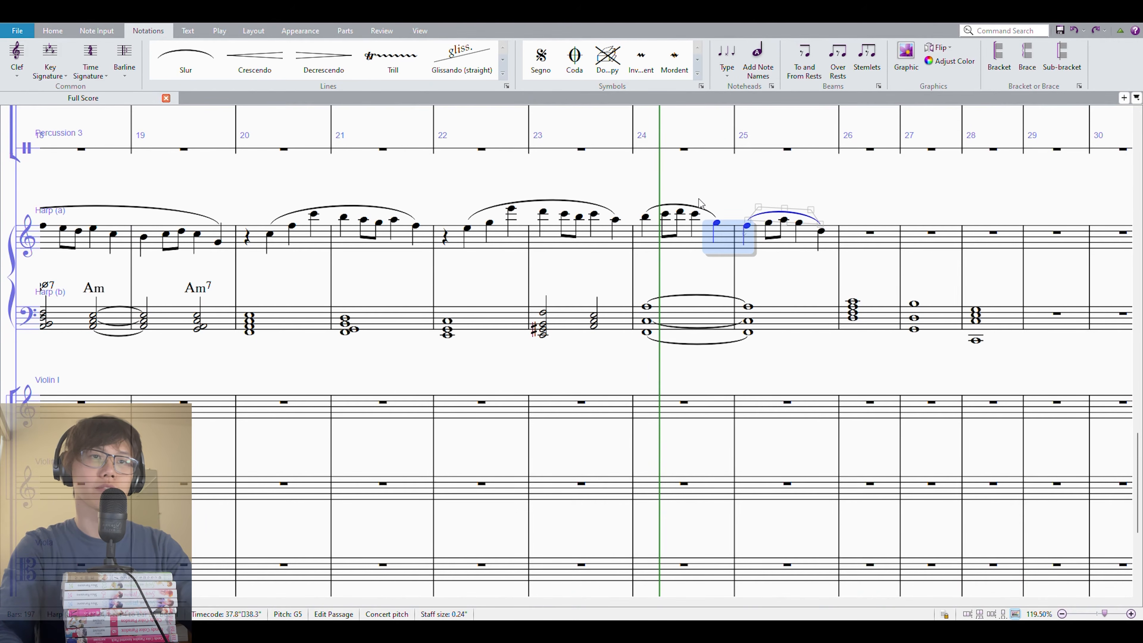
{"action": "key", "text": "ctrl+Right"}
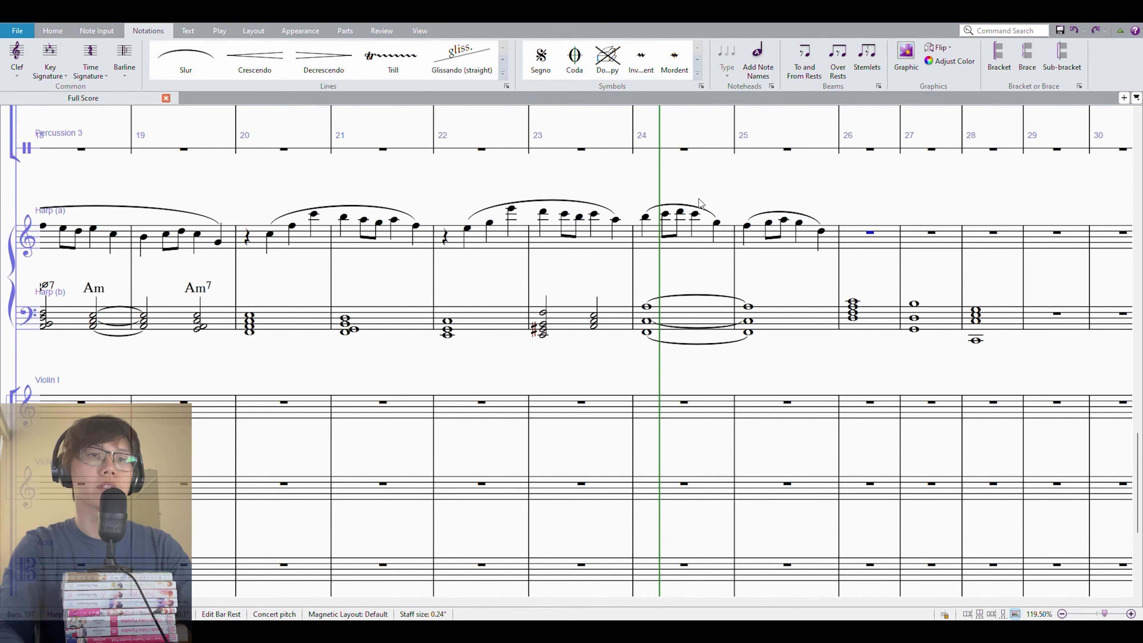
{"action": "key", "text": "ctrl+v"}
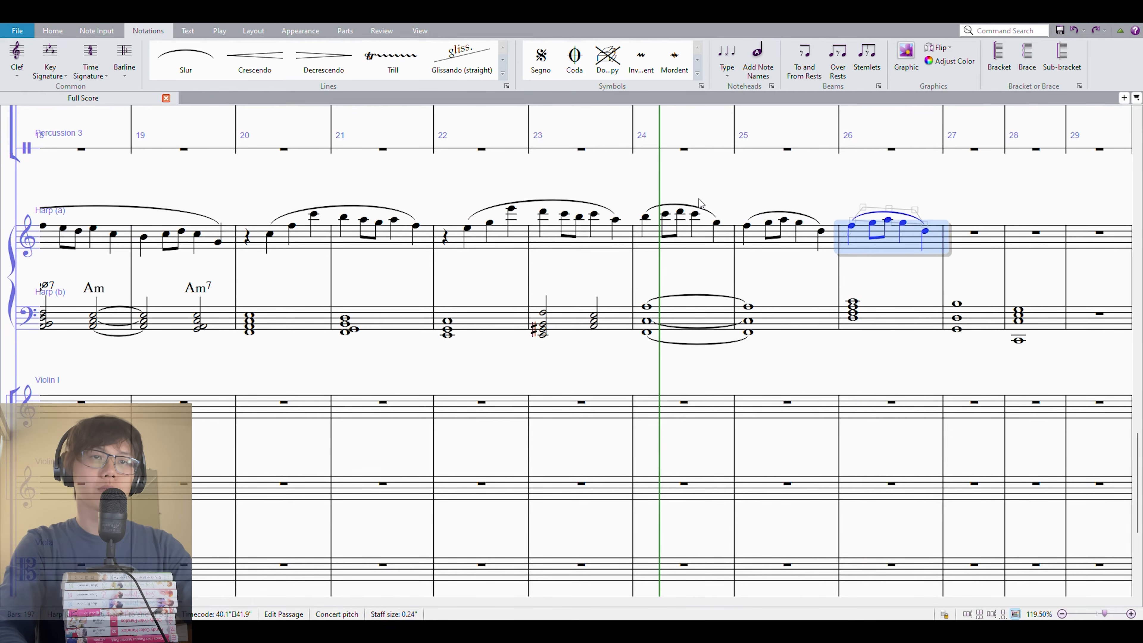
{"action": "key", "text": "Left"}
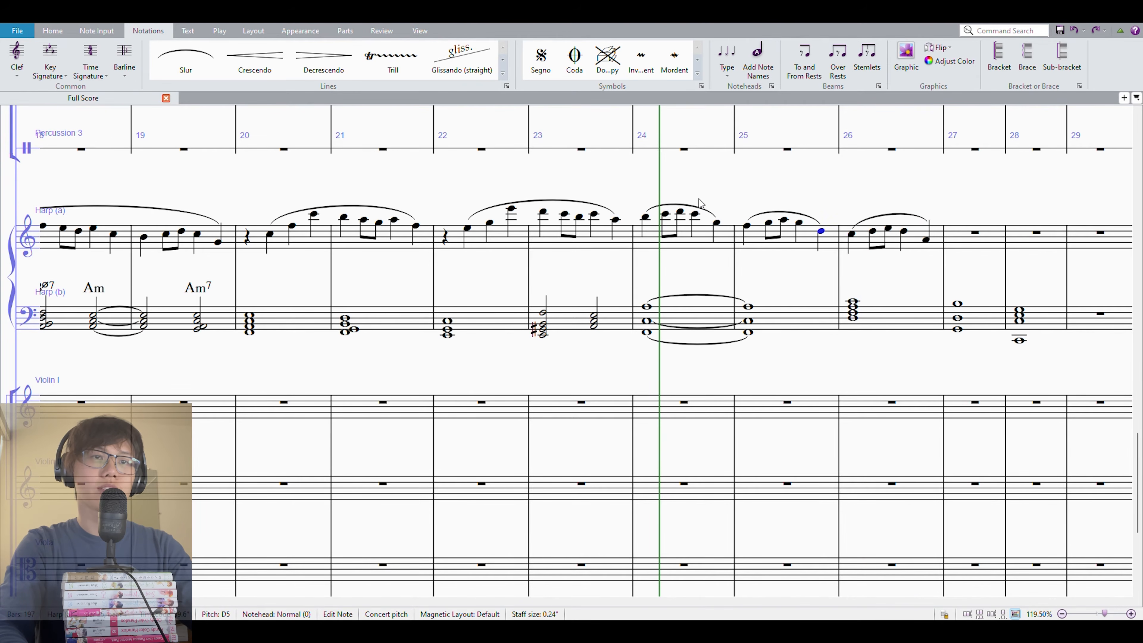
{"action": "key", "text": "ctrl+shift+Right"}
{"action": "key", "text": "Right"}
{"action": "key", "text": "Left"}
{"action": "key", "text": "Escape"}
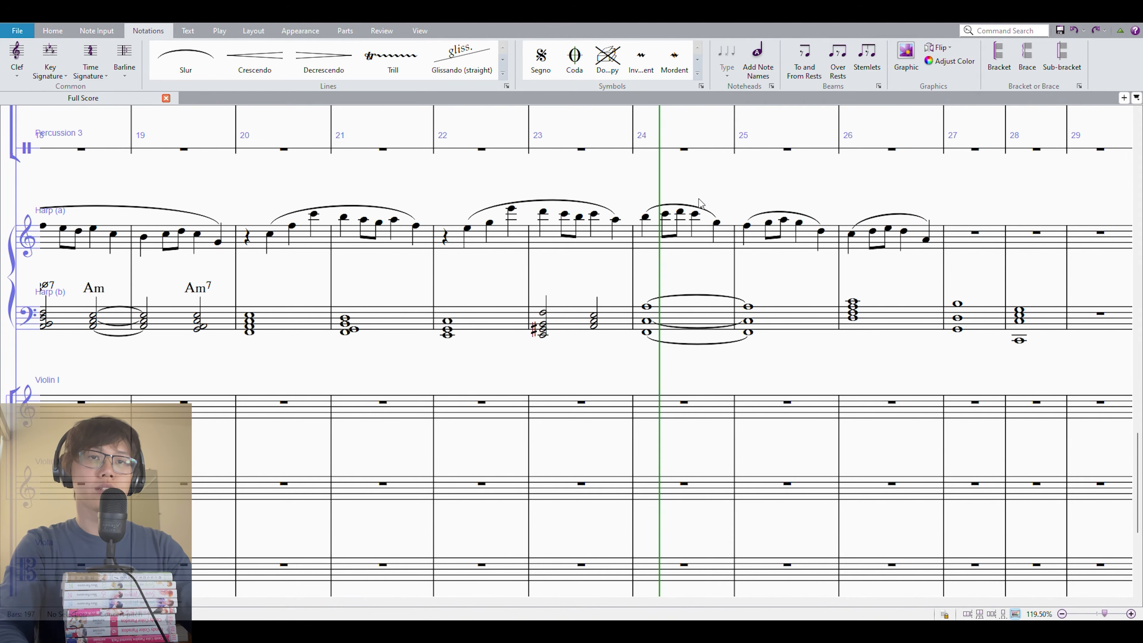
Repeat the slurred phrase of bar 26 in bar 27 at a lower pitch
{"action": "left_click", "coordinate": [919, 245]}
{"action": "key", "text": "r"}
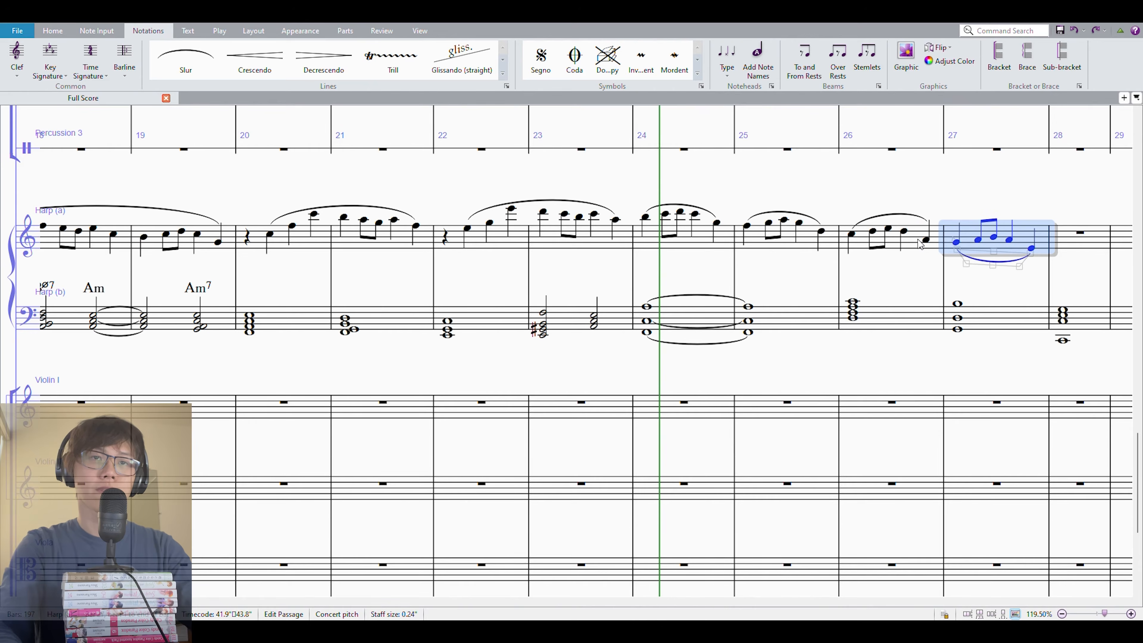
{"action": "key", "text": "Left"}
{"action": "key", "text": "Right"}
{"action": "key", "text": "Right"}
{"action": "key", "text": "Right"}
{"action": "key", "text": "Right"}
{"action": "key", "text": "Right"}
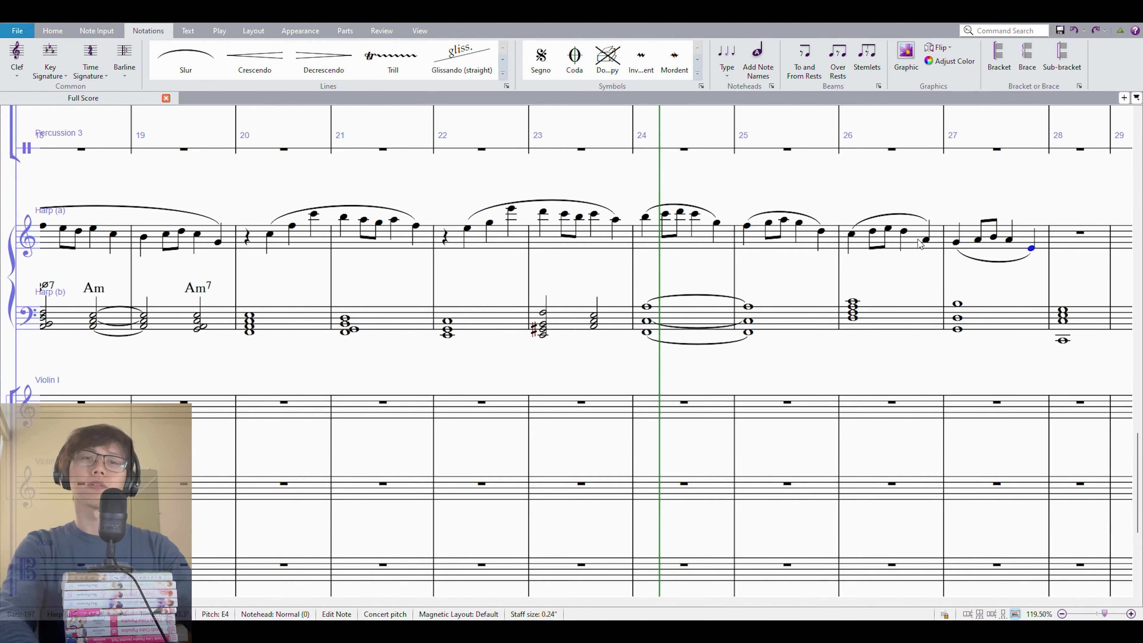
{"action": "key", "text": "ctrl+shift+Left"}
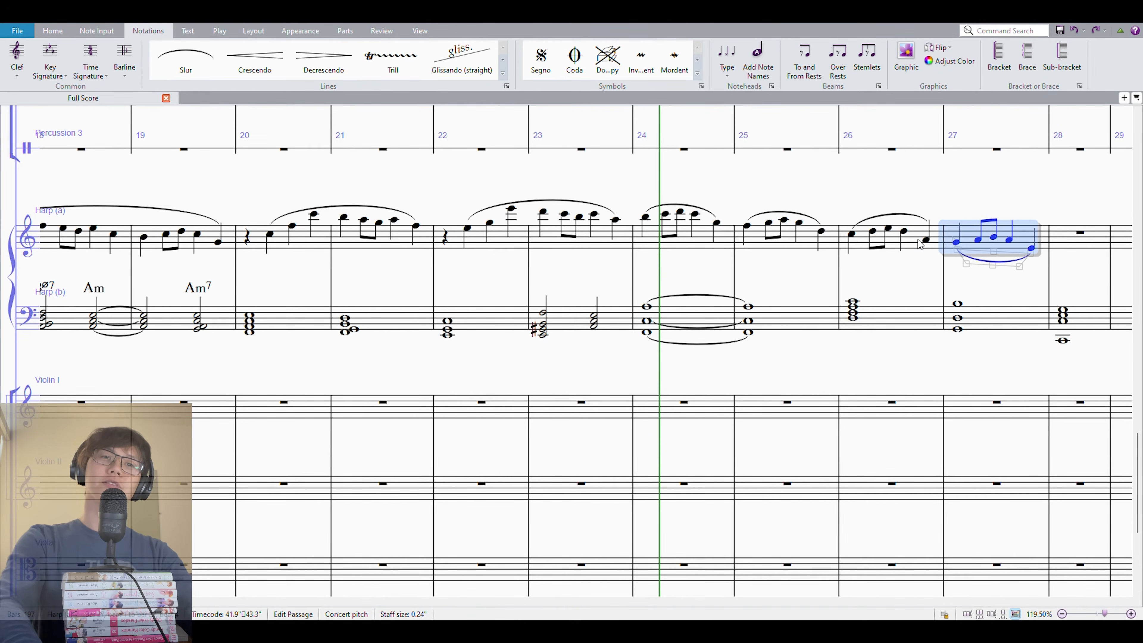
Try even lower pitches for the slurred phrase in bar 27
{"action": "key", "text": "Down"}
{"action": "key", "text": "Down"}
{"action": "key", "text": "Down"}
{"action": "key", "text": "Right"}
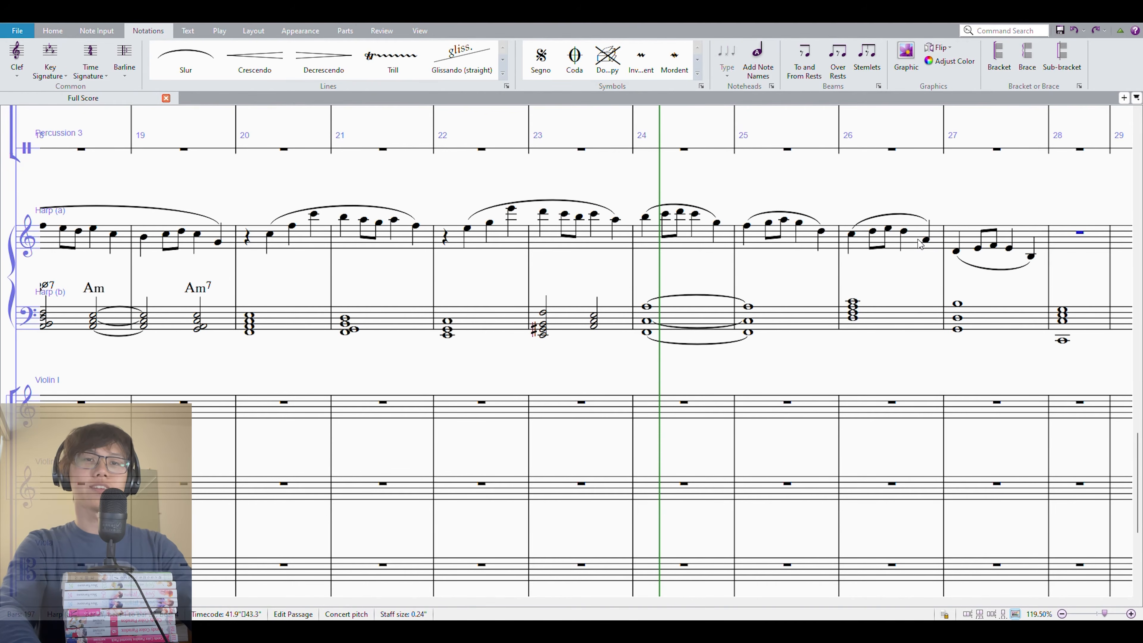
{"action": "key", "text": "Left"}
{"action": "key", "text": "shift+Right"}
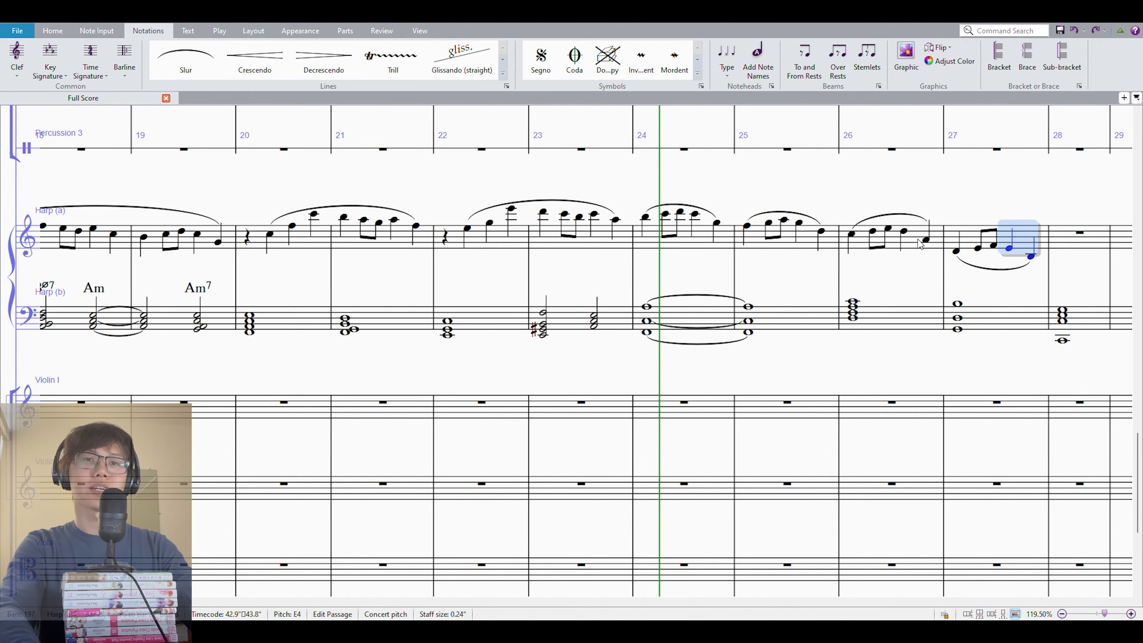
{"action": "key", "text": "Right"}
{"action": "key", "text": "ctrl+shift+Left"}
{"action": "key", "text": "ctrl+Down"}
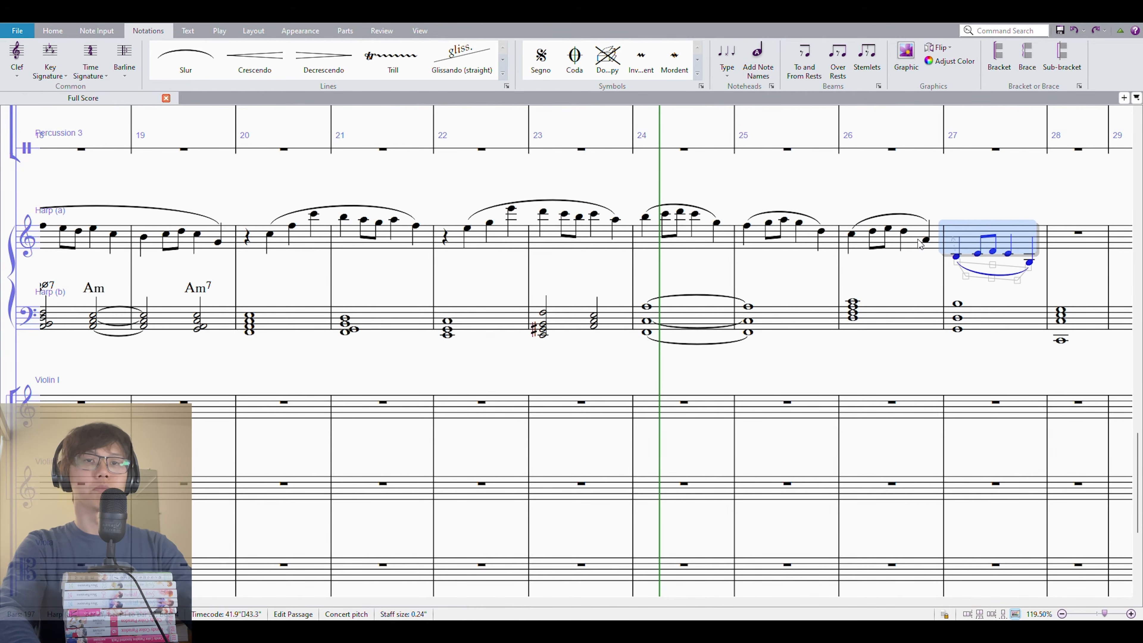
Raise the slurred phrase in bar 27 so it starts on B4 and ends on G4
{"action": "left_click", "coordinate": [922, 241]}
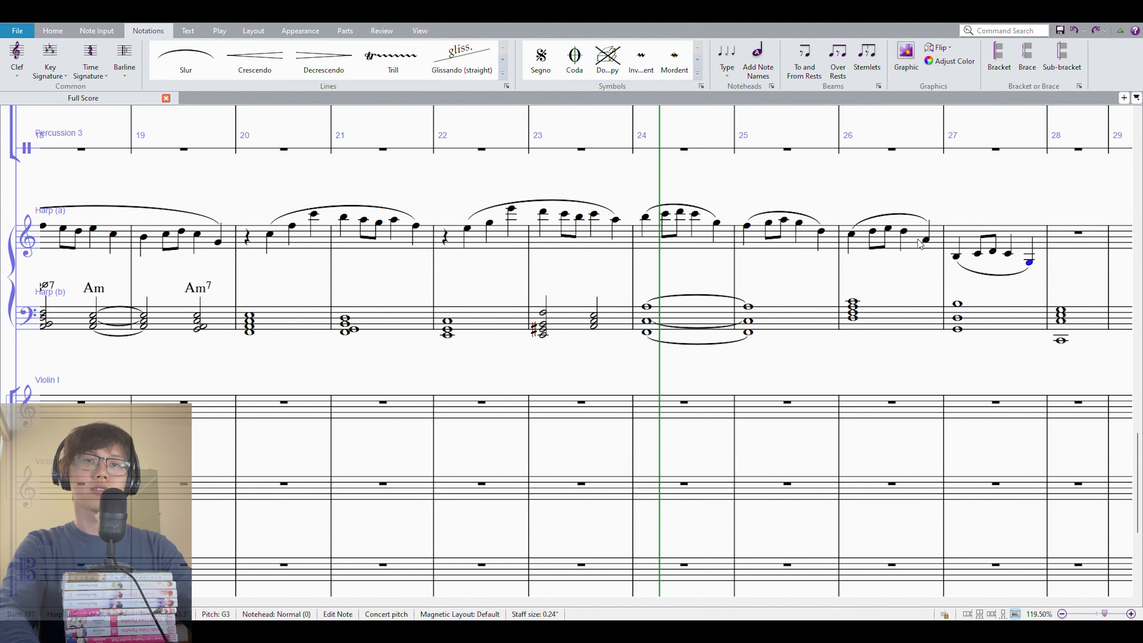
{"action": "key", "text": "ctrl+shift+Left"}
{"action": "key", "text": "ctrl+Up"}
{"action": "left_click", "coordinate": [918, 240]}
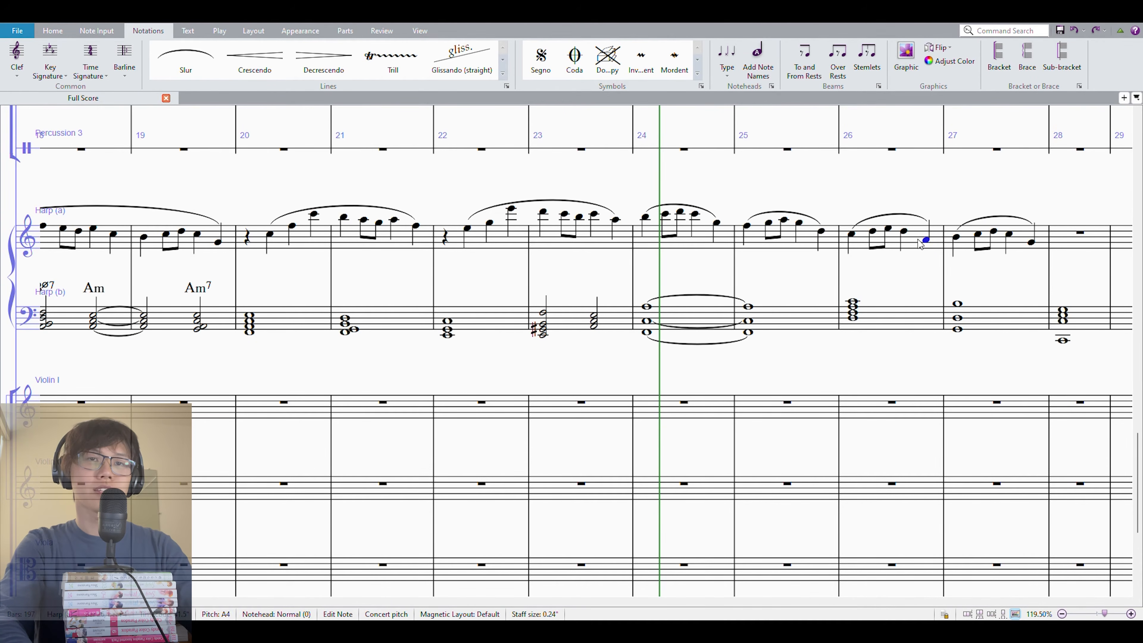
Begin the closing melody in bar 28 with quarter notes E4, G4 and D5
{"action": "key", "text": "Right"}
{"action": "key", "text": "Right"}
{"action": "key", "text": "Right"}
{"action": "key", "text": "c"}
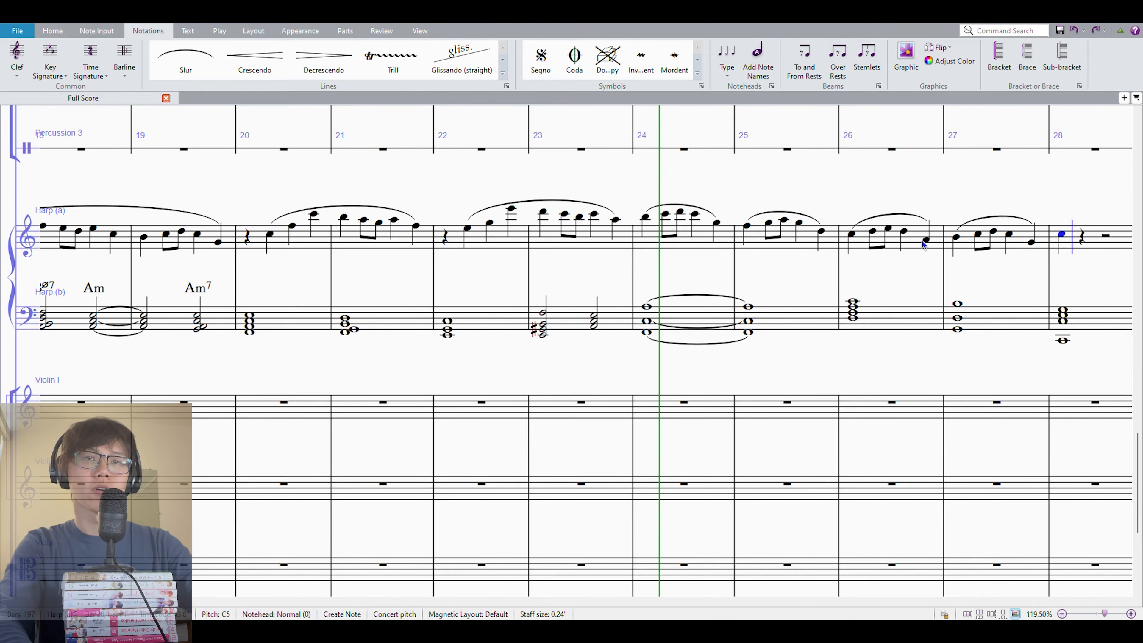
{"action": "key", "text": "e"}
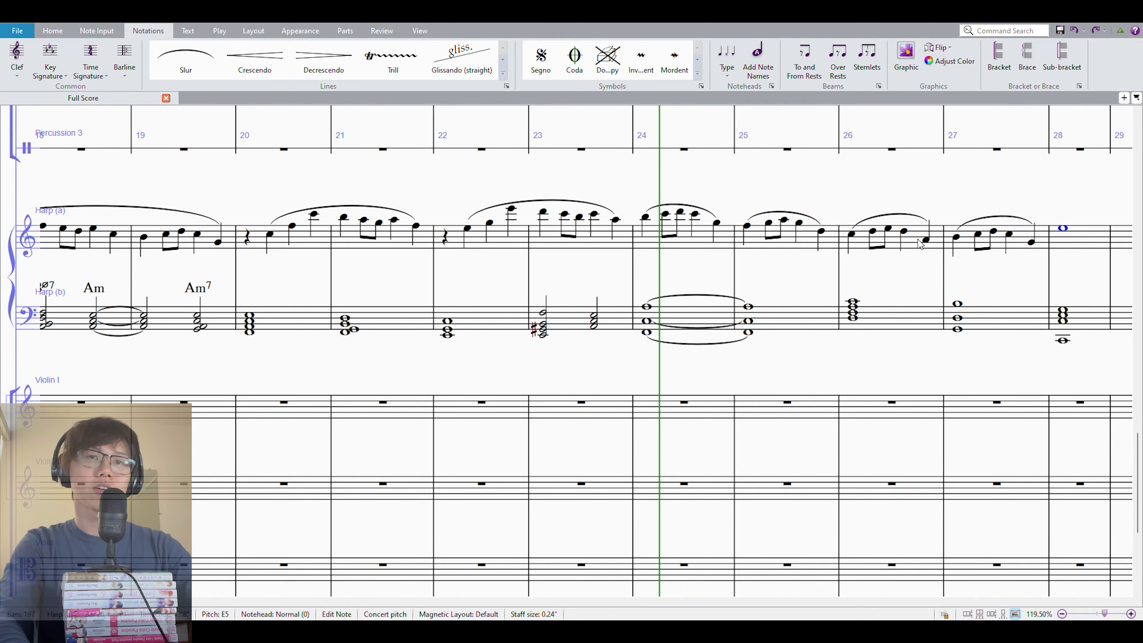
{"action": "key", "text": "4"}
{"action": "key", "text": "Right"}
{"action": "key", "text": "g"}
{"action": "key", "text": "Right"}
{"action": "key", "text": "4"}
{"action": "key", "text": "d"}
{"action": "key", "text": "ctrl+Up"}
Complete bar 28 with eighth notes C5 and B4, end on a whole-note C5 in bar 29, and slur the phrase
{"action": "key", "text": "Right"}
{"action": "key", "text": "3"}
{"action": "key", "text": "c"}
{"action": "key", "text": "Right"}
{"action": "key", "text": "b"}
{"action": "key", "text": "Right"}
{"action": "key", "text": "c"}
{"action": "key", "text": "6"}
{"action": "left_click", "coordinate": [973, 248], "text": "shift"}
{"action": "key", "text": "s"}
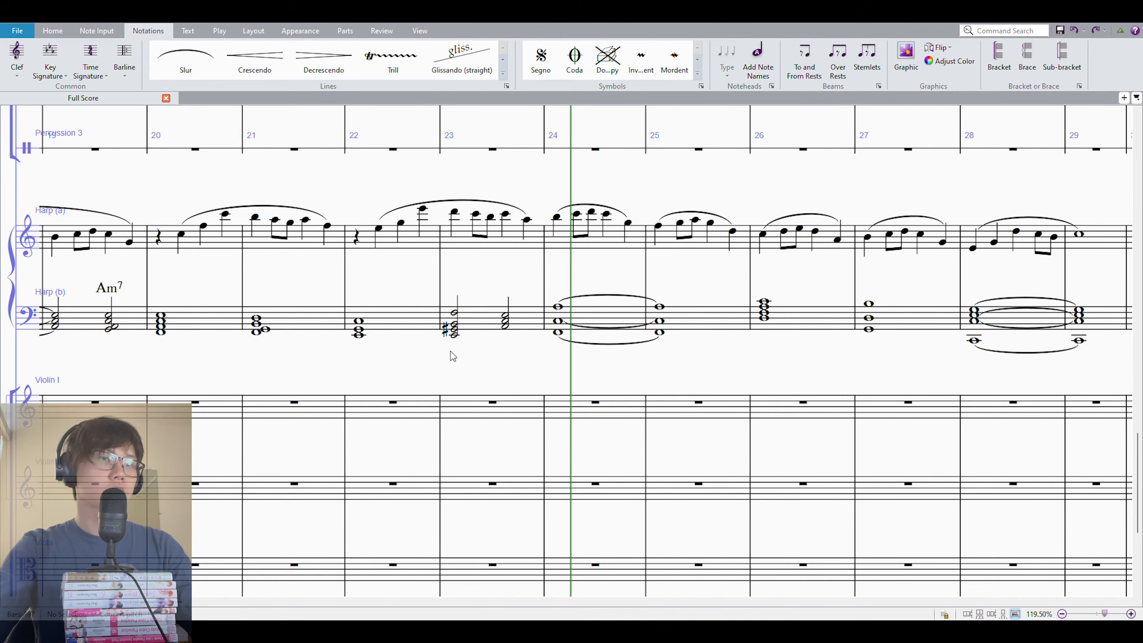
Play back the harp's melody and chords through bar 29
{"action": "left_click_drag", "start_coordinate": [458, 373], "coordinate": [972, 386]}
{"action": "left_click_drag", "start_coordinate": [735, 385], "coordinate": [574, 379]}
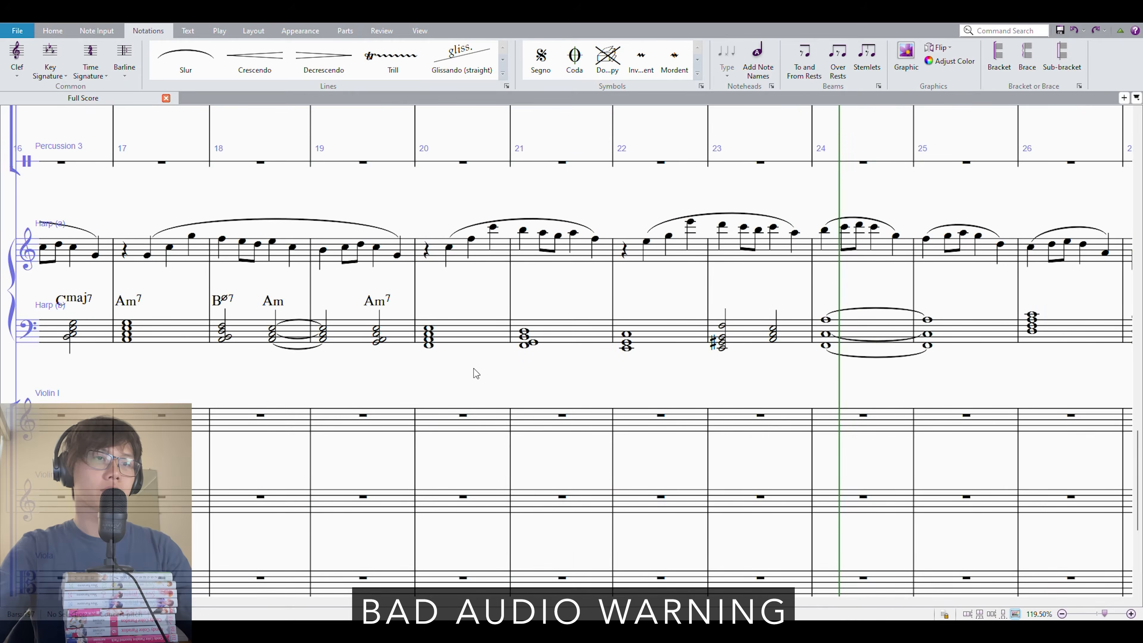
{"action": "left_click_drag", "start_coordinate": [474, 373], "coordinate": [789, 378]}
{"action": "left_click_drag", "start_coordinate": [571, 363], "coordinate": [582, 396]}
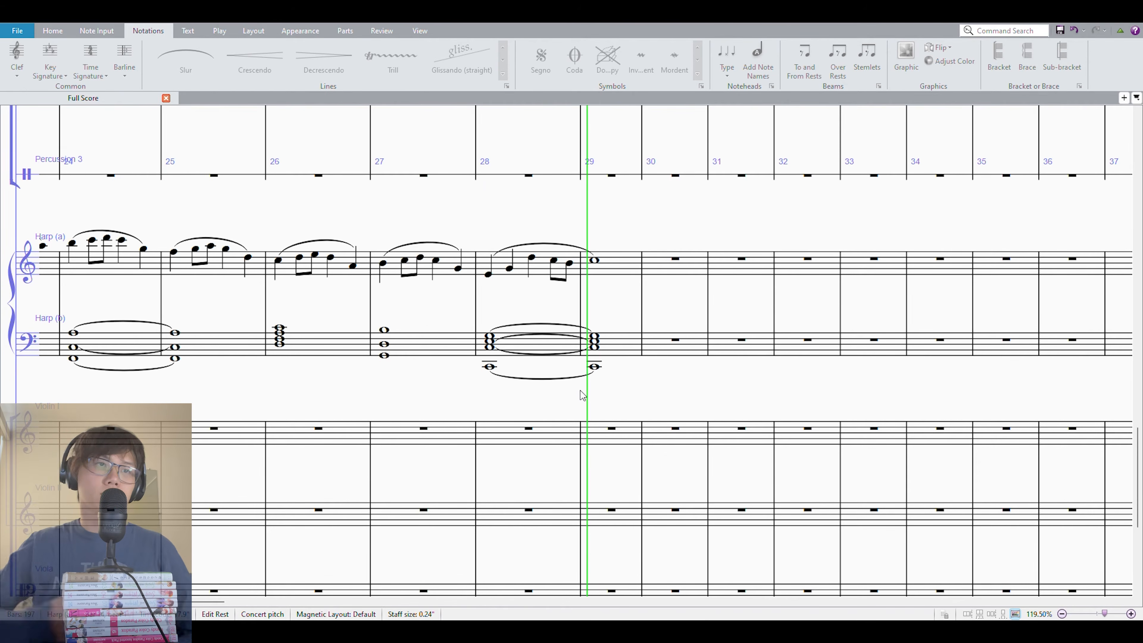
{"action": "key", "text": "space"}
Copy the harp phrase from D5 in bar 28 through C5 in bar 29 into the Glockenspiel at bar 29, raised two octaves
{"action": "left_click", "coordinate": [531, 257]}
{"action": "left_click", "coordinate": [594, 261], "text": "shift"}
{"action": "scroll", "coordinate": [659, 405], "scroll_direction": "up", "scroll_amount": 10}
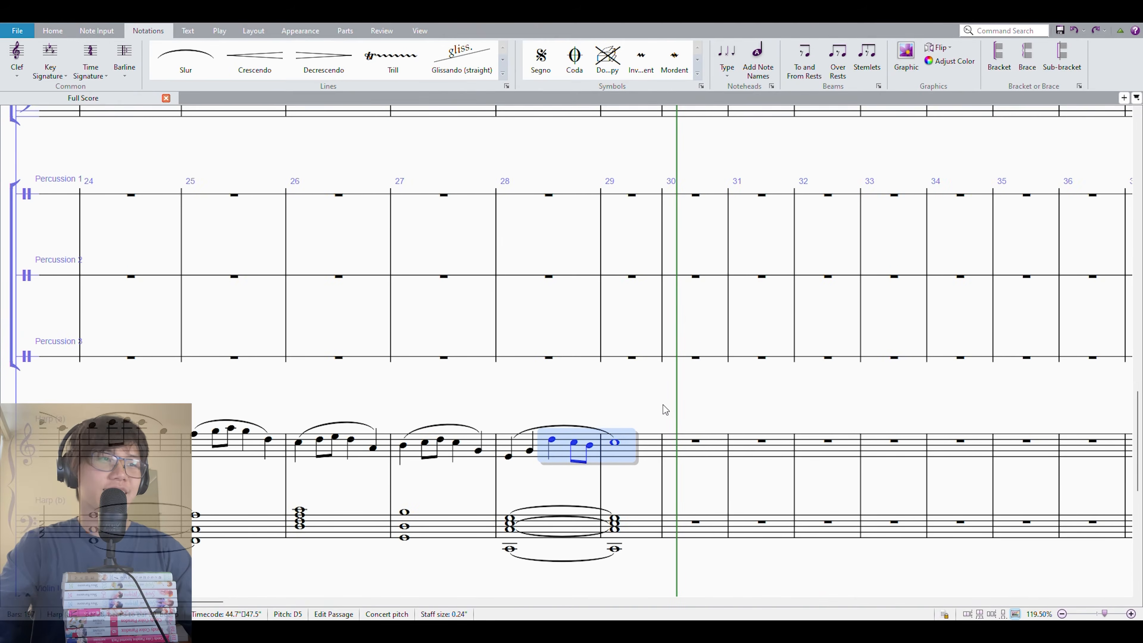
{"action": "scroll", "coordinate": [650, 405], "scroll_direction": "down", "scroll_amount": 4}
{"action": "scroll", "coordinate": [637, 444], "scroll_direction": "up", "scroll_amount": 1}
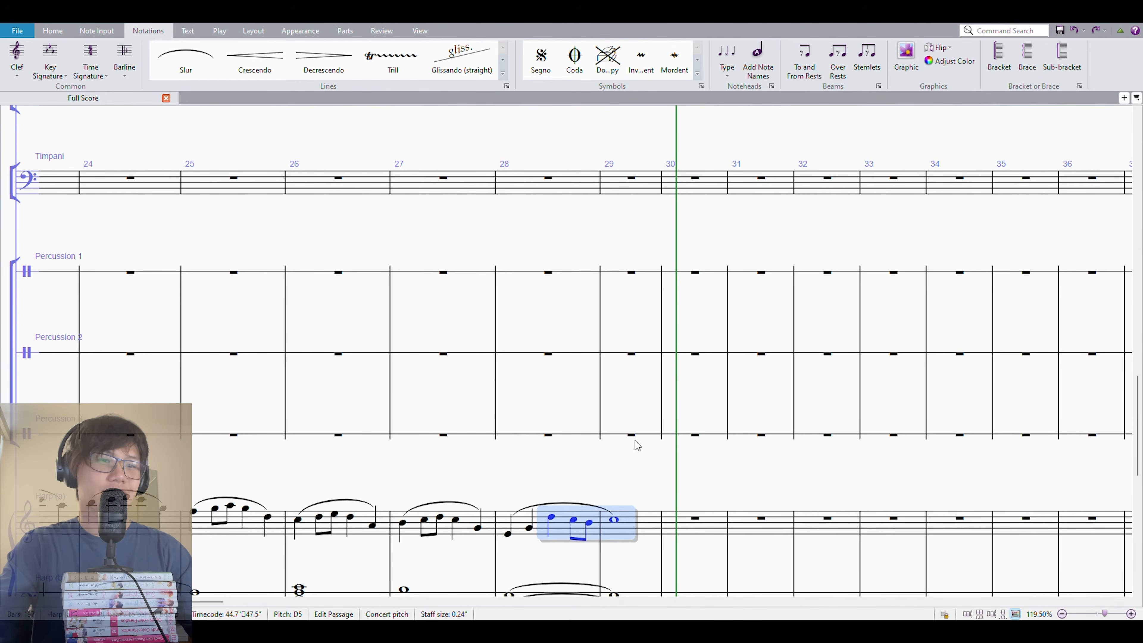
{"action": "key", "text": "alt+Up"}
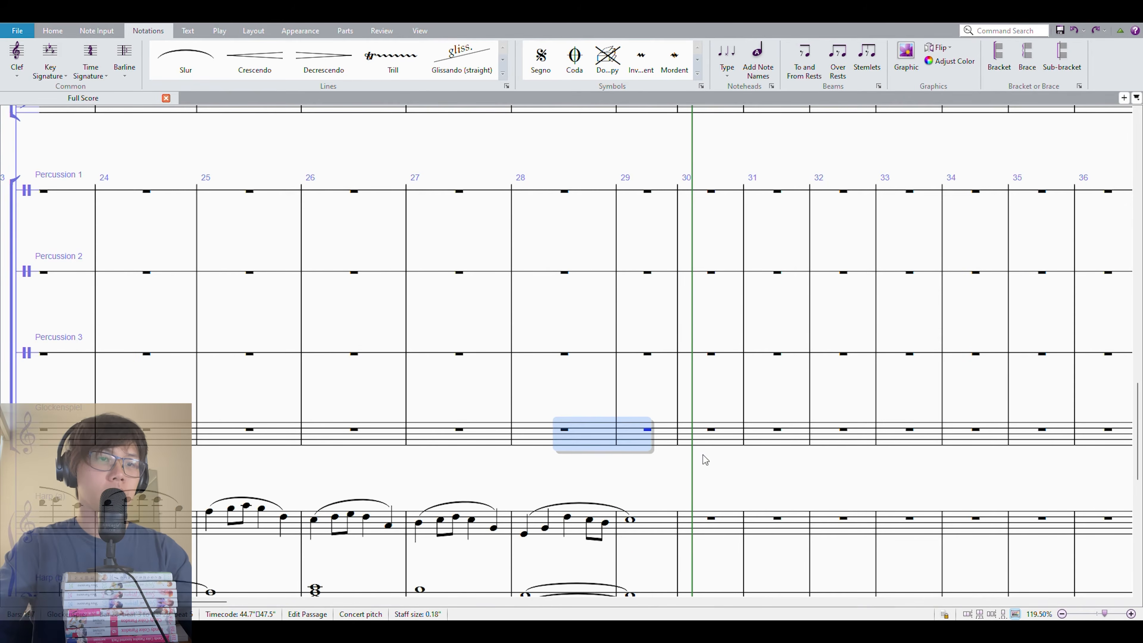
{"action": "scroll", "coordinate": [733, 441], "scroll_direction": "down", "scroll_amount": 3}
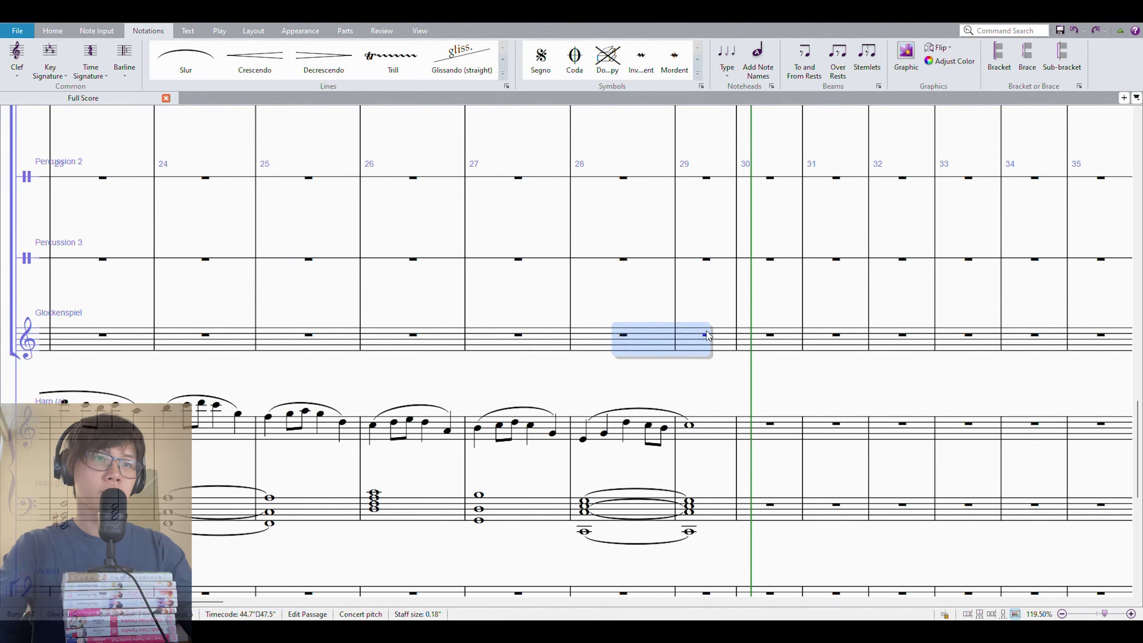
{"action": "left_click", "coordinate": [727, 420]}
{"action": "left_click", "coordinate": [701, 342]}
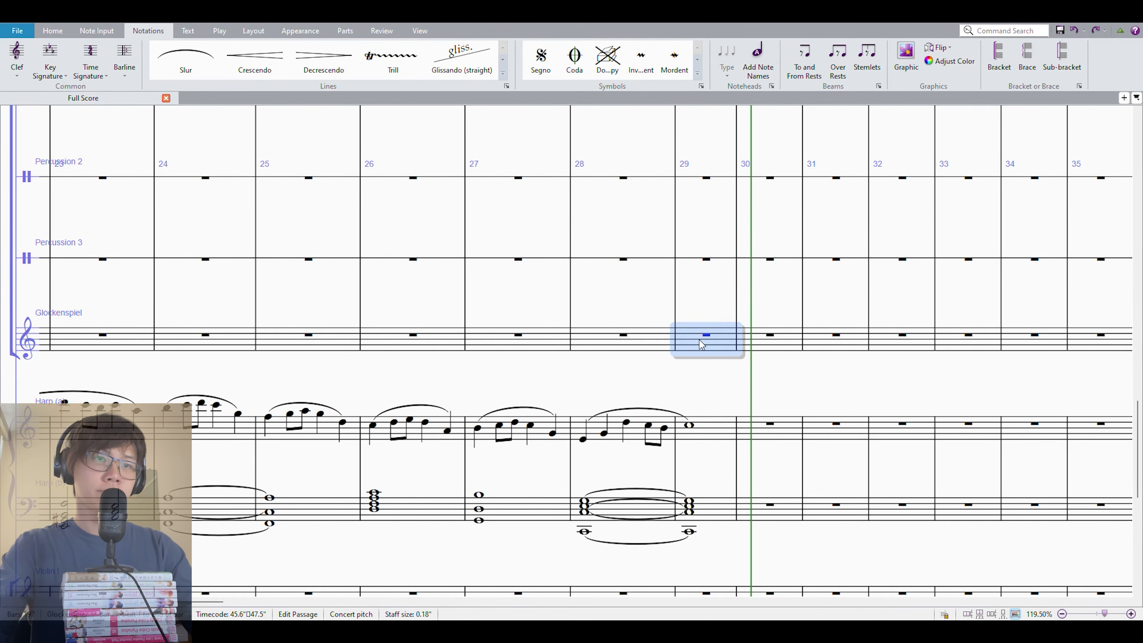
{"action": "key", "text": "ctrl+v"}
{"action": "key", "text": "ctrl+Up"}
{"action": "key", "text": "ctrl+Up"}
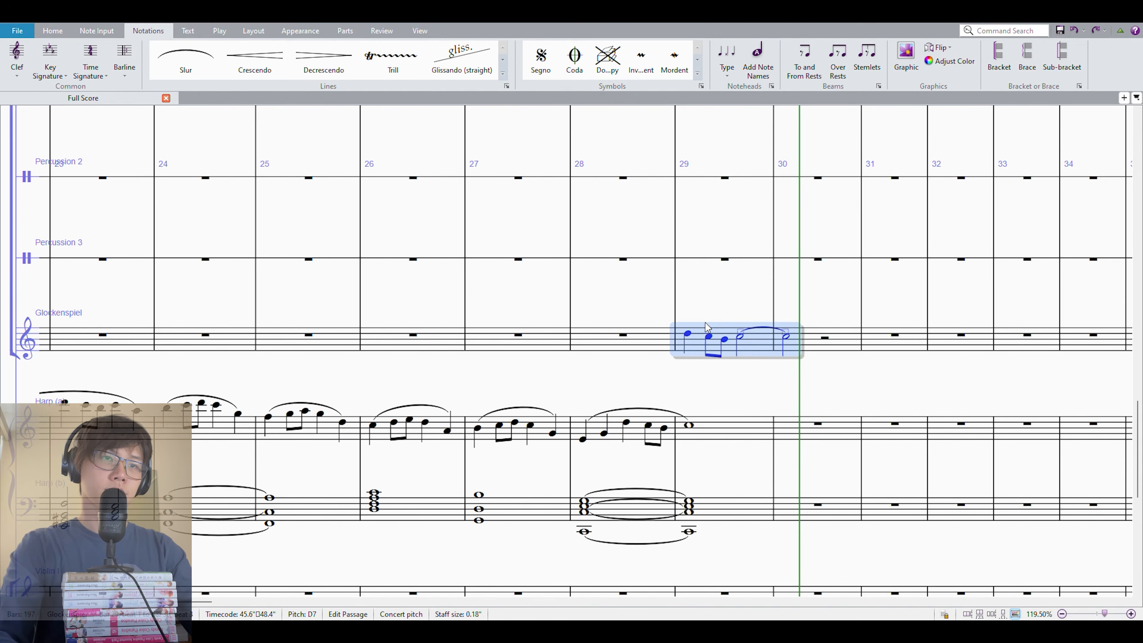
Play back the ending from bar 28 to hear the Glockenspiel entry
{"action": "key", "text": "Left"}
{"action": "key", "text": "p"}
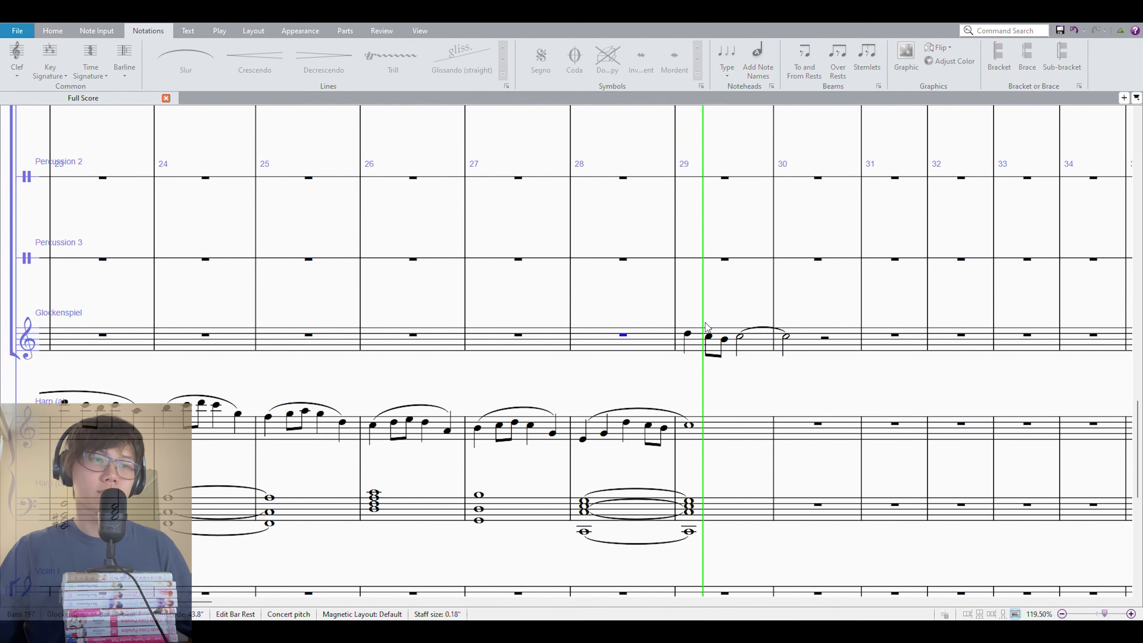
{"action": "key", "text": "Escape"}
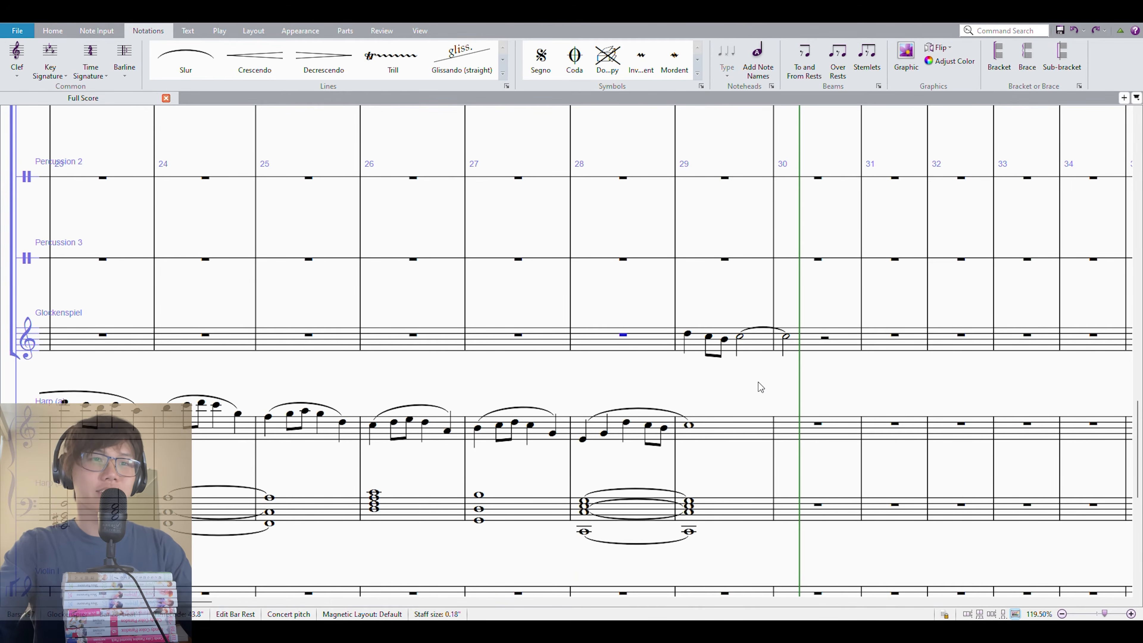
Slur the Glockenspiel phrase from its first note in bar 29 to the tied note in bar 30
{"action": "left_click_drag", "start_coordinate": [758, 381], "coordinate": [821, 304]}
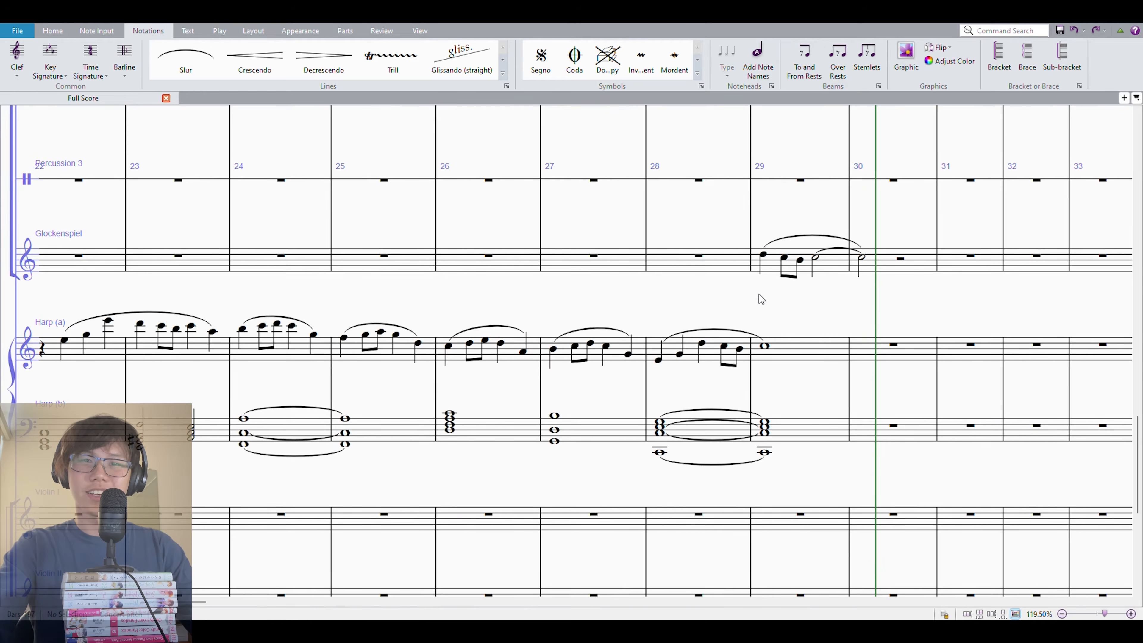
{"action": "left_click", "coordinate": [803, 358]}
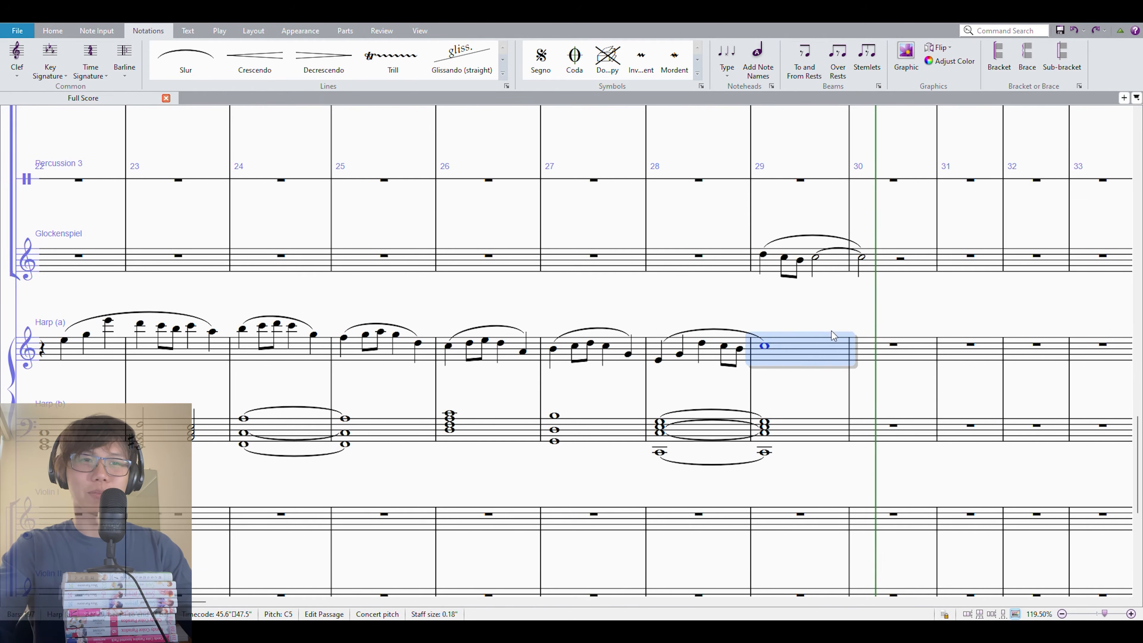
{"action": "key", "text": "Escape"}
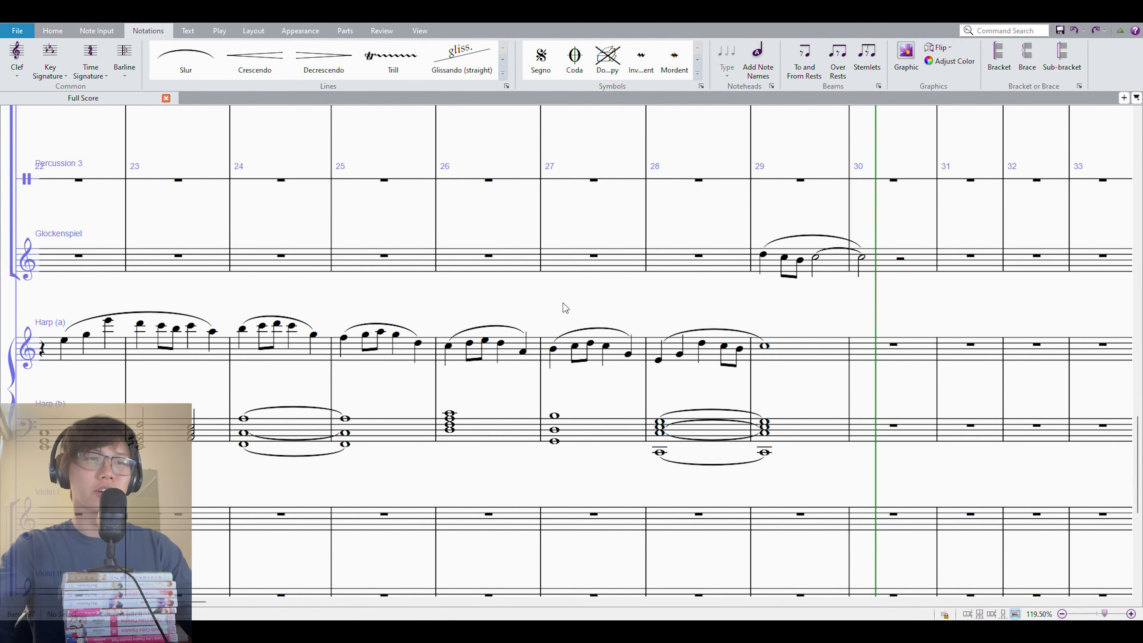
Go back to bar 14 and highlight the harp melody and chords of bars 14 to 16 for review
{"action": "left_click_drag", "start_coordinate": [585, 303], "coordinate": [704, 299]}
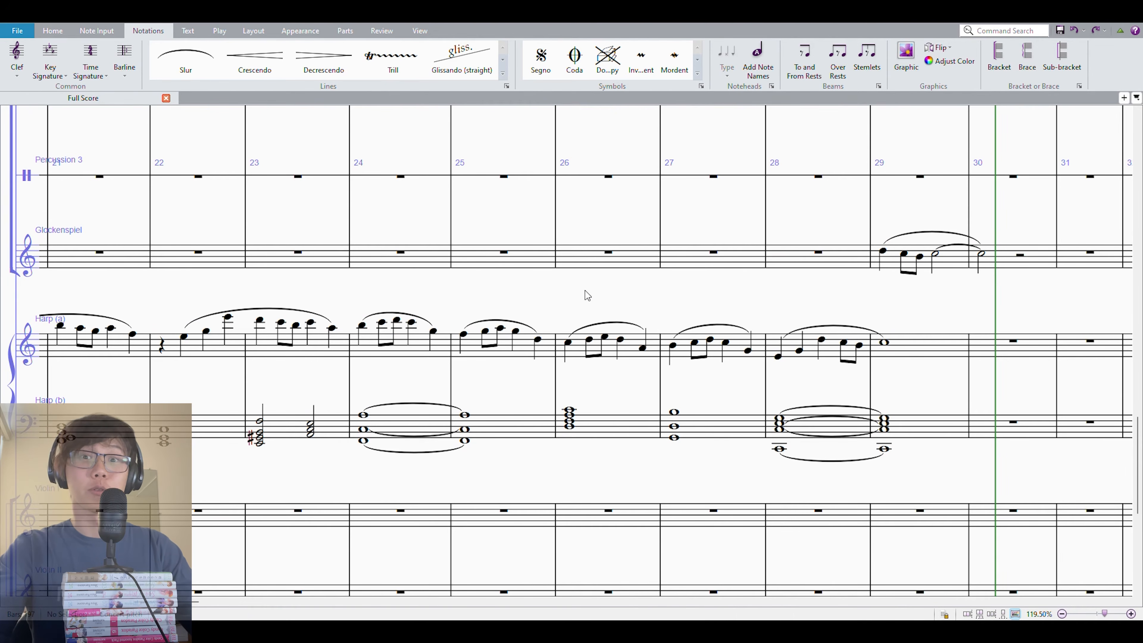
{"action": "left_click_drag", "start_coordinate": [520, 297], "coordinate": [797, 321]}
{"action": "left_click_drag", "start_coordinate": [513, 314], "coordinate": [697, 286]}
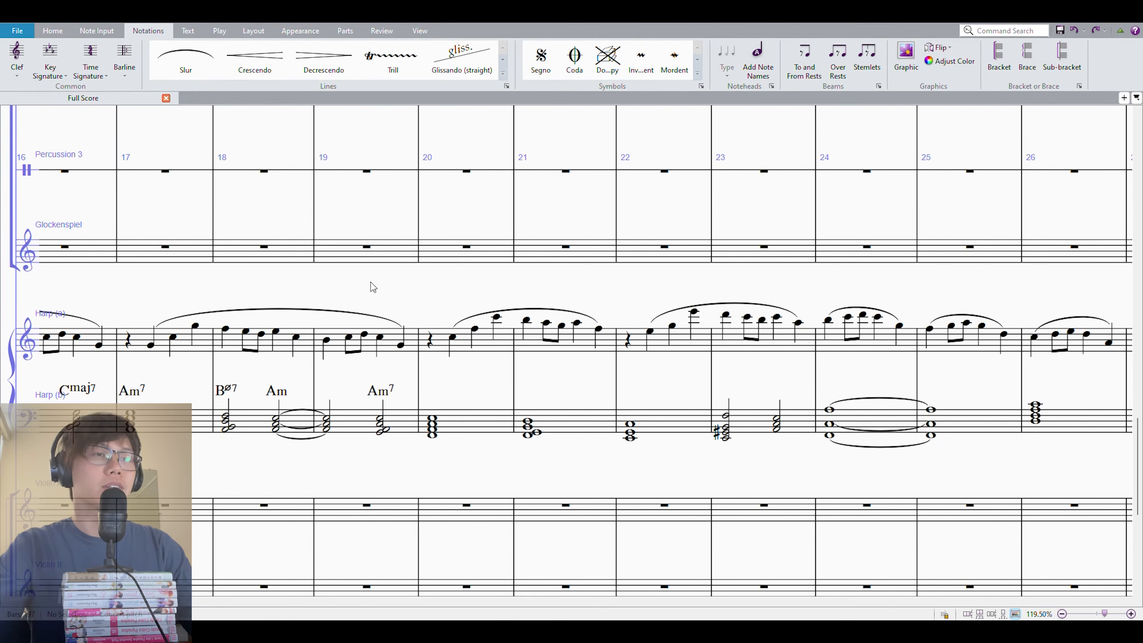
{"action": "left_click_drag", "start_coordinate": [373, 286], "coordinate": [554, 253]}
{"action": "left_click_drag", "start_coordinate": [432, 271], "coordinate": [729, 246]}
{"action": "left_click_drag", "start_coordinate": [502, 248], "coordinate": [563, 239]}
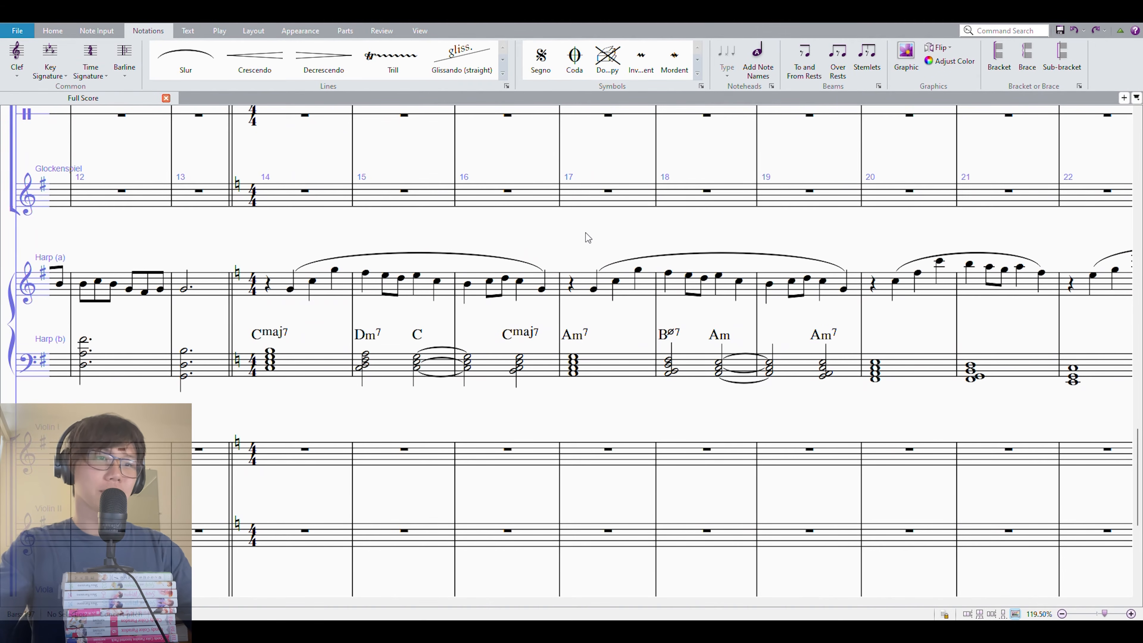
{"action": "mouse_move", "coordinate": [578, 254]}
{"action": "left_mouse_down"}
{"action": "mouse_move", "coordinate": [535, 277]}
{"action": "mouse_move", "coordinate": [580, 241]}
{"action": "left_mouse_up"}
{"action": "left_click", "coordinate": [329, 381]}
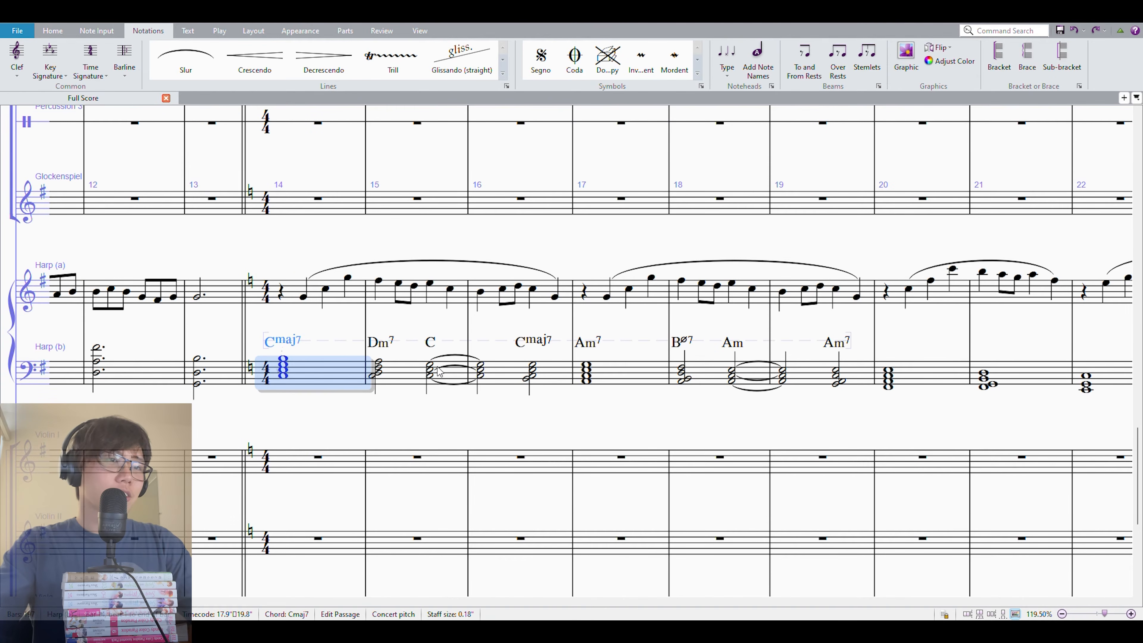
{"action": "left_click", "coordinate": [559, 285], "text": "shift"}
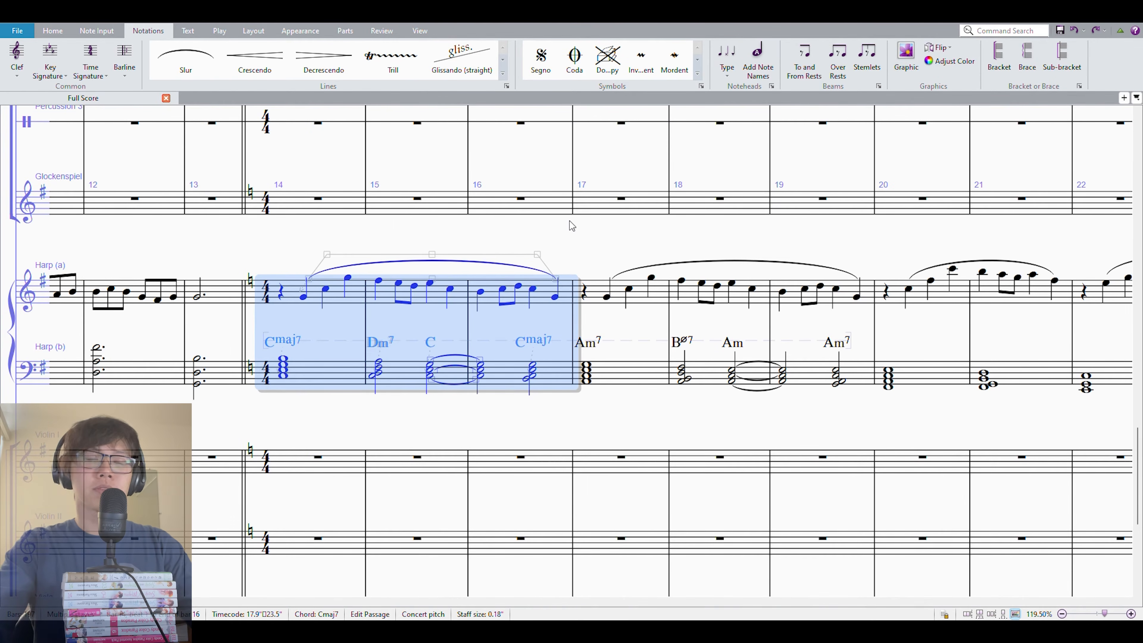
{"action": "left_click", "coordinate": [288, 364]}
{"action": "left_click", "coordinate": [558, 358], "text": "shift"}
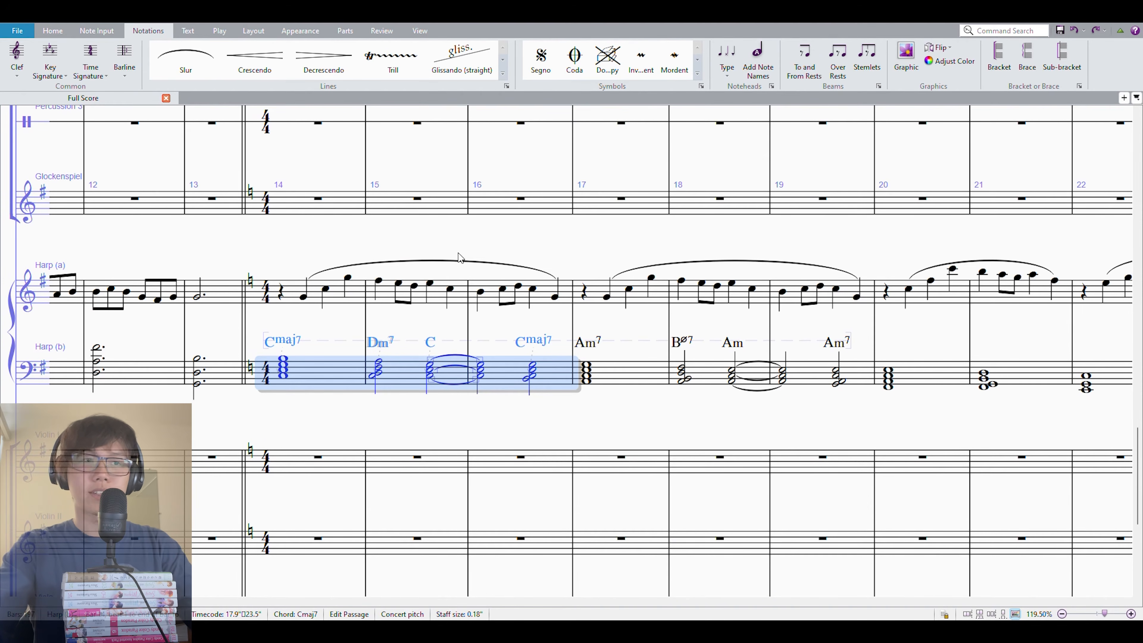
{"action": "left_click", "coordinate": [492, 293], "text": "shift"}
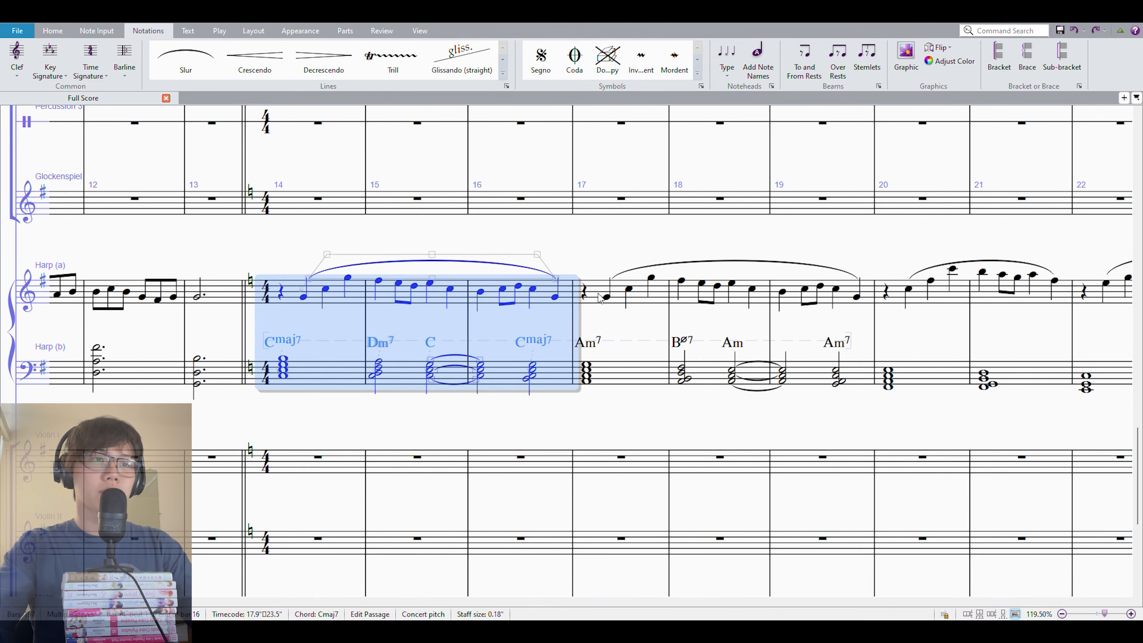
Compare the harp melody and chords of bars 17 to 19 with those of bars 14 to 16, then highlight both phrases together
{"action": "left_click_drag", "start_coordinate": [599, 291], "coordinate": [856, 292]}
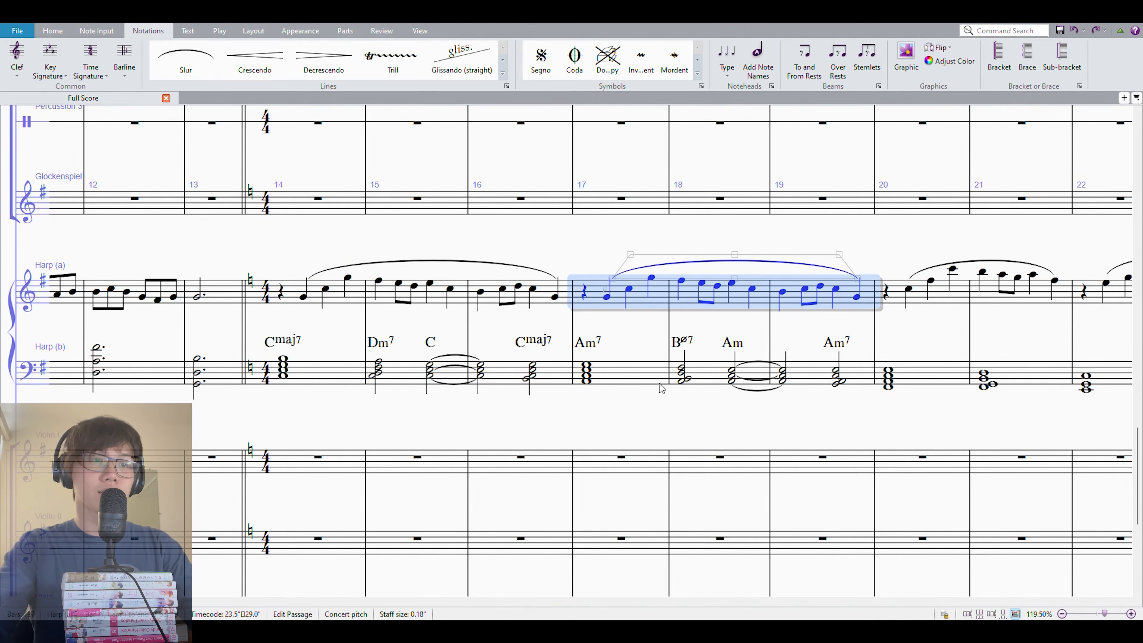
{"action": "left_click_drag", "start_coordinate": [565, 391], "coordinate": [341, 376]}
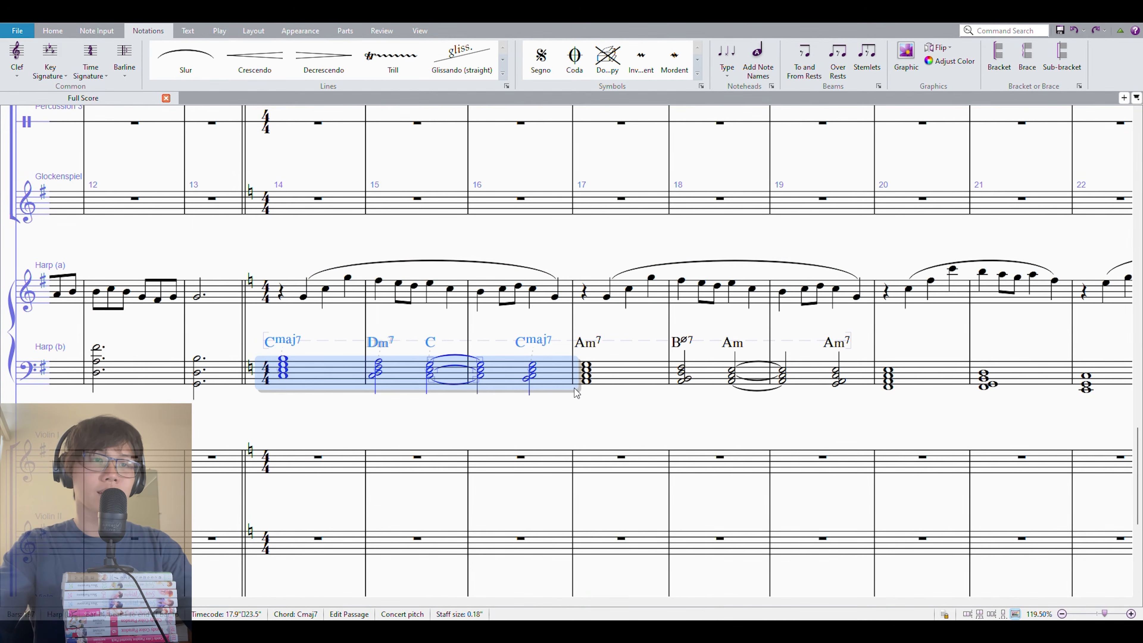
{"action": "left_click", "coordinate": [610, 379]}
{"action": "left_click", "coordinate": [834, 383], "text": "shift"}
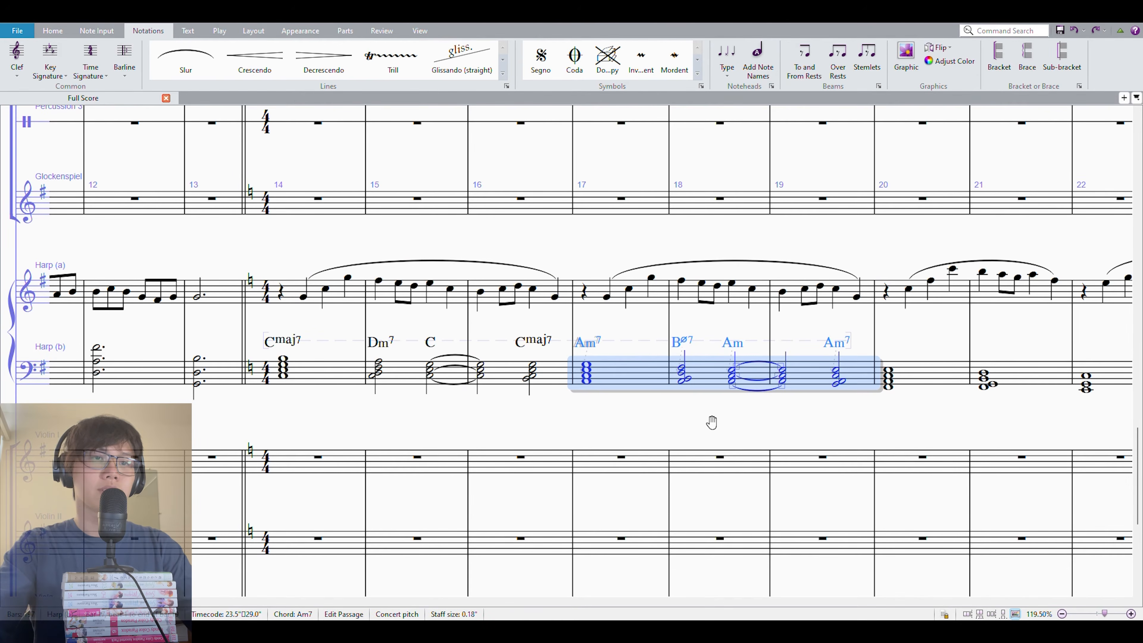
{"action": "left_click_drag", "start_coordinate": [737, 415], "coordinate": [635, 409]}
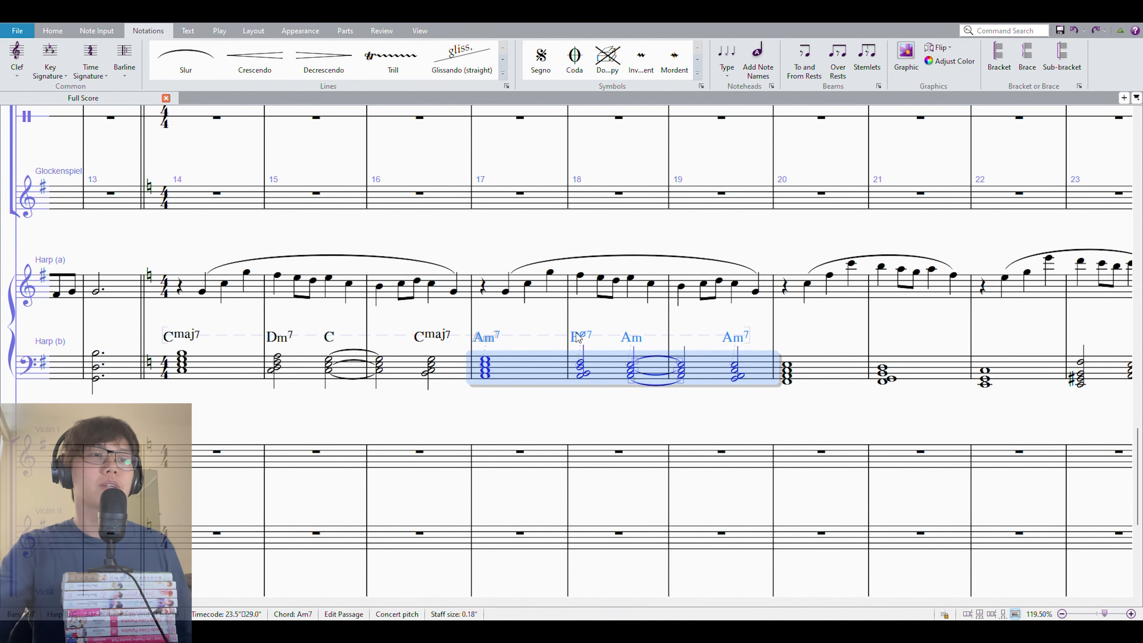
{"action": "left_click_drag", "start_coordinate": [704, 428], "coordinate": [582, 432]}
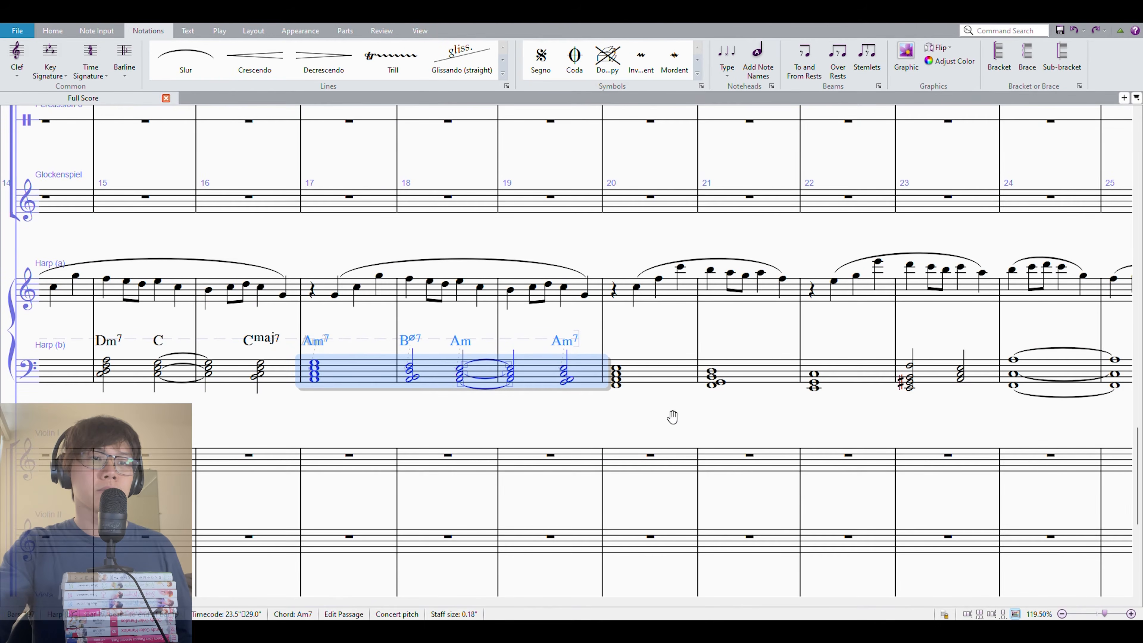
{"action": "left_click_drag", "start_coordinate": [672, 417], "coordinate": [613, 430]}
{"action": "left_click_drag", "start_coordinate": [594, 336], "coordinate": [790, 337]}
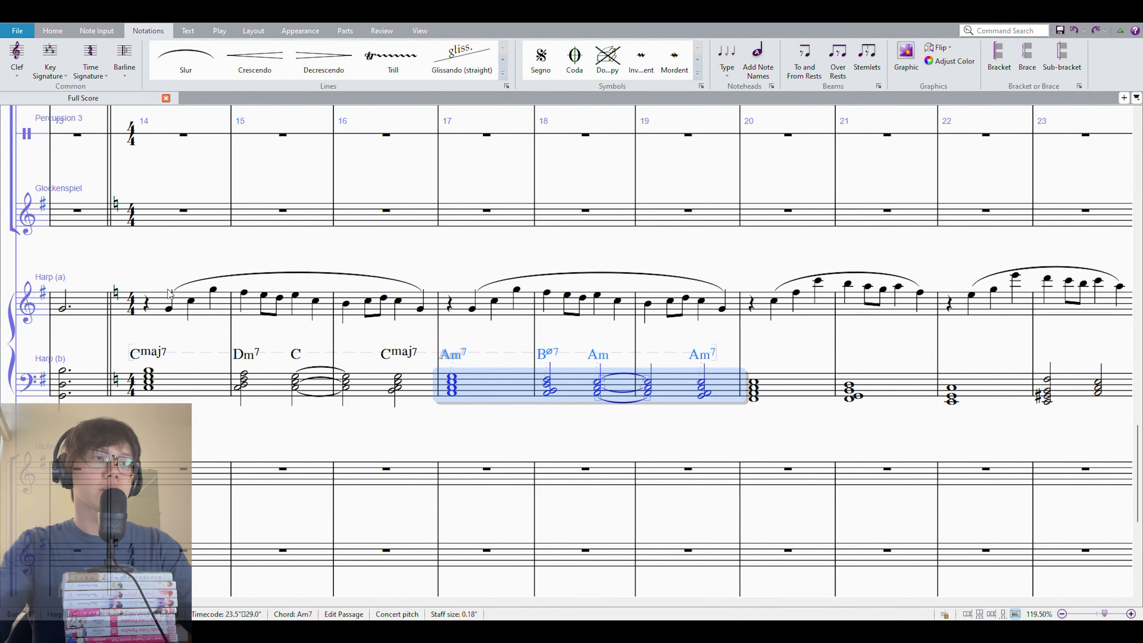
{"action": "left_click", "coordinate": [158, 312], "text": "shift"}
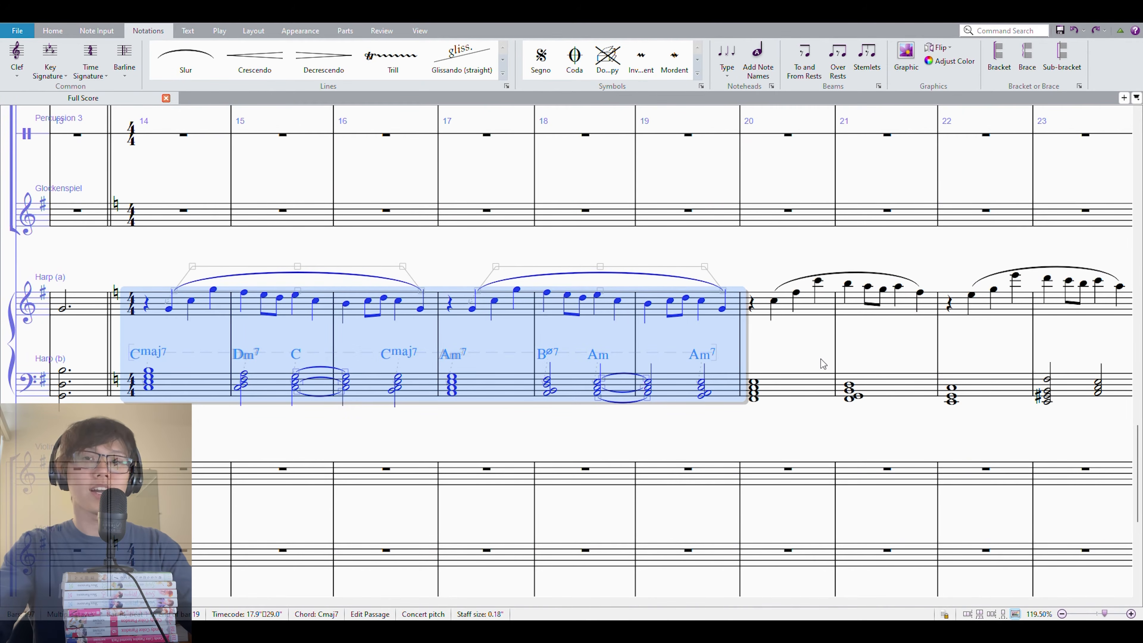
Examine the harp's bars 20 to 23 and the following bars 24 to 28, highlighting each section in both staves
{"action": "left_click_drag", "start_coordinate": [800, 353], "coordinate": [398, 359]}
{"action": "left_click", "coordinate": [415, 389]}
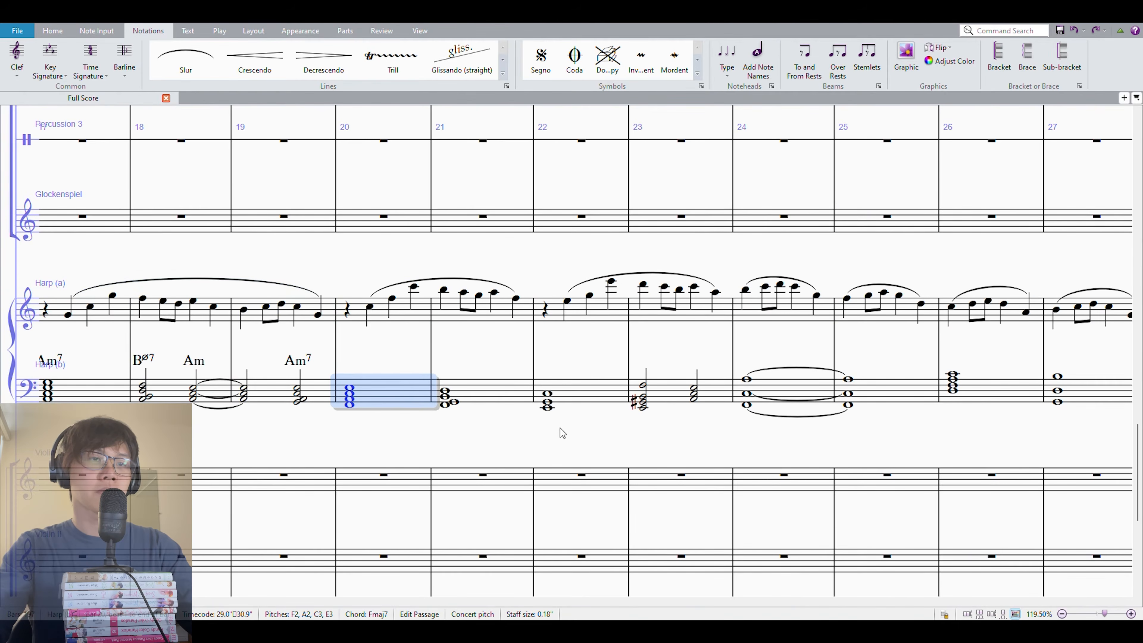
{"action": "left_click_drag", "start_coordinate": [626, 453], "coordinate": [456, 434]}
{"action": "left_click_drag", "start_coordinate": [430, 360], "coordinate": [467, 340]}
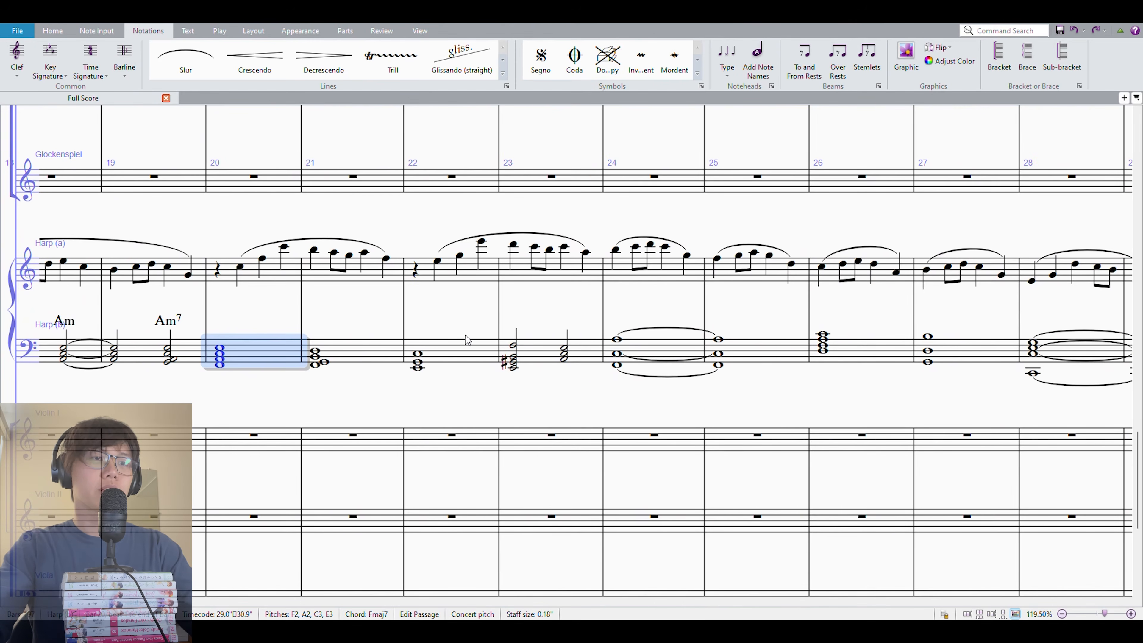
{"action": "left_click", "coordinate": [578, 279], "text": "shift"}
{"action": "left_click", "coordinate": [663, 348]}
{"action": "left_click", "coordinate": [1100, 276], "text": "shift"}
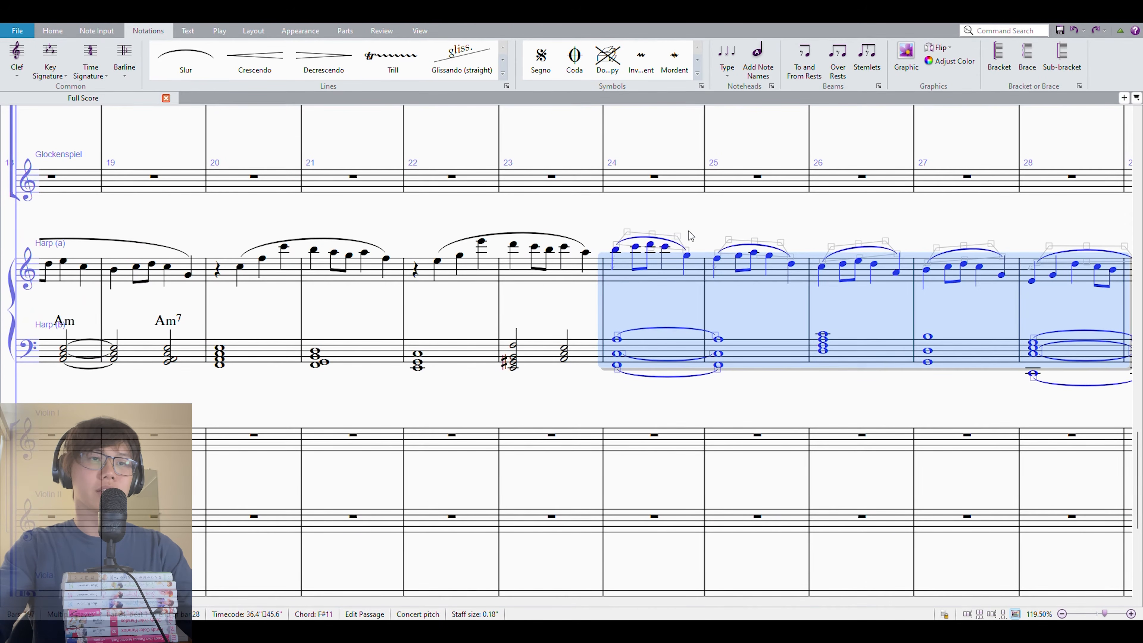
{"action": "scroll", "coordinate": [944, 211], "scroll_direction": "left", "scroll_amount": 5}
{"action": "left_click", "coordinate": [510, 335]}
{"action": "left_click", "coordinate": [817, 261], "text": "shift"}
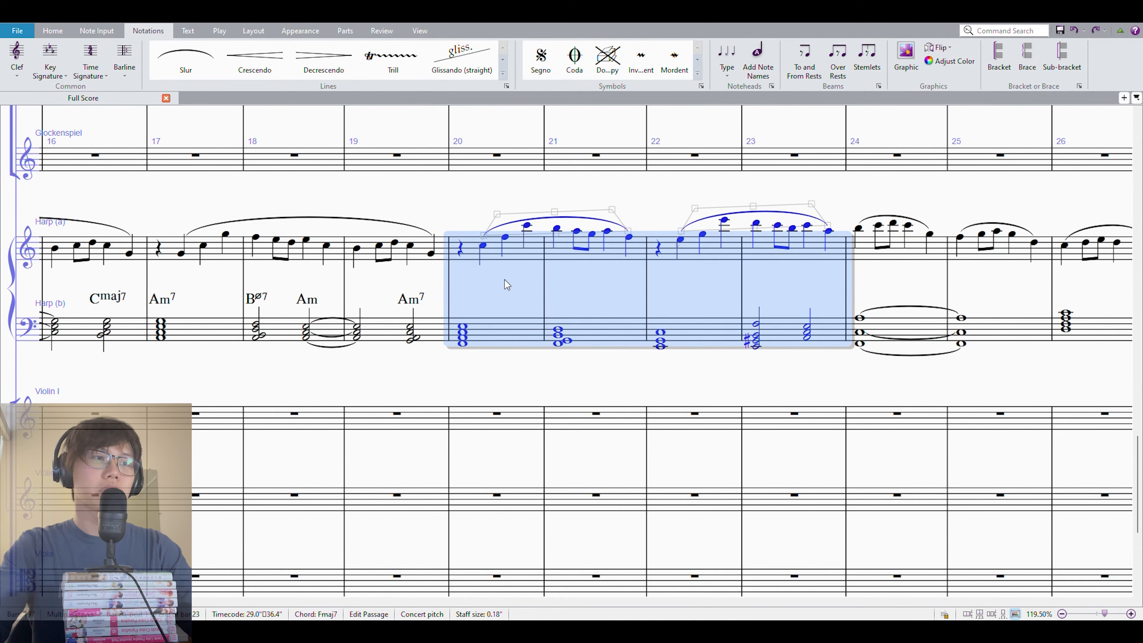
Review the harp chord progressions in bars 14 to 16 and bars 17 to 19 by highlighting each in the bass staff
{"action": "left_click_drag", "start_coordinate": [504, 389], "coordinate": [672, 399]}
{"action": "left_click_drag", "start_coordinate": [192, 382], "coordinate": [363, 380]}
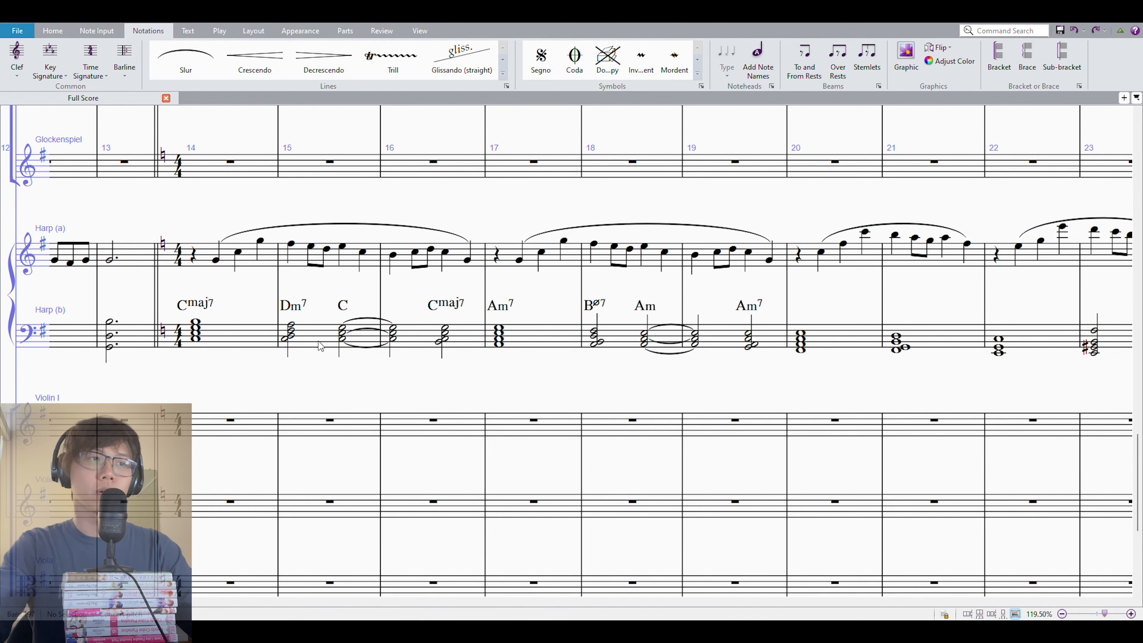
{"action": "left_click", "coordinate": [258, 329]}
{"action": "left_click", "coordinate": [429, 332], "text": "shift"}
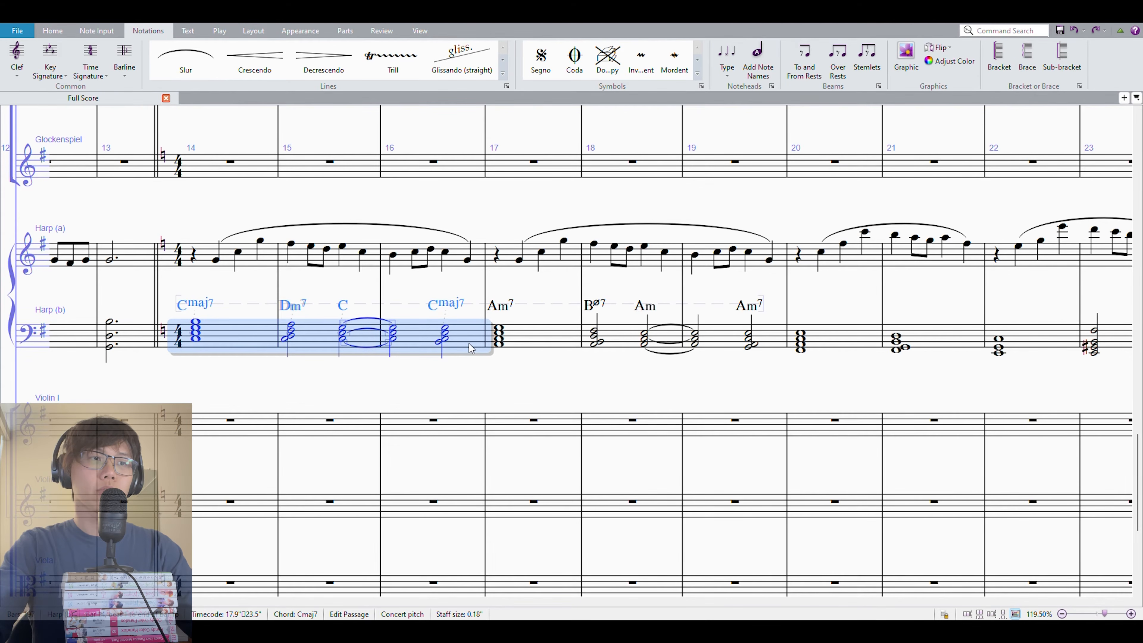
{"action": "left_click", "coordinate": [526, 336]}
{"action": "left_click", "coordinate": [732, 344], "text": "shift"}
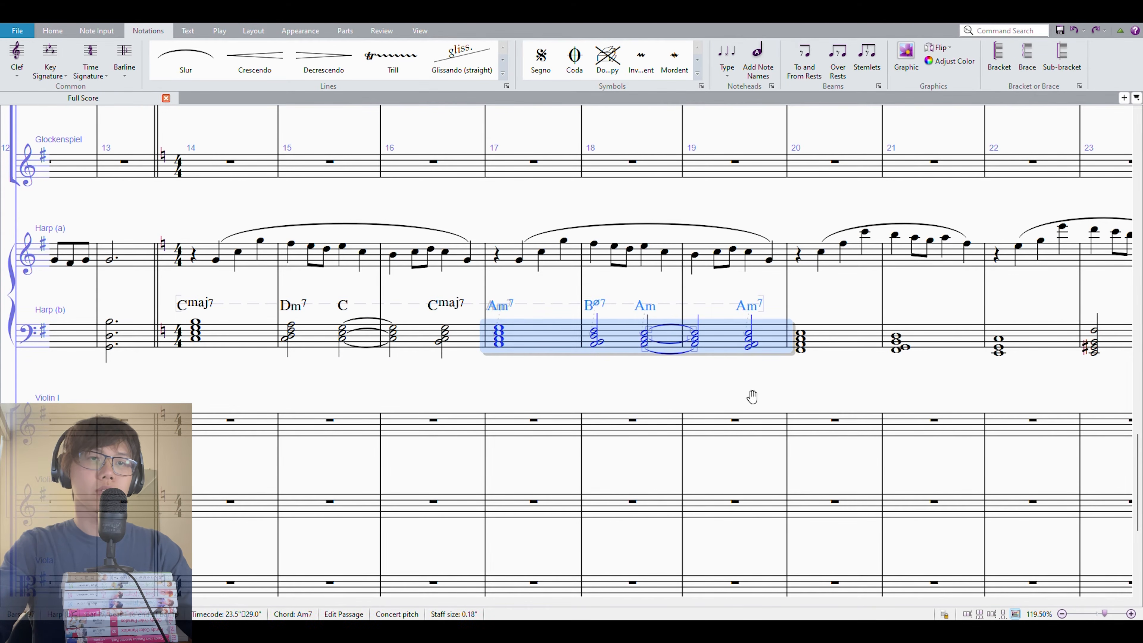
Examine the harp chord in bar 22 and highlight the slurred melody phrase in bars 20 and 21
{"action": "left_click_drag", "start_coordinate": [763, 388], "coordinate": [492, 427]}
{"action": "left_click", "coordinate": [669, 373]}
{"action": "left_click", "coordinate": [753, 382]}
{"action": "left_click_drag", "start_coordinate": [764, 413], "coordinate": [577, 405]}
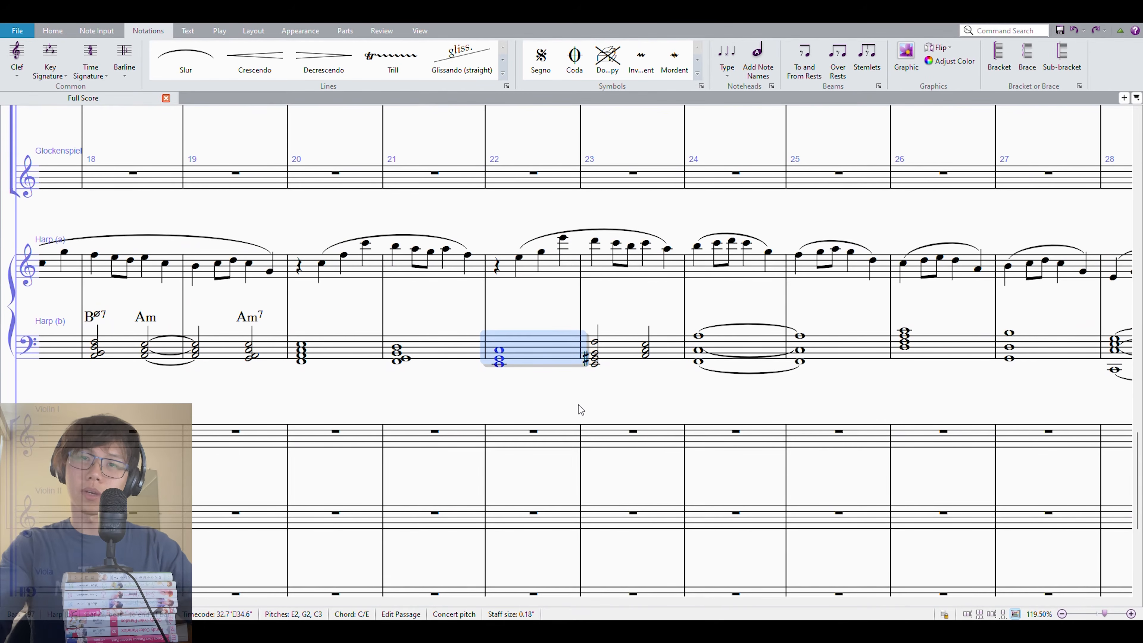
{"action": "left_click", "coordinate": [485, 403]}
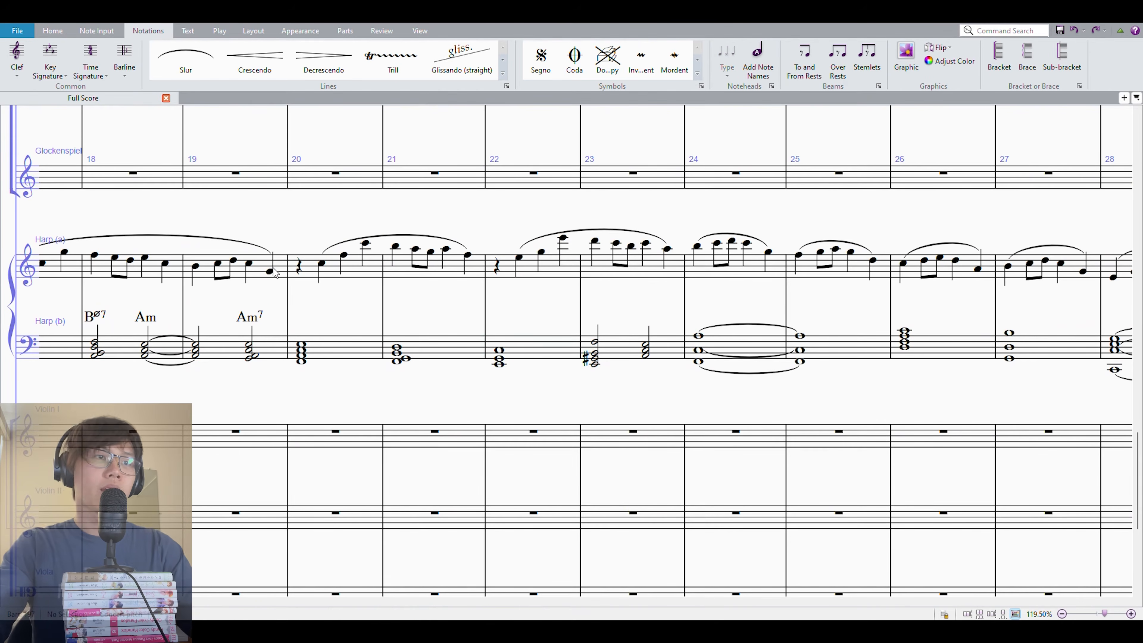
{"action": "left_click", "coordinate": [308, 271]}
{"action": "left_click", "coordinate": [484, 249], "text": "shift"}
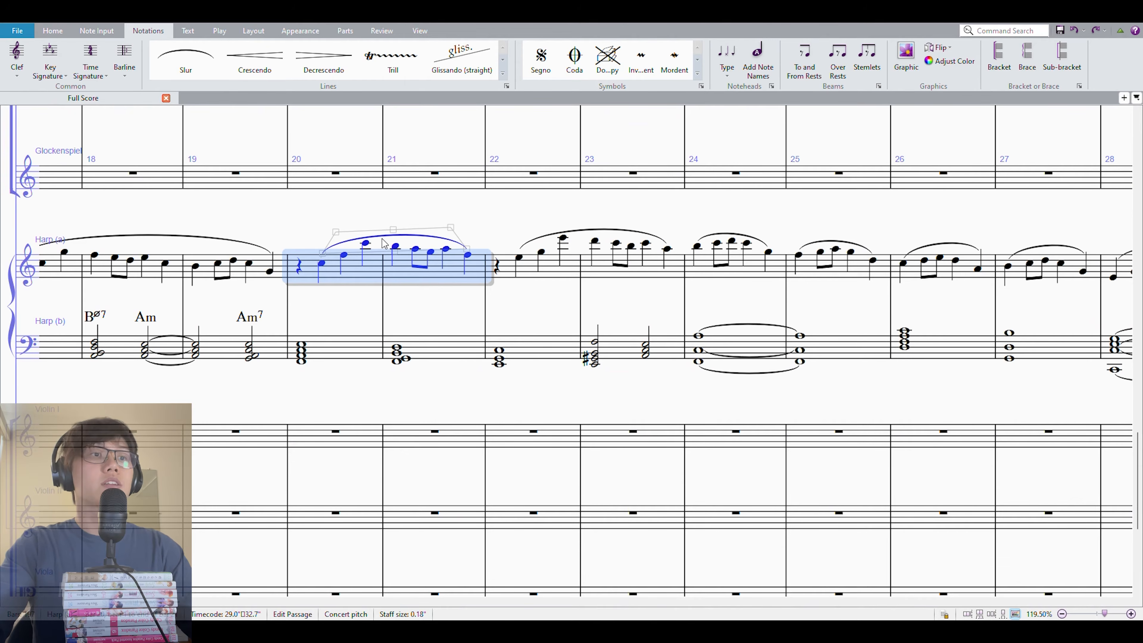
Examine the harp phrase in bars 22 and 23, highlighting the melody first and including the bass-staff chords as well
{"action": "left_click", "coordinate": [527, 266]}
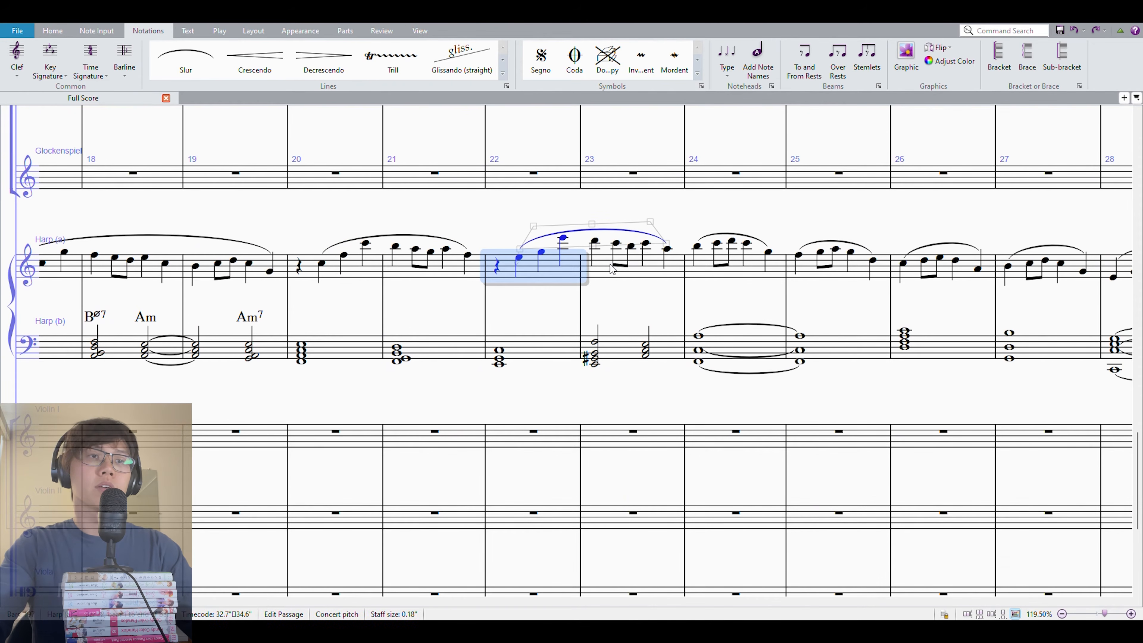
{"action": "left_click", "coordinate": [600, 271], "text": "shift"}
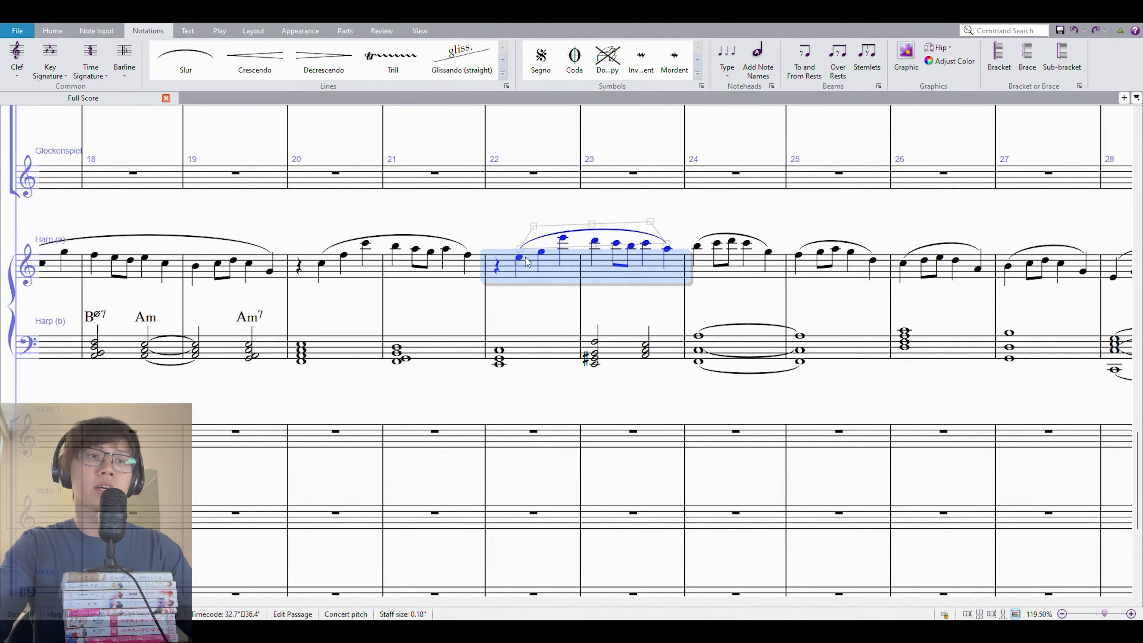
{"action": "left_click", "coordinate": [585, 358], "text": "shift"}
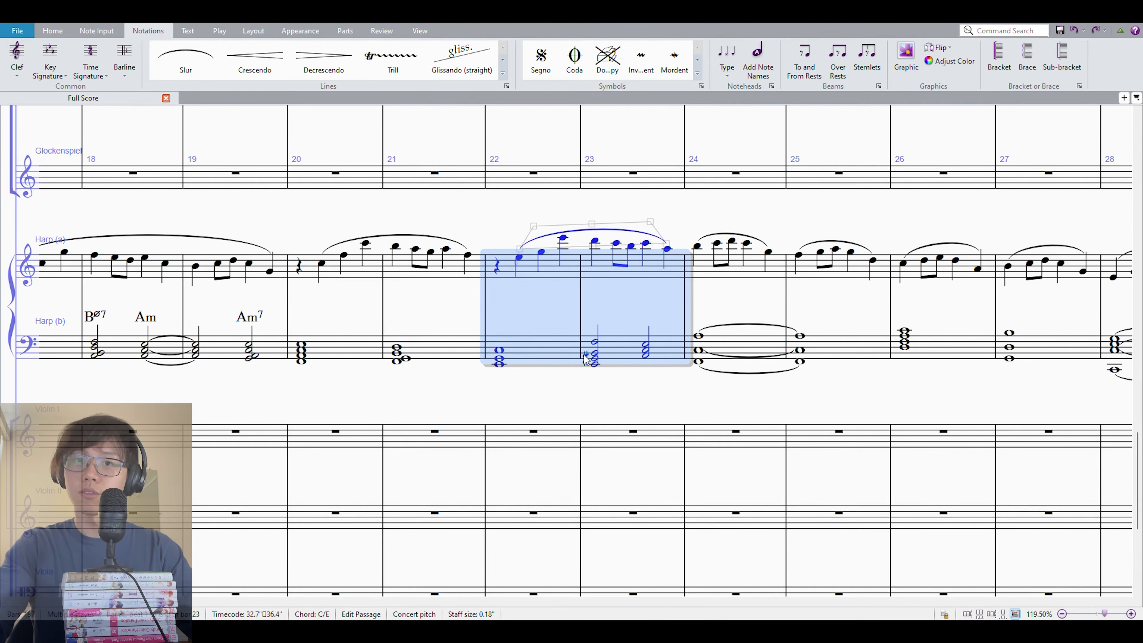
{"action": "key", "text": "Escape"}
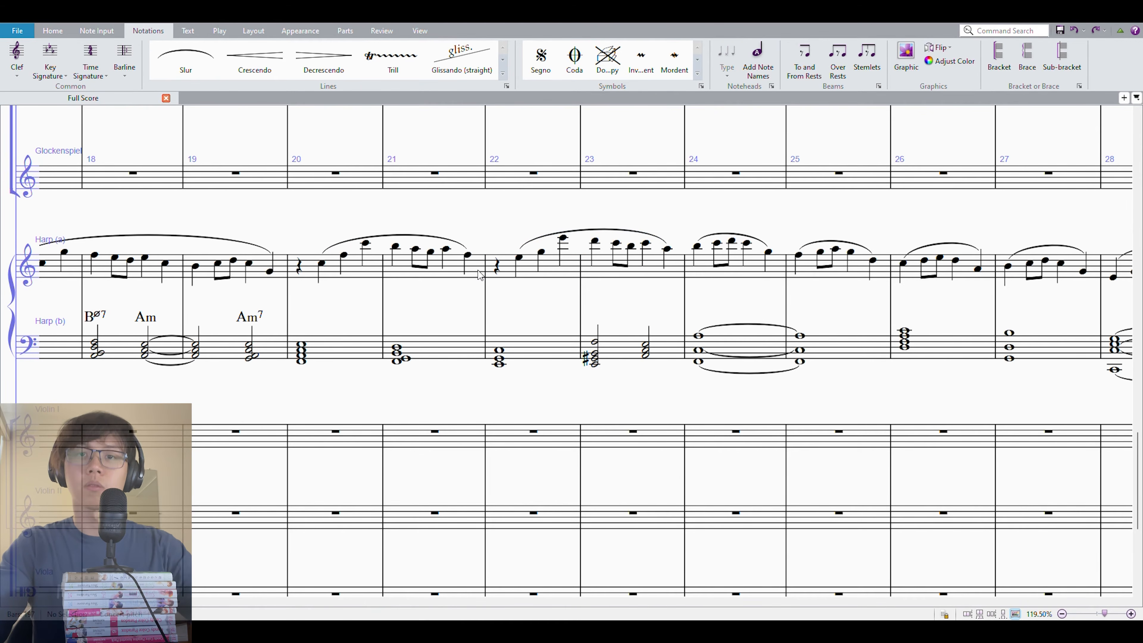
Examine the harp passage from bar 24 to bar 29 by highlighting it in both staves
{"action": "left_click_drag", "start_coordinate": [660, 364], "coordinate": [529, 390]}
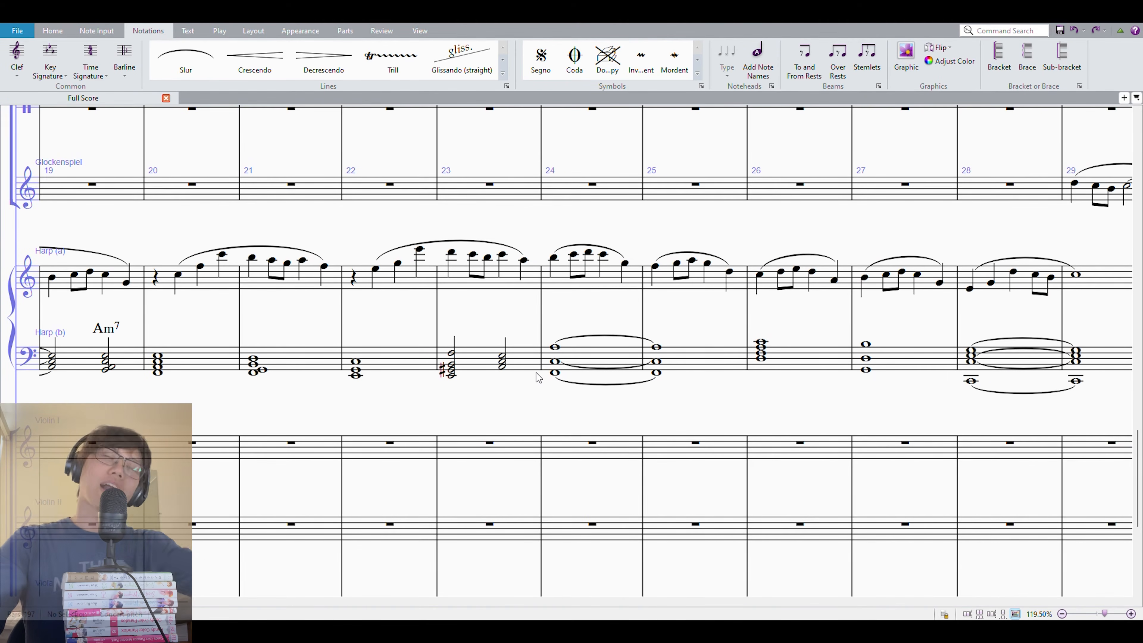
{"action": "left_click_drag", "start_coordinate": [606, 416], "coordinate": [547, 438]}
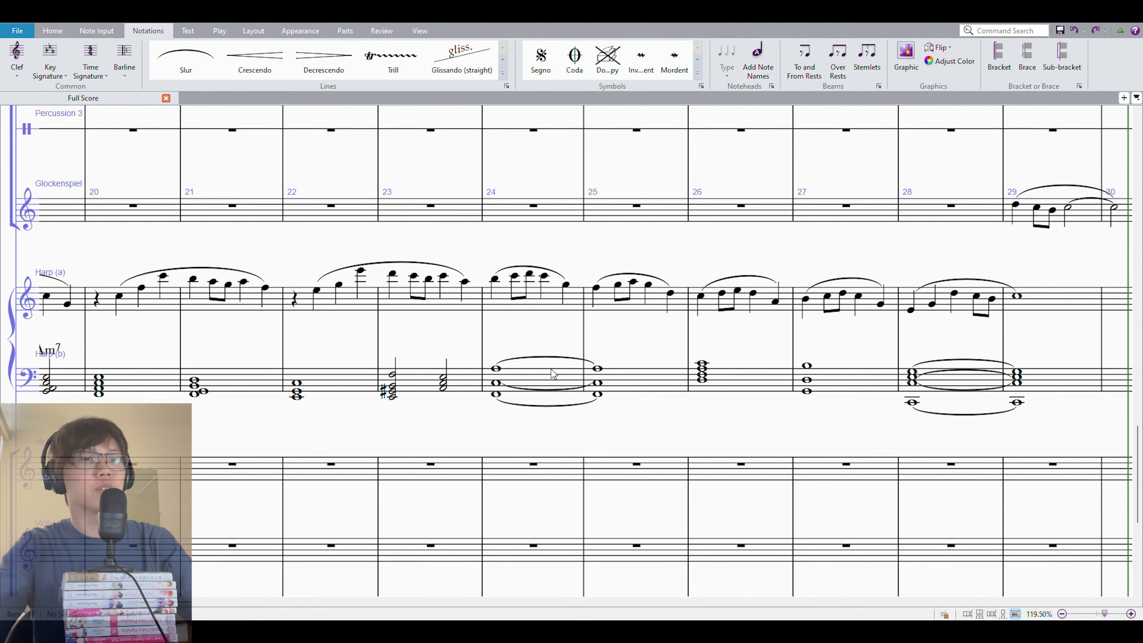
{"action": "left_click", "coordinate": [555, 376]}
{"action": "left_click", "coordinate": [978, 255], "text": "shift"}
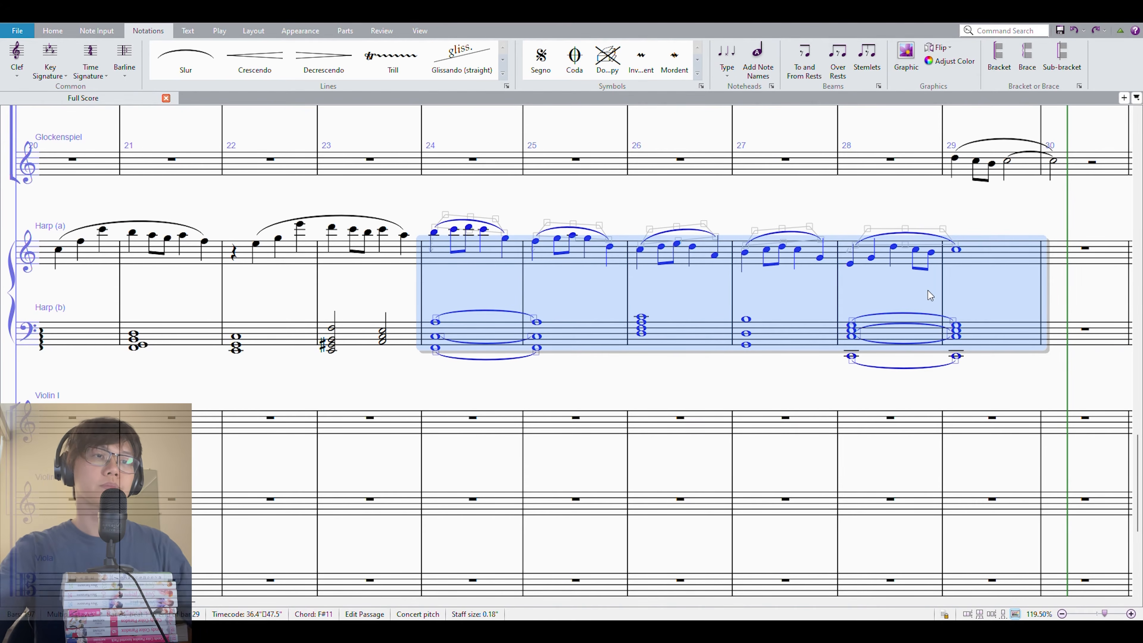
{"action": "key", "text": "Escape"}
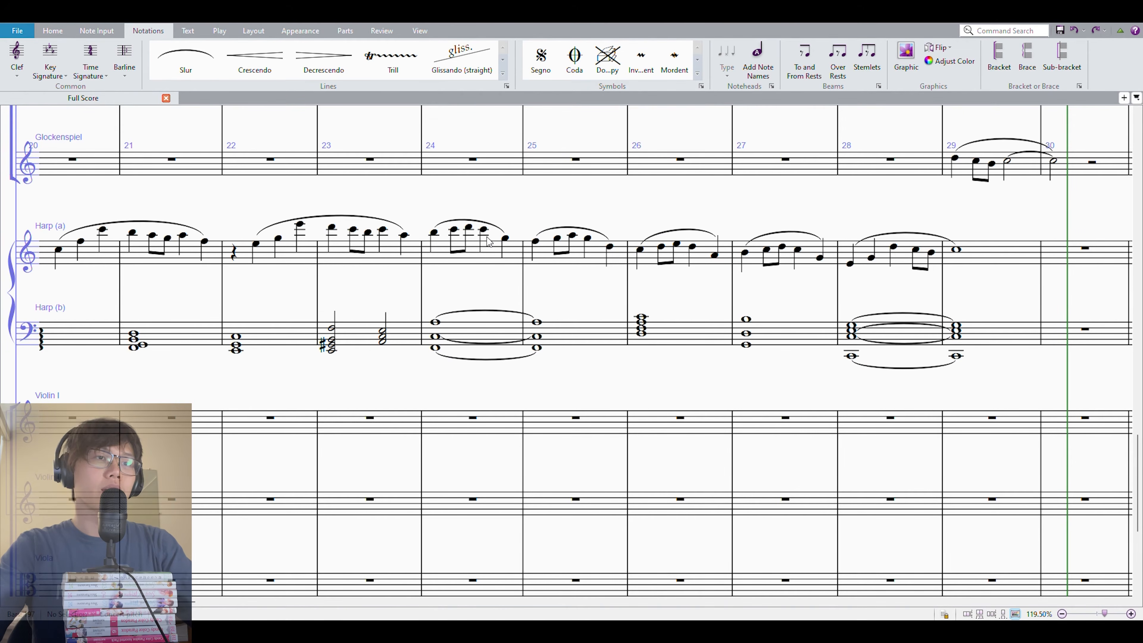
Examine the harp melody in bar 24 and the note connections from bar 24 into 25 and from bar 25 into 26
{"action": "left_click", "coordinate": [492, 259]}
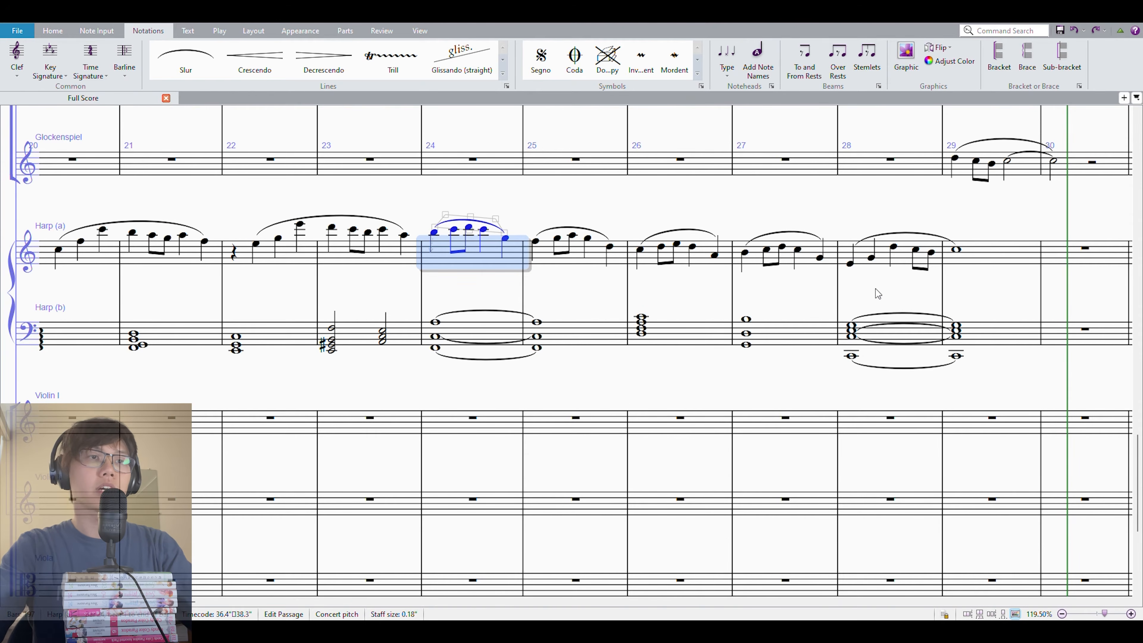
{"action": "left_click", "coordinate": [581, 202]}
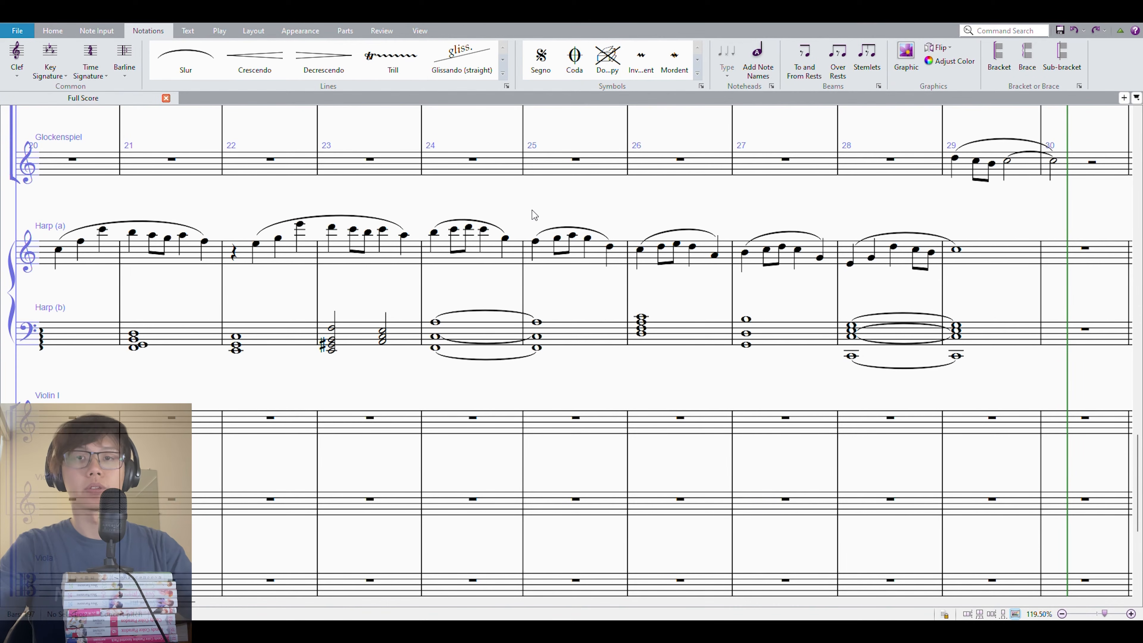
{"action": "left_click", "coordinate": [505, 240]}
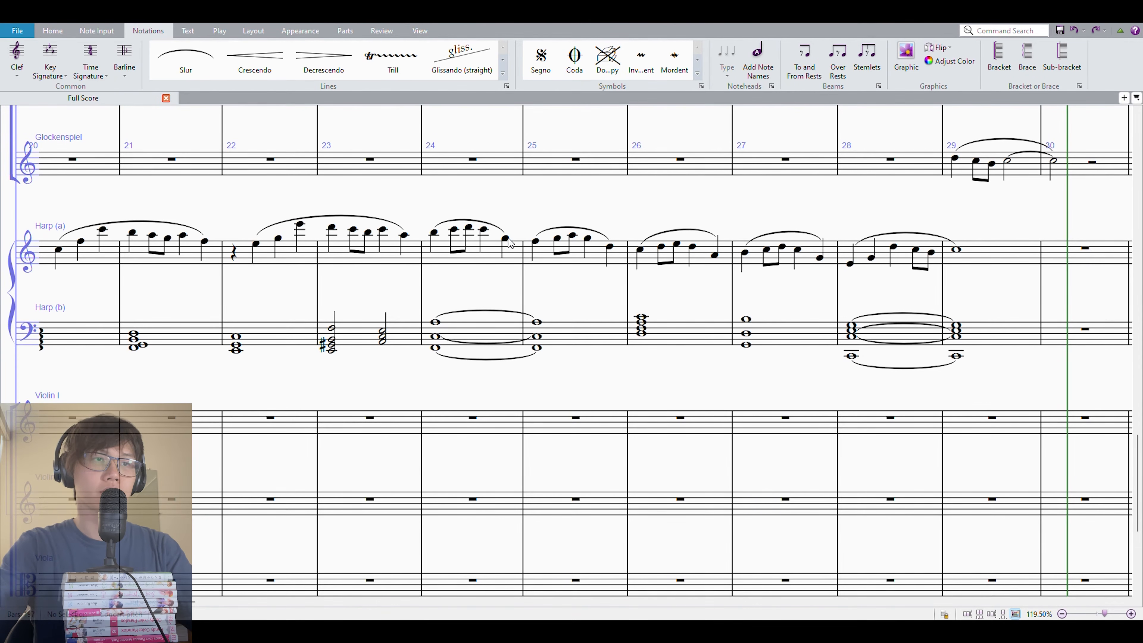
{"action": "left_click", "coordinate": [539, 245], "text": "shift"}
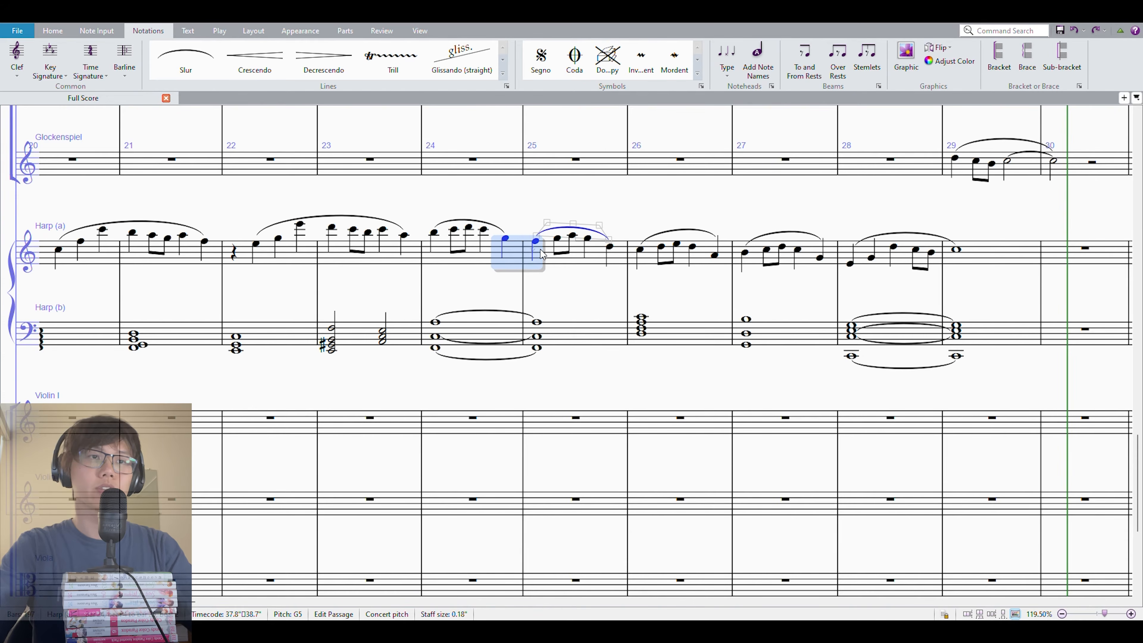
{"action": "left_click", "coordinate": [611, 248]}
{"action": "left_click", "coordinate": [642, 250], "text": "shift"}
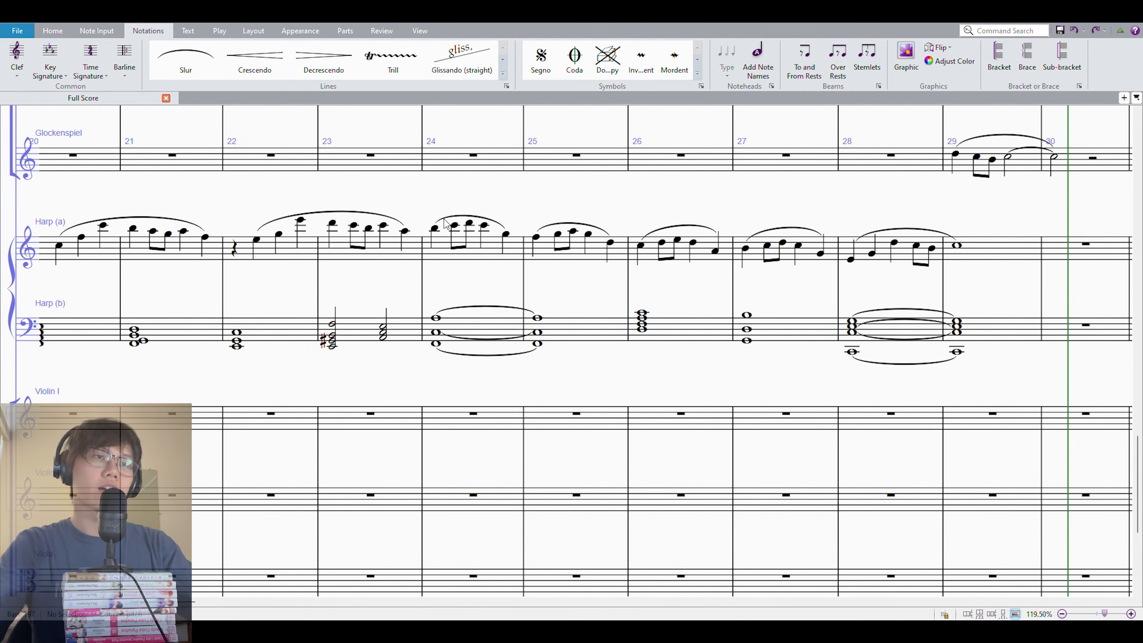
Try a simplified harp melody by changing the first note of each of bars 24 to 27 to a dotted half note
{"action": "left_click", "coordinate": [436, 230]}
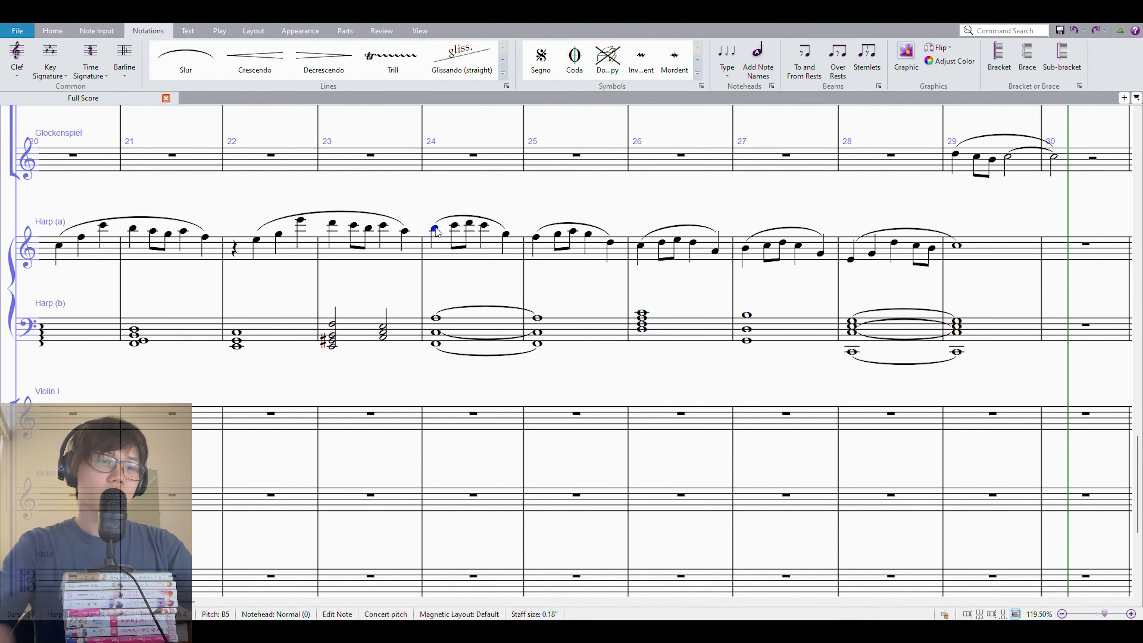
{"action": "key", "text": "6"}
{"action": "key", "text": "period"}
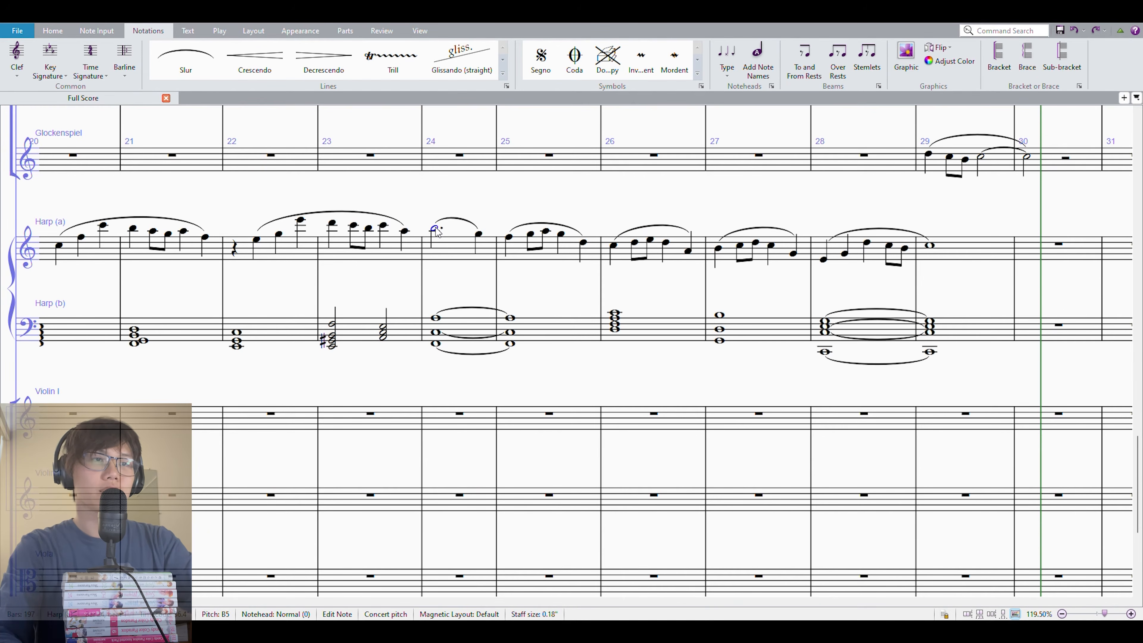
{"action": "key", "text": "Right"}
{"action": "key", "text": "Right"}
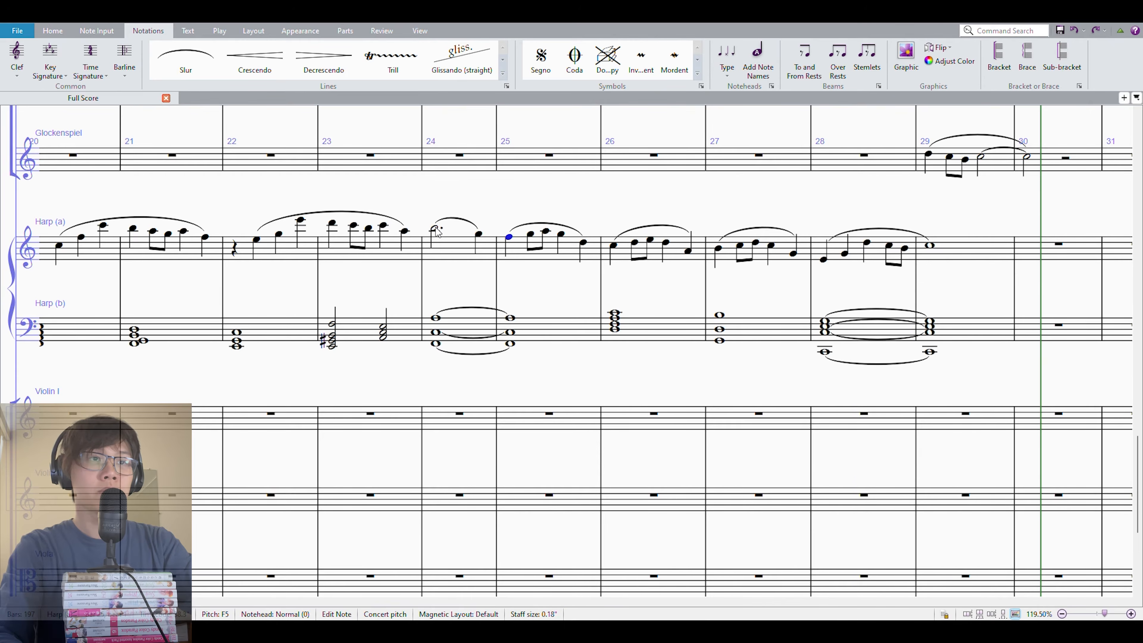
{"action": "key", "text": "6"}
{"action": "key", "text": "period"}
{"action": "key", "text": "Right"}
{"action": "key", "text": "Right"}
{"action": "key", "text": "6"}
{"action": "key", "text": "period"}
{"action": "key", "text": "Right"}
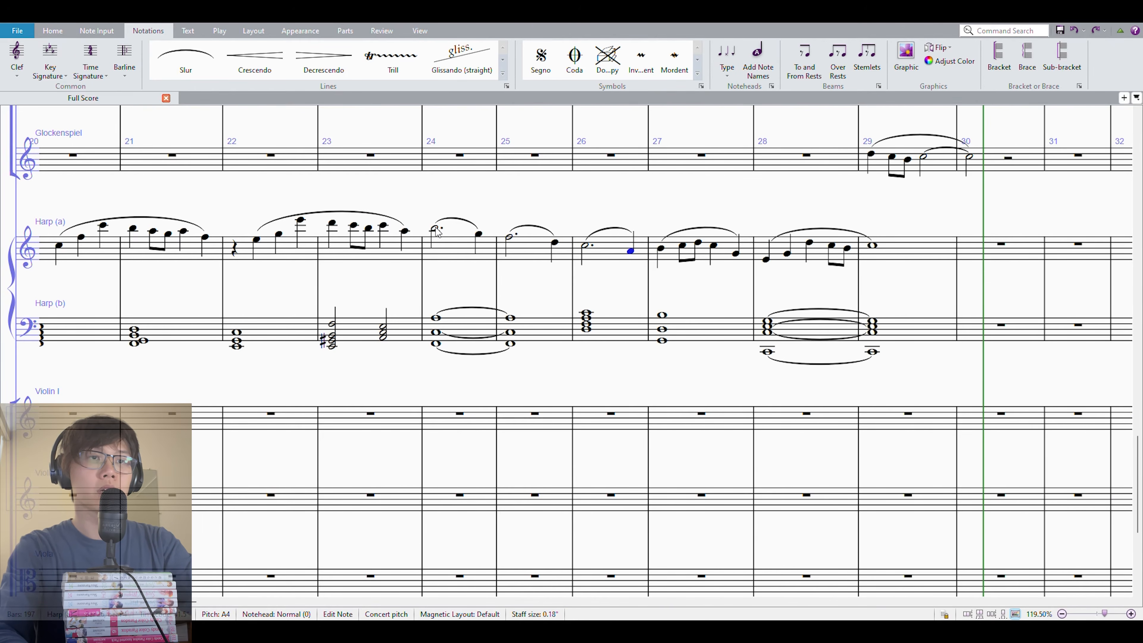
{"action": "key", "text": "Right"}
{"action": "key", "text": "6"}
{"action": "key", "text": "period"}
{"action": "key", "text": "Right"}
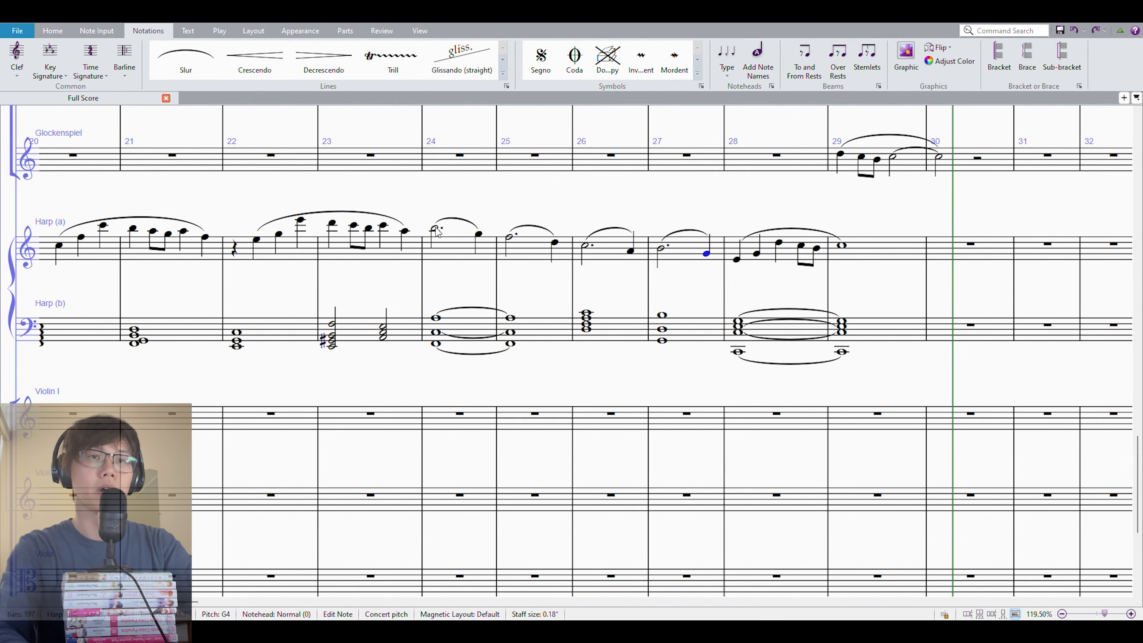
{"action": "key", "text": "Right"}
{"action": "key", "text": "Right"}
{"action": "key", "text": "Right"}
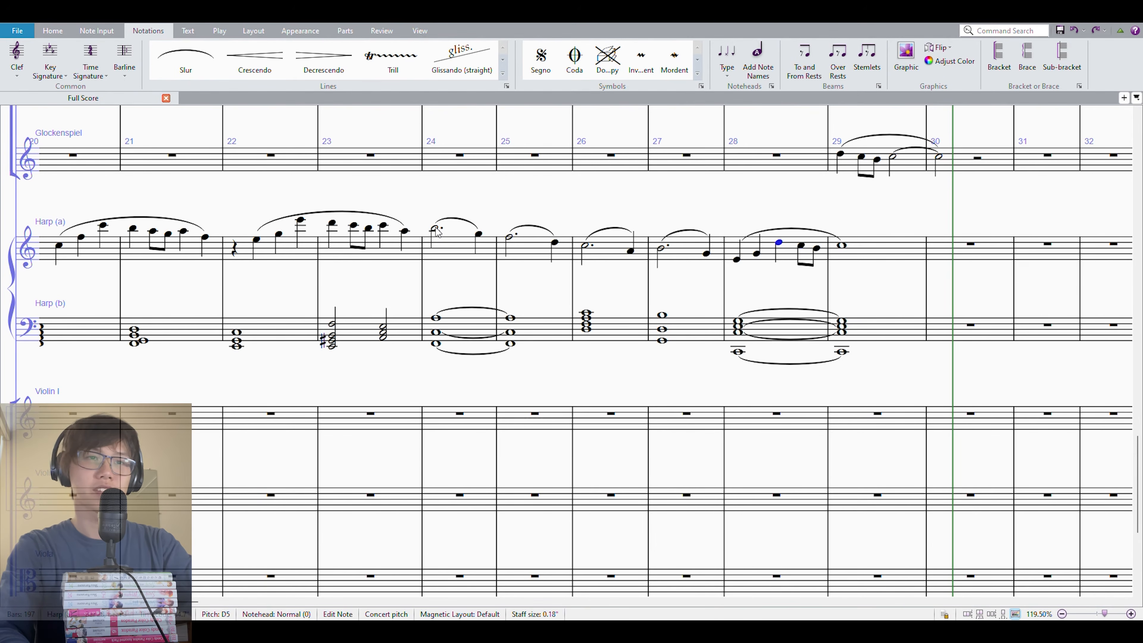
{"action": "key", "text": "Right"}
{"action": "key", "text": "Right"}
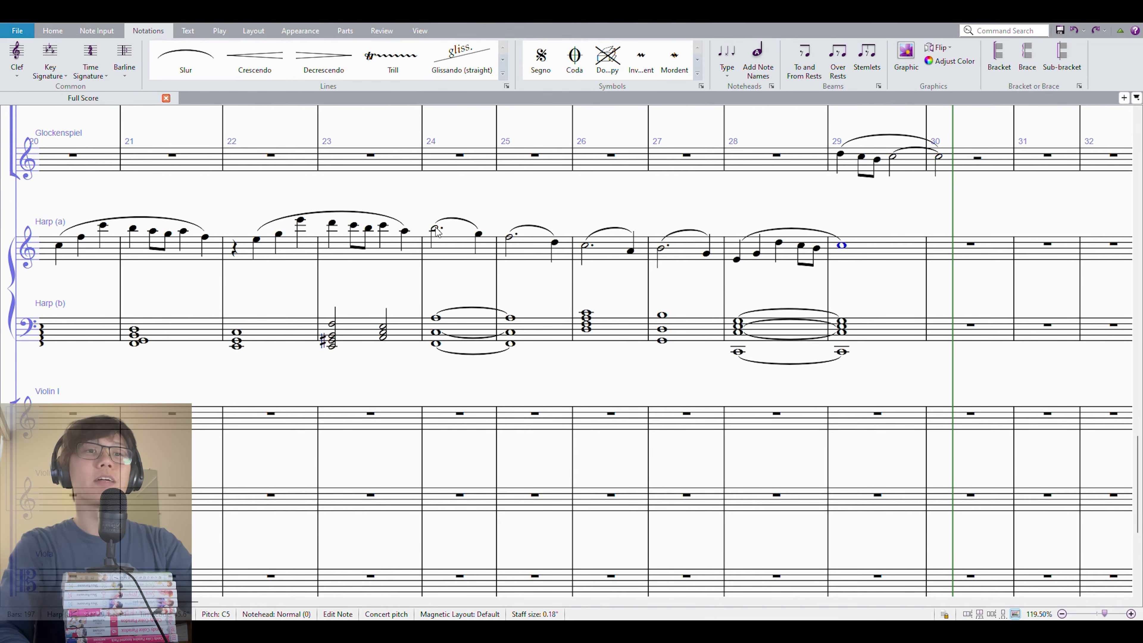
Undo the dotted half note changes in bars 24 to 27 of the harp melody
{"action": "key", "text": "ctrl+z"}
{"action": "key", "text": "ctrl+z"}
{"action": "key", "text": "ctrl+z"}
{"action": "key", "text": "ctrl+z"}
{"action": "key", "text": "ctrl+z"}
{"action": "key", "text": "ctrl+z"}
{"action": "key", "text": "ctrl+z"}
{"action": "key", "text": "ctrl+z"}
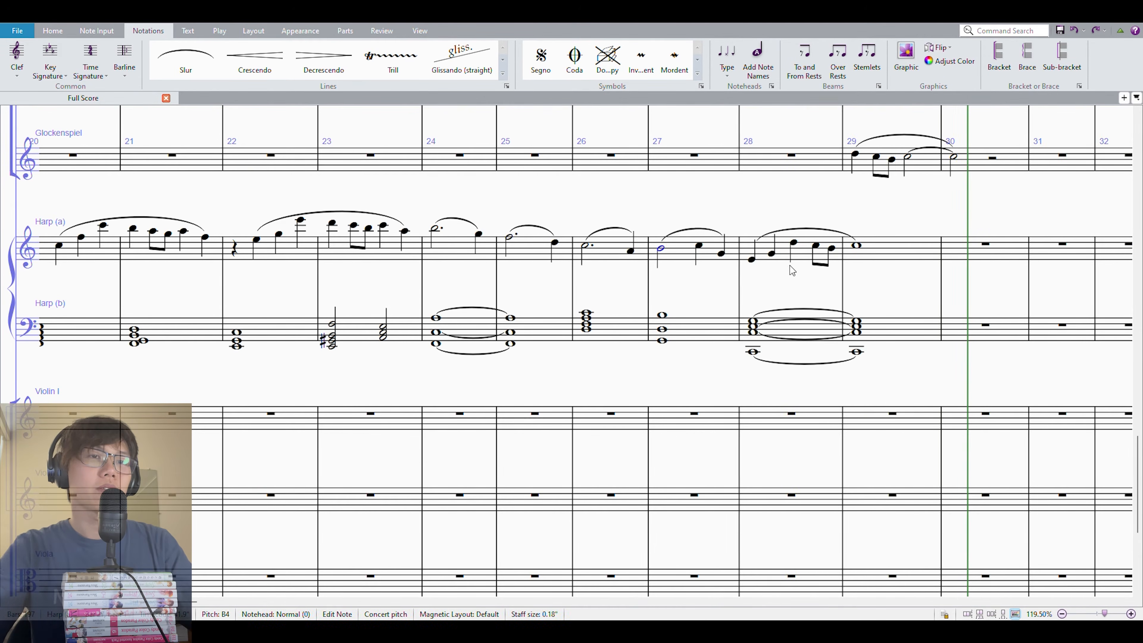
{"action": "key", "text": "ctrl+z"}
{"action": "key", "text": "ctrl+z"}
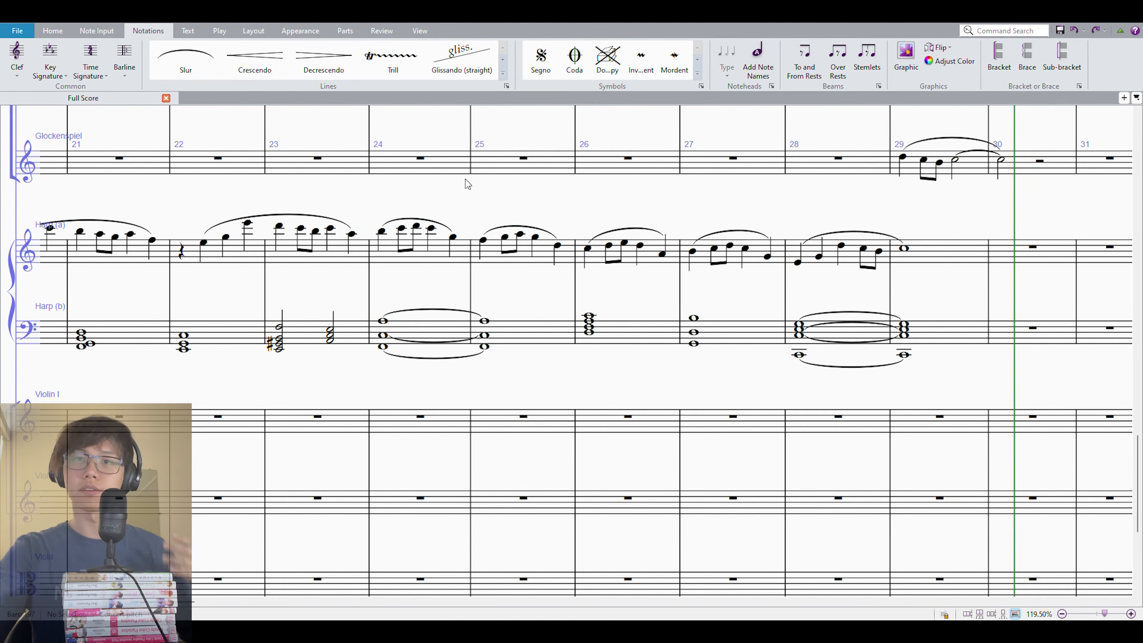
Highlight the sustained harp chord tied across bars 24 and 25 in the bass staff
{"action": "left_click", "coordinate": [429, 340]}
{"action": "left_click_drag", "start_coordinate": [520, 398], "coordinate": [666, 367]}
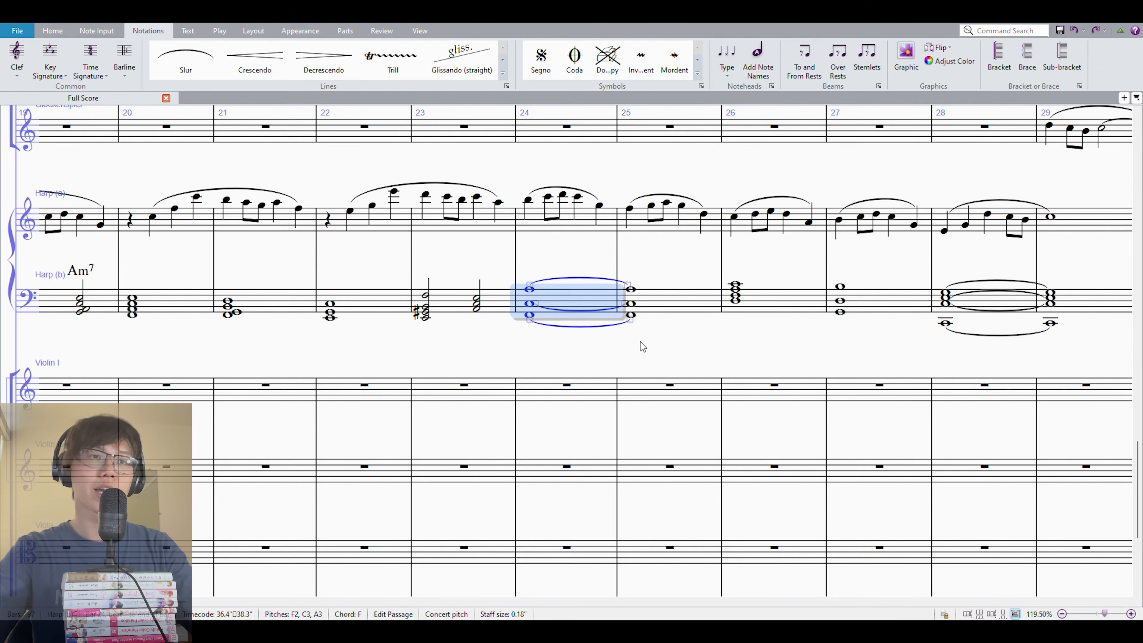
{"action": "left_click", "coordinate": [699, 329], "text": "shift"}
{"action": "left_click", "coordinate": [666, 387]}
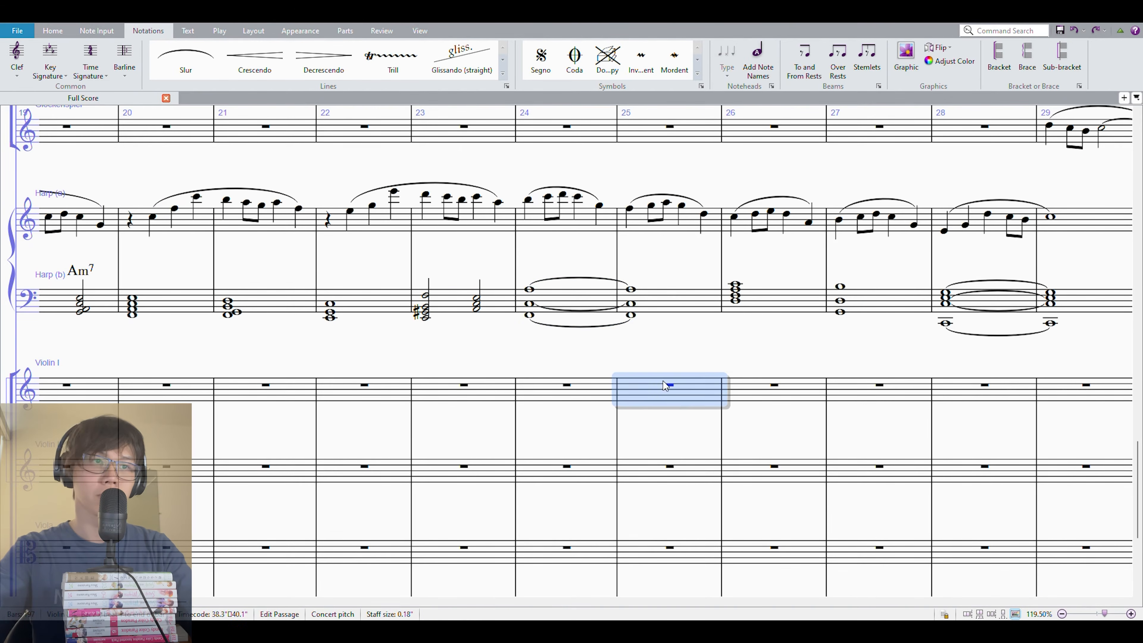
Review the harp's bass-staff chords bar by bar, then highlight the chords of bars 26 and 27 together
{"action": "left_click", "coordinate": [670, 311]}
{"action": "left_click", "coordinate": [767, 308]}
{"action": "left_click", "coordinate": [891, 308]}
{"action": "left_click", "coordinate": [766, 308]}
{"action": "left_click", "coordinate": [842, 305]}
{"action": "left_click", "coordinate": [170, 313]}
{"action": "left_click", "coordinate": [270, 311]}
{"action": "left_click", "coordinate": [665, 341]}
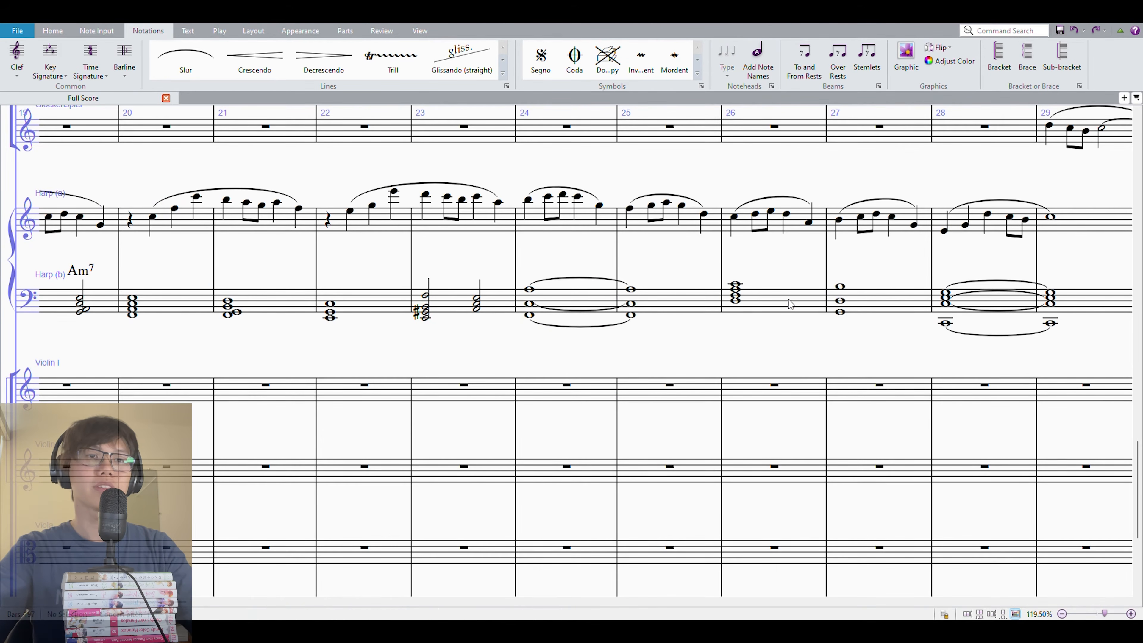
{"action": "left_click", "coordinate": [789, 303]}
{"action": "left_click", "coordinate": [889, 290], "text": "shift"}
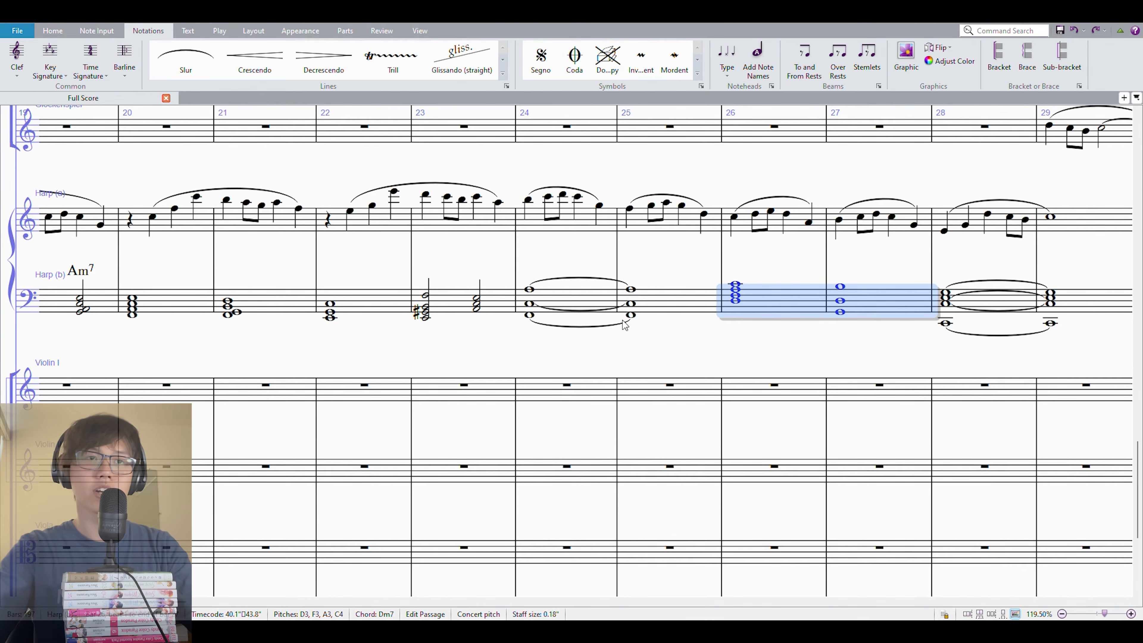
Highlight the harp's bass-staff chords in bars 20 to 23 together, then the two chords of bar 23 alone
{"action": "scroll", "coordinate": [765, 342], "scroll_direction": "left", "scroll_amount": 5}
{"action": "left_click", "coordinate": [480, 306]}
{"action": "left_click", "coordinate": [785, 306], "text": "shift"}
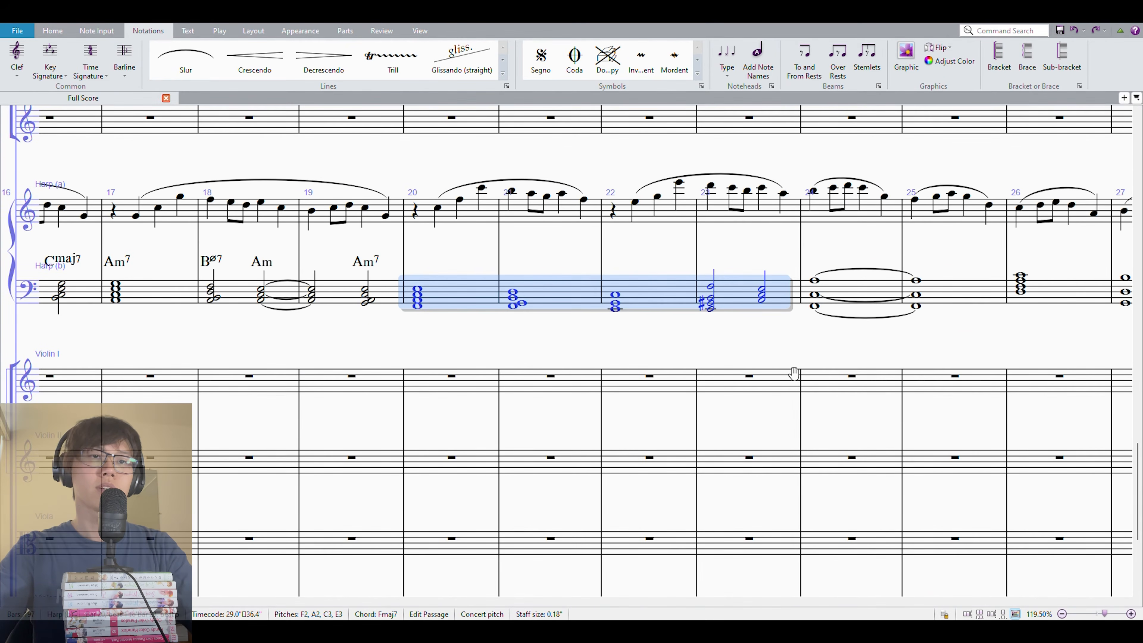
{"action": "scroll", "coordinate": [765, 364], "scroll_direction": "right", "scroll_amount": 5}
{"action": "left_click", "coordinate": [664, 355]}
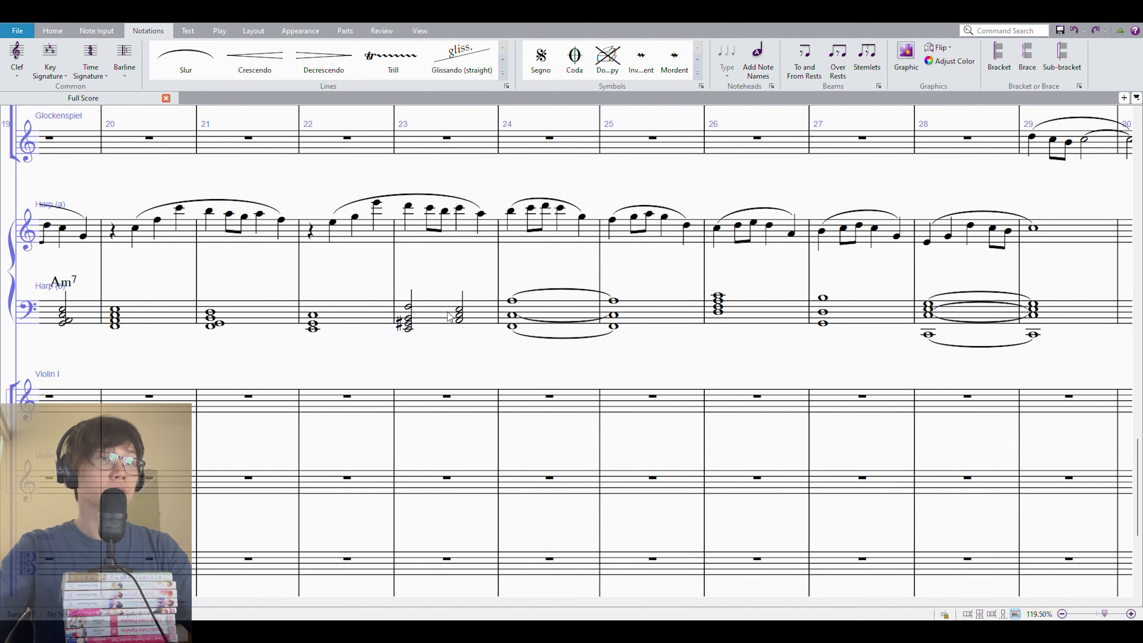
{"action": "left_click", "coordinate": [476, 325]}
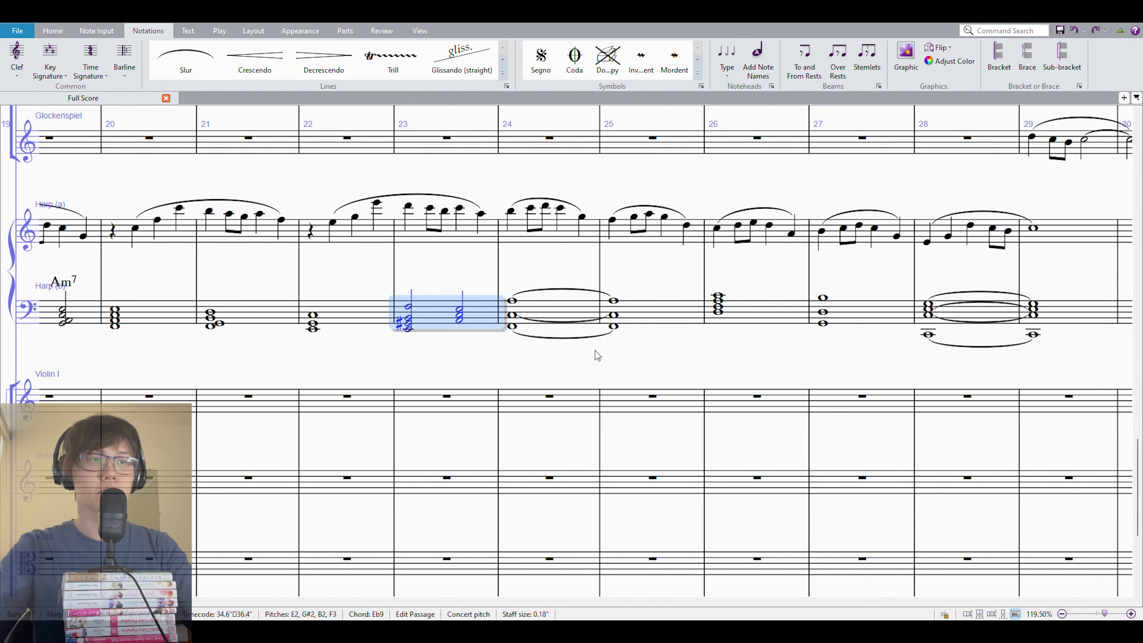
{"action": "left_click_drag", "start_coordinate": [655, 374], "coordinate": [503, 379]}
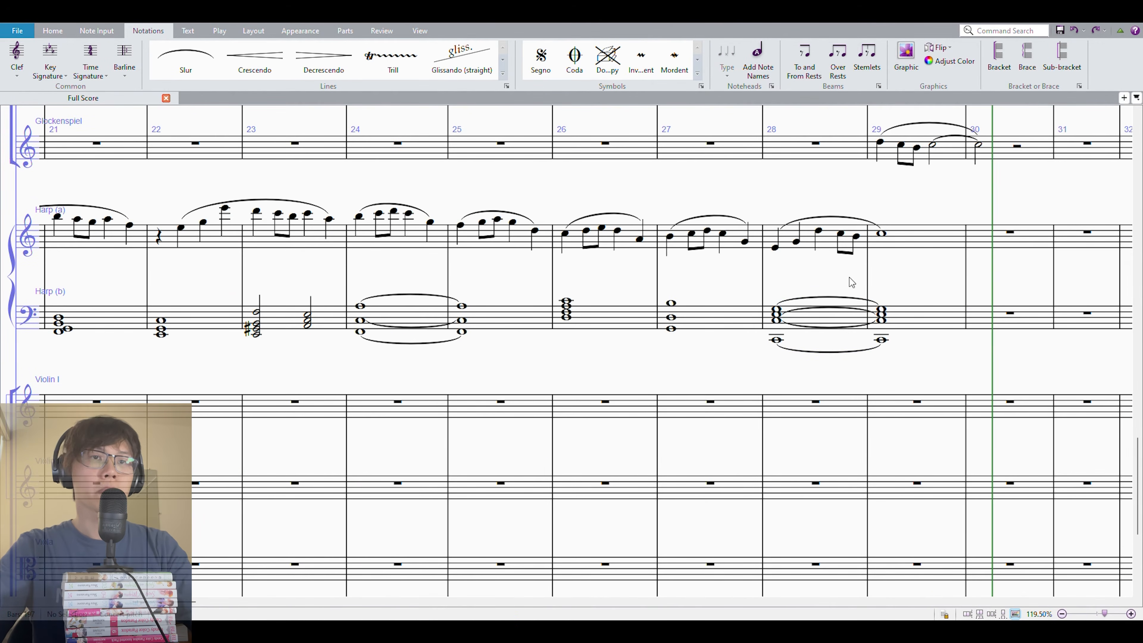
Highlight the harp's closing bars 28 and 29 in both staves, then only the sustained melody note in bar 29
{"action": "left_click", "coordinate": [829, 315]}
{"action": "left_click", "coordinate": [902, 234], "text": "shift"}
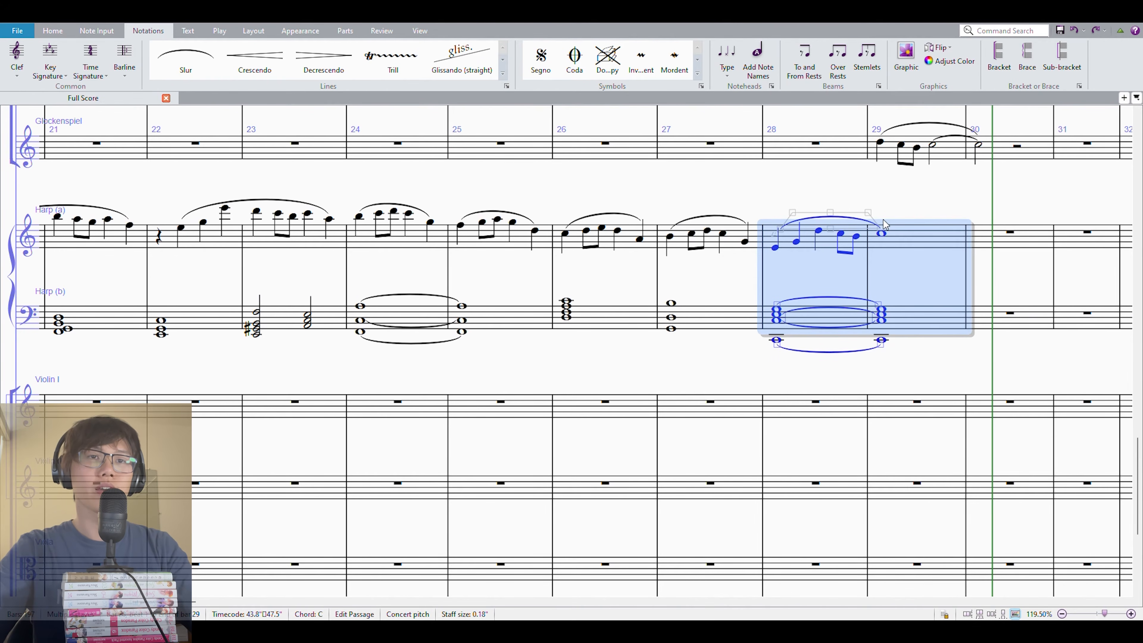
{"action": "key", "text": "Escape"}
{"action": "left_click", "coordinate": [906, 248]}
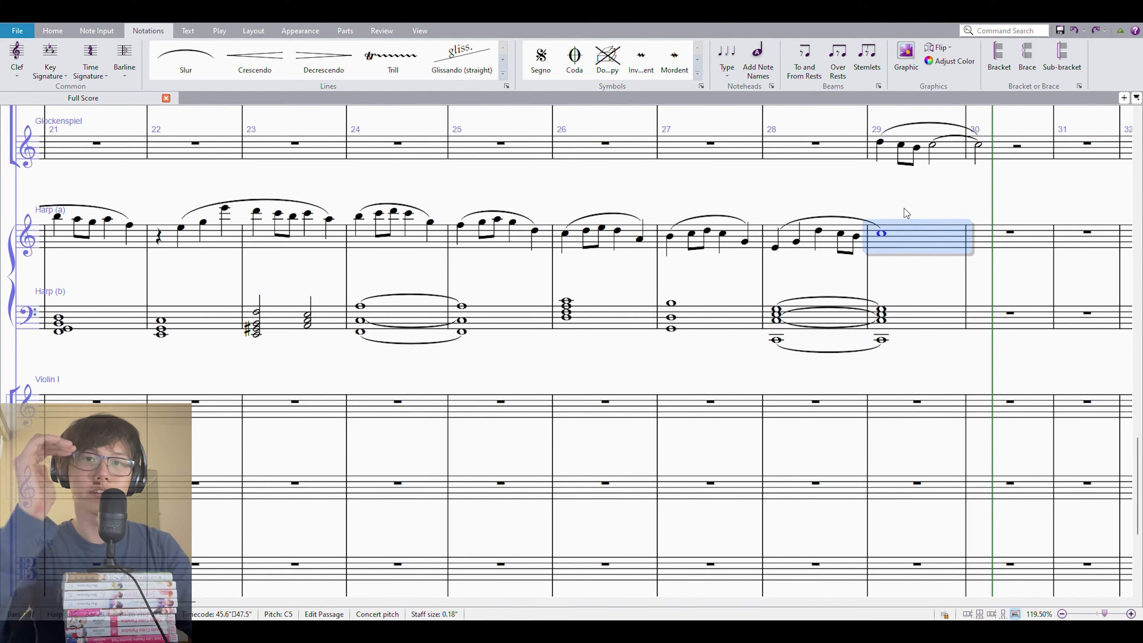
Compare the harp melody of bar 28 with that of bar 27, then select the first melody note of bar 28
{"action": "left_click", "coordinate": [831, 249]}
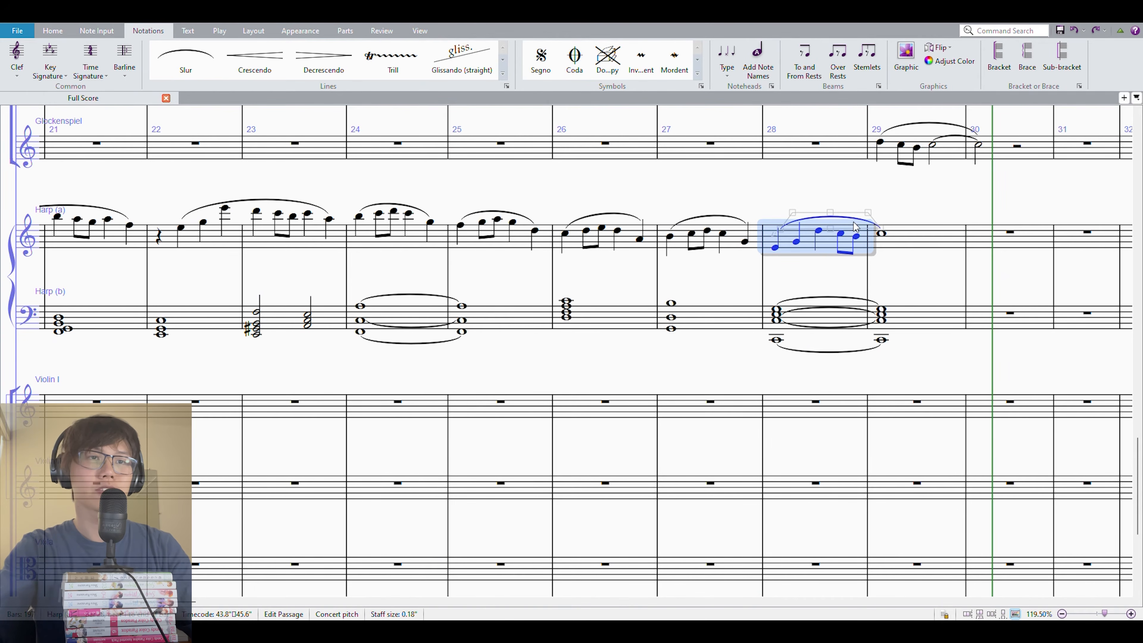
{"action": "left_click", "coordinate": [682, 253]}
{"action": "left_click", "coordinate": [831, 250]}
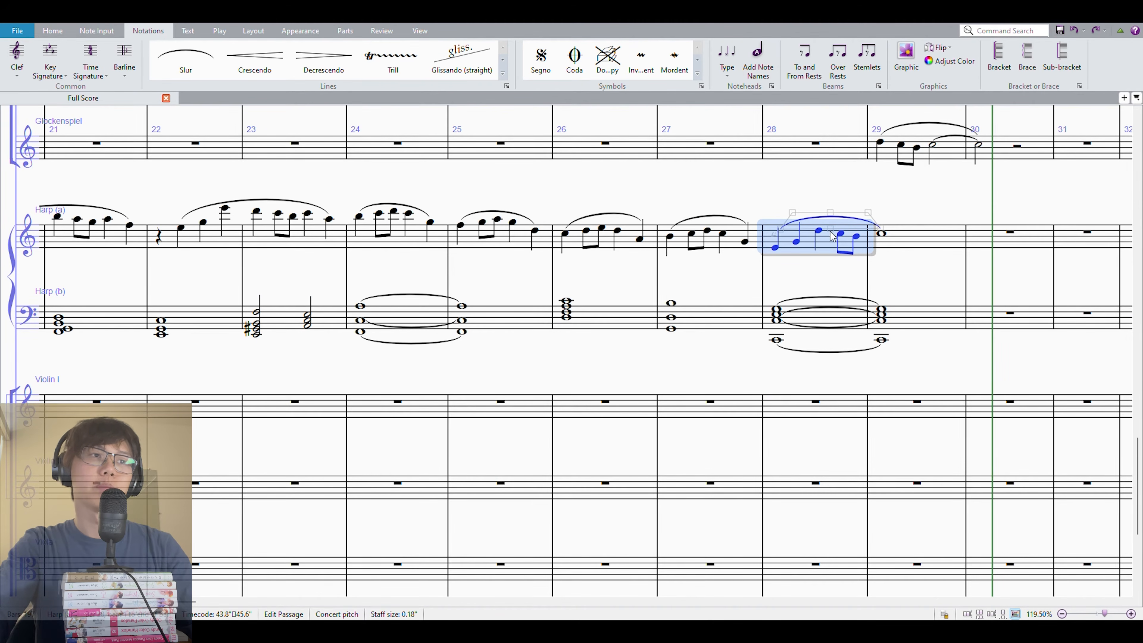
{"action": "left_click_drag", "start_coordinate": [814, 201], "coordinate": [853, 208]}
{"action": "key", "text": "Escape"}
{"action": "left_click", "coordinate": [821, 255]}
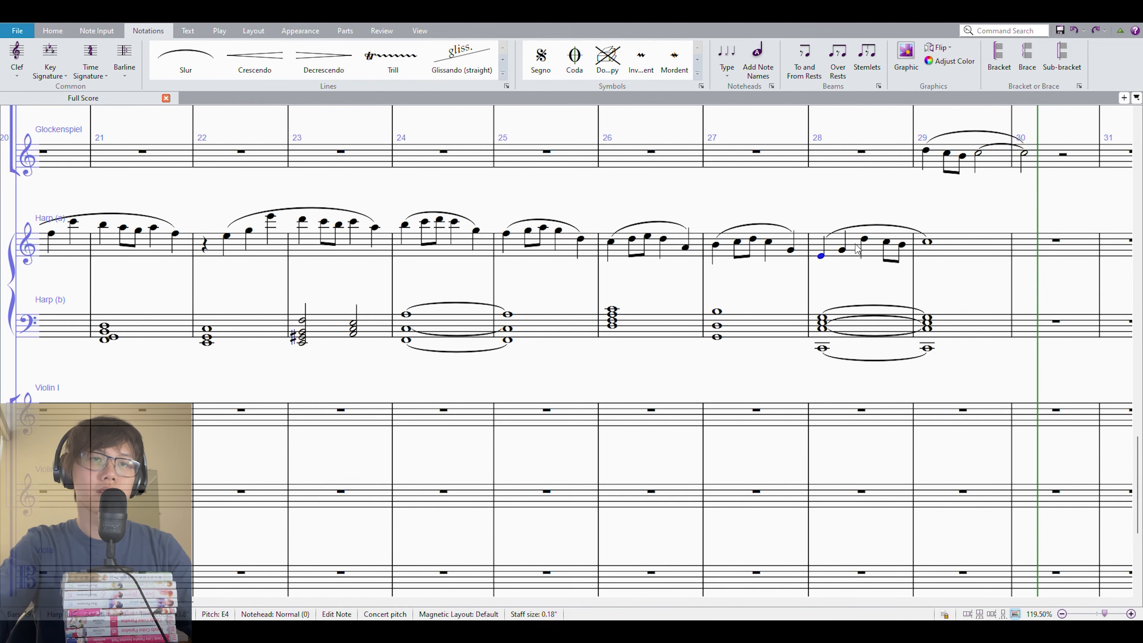
Compare the rising opening notes of the harp melody in bars 22 and 28, then highlight the remaining melody through bar 29
{"action": "left_click", "coordinate": [866, 243], "text": "shift"}
{"action": "left_click", "coordinate": [229, 245]}
{"action": "left_click", "coordinate": [273, 218], "text": "shift"}
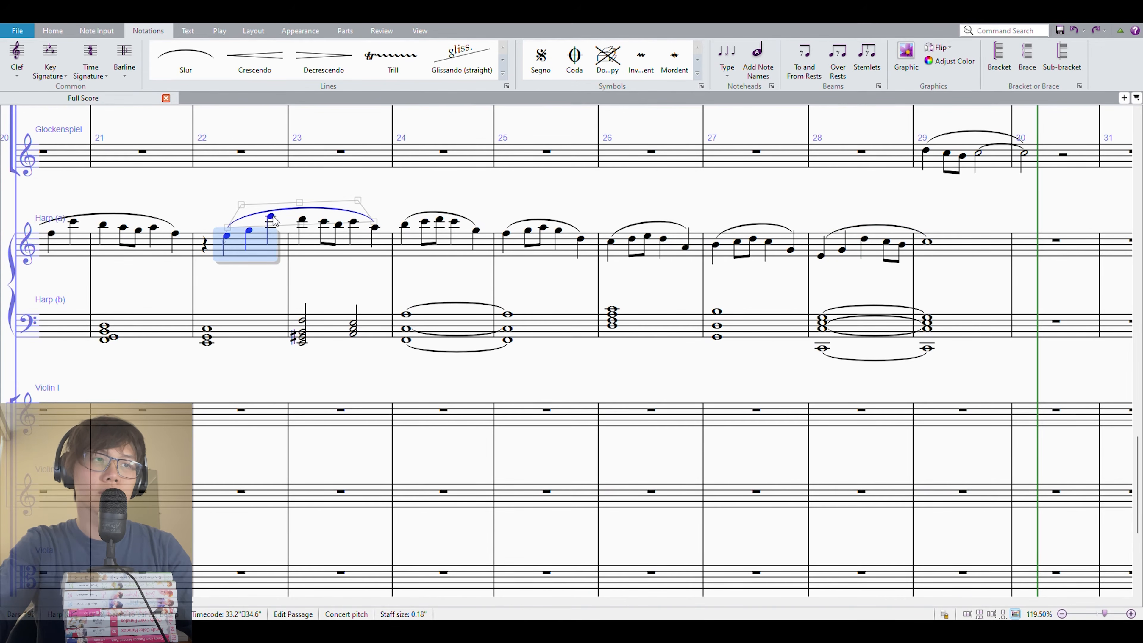
{"action": "left_click", "coordinate": [864, 240]}
{"action": "left_click", "coordinate": [928, 254], "text": "shift"}
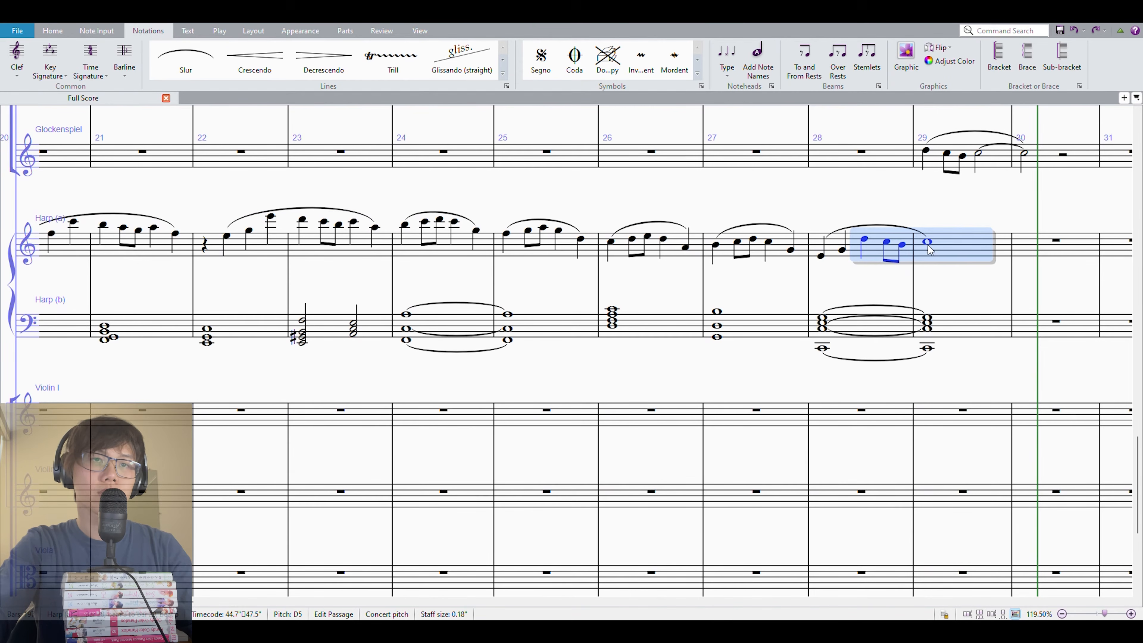
Highlight the harp melody of bars 26, 28 and 29 in turn, then bars 28 and 29 in both harp staves
{"action": "left_click", "coordinate": [612, 243]}
{"action": "left_click", "coordinate": [664, 240], "text": "shift"}
{"action": "left_click", "coordinate": [776, 214]}
{"action": "left_click_drag", "start_coordinate": [794, 213], "coordinate": [586, 189]}
{"action": "left_click", "coordinate": [660, 231]}
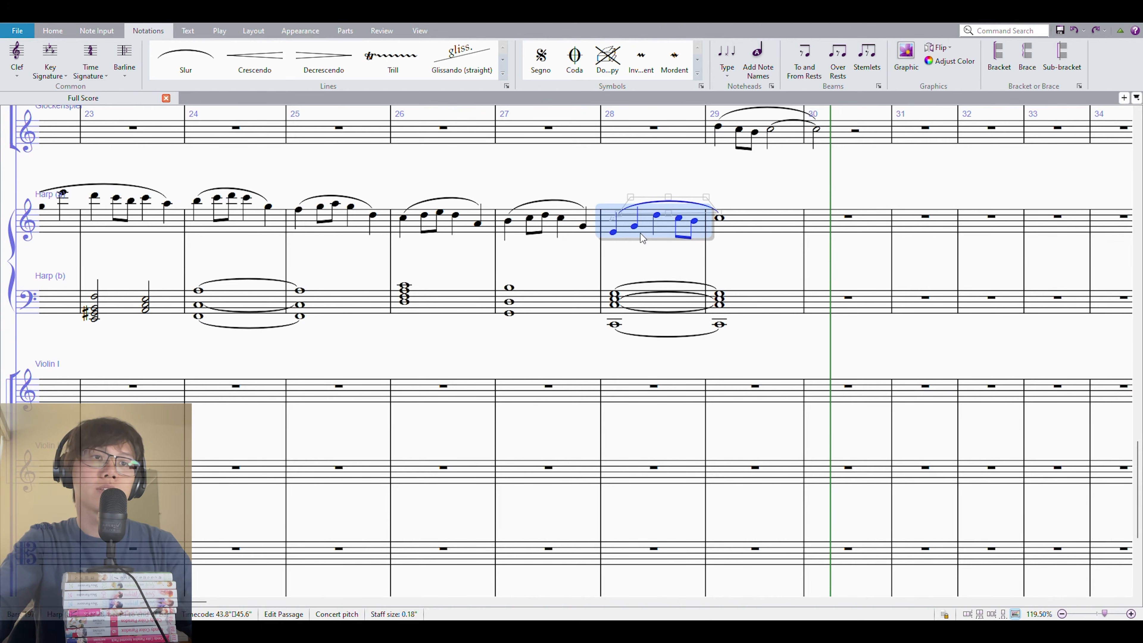
{"action": "left_click", "coordinate": [761, 241]}
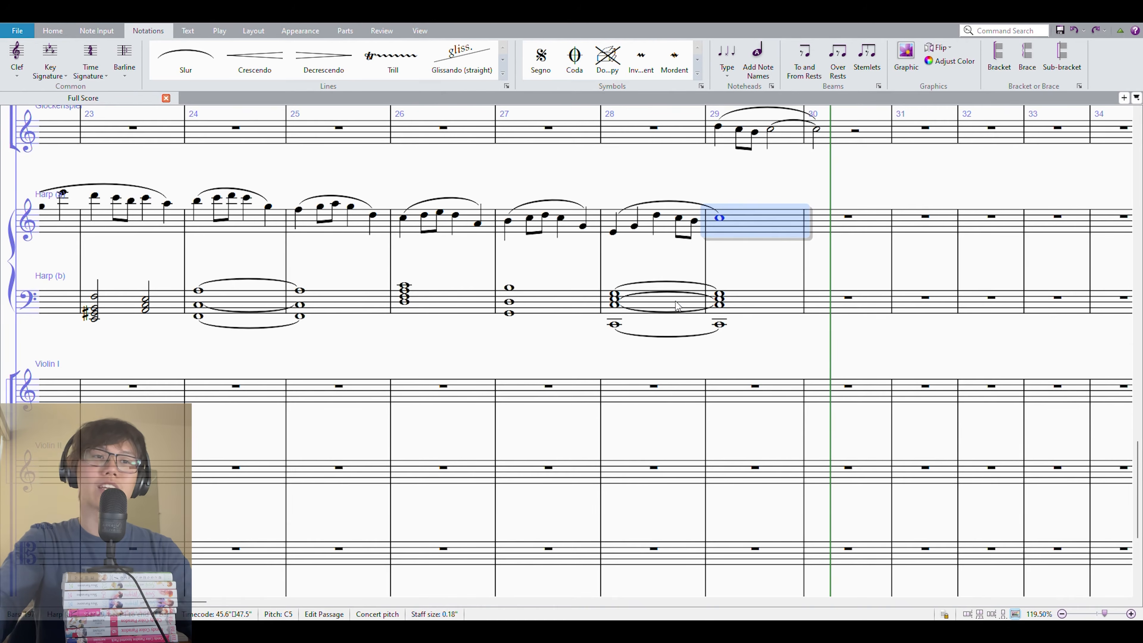
{"action": "left_click", "coordinate": [648, 306], "text": "shift"}
{"action": "key", "text": "Escape"}
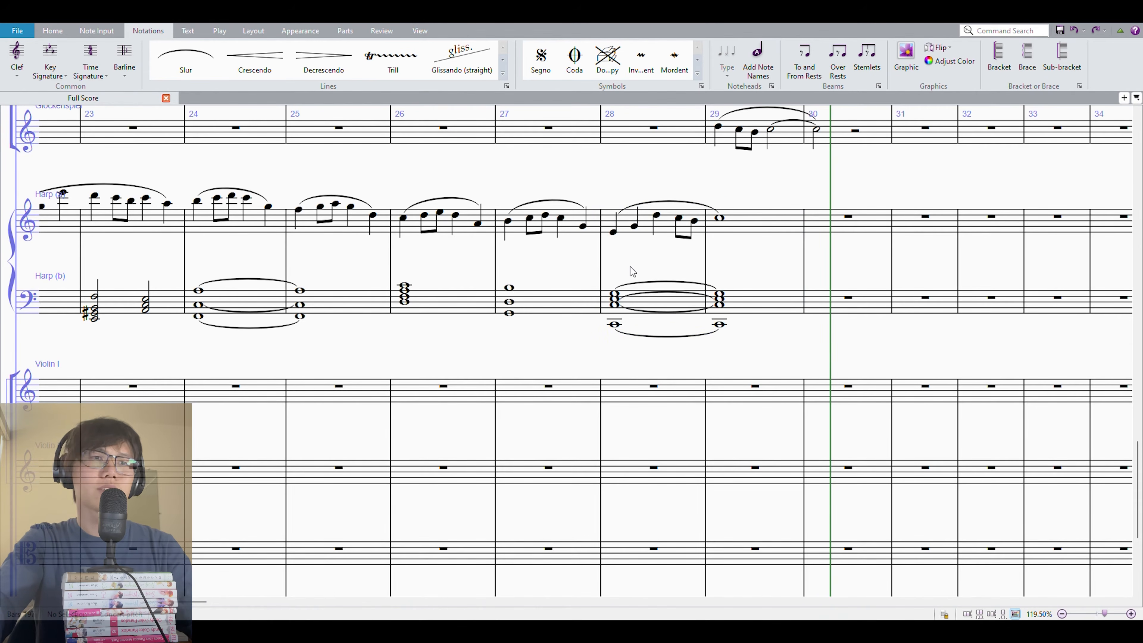
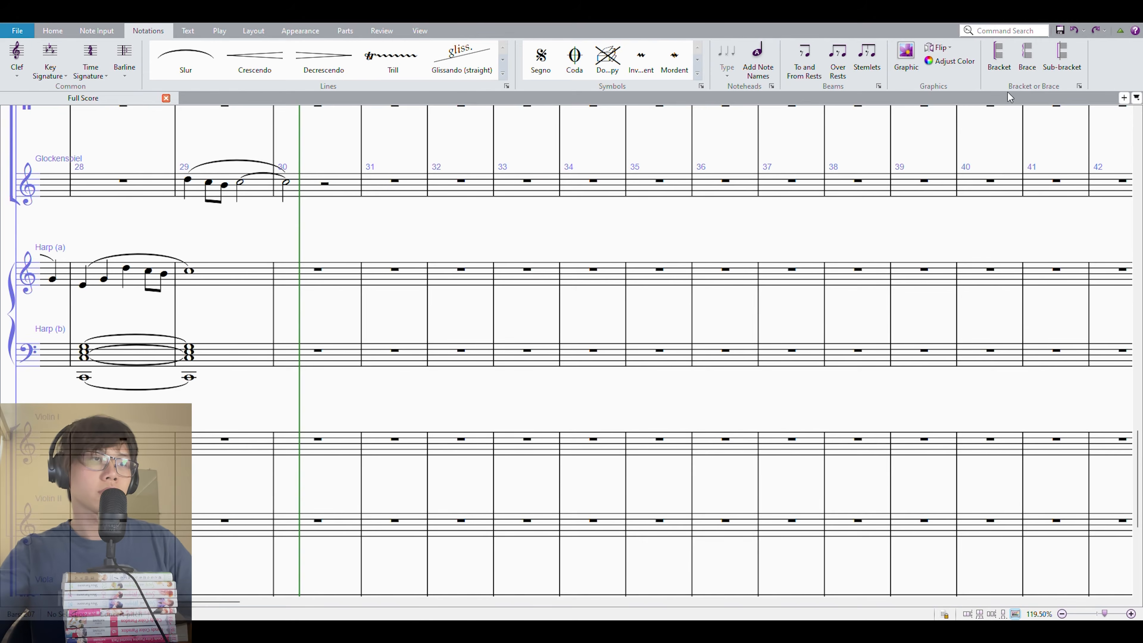
Copy the slurred harp melody of bars 14 to 16 to bars 32 to 34 and repeat it in bars 35 to 37
{"action": "left_click_drag", "start_coordinate": [338, 251], "coordinate": [978, 271]}
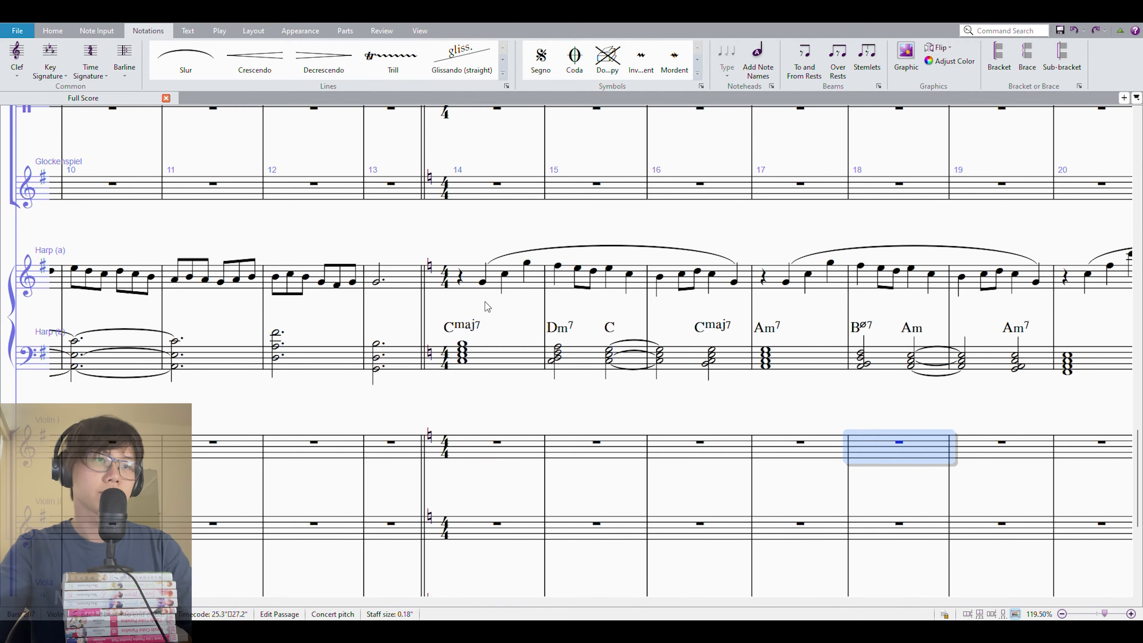
{"action": "left_click", "coordinate": [491, 284]}
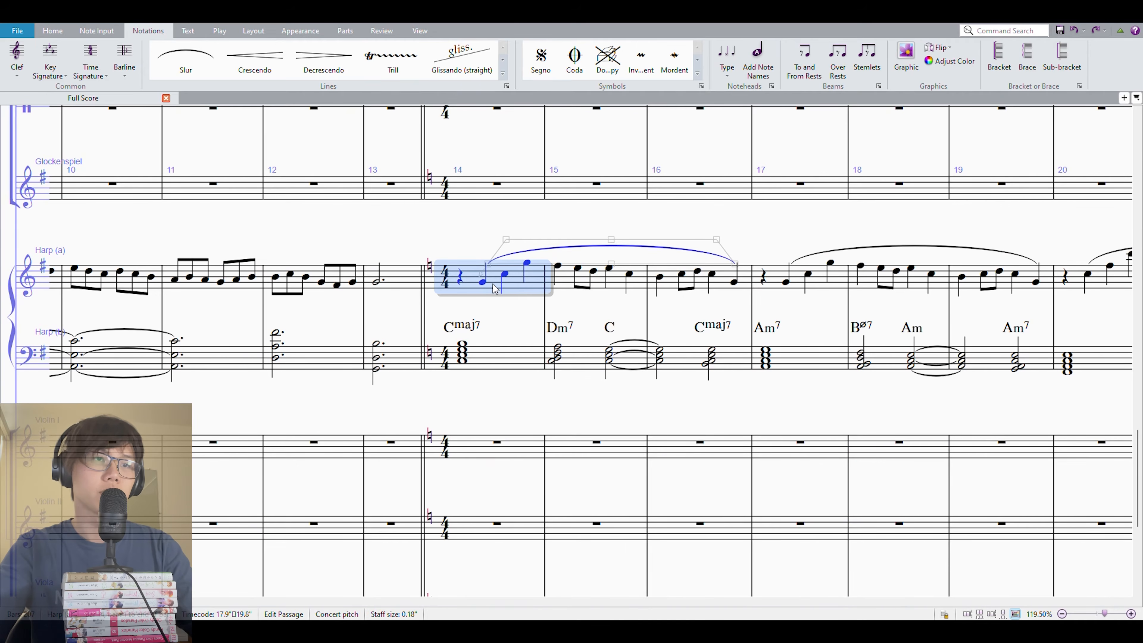
{"action": "left_click", "coordinate": [662, 277], "text": "shift"}
{"action": "key", "text": "ctrl+c"}
{"action": "left_click_drag", "start_coordinate": [1005, 237], "coordinate": [217, 194]}
{"action": "left_click_drag", "start_coordinate": [895, 201], "coordinate": [186, 225]}
{"action": "left_click", "coordinate": [640, 276]}
{"action": "key", "text": "ctrl+v"}
{"action": "left_click", "coordinate": [667, 304]}
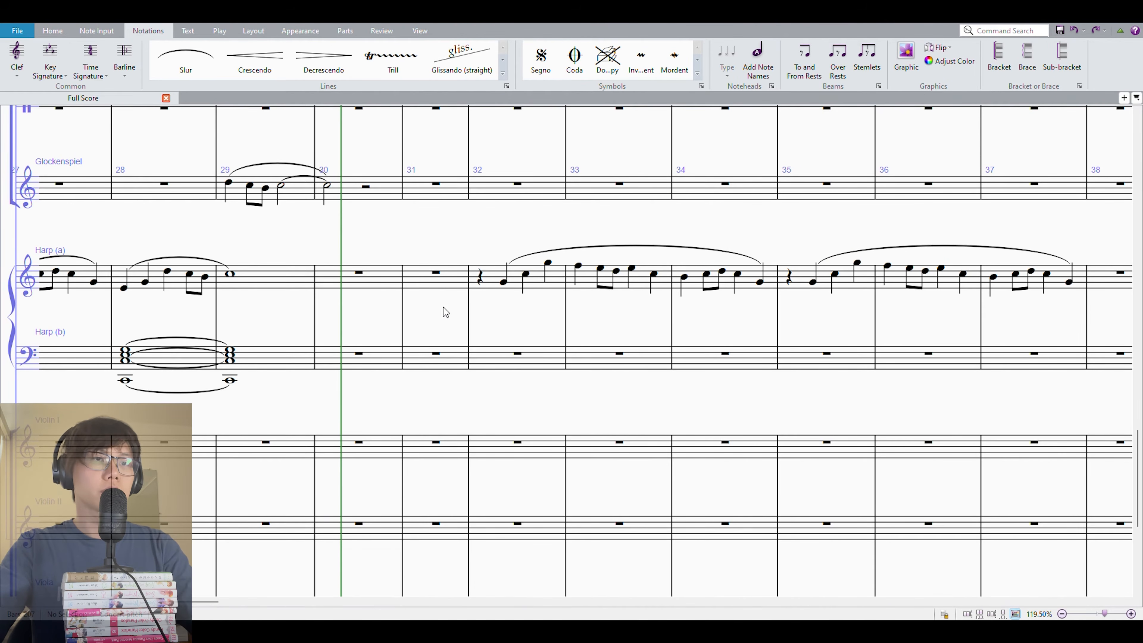
Enter a whole-note C major chord in bar 32 of the harp's bass staff
{"action": "left_click", "coordinate": [516, 360]}
{"action": "key", "text": "n"}
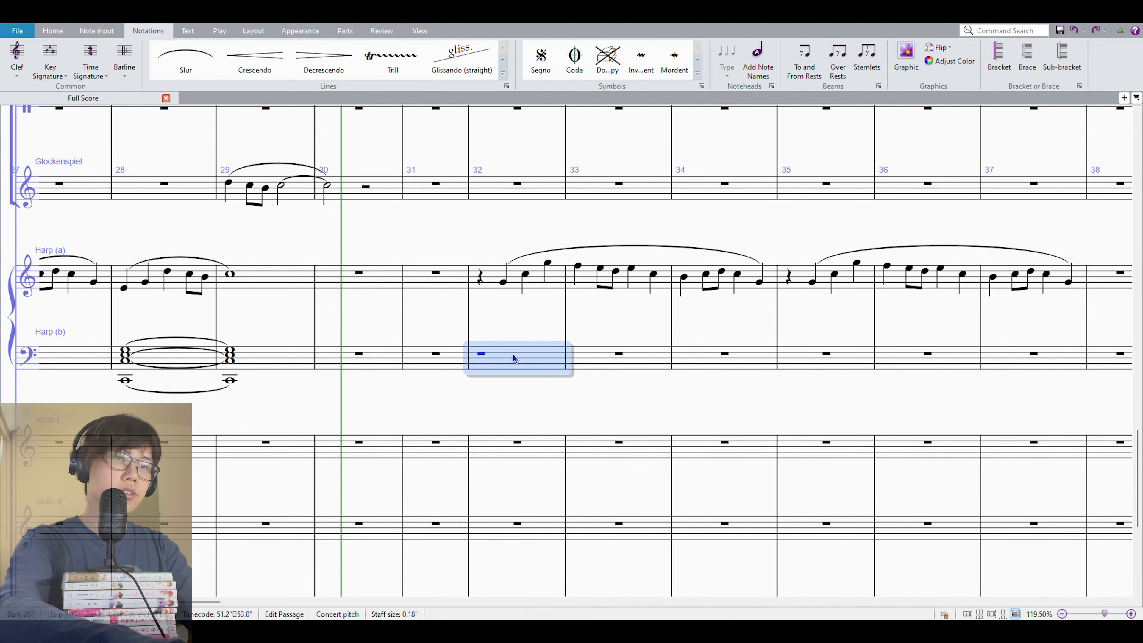
{"action": "key", "text": "c"}
{"action": "key", "text": "3"}
{"action": "key", "text": "5"}
{"action": "key", "text": "Escape"}
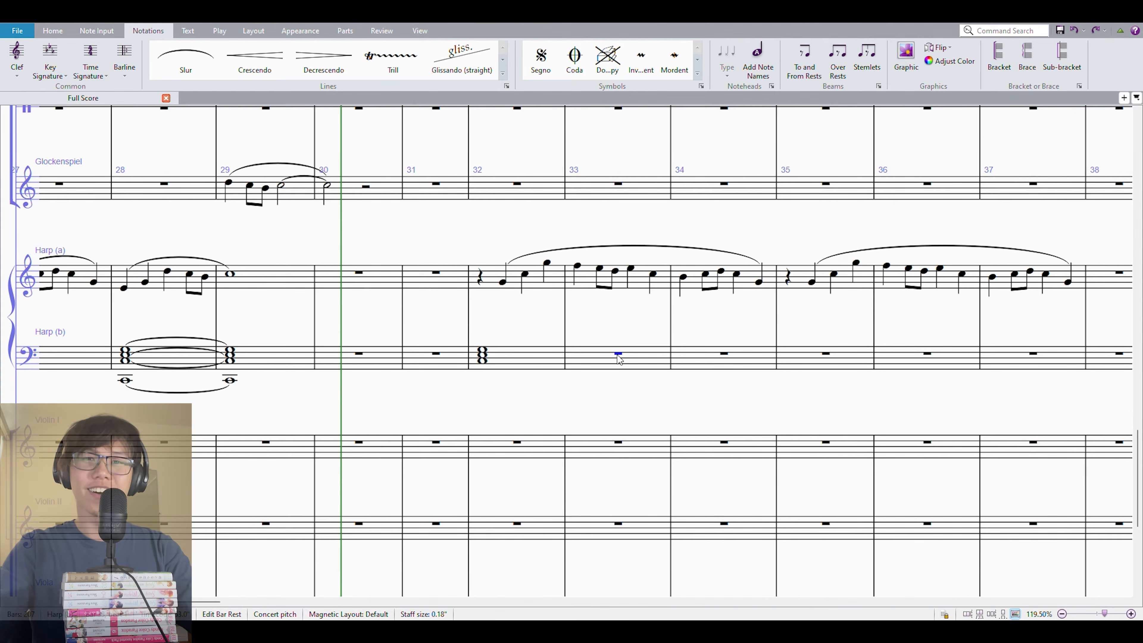
Enter a whole-note A-flat major chord in bar 33 of the harp's bass staff and tie it into bar 34
{"action": "key", "text": "n"}
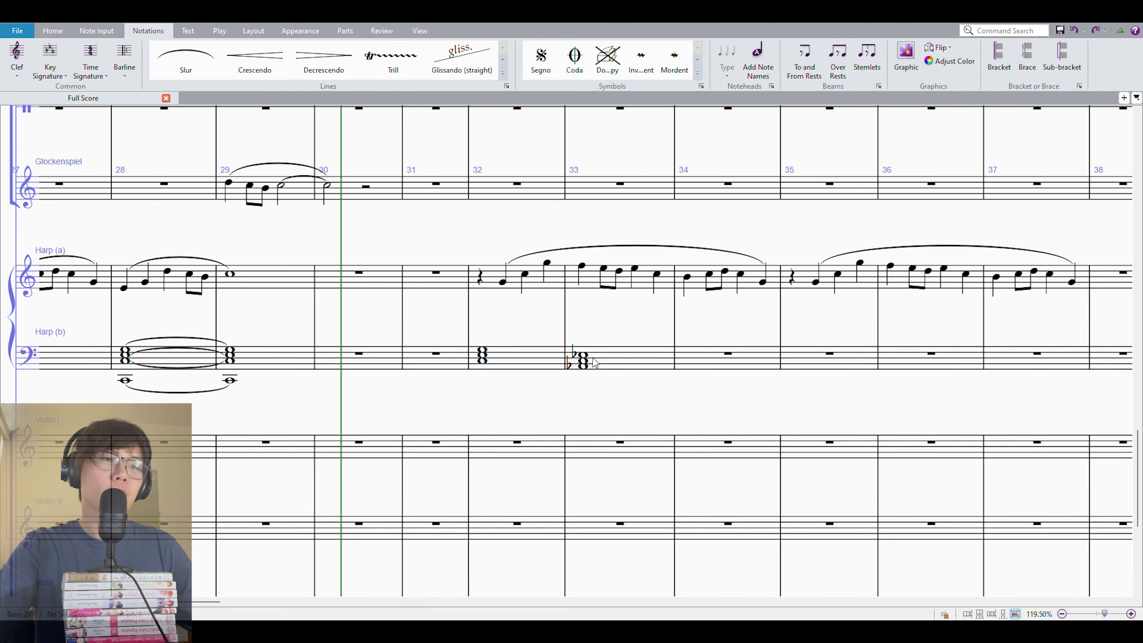
{"action": "left_click", "coordinate": [504, 367]}
{"action": "left_click", "coordinate": [613, 367]}
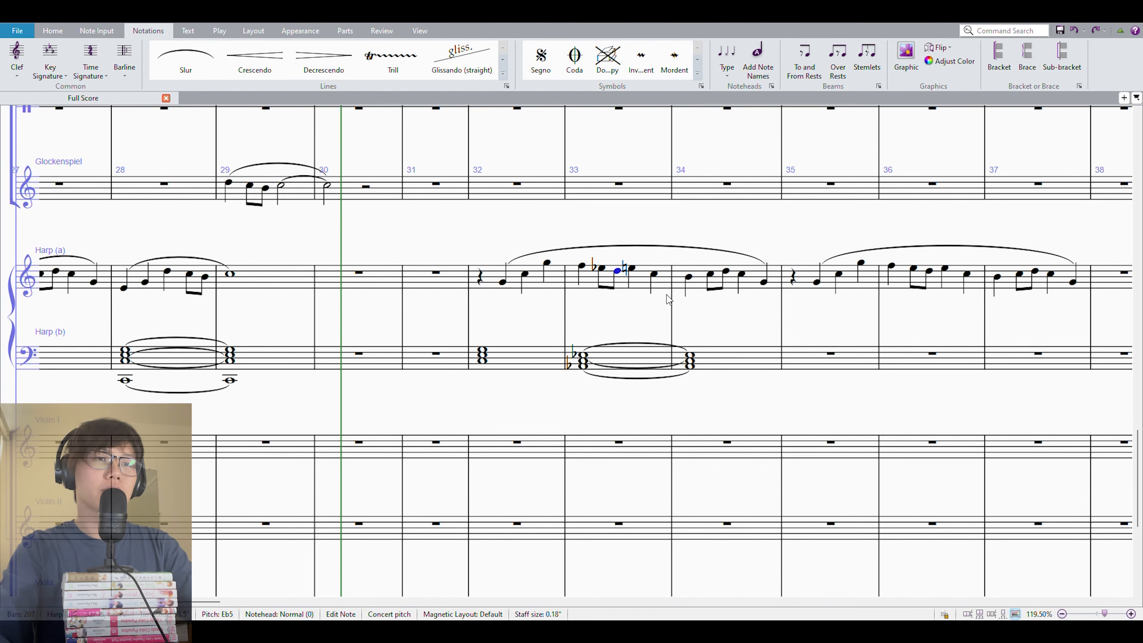
Lower the E notes in bar 33 of the harp melody to E-flat
{"action": "key", "text": "Right"}
{"action": "key", "text": "KP_9"}
{"action": "key", "text": "KP_9"}
{"action": "key", "text": "shift+Right"}
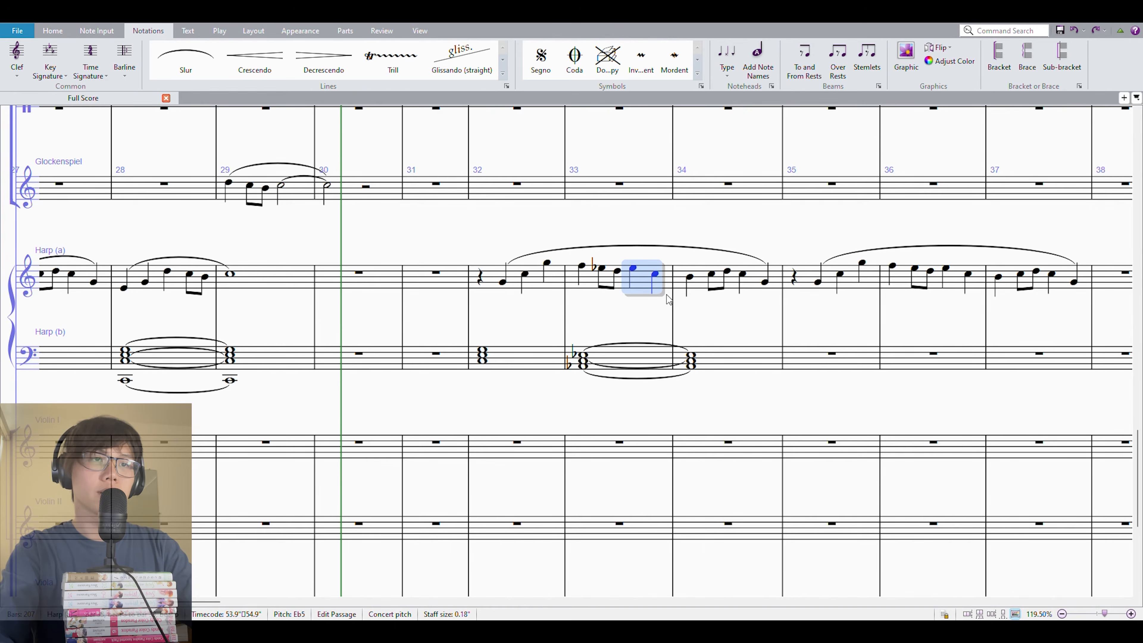
Try lengthening the first harp melody note of bar 33 to a half note, and undo the change
{"action": "left_click", "coordinate": [582, 268]}
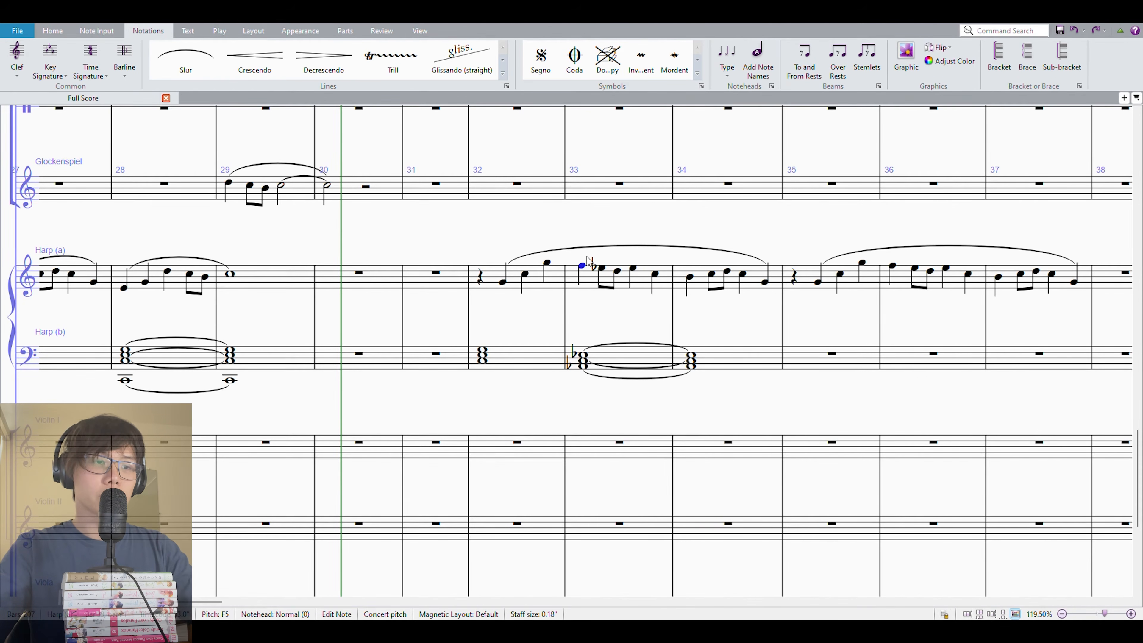
{"action": "key", "text": "6"}
{"action": "left_click", "coordinate": [618, 275]}
{"action": "left_click", "coordinate": [617, 270]}
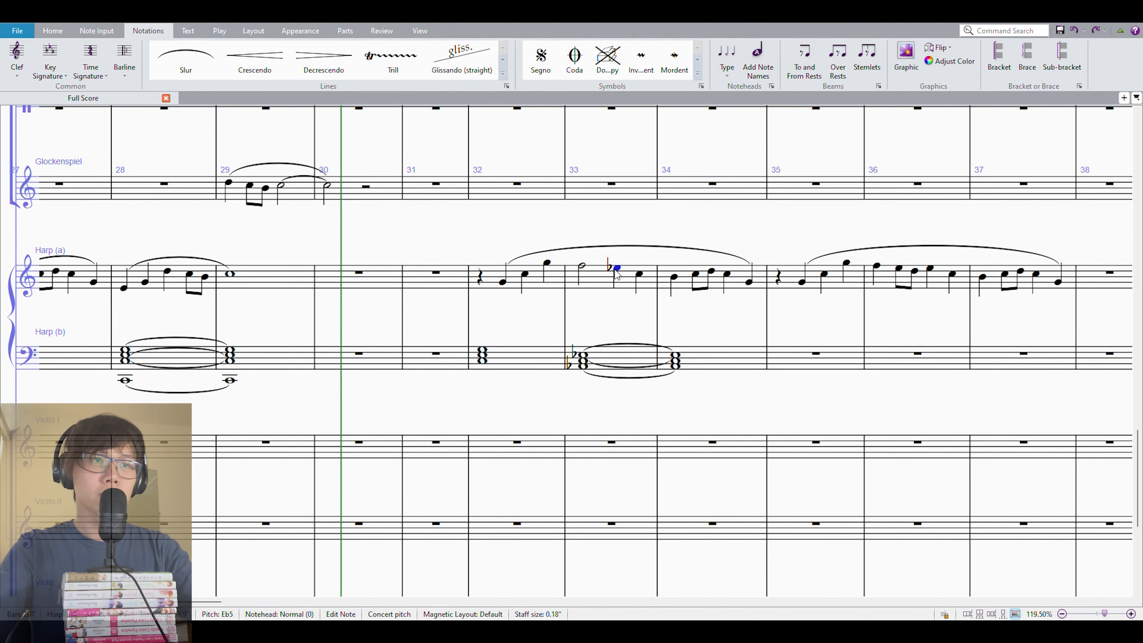
{"action": "left_click", "coordinate": [651, 281]}
{"action": "left_click", "coordinate": [749, 282]}
{"action": "key", "text": "ctrl+z"}
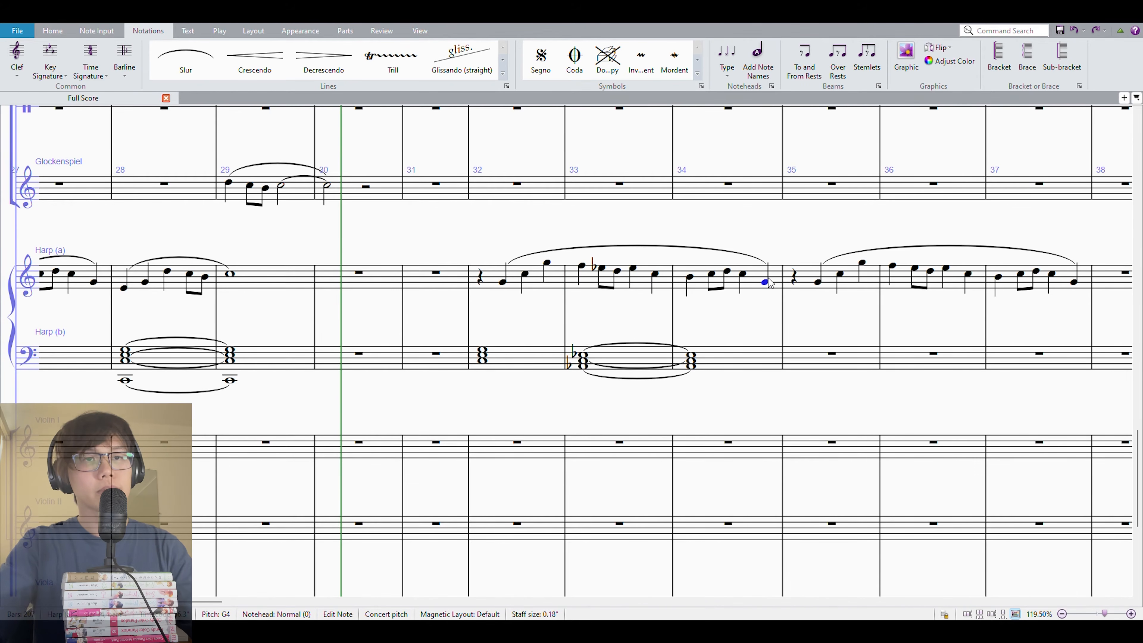
Try flattening the first harp melody note of bar 34 to B-flat, and undo the change
{"action": "left_click", "coordinate": [688, 282]}
{"action": "key", "text": "7"}
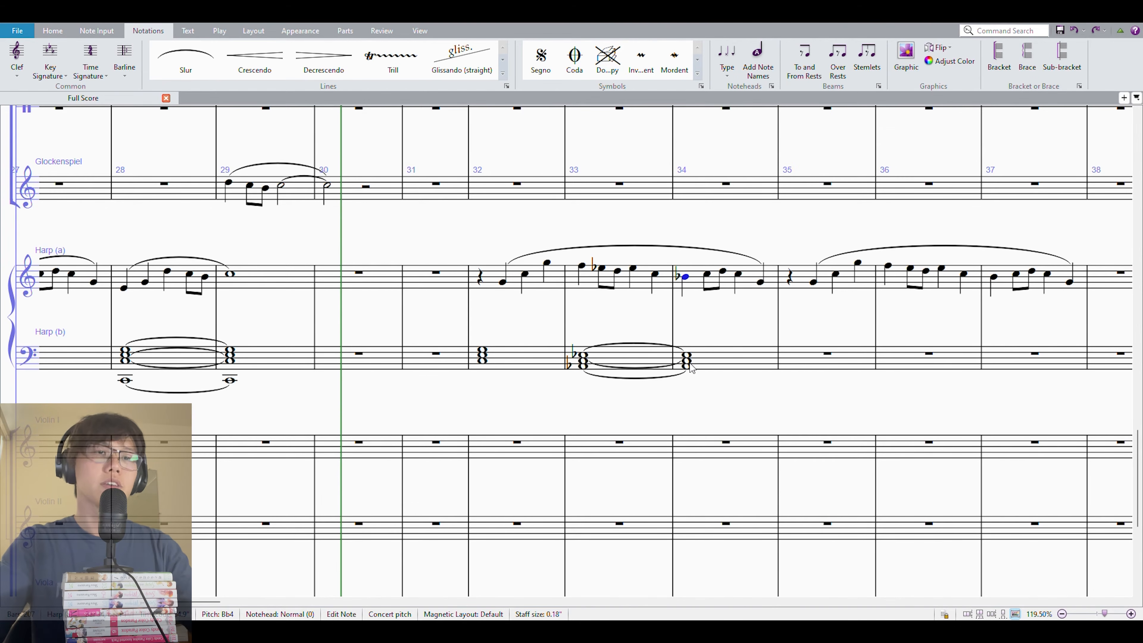
{"action": "key", "text": "ctrl+z"}
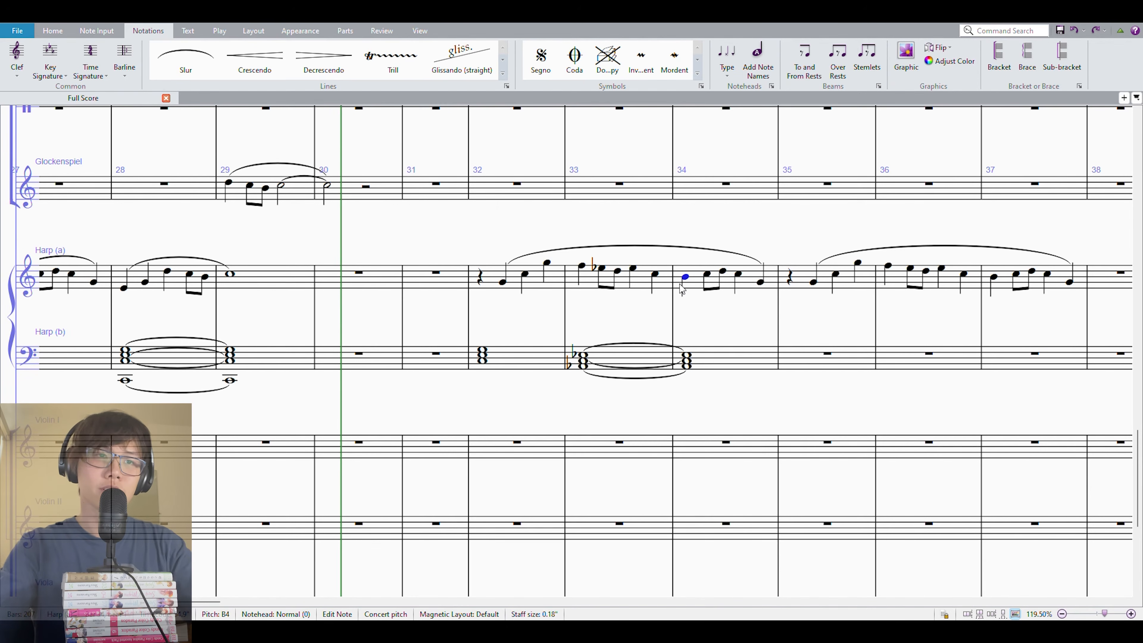
{"action": "left_click", "coordinate": [705, 273]}
Repeat the harp's bass-staff chords of bars 32 to 34 in bars 35 to 37
{"action": "left_click", "coordinate": [524, 359]}
{"action": "left_click", "coordinate": [718, 359], "text": "shift"}
{"action": "key", "text": "r"}
{"action": "key", "text": "Escape"}
Select bars 32 to 35 in both harp staves and play the passage back to the start of bar 36
{"action": "left_click", "coordinate": [484, 275]}
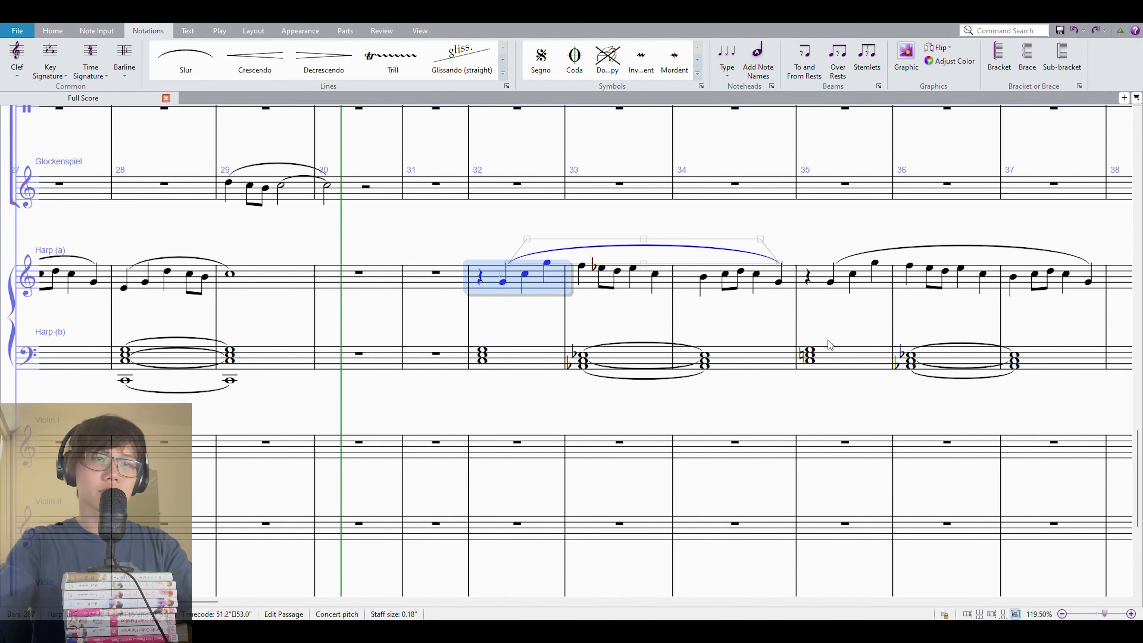
{"action": "left_click", "coordinate": [835, 325], "text": "shift"}
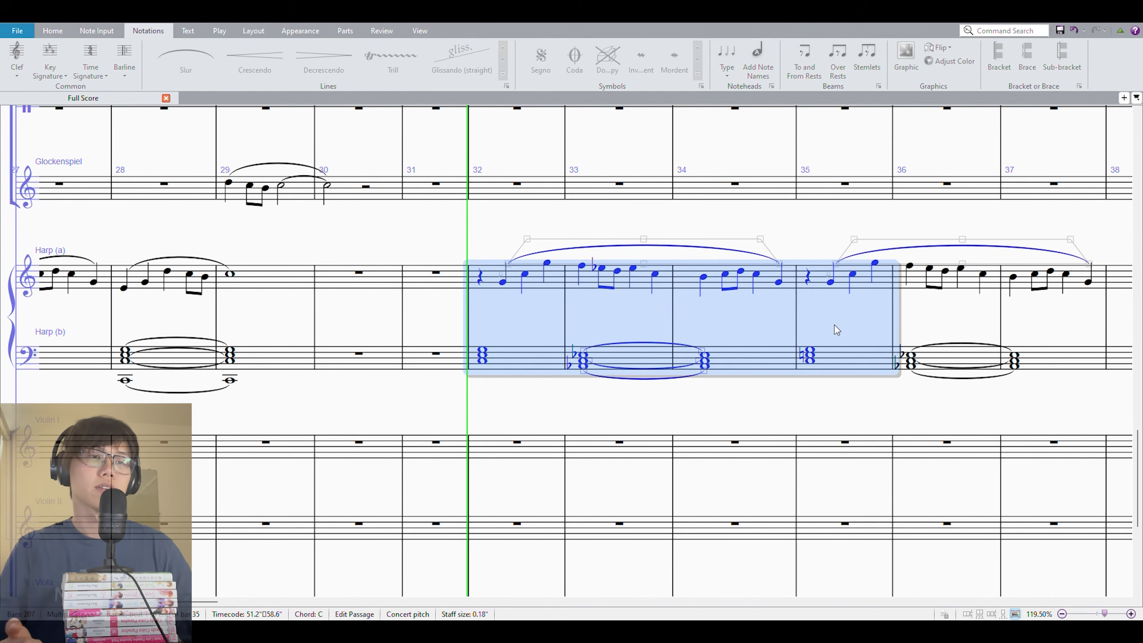
{"action": "key", "text": "space"}
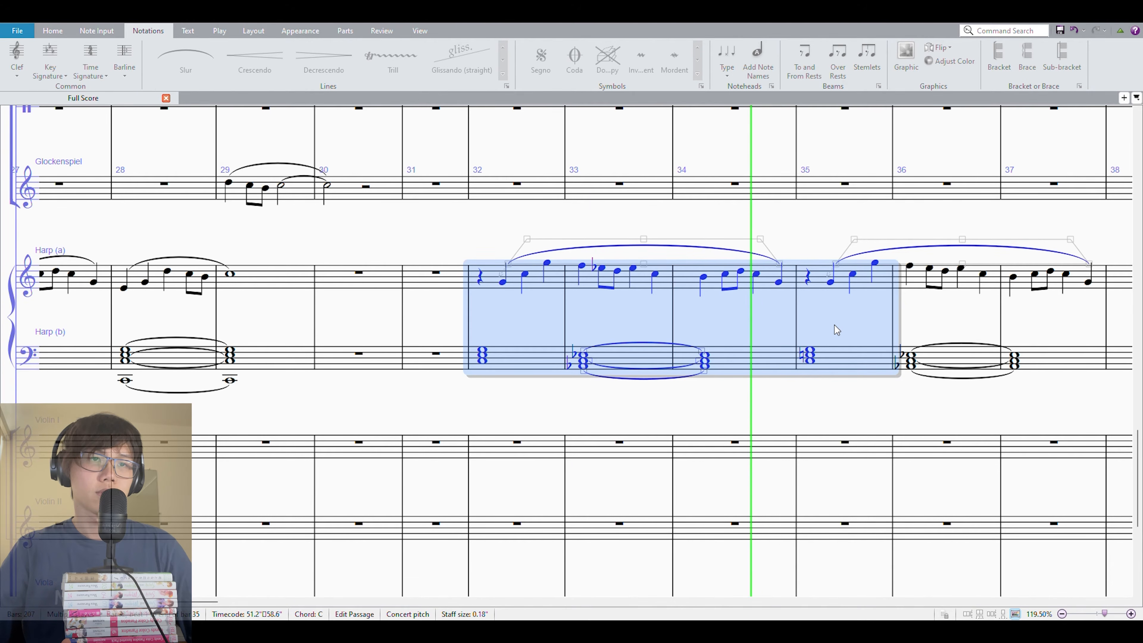
{"action": "key", "text": "space"}
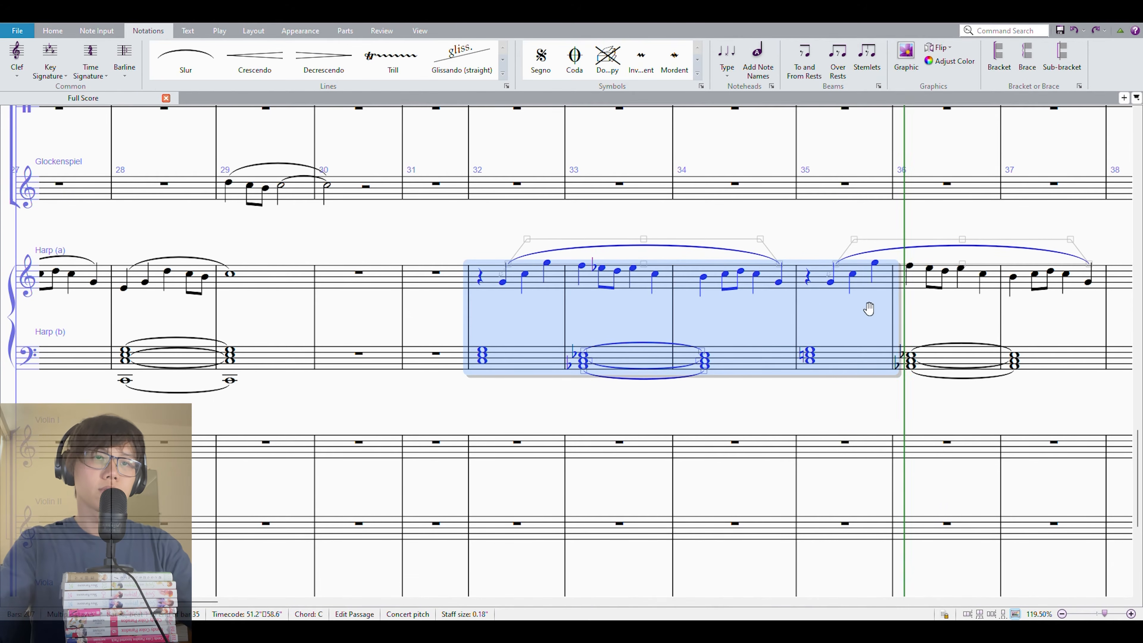
{"action": "key", "text": "ctrl+z"}
{"action": "key", "text": "Escape"}
Delete the tied A-flat chords from bars 36 and 37 of the harp's bass staff
{"action": "left_click_drag", "start_coordinate": [946, 345], "coordinate": [817, 334]}
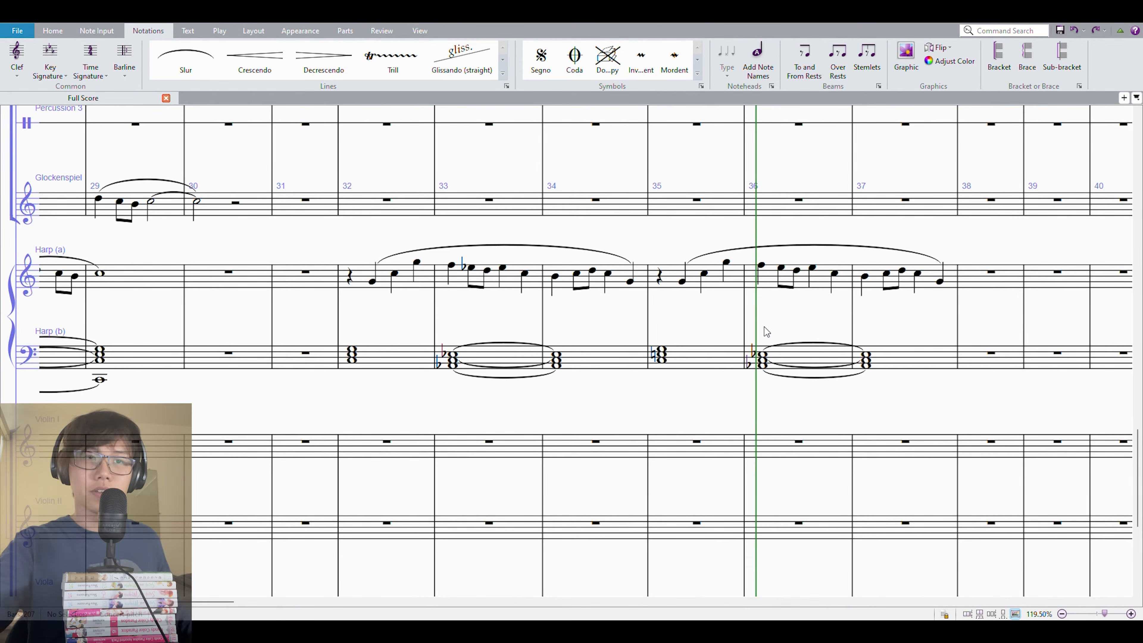
{"action": "scroll", "coordinate": [780, 320], "scroll_direction": "down", "scroll_amount": 1}
{"action": "scroll", "coordinate": [780, 321], "scroll_direction": "right", "scroll_amount": 3}
{"action": "left_click", "coordinate": [608, 327]}
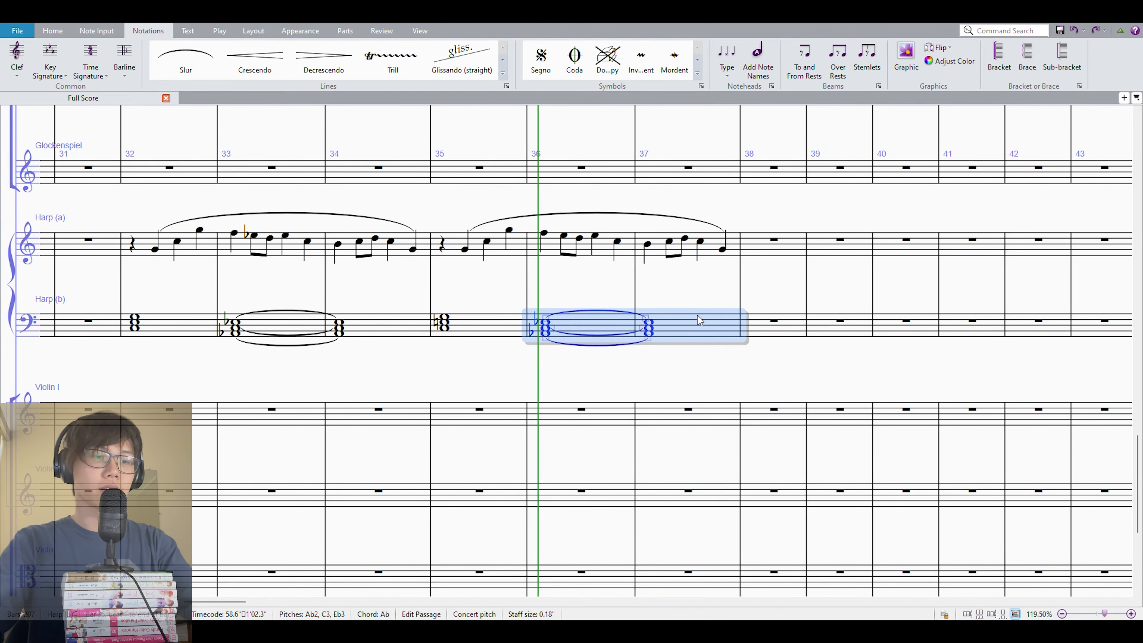
{"action": "key", "text": "Delete"}
Enter a whole-note B-flat major chord in bar 36 and an A-flat major chord in bar 37 of the harp's bass staff
{"action": "left_click", "coordinate": [574, 336]}
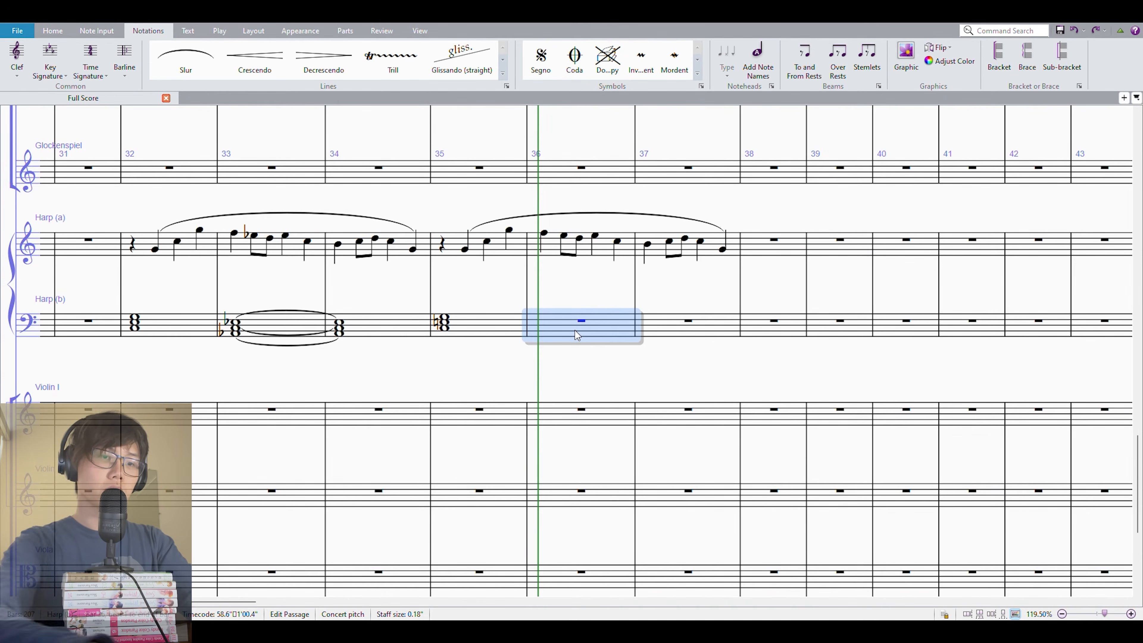
{"action": "key", "text": "n"}
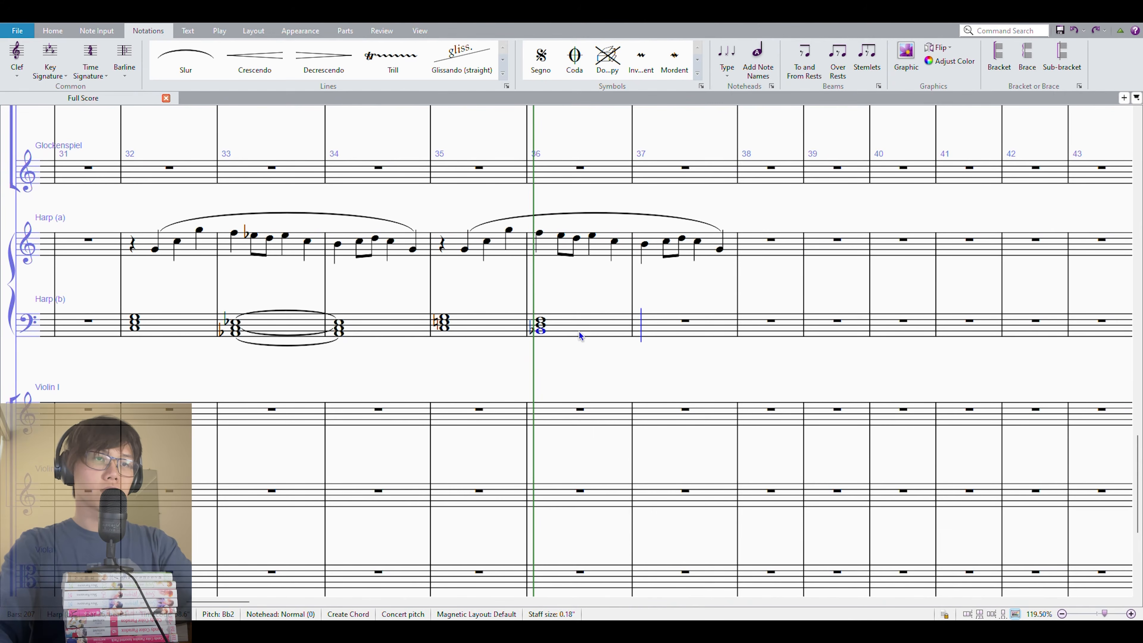
{"action": "key", "text": "Escape"}
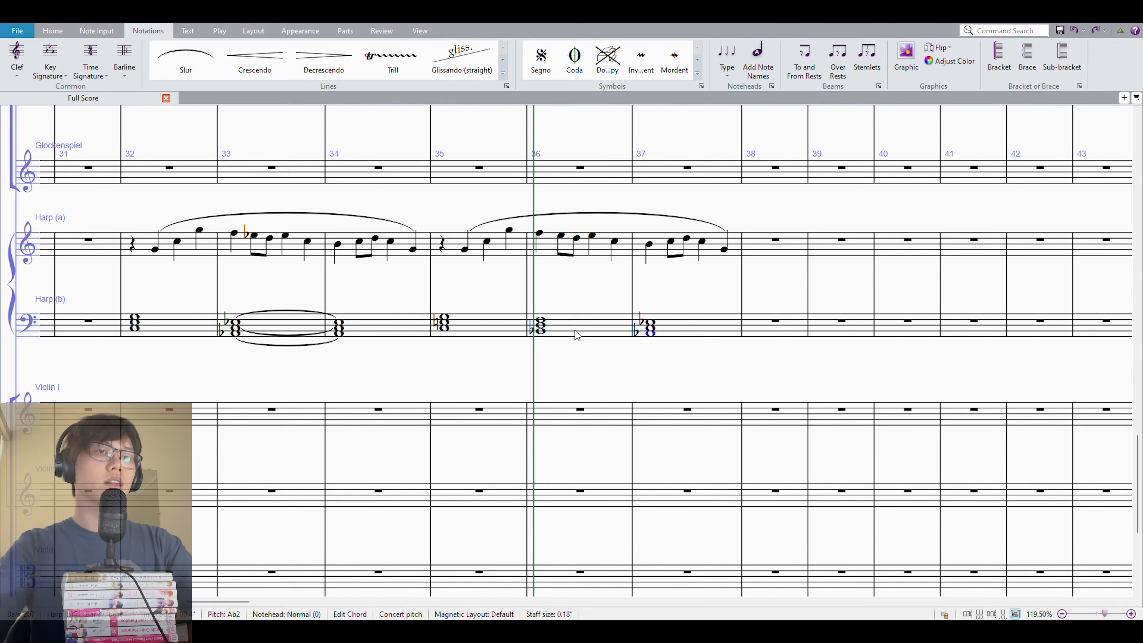
Lower both E notes in bar 36 of the harp melody to E-flat
{"action": "left_click", "coordinate": [540, 233]}
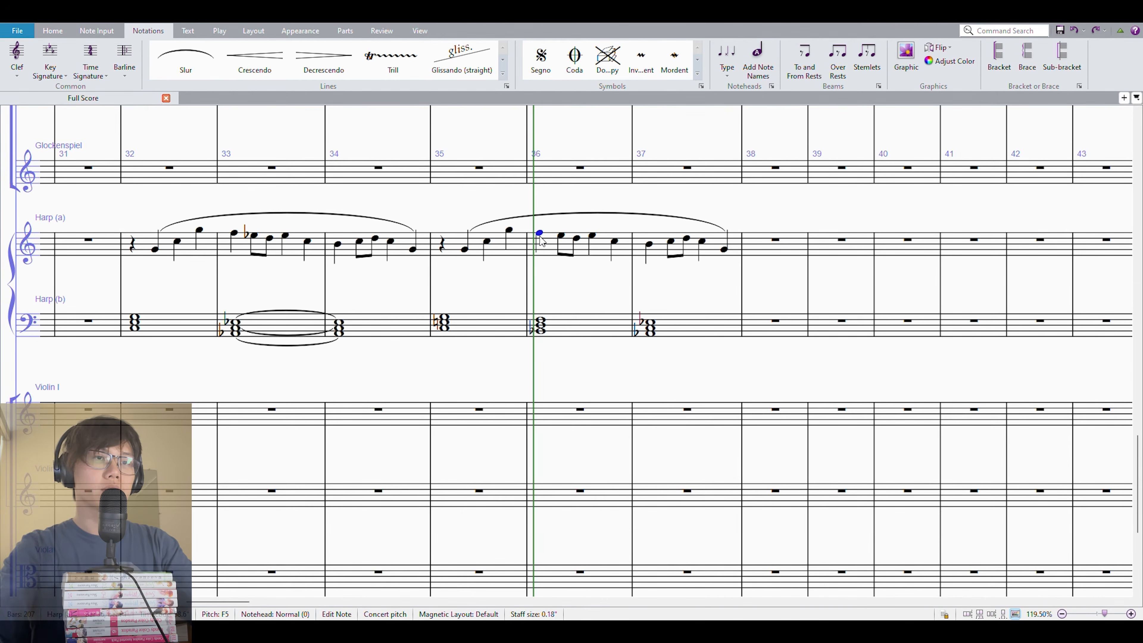
{"action": "key", "text": "Down"}
{"action": "key", "text": "Right"}
{"action": "key", "text": "Right"}
{"action": "key", "text": "Down"}
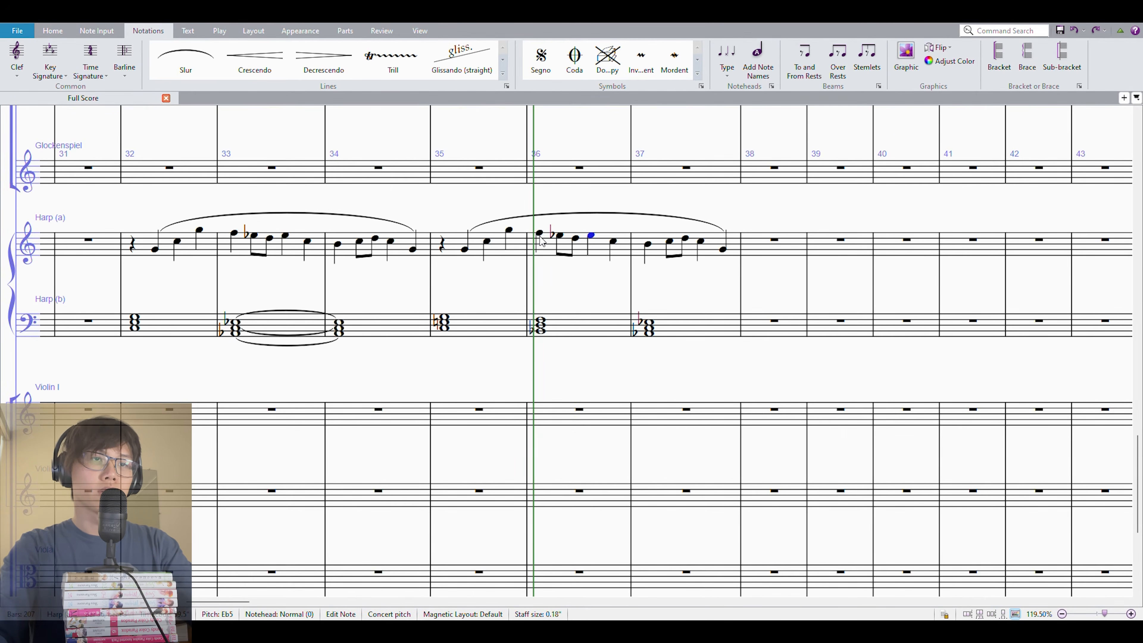
{"action": "key", "text": "Right"}
Lower the first harp melody note of bar 37 to B-flat
{"action": "key", "text": "Right"}
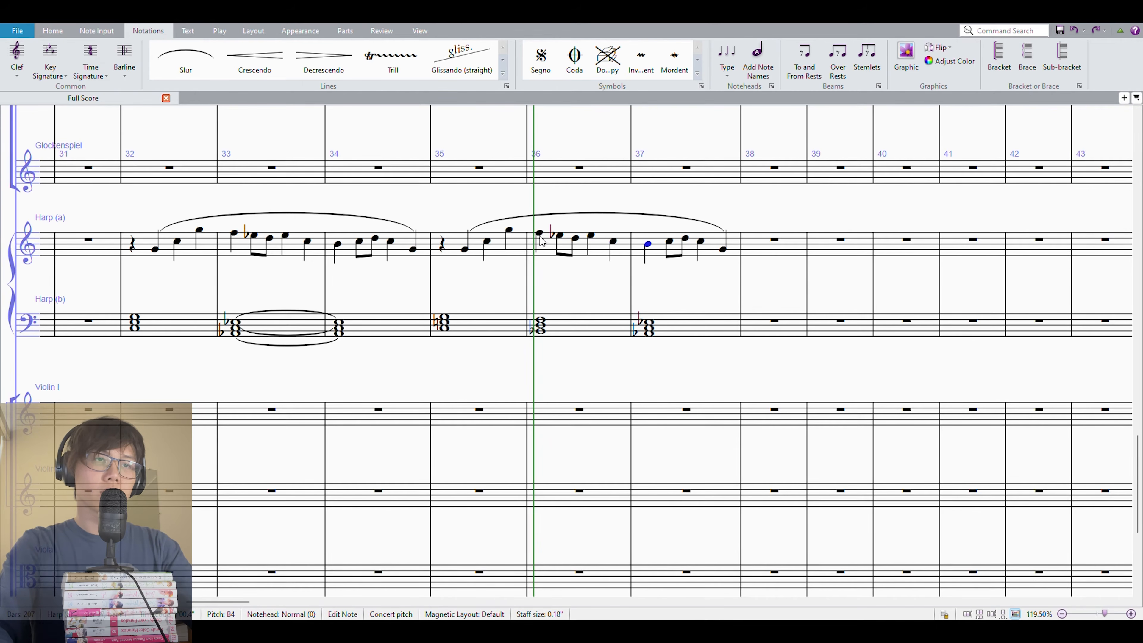
{"action": "key", "text": "Down"}
{"action": "key", "text": "Right"}
{"action": "key", "text": "Right"}
{"action": "key", "text": "Right"}
Enter a whole-note chord of G, E, A and C-sharp in bar 38 of the harp's bass staff
{"action": "left_click", "coordinate": [773, 316]}
{"action": "left_click", "coordinate": [721, 252]}
{"action": "left_click", "coordinate": [763, 315]}
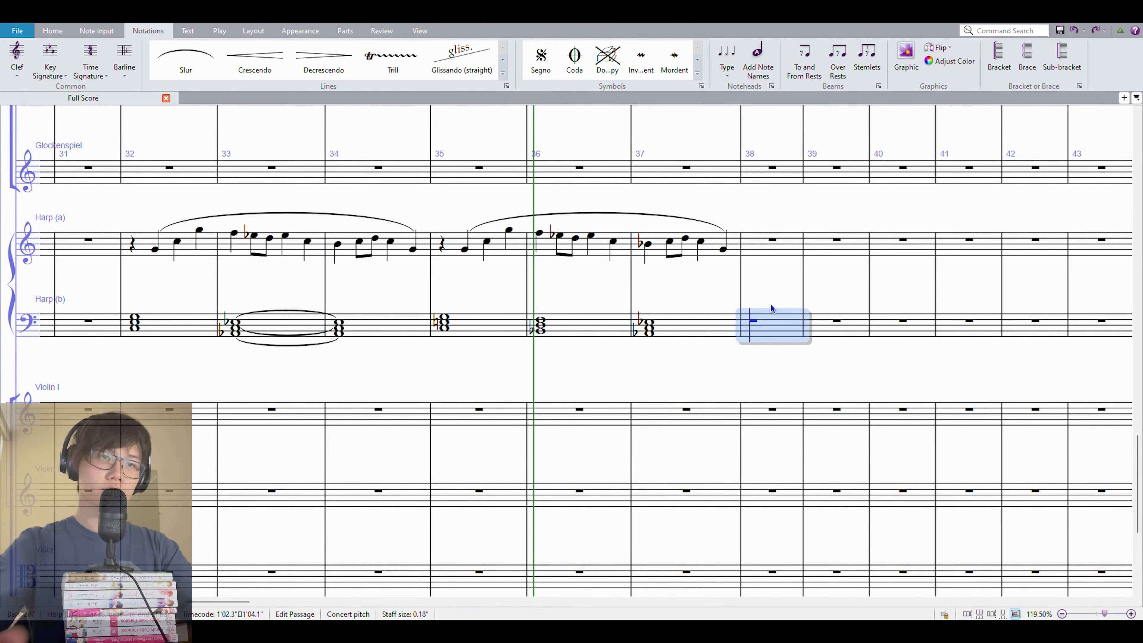
{"action": "key", "text": "g"}
{"action": "key", "text": "ctrl+z"}
{"action": "key", "text": "ctrl+y"}
{"action": "key", "text": "shift+a"}
{"action": "key", "text": "shift+c"}
{"action": "key", "text": "Escape"}
Add a quarter-note G at the start of bar 38 in the harp melody and tie the last note of bar 37 to it
{"action": "left_click", "coordinate": [766, 239]}
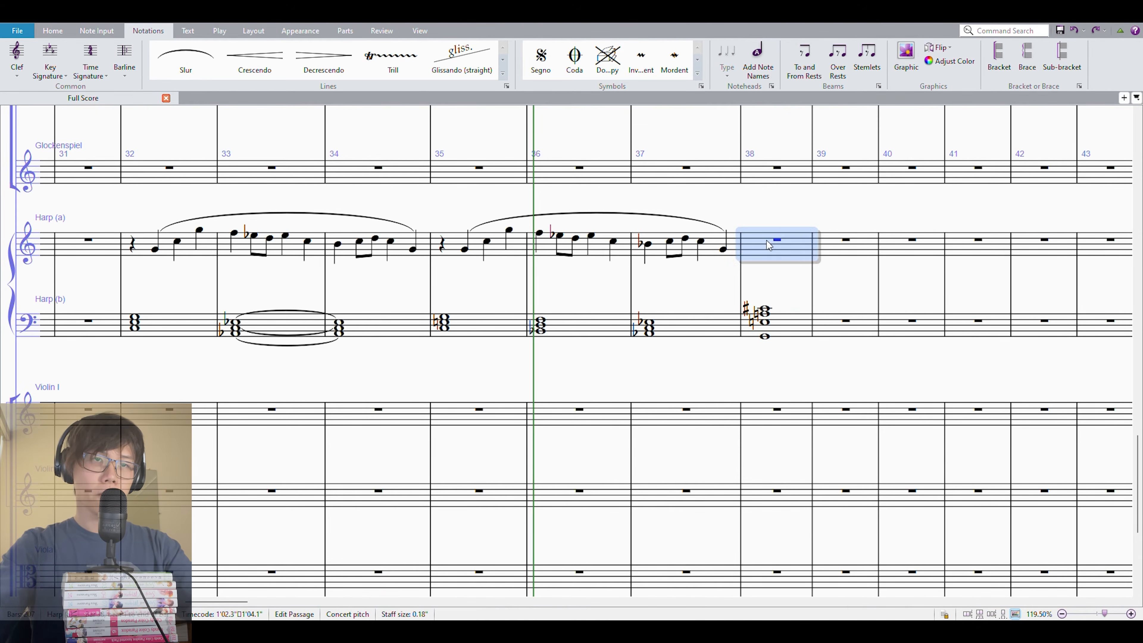
{"action": "key", "text": "g"}
{"action": "key", "text": "Left"}
{"action": "key", "text": "Return"}
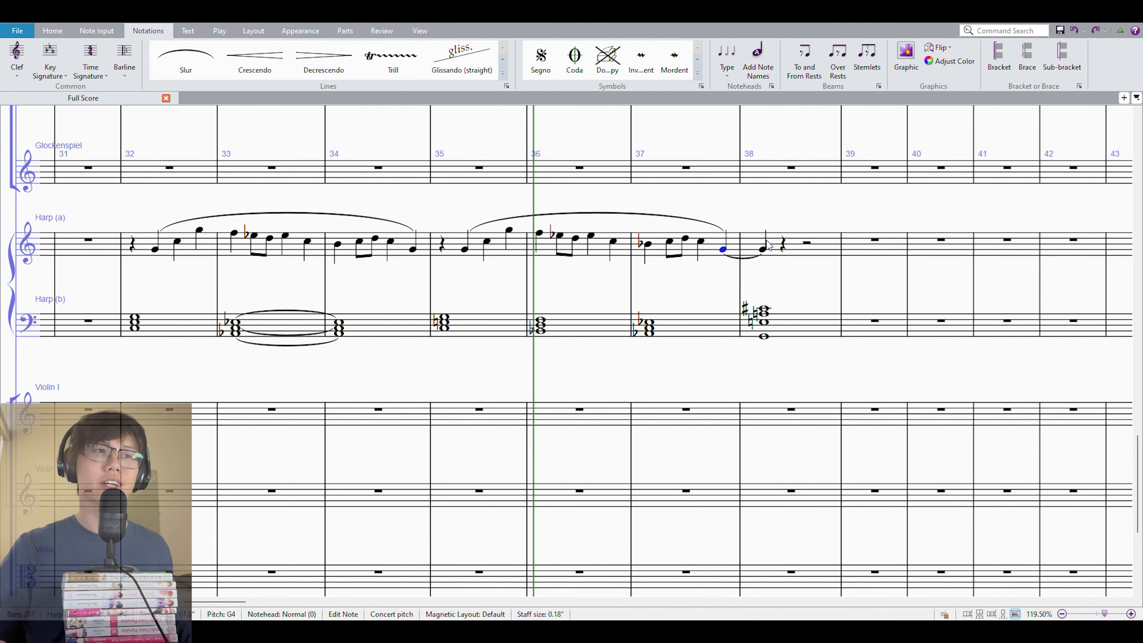
{"action": "scroll", "coordinate": [737, 351], "scroll_direction": "up", "scroll_amount": 3}
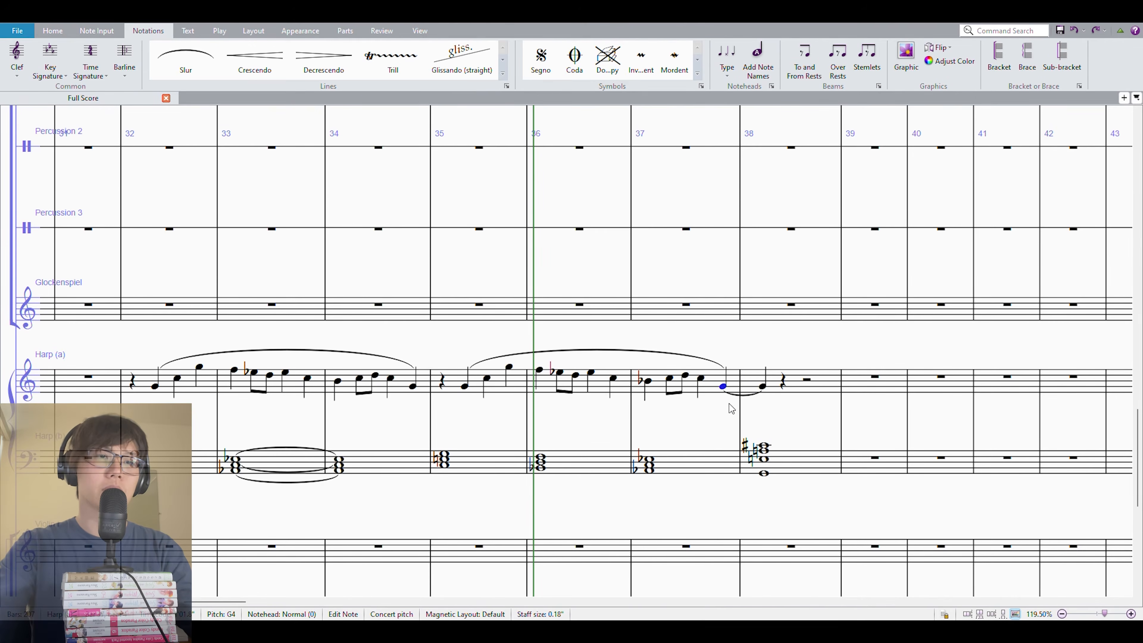
Copy bar 37 of the harp melody into bar 37 of the Violin I staff
{"action": "left_click", "coordinate": [716, 391]}
{"action": "scroll", "coordinate": [706, 360], "scroll_direction": "up", "scroll_amount": 4}
{"action": "scroll", "coordinate": [698, 339], "scroll_direction": "down", "scroll_amount": 5}
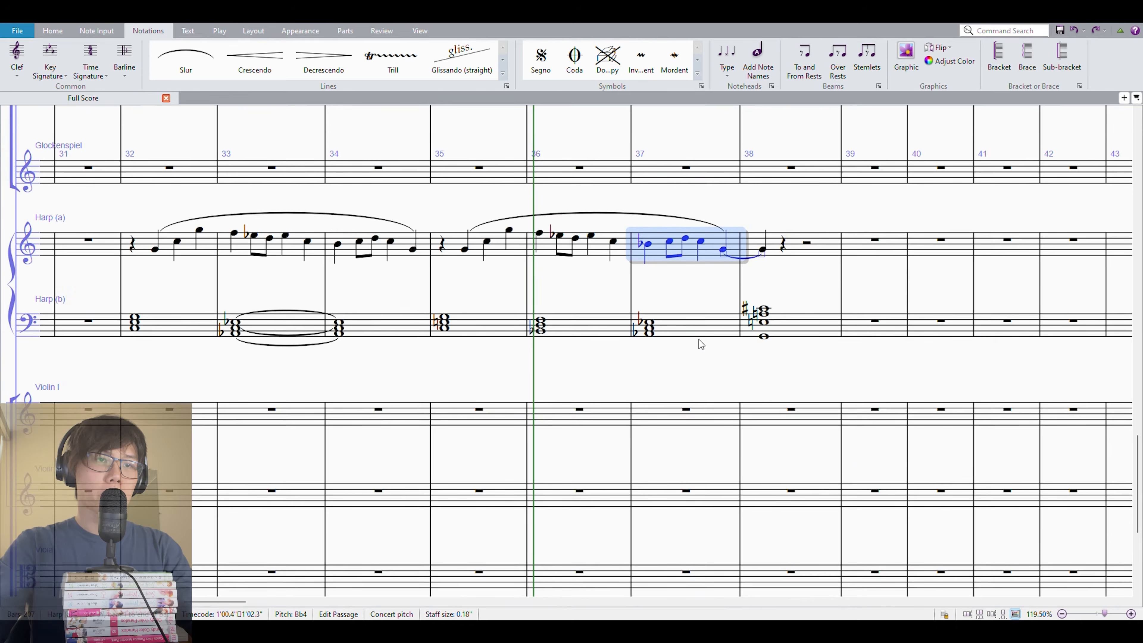
{"action": "left_click", "coordinate": [710, 350]}
{"action": "key", "text": "ctrl+v"}
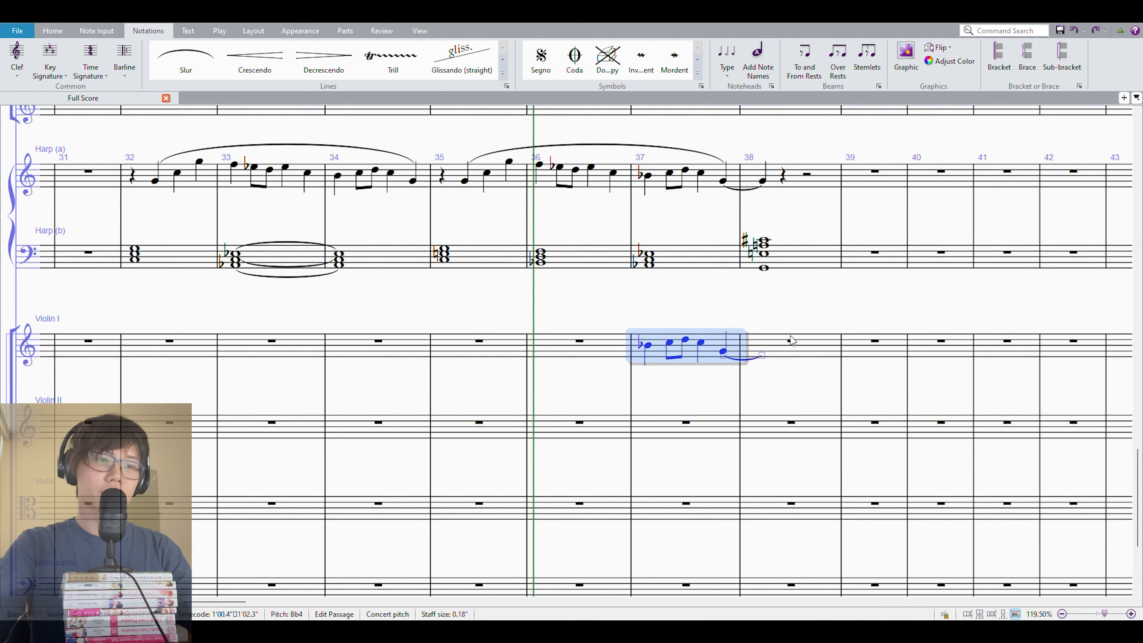
Enter a whole-note G in Violin I bar 38, tied from the last note of bar 37
{"action": "left_click", "coordinate": [821, 352]}
{"action": "key", "text": "n"}
{"action": "key", "text": "g"}
{"action": "key", "text": "Escape"}
{"action": "key", "text": "6"}
{"action": "left_click", "coordinate": [712, 347], "text": "shift"}
{"action": "left_click", "coordinate": [801, 310]}
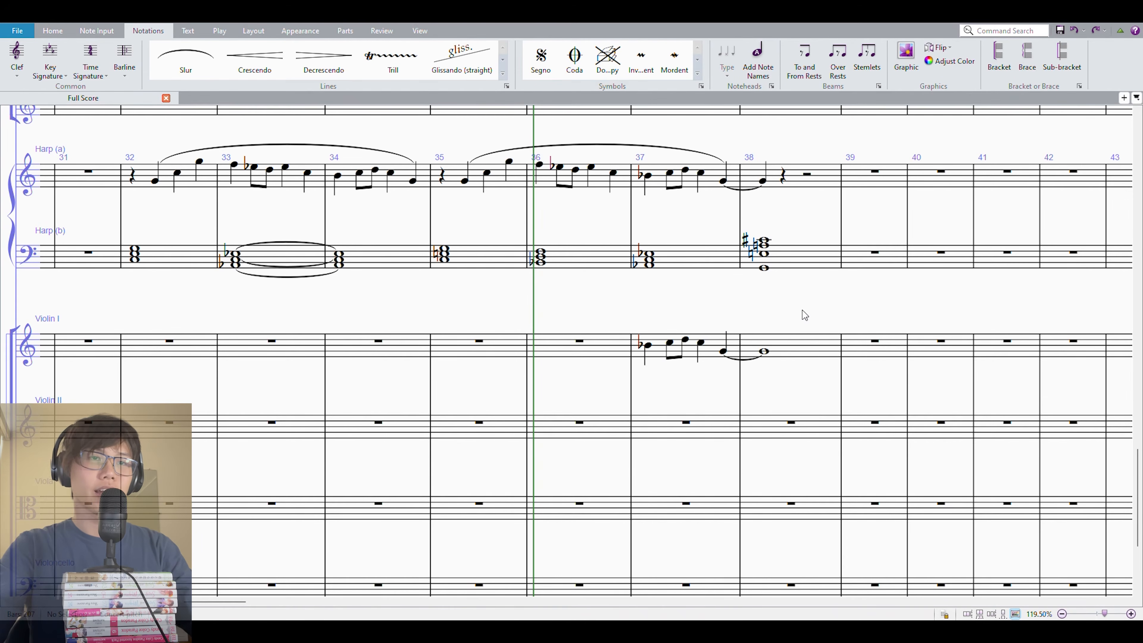
Fill the rest of bar 38 in the harp melody with quarter notes G, C-sharp and high G
{"action": "left_click", "coordinate": [783, 176]}
{"action": "key", "text": "n"}
{"action": "key", "text": "g"}
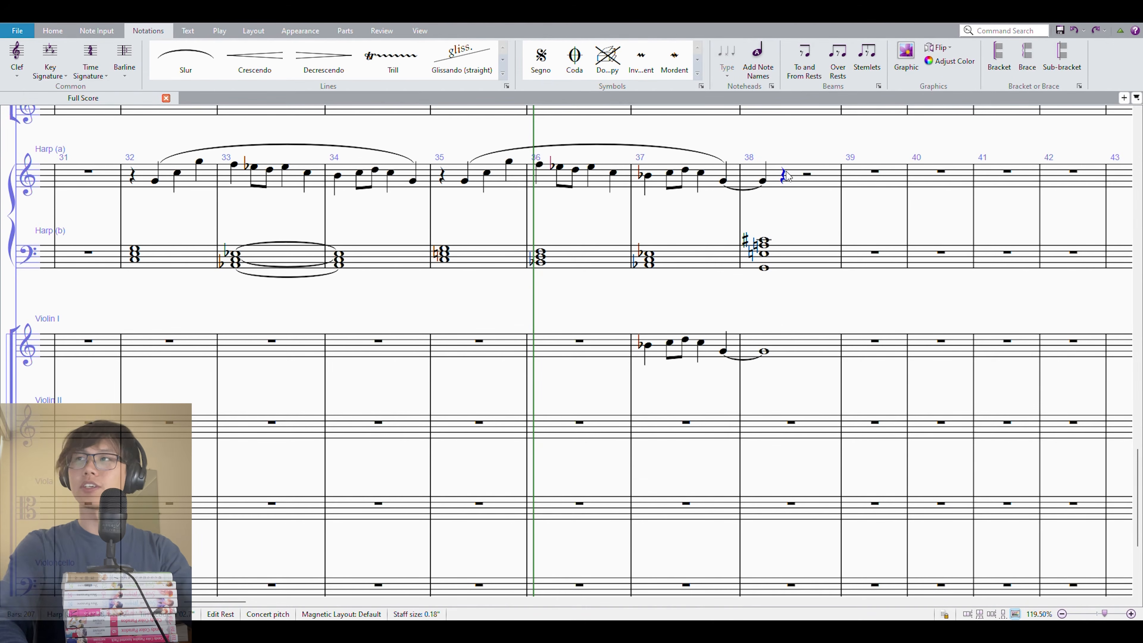
{"action": "key", "text": "8"}
{"action": "key", "text": "c"}
{"action": "key", "text": "g"}
{"action": "key", "text": "Escape"}
{"action": "key", "text": "ctrl+Up"}
{"action": "key", "text": "Right"}
Copy bar 38 of the harp melody into bar 38 of the Flutes 1, 2 staff
{"action": "left_click", "coordinate": [832, 163]}
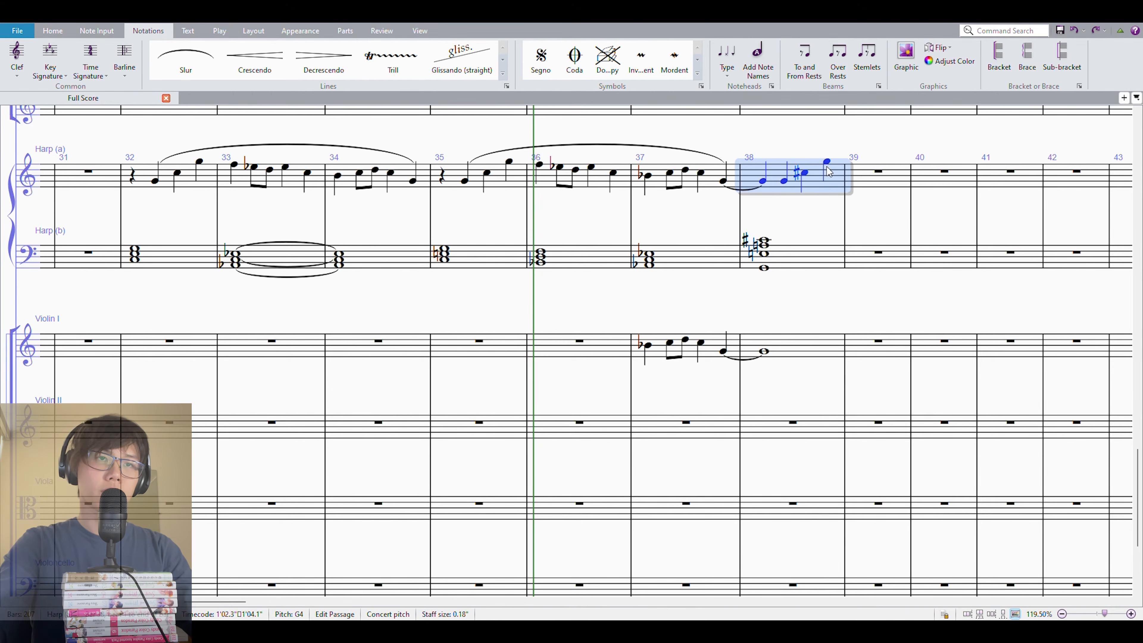
{"action": "scroll", "coordinate": [776, 222], "scroll_direction": "up", "scroll_amount": 15}
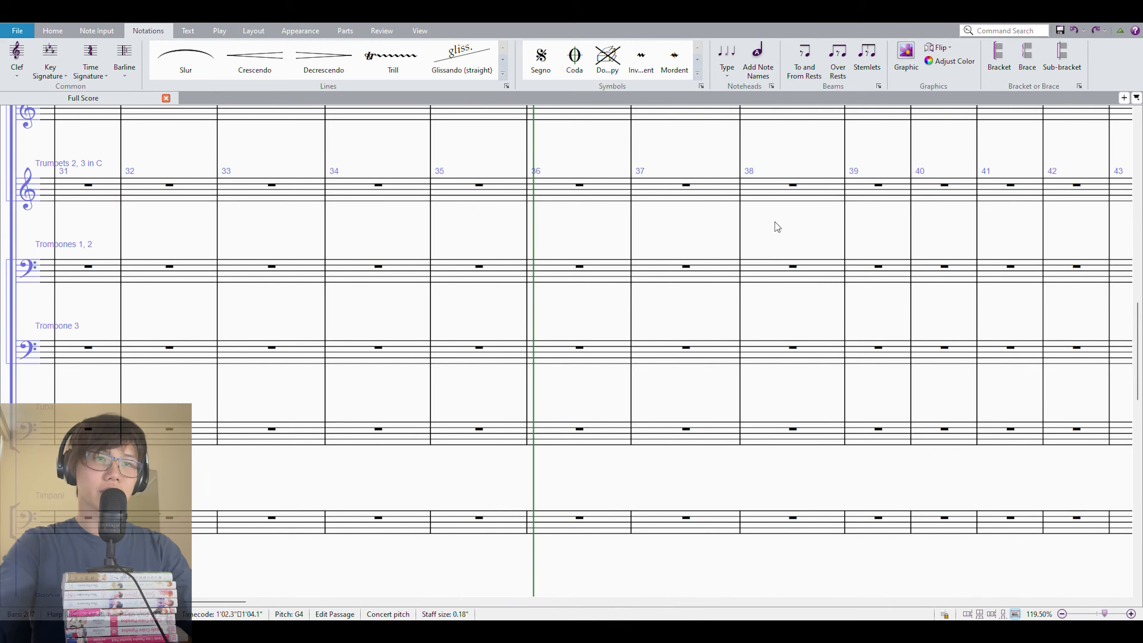
{"action": "left_click", "coordinate": [769, 334]}
{"action": "key", "text": "ctrl+v"}
Delete the first note of the copied flute bar and slur the remaining three notes
{"action": "left_click", "coordinate": [762, 335]}
{"action": "key", "text": "Delete"}
{"action": "left_click_drag", "start_coordinate": [779, 308], "coordinate": [773, 325]}
{"action": "left_click", "coordinate": [769, 346]}
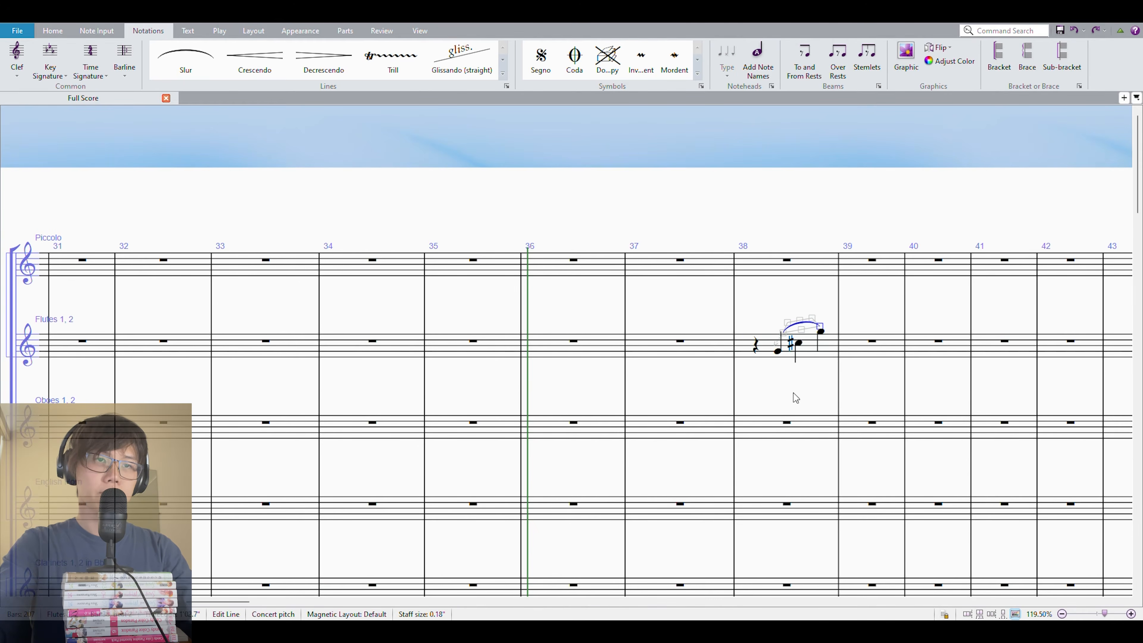
Examine the harp's bass-staff chords in bars 35 to 38 and how they lead towards bar 39
{"action": "scroll", "coordinate": [784, 372], "scroll_direction": "down", "scroll_amount": 15}
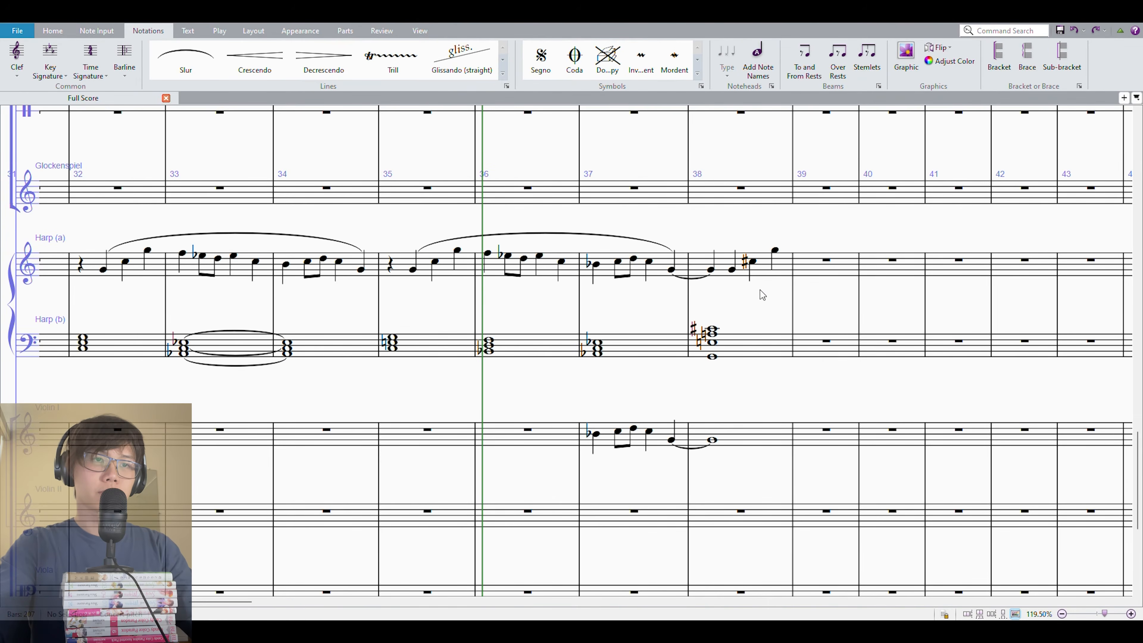
{"action": "left_click", "coordinate": [771, 355]}
{"action": "left_click_drag", "start_coordinate": [758, 324], "coordinate": [680, 325]}
{"action": "left_click", "coordinate": [731, 307]}
{"action": "left_click", "coordinate": [700, 348]}
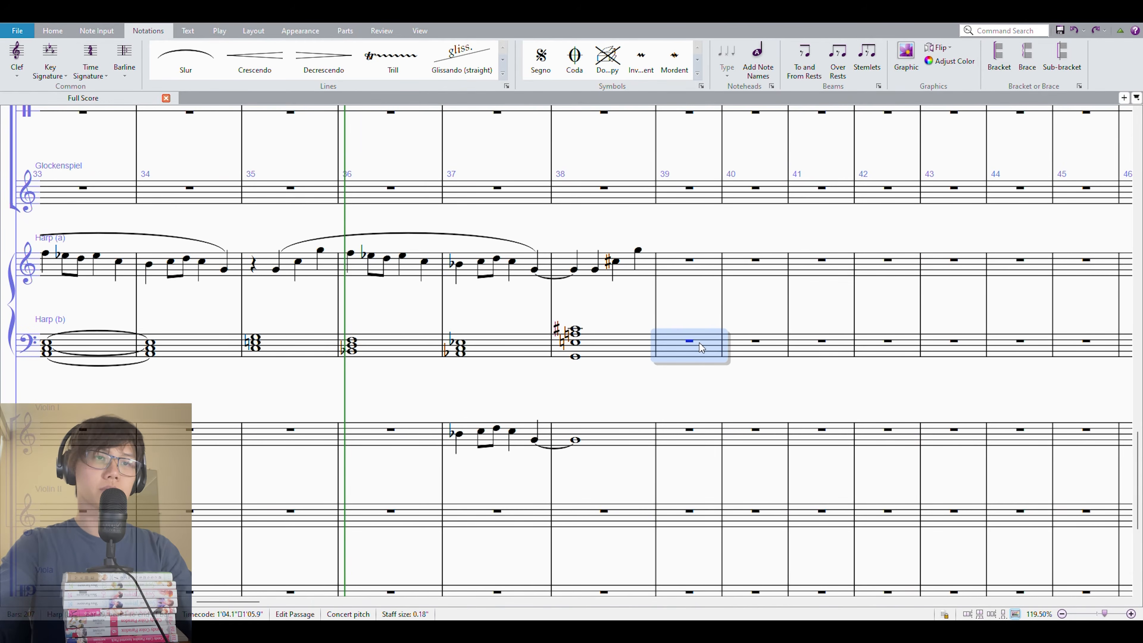
{"action": "left_click", "coordinate": [611, 364]}
{"action": "left_click", "coordinate": [656, 367]}
{"action": "left_click", "coordinate": [634, 334]}
{"action": "key", "text": "Escape"}
{"action": "left_click", "coordinate": [287, 341]}
{"action": "key", "text": "Escape"}
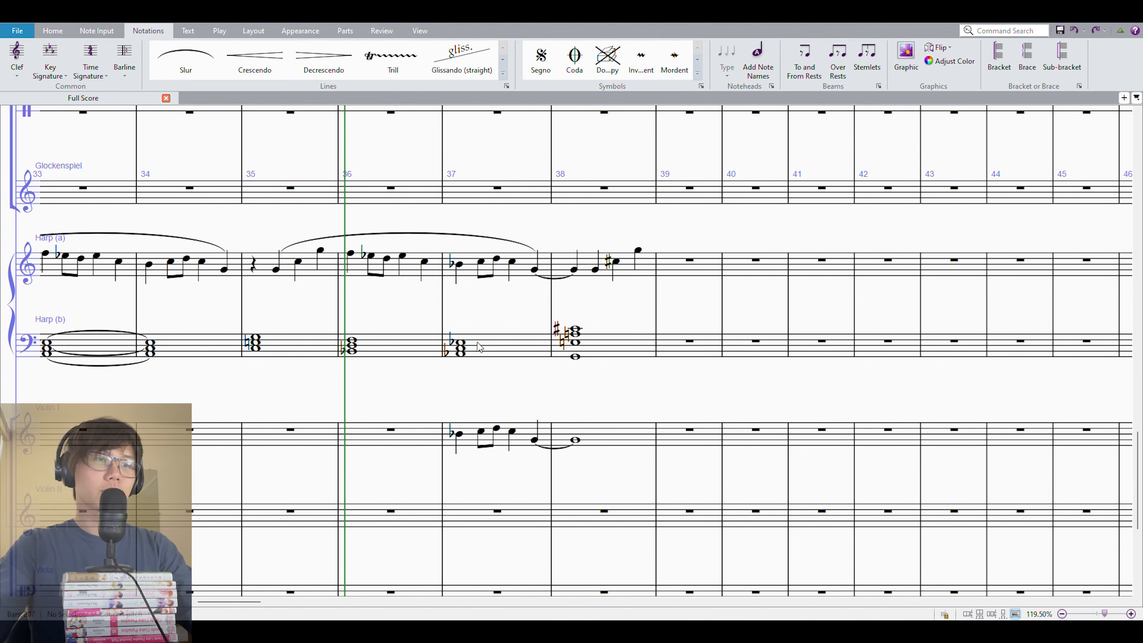
{"action": "left_click", "coordinate": [294, 360]}
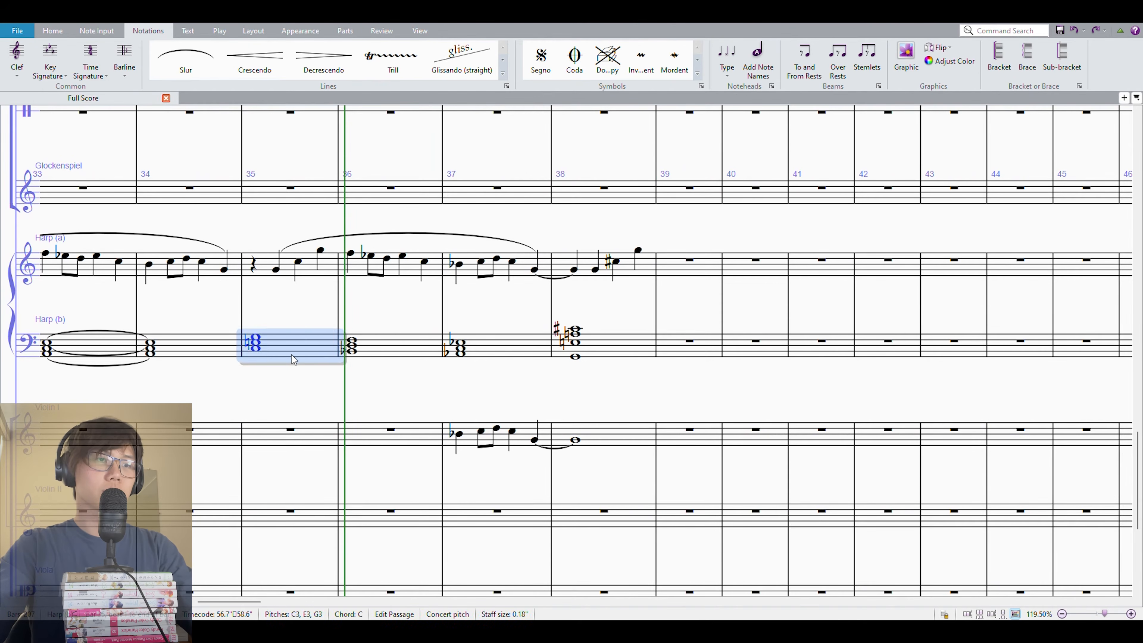
{"action": "left_click", "coordinate": [395, 342]}
{"action": "left_click", "coordinate": [496, 331]}
{"action": "key", "text": "Escape"}
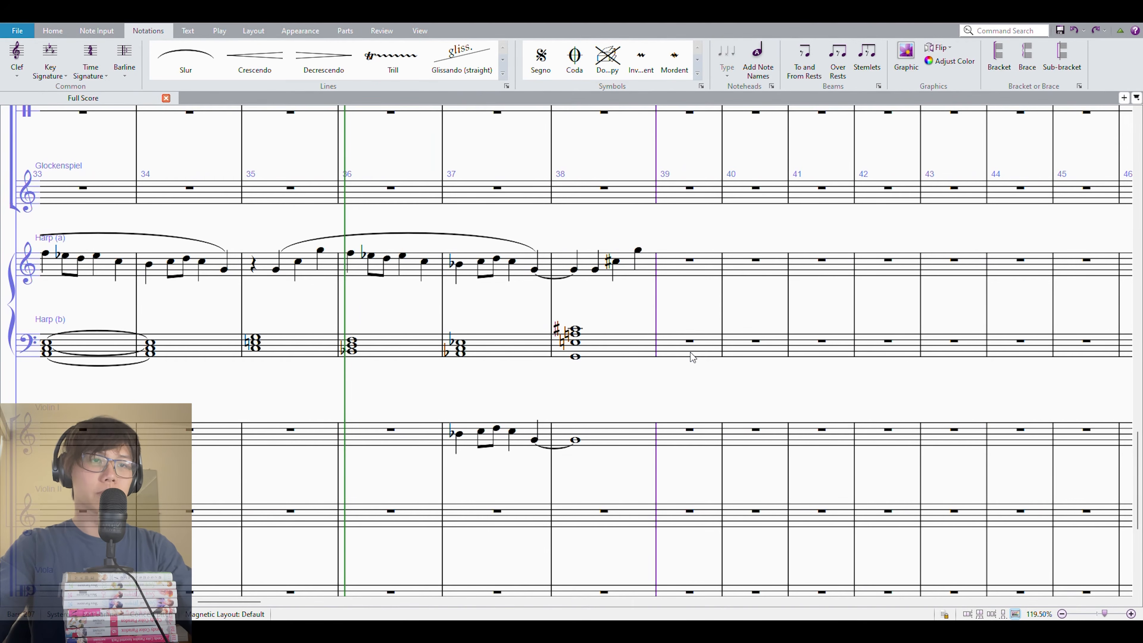
Enter a quarter-note A-flat at the start of bar 39 in the harp melody
{"action": "left_click", "coordinate": [687, 349]}
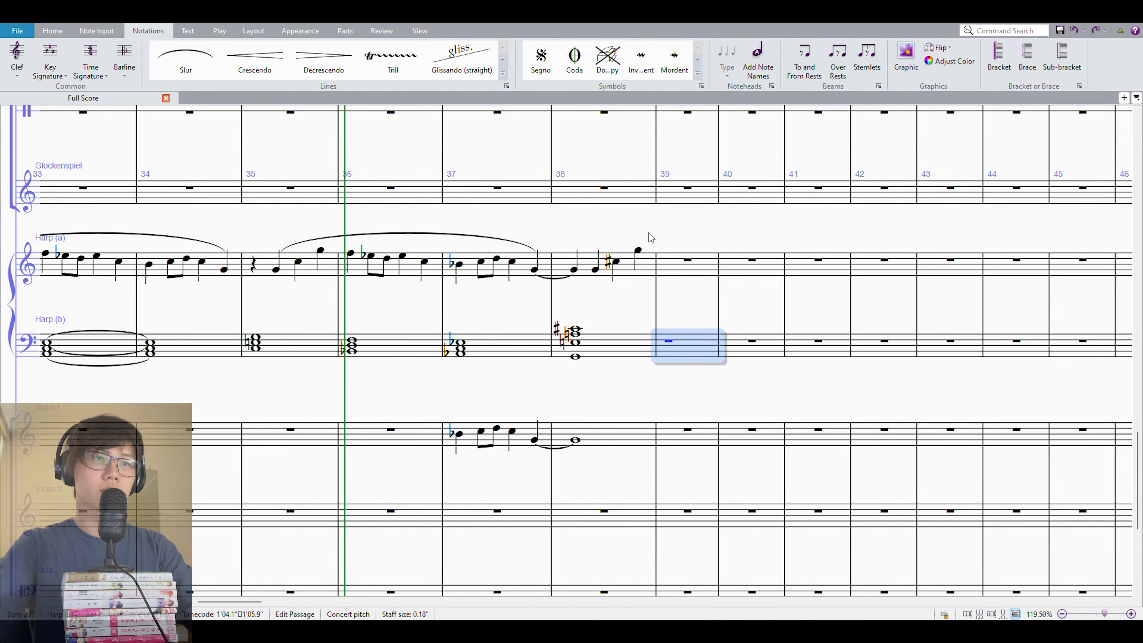
{"action": "left_click", "coordinate": [690, 270]}
{"action": "key", "text": "n"}
{"action": "key", "text": "Escape"}
Enter a whole-note chord of F, D-flat, F and A-flat in bar 39 of the harp's bass staff, repeated and tied into bar 40
{"action": "left_click", "coordinate": [688, 349]}
{"action": "key", "text": "6"}
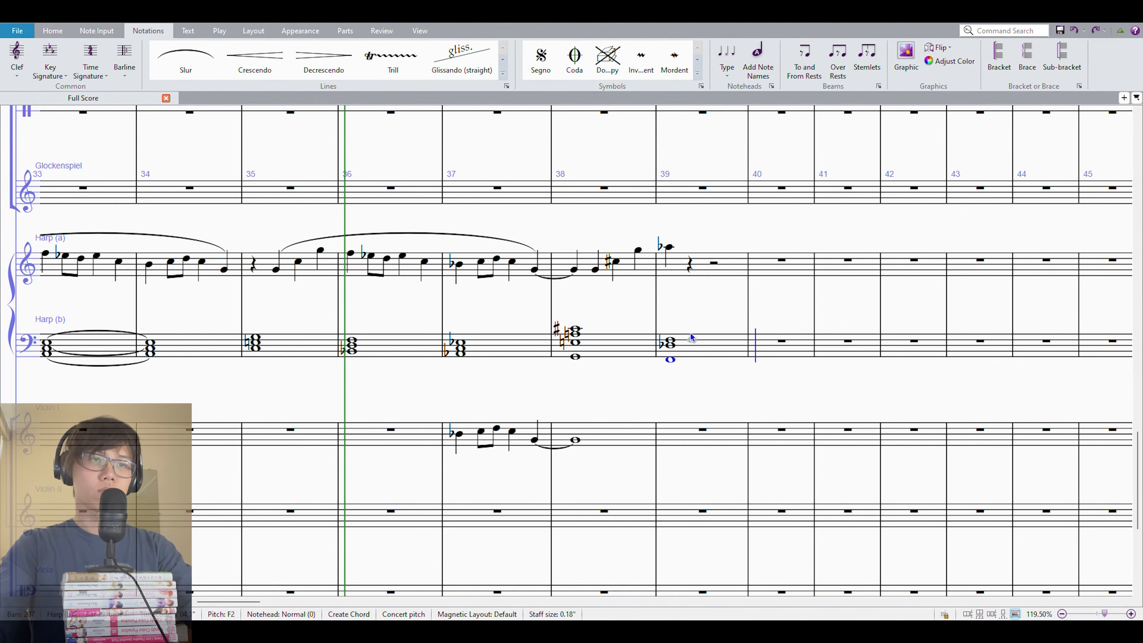
{"action": "key", "text": "r"}
{"action": "key", "text": "Escape"}
{"action": "left_click", "coordinate": [698, 341]}
{"action": "key", "text": "Return"}
{"action": "key", "text": "Escape"}
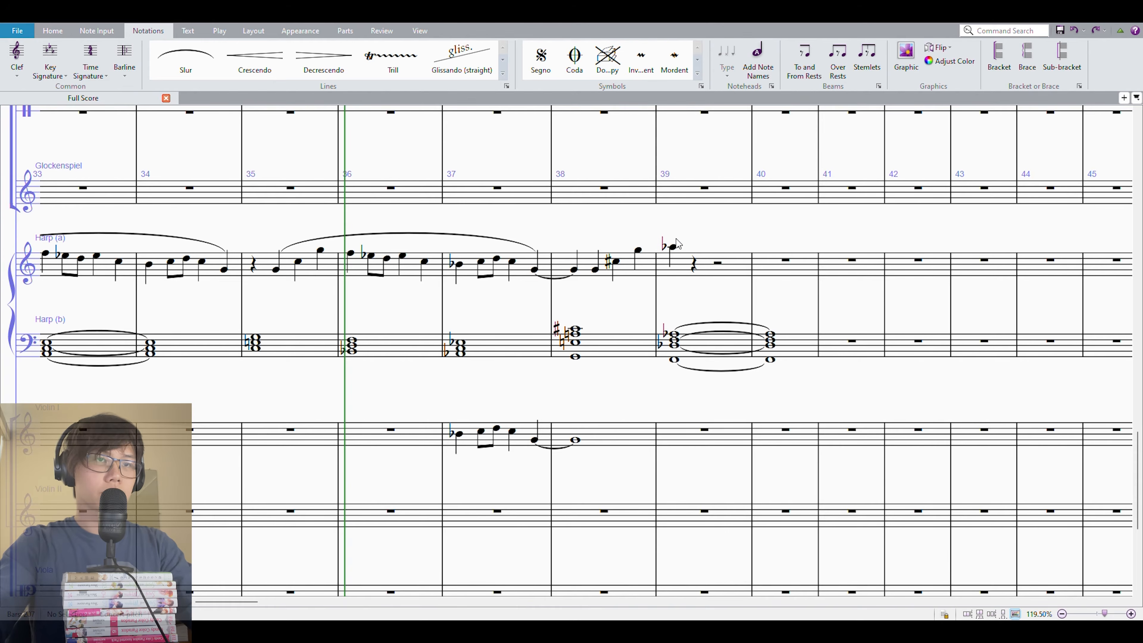
Complete bar 39 of the harp melody with eighth notes G and F, then quarter notes G and E-flat
{"action": "left_click", "coordinate": [675, 246]}
{"action": "key", "text": "n"}
{"action": "key", "text": "3"}
{"action": "key", "text": "g"}
{"action": "key", "text": "f"}
{"action": "key", "text": "6"}
{"action": "key", "text": "f"}
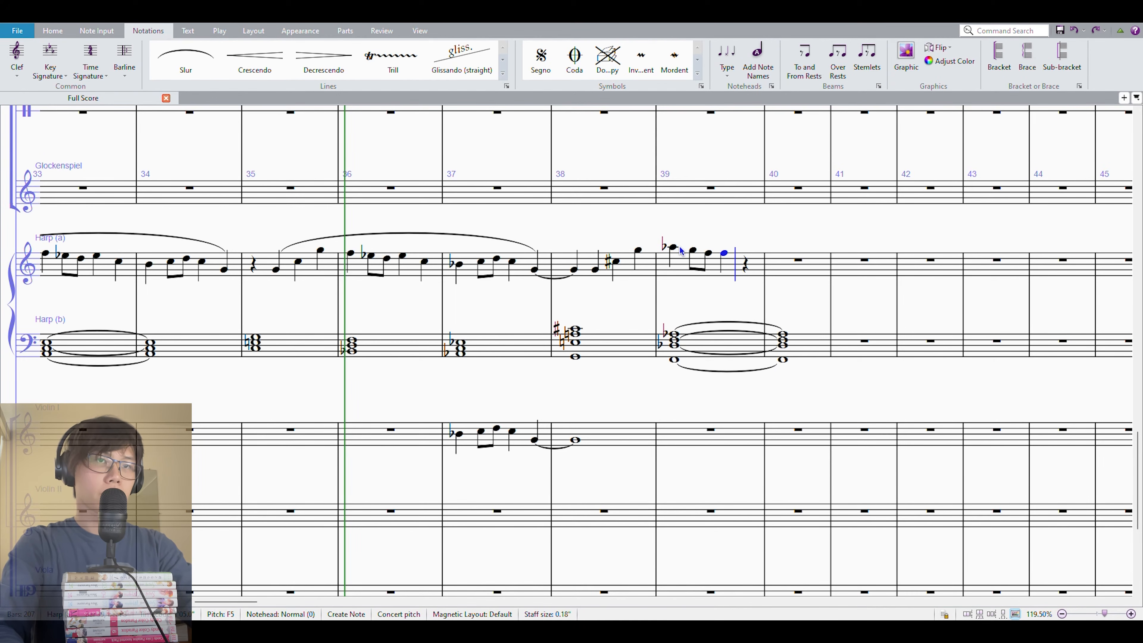
{"action": "key", "text": "d"}
{"action": "key", "text": "9"}
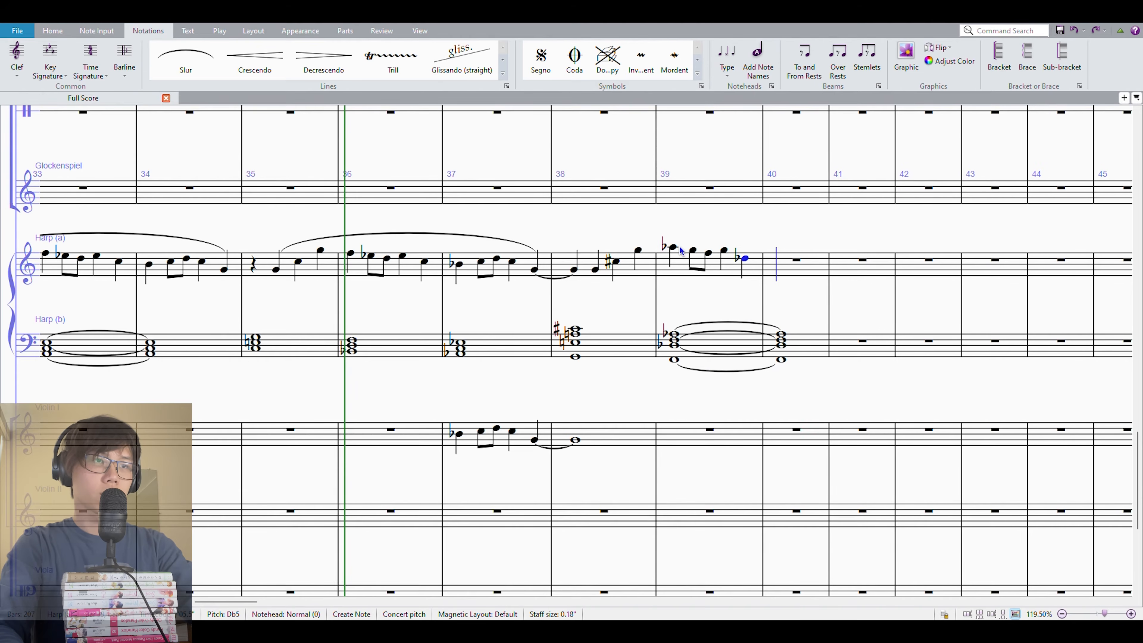
{"action": "key", "text": "Up"}
{"action": "key", "text": "Escape"}
{"action": "key", "text": "Right"}
{"action": "key", "text": "Left"}
{"action": "key", "text": "9"}
{"action": "key", "text": "Right"}
Fill bar 40 of the harp melody with quarter-note D-flat, eighths E-flat and F, and quarters E-flat and B-flat
{"action": "key", "text": "3"}
{"action": "key", "text": "4"}
{"action": "key", "text": "n"}
{"action": "key", "text": "9"}
{"action": "key", "text": "d"}
{"action": "key", "text": "3"}
{"action": "key", "text": "9"}
{"action": "key", "text": "e"}
{"action": "key", "text": "f"}
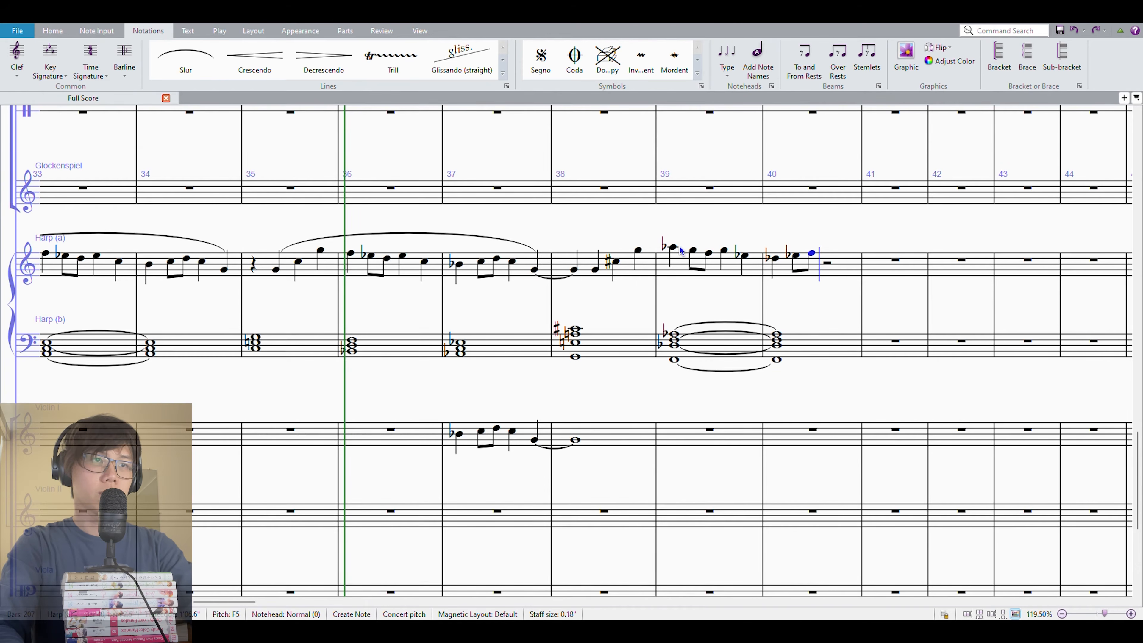
{"action": "key", "text": "4"}
{"action": "key", "text": "e"}
{"action": "key", "text": "9"}
{"action": "key", "text": "b"}
{"action": "key", "text": "Escape"}
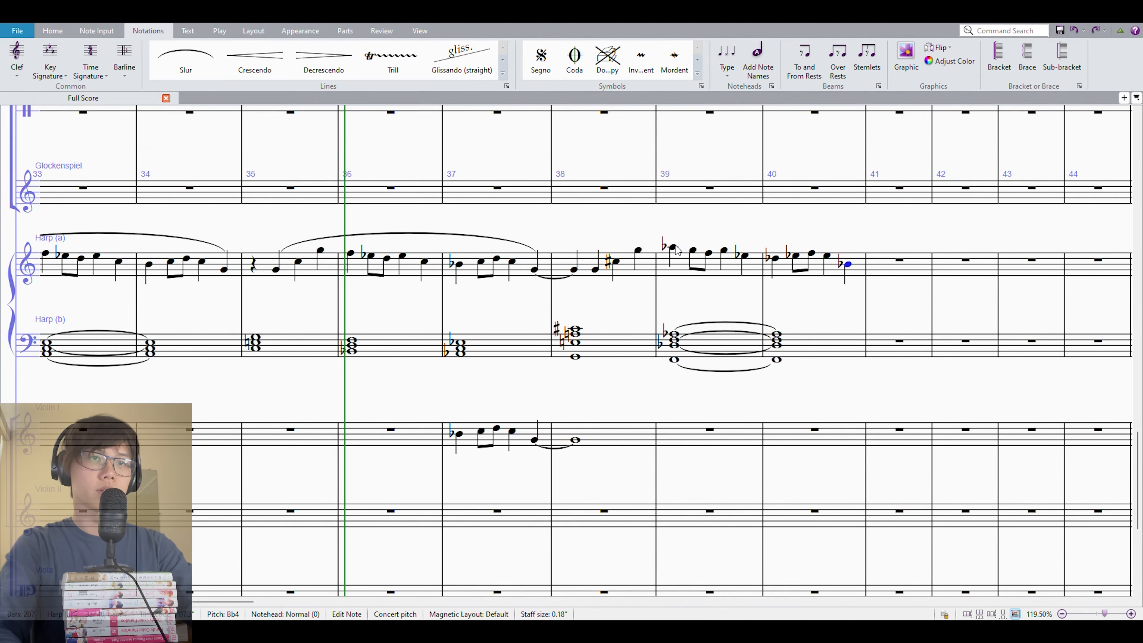
{"action": "left_click", "coordinate": [694, 238]}
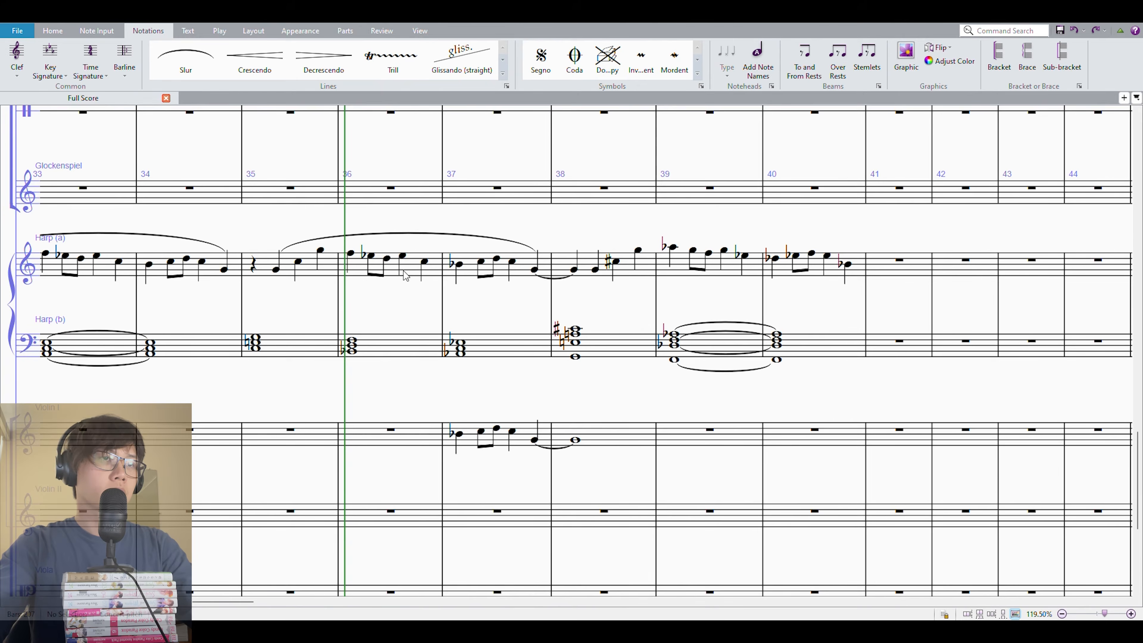
{"action": "left_click_drag", "start_coordinate": [585, 224], "coordinate": [657, 225]}
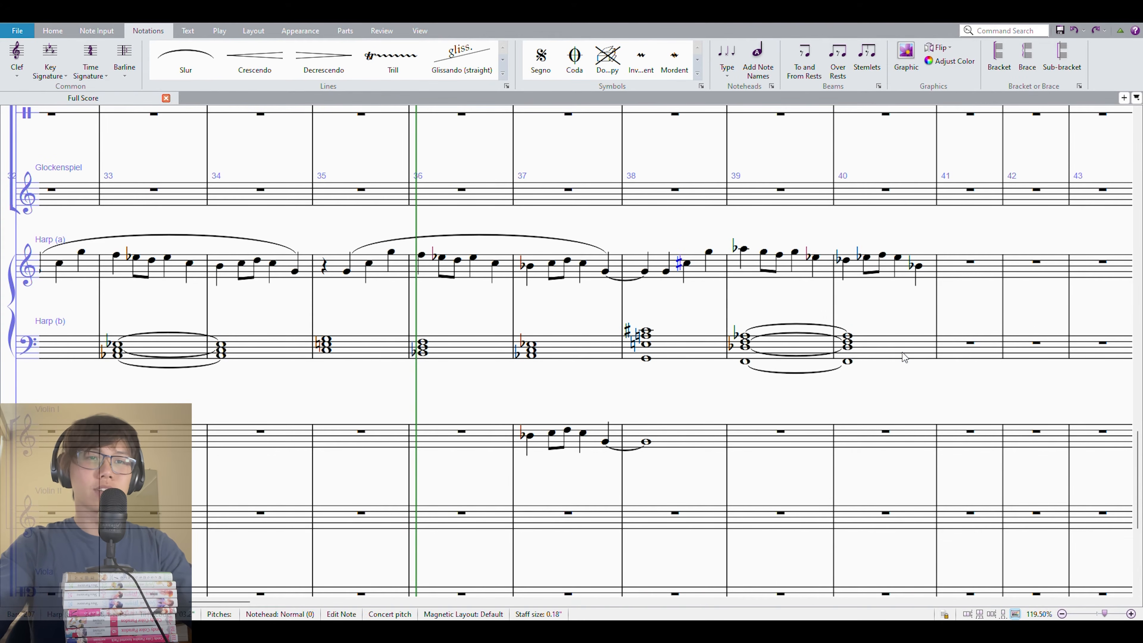
{"action": "left_click_drag", "start_coordinate": [679, 273], "coordinate": [904, 356]}
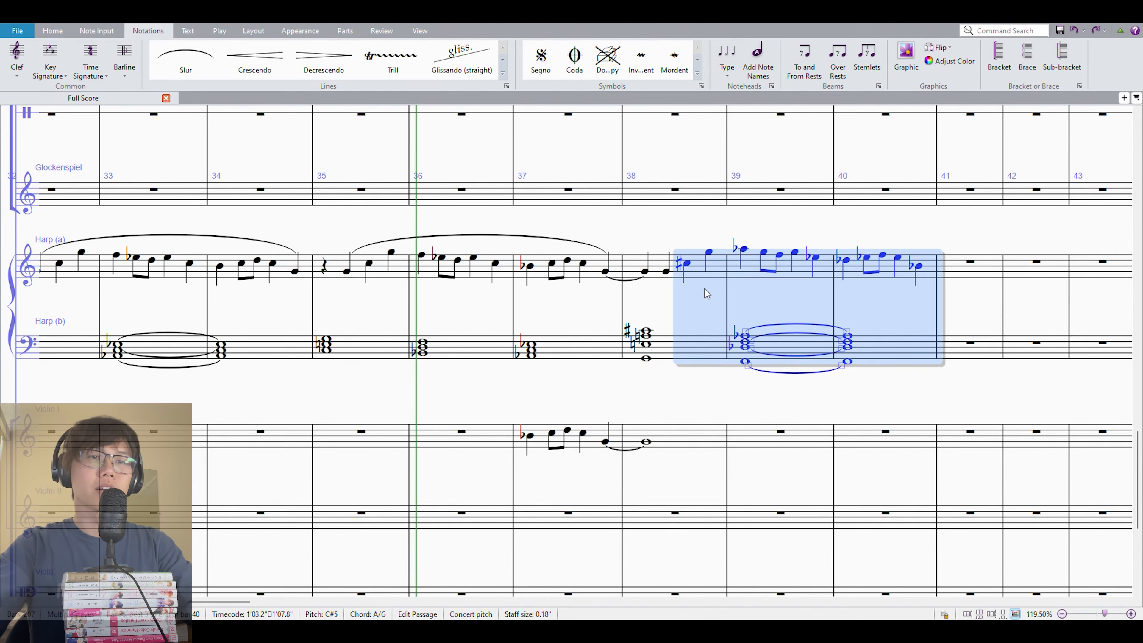
{"action": "key", "text": "Escape"}
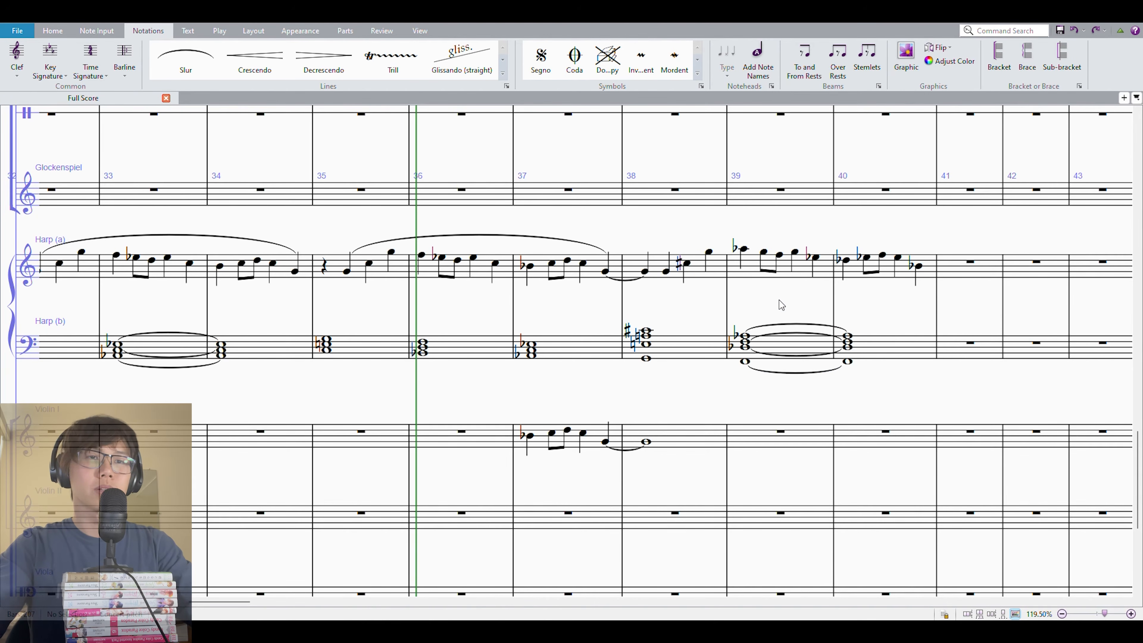
Try clearing the harp melody in bars 39 and 40 down to a single opening A-flat
{"action": "left_click", "coordinate": [757, 260]}
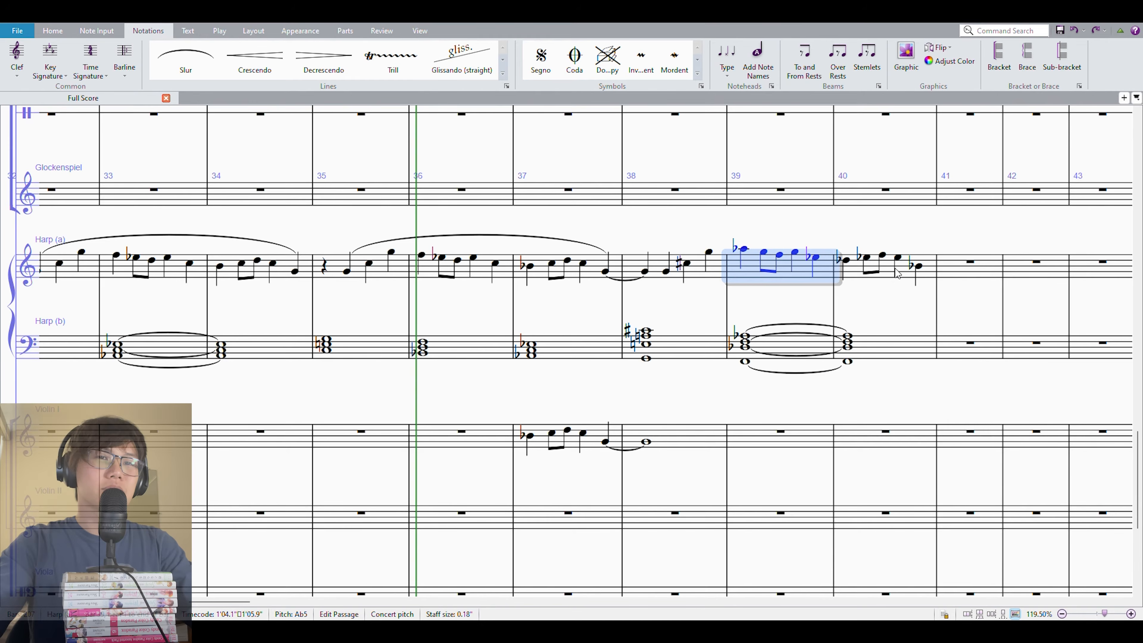
{"action": "left_click", "coordinate": [911, 280]}
{"action": "left_click", "coordinate": [767, 270], "text": "shift"}
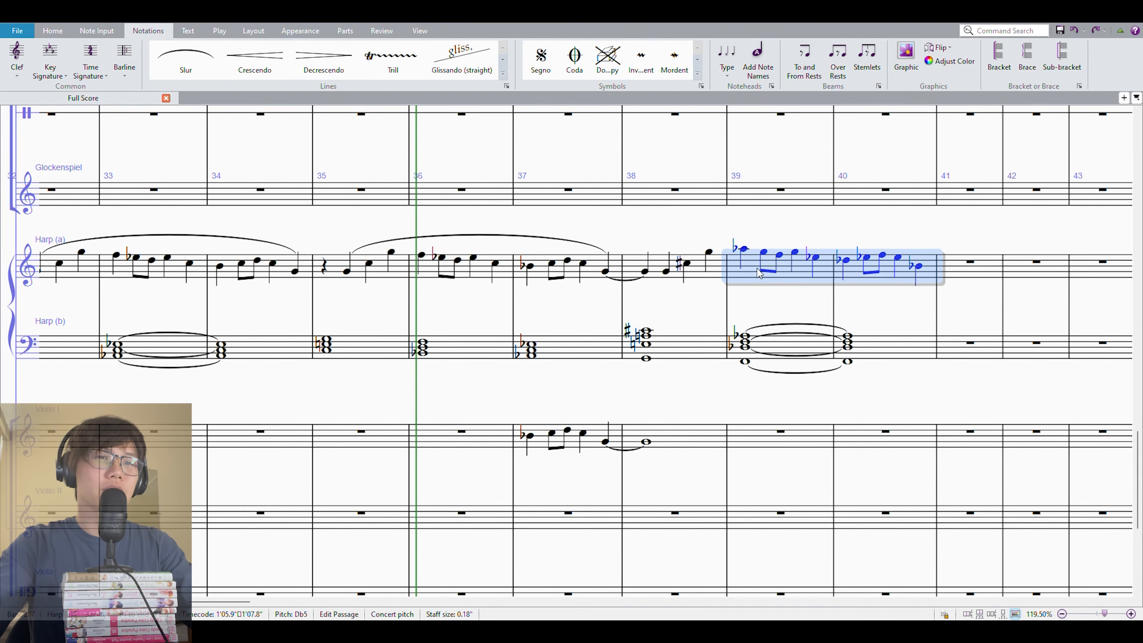
{"action": "key", "text": "Delete"}
{"action": "left_click", "coordinate": [709, 253]}
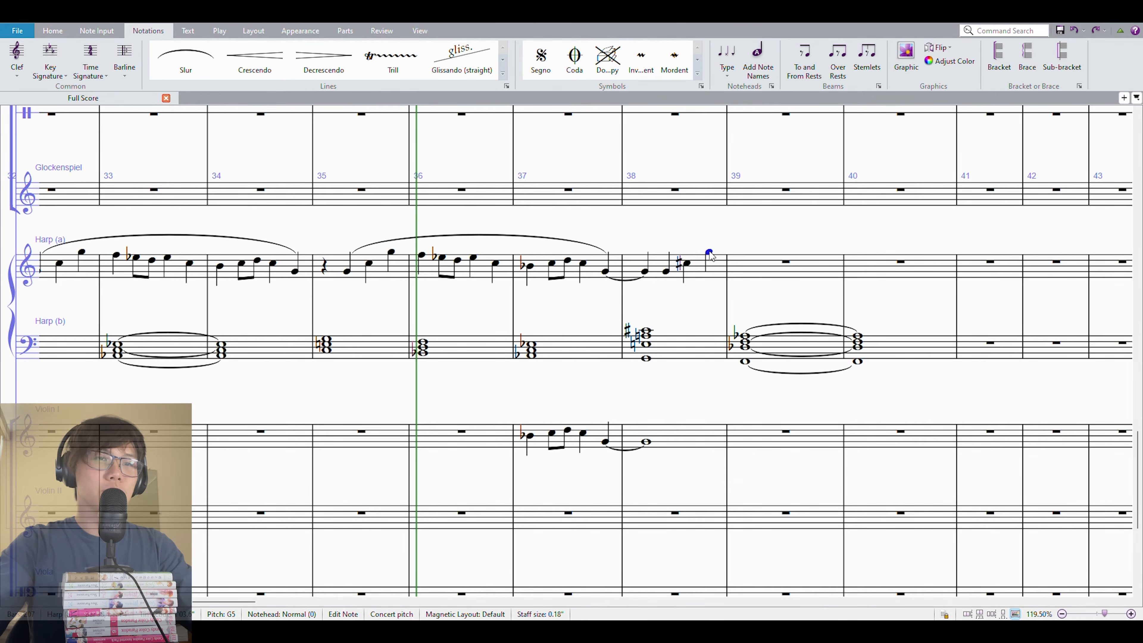
{"action": "left_click", "coordinate": [764, 262]}
{"action": "key", "text": "a"}
{"action": "key", "text": "Escape"}
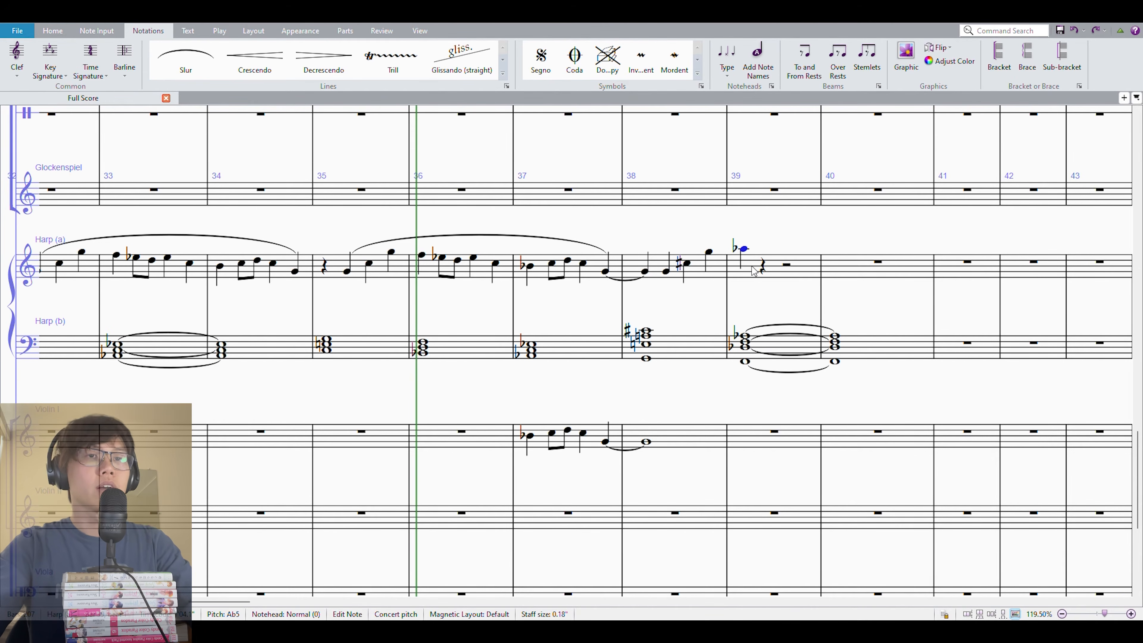
{"action": "key", "text": "ctrl+v"}
{"action": "key", "text": "Escape"}
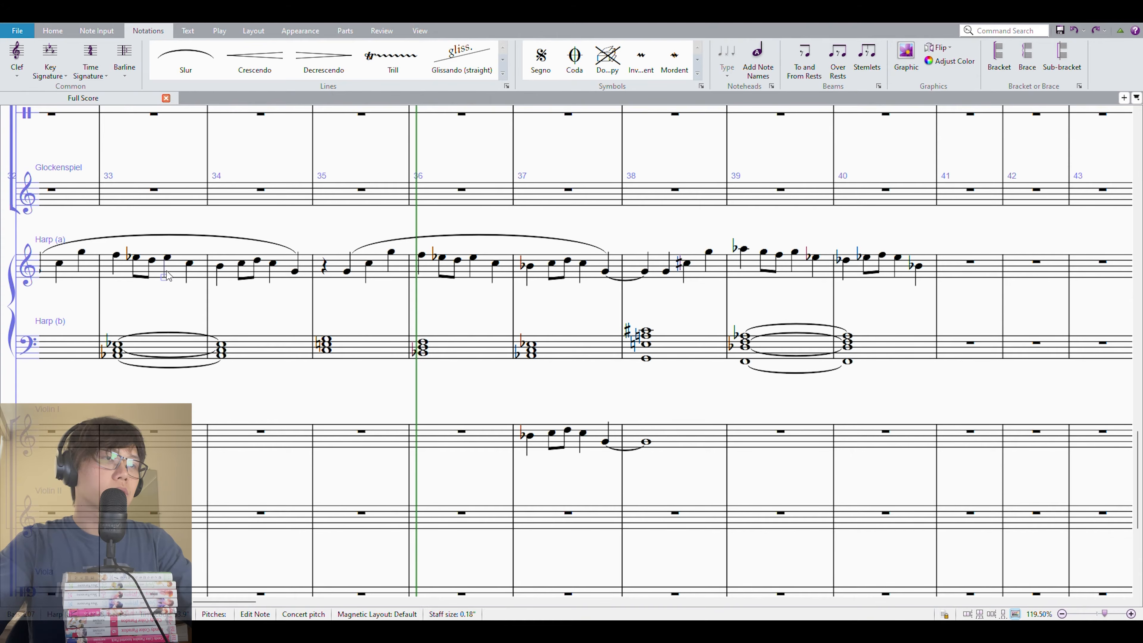
Copy bars 33 and 34 of the harp melody into bars 41 and 42
{"action": "left_click", "coordinate": [175, 273]}
{"action": "left_click", "coordinate": [238, 272], "text": "shift"}
{"action": "left_click", "coordinate": [972, 270]}
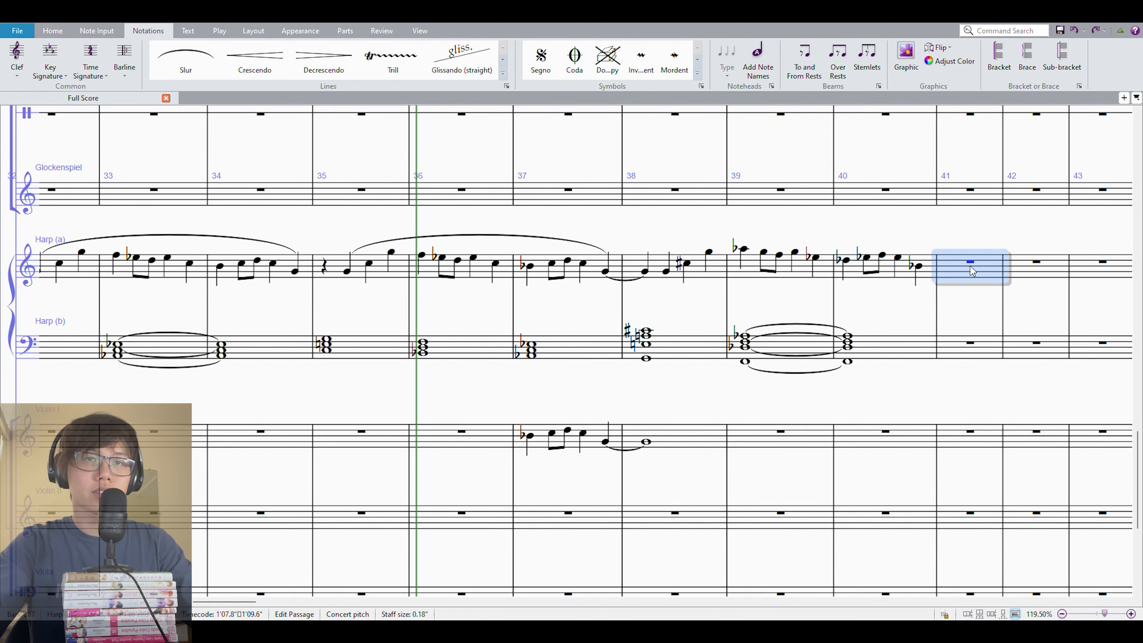
{"action": "key", "text": "ctrl+v"}
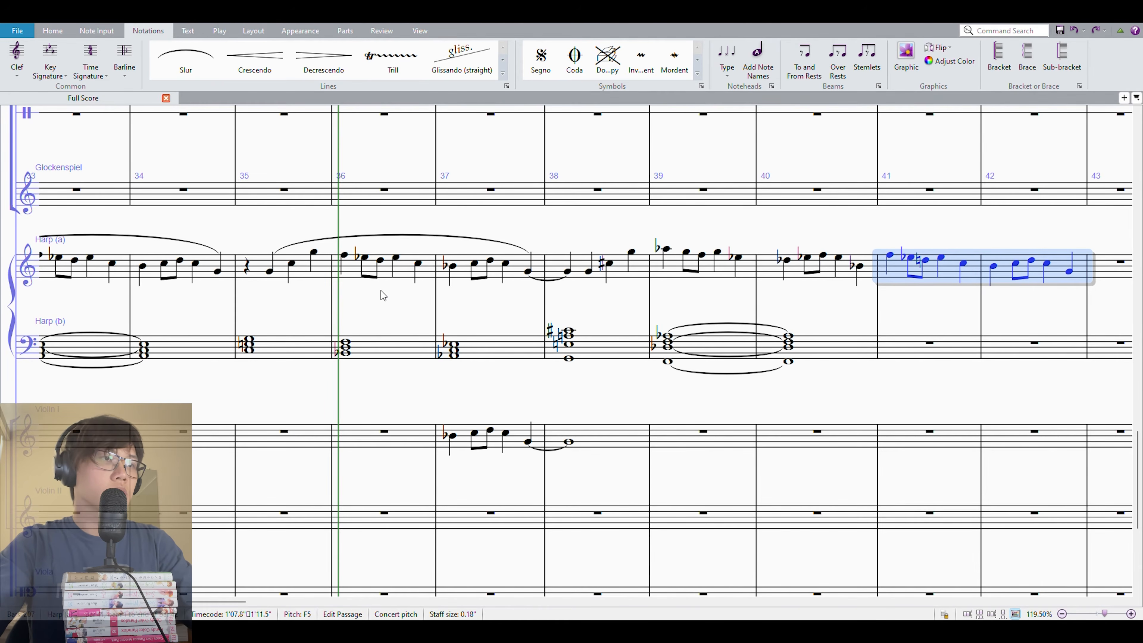
Raise the copied harp melody in bars 41 and 42 so that it starts on A-flat
{"action": "left_click_drag", "start_coordinate": [587, 225], "coordinate": [878, 225]}
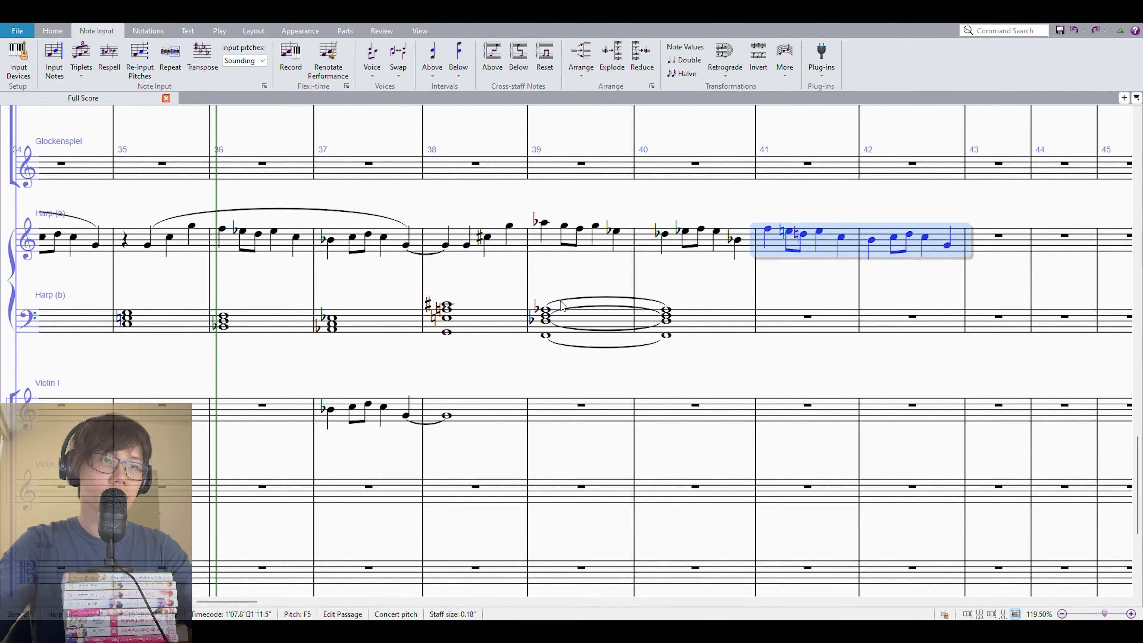
{"action": "key", "text": "Up"}
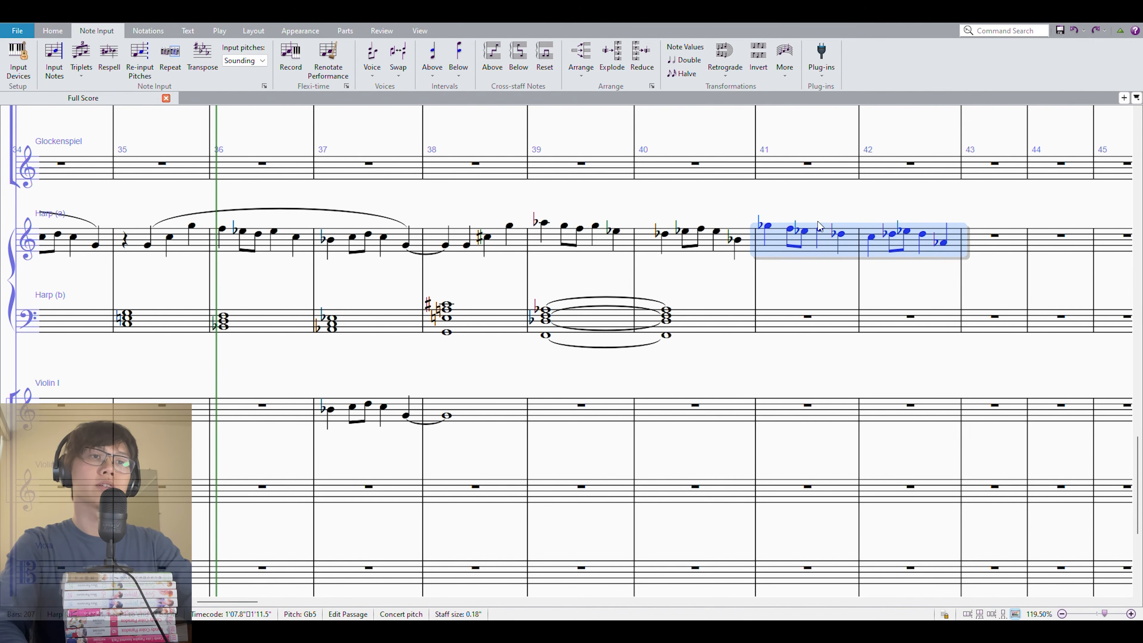
{"action": "key", "text": "Up"}
Adjust the copied harp melody in bars 41 and 42 to A-flat, G, F, G, E-flat and D-flat, E-flat, F, E-flat, B-flat
{"action": "key", "text": "Left"}
{"action": "key", "text": "Right"}
{"action": "key", "text": "Right"}
{"action": "key", "text": "Right"}
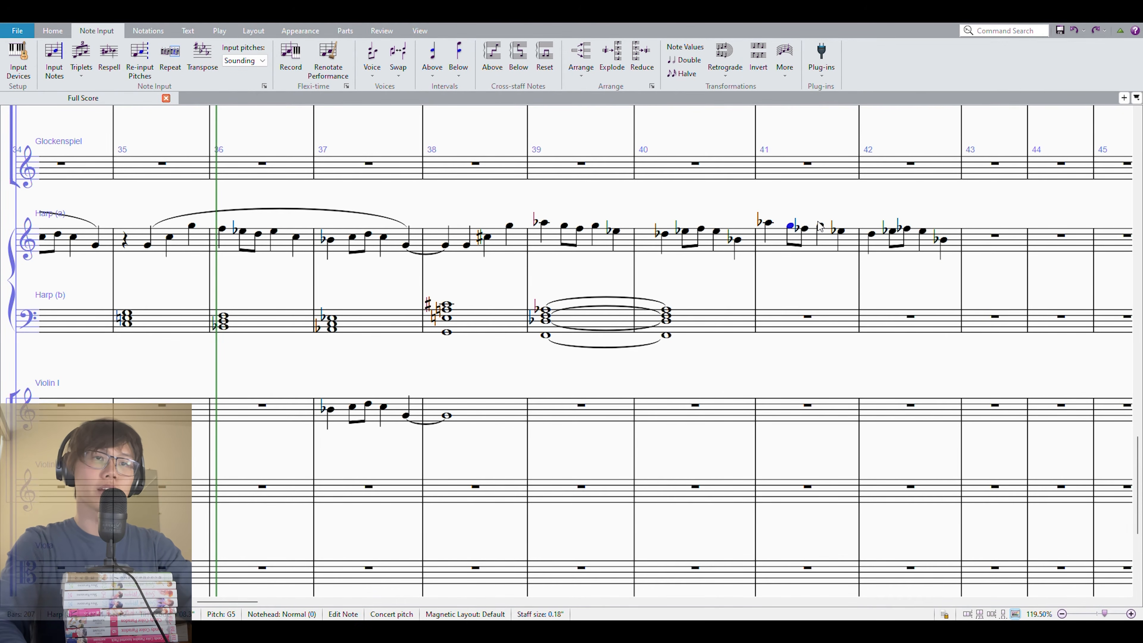
{"action": "key", "text": "Up"}
{"action": "key", "text": "Right"}
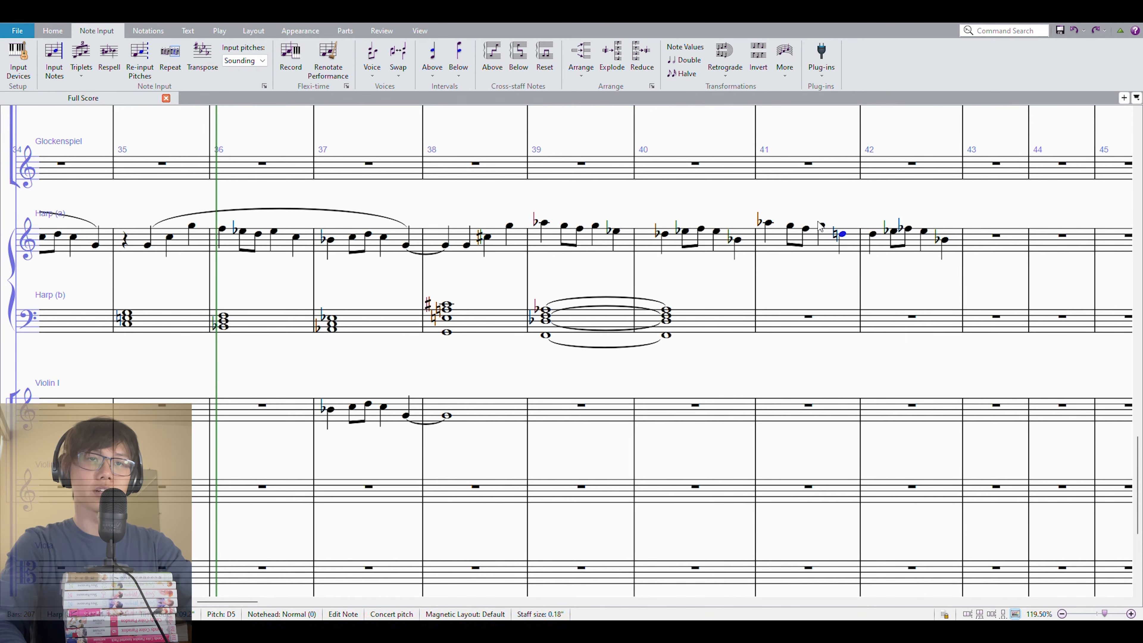
{"action": "key", "text": "Left"}
{"action": "key", "text": "KP_9"}
{"action": "key", "text": "Right"}
{"action": "key", "text": "Right"}
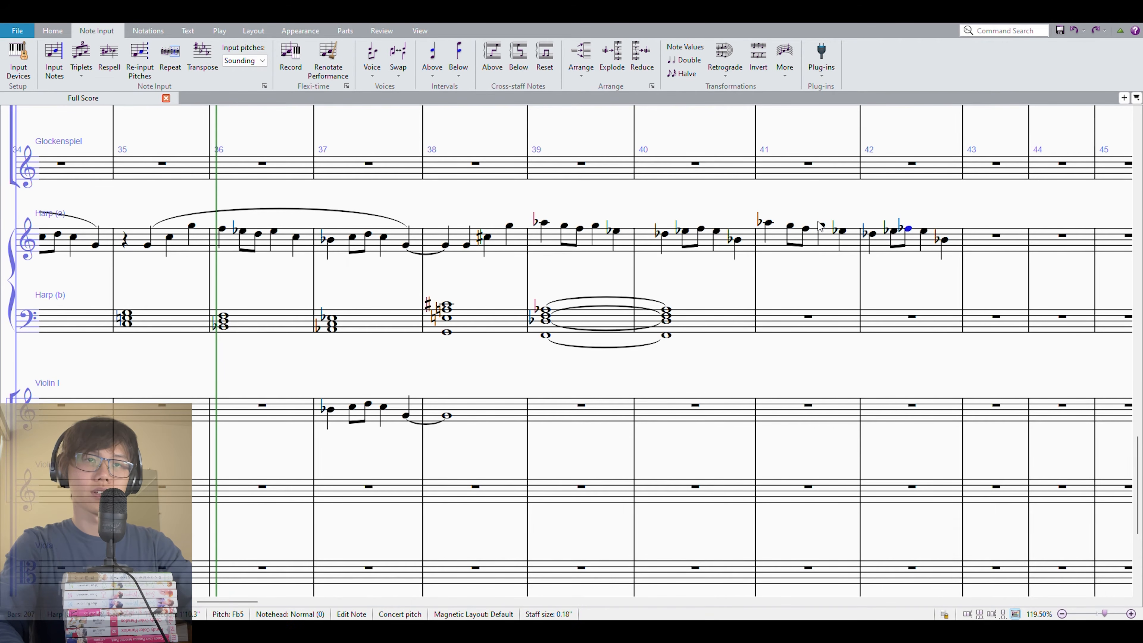
{"action": "key", "text": "KP_9"}
{"action": "key", "text": "Right"}
{"action": "key", "text": "Right"}
Delete the copied harp melody from bars 41 and 42, keeping the melody in bars 39 and 40
{"action": "key", "text": "ctrl+shift+Left"}
{"action": "key", "text": "ctrl+shift+Left"}
{"action": "key", "text": "ctrl+shift+Left"}
{"action": "key", "text": "ctrl+shift+Right"}
{"action": "key", "text": "Delete"}
{"action": "key", "text": "Left"}
{"action": "key", "text": "Left"}
{"action": "key", "text": "Left"}
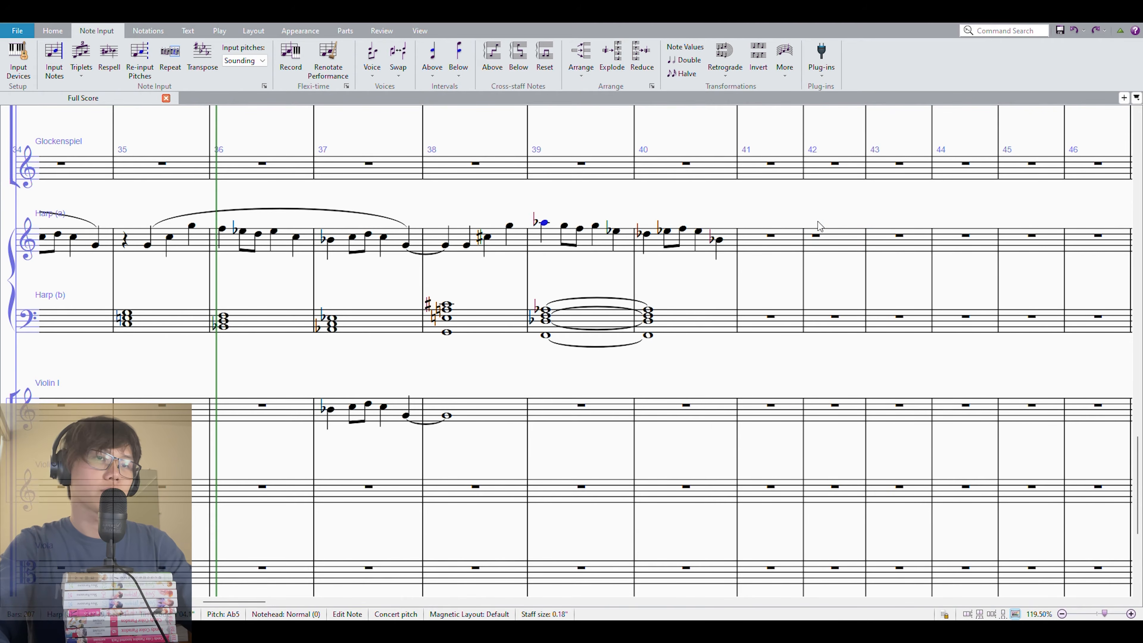
Select both harp staves from bar 32 through bar 40 and play the passage back
{"action": "key", "text": "ctrl+shift+Left"}
{"action": "key", "text": "ctrl+shift+Left"}
{"action": "left_click", "coordinate": [657, 240]}
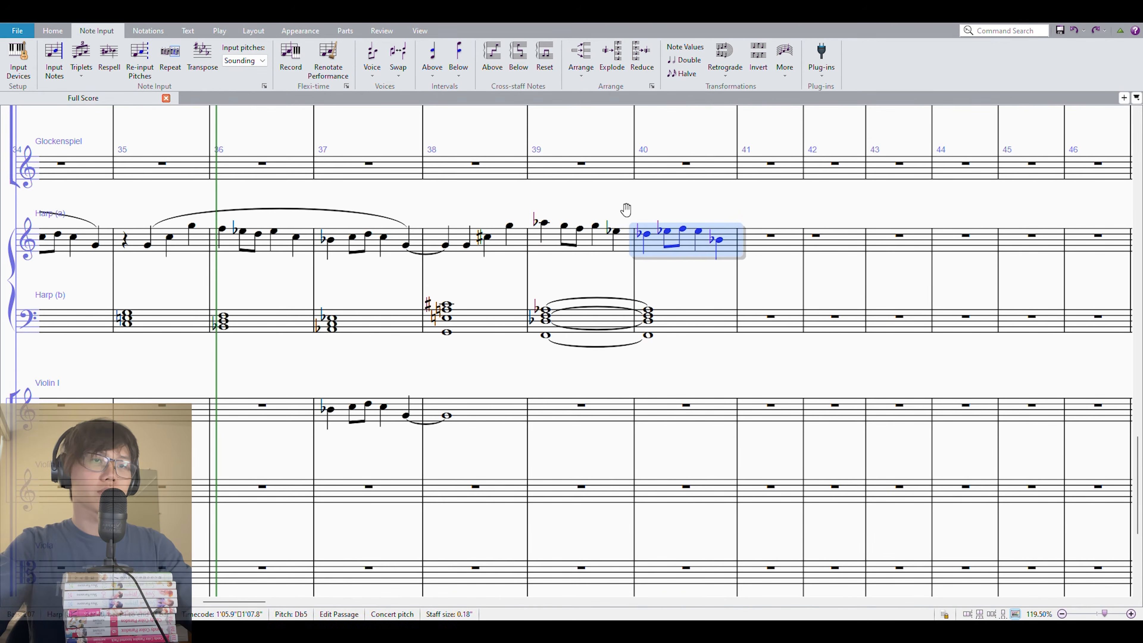
{"action": "left_click_drag", "start_coordinate": [625, 210], "coordinate": [1017, 210]}
{"action": "left_click", "coordinate": [275, 328], "text": "shift"}
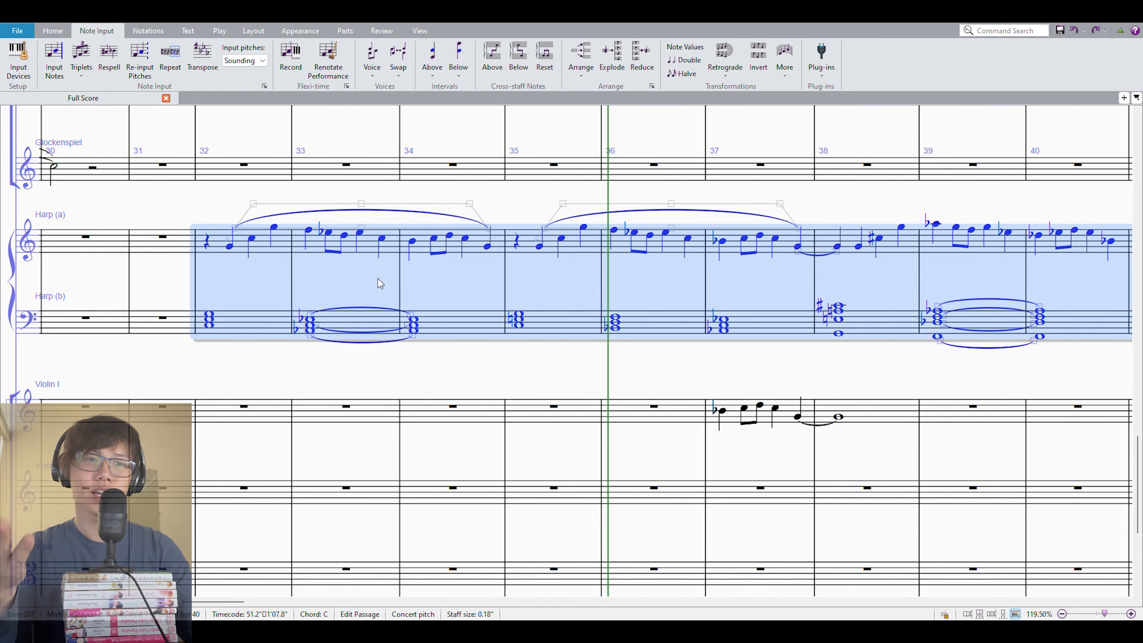
{"action": "key", "text": "space"}
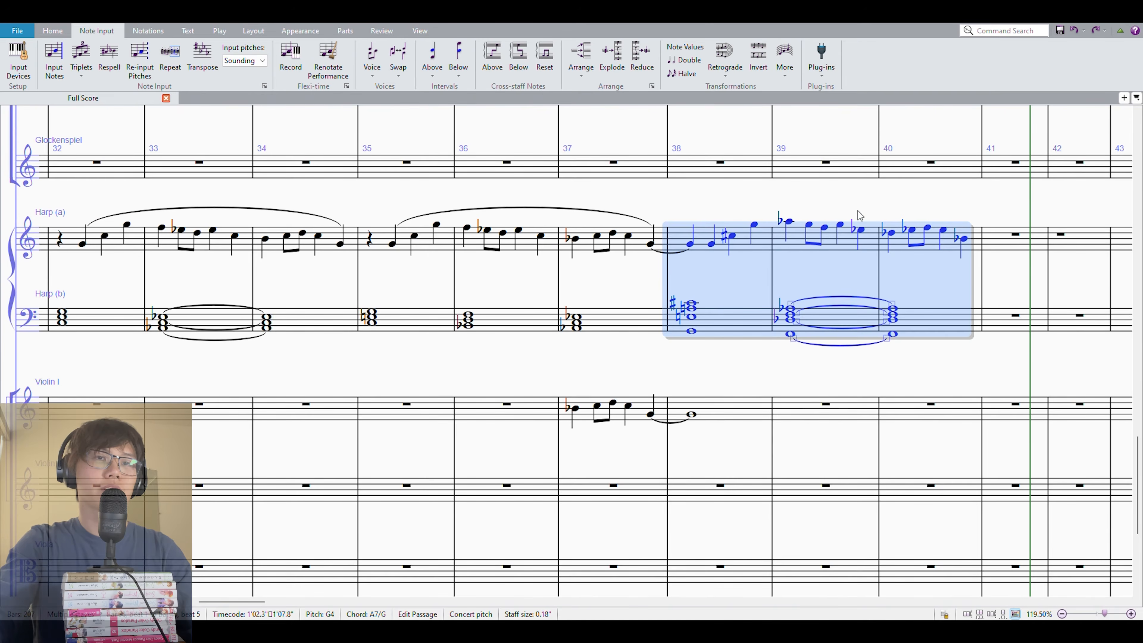
Compare the harp's opening in bar 32 with its extension across bars 38 to 40 on both staves
{"action": "left_click_drag", "start_coordinate": [861, 213], "coordinate": [910, 188]}
{"action": "key", "text": "Escape"}
{"action": "left_click_drag", "start_coordinate": [768, 197], "coordinate": [899, 220]}
{"action": "left_click", "coordinate": [282, 323]}
{"action": "left_click", "coordinate": [293, 255], "text": "shift"}
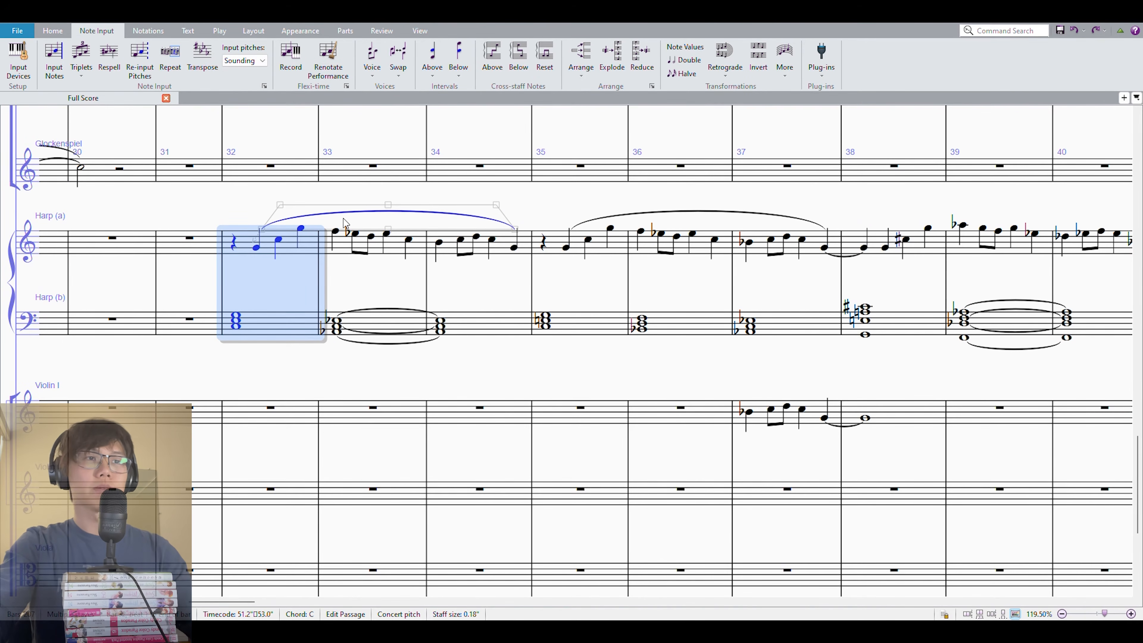
{"action": "left_click_drag", "start_coordinate": [558, 199], "coordinate": [281, 189]}
{"action": "left_click", "coordinate": [639, 293]}
{"action": "left_click", "coordinate": [829, 236], "text": "shift"}
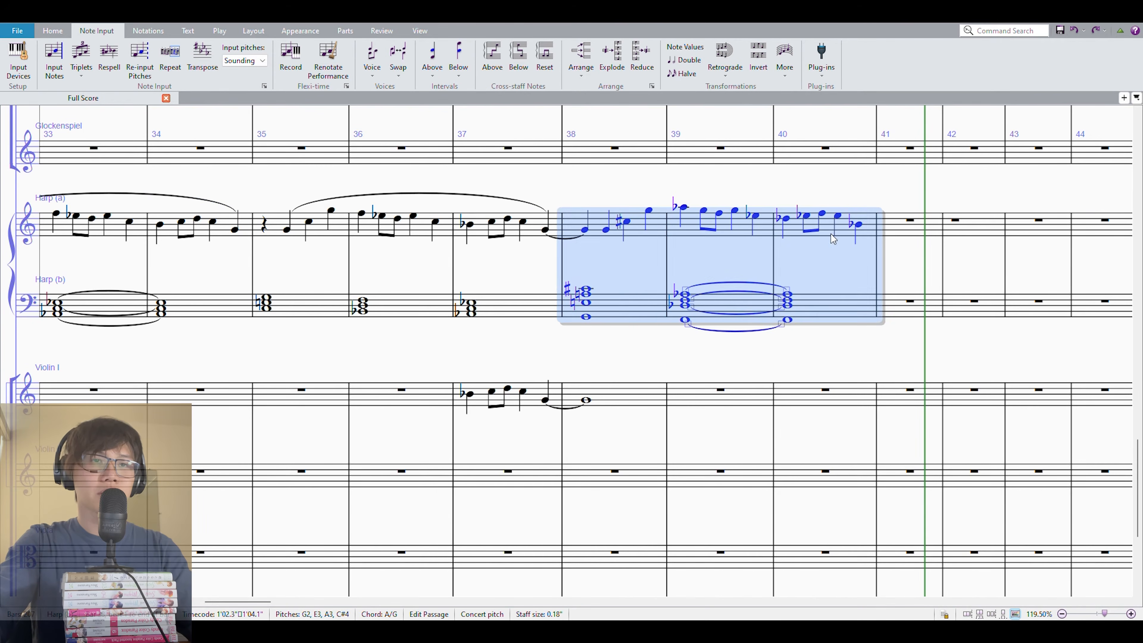
Examine the harp melody in bar 38 and both harp staves in bar 39
{"action": "key", "text": "Escape"}
{"action": "left_click", "coordinate": [593, 224]}
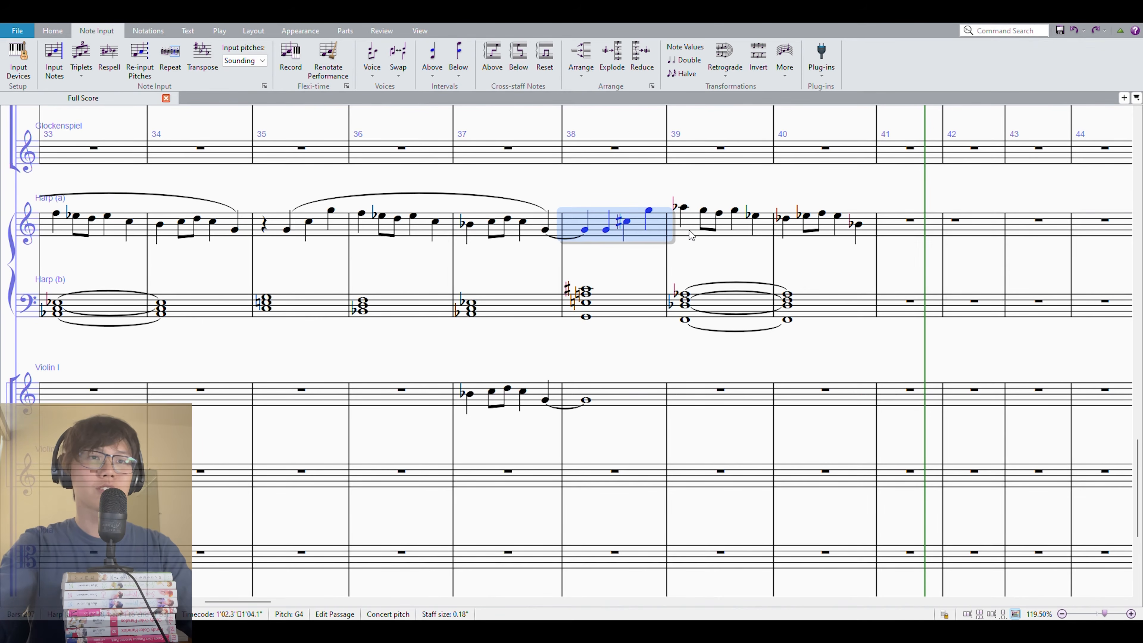
{"action": "left_click", "coordinate": [691, 223]}
{"action": "left_click", "coordinate": [721, 283], "text": "shift"}
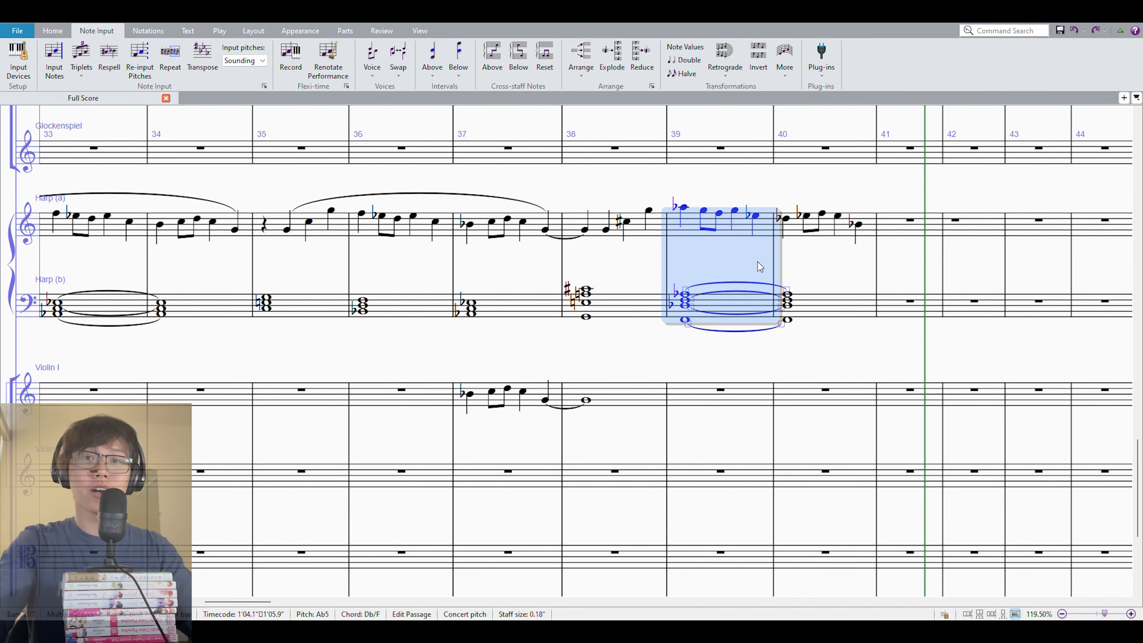
Review the harp melody phrases in the passage from bar 32 to bar 40
{"action": "scroll", "coordinate": [616, 207], "scroll_direction": "left", "scroll_amount": 3}
{"action": "left_click", "coordinate": [657, 229]}
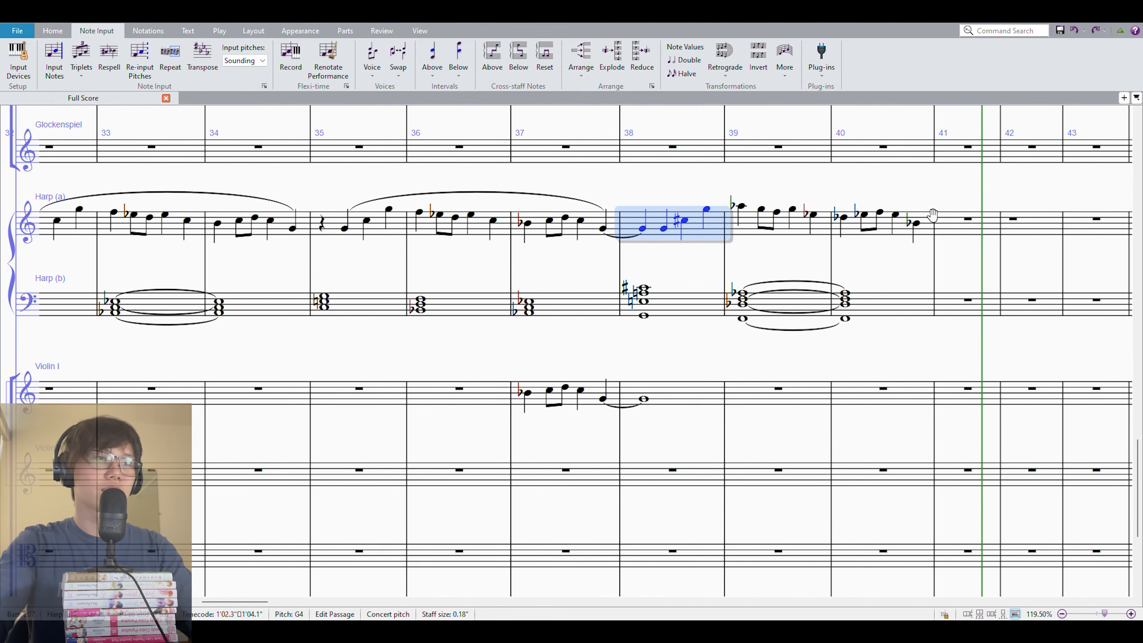
{"action": "scroll", "coordinate": [276, 255], "scroll_direction": "left", "scroll_amount": 15}
{"action": "left_click", "coordinate": [355, 244]}
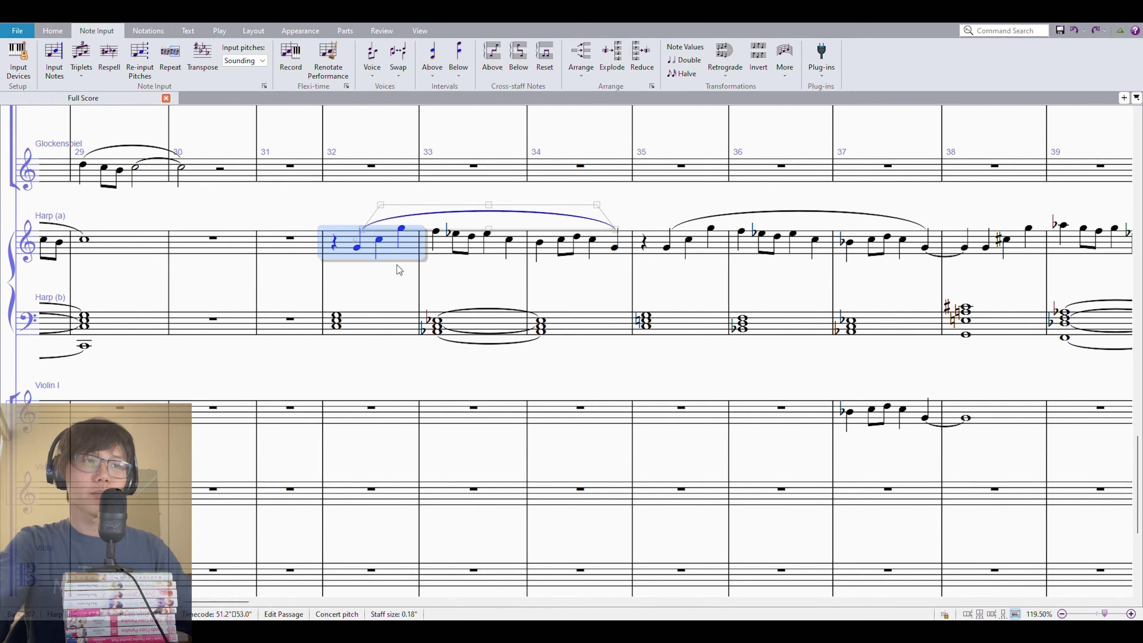
{"action": "left_click", "coordinate": [535, 131]}
{"action": "left_click_drag", "start_coordinate": [746, 195], "coordinate": [392, 216]}
Try to repeat the bar 38 chord into bar 39 of the Harp (b) staff
{"action": "left_click", "coordinate": [685, 353]}
{"action": "key", "text": "r"}
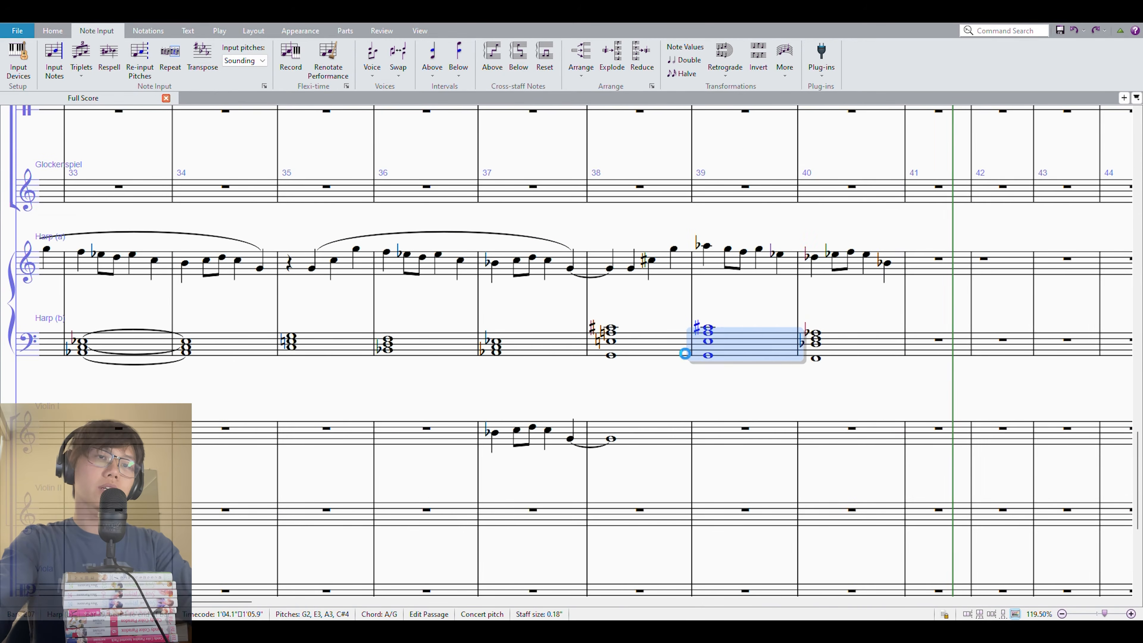
{"action": "key", "text": "r"}
{"action": "left_click", "coordinate": [630, 333], "text": "shift"}
{"action": "key", "text": "Return"}
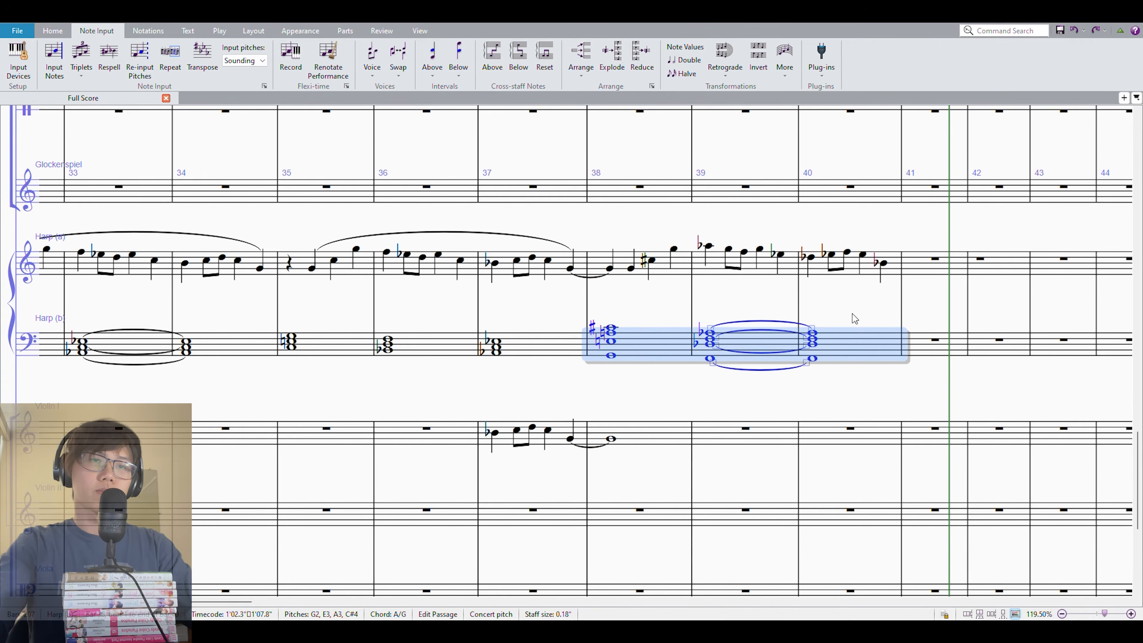
{"action": "left_click", "coordinate": [850, 315]}
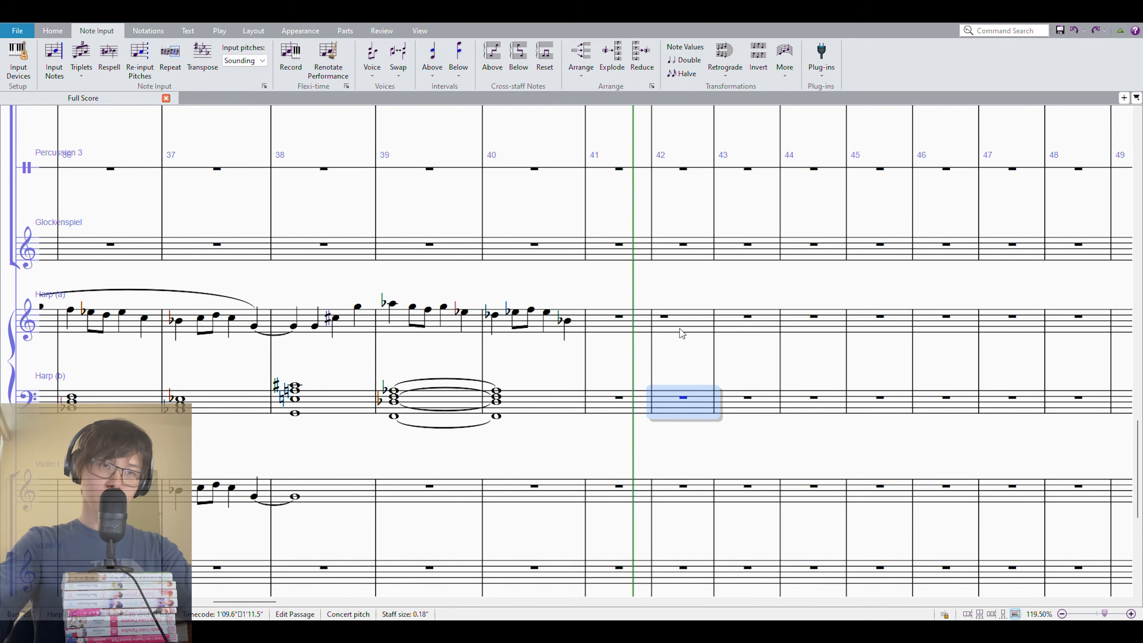
Copy the Harp (a) melody of bars 32–34 into bars 42–44, with a tied chord of Bb1, F2 and D3 in Harp (b)
{"action": "left_click_drag", "start_coordinate": [399, 374], "coordinate": [975, 379]}
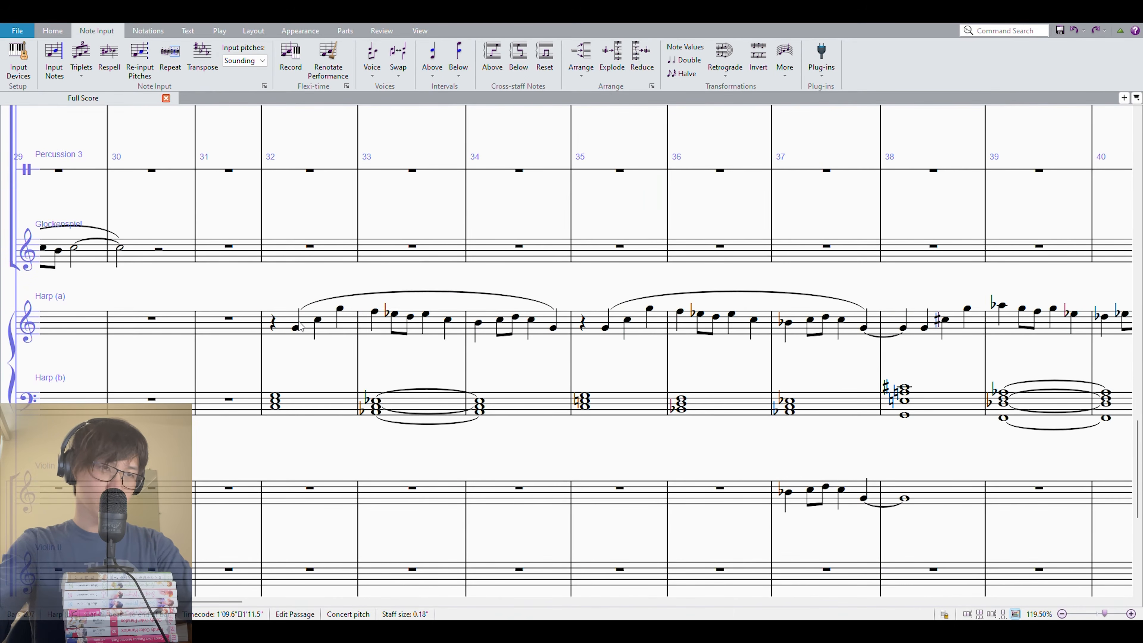
{"action": "left_click", "coordinate": [301, 322]}
{"action": "left_click", "coordinate": [512, 327], "text": "shift"}
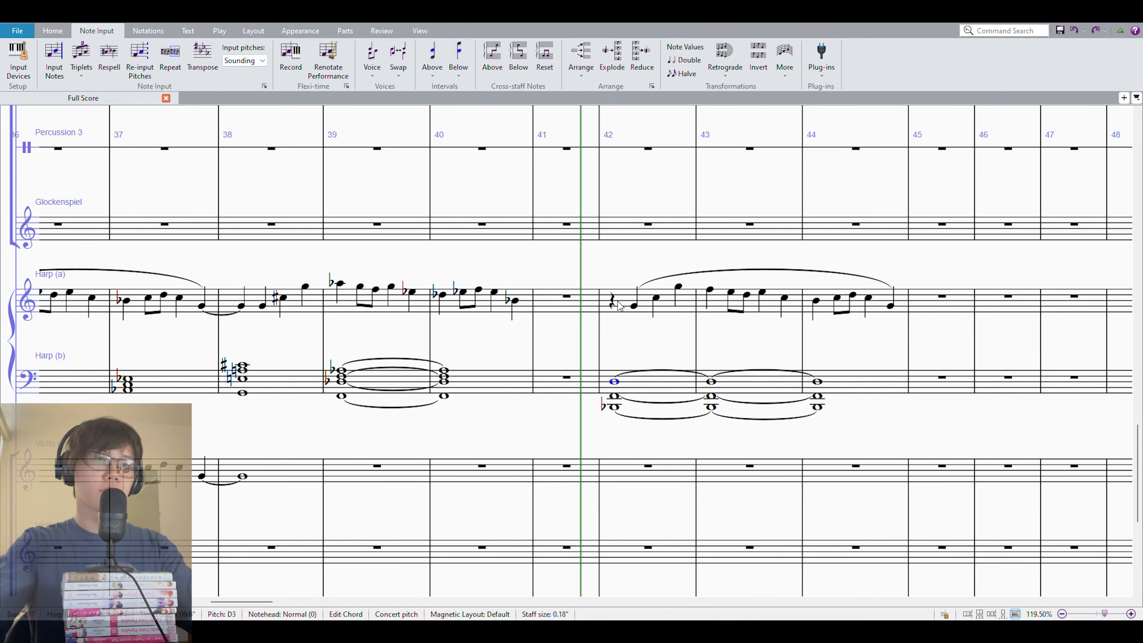
Play back both harp staves from bar 42
{"action": "left_click", "coordinate": [620, 304]}
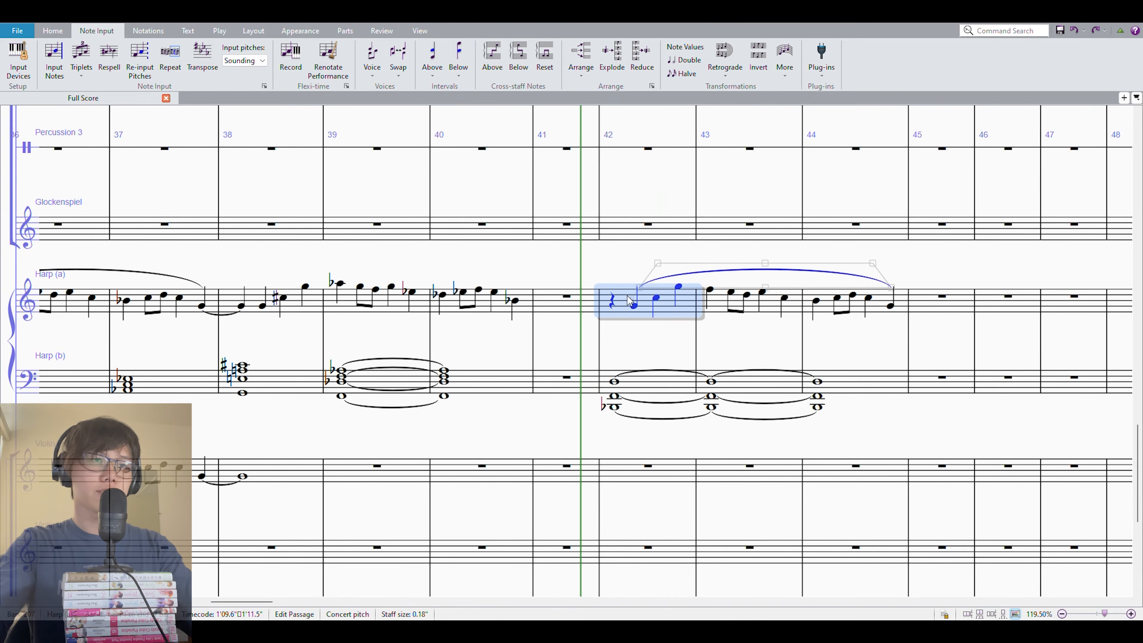
{"action": "left_click", "coordinate": [658, 386], "text": "shift"}
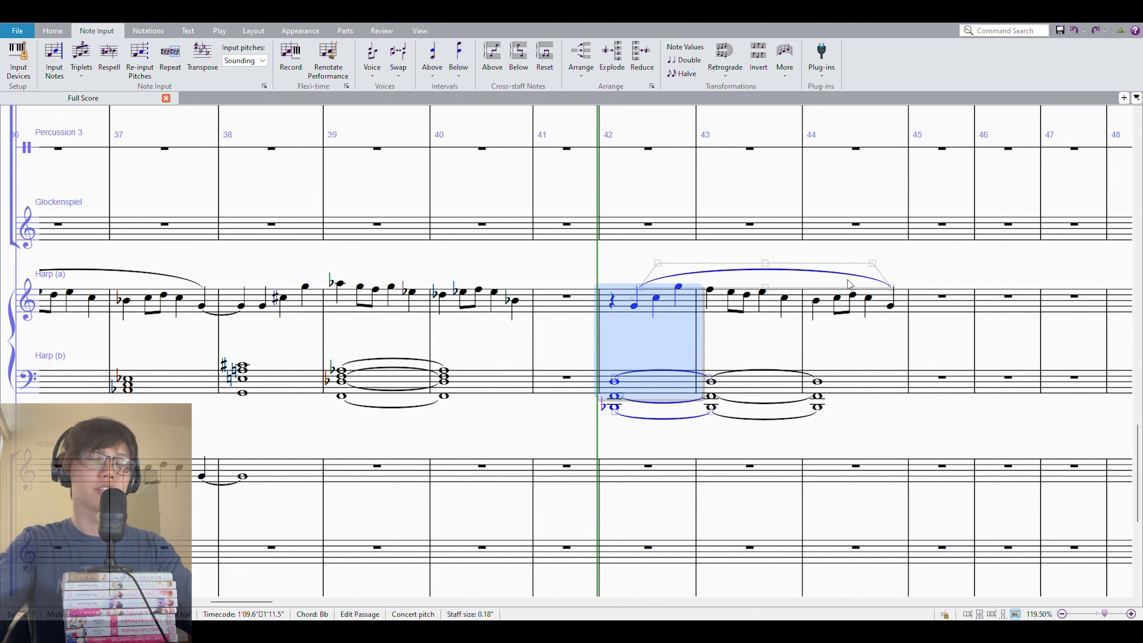
{"action": "key", "text": "space"}
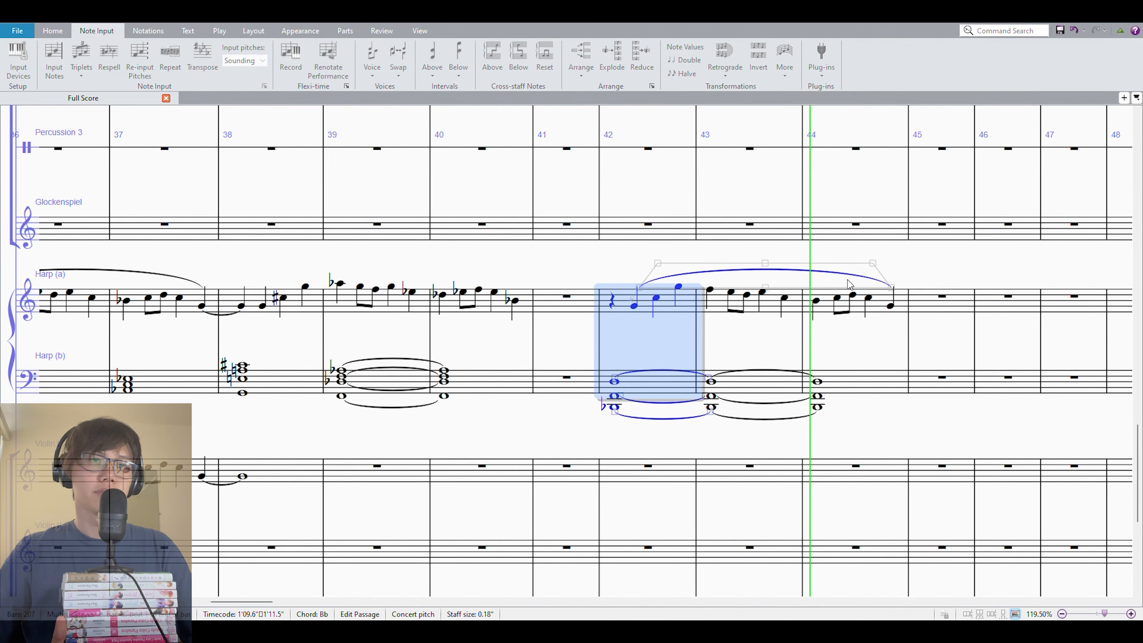
{"action": "key", "text": "space"}
Add tied G3, A3 and E4 to the Harp (b) chord across bars 42–44
{"action": "left_click", "coordinate": [852, 388]}
{"action": "left_click", "coordinate": [607, 390], "text": "shift"}
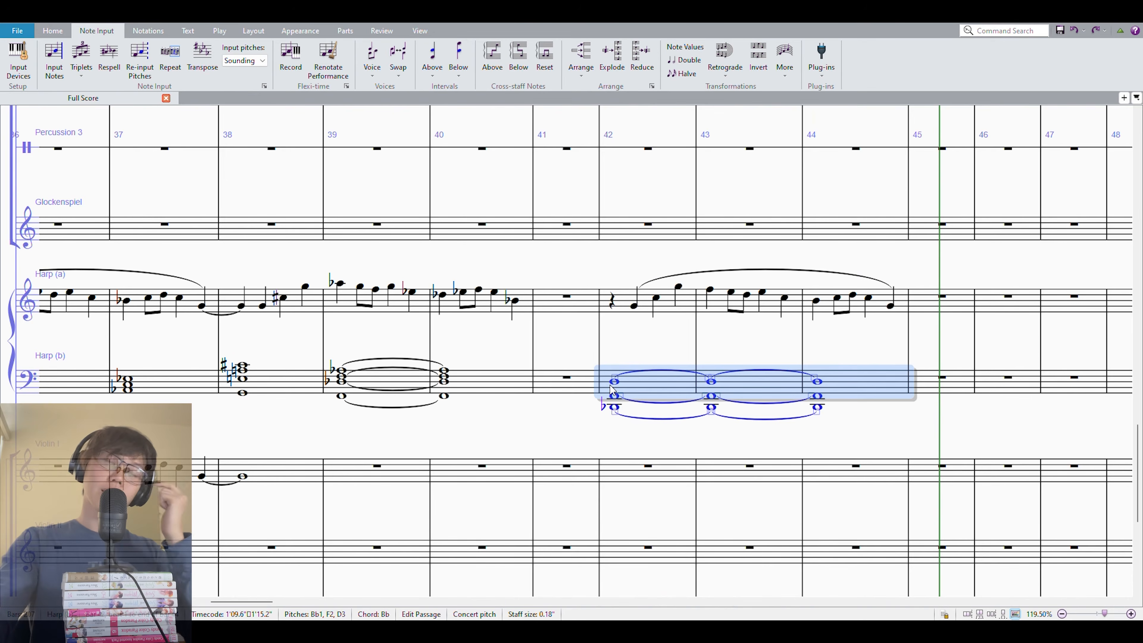
{"action": "left_click", "coordinate": [616, 382]}
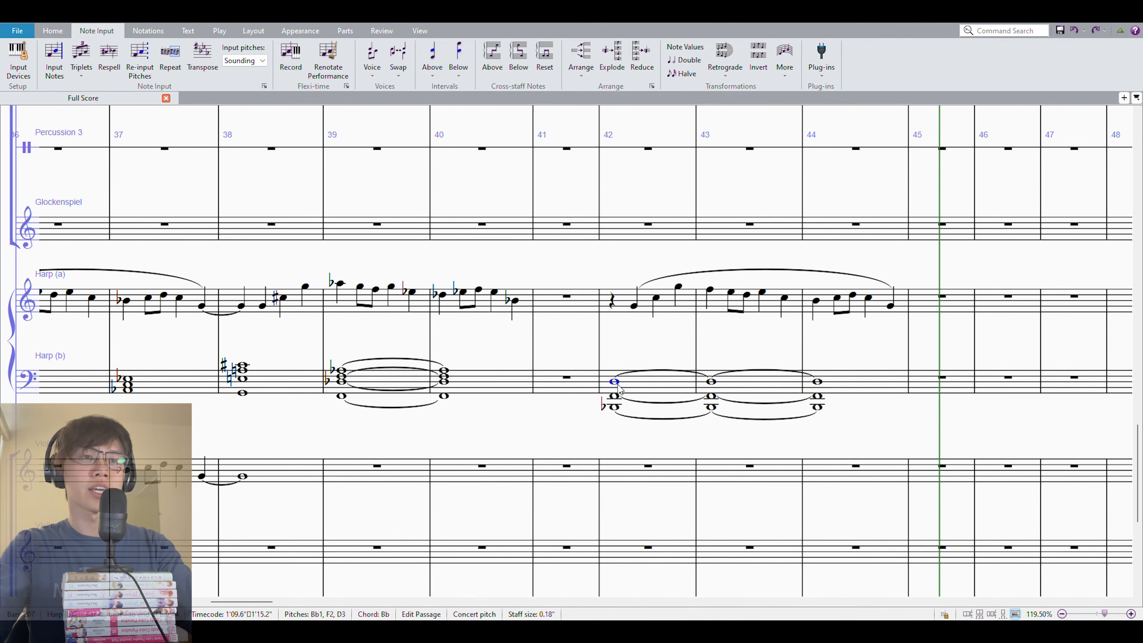
{"action": "key", "text": "Right"}
{"action": "key", "text": "Right"}
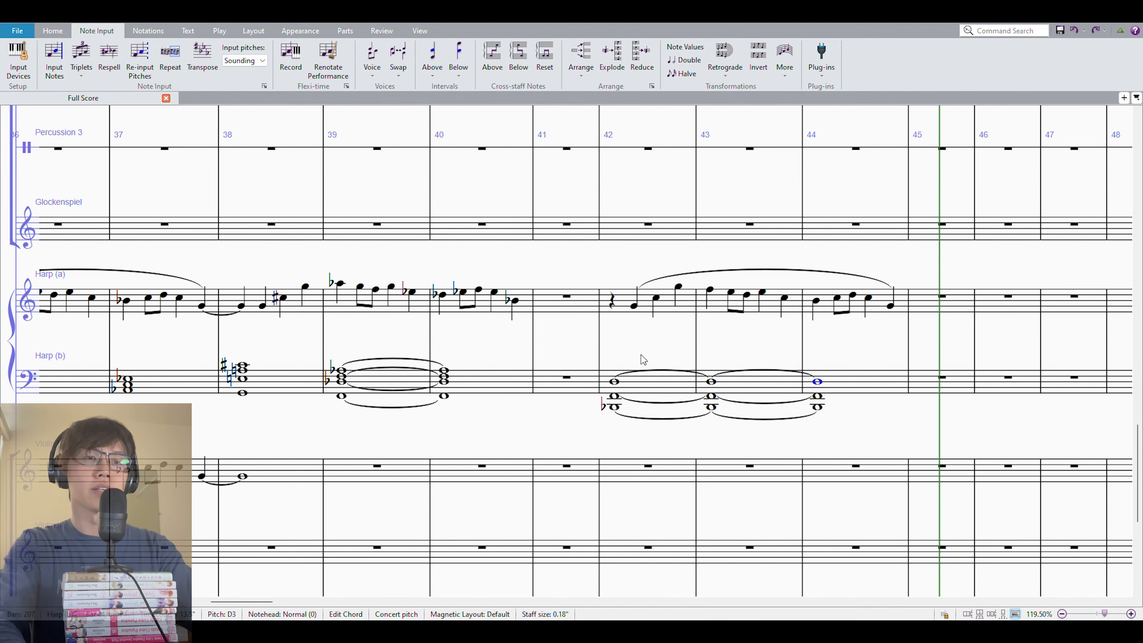
{"action": "key", "text": "ctrl+z"}
{"action": "key", "text": "ctrl+z"}
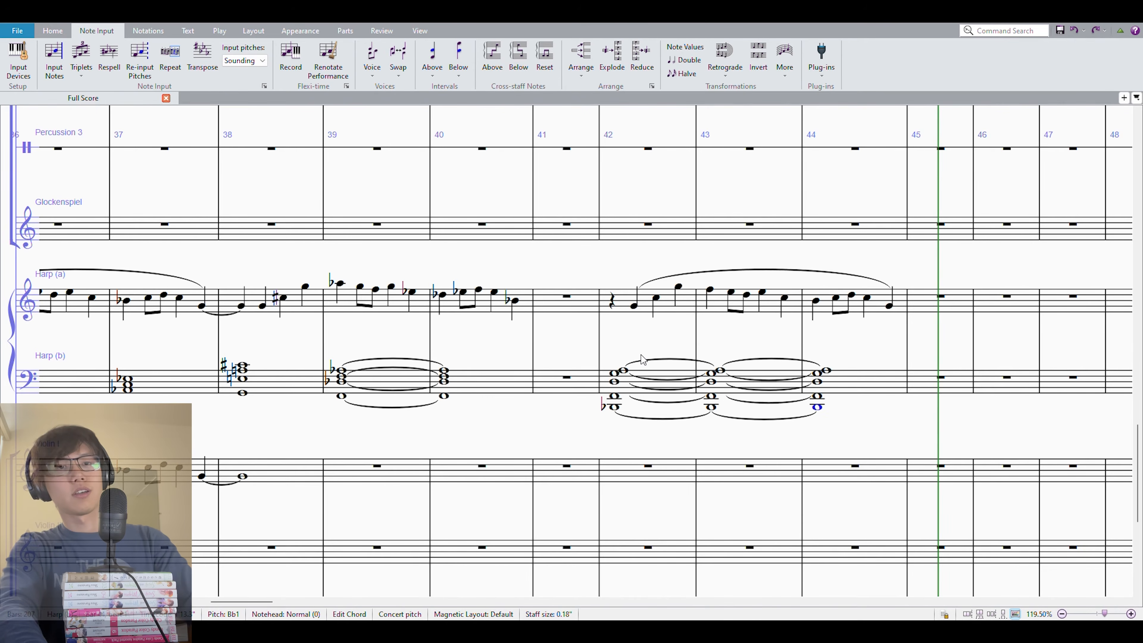
{"action": "key", "text": "ctrl+z"}
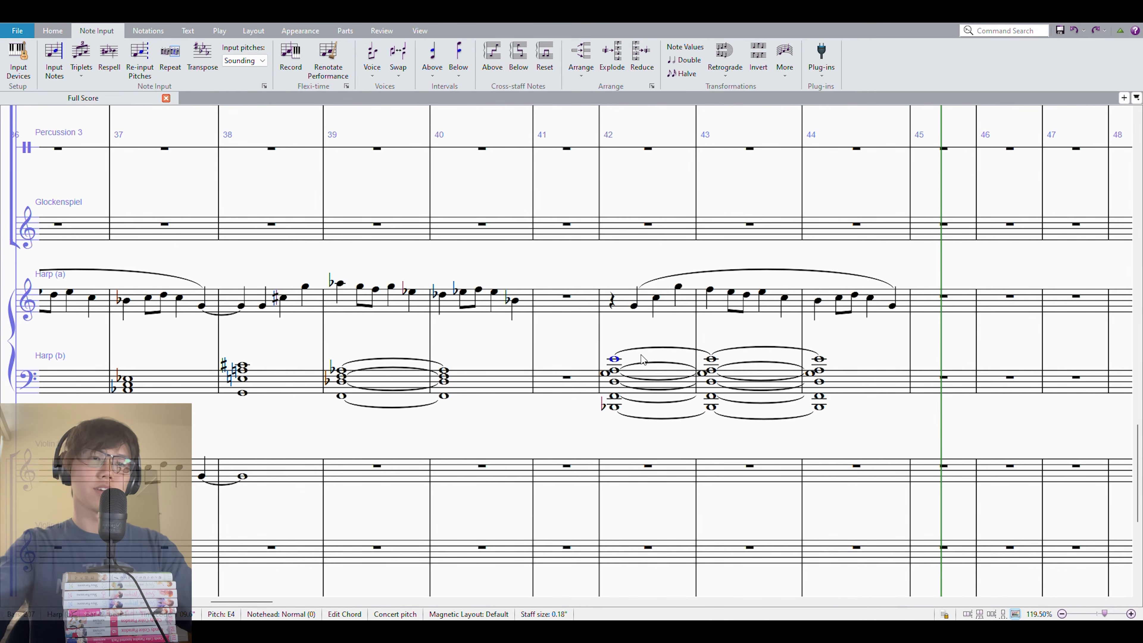
Play back the harp passage, rewind playback to bar 42 and examine the Harp (b) chord there
{"action": "key", "text": "space"}
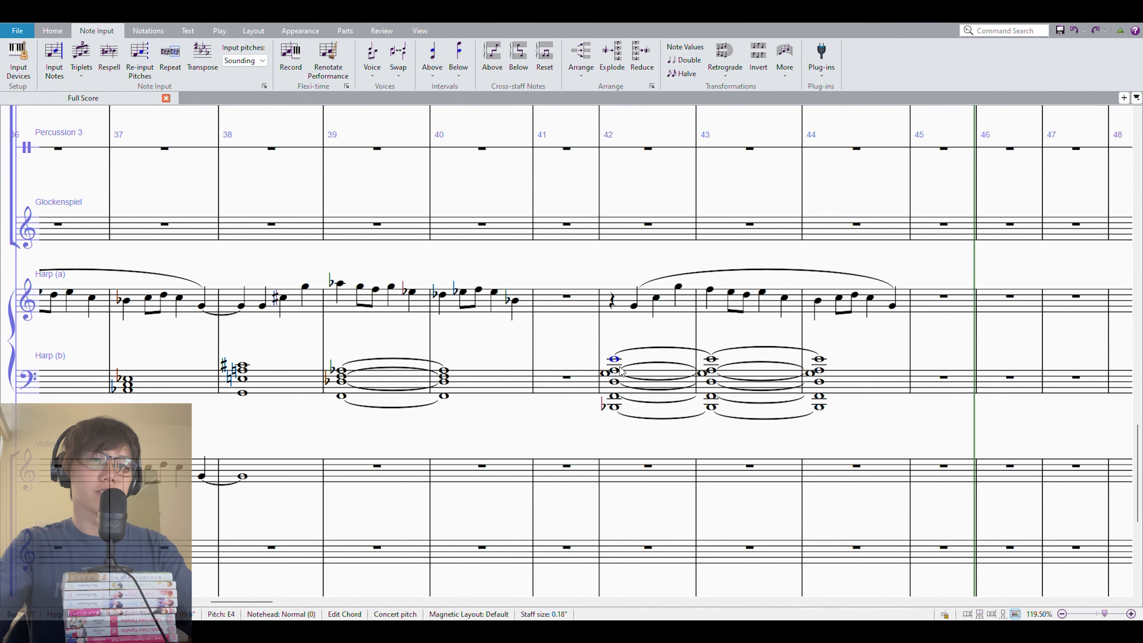
{"action": "key", "text": "bracketleft"}
{"action": "key", "text": "bracketleft"}
{"action": "key", "text": "bracketleft"}
{"action": "key", "text": "bracketleft"}
{"action": "key", "text": "bracketleft"}
{"action": "key", "text": "bracketleft"}
{"action": "key", "text": "bracketleft"}
{"action": "key", "text": "bracketleft"}
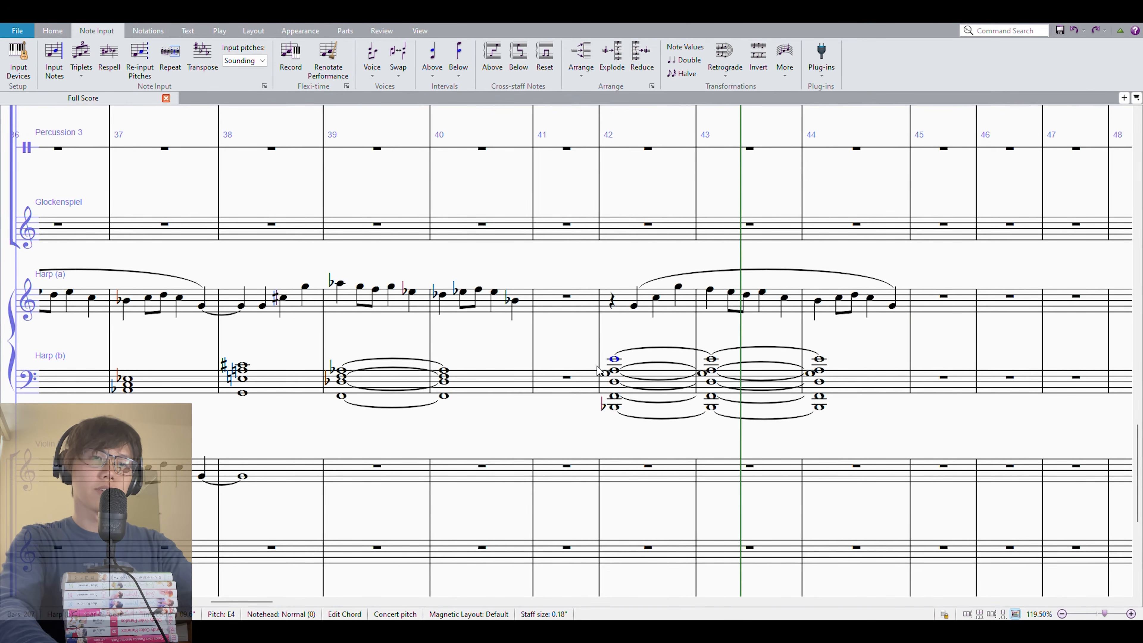
{"action": "key", "text": "bracketleft"}
{"action": "key", "text": "bracketleft"}
{"action": "key", "text": "bracketleft"}
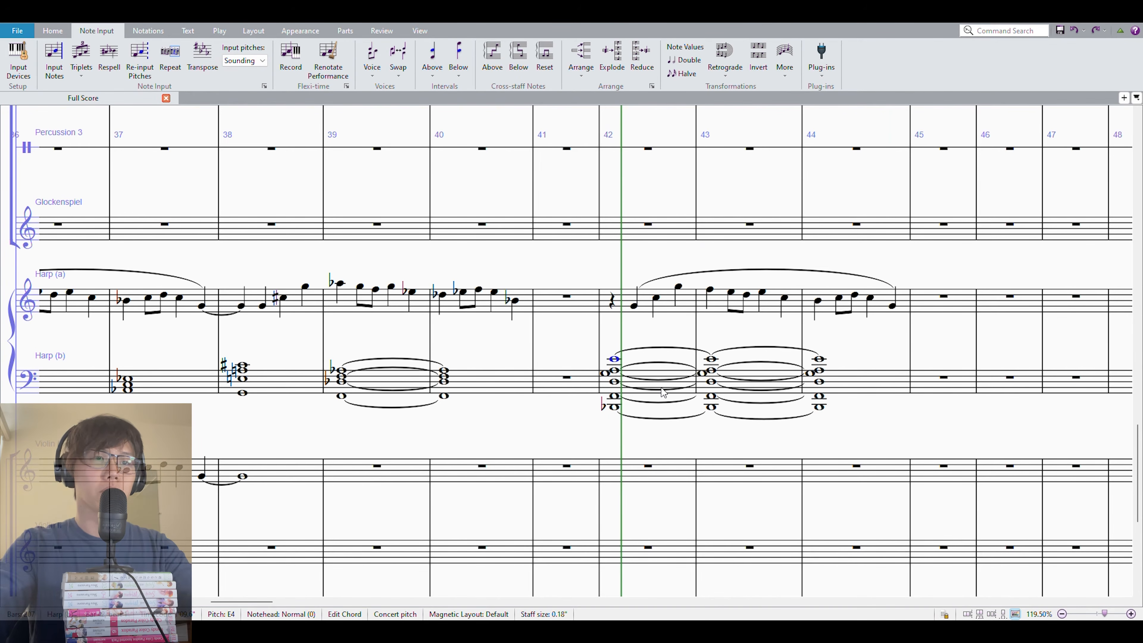
{"action": "left_click", "coordinate": [653, 383]}
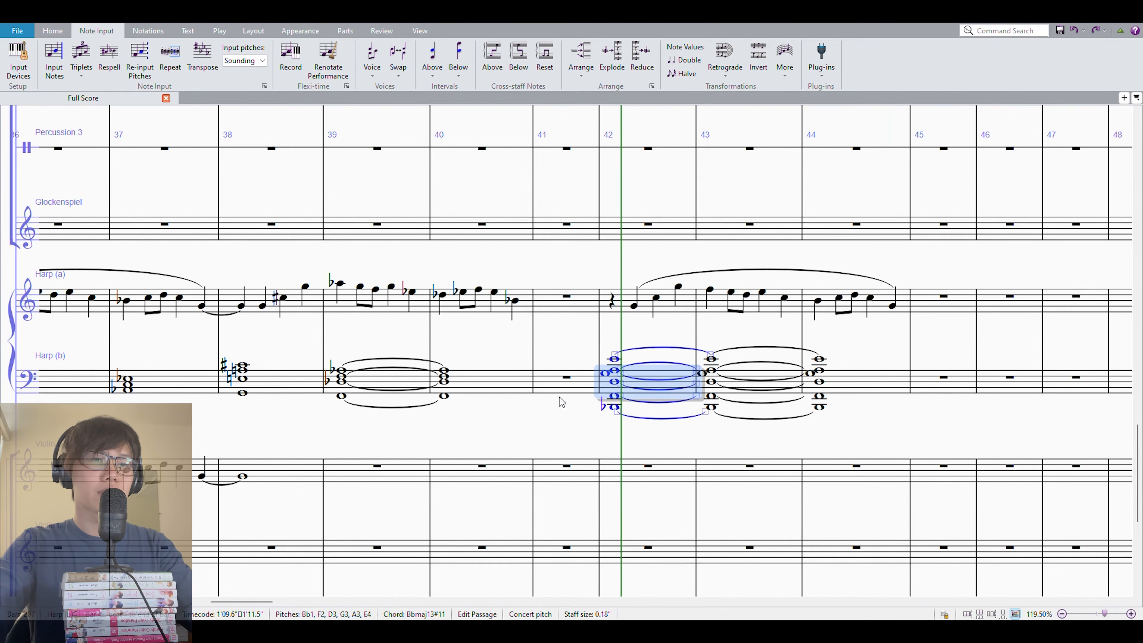
{"action": "left_click", "coordinate": [615, 359]}
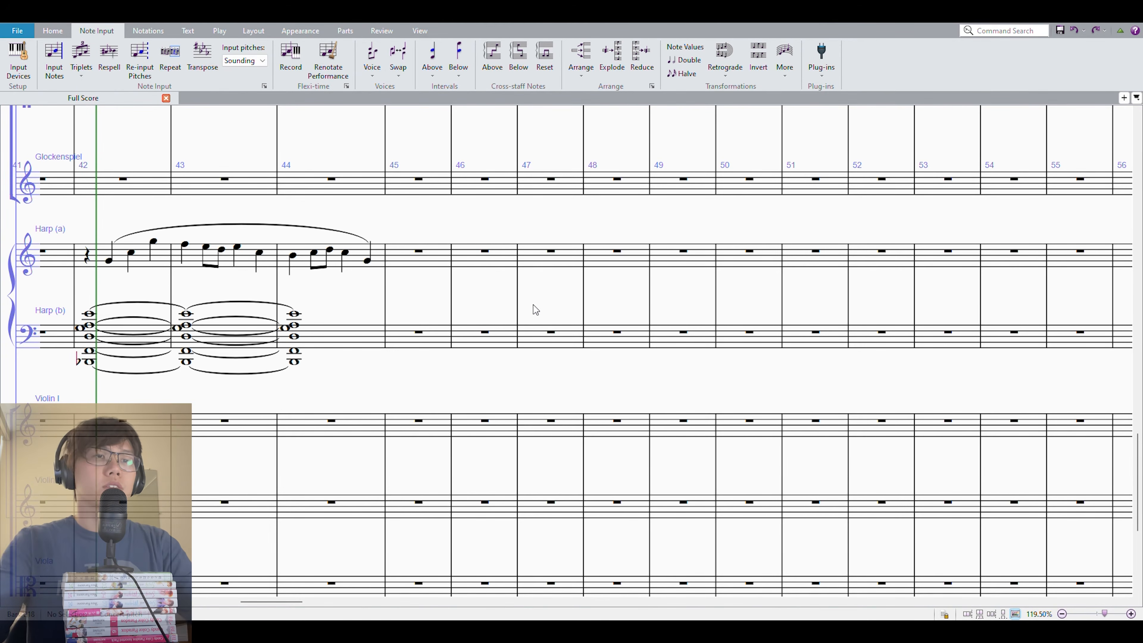
Enter a dotted-quarter G4, eighth A4, dotted-quarter B4 and eighth C5 in bar 47 of Harp (a)
{"action": "left_click", "coordinate": [559, 261]}
{"action": "key", "text": "g"}
{"action": "key", "text": "Escape"}
{"action": "key", "text": "KP_Decimal"}
{"action": "key", "text": "Right"}
{"action": "key", "text": "a"}
{"action": "key", "text": "b"}
{"action": "key", "text": "Escape"}
{"action": "key", "text": "KP_4"}
{"action": "key", "text": "KP_Decimal"}
{"action": "key", "text": "Right"}
{"action": "key", "text": "c"}
Fill bar 48 of Harp (a) with quarter notes D5, G4, D5 and G5
{"action": "key", "text": "KP_4"}
{"action": "key", "text": "d"}
{"action": "key", "text": "ctrl+alt+g"}
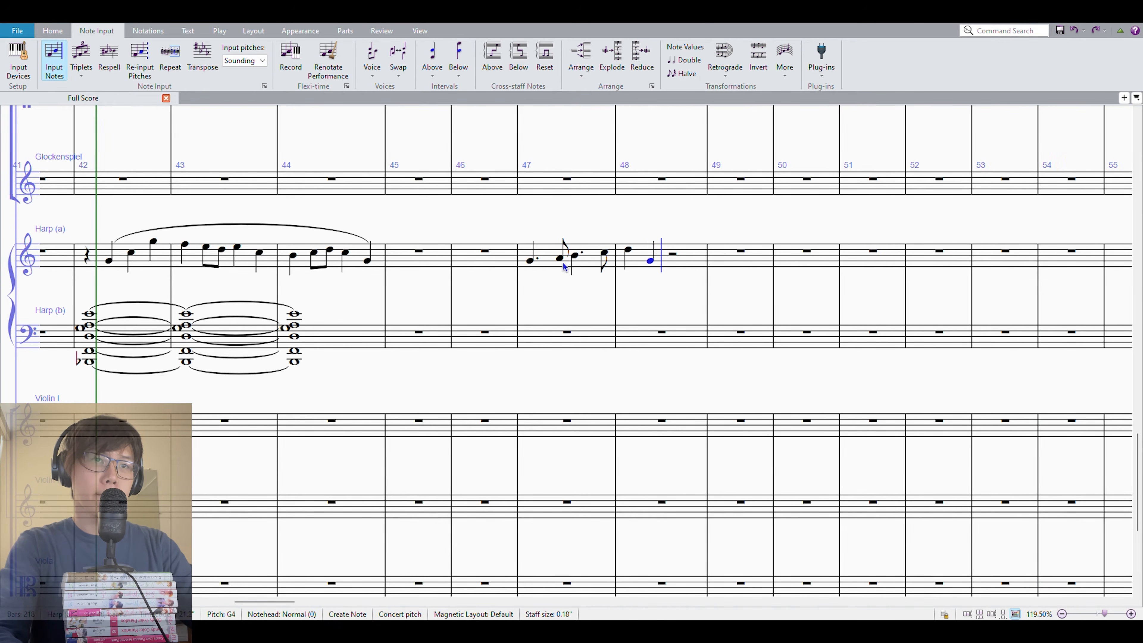
{"action": "key", "text": "shift+alt+d"}
{"action": "key", "text": "g"}
{"action": "key", "text": "Escape"}
Enter a whole-note chord of C3, G3 and E4 in bar 47 of Harp (b)
{"action": "left_click", "coordinate": [571, 336]}
{"action": "key", "text": "c"}
{"action": "key", "text": "Escape"}
{"action": "key", "text": "KP_5"}
{"action": "key", "text": "KP_Decimal"}
{"action": "key", "text": "KP_6"}
{"action": "key", "text": "n"}
{"action": "key", "text": "ctrl+Up"}
{"action": "key", "text": "shift+g"}
{"action": "key", "text": "shift+e"}
{"action": "key", "text": "Escape"}
Repeat the bar 47 Harp (b) chord in bar 48 and tie the two chords together
{"action": "left_click", "coordinate": [570, 342]}
{"action": "key", "text": "r"}
{"action": "left_click", "coordinate": [569, 337], "text": "shift"}
{"action": "key", "text": "KP_Enter"}
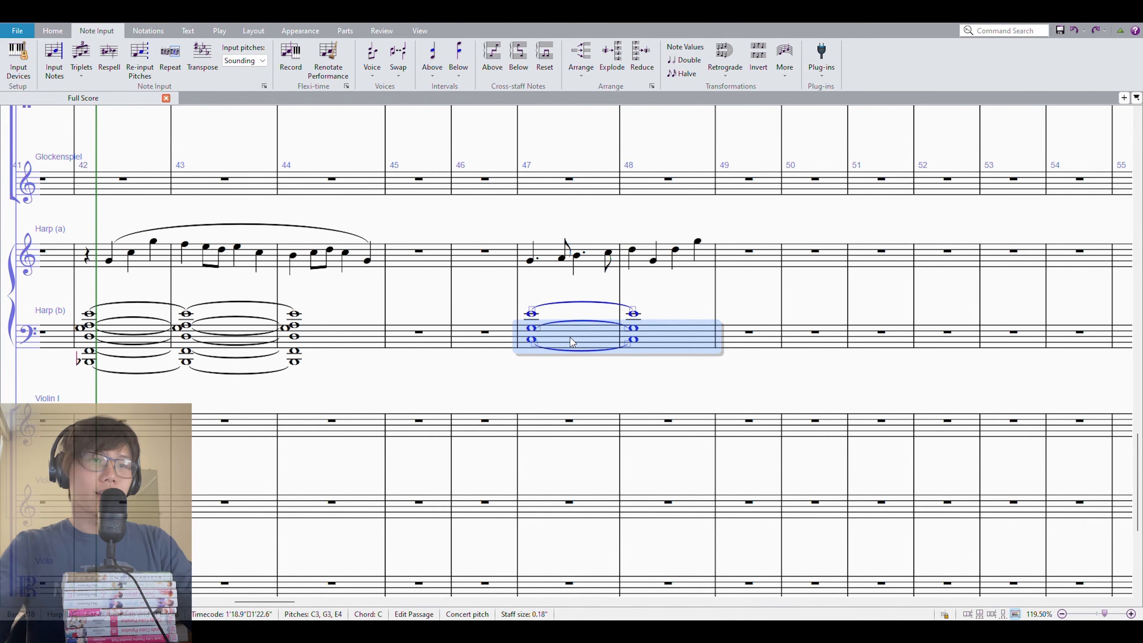
Start bar 50 of Harp (a) with a dotted-quarter G4 and an eighth-note Ab4
{"action": "left_click_drag", "start_coordinate": [738, 313], "coordinate": [582, 349]}
{"action": "left_click", "coordinate": [667, 300]}
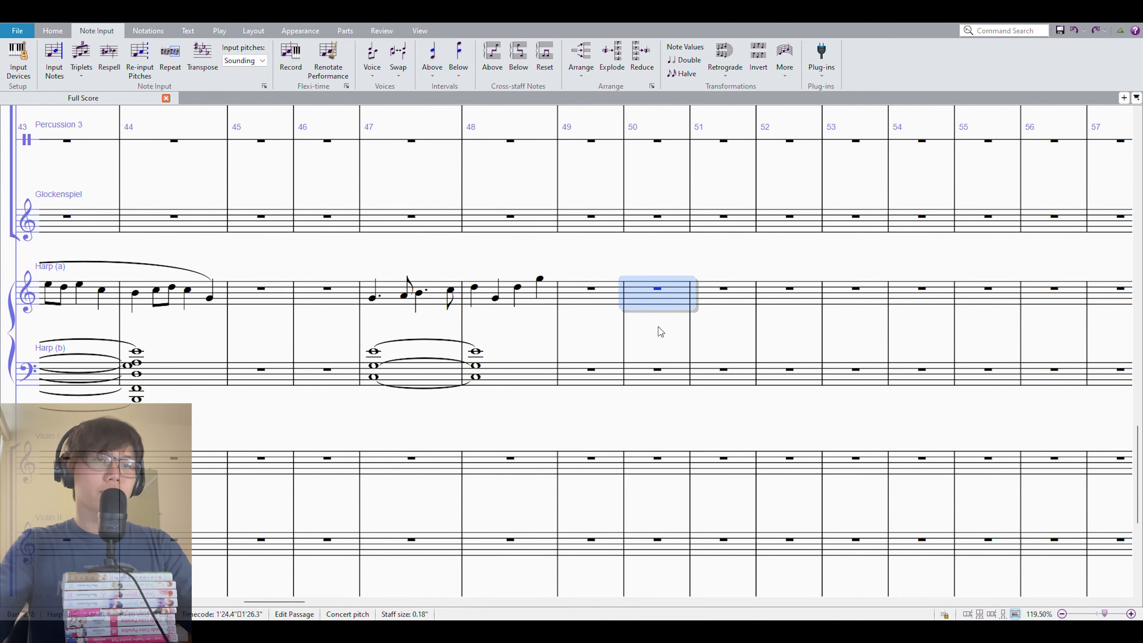
{"action": "key", "text": "KP_4"}
{"action": "key", "text": "g"}
{"action": "key", "text": "KP_Decimal"}
{"action": "key", "text": "ctrl+Down"}
{"action": "key", "text": "Right"}
{"action": "key", "text": "a"}
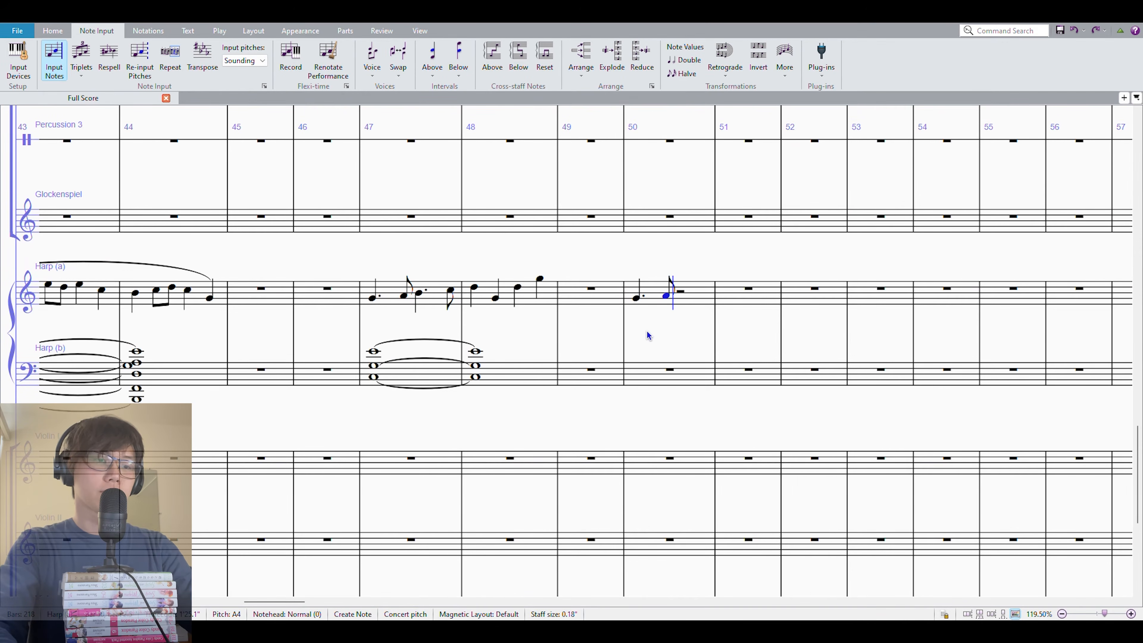
{"action": "key", "text": "Escape"}
{"action": "key", "text": "Left"}
{"action": "key", "text": "Right"}
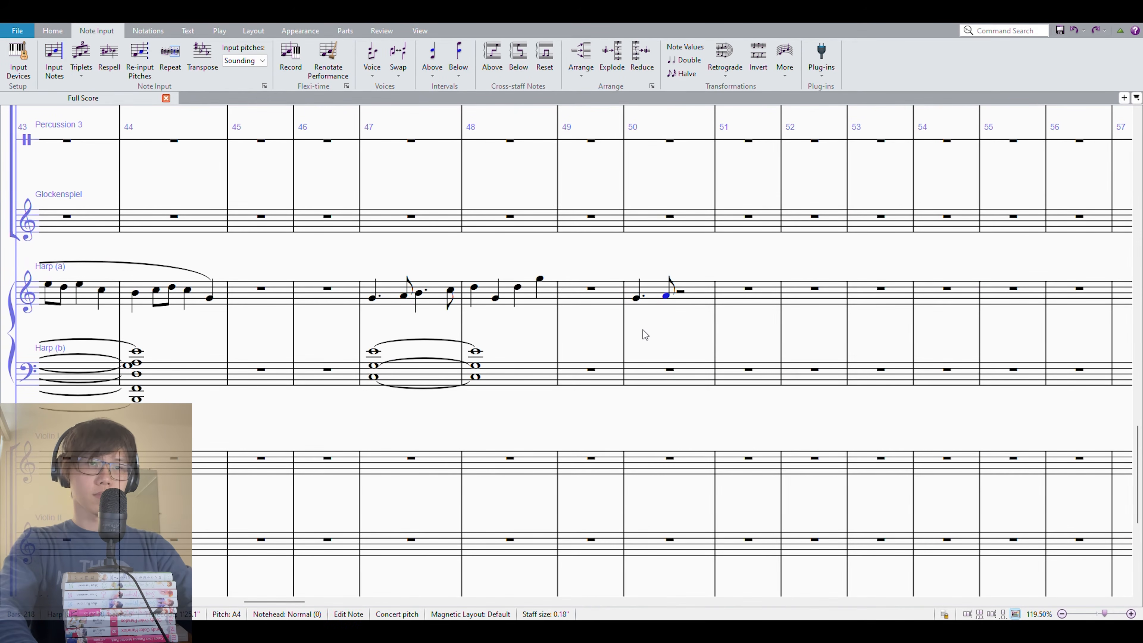
{"action": "key", "text": "KP_9"}
{"action": "key", "text": "Right"}
Complete bar 50 of Harp (a) with a dotted-quarter Bb4 and an eighth-note C5
{"action": "key", "text": "KP_4"}
{"action": "key", "text": "KP_Decimal"}
{"action": "key", "text": "KP_9"}
{"action": "key", "text": "b"}
{"action": "key", "text": "Right"}
{"action": "key", "text": "c"}
Fill bar 51 of Harp (a) with quarter notes D5, G4, D5 and G5
{"action": "key", "text": "KP_5"}
{"action": "key", "text": "c"}
{"action": "key", "text": "g"}
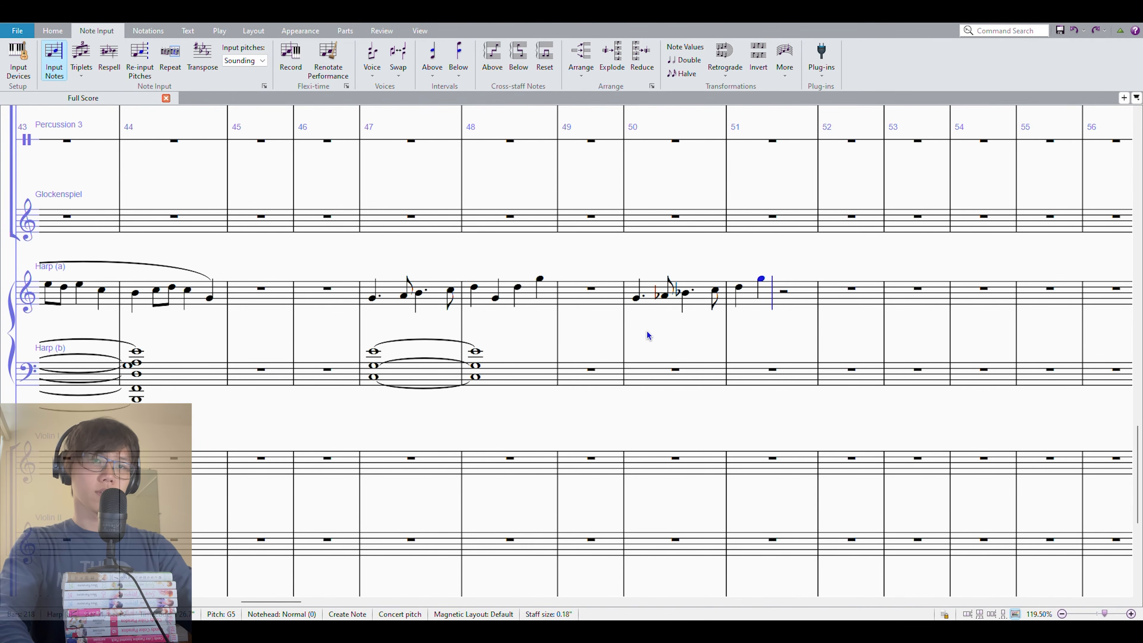
{"action": "key", "text": "c"}
{"action": "key", "text": "d"}
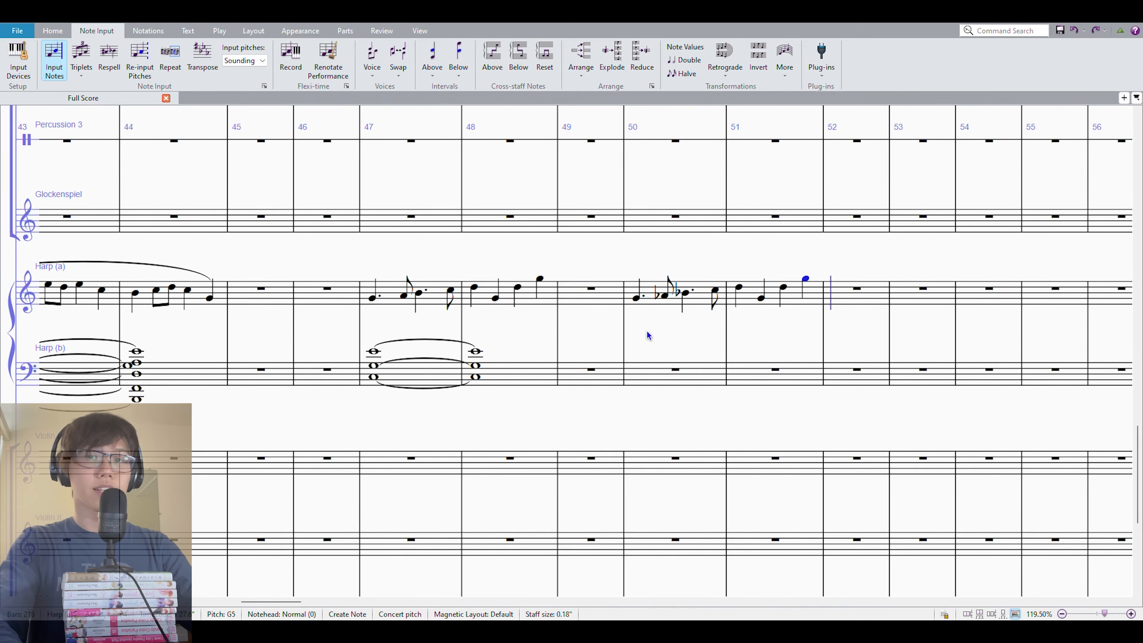
Start bar 52 of Harp (a) with quarter notes F5 and Gb4
{"action": "key", "text": "f"}
{"action": "key", "text": "Escape"}
{"action": "key", "text": "Right"}
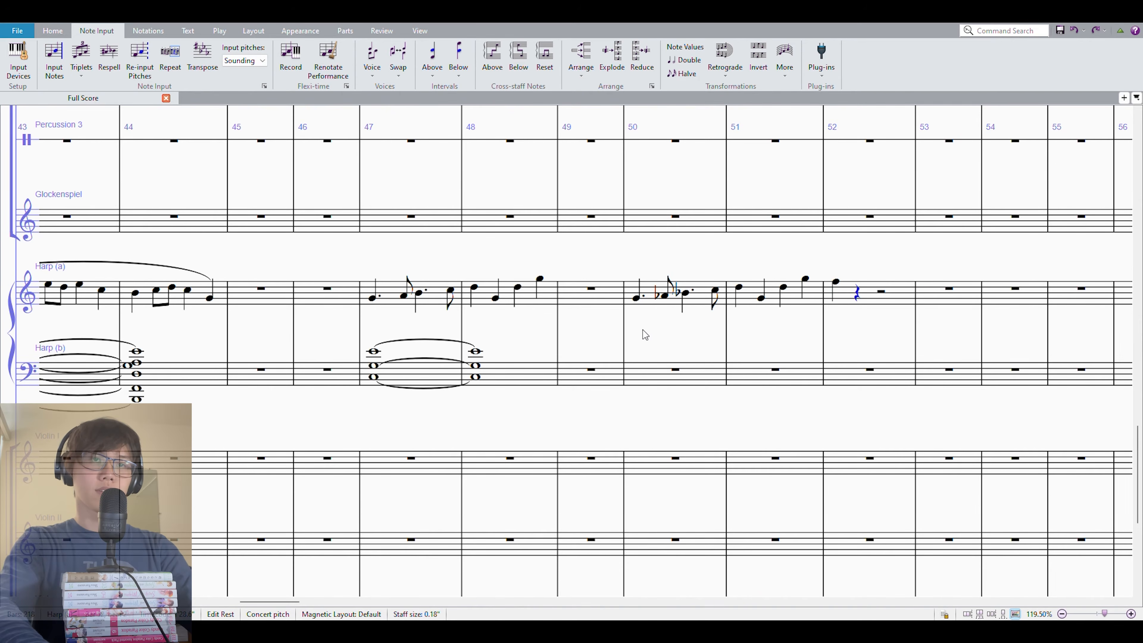
{"action": "key", "text": "n"}
{"action": "key", "text": "KP_9"}
{"action": "key", "text": "g"}
{"action": "key", "text": "Escape"}
{"action": "key", "text": "ctrl+Down"}
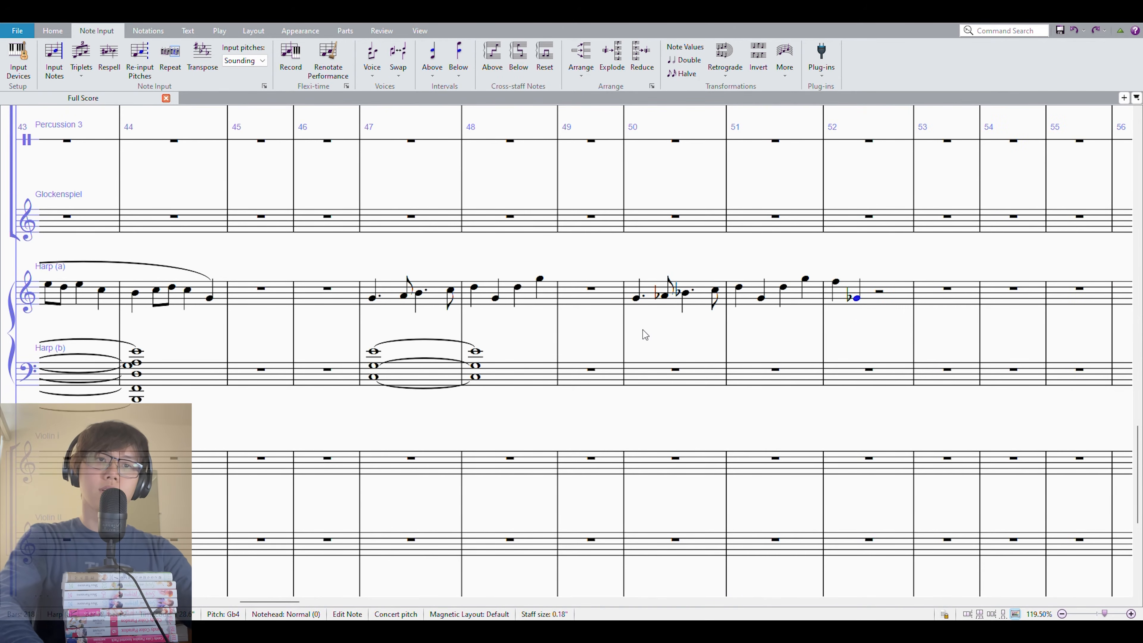
Complete bar 52 of Harp (a) with a dotted-quarter Eb5 and an eighth-note Db5
{"action": "key", "text": "Right"}
{"action": "key", "text": "KP_Decimal"}
{"action": "key", "text": "n"}
{"action": "key", "text": "KP_9"}
{"action": "key", "text": "e"}
{"action": "key", "text": "ctrl+Up"}
{"action": "key", "text": "Escape"}
{"action": "key", "text": "Right"}
{"action": "key", "text": "n"}
{"action": "key", "text": "KP_9"}
{"action": "key", "text": "d"}
Fill bar 53 of Harp (a) with a dotted-half Db5 and a quarter-note Eb4
{"action": "key", "text": "KP_9"}
{"action": "key", "text": "d"}
{"action": "key", "text": "Escape"}
{"action": "key", "text": "KP_5"}
{"action": "key", "text": "KP_Decimal"}
{"action": "key", "text": "Right"}
{"action": "key", "text": "n"}
{"action": "key", "text": "KP_9"}
{"action": "key", "text": "e"}
{"action": "key", "text": "Escape"}
{"action": "key", "text": "ctrl+Down"}
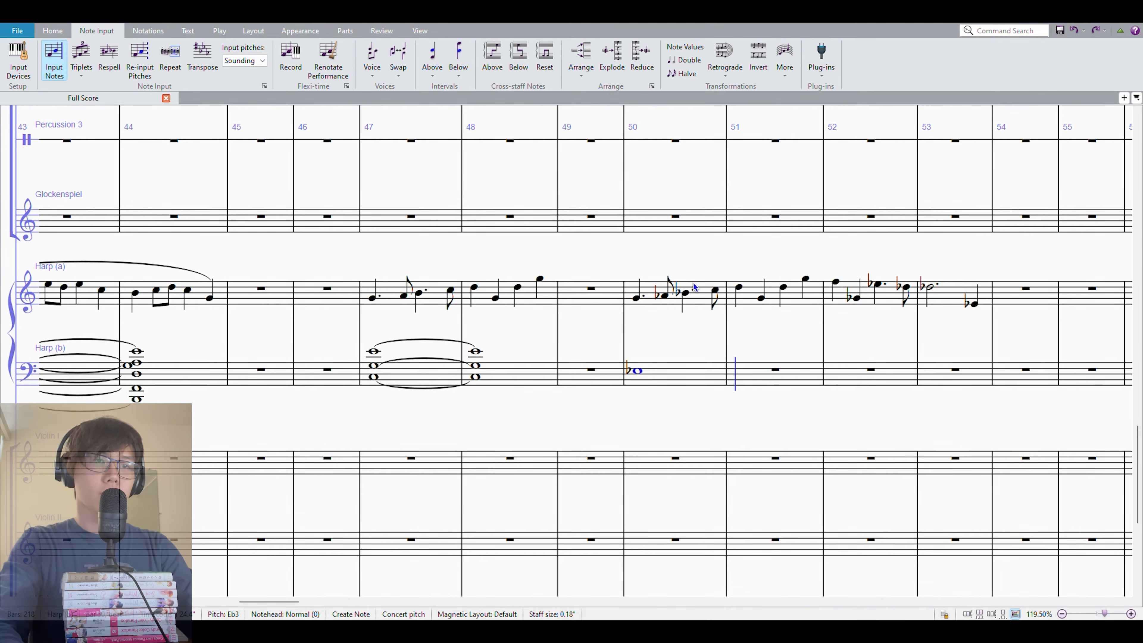
Build a whole-note chord of Eb2, Bb2 and G3 in bar 50 of Harp (b), repeated and tied into bar 51
{"action": "key", "text": "ctrl+Down"}
{"action": "key", "text": "KP_9"}
{"action": "key", "text": "5"}
{"action": "key", "text": "6"}
{"action": "key", "text": "Escape"}
{"action": "key", "text": "r"}
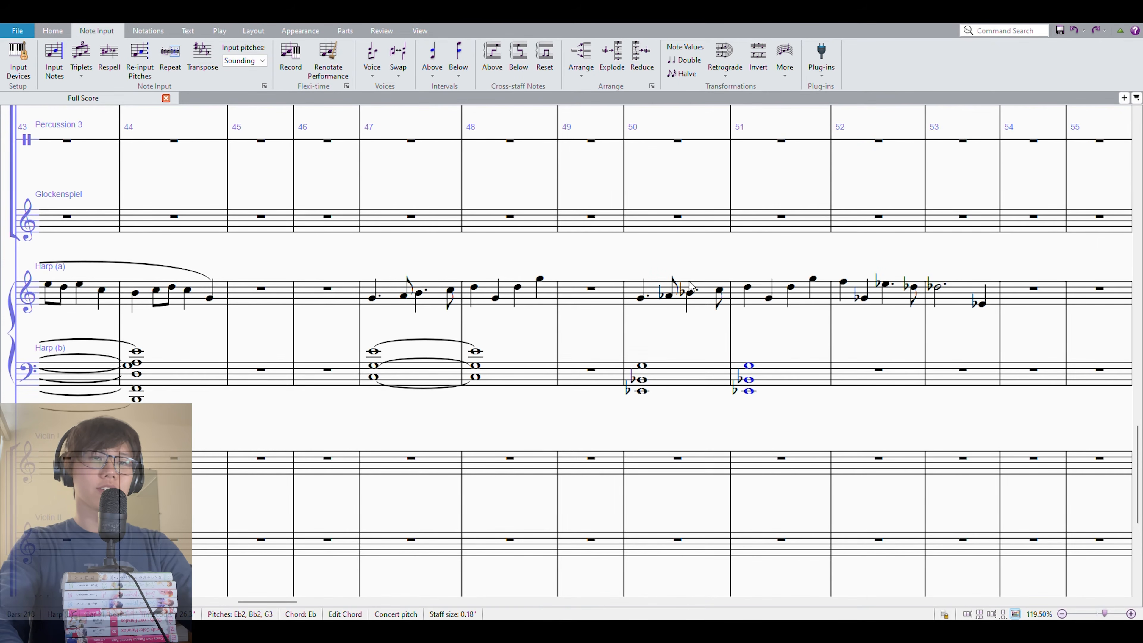
{"action": "key", "text": "shift+Left"}
{"action": "key", "text": "KP_Enter"}
Enter a whole-note chord of Cb2, Gb2 and Eb3 in bar 52 of Harp (b), repeated and tied into bar 53
{"action": "key", "text": "Right"}
{"action": "key", "text": "KP_6"}
{"action": "key", "text": "n"}
{"action": "key", "text": "KP_9"}
{"action": "key", "text": "c"}
{"action": "key", "text": "5"}
{"action": "key", "text": "6"}
{"action": "key", "text": "Escape"}
{"action": "key", "text": "r"}
{"action": "key", "text": "shift+Left"}
{"action": "key", "text": "KP_Enter"}
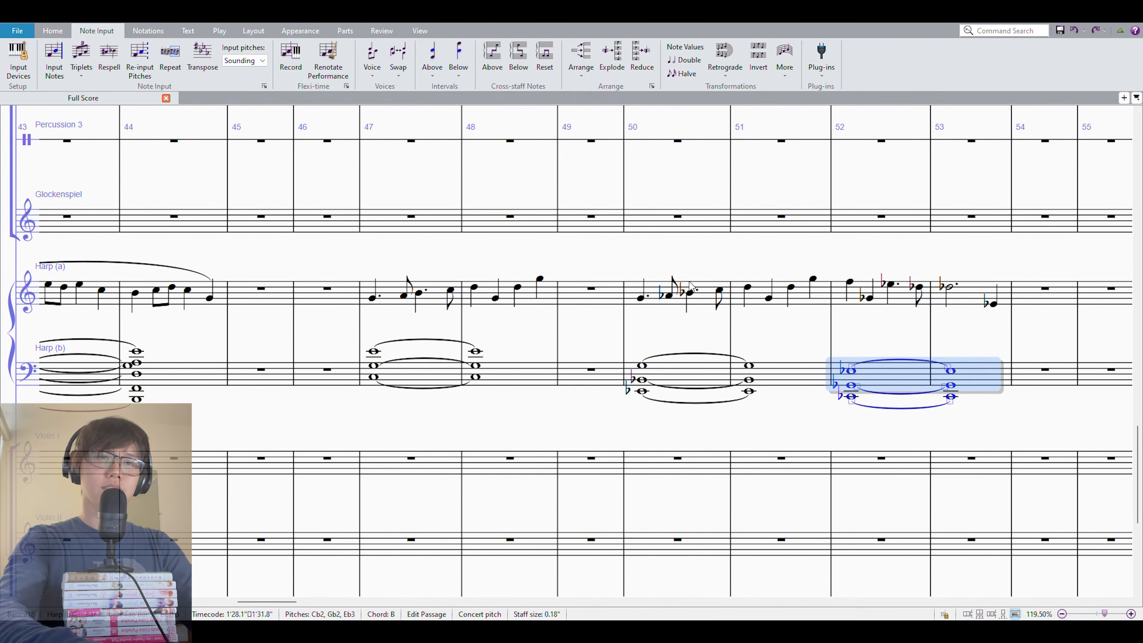
Examine the Harp (a) melody in bars 52–53, especially the opening F5 of bar 52
{"action": "left_click", "coordinate": [850, 259]}
{"action": "left_click", "coordinate": [864, 284]}
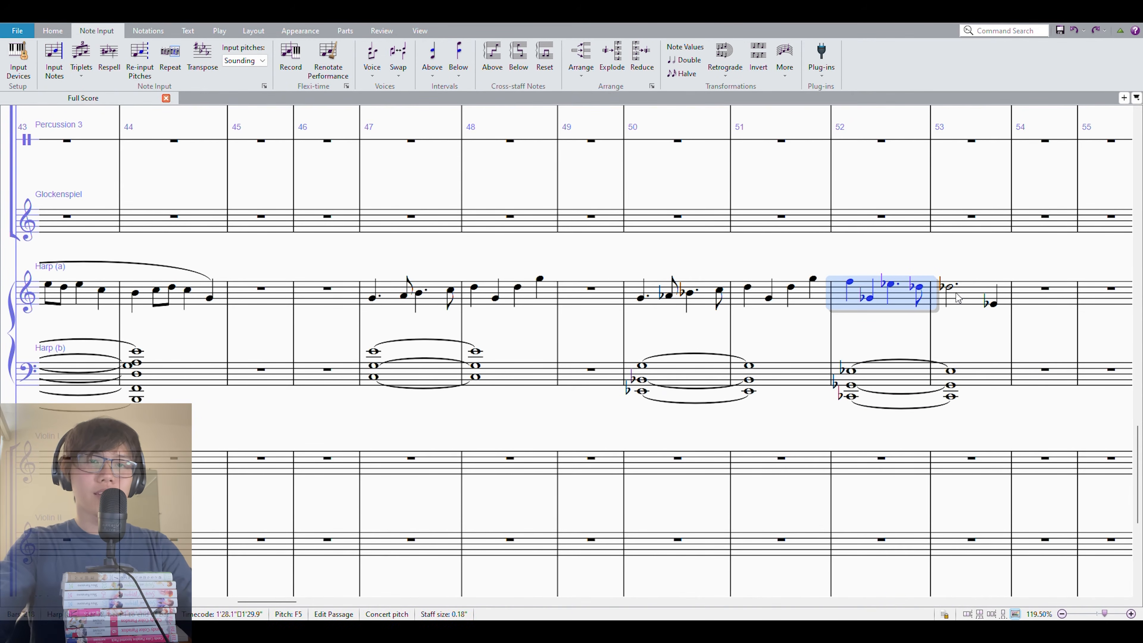
{"action": "left_click", "coordinate": [972, 295], "text": "shift"}
{"action": "left_click", "coordinate": [849, 258]}
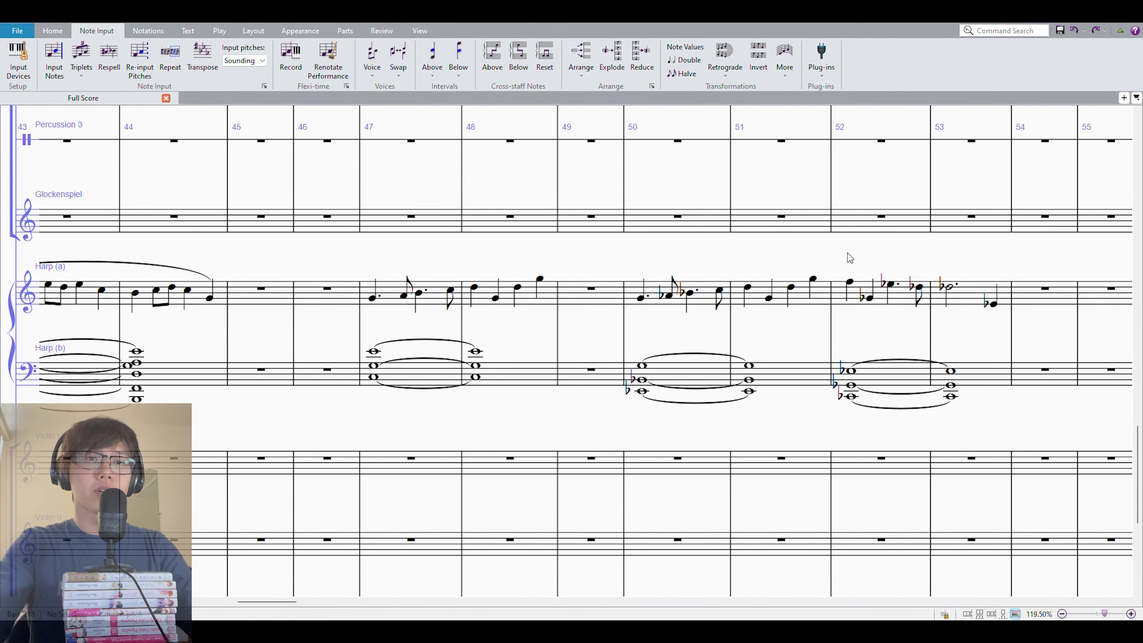
{"action": "left_click", "coordinate": [874, 282]}
{"action": "key", "text": "Left"}
{"action": "left_click", "coordinate": [848, 283], "text": "shift"}
{"action": "left_click", "coordinate": [875, 261]}
{"action": "left_click", "coordinate": [849, 284]}
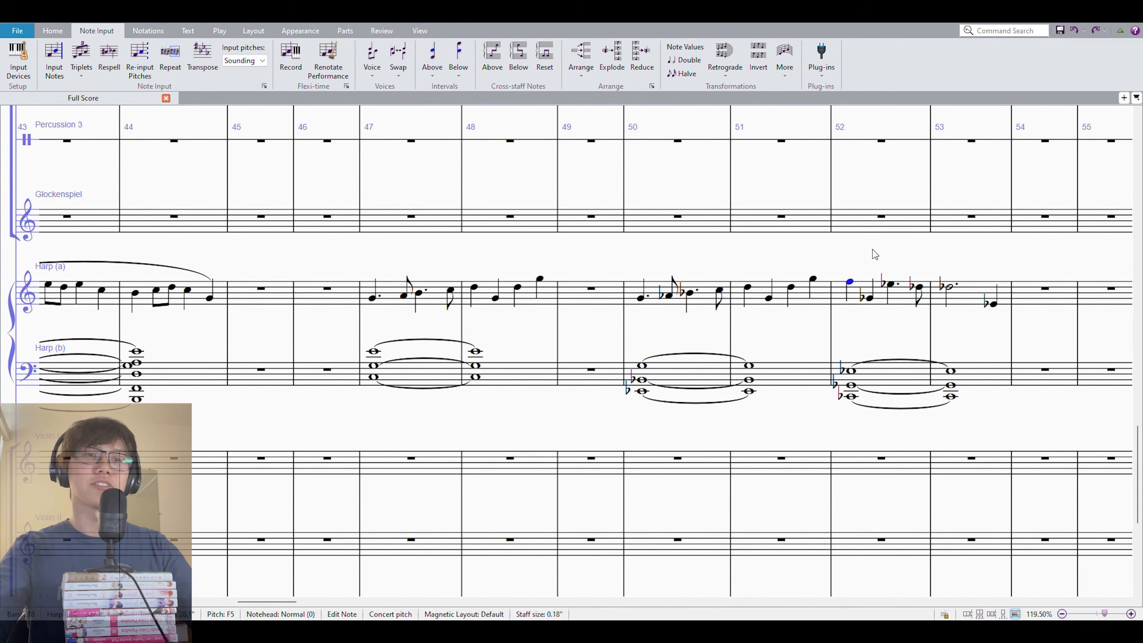
Inspect the bar 52 melody notes in Harp (a) against the tied chord beneath them in Harp (b)
{"action": "left_click", "coordinate": [858, 252]}
{"action": "left_click", "coordinate": [890, 288]}
{"action": "left_click", "coordinate": [895, 284]}
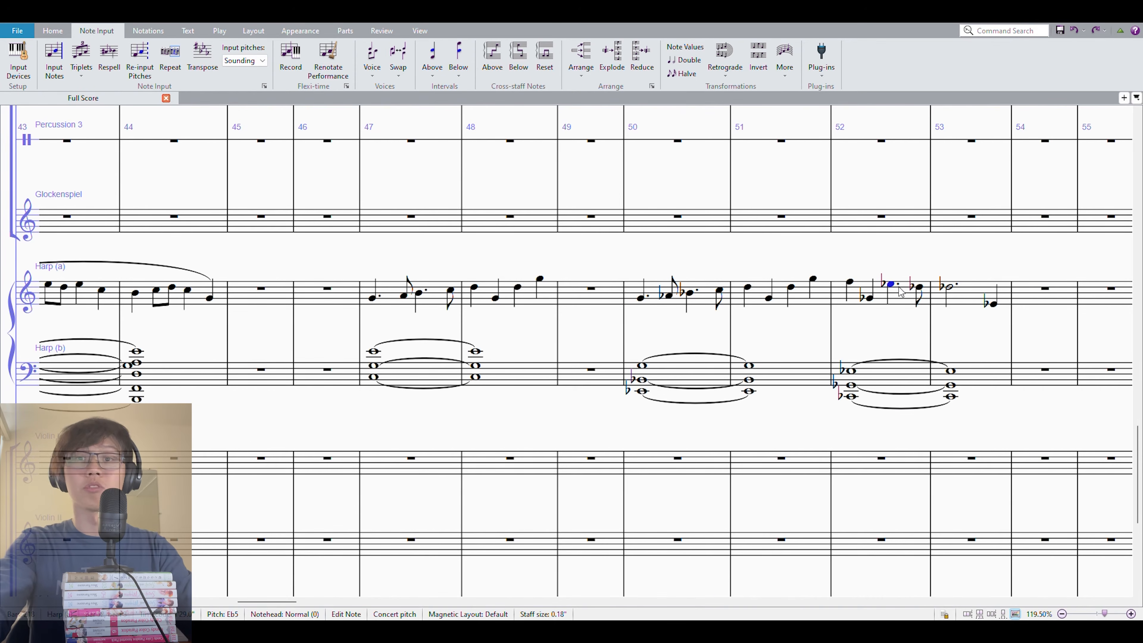
{"action": "left_click", "coordinate": [887, 375]}
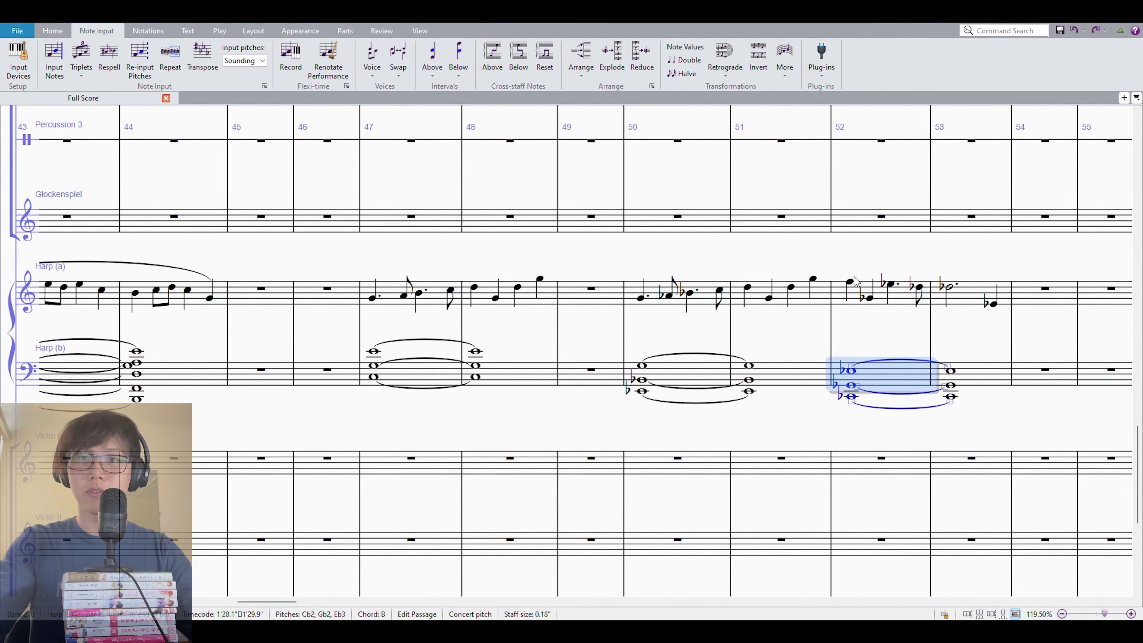
{"action": "key", "text": "Escape"}
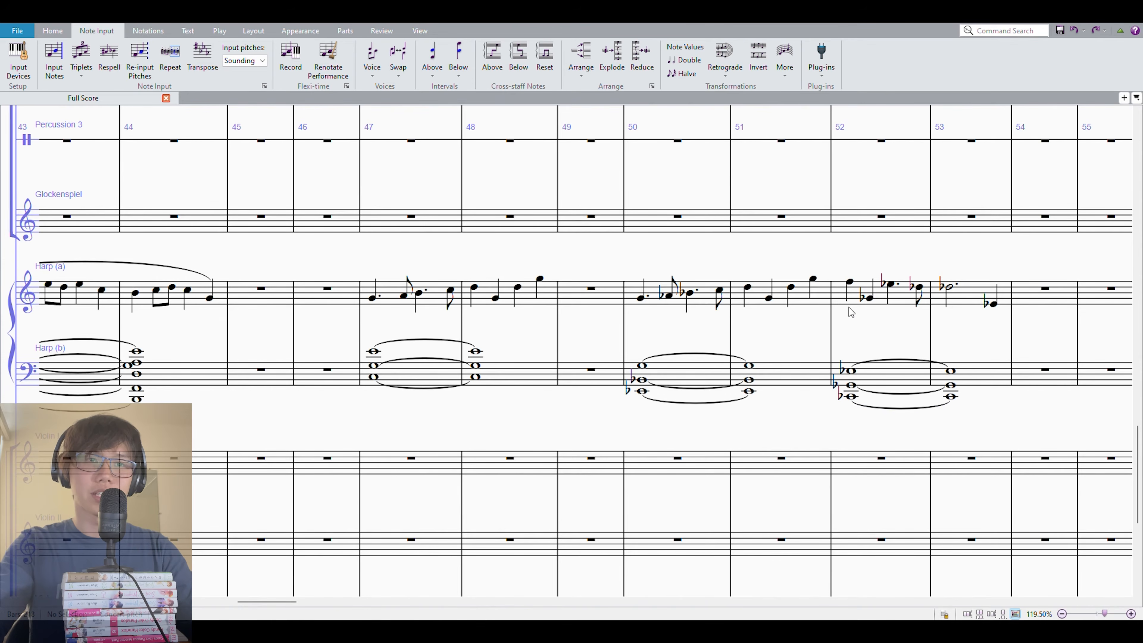
{"action": "left_click", "coordinate": [643, 298]}
{"action": "key", "text": "Escape"}
Play back the selected passage in bars 47–53 of both harp staves
{"action": "left_click_drag", "start_coordinate": [316, 265], "coordinate": [1125, 246]}
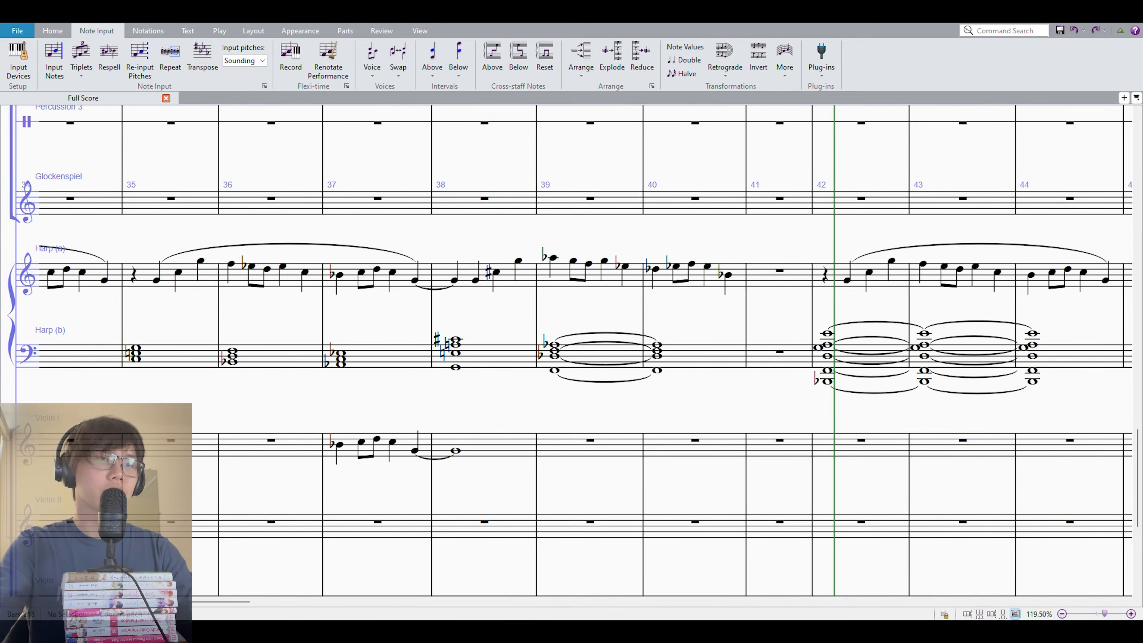
{"action": "left_click_drag", "start_coordinate": [414, 327], "coordinate": [685, 323]}
{"action": "left_click", "coordinate": [428, 361]}
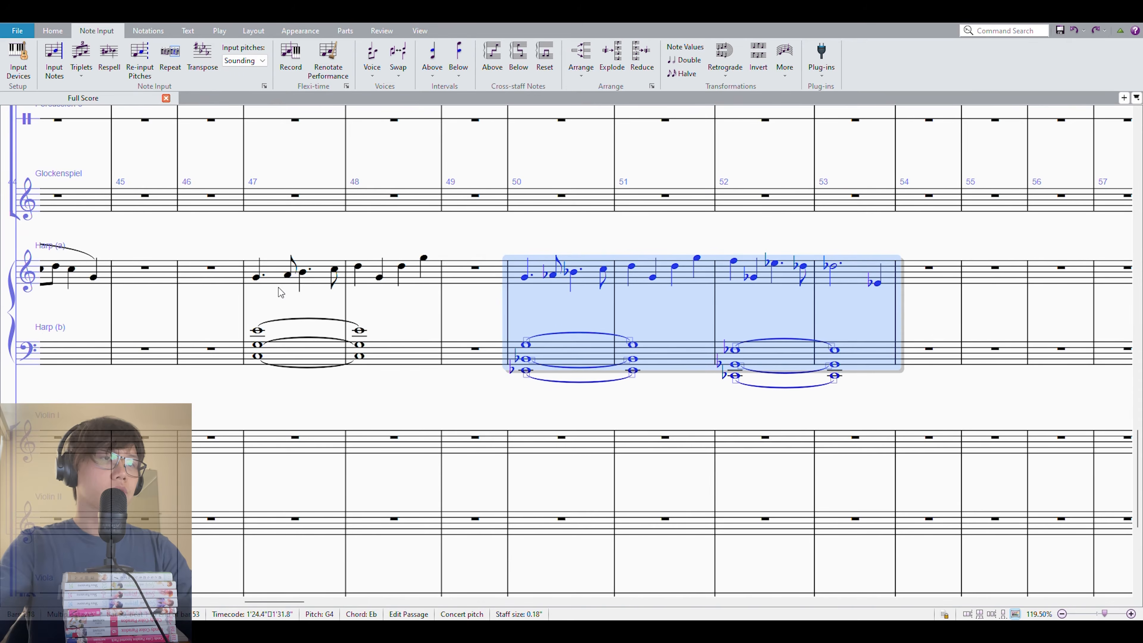
{"action": "left_click", "coordinate": [293, 356], "text": "shift"}
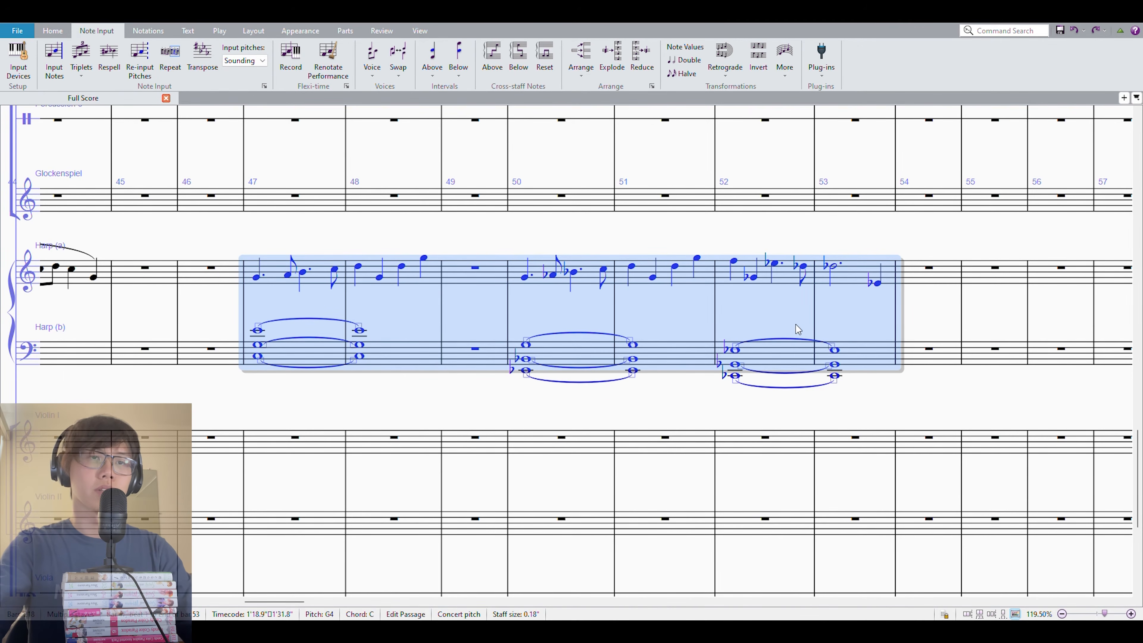
{"action": "key", "text": "space"}
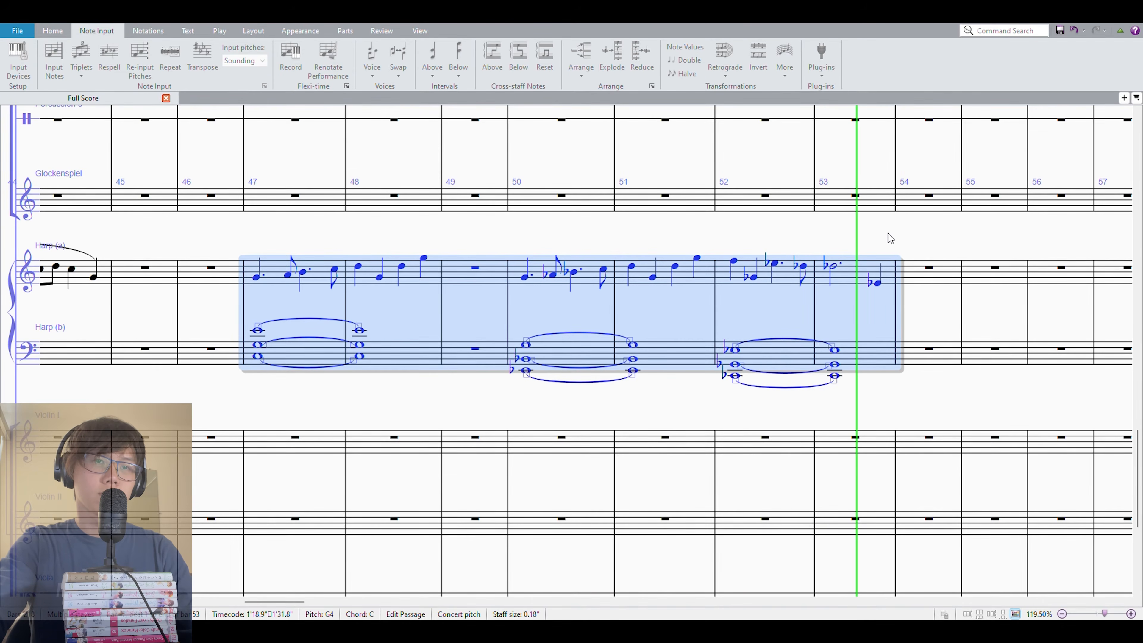
Repeat the passage from bars 50–53 of both harp staves into bars 54–57
{"action": "left_click", "coordinate": [854, 274]}
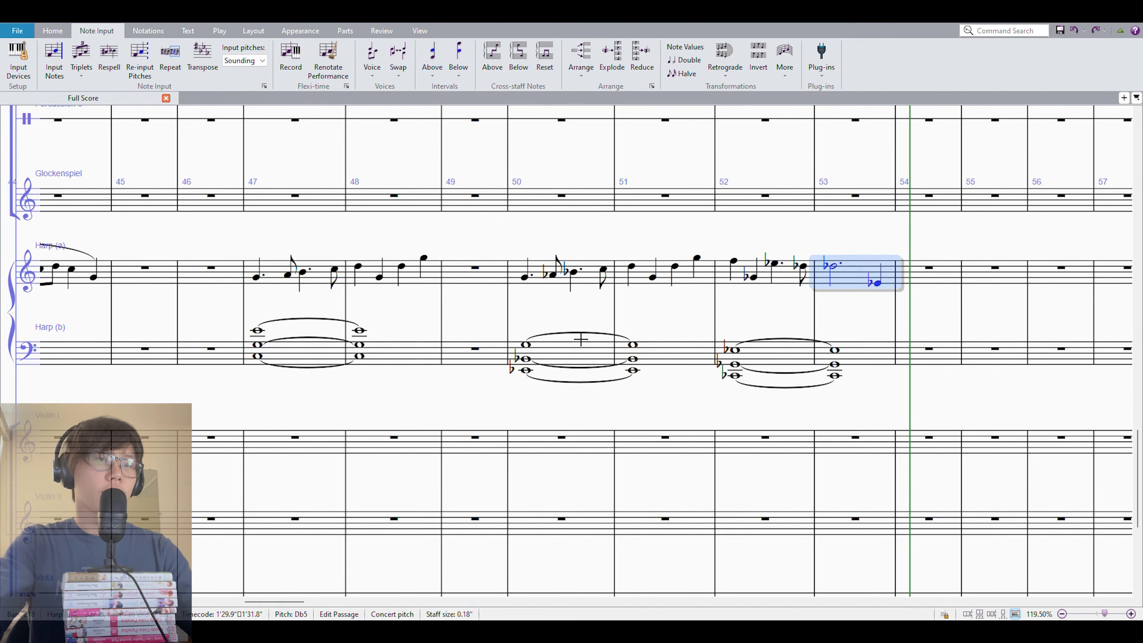
{"action": "left_click", "coordinate": [568, 341]}
{"action": "left_click", "coordinate": [565, 353]}
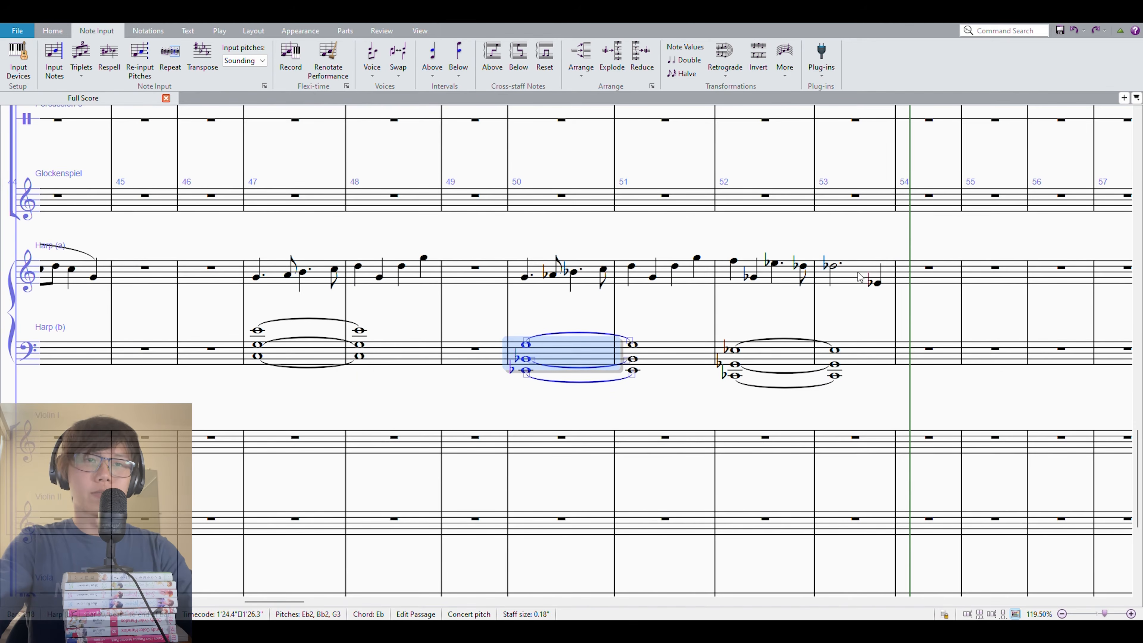
{"action": "left_click", "coordinate": [882, 265], "text": "shift"}
{"action": "key", "text": "r"}
{"action": "key", "text": "Escape"}
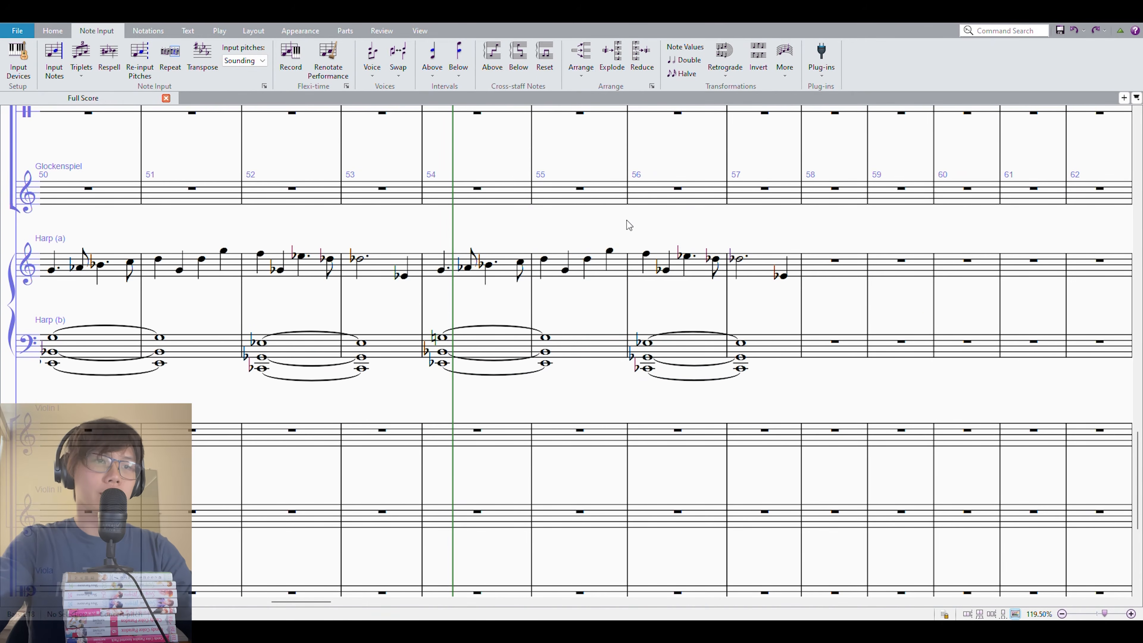
{"action": "left_click_drag", "start_coordinate": [568, 219], "coordinate": [614, 229]}
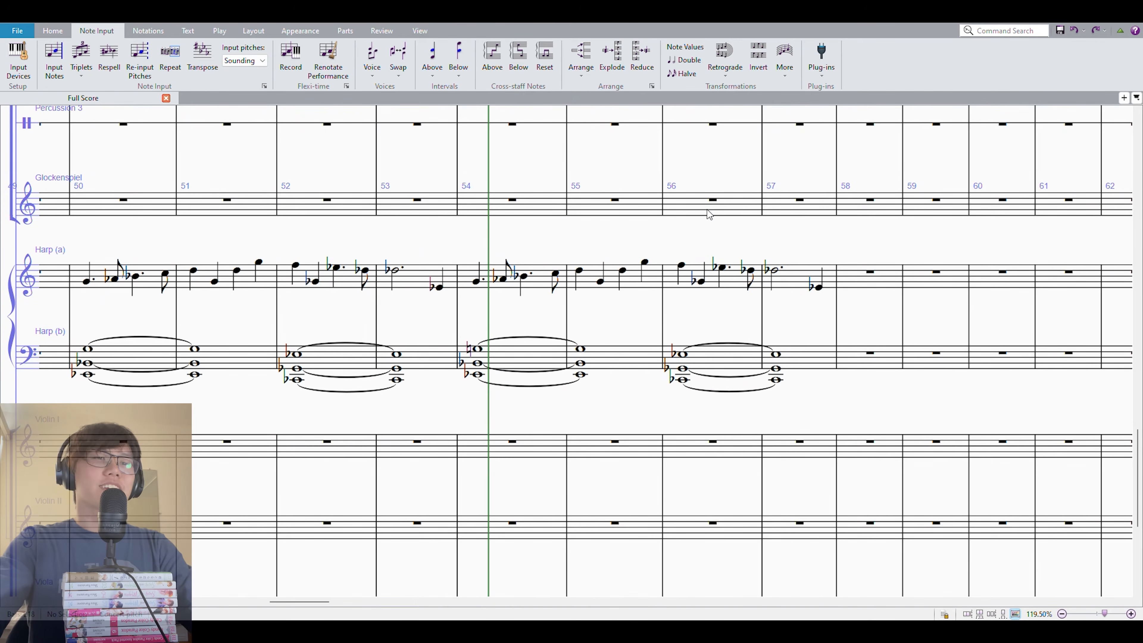
Transpose the Harp (a) melody in bars 56–57 up so that it starts on Ab5
{"action": "left_click", "coordinate": [701, 268]}
{"action": "left_click", "coordinate": [806, 280], "text": "shift"}
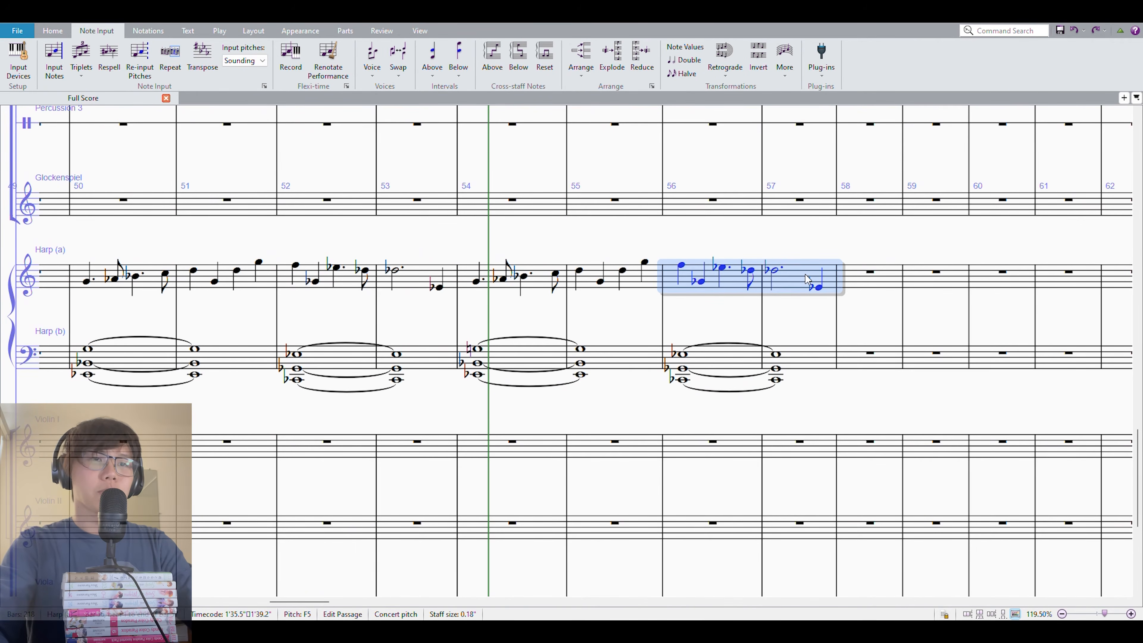
{"action": "key", "text": "Left"}
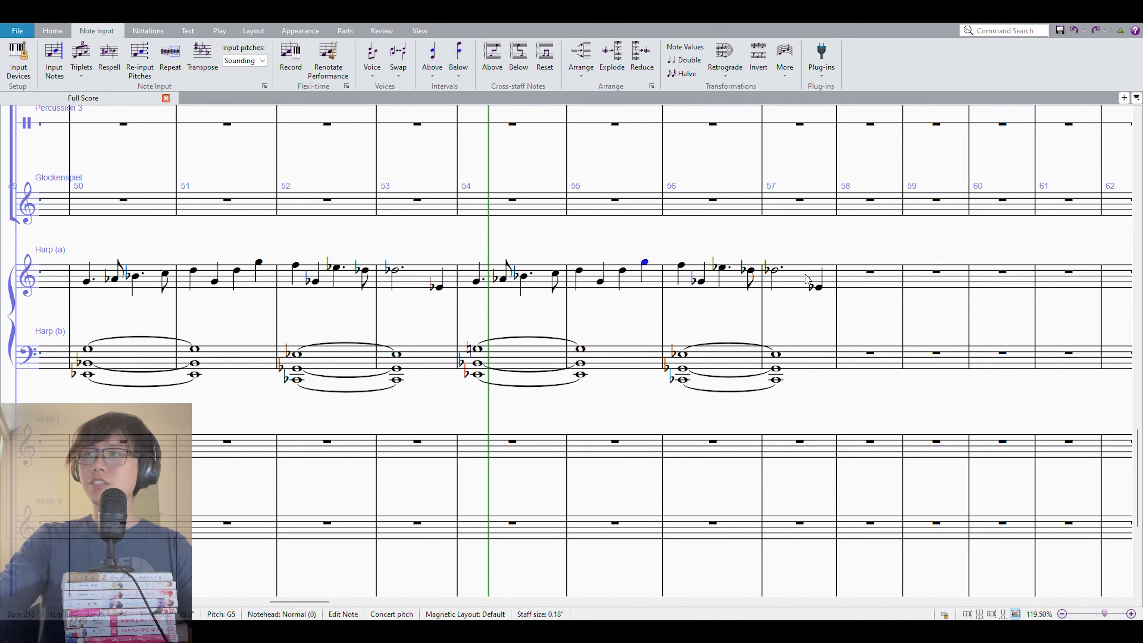
{"action": "left_click", "coordinate": [700, 274]}
{"action": "left_click", "coordinate": [814, 278], "text": "shift"}
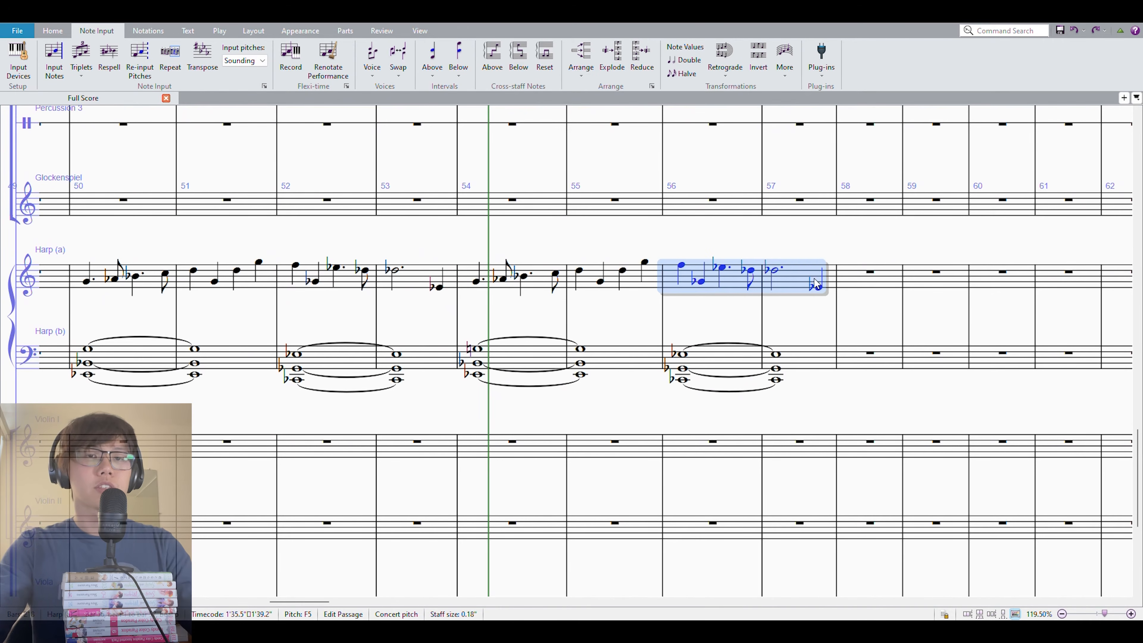
{"action": "key", "text": "Up"}
{"action": "key", "text": "Up"}
{"action": "key", "text": "Left"}
{"action": "key", "text": "Right"}
{"action": "key", "text": "Right"}
{"action": "key", "text": "Right"}
{"action": "key", "text": "Right"}
{"action": "key", "text": "Right"}
{"action": "key", "text": "Right"}
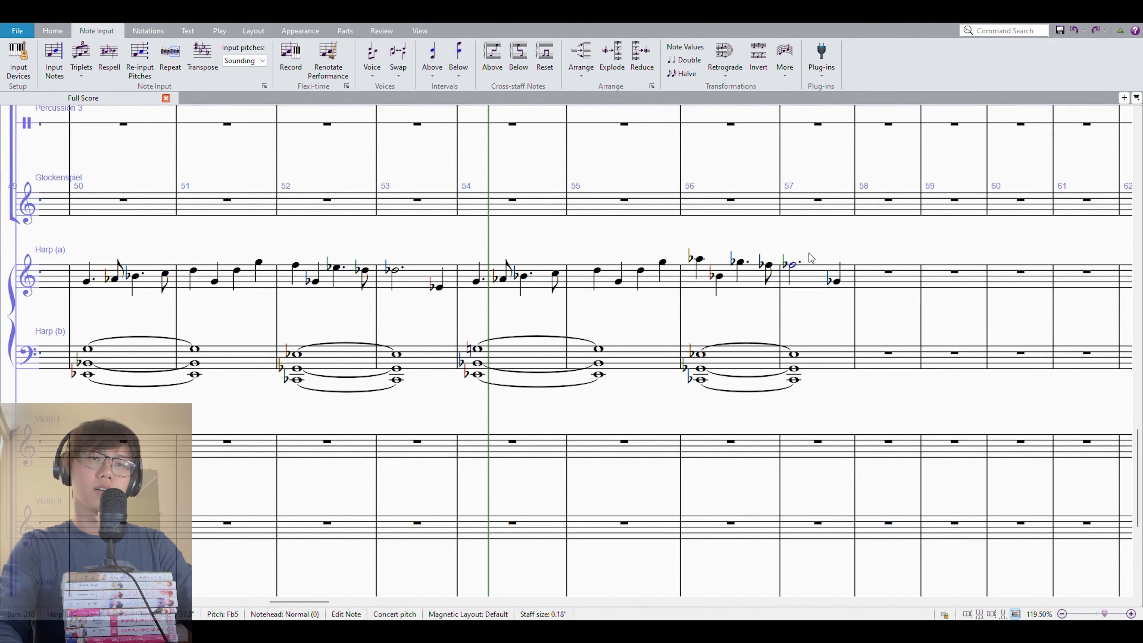
Respell the Harp (a) melody in bars 56–57 with sharps, starting on G#5
{"action": "key", "text": "ctrl+shift+Left"}
{"action": "key", "text": "ctrl+shift+Left"}
{"action": "key", "text": "Return"}
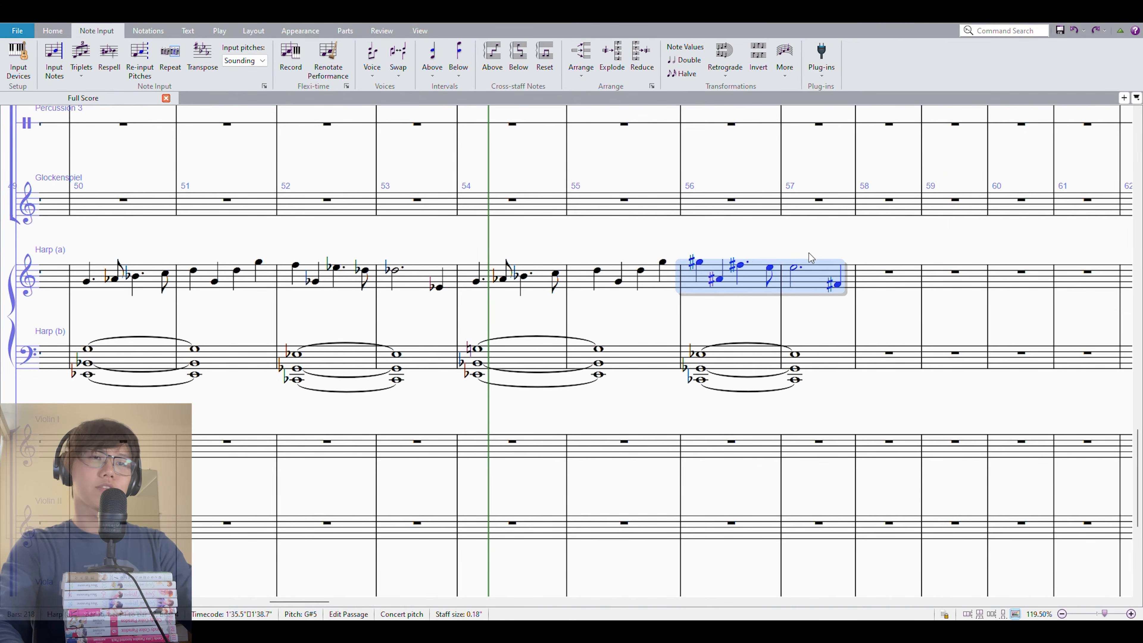
{"action": "key", "text": "Left"}
{"action": "key", "text": "Escape"}
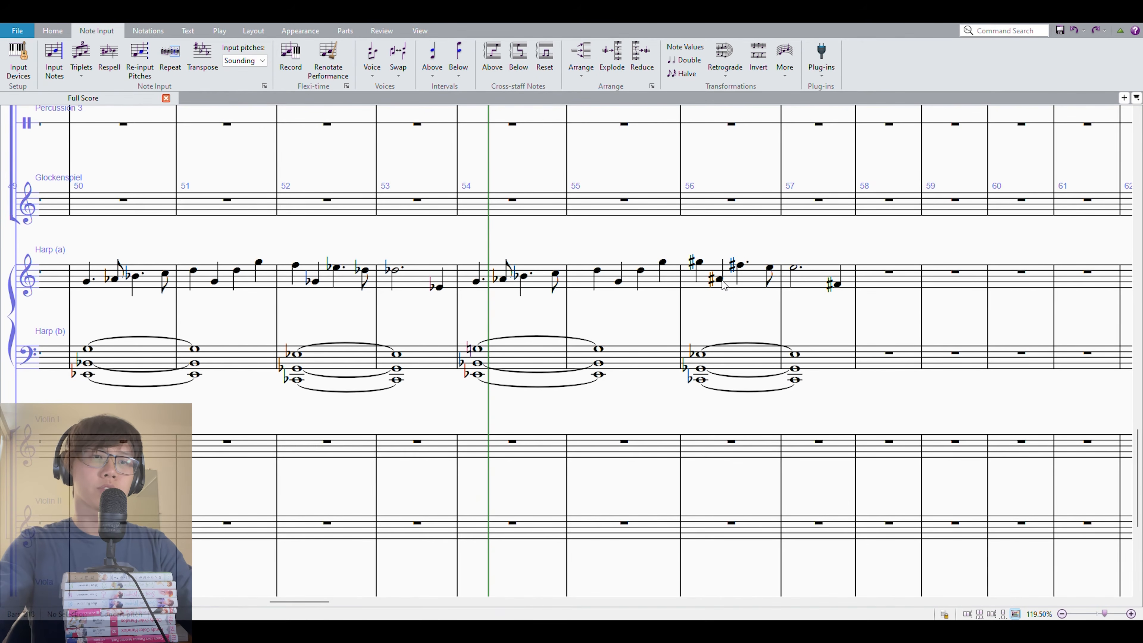
Transpose the tied Harp (b) chord in bars 56–57 up to A2, E3 and C4
{"action": "left_click", "coordinate": [739, 365]}
{"action": "left_click", "coordinate": [836, 350], "text": "shift"}
{"action": "key", "text": "Up"}
{"action": "key", "text": "Up"}
{"action": "key", "text": "Up"}
{"action": "key", "text": "Up"}
{"action": "key", "text": "Up"}
{"action": "key", "text": "shift+alt+Up"}
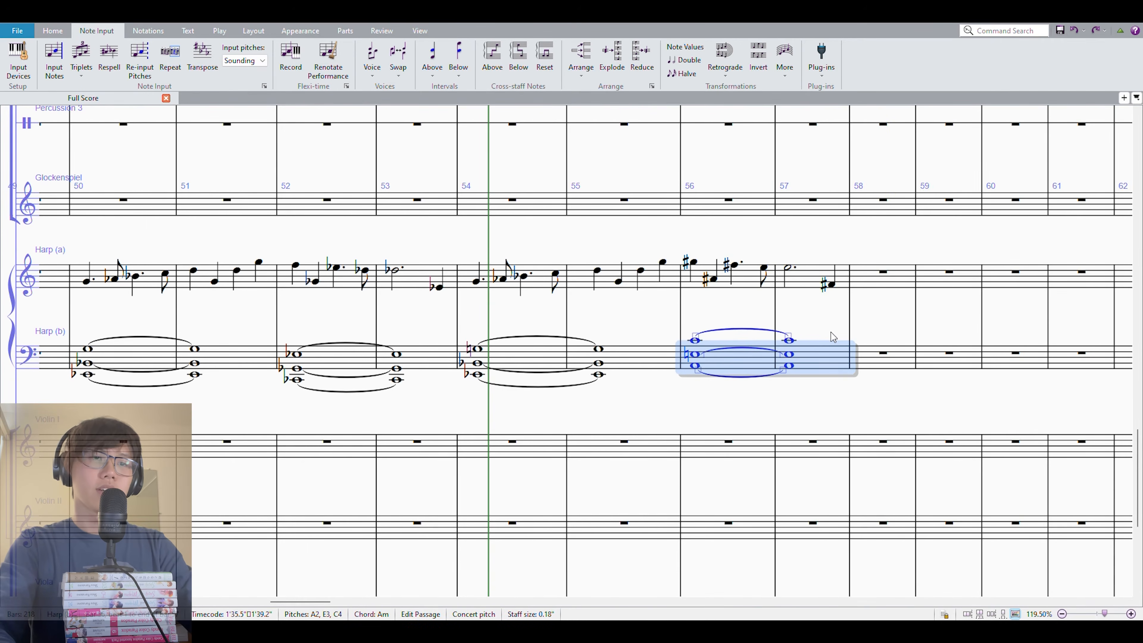
Drop the Harp (b) chord in bars 56–57 by an octave and raise its top note to C#3
{"action": "key", "text": "ctrl+Down"}
{"action": "key", "text": "Left"}
{"action": "key", "text": "alt+Up"}
{"action": "key", "text": "Right"}
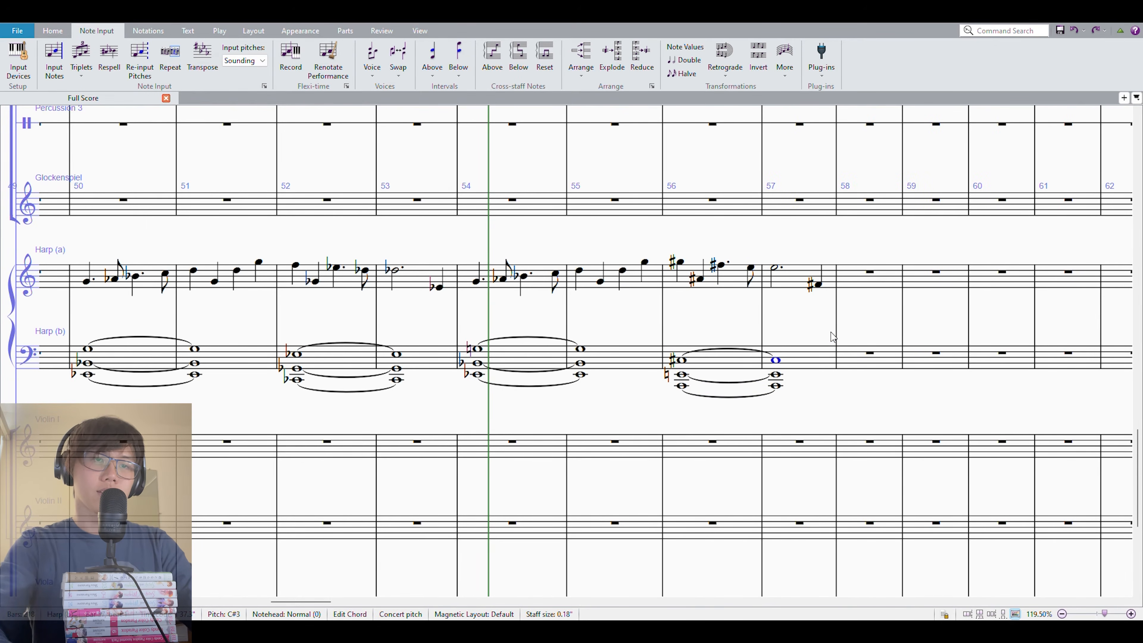
Lower the A#4 in bar 56 of Harp (a) to A4, and fill bar 57 with a whole-note E5
{"action": "left_click", "coordinate": [699, 281]}
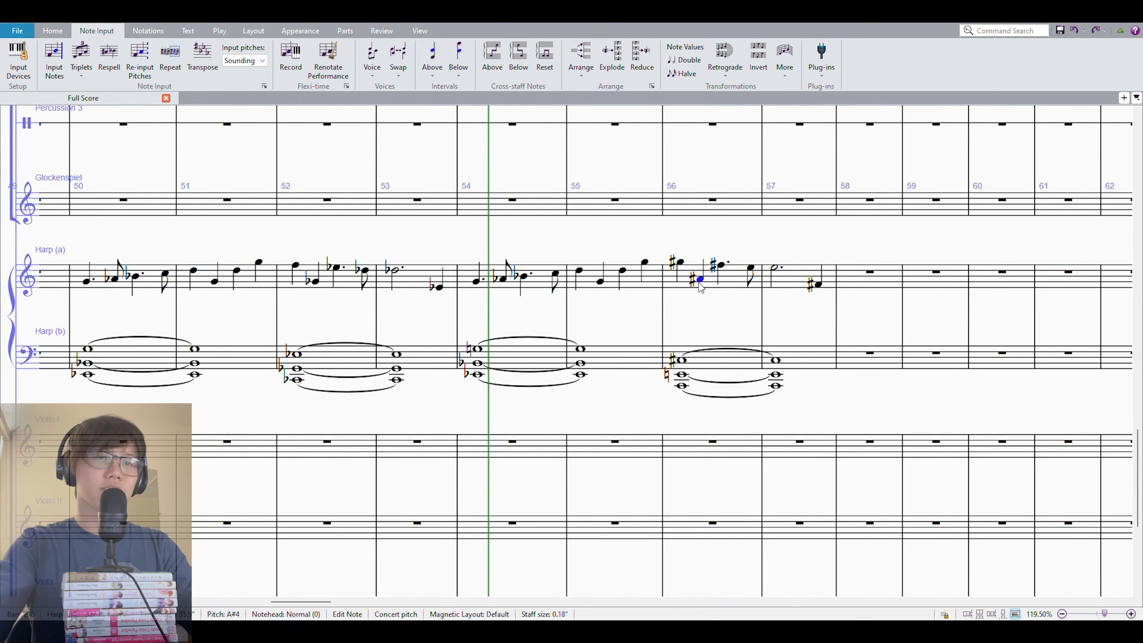
{"action": "key", "text": "Down"}
{"action": "key", "text": "Right"}
{"action": "key", "text": "Right"}
{"action": "key", "text": "Right"}
{"action": "key", "text": "Right"}
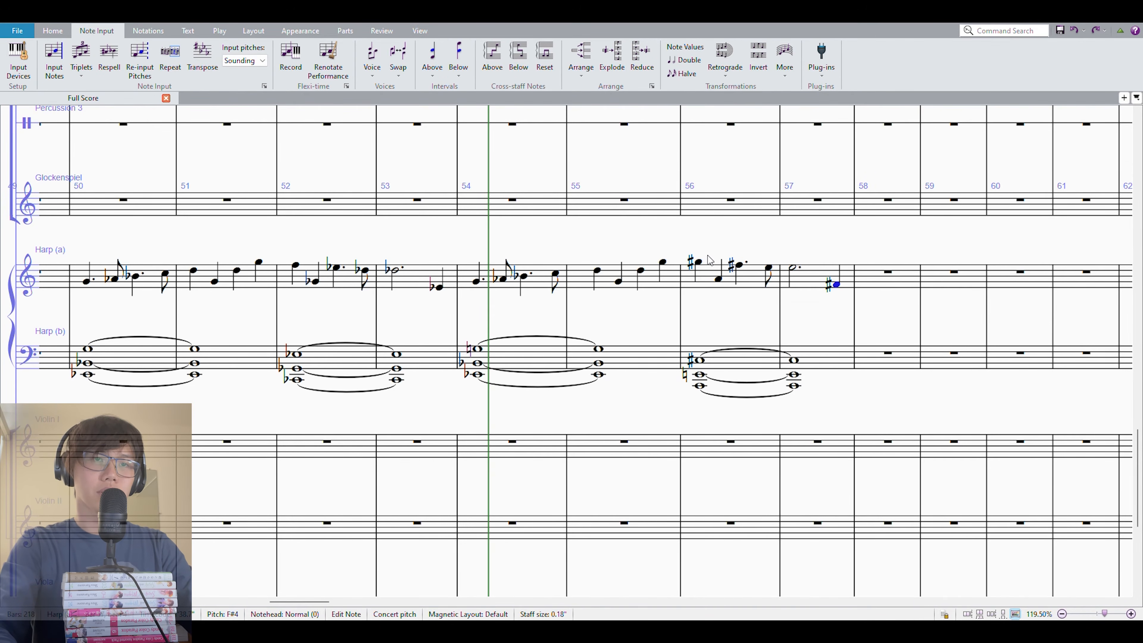
{"action": "key", "text": "Up"}
{"action": "key", "text": "Left"}
{"action": "key", "text": "KP_6"}
Play back bars 50–57 of both harp staves
{"action": "left_click_drag", "start_coordinate": [205, 407], "coordinate": [363, 415]}
{"action": "left_click", "coordinate": [276, 361], "text": "shift"}
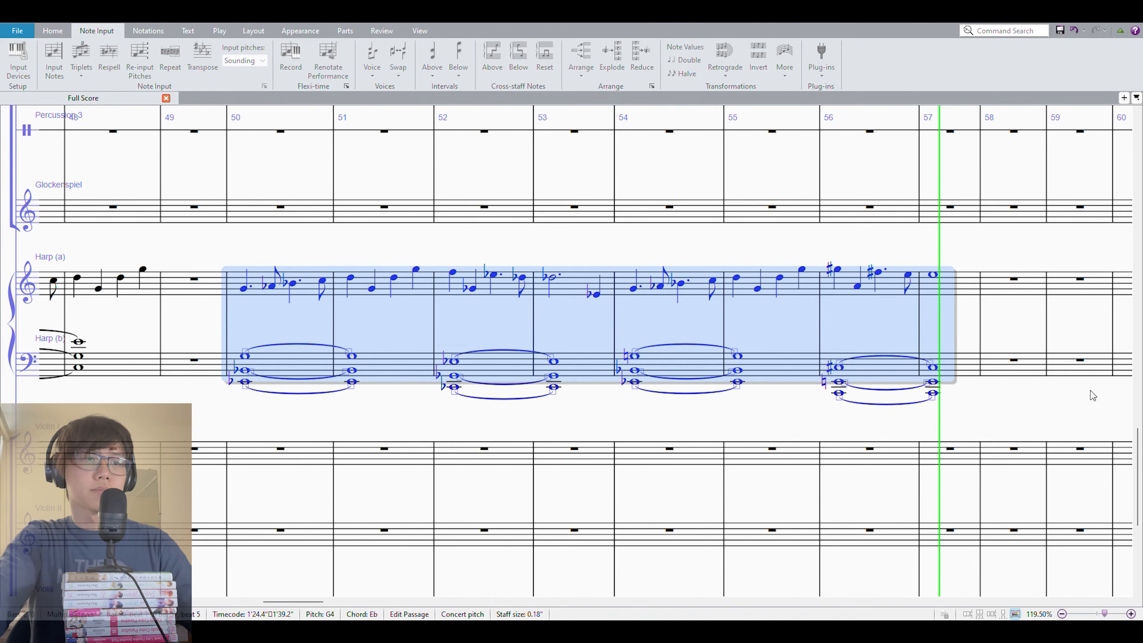
{"action": "key", "text": "space"}
{"action": "left_click", "coordinate": [1016, 260]}
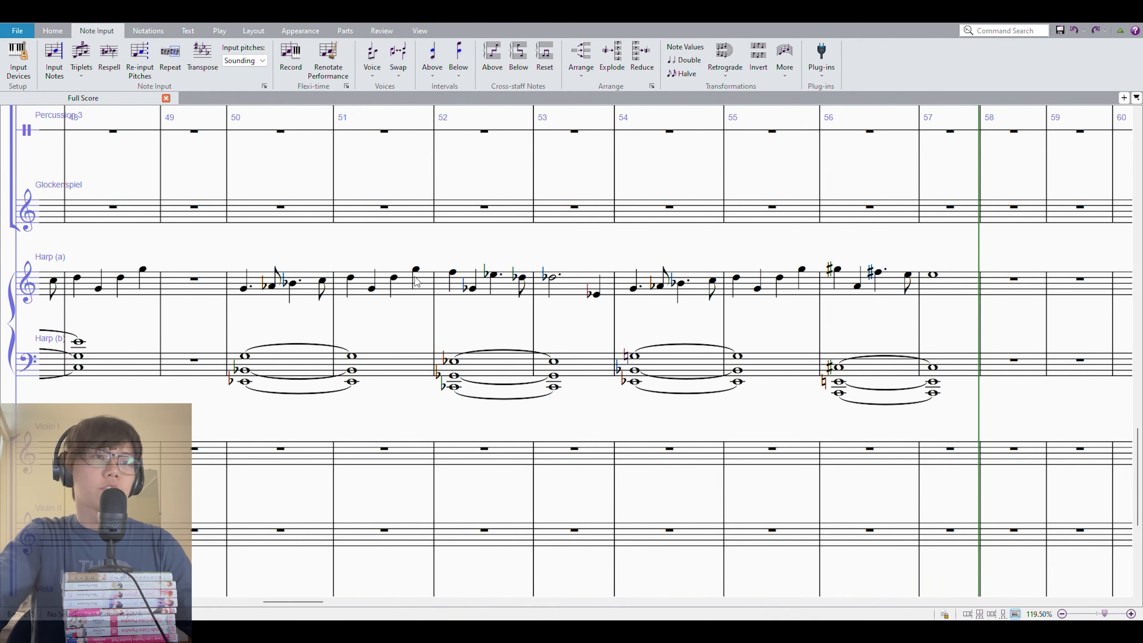
Compare the Harp (a) phrase in bar 52 with the one in bar 56, including the chord under bars 56–57
{"action": "left_click", "coordinate": [452, 272]}
{"action": "left_click", "coordinate": [852, 288]}
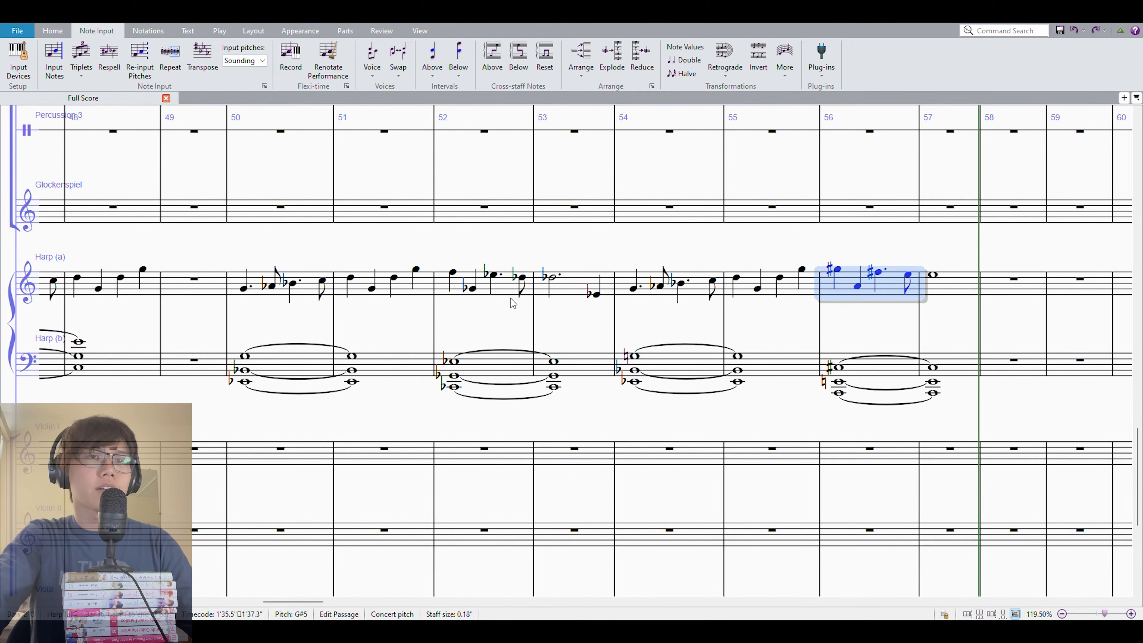
{"action": "key", "text": "Escape"}
{"action": "left_click", "coordinate": [458, 284]}
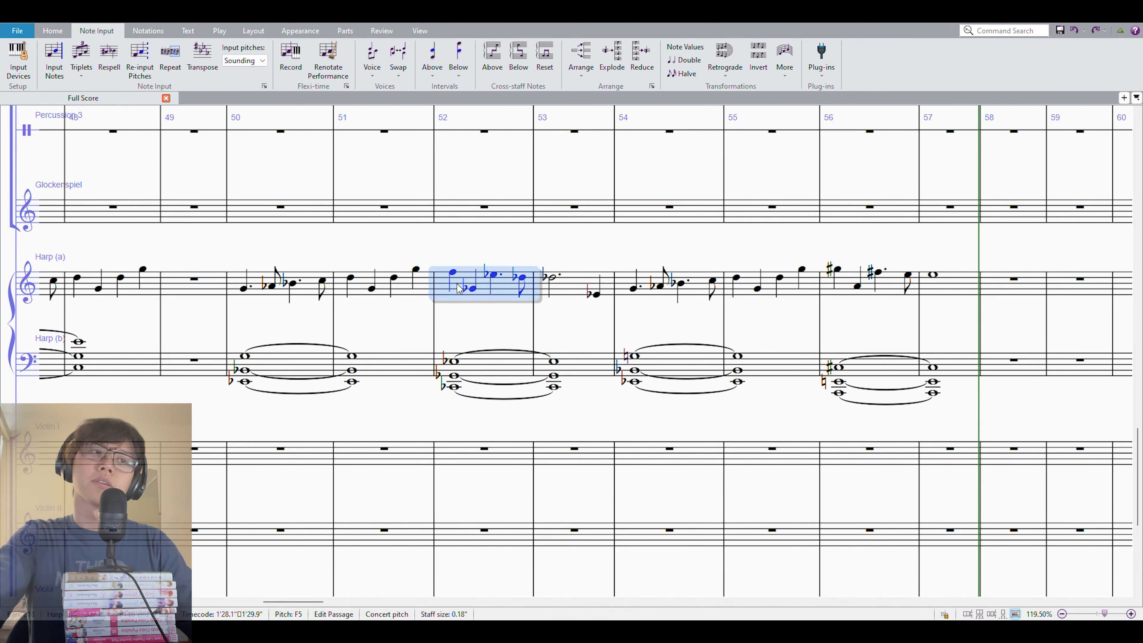
{"action": "left_click", "coordinate": [505, 253]}
{"action": "left_click", "coordinate": [458, 281]}
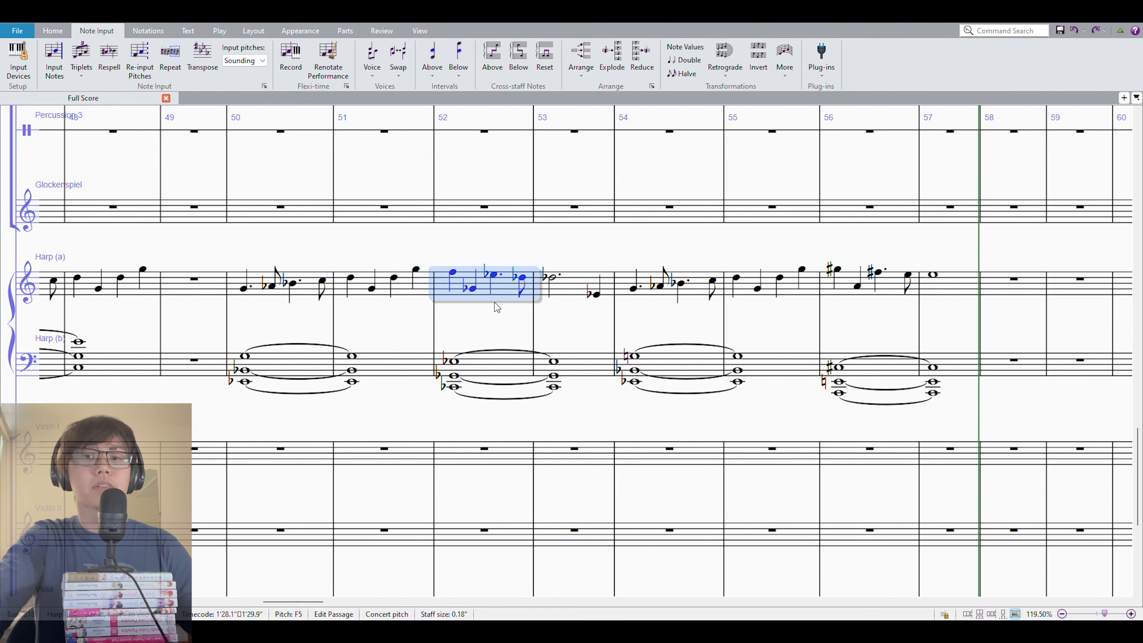
{"action": "left_click", "coordinate": [869, 277]}
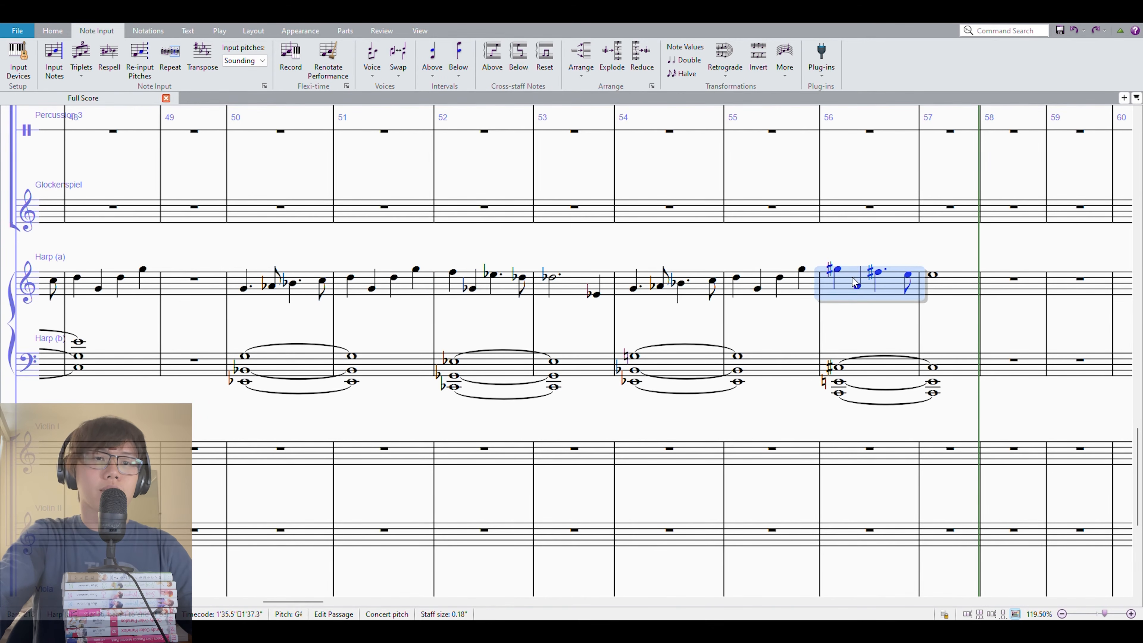
{"action": "left_click", "coordinate": [938, 316], "text": "shift"}
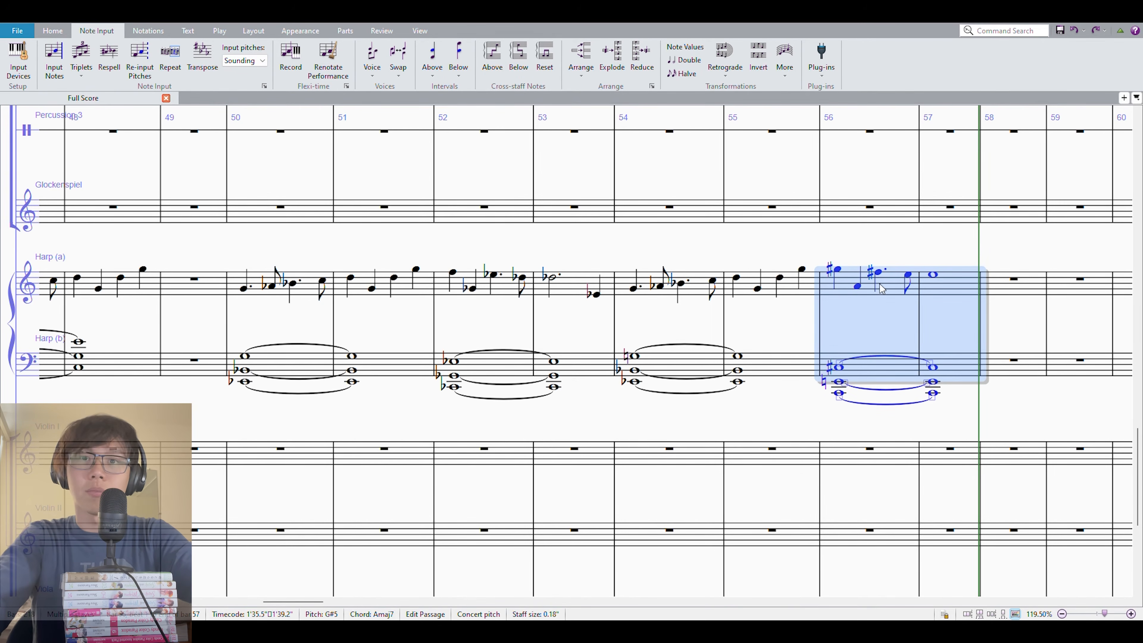
Repeat the passage from bars 50–57 of both harp staves into bars 58–65
{"action": "left_click", "coordinate": [645, 244]}
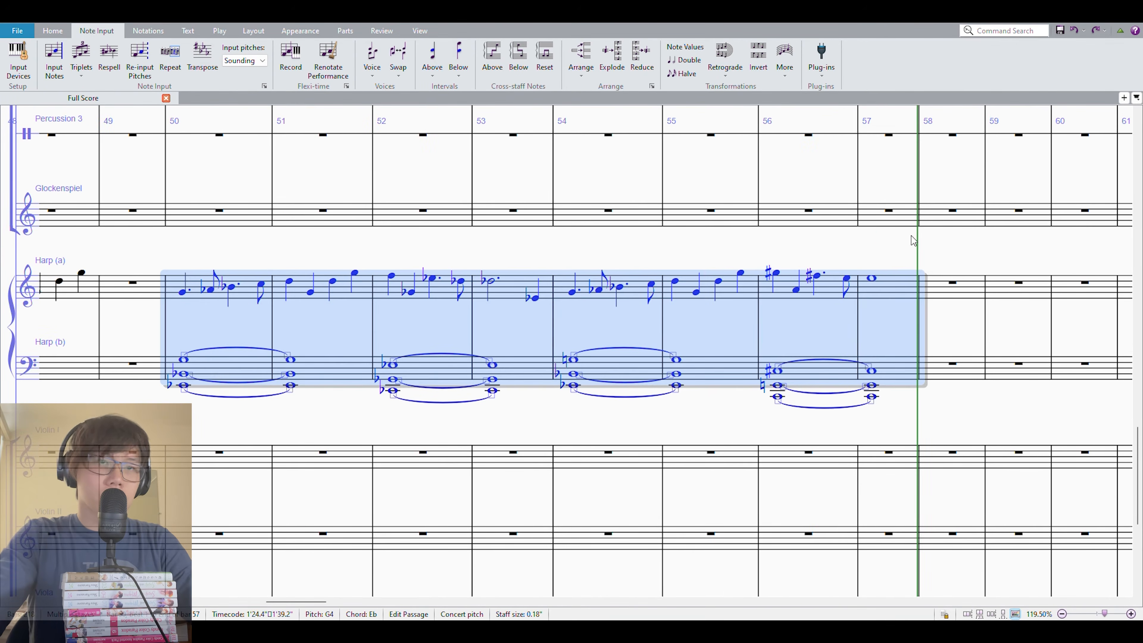
{"action": "key", "text": "r"}
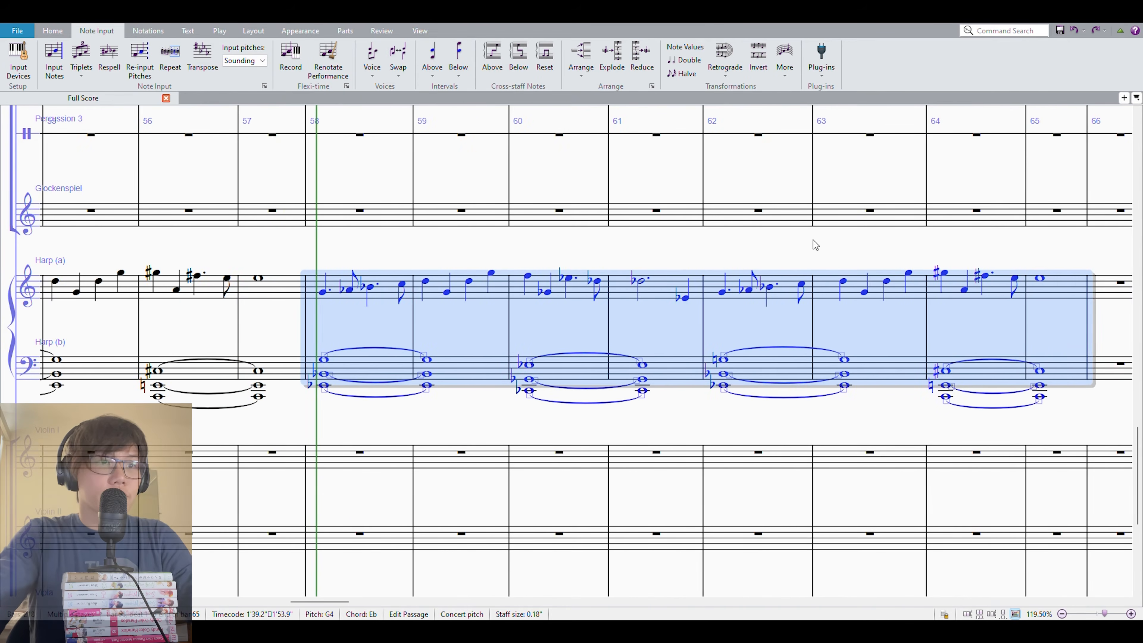
{"action": "left_click_drag", "start_coordinate": [462, 246], "coordinate": [517, 241]}
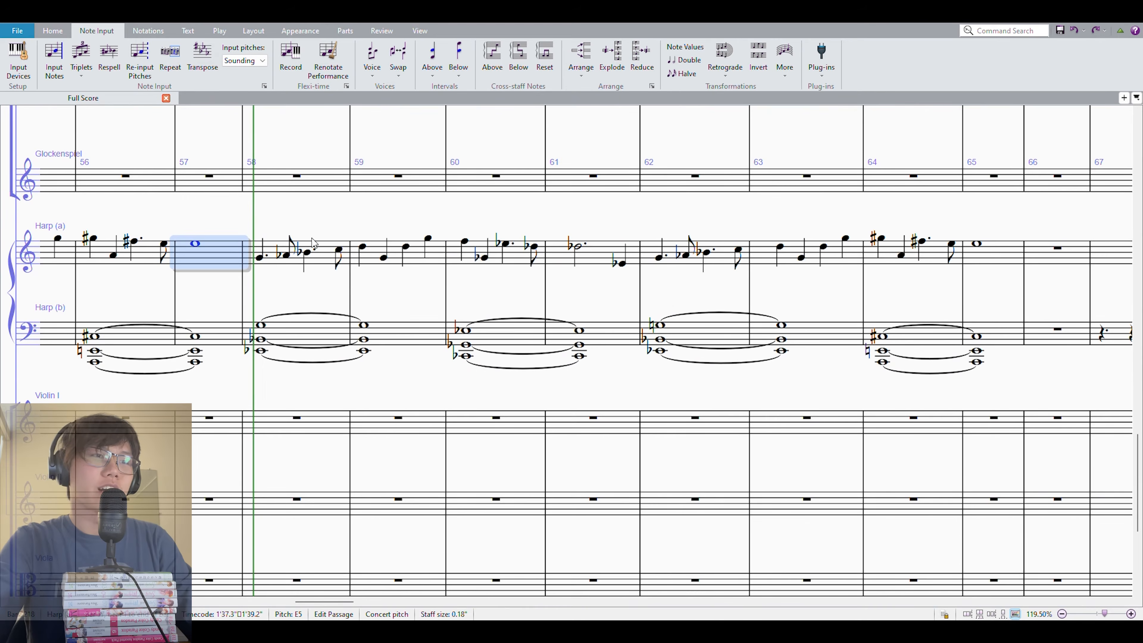
Transpose bars 58–65 of both harps down until the melody starts on E4, and raise the Harp (a) line an octave
{"action": "left_click", "coordinate": [320, 239]}
{"action": "left_click", "coordinate": [324, 246]}
{"action": "left_click", "coordinate": [1008, 340], "text": "shift"}
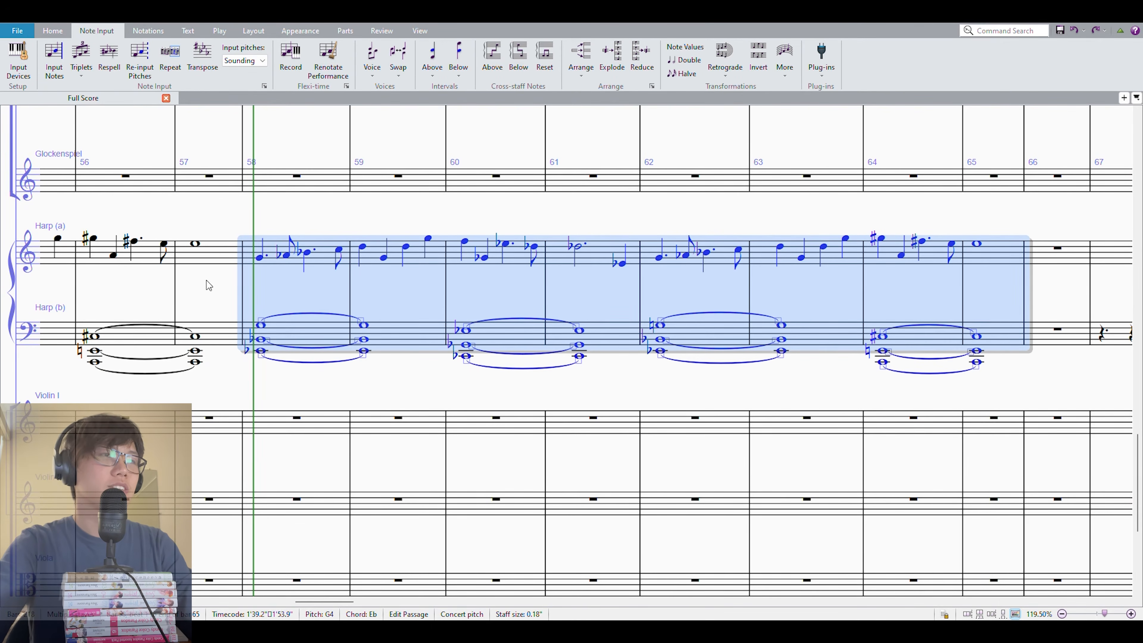
{"action": "key", "text": "Escape"}
{"action": "key", "text": "space"}
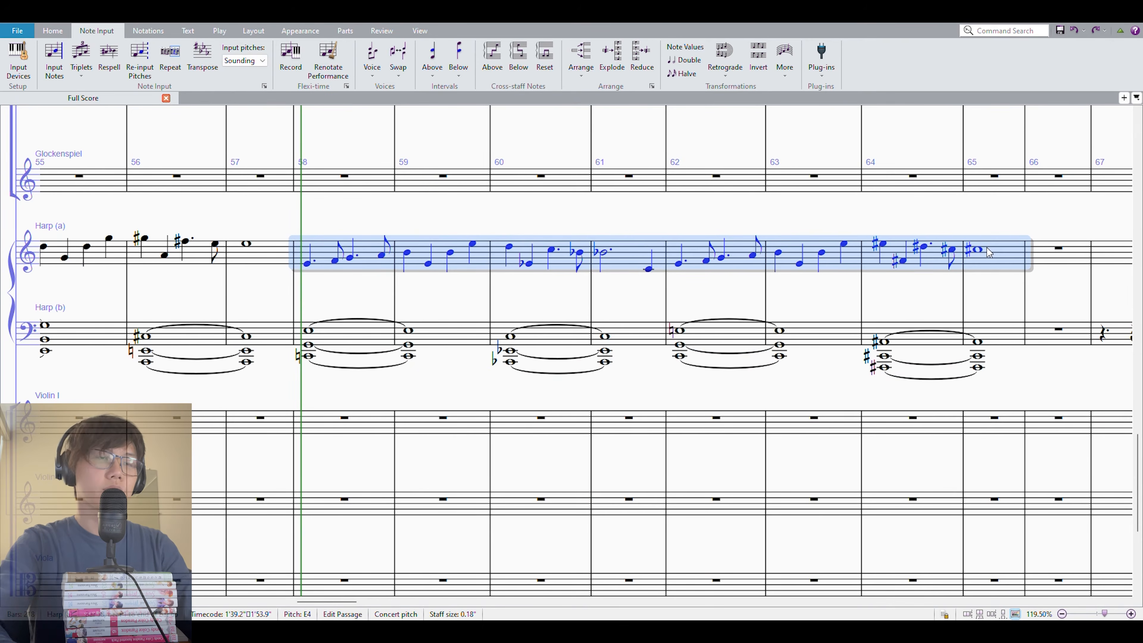
{"action": "key", "text": "ctrl+Up"}
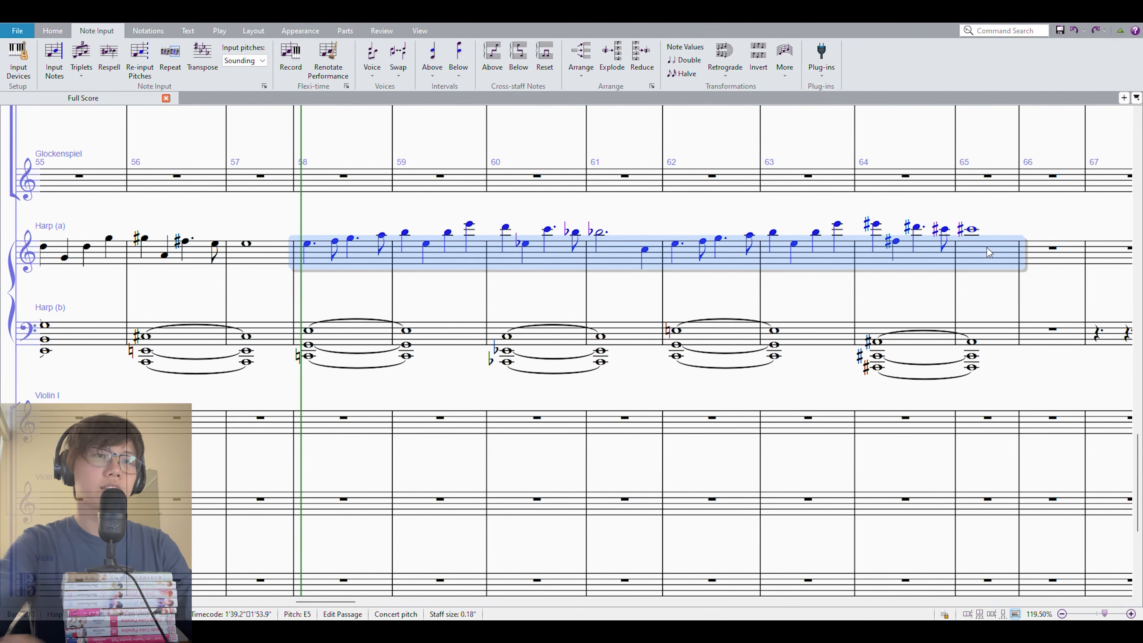
{"action": "left_click_drag", "start_coordinate": [383, 225], "coordinate": [482, 244]}
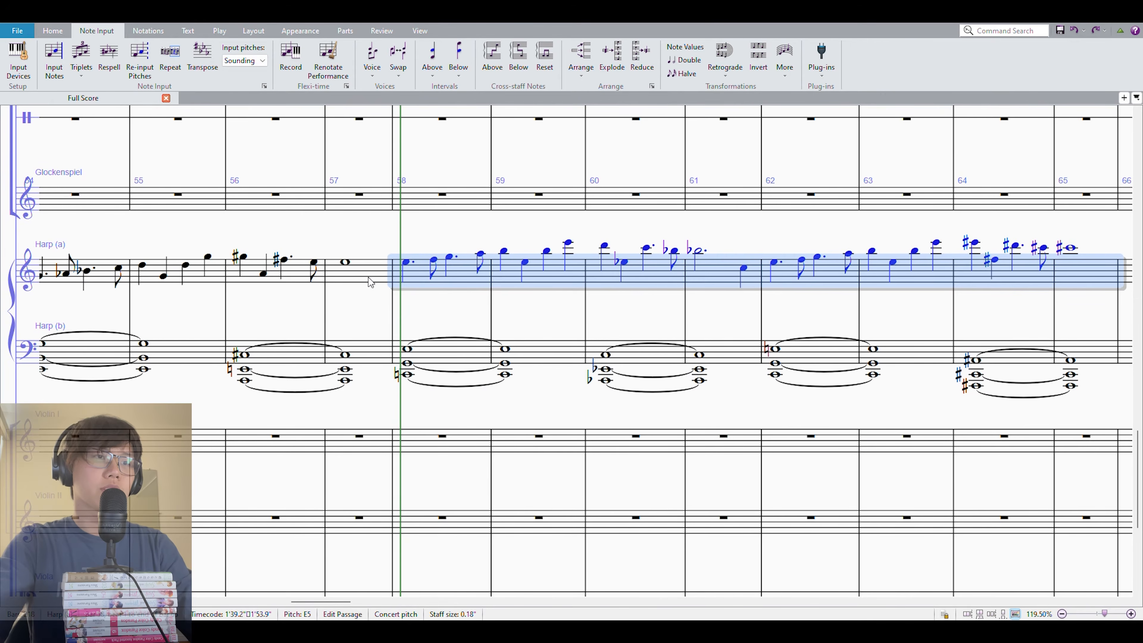
Lower the Harp (a) line in bars 58–65 by an octave
{"action": "left_click", "coordinate": [352, 272]}
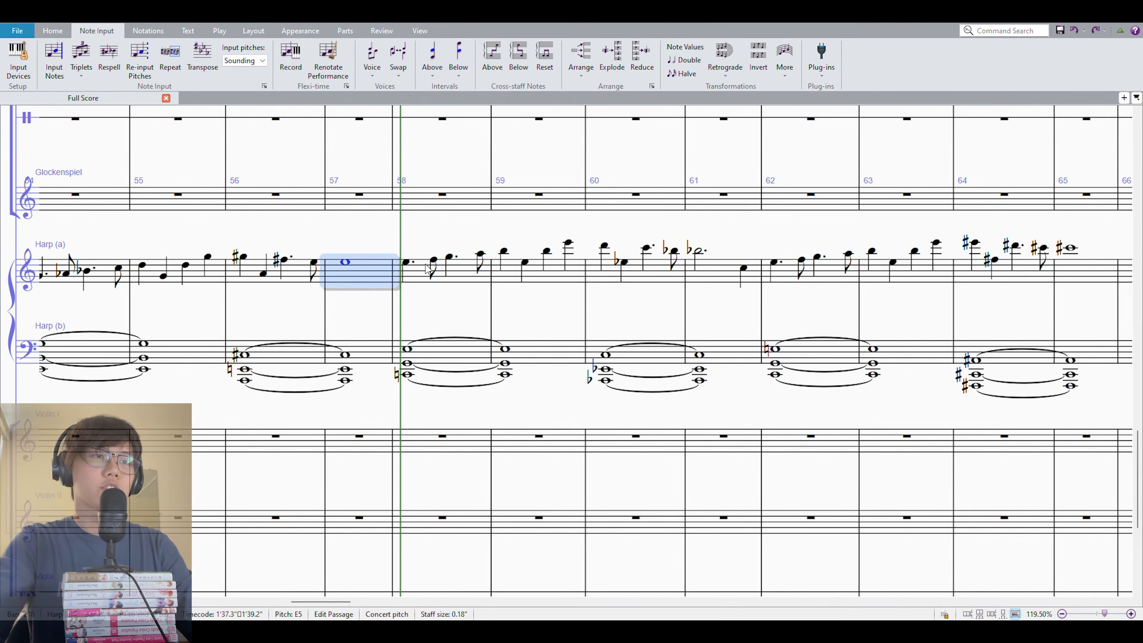
{"action": "left_click", "coordinate": [409, 279]}
{"action": "left_click", "coordinate": [1091, 270]}
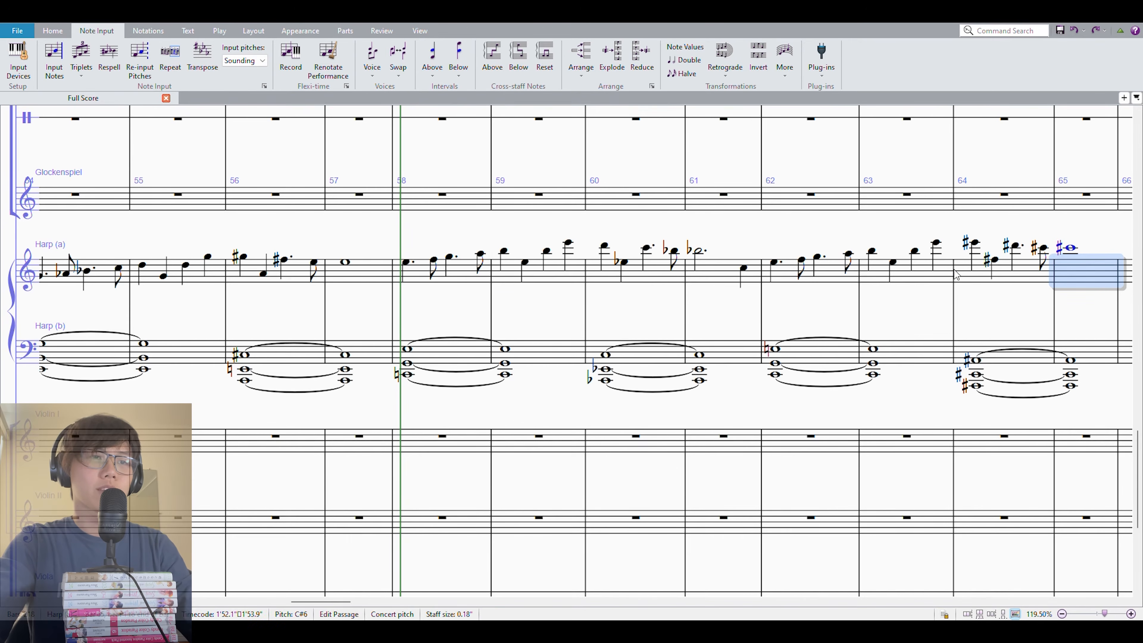
{"action": "left_click", "coordinate": [417, 276], "text": "shift"}
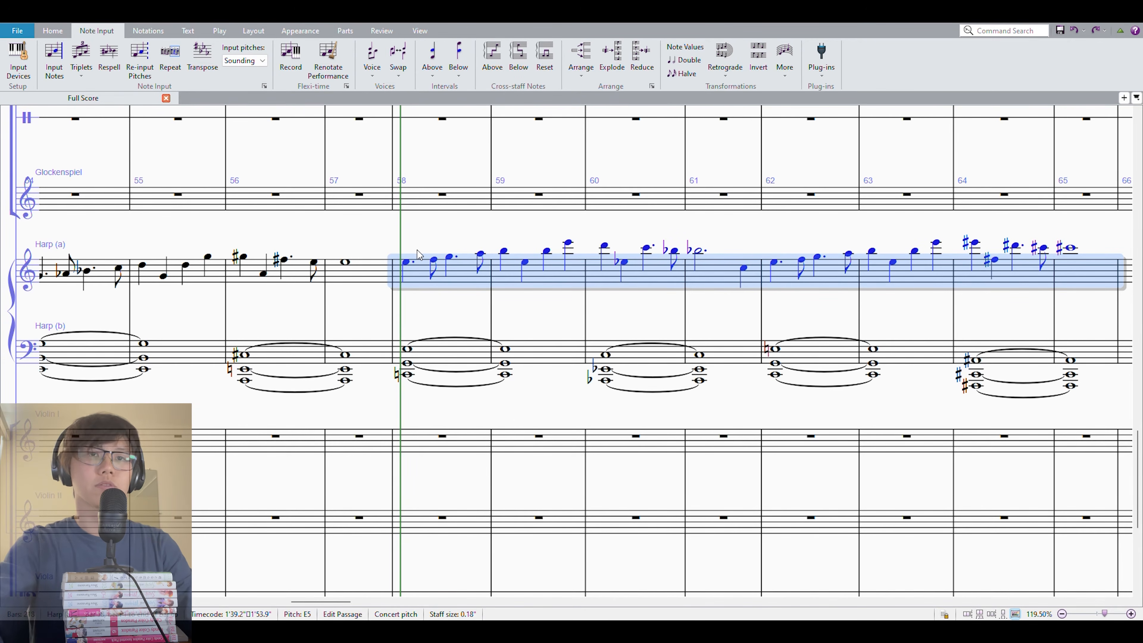
{"action": "key", "text": "ctrl+alt+Down"}
Play back both harp staves from bar 57 through bar 65
{"action": "key", "text": "Left"}
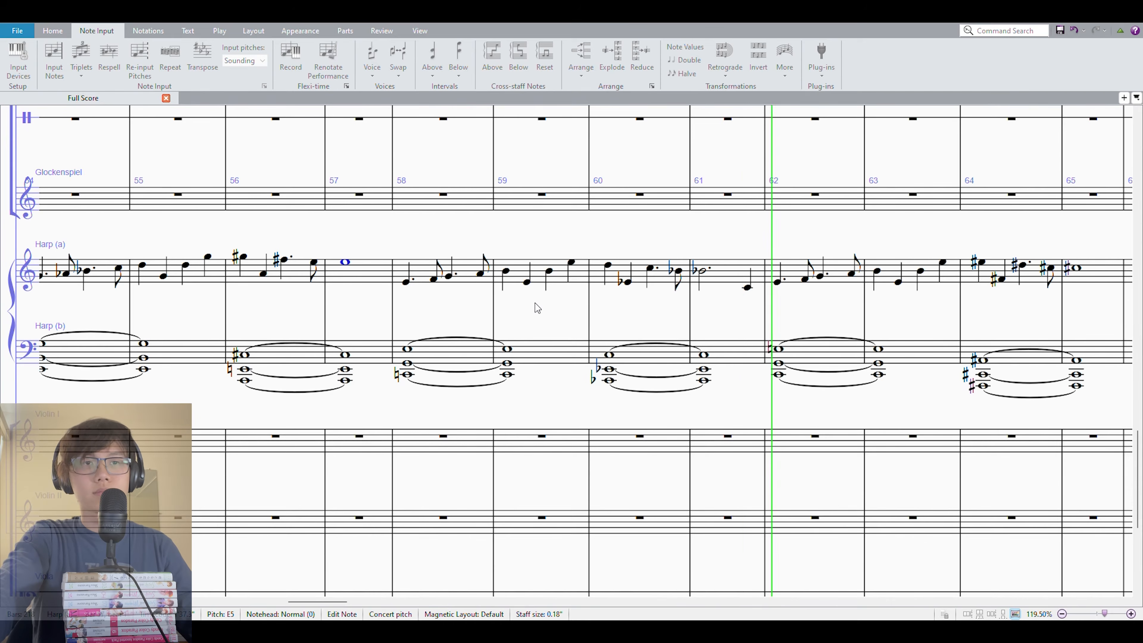
{"action": "left_click_drag", "start_coordinate": [906, 420], "coordinate": [666, 413]}
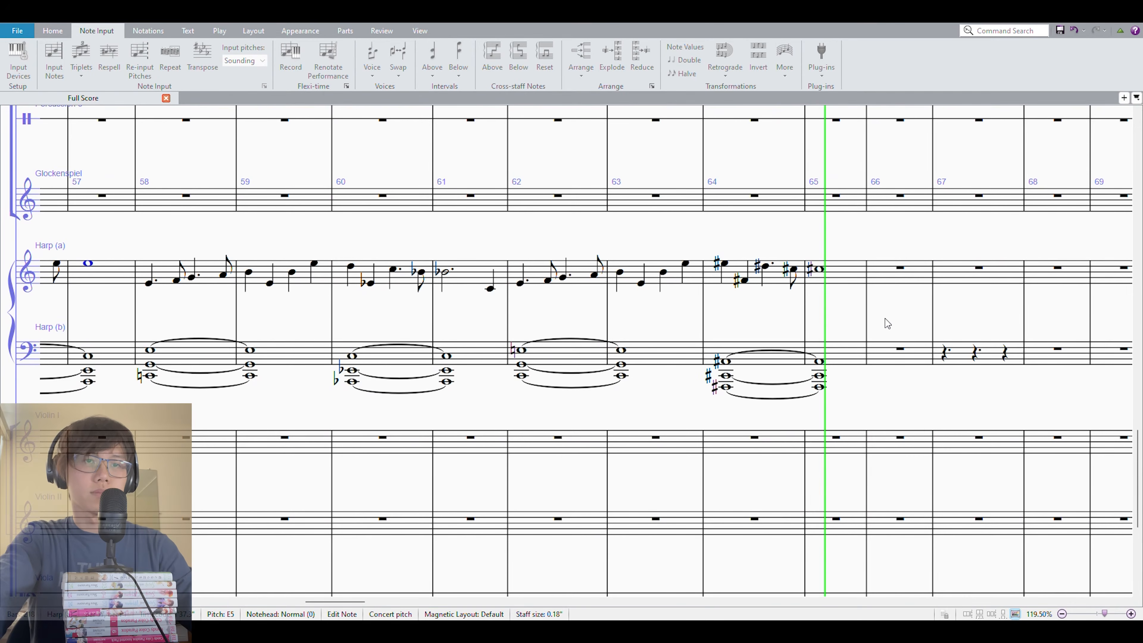
{"action": "key", "text": "space"}
Enter a whole-note C#5 in bar 66 of Harp (a)
{"action": "left_click_drag", "start_coordinate": [847, 322], "coordinate": [870, 370]}
{"action": "left_click_drag", "start_coordinate": [804, 338], "coordinate": [741, 317]}
{"action": "left_click", "coordinate": [782, 281]}
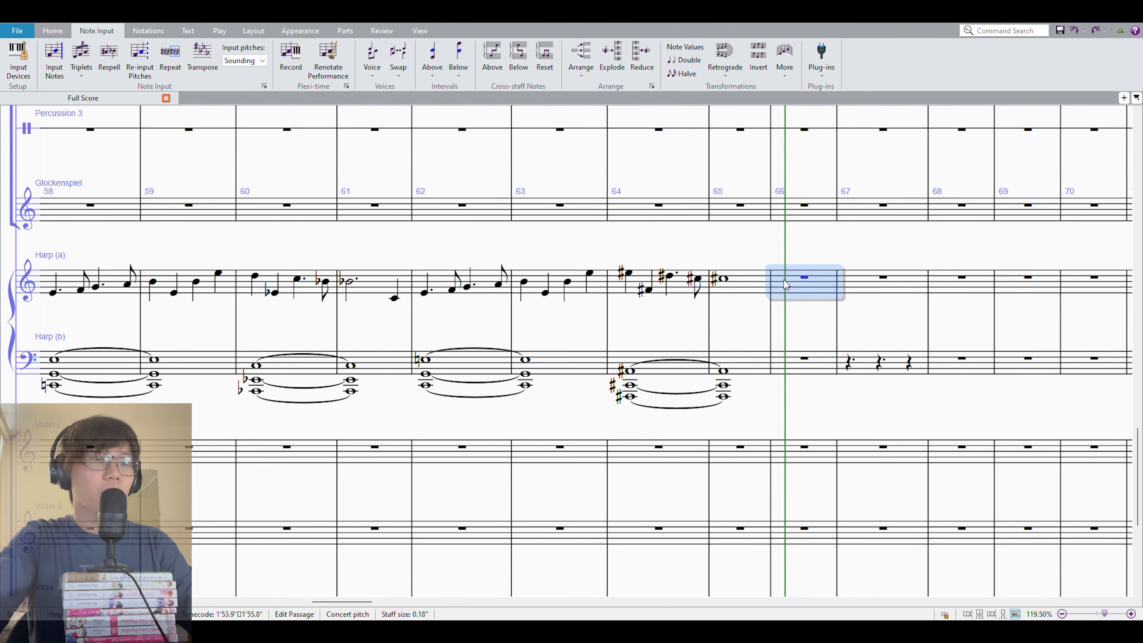
{"action": "key", "text": "n"}
{"action": "key", "text": "c"}
{"action": "key", "text": "Escape"}
{"action": "key", "text": "7"}
Enter a whole-note A major chord in bar 66 of Harp (b), voiced A2, E3 and C#4
{"action": "left_click_drag", "start_coordinate": [738, 252], "coordinate": [993, 245]}
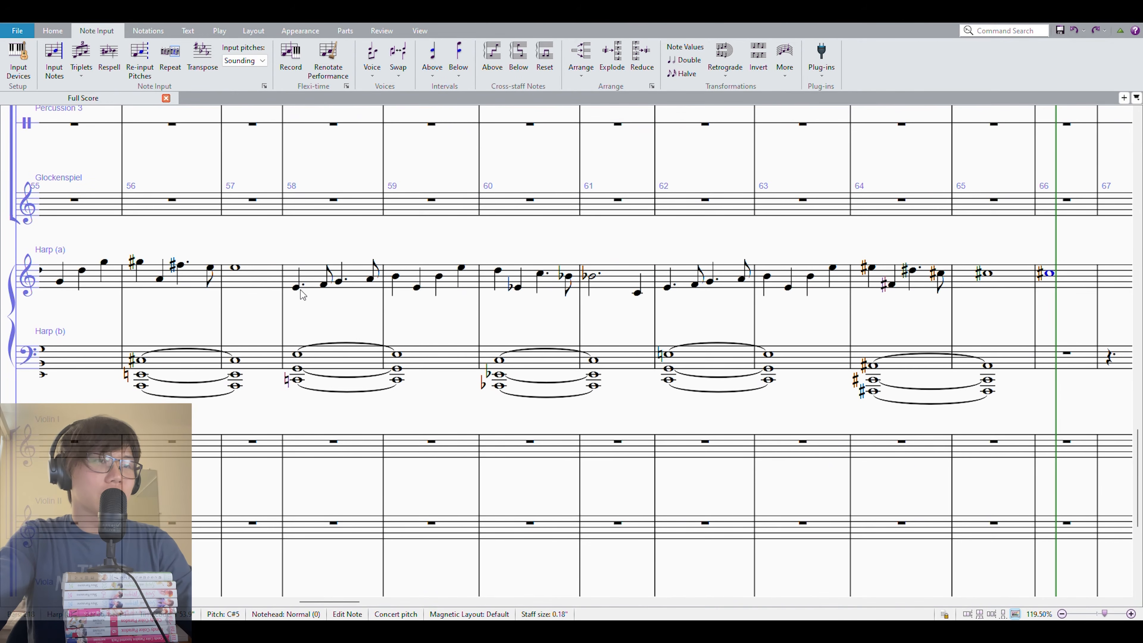
{"action": "left_click", "coordinate": [1062, 360]}
{"action": "key", "text": "n"}
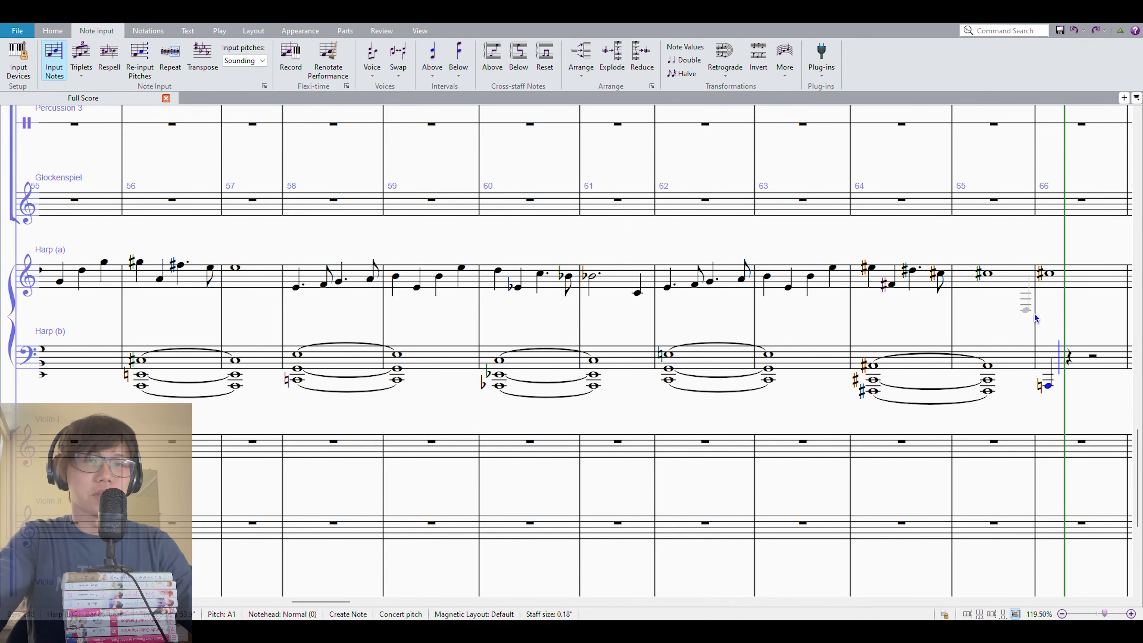
{"action": "key", "text": "Escape"}
{"action": "key", "text": "7"}
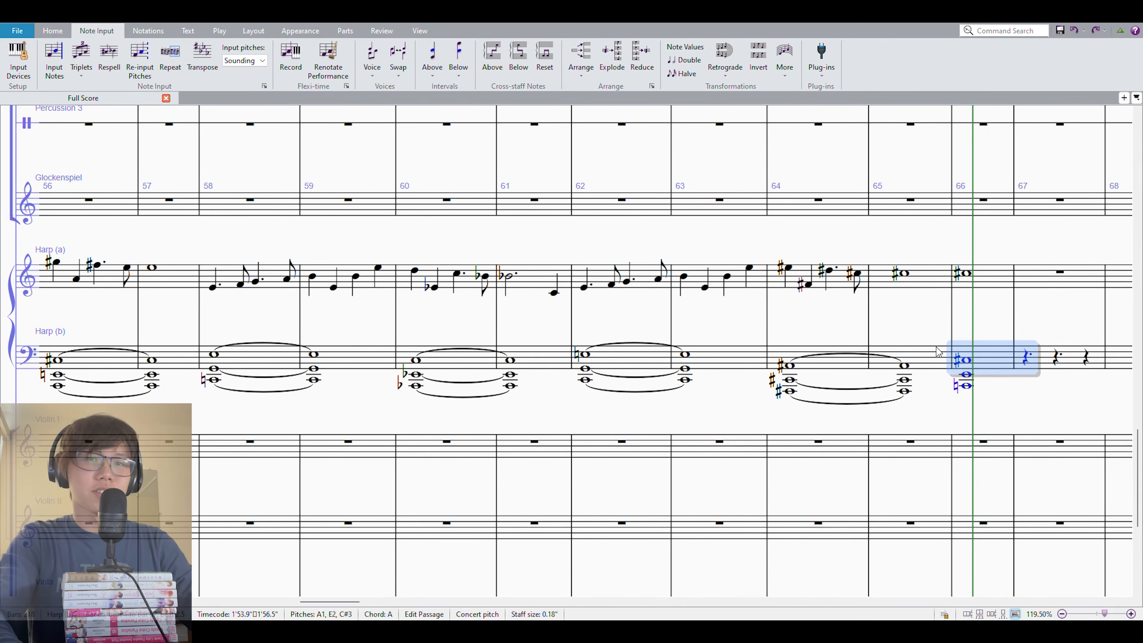
{"action": "key", "text": "Escape"}
{"action": "left_click", "coordinate": [995, 360]}
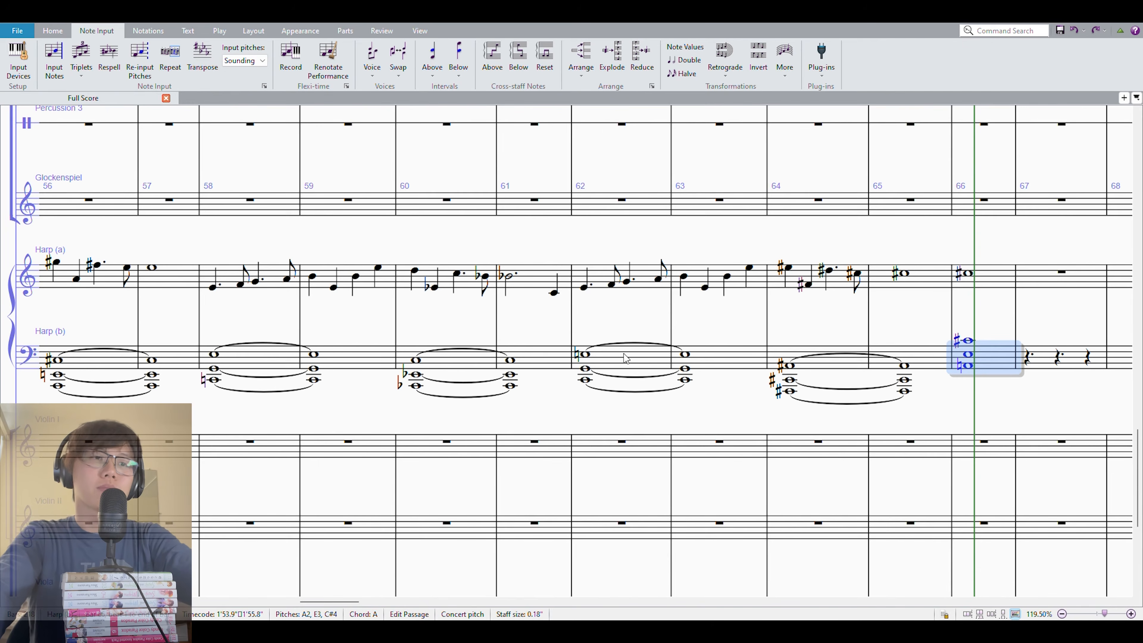
Compare bar 66 with the Harp (b) chord in bar 58, and clear bar 66 in both harp staves
{"action": "left_click", "coordinate": [252, 368]}
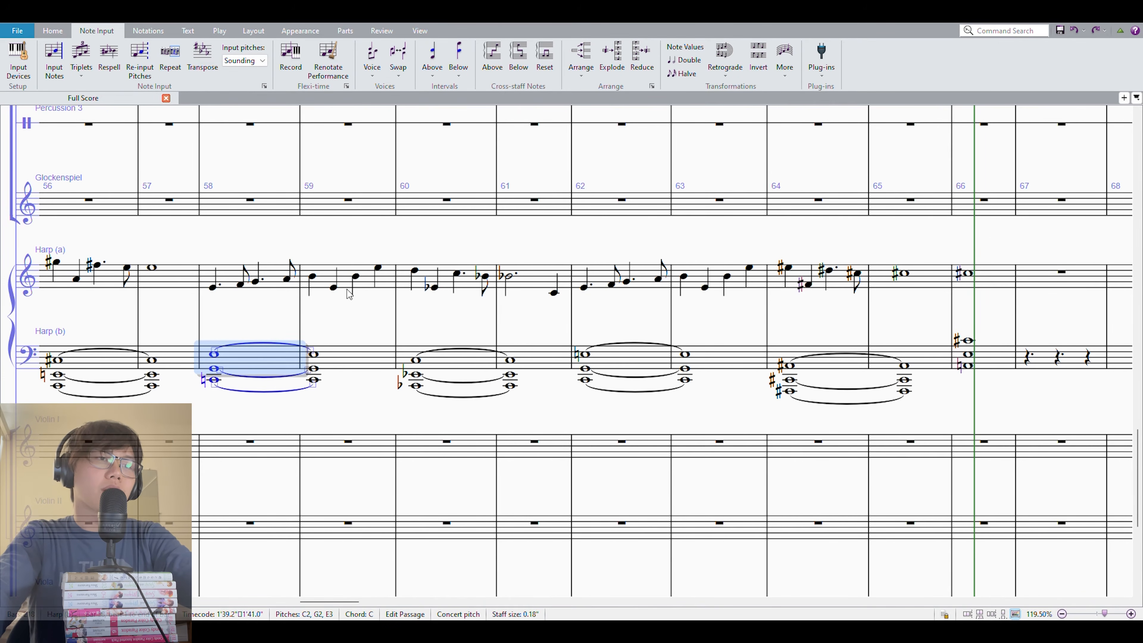
{"action": "left_click", "coordinate": [988, 279]}
{"action": "left_click", "coordinate": [987, 358], "text": "shift"}
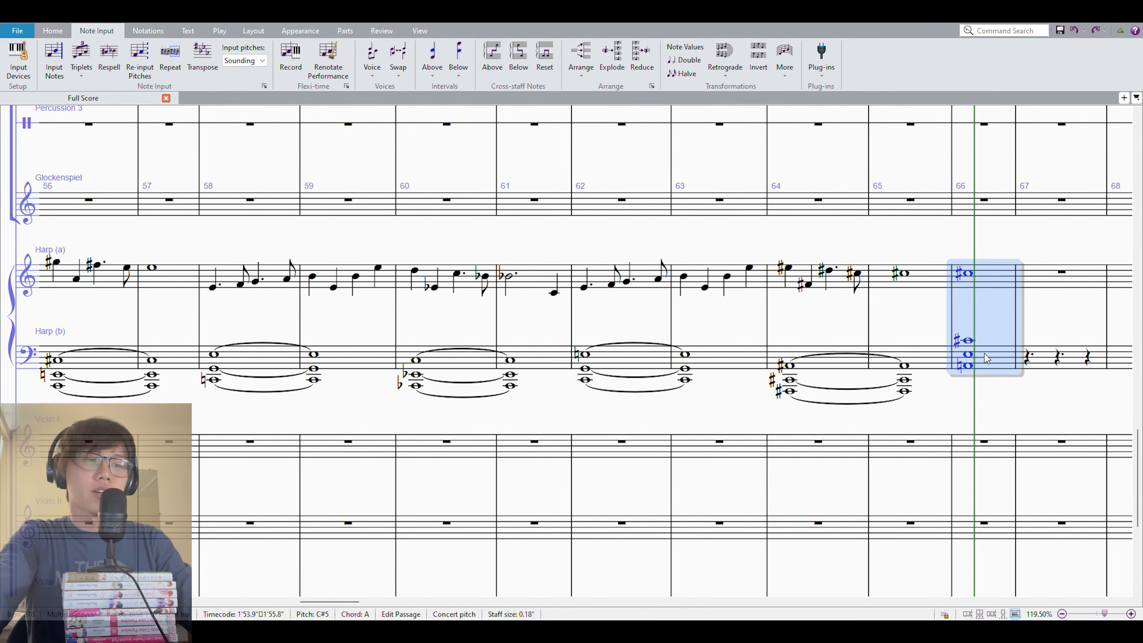
{"action": "key", "text": "Delete"}
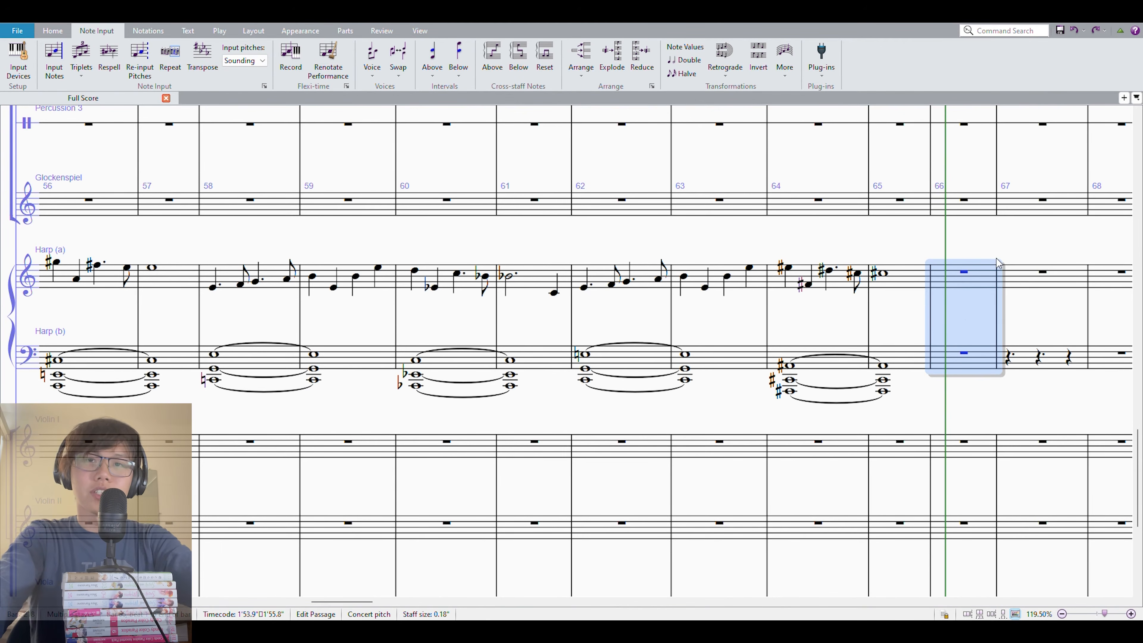
{"action": "left_click", "coordinate": [985, 242]}
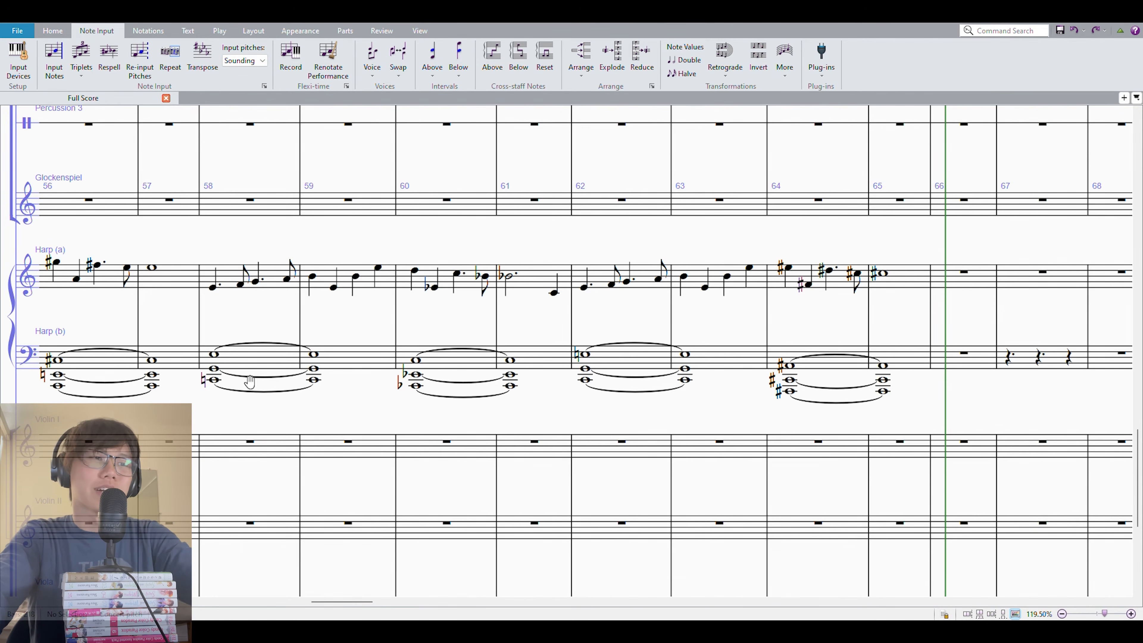
Copy the tied C chord from bars 58–59 of Harp (b) into bars 66–67 of the same staff
{"action": "left_click_drag", "start_coordinate": [244, 376], "coordinate": [241, 380]}
{"action": "left_click", "coordinate": [259, 361]}
{"action": "left_click", "coordinate": [340, 365], "text": "shift"}
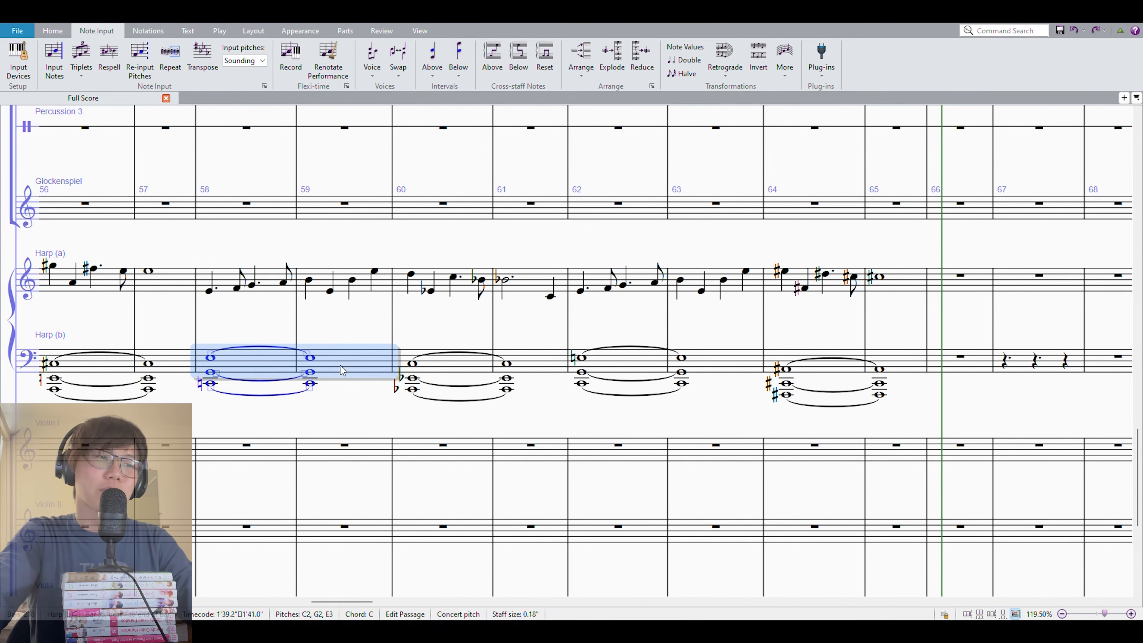
{"action": "left_click", "coordinate": [941, 351], "text": "alt"}
Try respelling bars 64–65 of both harp staves with flats
{"action": "left_click", "coordinate": [826, 359]}
{"action": "left_click", "coordinate": [903, 276], "text": "shift"}
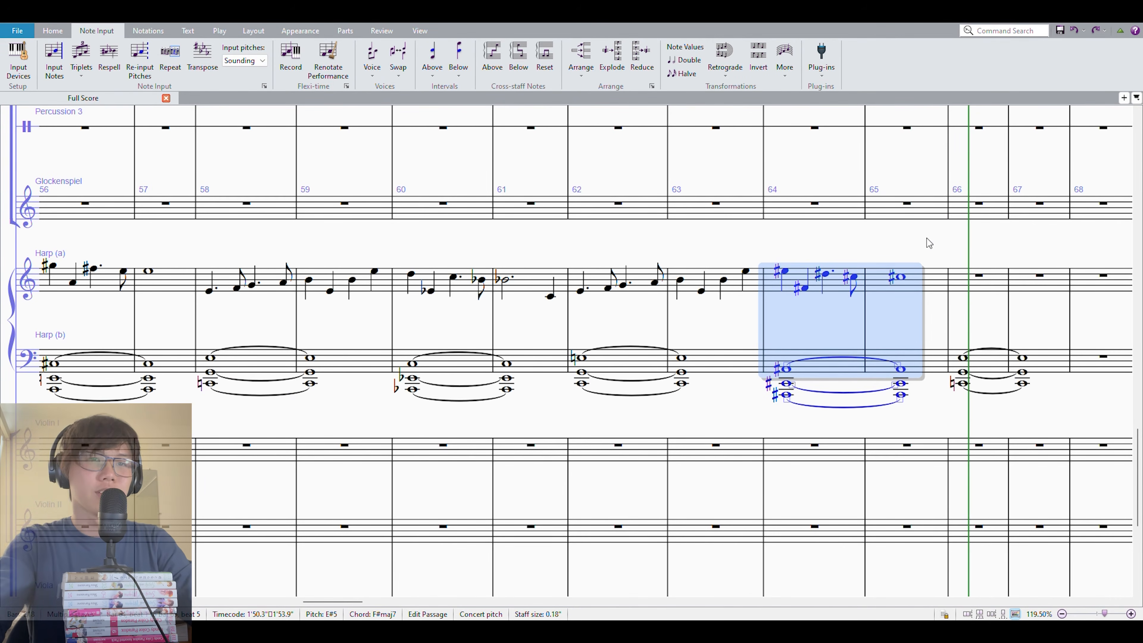
{"action": "key", "text": "Escape"}
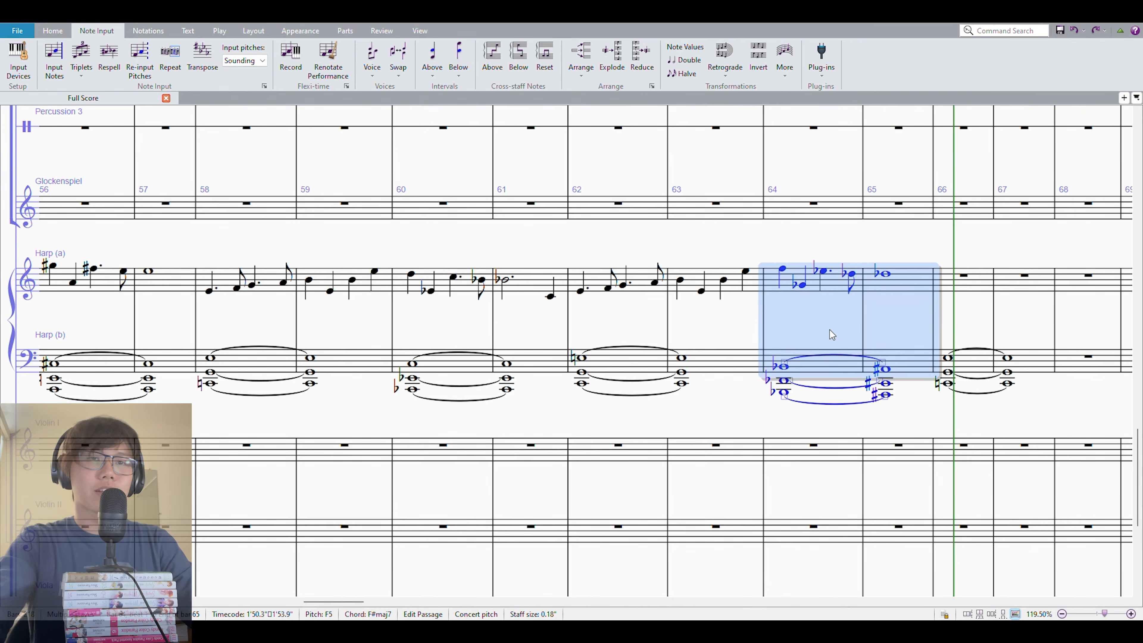
{"action": "key", "text": "Return"}
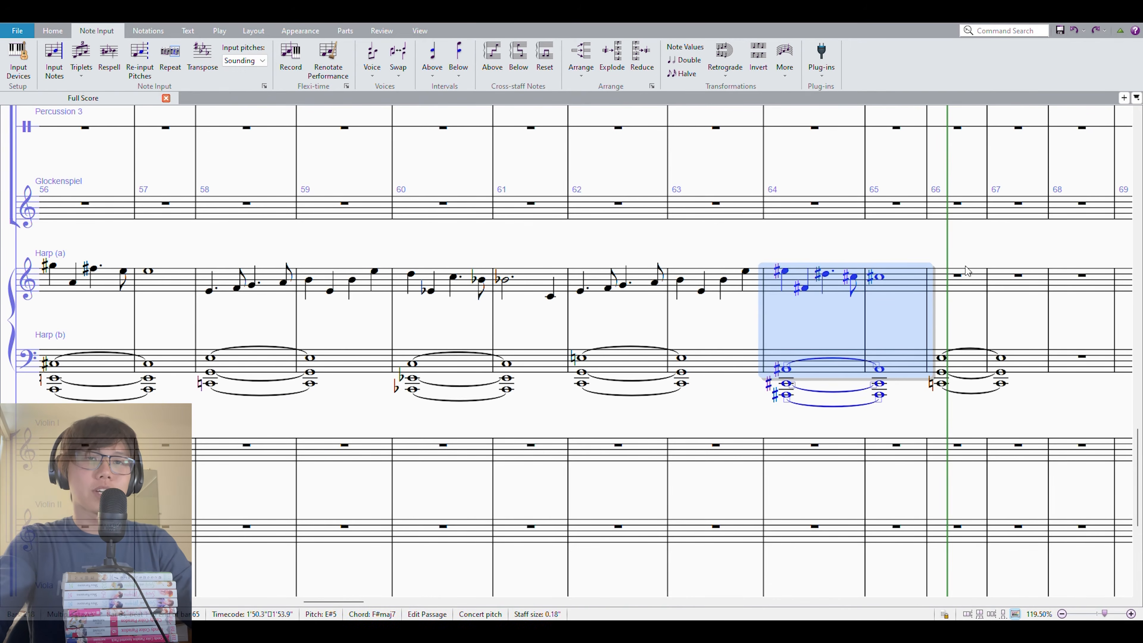
{"action": "key", "text": "Escape"}
Enter a whole-note C5 in bar 66 of Harp (a), repeat it in bar 67 and tie the two notes
{"action": "left_click_drag", "start_coordinate": [944, 283], "coordinate": [888, 301]}
{"action": "left_click", "coordinate": [904, 290]}
{"action": "key", "text": "c"}
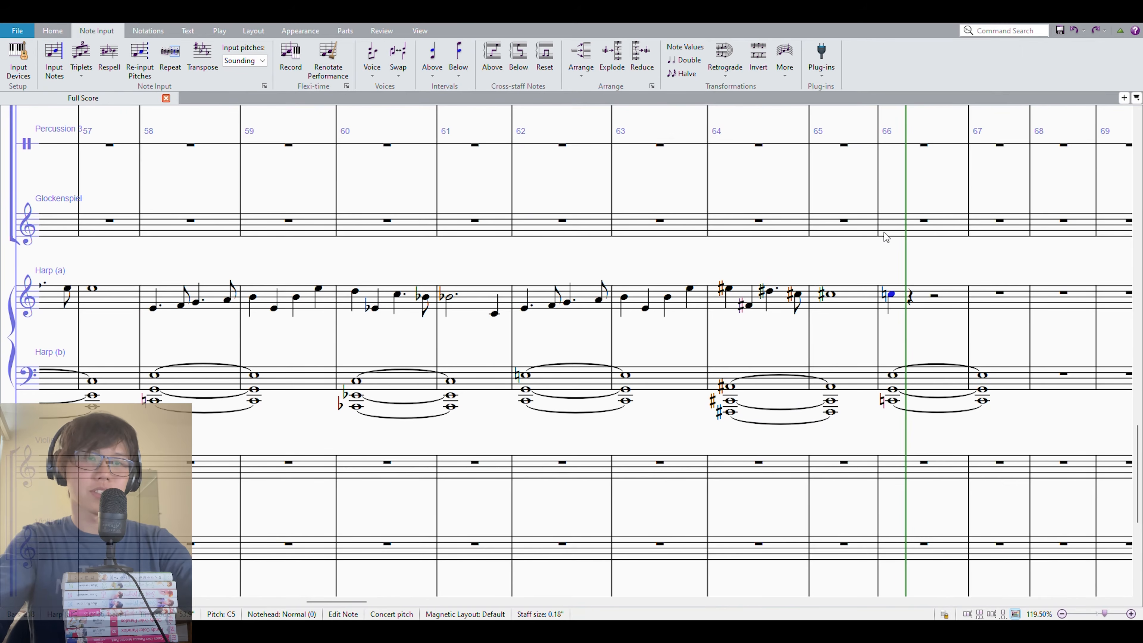
{"action": "key", "text": "r"}
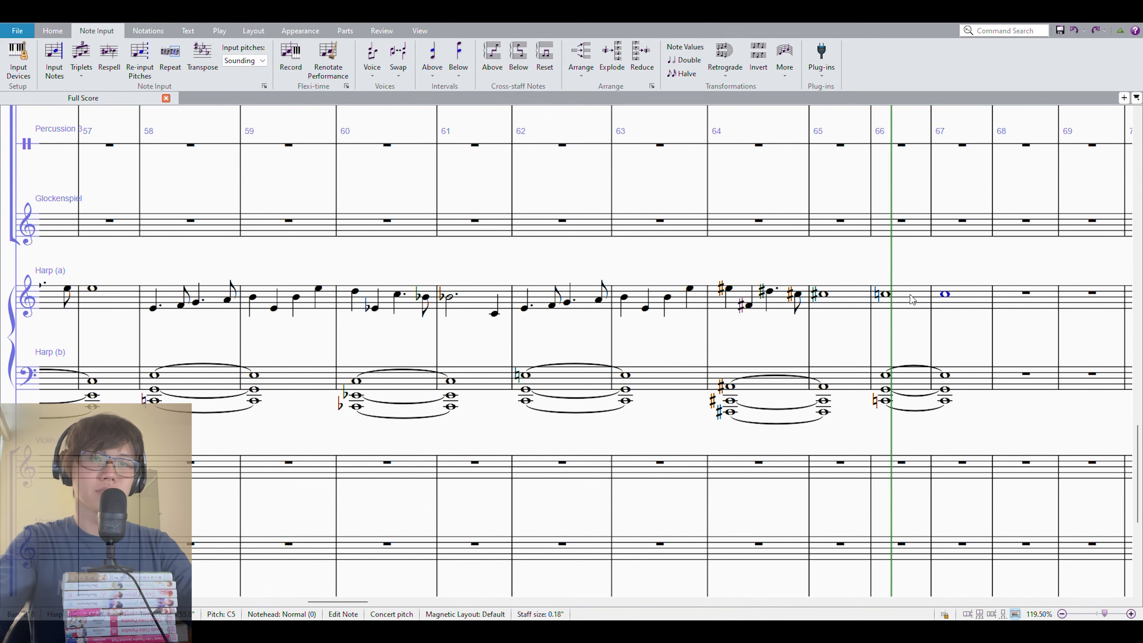
{"action": "left_click", "coordinate": [908, 293]}
{"action": "key", "text": "KP_Enter"}
Play back both harp staves from bar 64 through bar 67
{"action": "key", "text": "ctrl+Left"}
{"action": "key", "text": "ctrl+Left"}
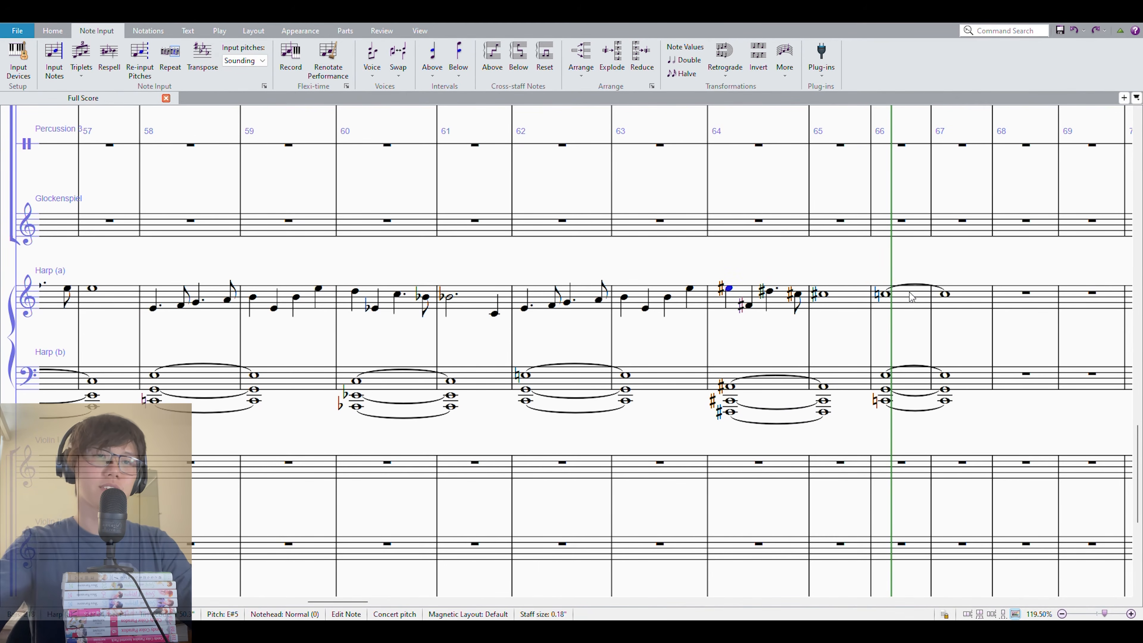
{"action": "key", "text": "p"}
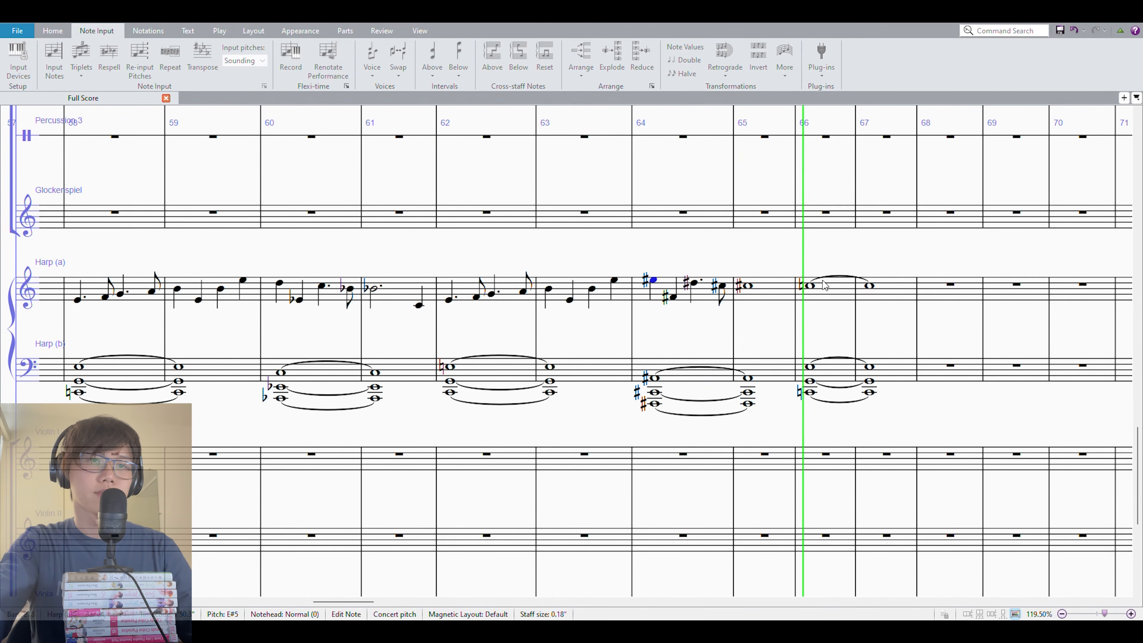
Raise the tied Harp (a) notes in bars 66–67 to E5 and play back the passage from bar 64
{"action": "left_click", "coordinate": [827, 291]}
{"action": "left_click", "coordinate": [893, 297], "text": "shift"}
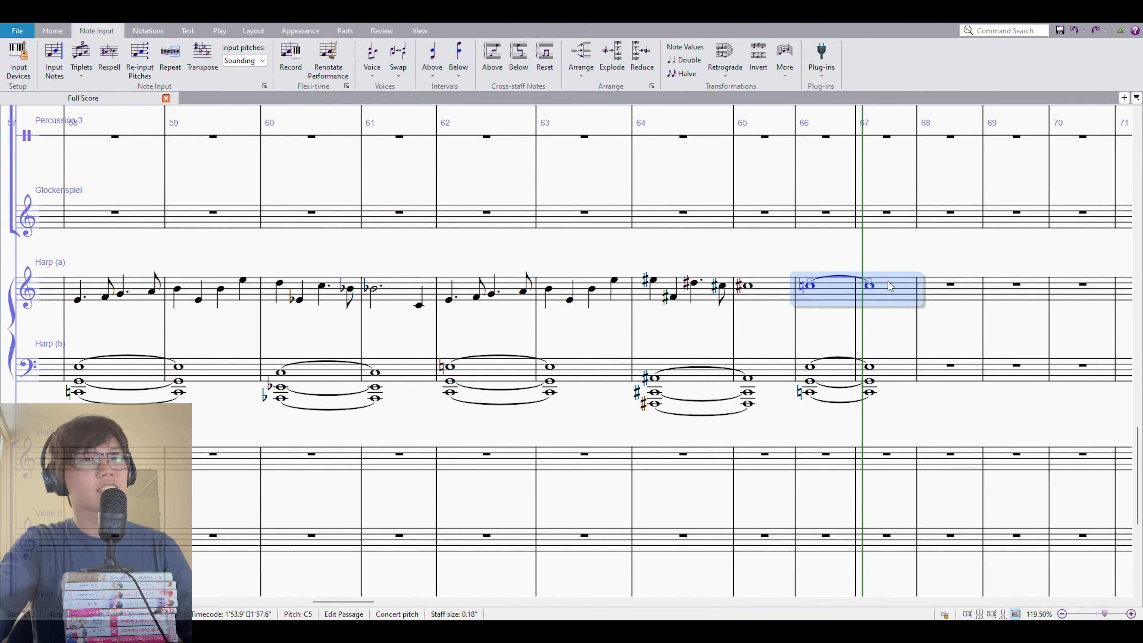
{"action": "key", "text": "Up"}
{"action": "key", "text": "Up"}
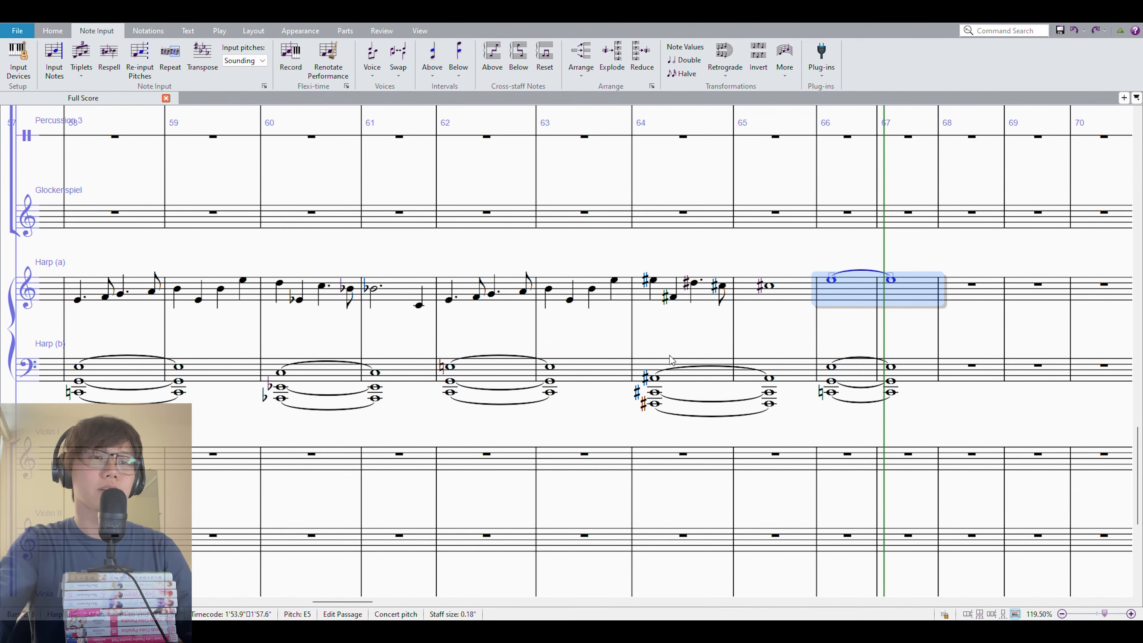
{"action": "left_click", "coordinate": [671, 367], "text": "shift"}
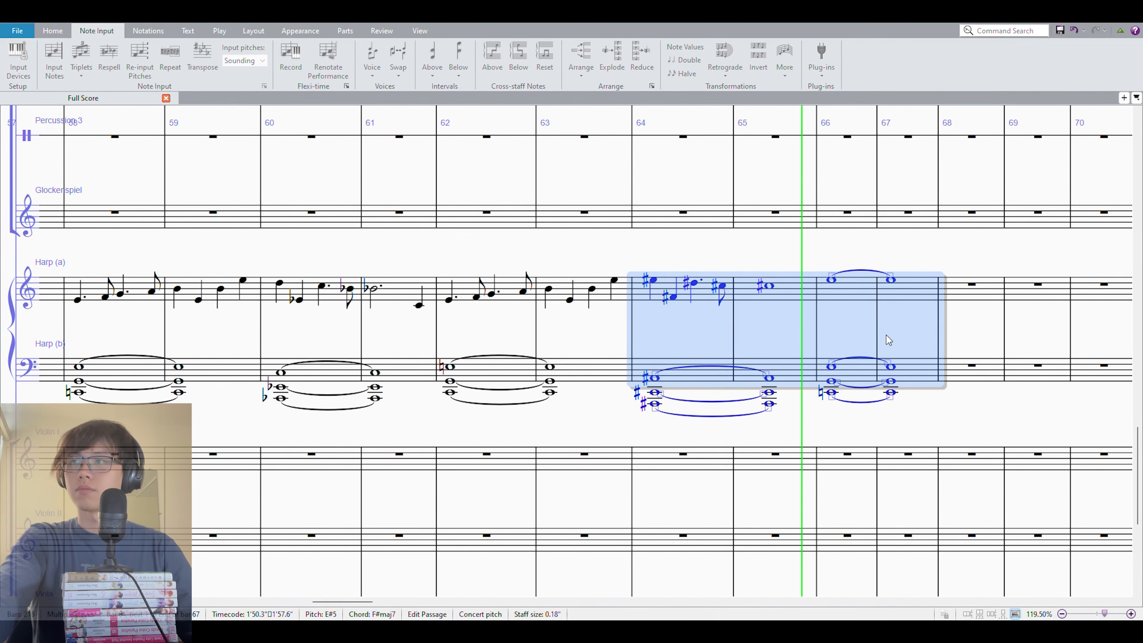
{"action": "left_click", "coordinate": [832, 281]}
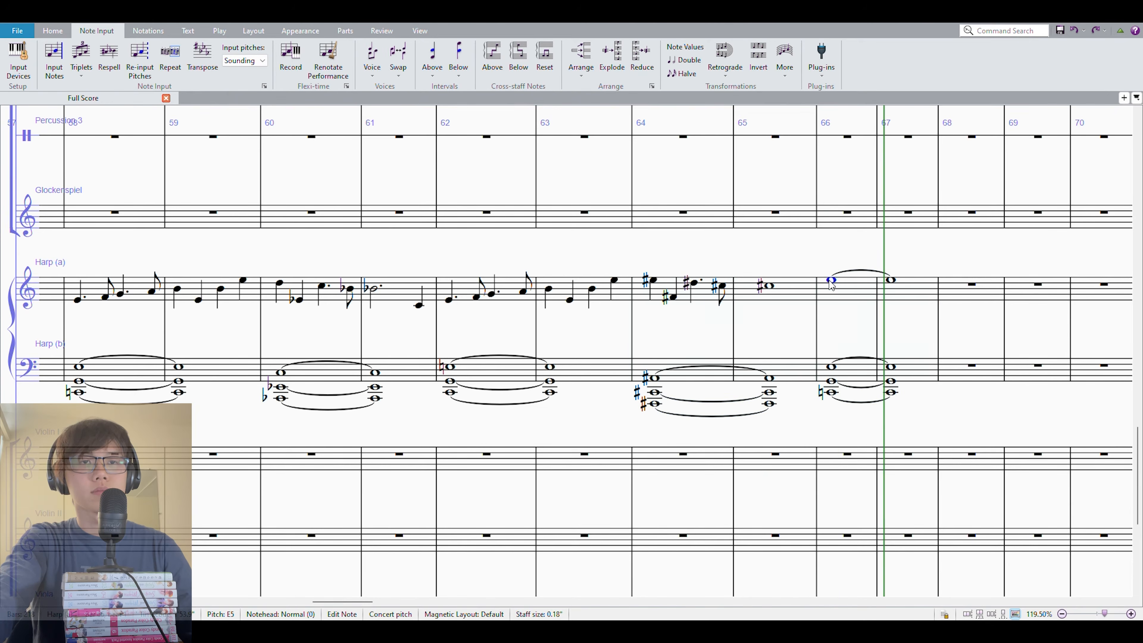
Respell the Harp (a) melody in bars 64–65 and the Harp (b) chord in bar 64 with flats
{"action": "left_click", "coordinate": [785, 290]}
{"action": "left_click", "coordinate": [676, 360], "text": "shift"}
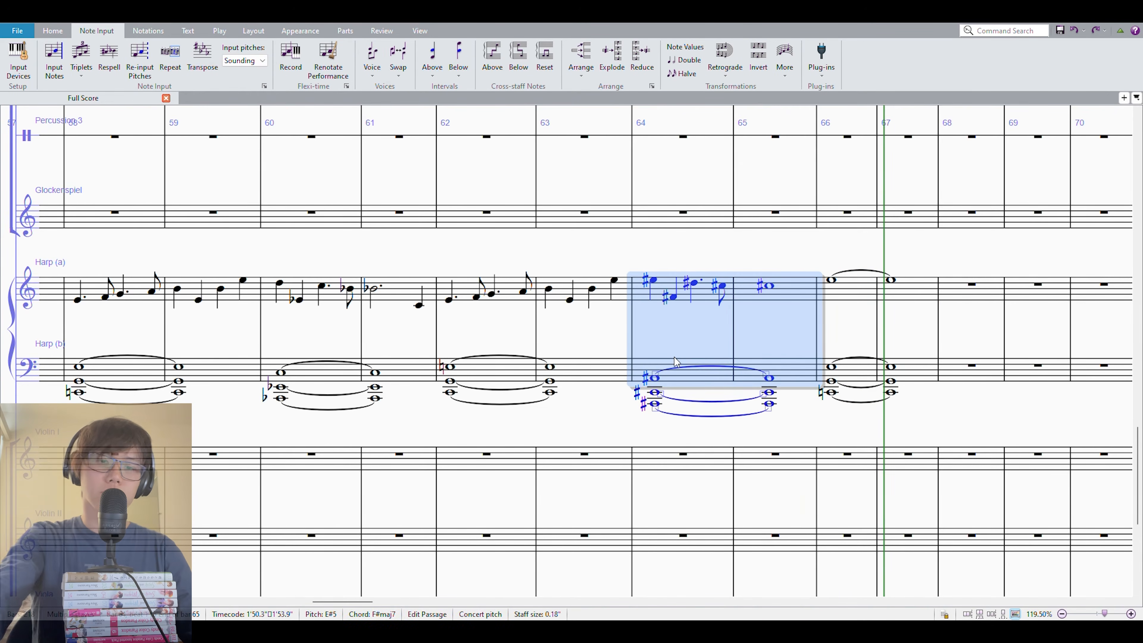
{"action": "key", "text": "Return"}
{"action": "left_click", "coordinate": [785, 326]}
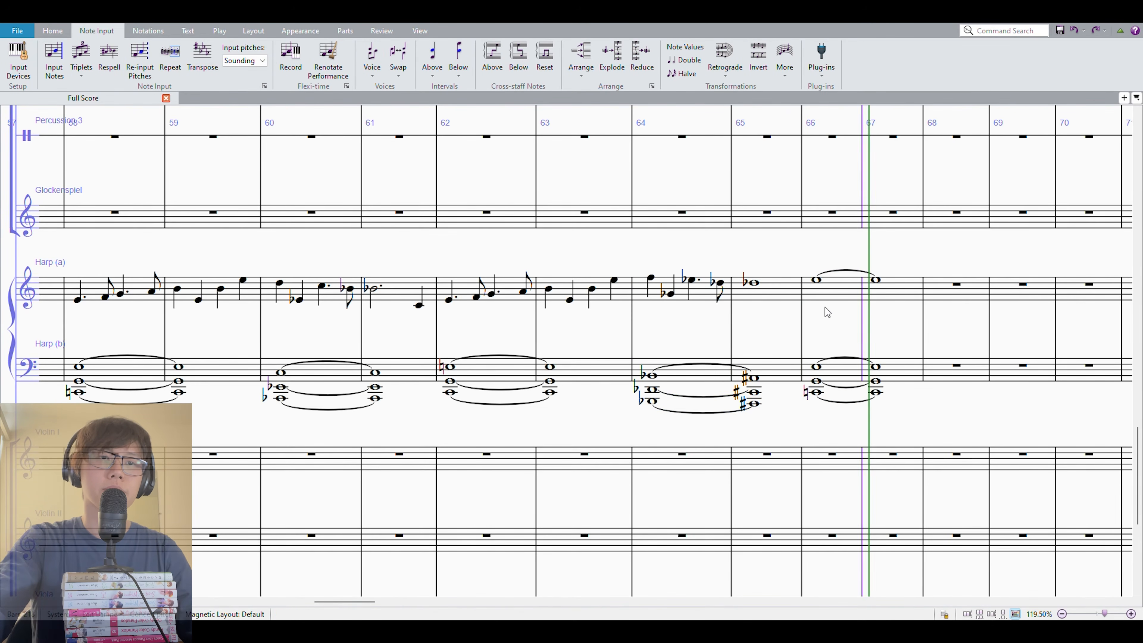
Raise the tied Harp (a) notes in bars 66–67 to G5
{"action": "left_click", "coordinate": [847, 287]}
{"action": "left_click", "coordinate": [908, 288], "text": "shift"}
{"action": "key", "text": "Up"}
{"action": "key", "text": "Up"}
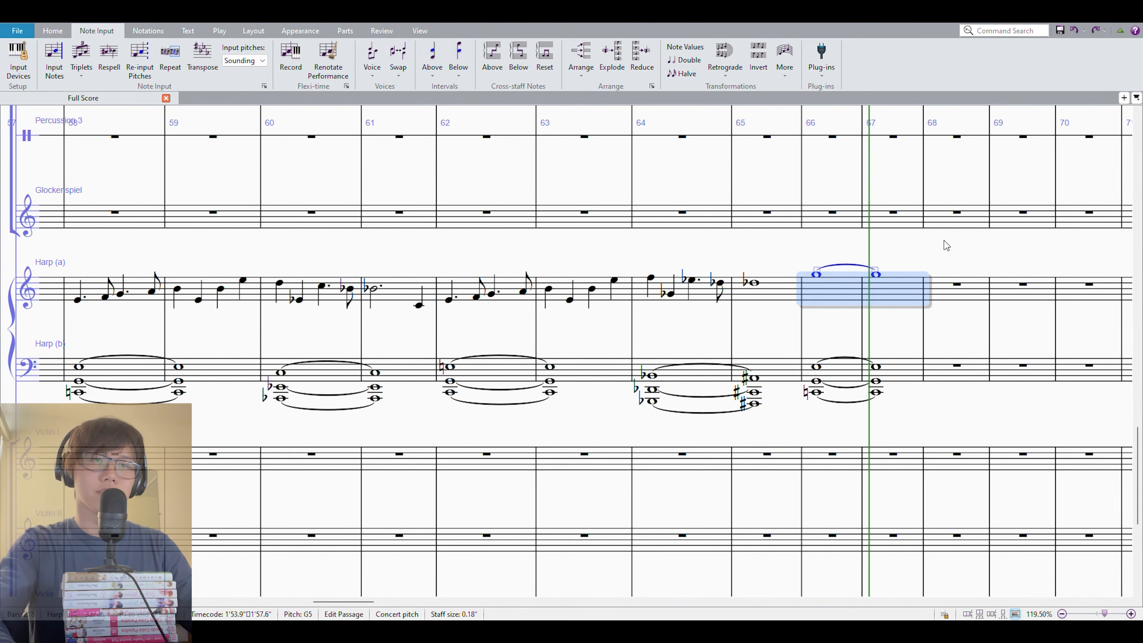
Change bar 65 of Harp (a) to a dotted half-note Db5 and eighth notes Eb5 and F5, and respell the chord below with flats
{"action": "key", "text": "Left"}
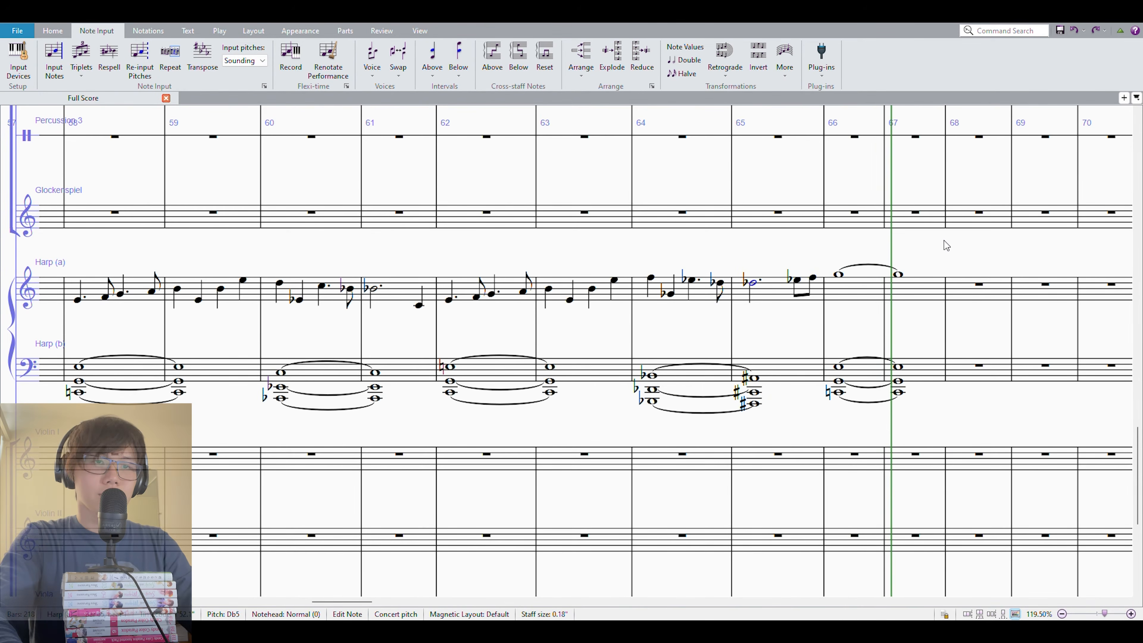
{"action": "key", "text": "Right"}
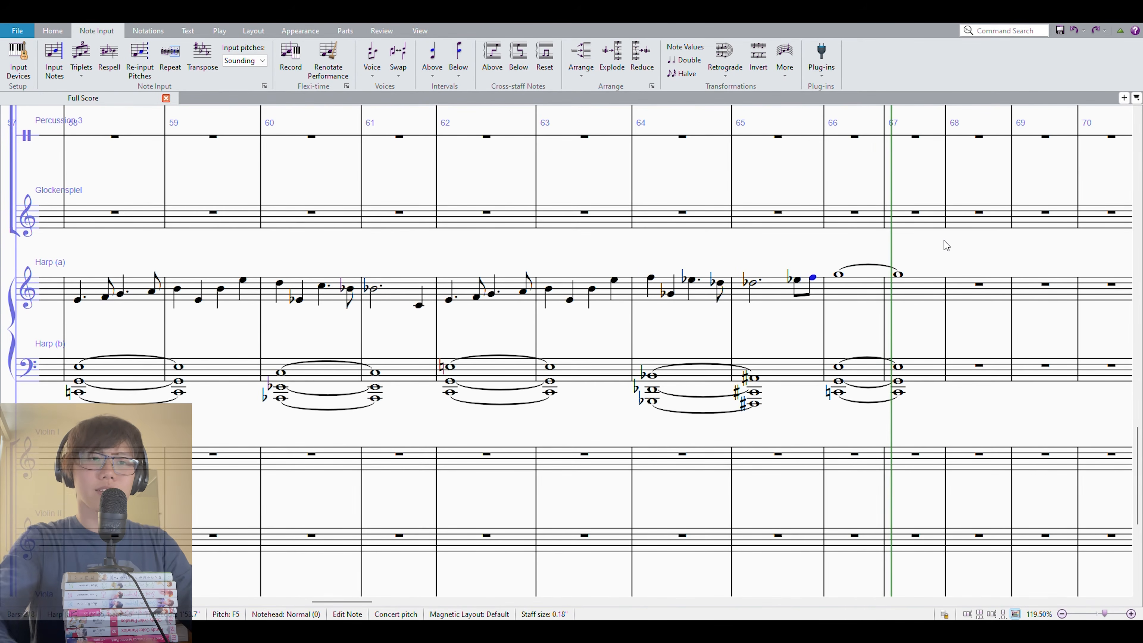
{"action": "left_click", "coordinate": [793, 383]}
{"action": "key", "text": "Return"}
Play back both harp staves from bar 62 through bar 67
{"action": "left_click", "coordinate": [765, 295]}
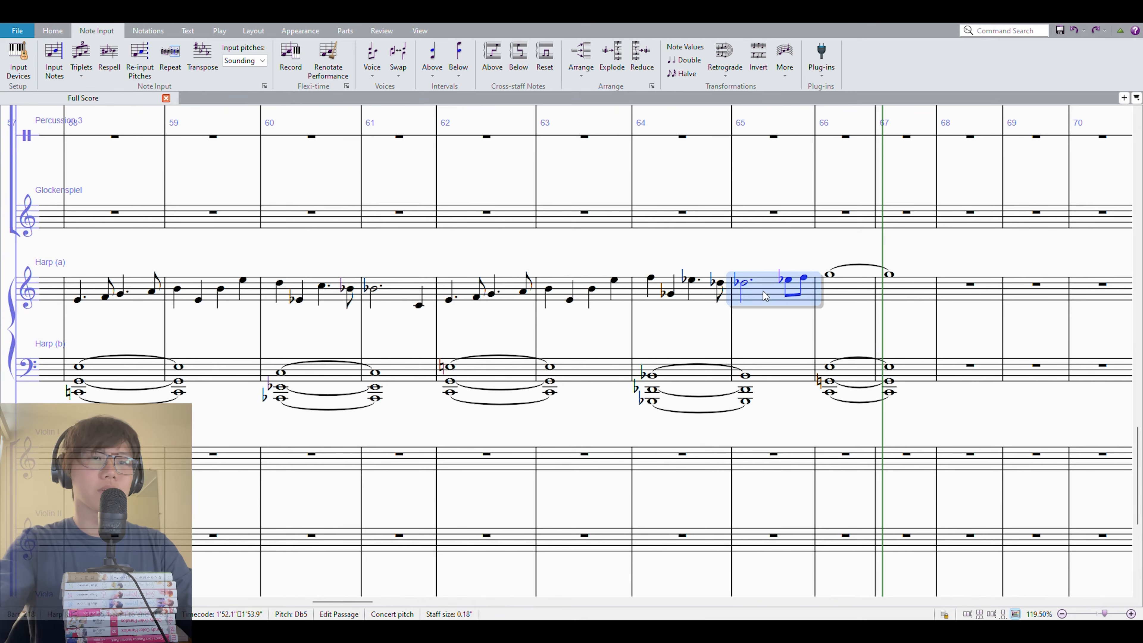
{"action": "left_click", "coordinate": [862, 297]}
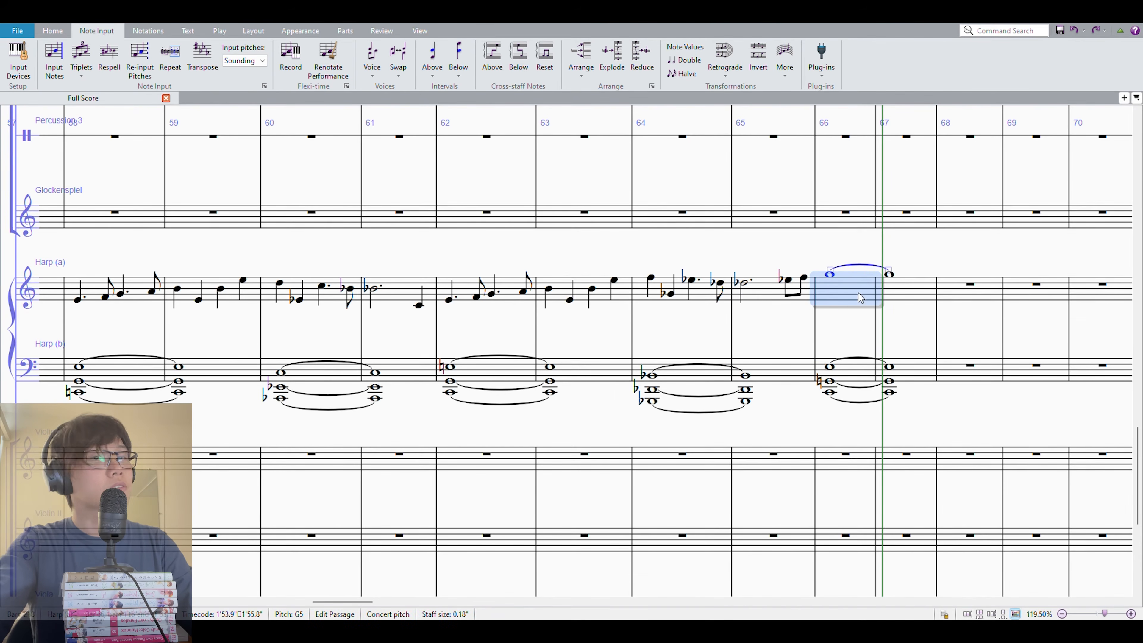
{"action": "left_click", "coordinate": [508, 379], "text": "shift"}
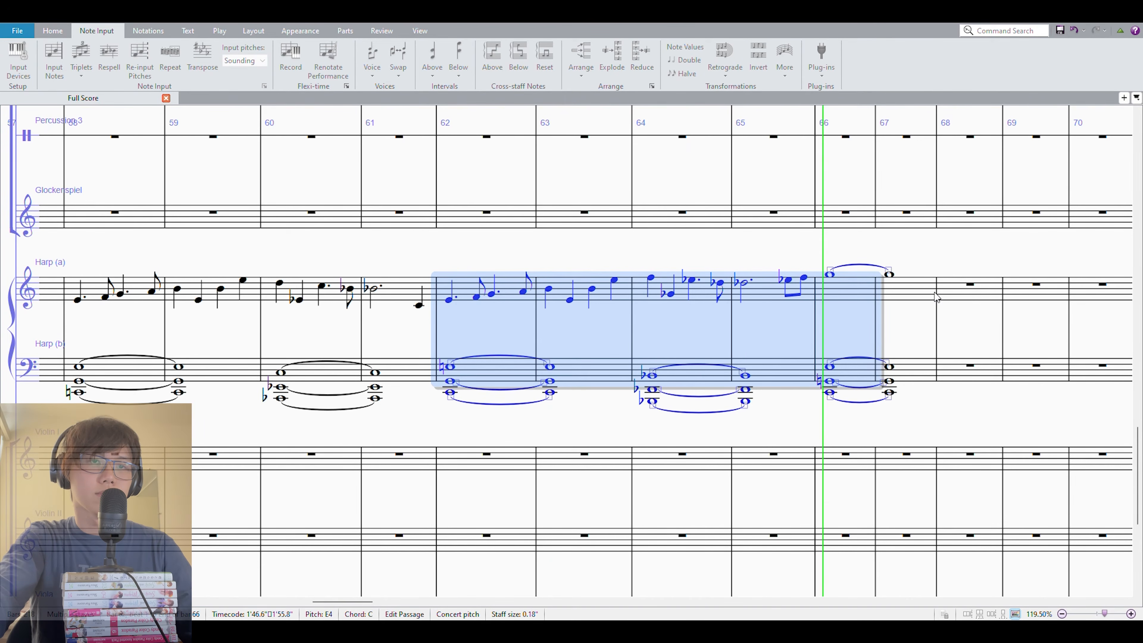
{"action": "left_click", "coordinate": [916, 247]}
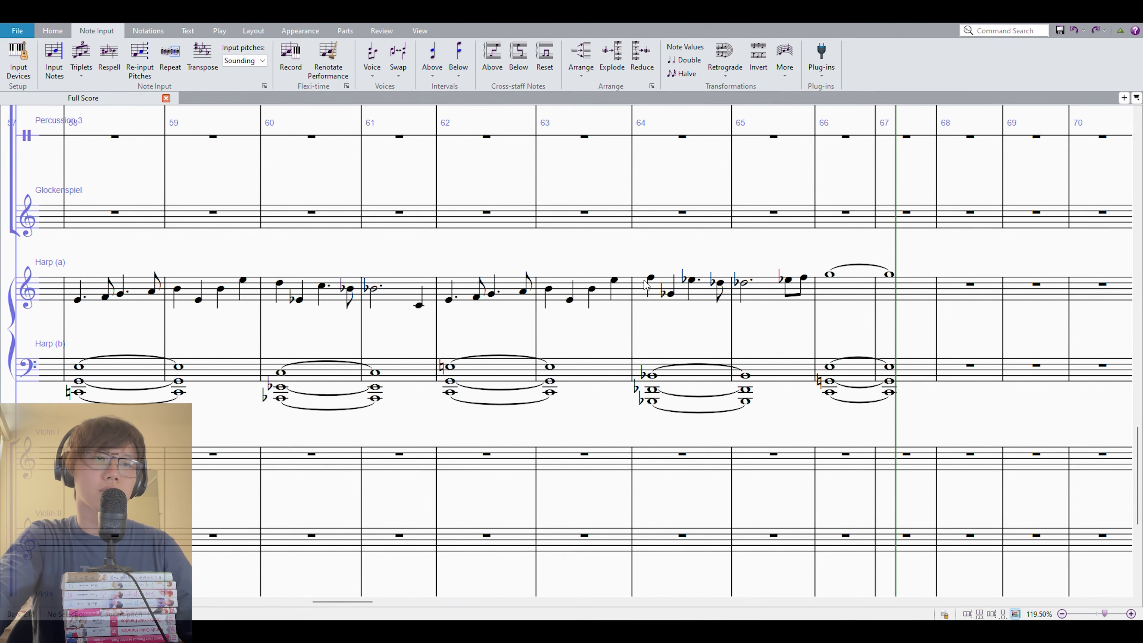
Audition the Harp (a) F5 notes in bars 64 and 65 and the tied G5 in bar 66
{"action": "left_click", "coordinate": [614, 281]}
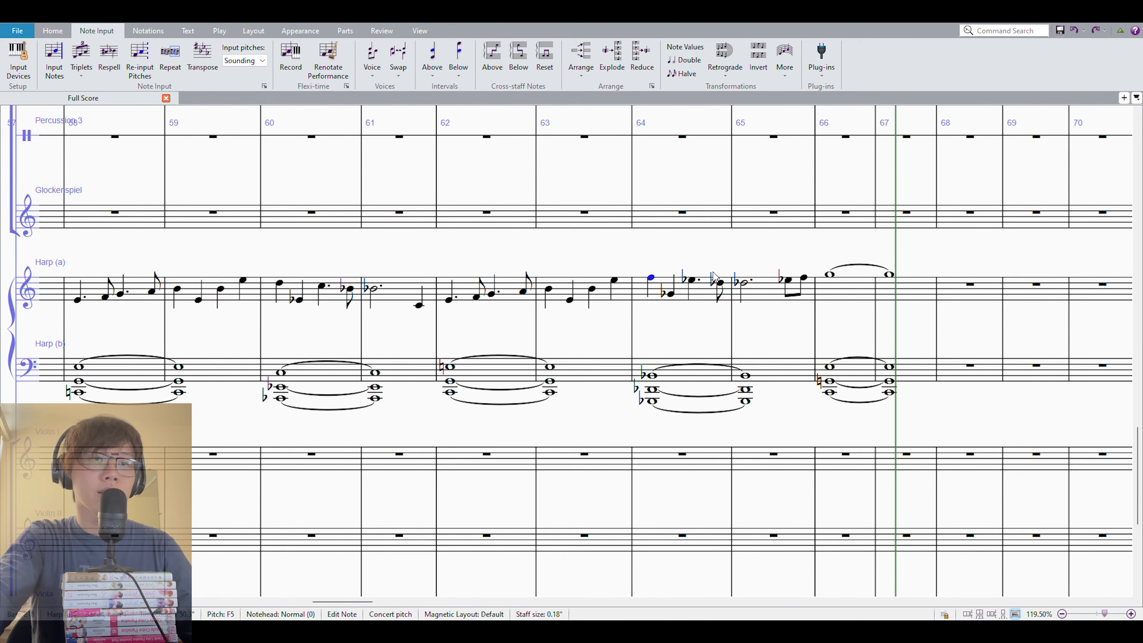
{"action": "left_click", "coordinate": [804, 277]}
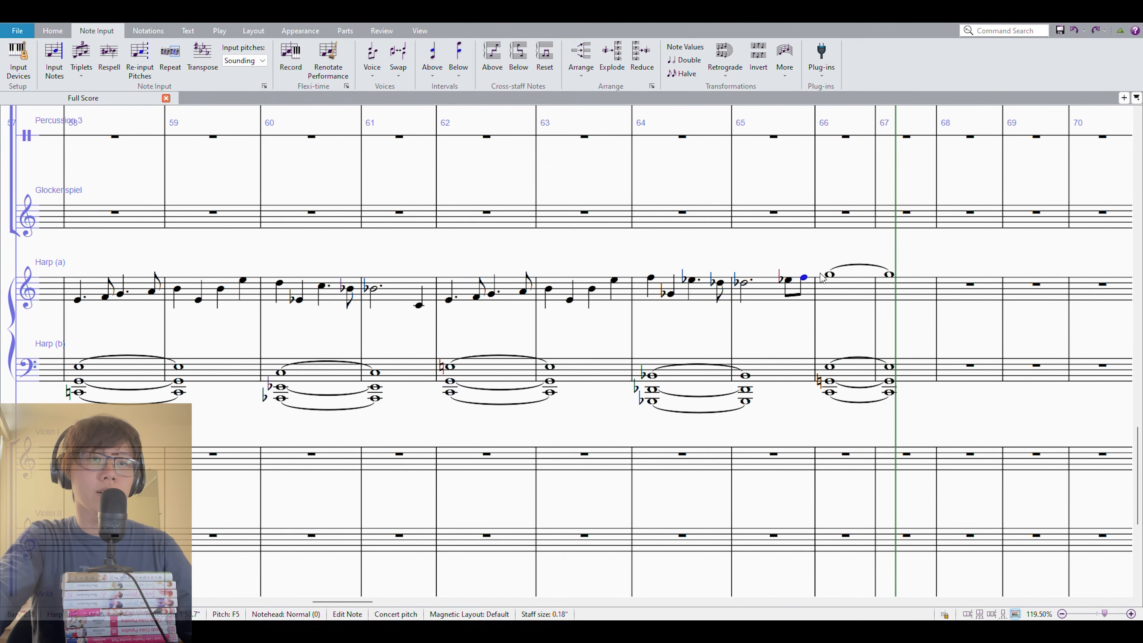
{"action": "left_click", "coordinate": [830, 275]}
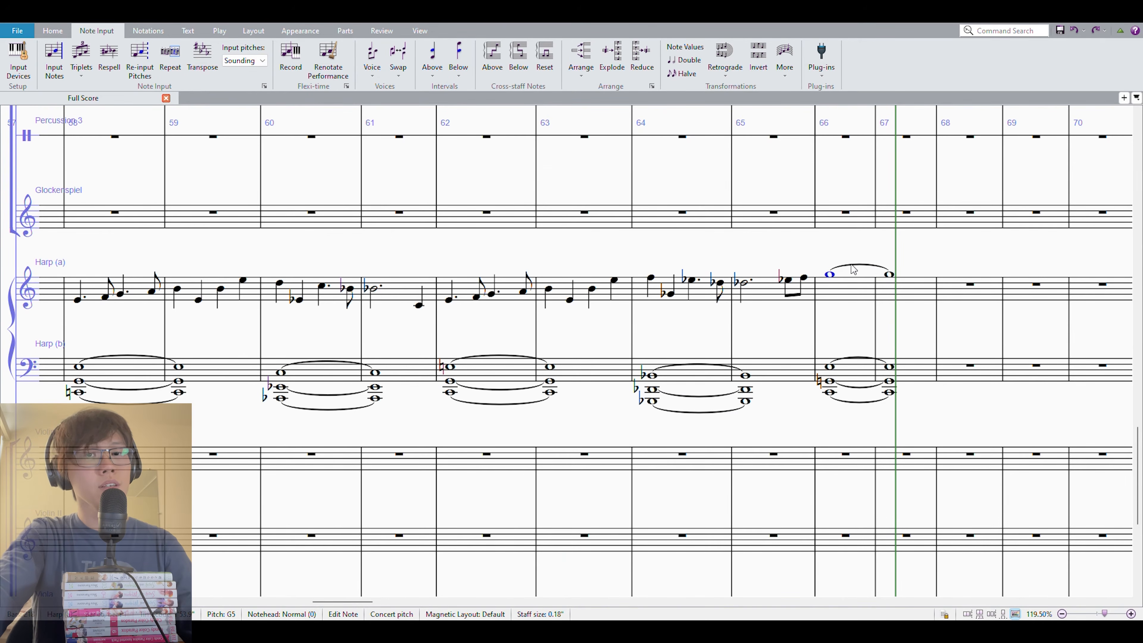
{"action": "key", "text": "Escape"}
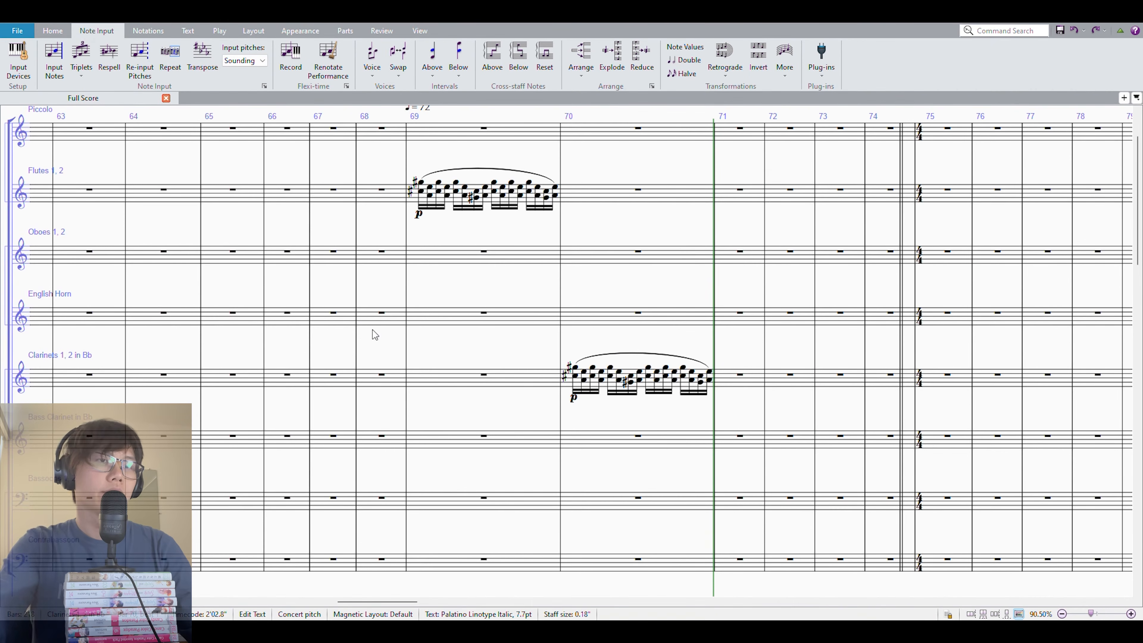
Play back the flute and clarinet sixteenth-note figures starting from bar 69
{"action": "left_click", "coordinate": [481, 299]}
{"action": "key", "text": "Escape"}
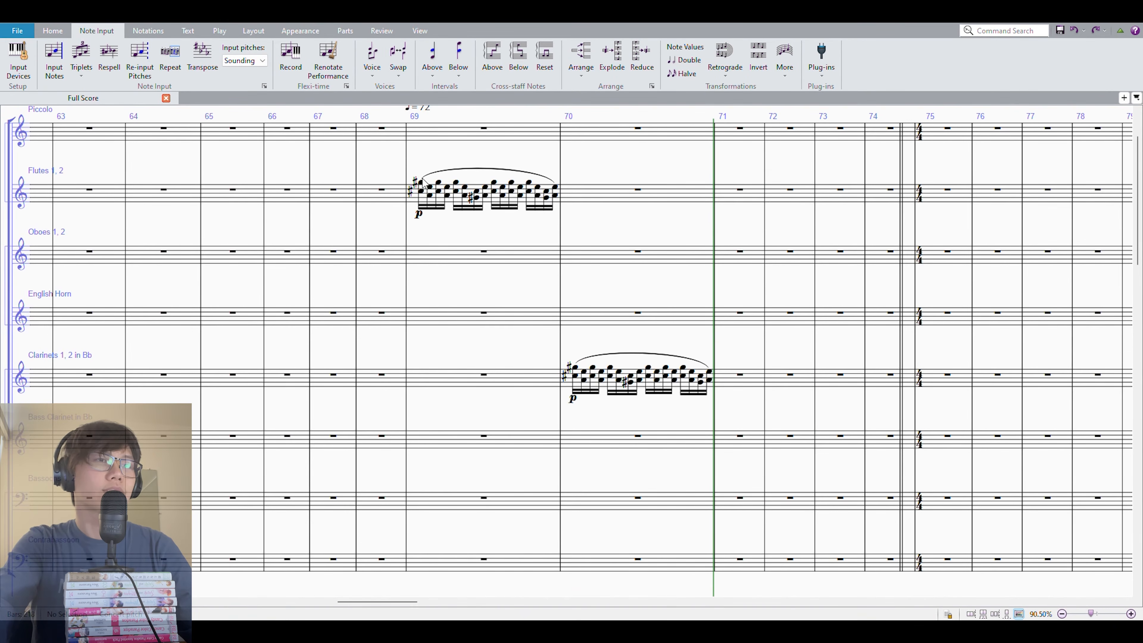
{"action": "scroll", "coordinate": [434, 212], "scroll_direction": "up", "scroll_amount": 3}
{"action": "left_click", "coordinate": [394, 170]}
{"action": "scroll", "coordinate": [636, 395], "scroll_direction": "up", "scroll_amount": 2}
{"action": "scroll", "coordinate": [635, 395], "scroll_direction": "down", "scroll_amount": 2}
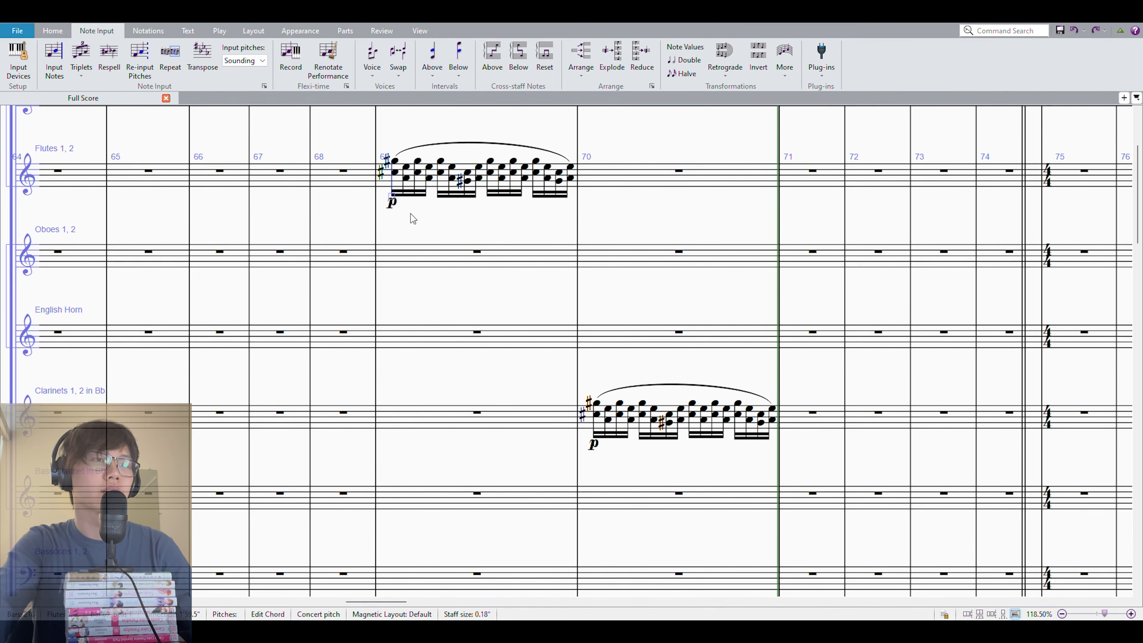
{"action": "left_click", "coordinate": [395, 161]}
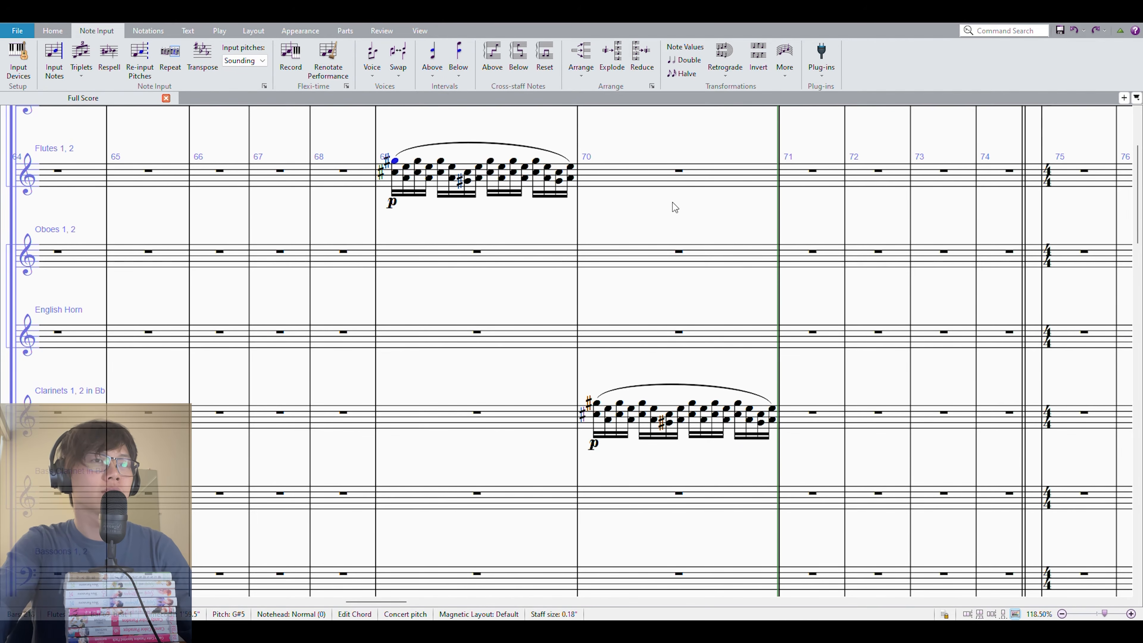
{"action": "key", "text": "p"}
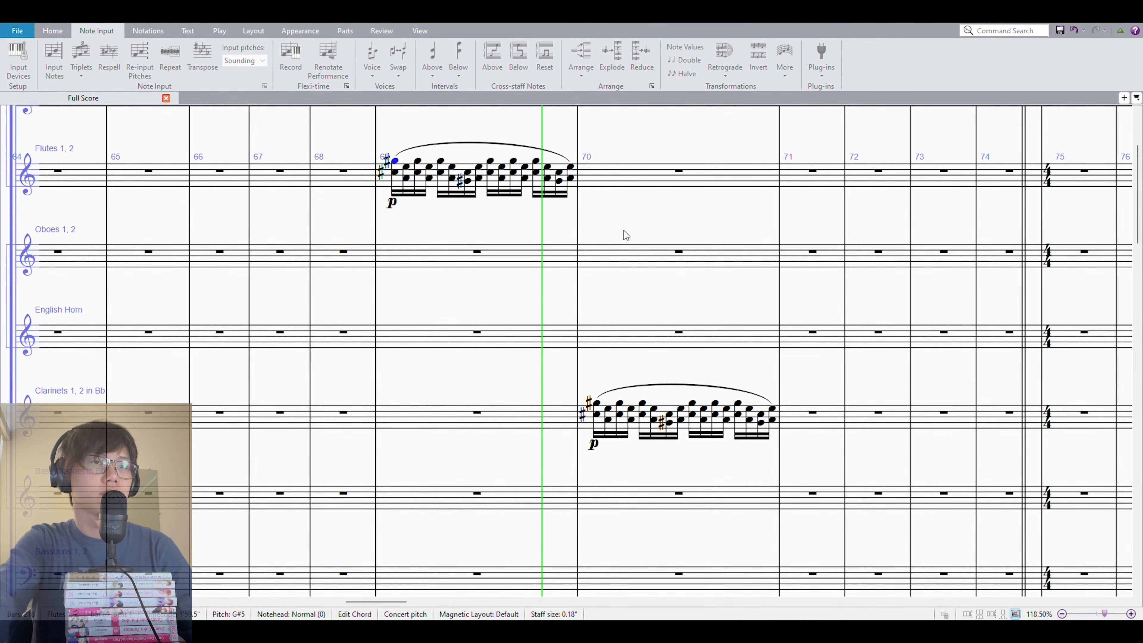
Copy the bar 69 figure as single lines into Flutes bars 71–72, Clarinets bar 71 and Bass Clarinet bar 72
{"action": "left_click", "coordinate": [480, 169]}
{"action": "left_click", "coordinate": [486, 178]}
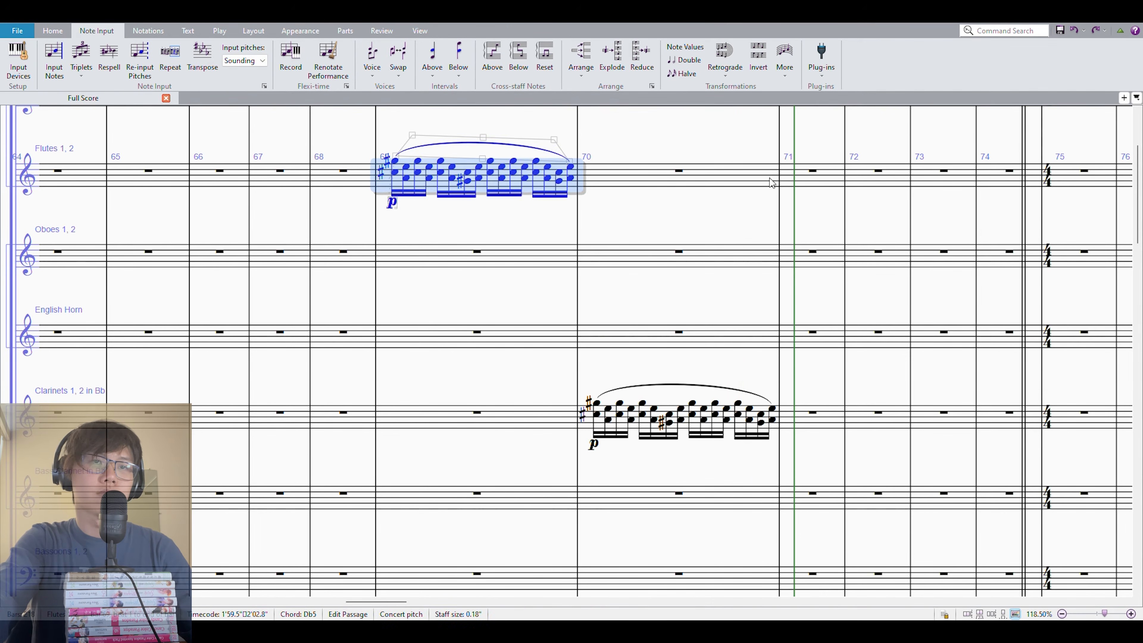
{"action": "left_click", "coordinate": [788, 180]}
{"action": "left_click", "coordinate": [806, 260], "text": "shift"}
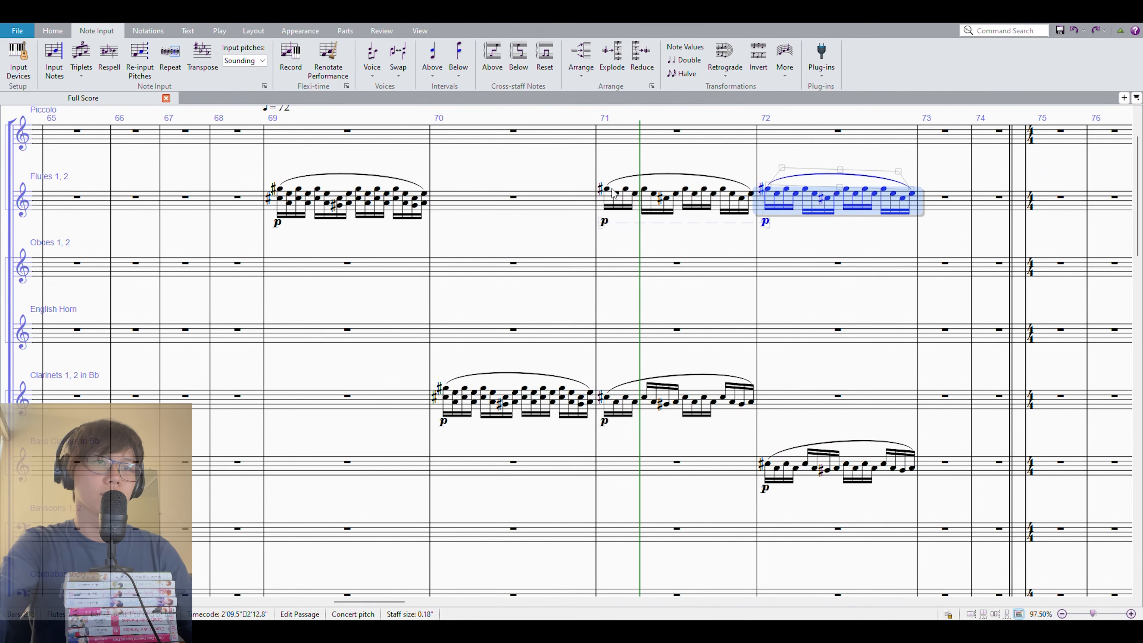
Play back the single-line woodwind figures from bar 71
{"action": "left_click", "coordinate": [606, 191]}
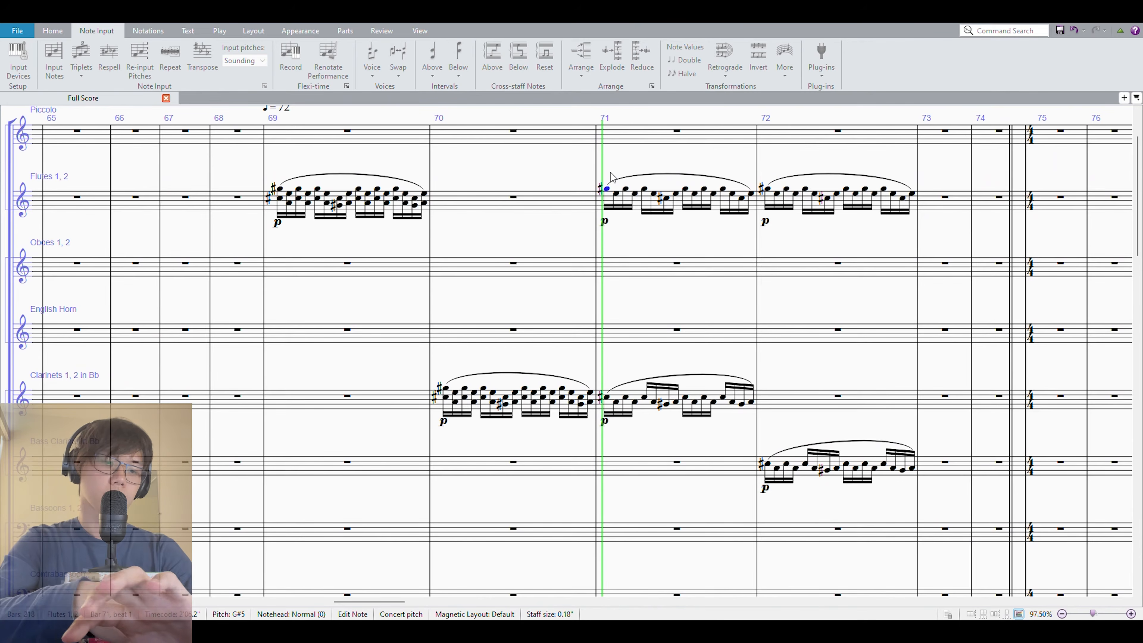
{"action": "key", "text": "p"}
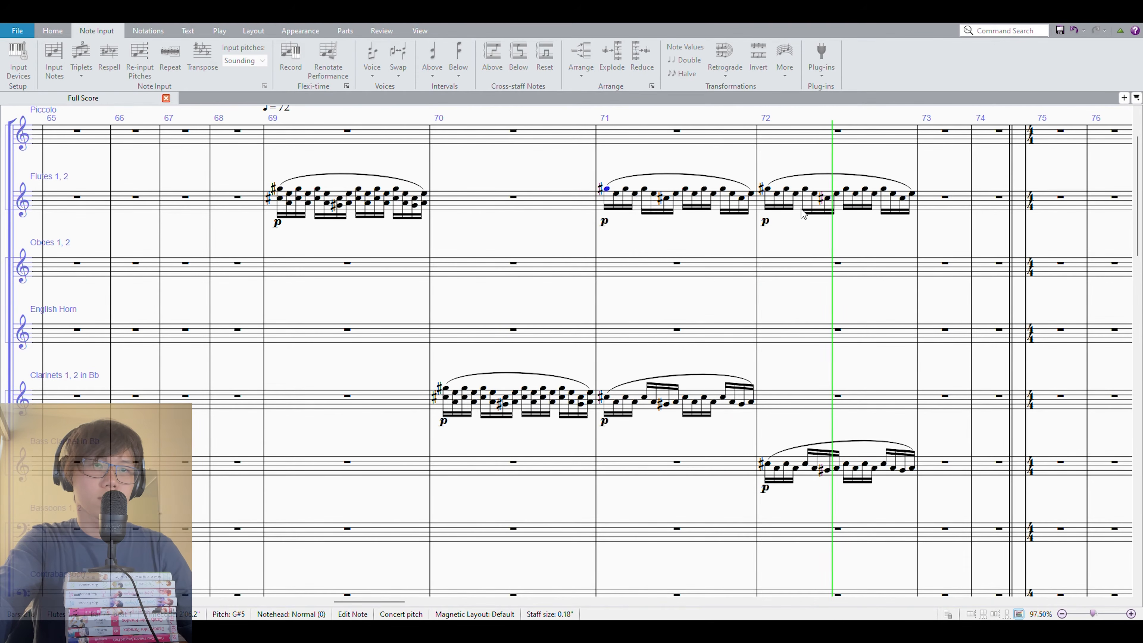
Move the bar 71 Flutes figure up to the Piccolo staff and insert empty bars before the double barline
{"action": "left_click", "coordinate": [694, 141]}
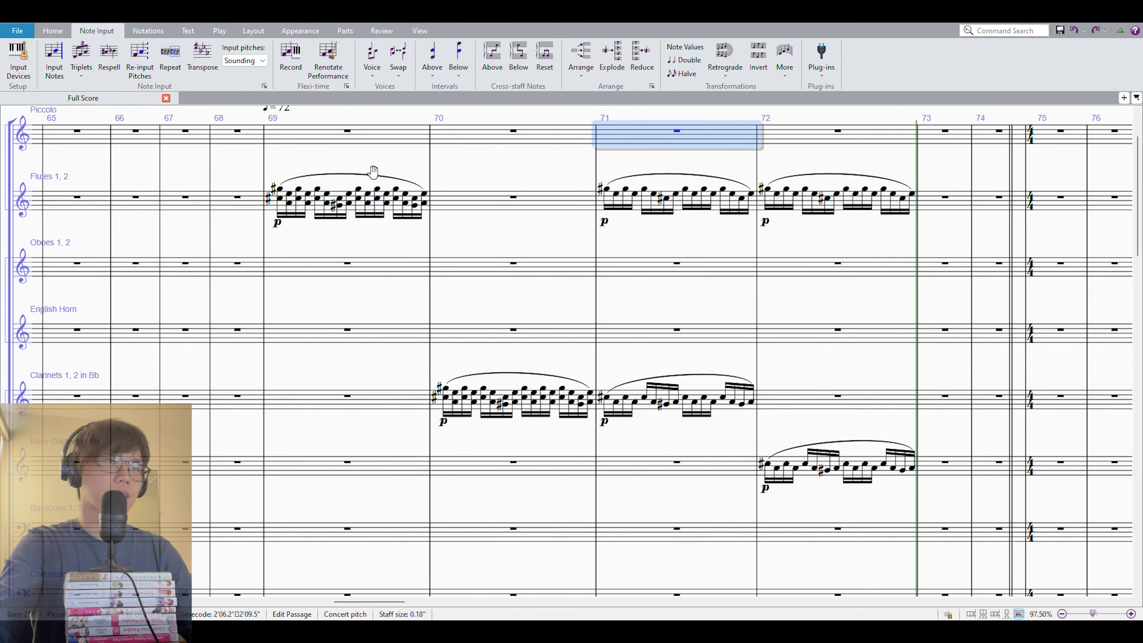
{"action": "left_click", "coordinate": [382, 131]}
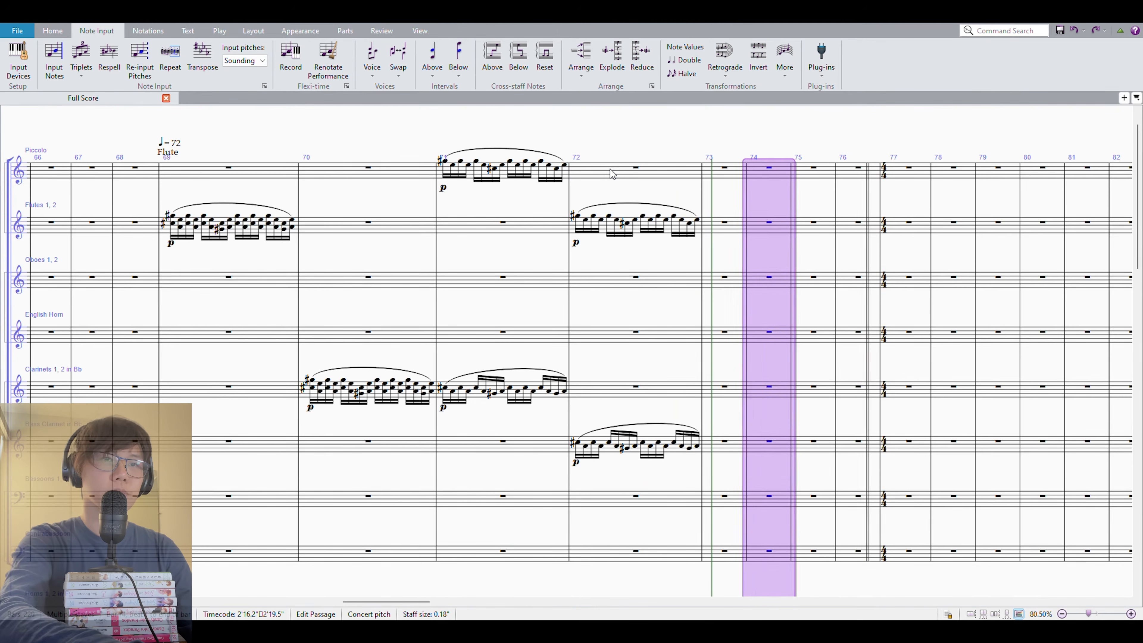
{"action": "key", "text": "Right"}
{"action": "key", "text": "Right"}
{"action": "key", "text": "Right"}
{"action": "key", "text": "Right"}
{"action": "key", "text": "Right"}
{"action": "key", "text": "Right"}
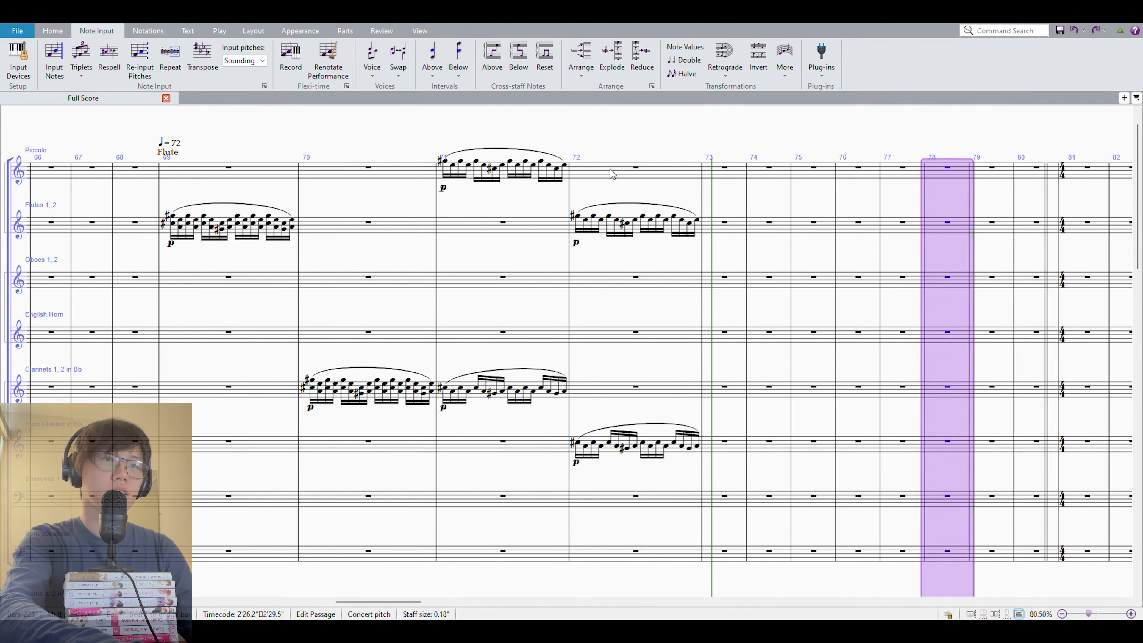
Add an eighth-note G#5 on the first beat of bar 72 in the Piccolo staff
{"action": "left_click", "coordinate": [619, 164]}
{"action": "key", "text": "shift+n"}
{"action": "key", "text": "g"}
{"action": "key", "text": "Escape"}
{"action": "key", "text": "3"}
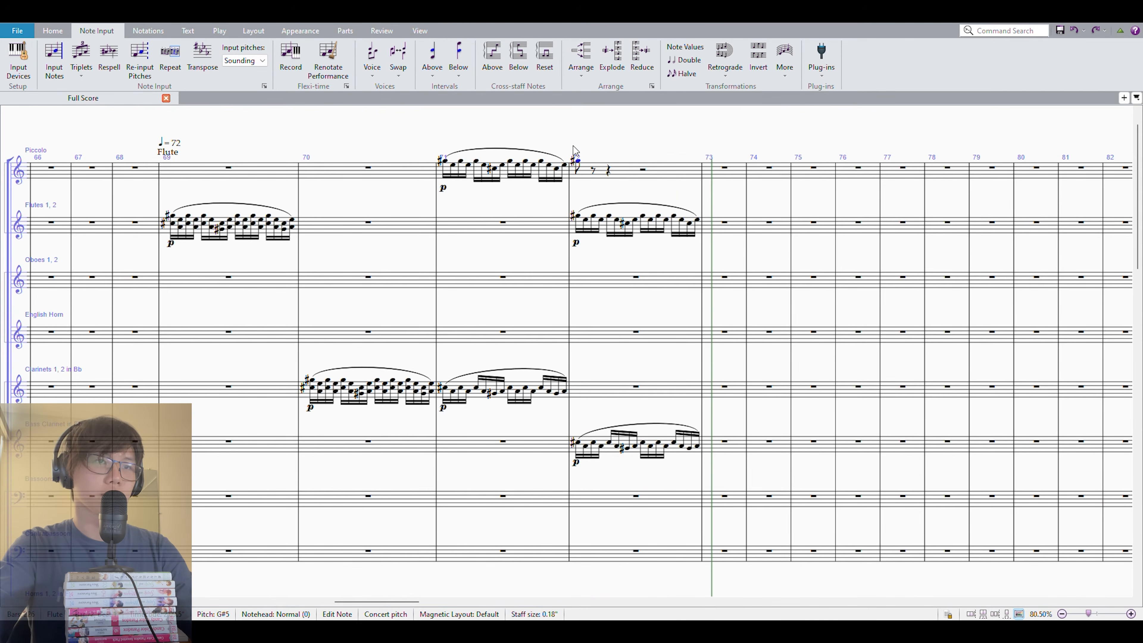
Extend the Piccolo staff's bar 71 slur to the eighth note at the start of bar 72
{"action": "left_click", "coordinate": [564, 167]}
{"action": "left_click", "coordinate": [563, 161]}
{"action": "key", "text": "space"}
{"action": "left_click", "coordinate": [617, 149]}
Add an eighth-note C#5 on the first beat of bar 72 in the Clarinets staff
{"action": "left_click", "coordinate": [595, 388]}
{"action": "key", "text": "3"}
{"action": "key", "text": "c"}
{"action": "key", "text": "Escape"}
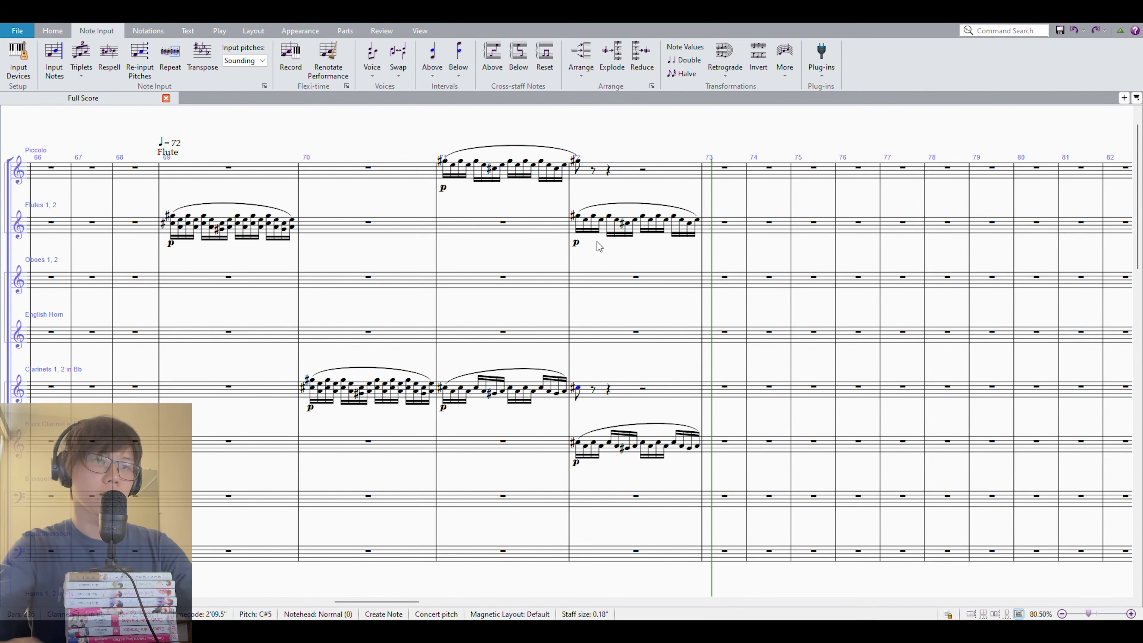
{"action": "key", "text": "Escape"}
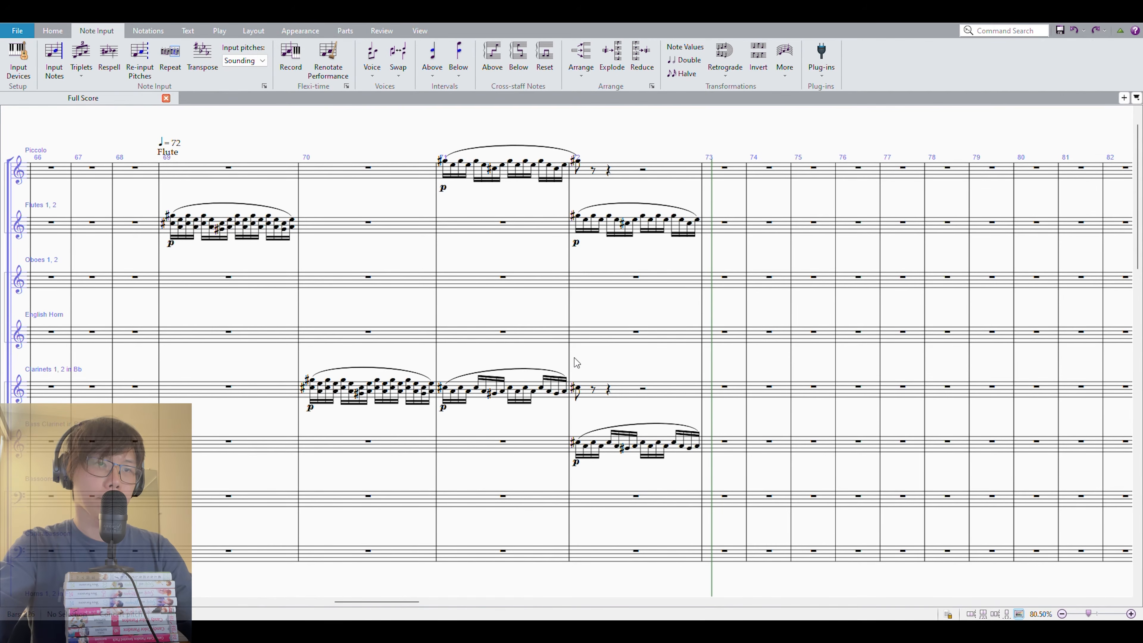
Replace the Clarinets slur in bar 71 with one reaching the eighth note in bar 72
{"action": "left_click", "coordinate": [503, 369]}
{"action": "key", "text": "Delete"}
{"action": "left_click", "coordinate": [532, 383]}
{"action": "left_click", "coordinate": [620, 388], "text": "shift"}
{"action": "key", "text": "s"}
Copy the Clarinets passage of bars 71–72 to the Bass Clarinet starting at bar 72
{"action": "left_click", "coordinate": [646, 396]}
{"action": "left_click", "coordinate": [462, 397], "text": "shift"}
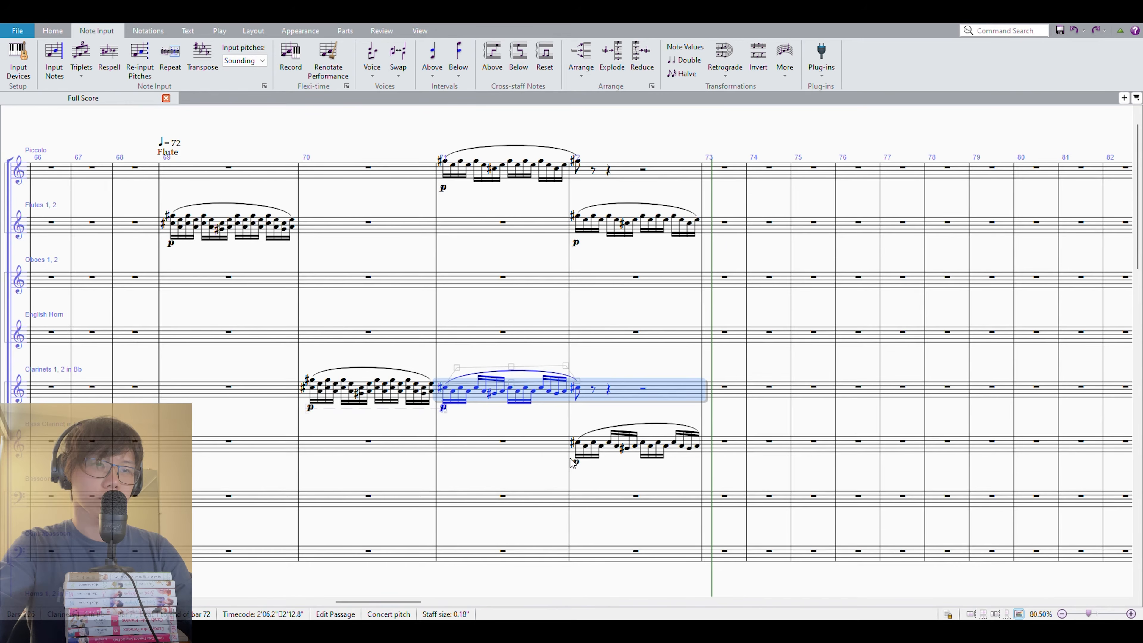
{"action": "left_click", "coordinate": [579, 443], "text": "alt"}
Copy the Piccolo staff passage of bars 71–72 to the Flutes staff starting at bar 72
{"action": "left_click", "coordinate": [446, 160]}
{"action": "left_click", "coordinate": [624, 181], "text": "shift"}
{"action": "key", "text": "ctrl+c"}
{"action": "left_click", "coordinate": [577, 217]}
{"action": "key", "text": "ctrl+v"}
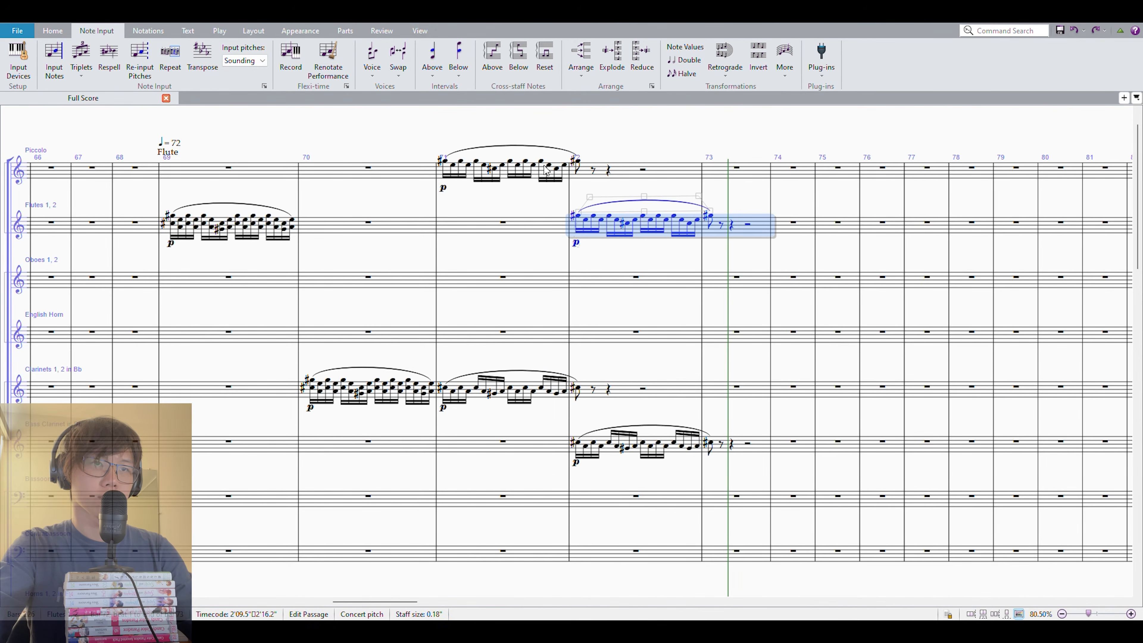
Repeat the Piccolo staff's two-bar passage from bars 71–72 three times, through bar 78
{"action": "left_click", "coordinate": [444, 165]}
{"action": "left_click", "coordinate": [650, 175], "text": "shift"}
{"action": "key", "text": "r"}
{"action": "key", "text": "r"}
{"action": "key", "text": "r"}
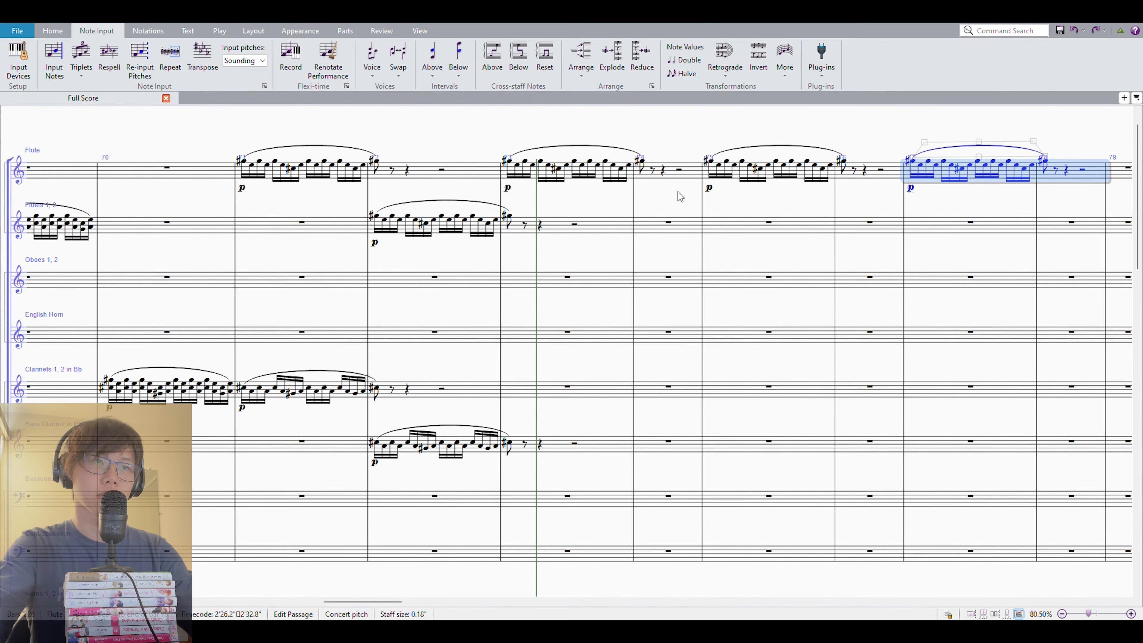
Repeat the Flutes' two-bar passage from bars 72–73 three times, through bar 79
{"action": "left_click", "coordinate": [380, 225]}
{"action": "left_click", "coordinate": [379, 225]}
{"action": "left_click", "coordinate": [570, 229], "text": "shift"}
{"action": "key", "text": "r"}
{"action": "key", "text": "r"}
{"action": "key", "text": "r"}
Repeat the Clarinets' two-bar passage from bars 71–72 four times, through bar 80
{"action": "left_click_drag", "start_coordinate": [314, 315], "coordinate": [431, 298]}
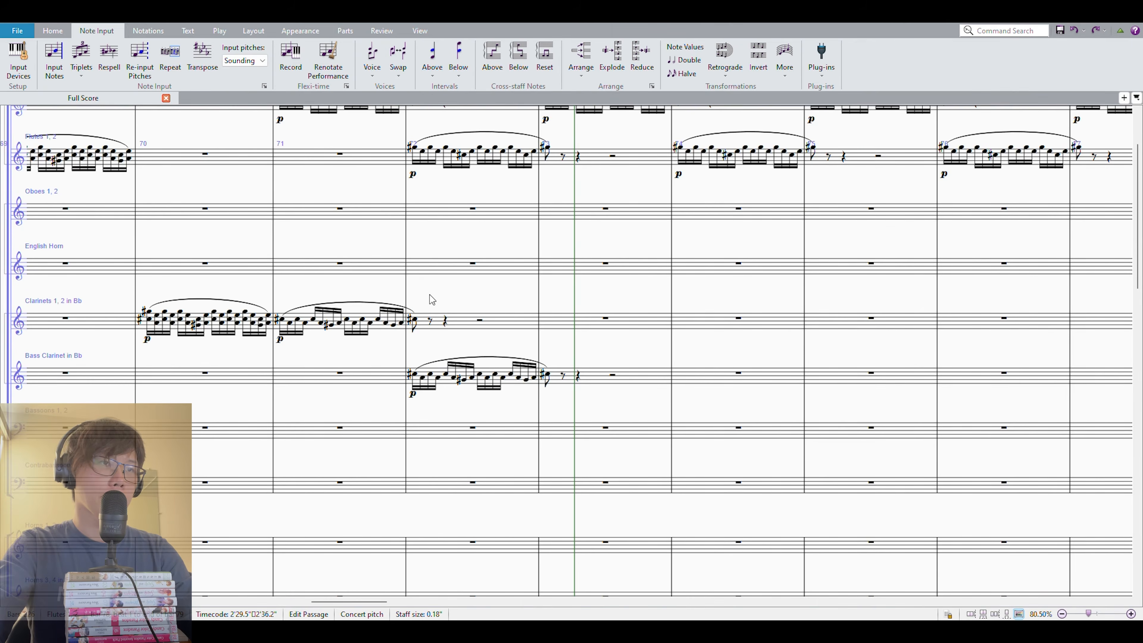
{"action": "left_click", "coordinate": [291, 313]}
{"action": "left_click", "coordinate": [522, 317], "text": "shift"}
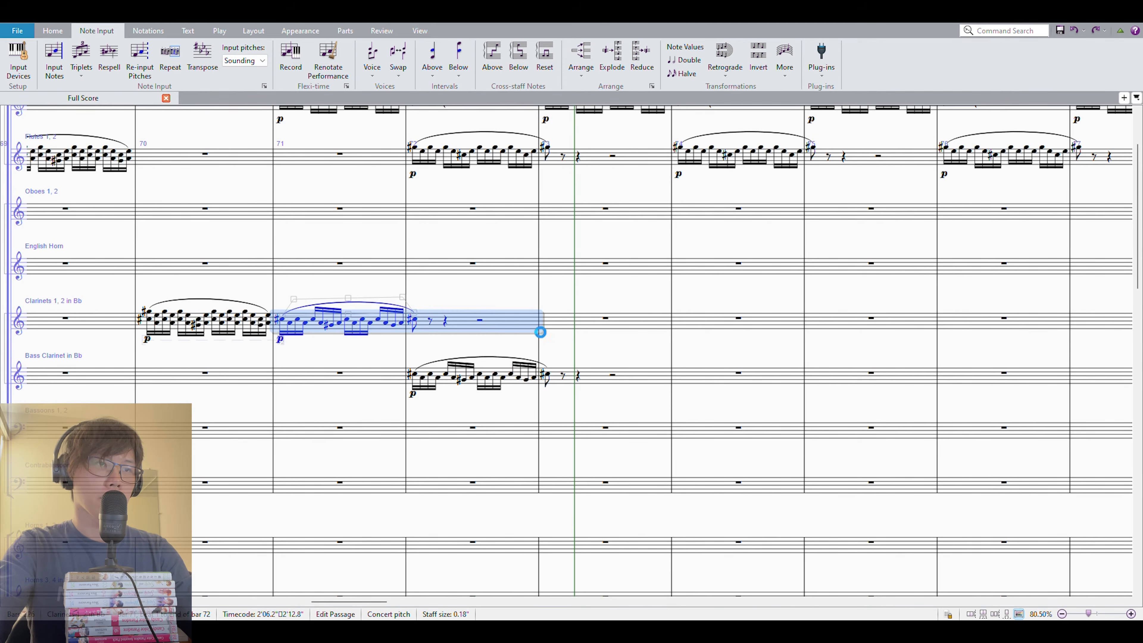
{"action": "key", "text": "r"}
{"action": "key", "text": "r"}
{"action": "key", "text": "r"}
{"action": "key", "text": "r"}
Repeat the Bass Clarinet's two-bar passage from bars 72–73 every two bars through bar 81
{"action": "left_click", "coordinate": [252, 382]}
{"action": "key", "text": "ctrl+v"}
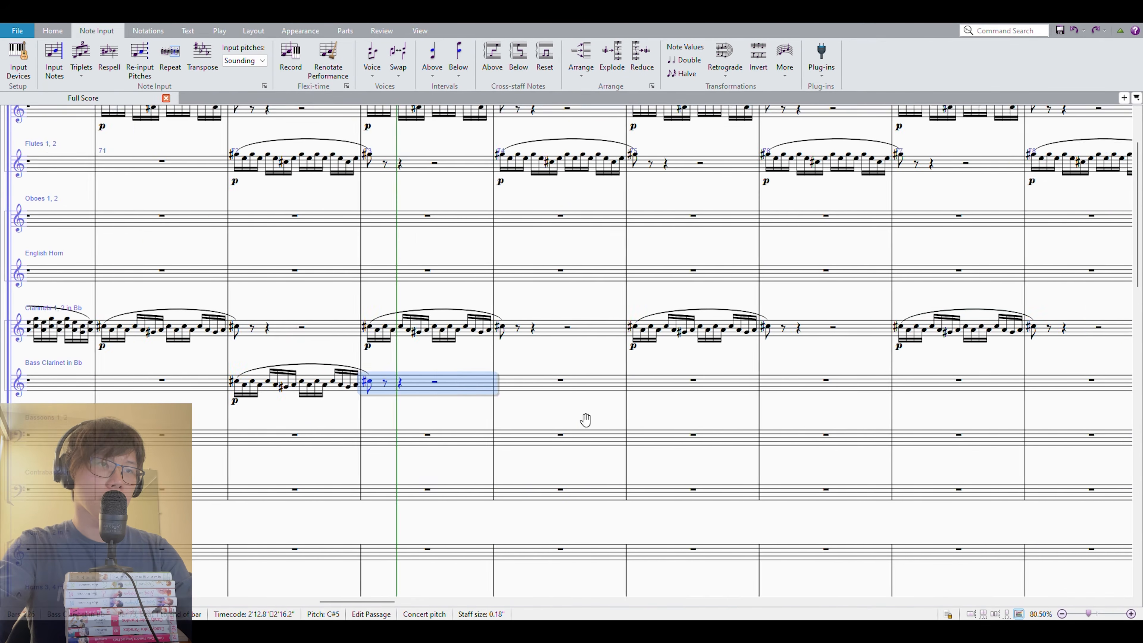
{"action": "key", "text": "r"}
{"action": "key", "text": "r"}
{"action": "key", "text": "r"}
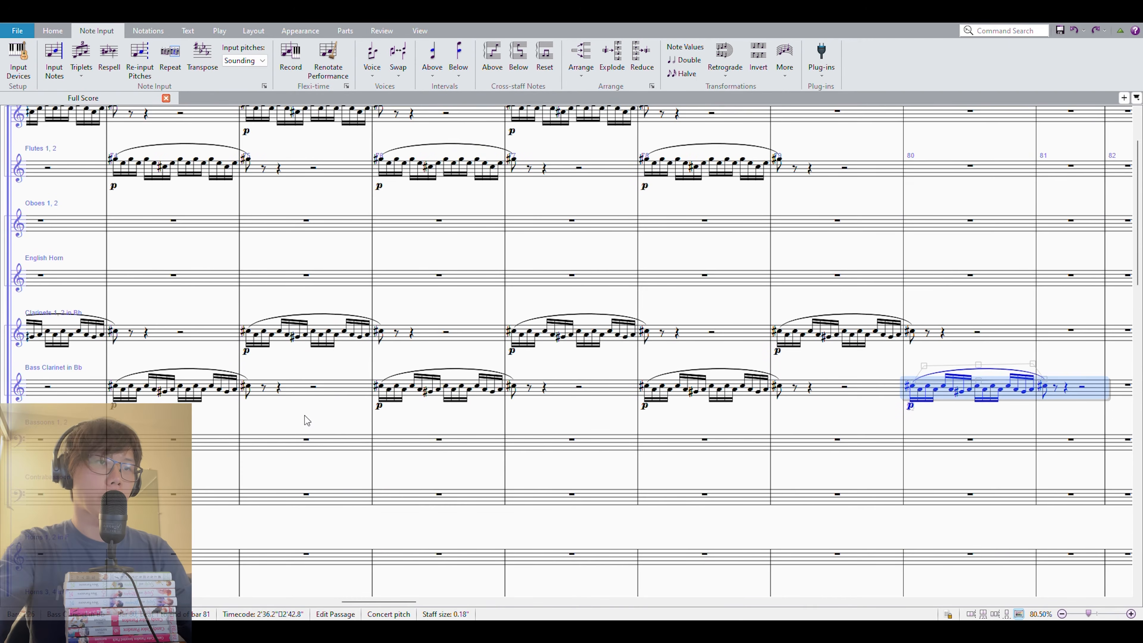
Clear the original two-note figures from Flutes bar 69 and Clarinets bar 70
{"action": "left_click_drag", "start_coordinate": [305, 419], "coordinate": [1004, 418]}
{"action": "left_click", "coordinate": [371, 330]}
{"action": "left_click", "coordinate": [358, 329]}
{"action": "left_click", "coordinate": [352, 332]}
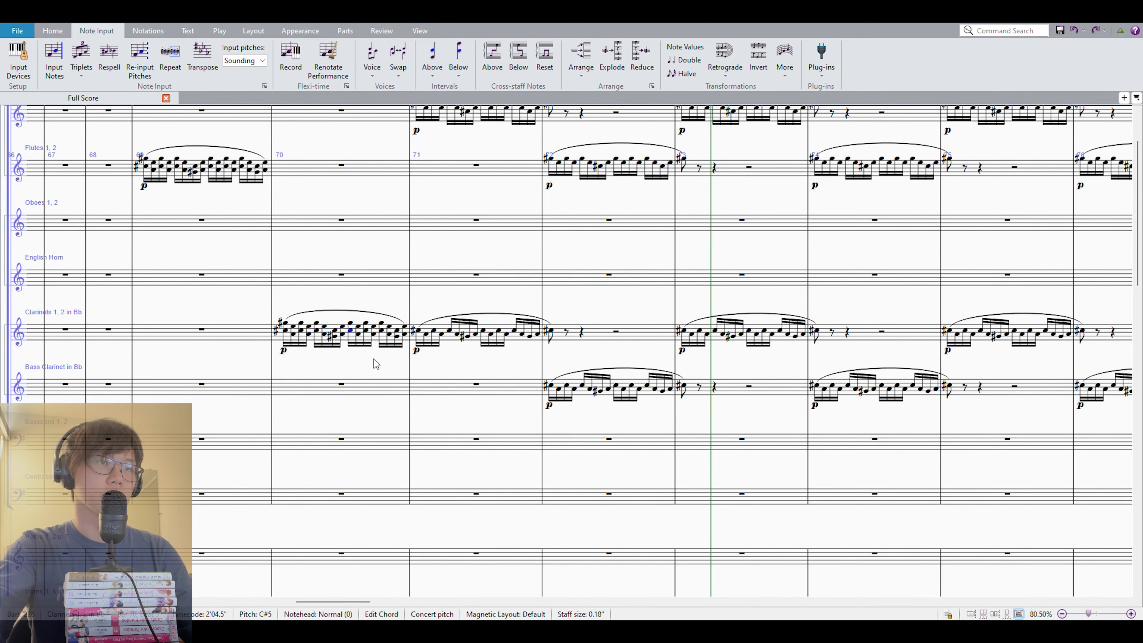
{"action": "left_click", "coordinate": [350, 388]}
{"action": "scroll", "coordinate": [355, 373], "scroll_direction": "up", "scroll_amount": 3}
{"action": "left_click", "coordinate": [197, 200], "text": "shift"}
{"action": "key", "text": "Delete"}
Enter a sixteenth-note G#6 at the start of bar 71 in Harp (a)
{"action": "scroll", "coordinate": [507, 328], "scroll_direction": "down", "scroll_amount": 10}
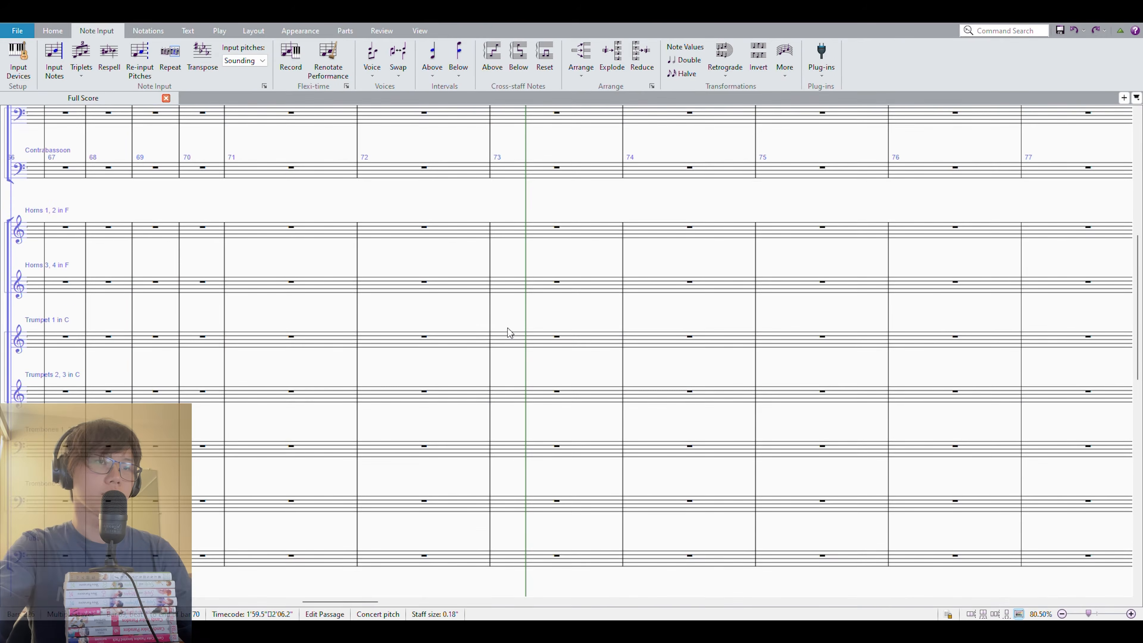
{"action": "scroll", "coordinate": [384, 297], "scroll_direction": "down", "scroll_amount": 4}
{"action": "left_click_drag", "start_coordinate": [394, 309], "coordinate": [605, 351]}
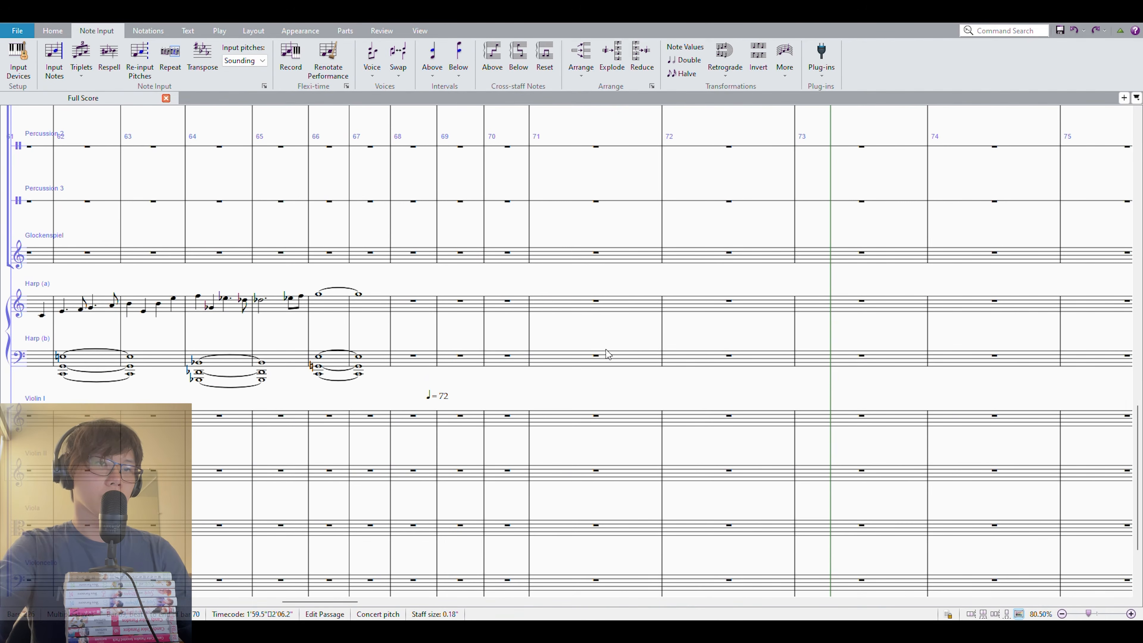
{"action": "left_click", "coordinate": [559, 299]}
{"action": "key", "text": "2"}
{"action": "key", "text": "n"}
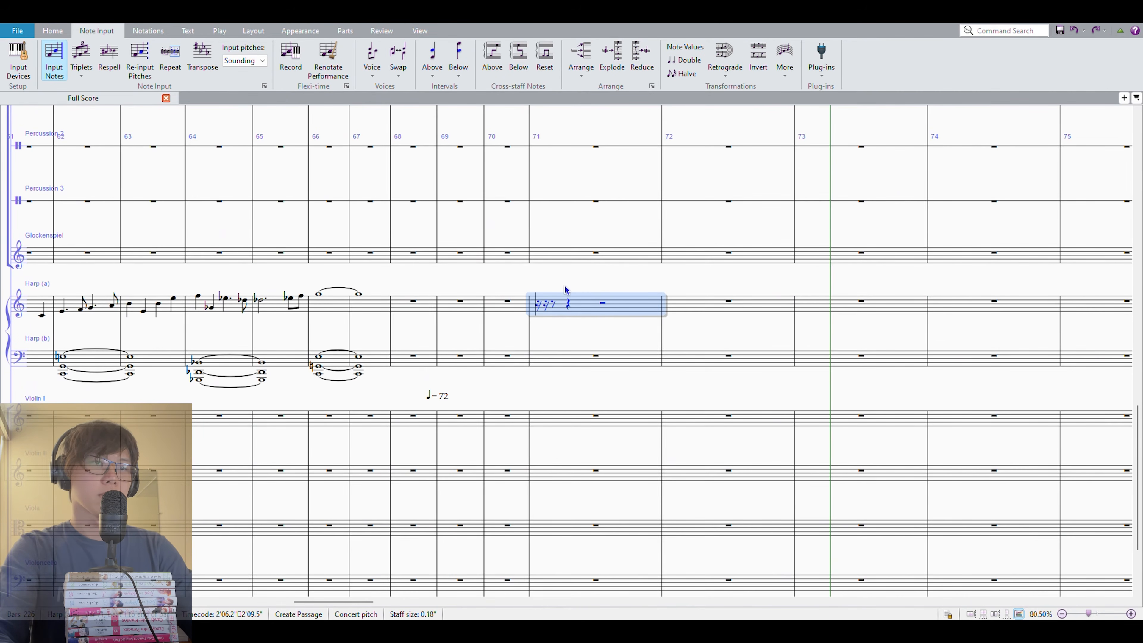
{"action": "key", "text": "g"}
{"action": "key", "text": "ctrl+alt+Up"}
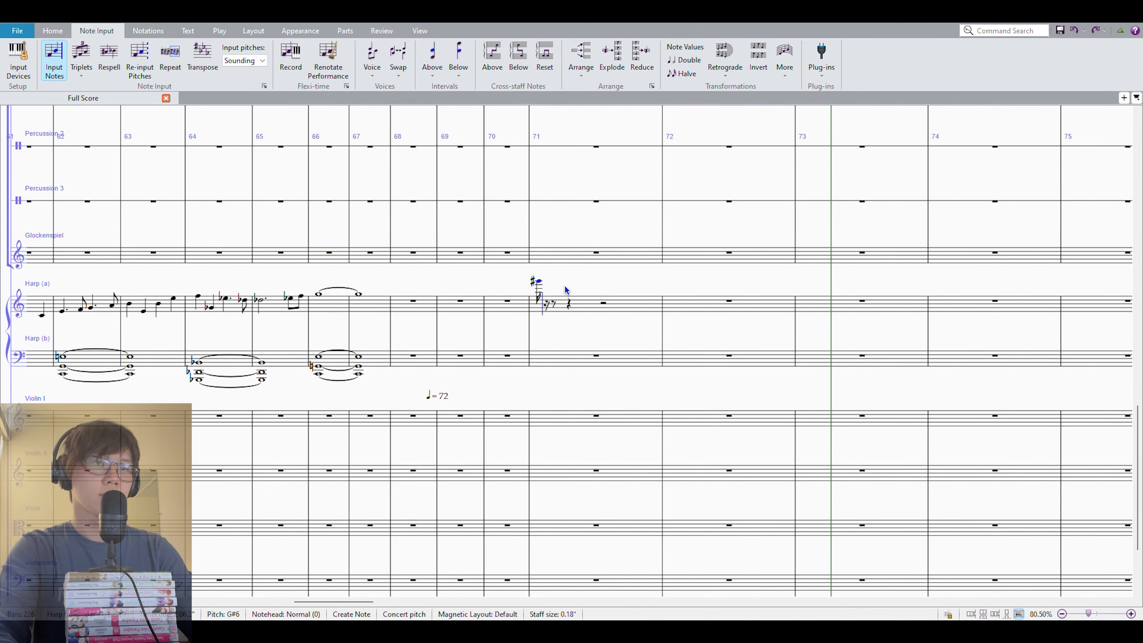
Continue the harp arpeggio with sixteenth notes E, C#, A, G#, A, C# and E
{"action": "key", "text": "e"}
{"action": "key", "text": "c"}
{"action": "key", "text": "a"}
{"action": "key", "text": "g"}
{"action": "key", "text": "a"}
{"action": "key", "text": "c"}
{"action": "key", "text": "e"}
{"action": "key", "text": "Escape"}
Repeat the eight-note harp arpeggio through bar 72 and the first half of bar 73
{"action": "key", "text": "ctrl+shift+Left"}
{"action": "key", "text": "r"}
{"action": "key", "text": "r"}
{"action": "key", "text": "r"}
{"action": "key", "text": "r"}
{"action": "key", "text": "ctrl+shift+Left"}
{"action": "key", "text": "ctrl+shift+Left"}
{"action": "key", "text": "ctrl+shift+Left"}
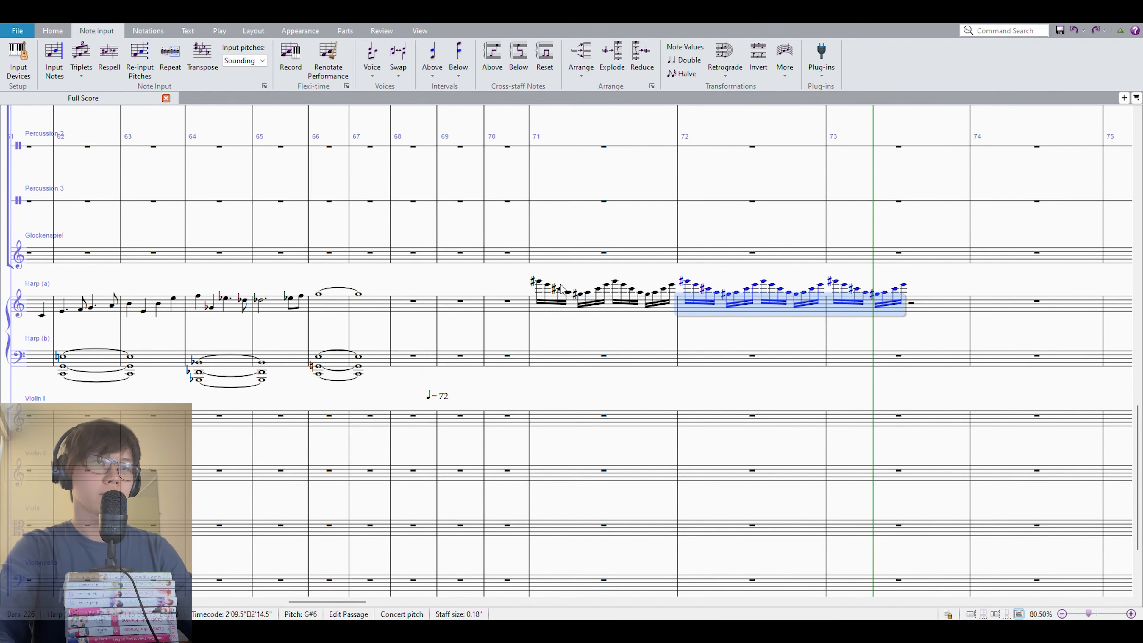
Add a p dynamic below the harp arpeggio at the start of bar 71
{"action": "key", "text": "ctrl+e"}
{"action": "key", "text": "ctrl+p"}
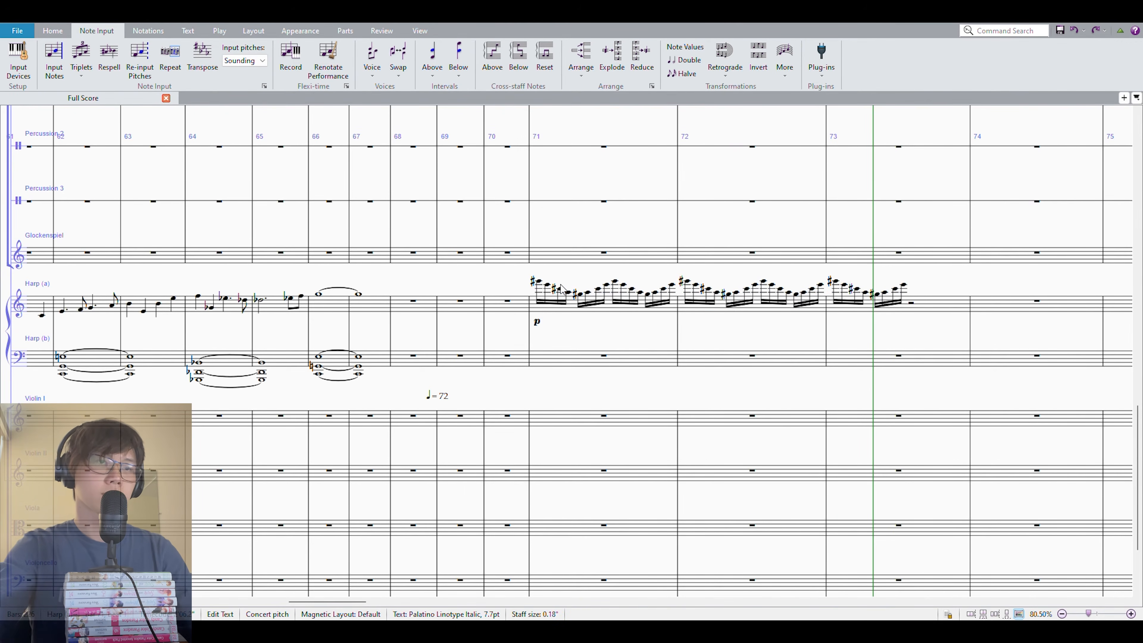
{"action": "key", "text": "Escape"}
Play back the combined woodwind and harp texture from bar 70
{"action": "left_click", "coordinate": [505, 302]}
{"action": "scroll", "coordinate": [504, 307], "scroll_direction": "down", "scroll_amount": 2, "text": "ctrl"}
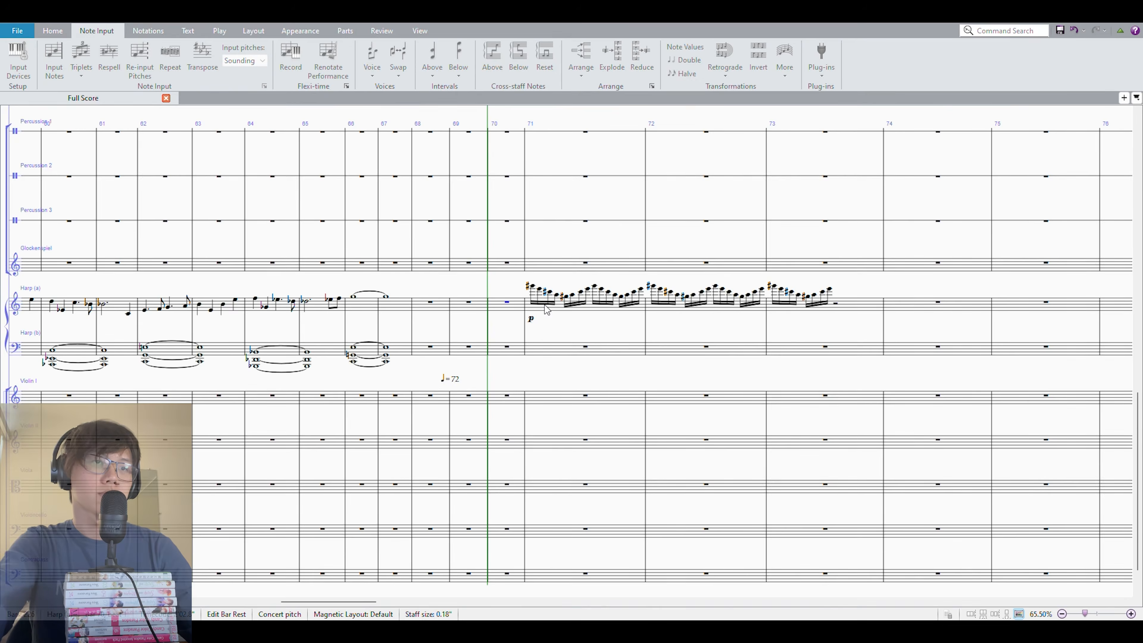
{"action": "scroll", "coordinate": [546, 309], "scroll_direction": "up", "scroll_amount": 10}
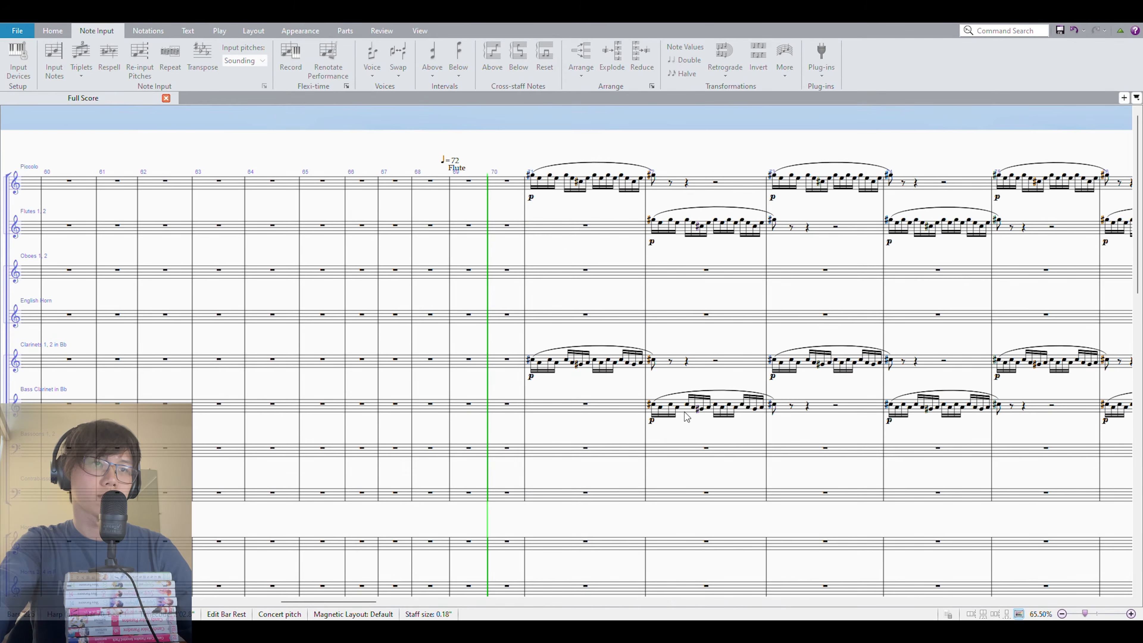
{"action": "scroll", "coordinate": [686, 416], "scroll_direction": "down", "scroll_amount": 10}
{"action": "key", "text": "space"}
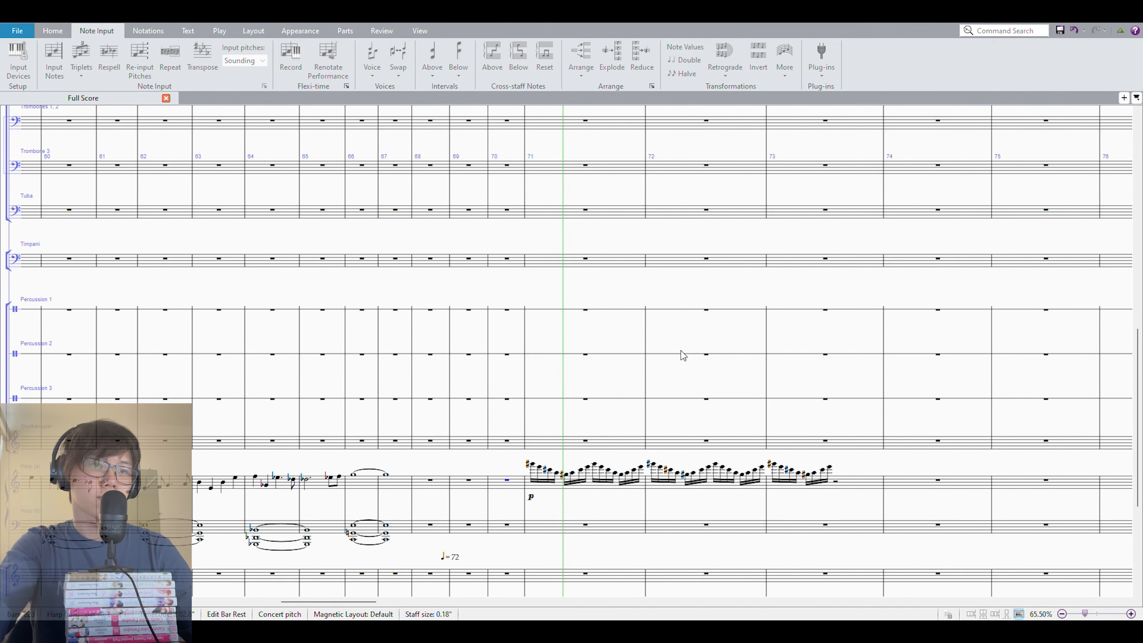
Follow the playback of the harp arpeggio and woodwind figures through bars 71 to 73
{"action": "scroll", "coordinate": [678, 338], "scroll_direction": "down", "scroll_amount": 3}
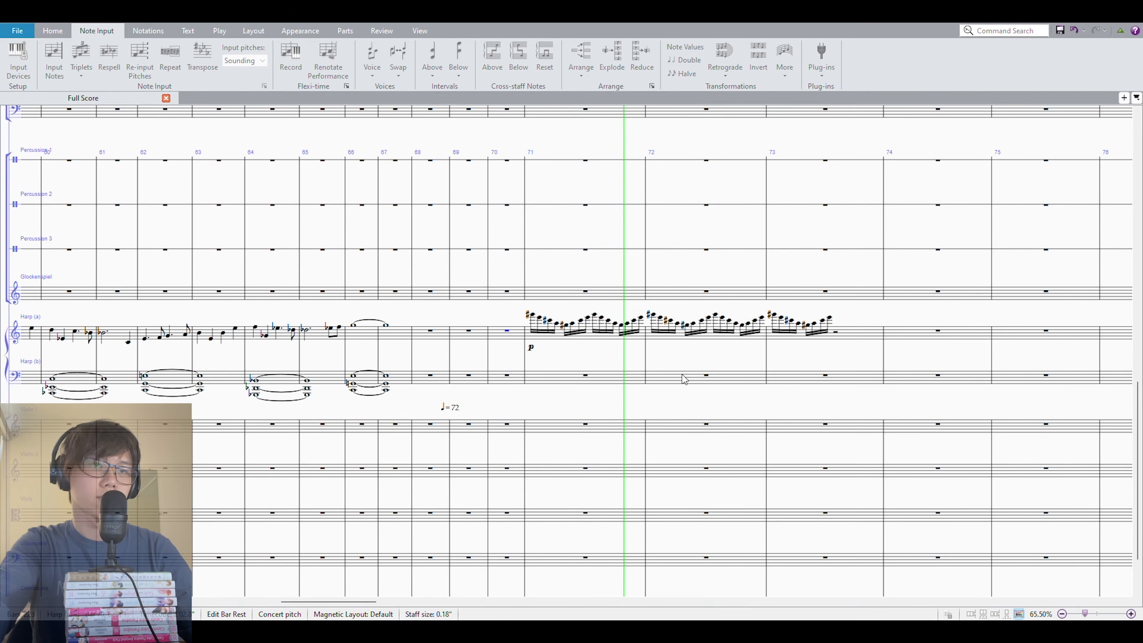
{"action": "scroll", "coordinate": [635, 408], "scroll_direction": "up", "scroll_amount": 10}
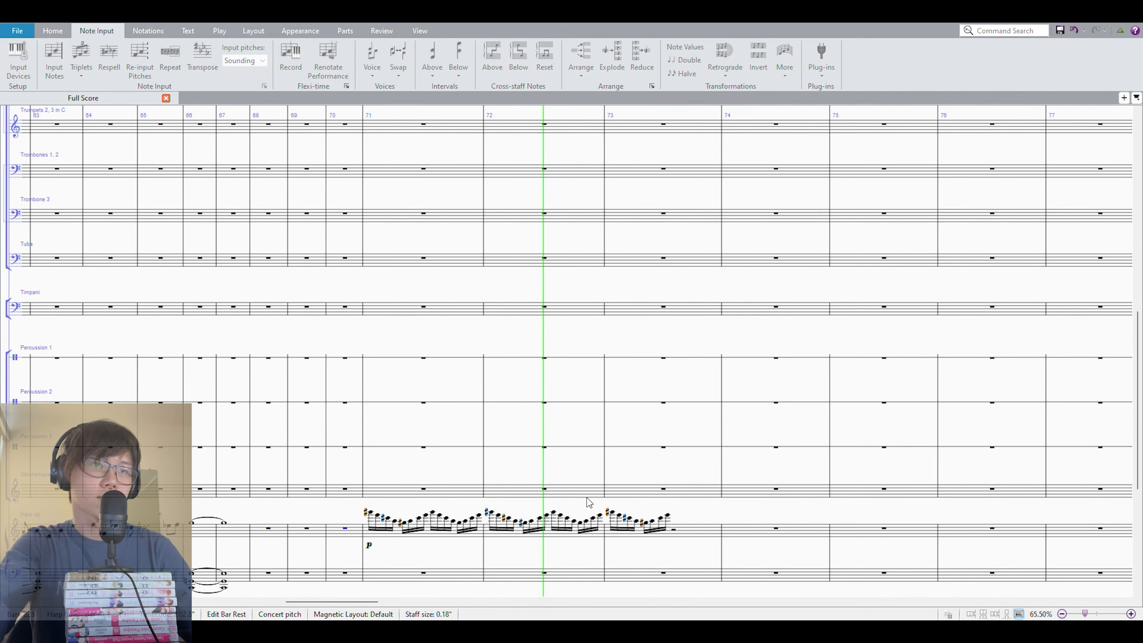
{"action": "scroll", "coordinate": [580, 433], "scroll_direction": "down", "scroll_amount": 10}
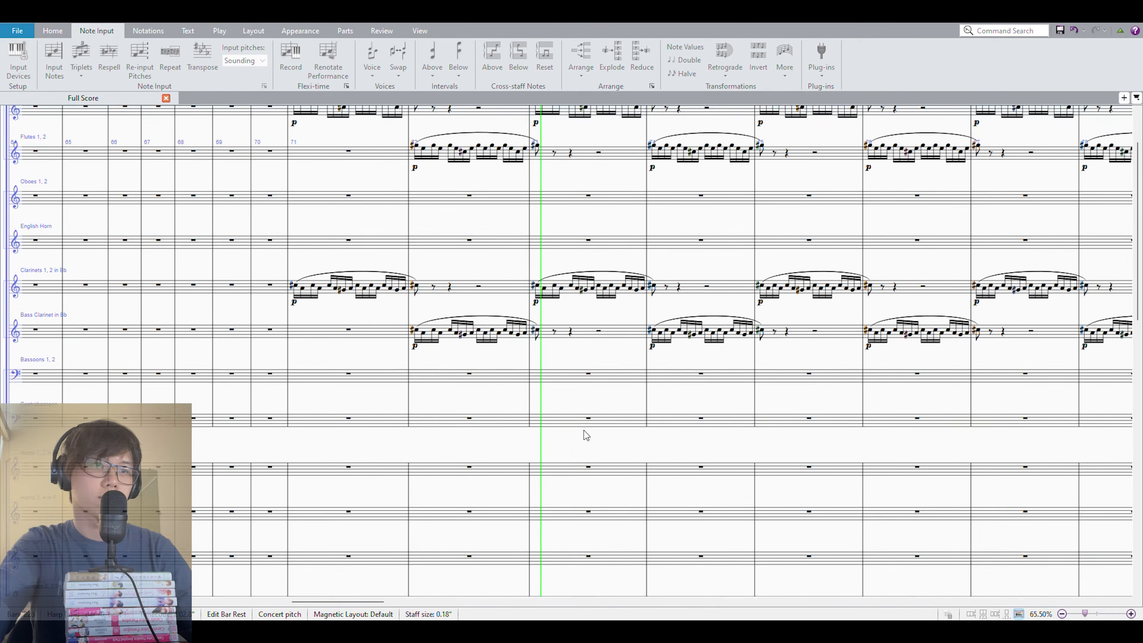
{"action": "scroll", "coordinate": [552, 367], "scroll_direction": "down", "scroll_amount": 2}
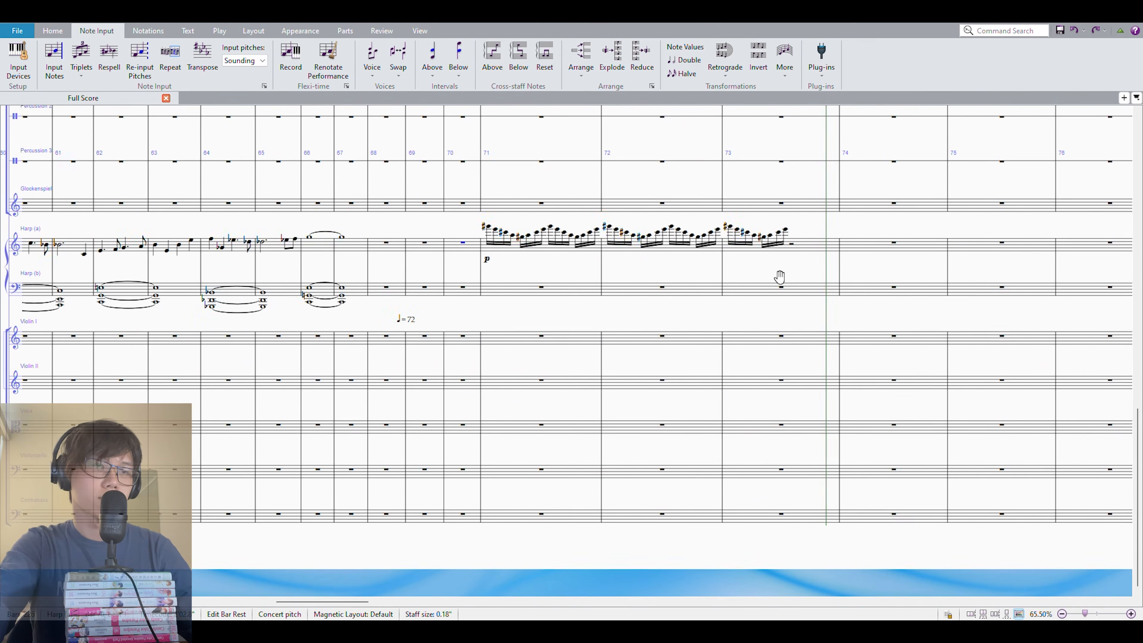
Enter a G#5 half note at the start of bar 71 in Violin I
{"action": "left_click", "coordinate": [556, 345]}
{"action": "key", "text": "5"}
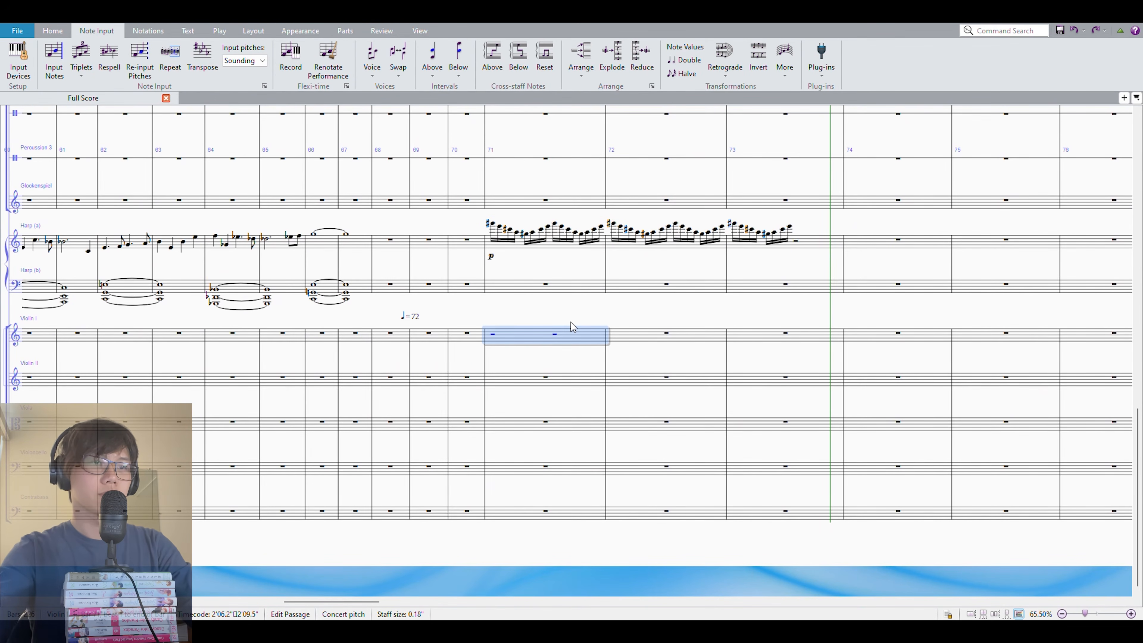
{"action": "key", "text": "shift+n"}
{"action": "key", "text": "e"}
{"action": "key", "text": "ctrl+Up"}
{"action": "key", "text": "ctrl+Up"}
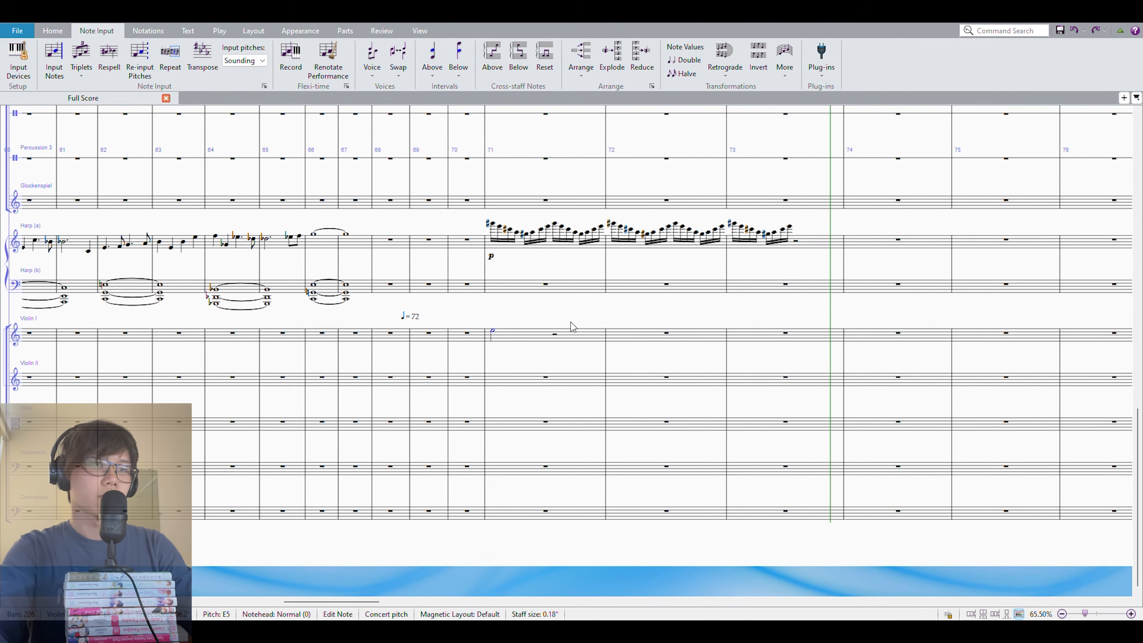
{"action": "key", "text": "n"}
{"action": "key", "text": "g"}
{"action": "key", "text": "Escape"}
{"action": "key", "text": "KP_8"}
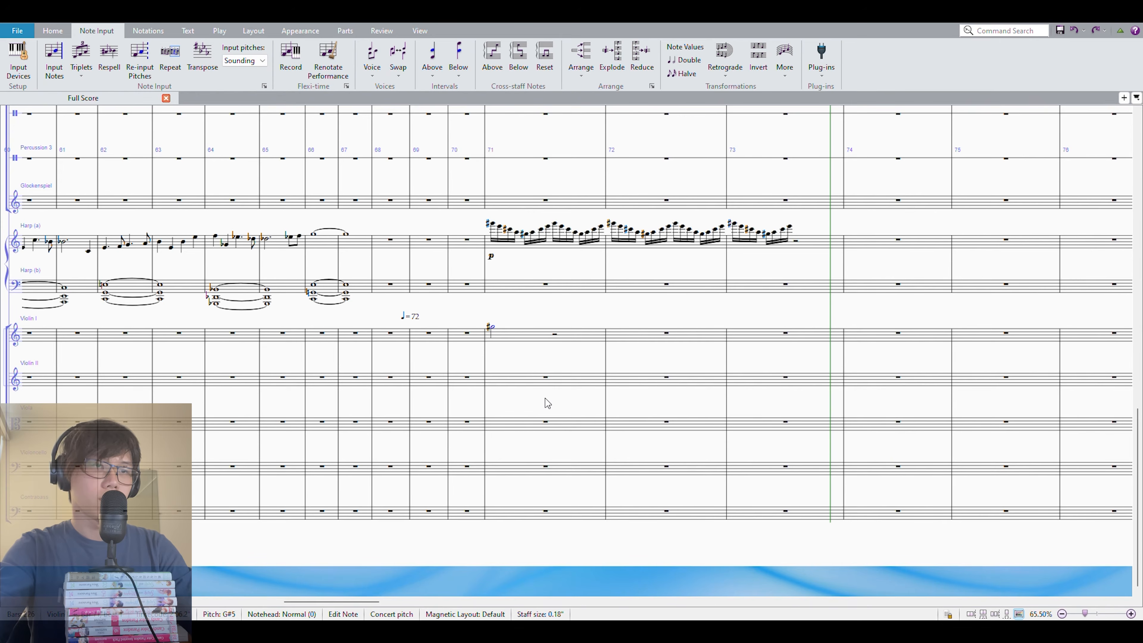
Complete bar 71 with whole-note double stops, C#5 and G#5 in Violin I and A and E in Violin II
{"action": "left_click", "coordinate": [526, 381]}
{"action": "left_click", "coordinate": [505, 337]}
{"action": "key", "text": "c"}
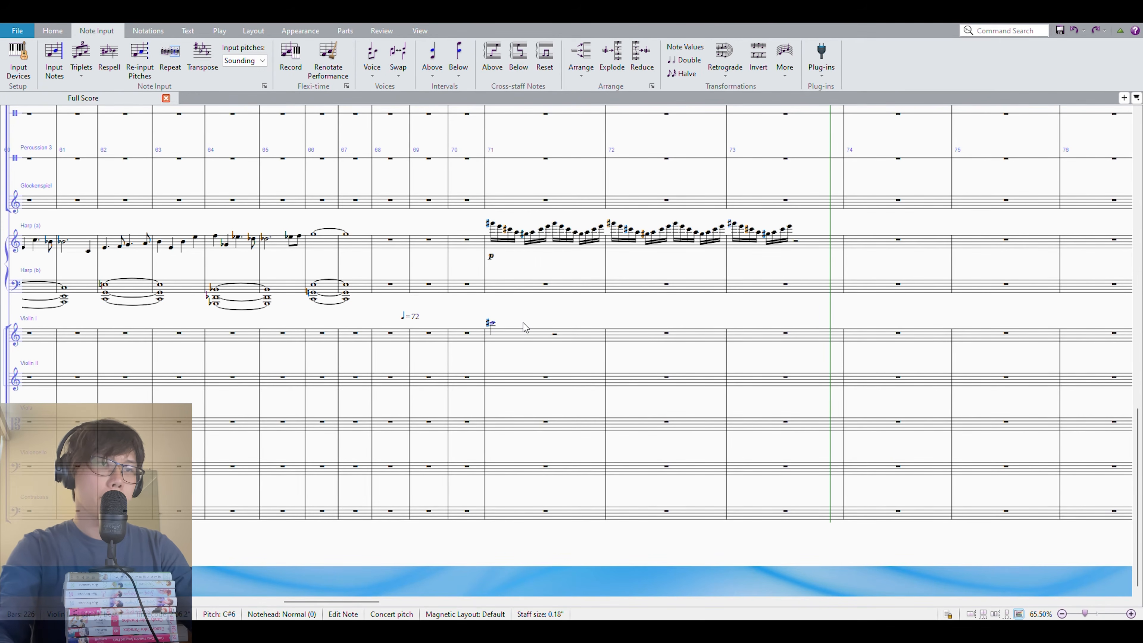
{"action": "key", "text": "5"}
{"action": "key", "text": "Escape"}
{"action": "left_click", "coordinate": [508, 386]}
{"action": "key", "text": "e"}
{"action": "key", "text": "shift+5"}
{"action": "key", "text": "Escape"}
{"action": "key", "text": "6"}
{"action": "left_click", "coordinate": [523, 340]}
{"action": "key", "text": "6"}
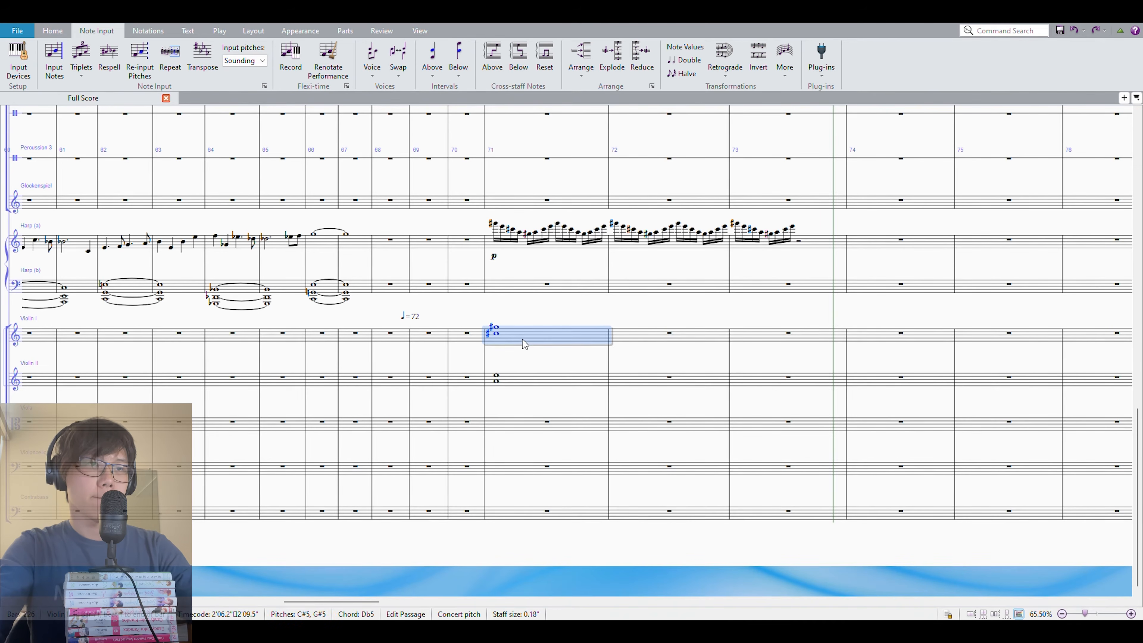
Repeat both violin double stops through bar 74 and tie them across the barlines
{"action": "left_click", "coordinate": [534, 382], "text": "shift"}
{"action": "key", "text": "r"}
{"action": "key", "text": "r"}
{"action": "key", "text": "r"}
{"action": "left_click", "coordinate": [534, 382], "text": "shift"}
{"action": "key", "text": "Return"}
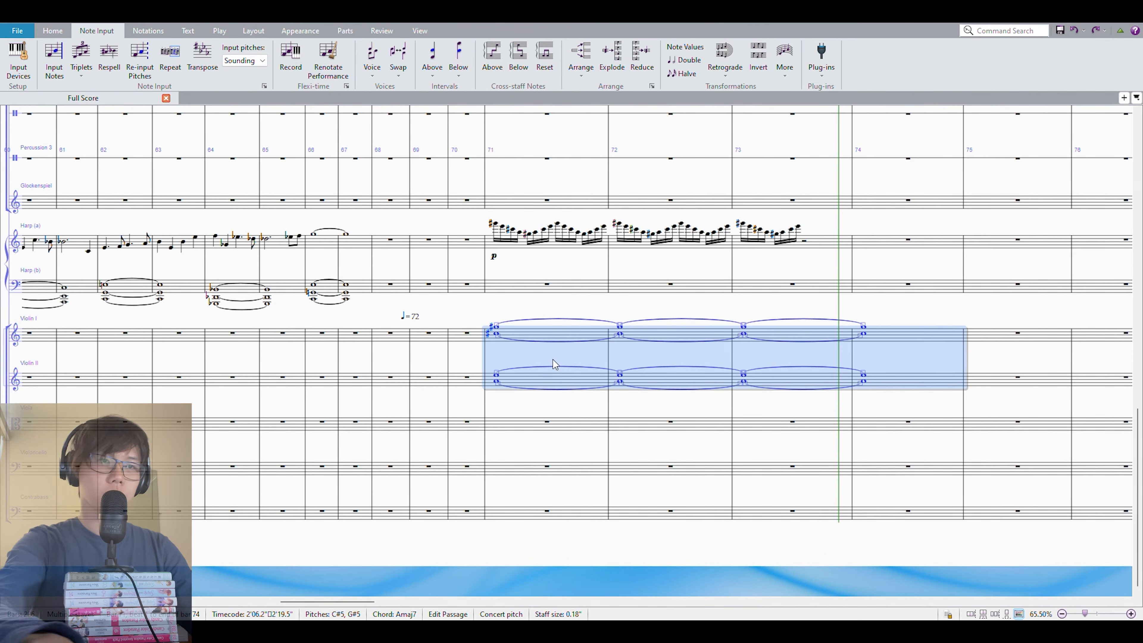
Add a pp dynamic below both violin staves at the start of bar 71
{"action": "key", "text": "ctrl+t"}
{"action": "type", "text": "con sord."}
{"action": "key", "text": "ctrl+a"}
{"action": "key", "text": "ctrl+p"}
{"action": "key", "text": "ctrl+p"}
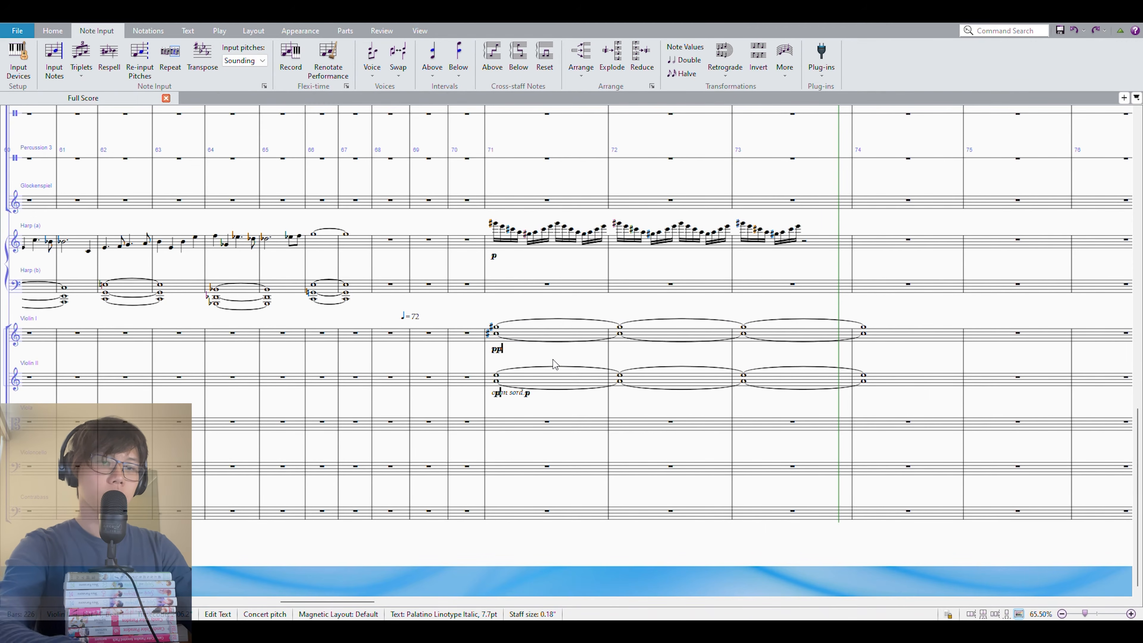
Add the italic marking "con sord." above both violin staves at the start of bar 71
{"action": "left_click", "coordinate": [572, 374]}
{"action": "left_click", "coordinate": [571, 337], "text": "shift"}
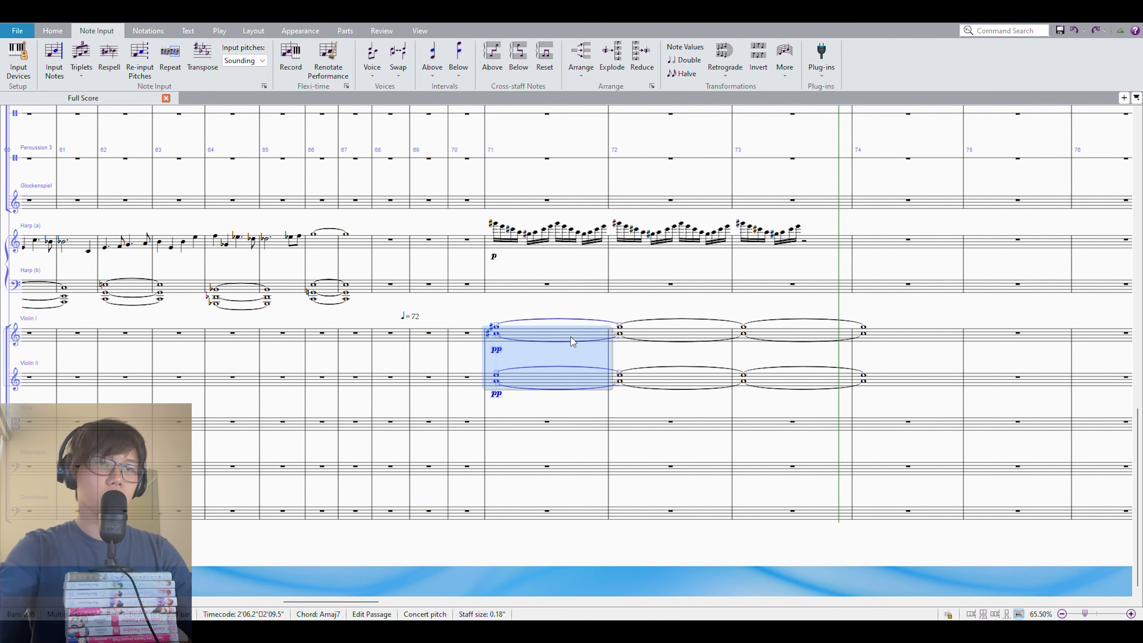
{"action": "key", "text": "ctrl+t"}
{"action": "type", "text": "con sord."}
{"action": "key", "text": "ctrl+a"}
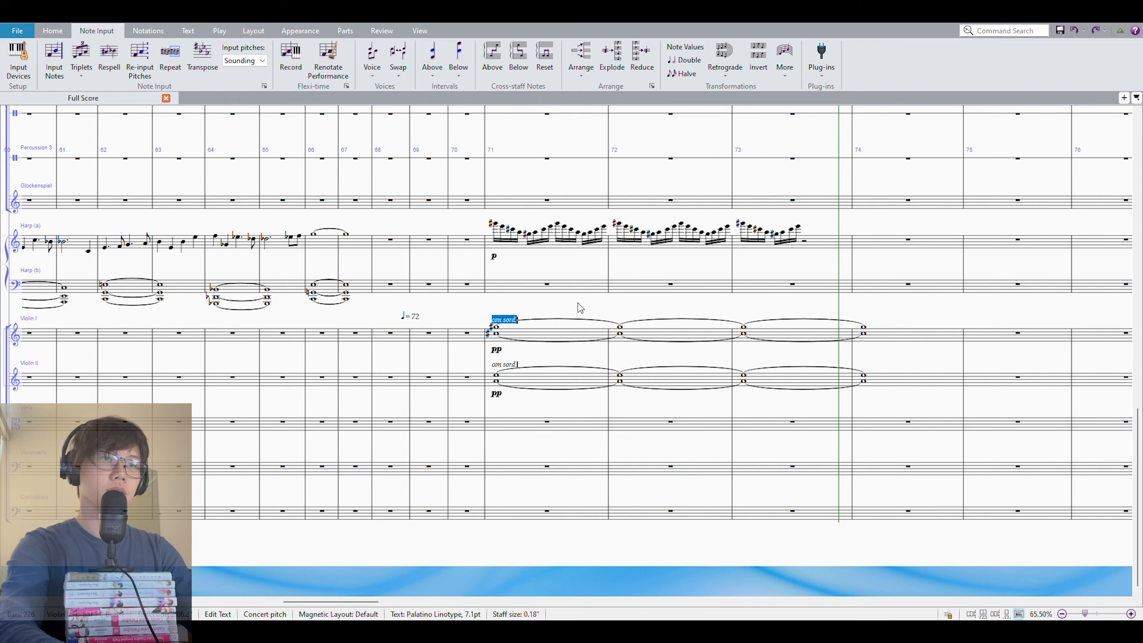
{"action": "key", "text": "ctrl+i"}
{"action": "key", "text": "Escape"}
{"action": "key", "text": "Escape"}
Play back the woodwind, harp and muted violin texture from bar 71
{"action": "left_click", "coordinate": [557, 286]}
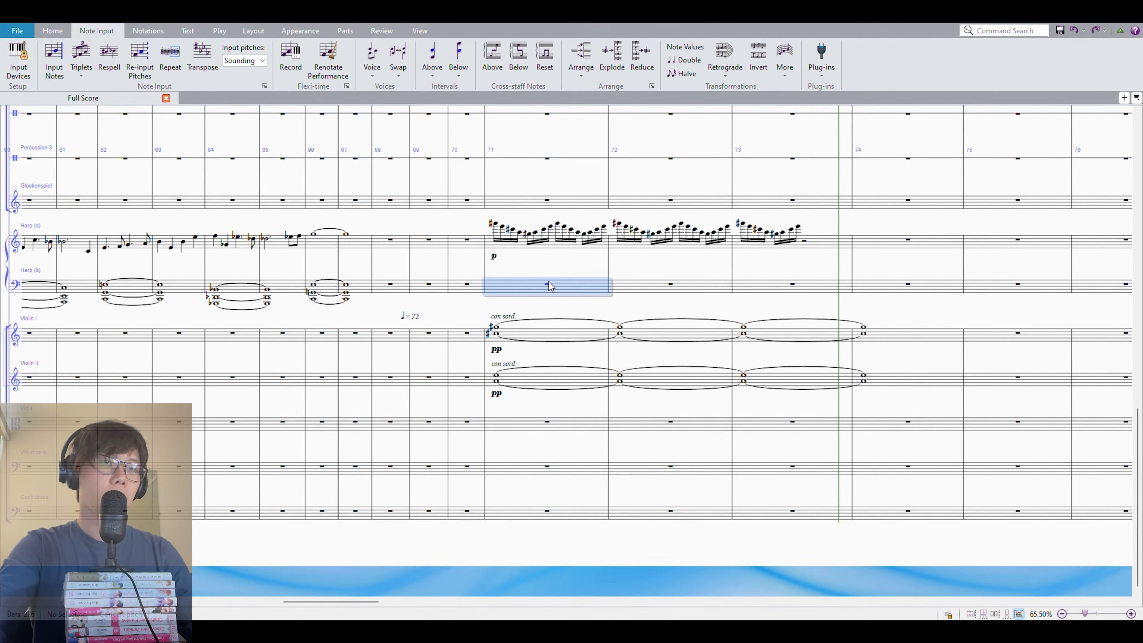
{"action": "left_click", "coordinate": [547, 284]}
{"action": "key", "text": "p"}
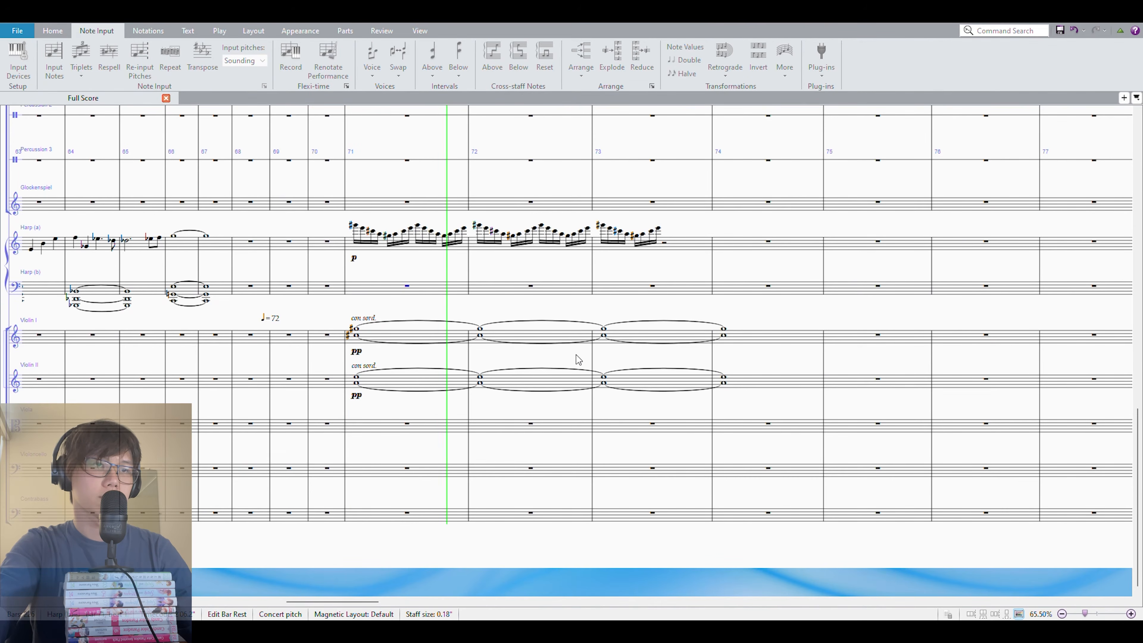
{"action": "scroll", "coordinate": [581, 353], "scroll_direction": "up", "scroll_amount": 5}
{"action": "scroll", "coordinate": [580, 365], "scroll_direction": "up", "scroll_amount": 5}
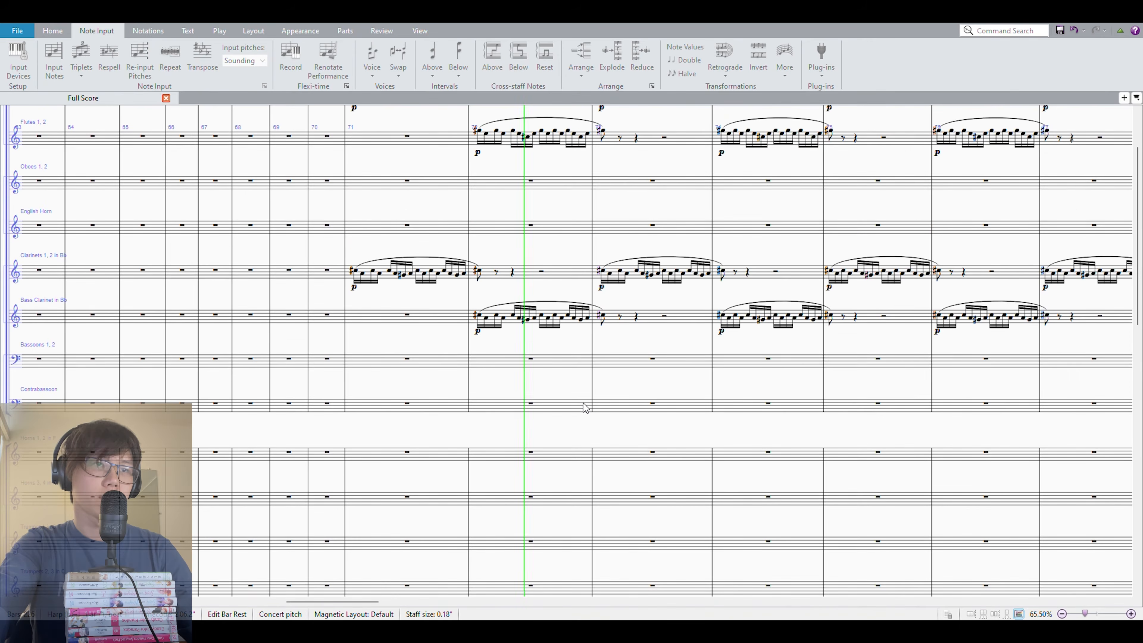
{"action": "left_click_drag", "start_coordinate": [589, 304], "coordinate": [507, 41]}
{"action": "scroll", "coordinate": [510, 351], "scroll_direction": "down", "scroll_amount": 10}
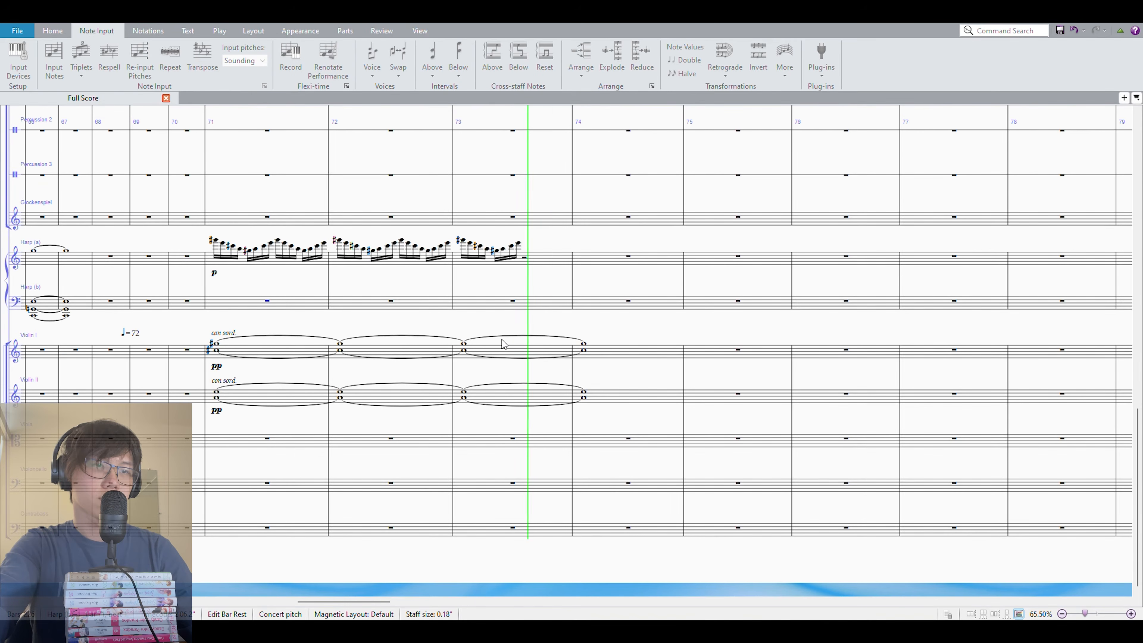
Repeat the tied two-bar violin chords of bars 73 and 74 through bar 80
{"action": "left_click_drag", "start_coordinate": [553, 374], "coordinate": [594, 399]}
{"action": "key", "text": "r"}
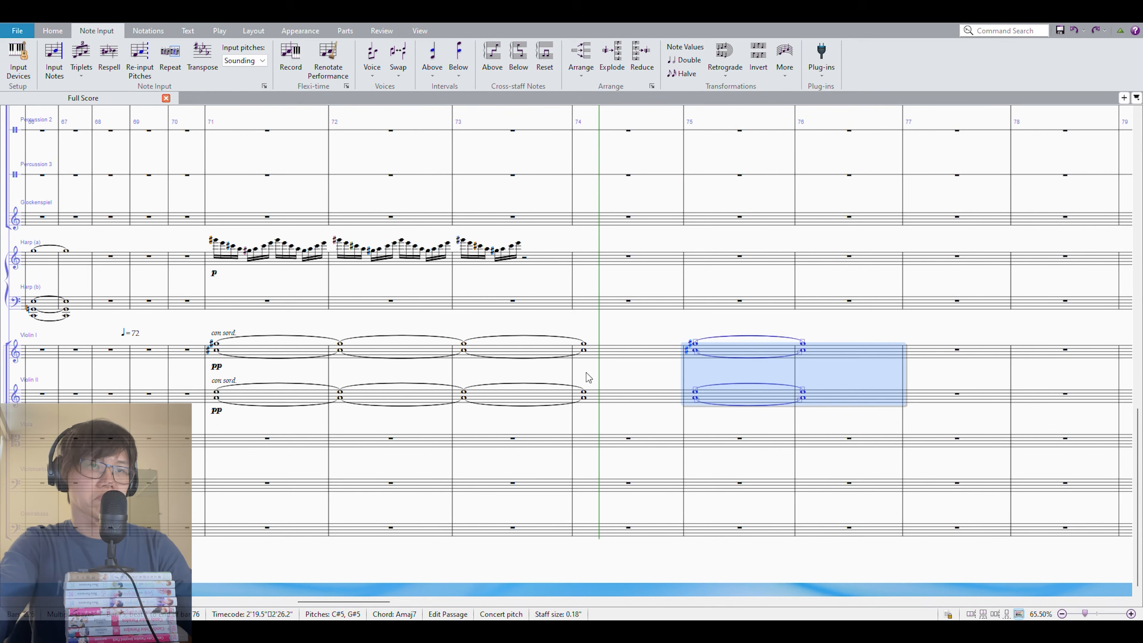
{"action": "key", "text": "Escape"}
{"action": "left_click", "coordinate": [398, 355]}
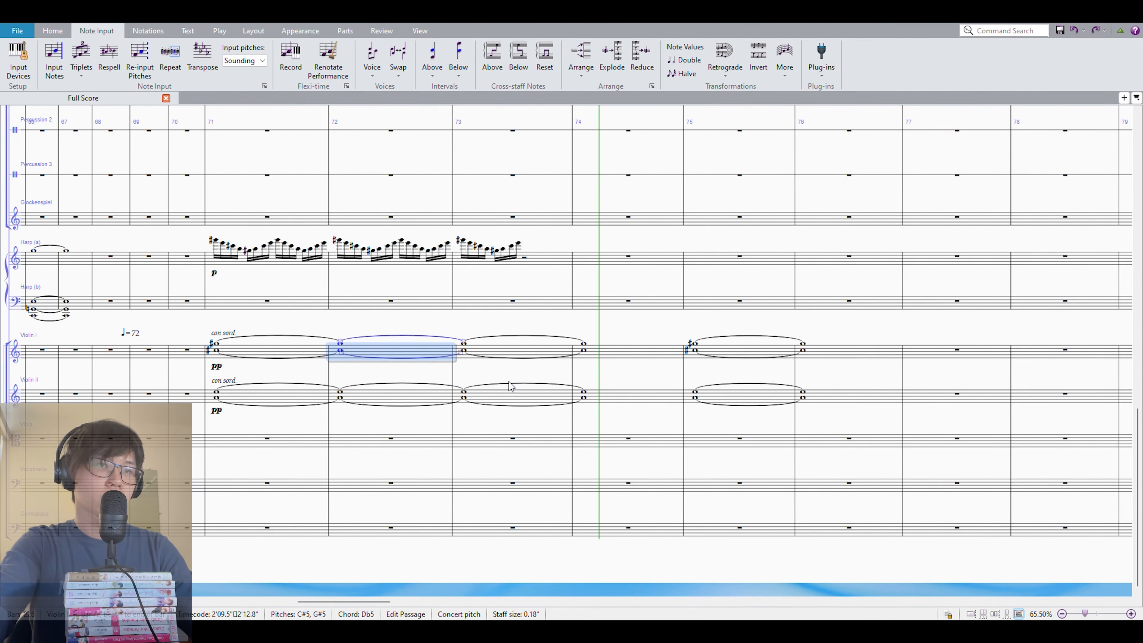
{"action": "left_click", "coordinate": [598, 357]}
{"action": "left_click", "coordinate": [537, 396]}
{"action": "left_click", "coordinate": [622, 363], "text": "shift"}
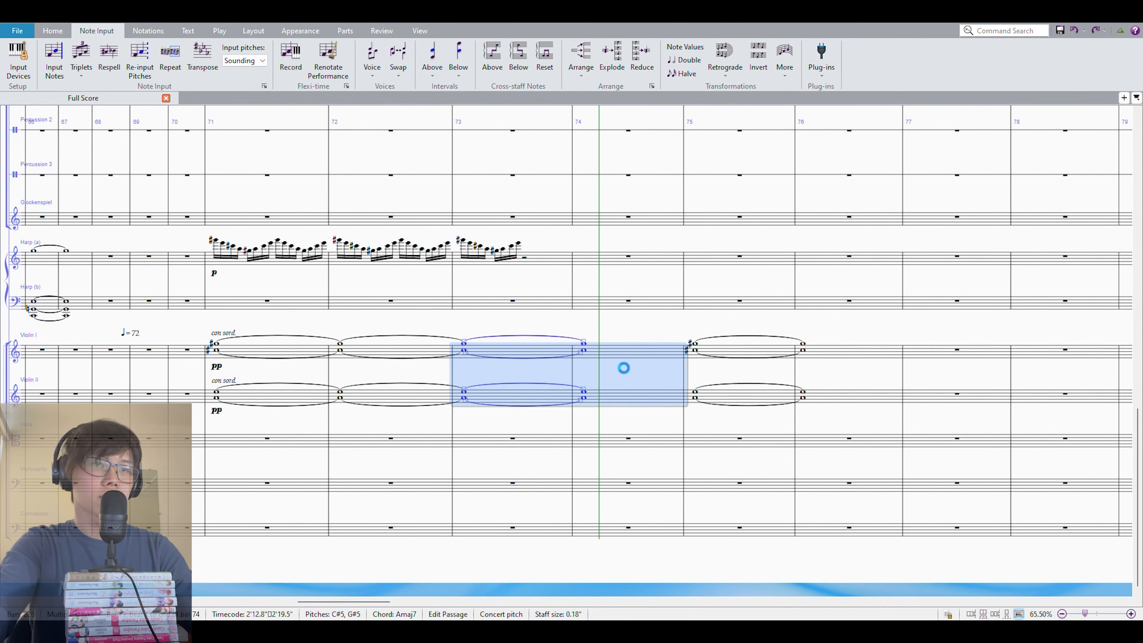
{"action": "key", "text": "r"}
{"action": "key", "text": "r"}
Delete the harp arpeggio and its p dynamic from bars 71 to 73
{"action": "left_click", "coordinate": [524, 263]}
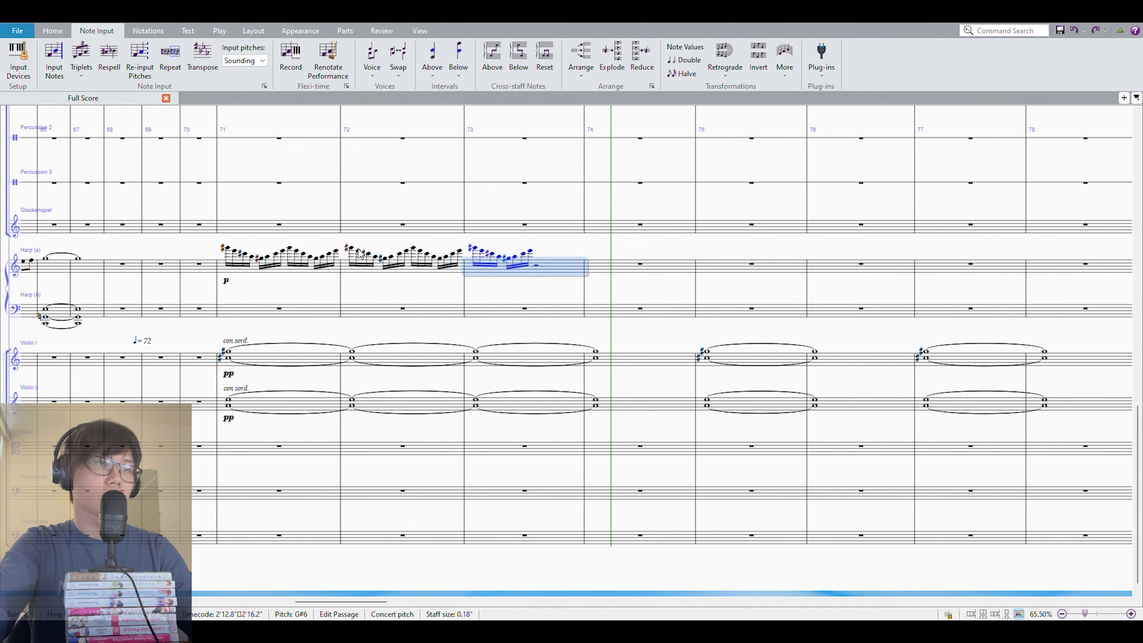
{"action": "key", "text": "Escape"}
{"action": "left_click", "coordinate": [275, 306]}
{"action": "left_click", "coordinate": [549, 269], "text": "shift"}
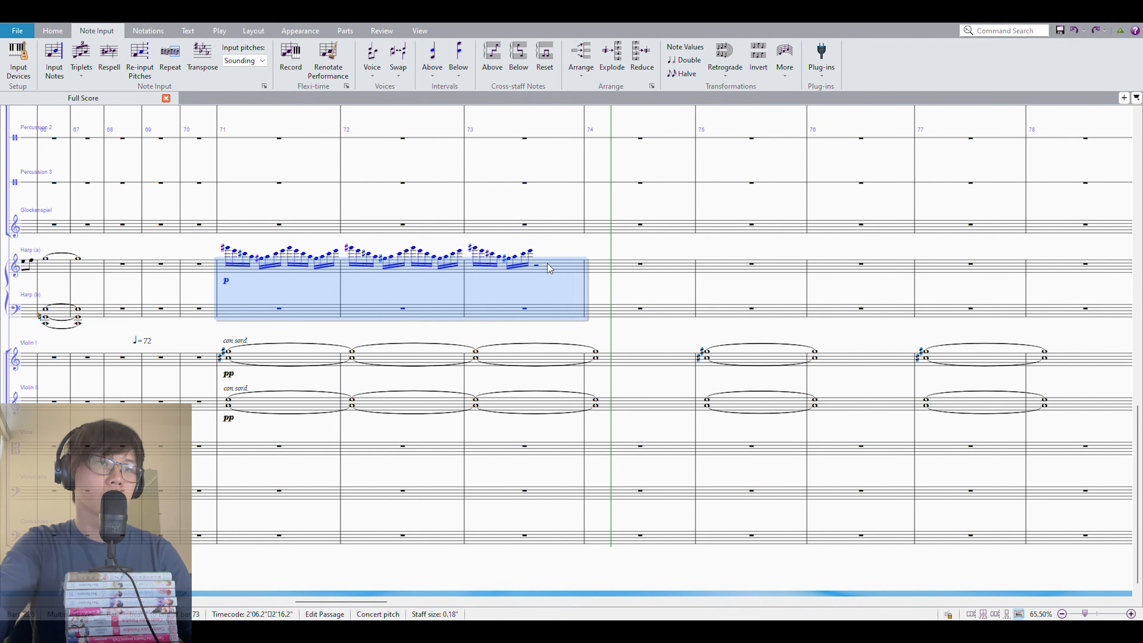
{"action": "key", "text": "Delete"}
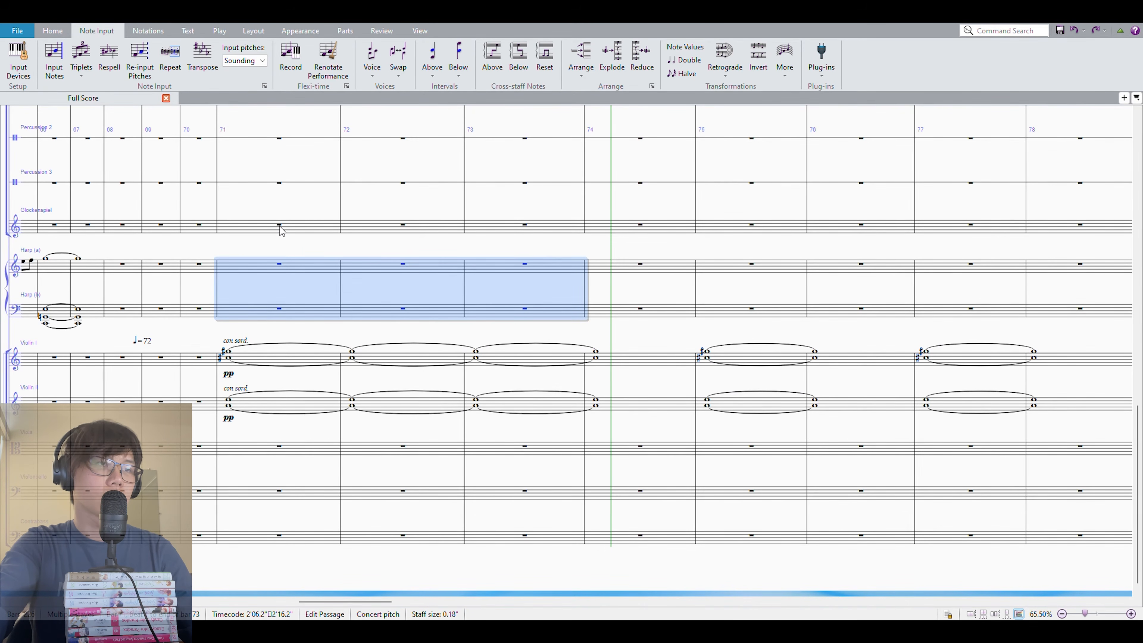
Play back the woodwinds with the sustained violins from bar 71, without the harp
{"action": "left_click", "coordinate": [279, 228]}
{"action": "key", "text": "space"}
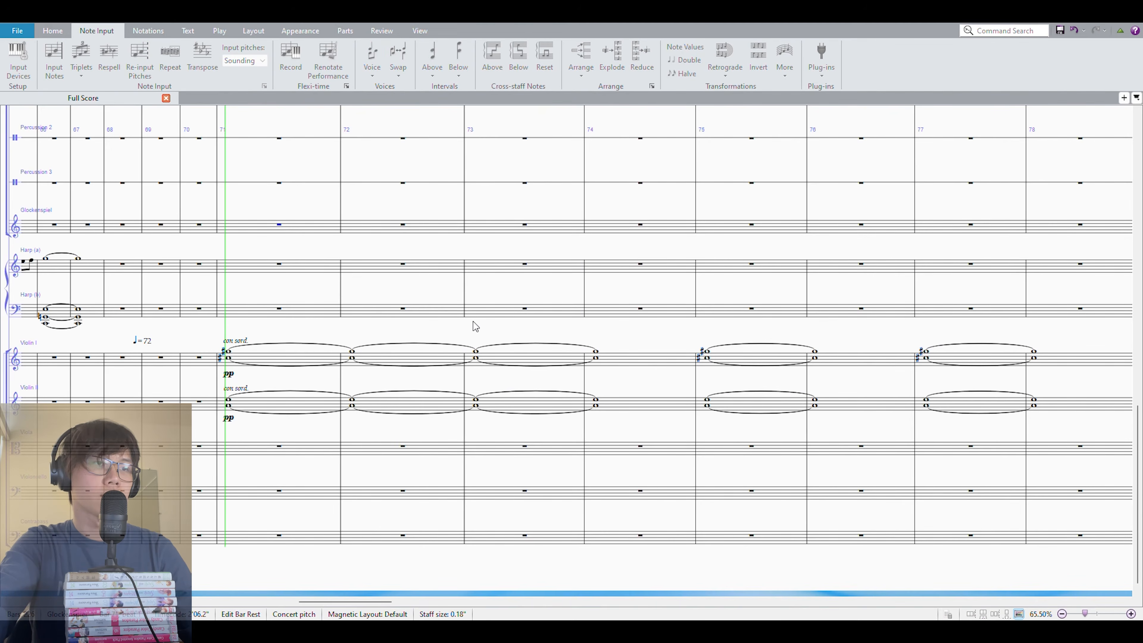
{"action": "scroll", "coordinate": [474, 323], "scroll_direction": "down", "scroll_amount": 4}
{"action": "scroll", "coordinate": [477, 365], "scroll_direction": "up", "scroll_amount": 10}
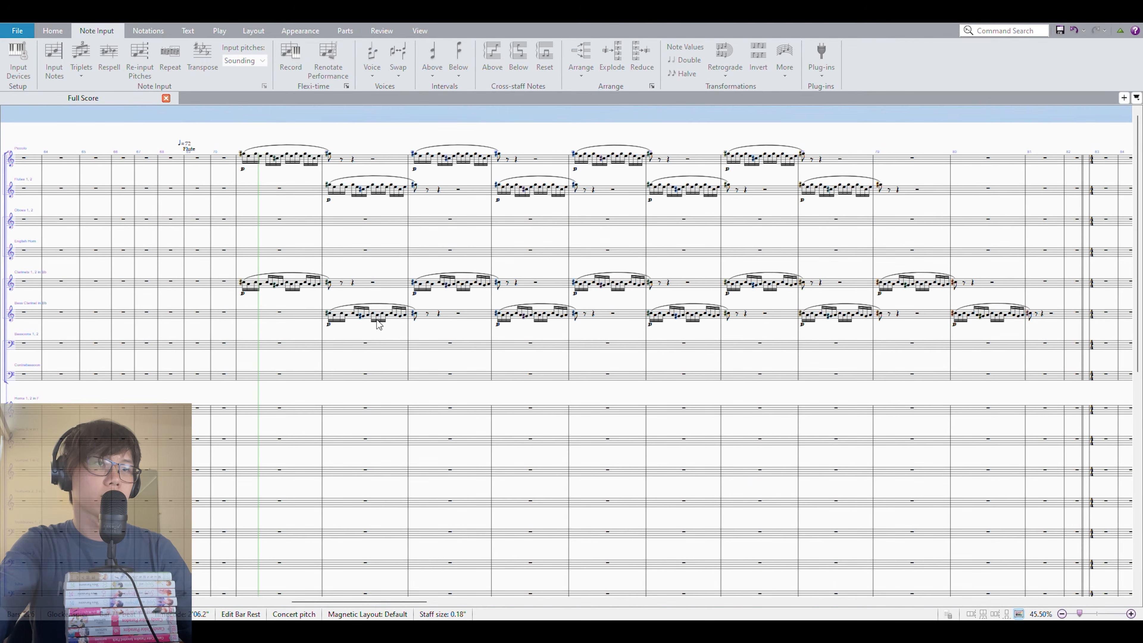
{"action": "scroll", "coordinate": [377, 328], "scroll_direction": "up", "scroll_amount": 3}
{"action": "scroll", "coordinate": [376, 331], "scroll_direction": "down", "scroll_amount": 8}
{"action": "scroll", "coordinate": [373, 344], "scroll_direction": "down", "scroll_amount": 2}
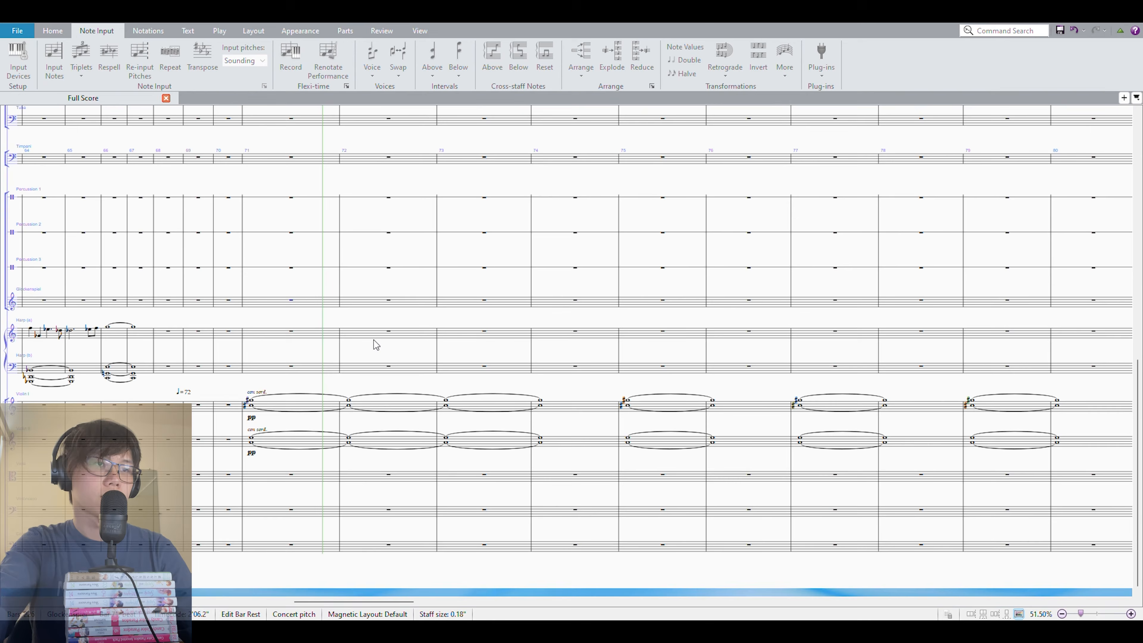
{"action": "scroll", "coordinate": [449, 354], "scroll_direction": "up", "scroll_amount": 8}
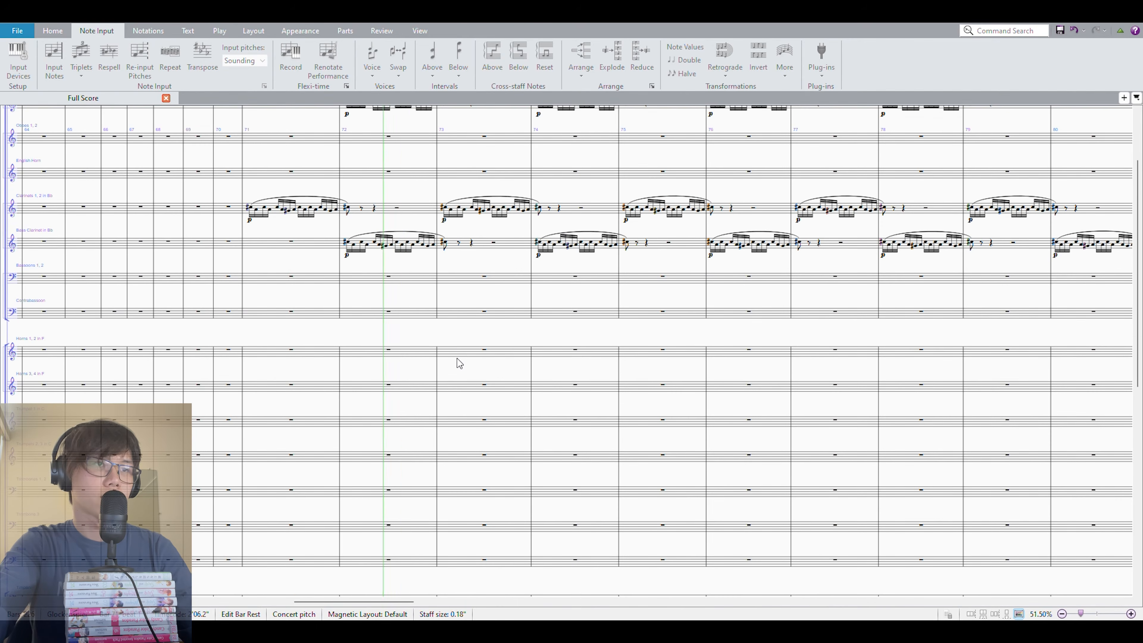
{"action": "scroll", "coordinate": [447, 325], "scroll_direction": "down", "scroll_amount": 5}
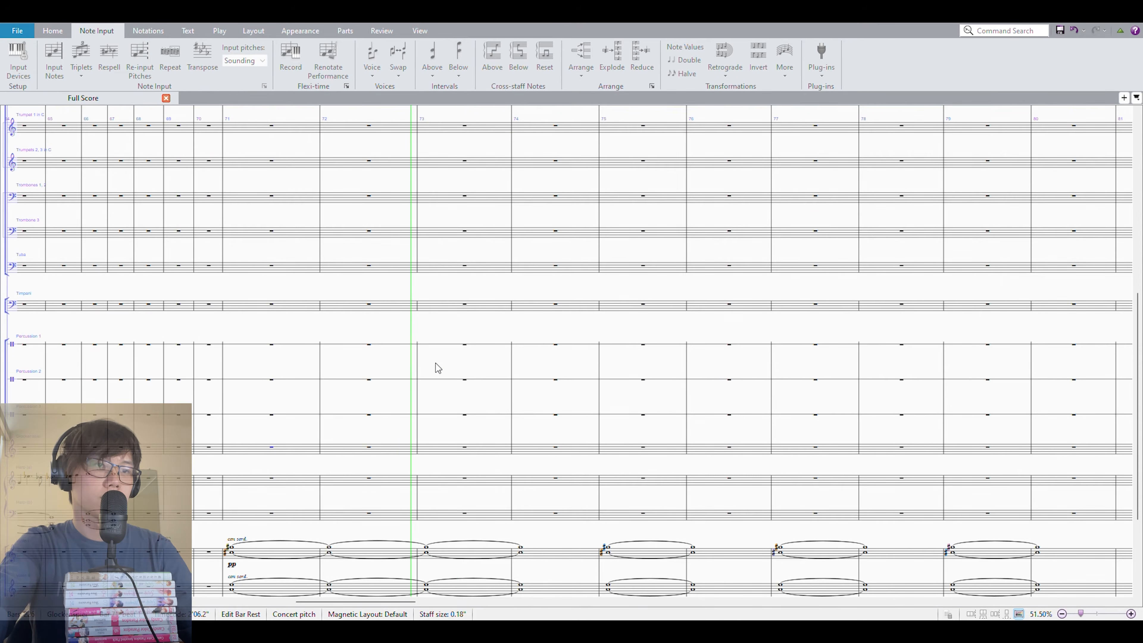
{"action": "scroll", "coordinate": [453, 359], "scroll_direction": "up", "scroll_amount": 5}
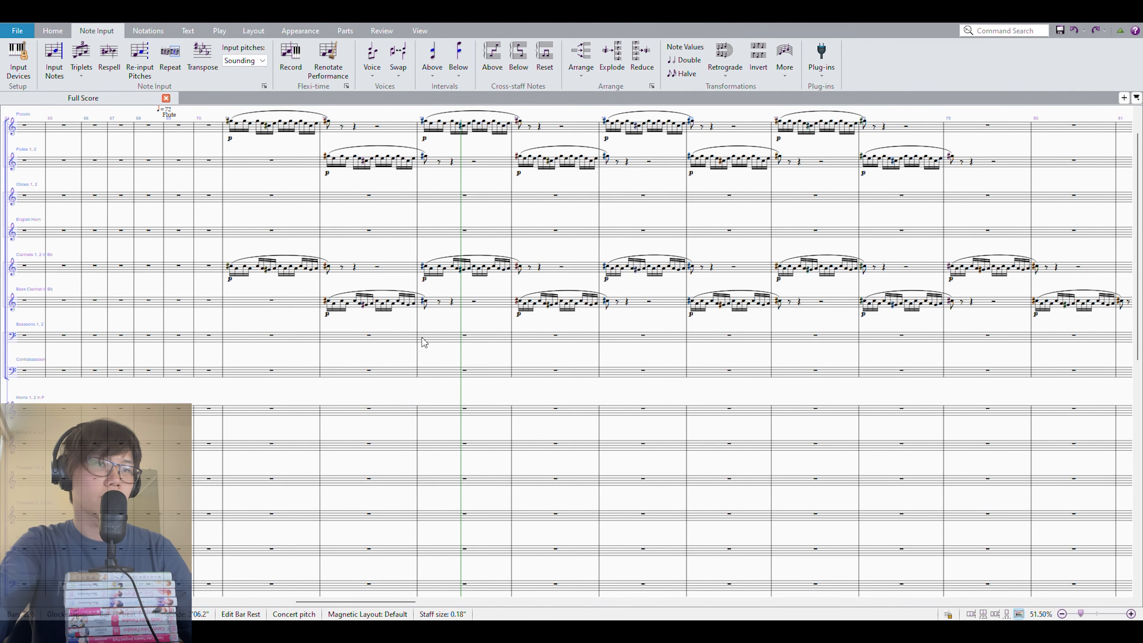
Enter quarter notes E3 and E4 at the start of bar 73 in the bassoon staff
{"action": "left_click", "coordinate": [450, 346]}
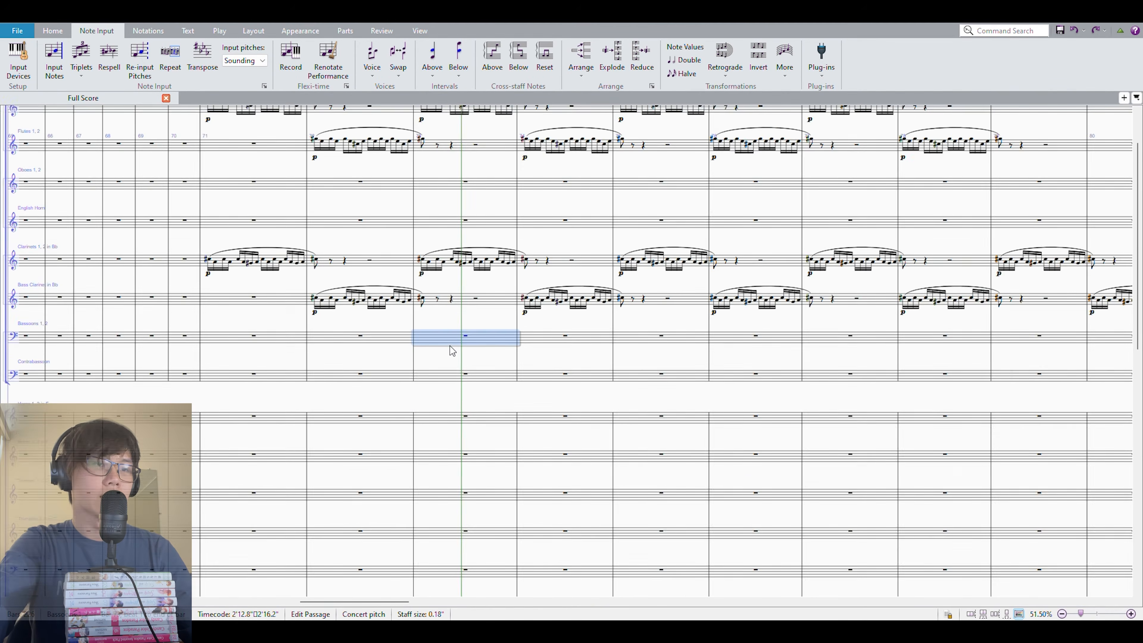
{"action": "scroll", "coordinate": [454, 353], "scroll_direction": "up", "scroll_amount": 3}
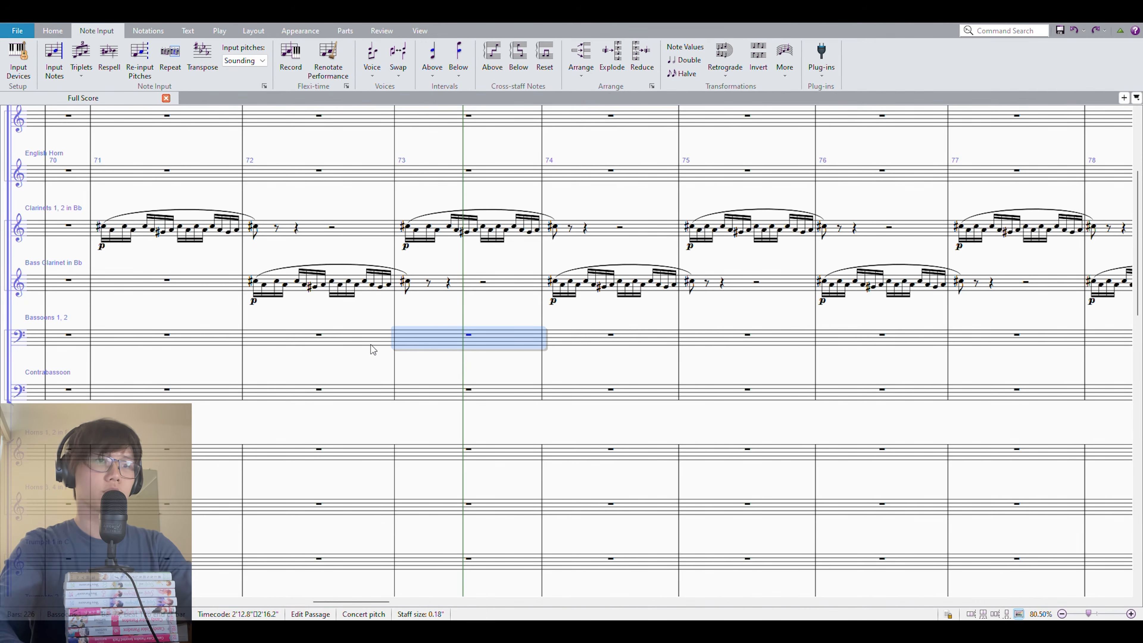
{"action": "key", "text": "shift+n"}
{"action": "key", "text": "e"}
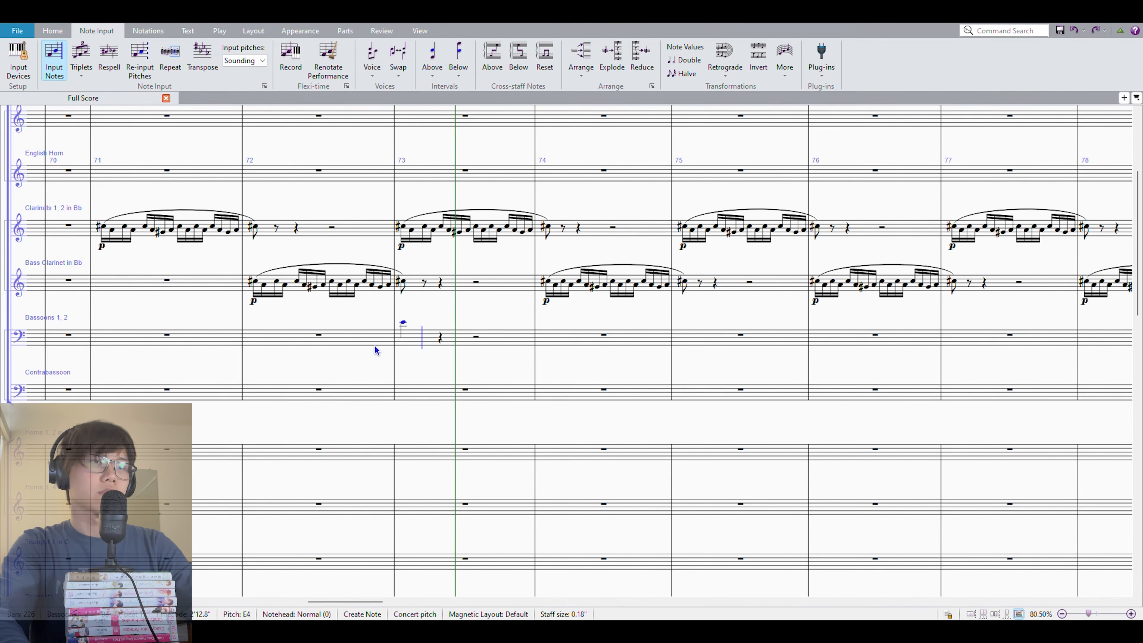
{"action": "key", "text": "e"}
{"action": "key", "text": "Escape"}
{"action": "scroll", "coordinate": [371, 344], "scroll_direction": "up", "scroll_amount": 2}
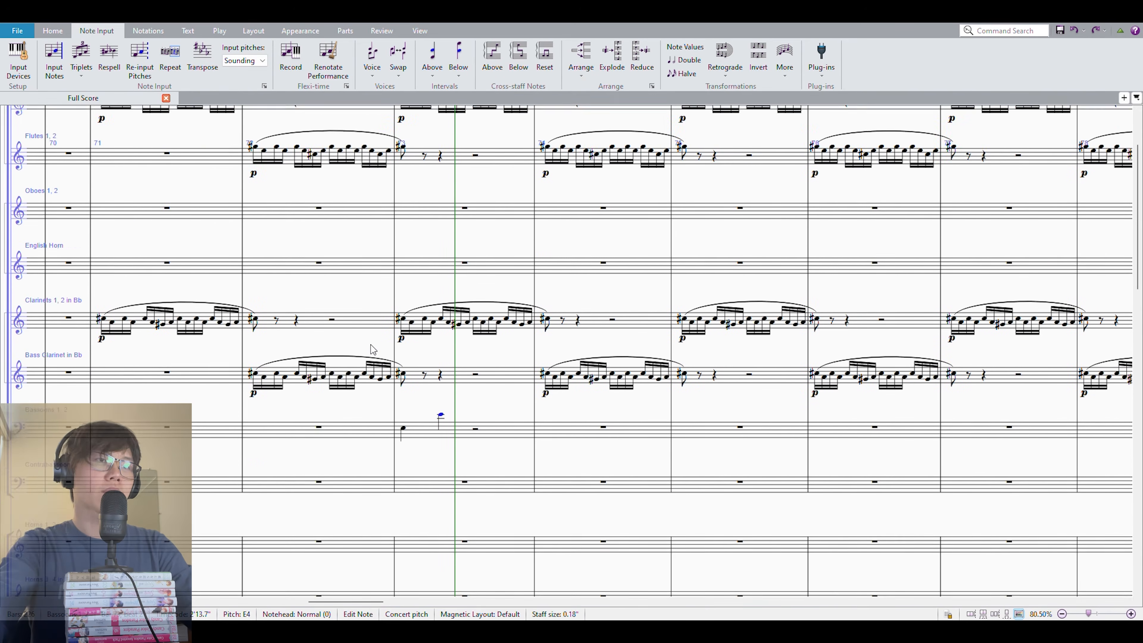
{"action": "scroll", "coordinate": [331, 319], "scroll_direction": "up", "scroll_amount": 2}
{"action": "scroll", "coordinate": [332, 319], "scroll_direction": "left", "scroll_amount": 2}
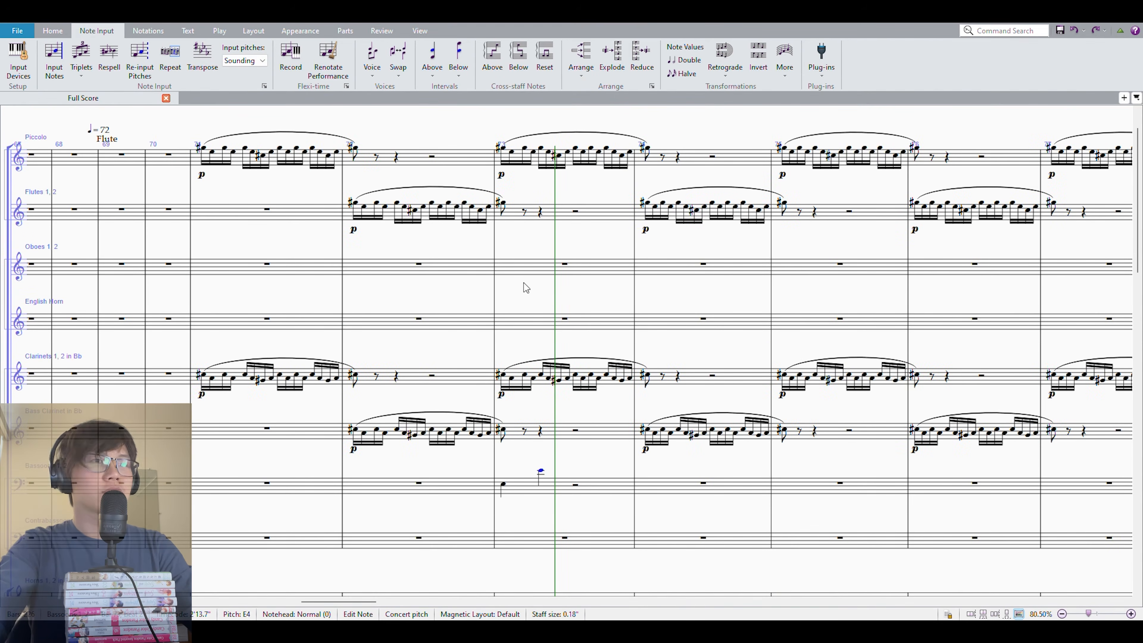
{"action": "scroll", "coordinate": [556, 353], "scroll_direction": "down", "scroll_amount": 2}
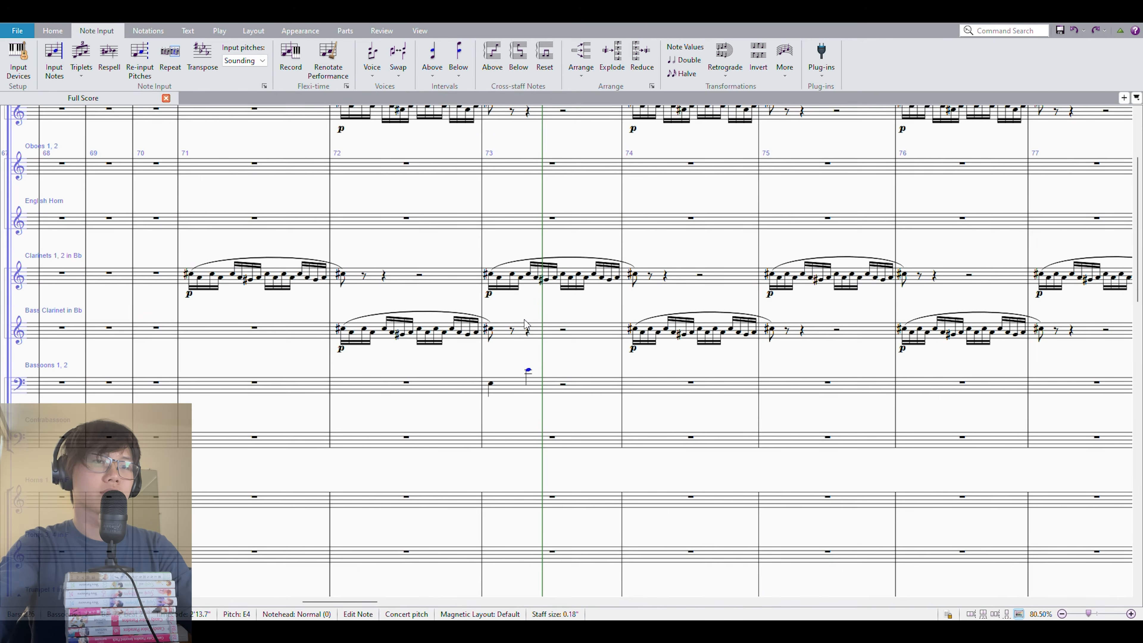
Slur the bassoon's rise from quarter note E3 to half note E4 in bar 73 and play it back
{"action": "key", "text": "s"}
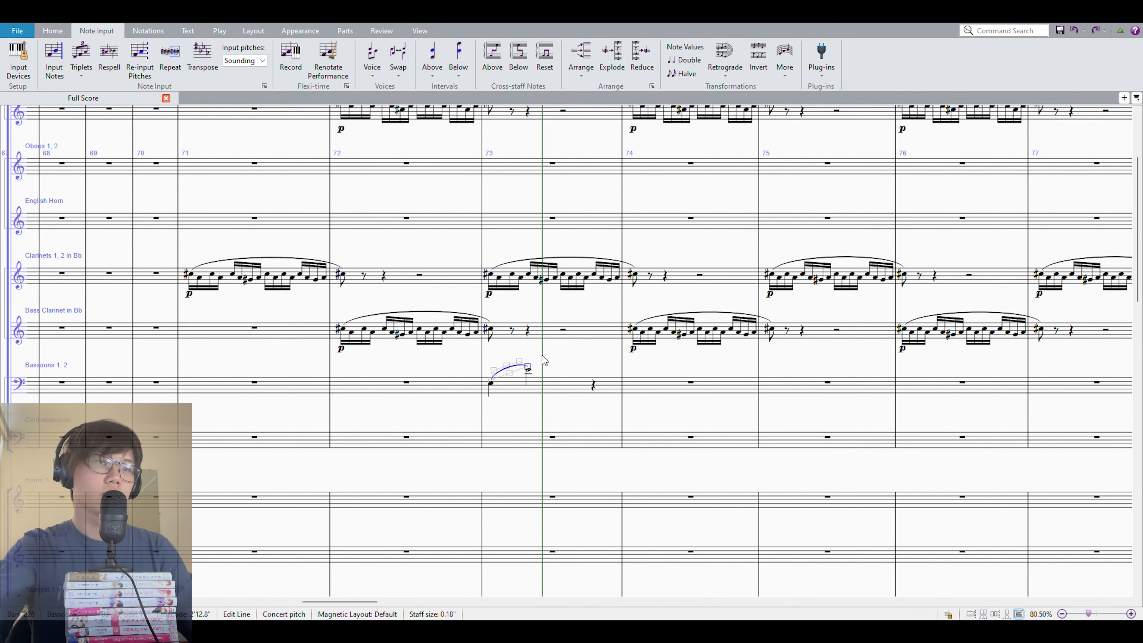
{"action": "left_click", "coordinate": [489, 384]}
{"action": "key", "text": "p"}
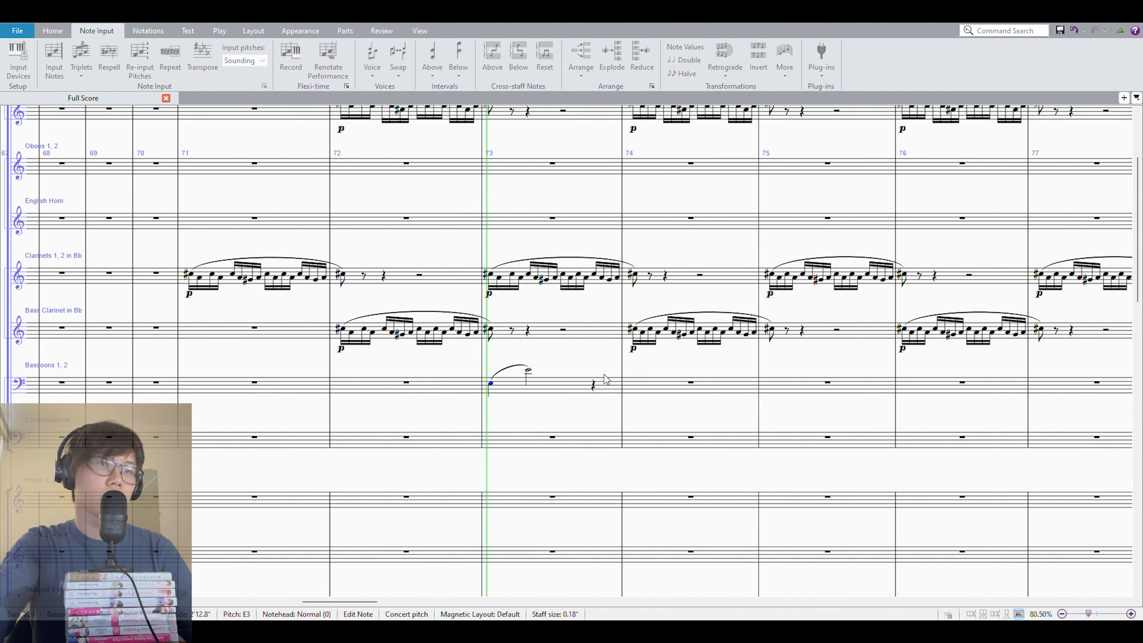
Try the slurred bassoon leap in bar 73 at a higher pitch, ending on F#4, and play it from bar 72
{"action": "left_click", "coordinate": [537, 377]}
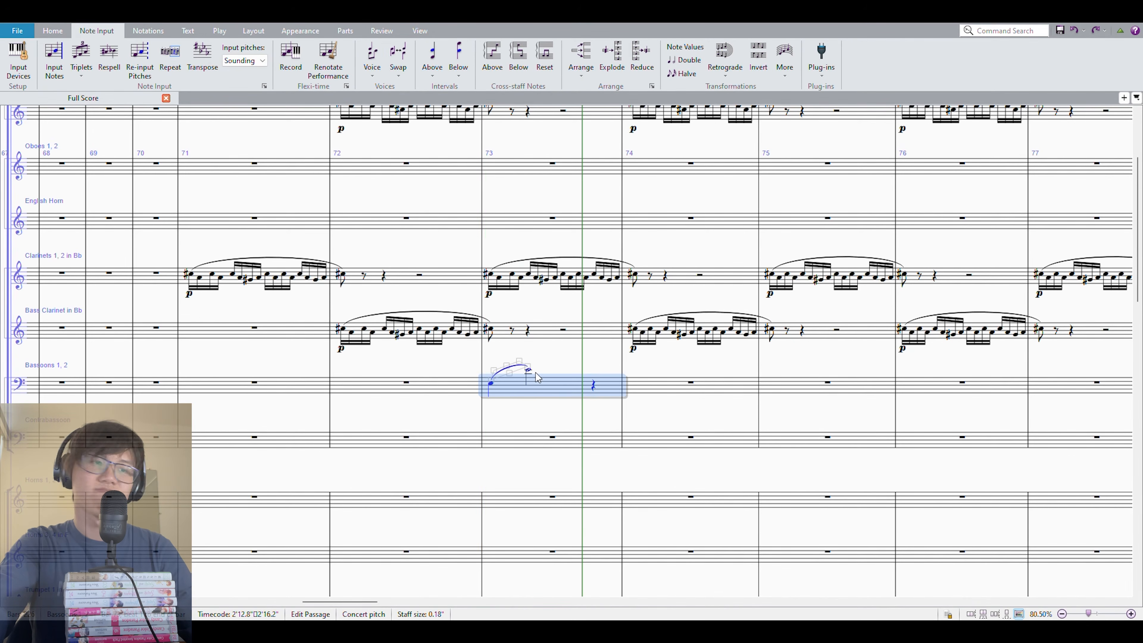
{"action": "left_click", "coordinate": [494, 386]}
{"action": "key", "text": "alt+Down"}
{"action": "key", "text": "alt+Down"}
{"action": "key", "text": "alt+Down"}
{"action": "key", "text": "ctrl+z"}
{"action": "key", "text": "Left"}
{"action": "key", "text": "Left"}
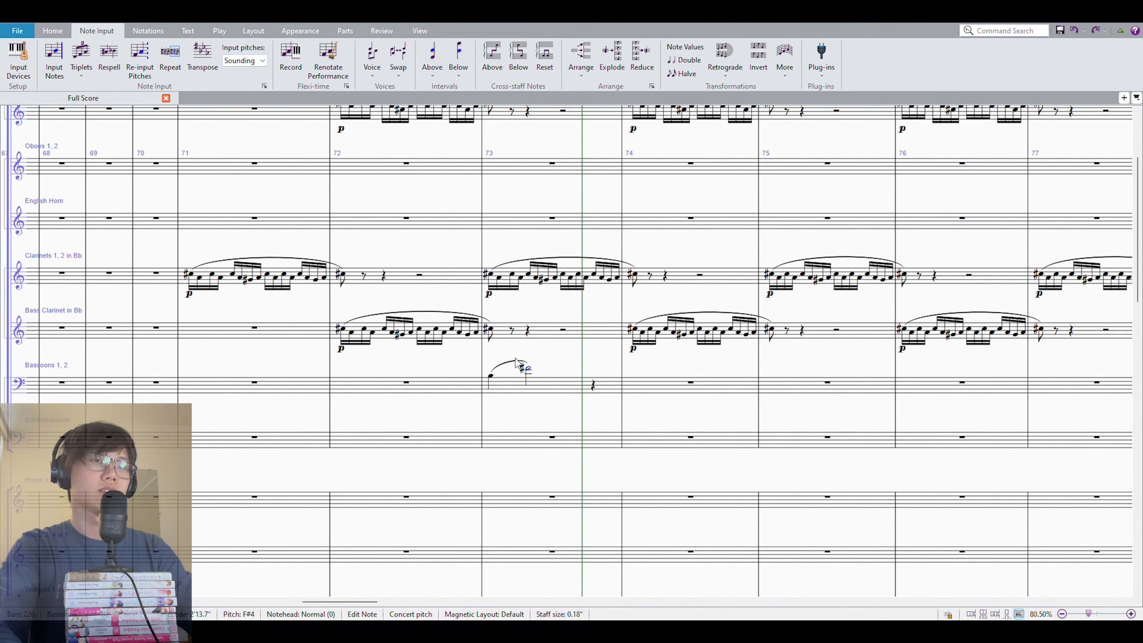
{"action": "key", "text": "p"}
{"action": "key", "text": "ctrl+equal"}
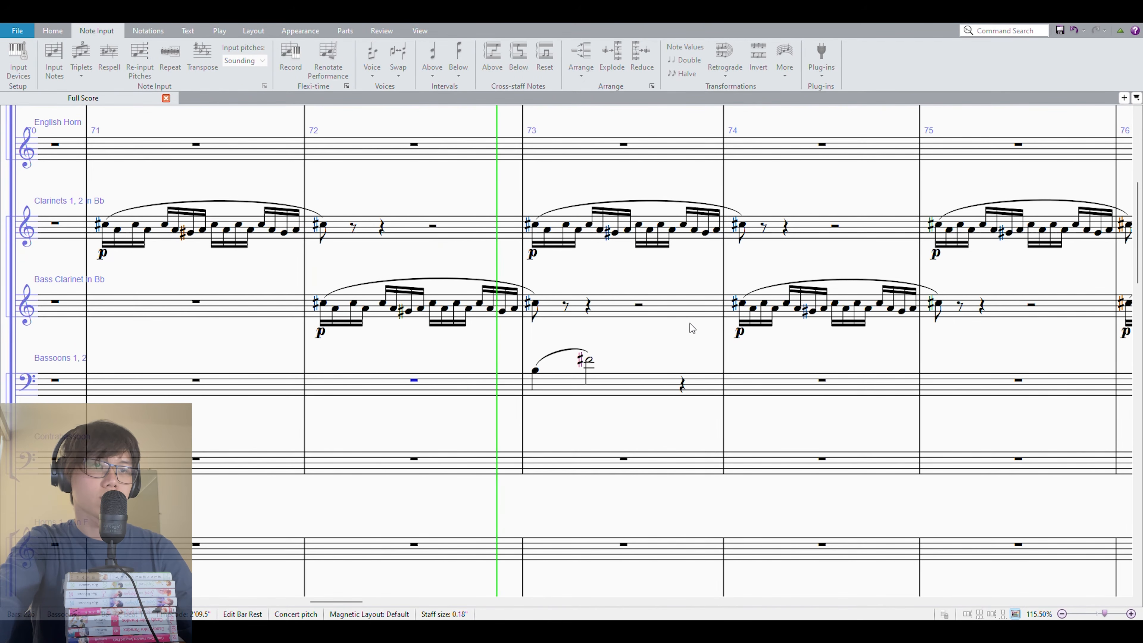
Replace the bassoon notes in bar 73 with a whole note G#4 marked p and play it back
{"action": "key", "text": "space"}
{"action": "left_click", "coordinate": [632, 382]}
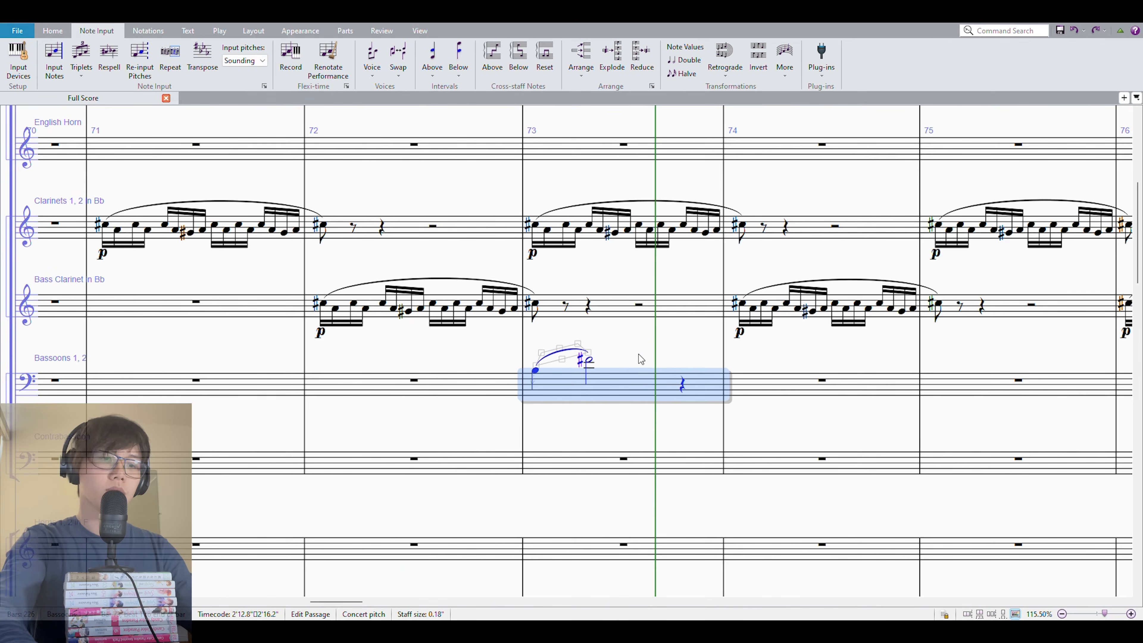
{"action": "key", "text": "ctrl+z"}
{"action": "key", "text": "ctrl+z"}
{"action": "key", "text": "KP_6"}
{"action": "key", "text": "ctrl+Up"}
{"action": "key", "text": "ctrl+e"}
{"action": "key", "text": "ctrl+p"}
{"action": "key", "text": "Escape"}
{"action": "key", "text": "p"}
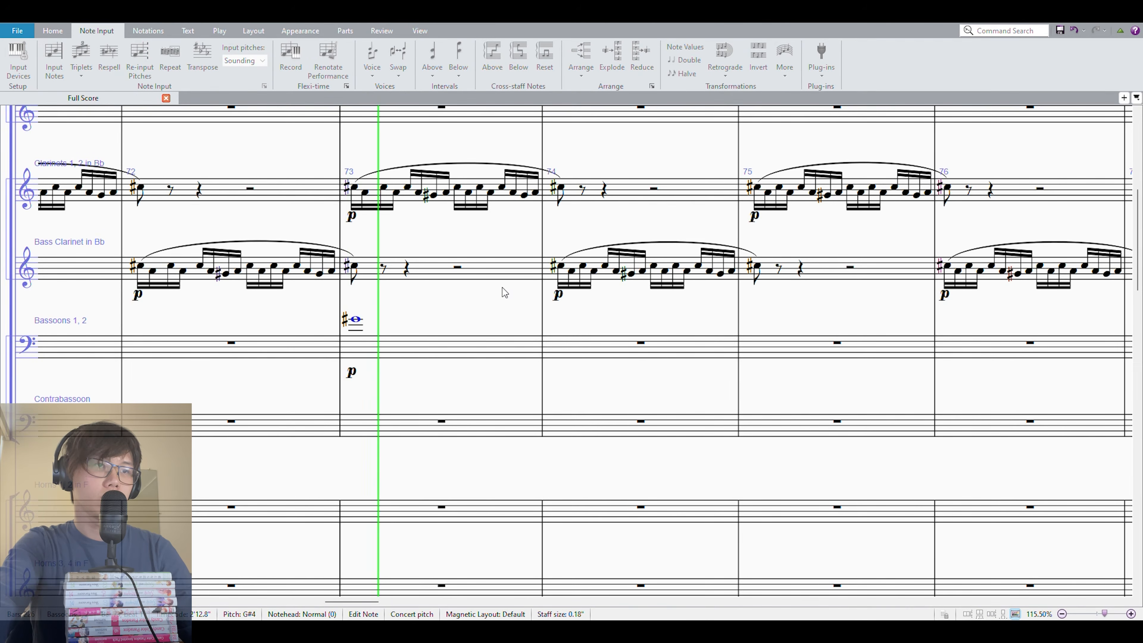
Shorten the bassoon's whole note G#4 in bar 73 to a half note
{"action": "key", "text": "Escape"}
{"action": "left_click", "coordinate": [355, 319]}
{"action": "key", "text": "KP_5"}
{"action": "key", "text": "KP_Decimal"}
{"action": "key", "text": "Right"}
{"action": "key", "text": "KP_3"}
{"action": "key", "text": "g"}
{"action": "key", "text": "Escape"}
{"action": "key", "text": "Left"}
{"action": "key", "text": "KP_Decimal"}
Fill the second half of bassoon bar 73 with eighth notes G#4, E4, D#4 and E4
{"action": "key", "text": "Right"}
{"action": "key", "text": "n"}
{"action": "key", "text": "g"}
{"action": "key", "text": "e"}
{"action": "key", "text": "KP_8"}
{"action": "key", "text": "d"}
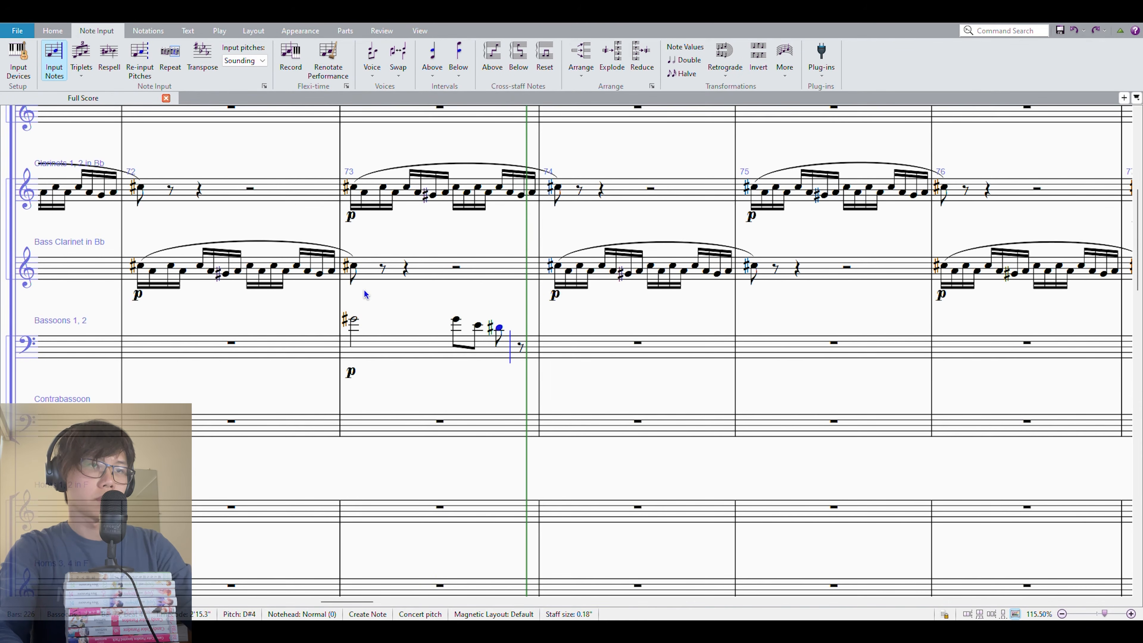
{"action": "key", "text": "e"}
{"action": "key", "text": "Escape"}
Tie the two G#4 notes in bassoon bar 73, slur the whole bar and play it back
{"action": "key", "text": "s"}
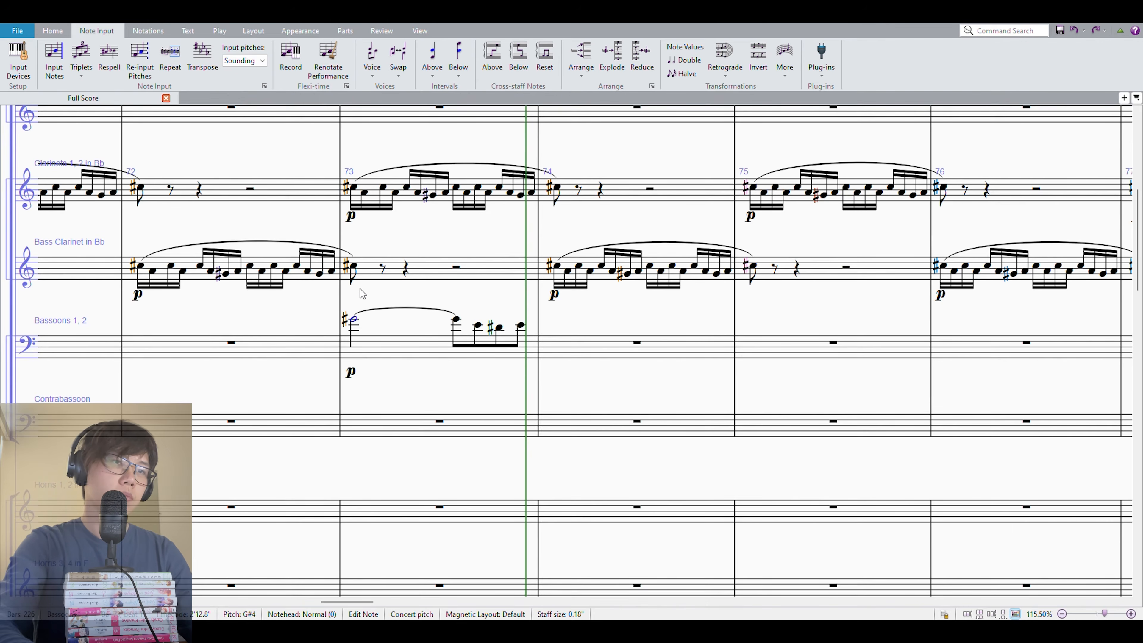
{"action": "key", "text": "shift+Right"}
{"action": "key", "text": "shift+Right"}
{"action": "key", "text": "shift+Right"}
{"action": "key", "text": "shift+Right"}
{"action": "key", "text": "s"}
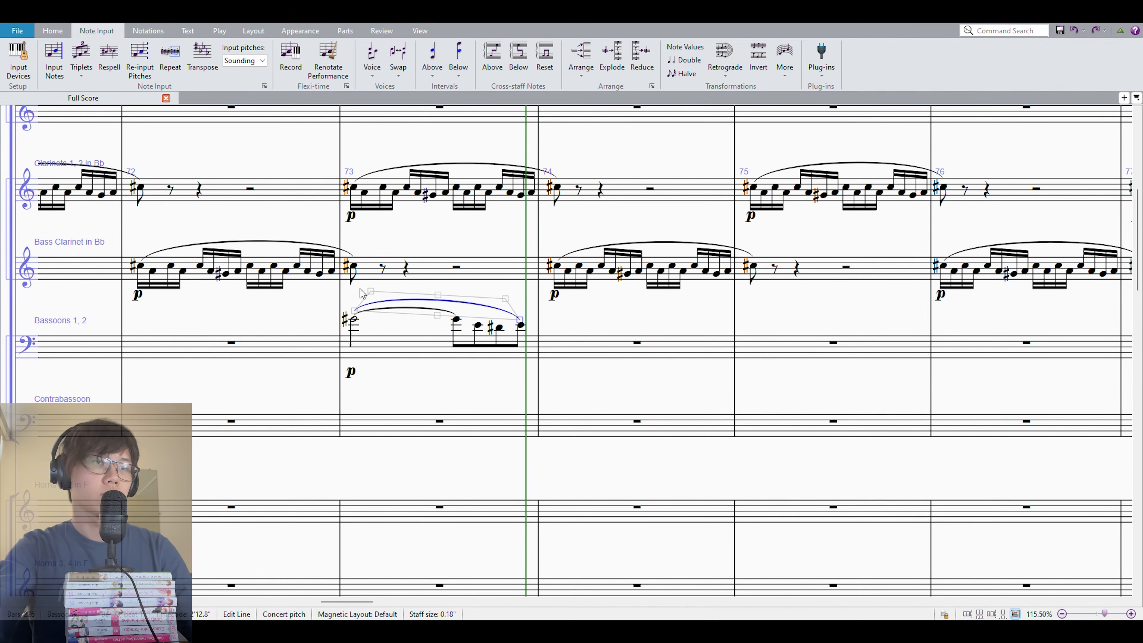
{"action": "left_click", "coordinate": [353, 323]}
{"action": "key", "text": "p"}
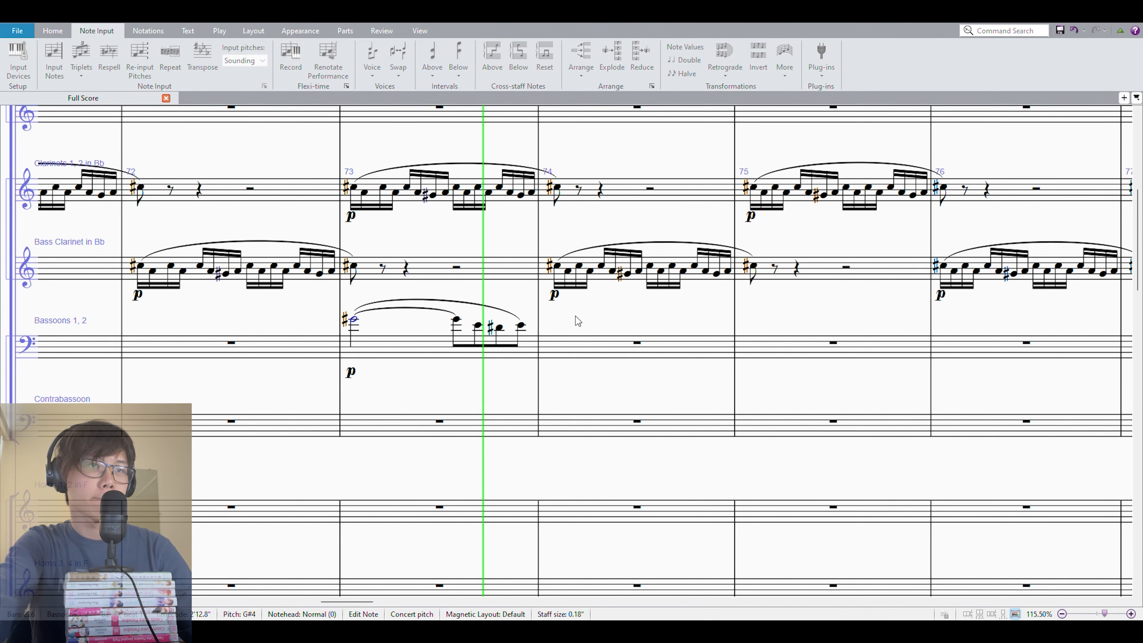
Dot the eighth note D#4 in bassoon bar 73 and extend the slur to the bar's last E4
{"action": "left_click", "coordinate": [499, 328]}
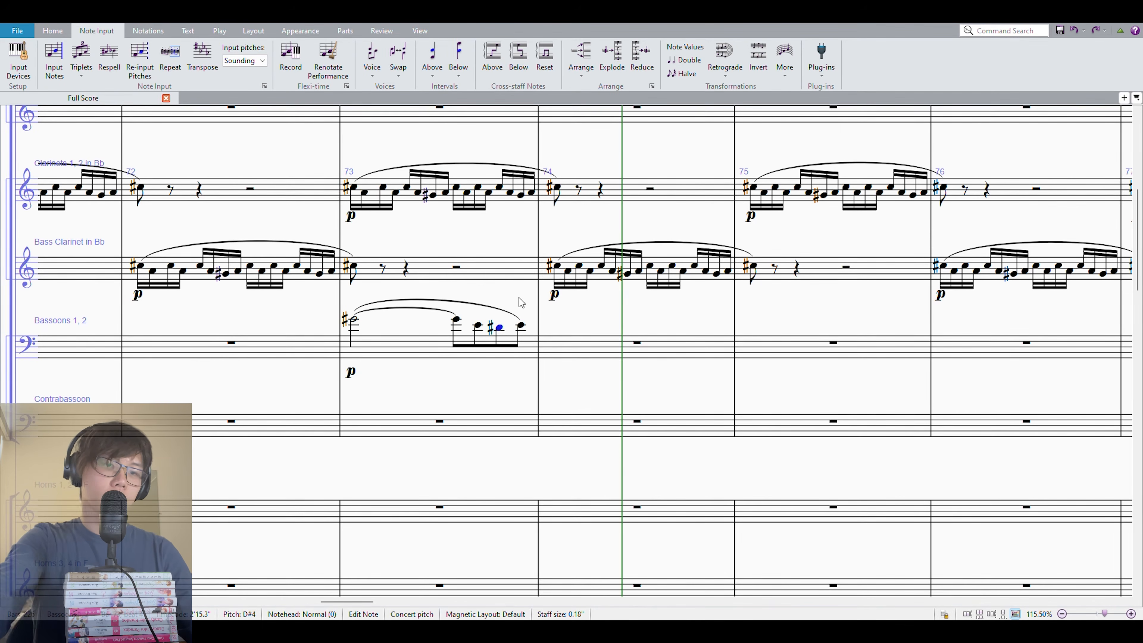
{"action": "key", "text": "period"}
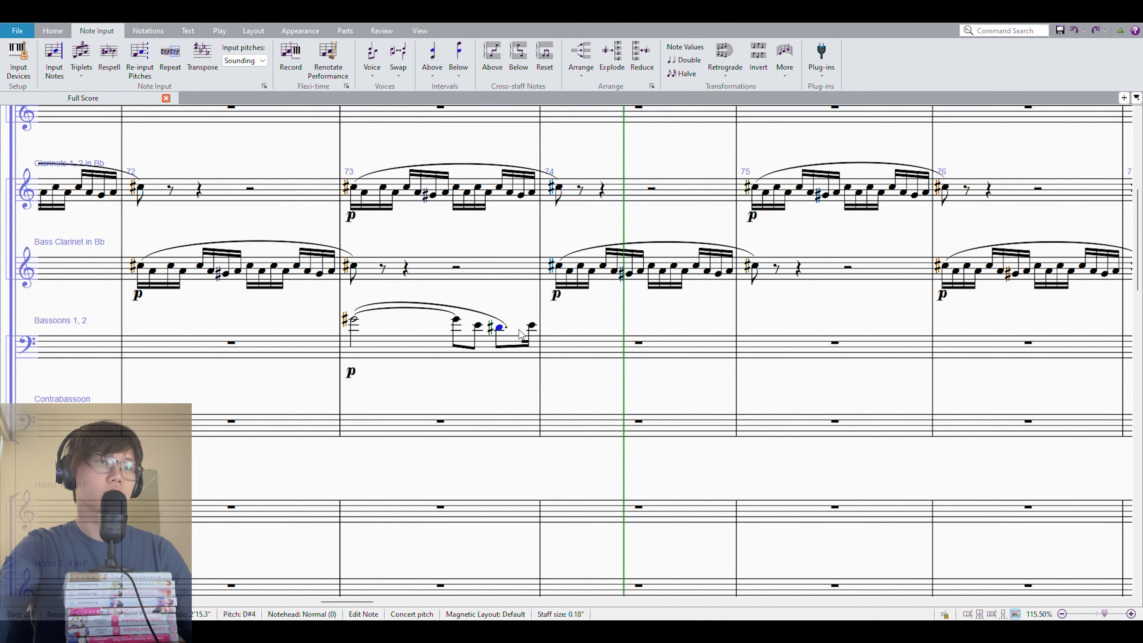
{"action": "left_click", "coordinate": [506, 326]}
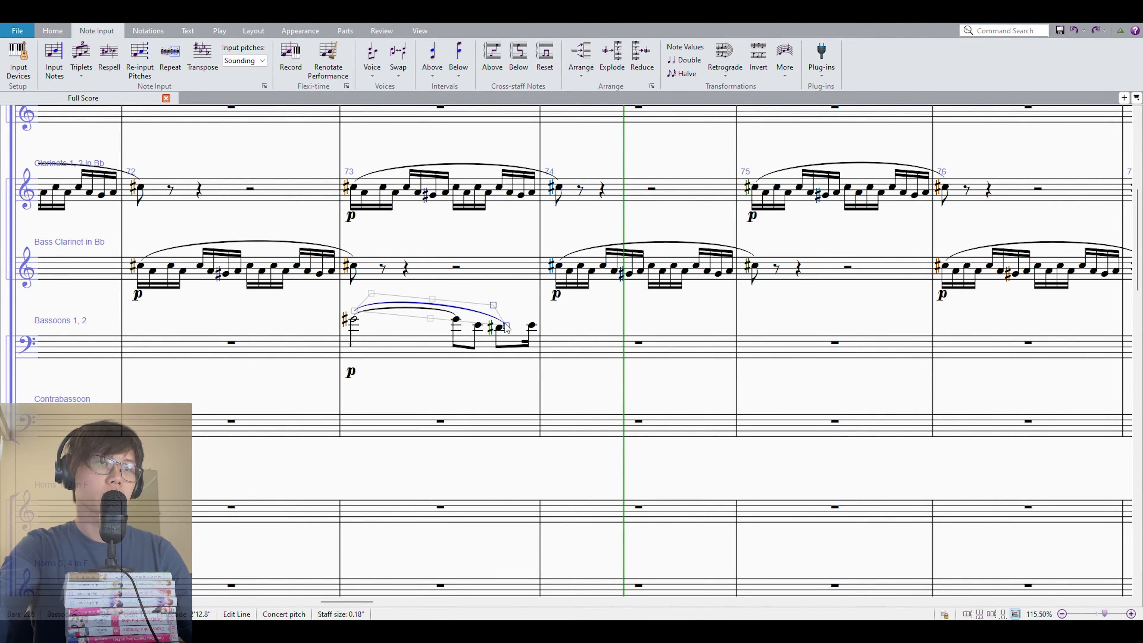
{"action": "left_click_drag", "start_coordinate": [505, 326], "coordinate": [531, 325]}
Enter an eighth-note triplet of A3, E4 and D#4 at the start of bar 74 in the bassoon staff
{"action": "left_click", "coordinate": [532, 328]}
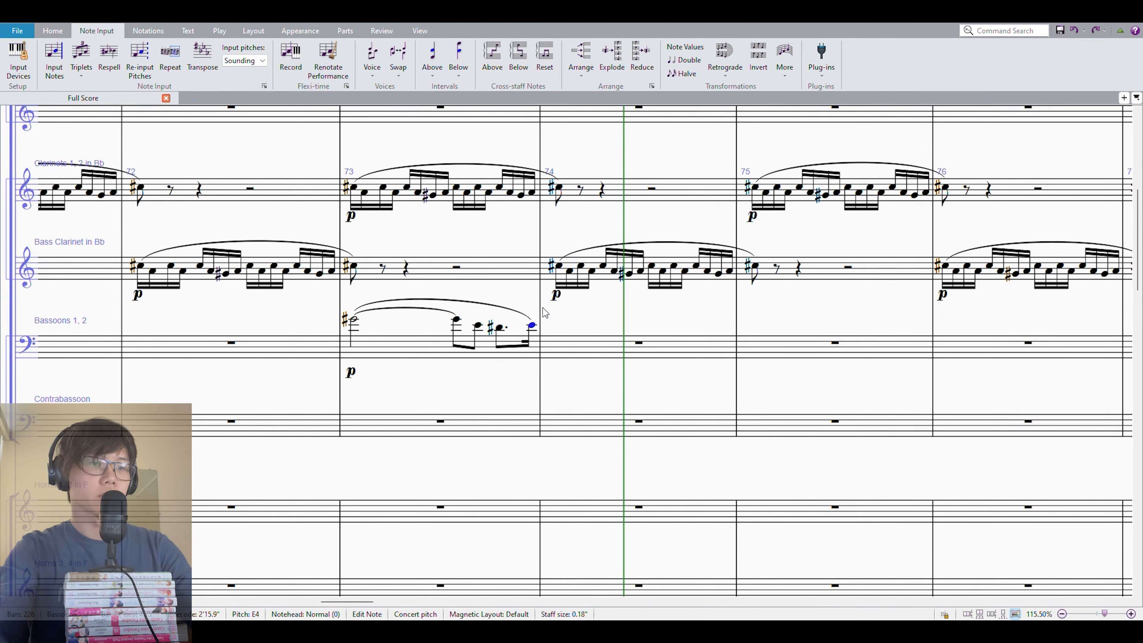
{"action": "key", "text": "Right"}
{"action": "key", "text": "3"}
{"action": "key", "text": "ctrl+3"}
{"action": "key", "text": "a"}
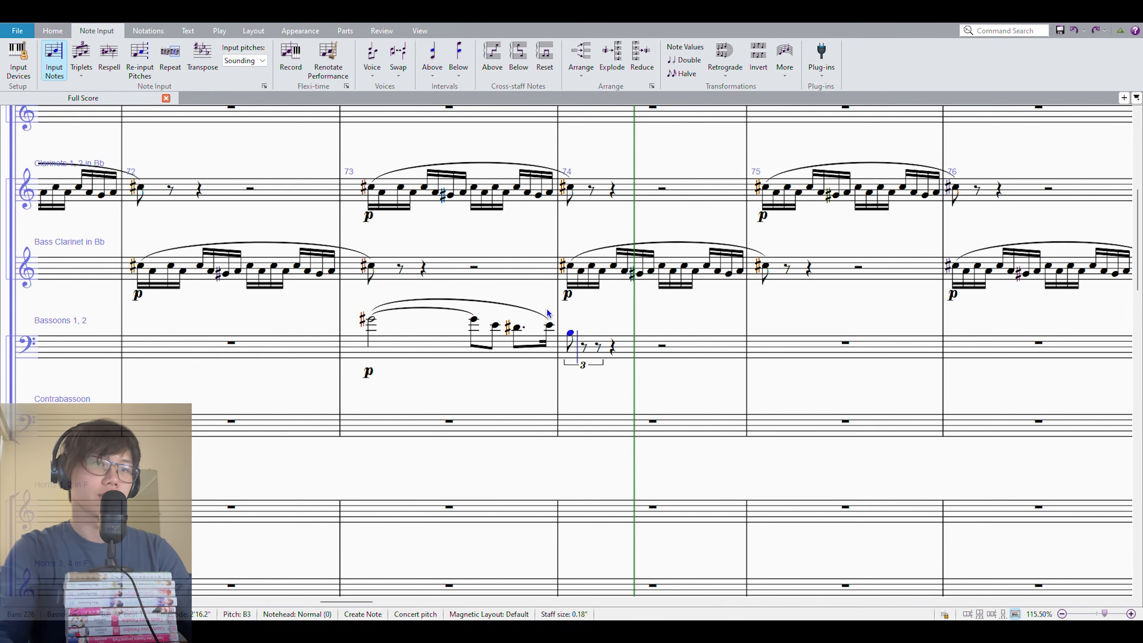
{"action": "key", "text": "e"}
{"action": "key", "text": "8"}
{"action": "key", "text": "d"}
Complete bassoon bar 74 with a dotted half note D#4 tied from the triplet's last note
{"action": "key", "text": "5"}
{"action": "key", "text": "d"}
{"action": "key", "text": "Escape"}
{"action": "key", "text": "period"}
{"action": "key", "text": "Left"}
{"action": "key", "text": "KP_Enter"}
Slur the bassoon triplet in bar 74 through to the dotted half note
{"action": "key", "text": "Left"}
{"action": "key", "text": "Left"}
{"action": "key", "text": "shift+Right"}
{"action": "key", "text": "shift+Right"}
{"action": "key", "text": "shift+Right"}
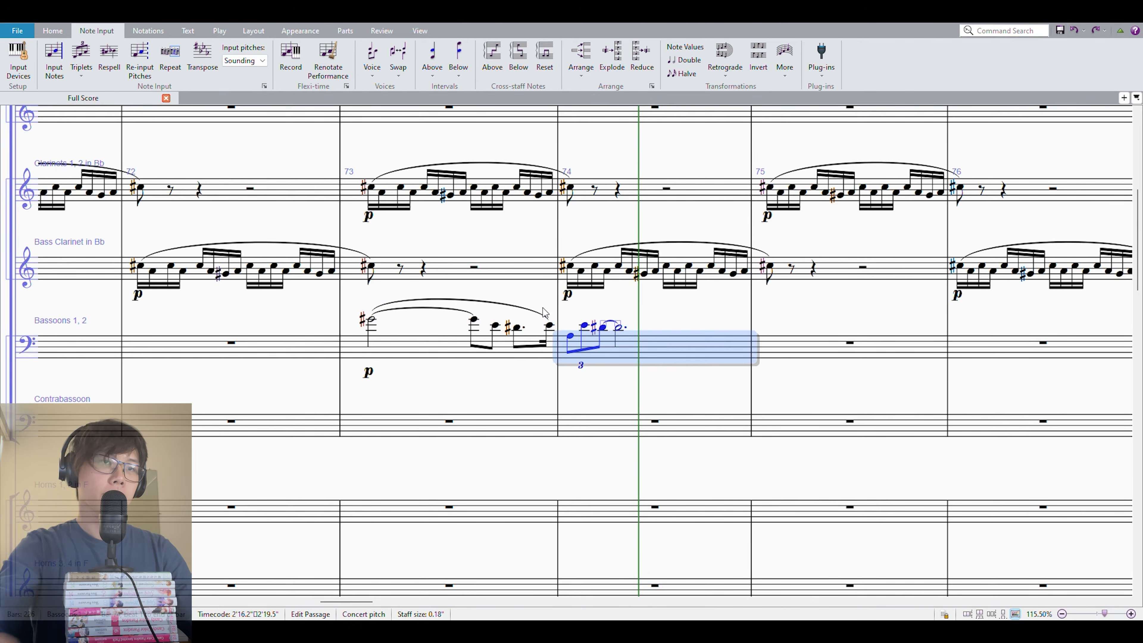
{"action": "key", "text": "s"}
Play back the bassoon phrase with the other instruments from bar 73
{"action": "left_click", "coordinate": [355, 320]}
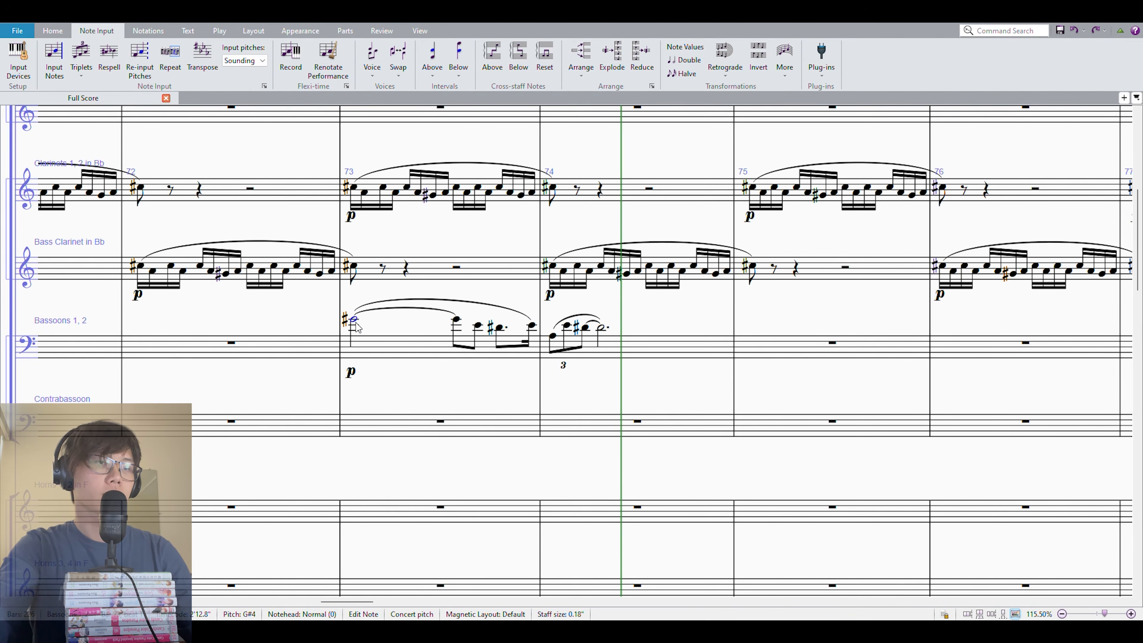
{"action": "left_click_drag", "start_coordinate": [656, 314], "coordinate": [658, 304]}
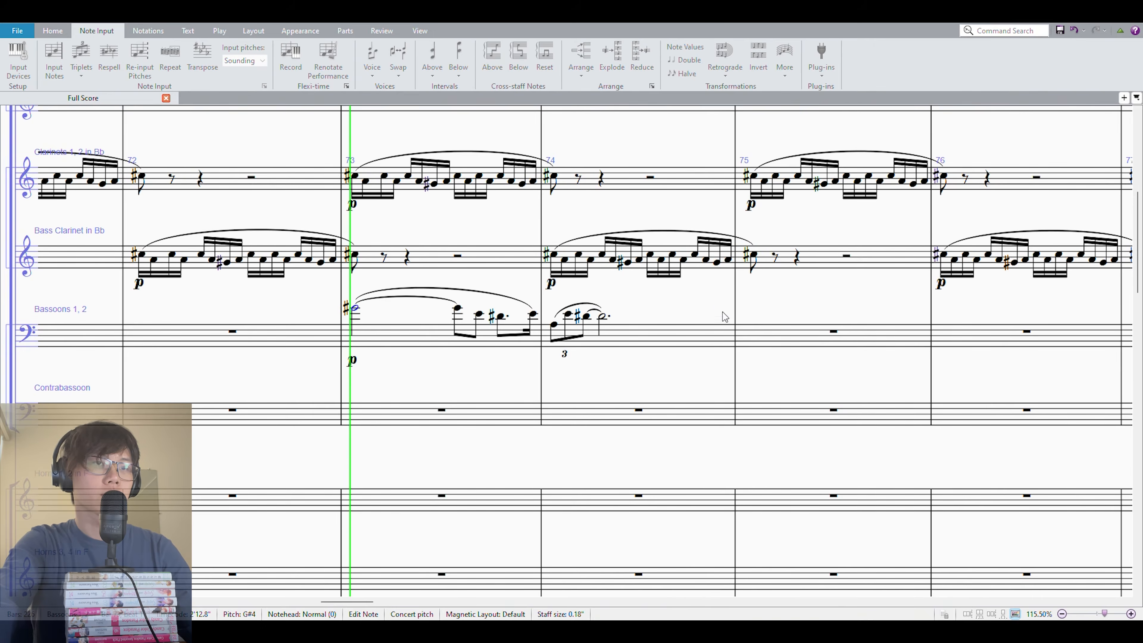
{"action": "key", "text": "space"}
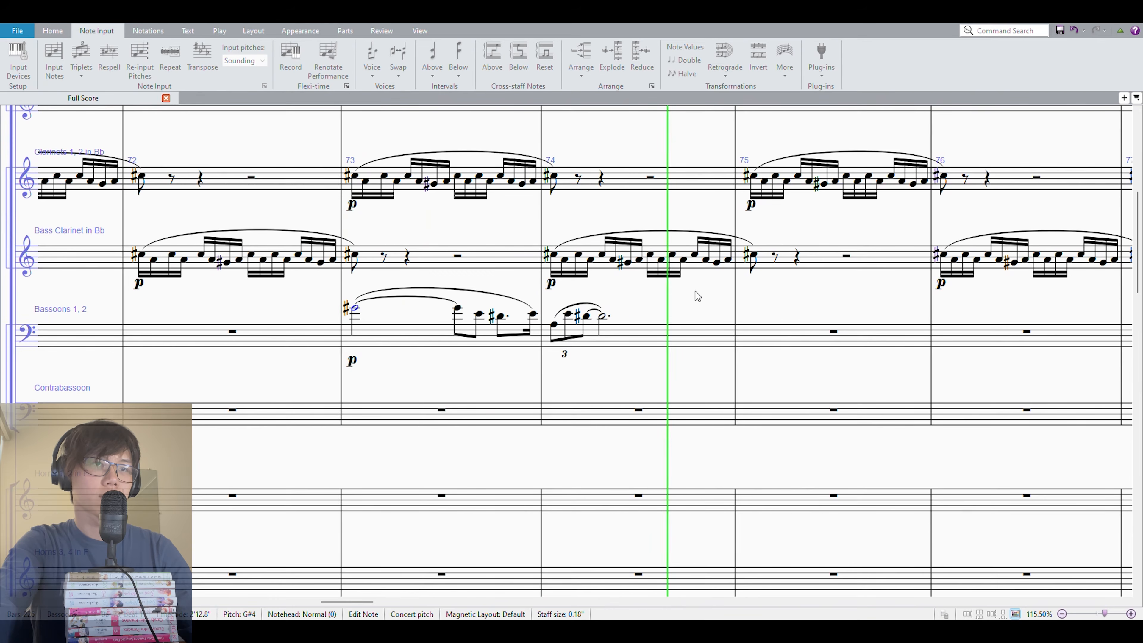
Copy the bassoon phrase of bars 73 and 74 into bars 75 and 76 and delete the copied p dynamic
{"action": "left_click", "coordinate": [574, 332]}
{"action": "left_click", "coordinate": [414, 328], "text": "shift"}
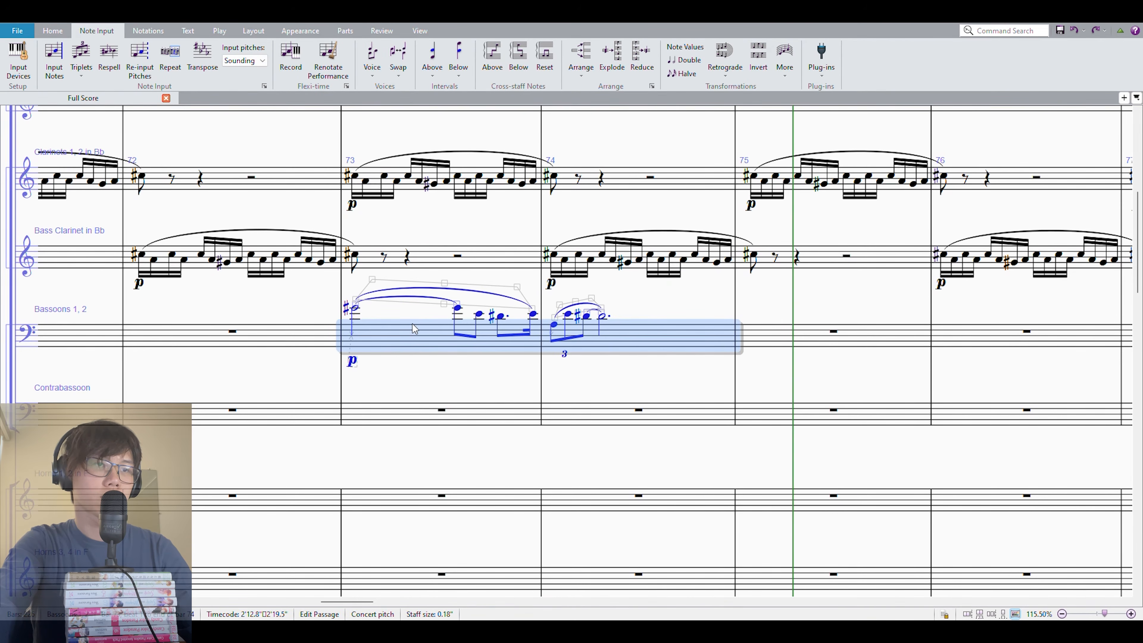
{"action": "scroll", "coordinate": [724, 315], "scroll_direction": "down", "scroll_amount": 5}
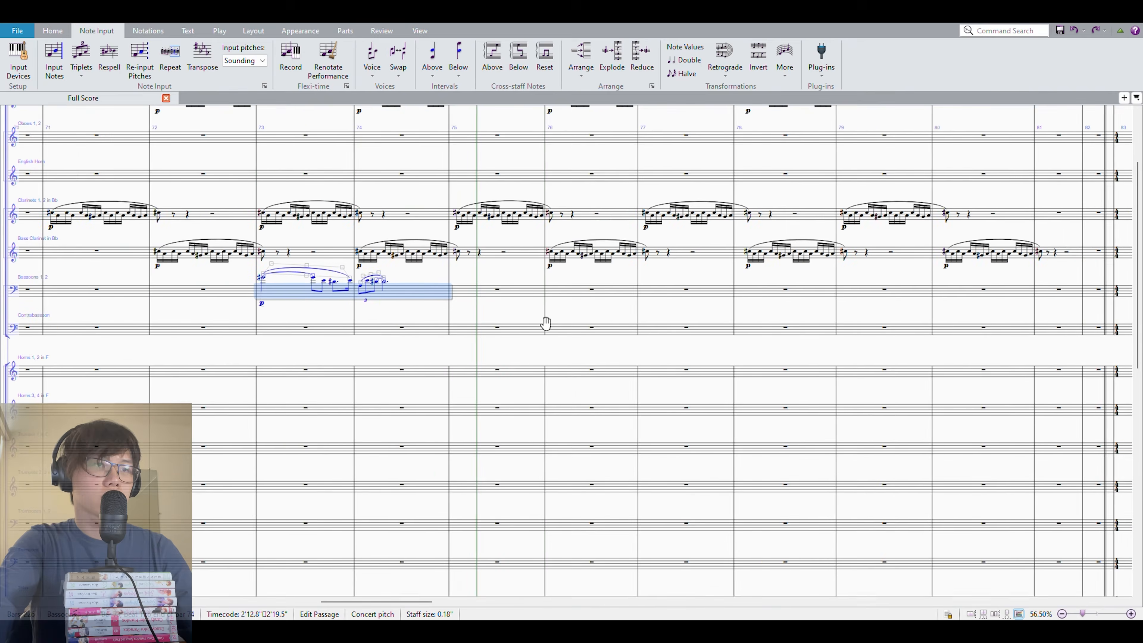
{"action": "scroll", "coordinate": [539, 323], "scroll_direction": "up", "scroll_amount": 3}
{"action": "left_click", "coordinate": [549, 315]}
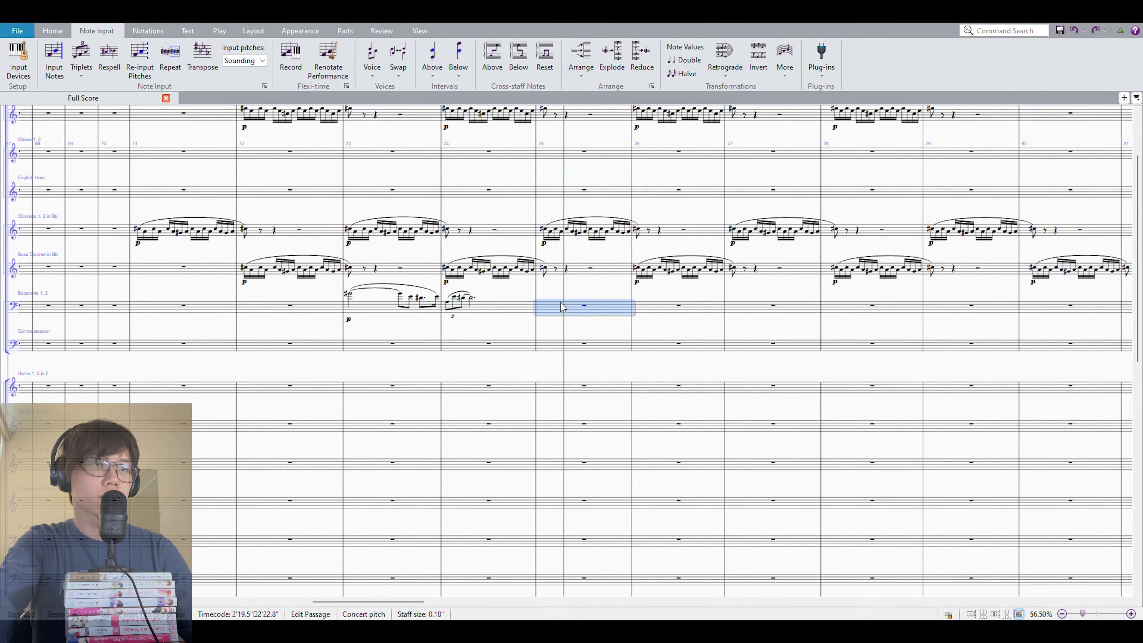
{"action": "scroll", "coordinate": [554, 339], "scroll_direction": "up", "scroll_amount": 2}
{"action": "key", "text": "ctrl+v"}
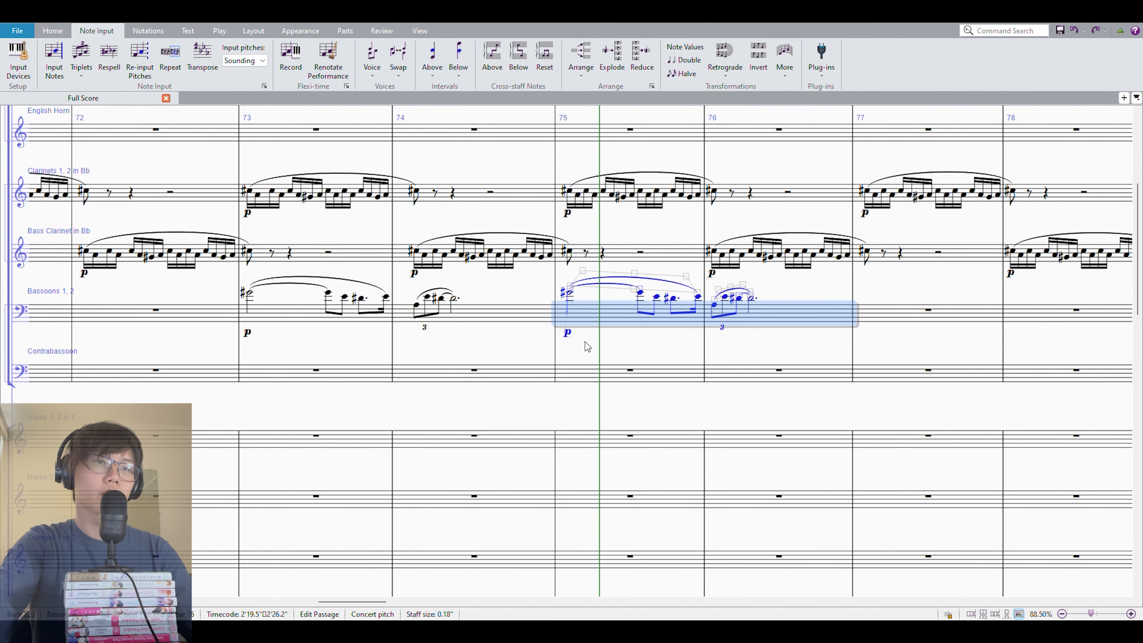
{"action": "left_click", "coordinate": [564, 334]}
{"action": "key", "text": "Delete"}
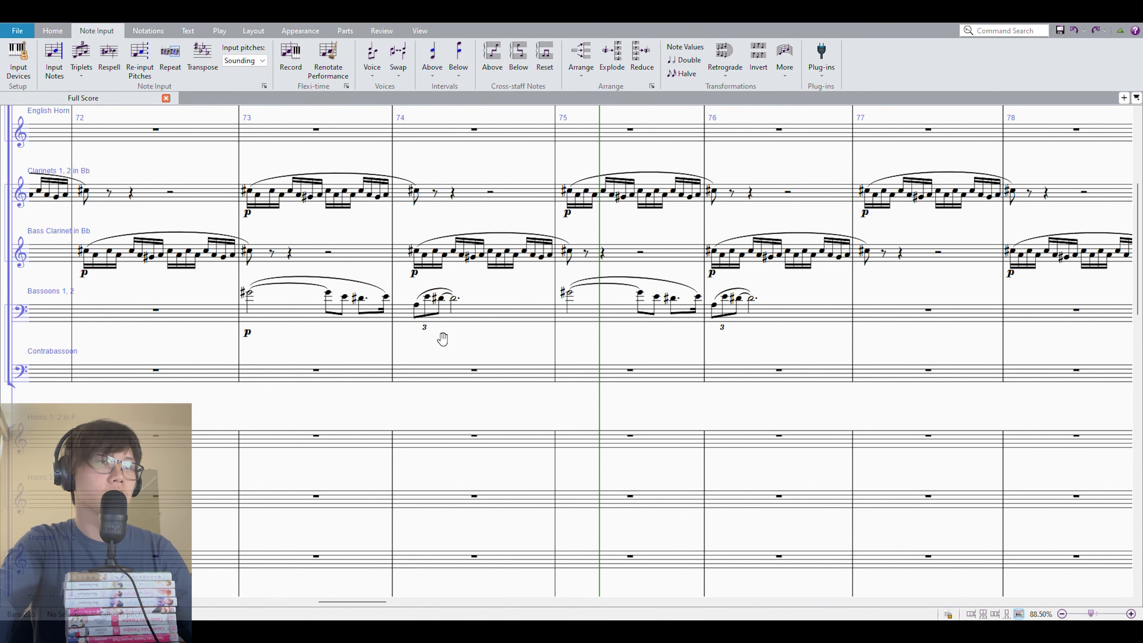
{"action": "left_click_drag", "start_coordinate": [442, 338], "coordinate": [447, 334]}
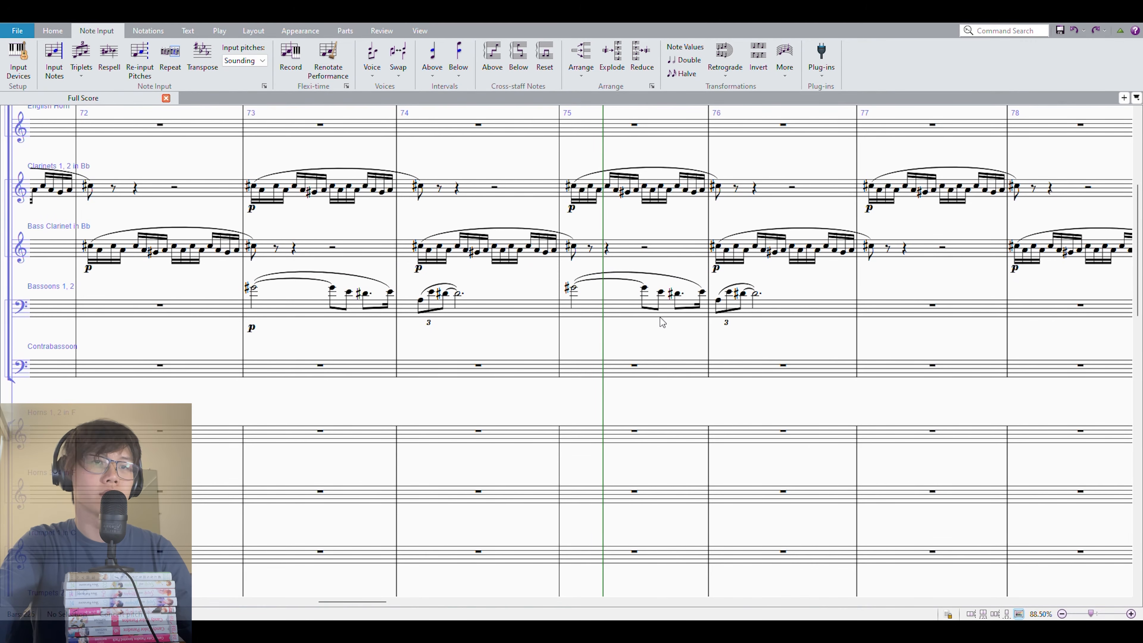
Change the bassoon notes in bar 76 to a triplet of F#4, D#4 and E4 tied to a dotted half E4
{"action": "left_click", "coordinate": [678, 294]}
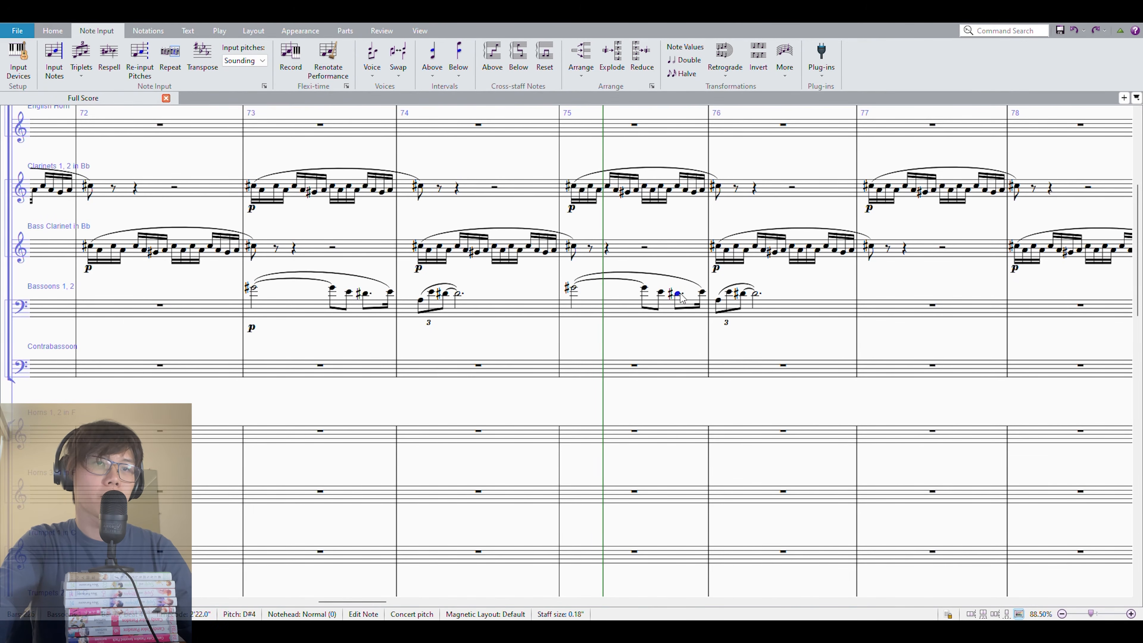
{"action": "left_click", "coordinate": [702, 292]}
{"action": "left_click", "coordinate": [719, 301]}
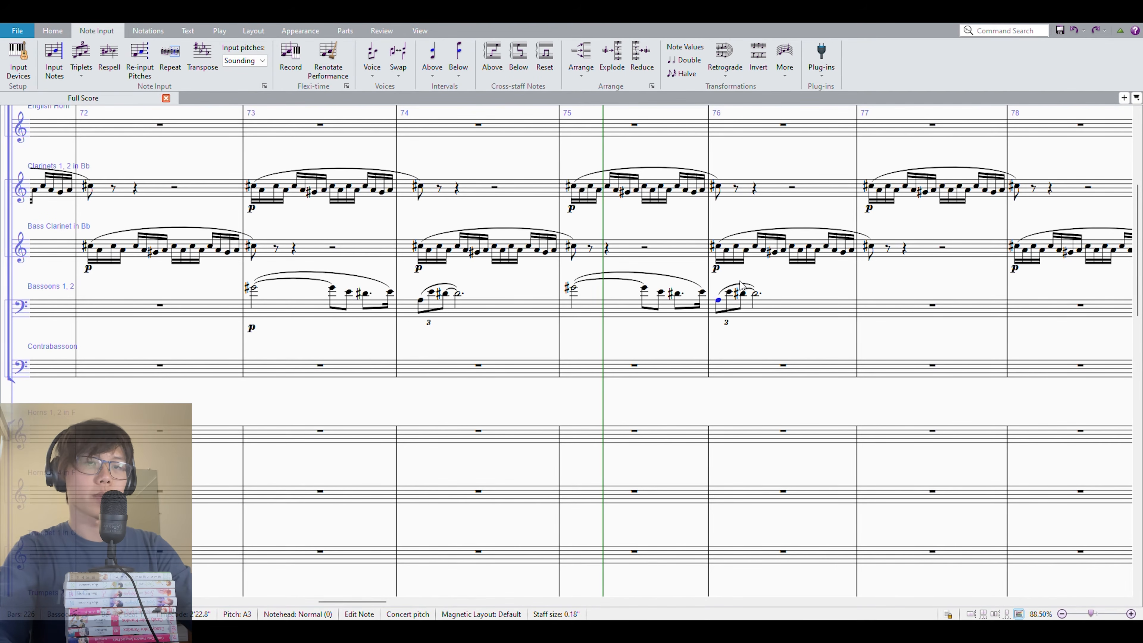
{"action": "key", "text": "f"}
{"action": "key", "text": "KP_8"}
{"action": "key", "text": "ctrl+Up"}
{"action": "key", "text": "Right"}
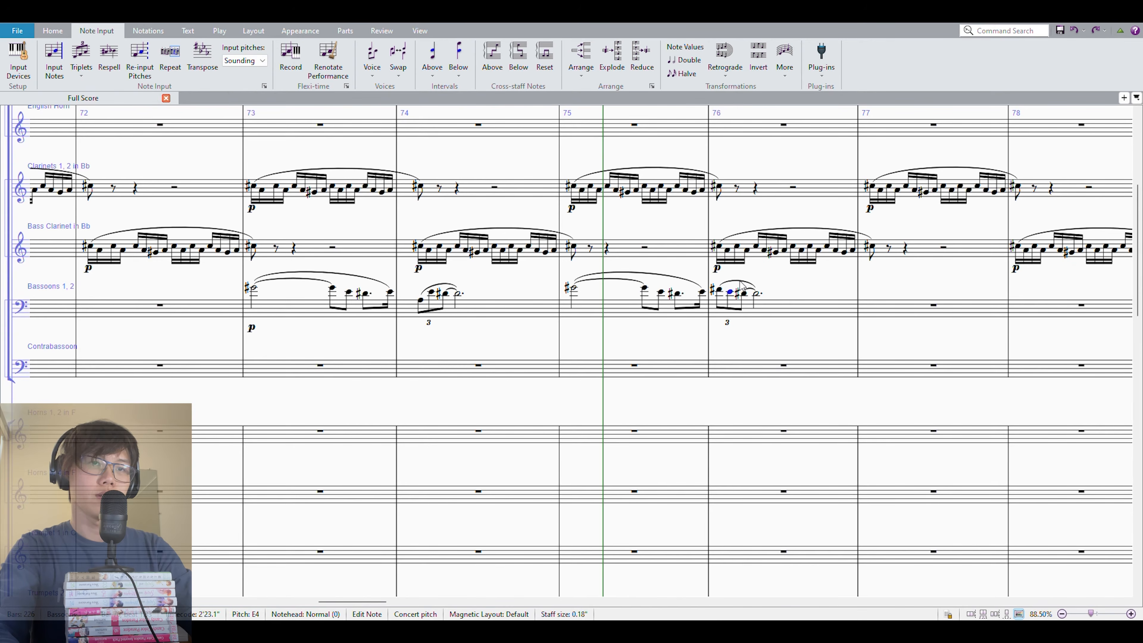
{"action": "key", "text": "Down"}
{"action": "key", "text": "Up"}
Play back the bassoon line from bar 74 through the varied ending in bar 76
{"action": "key", "text": "ctrl+Left"}
{"action": "key", "text": "ctrl+Left"}
{"action": "key", "text": "ctrl+Left"}
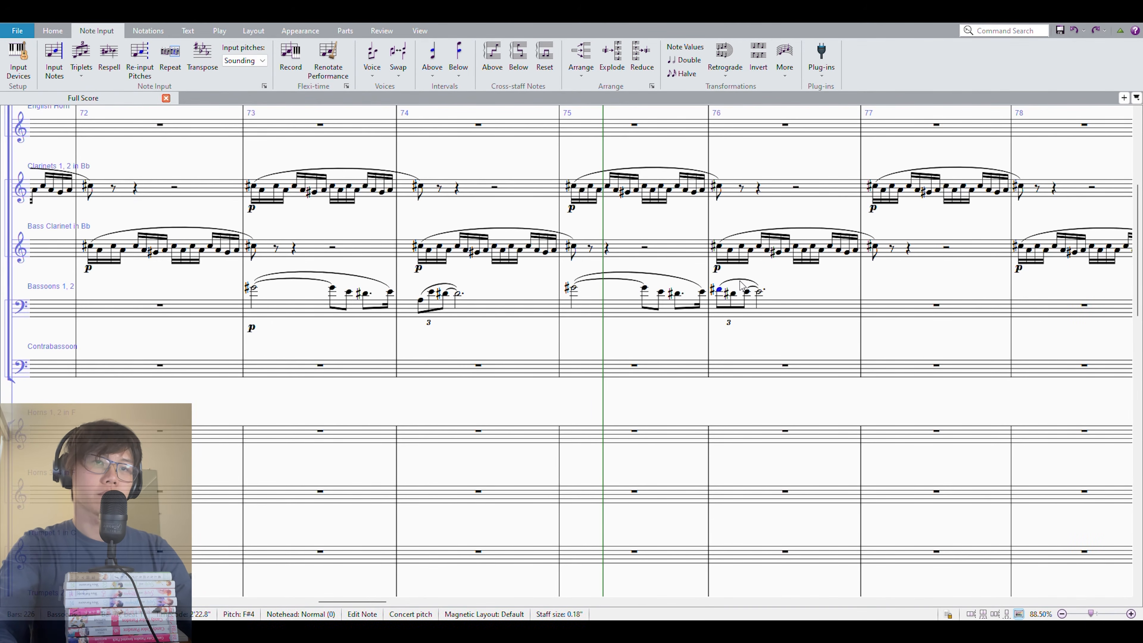
{"action": "key", "text": "p"}
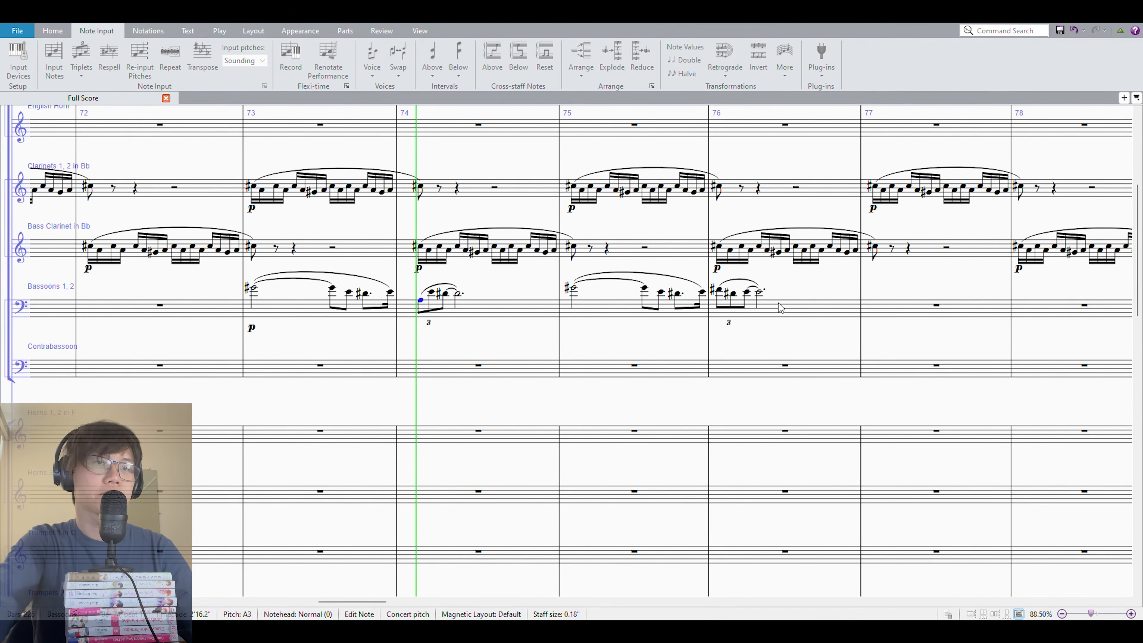
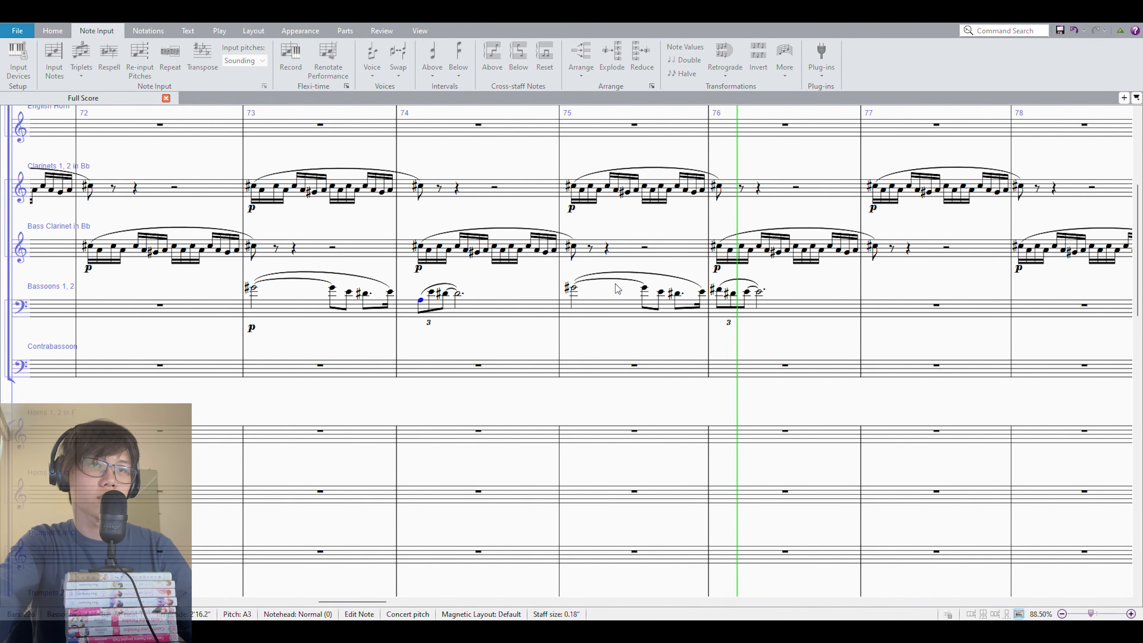
Change the tied G#4 notes in bassoon bar 75 to C#4 and play the phrase from bar 74
{"action": "left_click", "coordinate": [574, 289]}
{"action": "key", "text": "d"}
{"action": "key", "text": "Right"}
{"action": "key", "text": "KP_8"}
{"action": "key", "text": "ctrl+Left"}
{"action": "key", "text": "p"}
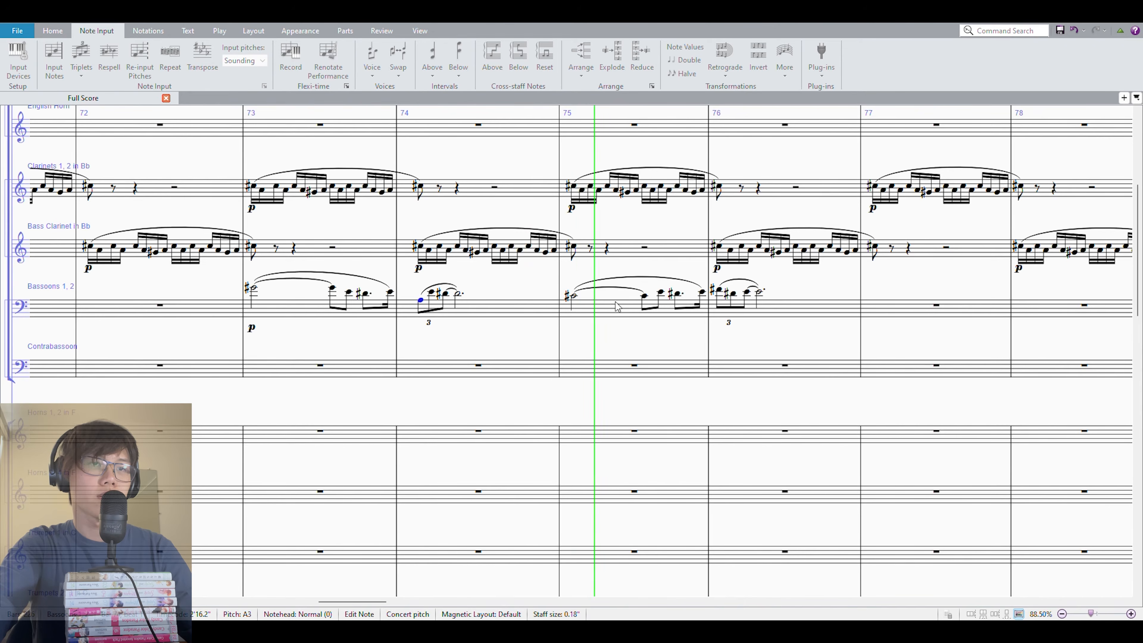
Change the last three notes of bassoon bar 75 to D#4, E4 and F#4
{"action": "left_click", "coordinate": [661, 293]}
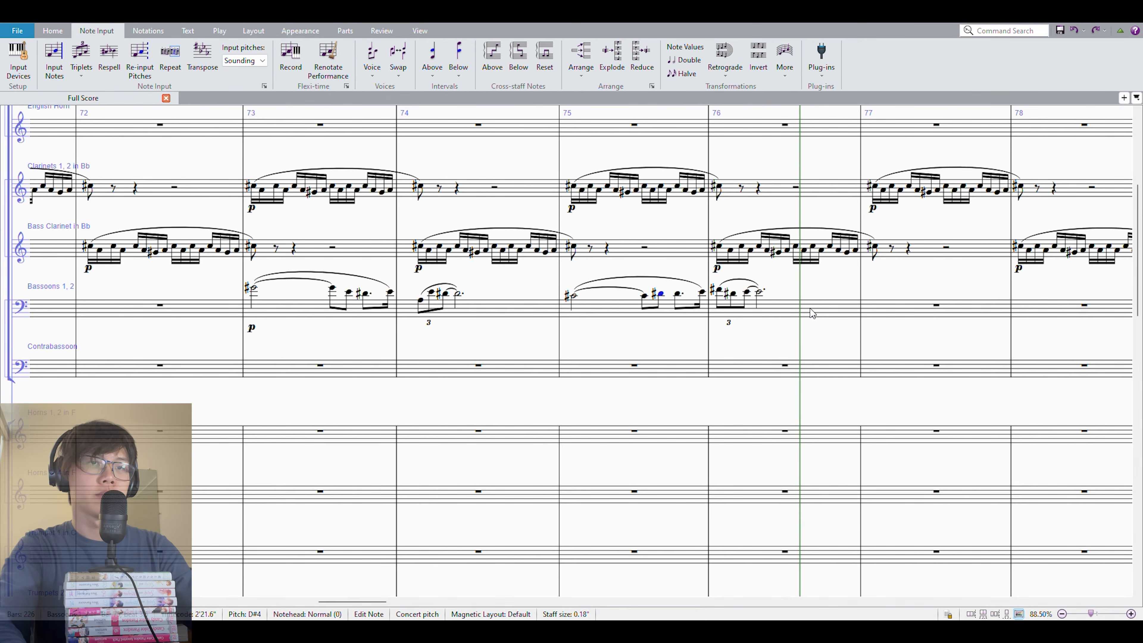
{"action": "key", "text": "Right"}
{"action": "key", "text": "Right"}
{"action": "key", "text": "Up"}
{"action": "key", "text": "KP_8"}
{"action": "key", "text": "Right"}
{"action": "key", "text": "Up"}
{"action": "key", "text": "KP_8"}
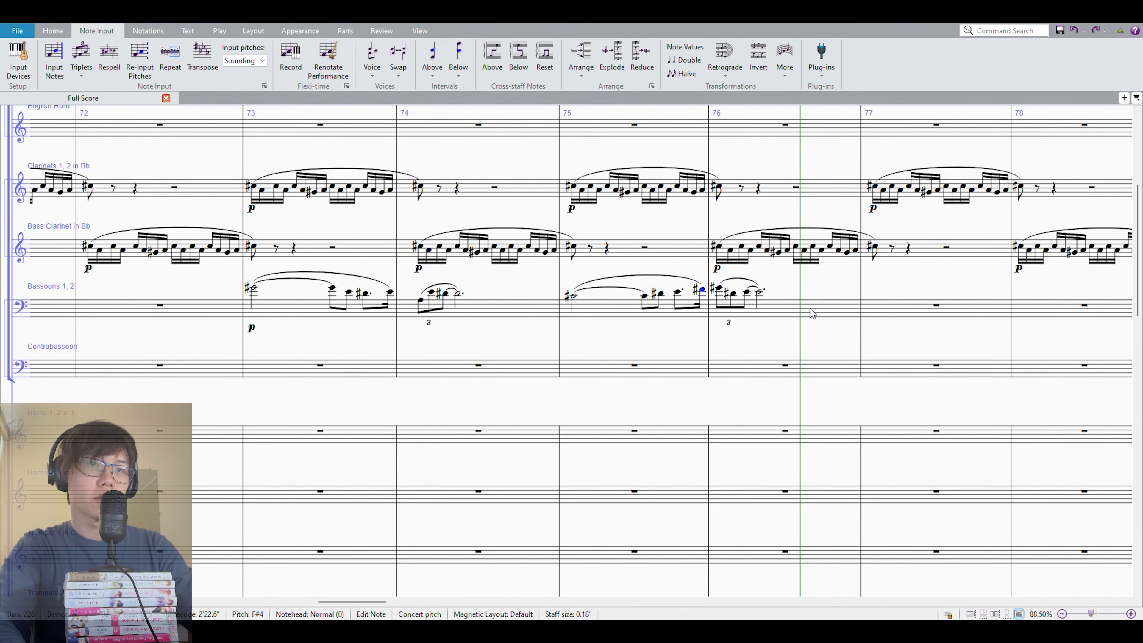
Raise the last triplet note and the tied dotted half note in bassoon bar 76, and play back from bar 75
{"action": "key", "text": "Right"}
{"action": "key", "text": "Right"}
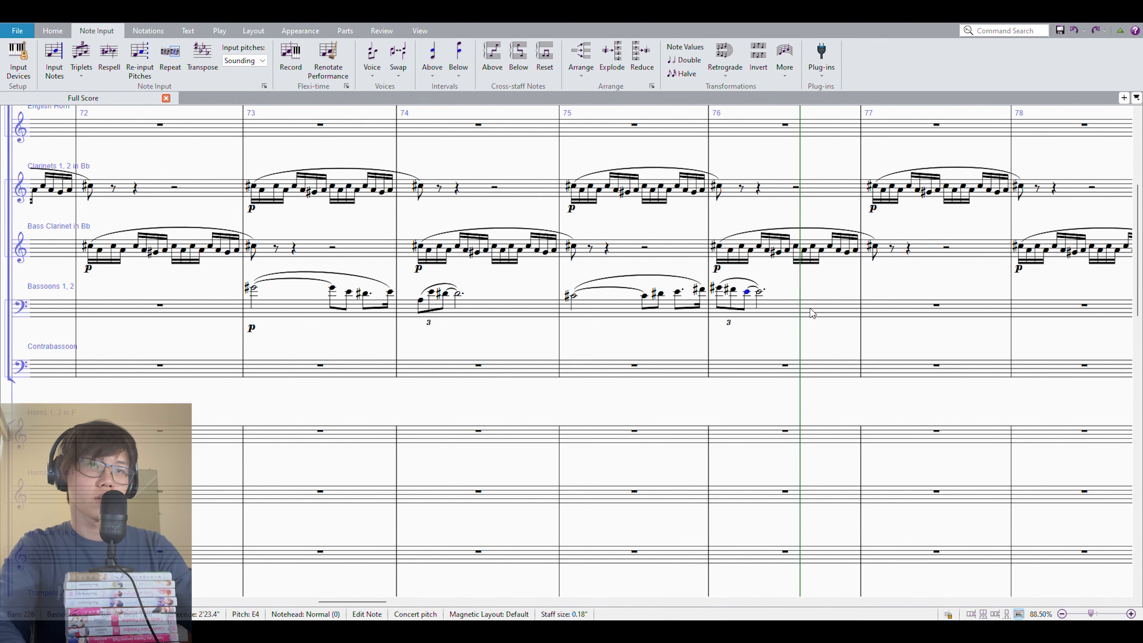
{"action": "key", "text": "a"}
{"action": "key", "text": "Down"}
{"action": "key", "text": "Down"}
{"action": "key", "text": "Down"}
{"action": "key", "text": "Right"}
{"action": "key", "text": "ctrl+Left"}
{"action": "key", "text": "p"}
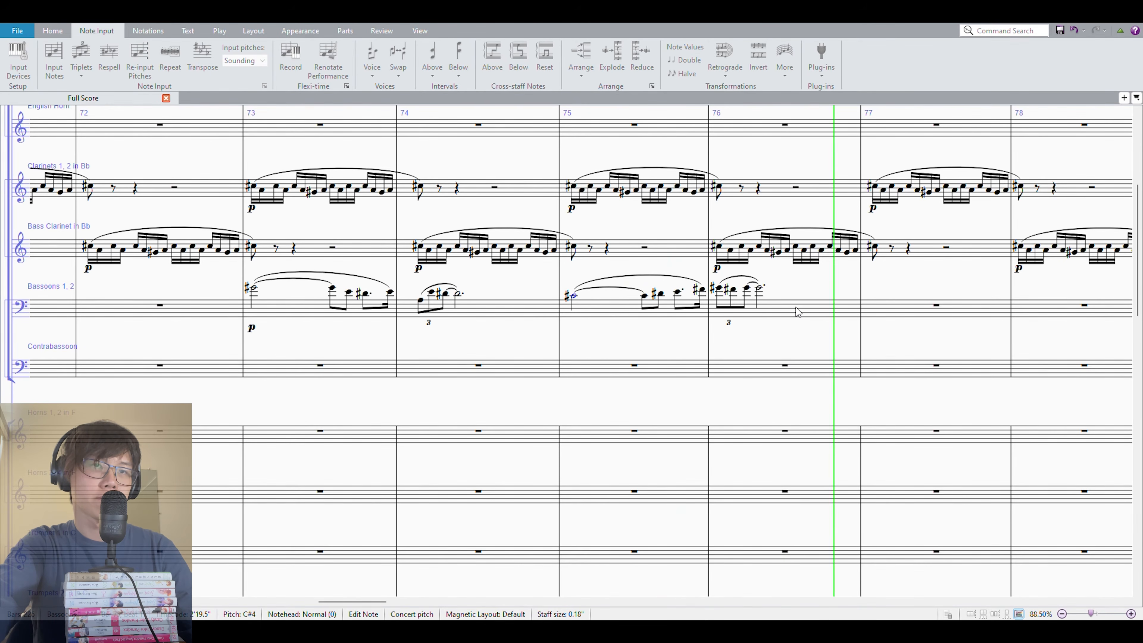
{"action": "key", "text": "space"}
Clear the clarinet and bass clarinet figures from bar 77 through bar 81
{"action": "left_click_drag", "start_coordinate": [805, 288], "coordinate": [601, 244]}
{"action": "left_click", "coordinate": [599, 253]}
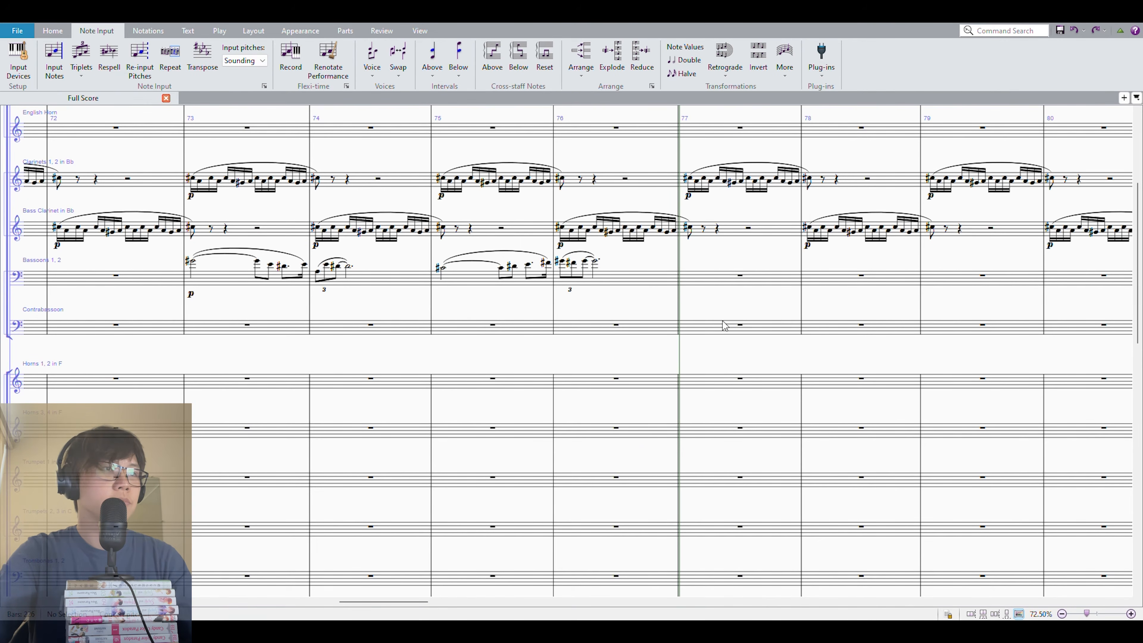
{"action": "left_click_drag", "start_coordinate": [723, 321], "coordinate": [613, 352]}
{"action": "left_click", "coordinate": [664, 260]}
{"action": "left_click", "coordinate": [1080, 214], "text": "shift"}
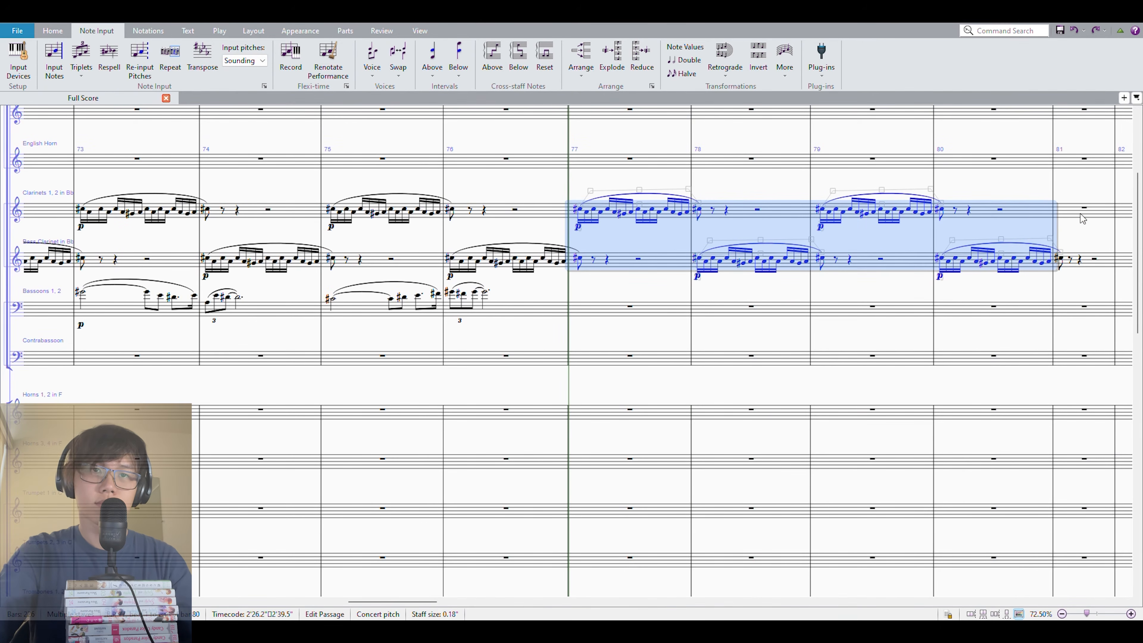
{"action": "key", "text": "Delete"}
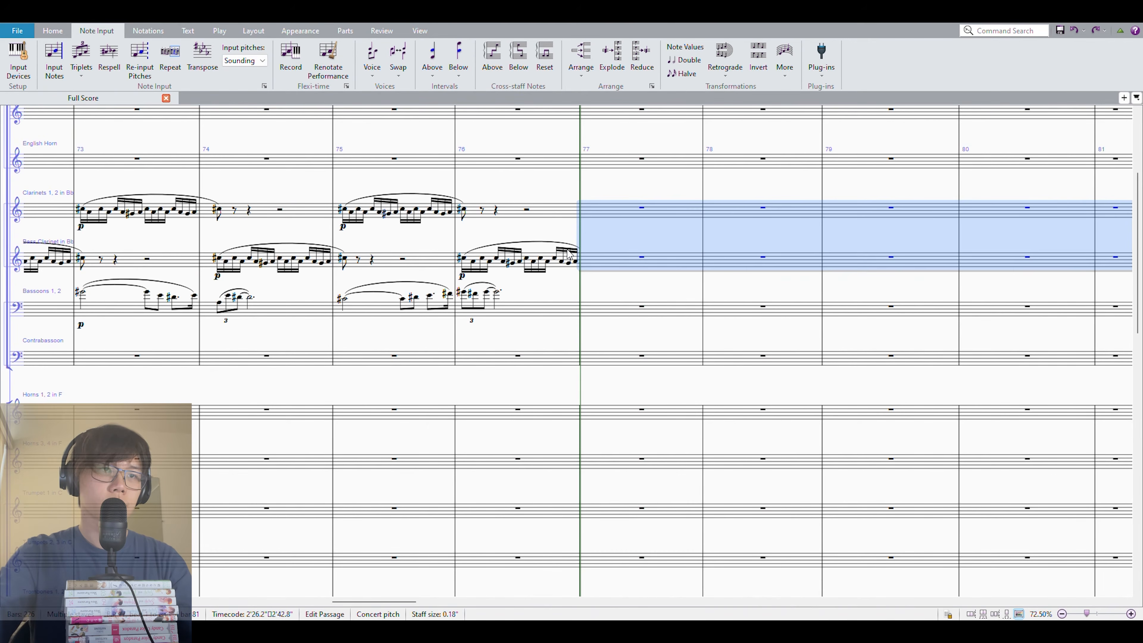
{"action": "left_click", "coordinate": [568, 252]}
{"action": "key", "text": "Delete"}
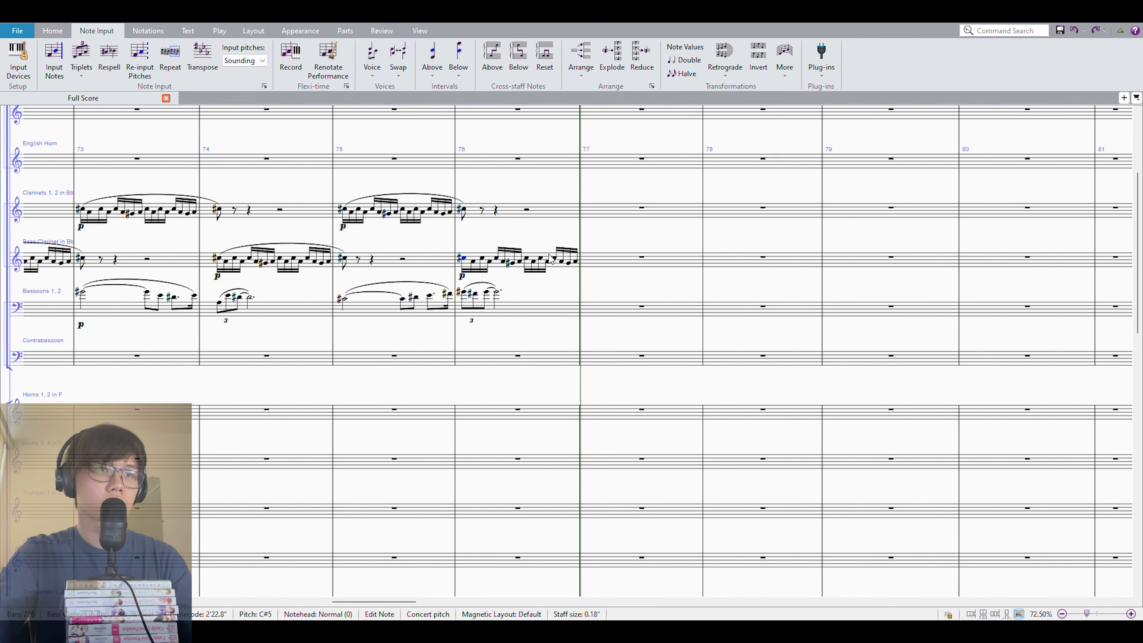
{"action": "key", "text": "ctrl+z"}
Paste the four-bar bassoon melody into the clarinet staff at bar 77 and transpose it up to start on B4
{"action": "left_click", "coordinate": [642, 215]}
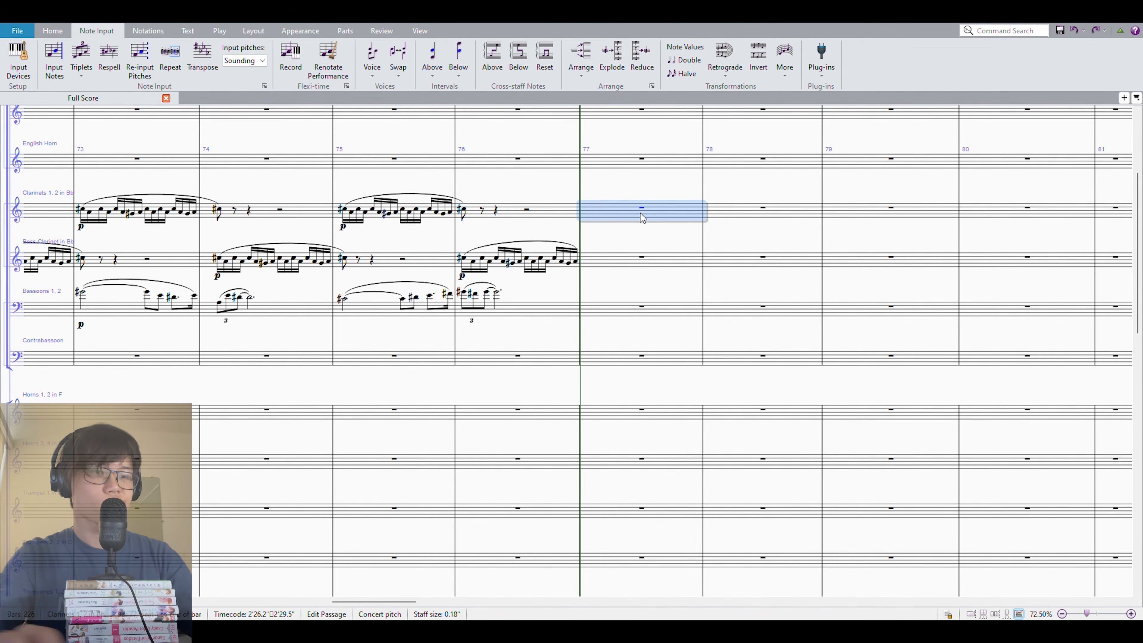
{"action": "key", "text": "b"}
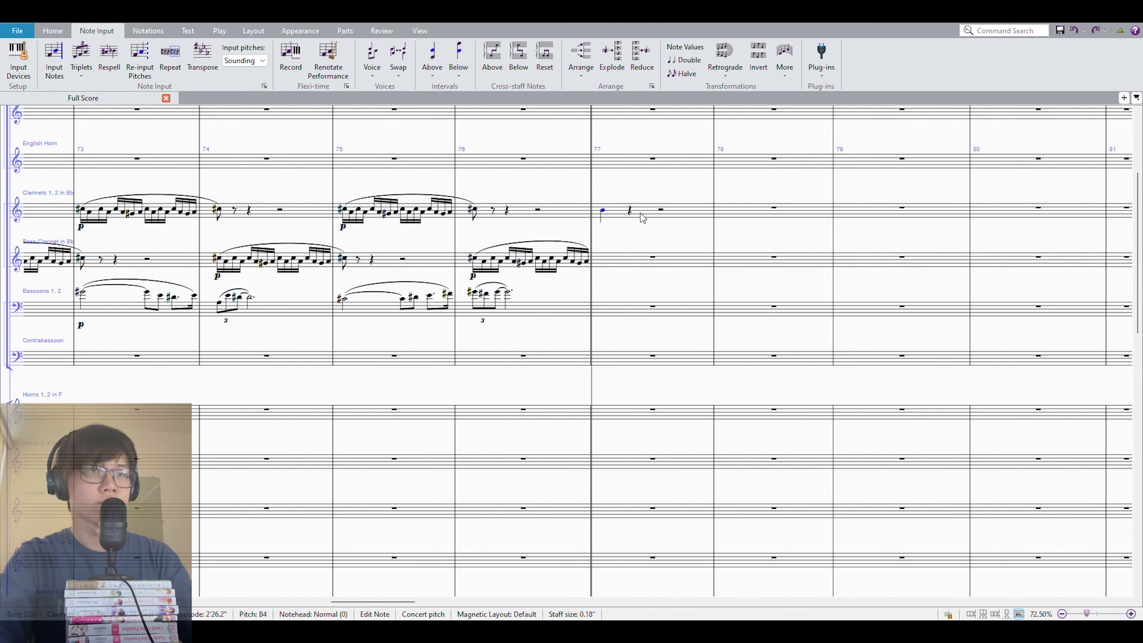
{"action": "left_click", "coordinate": [614, 213]}
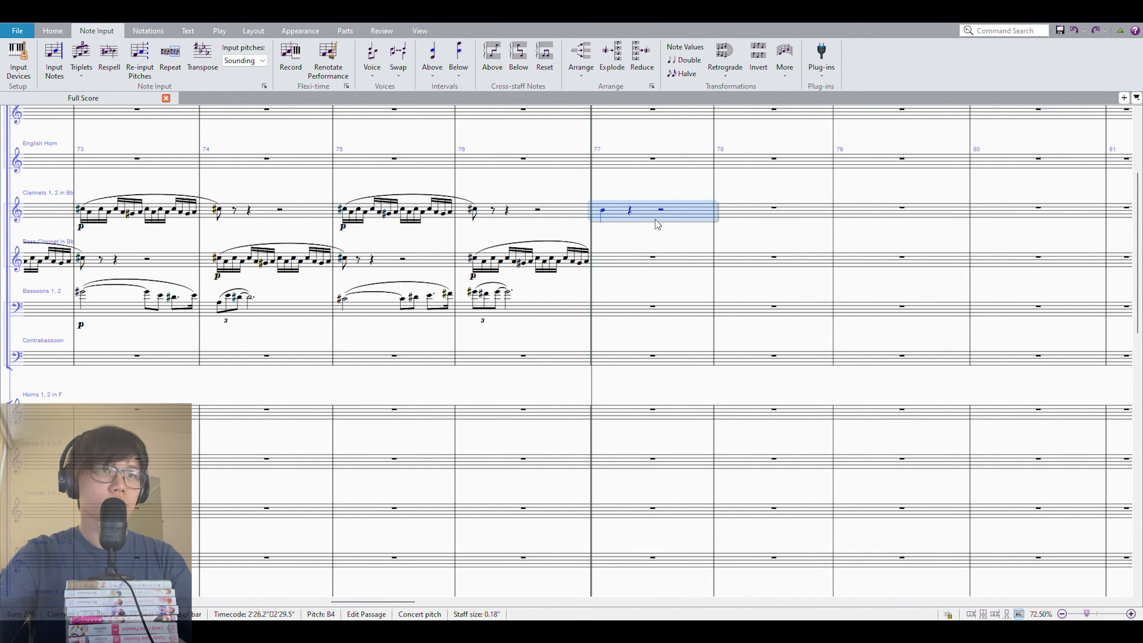
{"action": "key", "text": "ctrl+v"}
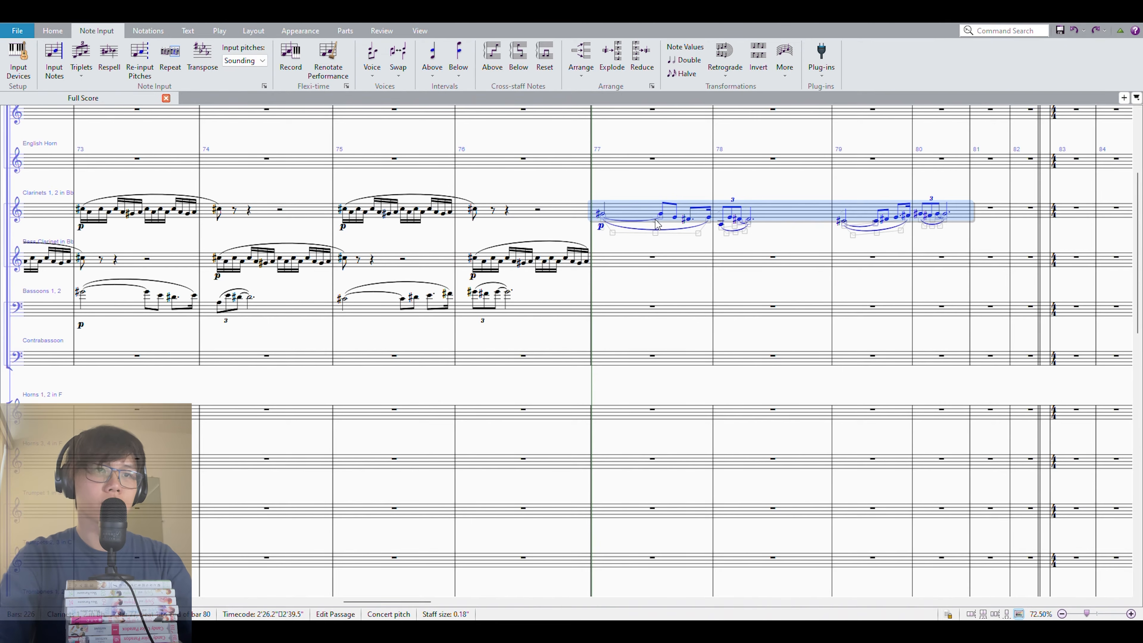
{"action": "key", "text": "Up"}
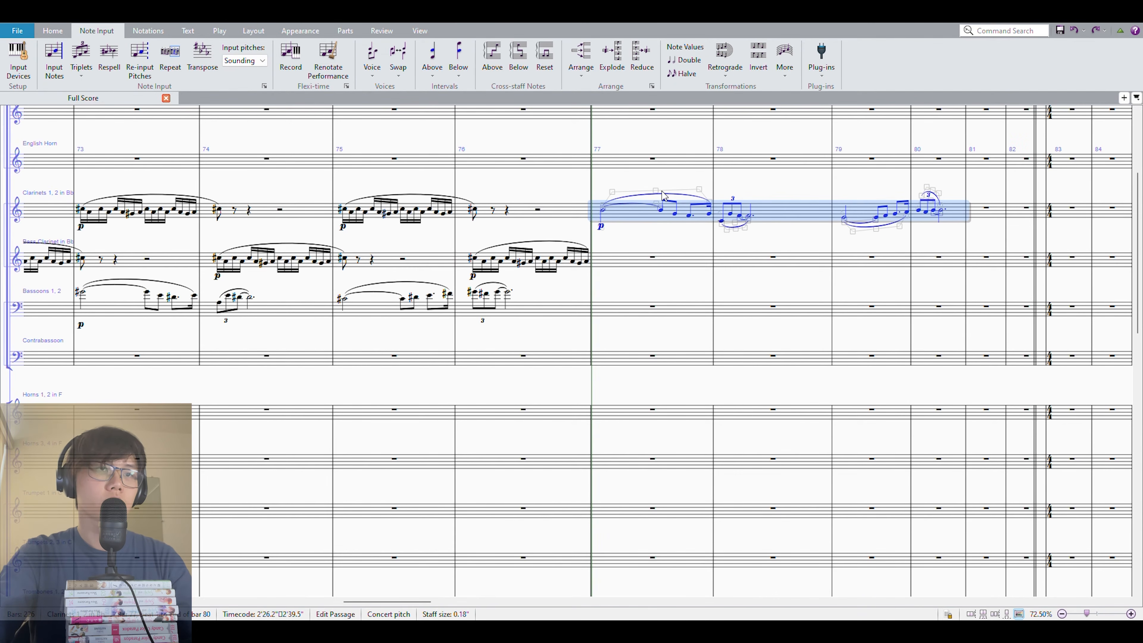
{"action": "left_click", "coordinate": [602, 210]}
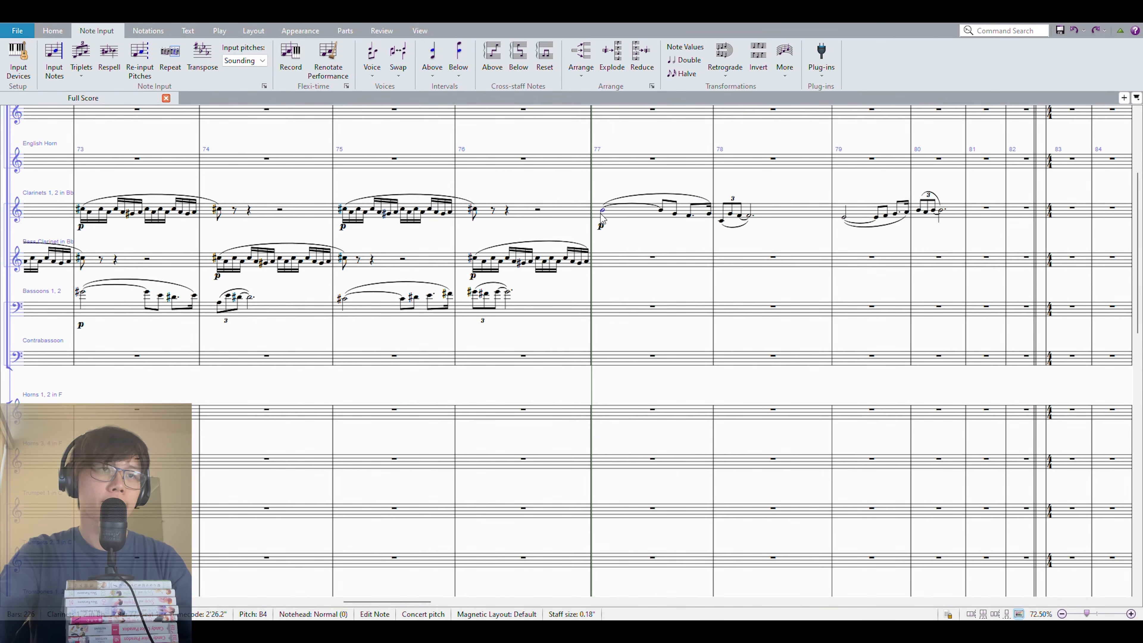
Enter a quarter-note G marked pizz. at the start of contrabass bar 77
{"action": "left_click", "coordinate": [656, 237]}
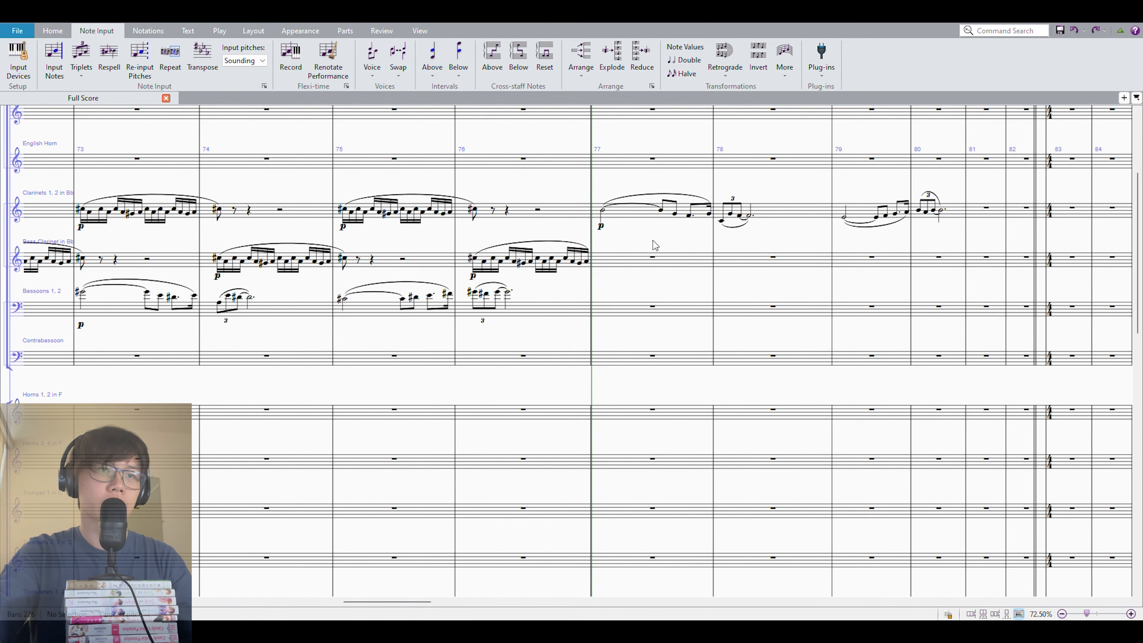
{"action": "left_click", "coordinate": [630, 356]}
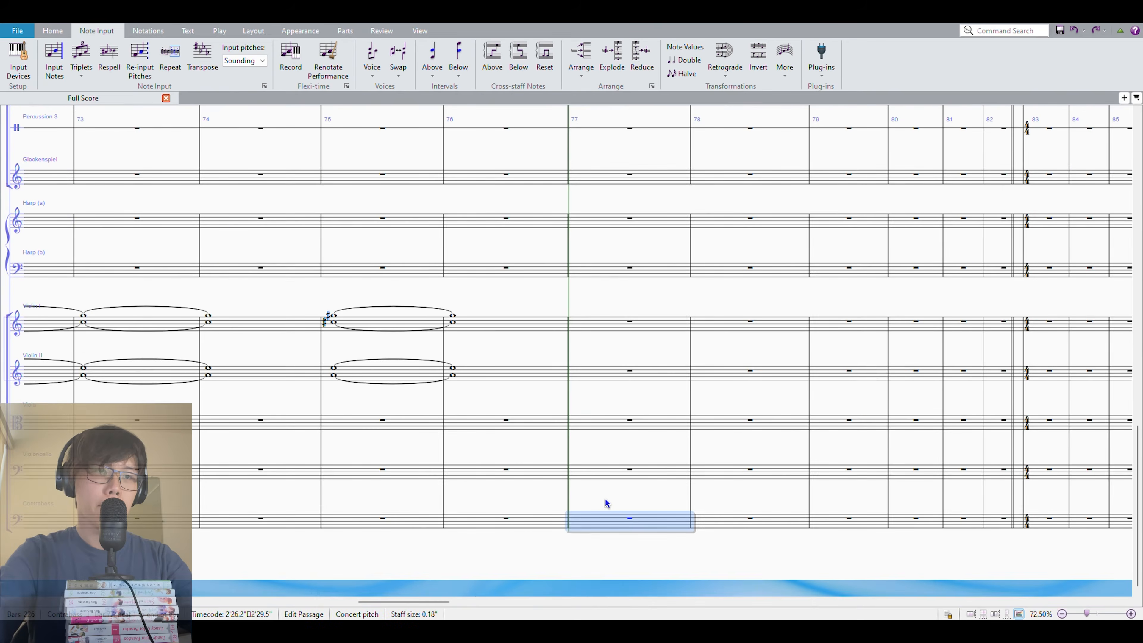
{"action": "key", "text": "g"}
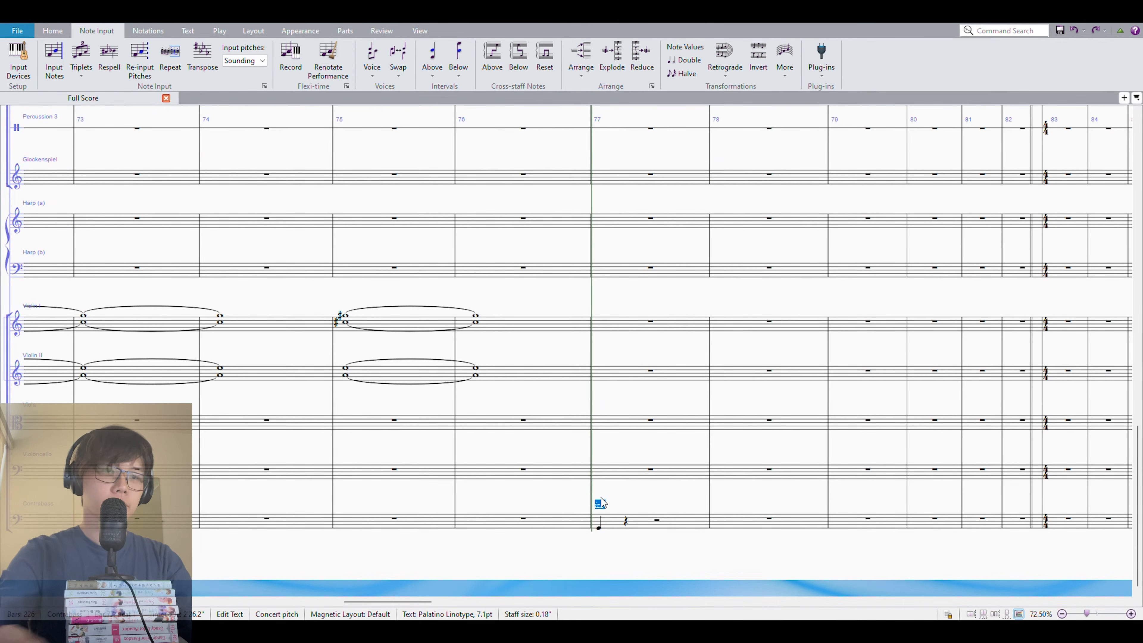
Add sharps to the altered notes of the clarinet melody in bars 77, 78 and 79
{"action": "left_click", "coordinate": [641, 257]}
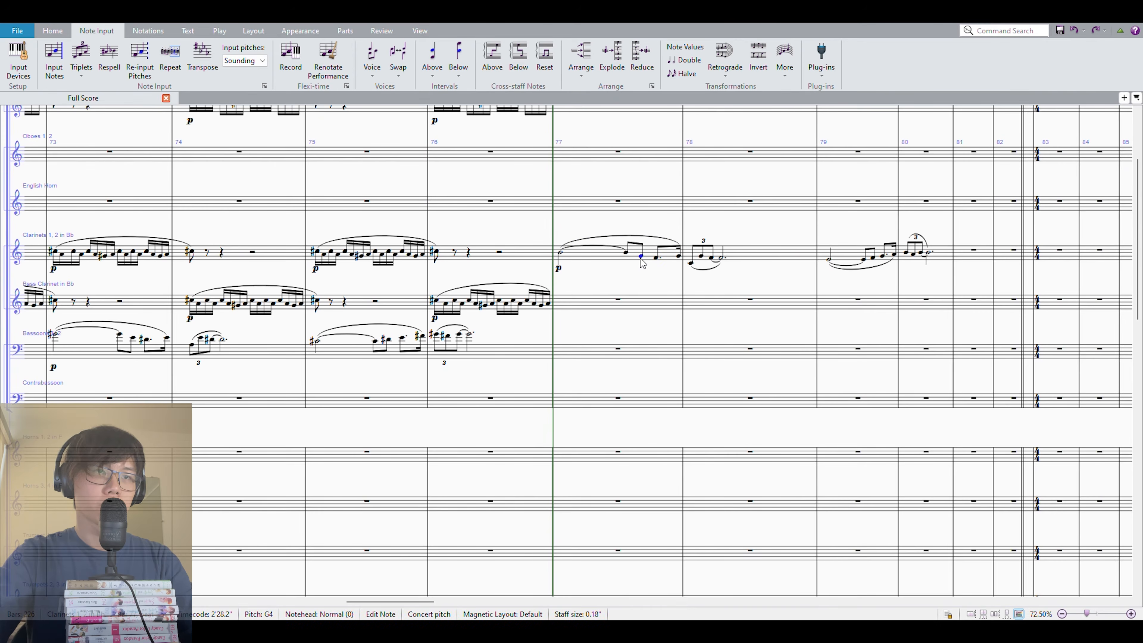
{"action": "key", "text": "Right"}
{"action": "key", "text": "KP_8"}
{"action": "key", "text": "Right"}
{"action": "key", "text": "Right"}
{"action": "key", "text": "KP_8"}
{"action": "key", "text": "Right"}
{"action": "key", "text": "Right"}
{"action": "key", "text": "shift+Right"}
{"action": "key", "text": "KP_8"}
{"action": "key", "text": "Left"}
{"action": "key", "text": "Left"}
{"action": "key", "text": "KP_8"}
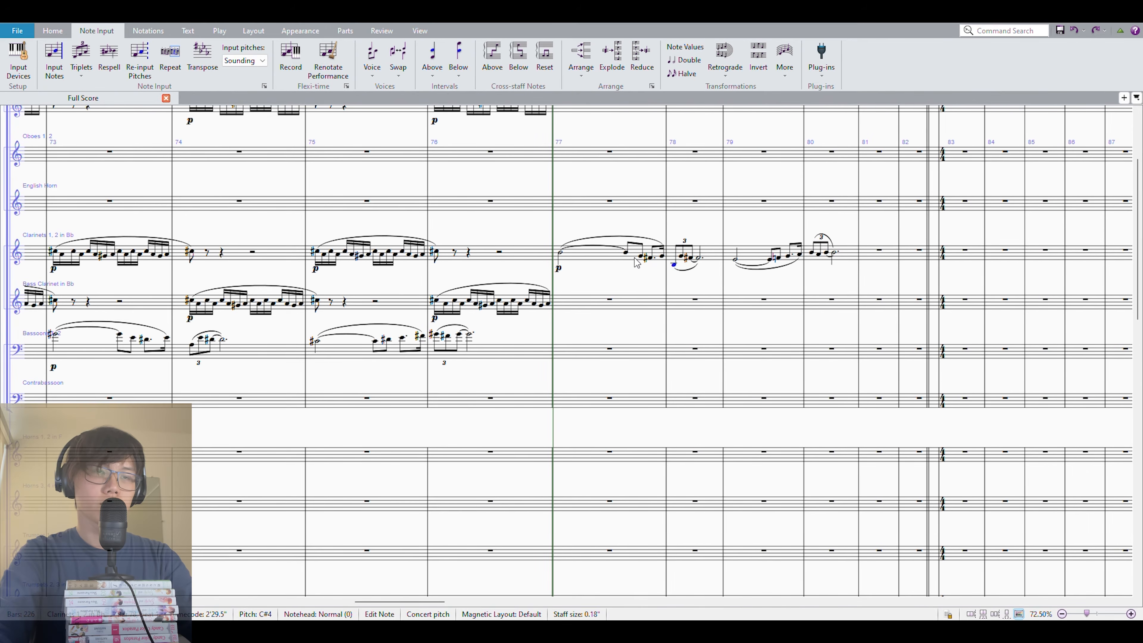
Step through the remaining clarinet notes up to bar 80, and play back the score from bar 76
{"action": "key", "text": "Right"}
{"action": "key", "text": "Right"}
{"action": "key", "text": "Right"}
{"action": "key", "text": "Right"}
{"action": "key", "text": "Right"}
{"action": "key", "text": "Right"}
{"action": "key", "text": "Right"}
{"action": "key", "text": "Right"}
{"action": "key", "text": "Right"}
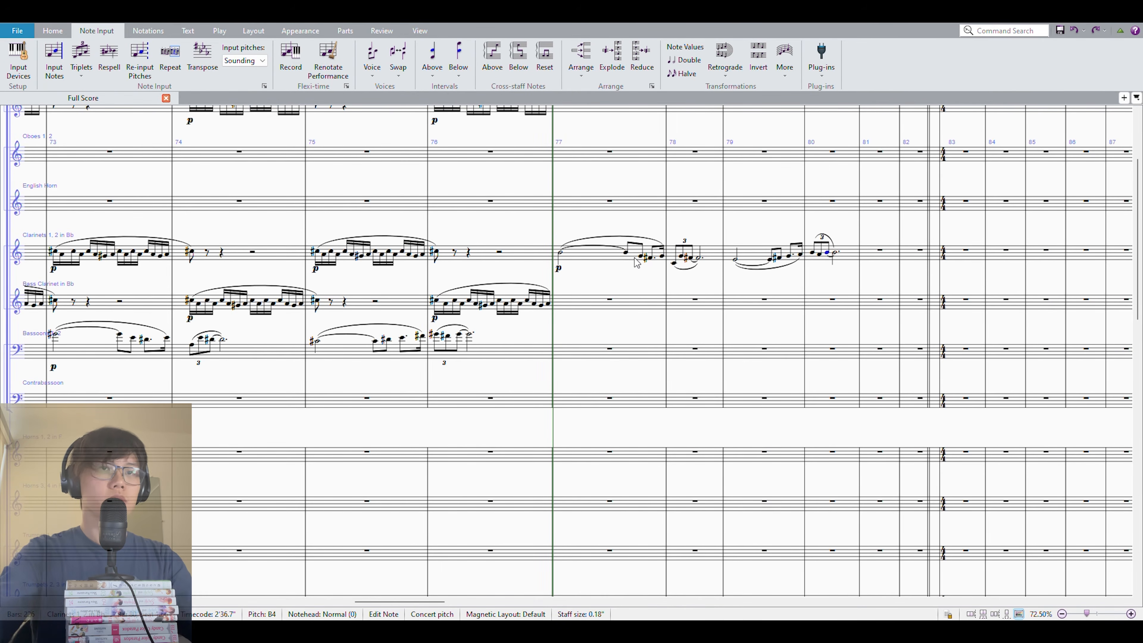
{"action": "scroll", "coordinate": [662, 314], "scroll_direction": "down", "scroll_amount": 1}
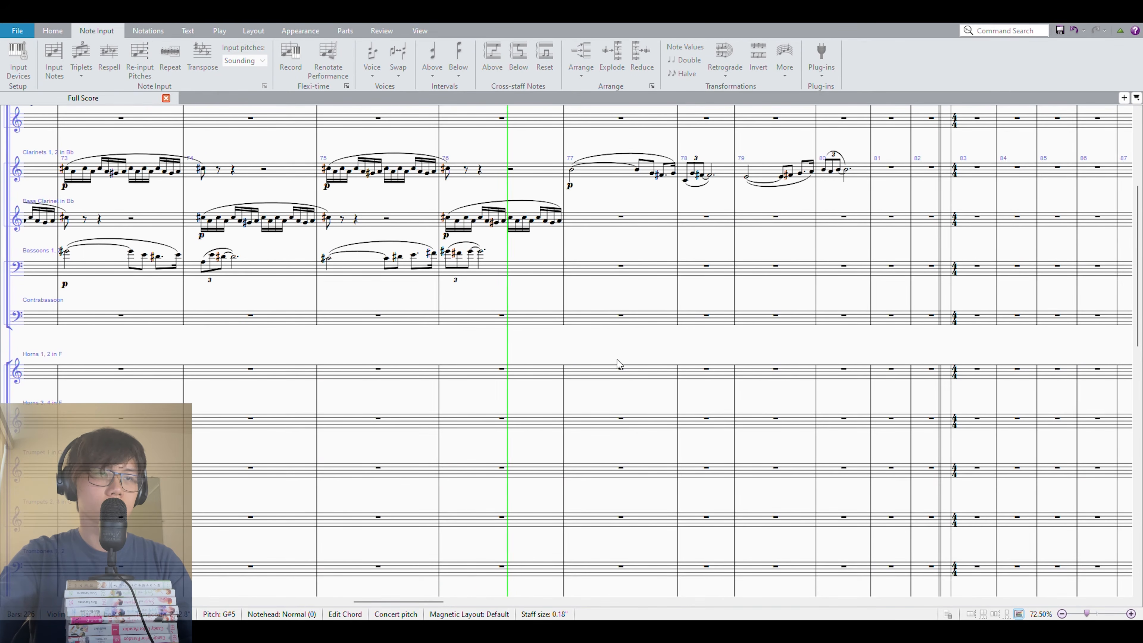
{"action": "scroll", "coordinate": [647, 340], "scroll_direction": "down", "scroll_amount": 10}
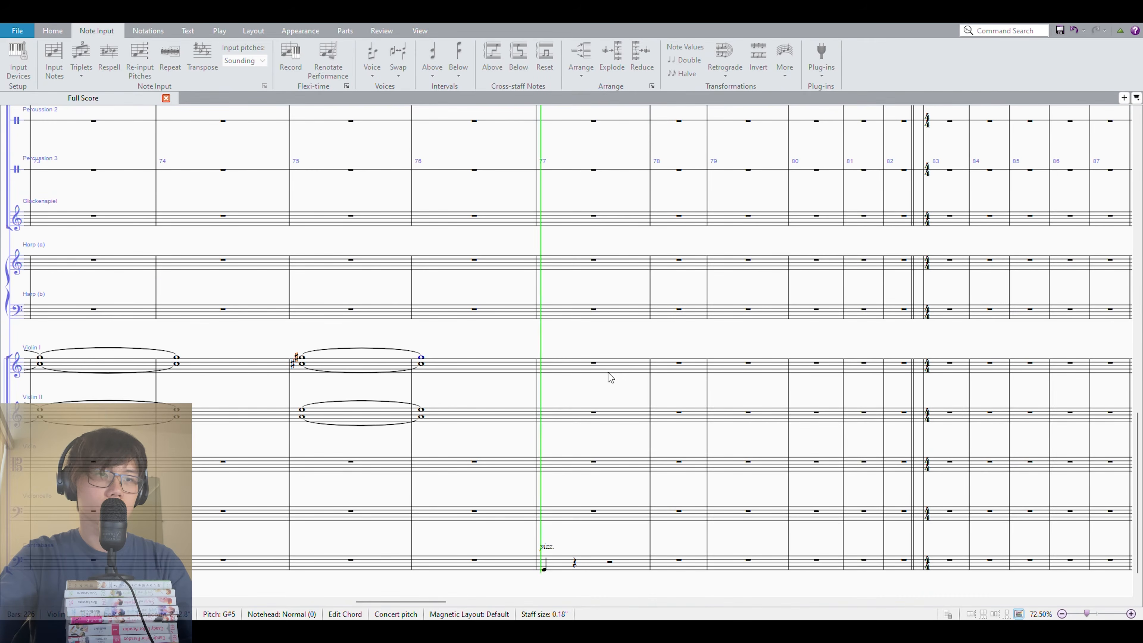
Enter sixteenth notes F#4, D4, F#4, D4, F#4, D4, C#4 and D4 in the first half of Violin I bar 77
{"action": "left_click", "coordinate": [570, 327]}
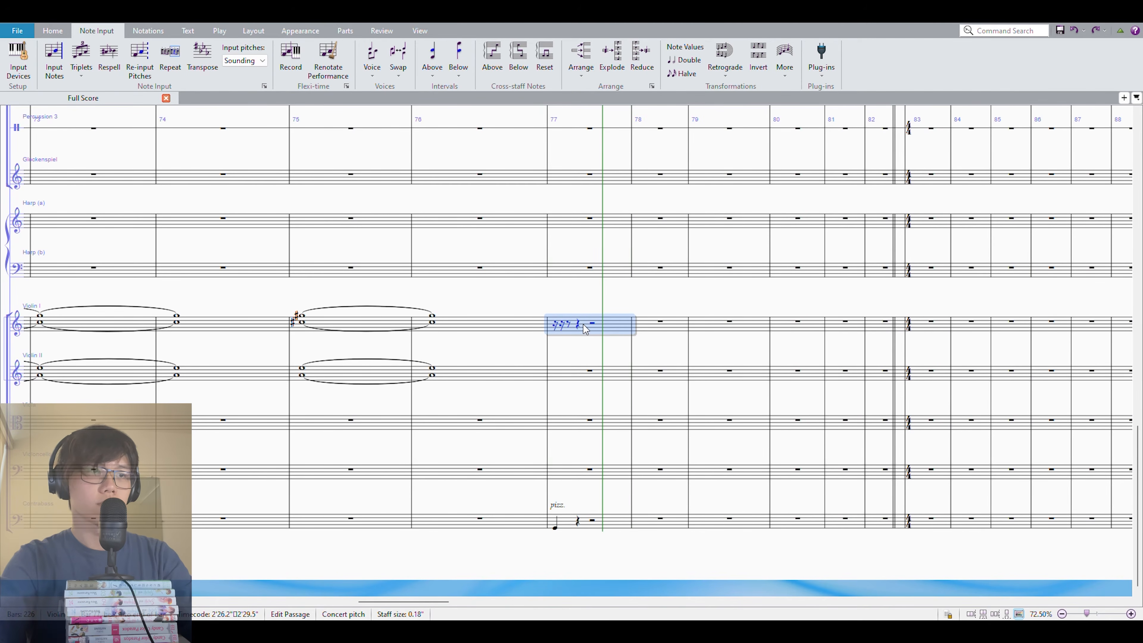
{"action": "key", "text": "f"}
{"action": "key", "text": "d"}
{"action": "key", "text": "f"}
{"action": "key", "text": "d"}
{"action": "key", "text": "f"}
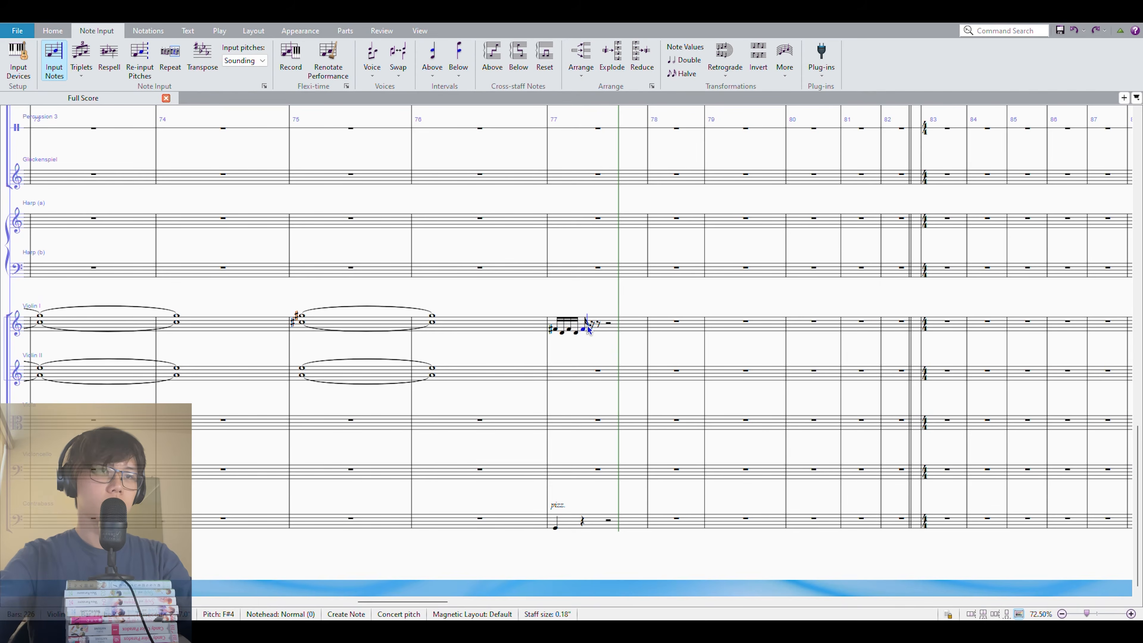
{"action": "scroll", "coordinate": [586, 325], "scroll_direction": "up", "scroll_amount": 12}
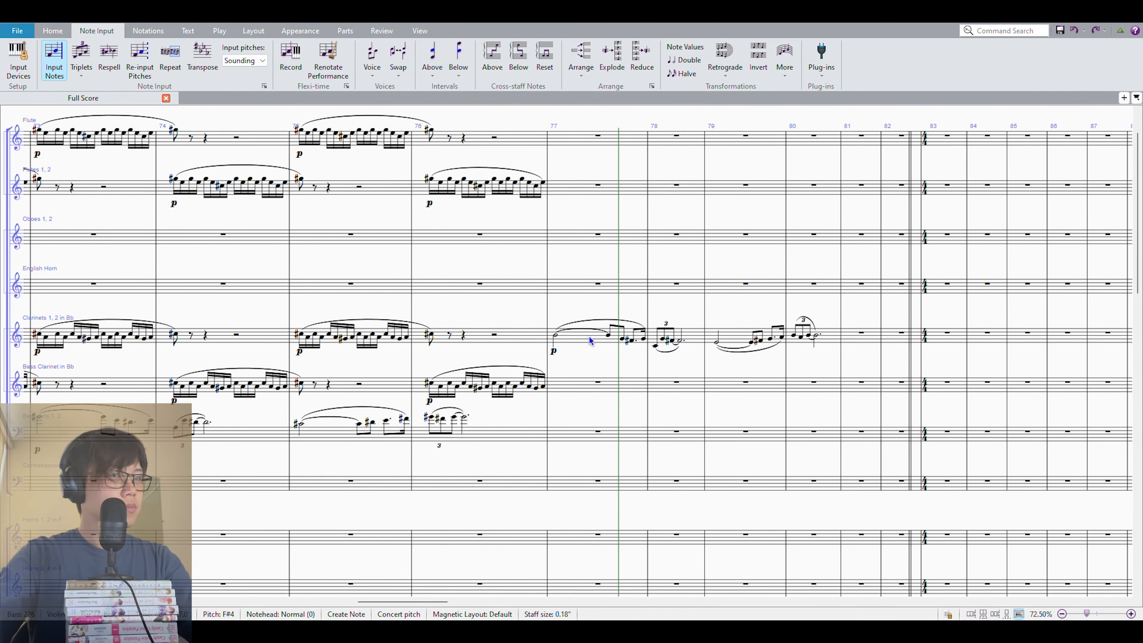
{"action": "scroll", "coordinate": [592, 353], "scroll_direction": "down", "scroll_amount": 12}
{"action": "key", "text": "d"}
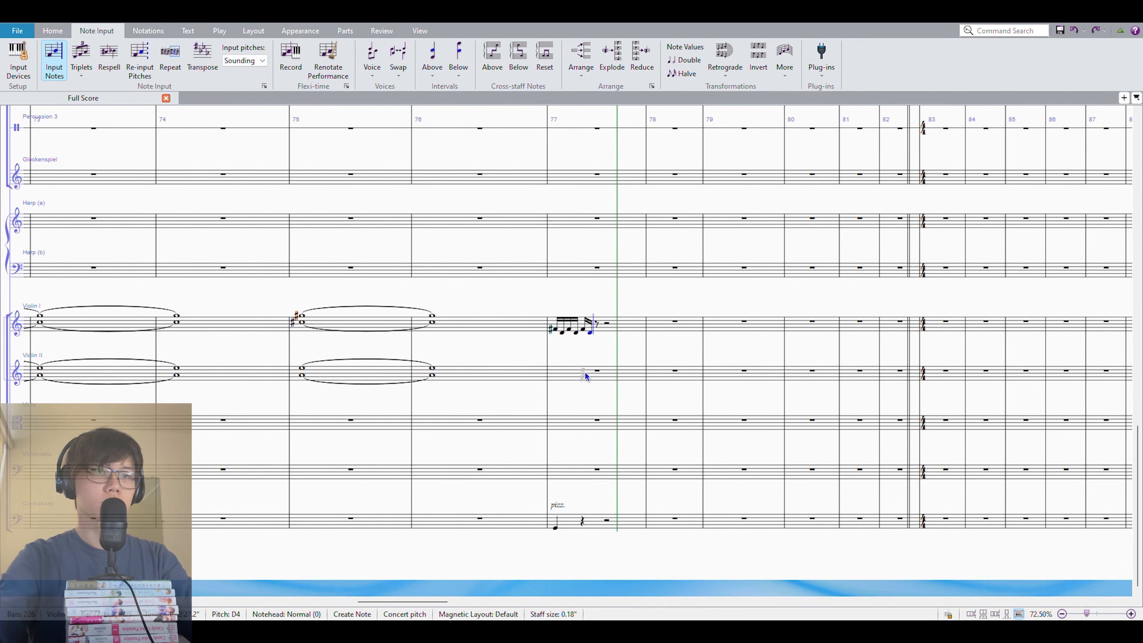
{"action": "key", "text": "c"}
{"action": "key", "text": "d"}
{"action": "key", "text": "Escape"}
Repeat the Violin I sixteenth-note figure to fill bar 77 and slur each eight-note group
{"action": "key", "text": "ctrl+shift+Left"}
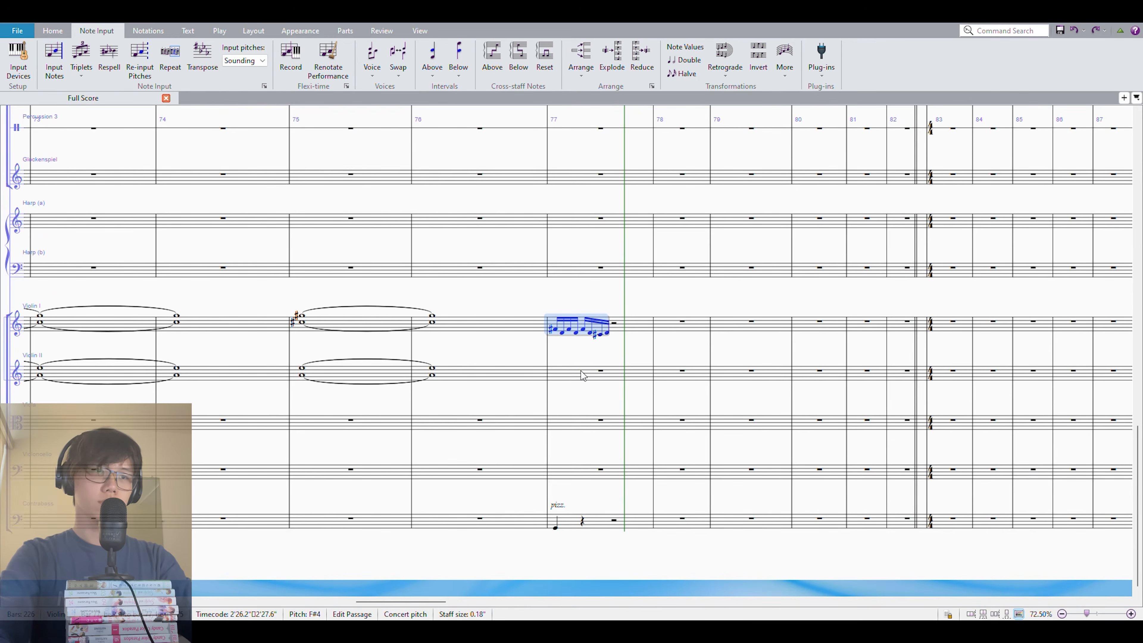
{"action": "key", "text": "r"}
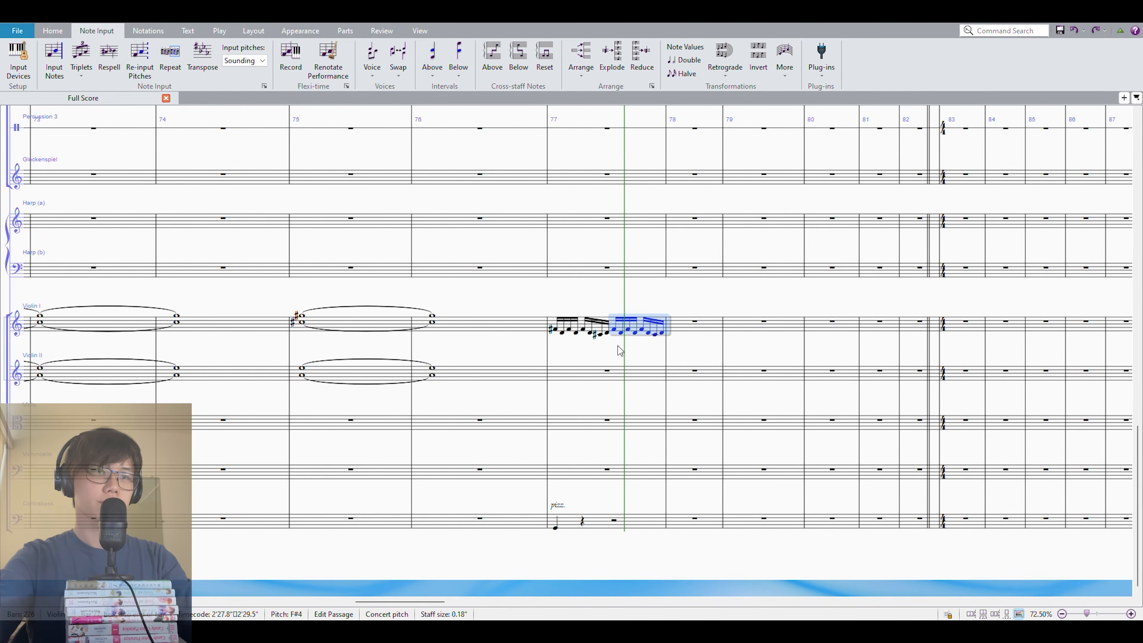
{"action": "key", "text": "s"}
{"action": "left_click", "coordinate": [544, 329]}
{"action": "key", "text": "ctrl+v"}
Enter eight sixteenth notes alternating B4 and G4 in the first half of Violin II bar 77
{"action": "left_click", "coordinate": [566, 374]}
{"action": "key", "text": "3"}
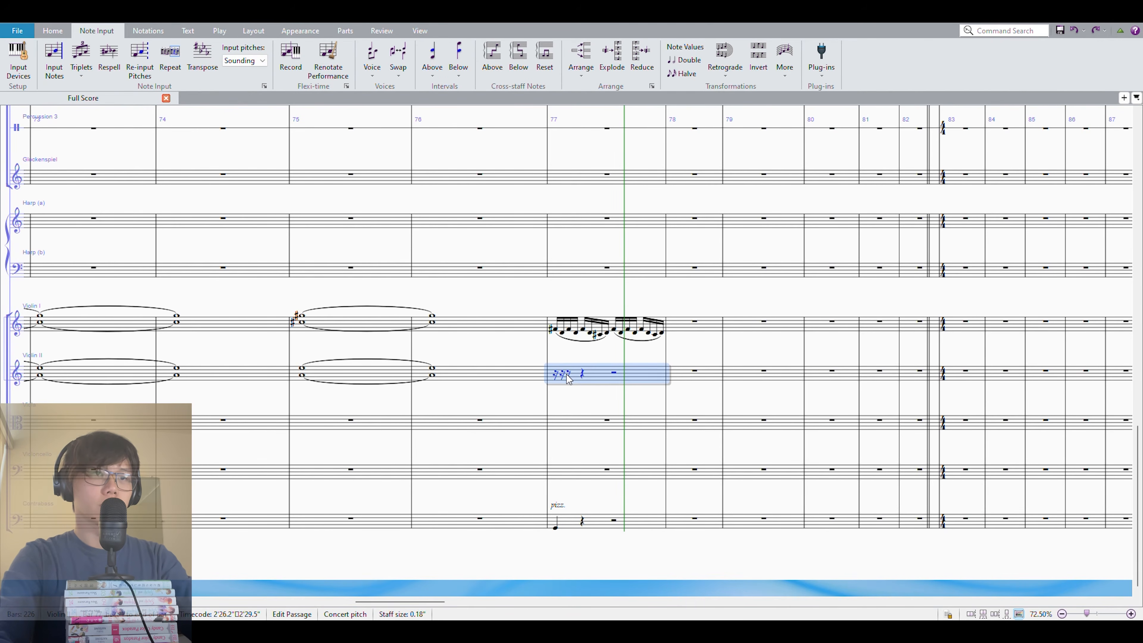
{"action": "key", "text": "n"}
{"action": "key", "text": "g"}
{"action": "key", "text": "b"}
{"action": "key", "text": "g"}
{"action": "key", "text": "b"}
{"action": "key", "text": "g"}
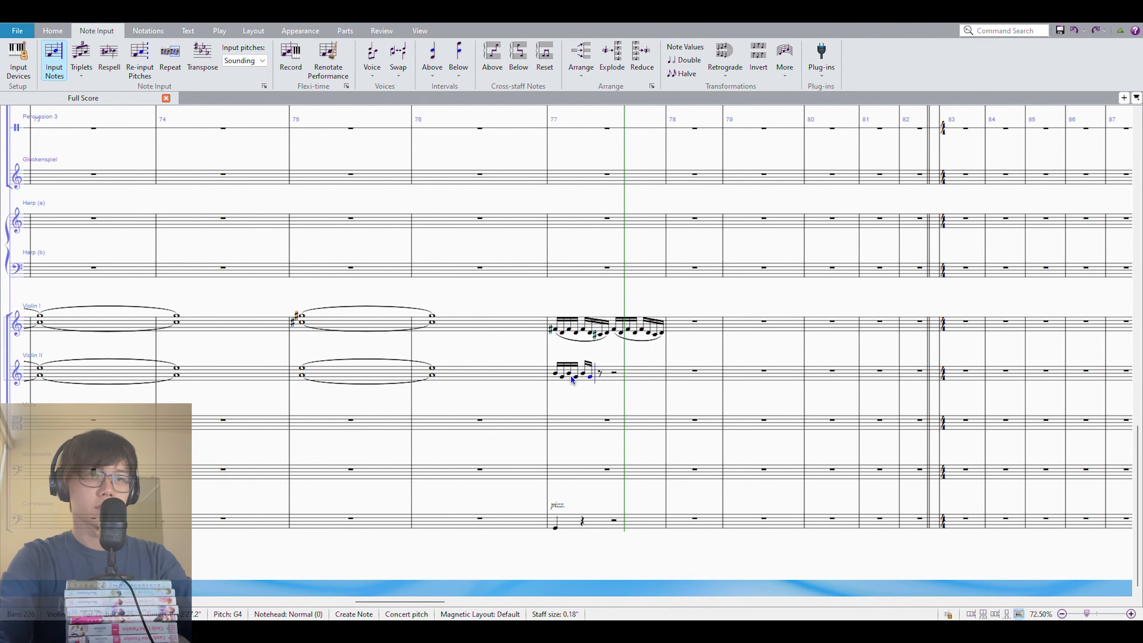
{"action": "key", "text": "b"}
{"action": "key", "text": "g"}
{"action": "key", "text": "Escape"}
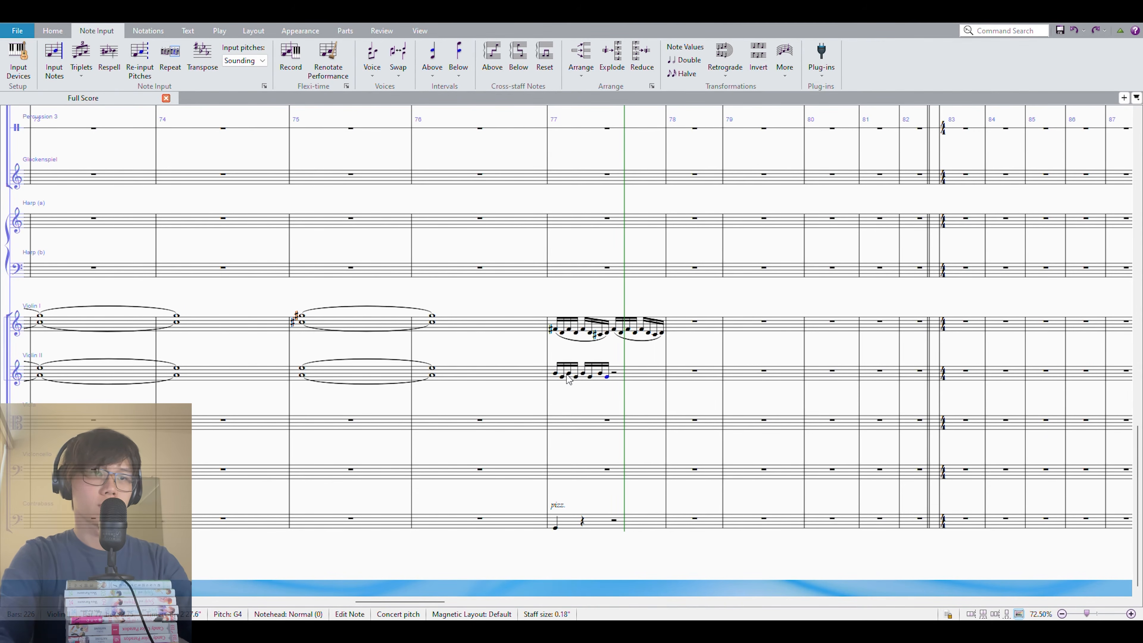
Lower the Violin II figure by an octave, slur it, and repeat it to fill bar 77
{"action": "key", "text": "ctrl+shift+Left"}
{"action": "key", "text": "ctrl+Down"}
{"action": "key", "text": "s"}
{"action": "key", "text": "Escape"}
{"action": "left_click", "coordinate": [599, 388]}
{"action": "key", "text": "ctrl+shift+Left"}
{"action": "key", "text": "r"}
{"action": "key", "text": "ctrl+shift+Left"}
Repeat bar 77 of both violin parts through bars 78 and 79
{"action": "left_click", "coordinate": [588, 327], "text": "shift"}
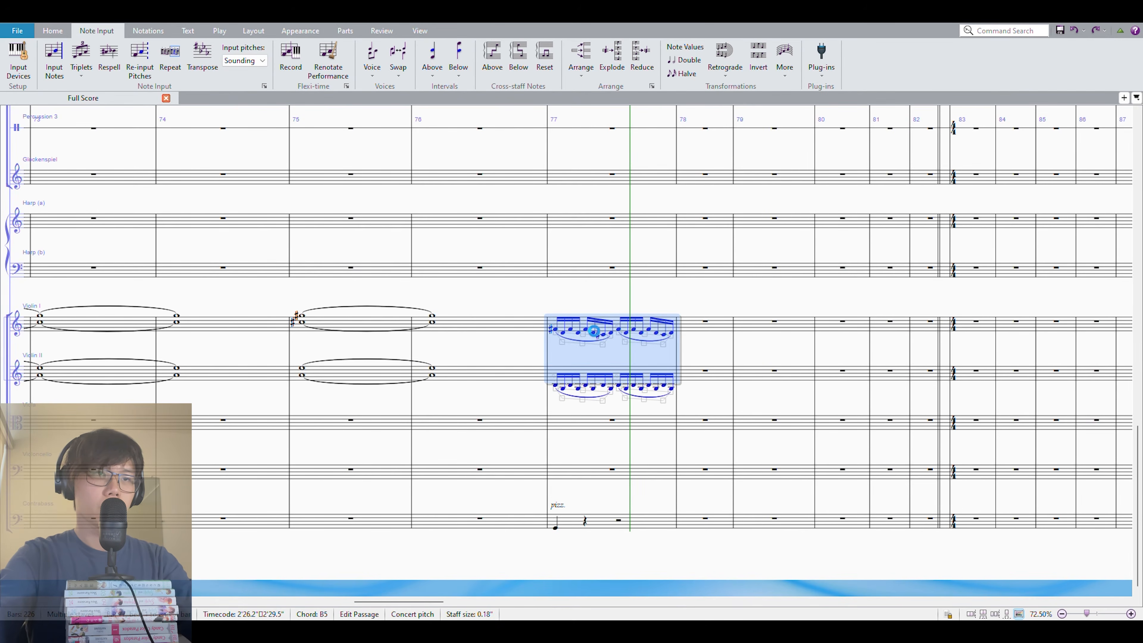
{"action": "key", "text": "r"}
{"action": "key", "text": "r"}
Play back the score from bar 76 to check the clarinet melody against the violin figures
{"action": "left_click", "coordinate": [543, 332]}
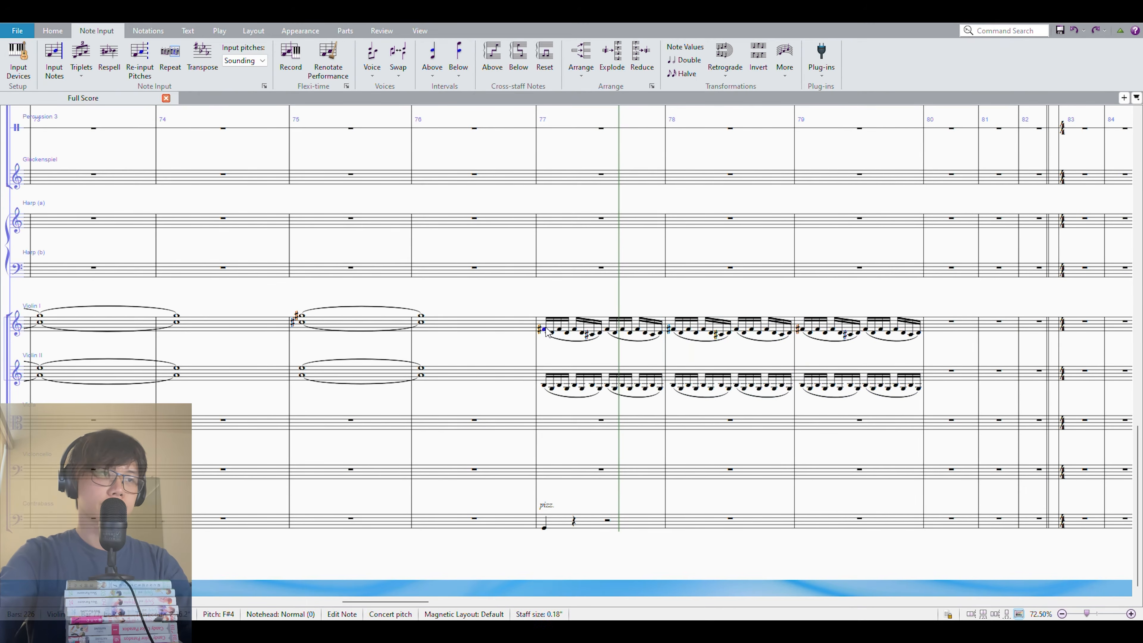
{"action": "key", "text": "Left"}
{"action": "key", "text": "p"}
{"action": "scroll", "coordinate": [578, 347], "scroll_direction": "up", "scroll_amount": 12}
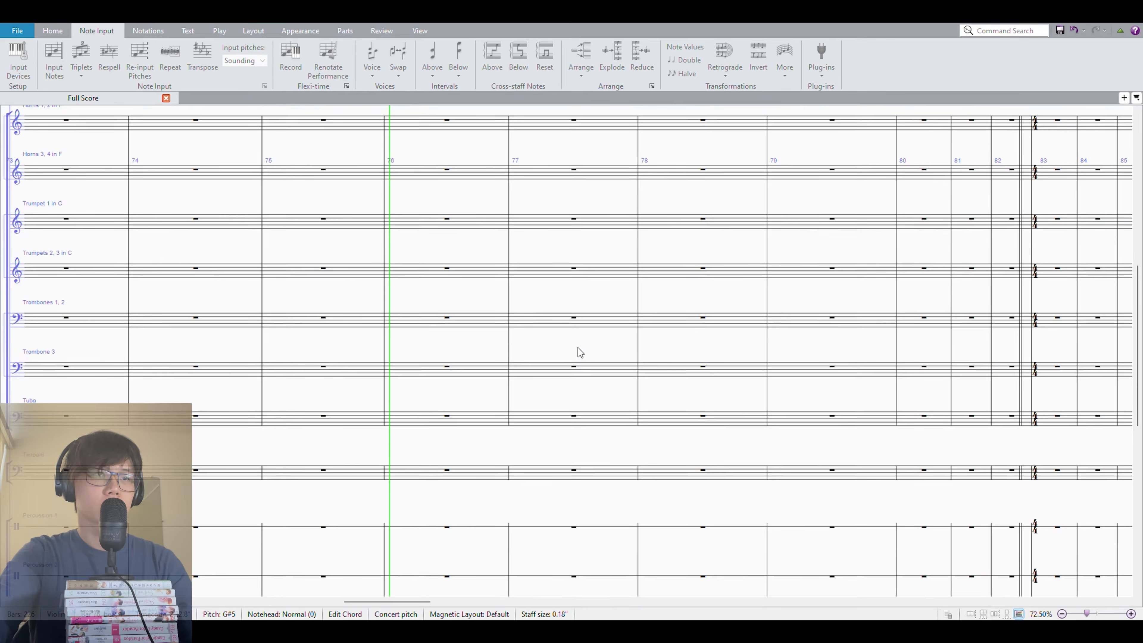
{"action": "scroll", "coordinate": [581, 378], "scroll_direction": "down", "scroll_amount": 12}
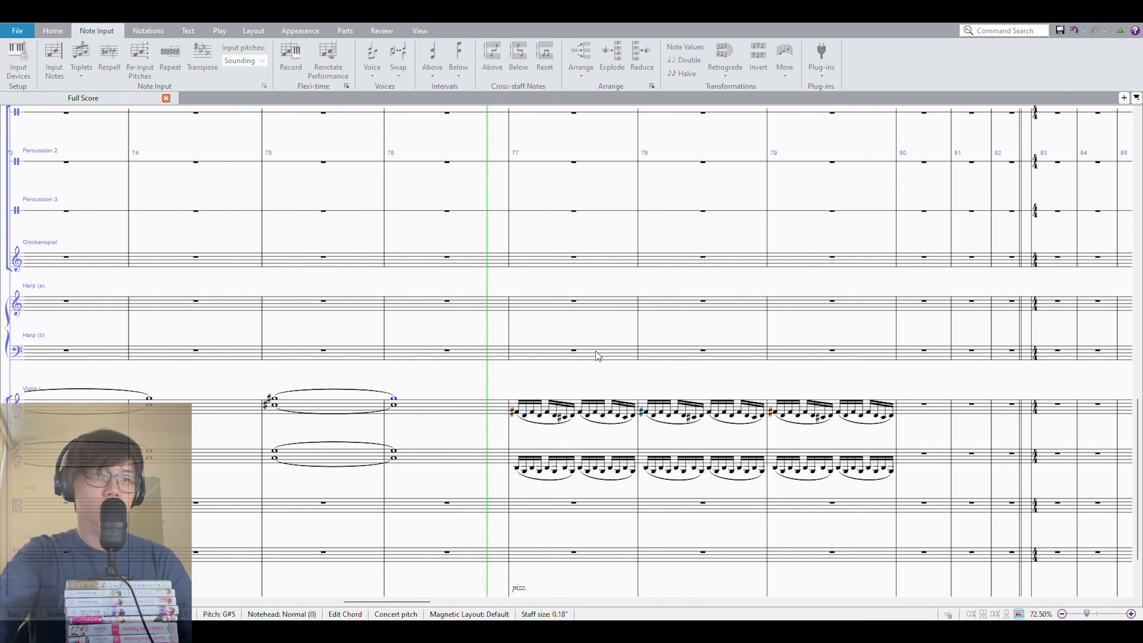
{"action": "scroll", "coordinate": [601, 512], "scroll_direction": "up", "scroll_amount": 4}
{"action": "scroll", "coordinate": [601, 512], "scroll_direction": "up", "scroll_amount": 10}
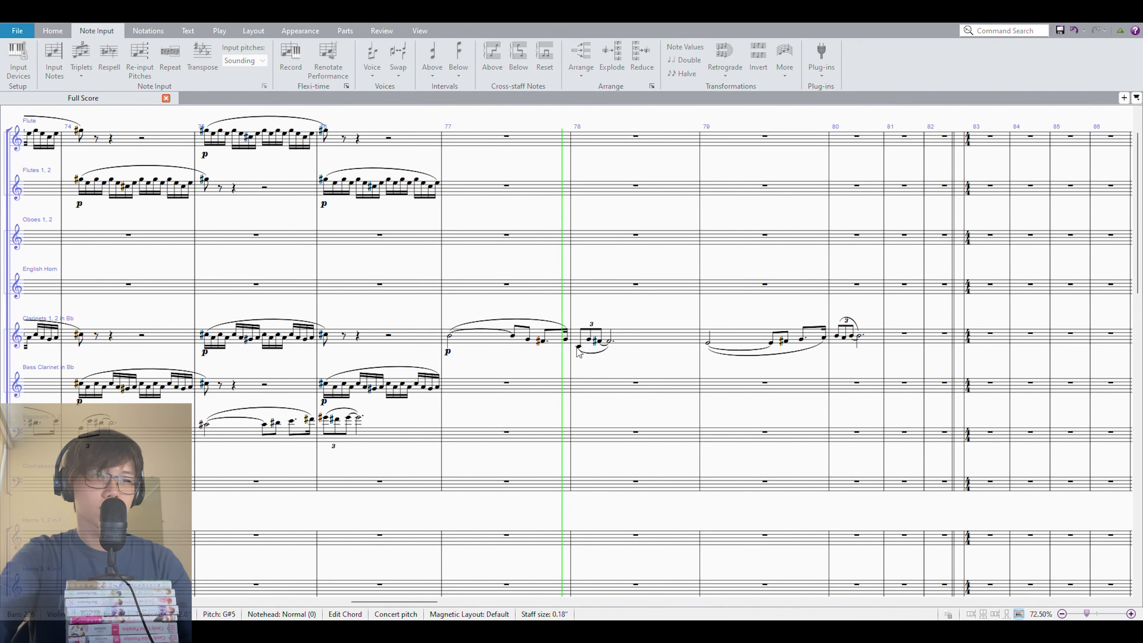
Add a sharp to the first clarinet note in bar 78
{"action": "left_click", "coordinate": [580, 347]}
{"action": "scroll", "coordinate": [635, 361], "scroll_direction": "down", "scroll_amount": 12}
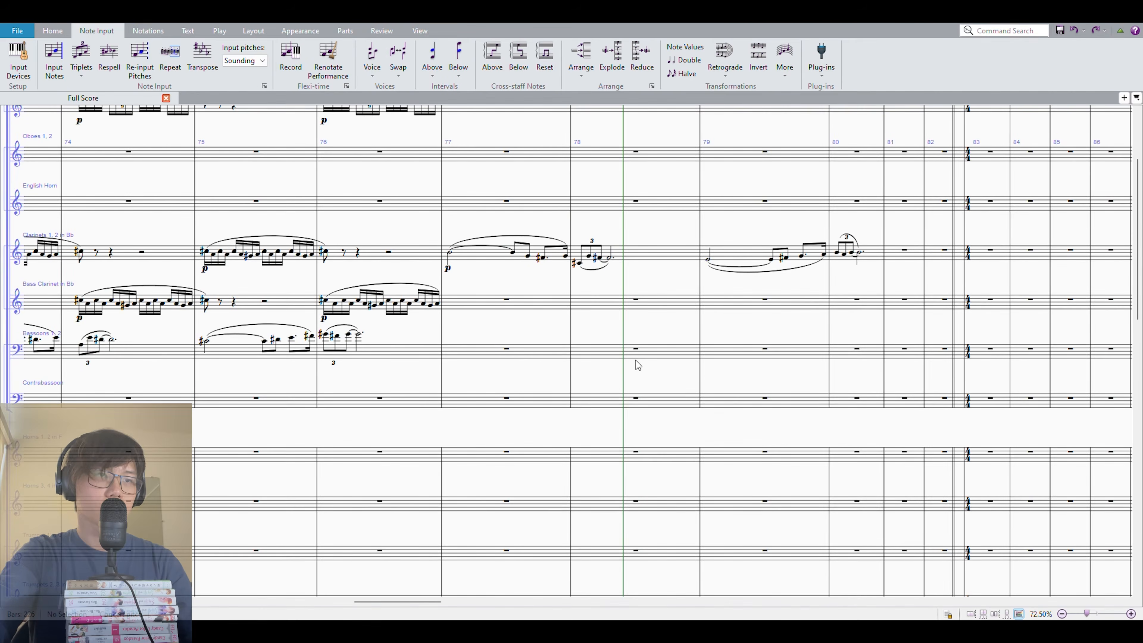
Enter a whole-note chord of G3 and D4 in viola bar 77 and repeat it through bars 78 and 79
{"action": "left_click", "coordinate": [522, 422]}
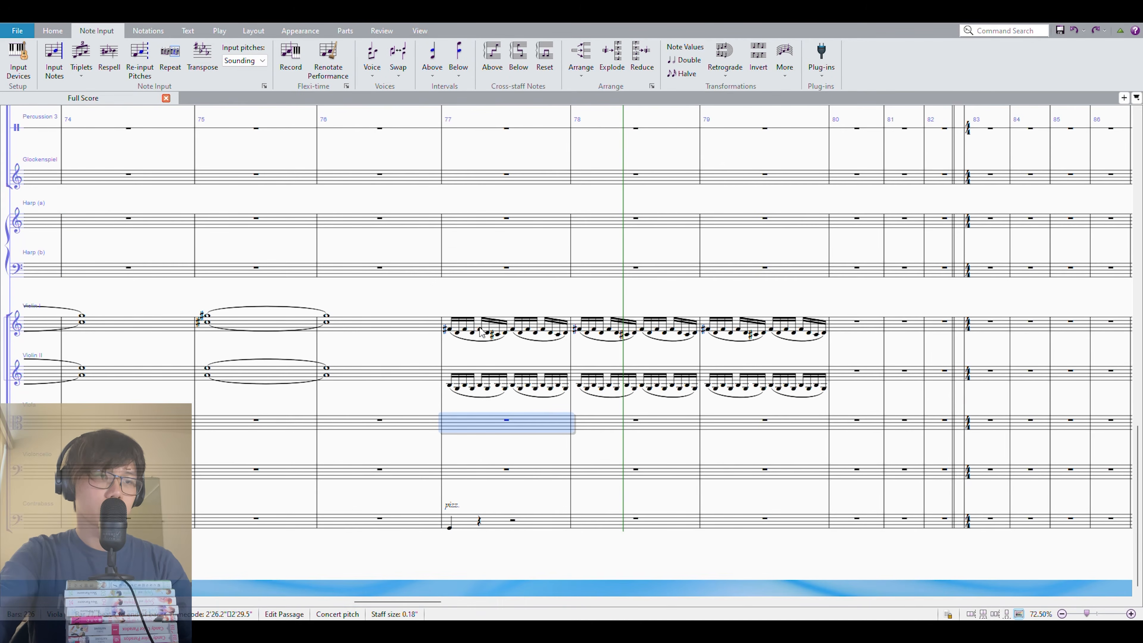
{"action": "key", "text": "KP_2"}
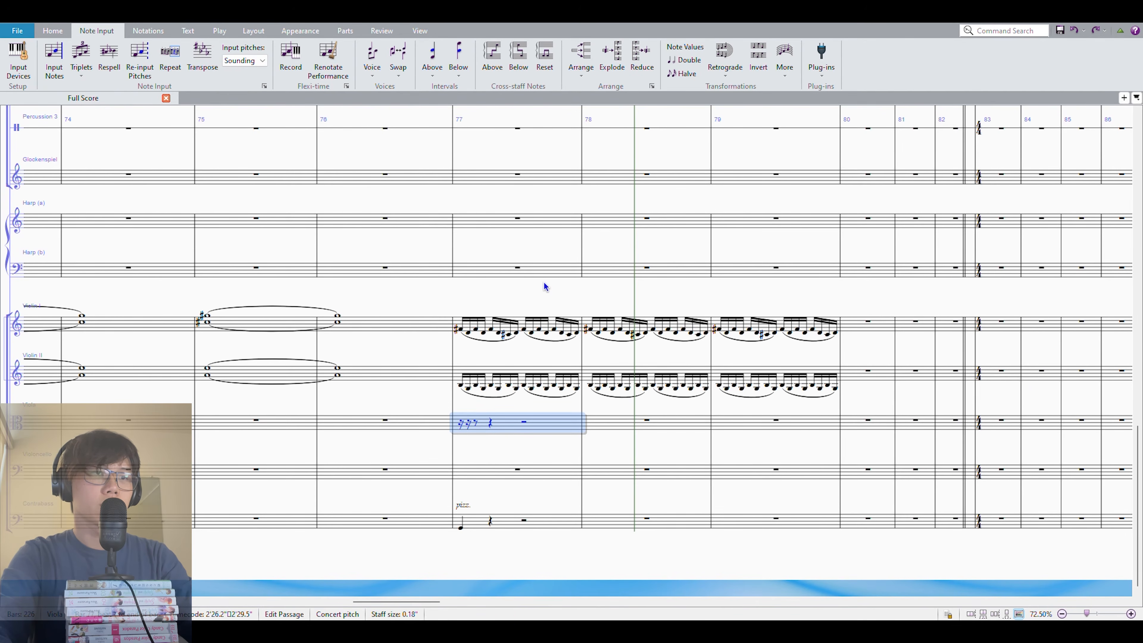
{"action": "key", "text": "n"}
{"action": "key", "text": "g"}
{"action": "key", "text": "Escape"}
{"action": "key", "text": "KP_6"}
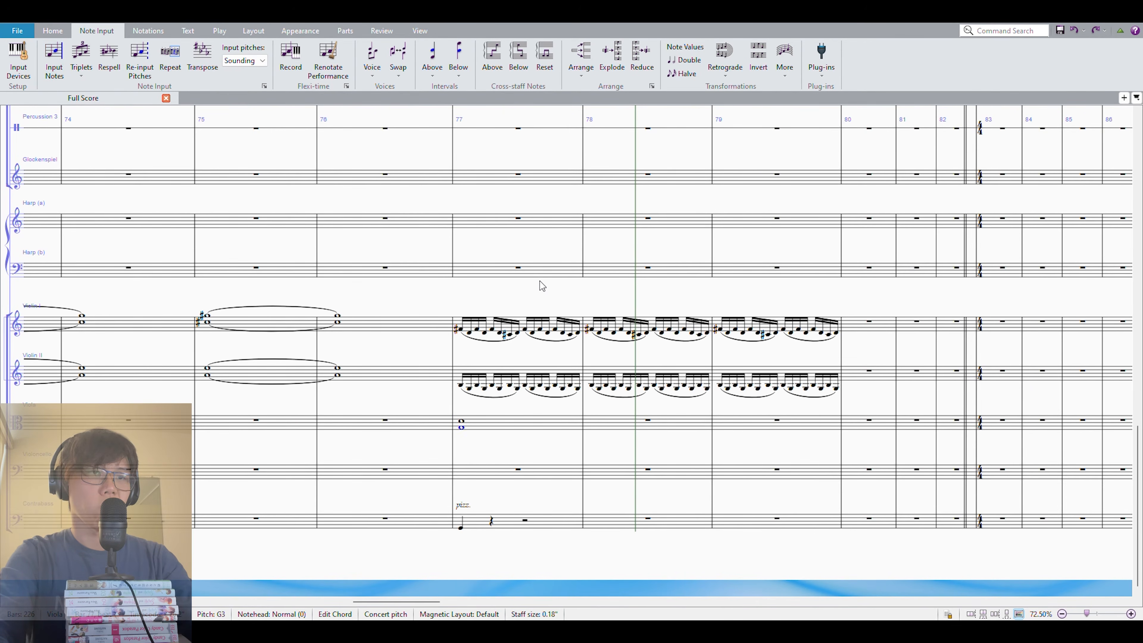
{"action": "key", "text": "r"}
{"action": "key", "text": "r"}
Play back the score from bar 75 to check the viola chords under the clarinet melody
{"action": "left_click", "coordinate": [450, 331]}
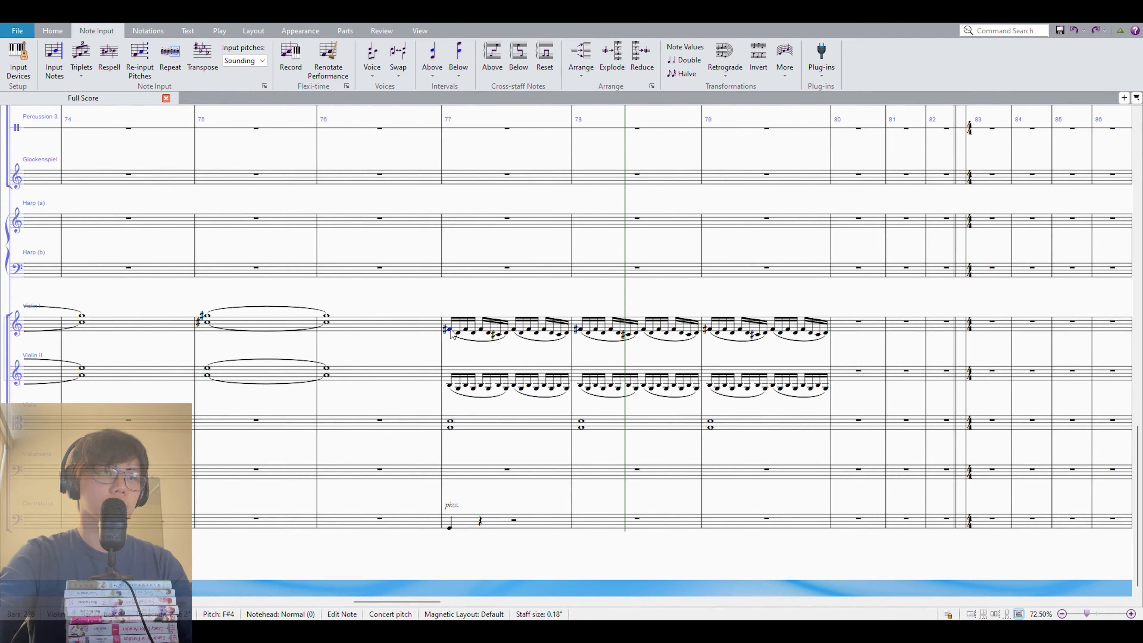
{"action": "key", "text": "p"}
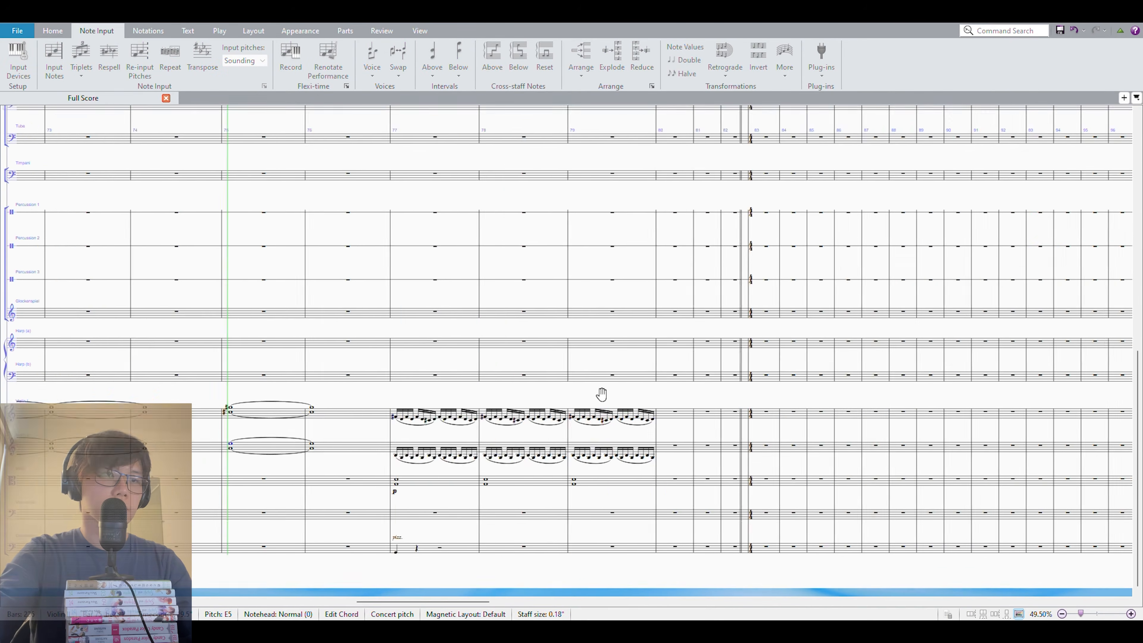
{"action": "left_click_drag", "start_coordinate": [602, 393], "coordinate": [738, 389]}
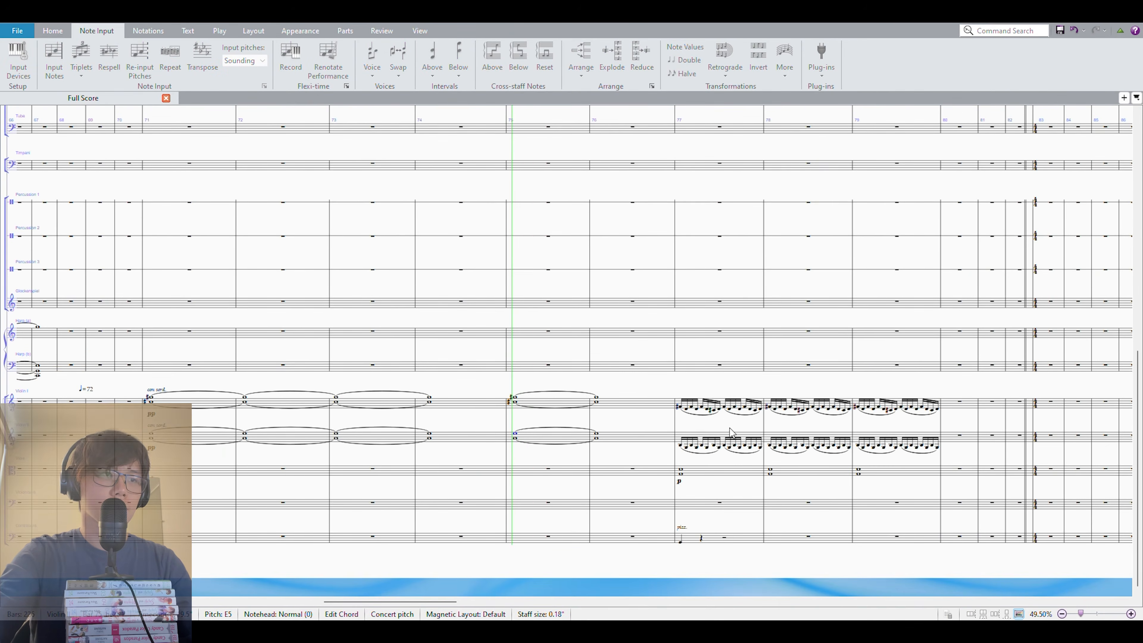
{"action": "scroll", "coordinate": [668, 416], "scroll_direction": "up", "scroll_amount": 8}
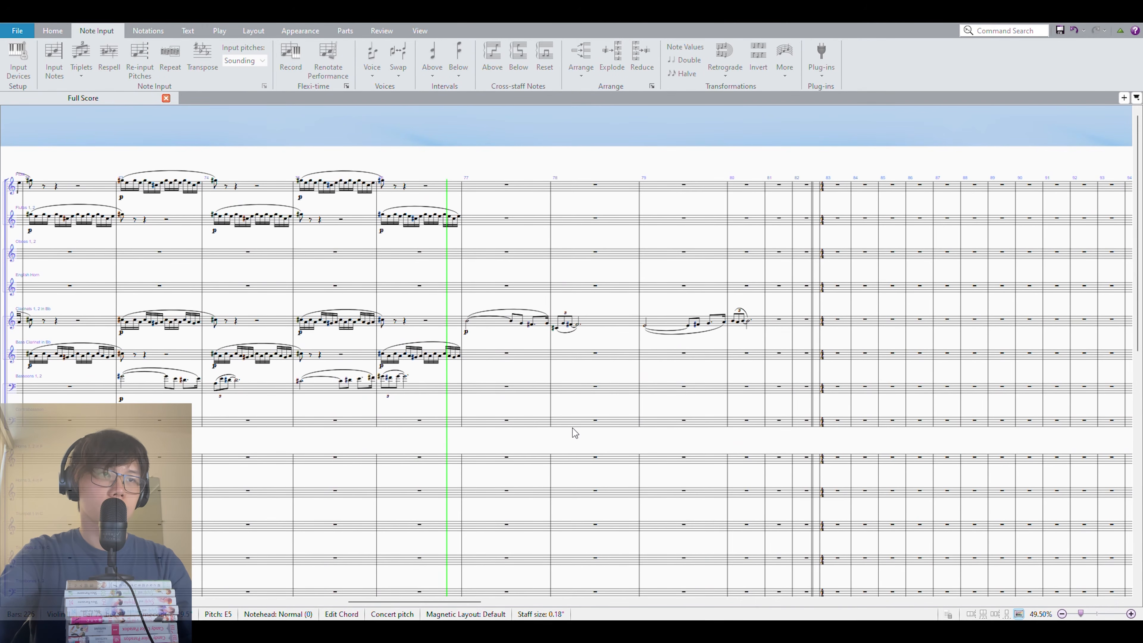
{"action": "scroll", "coordinate": [573, 428], "scroll_direction": "down", "scroll_amount": 10}
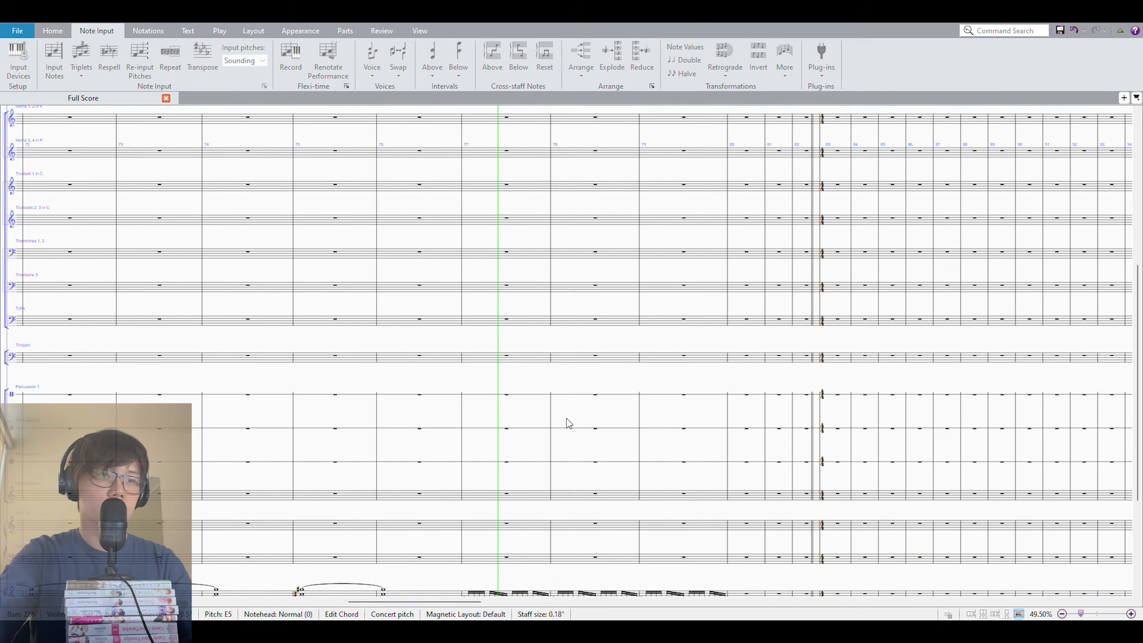
{"action": "scroll", "coordinate": [558, 470], "scroll_direction": "up", "scroll_amount": 10}
{"action": "scroll", "coordinate": [561, 471], "scroll_direction": "down", "scroll_amount": 10}
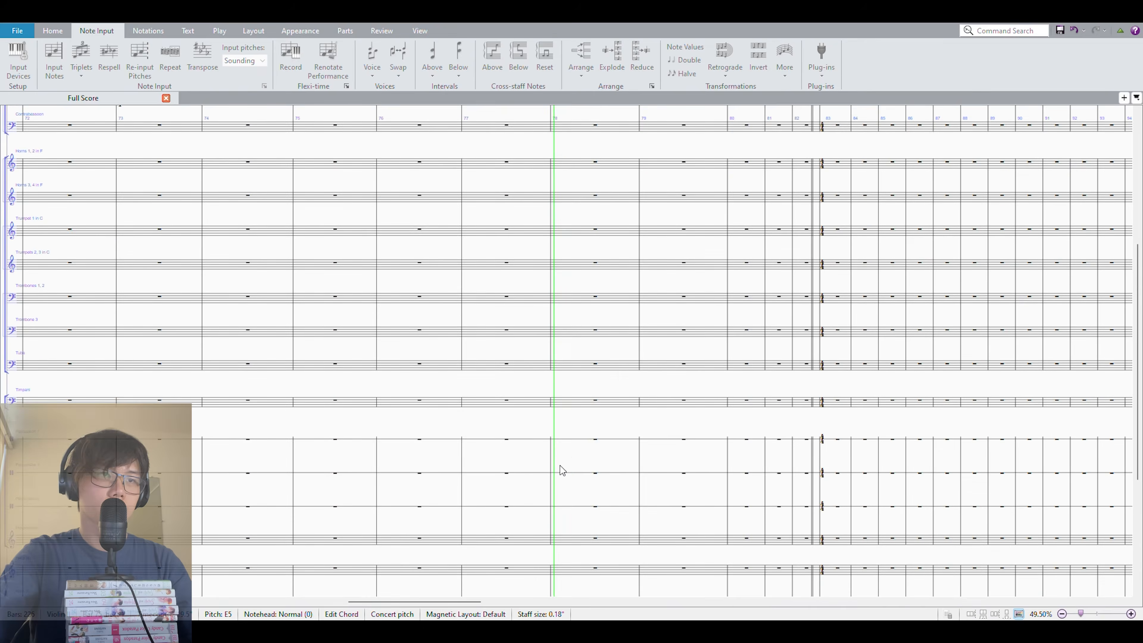
Add a contrabass G quarter note on beat 2 of bar 78 and mark the viola pp in bar 77
{"action": "scroll", "coordinate": [557, 499], "scroll_direction": "down", "scroll_amount": 3}
{"action": "left_click", "coordinate": [454, 429]}
{"action": "left_click", "coordinate": [359, 461]}
{"action": "scroll", "coordinate": [363, 463], "scroll_direction": "up", "scroll_amount": 5}
{"action": "left_click_drag", "start_coordinate": [234, 416], "coordinate": [571, 391]}
{"action": "left_click", "coordinate": [509, 350]}
{"action": "left_click", "coordinate": [847, 341], "text": "shift"}
{"action": "key", "text": "shift+d"}
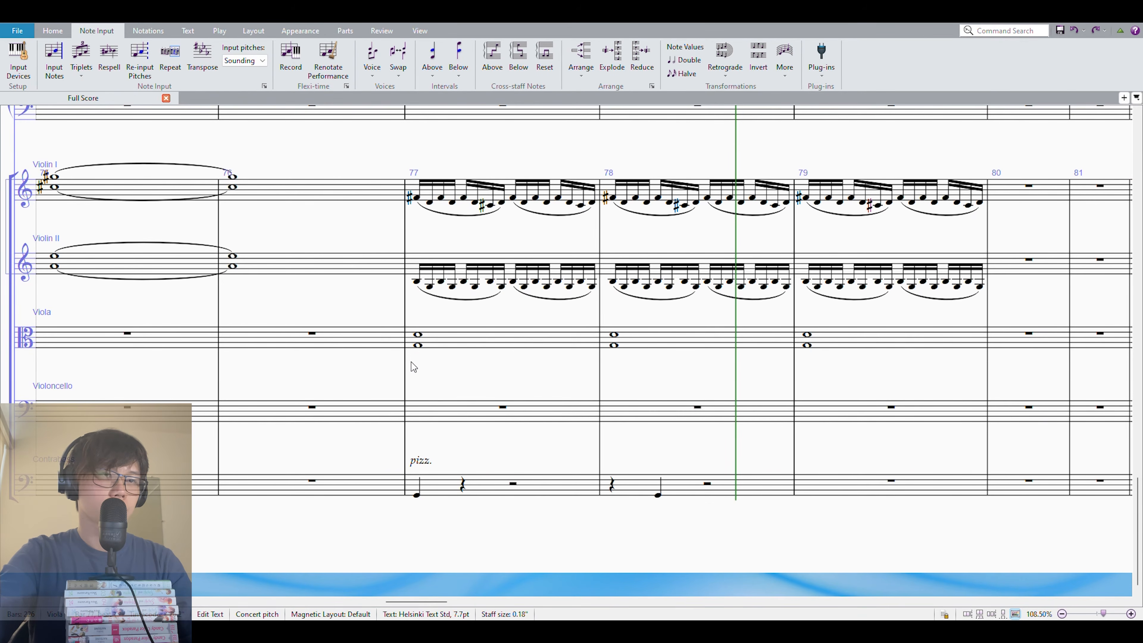
{"action": "type", "text": "pp"}
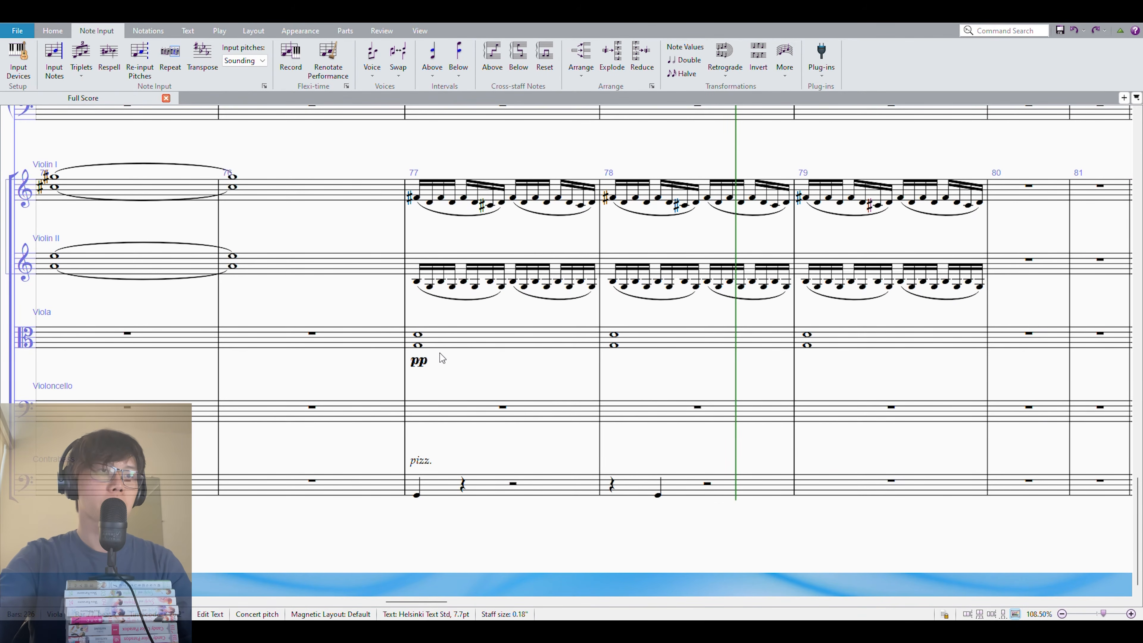
Play back the score from bar 77 to check the strings against the clarinet melody
{"action": "left_click", "coordinate": [416, 335]}
{"action": "key", "text": "p"}
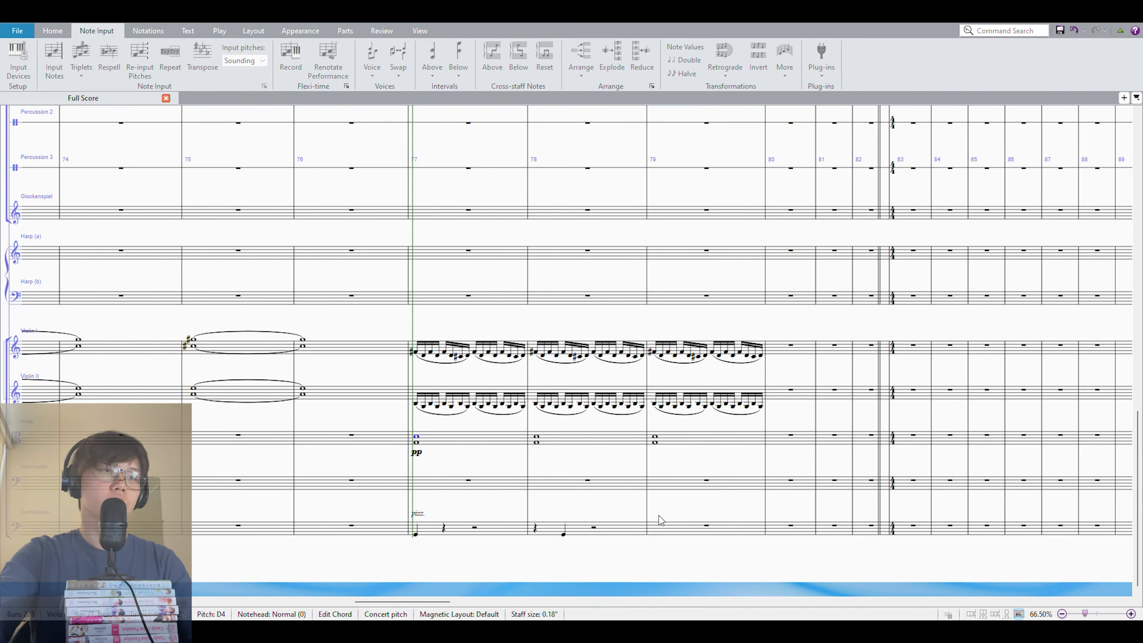
{"action": "scroll", "coordinate": [652, 468], "scroll_direction": "up", "scroll_amount": 15}
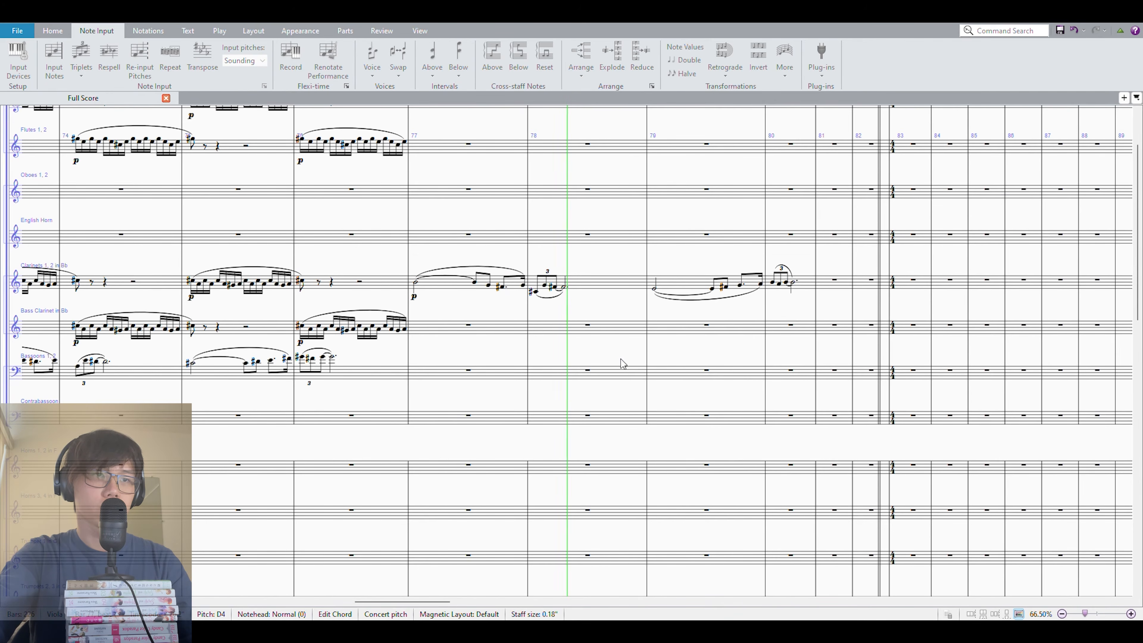
{"action": "scroll", "coordinate": [634, 353], "scroll_direction": "down", "scroll_amount": 15}
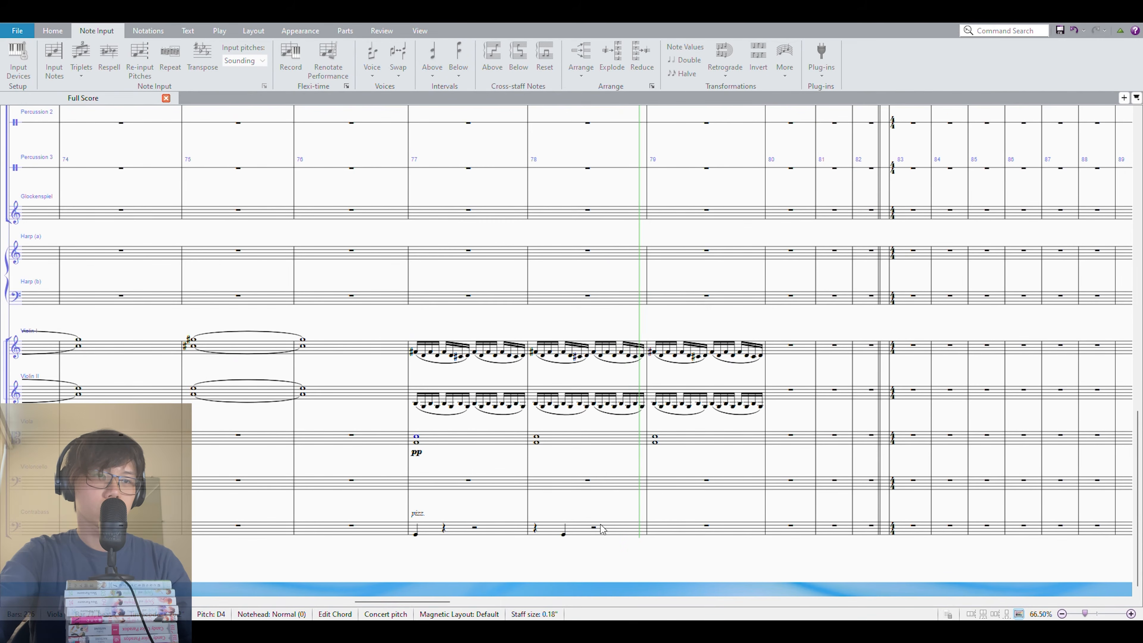
{"action": "scroll", "coordinate": [646, 509], "scroll_direction": "up", "scroll_amount": 12}
{"action": "scroll", "coordinate": [681, 443], "scroll_direction": "down", "scroll_amount": 4}
{"action": "scroll", "coordinate": [681, 443], "scroll_direction": "down", "scroll_amount": 5}
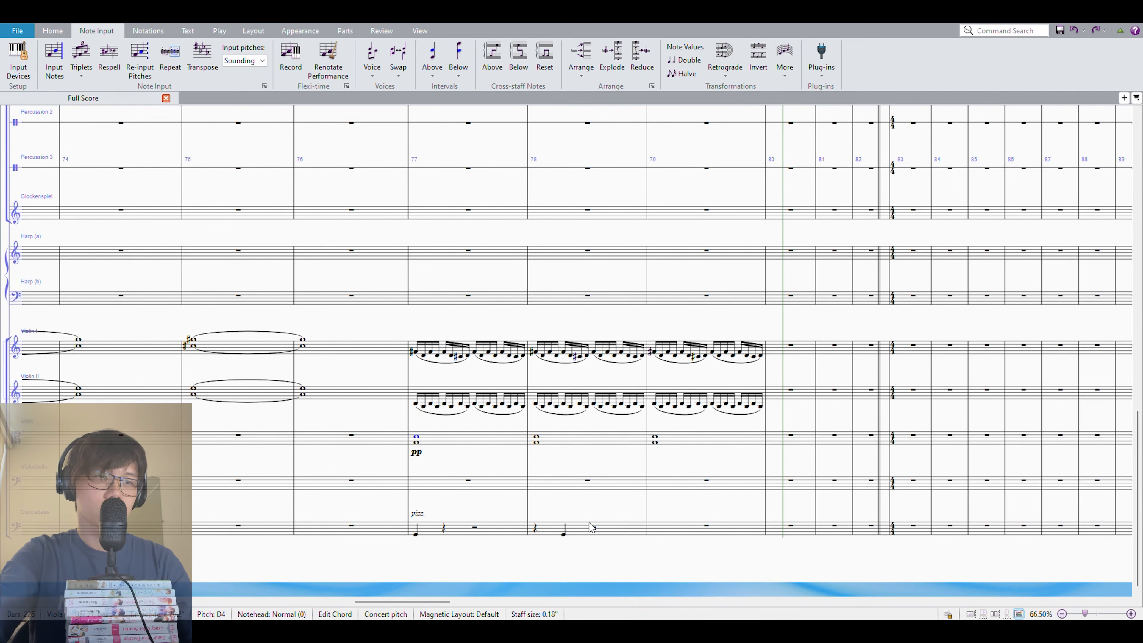
Complete contrabass bar 78 with D and A quarter notes and enter a G quarter note on beat 2 of bar 79
{"action": "left_click", "coordinate": [596, 529]}
{"action": "key", "text": "4"}
{"action": "key", "text": "d"}
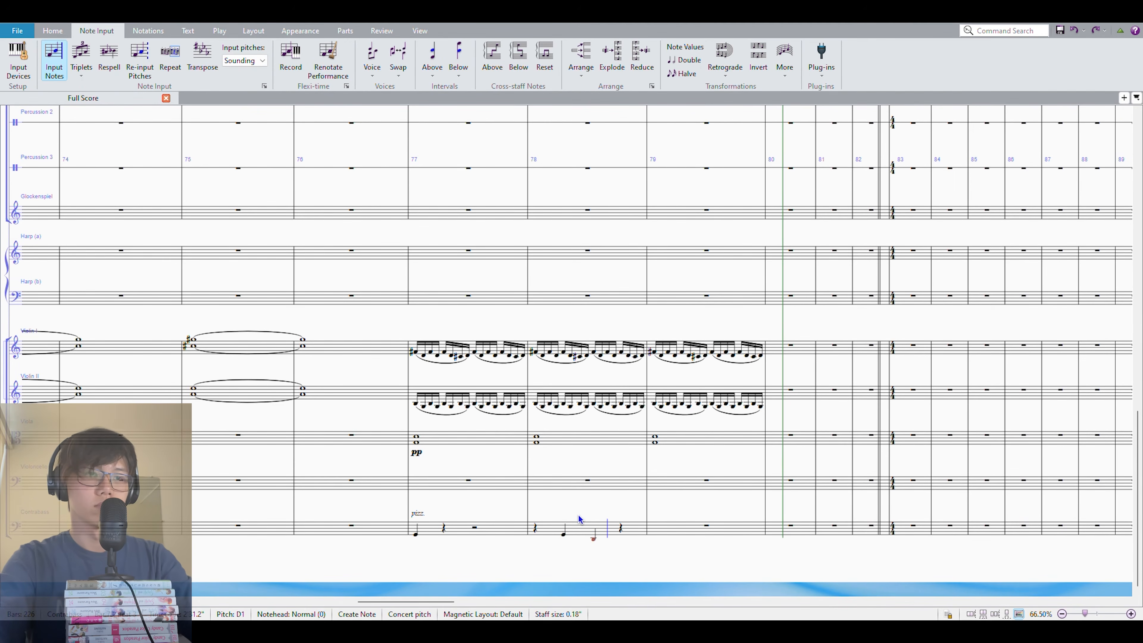
{"action": "key", "text": "a"}
{"action": "key", "text": "ctrl+Up"}
{"action": "key", "text": "Right"}
{"action": "key", "text": "4"}
{"action": "key", "text": "Right"}
{"action": "key", "text": "g"}
{"action": "key", "text": "Escape"}
Play back the score from bar 78 to check the extended pizzicato contrabass line
{"action": "scroll", "coordinate": [483, 411], "scroll_direction": "up", "scroll_amount": 5}
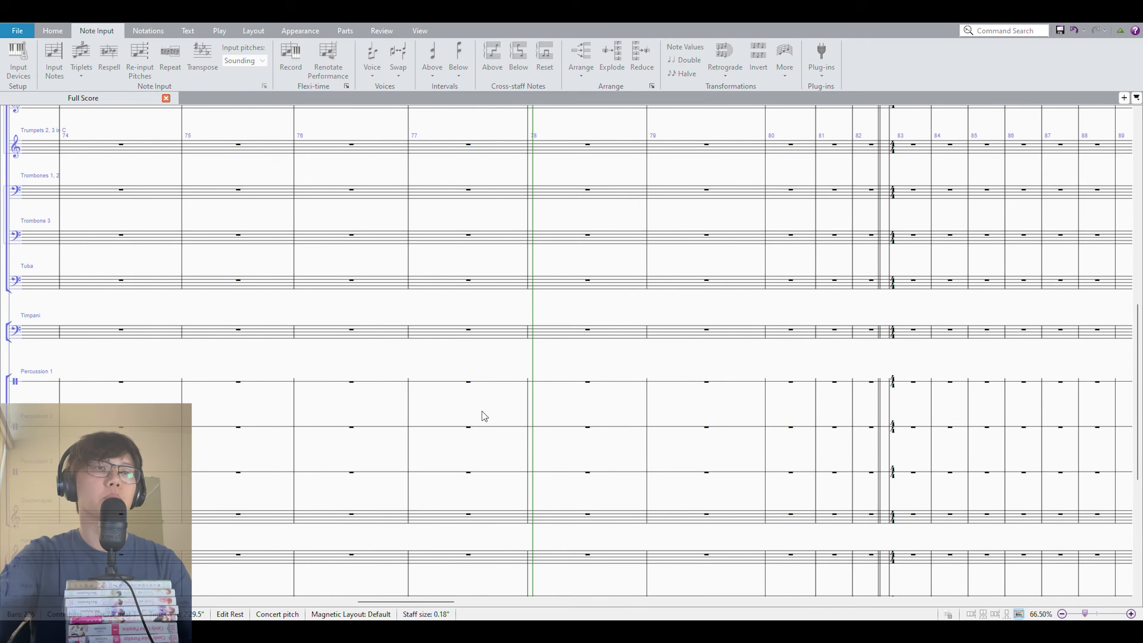
{"action": "scroll", "coordinate": [483, 411], "scroll_direction": "up", "scroll_amount": 5}
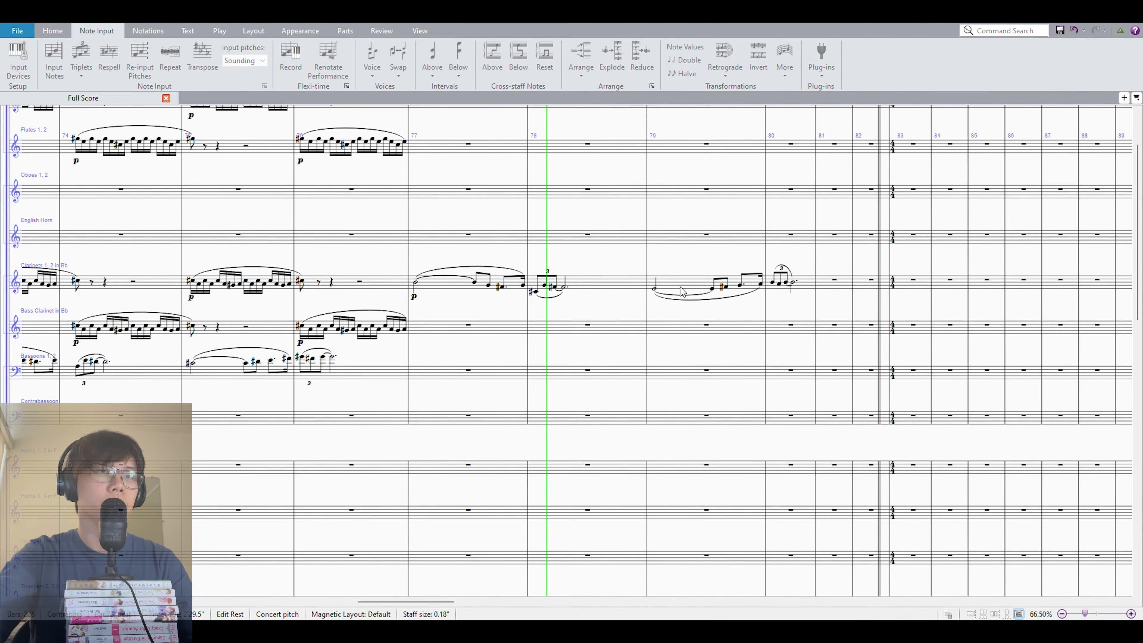
{"action": "scroll", "coordinate": [639, 297], "scroll_direction": "down", "scroll_amount": 10}
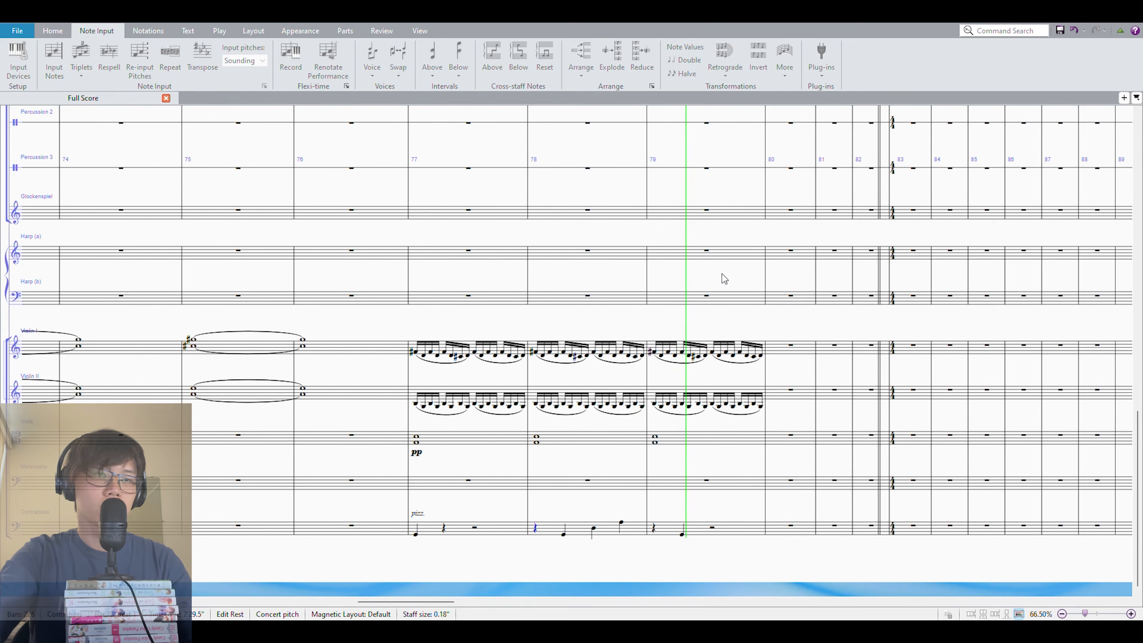
{"action": "scroll", "coordinate": [742, 316], "scroll_direction": "up", "scroll_amount": 10}
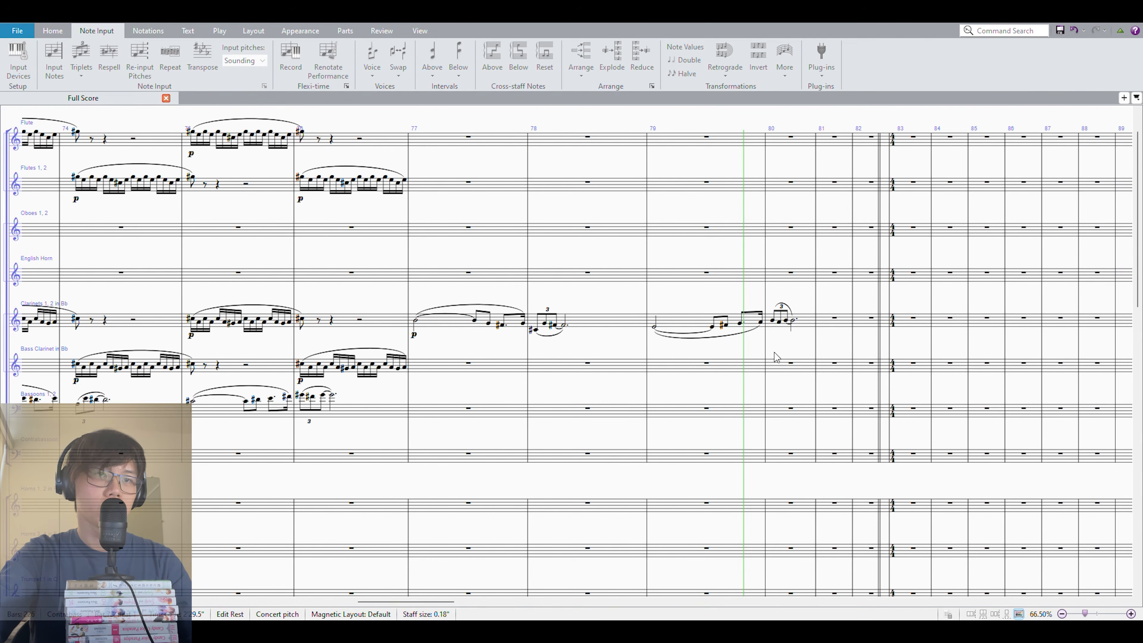
{"action": "scroll", "coordinate": [773, 350], "scroll_direction": "down", "scroll_amount": 10}
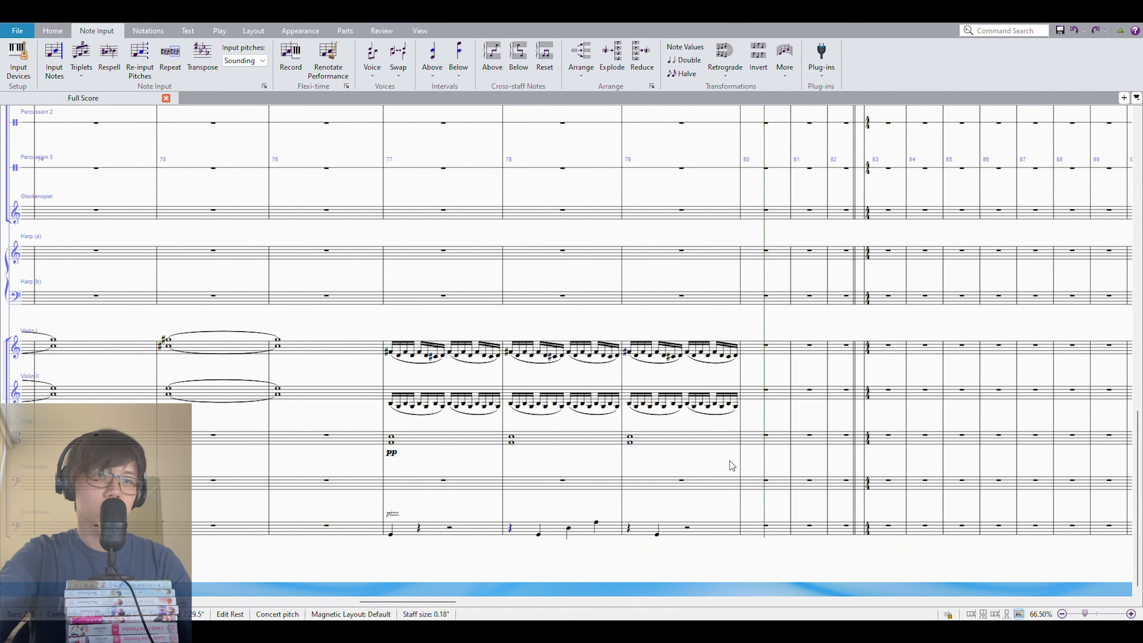
Copy contrabass bar 78 into bar 80, and repeat bar 79 of both violins and the viola in bar 80
{"action": "left_click", "coordinate": [551, 534]}
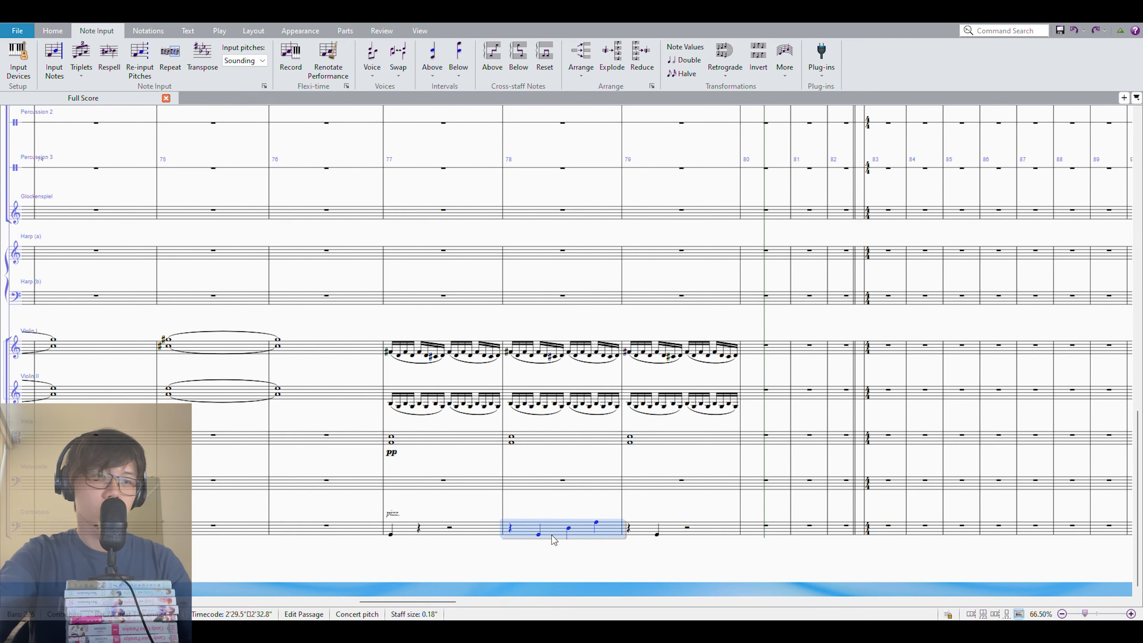
{"action": "left_click", "coordinate": [753, 532], "text": "alt"}
{"action": "left_click", "coordinate": [780, 529]}
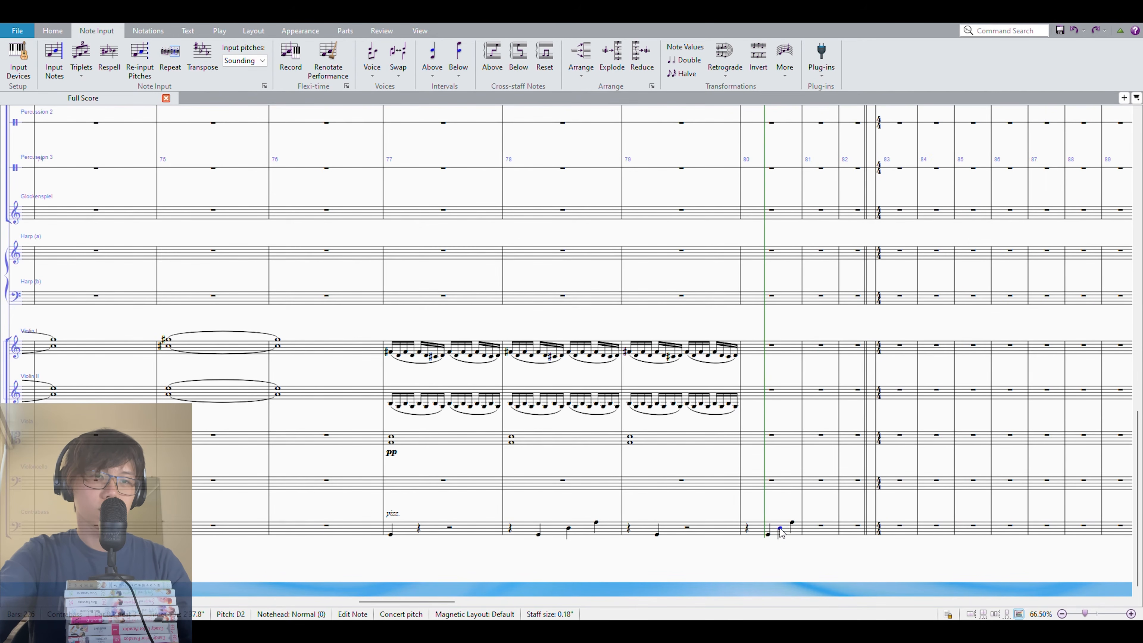
{"action": "left_click", "coordinate": [793, 523], "text": "shift"}
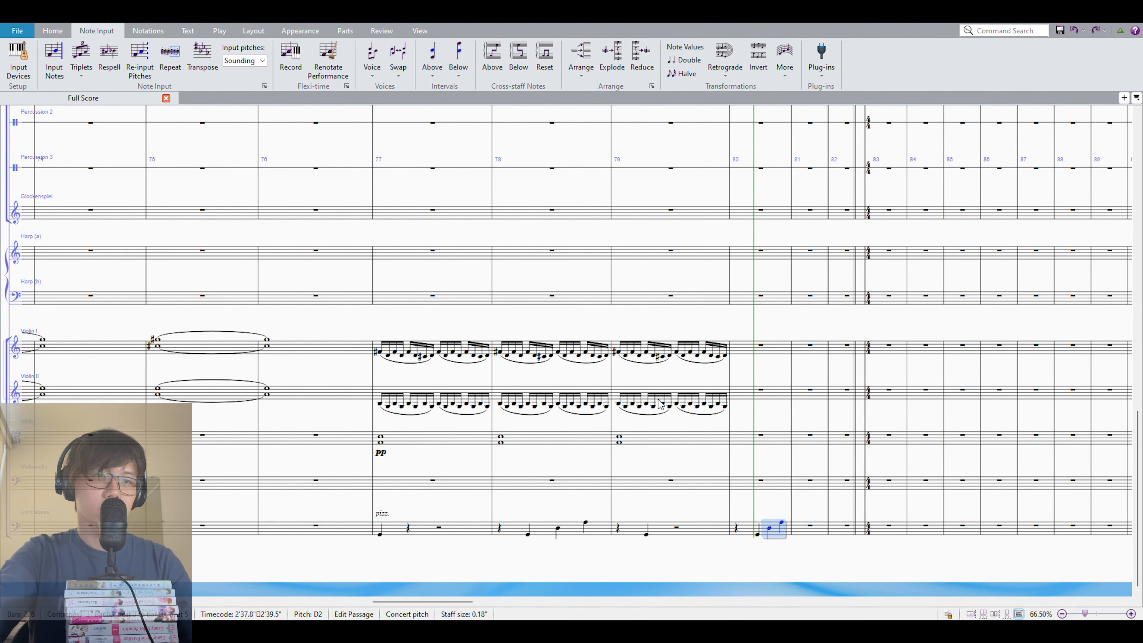
{"action": "left_click", "coordinate": [656, 442]}
{"action": "left_click", "coordinate": [624, 364], "text": "shift"}
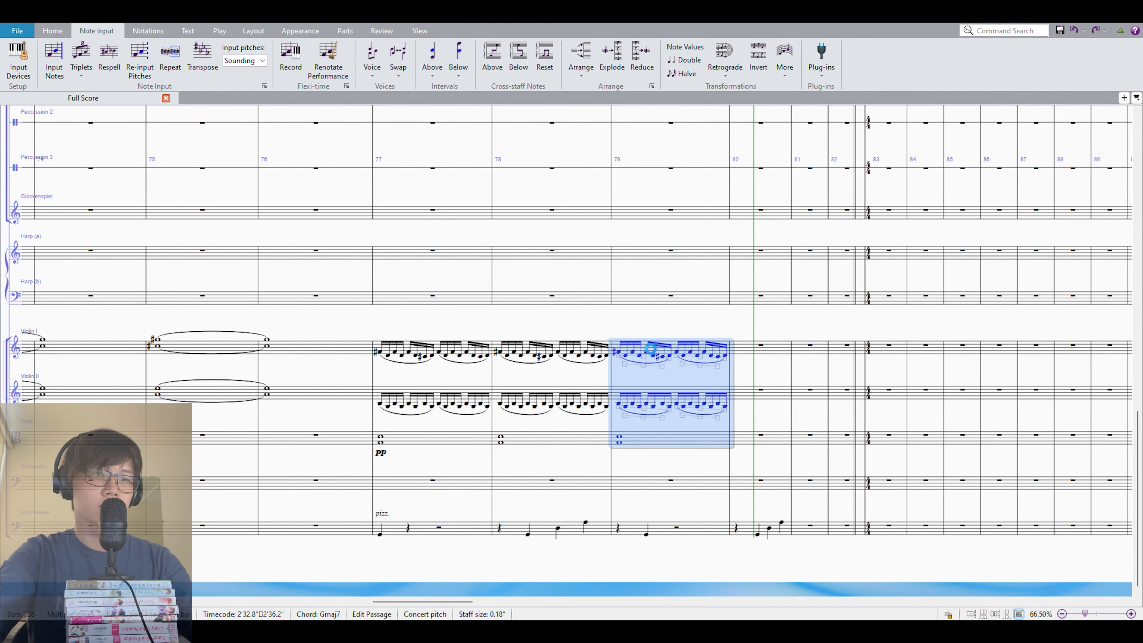
{"action": "key", "text": "r"}
Play back the score from bar 79 to check the transition into bar 81
{"action": "left_click", "coordinate": [625, 354]}
{"action": "scroll", "coordinate": [692, 363], "scroll_direction": "up", "scroll_amount": 10}
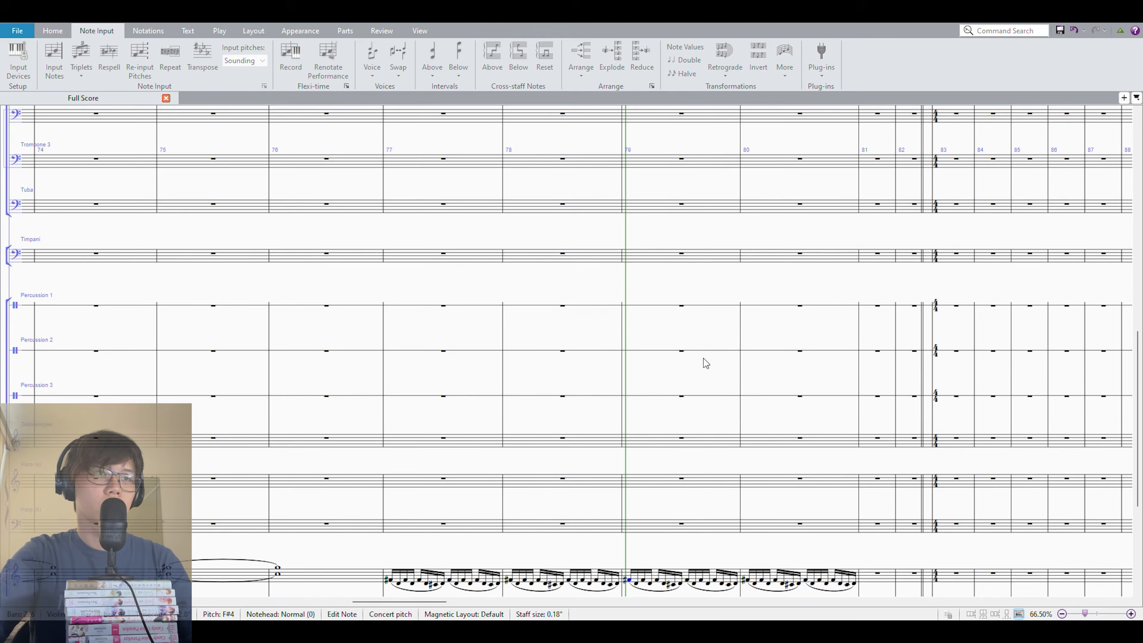
{"action": "scroll", "coordinate": [702, 361], "scroll_direction": "up", "scroll_amount": 2}
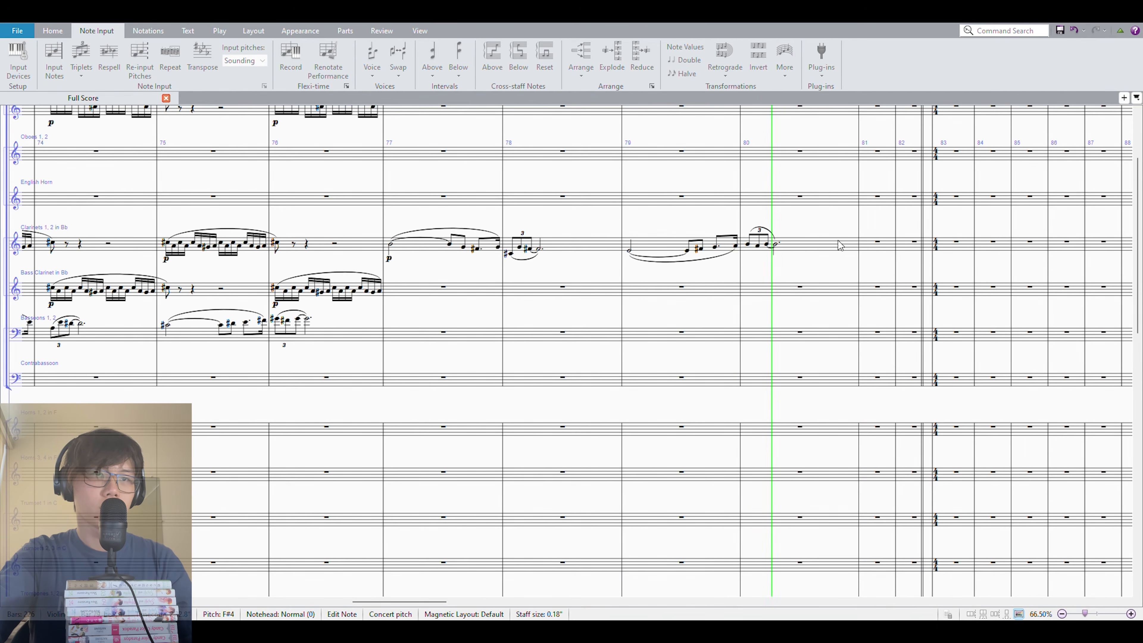
Insert seven empty bars before the double barline and copy the clarinet melody of bars 77 to 80 into the oboes from bar 81
{"action": "left_click", "coordinate": [842, 251]}
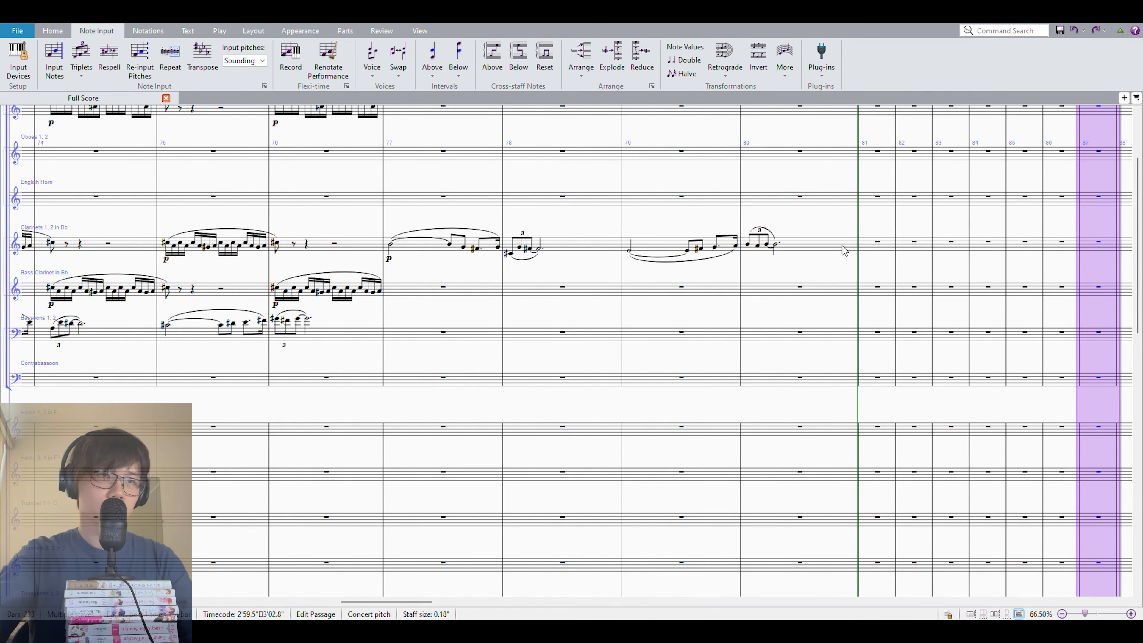
{"action": "left_click", "coordinate": [409, 247], "text": "shift"}
{"action": "scroll", "coordinate": [740, 252], "scroll_direction": "up", "scroll_amount": 1}
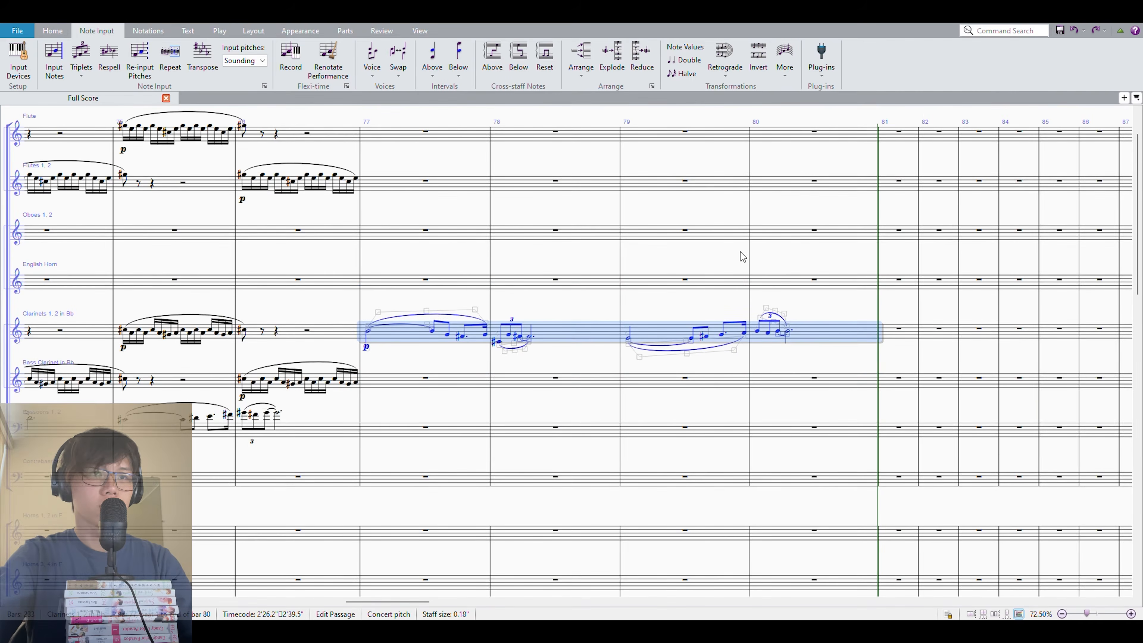
{"action": "left_click_drag", "start_coordinate": [768, 275], "coordinate": [487, 316]}
{"action": "left_click", "coordinate": [634, 275]}
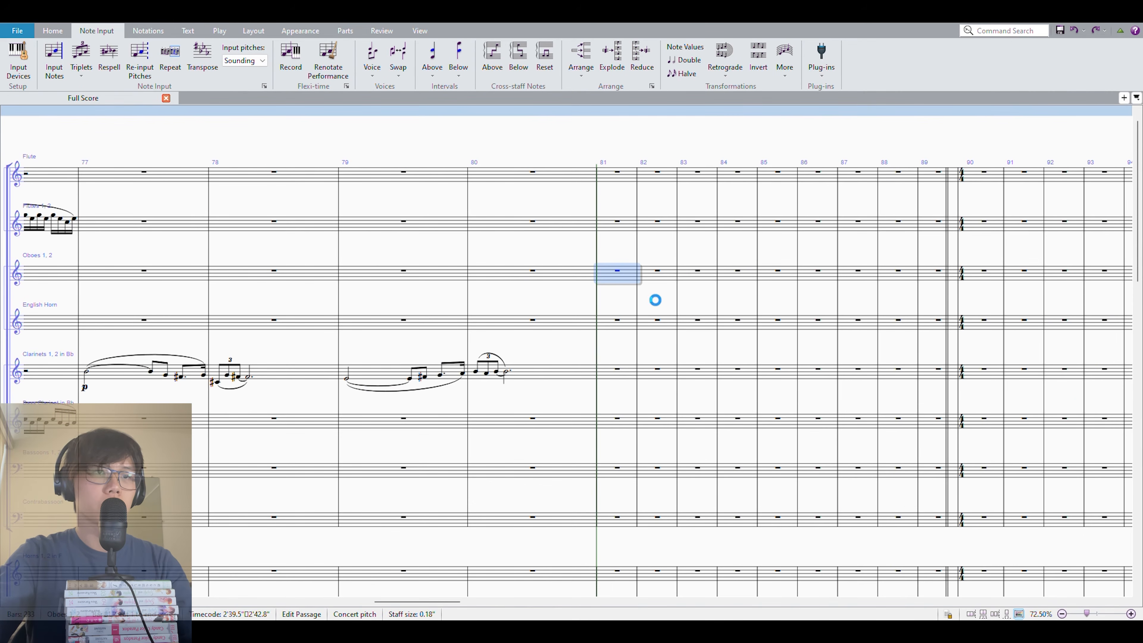
{"action": "key", "text": "ctrl+v"}
{"action": "left_click", "coordinate": [670, 283]}
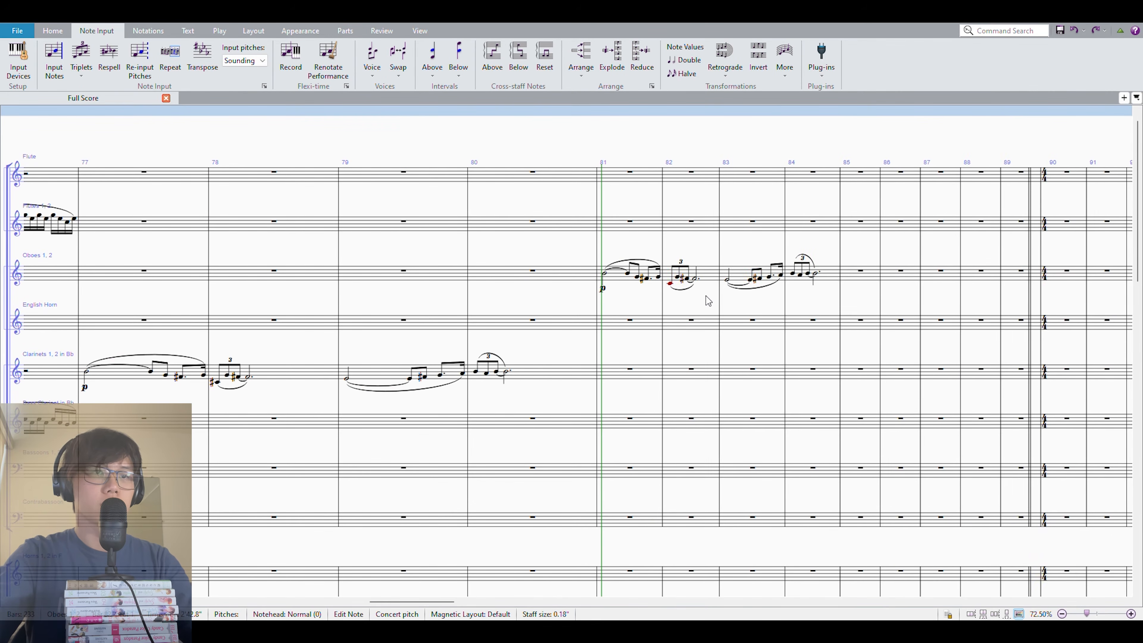
Enter an arco whole-note C in contrabass bar 81 and repeat it through bar 84, tied across the bars
{"action": "scroll", "coordinate": [697, 322], "scroll_direction": "down", "scroll_amount": 12}
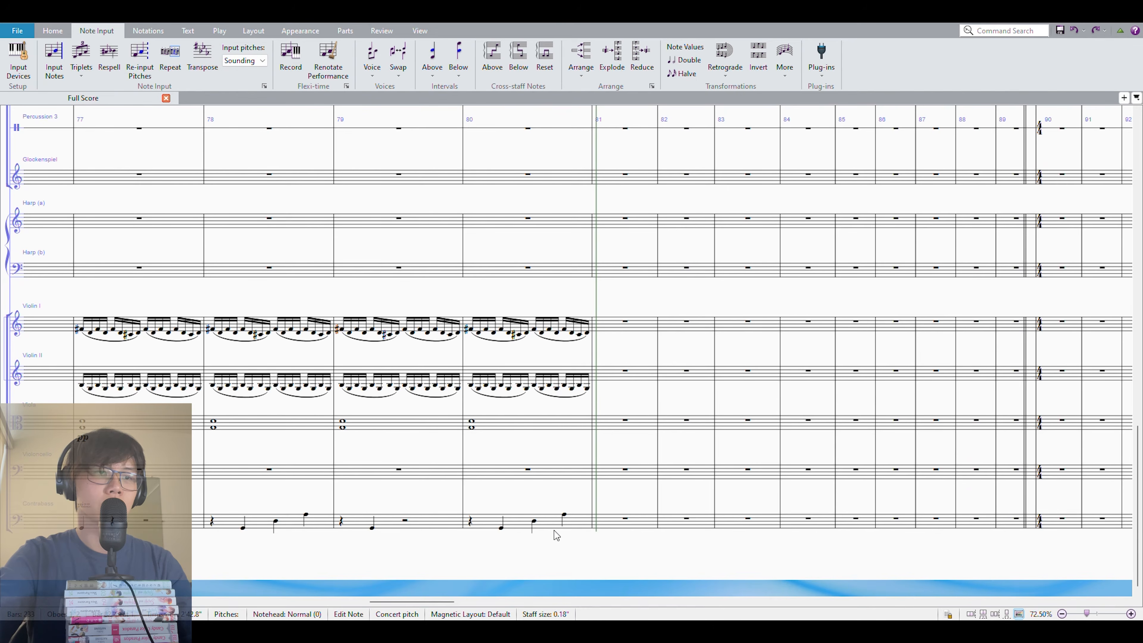
{"action": "key", "text": "Escape"}
{"action": "left_click", "coordinate": [624, 526]}
{"action": "key", "text": "ctrl+v"}
{"action": "left_click", "coordinate": [600, 520]}
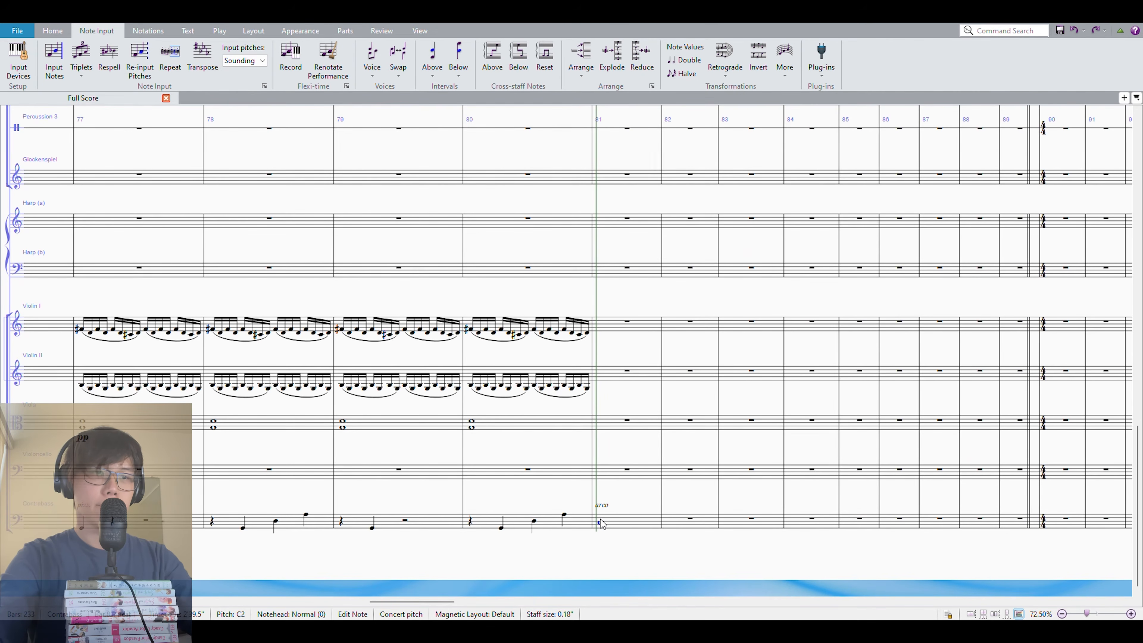
{"action": "key", "text": "r"}
{"action": "key", "text": "r"}
{"action": "key", "text": "r"}
{"action": "key", "text": "shift+Left"}
{"action": "key", "text": "shift+Left"}
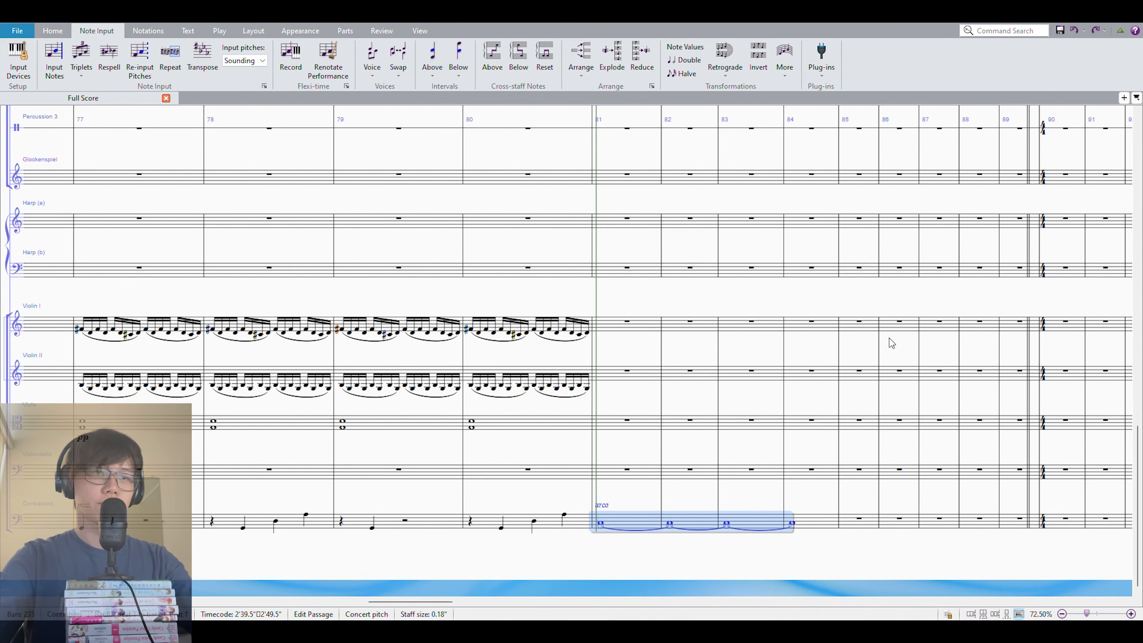
{"action": "key", "text": "Escape"}
Enter the slurred sixteenth-note figure E, F-sharp, B, C, E, C, B, F-sharp in the first half of Violin I bar 81
{"action": "left_click", "coordinate": [633, 331]}
{"action": "key", "text": "shift+n"}
{"action": "key", "text": "g"}
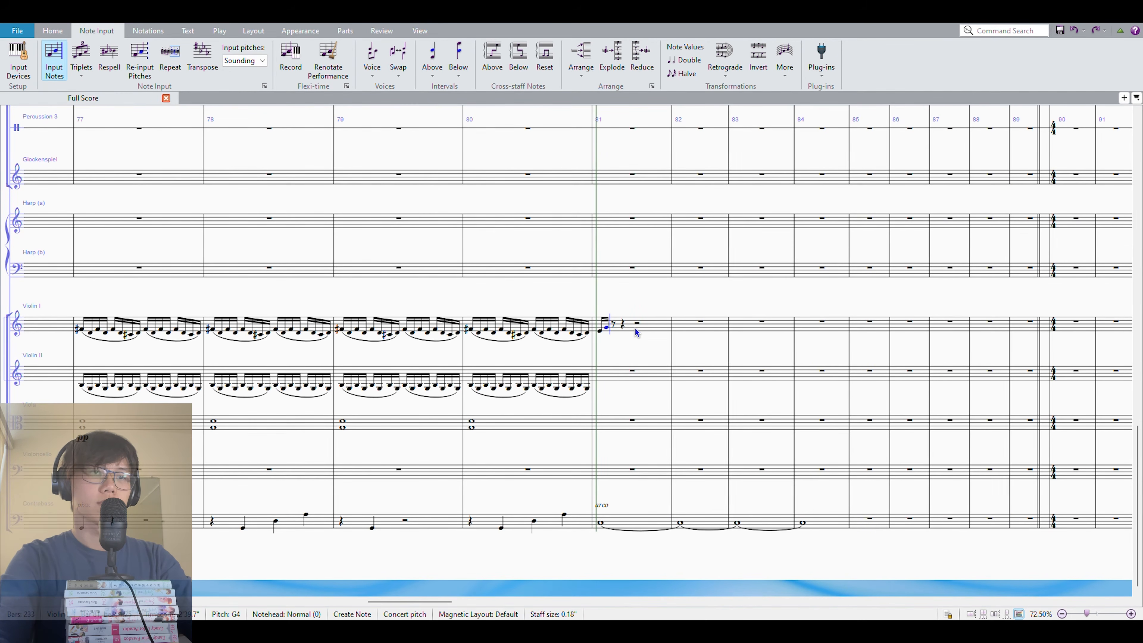
{"action": "key", "text": "ctrl+z"}
{"action": "key", "text": "n"}
{"action": "key", "text": "f"}
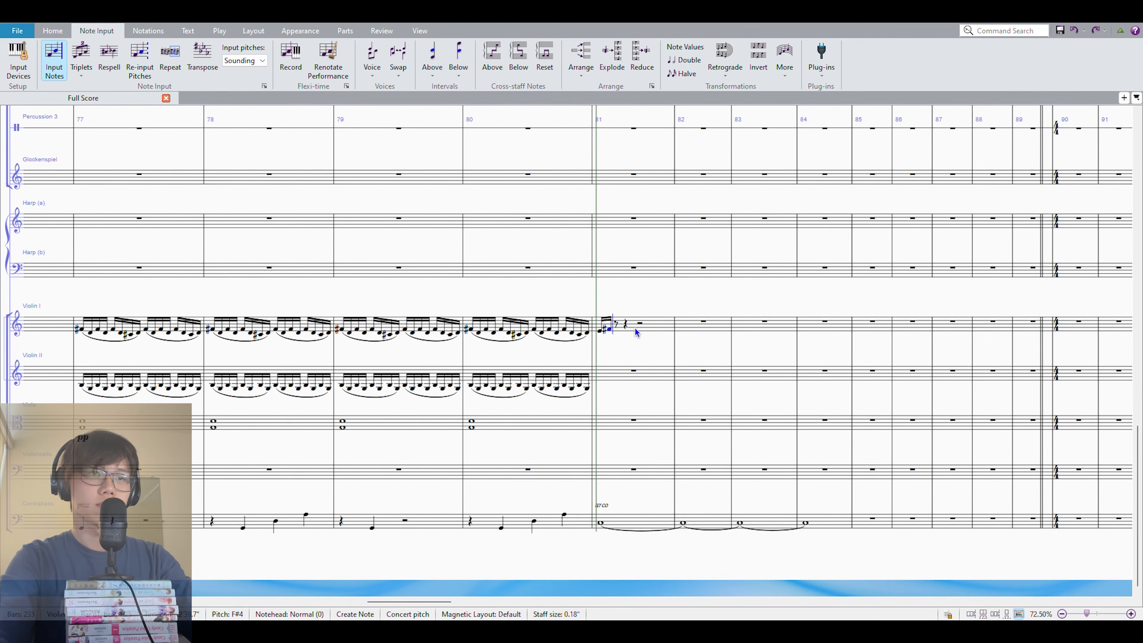
{"action": "key", "text": "a"}
{"action": "key", "text": "b"}
{"action": "key", "text": "Left"}
{"action": "key", "text": "b"}
{"action": "key", "text": "c"}
{"action": "key", "text": "e"}
{"action": "key", "text": "c"}
{"action": "key", "text": "b"}
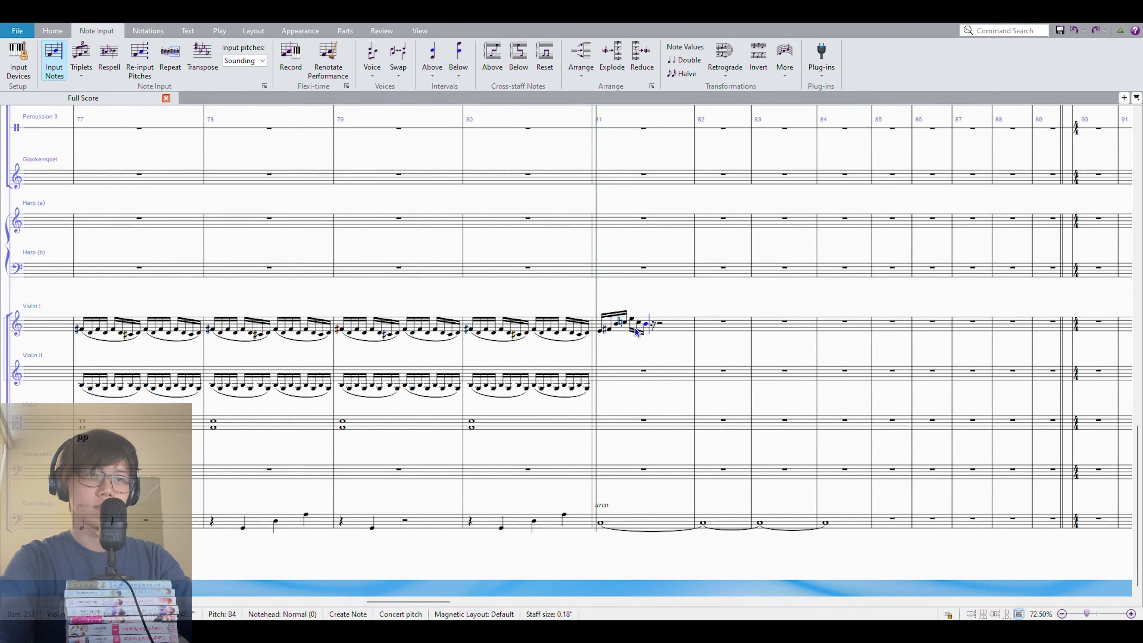
{"action": "key", "text": "f"}
{"action": "key", "text": "Escape"}
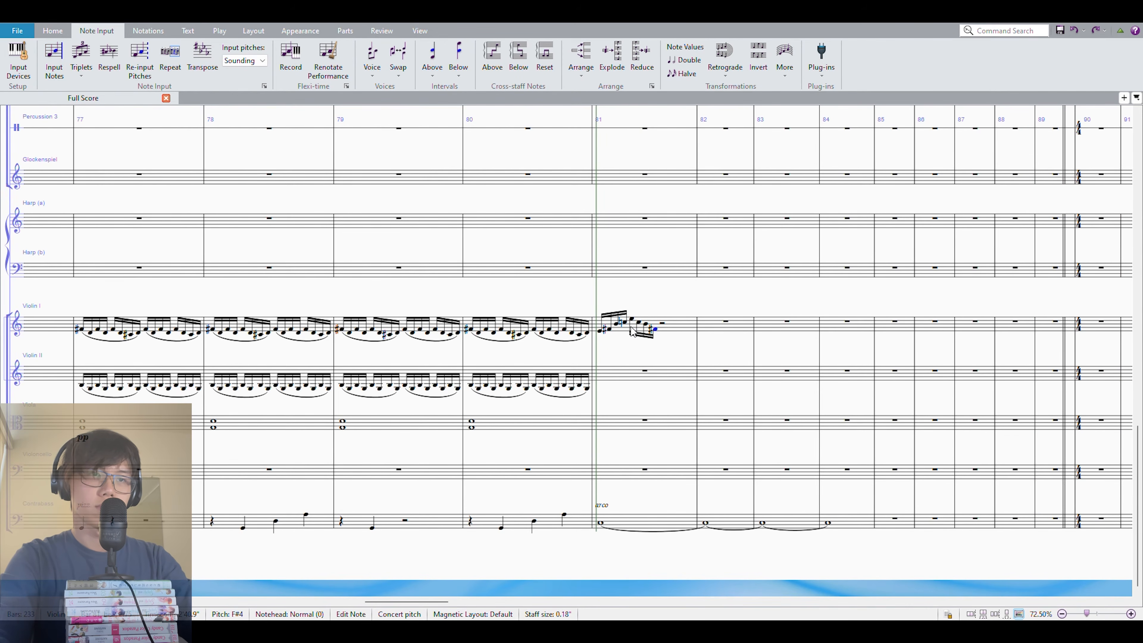
{"action": "key", "text": "s"}
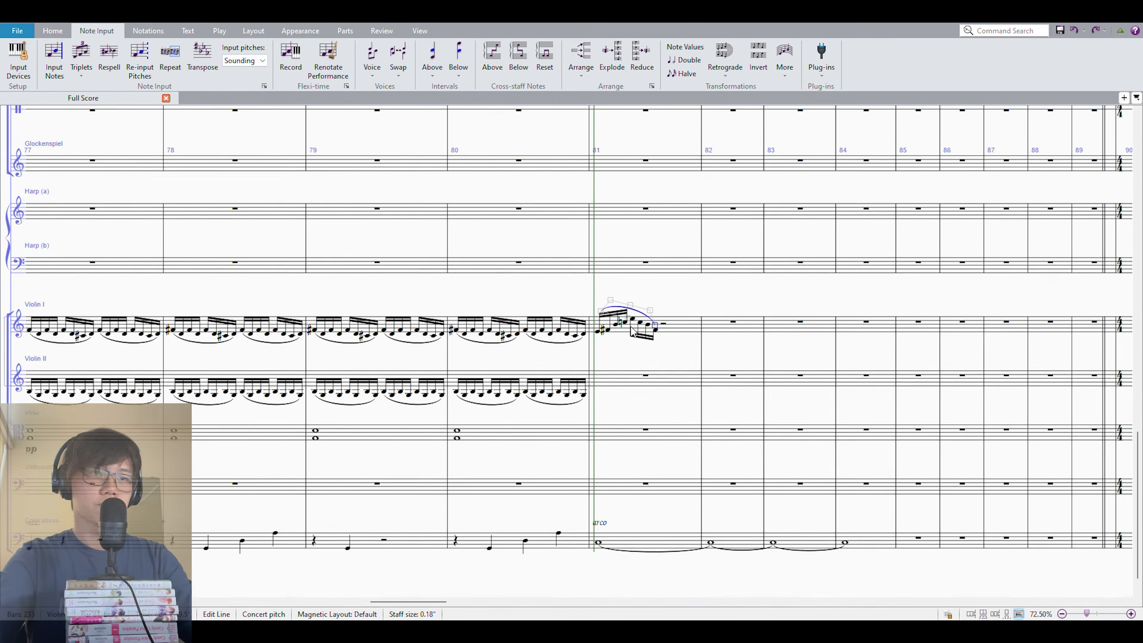
Enter the slurred sixteenth-note figure G, C, E, F-sharp, A, F-sharp, E, C in the first half of Violin II bar 81
{"action": "scroll", "coordinate": [632, 331], "scroll_direction": "up", "scroll_amount": 3}
{"action": "left_click", "coordinate": [636, 398]}
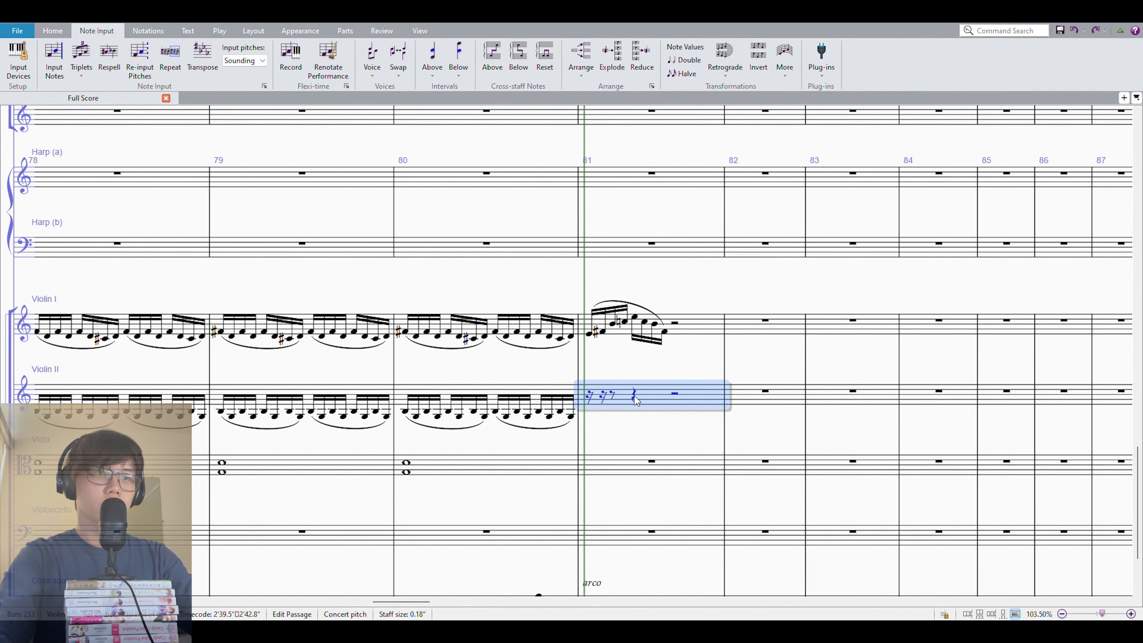
{"action": "key", "text": "shift+n"}
{"action": "key", "text": "c"}
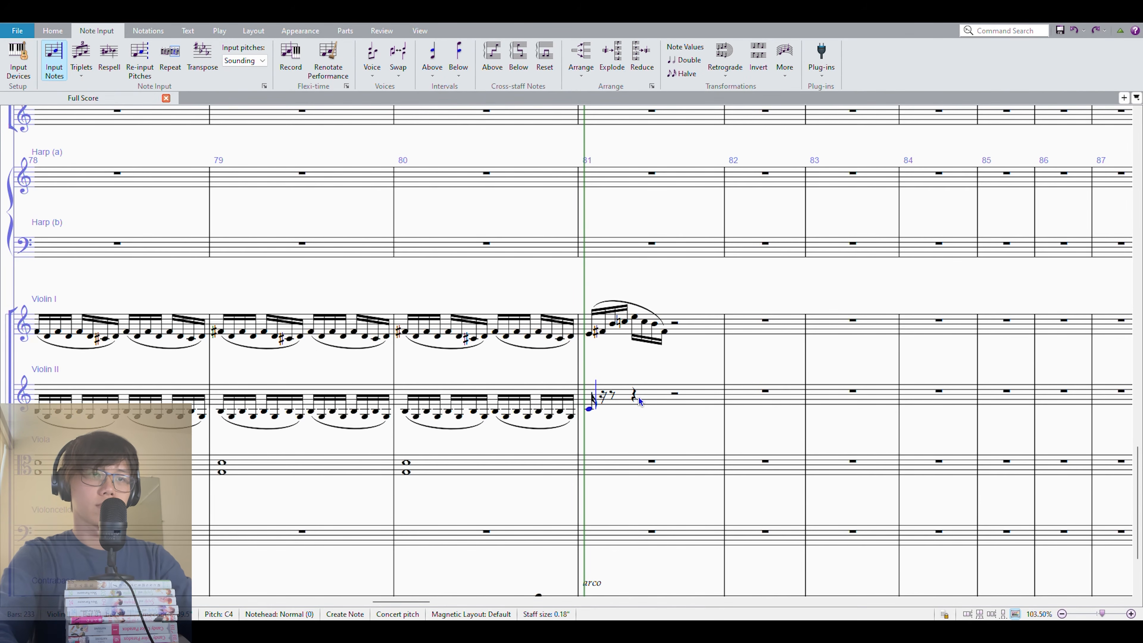
{"action": "key", "text": "Escape"}
{"action": "key", "text": "g"}
{"action": "key", "text": "n"}
{"action": "key", "text": "c"}
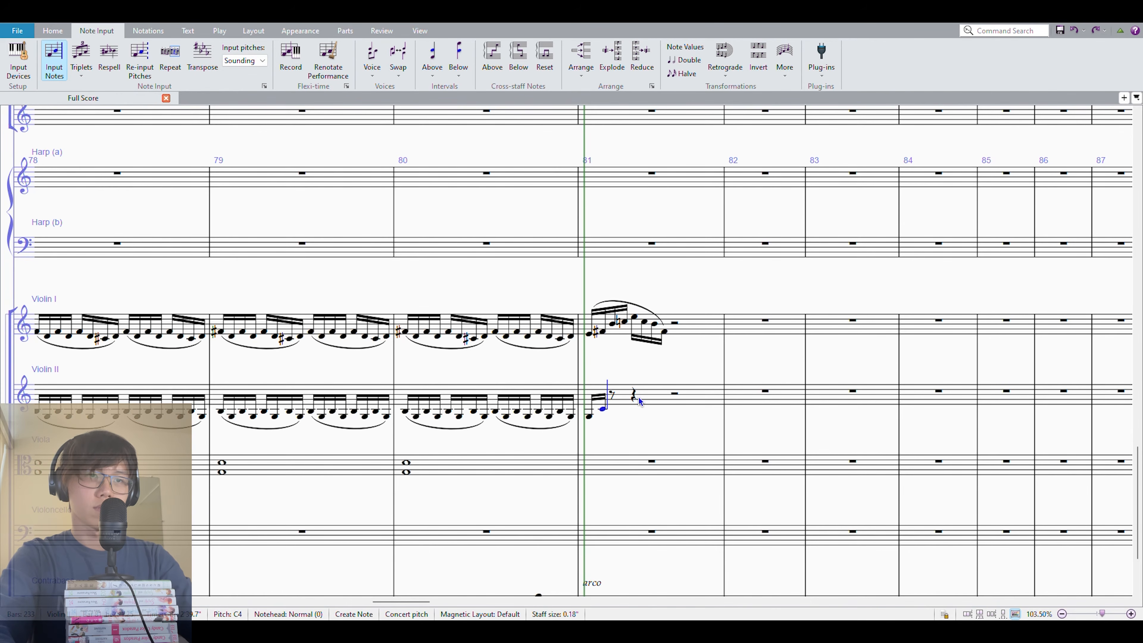
{"action": "key", "text": "e"}
{"action": "key", "text": "f"}
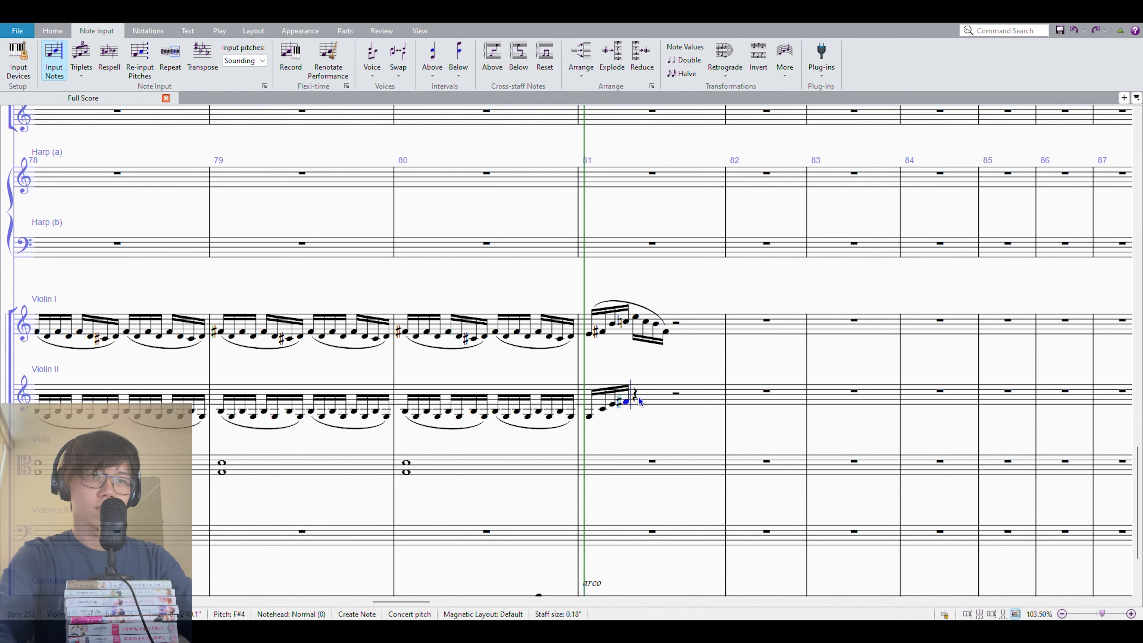
{"action": "key", "text": "a"}
{"action": "key", "text": "f"}
{"action": "key", "text": "e"}
{"action": "key", "text": "c"}
{"action": "key", "text": "Escape"}
{"action": "key", "text": "ctrl+shift+Left"}
{"action": "key", "text": "s"}
Repeat the half-bar figures of both violins from bar 81 through the end of bar 83
{"action": "left_click", "coordinate": [679, 341]}
{"action": "left_click", "coordinate": [665, 332]}
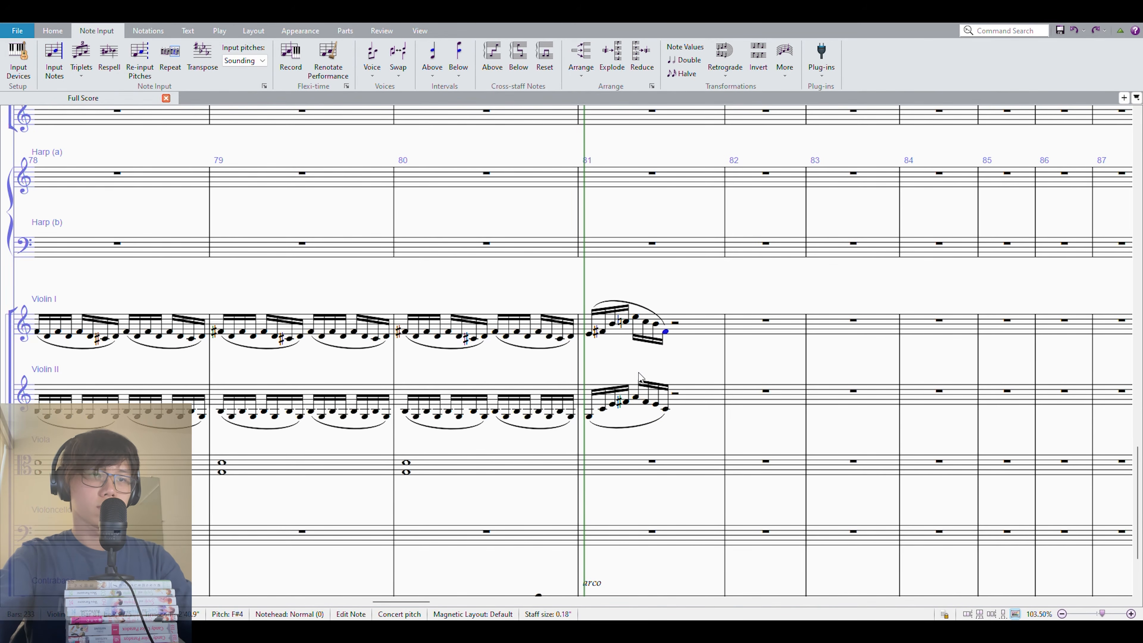
{"action": "left_click", "coordinate": [589, 419], "text": "shift"}
{"action": "key", "text": "r"}
{"action": "key", "text": "r"}
{"action": "key", "text": "r"}
{"action": "key", "text": "r"}
{"action": "key", "text": "r"}
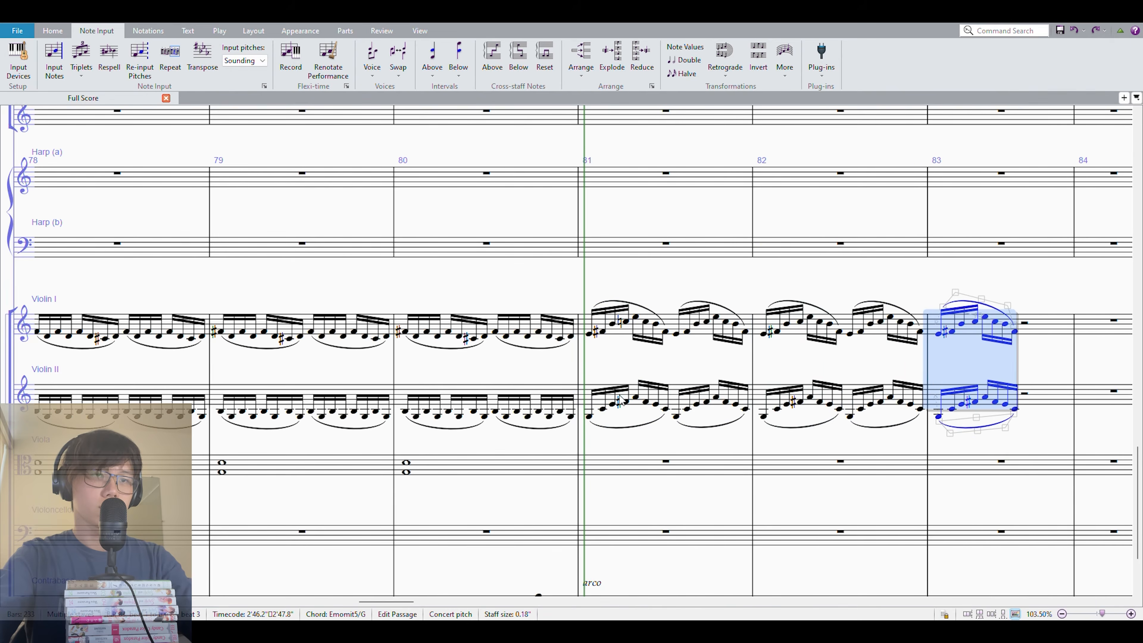
Copy the tied arco contrabass notes of bars 81 to 84 into the cello and add a fifth above them
{"action": "scroll", "coordinate": [633, 412], "scroll_direction": "down", "scroll_amount": 3}
{"action": "left_click_drag", "start_coordinate": [608, 474], "coordinate": [496, 473]}
{"action": "left_click", "coordinate": [589, 487]}
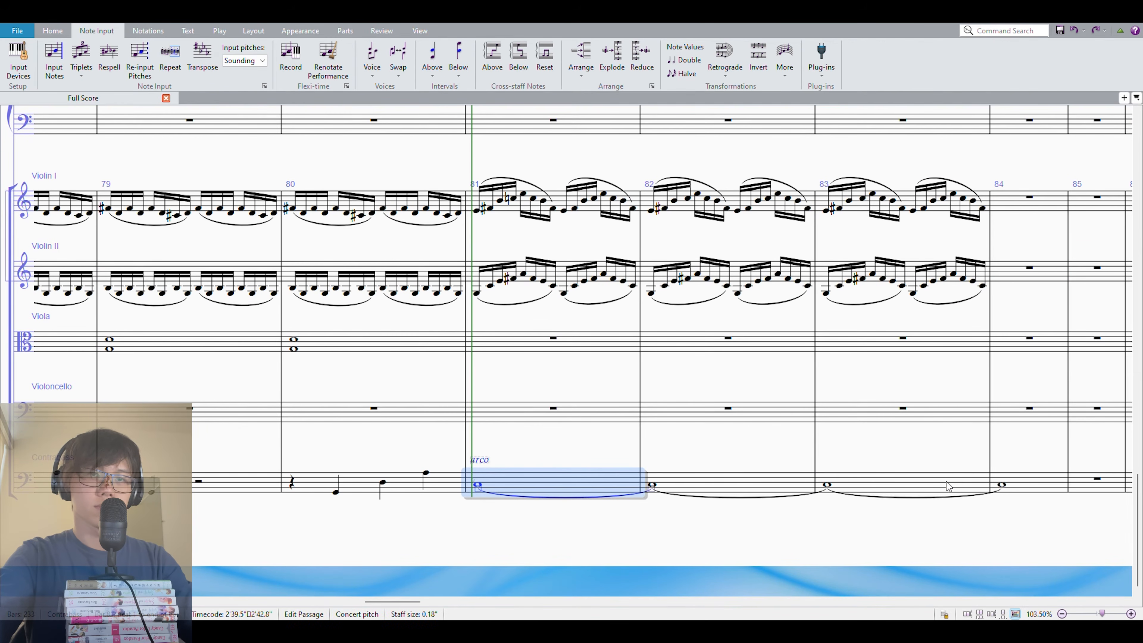
{"action": "left_click", "coordinate": [947, 483], "text": "shift"}
{"action": "key", "text": "shift+Right"}
{"action": "left_click", "coordinate": [572, 410], "text": "alt"}
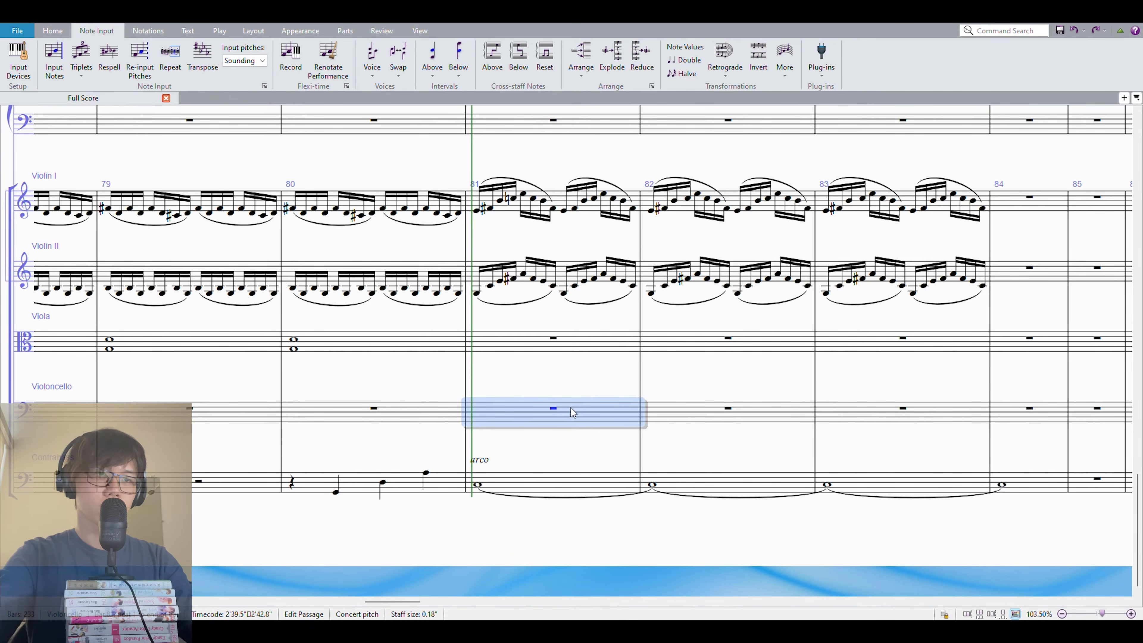
{"action": "key", "text": "5"}
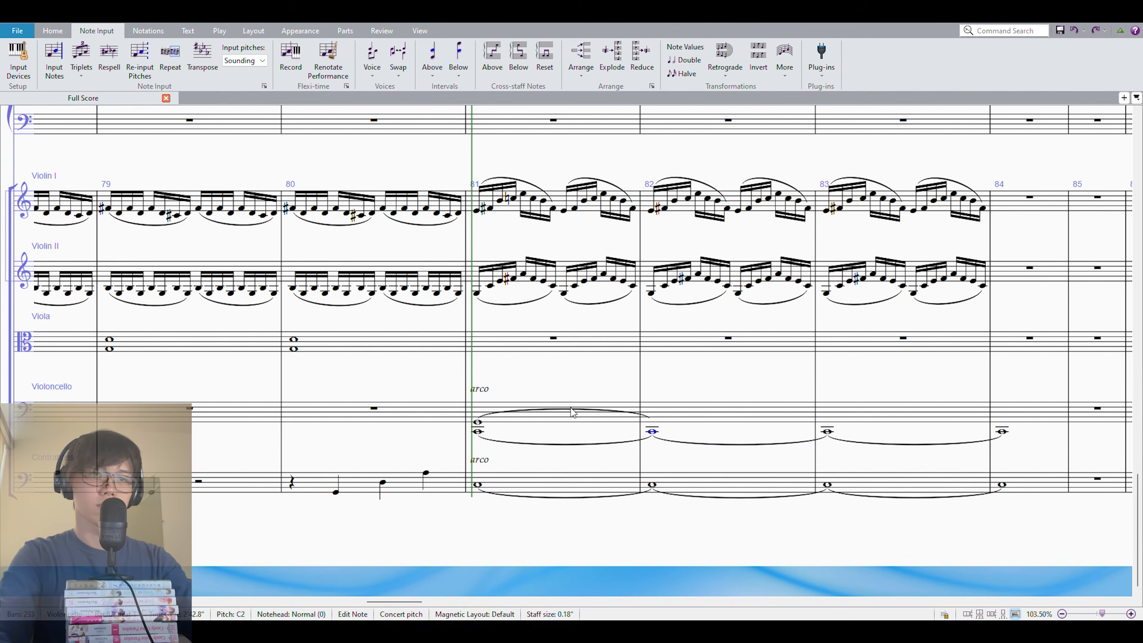
Enter the quarter notes E, F-sharp, E, F-sharp in viola bar 81 and slur them together
{"action": "left_click", "coordinate": [549, 340]}
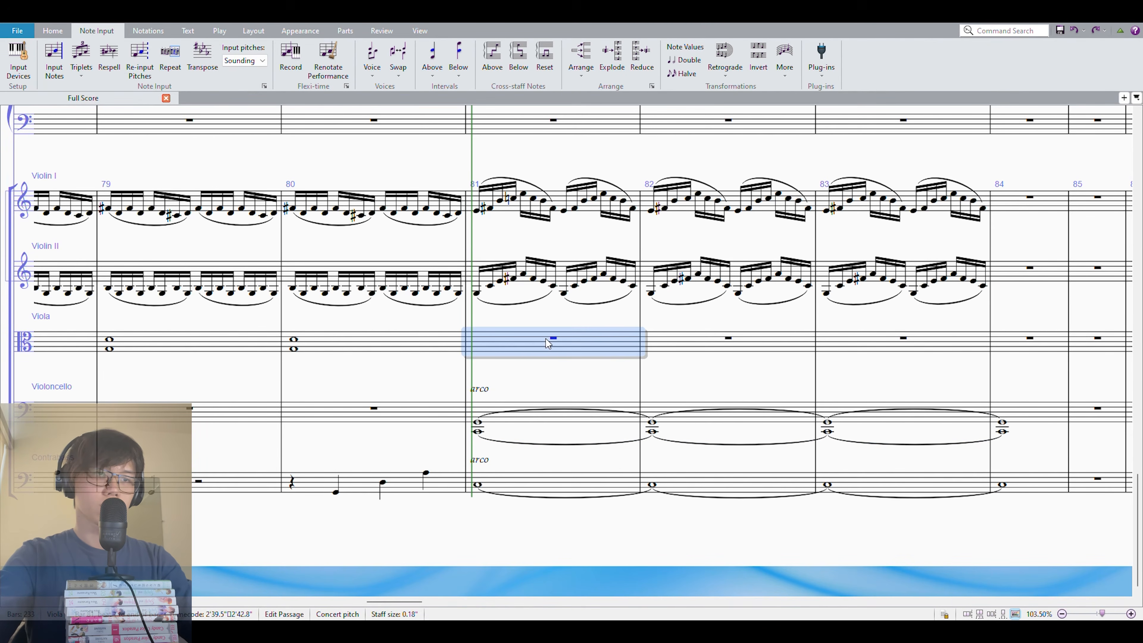
{"action": "key", "text": "KP_3"}
{"action": "key", "text": "e"}
{"action": "key", "text": "Escape"}
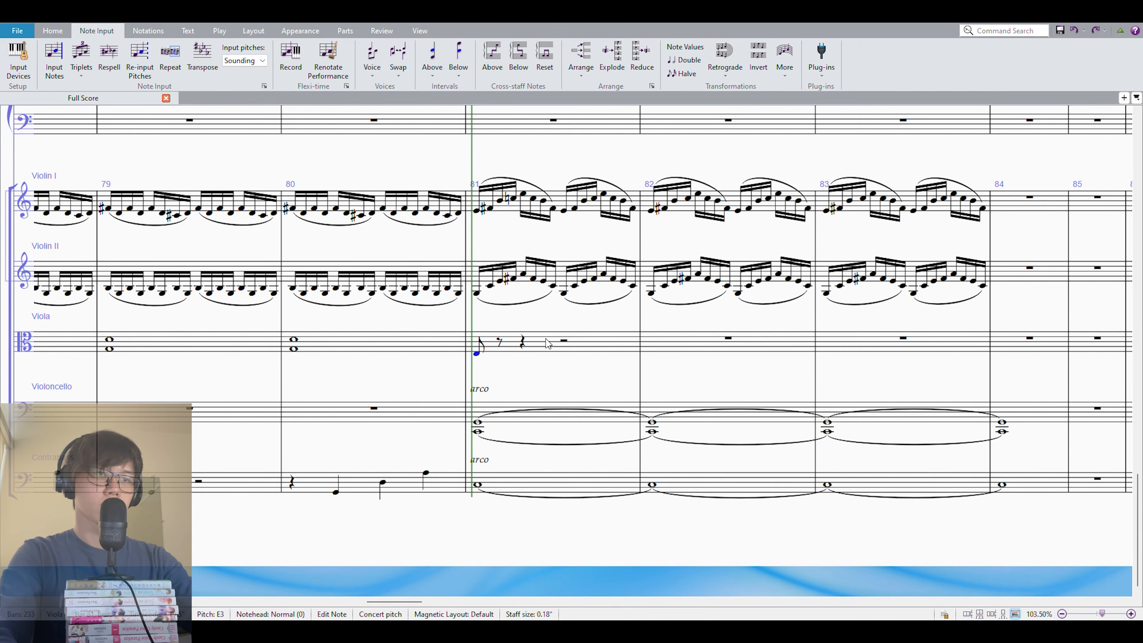
{"action": "key", "text": "KP_4"}
{"action": "key", "text": "n"}
{"action": "key", "text": "KP_8"}
{"action": "key", "text": "f"}
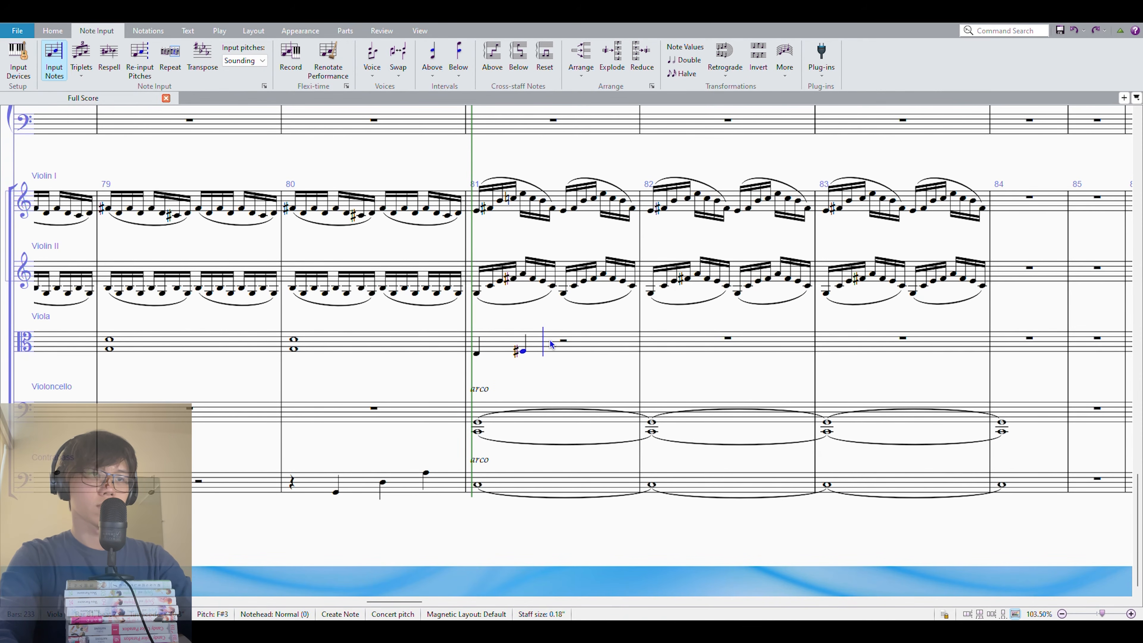
{"action": "key", "text": "e"}
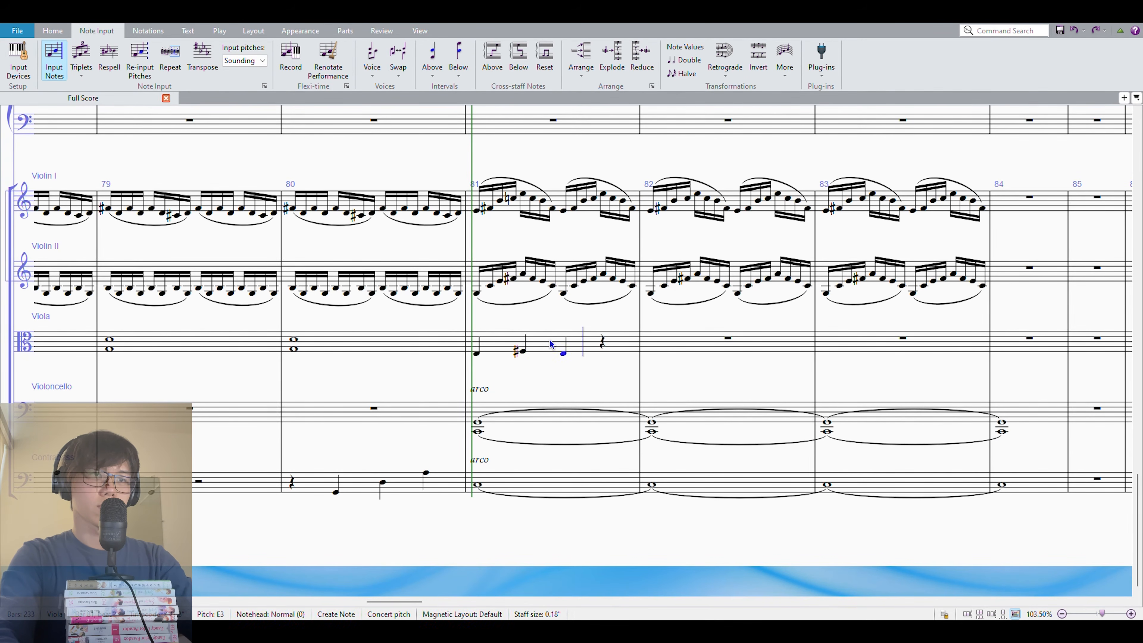
{"action": "key", "text": "f"}
{"action": "key", "text": "Escape"}
{"action": "key", "text": "ctrl+shift+Left"}
{"action": "key", "text": "s"}
Repeat viola bar 81 through bar 84
{"action": "left_click", "coordinate": [549, 341]}
{"action": "key", "text": "r"}
{"action": "key", "text": "r"}
{"action": "key", "text": "r"}
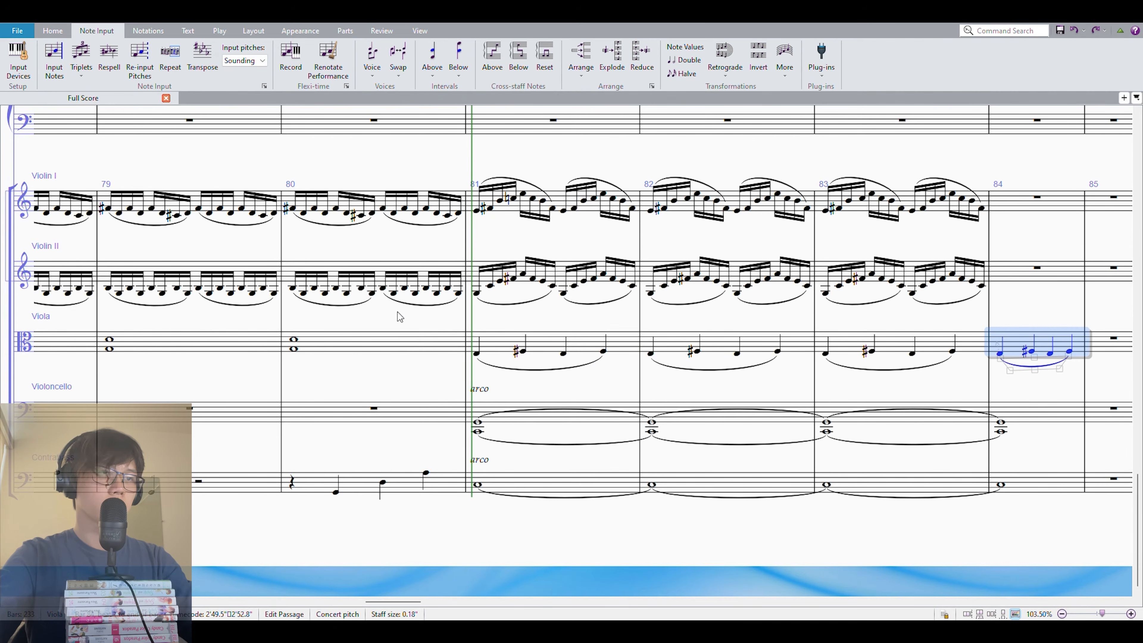
Mark the cello and contrabass p in bar 81 and play back the oboe statement through bar 84
{"action": "left_click", "coordinate": [293, 339]}
{"action": "key", "text": "p"}
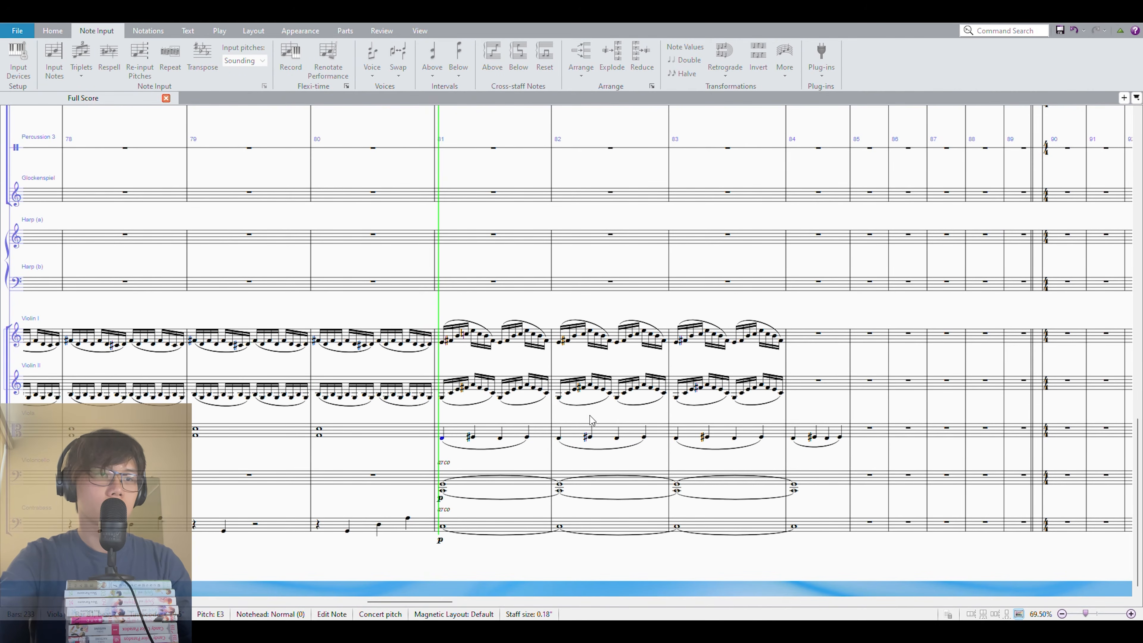
{"action": "scroll", "coordinate": [671, 392], "scroll_direction": "up", "scroll_amount": 10}
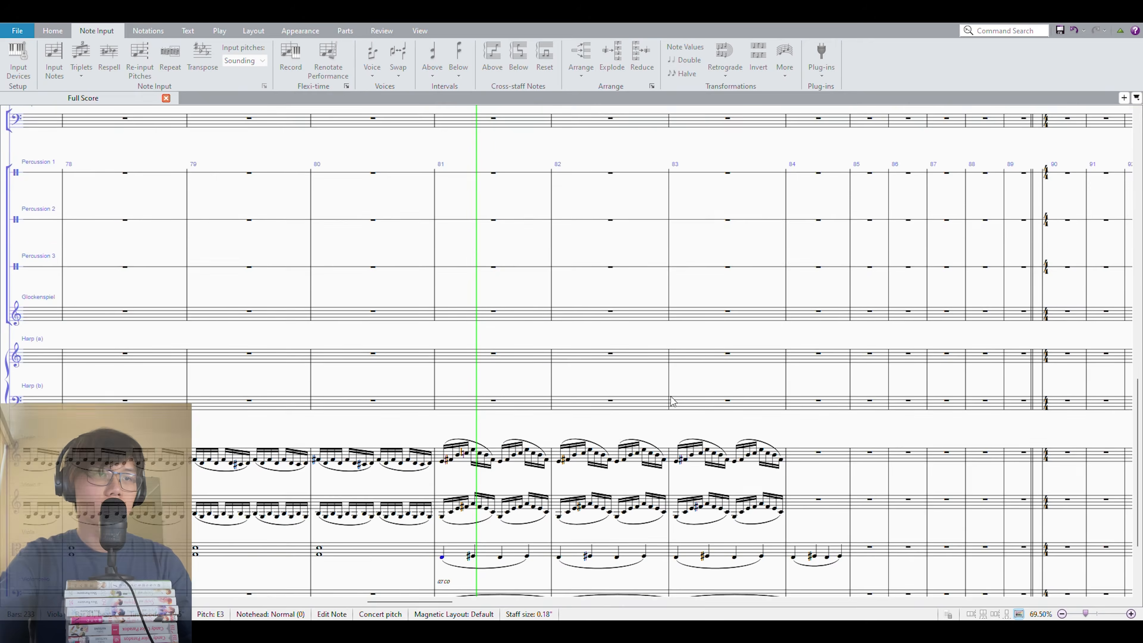
{"action": "scroll", "coordinate": [670, 386], "scroll_direction": "up", "scroll_amount": 2}
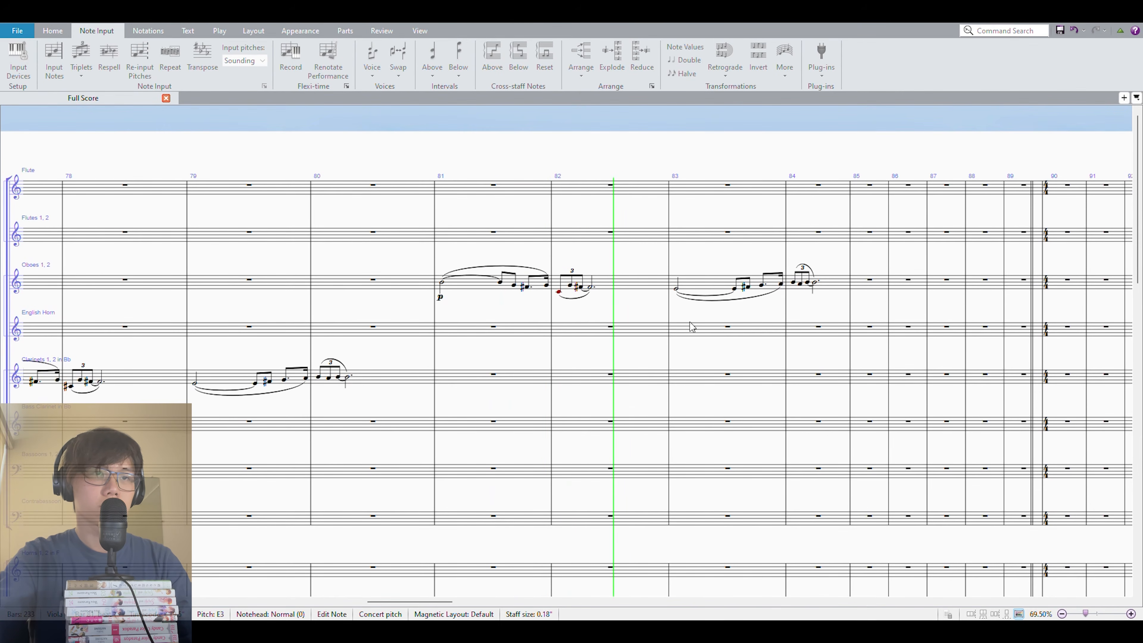
{"action": "left_click_drag", "start_coordinate": [636, 319], "coordinate": [633, 318]}
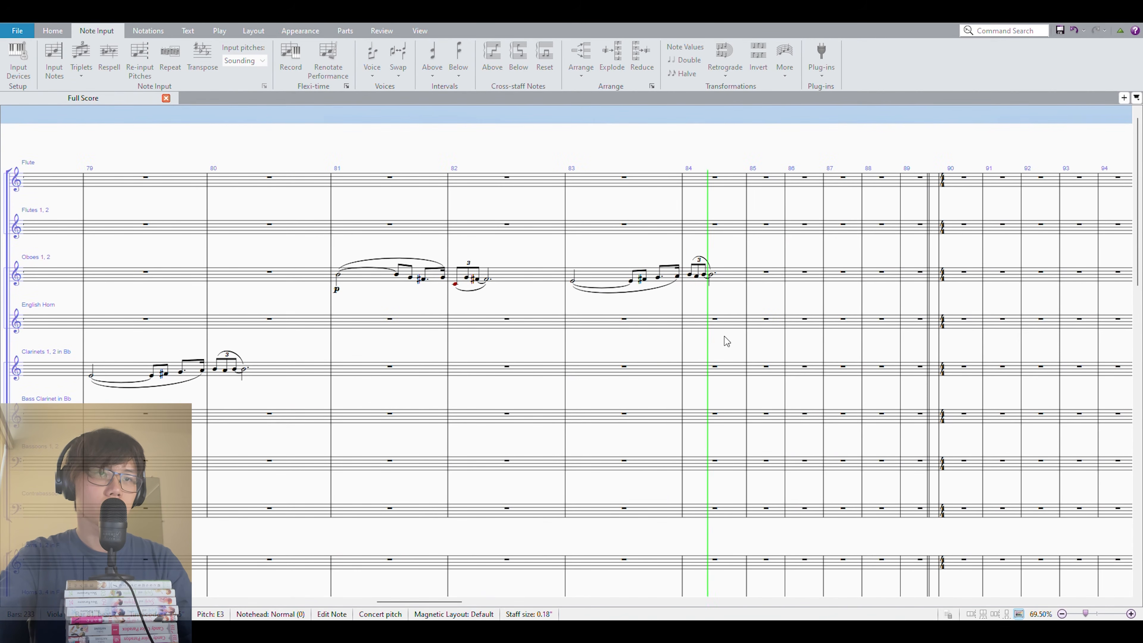
Repeat bar 83 of both violins in bar 84
{"action": "scroll", "coordinate": [730, 326], "scroll_direction": "down", "scroll_amount": 15}
{"action": "left_click", "coordinate": [625, 383]}
{"action": "left_click", "coordinate": [628, 335]}
{"action": "left_click", "coordinate": [670, 399], "text": "shift"}
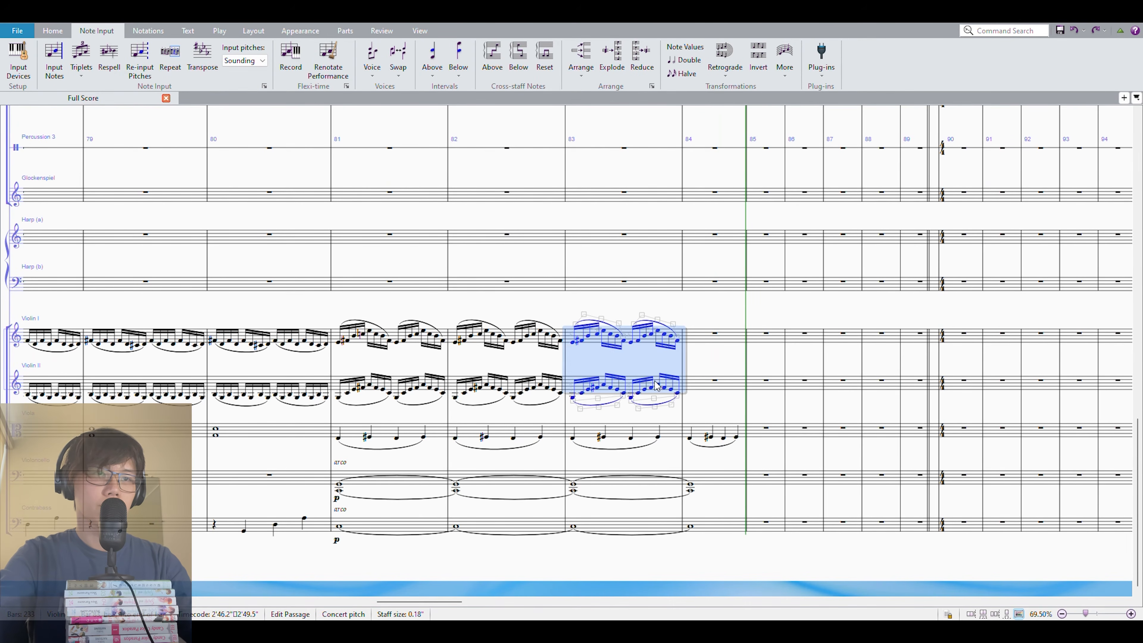
{"action": "key", "text": "r"}
Copy the oboe melody of bar 83 into viola bar 85, moved down three steps, and check its notes
{"action": "left_click_drag", "start_coordinate": [395, 312], "coordinate": [396, 297]}
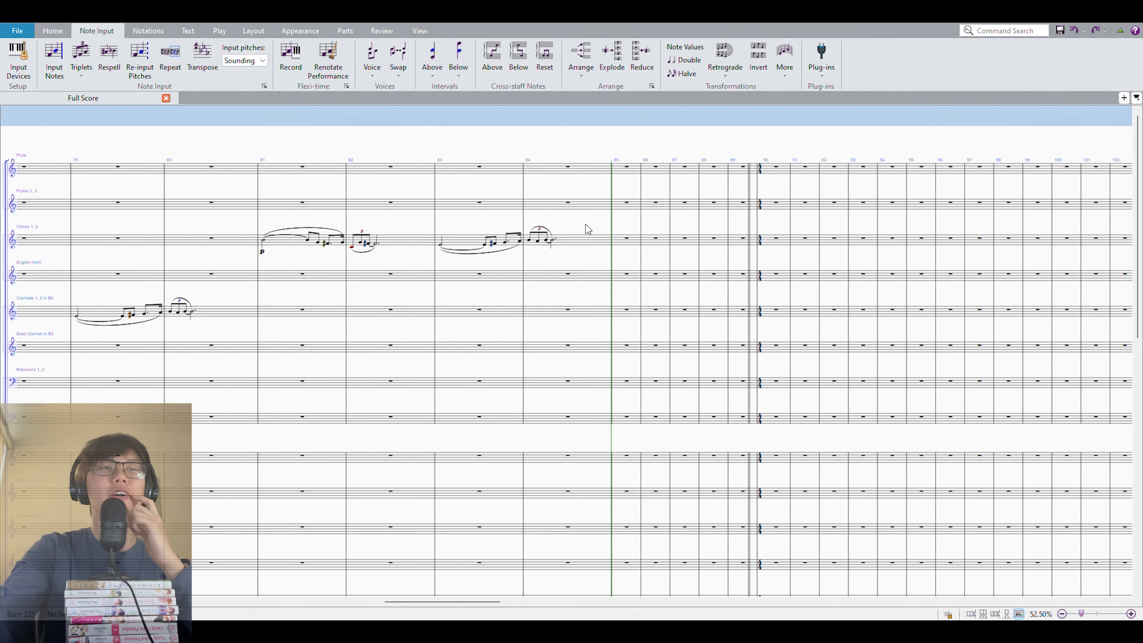
{"action": "scroll", "coordinate": [615, 334], "scroll_direction": "down", "scroll_amount": 5}
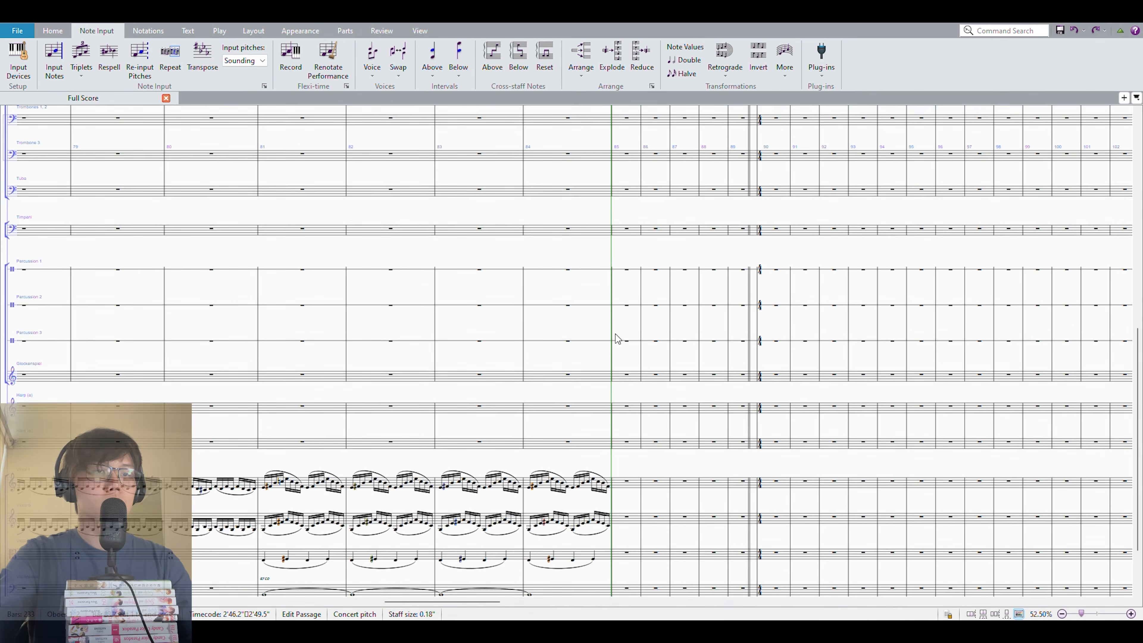
{"action": "scroll", "coordinate": [615, 335], "scroll_direction": "down", "scroll_amount": 3}
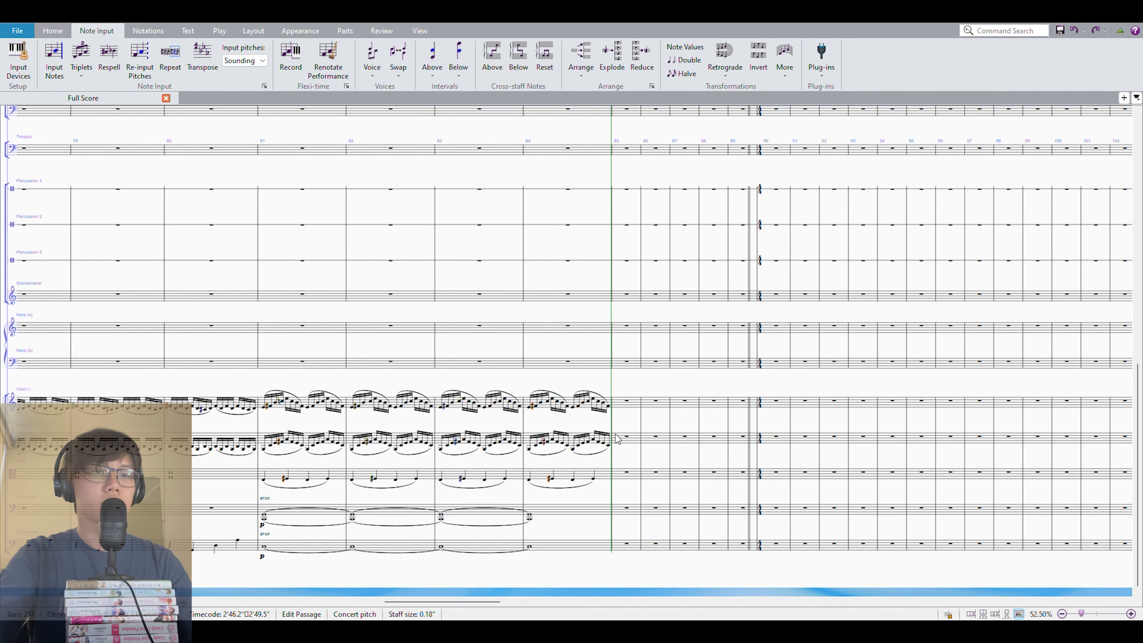
{"action": "left_click", "coordinate": [624, 483]}
{"action": "key", "text": "ctrl+v"}
{"action": "key", "text": "Down"}
{"action": "key", "text": "Down"}
{"action": "key", "text": "Down"}
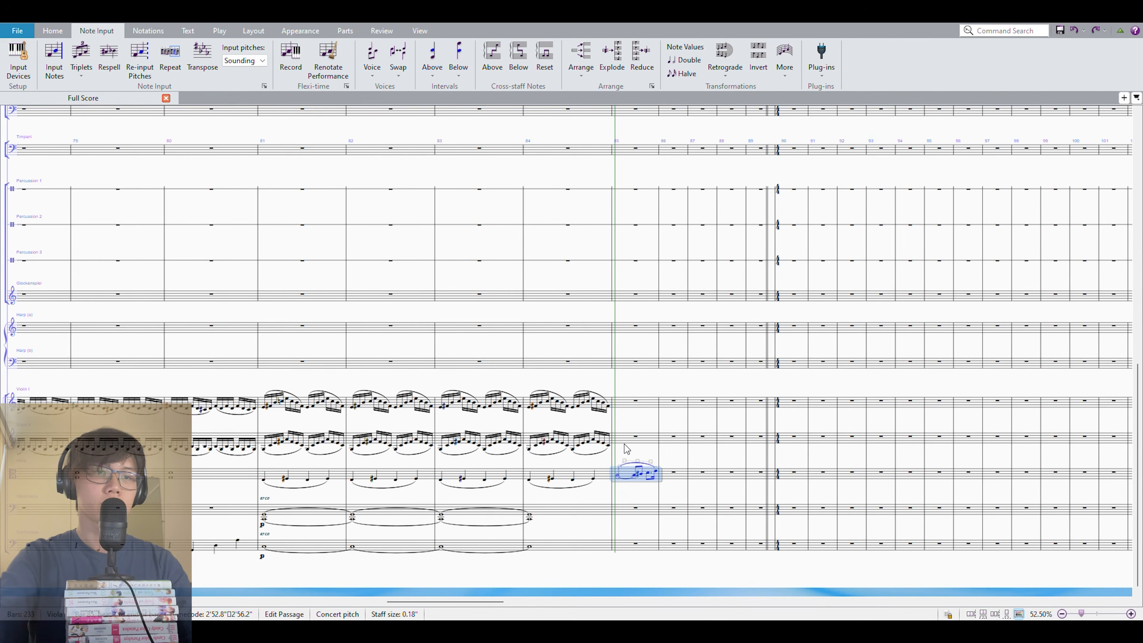
{"action": "scroll", "coordinate": [626, 448], "scroll_direction": "up", "scroll_amount": 4}
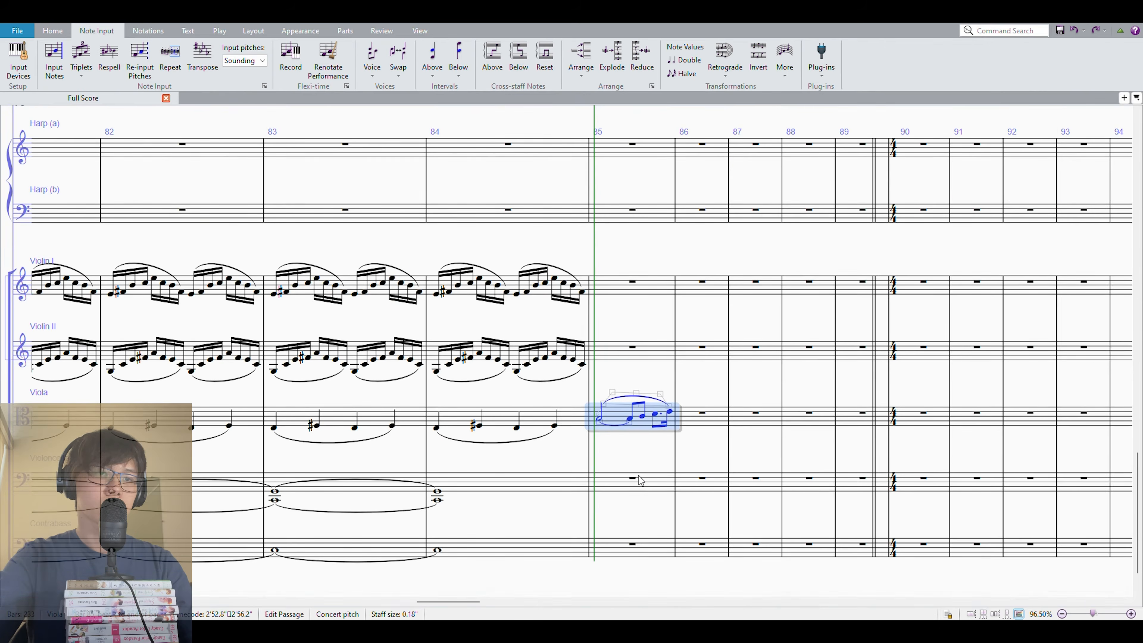
{"action": "scroll", "coordinate": [642, 474], "scroll_direction": "up", "scroll_amount": 1}
{"action": "left_click", "coordinate": [641, 362]}
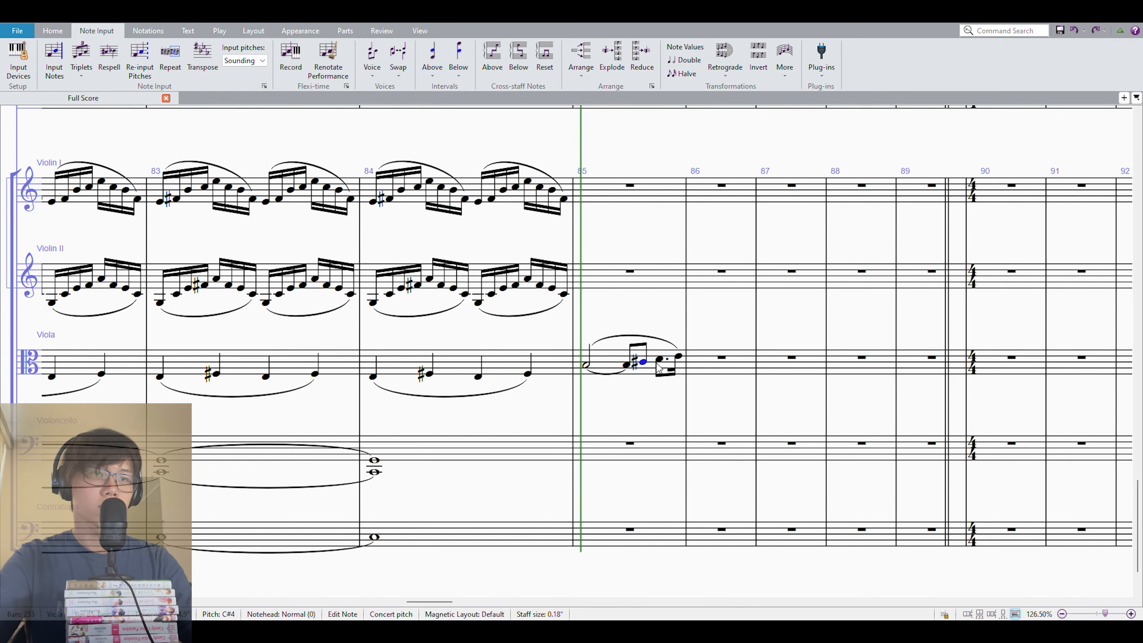
{"action": "left_click", "coordinate": [679, 357]}
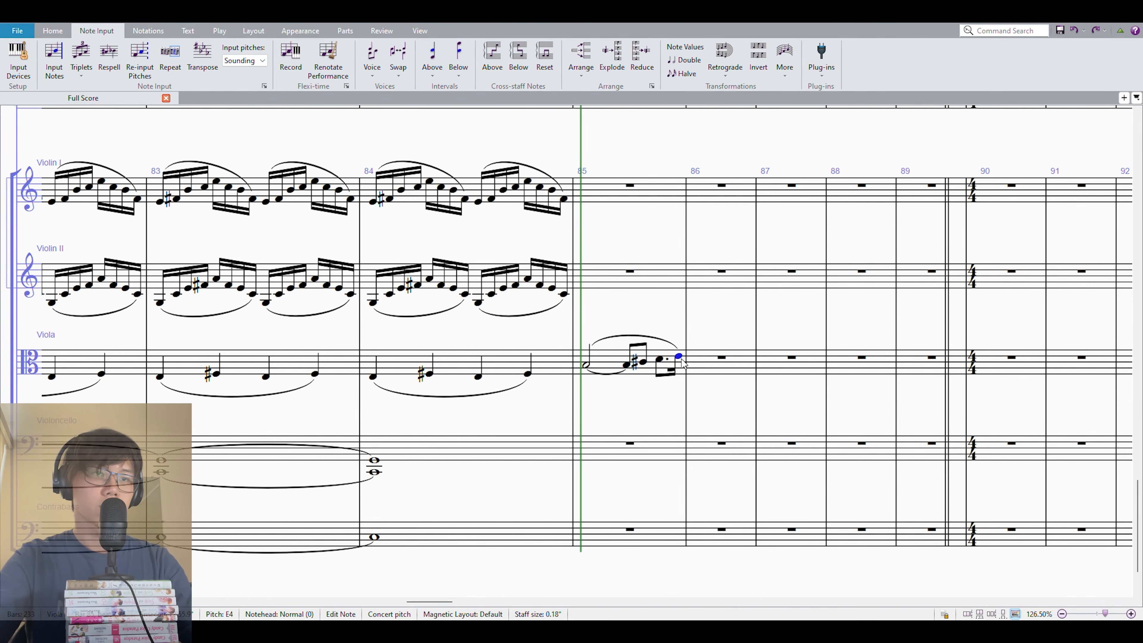
Try a B-flat whole note in contrabass bar 85
{"action": "left_click", "coordinate": [597, 533]}
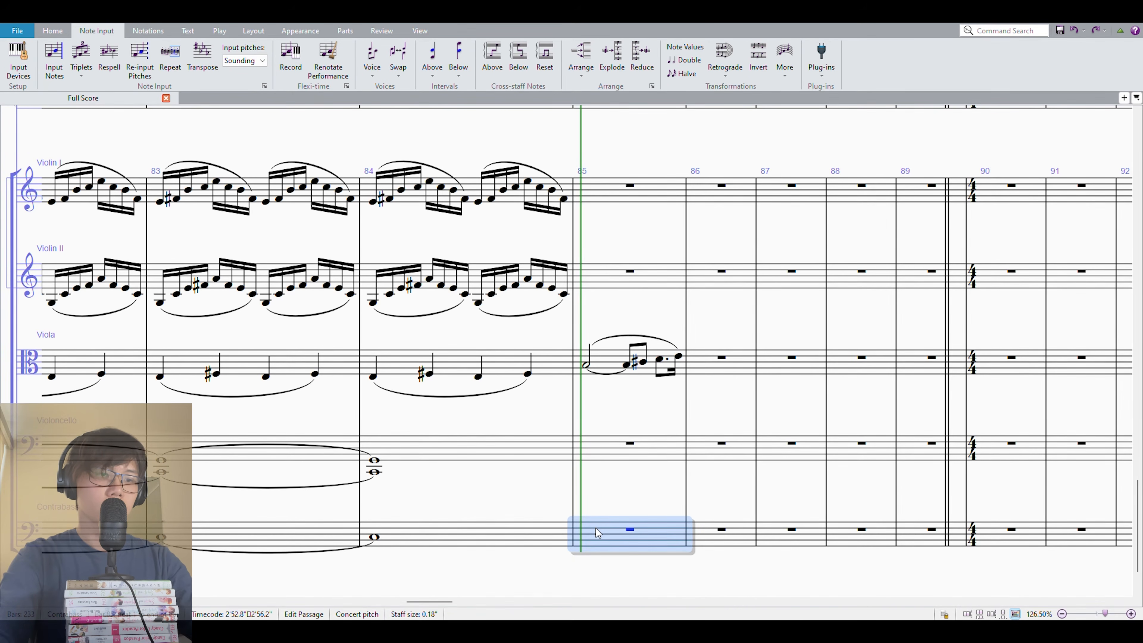
{"action": "key", "text": "b"}
{"action": "key", "text": "Escape"}
{"action": "key", "text": "KP_6"}
{"action": "key", "text": "KP_9"}
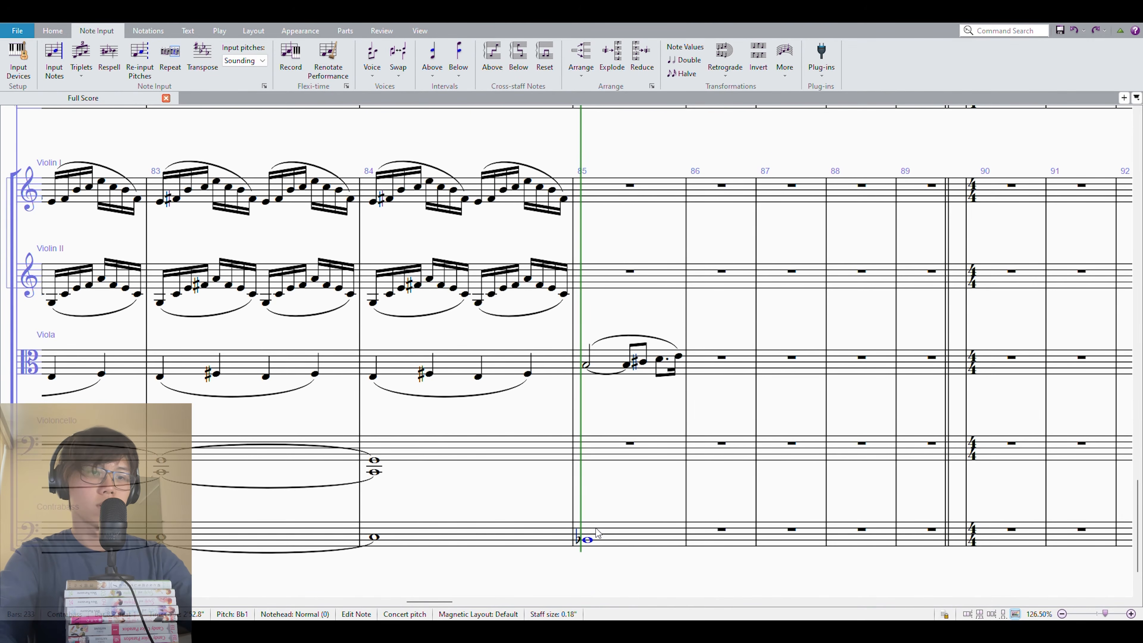
Try an F whole note with a D a sixth above in cello bar 85 and audition it with the viola melody
{"action": "left_click", "coordinate": [639, 461]}
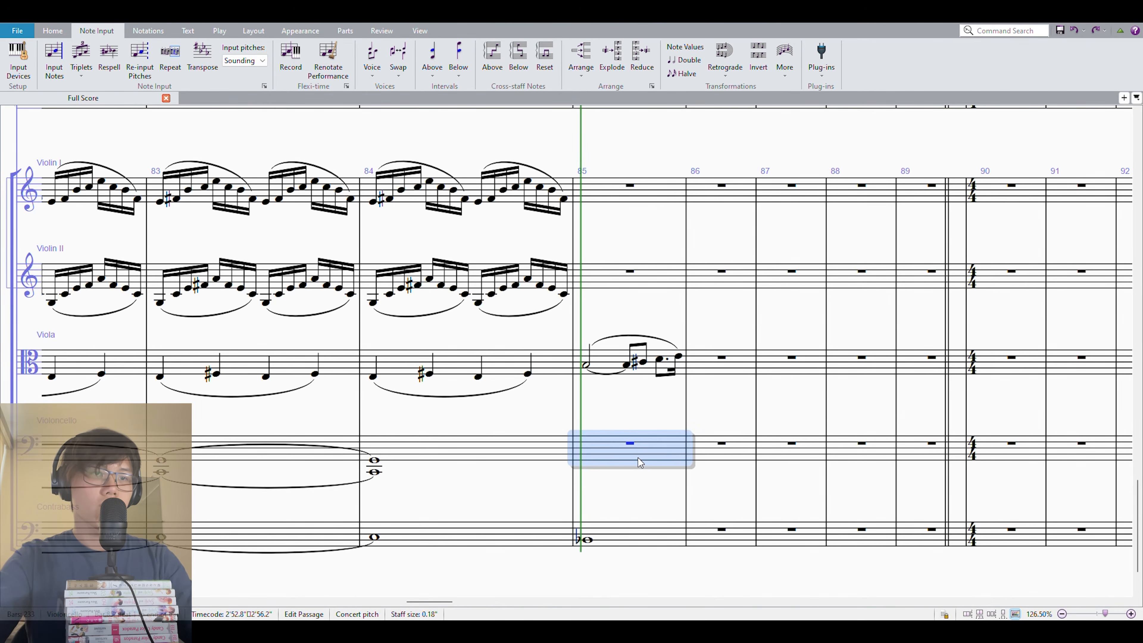
{"action": "key", "text": "f"}
{"action": "key", "text": "6"}
{"action": "key", "text": "Escape"}
{"action": "key", "text": "KP_6"}
{"action": "key", "text": "space"}
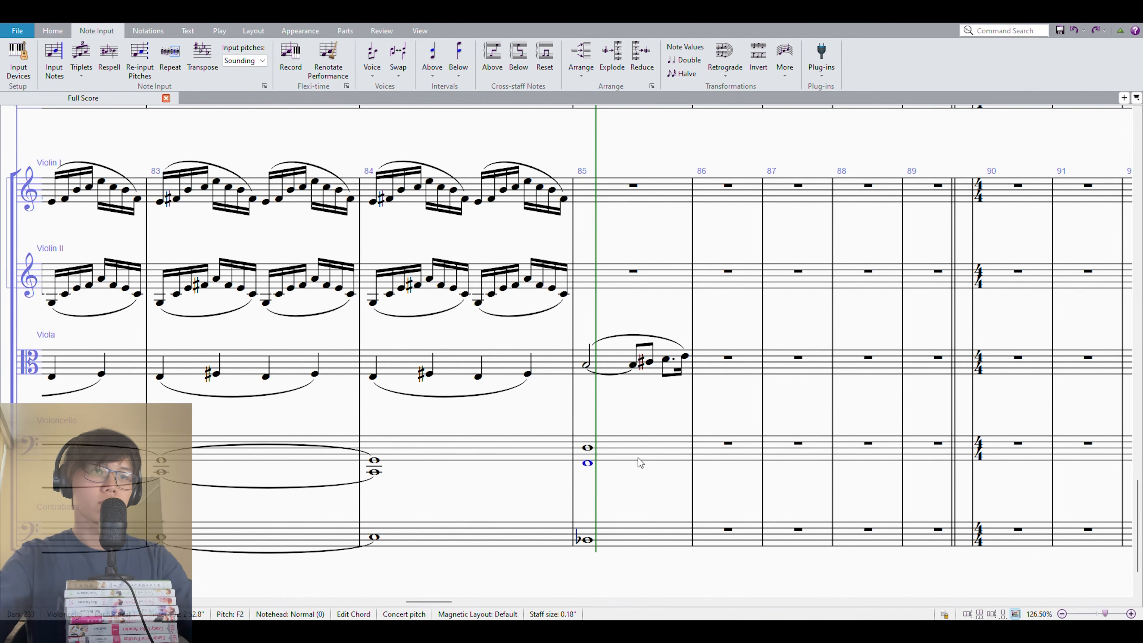
{"action": "left_click", "coordinate": [585, 366]}
{"action": "left_click", "coordinate": [633, 364], "text": "shift"}
{"action": "key", "text": "space"}
{"action": "key", "text": "space"}
Try a D and G whole-note chord in cello bar 85 over a contrabass B natural and play it back
{"action": "left_click", "coordinate": [617, 445]}
{"action": "left_click", "coordinate": [623, 540], "text": "shift"}
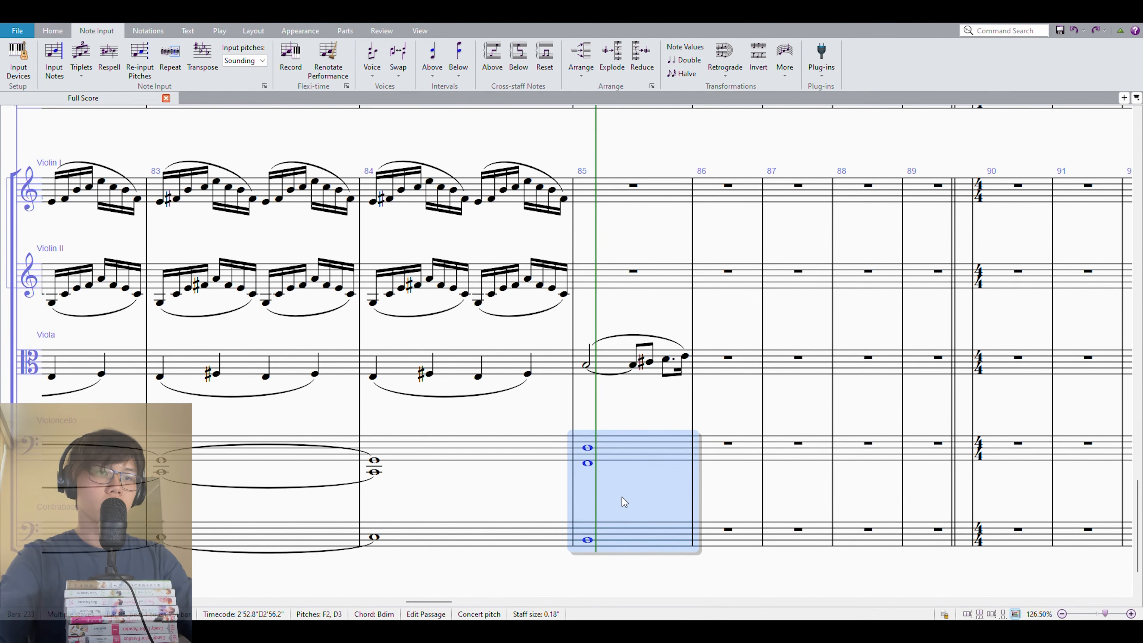
{"action": "key", "text": "Left"}
{"action": "key", "text": "d"}
{"action": "key", "text": "4"}
{"action": "key", "text": "Escape"}
{"action": "key", "text": "bracketleft"}
{"action": "key", "text": "bracketleft"}
{"action": "key", "text": "bracketleft"}
{"action": "key", "text": "bracketleft"}
{"action": "key", "text": "bracketleft"}
{"action": "key", "text": "bracketleft"}
{"action": "key", "text": "bracketleft"}
{"action": "key", "text": "bracketleft"}
{"action": "key", "text": "bracketleft"}
{"action": "key", "text": "bracketleft"}
{"action": "key", "text": "bracketleft"}
{"action": "key", "text": "bracketleft"}
{"action": "key", "text": "bracketleft"}
{"action": "key", "text": "bracketleft"}
{"action": "key", "text": "bracketleft"}
{"action": "key", "text": "space"}
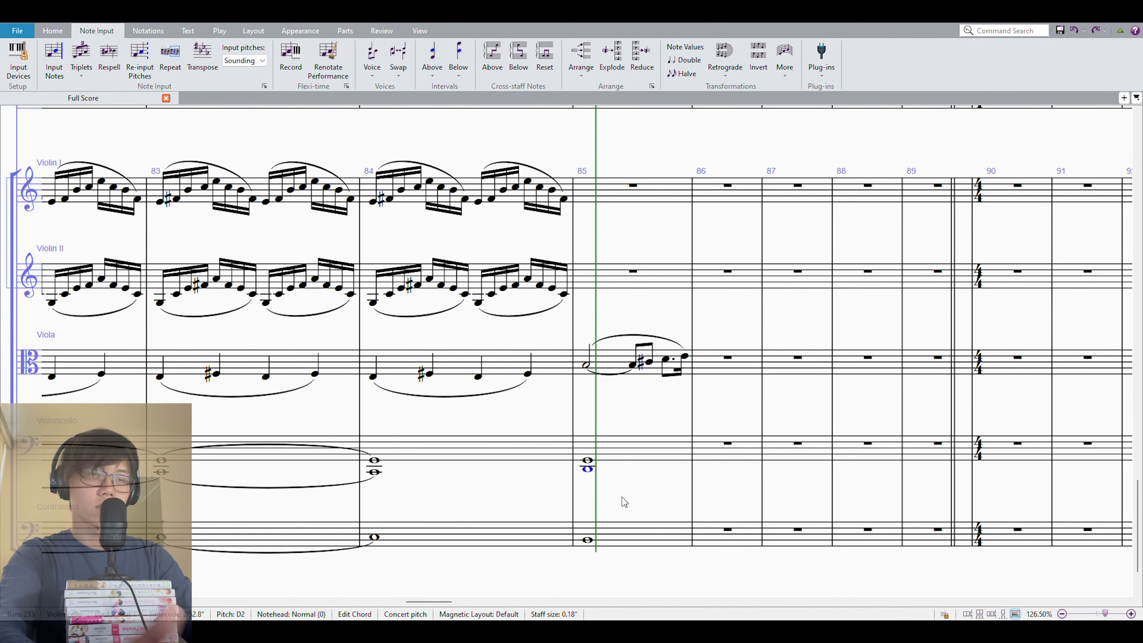
Replace the bar 85 harmony with a contrabass F under a cello F, C and A whole-note chord, and play it back
{"action": "left_click", "coordinate": [618, 456]}
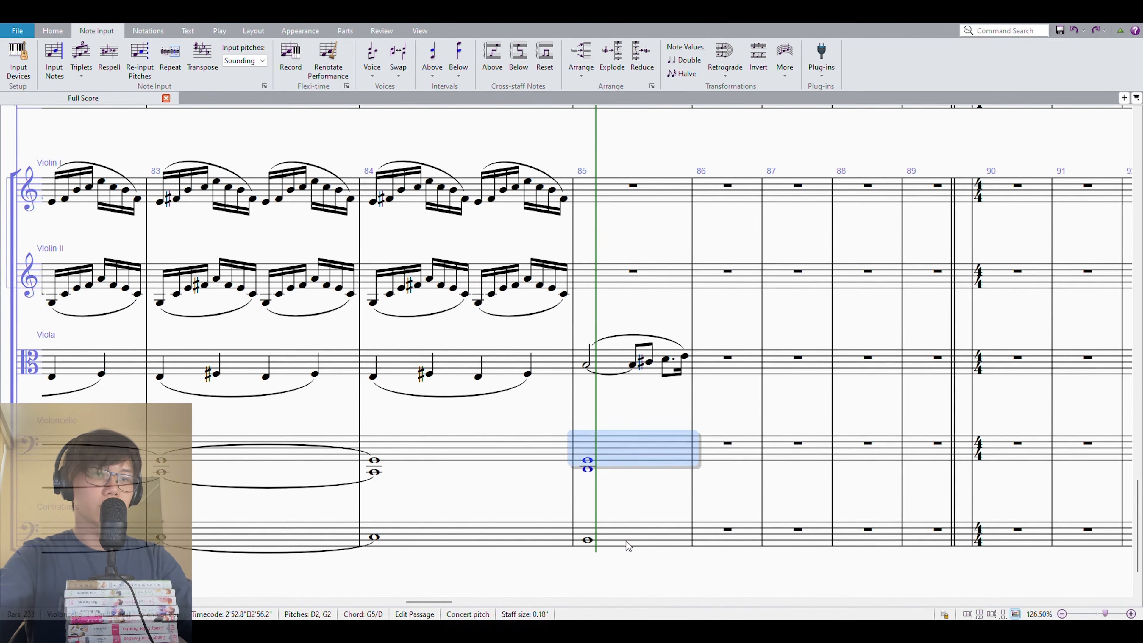
{"action": "left_click", "coordinate": [614, 533]}
{"action": "key", "text": "f"}
{"action": "key", "text": "Escape"}
{"action": "left_click", "coordinate": [624, 462]}
{"action": "key", "text": "c"}
{"action": "key", "text": "f"}
{"action": "key", "text": "Escape"}
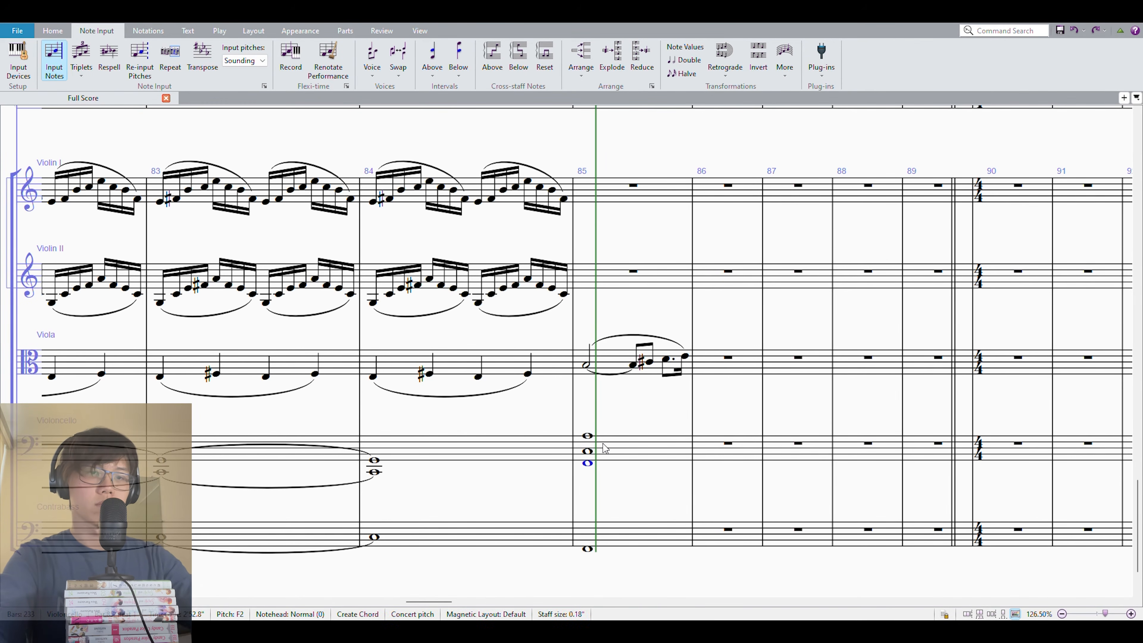
{"action": "key", "text": "Escape"}
{"action": "key", "text": "space"}
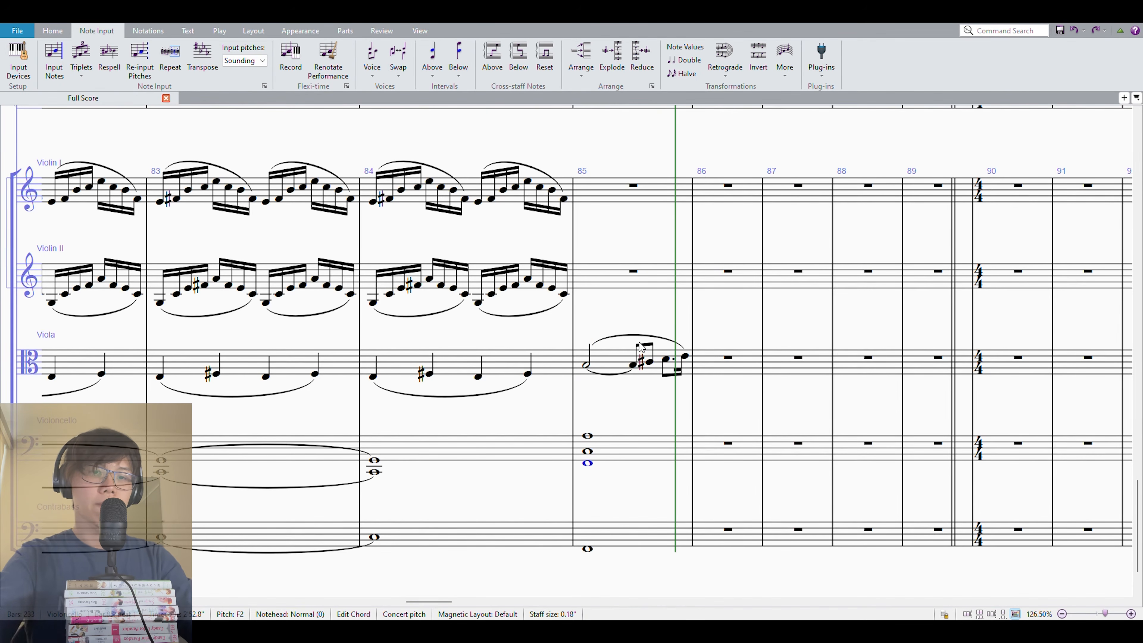
Copy the Viola phrase from bar 85 into bar 86 and raise the copy four diatonic steps
{"action": "left_click", "coordinate": [615, 366]}
{"action": "left_click", "coordinate": [744, 375], "text": "alt"}
{"action": "key", "text": "Up"}
{"action": "key", "text": "Up"}
{"action": "key", "text": "Up"}
{"action": "key", "text": "Up"}
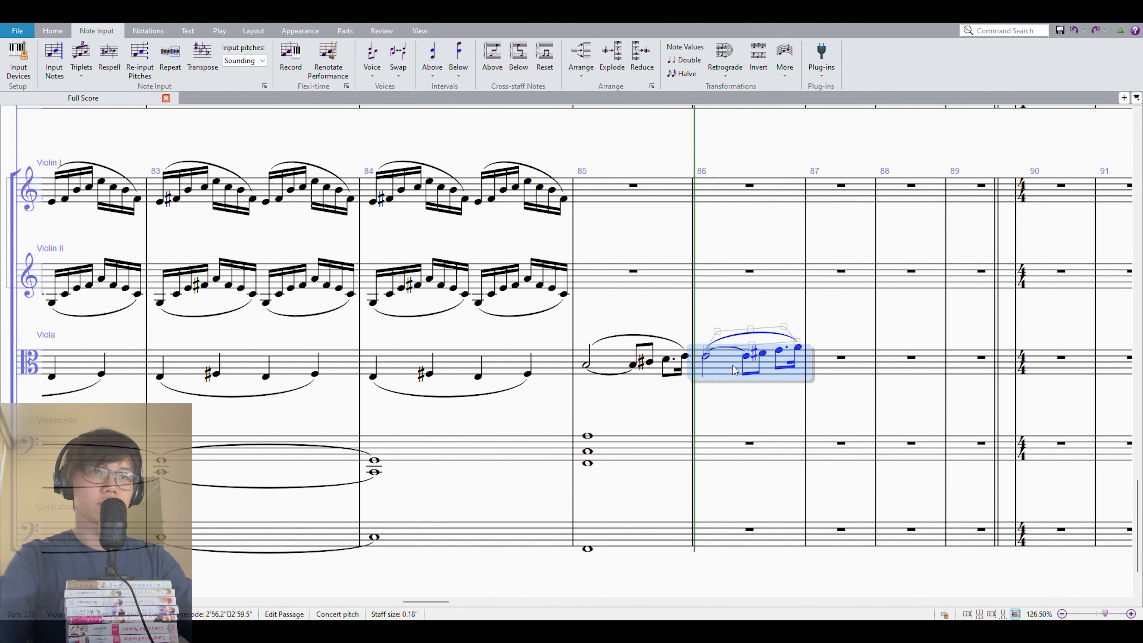
Move the two-bar Viola phrase in bars 85–86 to the same bars of Violin I
{"action": "left_click", "coordinate": [670, 376], "text": "shift"}
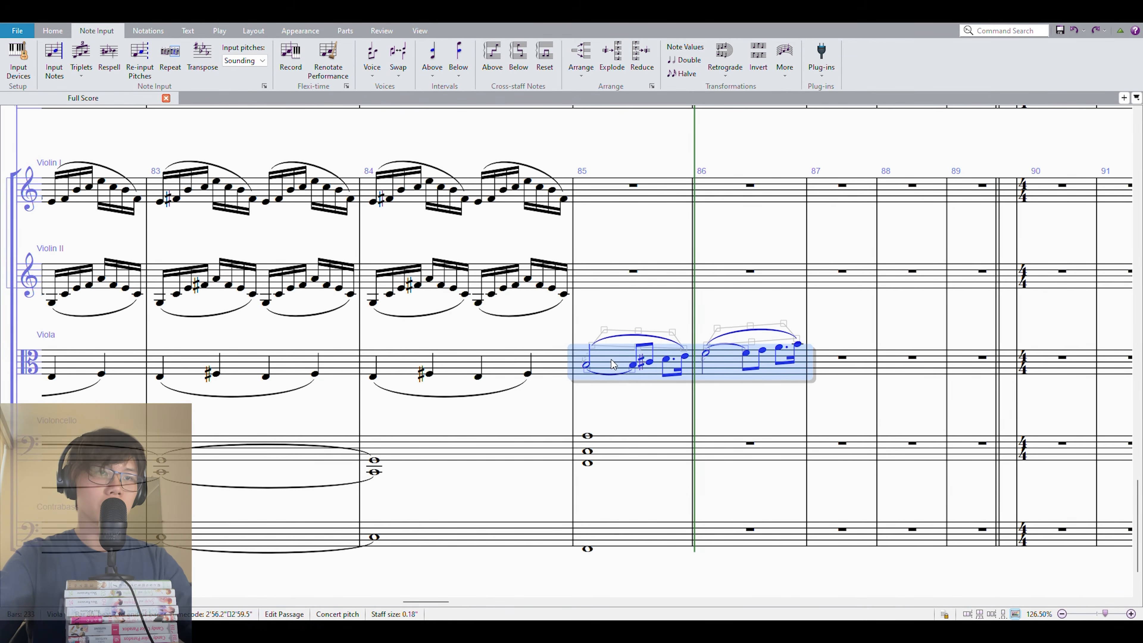
{"action": "key", "text": "ctrl+x"}
{"action": "left_click", "coordinate": [606, 281]}
{"action": "left_click", "coordinate": [625, 212]}
{"action": "key", "text": "ctrl+v"}
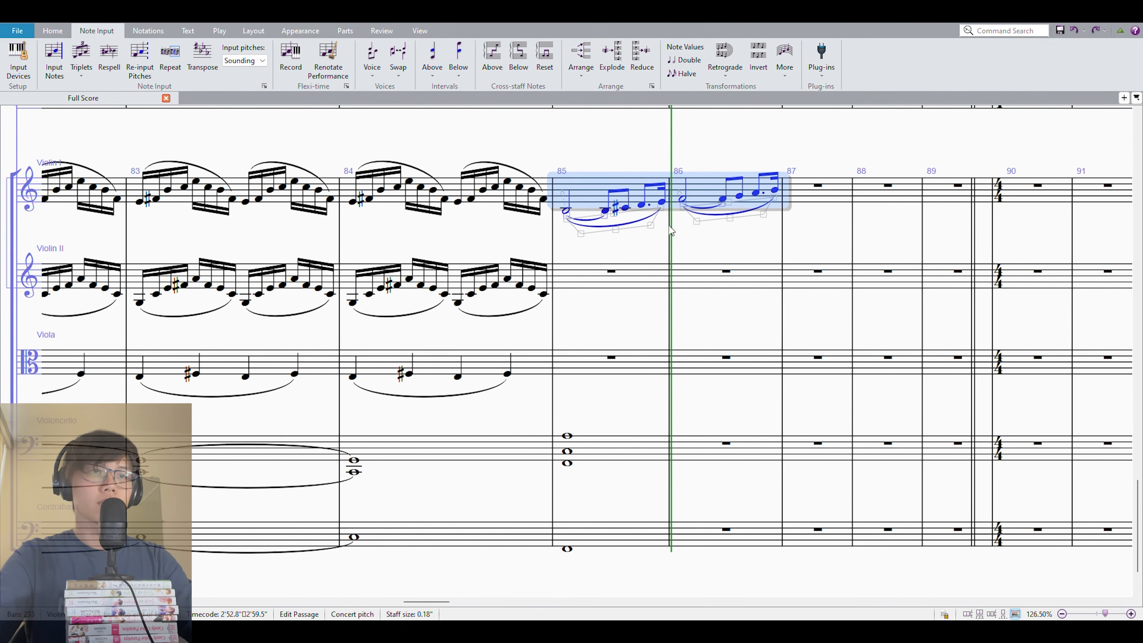
Repeat the Violoncello and Contrabass whole notes of bar 85 in bar 86
{"action": "left_click", "coordinate": [680, 199]}
{"action": "left_click", "coordinate": [602, 528]}
{"action": "left_click", "coordinate": [617, 452], "text": "shift"}
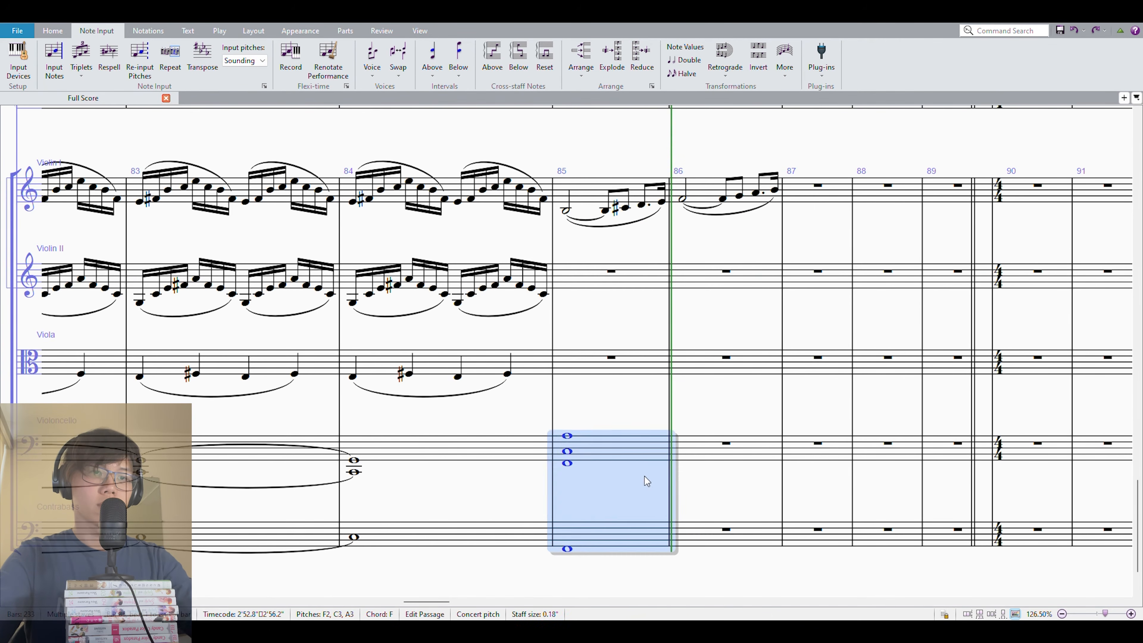
{"action": "key", "text": "r"}
Change the Contrabass whole note in bar 86 to E flat and raise it an octave
{"action": "left_click", "coordinate": [714, 524]}
{"action": "key", "text": "e"}
{"action": "key", "text": "Escape"}
{"action": "key", "text": "ctrl+Up"}
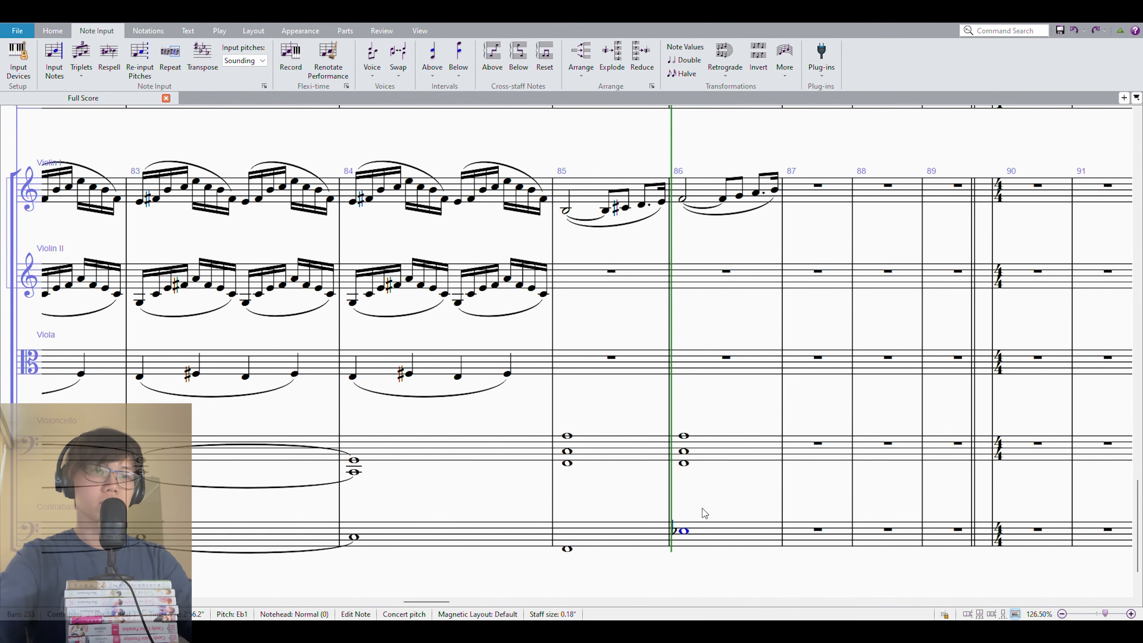
Replace the Violoncello chord in bar 86 with a whole-note chord of E flat, B flat and G
{"action": "left_click", "coordinate": [615, 202]}
{"action": "left_click", "coordinate": [742, 212]}
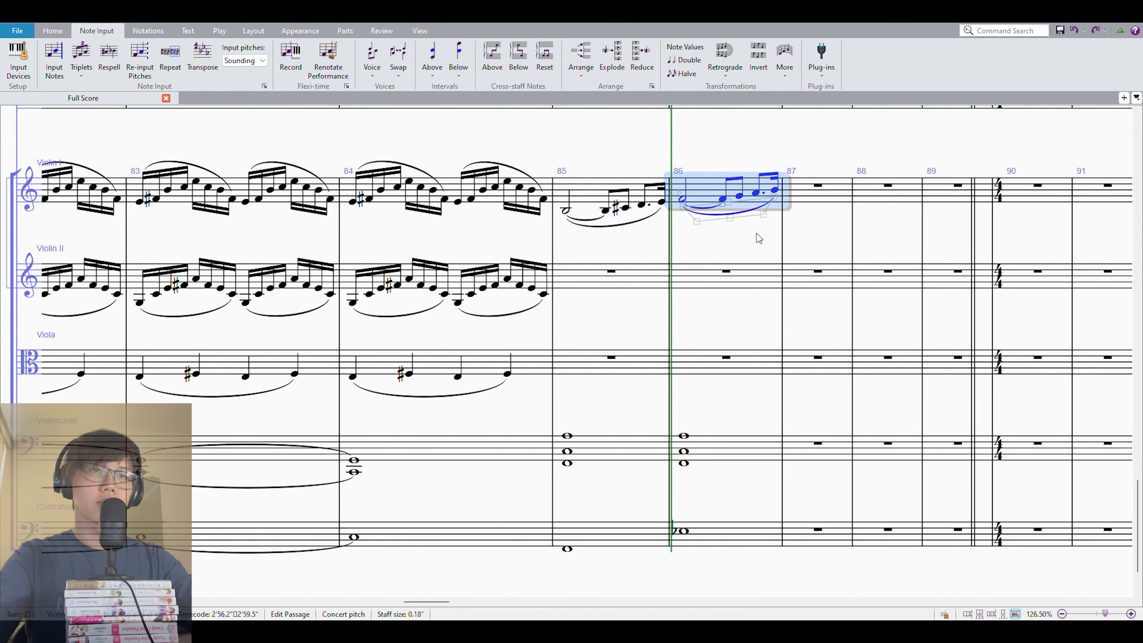
{"action": "left_click", "coordinate": [722, 454]}
{"action": "key", "text": "Down"}
{"action": "key", "text": "n"}
{"action": "key", "text": "e"}
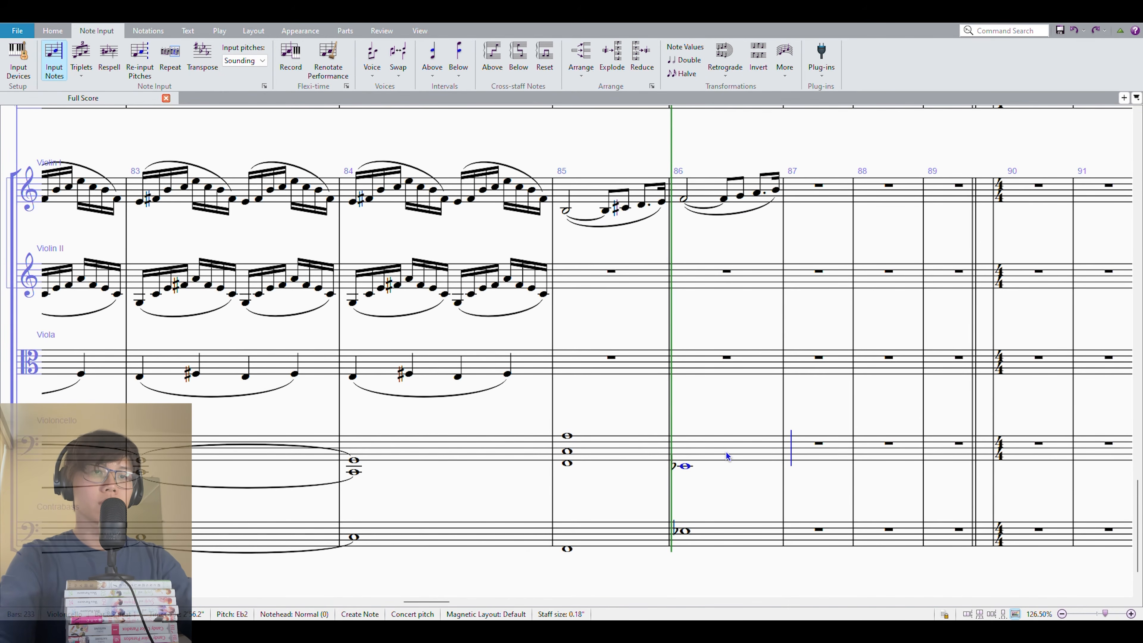
{"action": "key", "text": "shift+b"}
{"action": "key", "text": "shift+g"}
{"action": "key", "text": "Escape"}
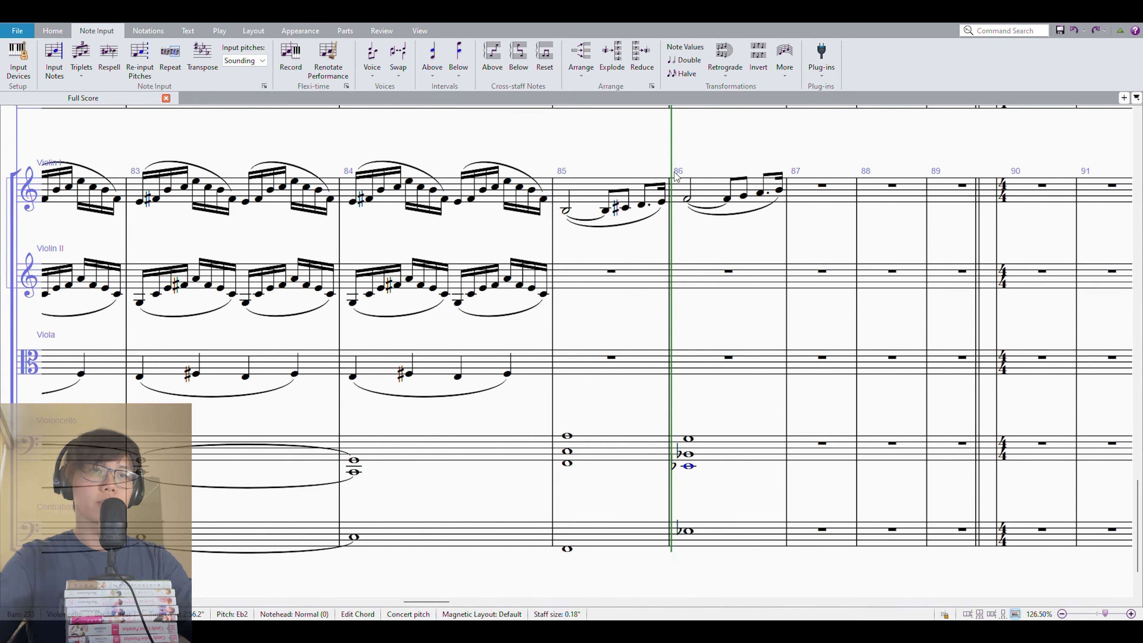
{"action": "key", "text": "Escape"}
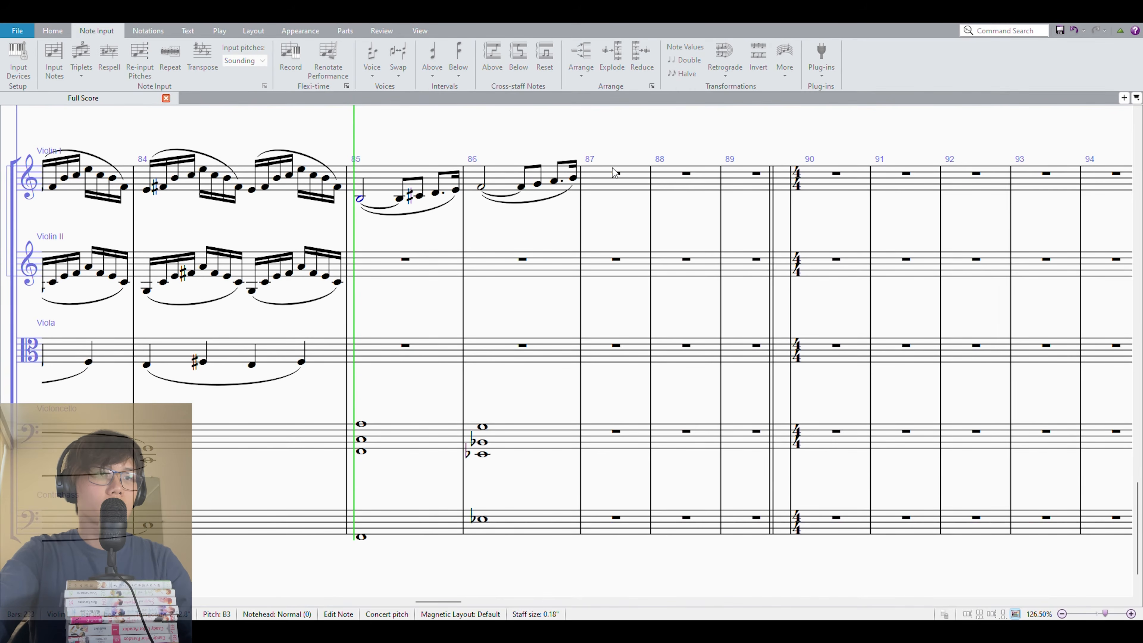
Copy the Violin I phrase in bar 86 into the Viola's bar 86, an octave lower
{"action": "left_click_drag", "start_coordinate": [524, 142], "coordinate": [641, 163]}
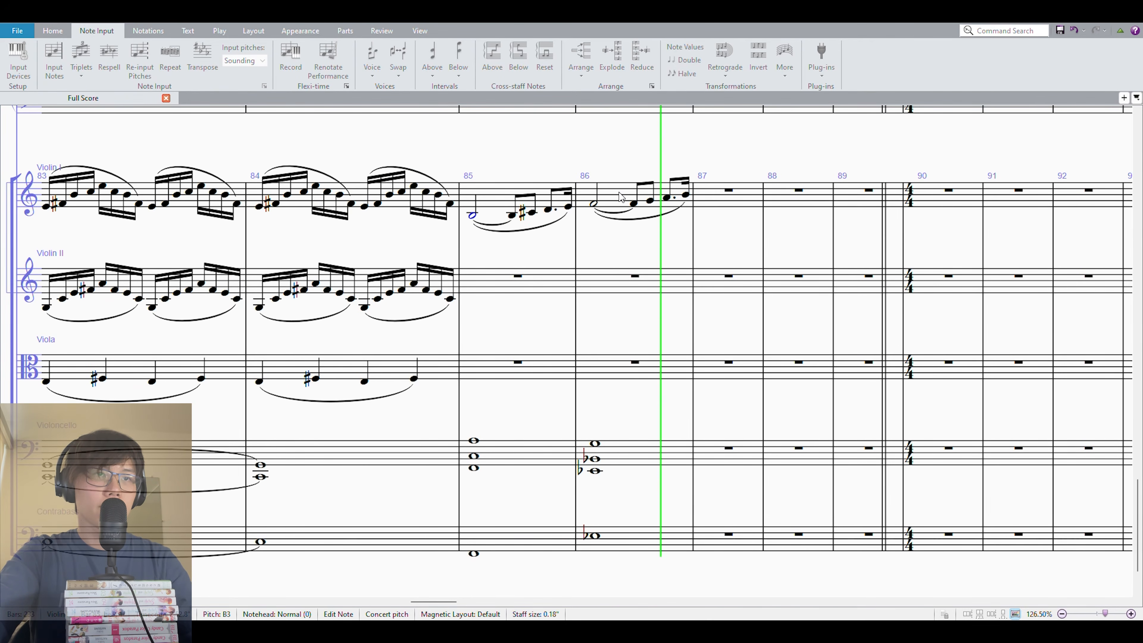
{"action": "left_click", "coordinate": [621, 203]}
{"action": "left_click", "coordinate": [606, 288]}
{"action": "key", "text": "ctrl+v"}
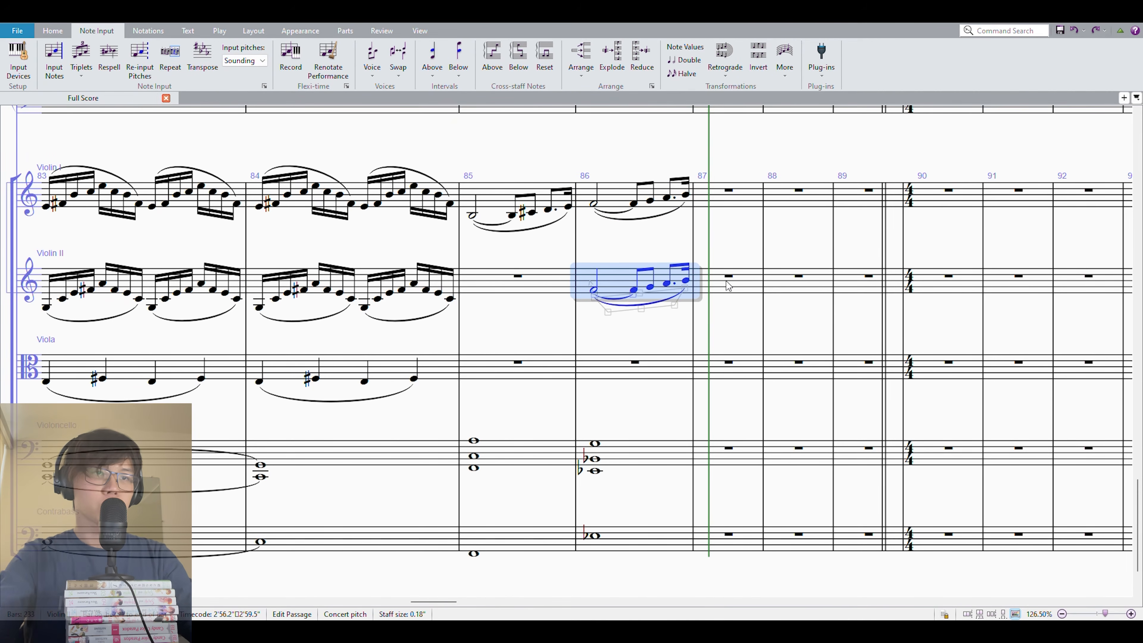
{"action": "key", "text": "ctrl+Down"}
{"action": "key", "text": "Delete"}
{"action": "left_click", "coordinate": [605, 374]}
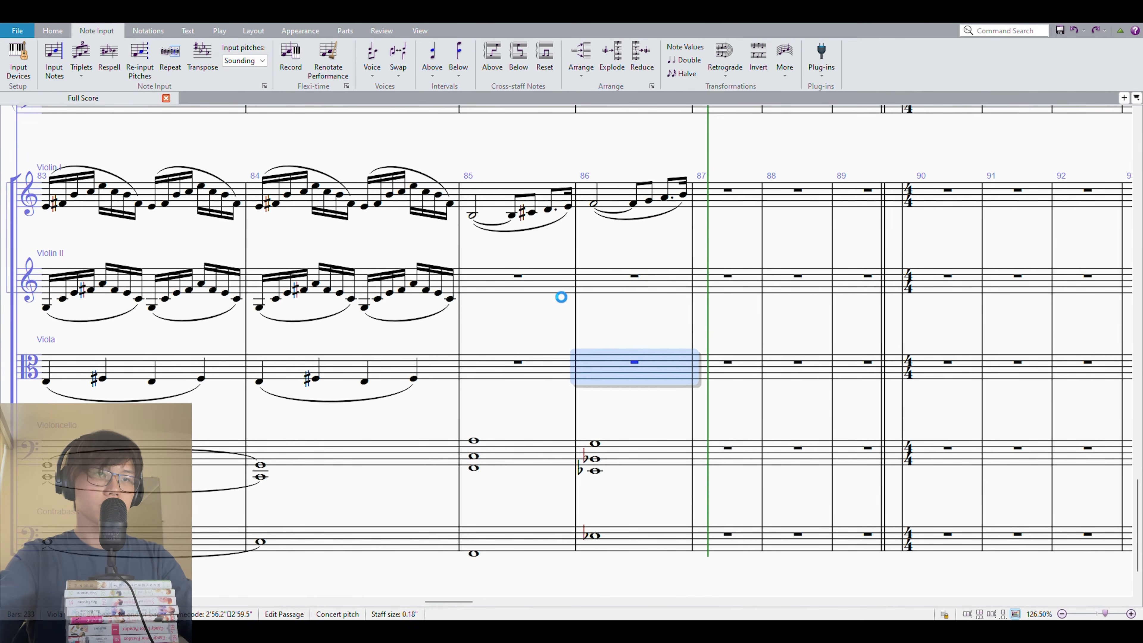
{"action": "key", "text": "ctrl+v"}
Copy the Violin I phrase in bars 85–86 into the same bars of Violin II
{"action": "left_click", "coordinate": [506, 196]}
{"action": "left_click", "coordinate": [619, 191], "text": "shift"}
{"action": "key", "text": "ctrl+c"}
{"action": "left_click", "coordinate": [536, 278]}
{"action": "key", "text": "ctrl+v"}
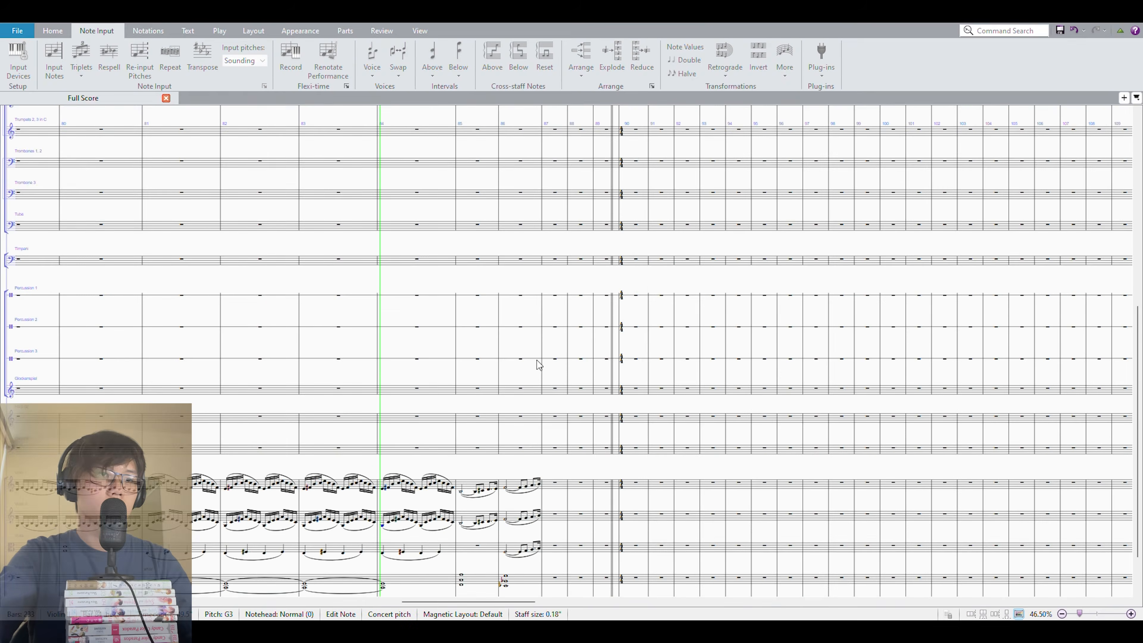
Add crescendo hairpins across bars 85–86 in all five string staves
{"action": "scroll", "coordinate": [536, 363], "scroll_direction": "down", "scroll_amount": 1}
{"action": "scroll", "coordinate": [471, 488], "scroll_direction": "up", "scroll_amount": 5}
{"action": "scroll", "coordinate": [471, 487], "scroll_direction": "down", "scroll_amount": 3}
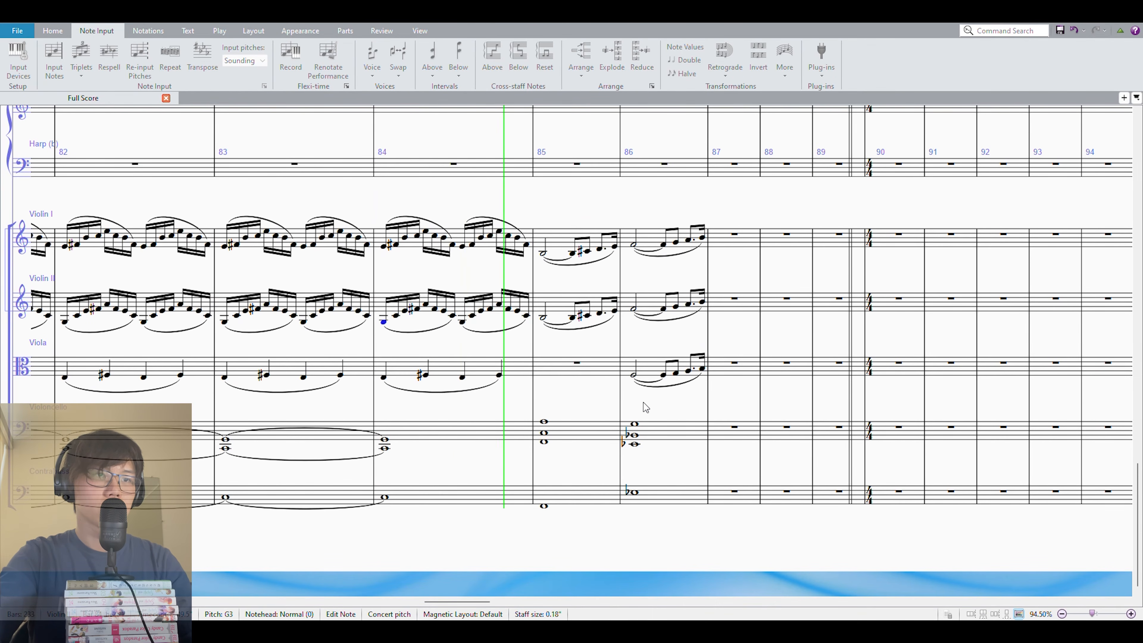
{"action": "scroll", "coordinate": [598, 407], "scroll_direction": "up", "scroll_amount": 1}
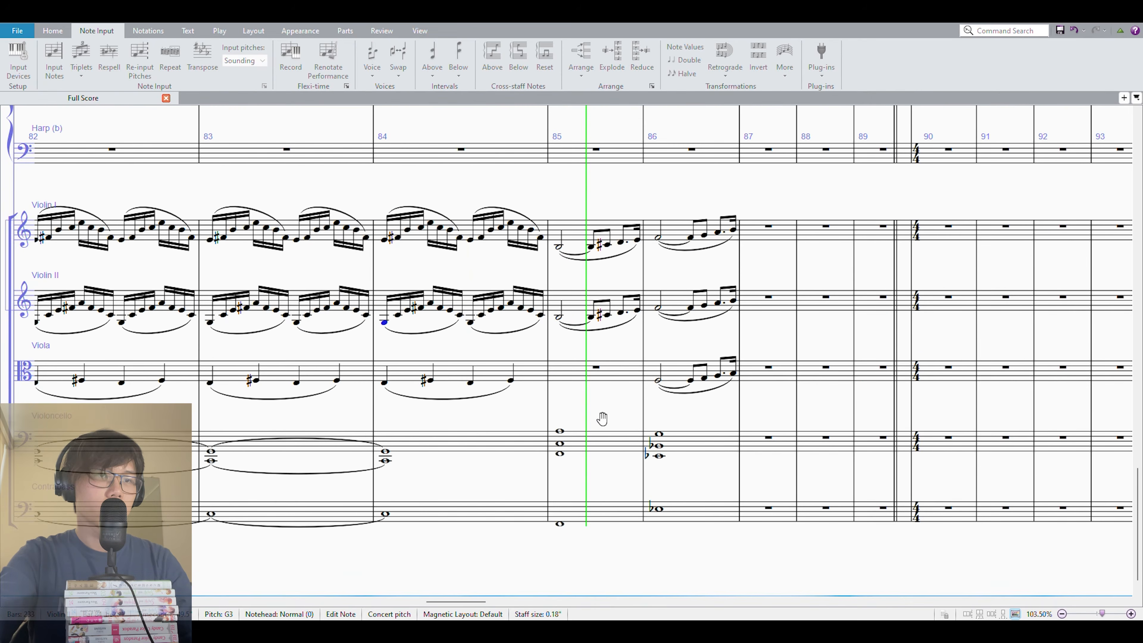
{"action": "scroll", "coordinate": [602, 419], "scroll_direction": "down", "scroll_amount": 2}
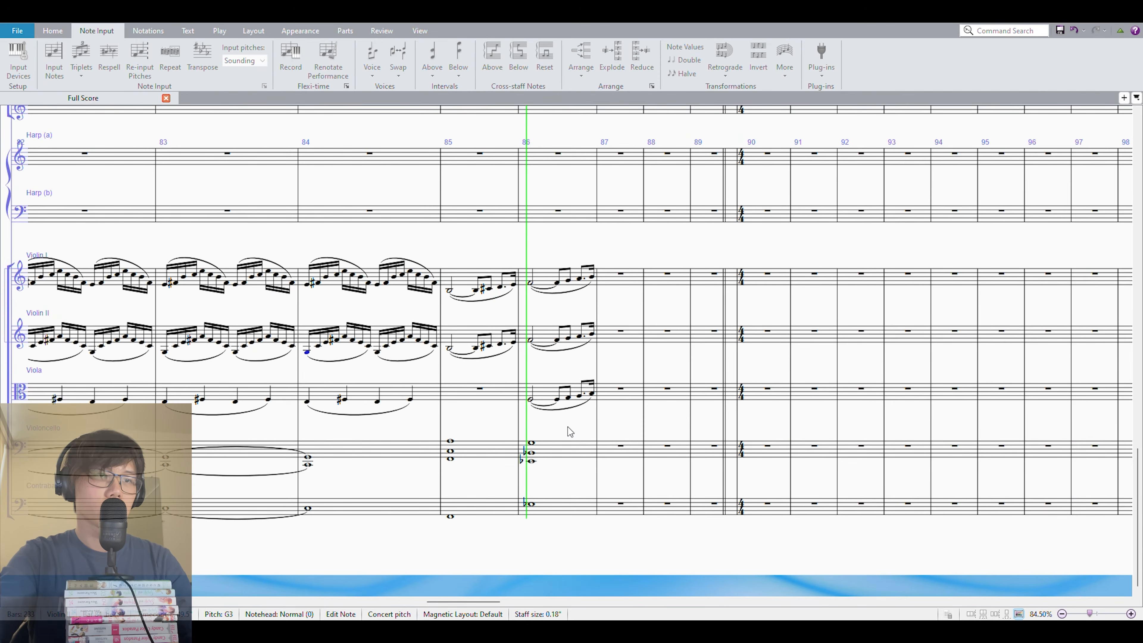
{"action": "scroll", "coordinate": [568, 428], "scroll_direction": "up", "scroll_amount": 4}
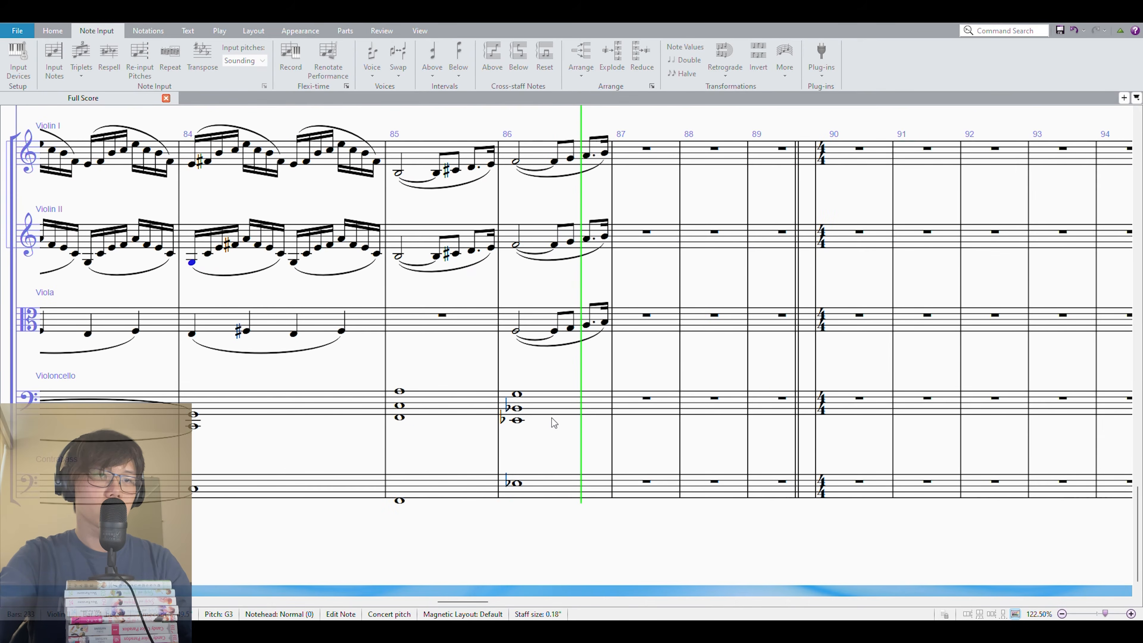
{"action": "left_click", "coordinate": [554, 487]}
{"action": "left_click", "coordinate": [418, 172], "text": "shift"}
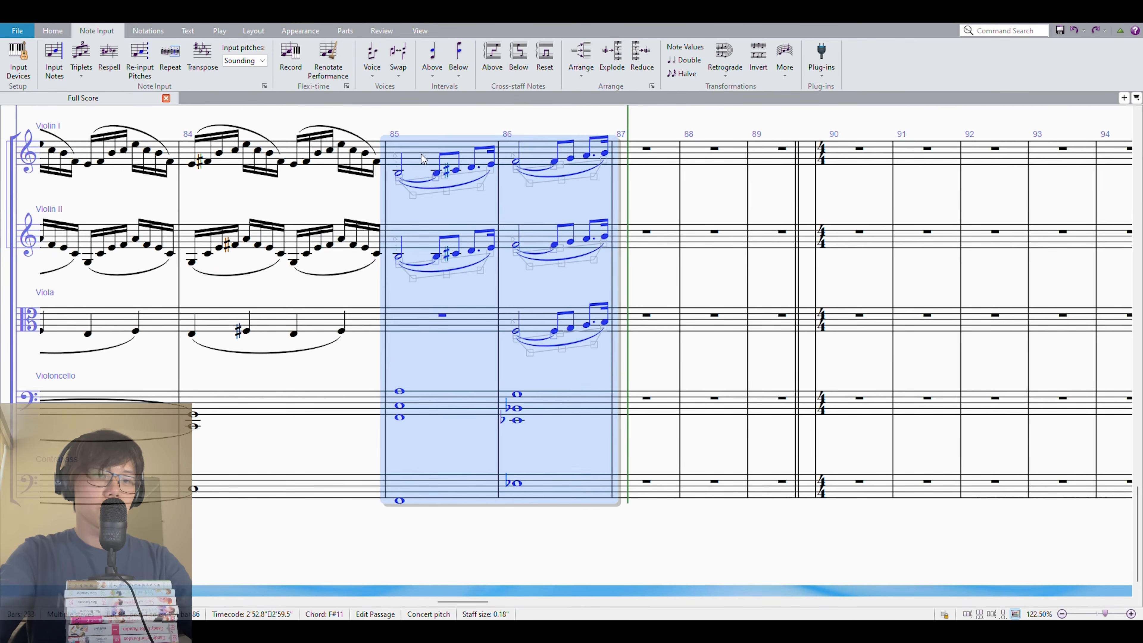
{"action": "key", "text": "h"}
Repeat the Violin I phrase of bar 86 in bar 87, raised an octave and lowered three diatonic steps
{"action": "left_click", "coordinate": [645, 162]}
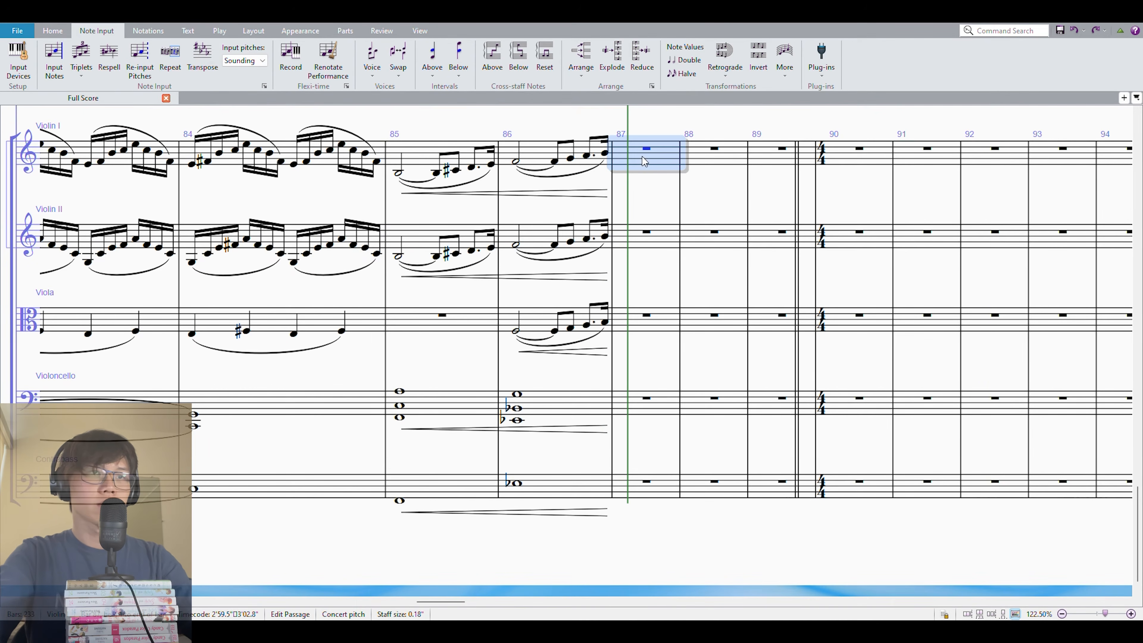
{"action": "left_click", "coordinate": [549, 148]}
{"action": "key", "text": "r"}
{"action": "key", "text": "ctrl+Up"}
{"action": "key", "text": "Down"}
{"action": "key", "text": "Down"}
{"action": "key", "text": "Down"}
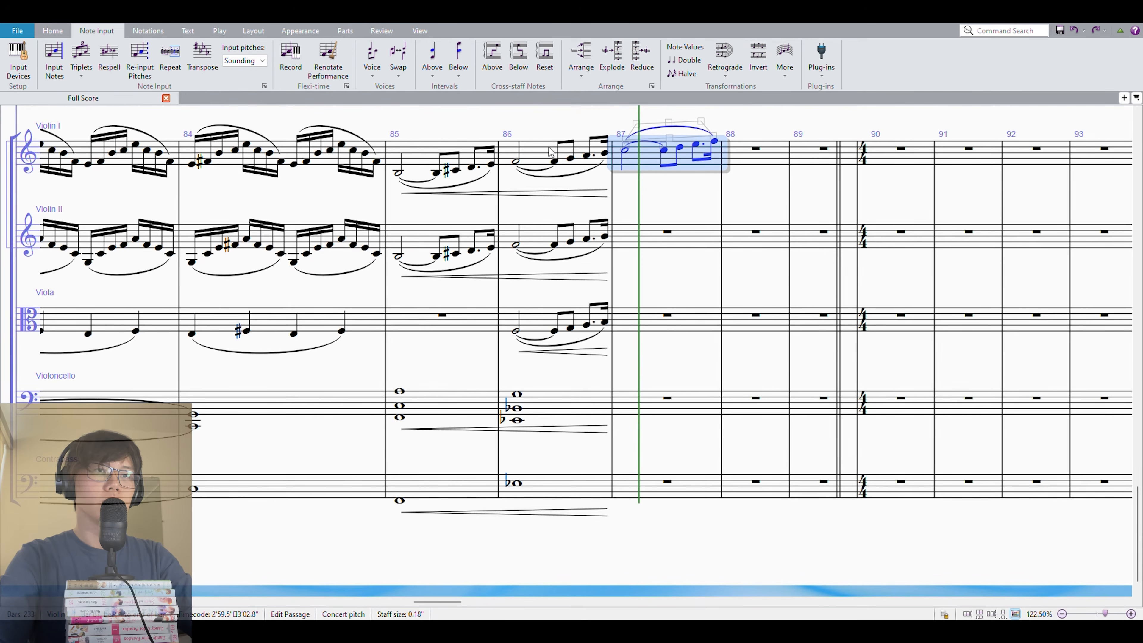
Enter bar 87's whole-note harmony: D flat in the Contrabass and a D flat, A flat and F chord in the Violoncello
{"action": "left_click", "coordinate": [643, 484]}
{"action": "key", "text": "b"}
{"action": "left_click", "coordinate": [645, 413]}
{"action": "key", "text": "n"}
{"action": "key", "text": "Escape"}
{"action": "key", "text": "KP_6"}
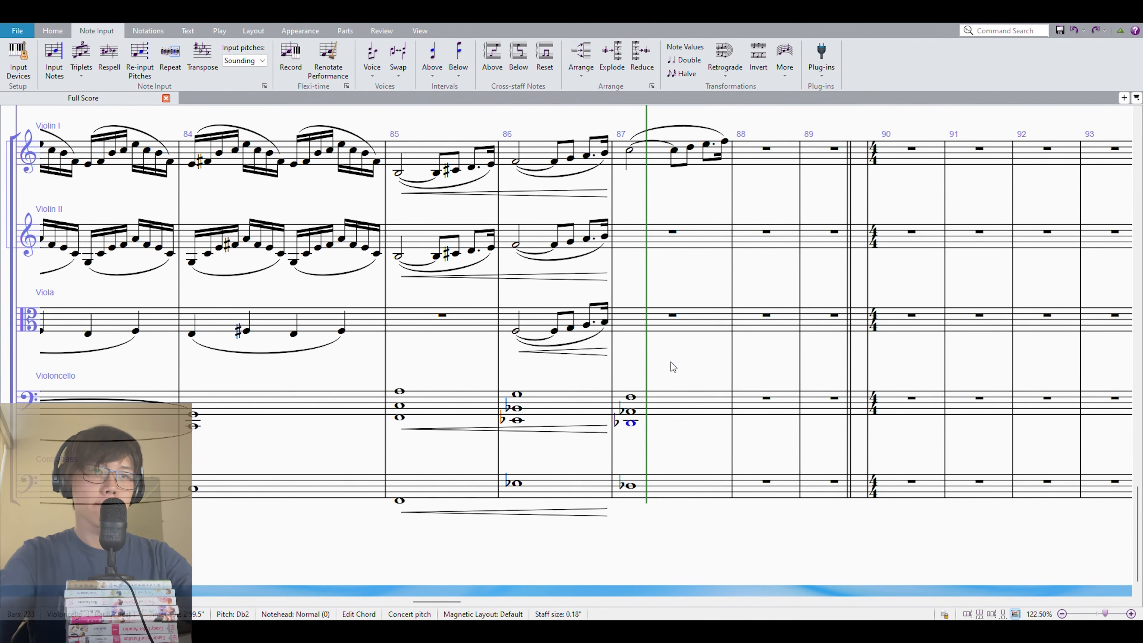
Copy the Violin I phrase in bar 87 into Violin II and, an octave lower, into the Viola
{"action": "left_click", "coordinate": [643, 325]}
{"action": "left_click", "coordinate": [691, 147]}
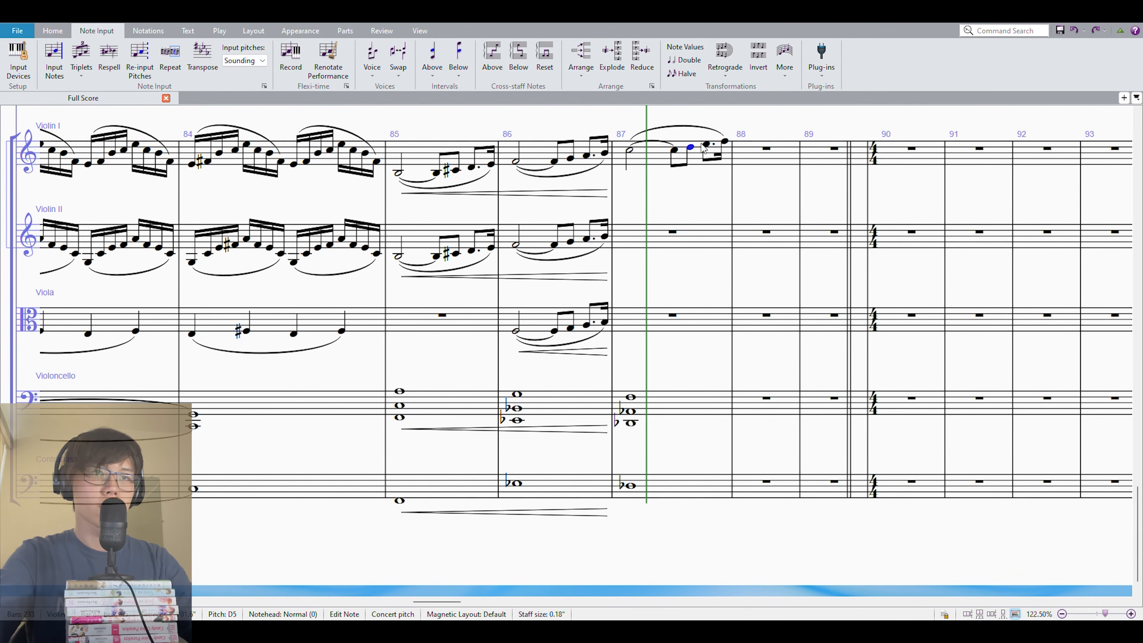
{"action": "left_click", "coordinate": [661, 165]}
{"action": "left_click", "coordinate": [654, 232], "text": "alt"}
{"action": "left_click", "coordinate": [633, 298], "text": "alt"}
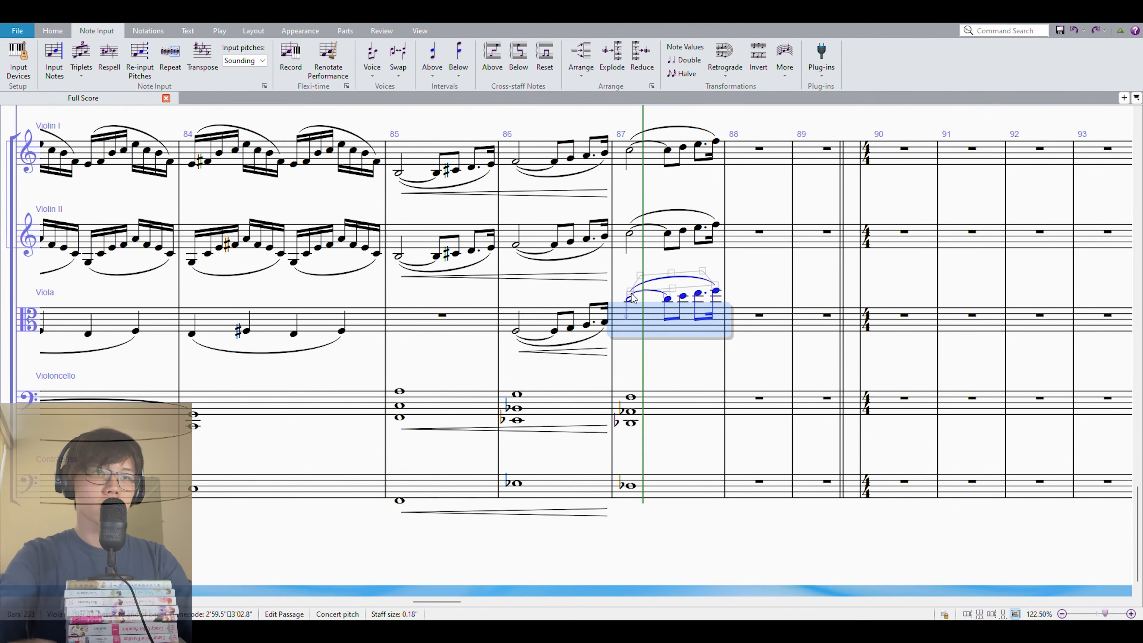
Add crescendo hairpins to bar 87 in the violins, Viola, Violoncello and Contrabass
{"action": "left_click", "coordinate": [644, 159], "text": "shift"}
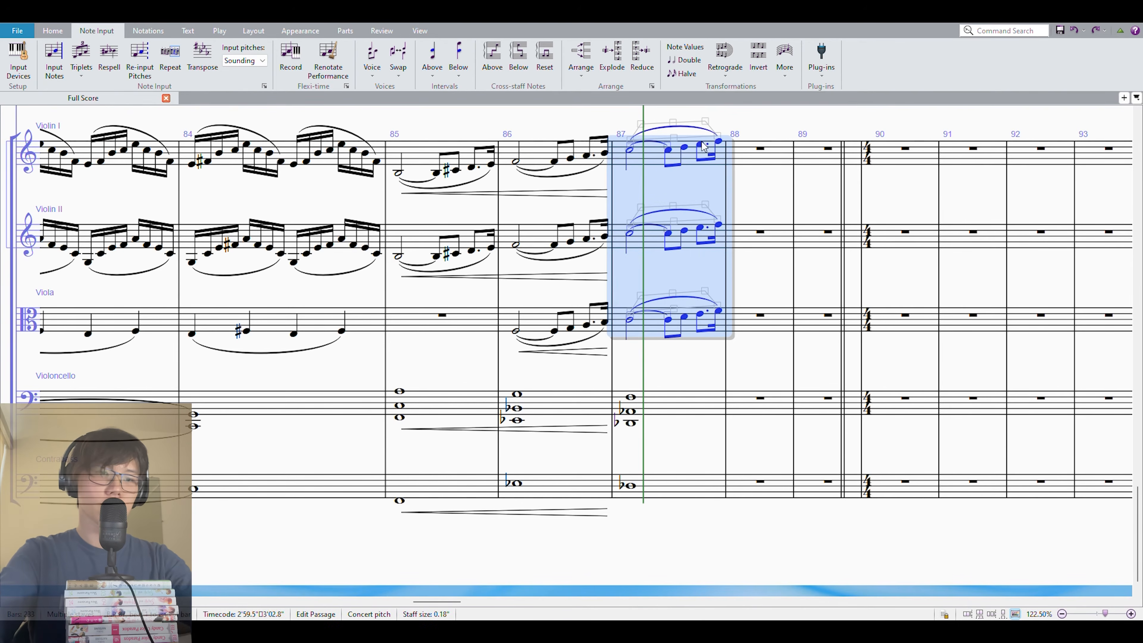
{"action": "key", "text": "h"}
{"action": "left_click", "coordinate": [646, 164]}
{"action": "left_click", "coordinate": [664, 308], "text": "shift"}
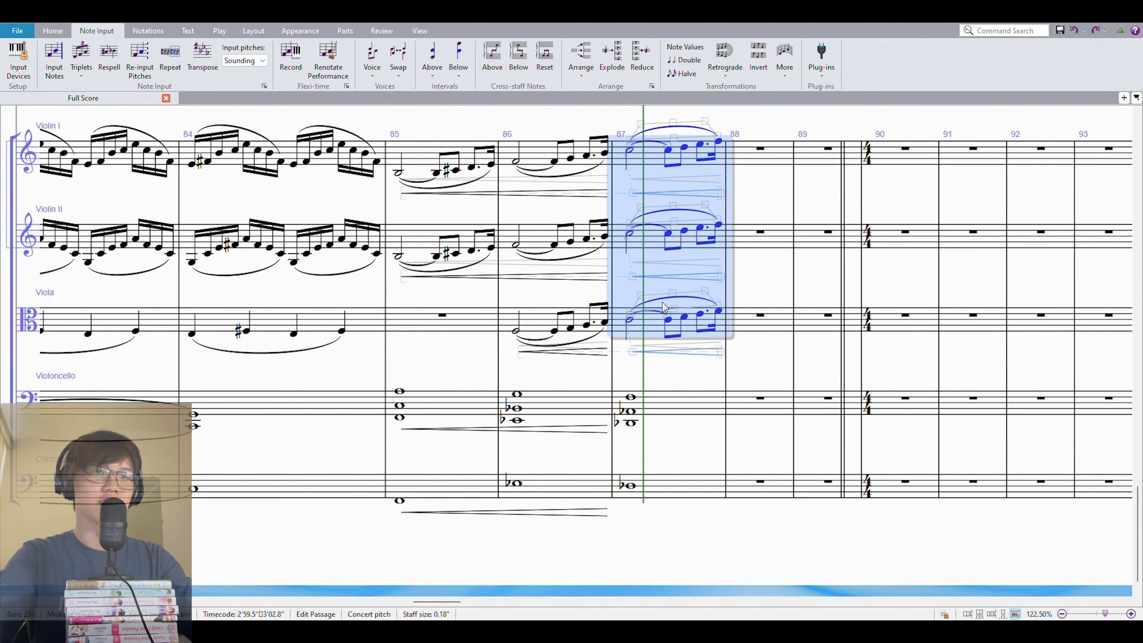
{"action": "left_click", "coordinate": [675, 408]}
{"action": "left_click", "coordinate": [660, 475], "text": "shift"}
{"action": "key", "text": "h"}
Add an mf dynamic at the start of bar 87 in all five string staves
{"action": "left_click", "coordinate": [658, 499]}
{"action": "key", "text": "shift+d"}
{"action": "type", "text": "mf"}
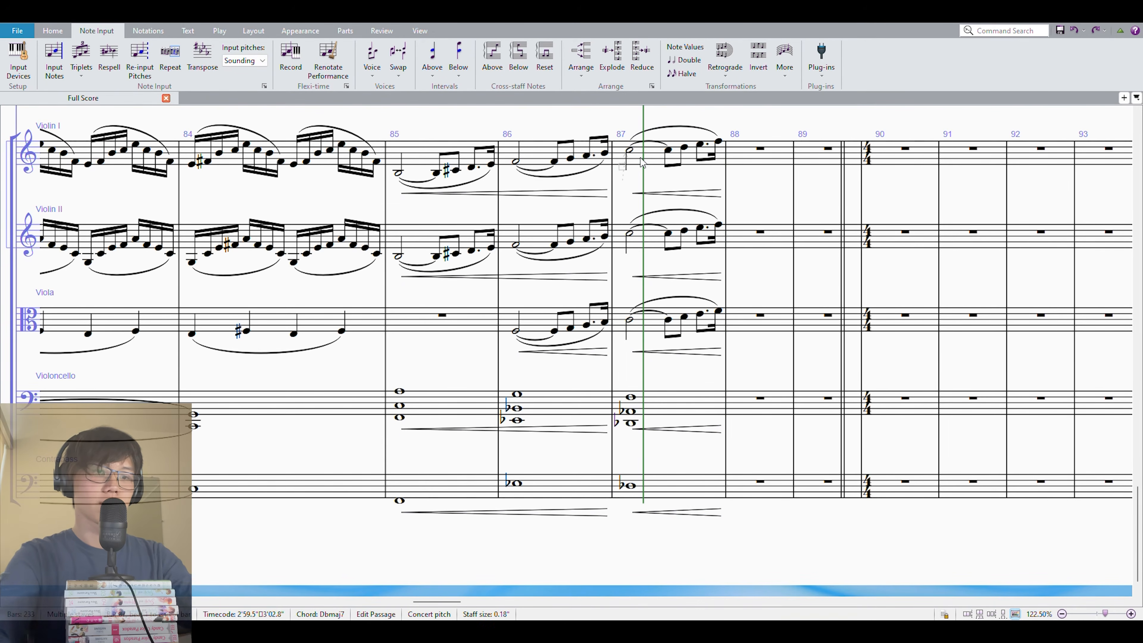
{"action": "key", "text": "Return"}
Play back the string passage from bar 85 through bar 87
{"action": "left_click", "coordinate": [397, 174]}
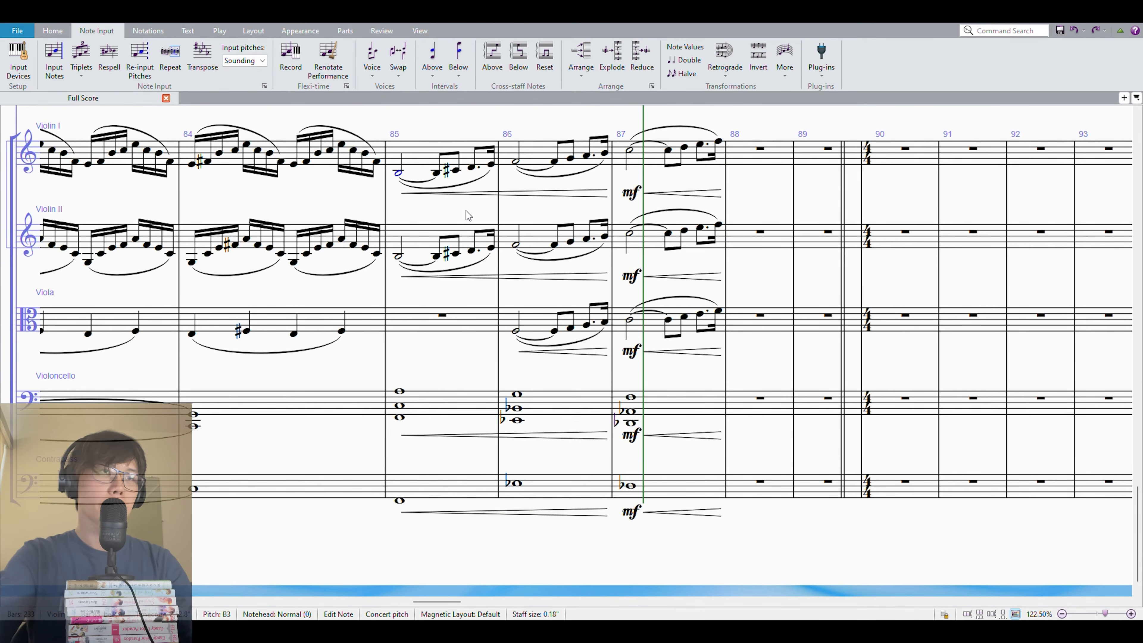
{"action": "scroll", "coordinate": [721, 239], "scroll_direction": "right", "scroll_amount": 1}
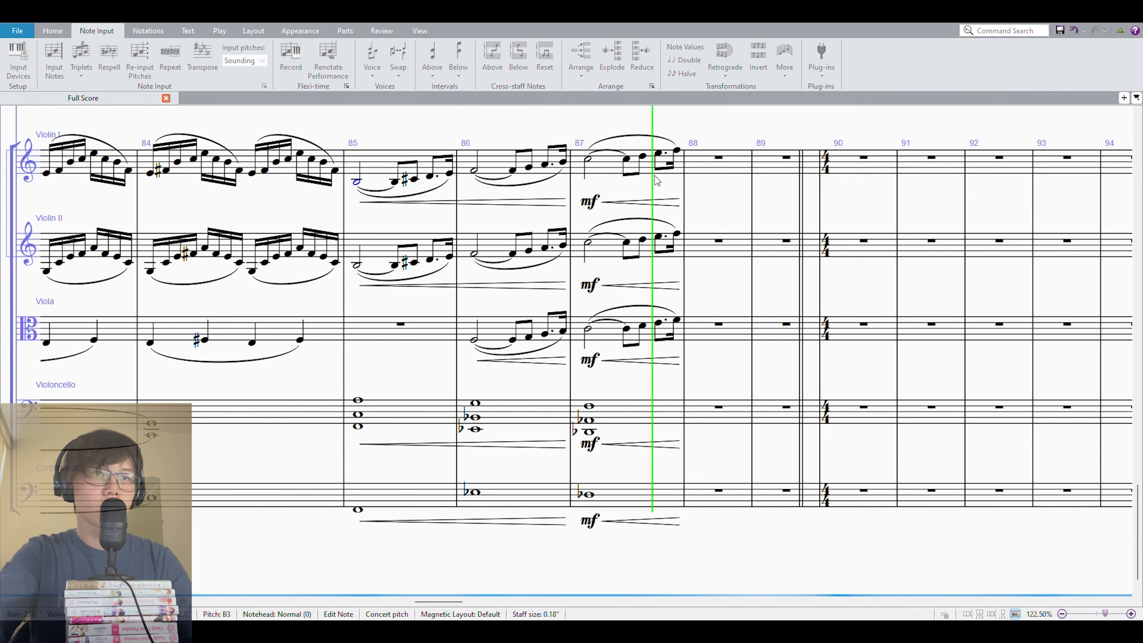
{"action": "key", "text": "space"}
Insert five empty single bars after bar 87, ahead of the double barline
{"action": "left_click", "coordinate": [610, 163]}
{"action": "key", "text": "ctrl+shift+b"}
{"action": "key", "text": "ctrl+shift+b"}
{"action": "key", "text": "ctrl+shift+b"}
{"action": "key", "text": "ctrl+shift+b"}
{"action": "key", "text": "ctrl+shift+b"}
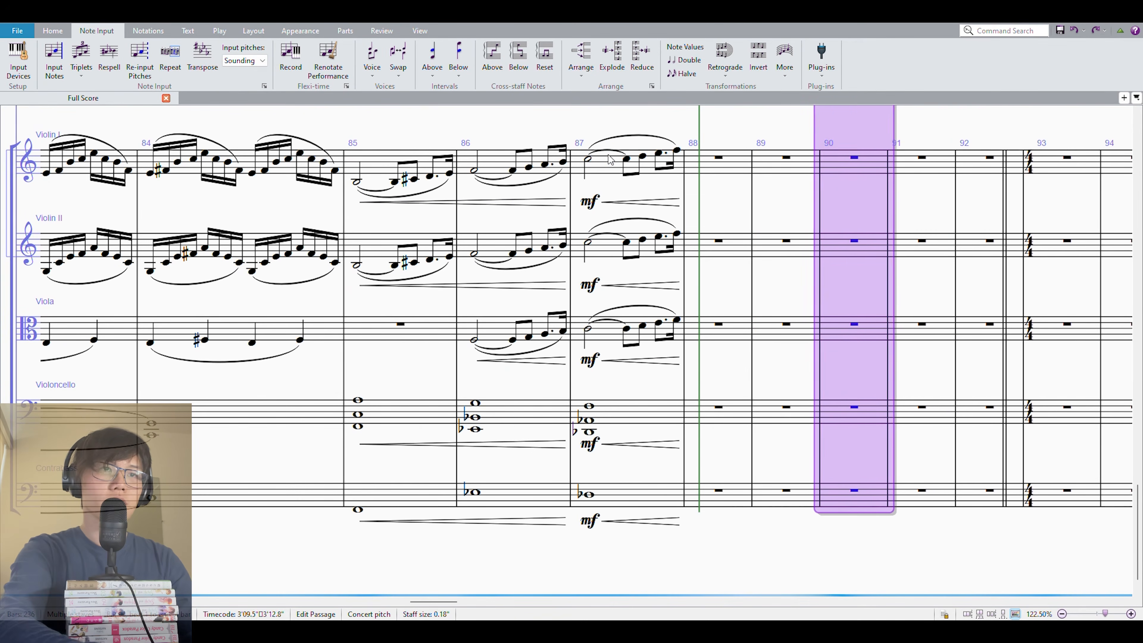
Enter a quarter-note G in Violin I and a whole-note C in the Contrabass at the start of bar 88
{"action": "left_click", "coordinate": [713, 161]}
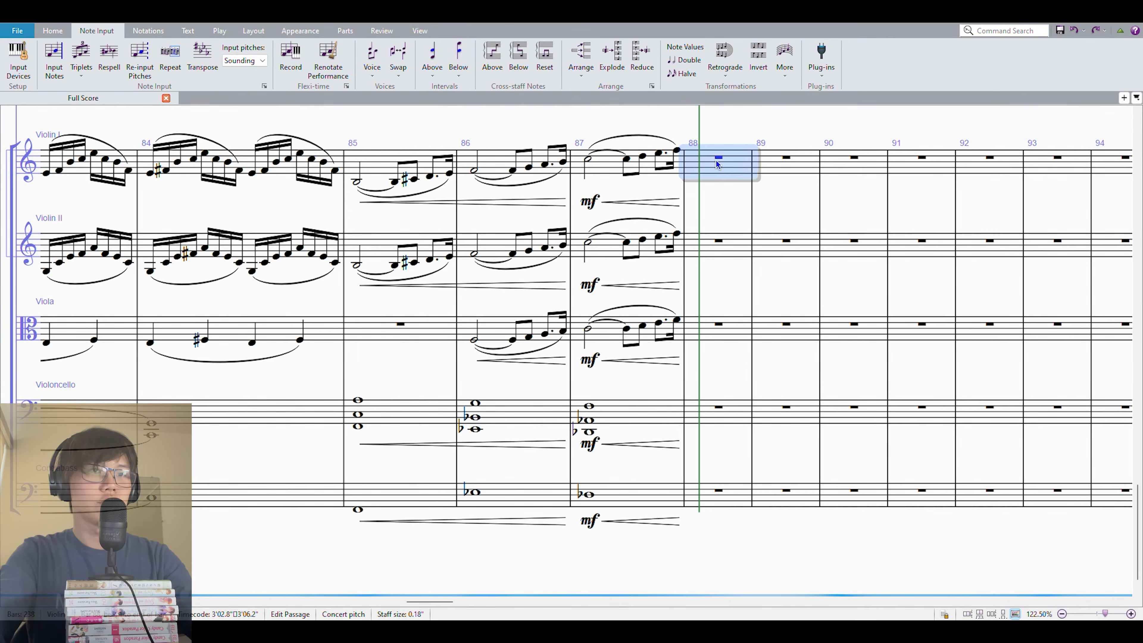
{"action": "key", "text": "n"}
{"action": "left_click", "coordinate": [697, 148]}
{"action": "left_click", "coordinate": [703, 497]}
{"action": "key", "text": "Escape"}
{"action": "key", "text": "6"}
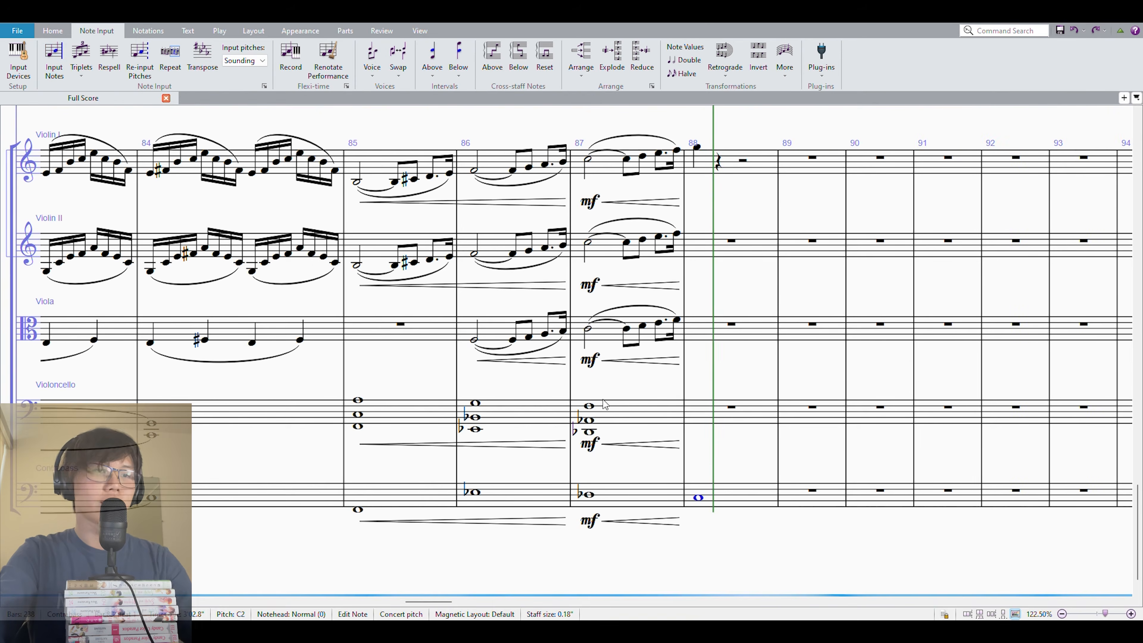
Copy the Bassoons phrase from bars 73–74 and paste it into Violin I at bar 88
{"action": "key", "text": "ctrl+minus"}
{"action": "key", "text": "ctrl+minus"}
{"action": "scroll", "coordinate": [335, 530], "scroll_direction": "left", "scroll_amount": 15}
{"action": "scroll", "coordinate": [382, 467], "scroll_direction": "up", "scroll_amount": 2}
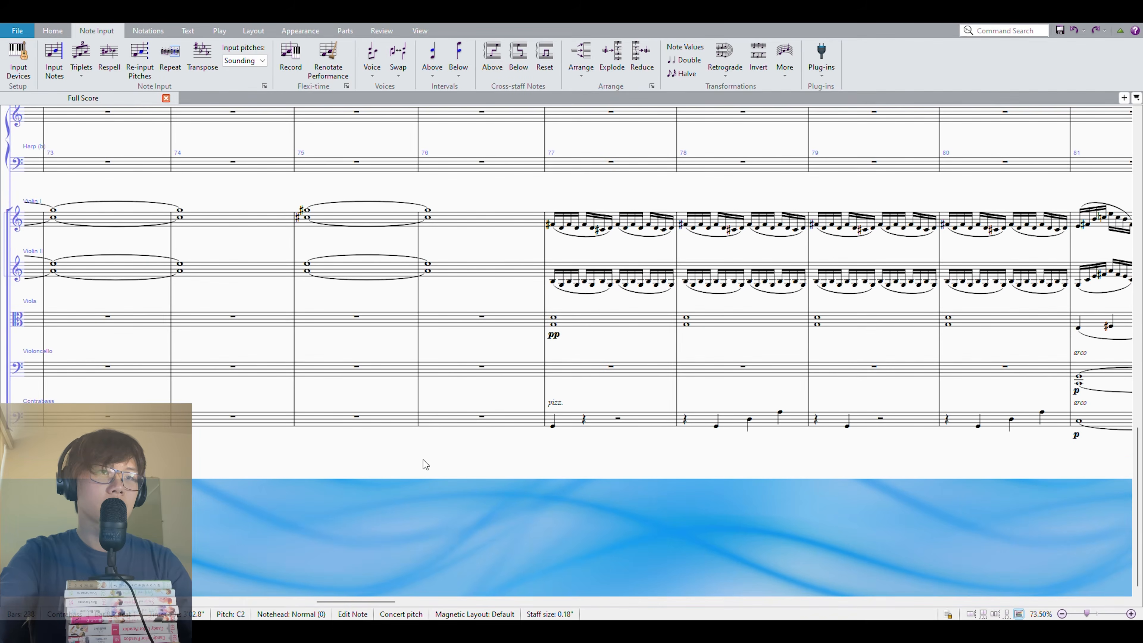
{"action": "scroll", "coordinate": [505, 347], "scroll_direction": "up", "scroll_amount": 10}
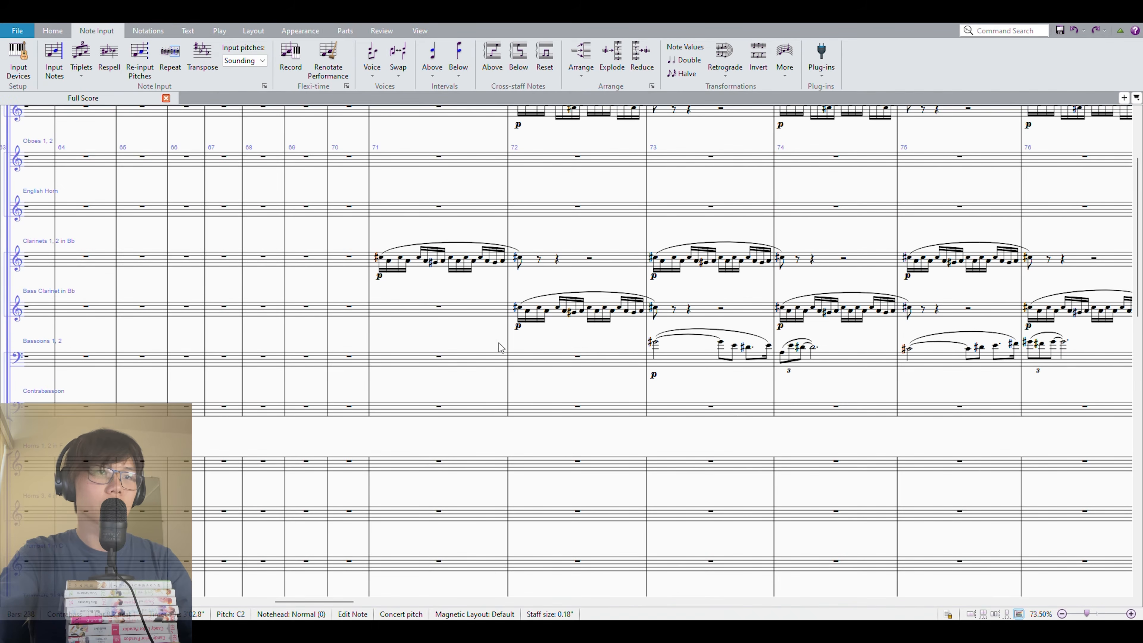
{"action": "left_click_drag", "start_coordinate": [675, 359], "coordinate": [818, 370]}
{"action": "key", "text": "space"}
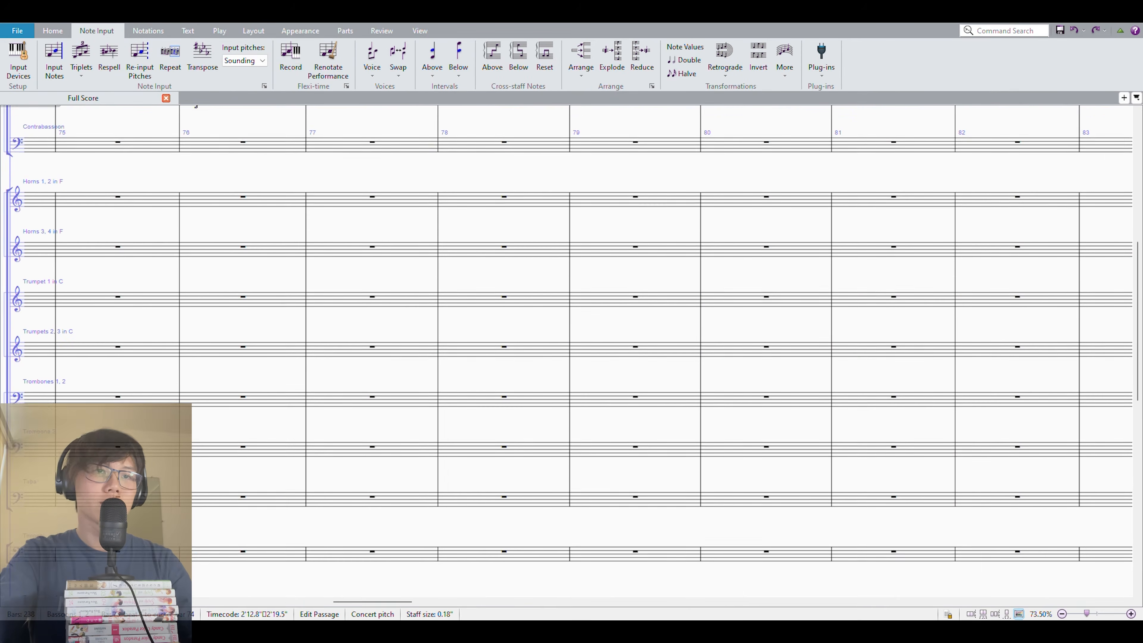
{"action": "scroll", "coordinate": [694, 337], "scroll_direction": "down", "scroll_amount": 6}
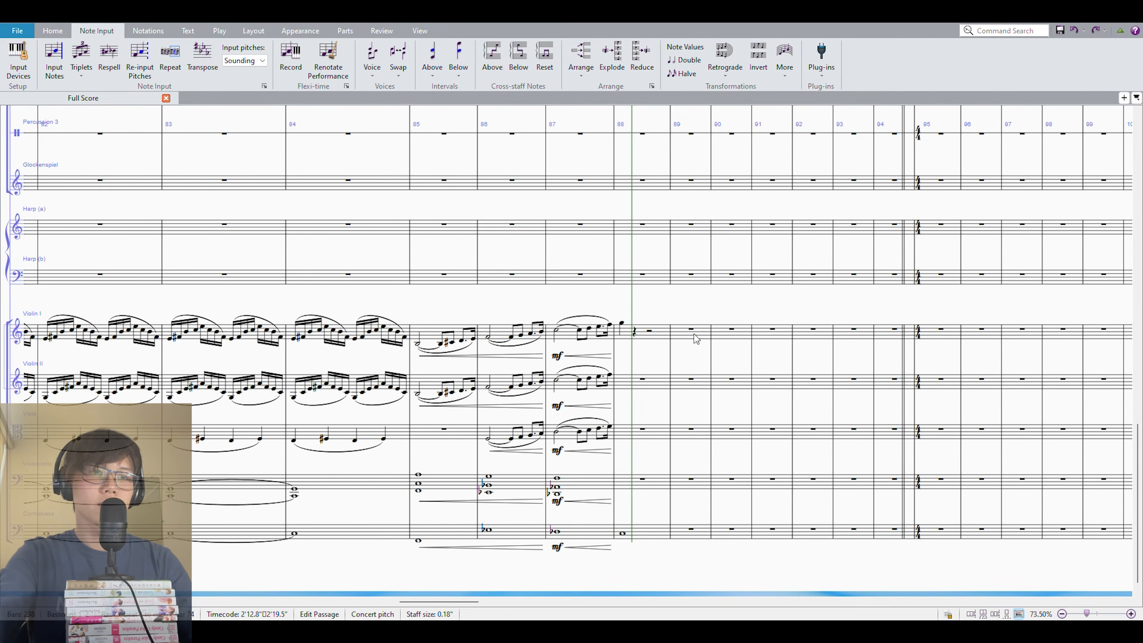
{"action": "scroll", "coordinate": [697, 360], "scroll_direction": "up", "scroll_amount": 7}
{"action": "scroll", "coordinate": [684, 347], "scroll_direction": "down", "scroll_amount": 18}
{"action": "left_click_drag", "start_coordinate": [916, 331], "coordinate": [104, 230]}
{"action": "left_click_drag", "start_coordinate": [1028, 235], "coordinate": [35, 241]}
{"action": "left_click_drag", "start_coordinate": [897, 200], "coordinate": [78, 221]}
{"action": "left_click", "coordinate": [911, 178]}
{"action": "key", "text": "ctrl+v"}
Transpose the pasted Violin I phrase in bars 88–89 so that it starts on the high G and uses no sharps
{"action": "left_click_drag", "start_coordinate": [930, 151], "coordinate": [652, 162]}
{"action": "key", "text": "ctrl+Up"}
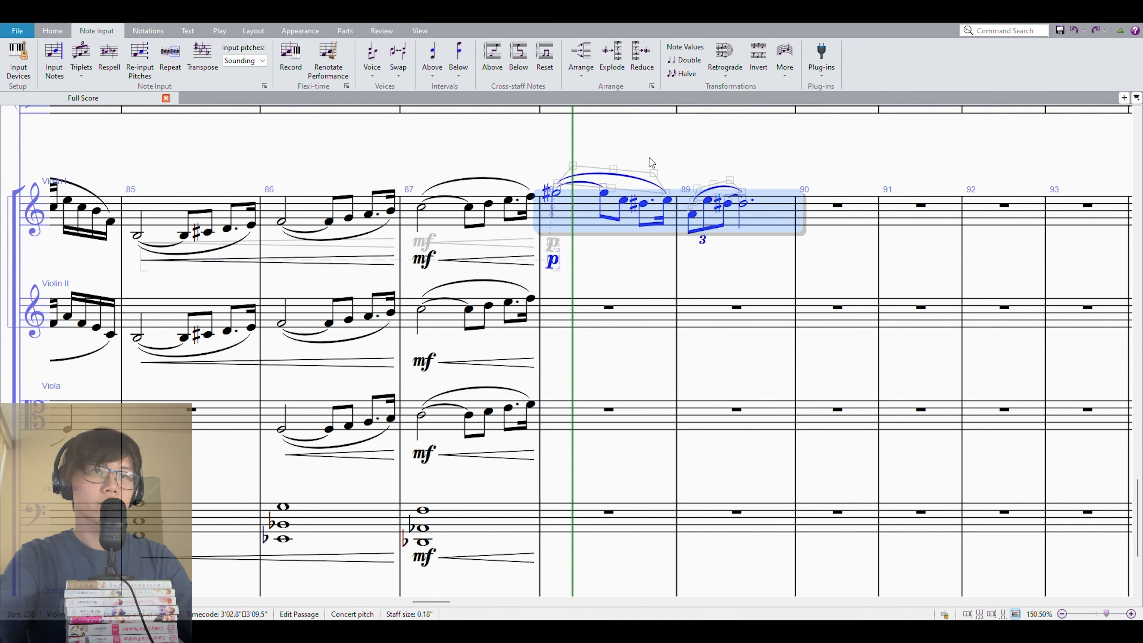
{"action": "key", "text": "Up"}
{"action": "key", "text": "Down"}
{"action": "key", "text": "Escape"}
Change the Violin I dynamic at the start of bar 88 to f
{"action": "left_click", "coordinate": [759, 230]}
{"action": "left_click", "coordinate": [557, 220], "text": "shift"}
{"action": "scroll", "coordinate": [584, 268], "scroll_direction": "down", "scroll_amount": 1}
{"action": "double_click", "coordinate": [569, 255]}
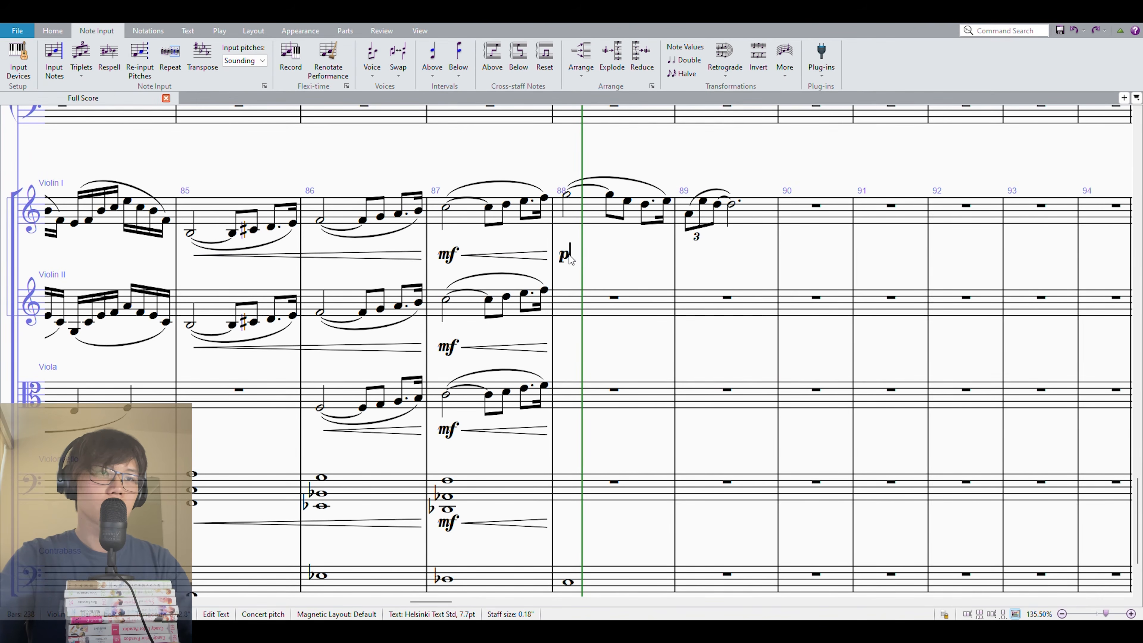
Copy the Violin I phrase of bars 88–89 into Violin II and lower the copy to harmonize a sixth below
{"action": "left_click", "coordinate": [601, 210]}
{"action": "left_click", "coordinate": [740, 221], "text": "shift"}
{"action": "left_click_drag", "start_coordinate": [650, 264], "coordinate": [657, 188]}
{"action": "left_click", "coordinate": [653, 229]}
{"action": "key", "text": "ctrl+v"}
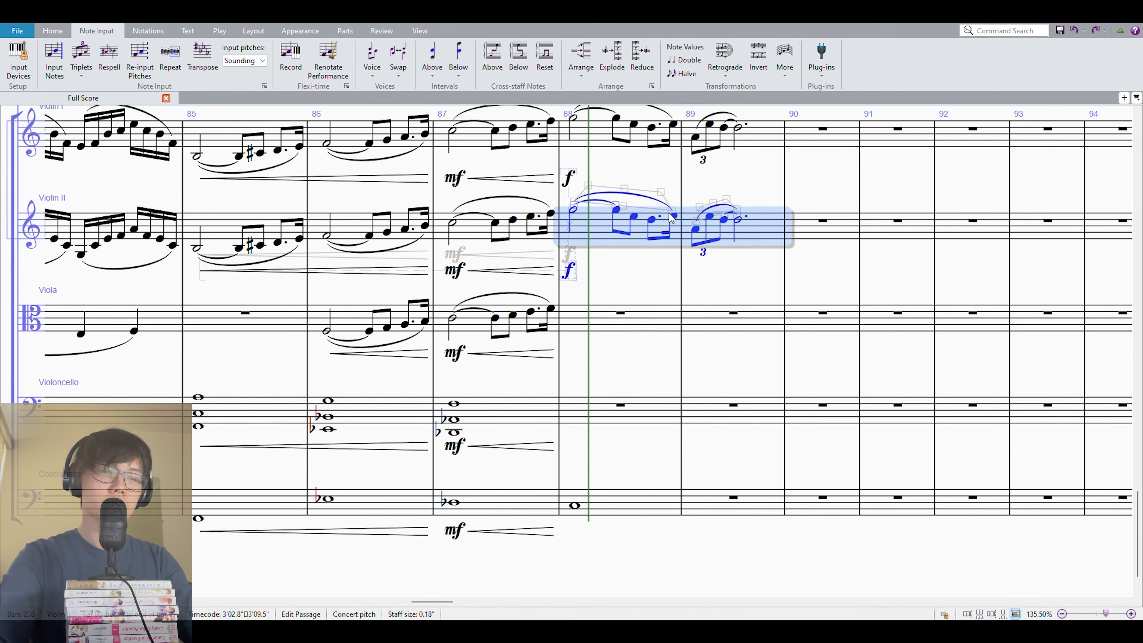
{"action": "key", "text": "Down"}
{"action": "key", "text": "Down"}
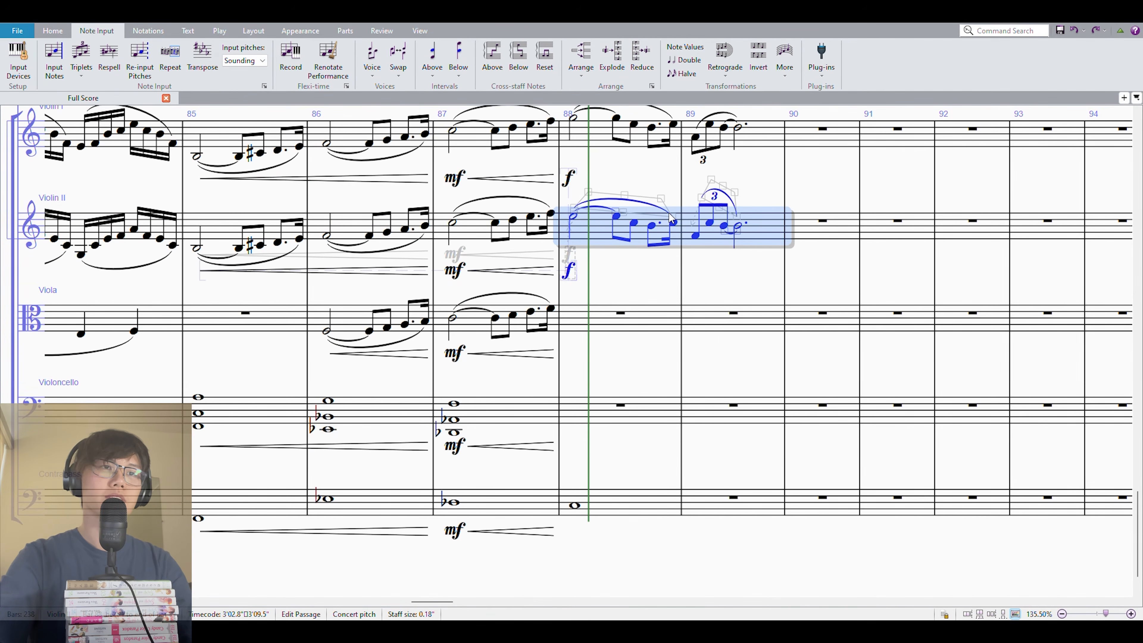
{"action": "key", "text": "Down"}
{"action": "key", "text": "Down"}
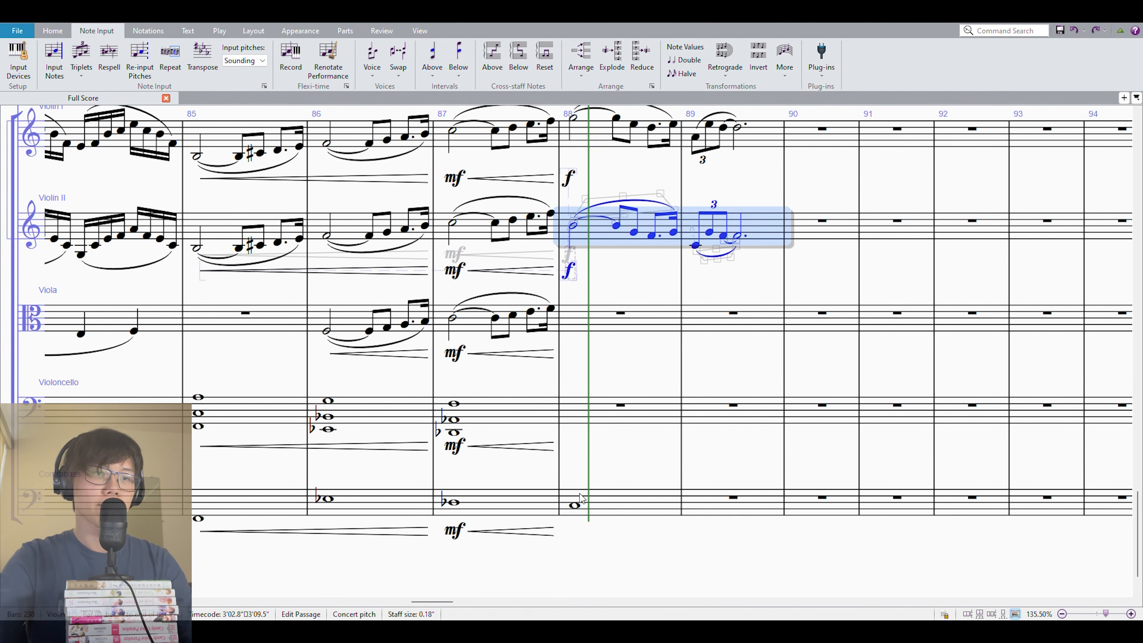
Repeat the Contrabass whole note of bar 88 into bar 89 and change the copy to a low F
{"action": "left_click", "coordinate": [602, 502]}
{"action": "key", "text": "r"}
{"action": "left_click", "coordinate": [606, 497]}
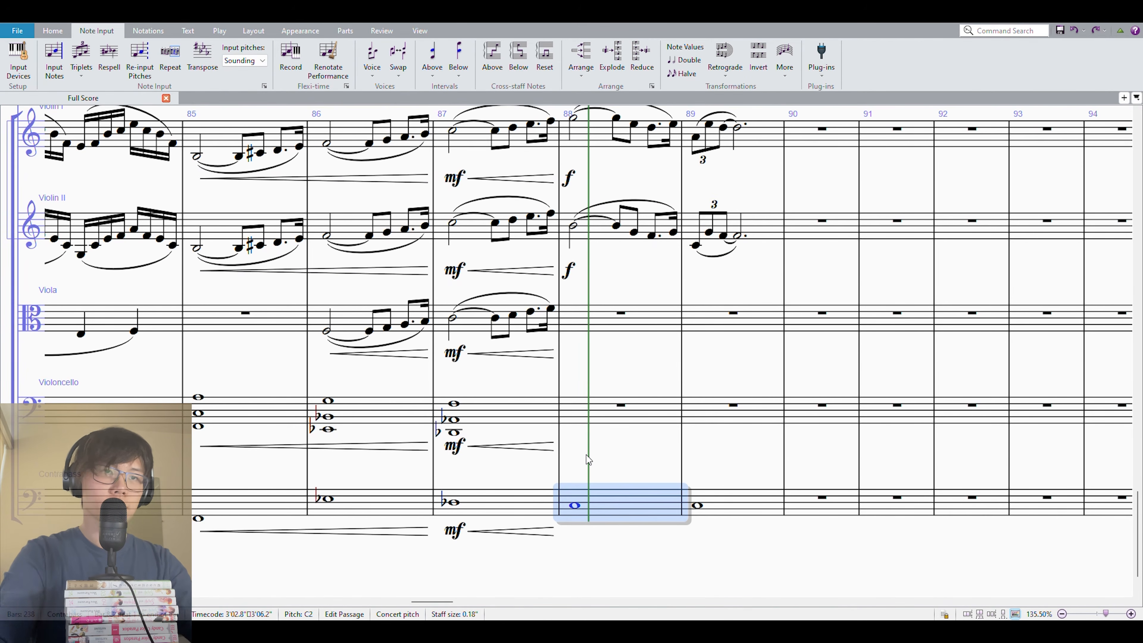
{"action": "key", "text": "n"}
{"action": "key", "text": "f"}
{"action": "key", "text": "ctrl+Down"}
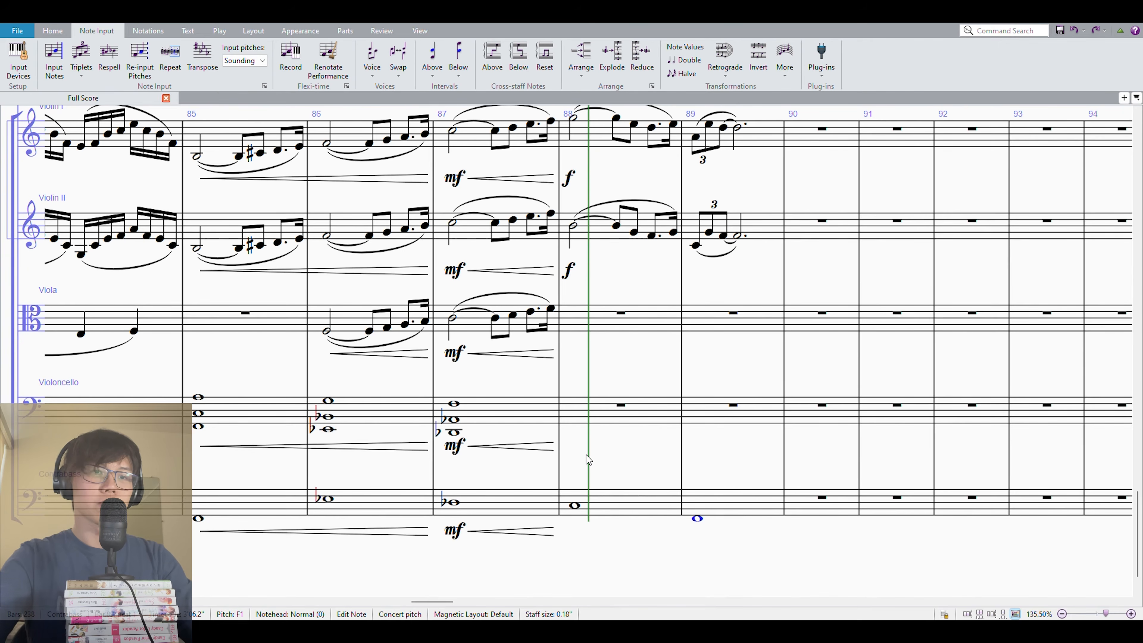
{"action": "left_click", "coordinate": [615, 503]}
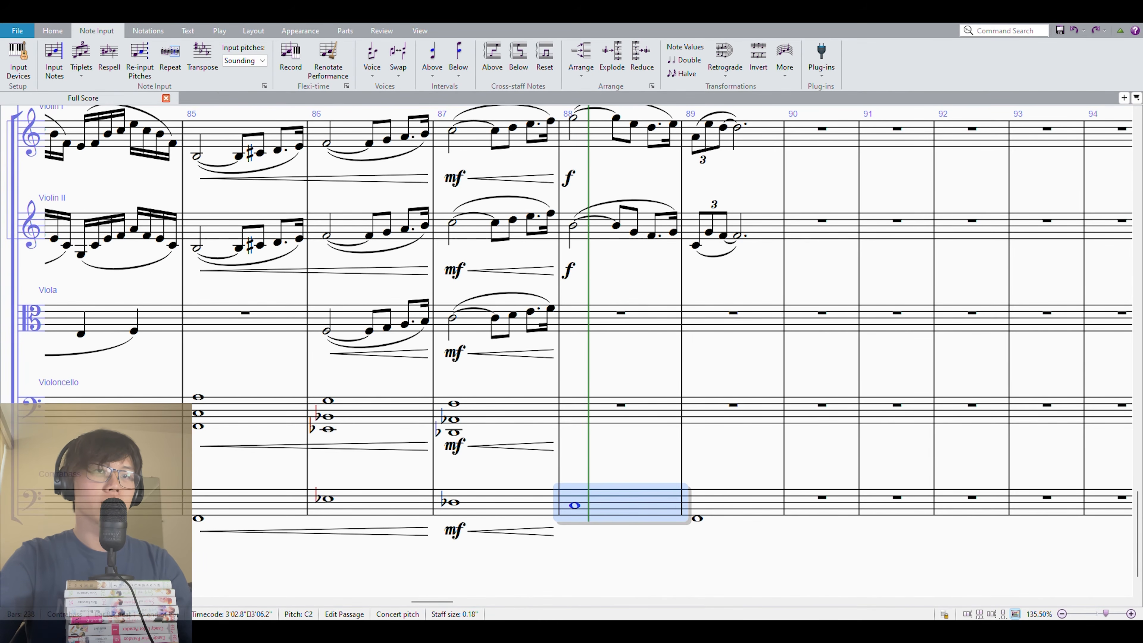
{"action": "key", "text": "Escape"}
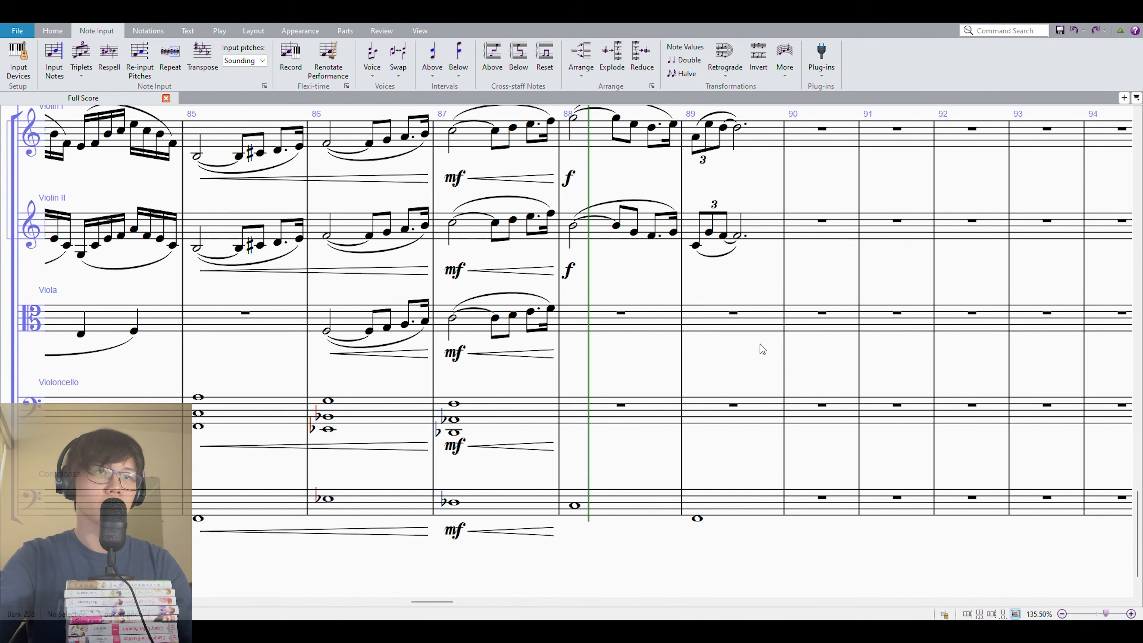
{"action": "left_click", "coordinate": [726, 497]}
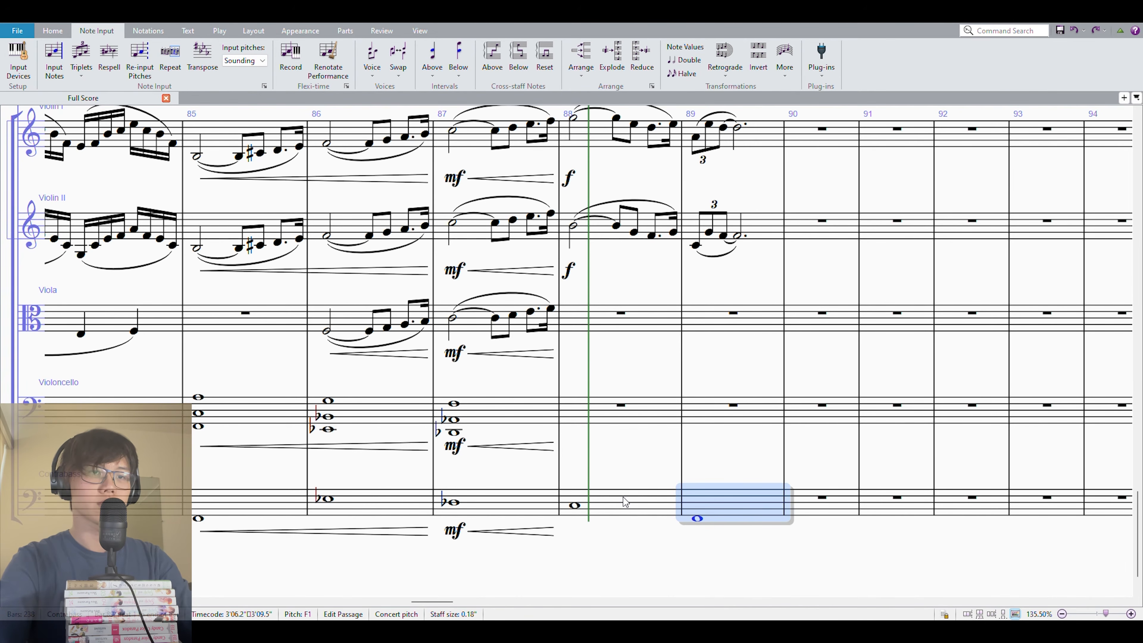
{"action": "key", "text": "Left"}
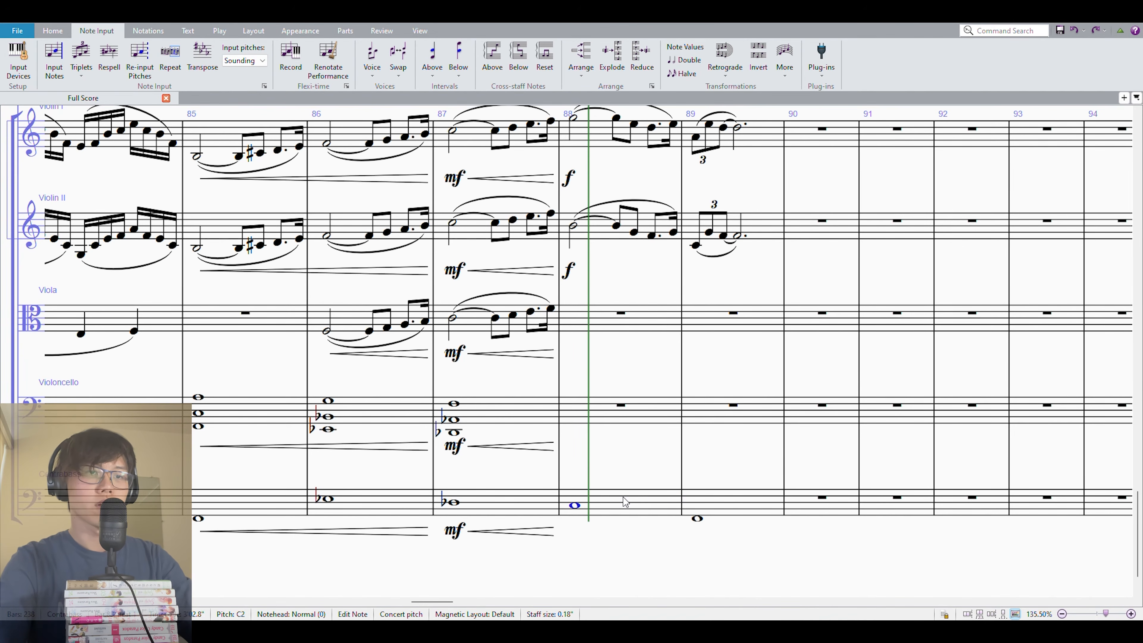
Enter sixteenth notes C, G, E, G on the first beat of bar 88 in the Violoncello, starting on C2
{"action": "left_click", "coordinate": [606, 419]}
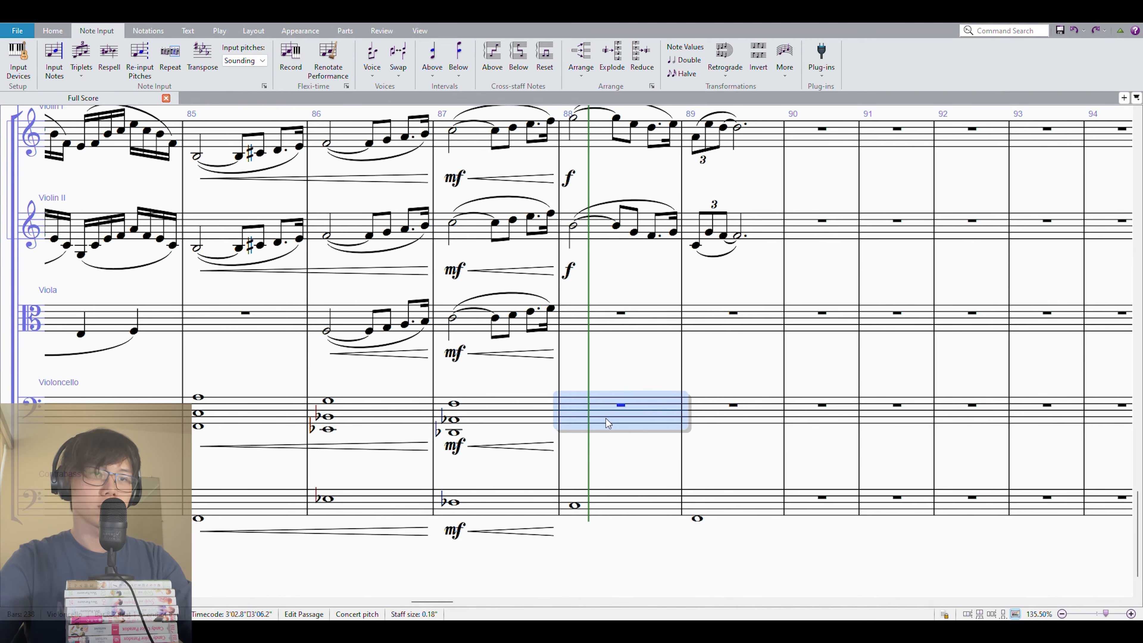
{"action": "key", "text": "ctrl+v"}
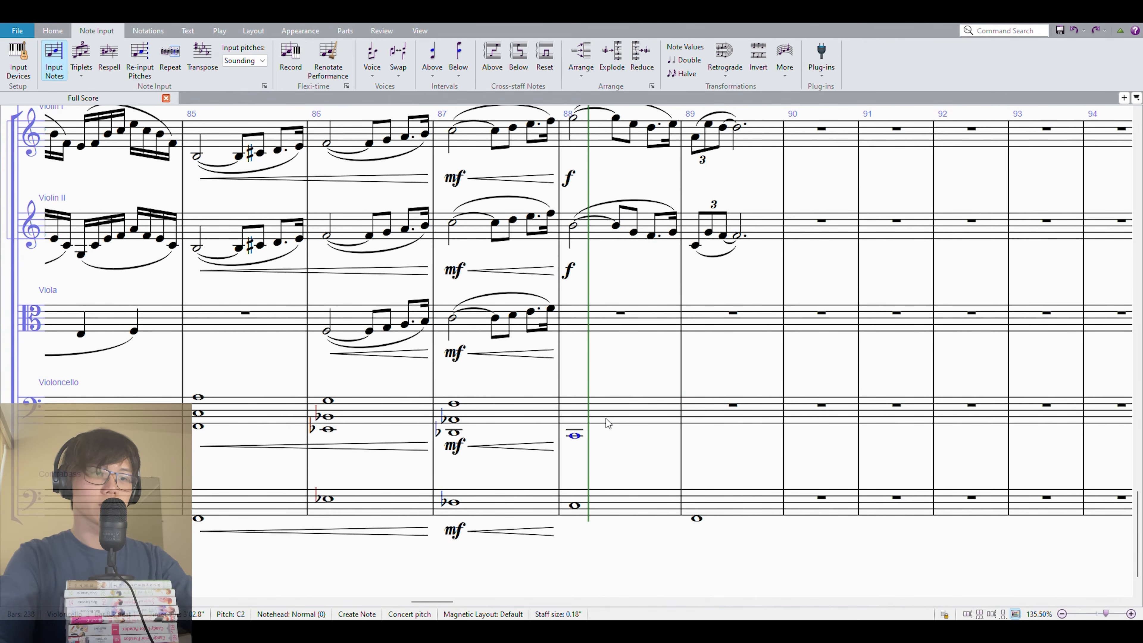
{"action": "key", "text": "2"}
{"action": "key", "text": "n"}
{"action": "key", "text": "g"}
{"action": "key", "text": "ctrl+Up"}
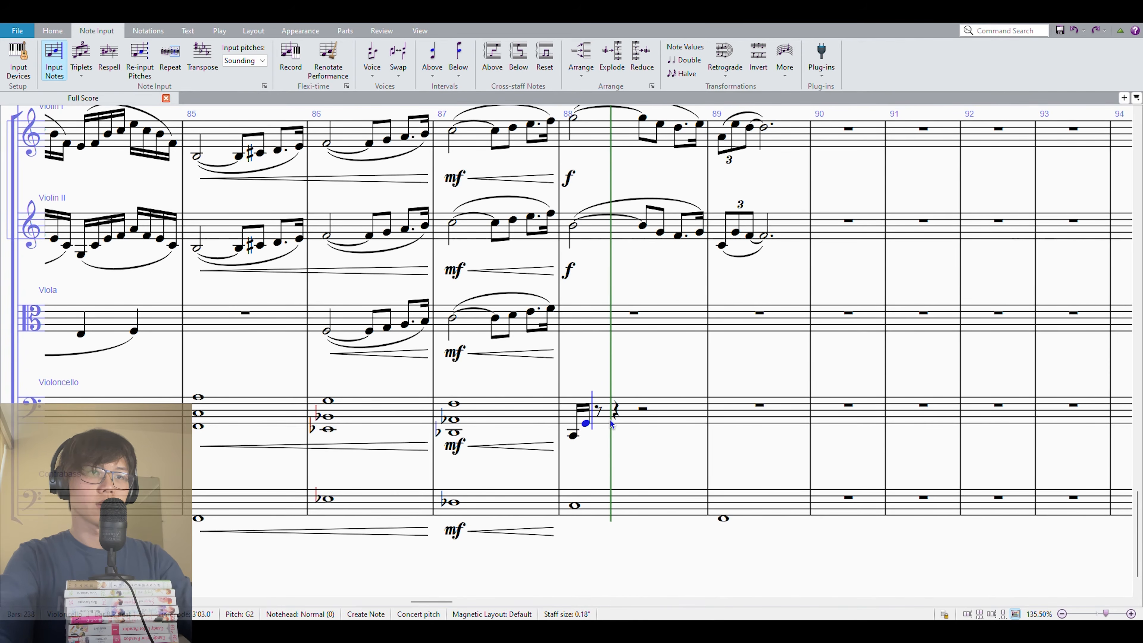
{"action": "key", "text": "e"}
{"action": "key", "text": "ctrl+Up"}
{"action": "key", "text": "g"}
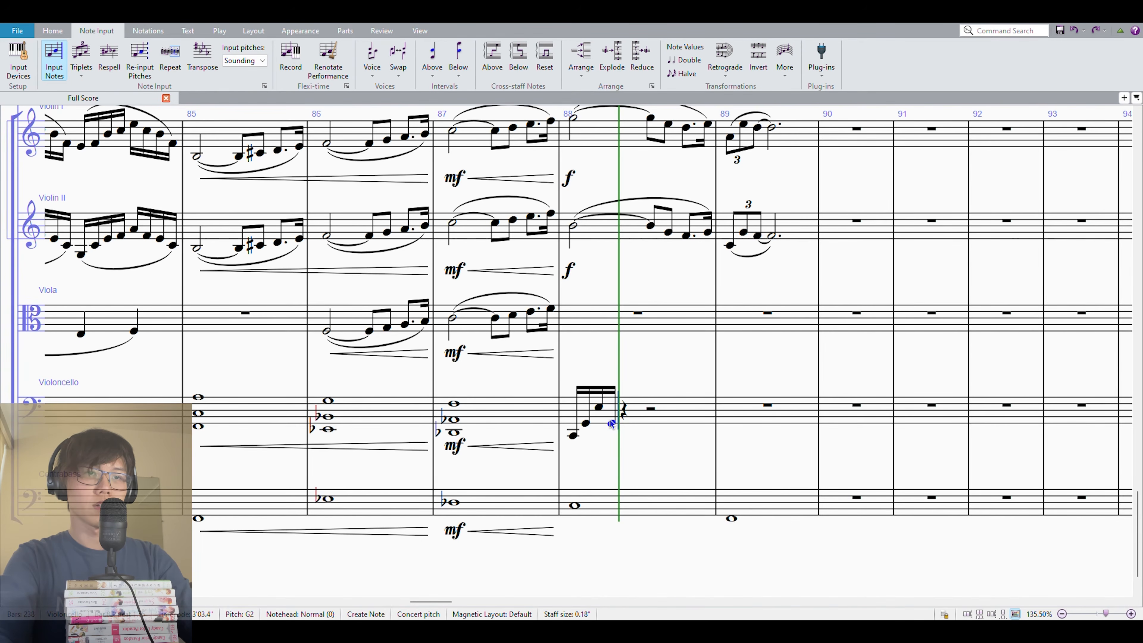
{"action": "key", "text": "Escape"}
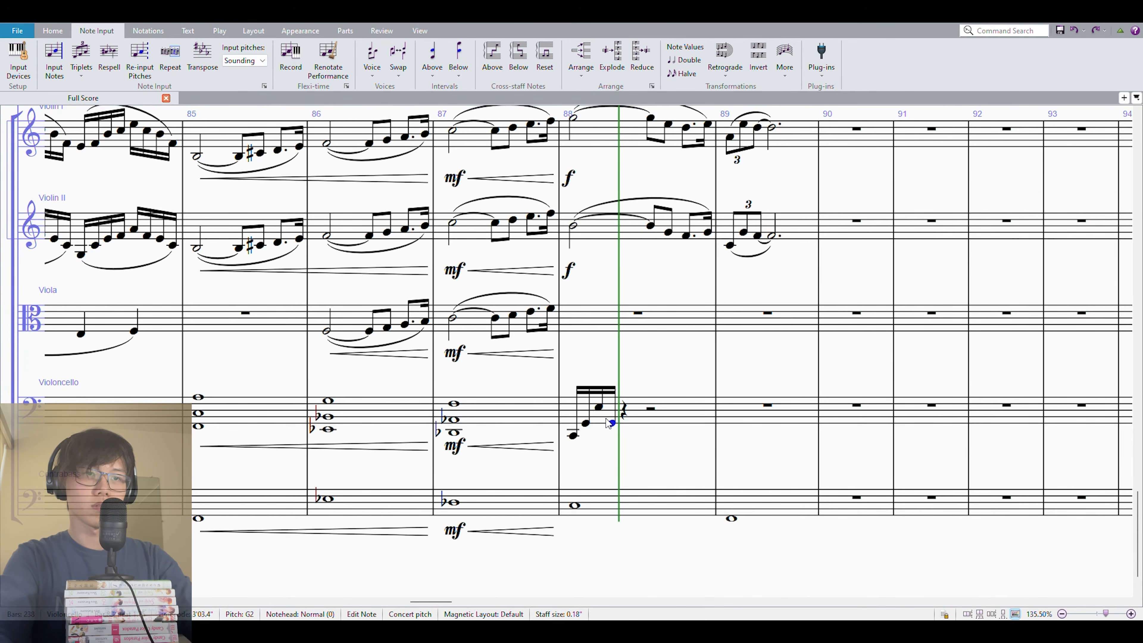
Enter four more sixteenth notes, E, G, E, G, on the second beat of bar 88 in the Violoncello
{"action": "key", "text": "Right"}
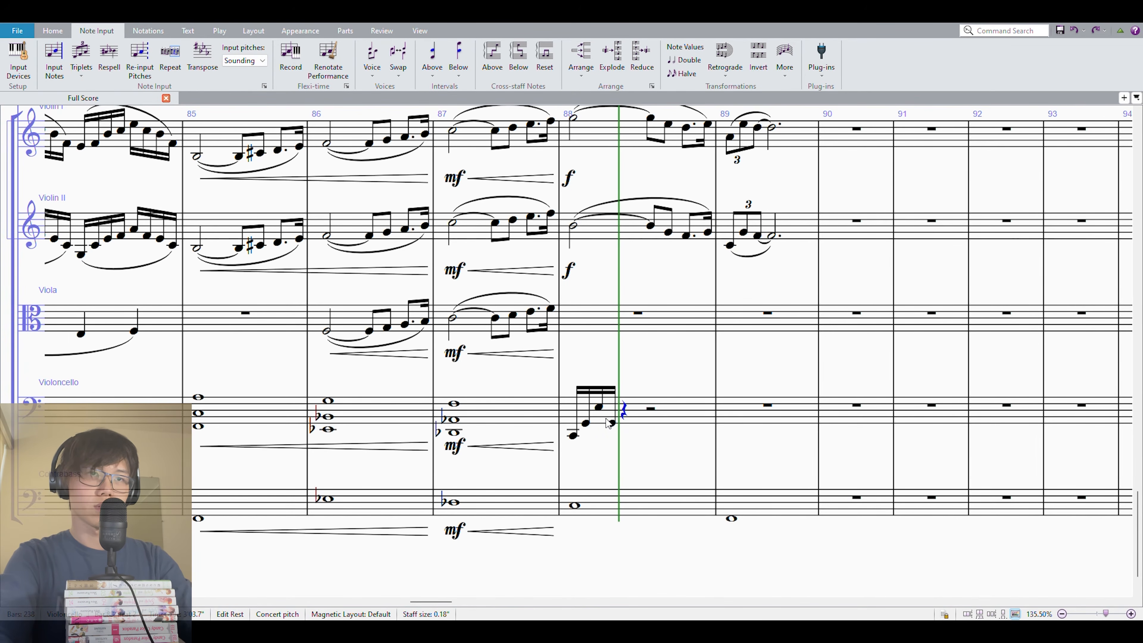
{"action": "key", "text": "ctrl+Left"}
{"action": "key", "text": "Right"}
{"action": "key", "text": "Right"}
{"action": "key", "text": "Right"}
{"action": "key", "text": "Right"}
{"action": "key", "text": "KP_2"}
{"action": "key", "text": "e"}
{"action": "key", "text": "ctrl+Up"}
{"action": "key", "text": "g"}
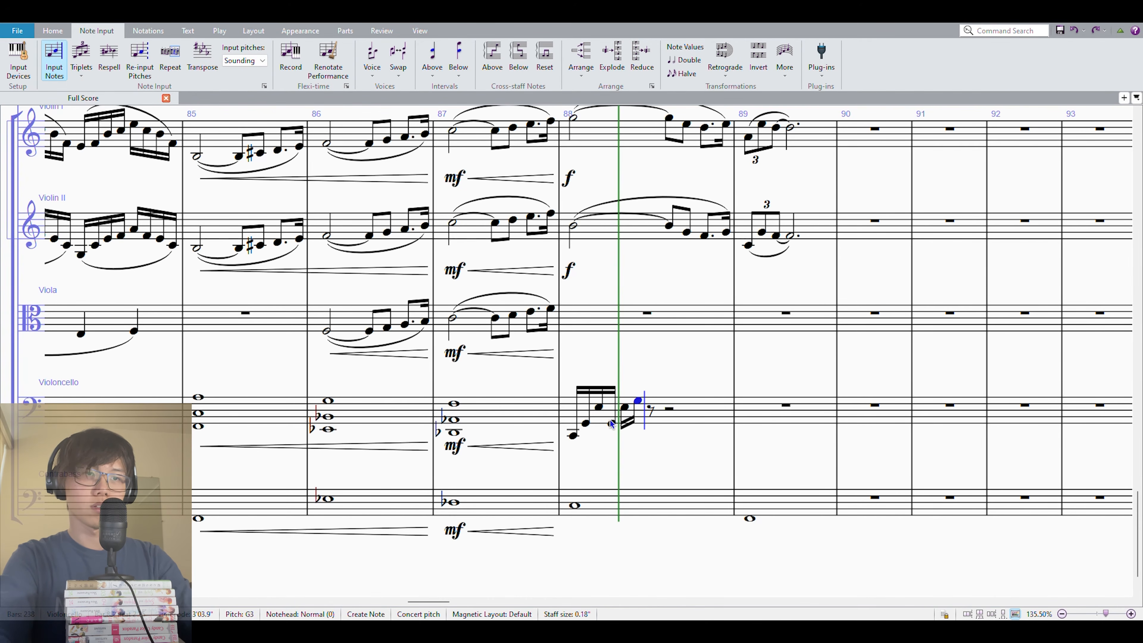
{"action": "key", "text": "e"}
{"action": "key", "text": "ctrl+Up"}
{"action": "key", "text": "g"}
{"action": "key", "text": "ctrl+Down"}
{"action": "key", "text": "Escape"}
Slur the eight Violoncello sixteenths in bar 88 and change the seventh note to the low C
{"action": "key", "text": "ctrl+shift+Left"}
{"action": "key", "text": "s"}
{"action": "left_click", "coordinate": [651, 402]}
{"action": "left_click", "coordinate": [651, 408]}
{"action": "key", "text": "c"}
{"action": "key", "text": "Escape"}
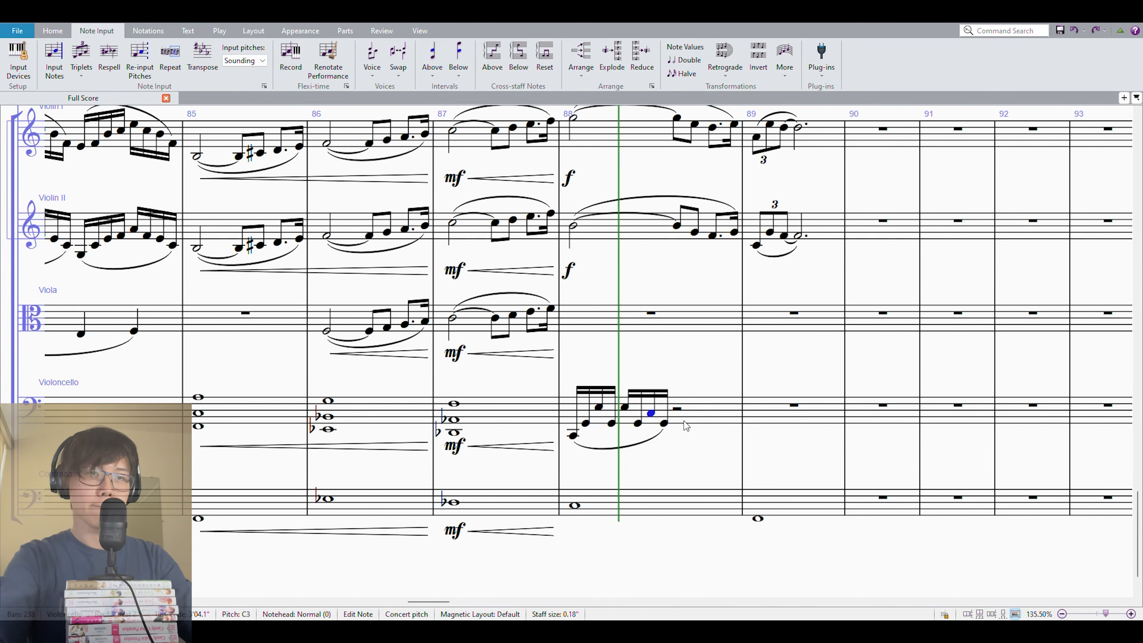
{"action": "key", "text": "a"}
Repeat the slurred Violoncello figure twice, filling the second half of bar 88 and the first half of bar 89
{"action": "key", "text": "Right"}
{"action": "key", "text": "ctrl+shift+Left"}
{"action": "key", "text": "r"}
{"action": "key", "text": "r"}
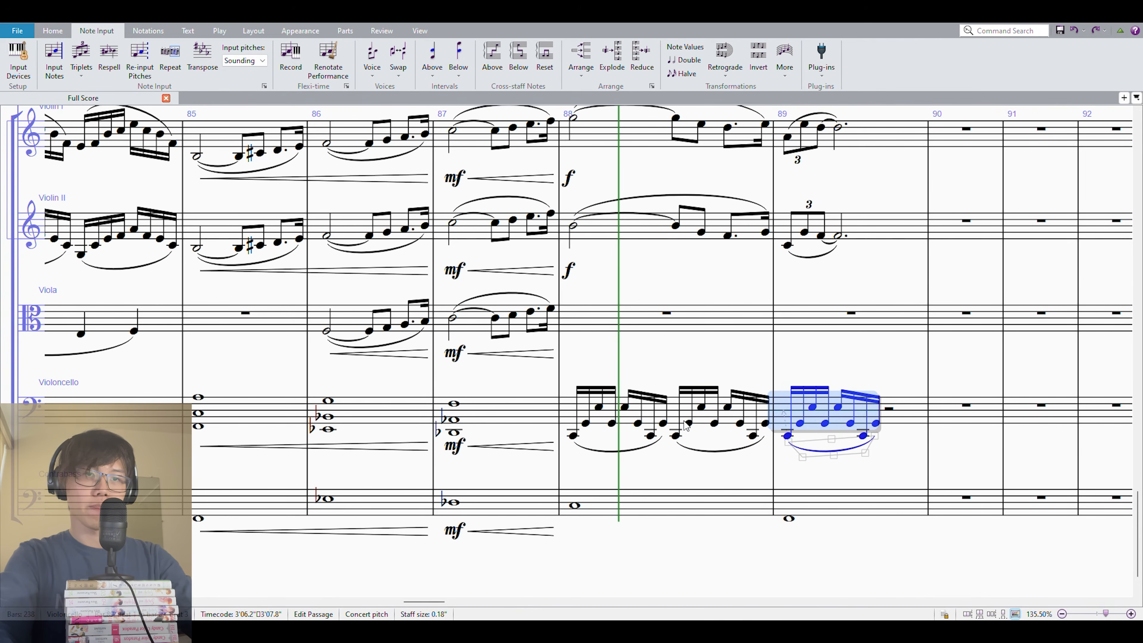
Change the Violoncello figure's G notes to A and E notes to F in bar 89, and repeat it to fill the bar
{"action": "key", "text": "Left"}
{"action": "key", "text": "Right"}
{"action": "key", "text": "a"}
{"action": "key", "text": "Right"}
{"action": "key", "text": "f"}
{"action": "key", "text": "Right"}
{"action": "key", "text": "a"}
{"action": "key", "text": "Right"}
{"action": "key", "text": "f"}
{"action": "key", "text": "Right"}
{"action": "key", "text": "a"}
{"action": "key", "text": "Right"}
{"action": "key", "text": "Right"}
{"action": "key", "text": "a"}
{"action": "key", "text": "ctrl+shift+Left"}
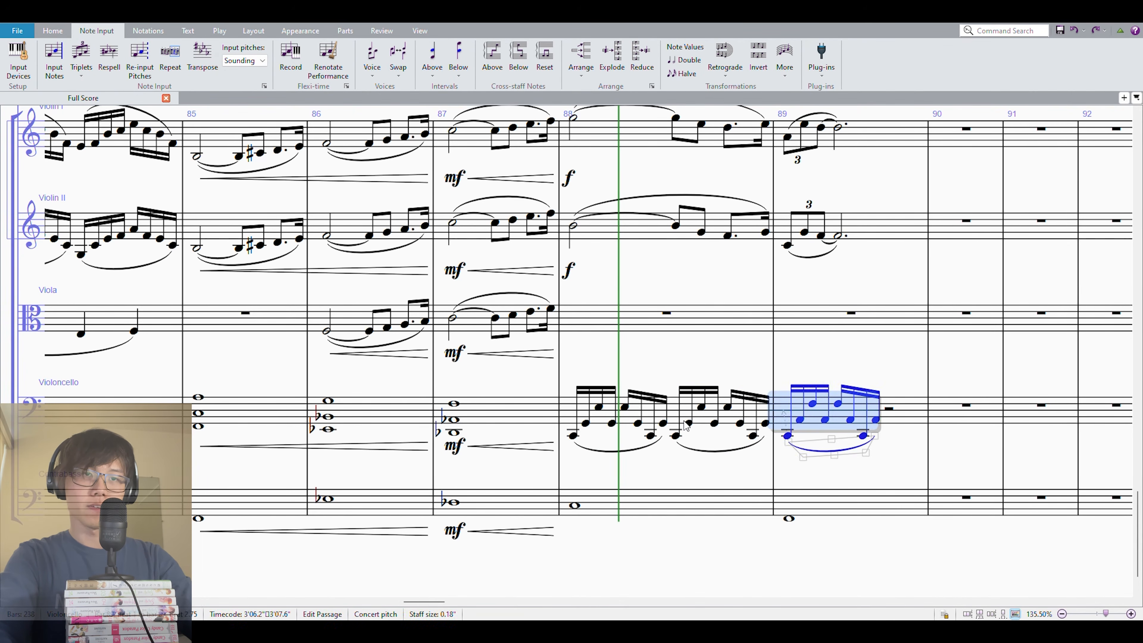
{"action": "key", "text": "r"}
Change the Contrabass whole note in bar 89 to C and tie the C of bar 88 to it
{"action": "left_click", "coordinate": [839, 508]}
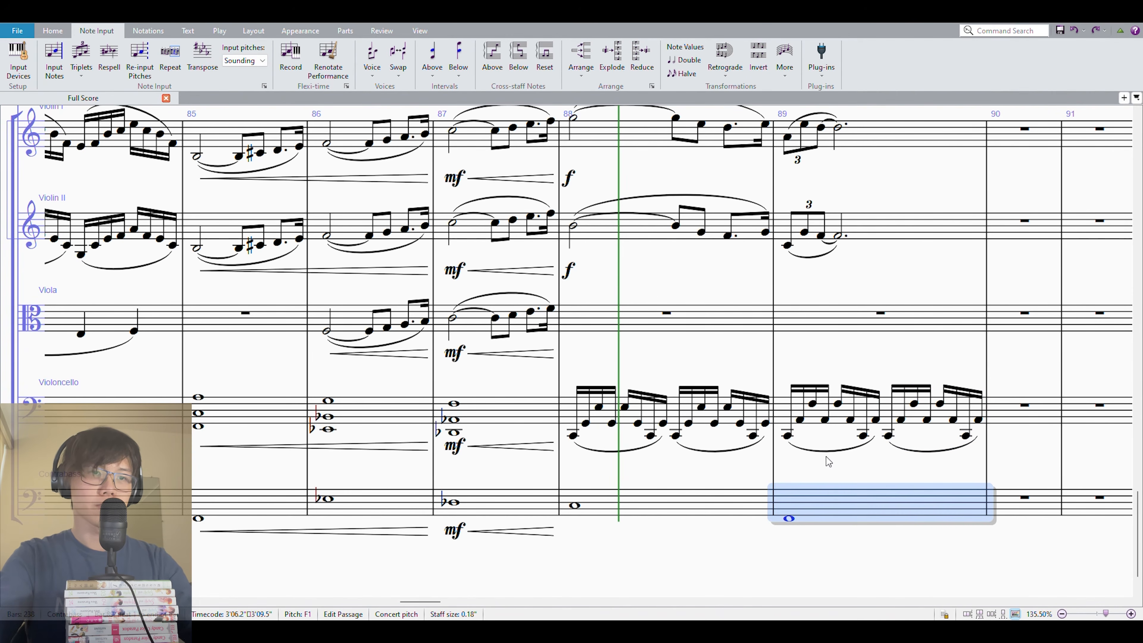
{"action": "key", "text": "c"}
{"action": "key", "text": "Left"}
{"action": "left_click", "coordinate": [817, 495]}
{"action": "key", "text": "n"}
{"action": "key", "text": "c"}
{"action": "key", "text": "Escape"}
{"action": "key", "text": "Left"}
{"action": "key", "text": "Return"}
Copy the Violin I phrase of bars 88–89 into the Viola an octave lower and play back from bar 87
{"action": "left_click", "coordinate": [327, 332]}
{"action": "left_click", "coordinate": [607, 323]}
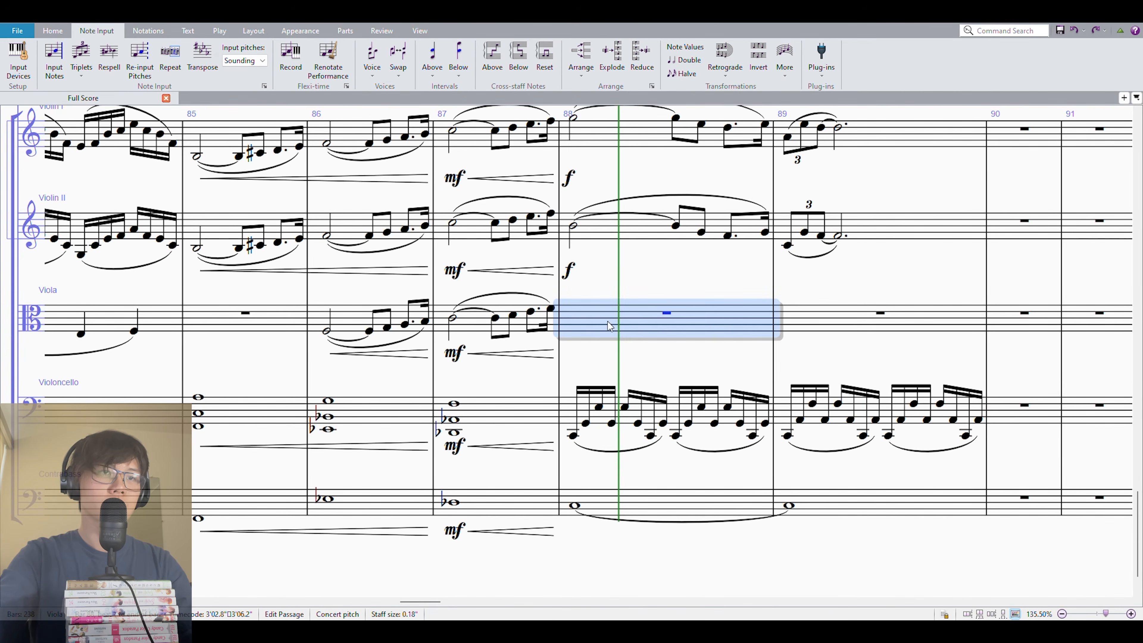
{"action": "left_click", "coordinate": [631, 230]}
{"action": "key", "text": "ctrl+shift+Right"}
{"action": "left_click", "coordinate": [636, 117]}
{"action": "key", "text": "ctrl+shift+Right"}
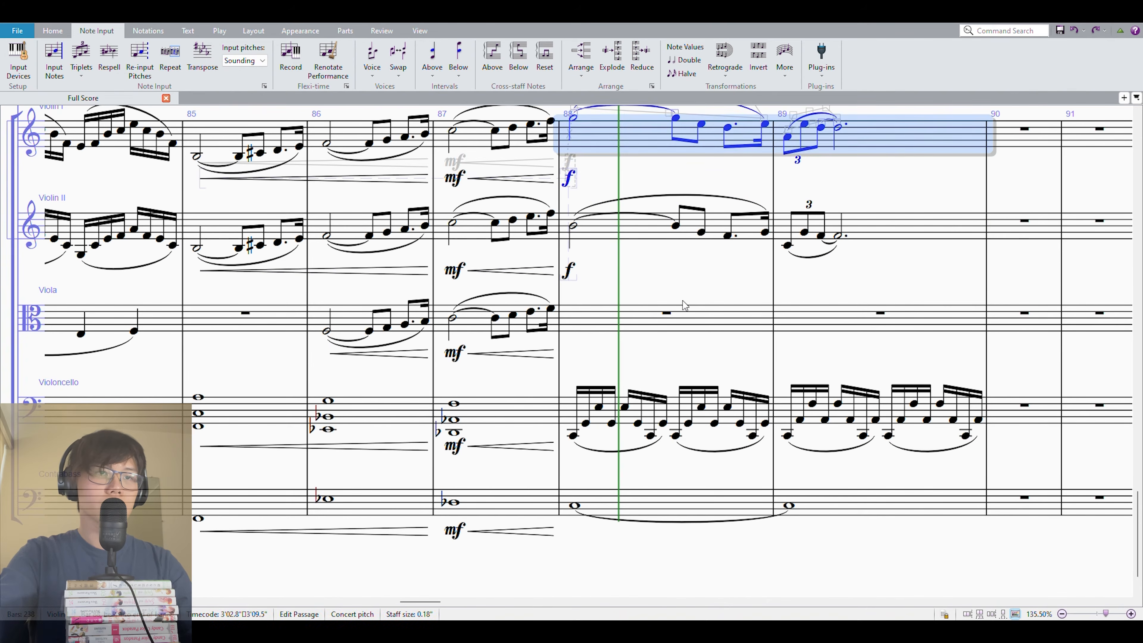
{"action": "key", "text": "Escape"}
{"action": "left_click", "coordinate": [576, 332]}
{"action": "key", "text": "ctrl+v"}
{"action": "key", "text": "ctrl+Down"}
{"action": "left_click", "coordinate": [452, 317]}
{"action": "key", "text": "p"}
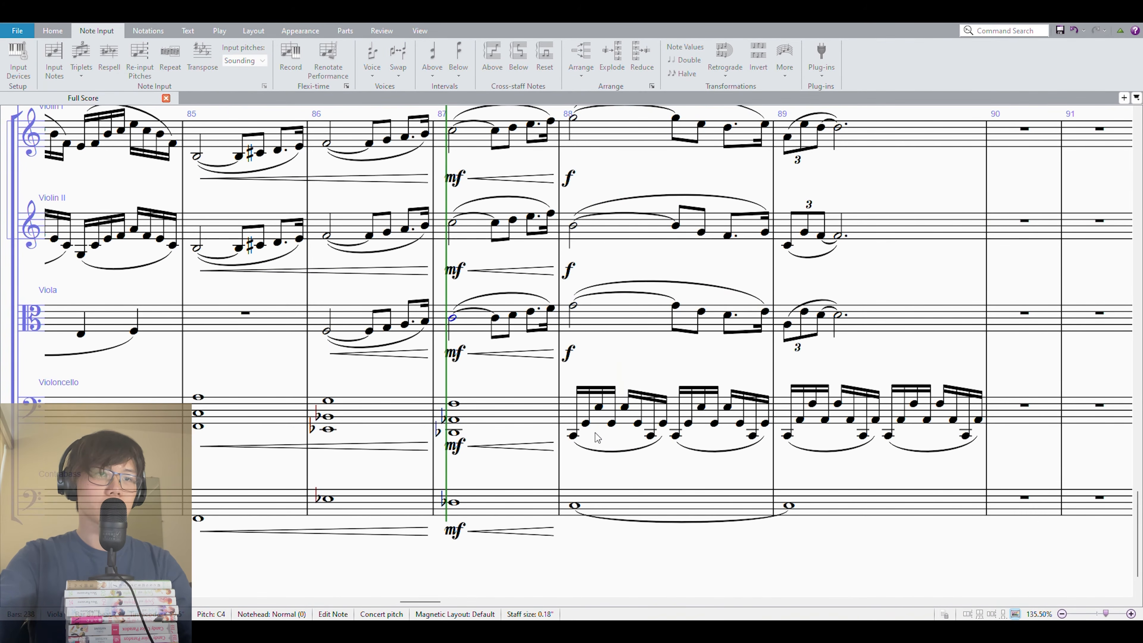
Add an f dynamic at the start of bar 88 in the Violoncello and Contrabass
{"action": "left_click", "coordinate": [604, 430]}
{"action": "left_click", "coordinate": [607, 502], "text": "shift"}
{"action": "key", "text": "ctrl+e"}
{"action": "key", "text": "ctrl+f"}
{"action": "key", "text": "Escape"}
{"action": "key", "text": "Escape"}
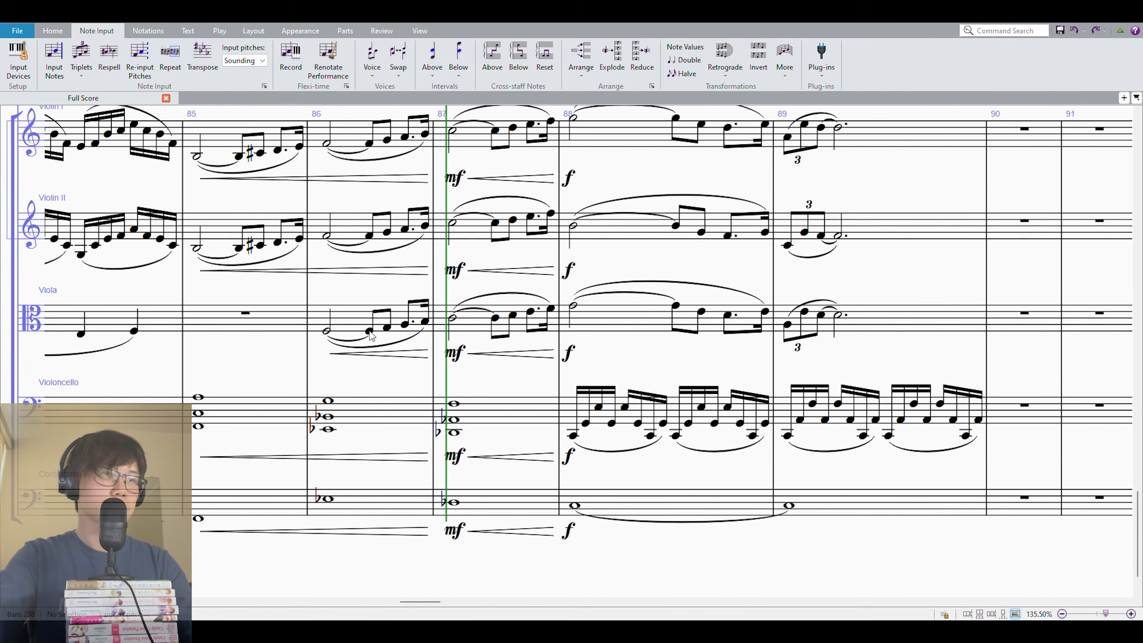
Play back the string passage from bar 85 through bar 89
{"action": "left_click", "coordinate": [245, 314]}
{"action": "key", "text": "p"}
{"action": "scroll", "coordinate": [788, 266], "scroll_direction": "down", "scroll_amount": 2}
{"action": "left_click_drag", "start_coordinate": [777, 236], "coordinate": [799, 271]}
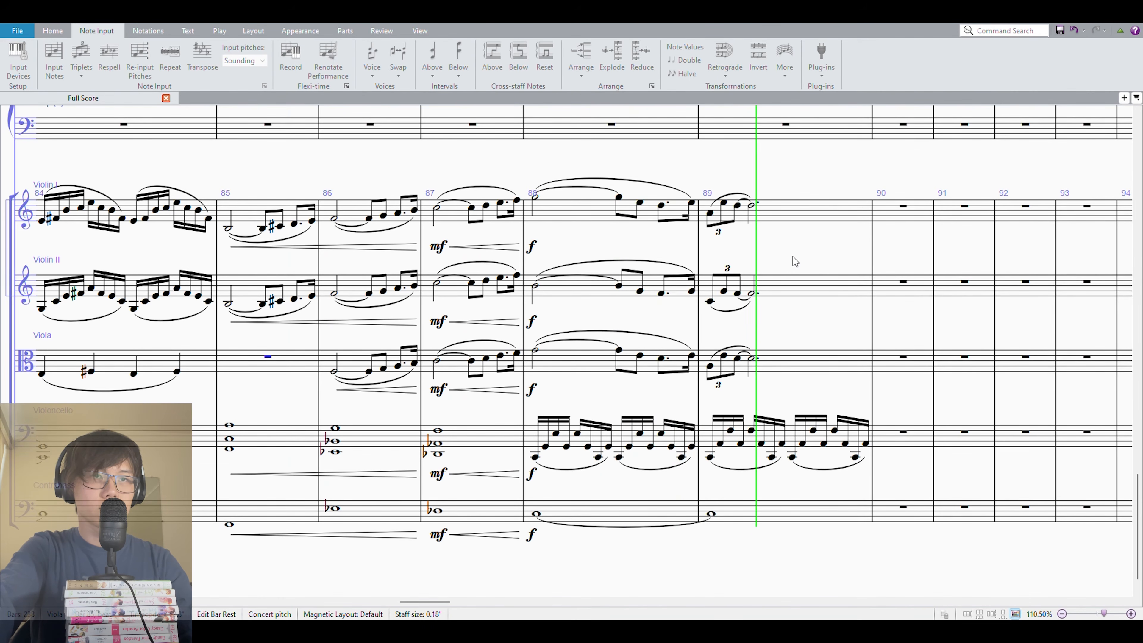
{"action": "left_click_drag", "start_coordinate": [789, 248], "coordinate": [728, 243]}
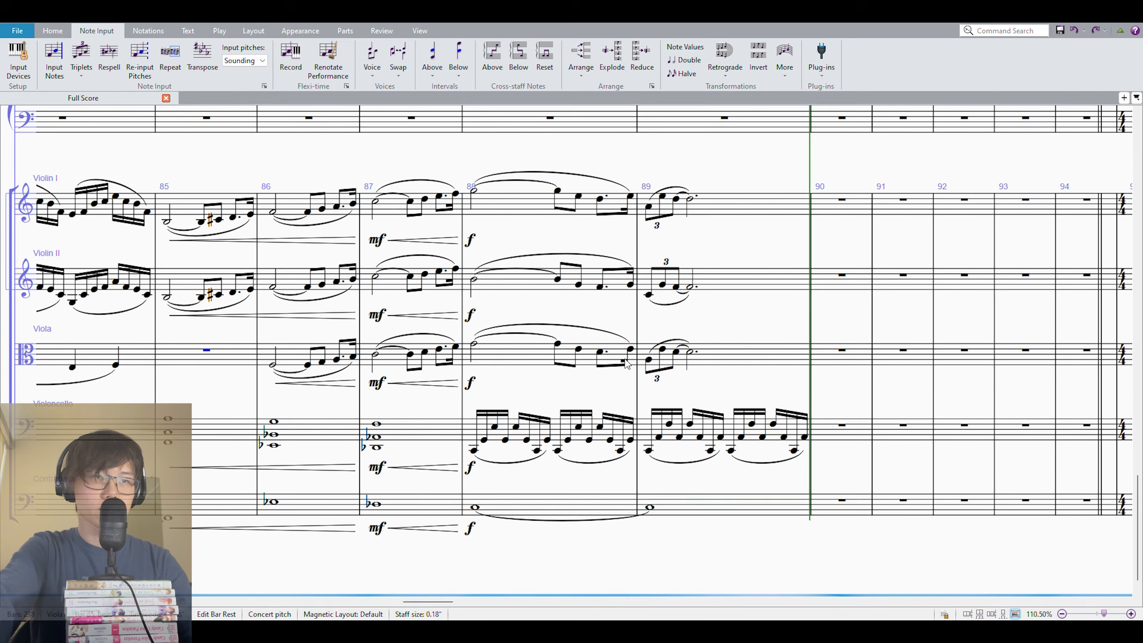
Repeat bars 88–89 of all five string staves into bars 90–91
{"action": "left_click", "coordinate": [701, 509]}
{"action": "left_click", "coordinate": [507, 205], "text": "shift"}
{"action": "key", "text": "r"}
{"action": "left_click", "coordinate": [819, 175]}
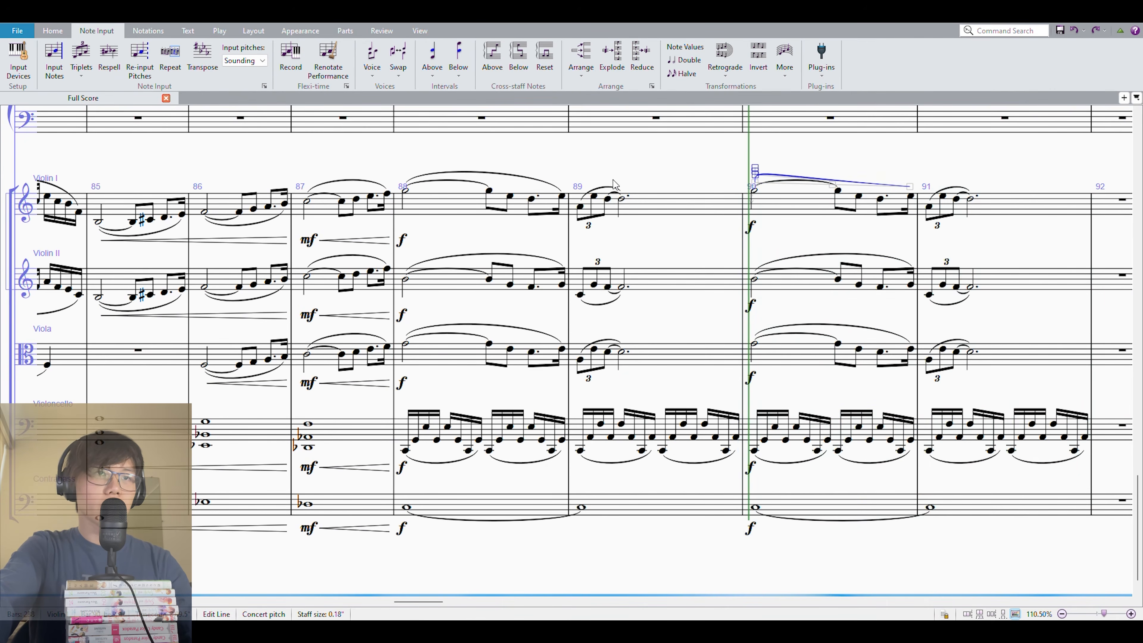
Delete the f dynamics in bar 90 and lower the Violin I, Violin II and Viola phrases in bars 90–91 by a third
{"action": "left_click", "coordinate": [459, 206]}
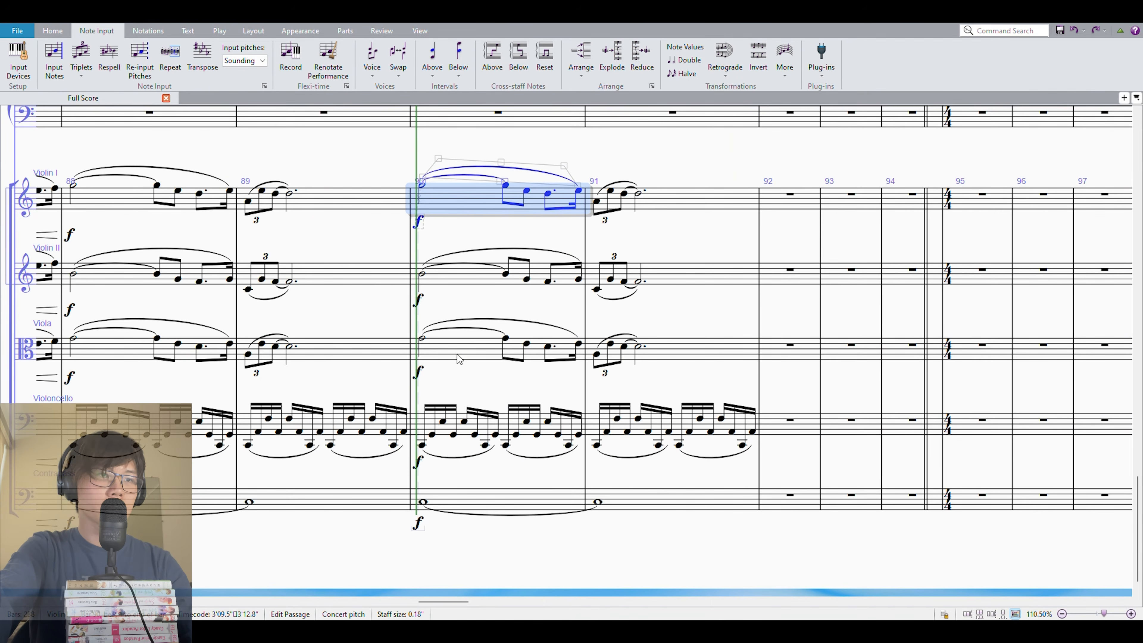
{"action": "left_click", "coordinate": [445, 509], "text": "shift"}
{"action": "left_click", "coordinate": [472, 203]}
{"action": "left_click", "coordinate": [666, 342], "text": "shift"}
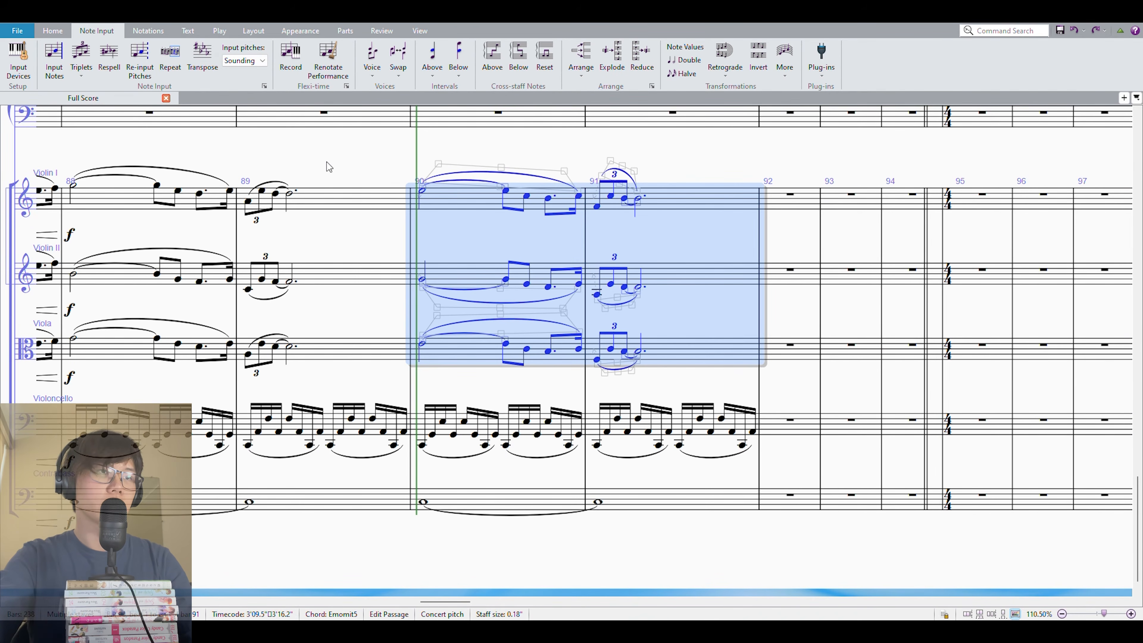
Play back the string section from the start of bar 88
{"action": "scroll", "coordinate": [329, 166], "scroll_direction": "left", "scroll_amount": 3}
{"action": "left_click", "coordinate": [436, 198]}
{"action": "left_click", "coordinate": [566, 201], "text": "shift"}
{"action": "left_click", "coordinate": [260, 209]}
{"action": "left_click", "coordinate": [220, 193]}
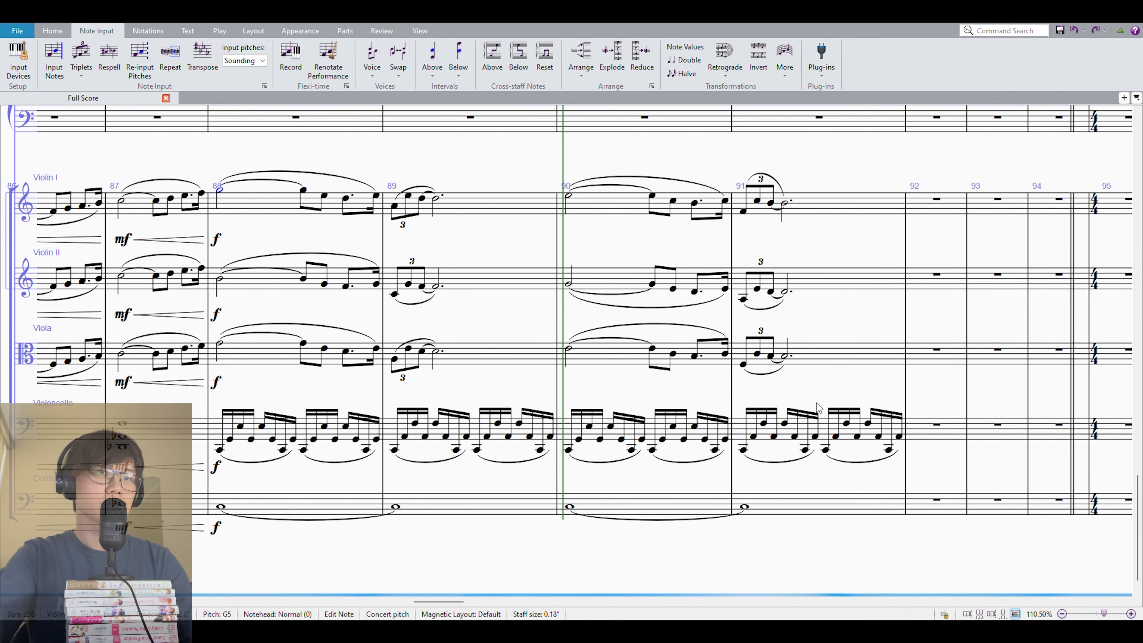
{"action": "key", "text": "p"}
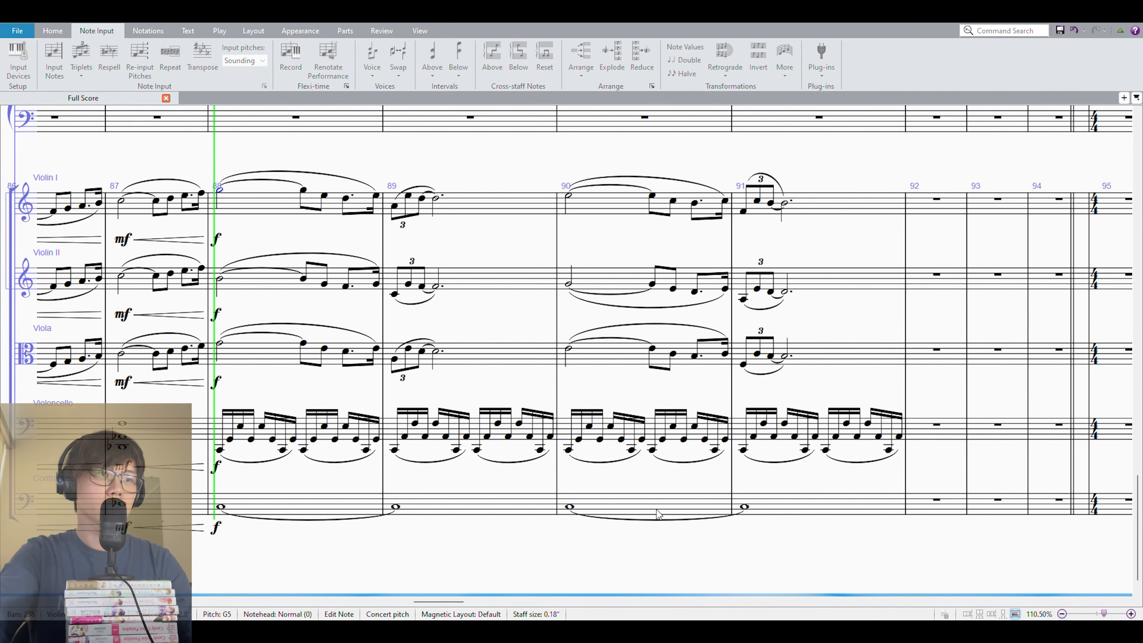
{"action": "scroll", "coordinate": [585, 495], "scroll_direction": "down", "scroll_amount": 2}
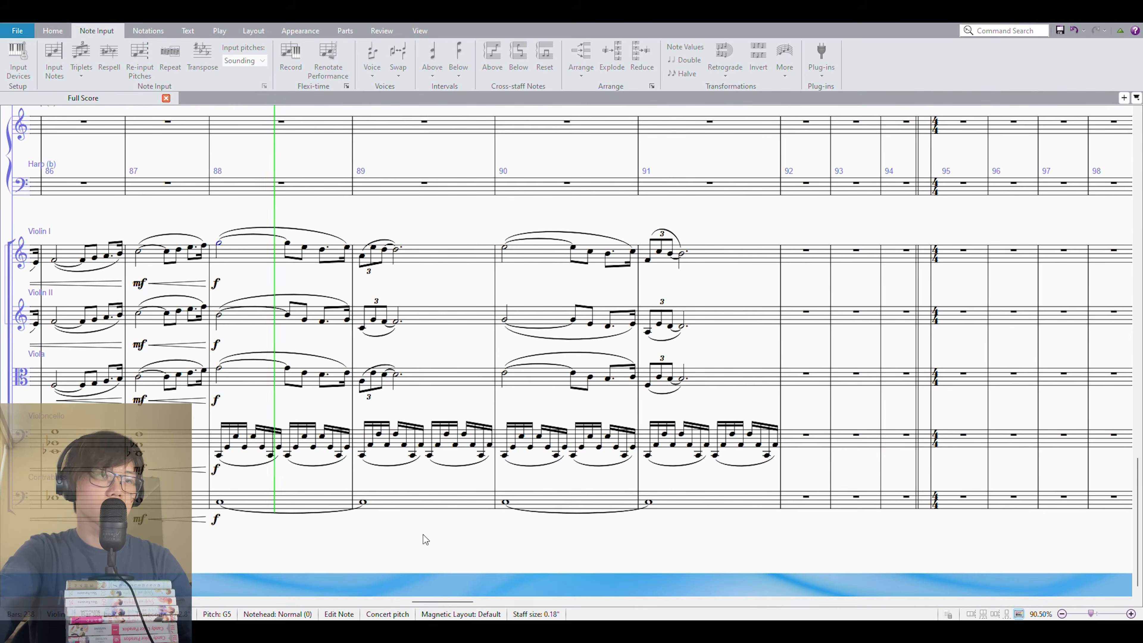
{"action": "key", "text": "space"}
Add an octave below the Contrabass notes in bars 88–91
{"action": "left_click", "coordinate": [452, 495]}
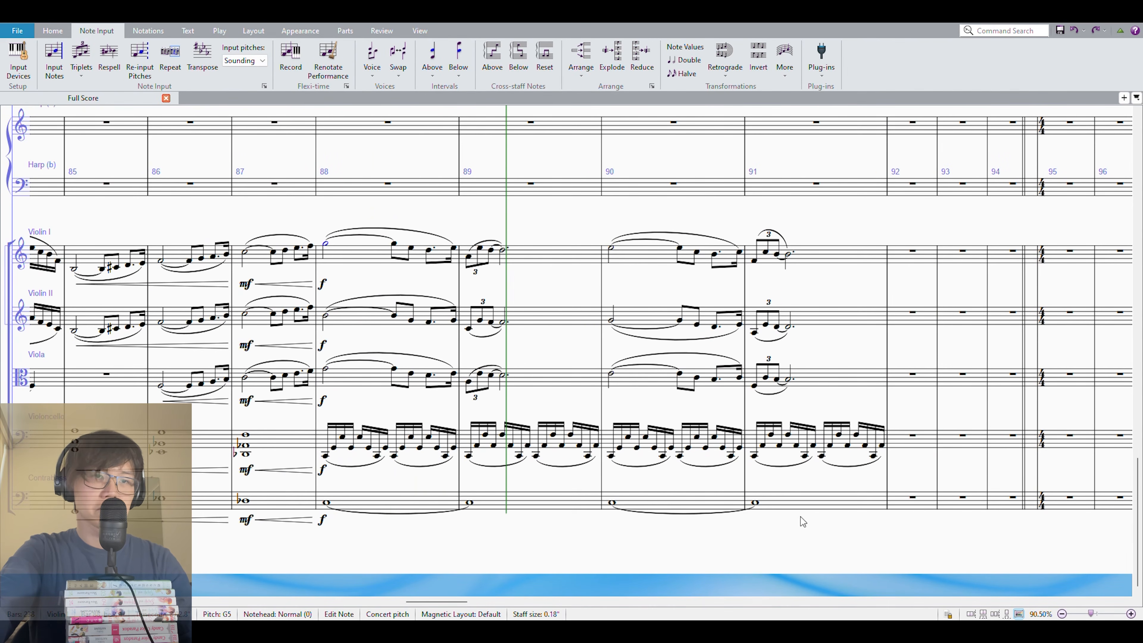
{"action": "left_click", "coordinate": [788, 492], "text": "shift"}
{"action": "key", "text": "shift+alt+8"}
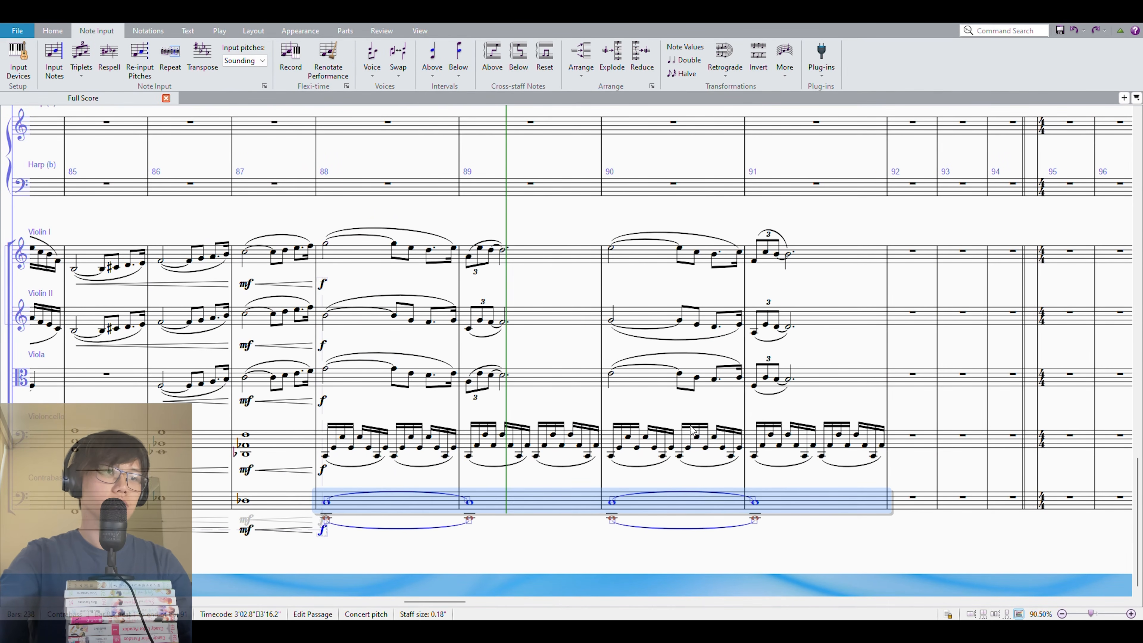
Play back bars 88–91 with the doubled Contrabass octaves
{"action": "left_click", "coordinate": [327, 374]}
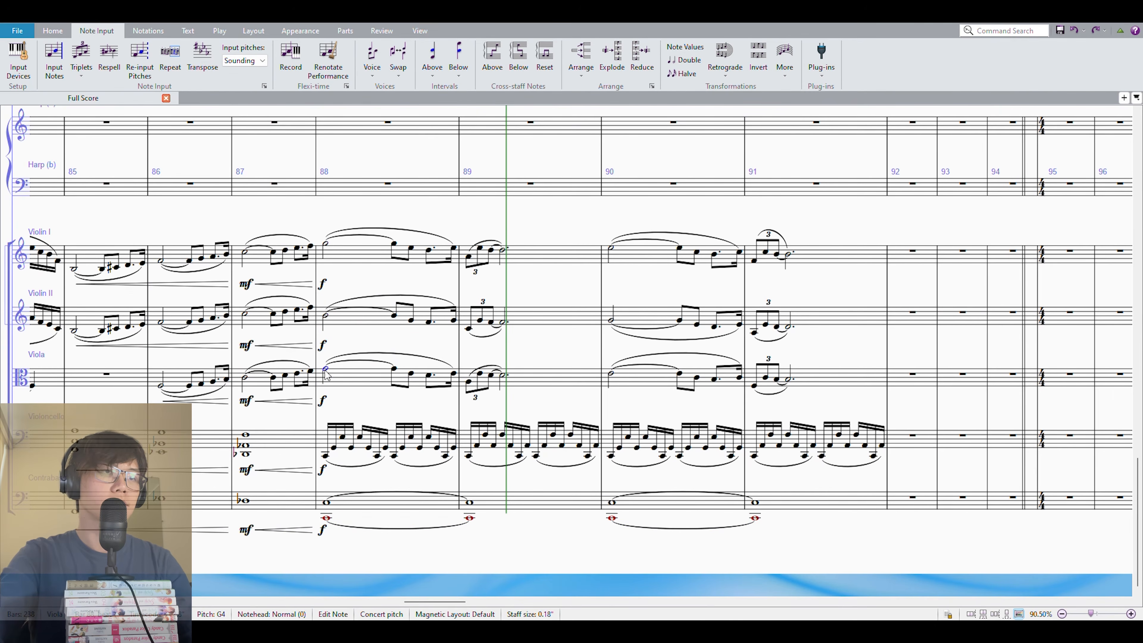
{"action": "scroll", "coordinate": [488, 335], "scroll_direction": "down", "scroll_amount": 2}
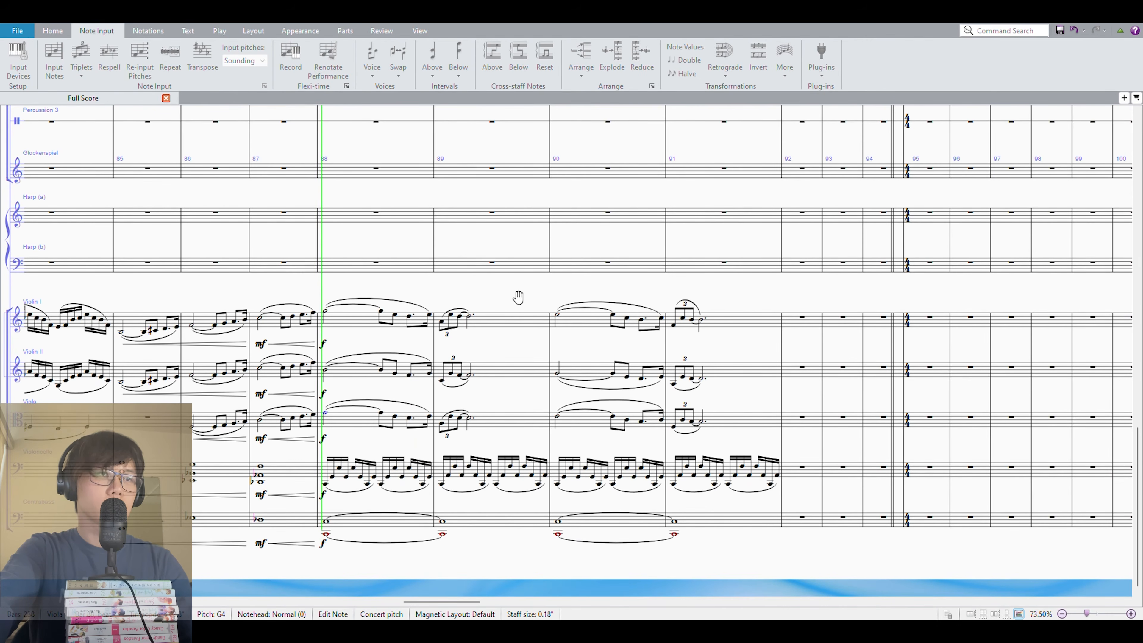
{"action": "left_click_drag", "start_coordinate": [518, 296], "coordinate": [544, 292]}
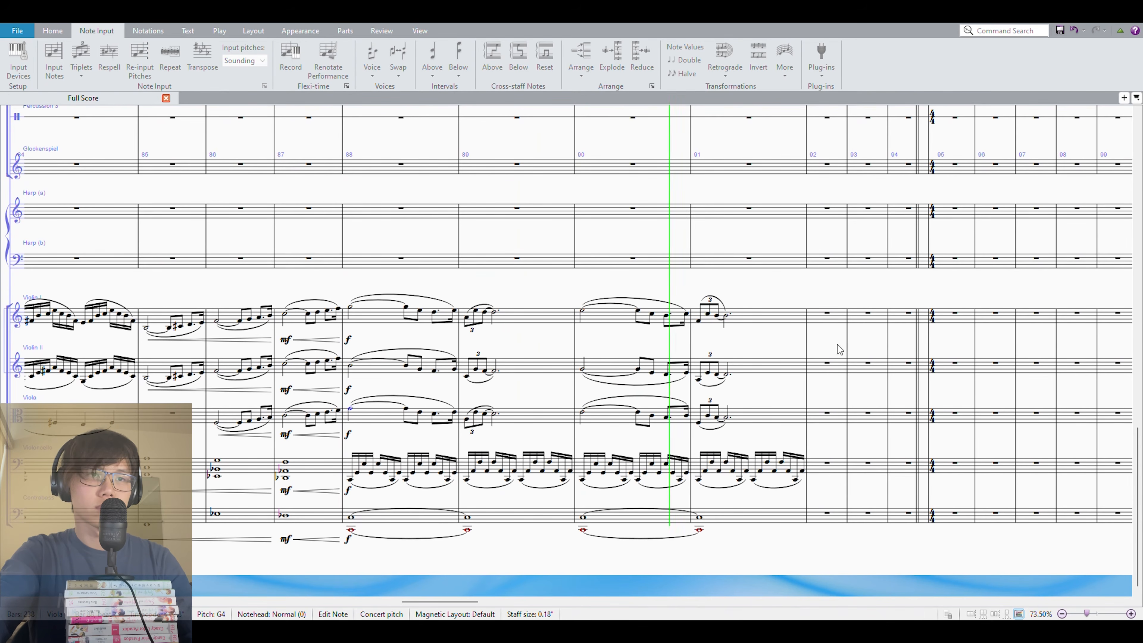
Remove the Contrabass ties between bars 90 and 91 and change the bar 91 octave to F
{"action": "left_click", "coordinate": [655, 512]}
{"action": "key", "text": "KP_Enter"}
{"action": "key", "text": "Escape"}
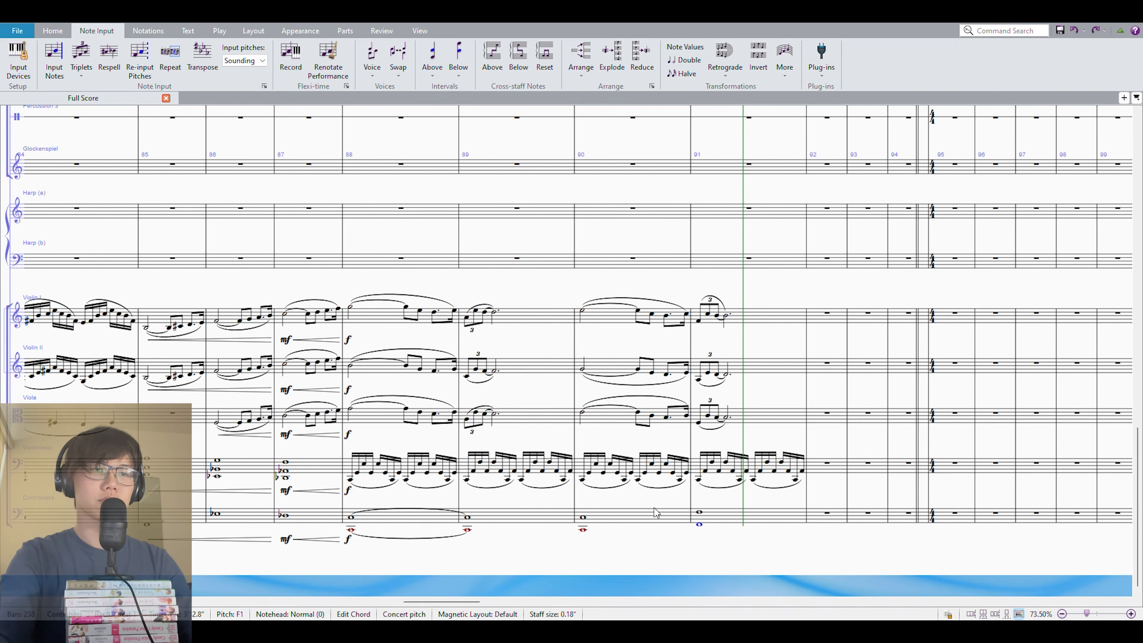
Play back the strings from bar 90 through bar 91
{"action": "key", "text": "Left"}
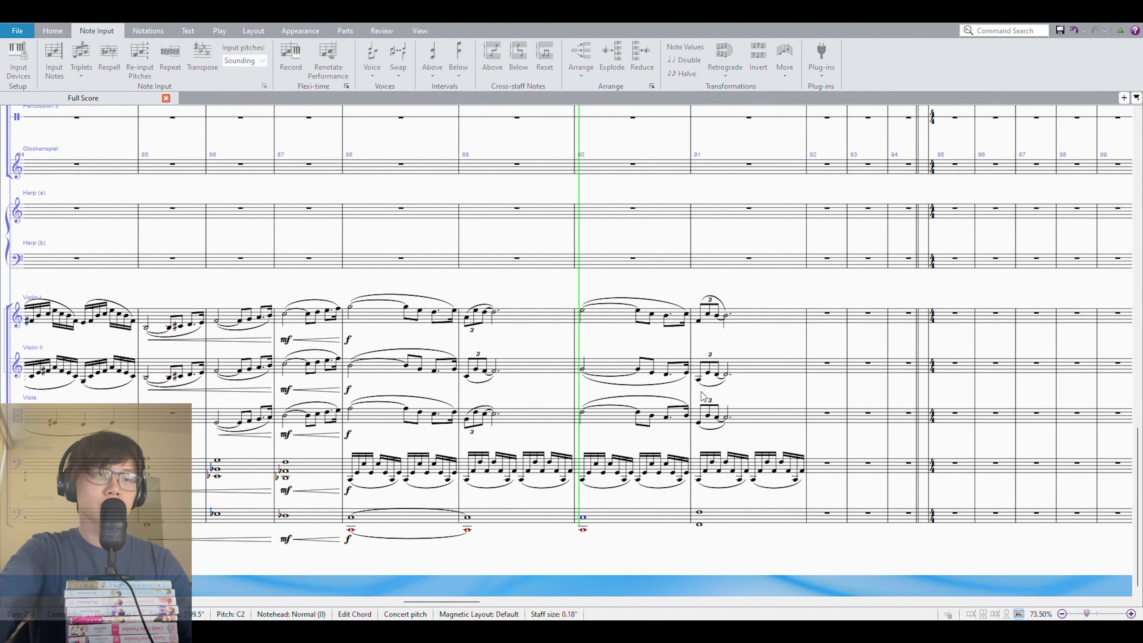
{"action": "key", "text": "space"}
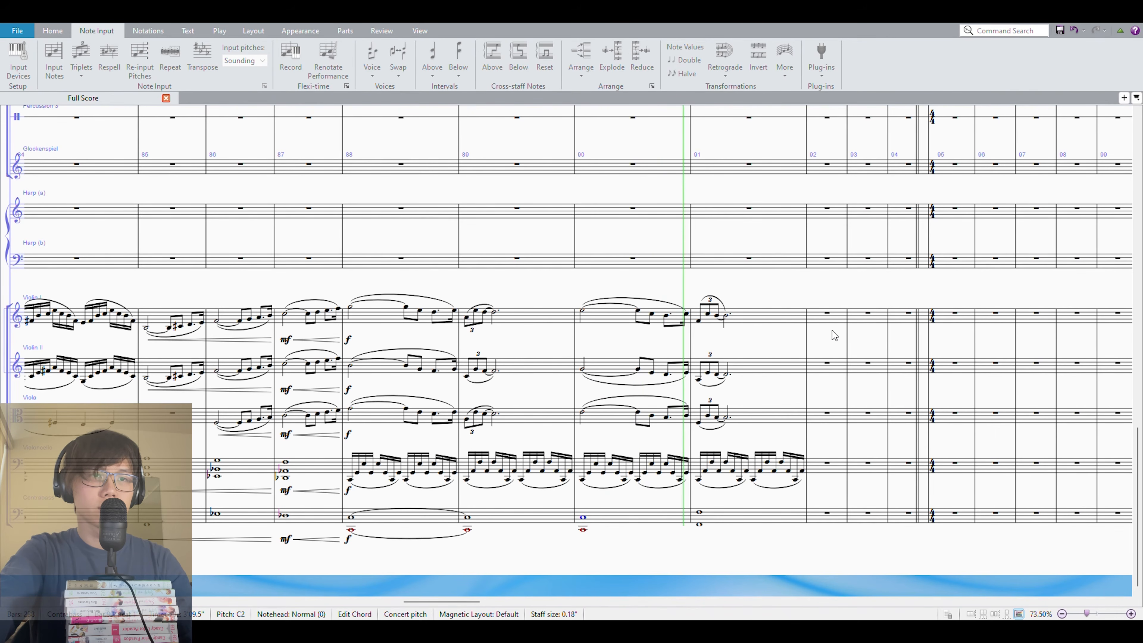
{"action": "left_click", "coordinate": [781, 295]}
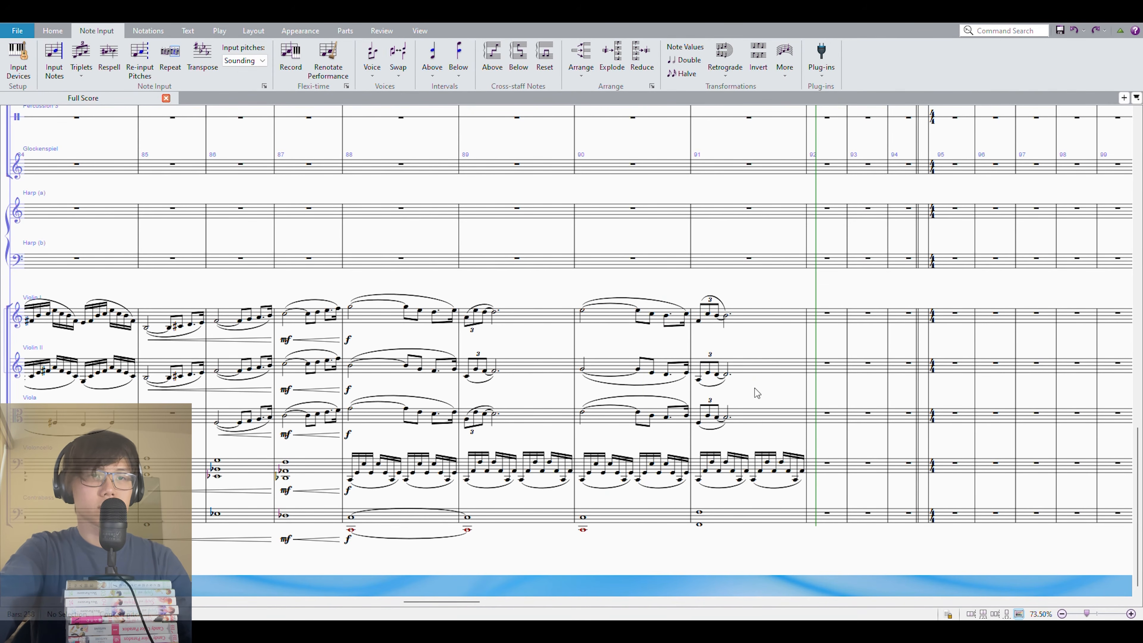
Transpose the Violoncello arpeggios in bar 91 upward to follow the Contrabass's F
{"action": "left_click", "coordinate": [780, 472]}
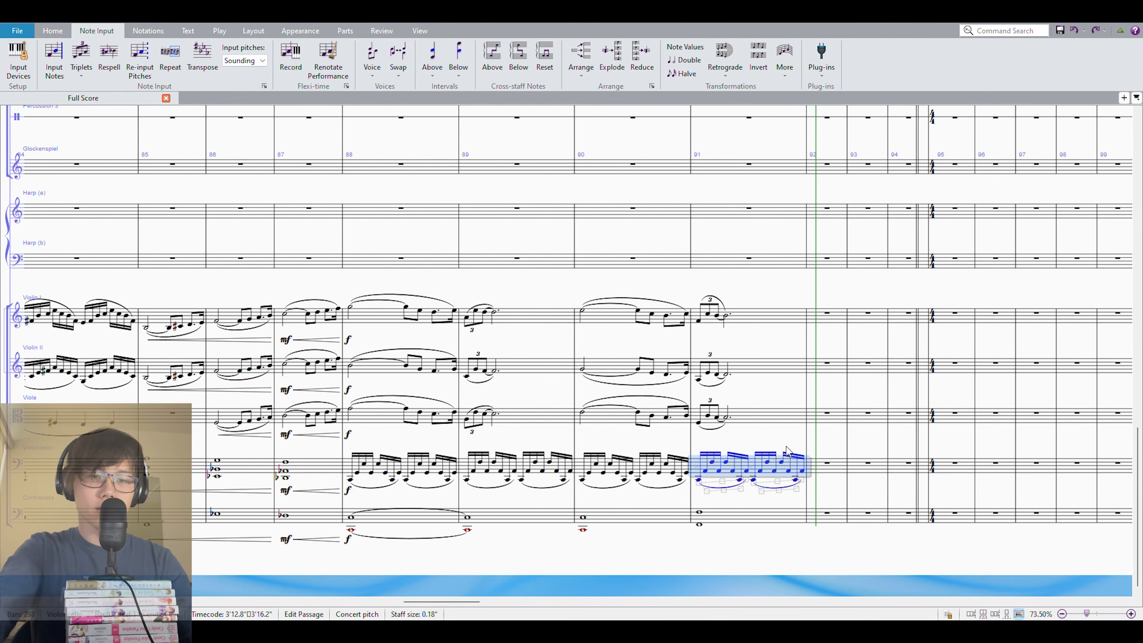
{"action": "key", "text": "Down"}
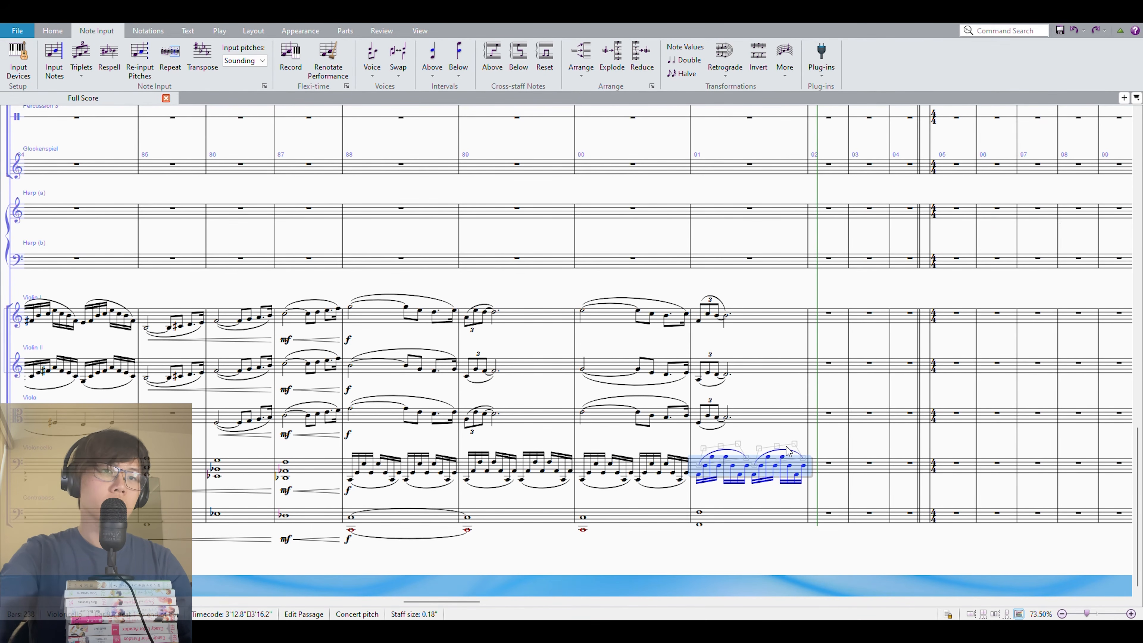
{"action": "key", "text": "Escape"}
{"action": "left_click", "coordinate": [515, 370]}
{"action": "key", "text": "Escape"}
{"action": "left_click", "coordinate": [753, 329]}
{"action": "key", "text": "Escape"}
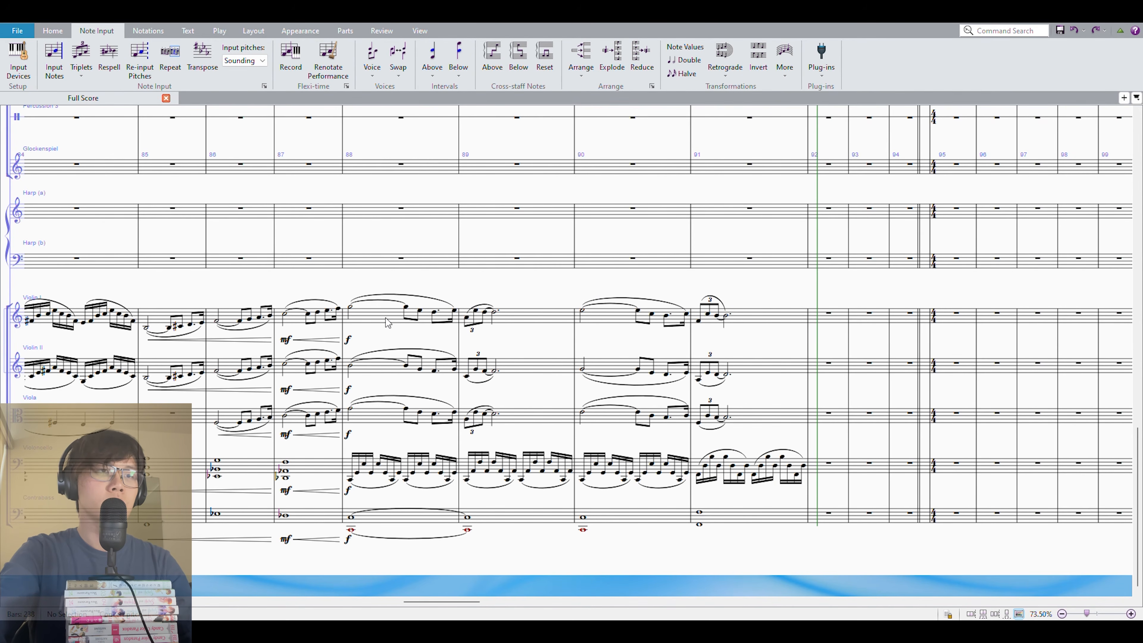
Enter a motif on beat two of Harp (a) bar 89: quarter G tied to an eighth G, then eighths E, D, E
{"action": "scroll", "coordinate": [523, 288], "scroll_direction": "up", "scroll_amount": 1}
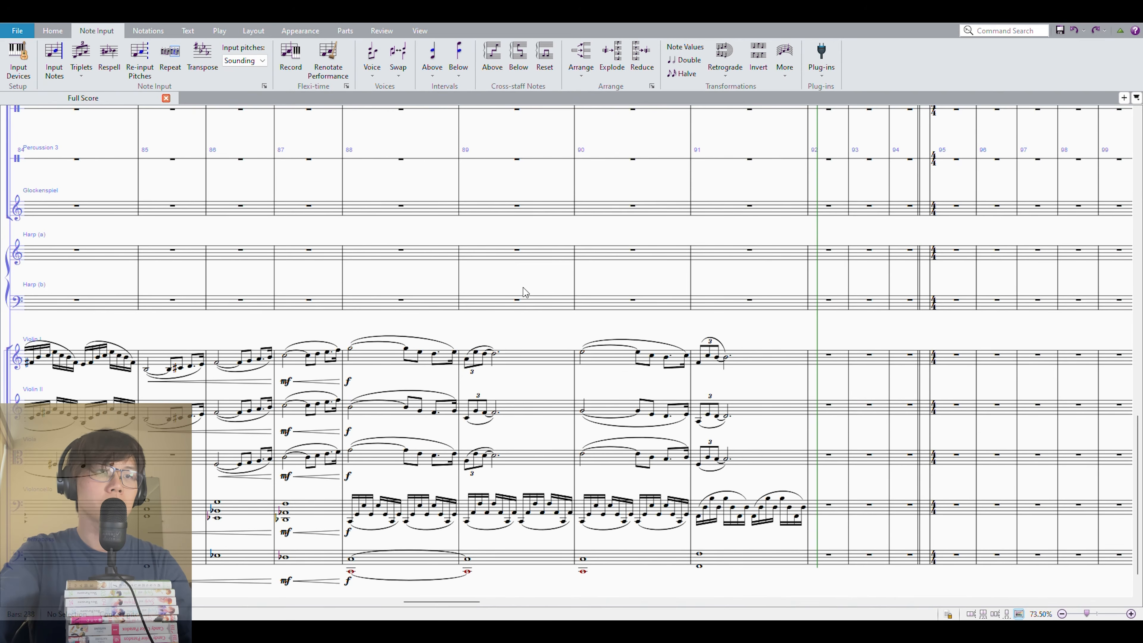
{"action": "left_click", "coordinate": [507, 255]}
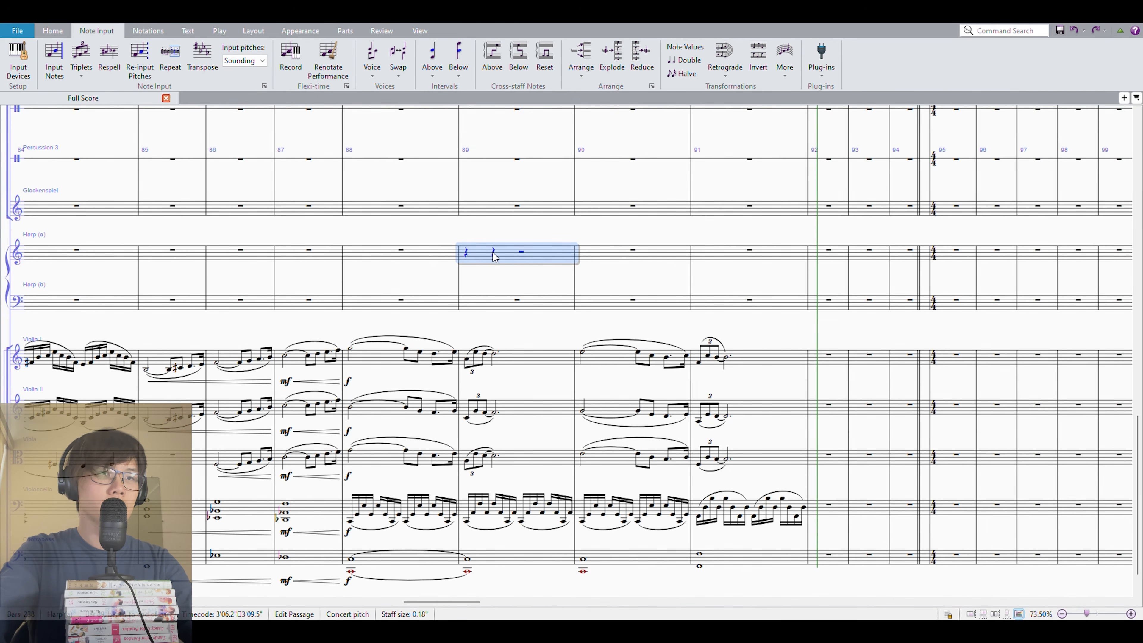
{"action": "key", "text": "Escape"}
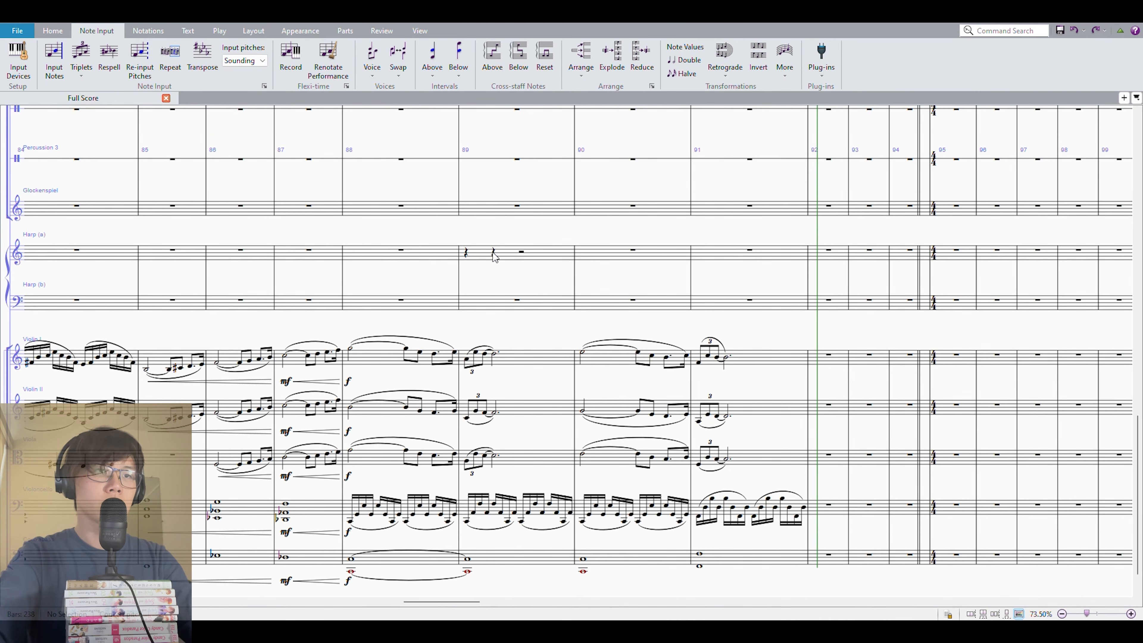
{"action": "left_click", "coordinate": [495, 256]}
{"action": "key", "text": "3"}
{"action": "key", "text": "g"}
{"action": "key", "text": "e"}
{"action": "key", "text": "d"}
{"action": "key", "text": "e"}
{"action": "key", "text": "Escape"}
{"action": "left_click", "coordinate": [494, 255]}
{"action": "key", "text": "KP_Enter"}
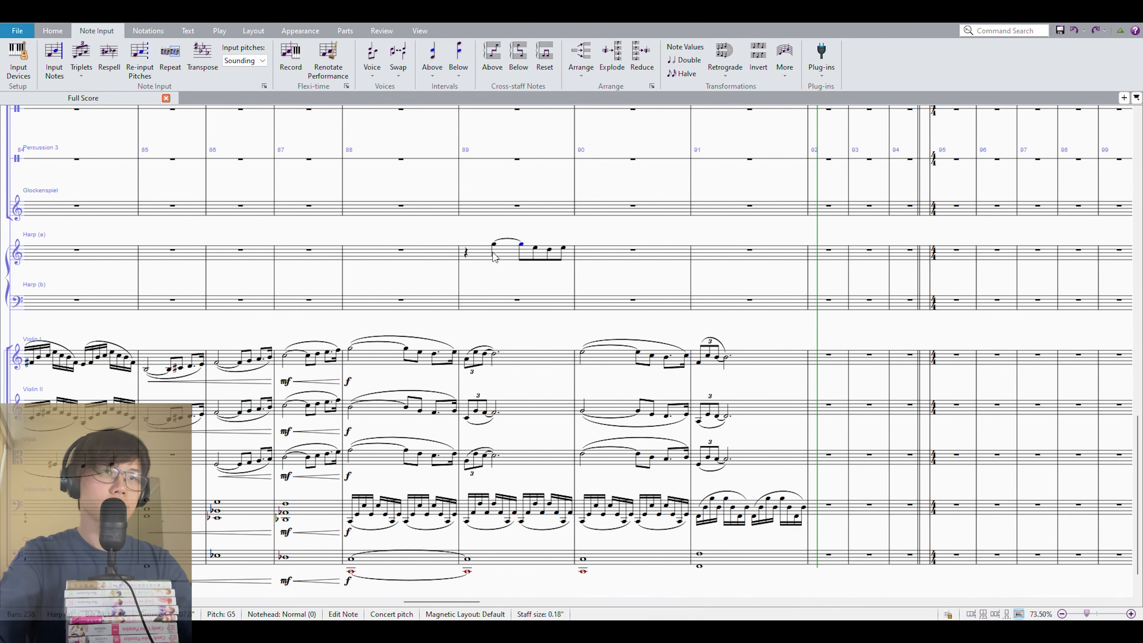
Lower the last three eighth notes of the Harp (a) motif in bar 89 by one step to D, C, D
{"action": "key", "text": "Right"}
{"action": "key", "text": "Right"}
{"action": "key", "text": "Right"}
{"action": "key", "text": "Left"}
{"action": "key", "text": "shift+Right"}
{"action": "key", "text": "shift+Right"}
{"action": "key", "text": "Down"}
{"action": "key", "text": "Left"}
{"action": "key", "text": "Right"}
{"action": "key", "text": "Right"}
{"action": "key", "text": "Right"}
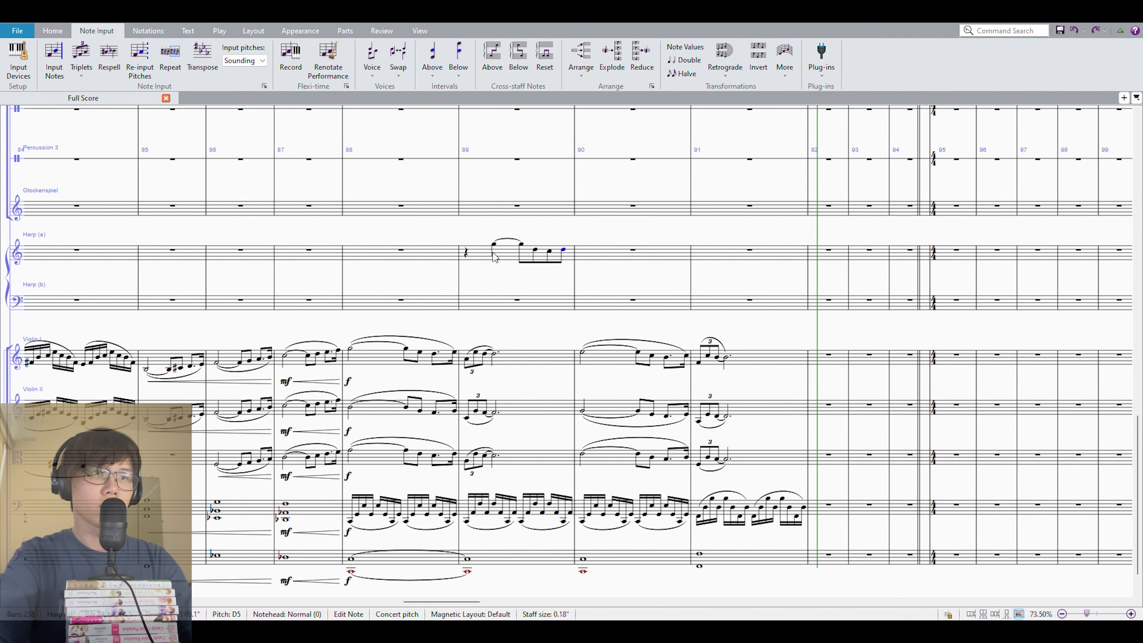
Finish the Harp (a) motif with a half note E at the start of bar 90
{"action": "key", "text": "ctrl+shift+Left"}
{"action": "key", "text": "ctrl+shift+Right"}
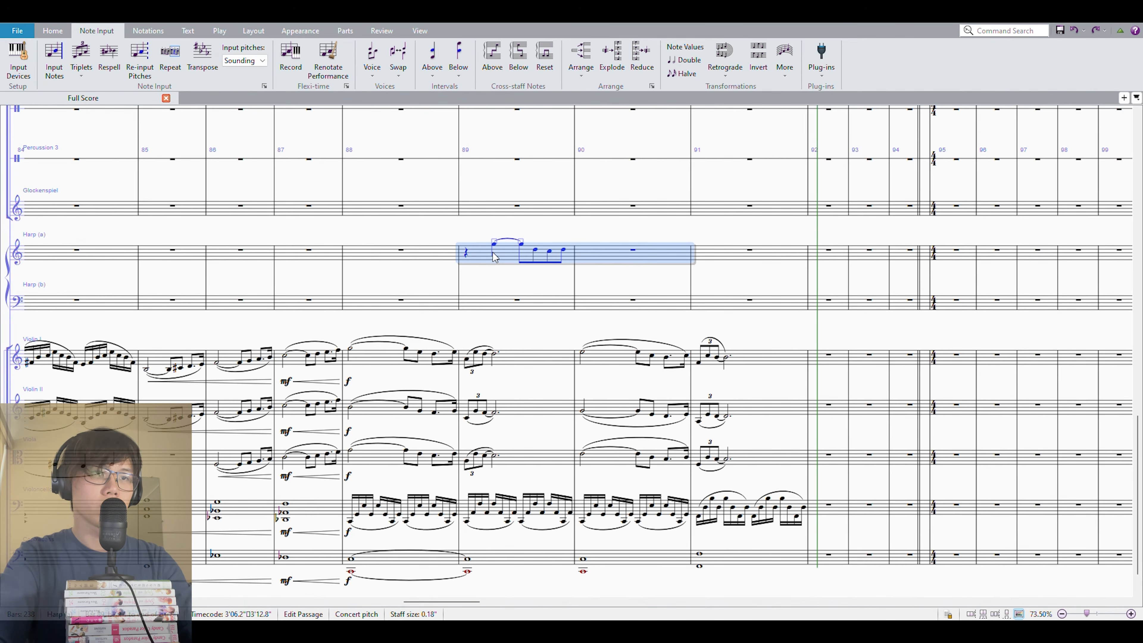
{"action": "key", "text": "Right"}
{"action": "key", "text": "e"}
{"action": "key", "text": "Escape"}
{"action": "key", "text": "5"}
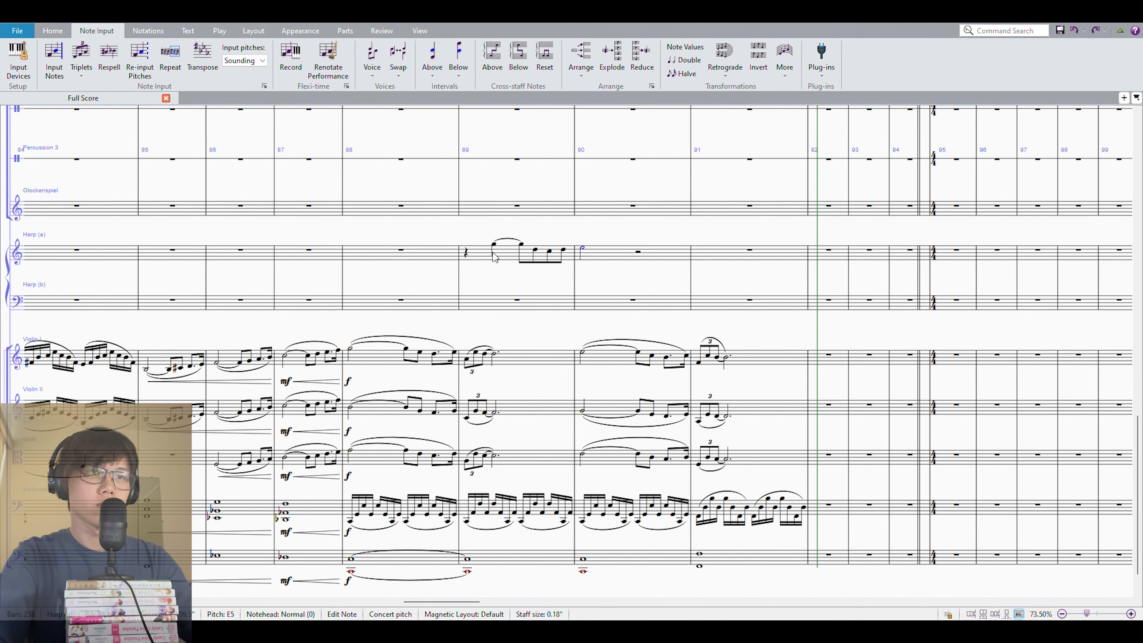
{"action": "key", "text": "shift+h"}
{"action": "key", "text": "Escape"}
Move the Harp (a) motif in bars 89–90 to Horns 1, 2 in F, an octave lower
{"action": "left_click", "coordinate": [504, 258]}
{"action": "left_click", "coordinate": [615, 252], "text": "shift"}
{"action": "key", "text": "Delete"}
{"action": "scroll", "coordinate": [622, 264], "scroll_direction": "up", "scroll_amount": 3}
{"action": "scroll", "coordinate": [623, 265], "scroll_direction": "up", "scroll_amount": 10}
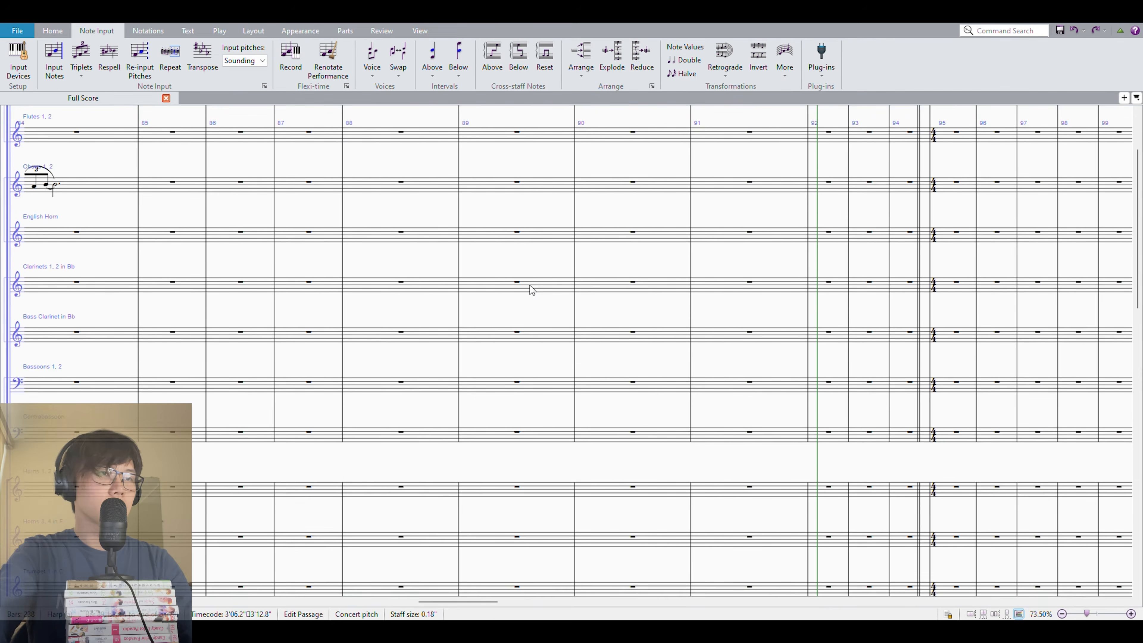
{"action": "scroll", "coordinate": [506, 202], "scroll_direction": "down", "scroll_amount": 5}
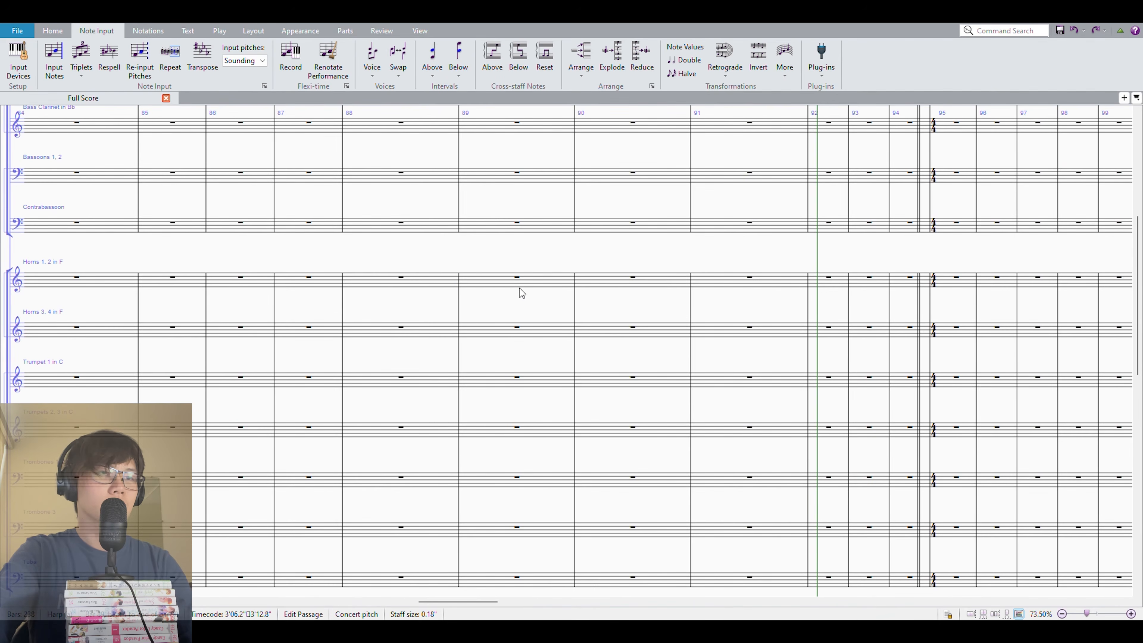
{"action": "left_click", "coordinate": [520, 283]}
{"action": "key", "text": "ctrl+v"}
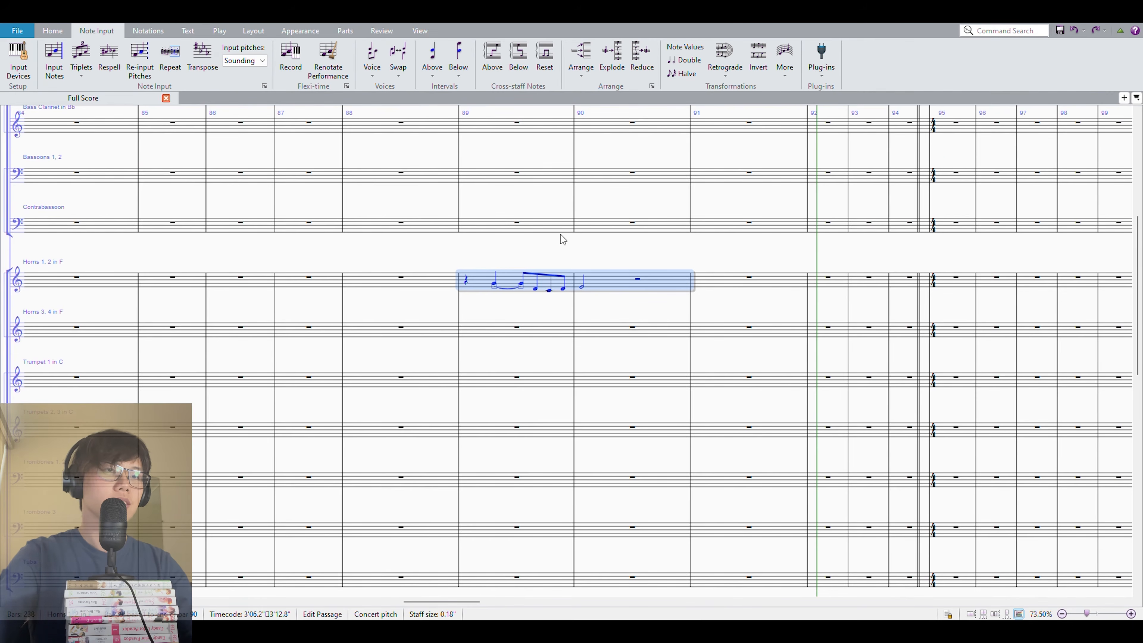
Copy the motif into Horns 3, 4 in F at bar 89, an octave below Horns 1, 2
{"action": "left_click", "coordinate": [489, 325]}
{"action": "key", "text": "ctrl+v"}
{"action": "key", "text": "ctrl+alt+Down"}
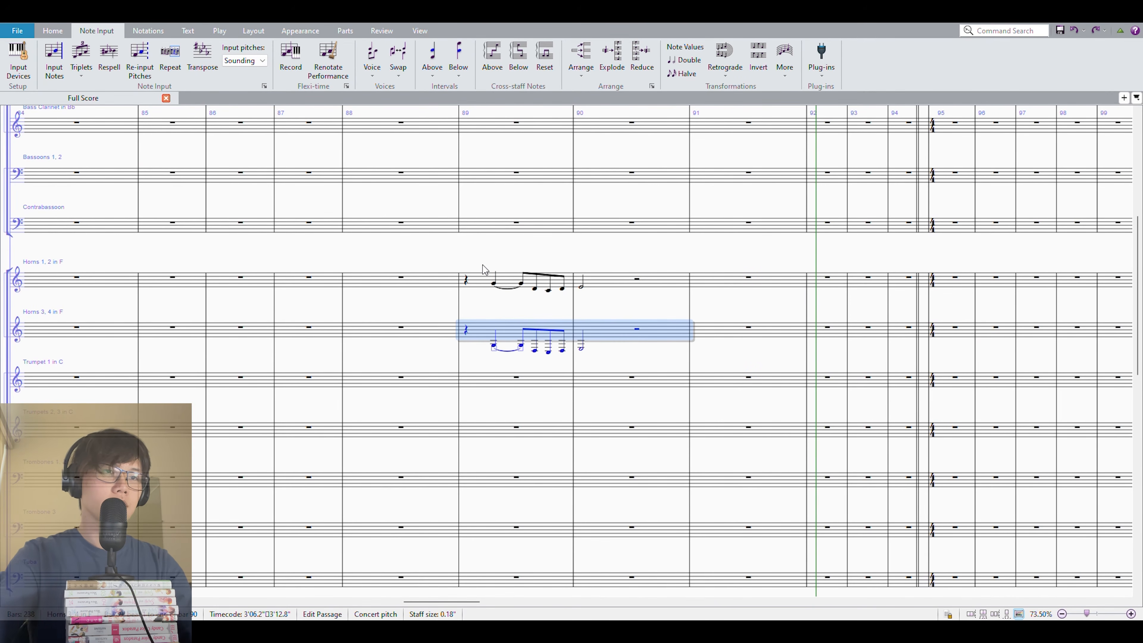
Add an f dynamic at the motif's first note in bar 89 of both horn staves
{"action": "key", "text": "Escape"}
{"action": "left_click", "coordinate": [478, 281]}
{"action": "left_click", "coordinate": [477, 329], "text": "shift"}
{"action": "key", "text": "ctrl+e"}
{"action": "key", "text": "ctrl+f"}
{"action": "key", "text": "Escape"}
{"action": "key", "text": "Escape"}
Play back the horns and strings from bar 88 through bar 91
{"action": "left_click", "coordinate": [403, 281]}
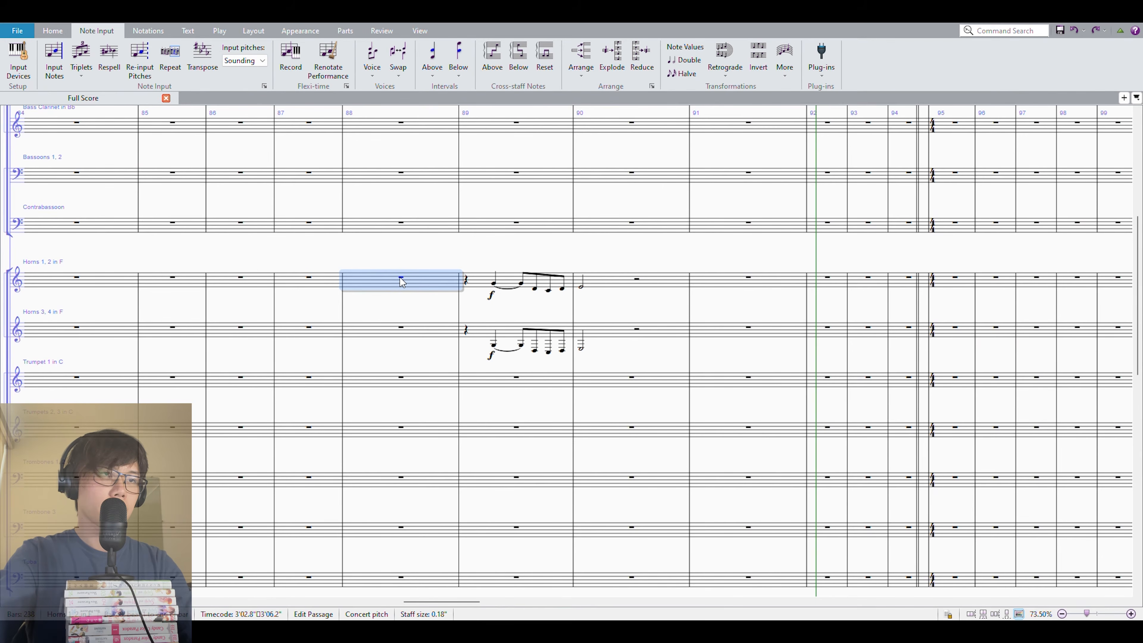
{"action": "left_click", "coordinate": [401, 279]}
{"action": "scroll", "coordinate": [518, 351], "scroll_direction": "down", "scroll_amount": 15}
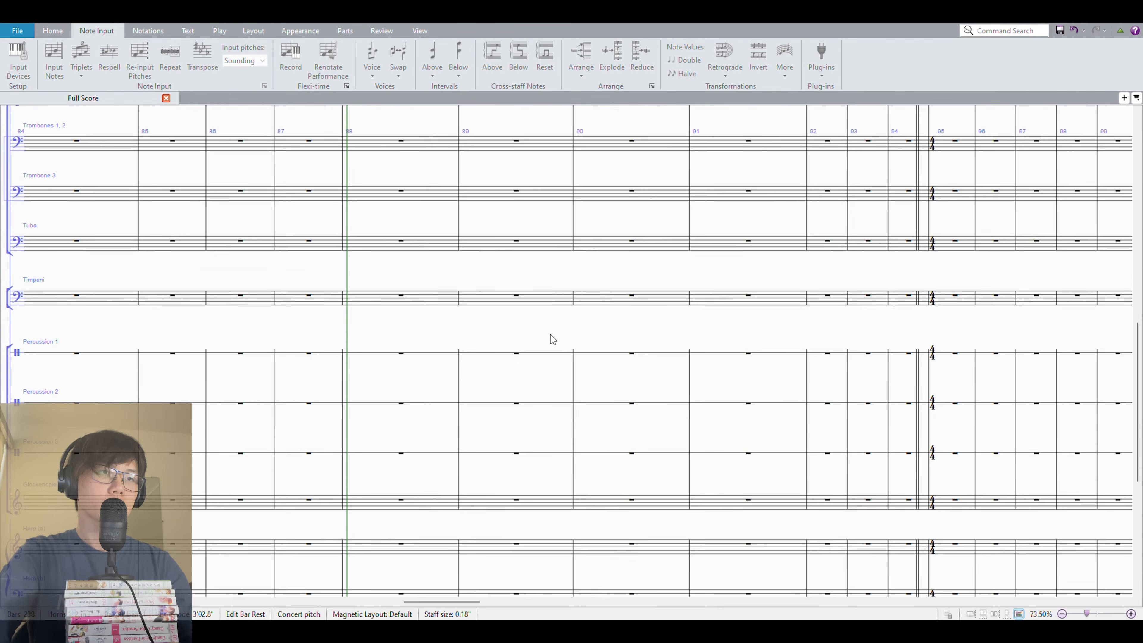
{"action": "key", "text": "space"}
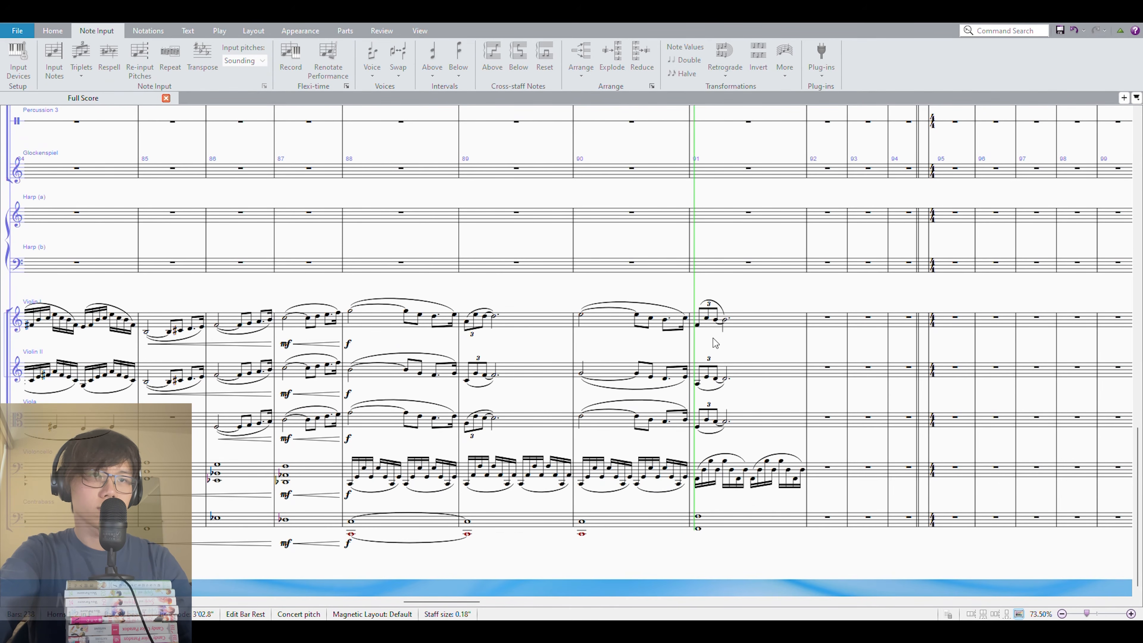
{"action": "scroll", "coordinate": [720, 369], "scroll_direction": "up", "scroll_amount": 10}
{"action": "key", "text": "space"}
Slur the motif across bars 89–90 in both horn staves
{"action": "left_click", "coordinate": [528, 199]}
{"action": "left_click", "coordinate": [594, 248], "text": "shift"}
{"action": "key", "text": "s"}
{"action": "key", "text": "Escape"}
Put Horns 3, 4 in unison with Horns 1, 2 in bars 89–90 and repeat the phrase in bars 91–92 of both staves
{"action": "left_click", "coordinate": [613, 201]}
{"action": "left_click", "coordinate": [489, 253], "text": "shift"}
{"action": "key", "text": "Escape"}
{"action": "left_click", "coordinate": [605, 255]}
{"action": "left_click", "coordinate": [472, 232], "text": "shift"}
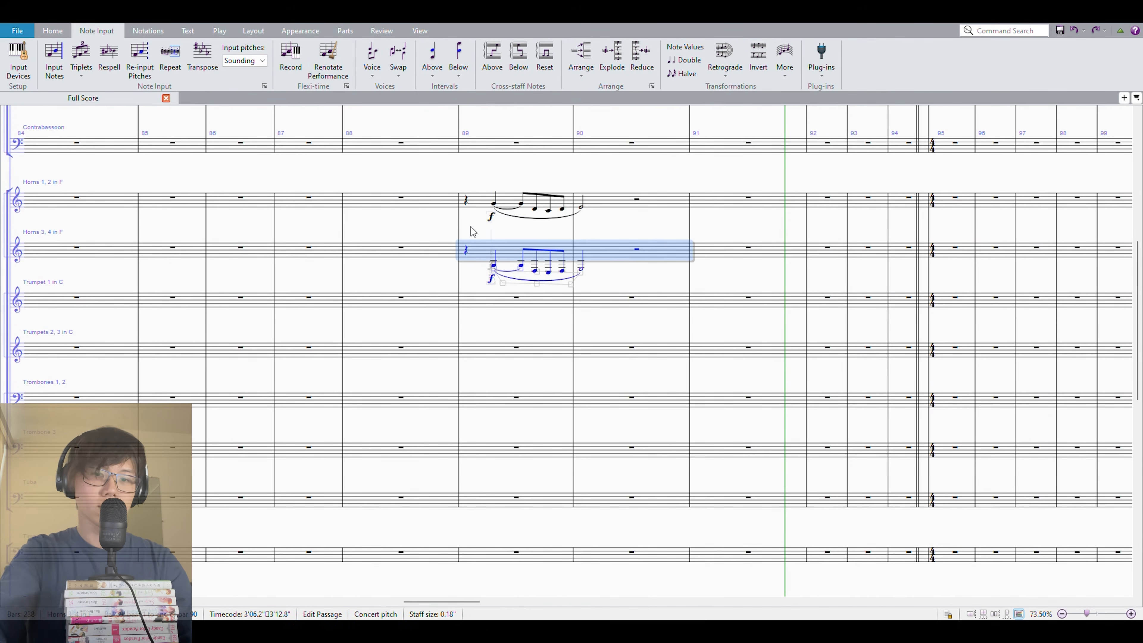
{"action": "left_click", "coordinate": [762, 259], "text": "alt"}
{"action": "left_click", "coordinate": [707, 196]}
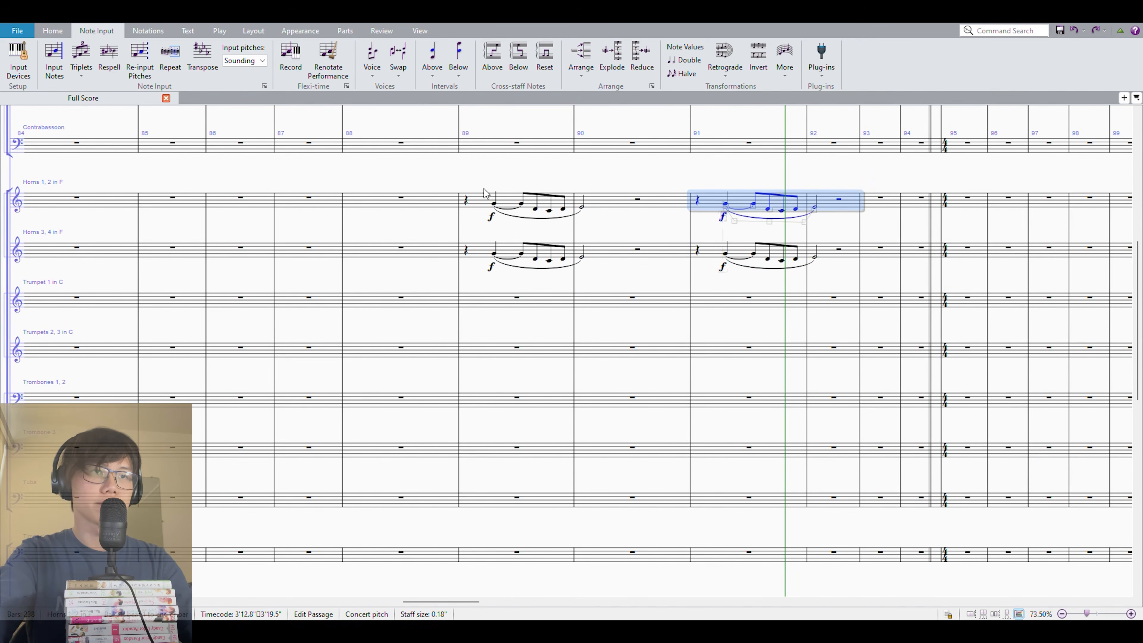
{"action": "key", "text": "ctrl+v"}
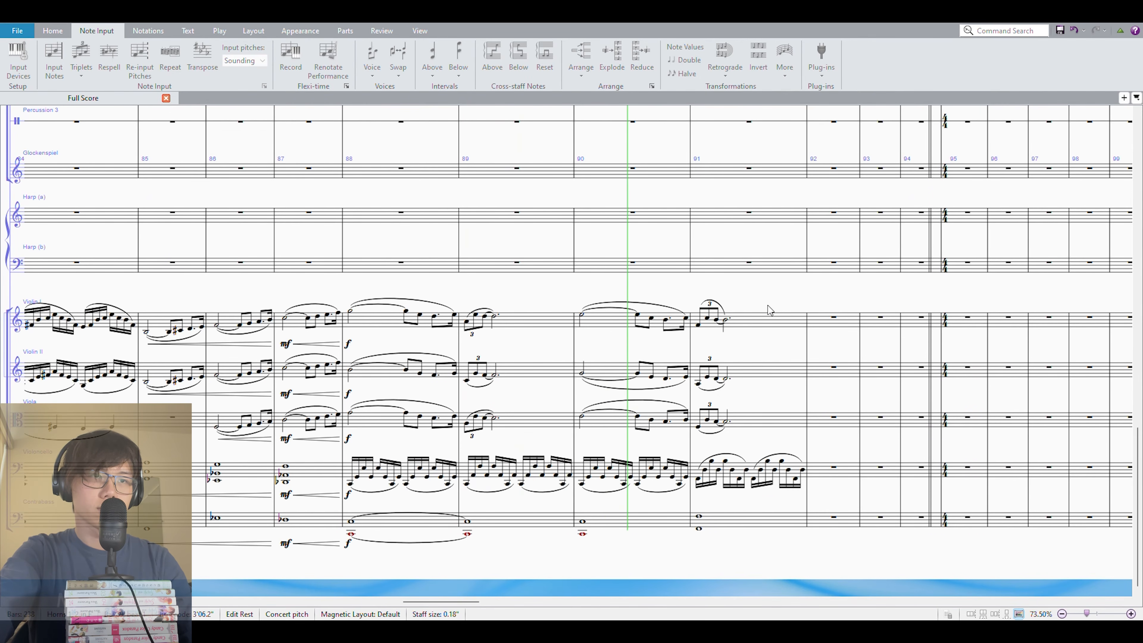
Play back the passage from bar 89 with the repeated horn phrase
{"action": "left_click_drag", "start_coordinate": [783, 306], "coordinate": [533, 288]}
{"action": "scroll", "coordinate": [542, 387], "scroll_direction": "up", "scroll_amount": 10}
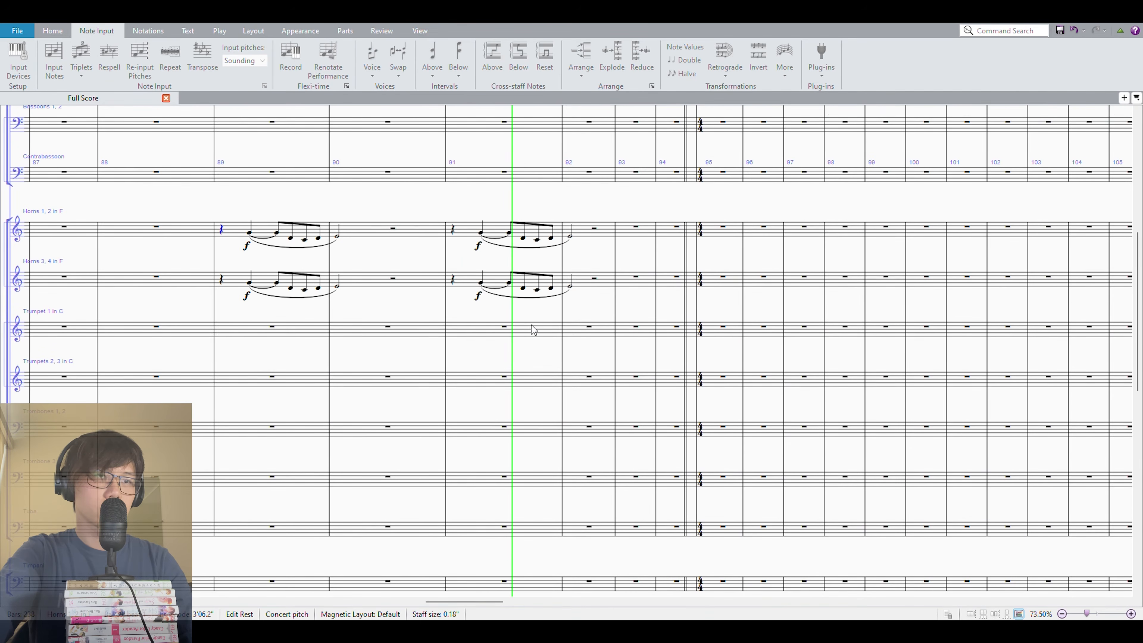
{"action": "key", "text": "space"}
Copy the Horns 3, 4 phrase in bars 91–92 into Trumpet 1 in C, raised a third
{"action": "left_click", "coordinate": [469, 280]}
{"action": "left_click", "coordinate": [581, 280], "text": "shift"}
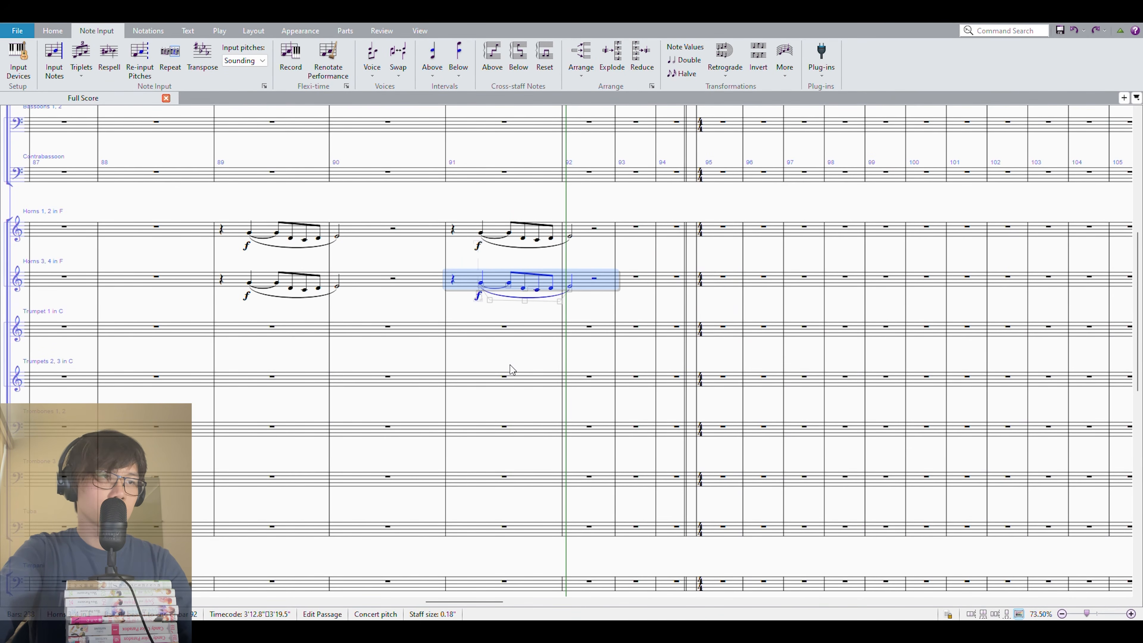
{"action": "left_click", "coordinate": [496, 331]}
{"action": "key", "text": "ctrl+v"}
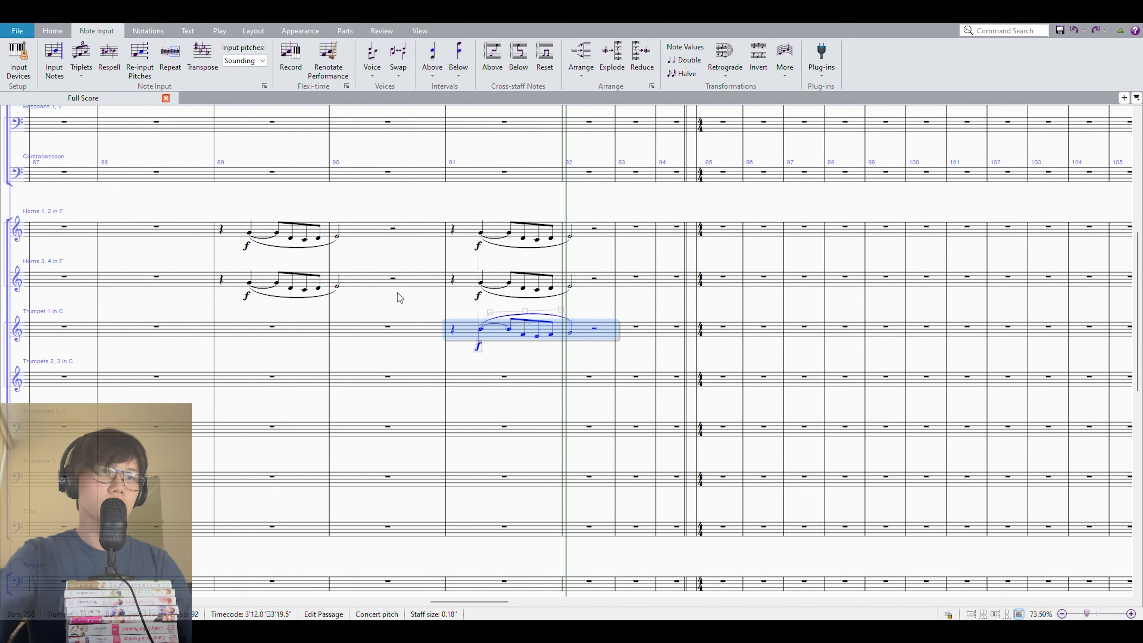
Play back the passage from bar 91 with the trumpet and horn phrases together
{"action": "left_click", "coordinate": [451, 287]}
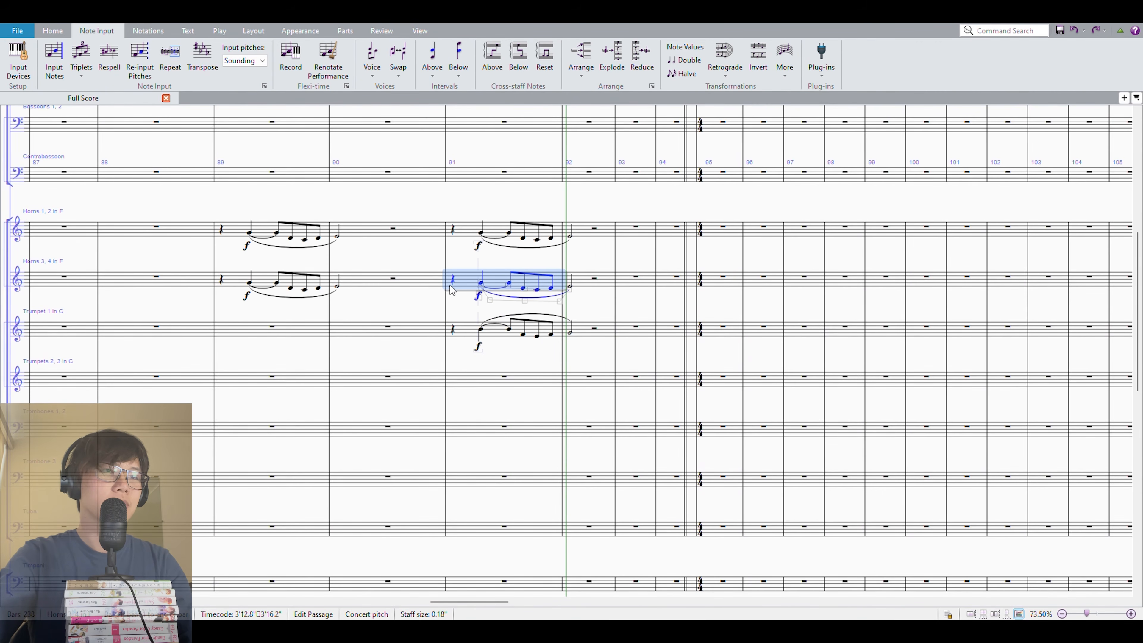
{"action": "left_click", "coordinate": [453, 280]}
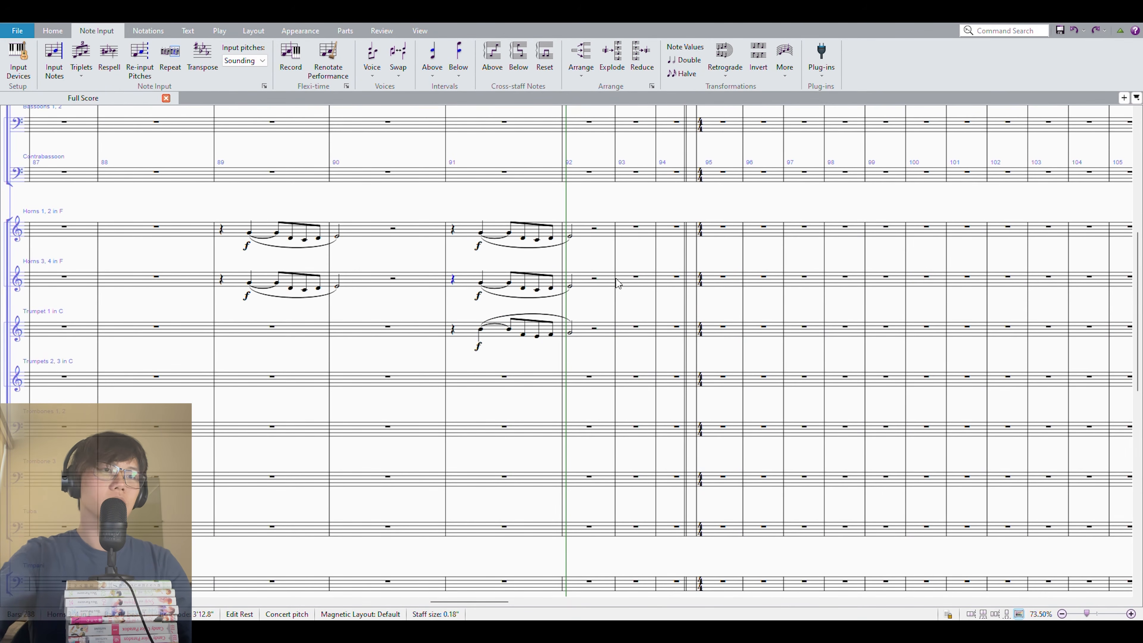
{"action": "key", "text": "p"}
{"action": "scroll", "coordinate": [644, 276], "scroll_direction": "down", "scroll_amount": 10}
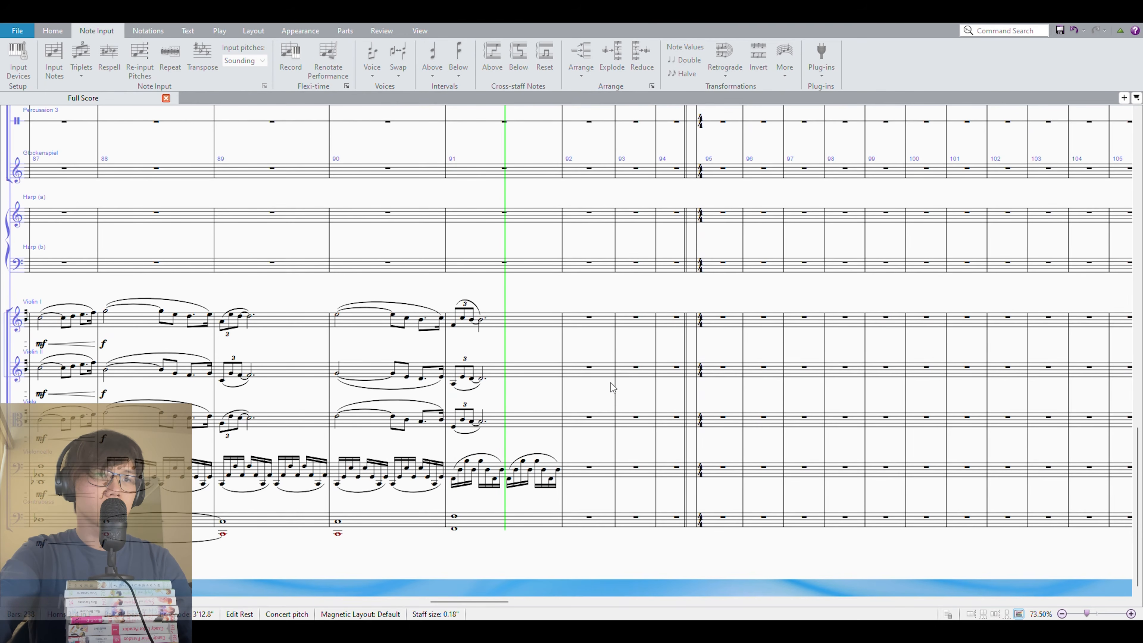
{"action": "scroll", "coordinate": [664, 404], "scroll_direction": "up", "scroll_amount": 10}
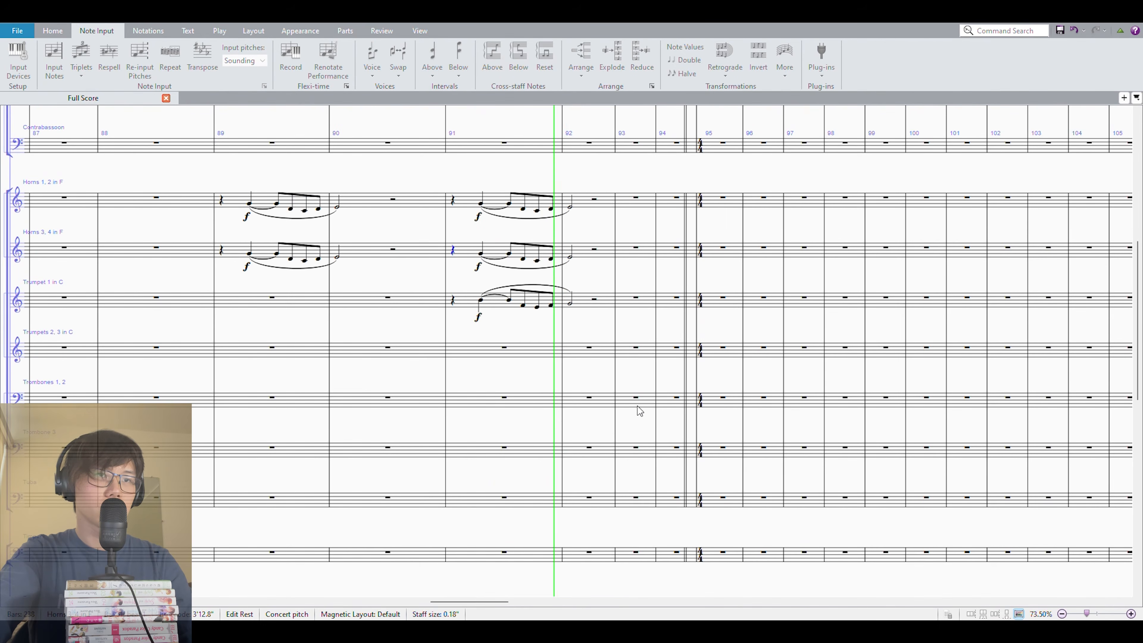
{"action": "key", "text": "space"}
Change all the dynamics of the horn and Trumpet 1 phrases in bars 89–91 to mf
{"action": "left_click", "coordinate": [580, 306]}
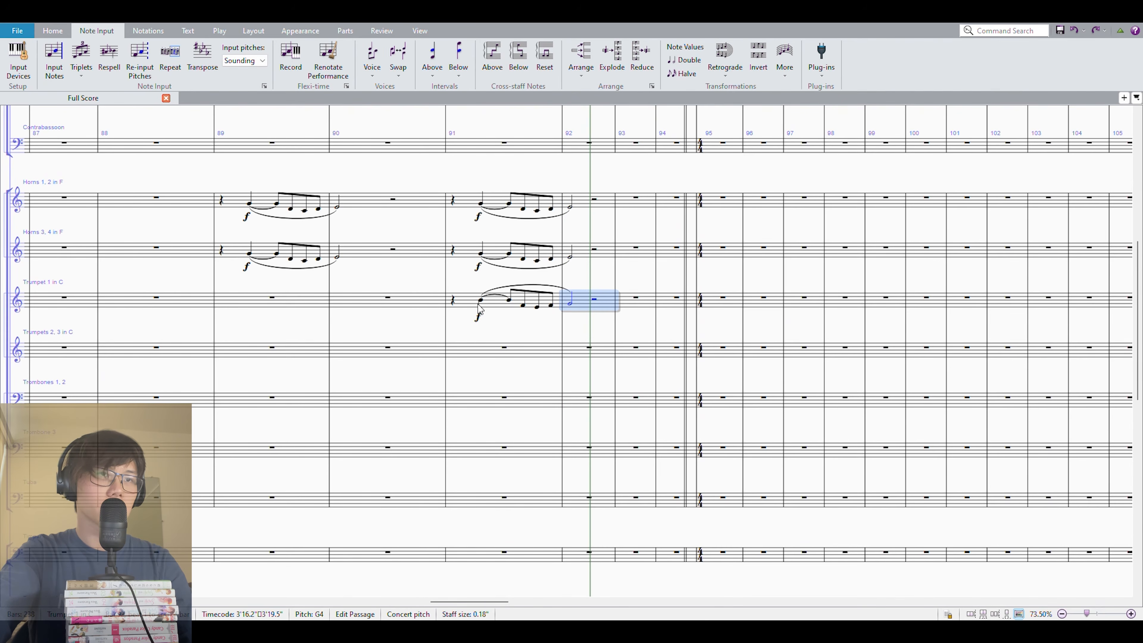
{"action": "left_click", "coordinate": [465, 210]}
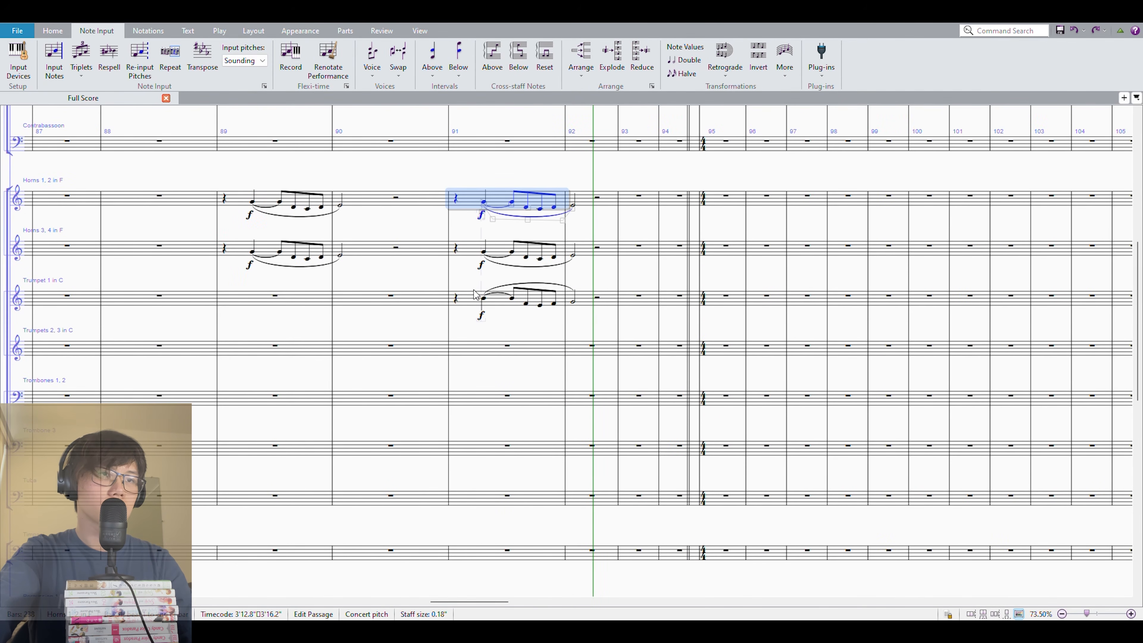
{"action": "left_click", "coordinate": [281, 304], "text": "shift"}
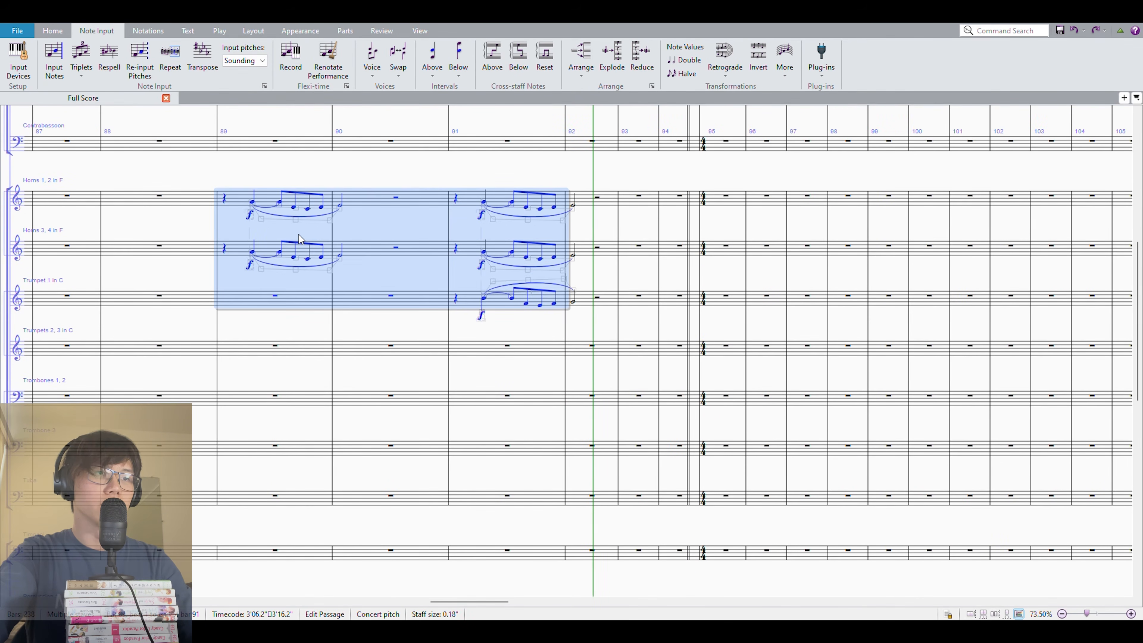
{"action": "key", "text": "shift+alt+d"}
{"action": "key", "text": "Return"}
{"action": "key", "text": "ctrl+m"}
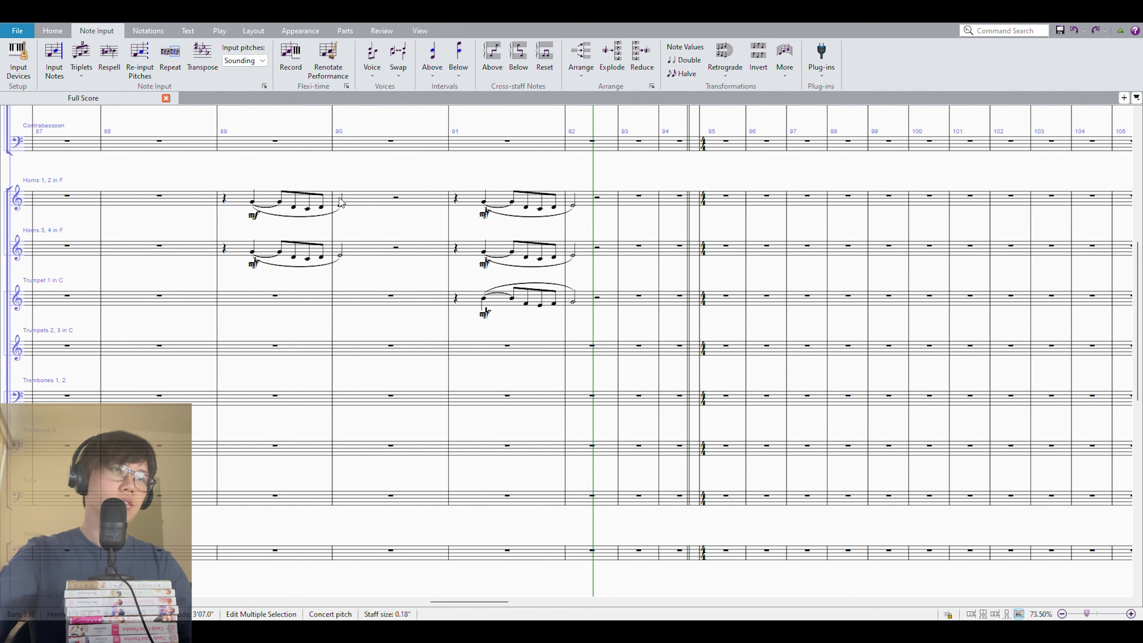
{"action": "key", "text": "Escape"}
Enter a whole-note low E in the contrabass at bar 92
{"action": "scroll", "coordinate": [701, 365], "scroll_direction": "down", "scroll_amount": 10}
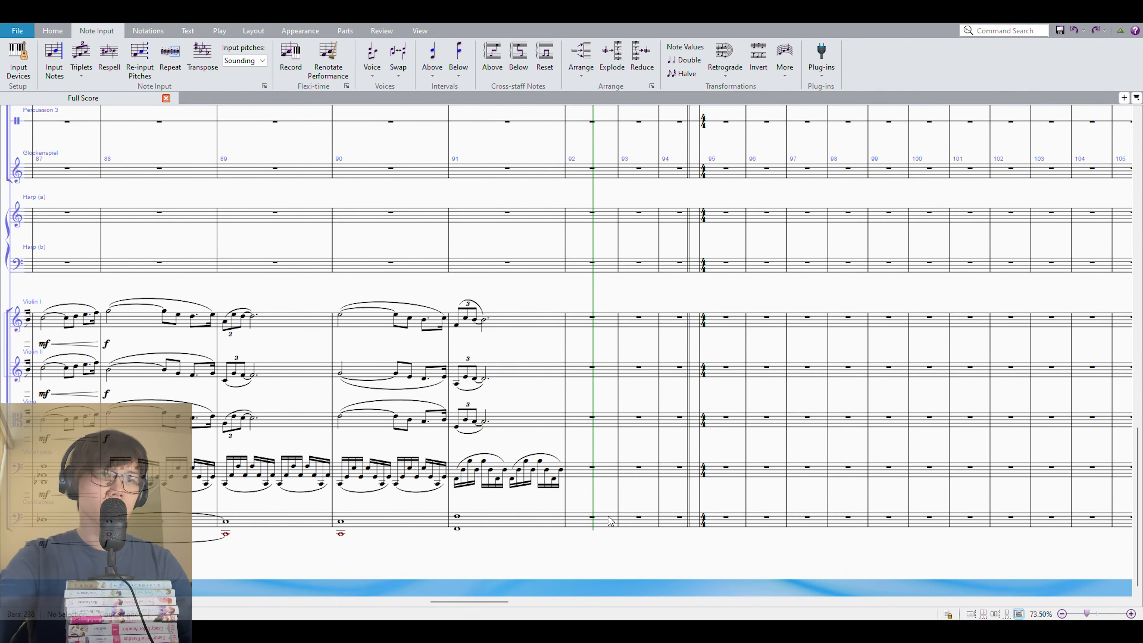
{"action": "left_click_drag", "start_coordinate": [597, 506], "coordinate": [595, 506]}
{"action": "left_click", "coordinate": [590, 519]}
{"action": "key", "text": "e"}
{"action": "key", "text": "Escape"}
Add four empty bars to the score after bar 92
{"action": "left_click", "coordinate": [604, 522]}
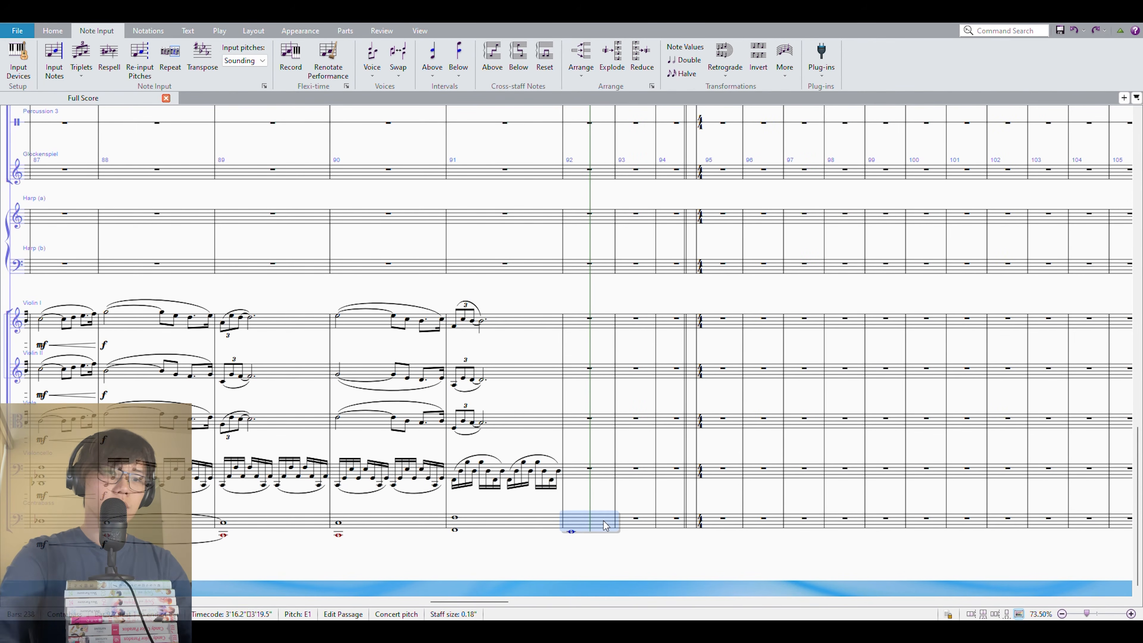
{"action": "key", "text": "ctrl+shift+b"}
{"action": "key", "text": "ctrl+shift+b"}
{"action": "key", "text": "ctrl+shift+b"}
{"action": "key", "text": "ctrl+shift+b"}
Repeat Violin I's bar 91 triplet figure in bar 92 a step higher, play it back, and shorten its last note to a quarter note
{"action": "scroll", "coordinate": [604, 522], "scroll_direction": "up", "scroll_amount": 6}
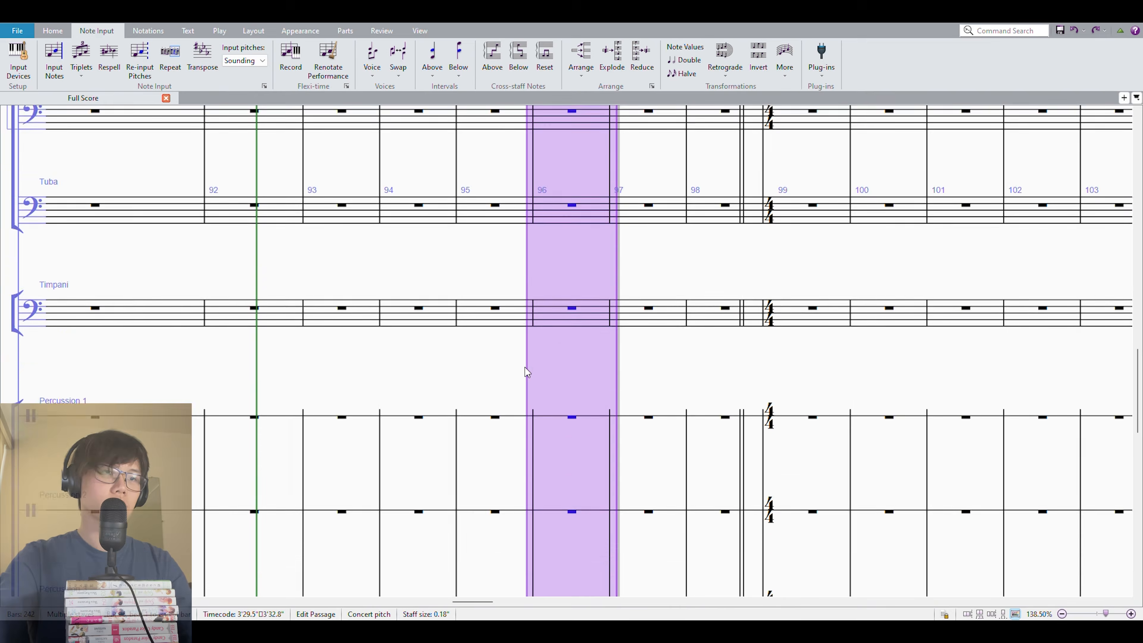
{"action": "scroll", "coordinate": [525, 367], "scroll_direction": "down", "scroll_amount": 4}
{"action": "left_click_drag", "start_coordinate": [330, 229], "coordinate": [492, 216]}
{"action": "left_click", "coordinate": [466, 224]}
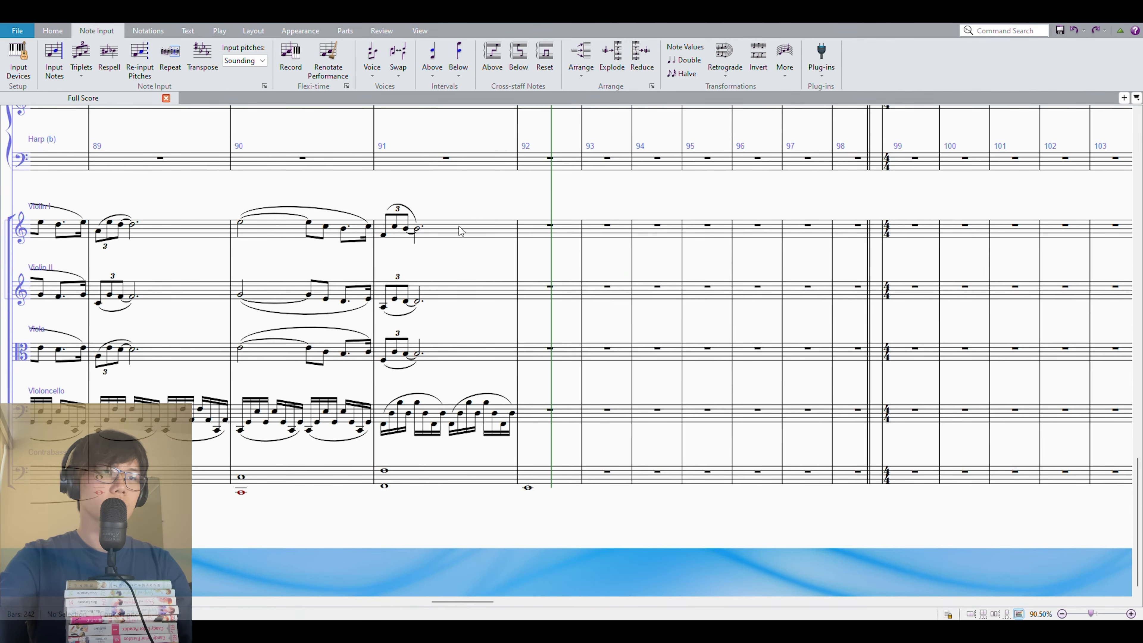
{"action": "key", "text": "r"}
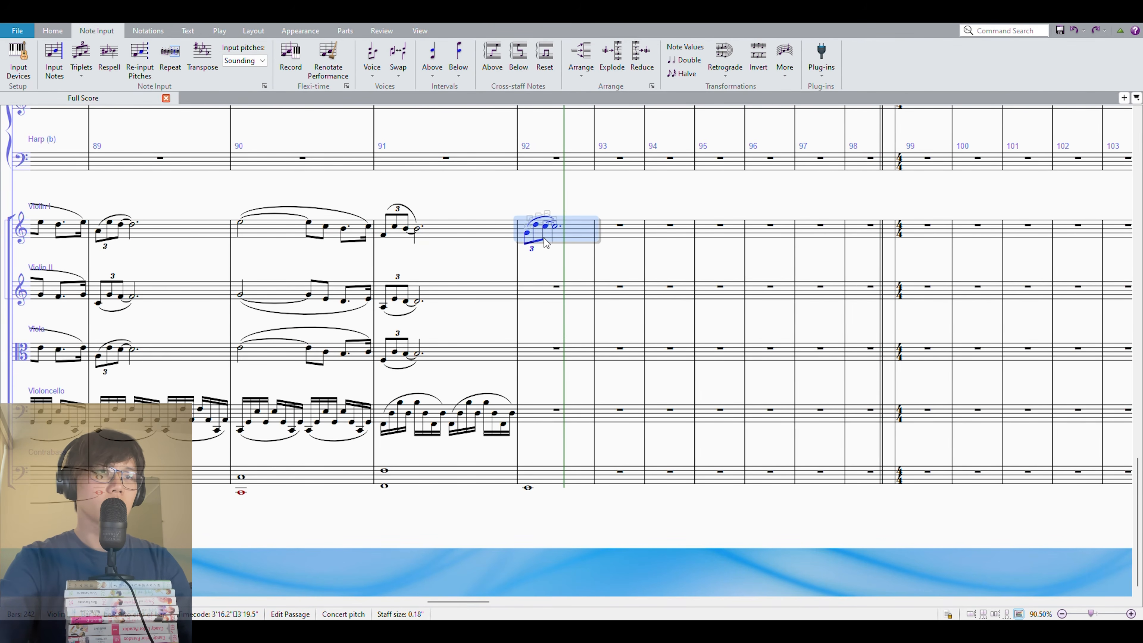
{"action": "key", "text": "p"}
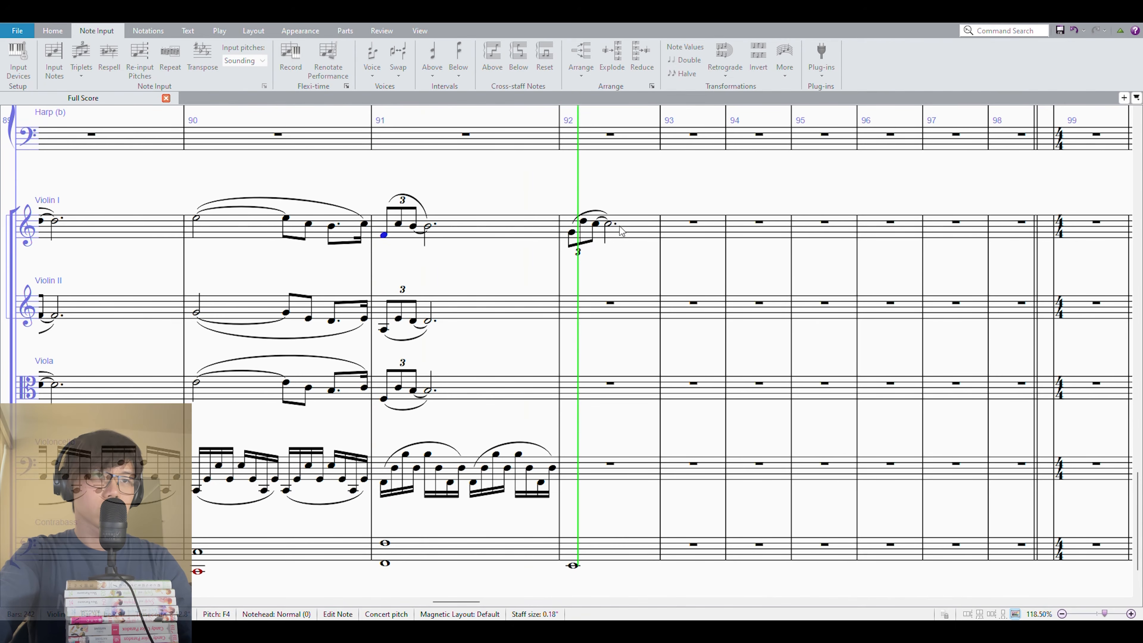
{"action": "left_click", "coordinate": [610, 223]}
{"action": "key", "text": "4"}
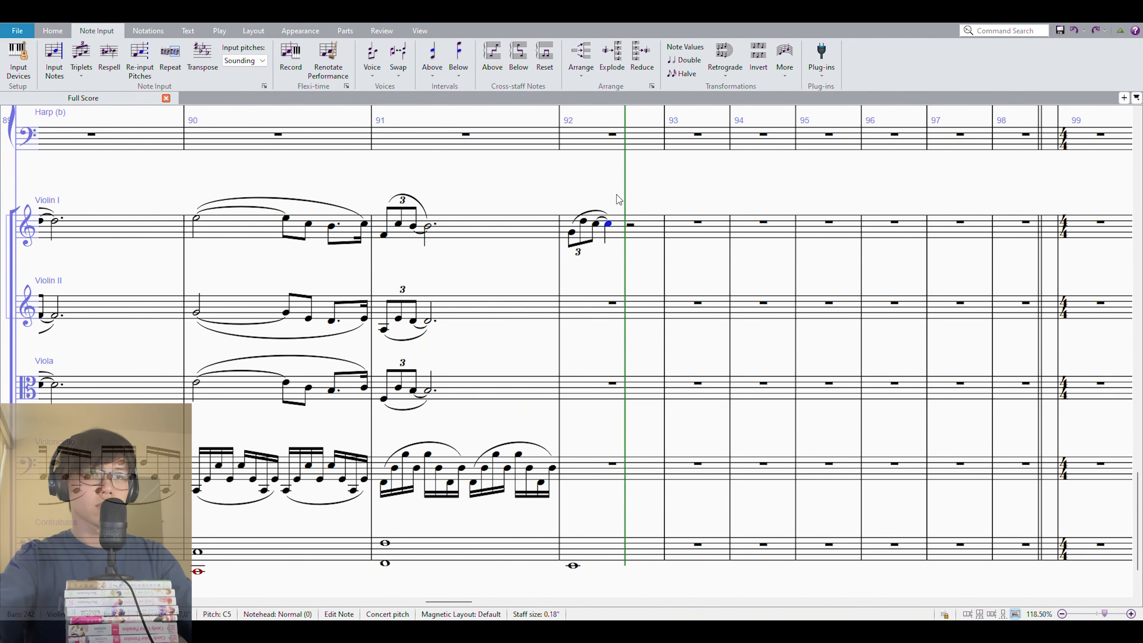
Repeat Violin I's bar 92 triplet figure on beat 3, one step higher
{"action": "key", "text": "ctrl+shift+Left"}
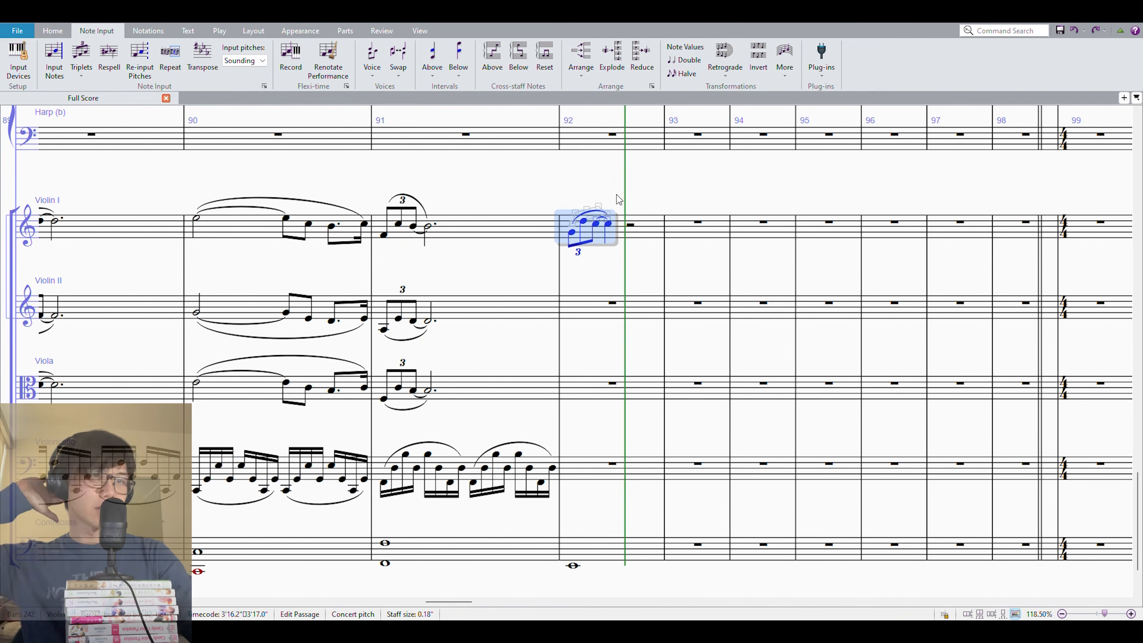
{"action": "key", "text": "r"}
{"action": "key", "text": "Up"}
{"action": "key", "text": "Left"}
{"action": "key", "text": "Right"}
{"action": "key", "text": "Right"}
{"action": "key", "text": "Right"}
{"action": "key", "text": "Right"}
{"action": "key", "text": "shift+Left"}
{"action": "key", "text": "shift+Left"}
{"action": "key", "text": "shift+Left"}
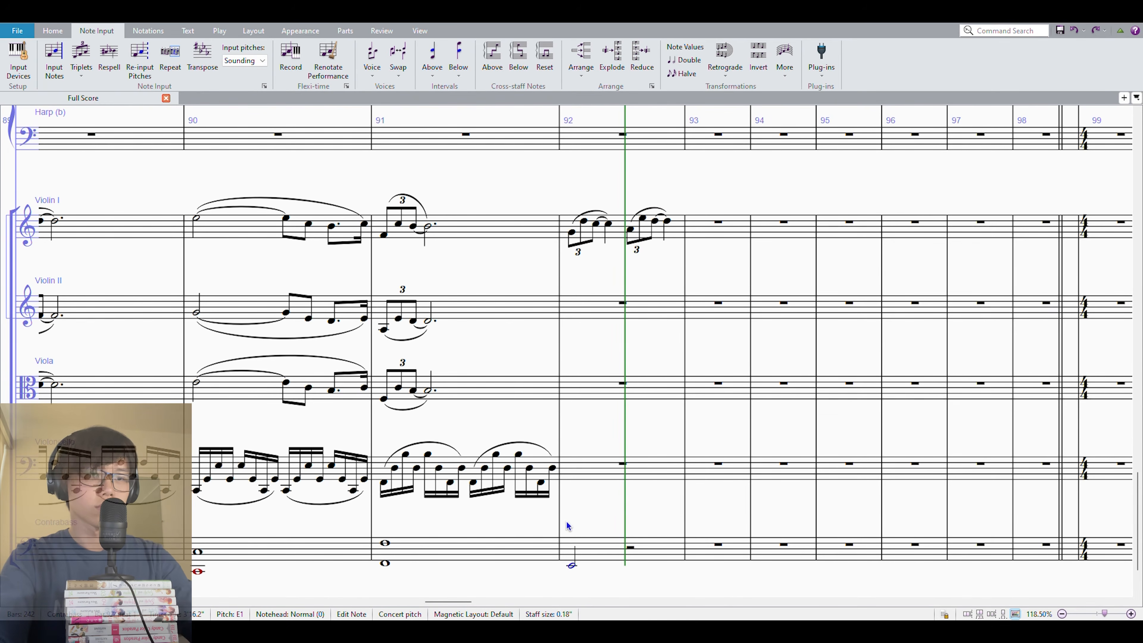
Complete the contrabass's bar 92 with a half-note F after the half-note E, and play back the bar
{"action": "key", "text": "n"}
{"action": "key", "text": "f"}
{"action": "key", "text": "Escape"}
{"action": "key", "text": "Left"}
{"action": "key", "text": "p"}
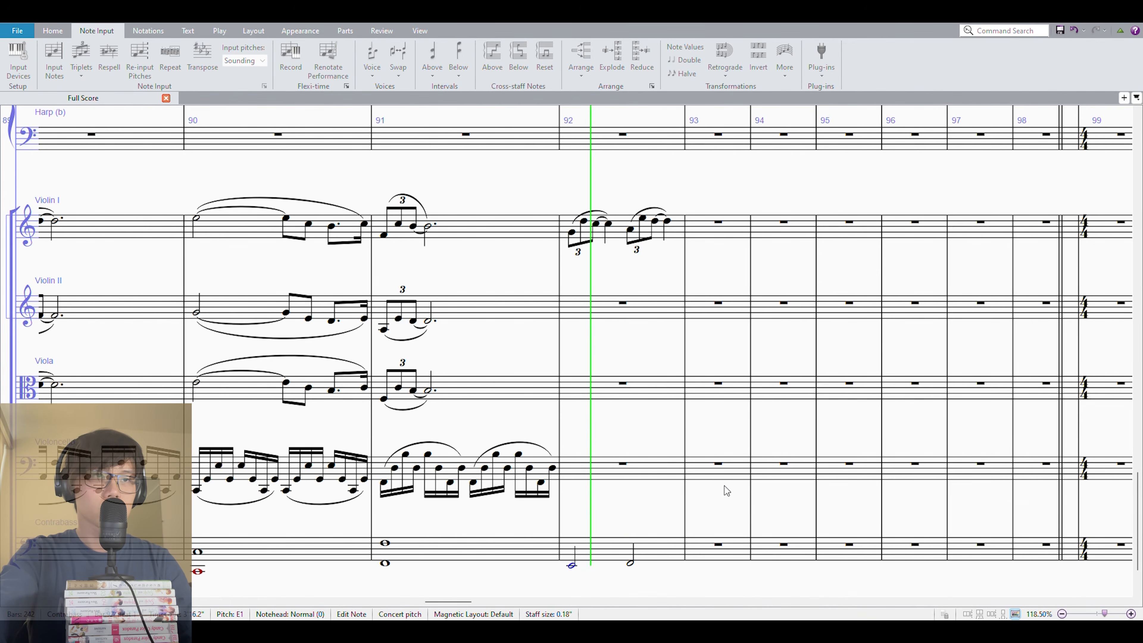
{"action": "key", "text": "space"}
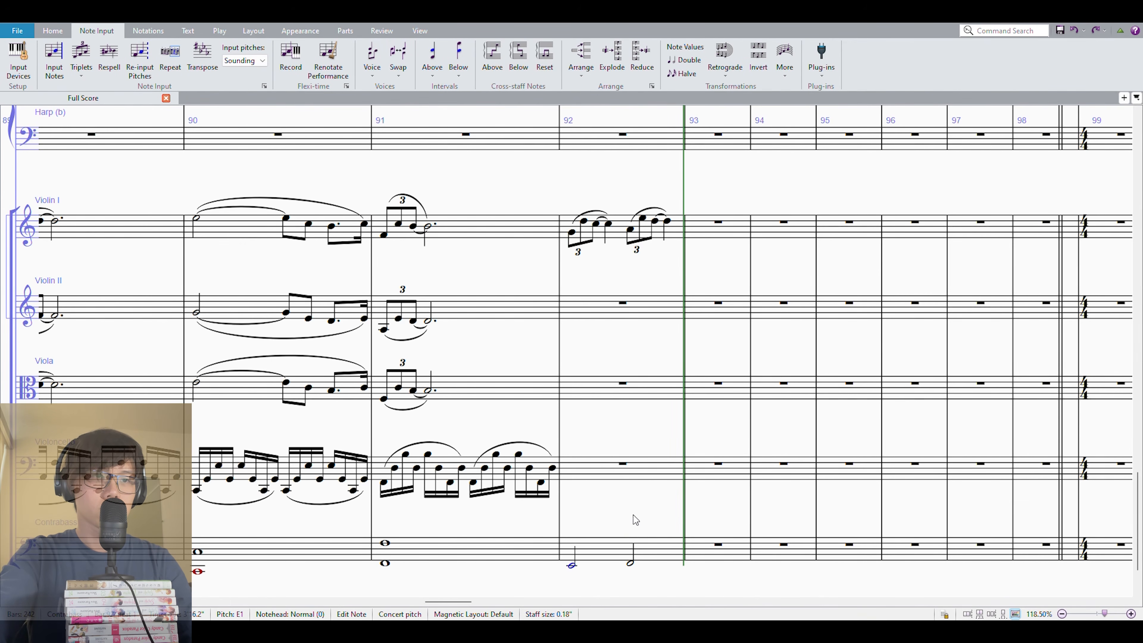
Repeat bar 92 of the contrabass and Violin I in bar 93, with the violin figures one step higher
{"action": "left_click", "coordinate": [705, 553]}
{"action": "left_click", "coordinate": [648, 547]}
{"action": "key", "text": "r"}
{"action": "left_click", "coordinate": [641, 235]}
{"action": "key", "text": "r"}
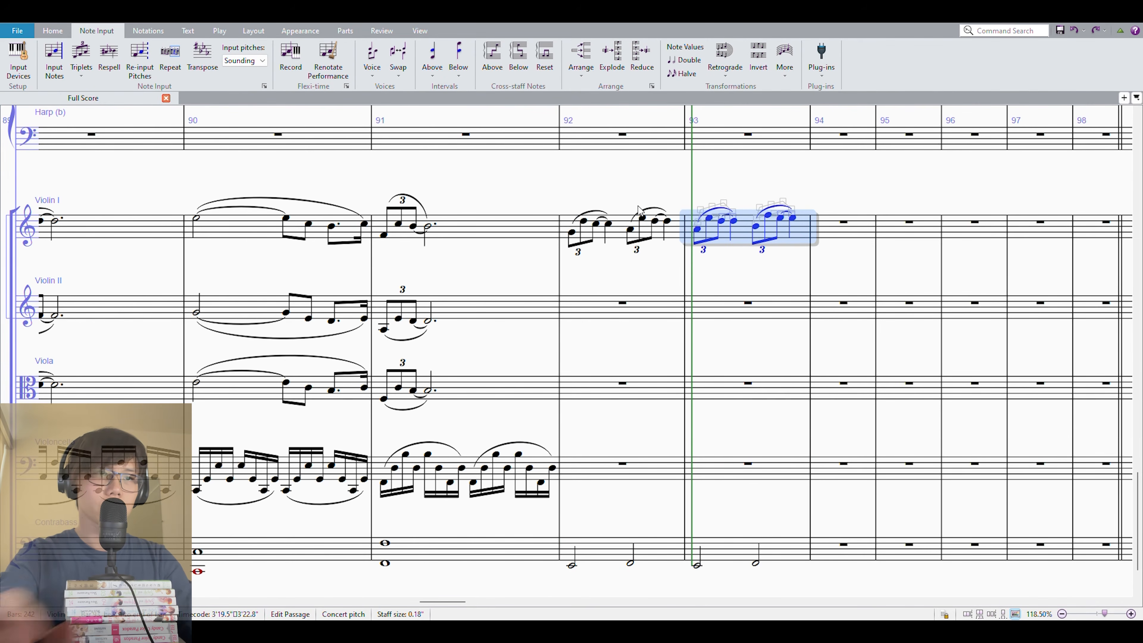
Copy Violin I's bar 93 triplets into Violin II one step lower, and raise those in Violin I by one step
{"action": "left_click", "coordinate": [732, 311]}
{"action": "key", "text": "ctrl+v"}
{"action": "key", "text": "Down"}
{"action": "key", "text": "Down"}
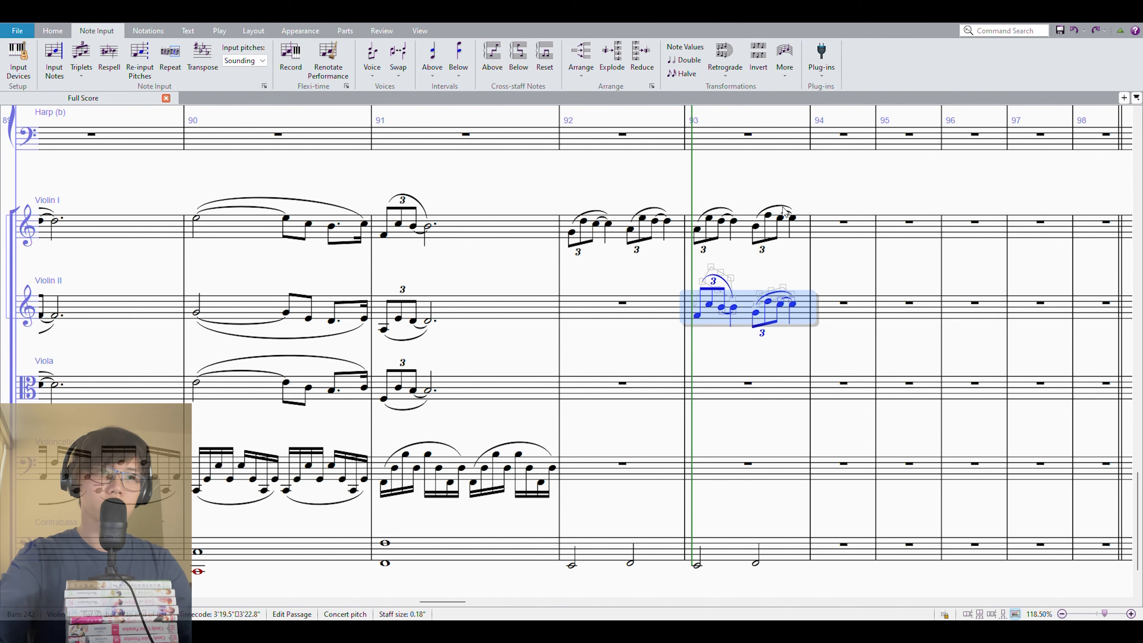
{"action": "key", "text": "alt+Up"}
{"action": "left_click", "coordinate": [759, 241]}
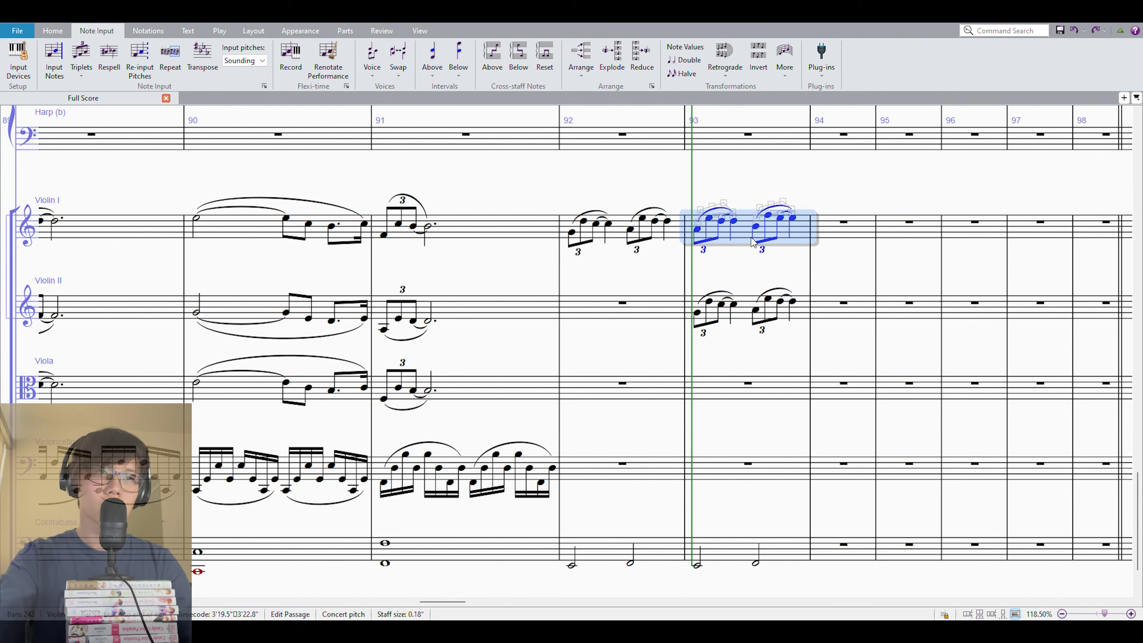
{"action": "key", "text": "alt+Up"}
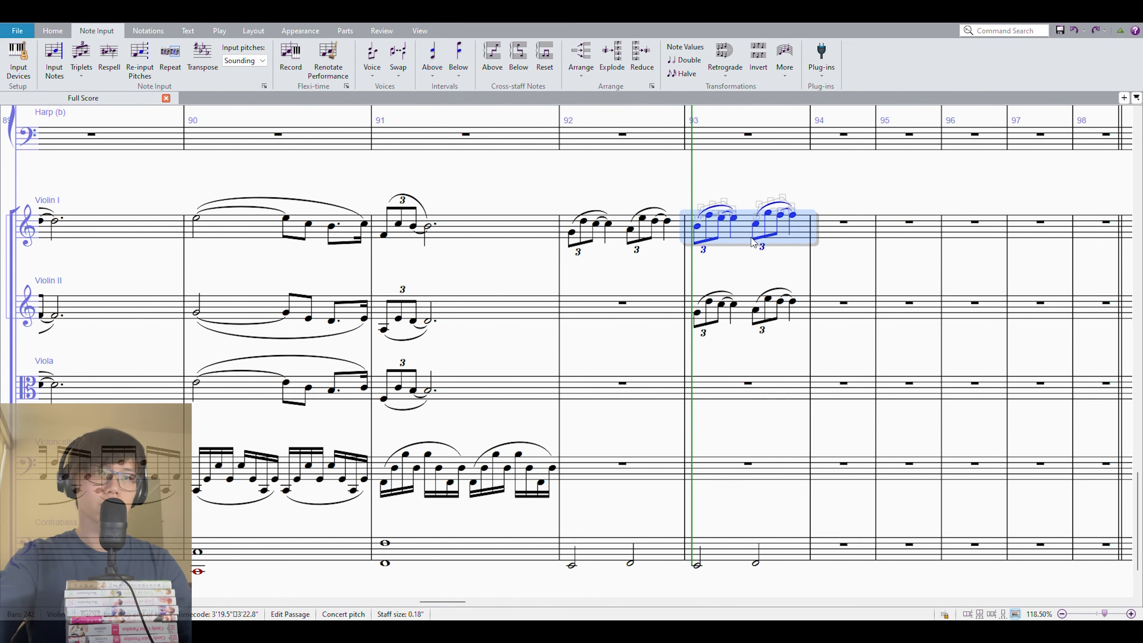
Play back the string passage in bars 92–93
{"action": "left_click", "coordinate": [600, 553], "text": "shift"}
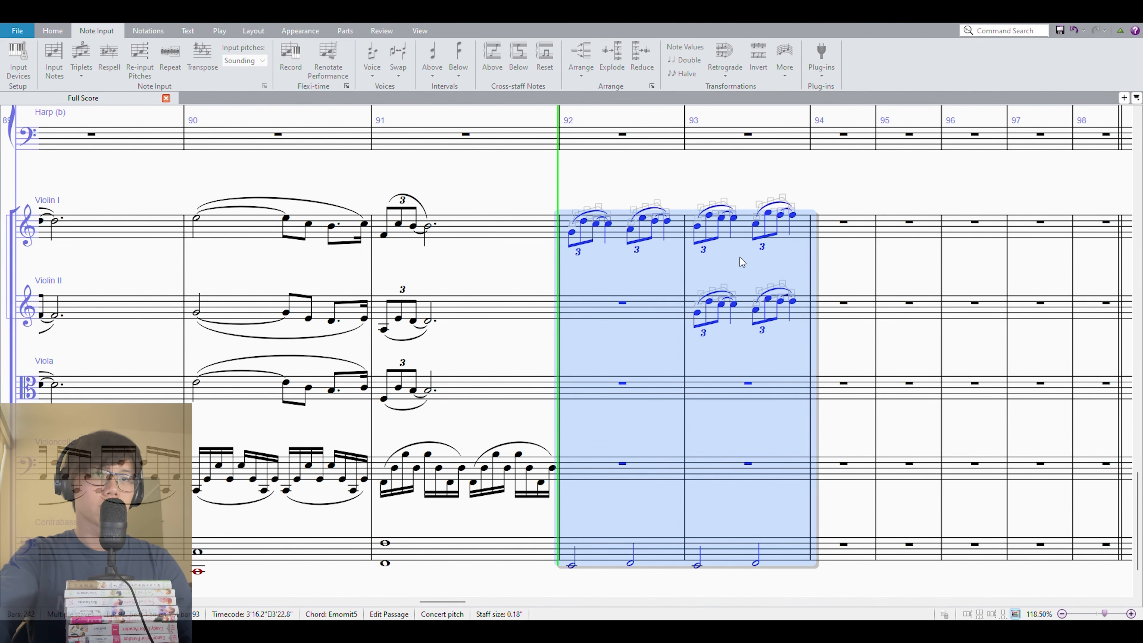
{"action": "key", "text": "space"}
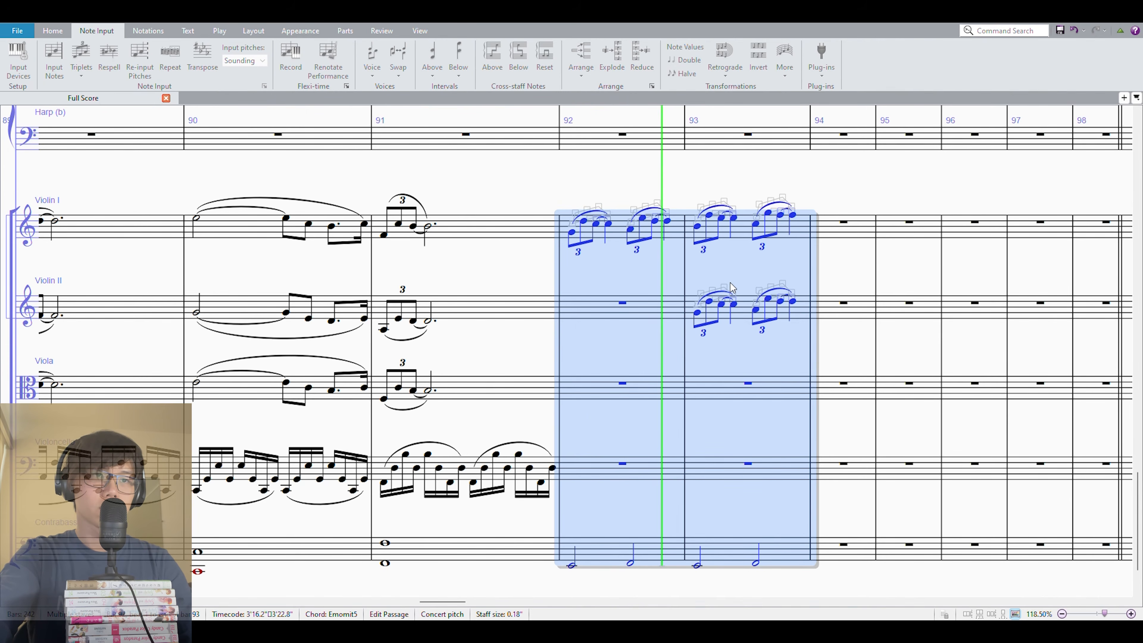
{"action": "key", "text": "Escape"}
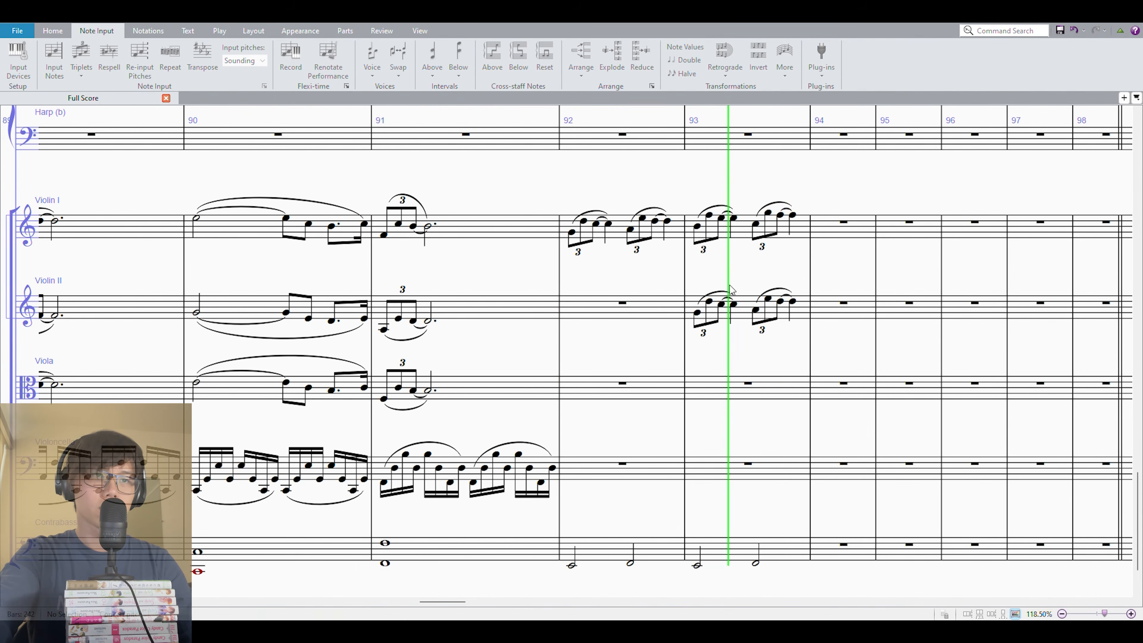
Copy Violin I's bars 92–93 into the Viola starting on beat 2 of bar 92, an octave lower
{"action": "left_click", "coordinate": [746, 230]}
{"action": "left_click", "coordinate": [624, 231], "text": "shift"}
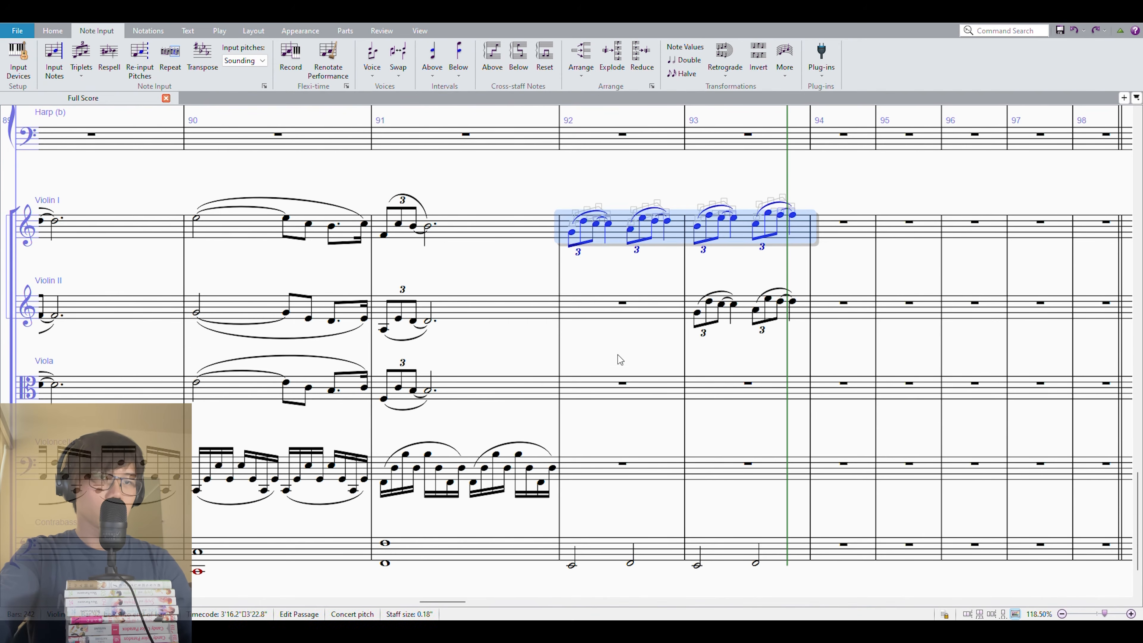
{"action": "left_click", "coordinate": [597, 403]}
{"action": "key", "text": "ctrl+v"}
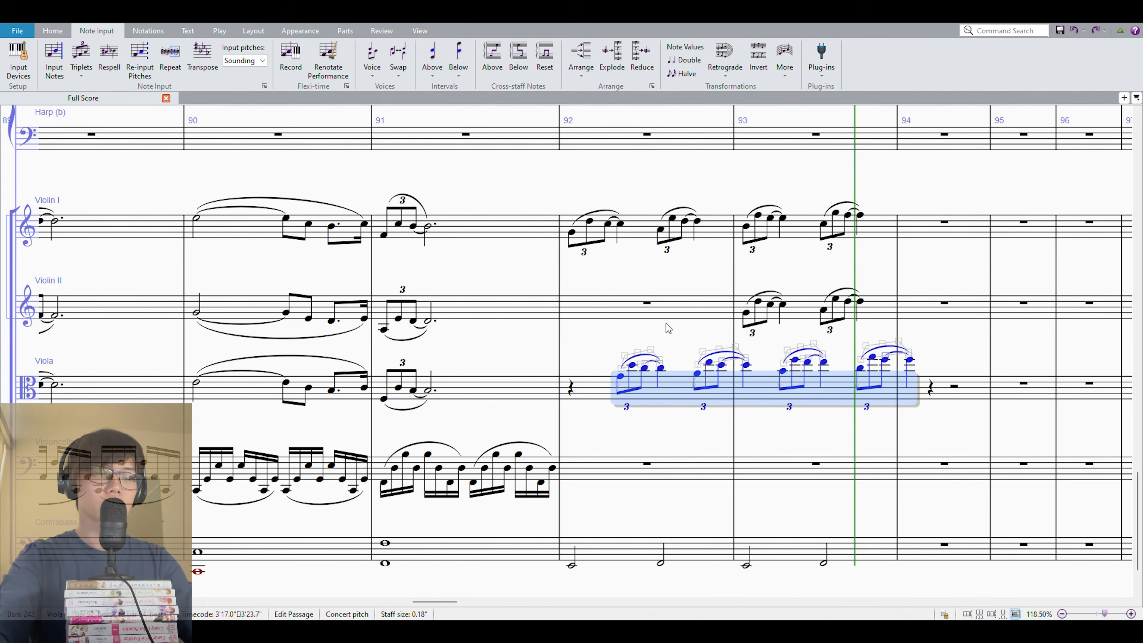
{"action": "key", "text": "ctrl+Down"}
{"action": "key", "text": "Escape"}
Play back from bar 92 with the offset Viola imitation of the violin triplets
{"action": "key", "text": "Right"}
{"action": "key", "text": "Right"}
{"action": "key", "text": "Right"}
{"action": "key", "text": "Left"}
{"action": "key", "text": "Left"}
{"action": "key", "text": "Left"}
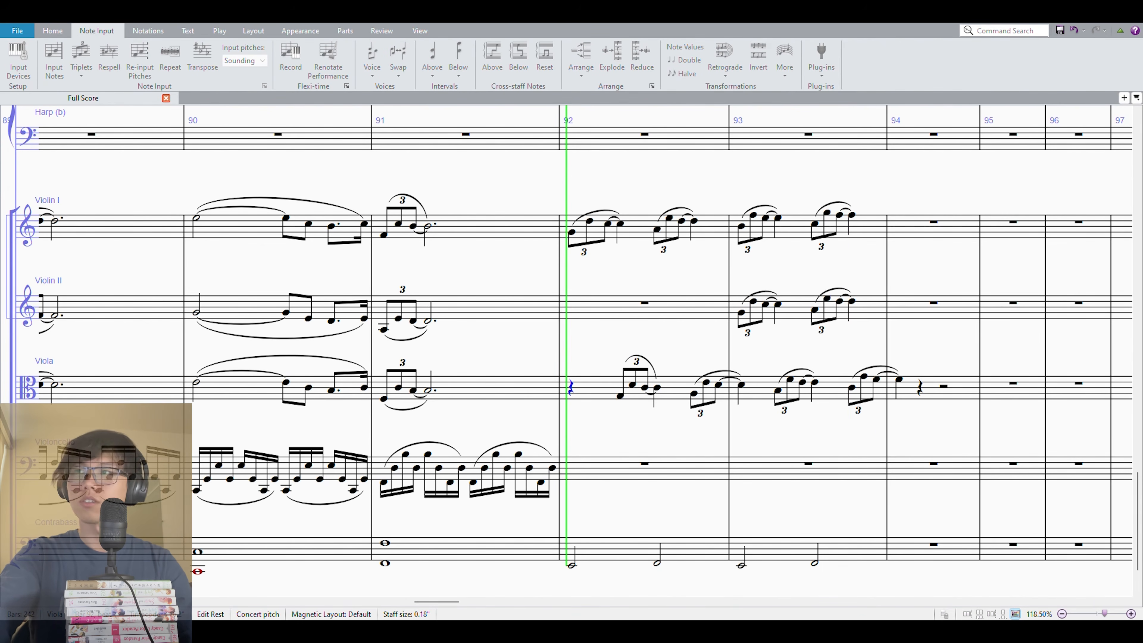
{"action": "key", "text": "space"}
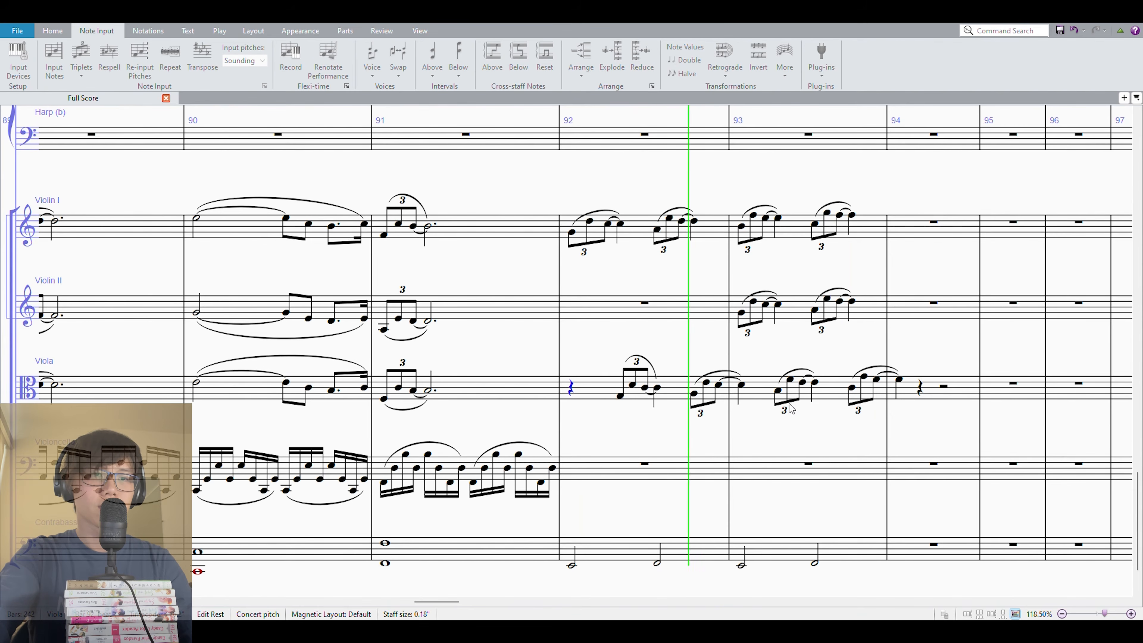
Split the Violoncello's bar 92 rest into two quarter rests and a half rest, and select the rest on beat 2
{"action": "left_click_drag", "start_coordinate": [848, 374], "coordinate": [757, 307]}
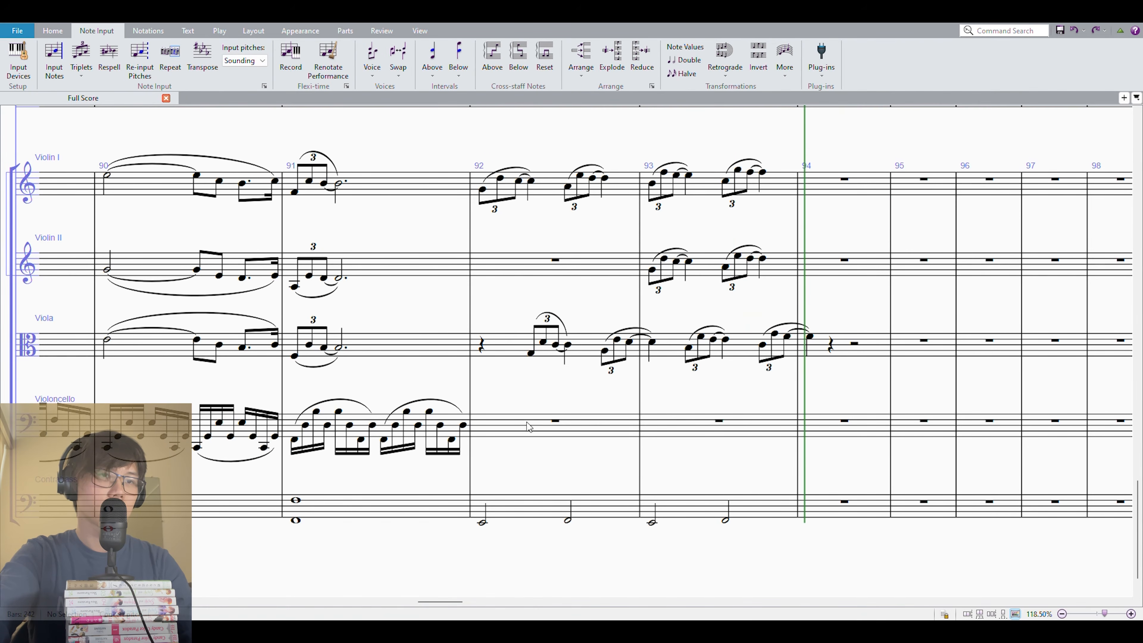
{"action": "left_click", "coordinate": [583, 411]}
{"action": "key", "text": "4"}
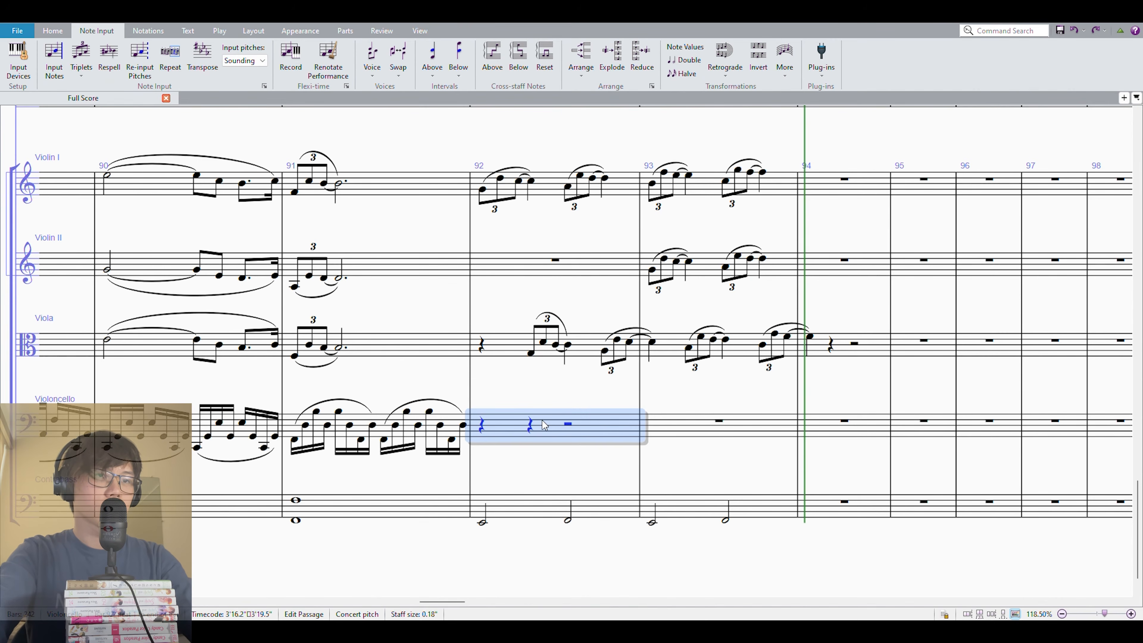
{"action": "left_click", "coordinate": [530, 425]}
Enter a quarter-note G on beat 2 of the Violoncello's bar 92, using the earlier rising string motif as reference
{"action": "left_click_drag", "start_coordinate": [531, 431], "coordinate": [651, 421]}
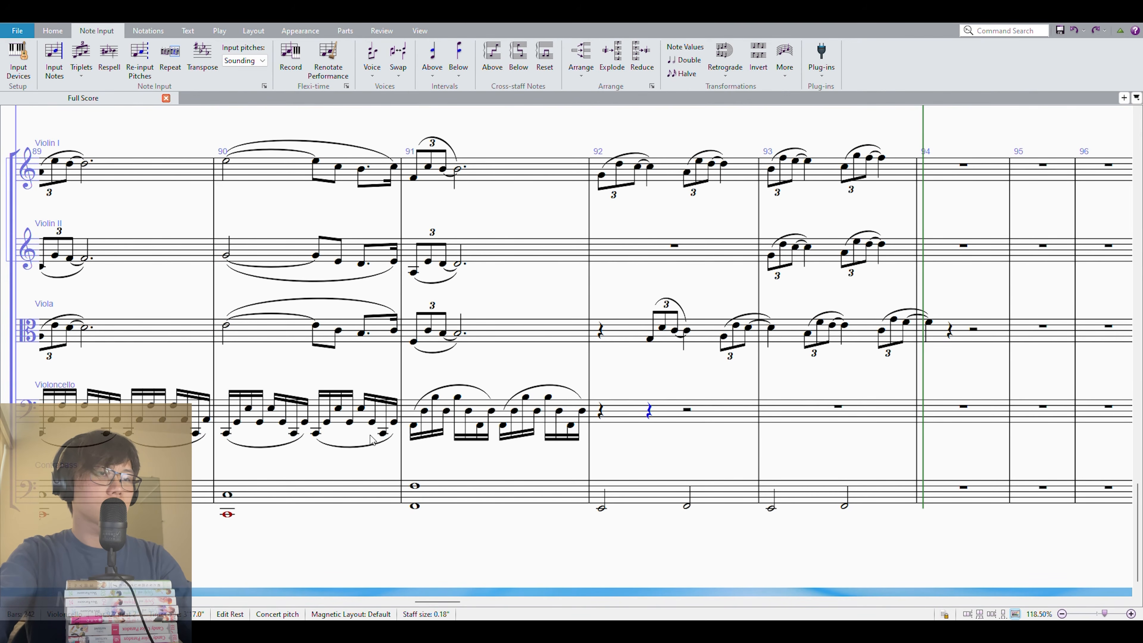
{"action": "left_click_drag", "start_coordinate": [175, 361], "coordinate": [807, 346]}
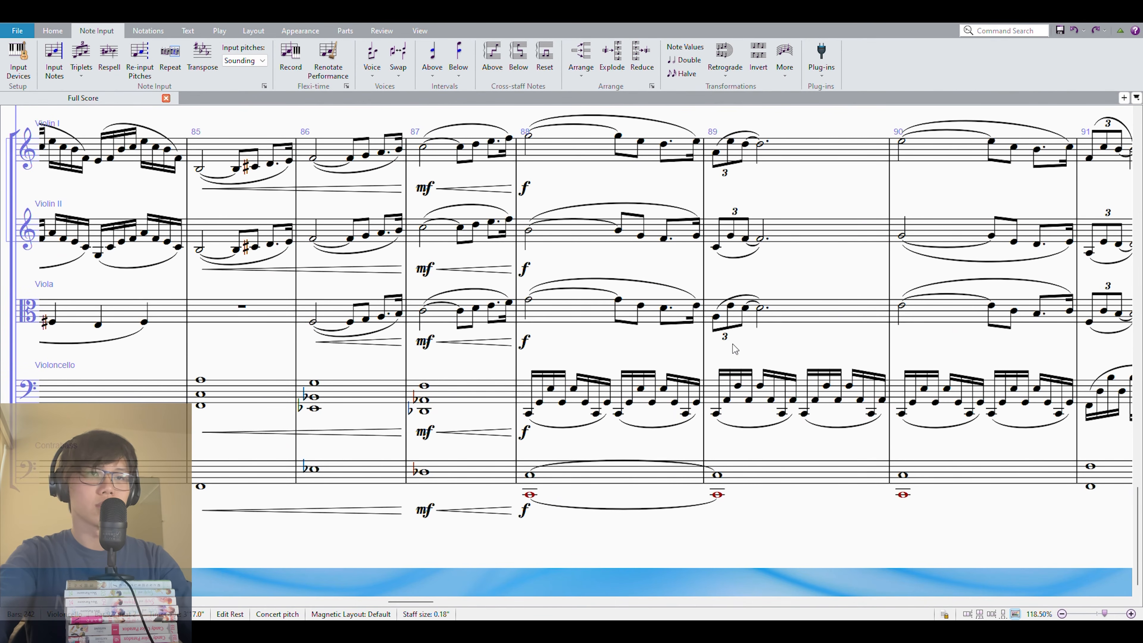
{"action": "left_click", "coordinate": [327, 306]}
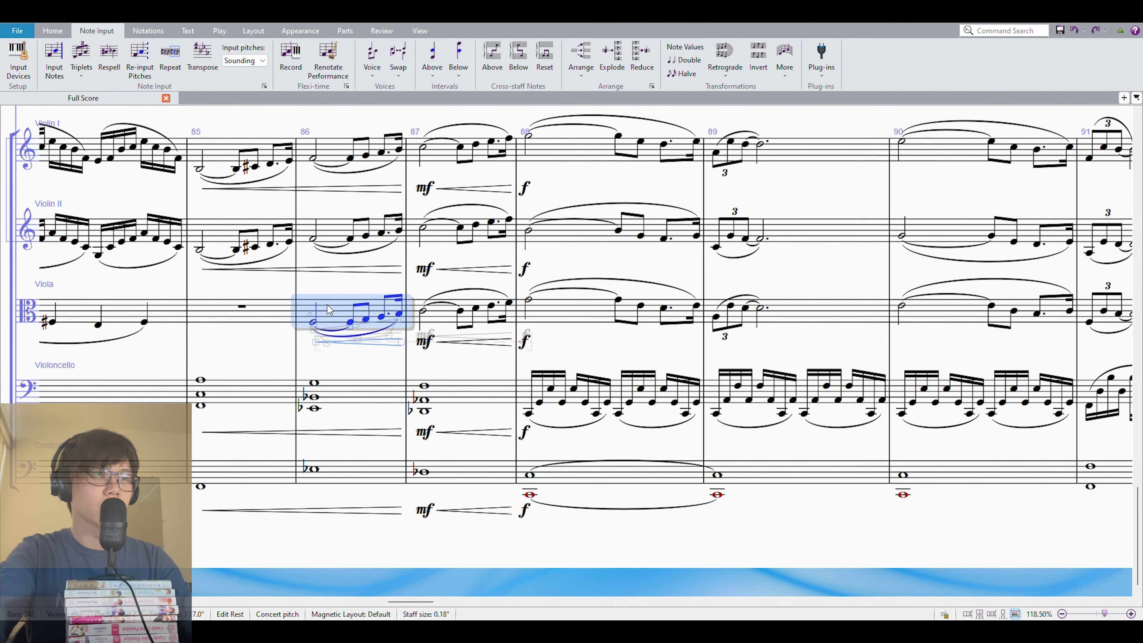
{"action": "left_click_drag", "start_coordinate": [787, 357], "coordinate": [2, 351]}
{"action": "left_click", "coordinate": [530, 380]}
{"action": "key", "text": "g"}
{"action": "key", "text": "Right"}
Continue the Violoncello's bar 92 with eighth notes G and A, a dotted-eighth B and a sixteenth C
{"action": "key", "text": "3"}
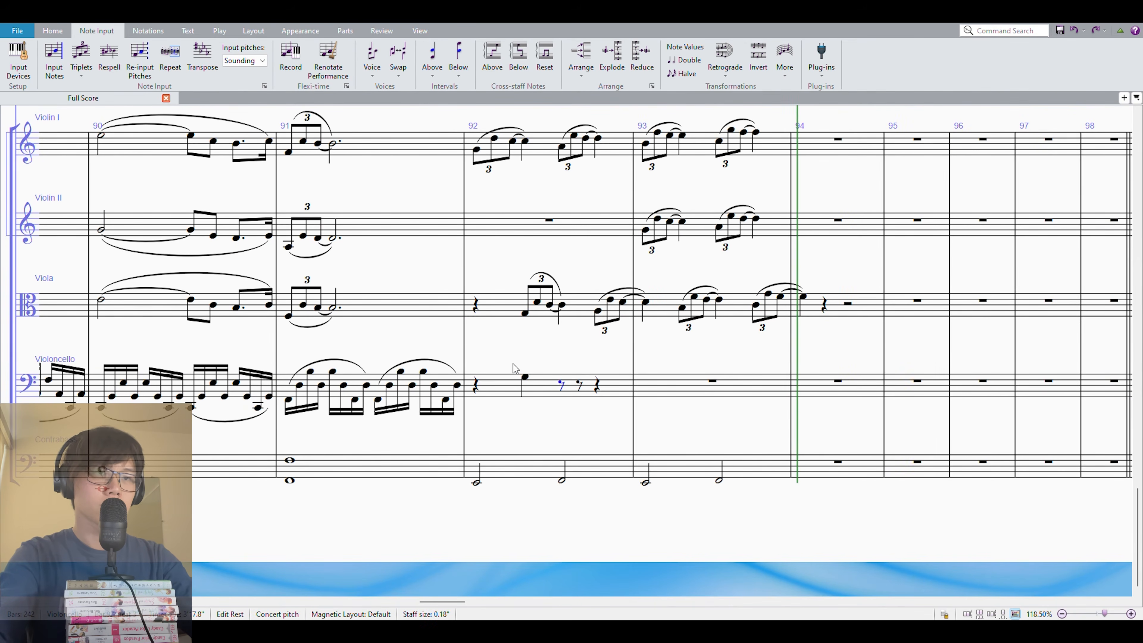
{"action": "key", "text": "g"}
{"action": "key", "text": "period"}
{"action": "key", "text": "period"}
{"action": "key", "text": "a"}
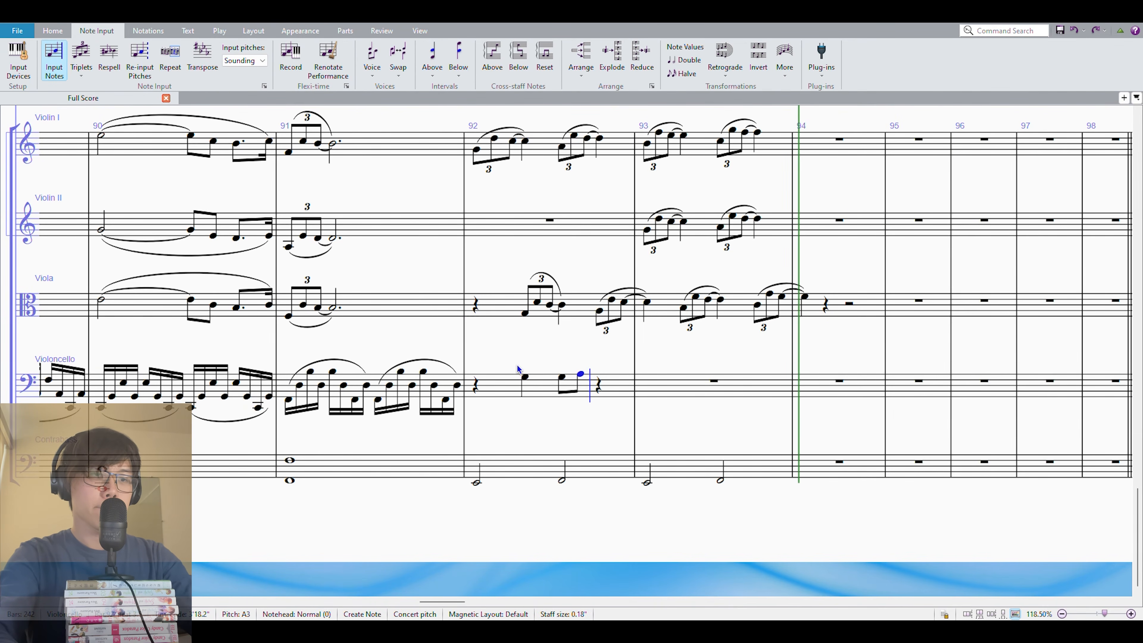
{"action": "key", "text": "period"}
{"action": "key", "text": "b"}
{"action": "key", "text": "Right"}
{"action": "key", "text": "c"}
Tie the Violoncello's quarter-note G on beat 2 of bar 92 to the following eighth-note G
{"action": "key", "text": "Left"}
{"action": "key", "text": "Left"}
{"action": "key", "text": "Left"}
{"action": "key", "text": "Left"}
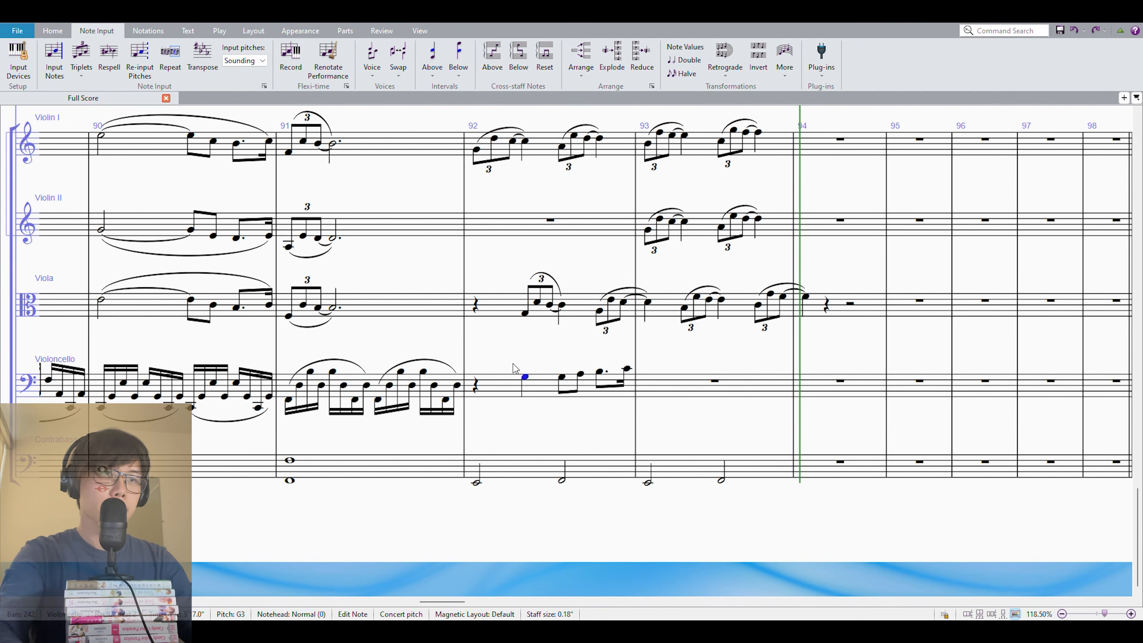
{"action": "key", "text": "Return"}
Try a tied half-note G from beat 1 of the Violoncello's bar 92, and undo it
{"action": "key", "text": "Left"}
{"action": "key", "text": "g"}
{"action": "key", "text": "Escape"}
{"action": "key", "text": "5"}
{"action": "key", "text": "Return"}
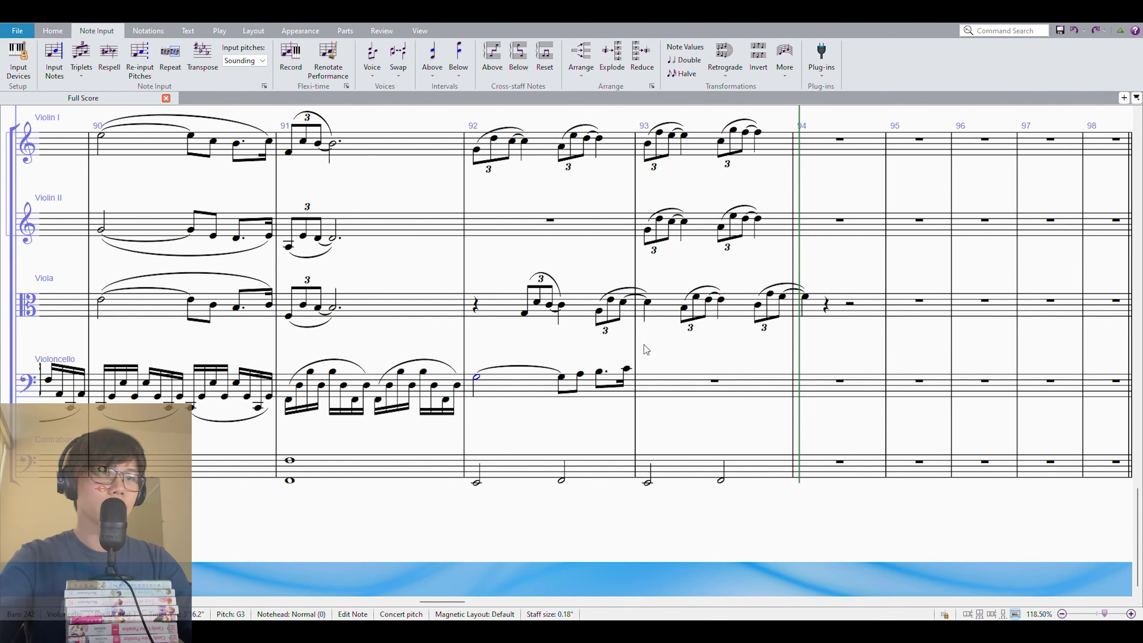
{"action": "key", "text": "ctrl+z"}
{"action": "key", "text": "ctrl+z"}
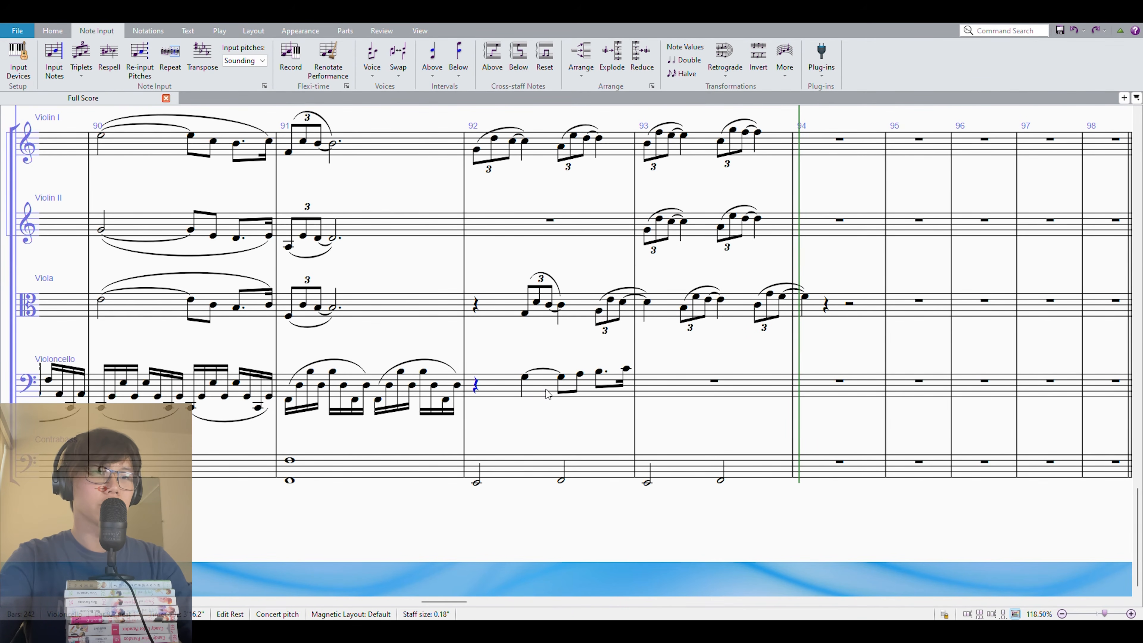
Slur the Violoncello motif in bar 92 and copy it into bar 93, one step higher
{"action": "key", "text": "s"}
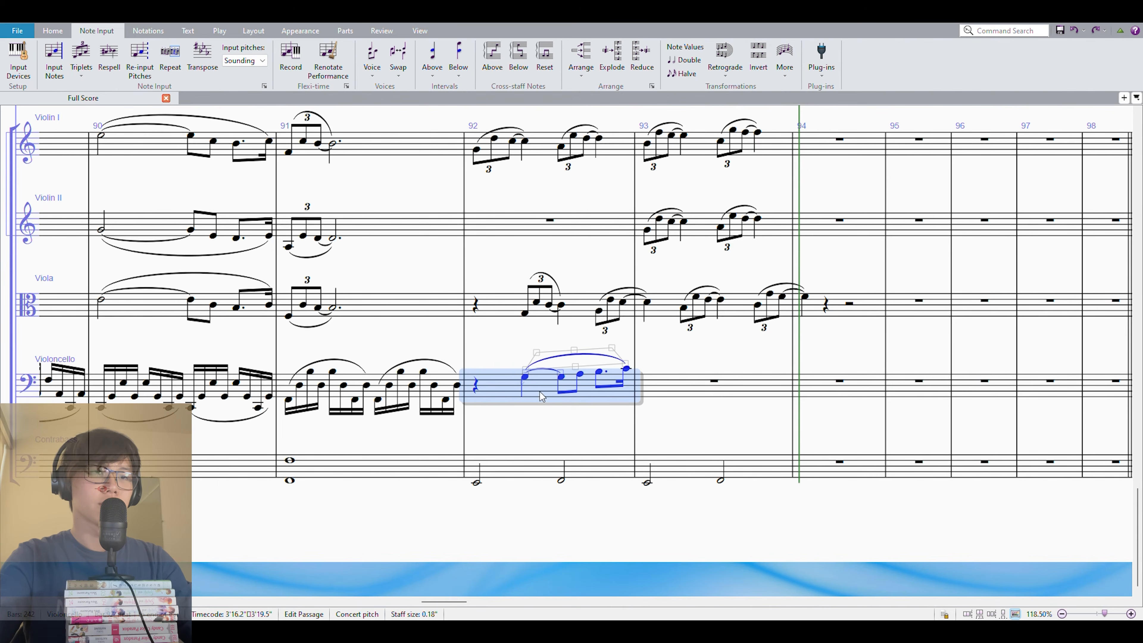
{"action": "left_click", "coordinate": [660, 391]}
{"action": "key", "text": "ctrl+v"}
{"action": "key", "text": "Up"}
Replace the Violoncello's opening notes in bar 93 with a tied half-note A and try removing the slur above
{"action": "key", "text": "Left"}
{"action": "key", "text": "Right"}
{"action": "key", "text": "a"}
{"action": "key", "text": "KP_5"}
{"action": "key", "text": "KP_Enter"}
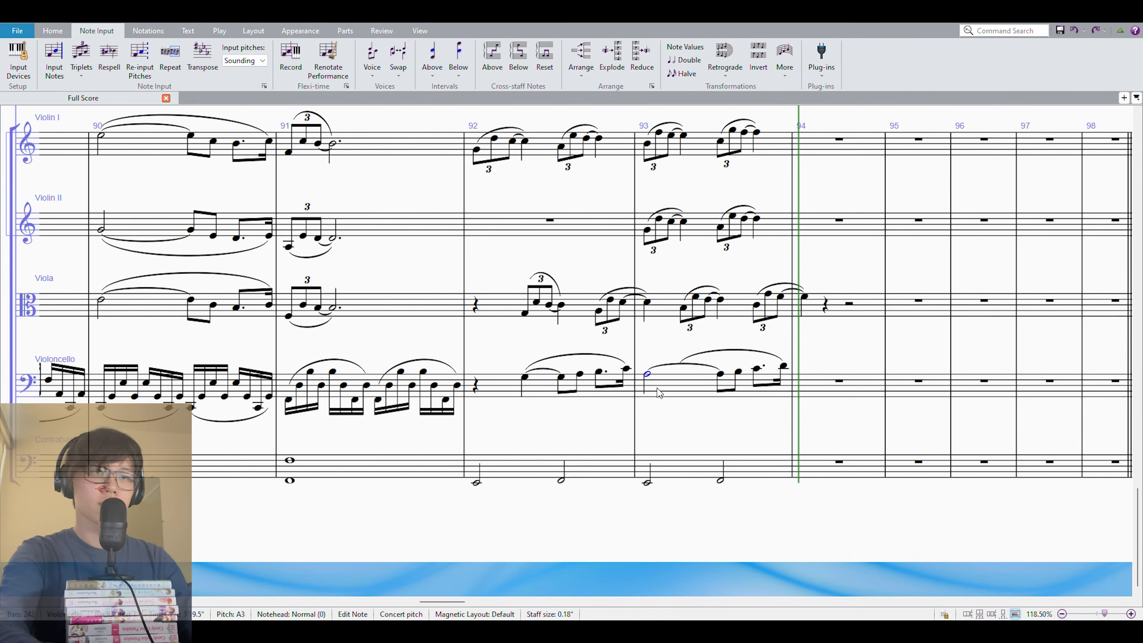
{"action": "left_click", "coordinate": [701, 350]}
{"action": "key", "text": "Delete"}
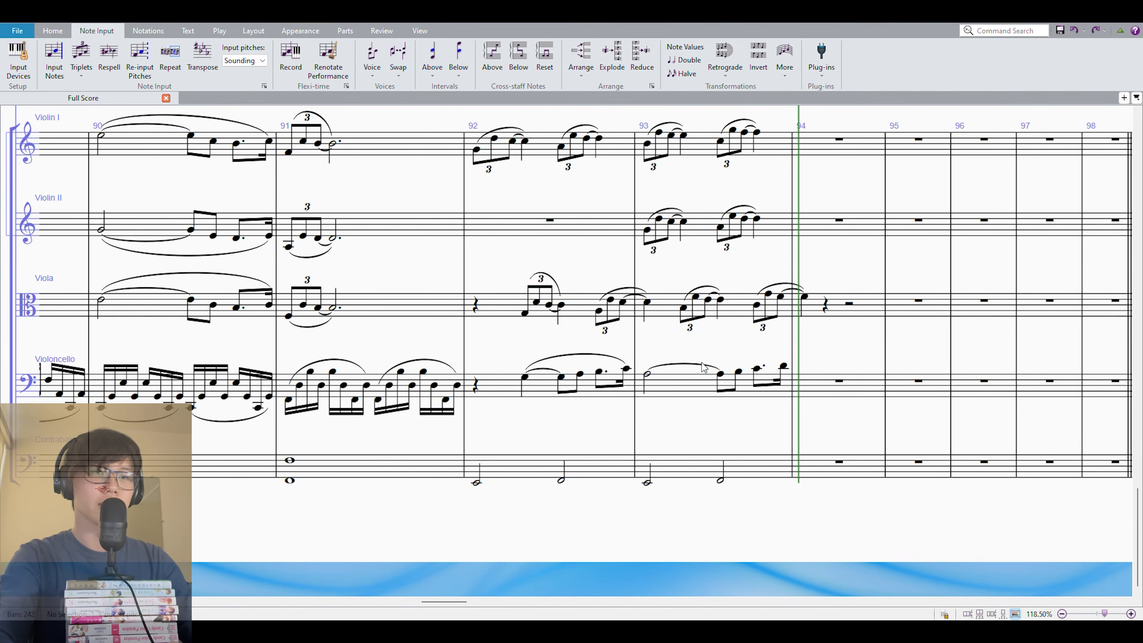
{"action": "key", "text": "ctrl+z"}
Play back from bar 91 to hear the Violoncello motif against the upper strings
{"action": "left_click", "coordinate": [489, 389]}
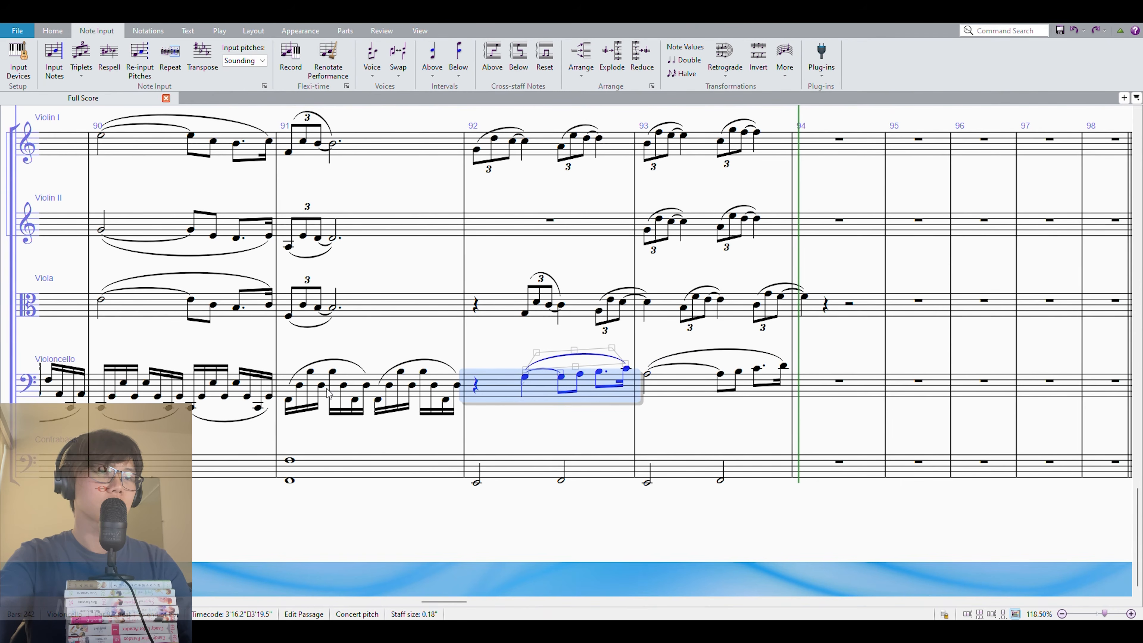
{"action": "left_click", "coordinate": [289, 400]}
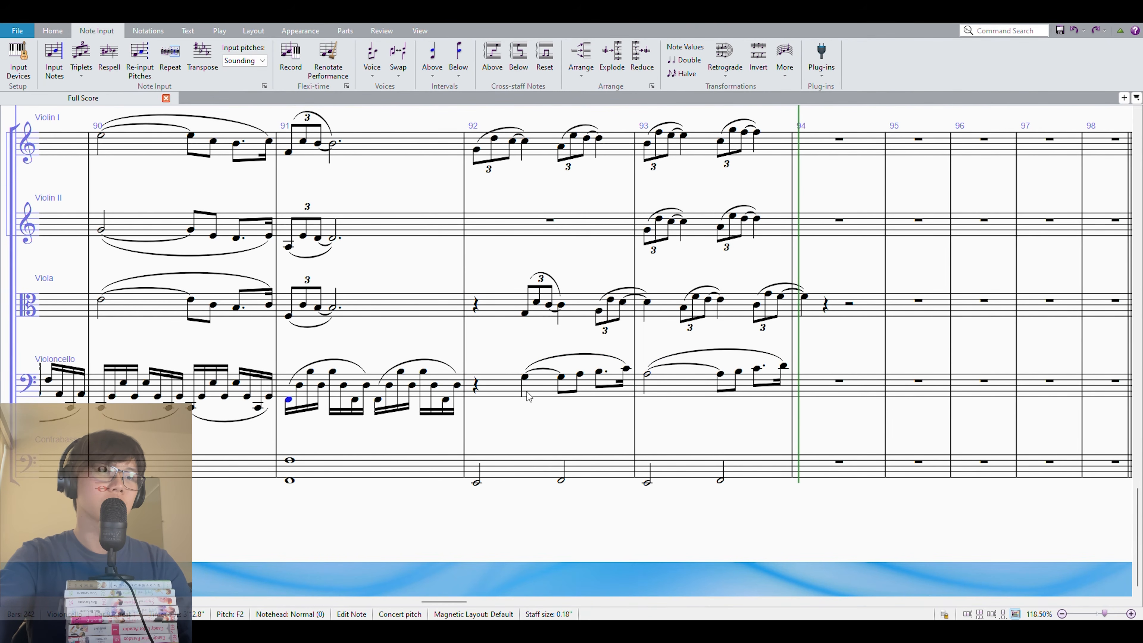
{"action": "key", "text": "p"}
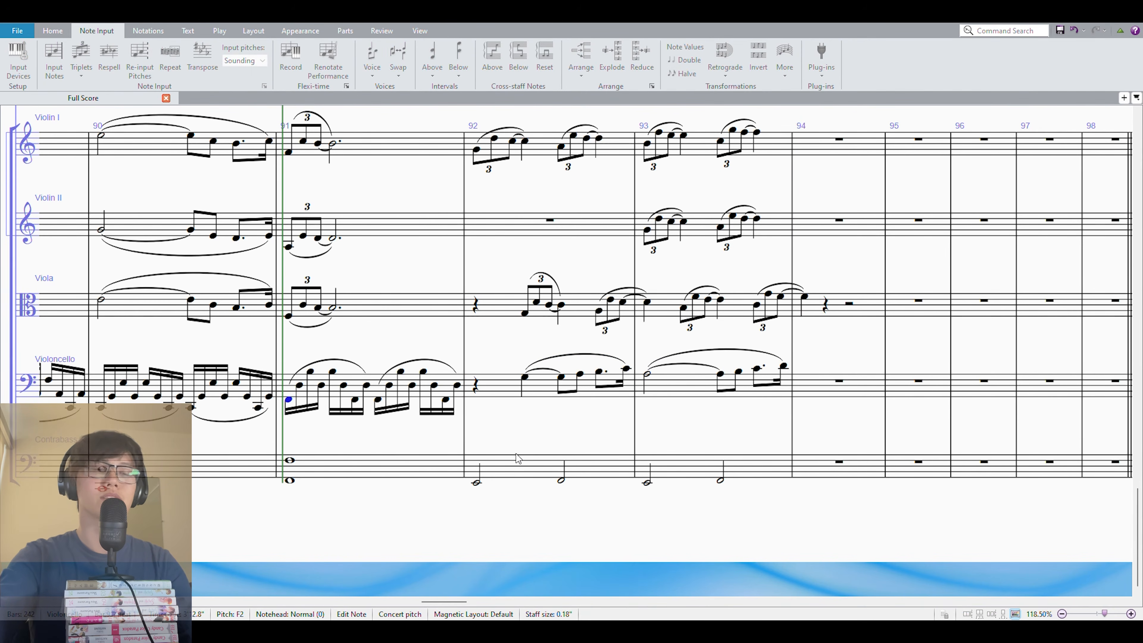
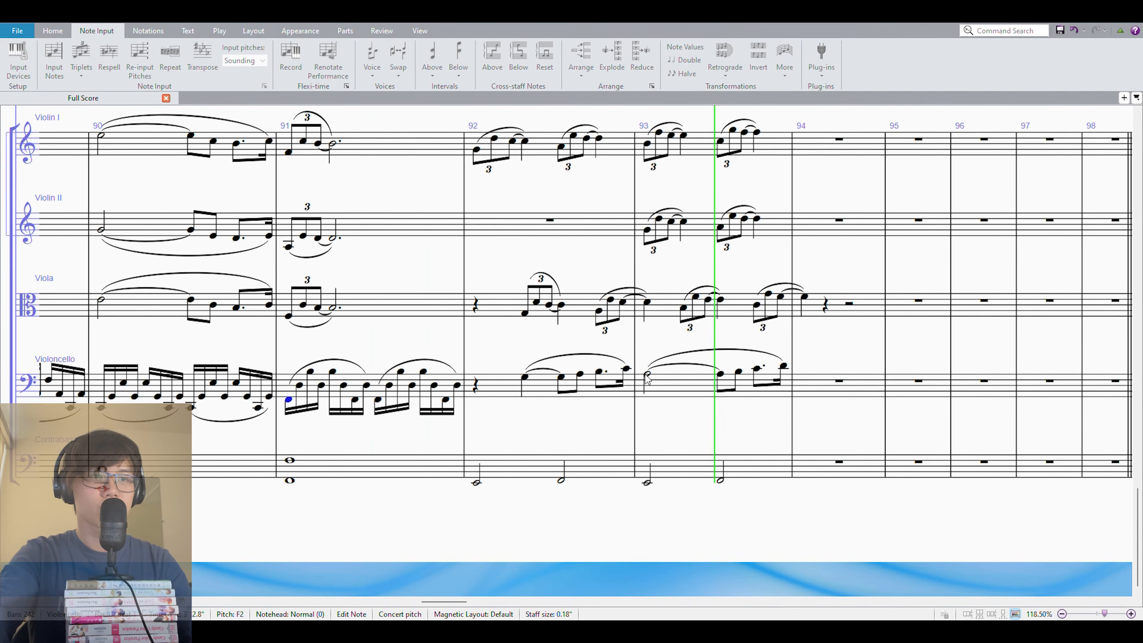
{"action": "key", "text": "space"}
Raise the Violoncello's bar 93 by one step and play back from bar 92
{"action": "left_click", "coordinate": [671, 380]}
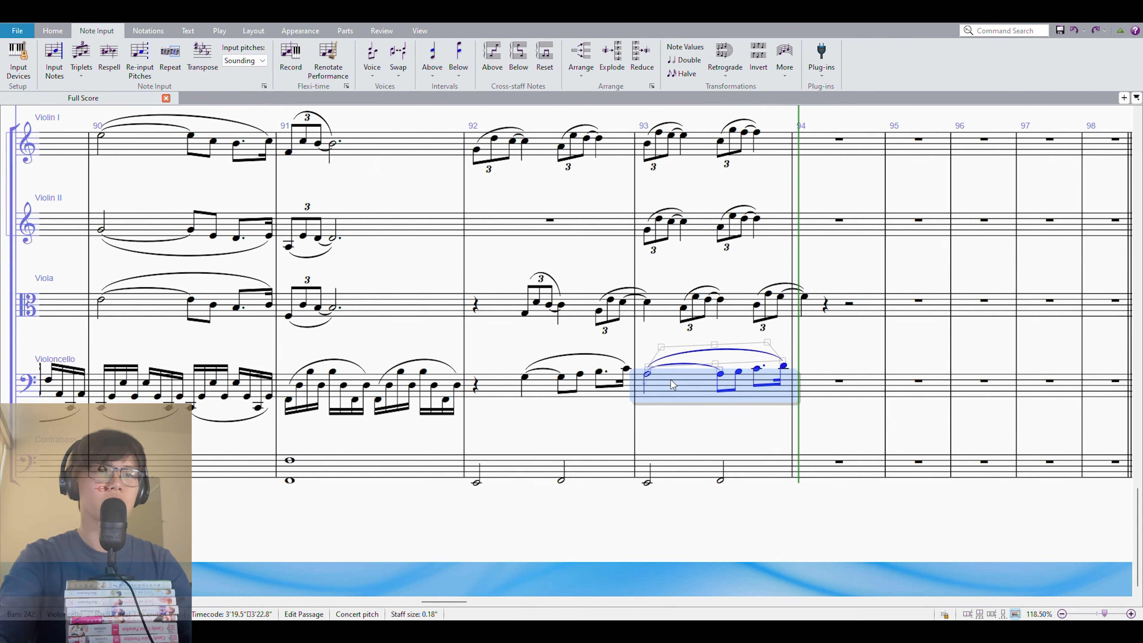
{"action": "key", "text": "Up"}
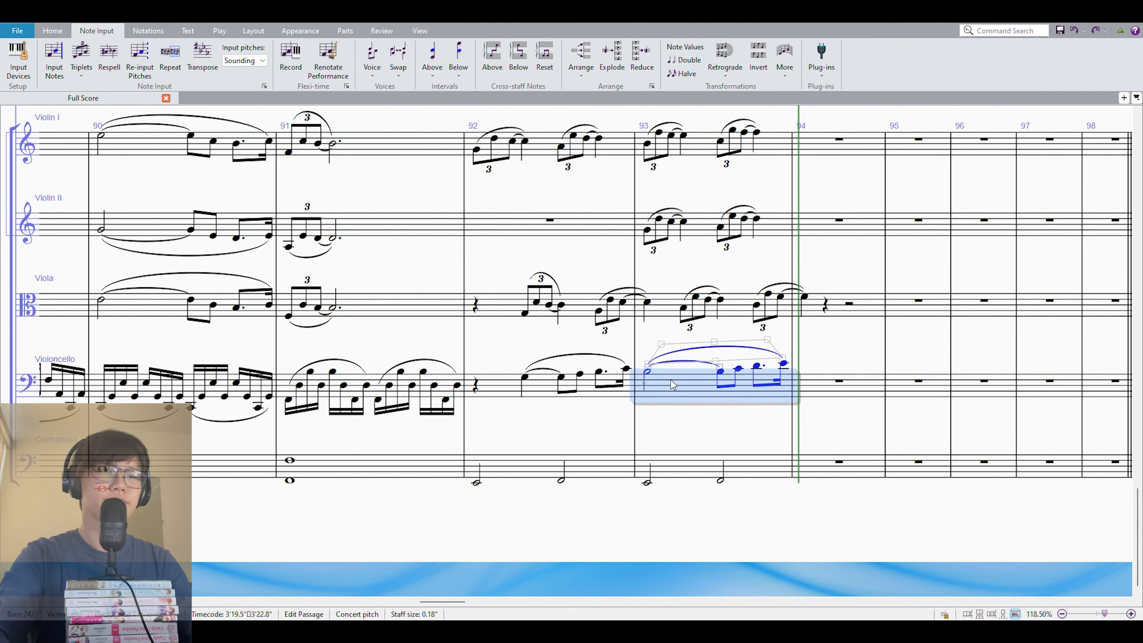
{"action": "key", "text": "ctrl+Left"}
{"action": "key", "text": "p"}
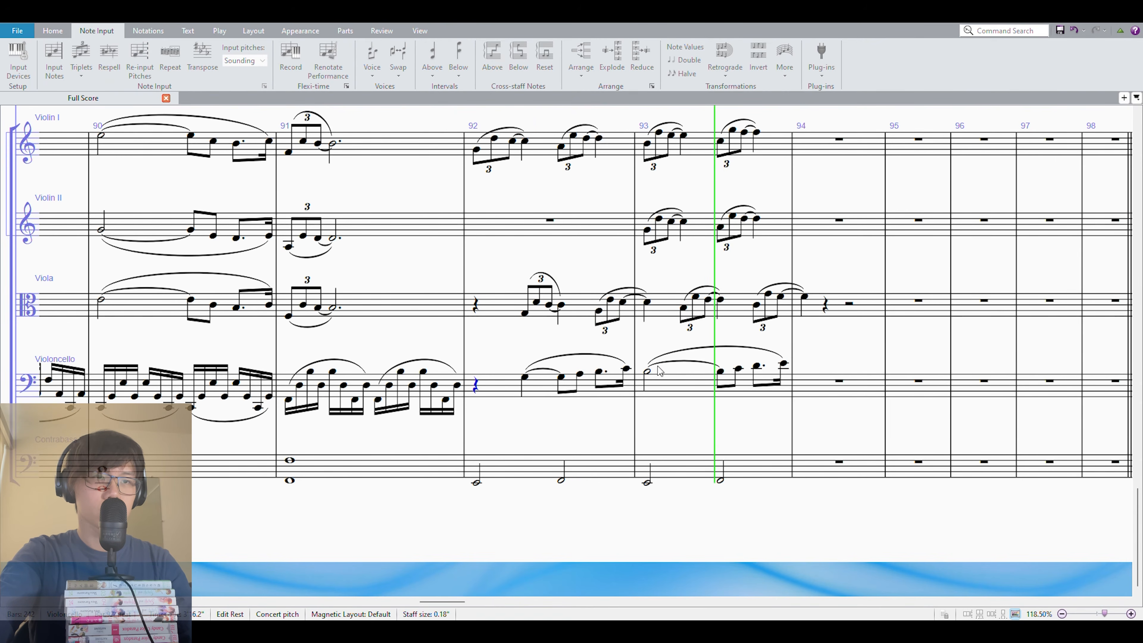
Replace the half note in the Violoncello's bar 93 with a quarter rest and a quarter-note B on beat 2
{"action": "left_click", "coordinate": [647, 372]}
{"action": "key", "text": "4"}
{"action": "key", "text": "Delete"}
{"action": "left_click", "coordinate": [682, 384]}
{"action": "key", "text": "b"}
{"action": "key", "text": "Escape"}
Replace the Violoncello's bar 93 slur with one starting on beat 2, and tie the quarter-note B to the next B
{"action": "left_click", "coordinate": [685, 358]}
{"action": "key", "text": "Delete"}
{"action": "left_click", "coordinate": [697, 378]}
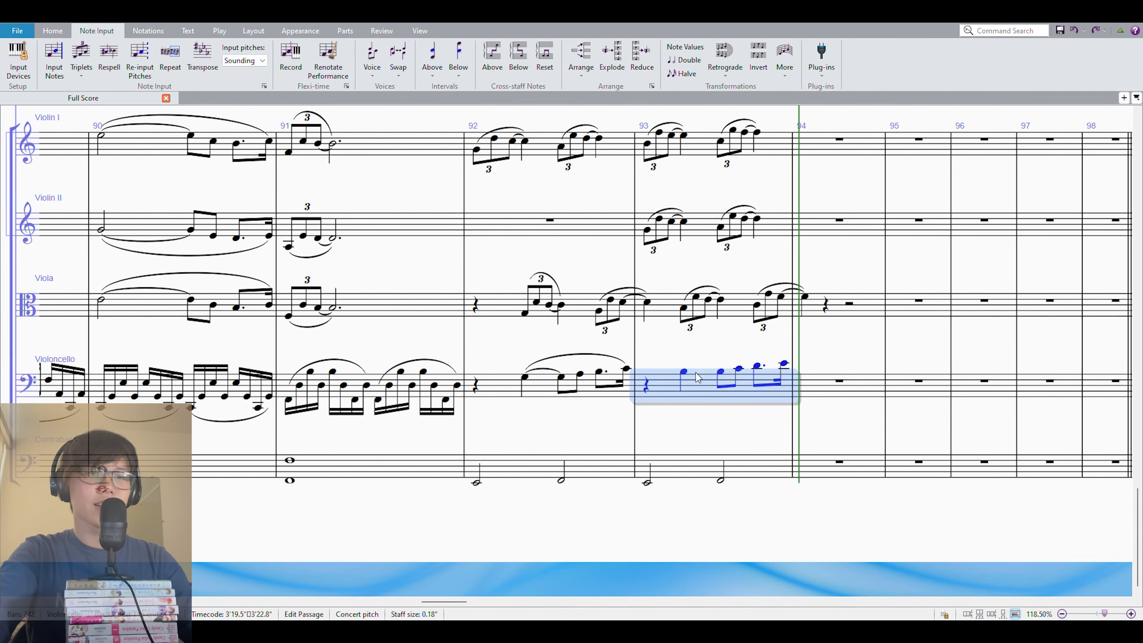
{"action": "key", "text": "s"}
{"action": "left_click", "coordinate": [683, 372]}
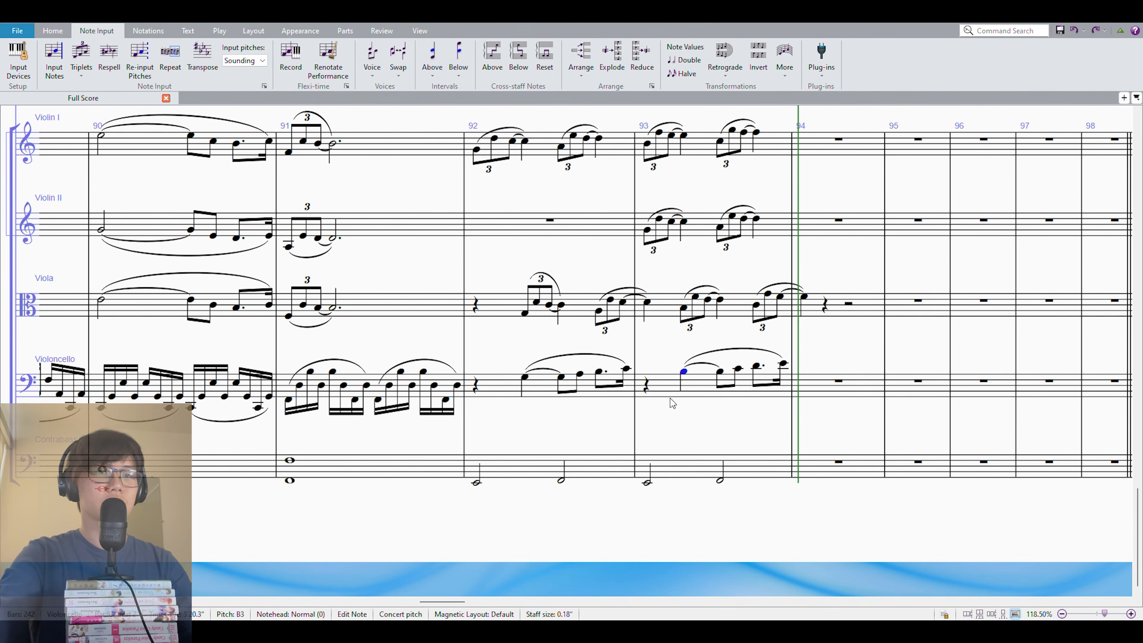
Copy the Violoncello's bars 92–93 into Trombones 1, 2 and mark the entry mf
{"action": "left_click", "coordinate": [659, 395]}
{"action": "scroll", "coordinate": [517, 391], "scroll_direction": "up", "scroll_amount": 10}
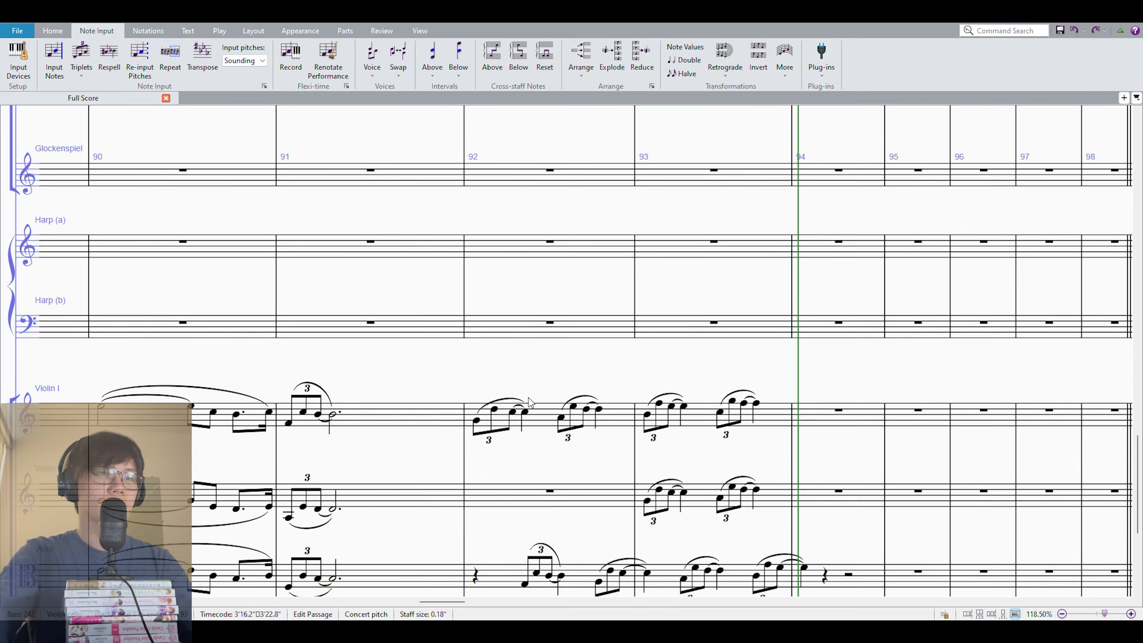
{"action": "scroll", "coordinate": [503, 437], "scroll_direction": "down", "scroll_amount": 3}
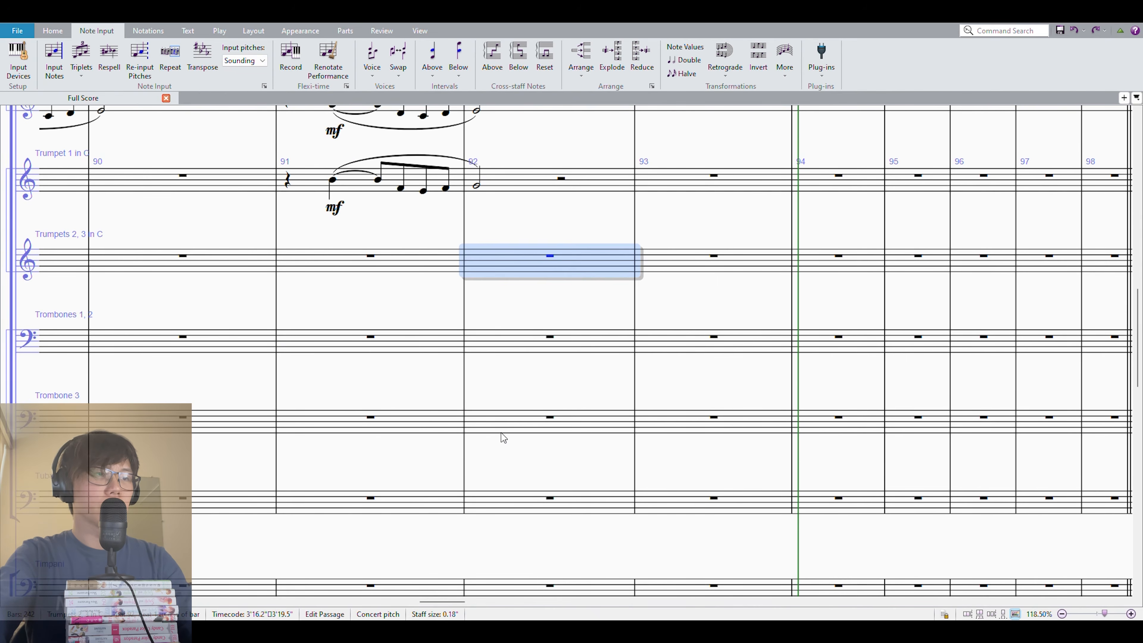
{"action": "left_click", "coordinate": [497, 347]}
{"action": "key", "text": "ctrl+v"}
{"action": "key", "text": "ctrl+e"}
{"action": "key", "text": "ctrl+m"}
{"action": "key", "text": "ctrl+f"}
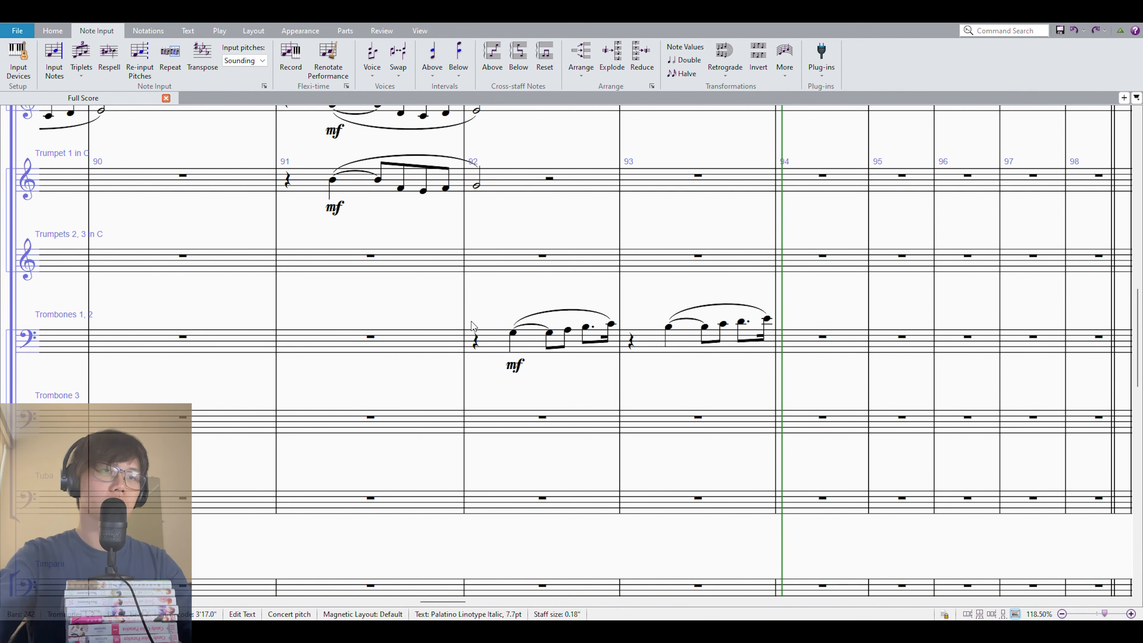
Play back from bar 92 with the trombones doubling the cello motif
{"action": "left_click", "coordinate": [490, 349]}
{"action": "left_click", "coordinate": [684, 344], "text": "shift"}
{"action": "left_click", "coordinate": [475, 342]}
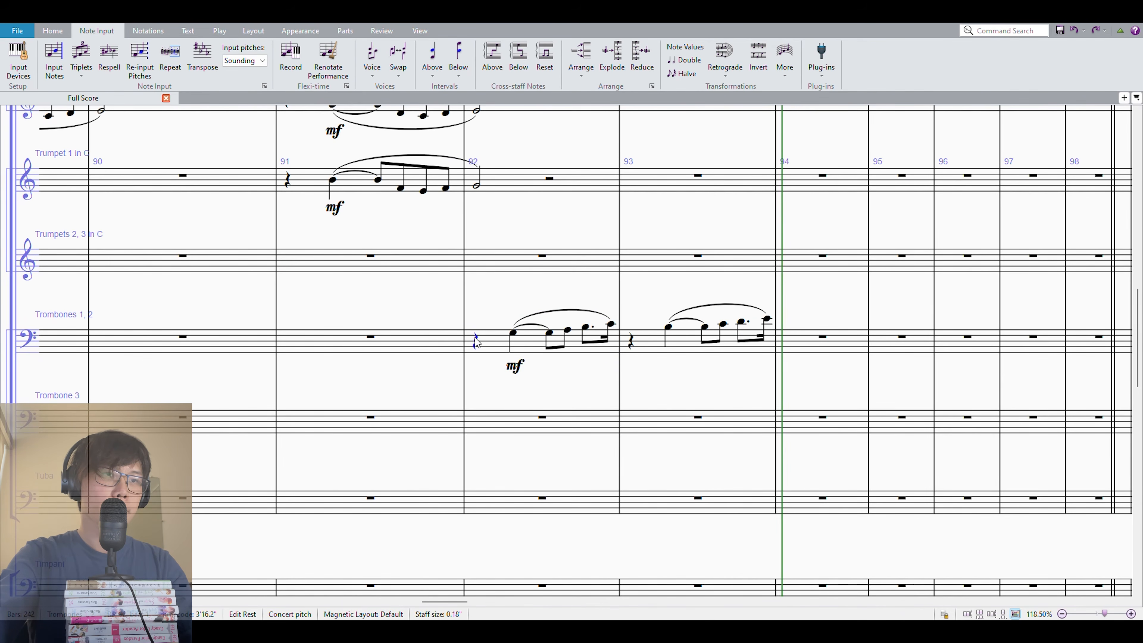
{"action": "scroll", "coordinate": [641, 398], "scroll_direction": "down", "scroll_amount": 10}
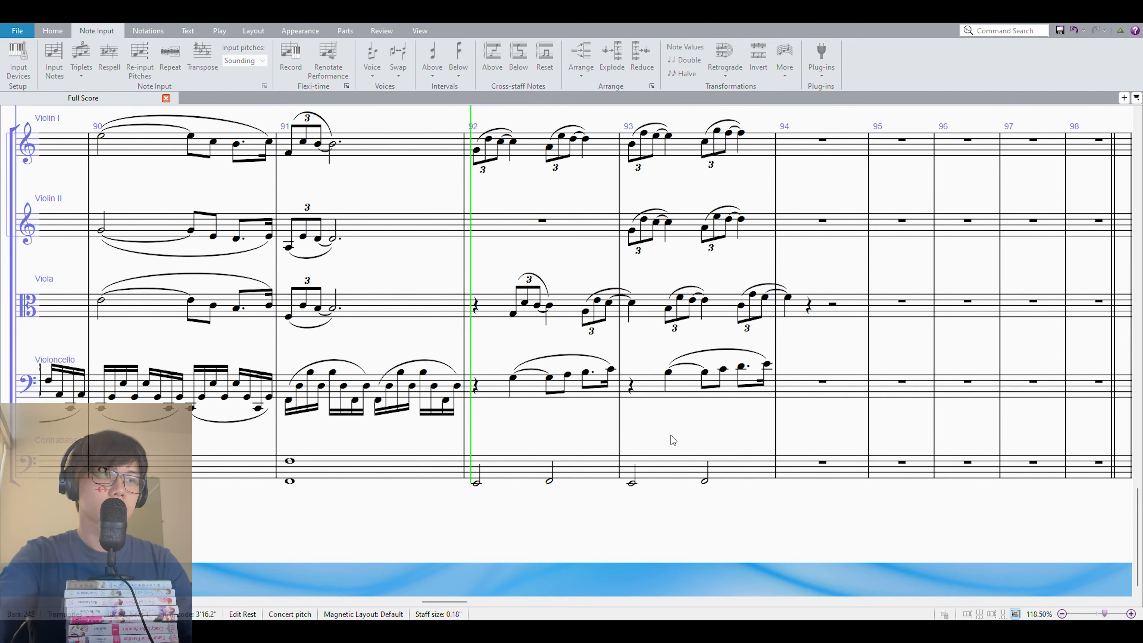
{"action": "key", "text": "space"}
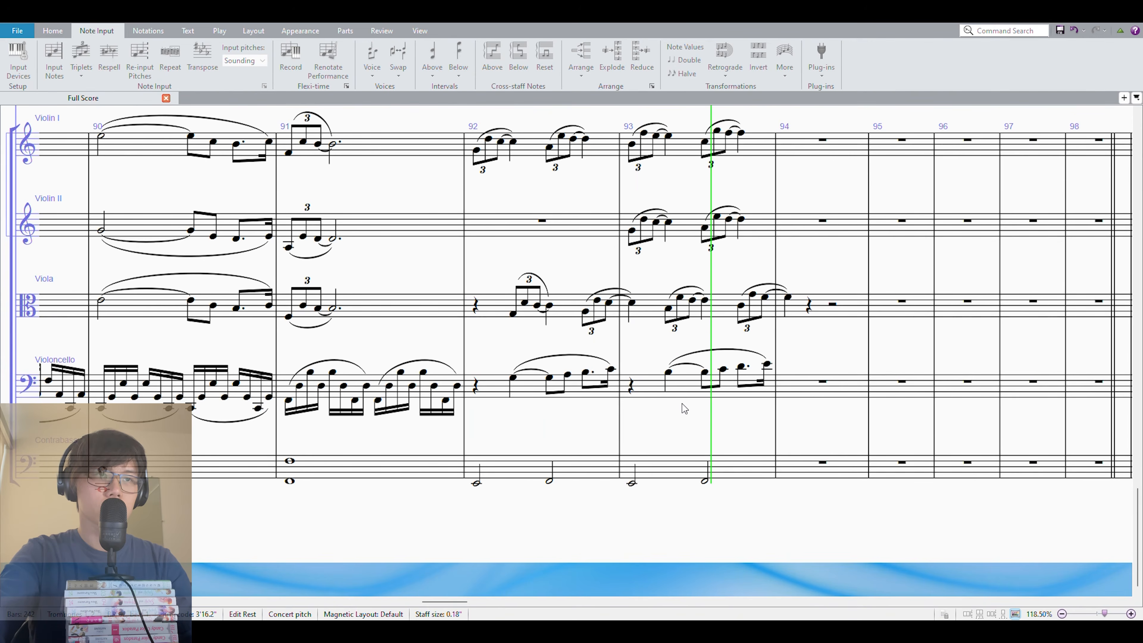
Enter the sixteenth-note figure E, C, E, C, E, C, B, C in Oboes 1, 2 from the start of bar 92
{"action": "scroll", "coordinate": [682, 404], "scroll_direction": "up", "scroll_amount": 15}
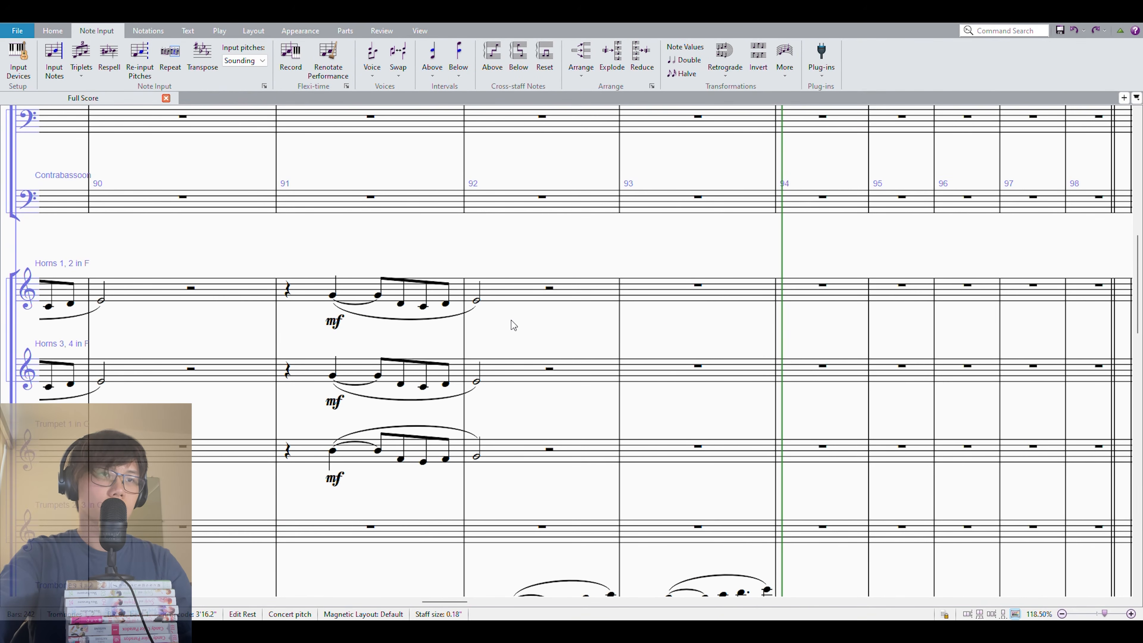
{"action": "scroll", "coordinate": [513, 323], "scroll_direction": "down", "scroll_amount": 5}
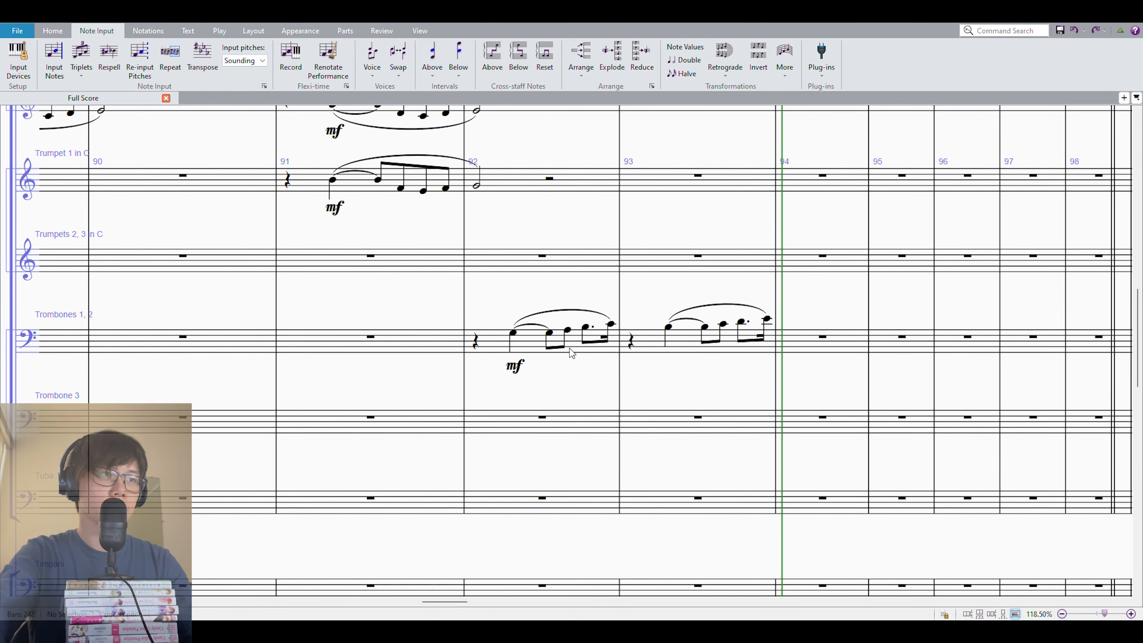
{"action": "left_click", "coordinate": [508, 334]}
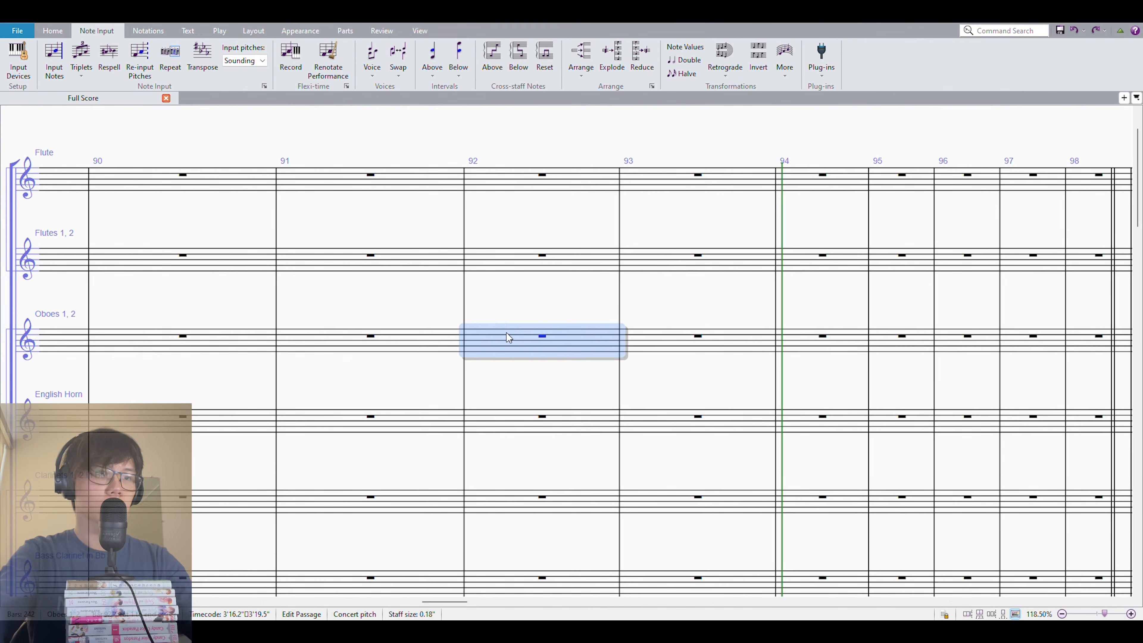
{"action": "key", "text": "KP_2"}
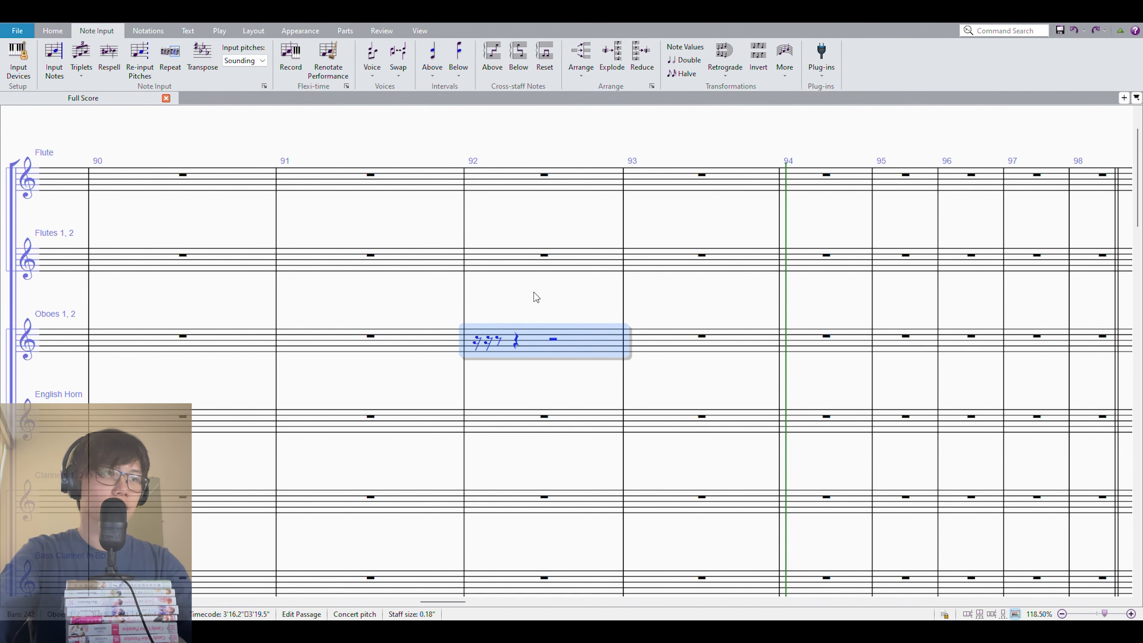
{"action": "key", "text": "ctrl+z"}
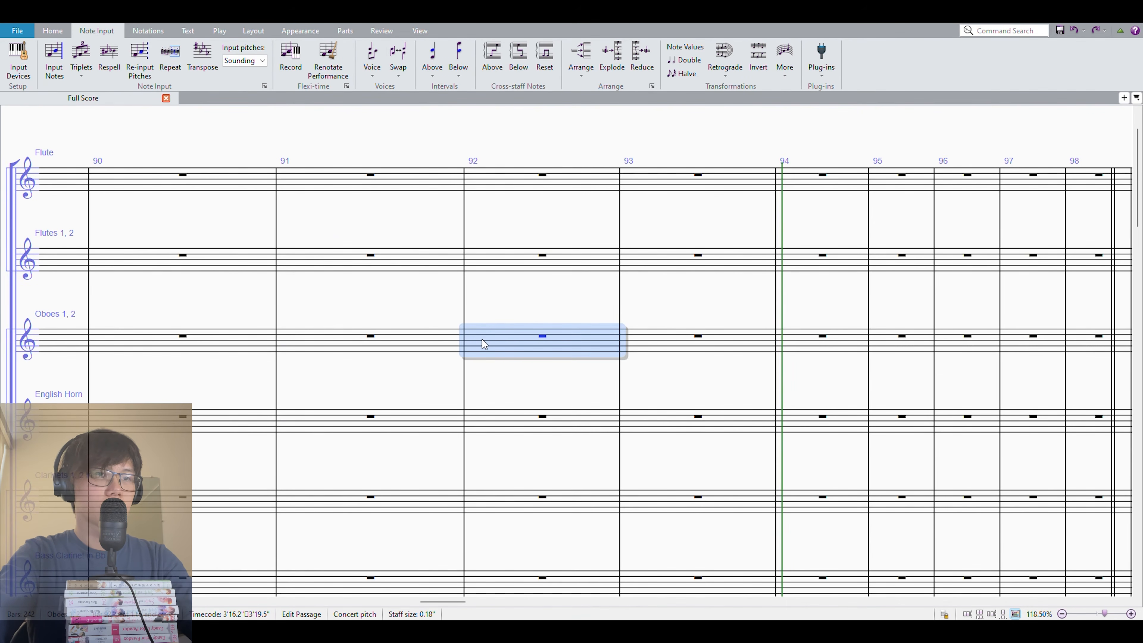
{"action": "key", "text": "KP_2"}
{"action": "scroll", "coordinate": [479, 345], "scroll_direction": "down", "scroll_amount": 1}
{"action": "key", "text": "e"}
{"action": "key", "text": "c"}
{"action": "key", "text": "e"}
{"action": "key", "text": "c"}
{"action": "key", "text": "e"}
{"action": "key", "text": "c"}
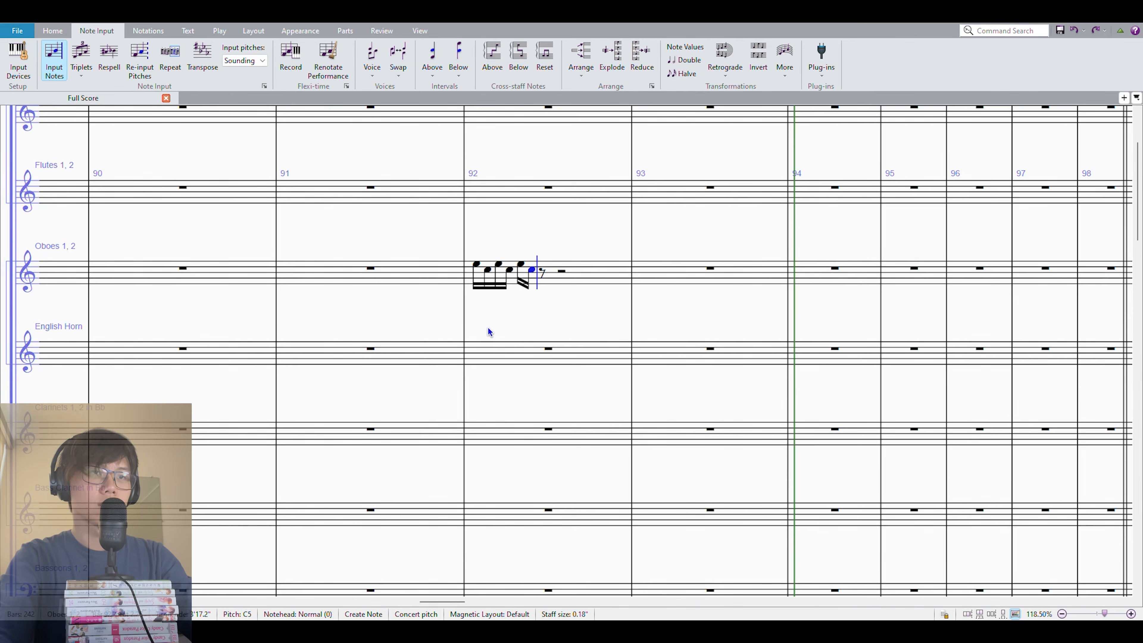
{"action": "key", "text": "b"}
{"action": "key", "text": "c"}
Slur the eight oboe sixteenth notes in the first half of bar 92
{"action": "key", "text": "Escape"}
{"action": "key", "text": "ctrl+shift+Left"}
{"action": "key", "text": "s"}
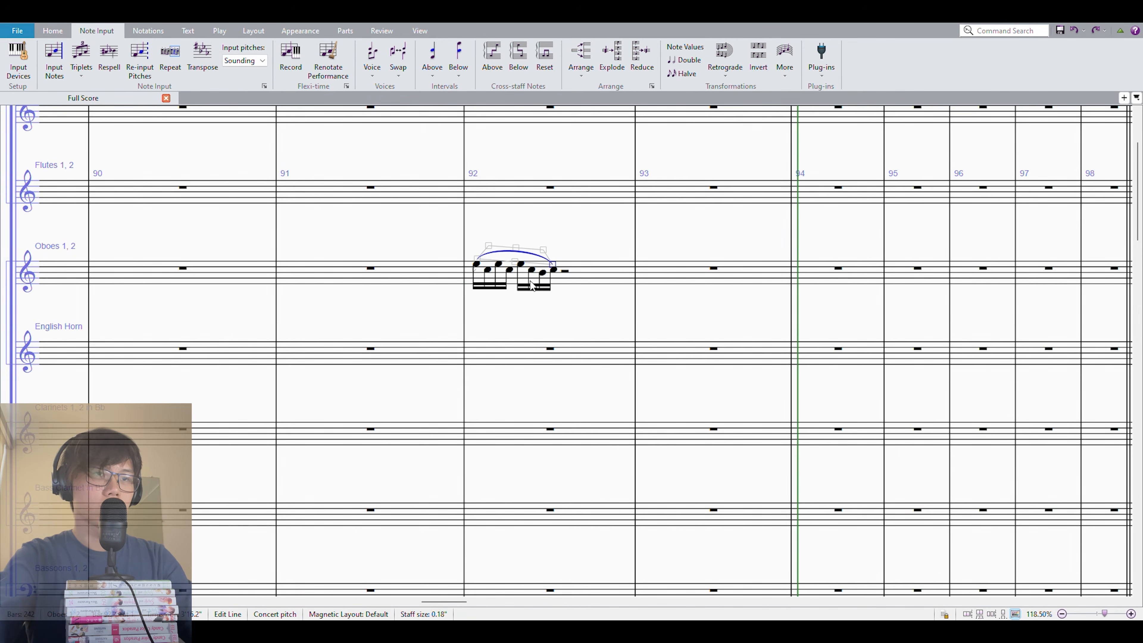
Copy the slurred Oboes 1, 2 sixteenth figure into the second half of bar 92 in the Flute, an octave higher
{"action": "left_click", "coordinate": [552, 271]}
{"action": "left_click", "coordinate": [477, 268], "text": "shift"}
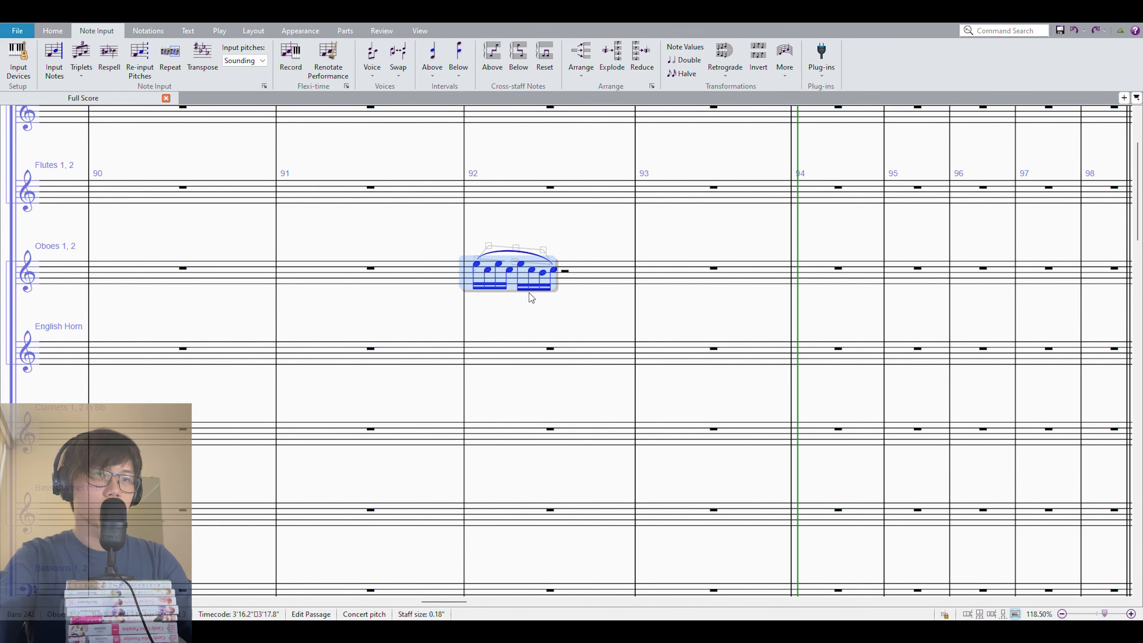
{"action": "scroll", "coordinate": [536, 279], "scroll_direction": "up", "scroll_amount": 3}
{"action": "left_click", "coordinate": [536, 250]}
{"action": "left_click", "coordinate": [566, 245]}
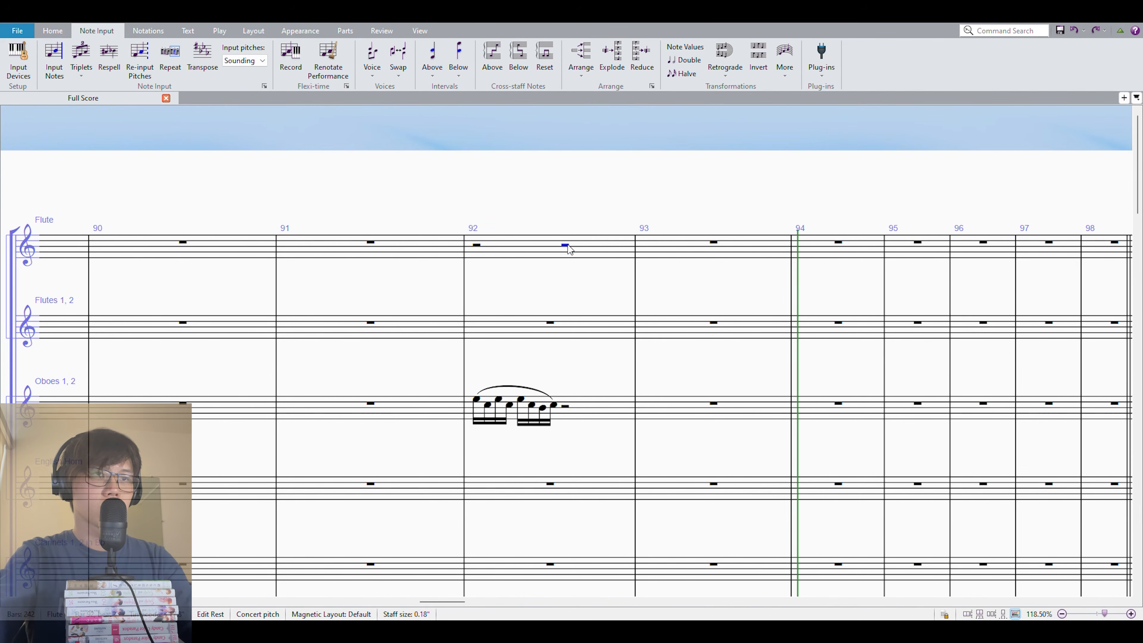
{"action": "key", "text": "ctrl+v"}
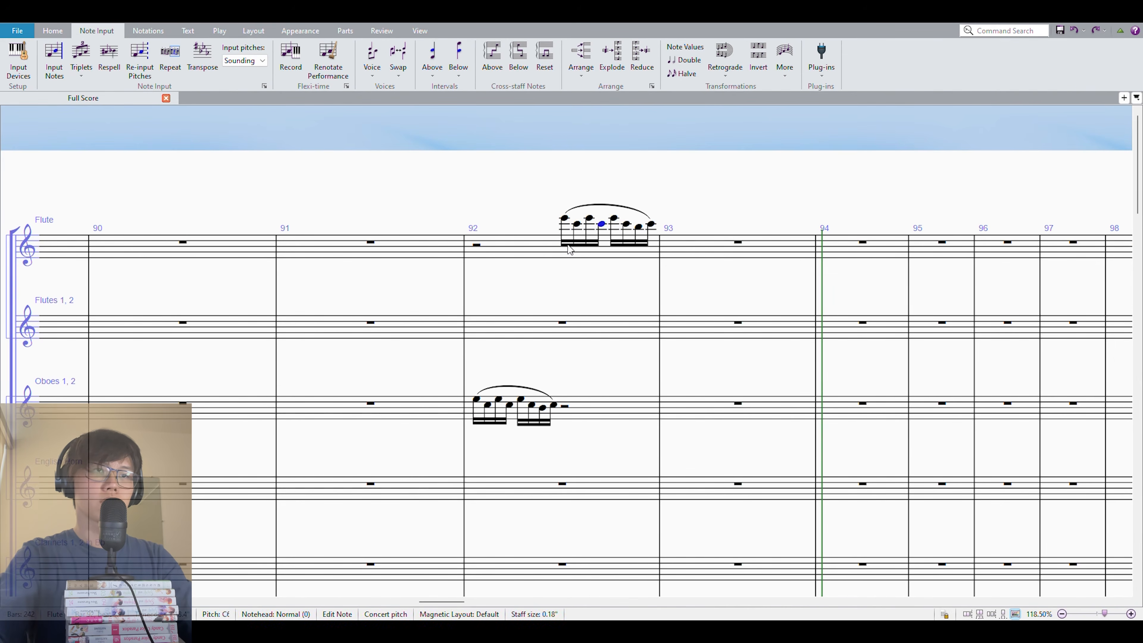
Copy the sixteenth figure into the second half of bar 92 in Flutes 1, 2 and raise it two diatonic steps
{"action": "left_click", "coordinate": [560, 325]}
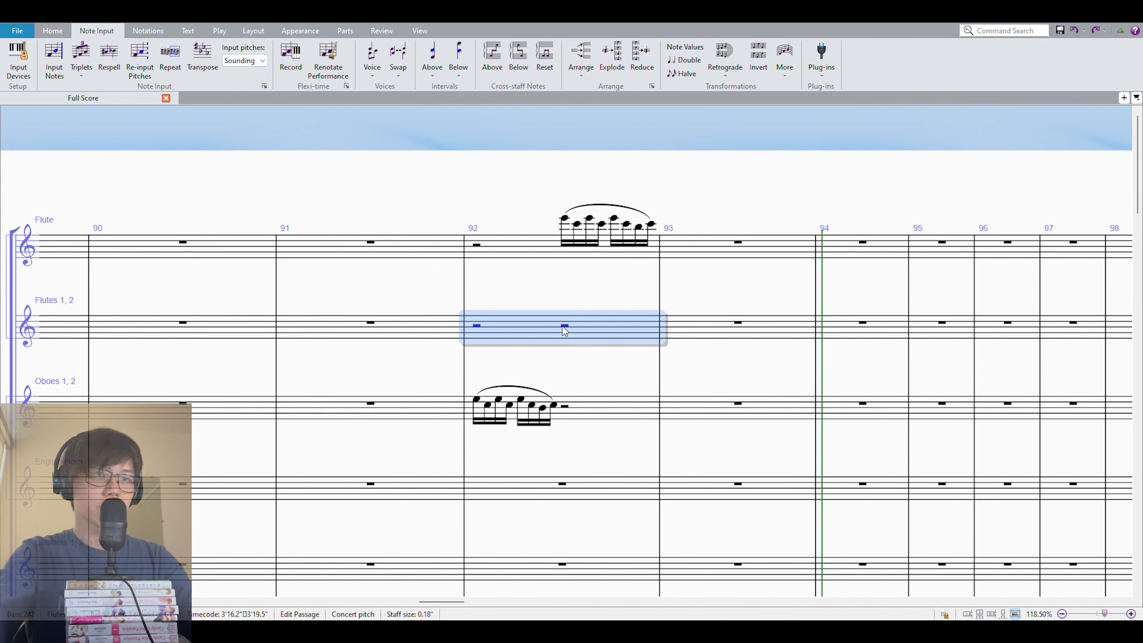
{"action": "left_click", "coordinate": [565, 325]}
{"action": "key", "text": "2"}
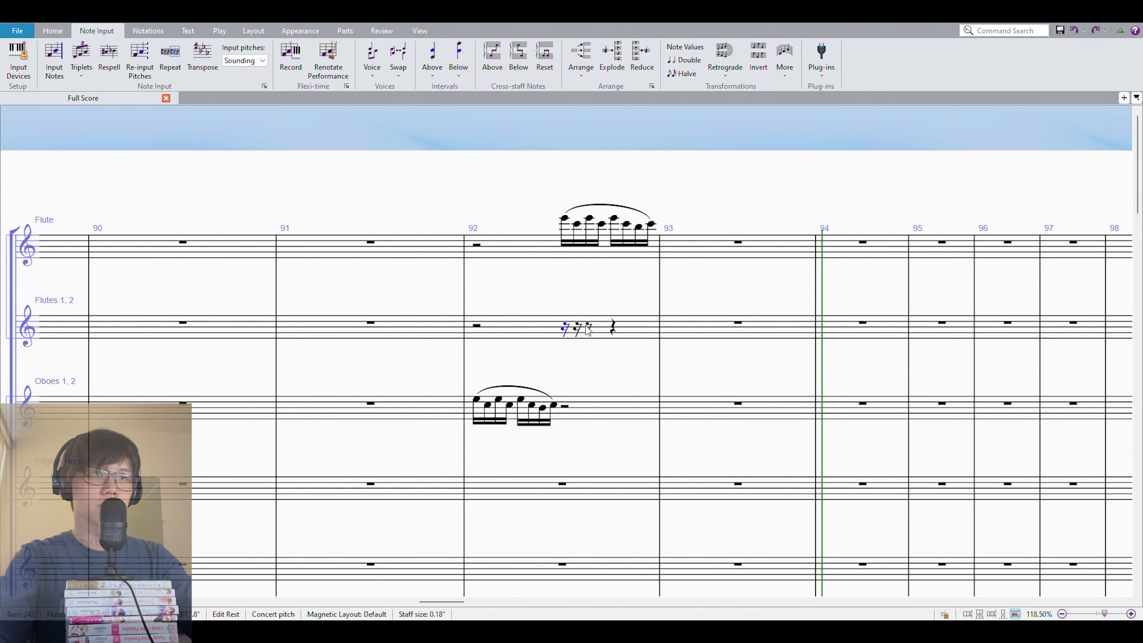
{"action": "key", "text": "ctrl+v"}
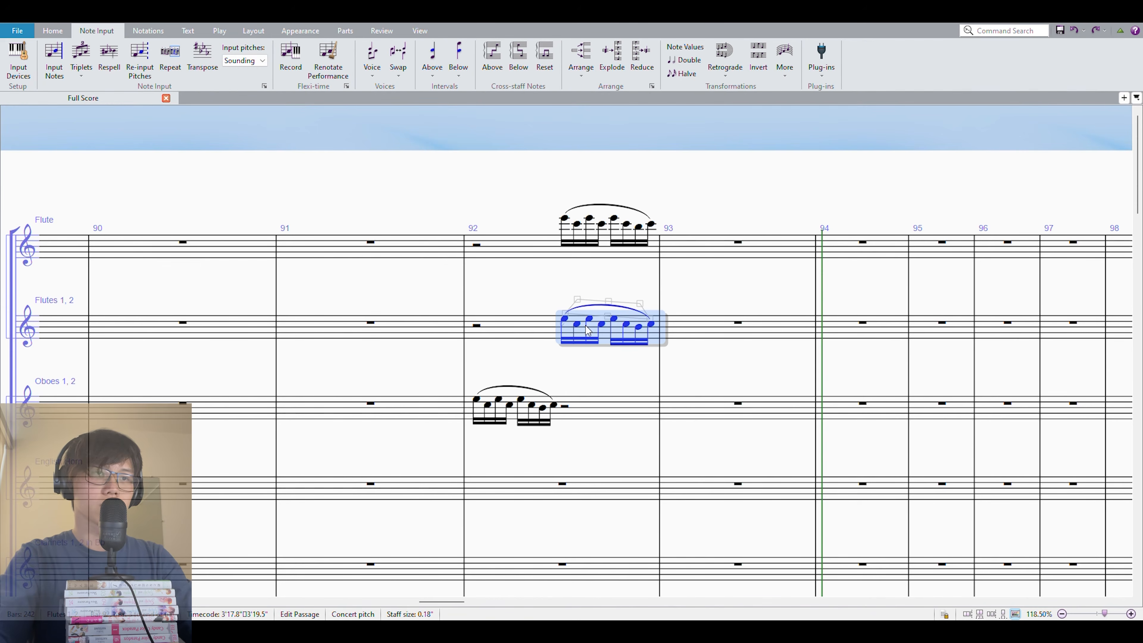
{"action": "key", "text": "Up"}
{"action": "key", "text": "Up"}
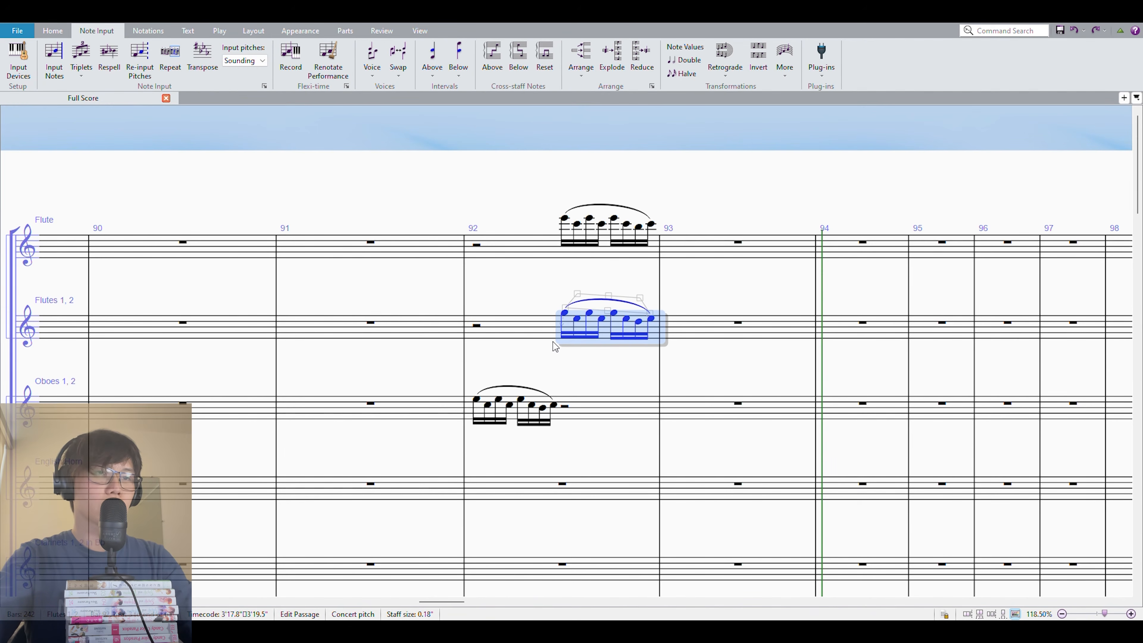
Copy both flute figures into Oboes 1, 2 and English Horn at bar 92's start, and repeat the four staves' bar 92 in bar 93
{"action": "left_click", "coordinate": [593, 245], "text": "shift"}
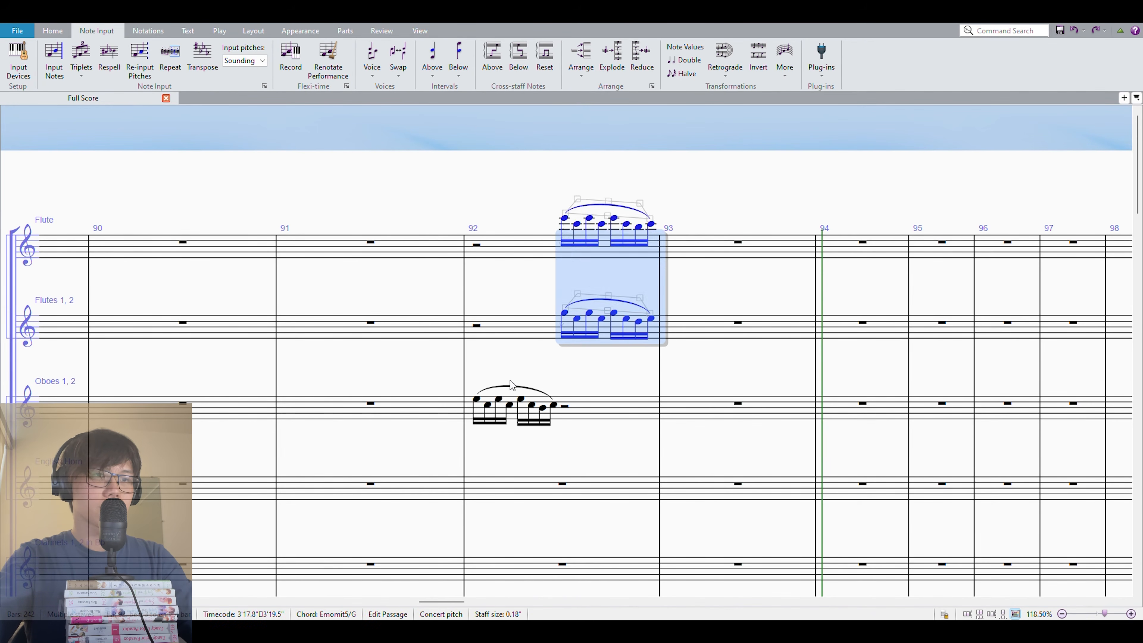
{"action": "key", "text": "ctrl+c"}
{"action": "left_click", "coordinate": [479, 400]}
{"action": "key", "text": "ctrl+v"}
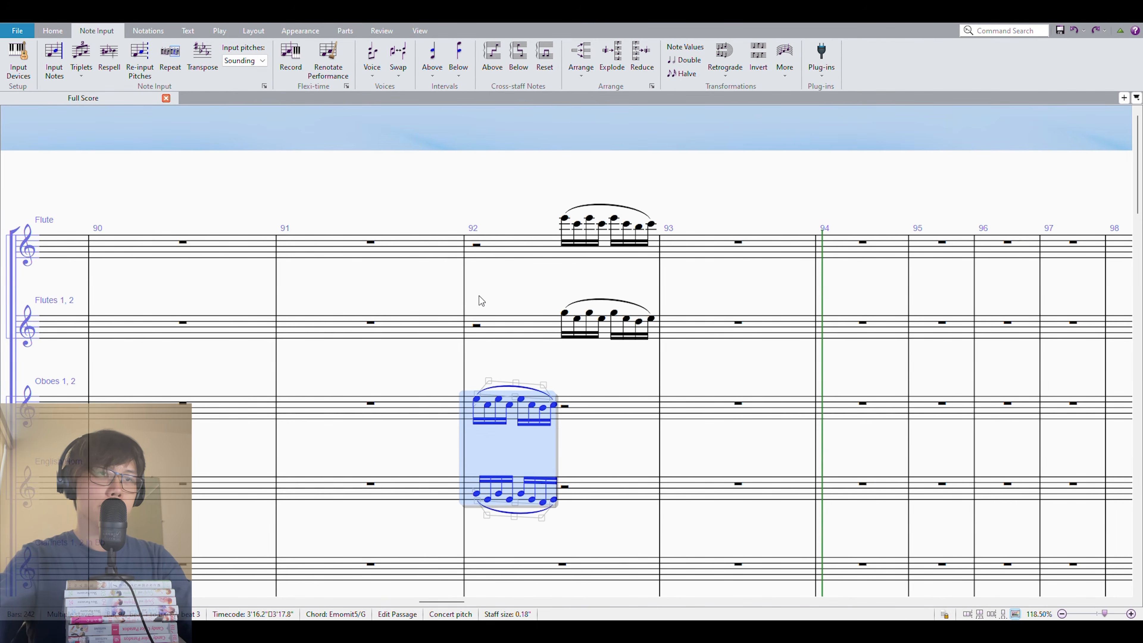
{"action": "left_click", "coordinate": [522, 245], "text": "shift"}
{"action": "key", "text": "r"}
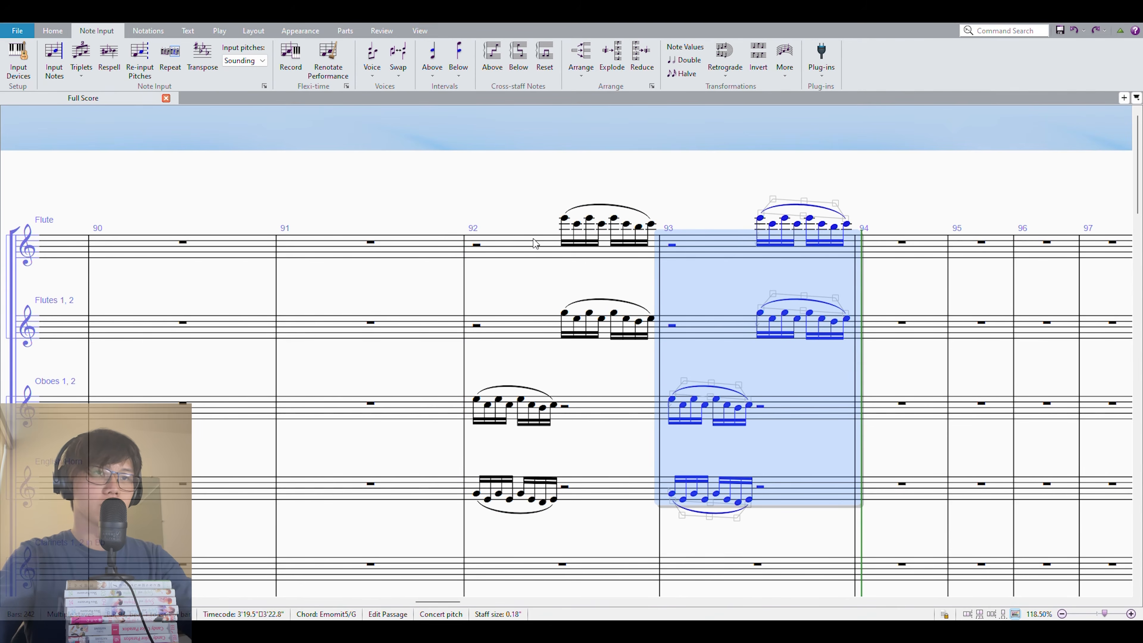
Play back from bar 92 with the alternating woodwind sixteenth figures
{"action": "left_click", "coordinate": [476, 245]}
{"action": "scroll", "coordinate": [512, 336], "scroll_direction": "down", "scroll_amount": 15}
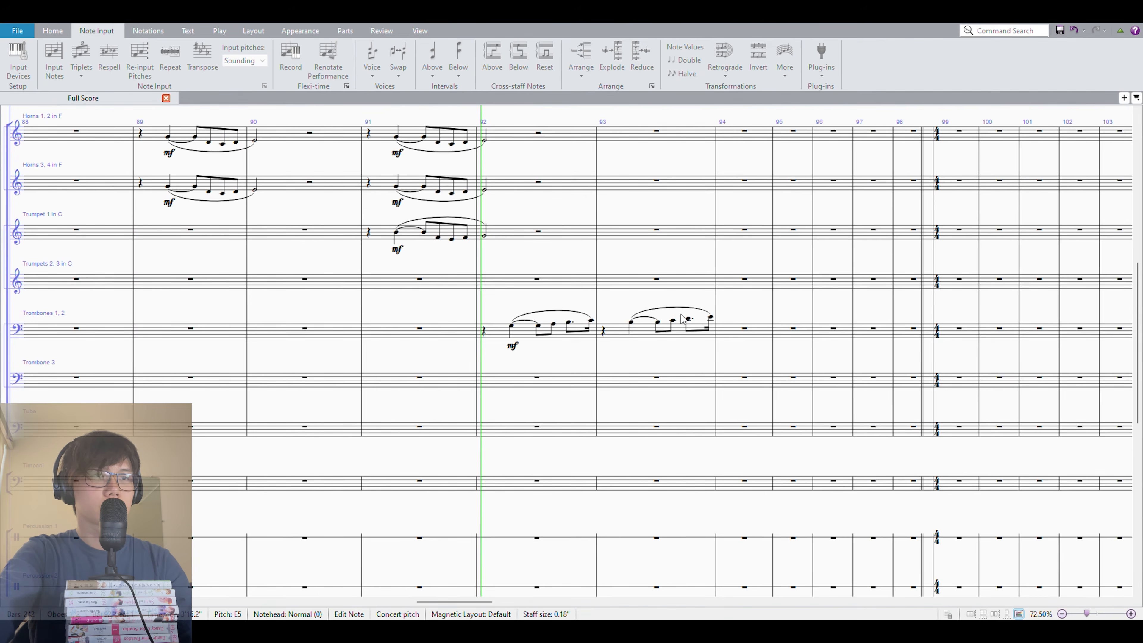
{"action": "scroll", "coordinate": [630, 322], "scroll_direction": "down", "scroll_amount": 10}
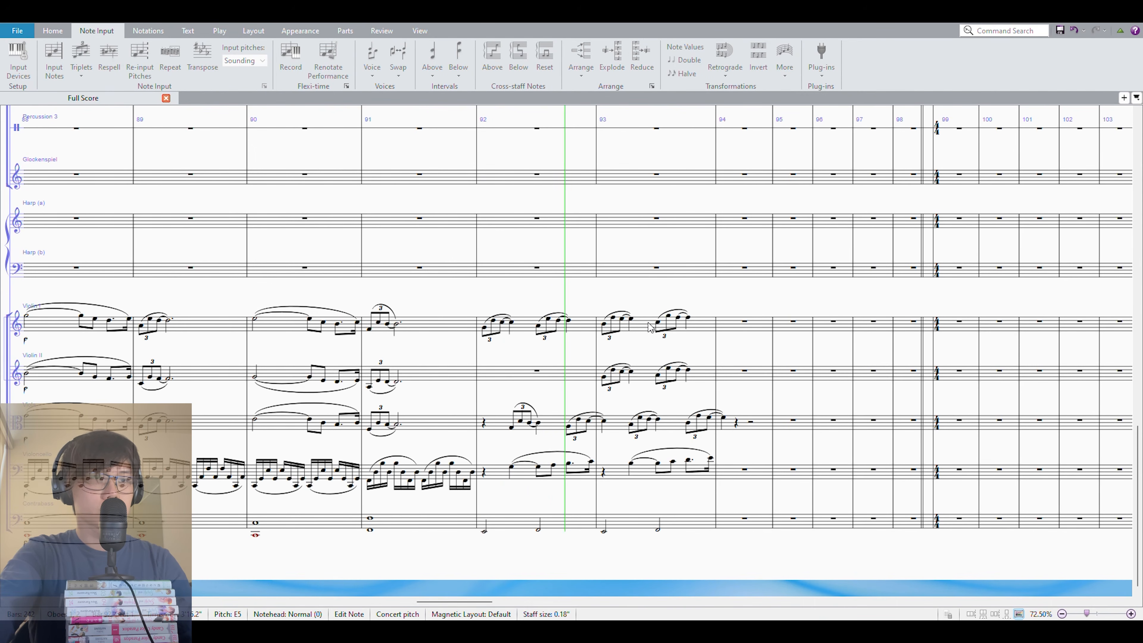
{"action": "scroll", "coordinate": [717, 311], "scroll_direction": "up", "scroll_amount": 2}
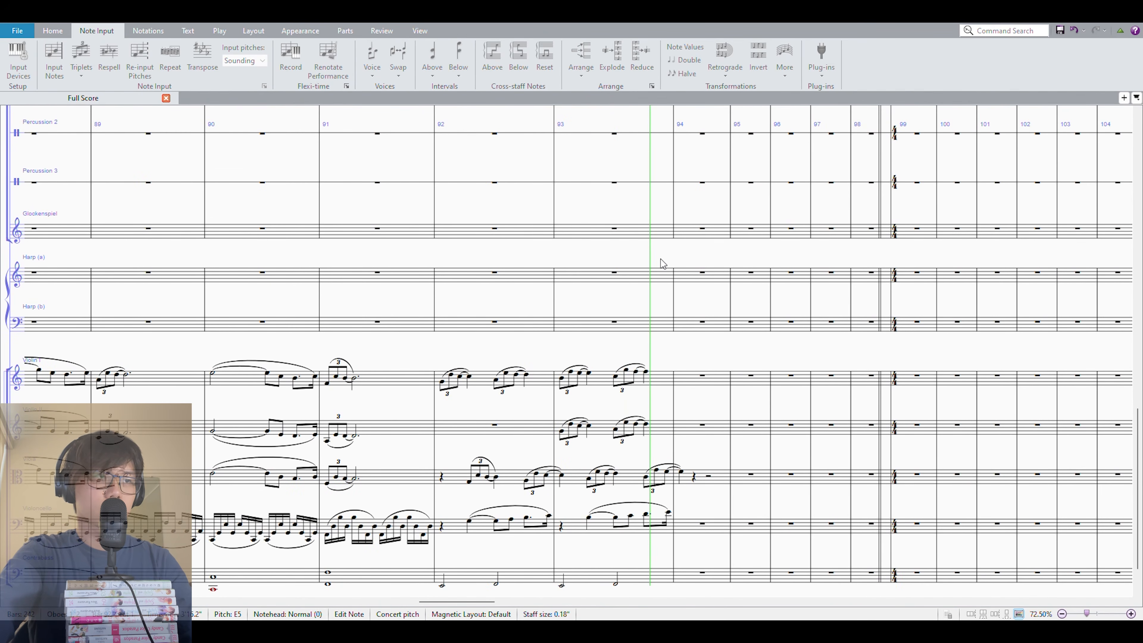
{"action": "scroll", "coordinate": [654, 261], "scroll_direction": "down", "scroll_amount": 2}
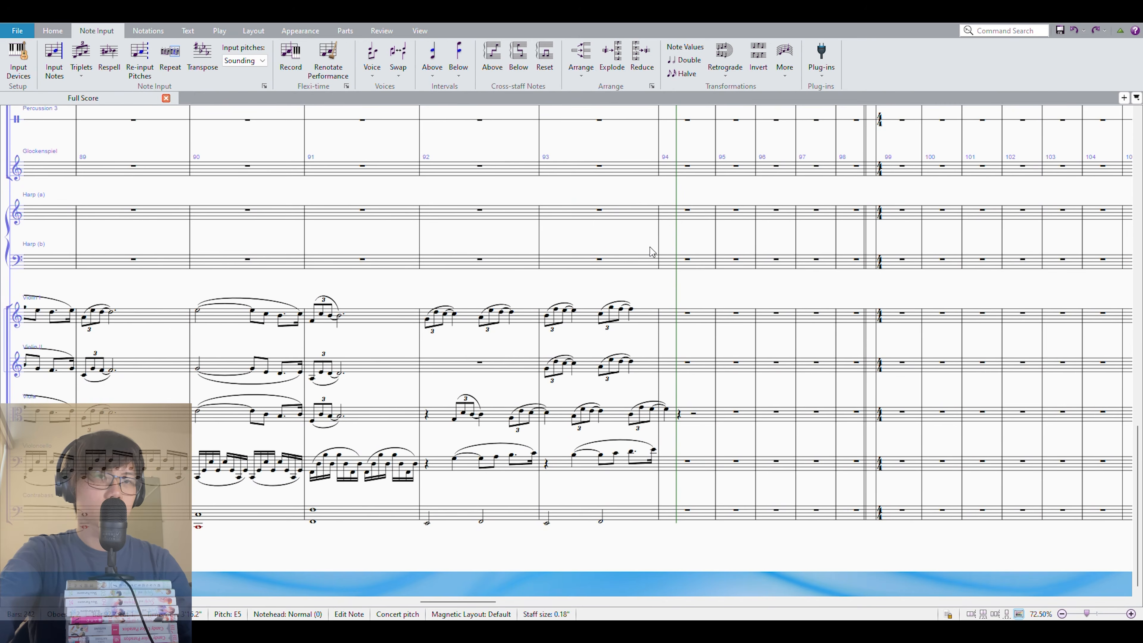
Enter half notes E and F in the Timpani's bar 93 and a whole note G in bar 94
{"action": "left_click_drag", "start_coordinate": [643, 216], "coordinate": [663, 269]}
{"action": "left_click", "coordinate": [555, 284]}
{"action": "left_click_drag", "start_coordinate": [612, 244], "coordinate": [633, 266]}
{"action": "scroll", "coordinate": [663, 317], "scroll_direction": "up", "scroll_amount": 7}
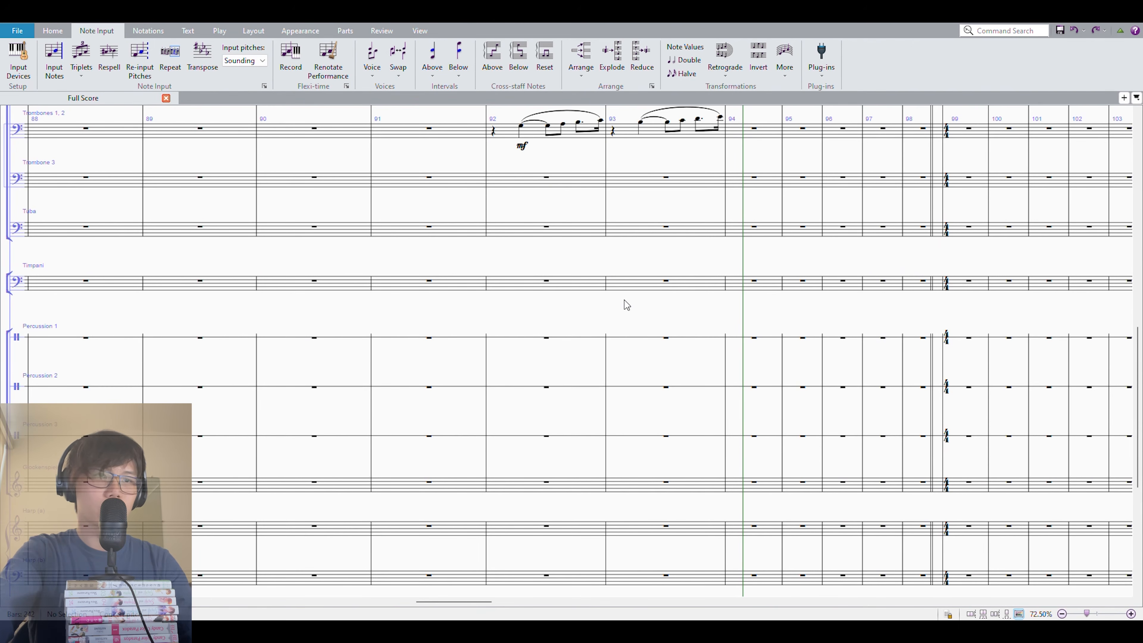
{"action": "left_click", "coordinate": [633, 291]}
{"action": "key", "text": "shift+n"}
{"action": "key", "text": "e"}
{"action": "key", "text": "f"}
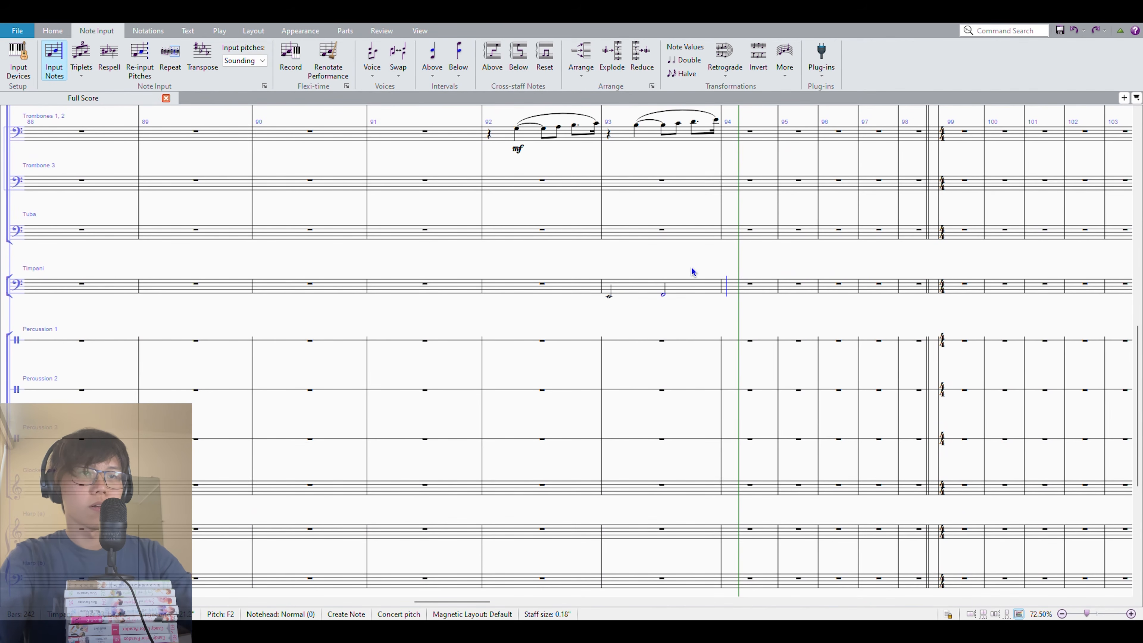
{"action": "key", "text": "g"}
{"action": "key", "text": "Escape"}
Add a crescendo hairpin and a three-stroke tremolo to the Timpani's half note F in bar 93
{"action": "key", "text": "KP_6"}
{"action": "key", "text": "Left"}
{"action": "key", "text": "h"}
{"action": "left_click", "coordinate": [660, 287]}
{"action": "left_click", "coordinate": [662, 295]}
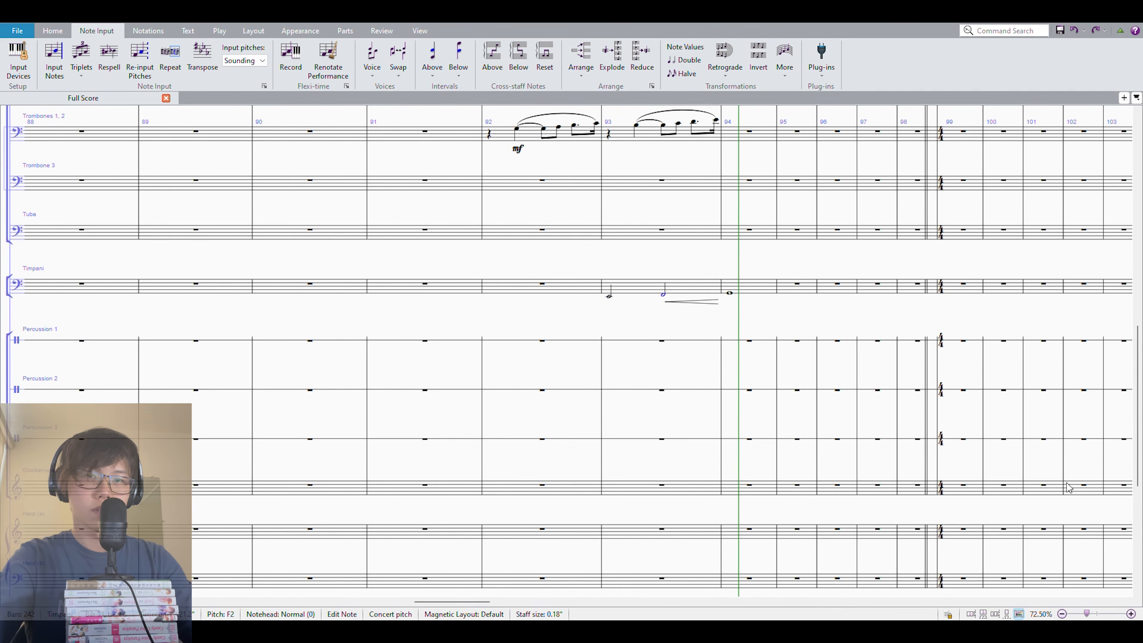
{"action": "left_click", "coordinate": [1083, 553]}
Delete the Timpani's whole note in bar 94 and mark the start of that bar f
{"action": "left_click", "coordinate": [739, 288]}
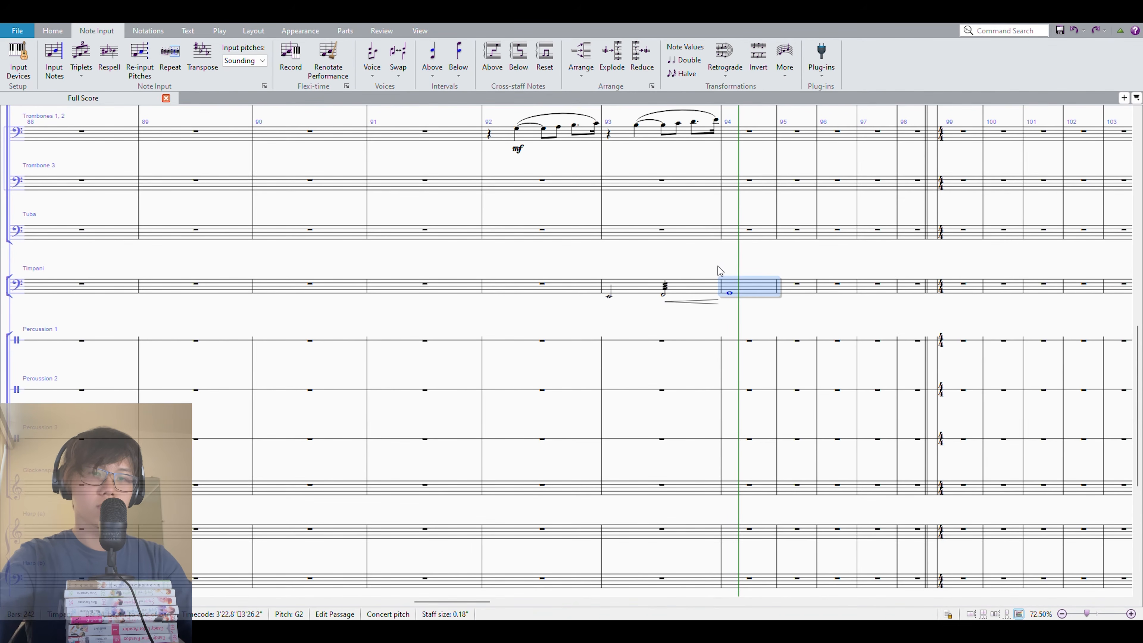
{"action": "key", "text": "Delete"}
{"action": "key", "text": "ctrl+e"}
{"action": "key", "text": "ctrl+f"}
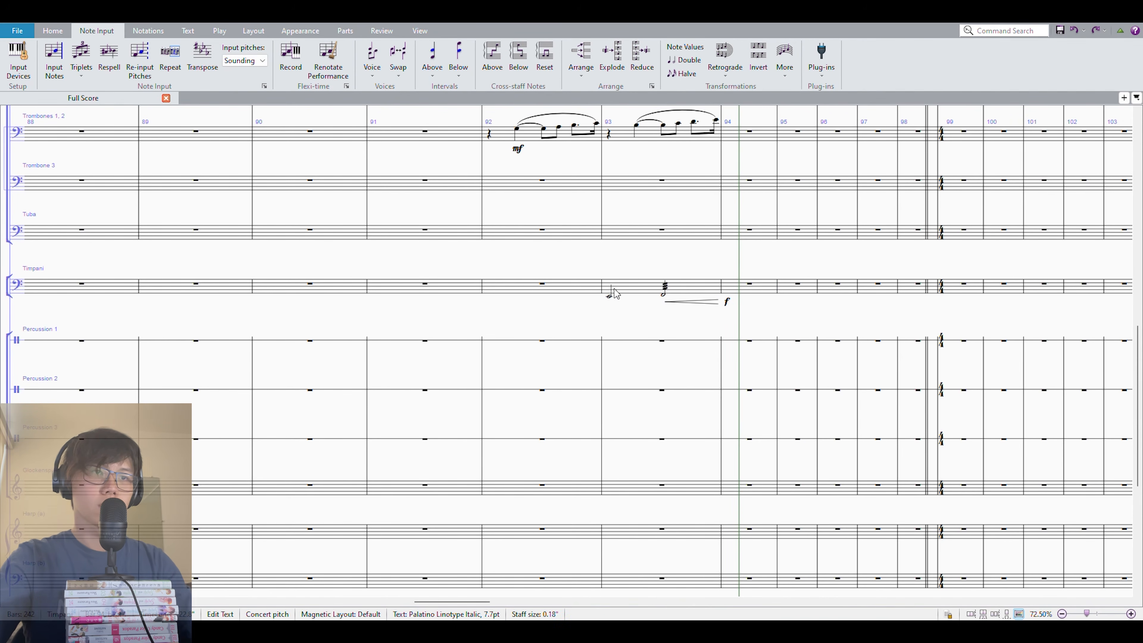
Delete the Viola's note at the start of bar 94 to leave that bar empty
{"action": "left_click", "coordinate": [773, 443]}
{"action": "scroll", "coordinate": [756, 464], "scroll_direction": "down", "scroll_amount": 5}
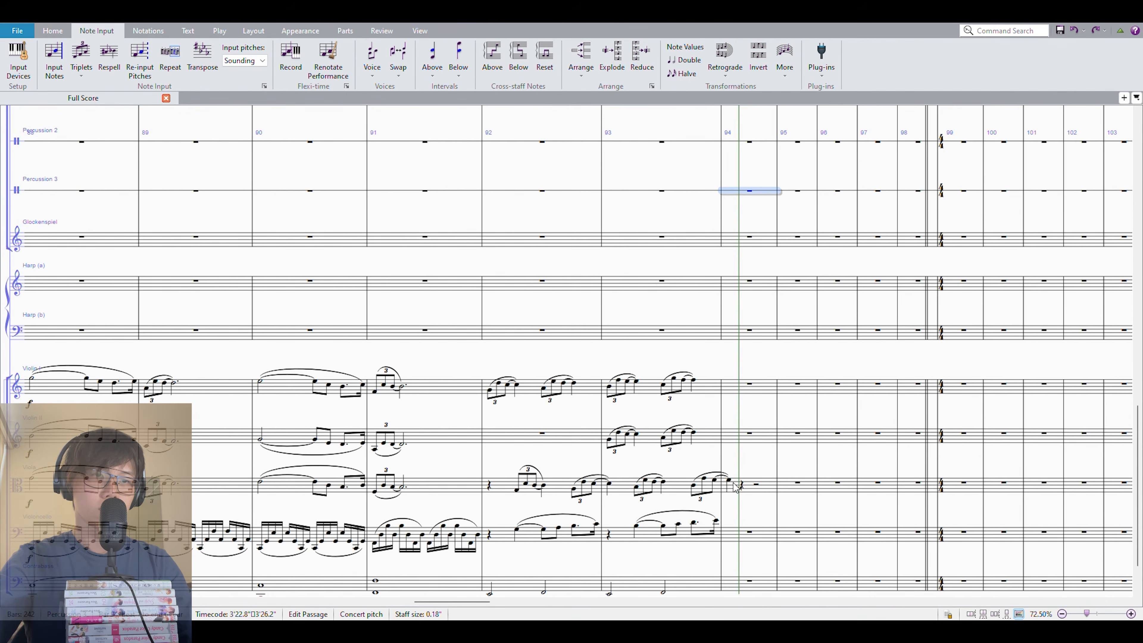
{"action": "left_click", "coordinate": [735, 487]}
{"action": "key", "text": "Delete"}
{"action": "key", "text": "Escape"}
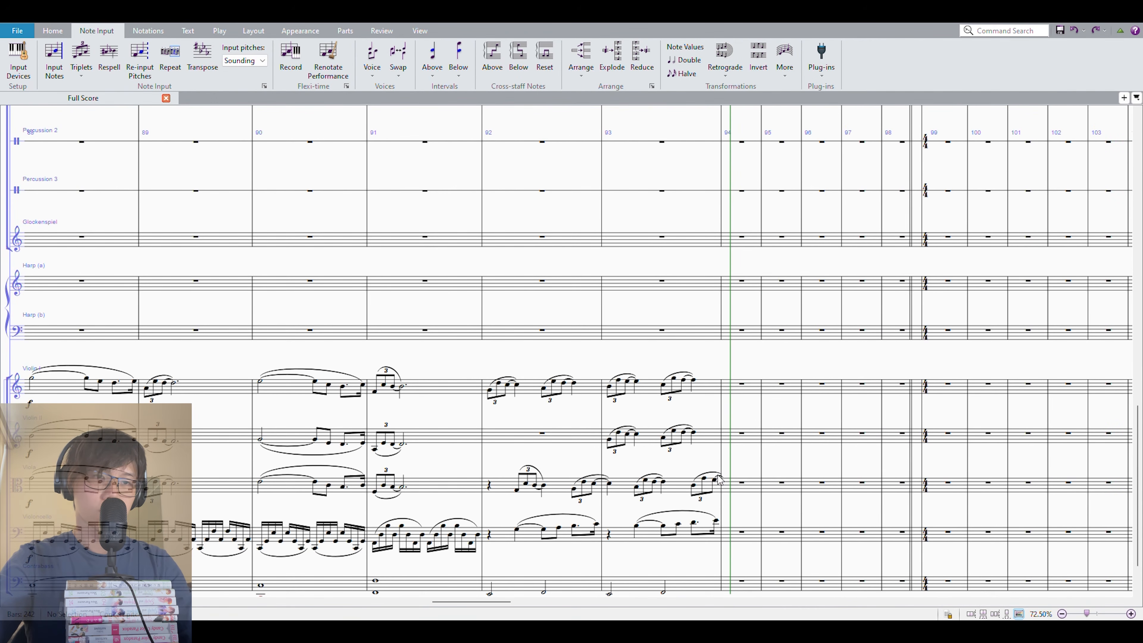
Enter a whole note G4 in the Violoncello's bar 94 and play back from bar 93
{"action": "left_click", "coordinate": [733, 529]}
{"action": "key", "text": "g"}
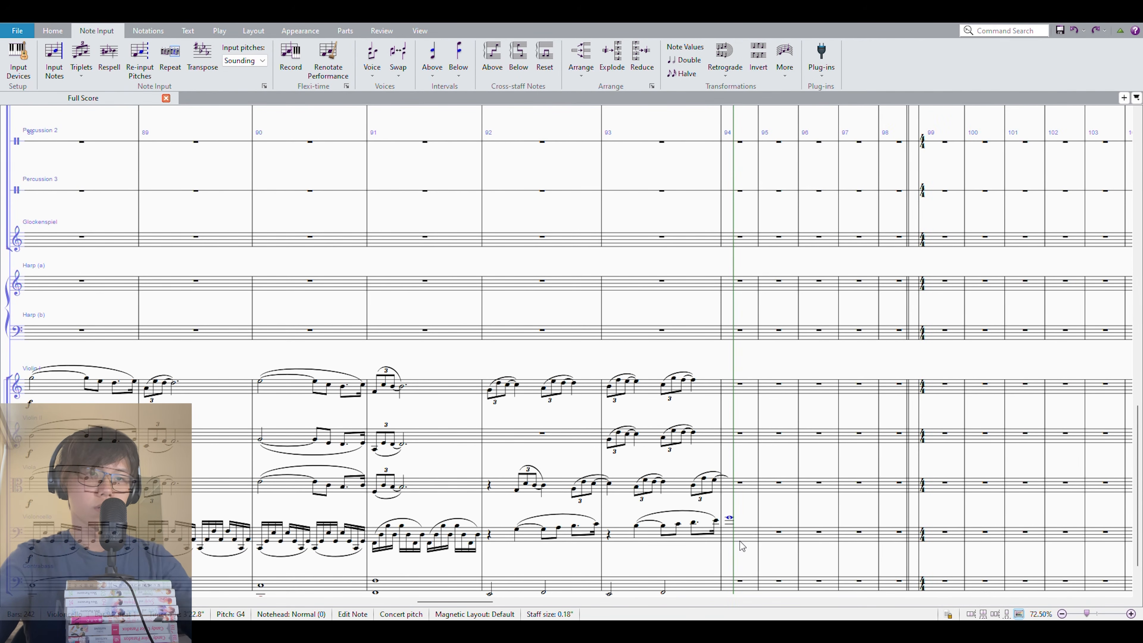
{"action": "key", "text": "ctrl+Left"}
{"action": "scroll", "coordinate": [805, 522], "scroll_direction": "down", "scroll_amount": 1}
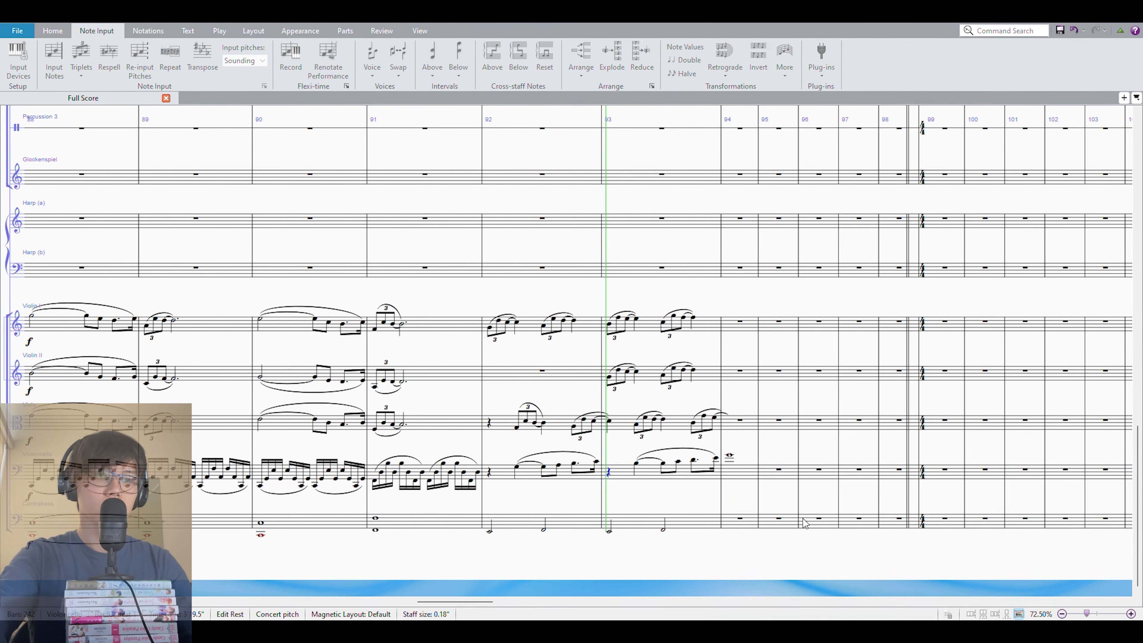
{"action": "key", "text": "space"}
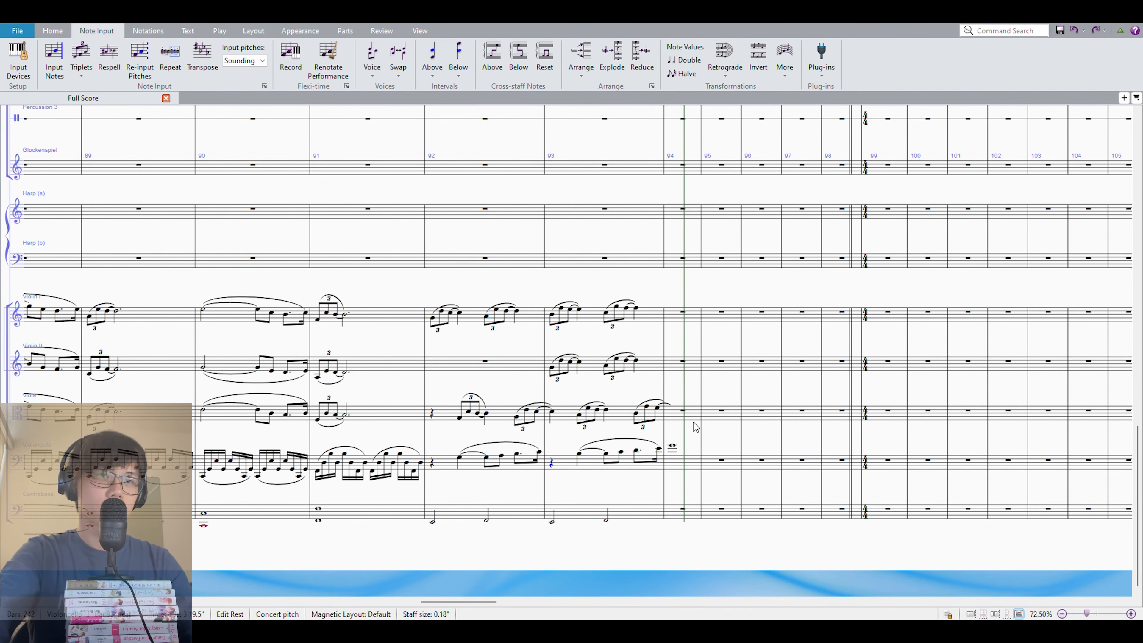
Copy the Violoncello's whole note in bar 94 into Horns 1, 2
{"action": "left_click", "coordinate": [680, 461]}
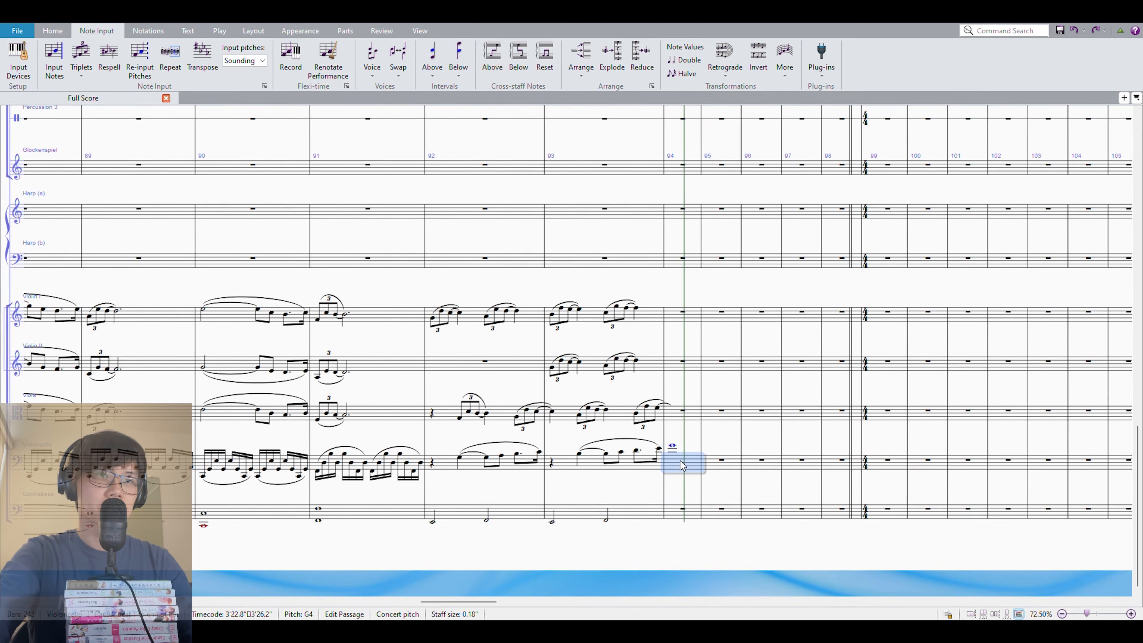
{"action": "scroll", "coordinate": [682, 447], "scroll_direction": "up", "scroll_amount": 10}
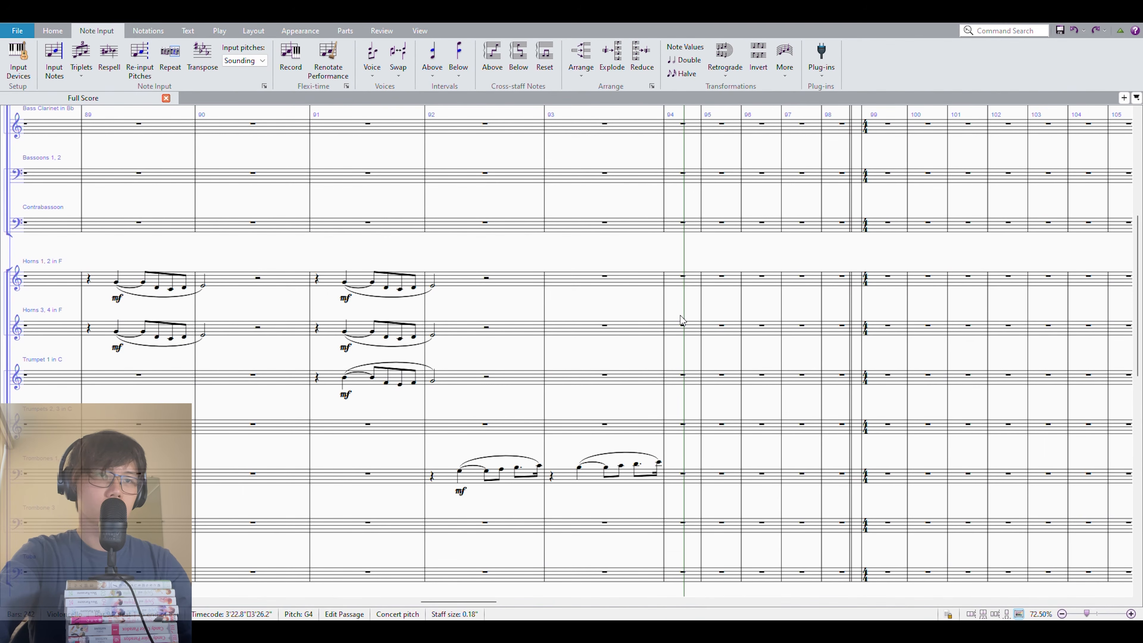
{"action": "left_click", "coordinate": [686, 274]}
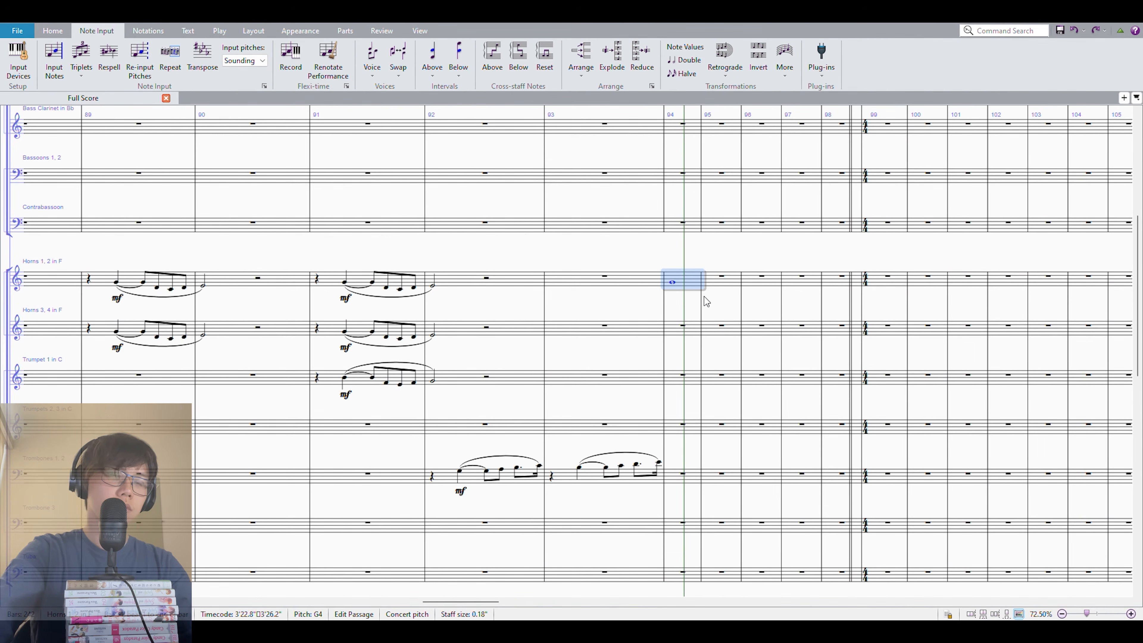
Try quarter notes E and G in the second half of Trumpet 1's bar 94
{"action": "left_click", "coordinate": [691, 378]}
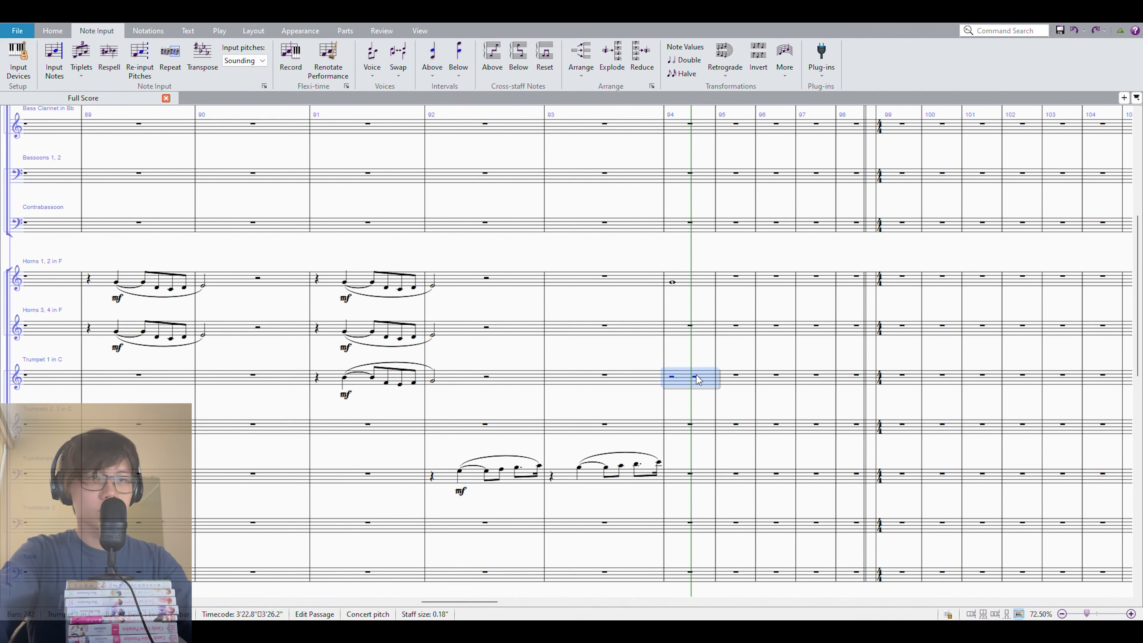
{"action": "key", "text": "shift+n"}
{"action": "key", "text": "e"}
{"action": "key", "text": "g"}
{"action": "key", "text": "Escape"}
Play back bar 94 with the horn note and the Trumpet 1 pickup
{"action": "key", "text": "Left"}
{"action": "key", "text": "Left"}
{"action": "key", "text": "p"}
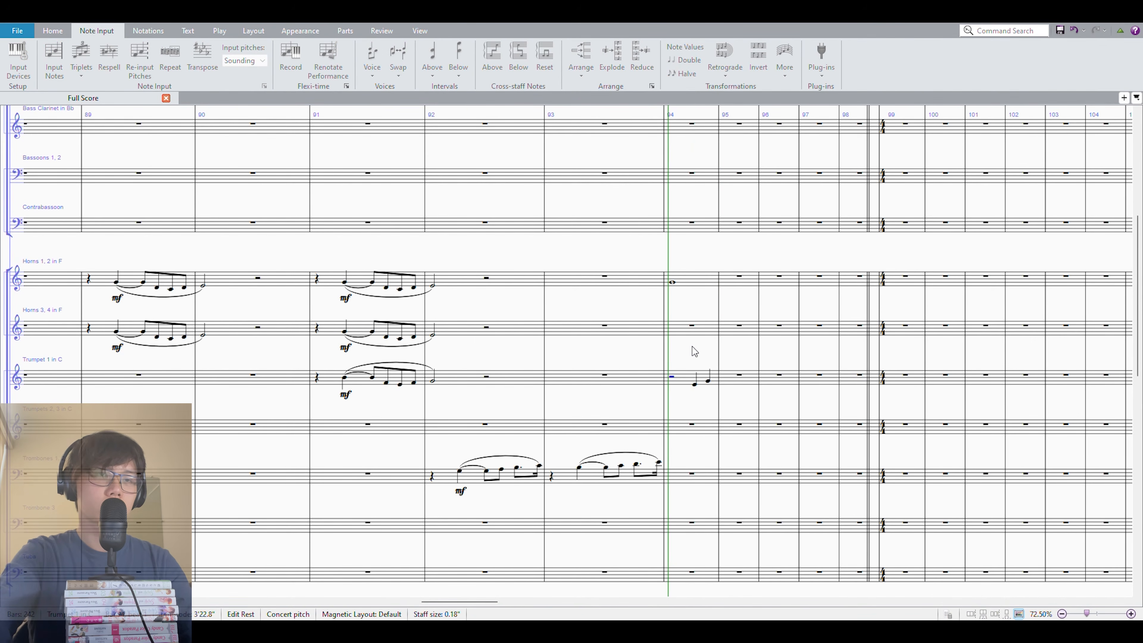
{"action": "scroll", "coordinate": [695, 351], "scroll_direction": "down", "scroll_amount": 10}
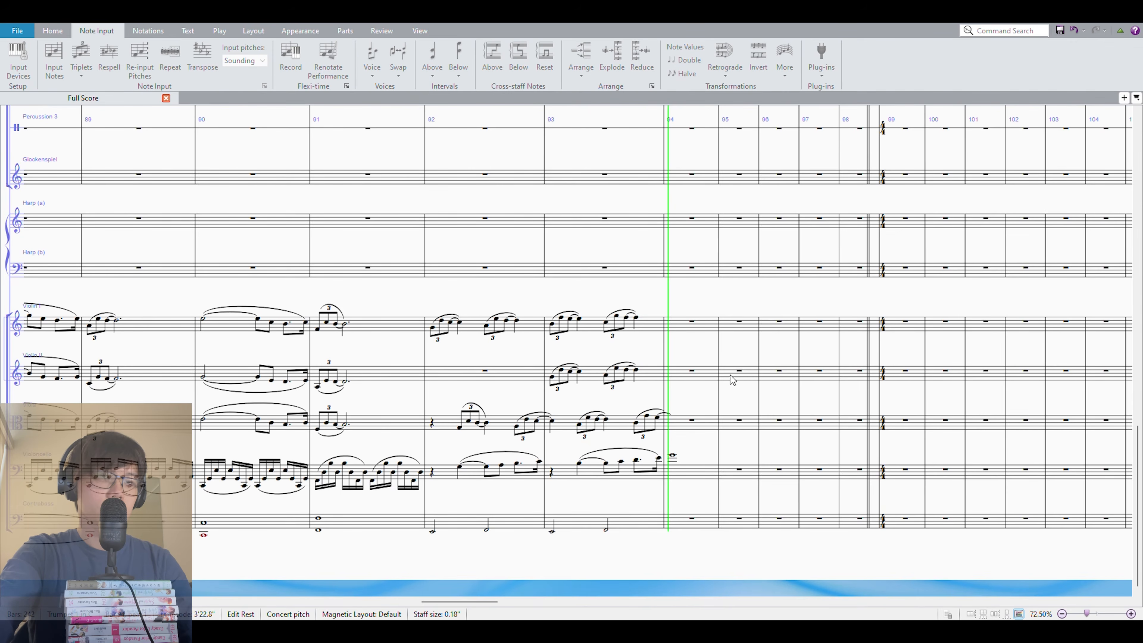
{"action": "scroll", "coordinate": [736, 378], "scroll_direction": "up", "scroll_amount": 8}
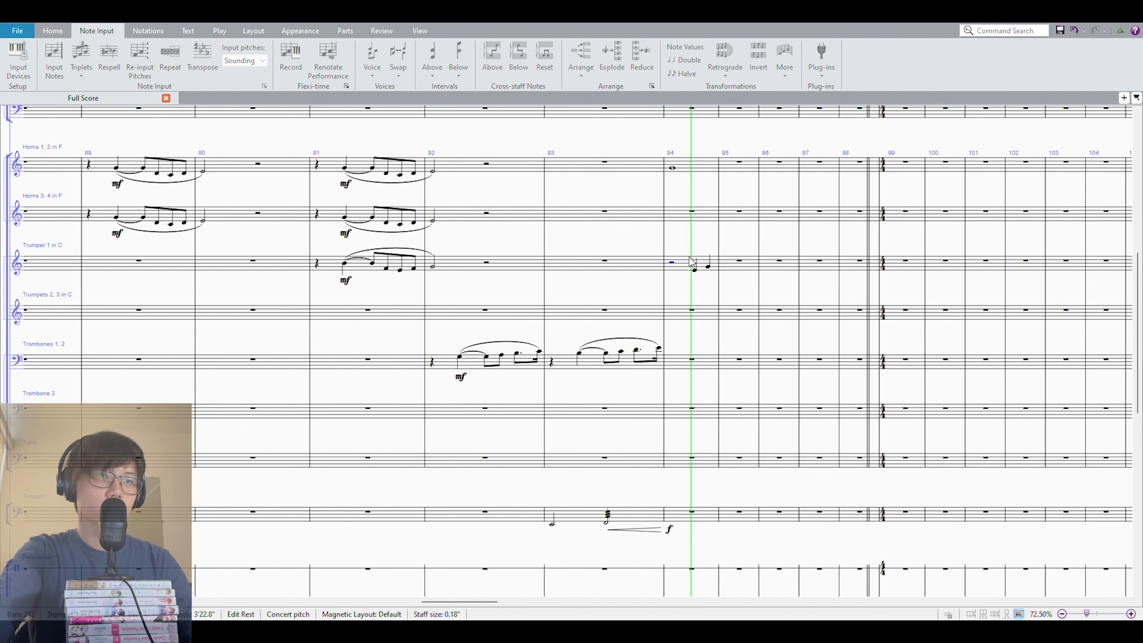
Remove the two quarter notes from Trumpet 1's bar 94
{"action": "left_click", "coordinate": [688, 262]}
{"action": "scroll", "coordinate": [688, 256], "scroll_direction": "down", "scroll_amount": 8}
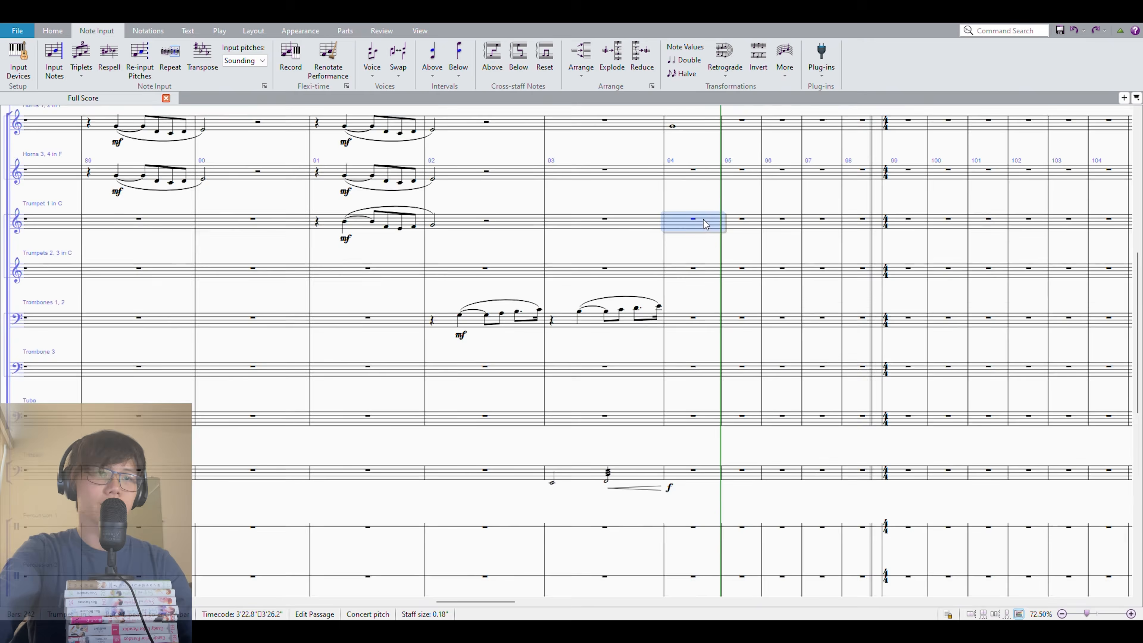
{"action": "key", "text": "Escape"}
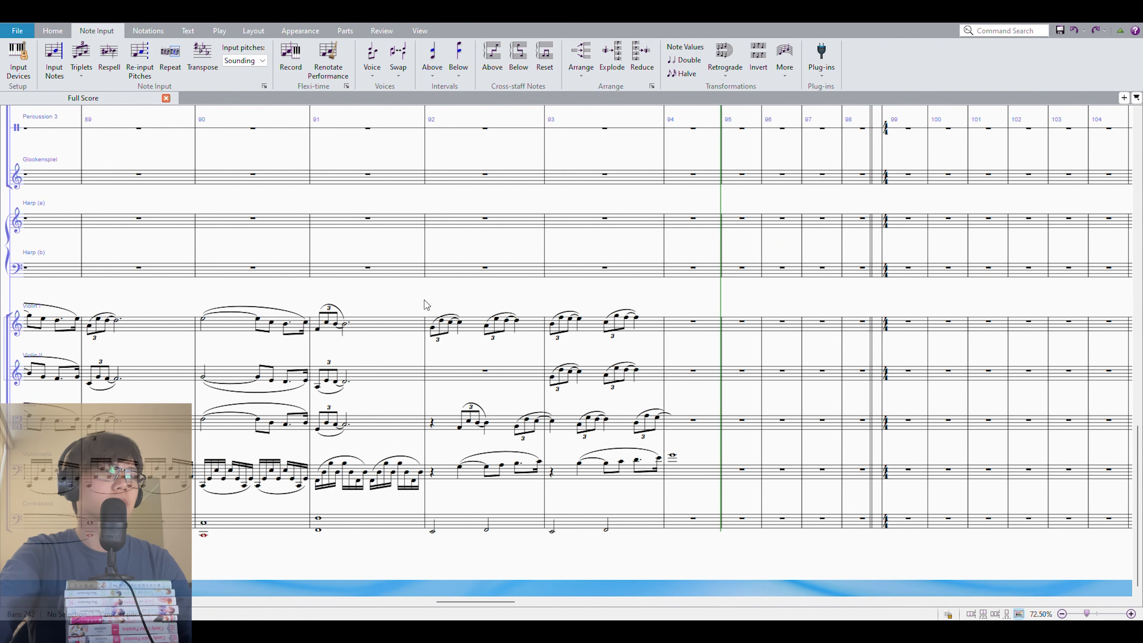
{"action": "scroll", "coordinate": [425, 308], "scroll_direction": "left", "scroll_amount": 5}
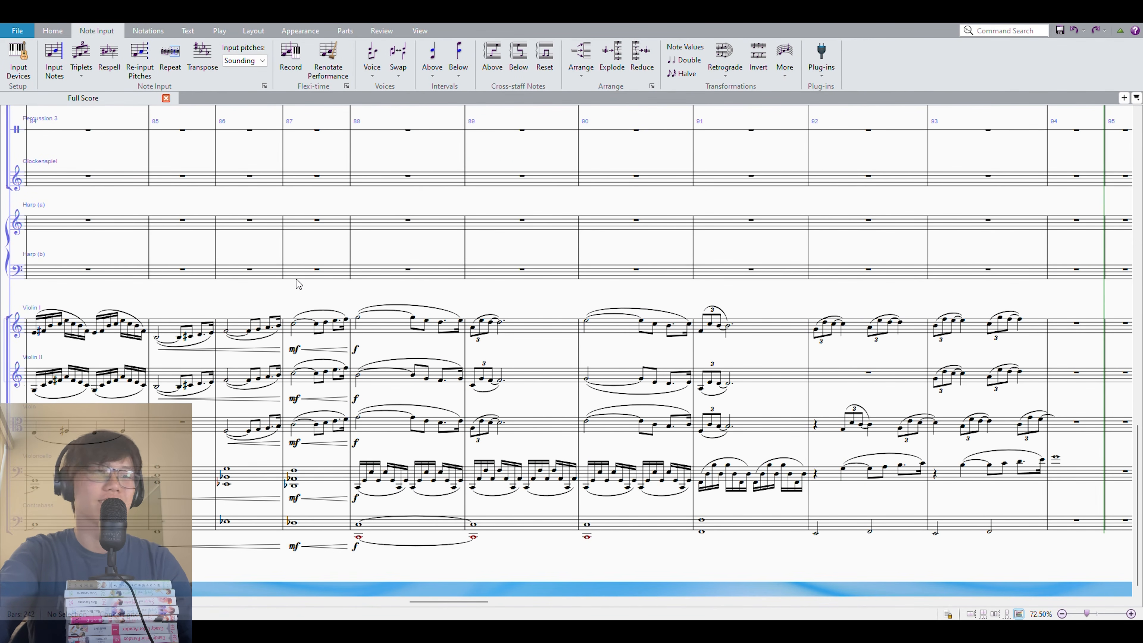
{"action": "scroll", "coordinate": [605, 294], "scroll_direction": "left", "scroll_amount": 5}
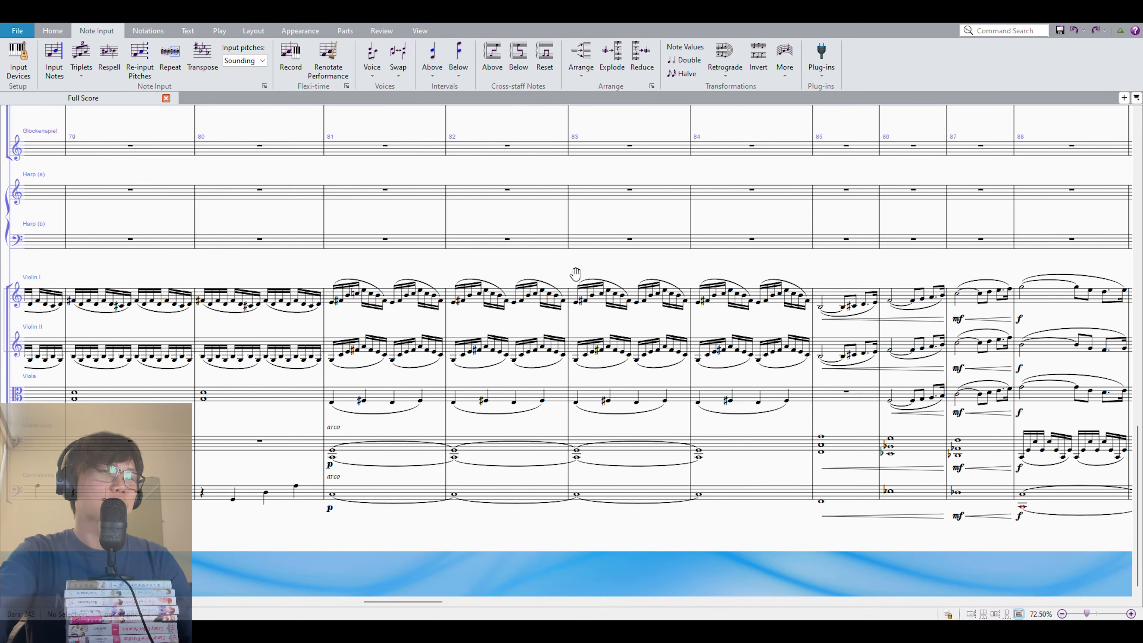
Go back to bar 71 and examine the sustained con sord. chords in Violin I and II
{"action": "scroll", "coordinate": [451, 275], "scroll_direction": "left", "scroll_amount": 3}
{"action": "scroll", "coordinate": [548, 294], "scroll_direction": "down", "scroll_amount": 3, "text": "ctrl"}
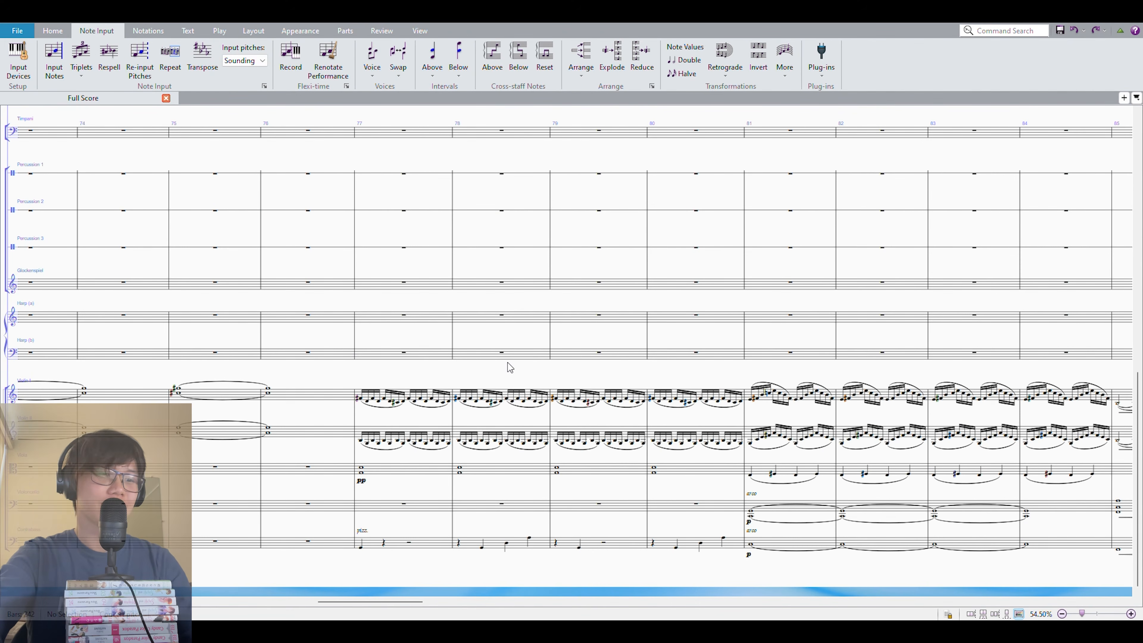
{"action": "scroll", "coordinate": [450, 360], "scroll_direction": "left", "scroll_amount": 5}
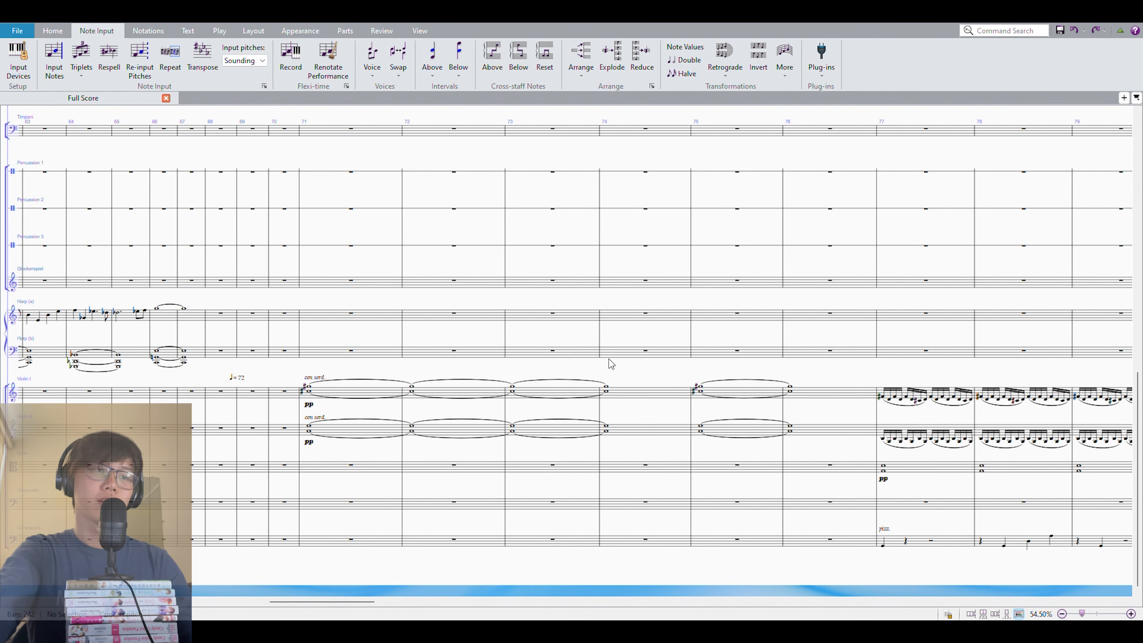
{"action": "left_click_drag", "start_coordinate": [426, 368], "coordinate": [418, 377]}
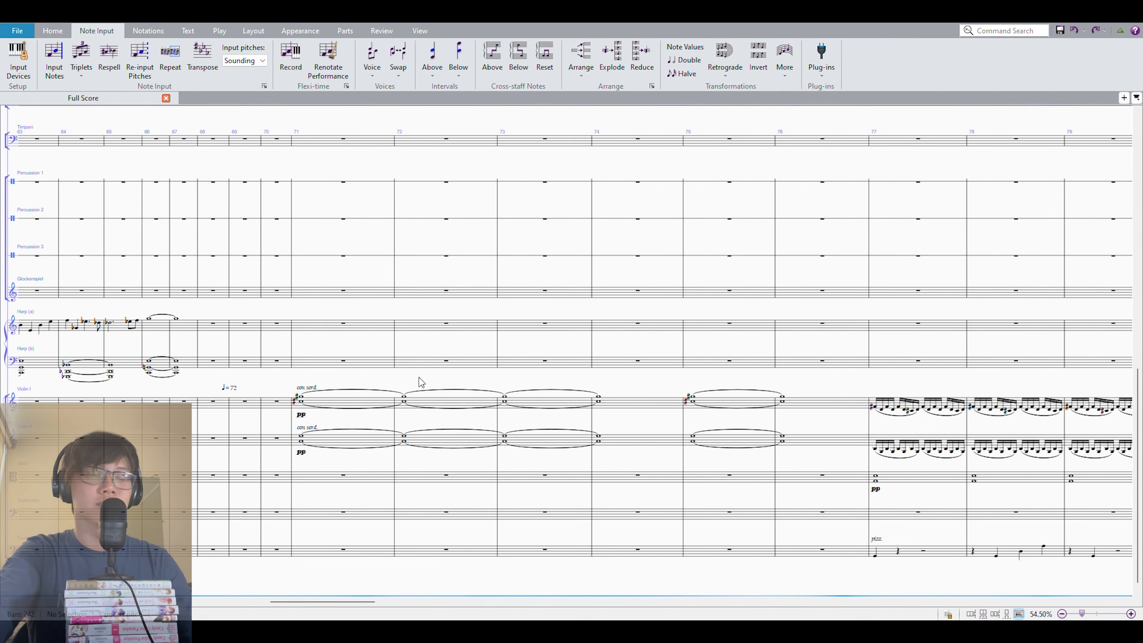
{"action": "left_click", "coordinate": [302, 399]}
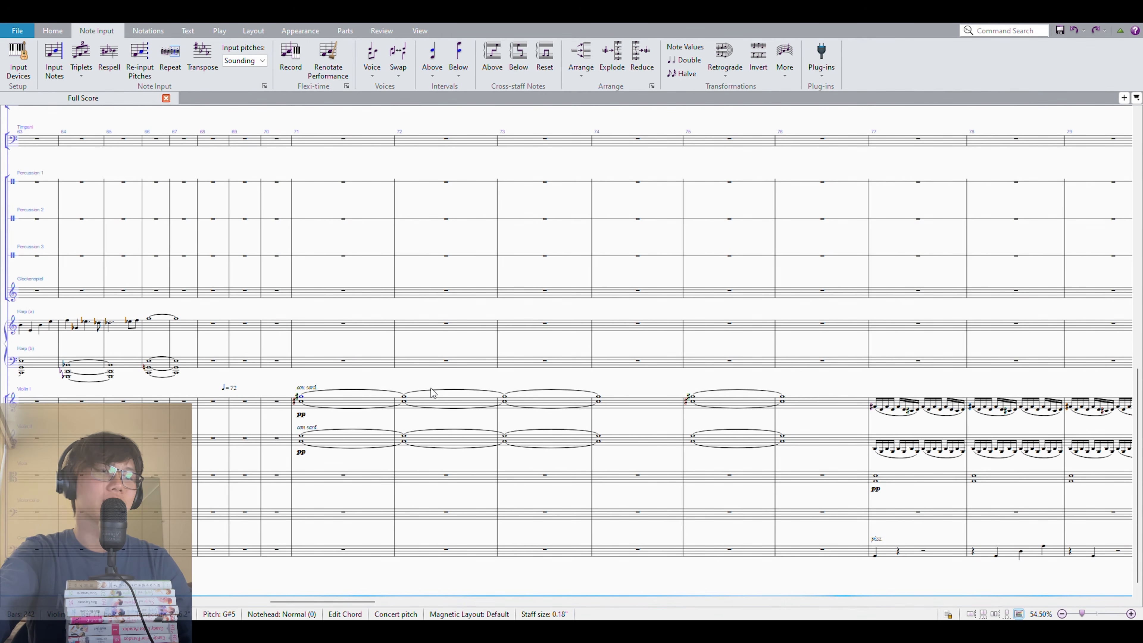
Examine the alternating sixteenth-note figures in the flutes and clarinets across bars 71–76
{"action": "scroll", "coordinate": [411, 388], "scroll_direction": "up", "scroll_amount": 10}
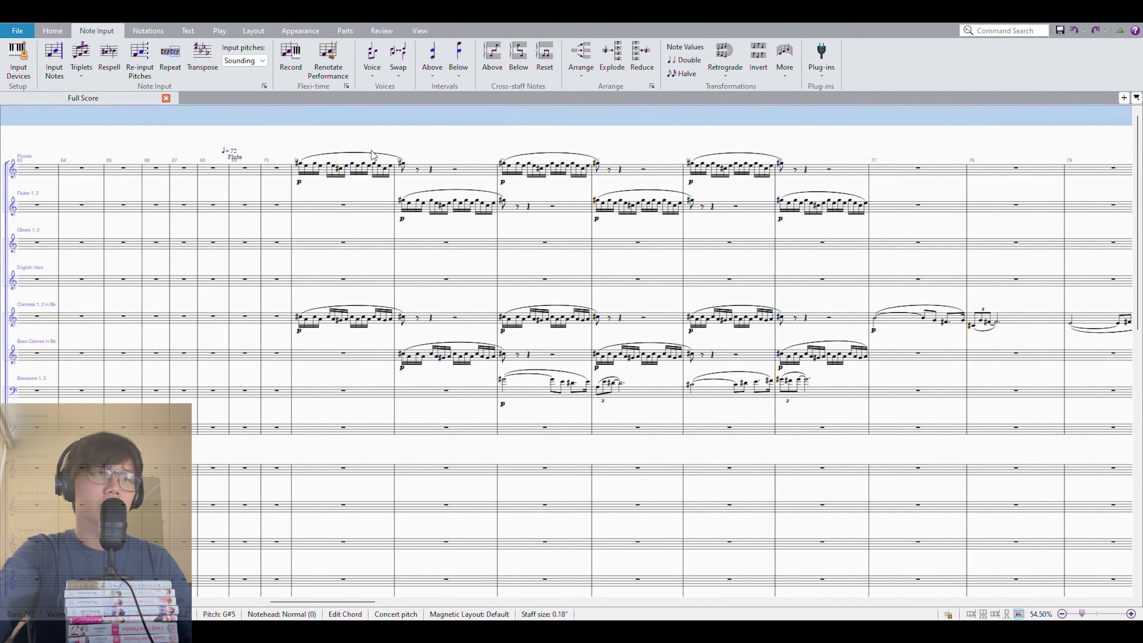
{"action": "scroll", "coordinate": [369, 320], "scroll_direction": "up", "scroll_amount": 3}
{"action": "scroll", "coordinate": [485, 299], "scroll_direction": "up", "scroll_amount": 10}
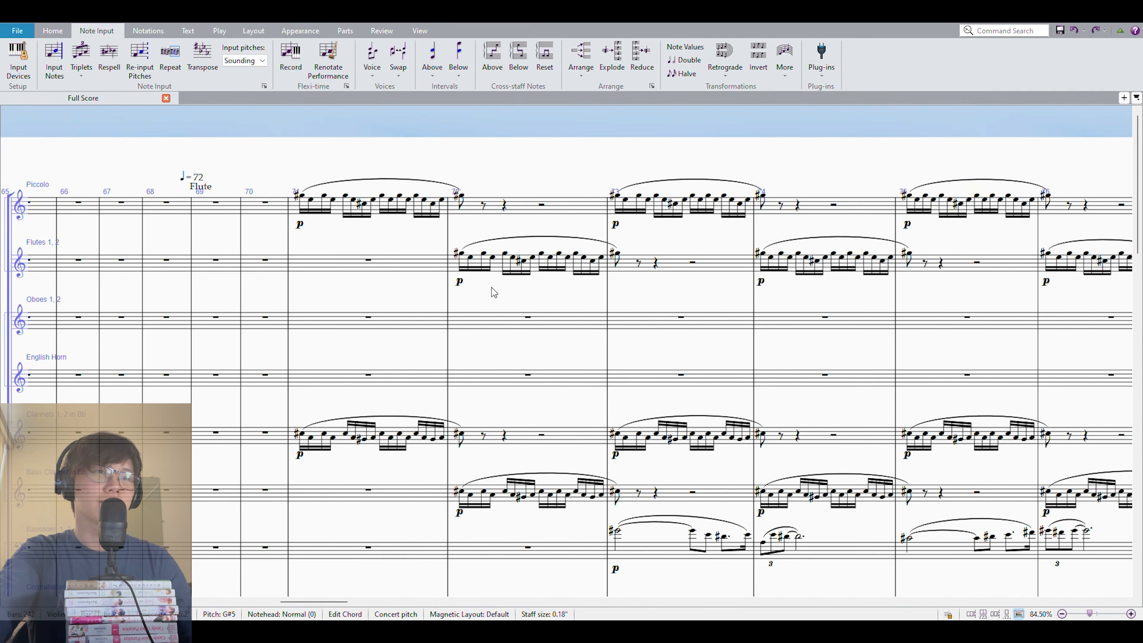
{"action": "left_click_drag", "start_coordinate": [492, 288], "coordinate": [412, 247]}
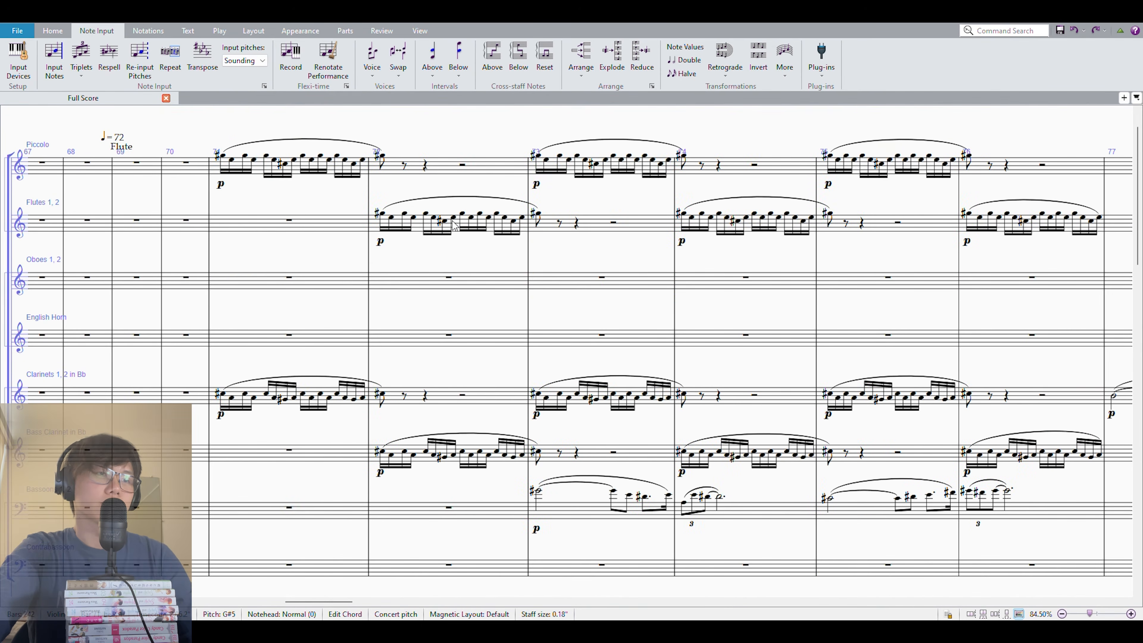
{"action": "scroll", "coordinate": [468, 256], "scroll_direction": "down", "scroll_amount": 1}
{"action": "scroll", "coordinate": [464, 272], "scroll_direction": "up", "scroll_amount": 8}
{"action": "scroll", "coordinate": [463, 272], "scroll_direction": "up", "scroll_amount": 3}
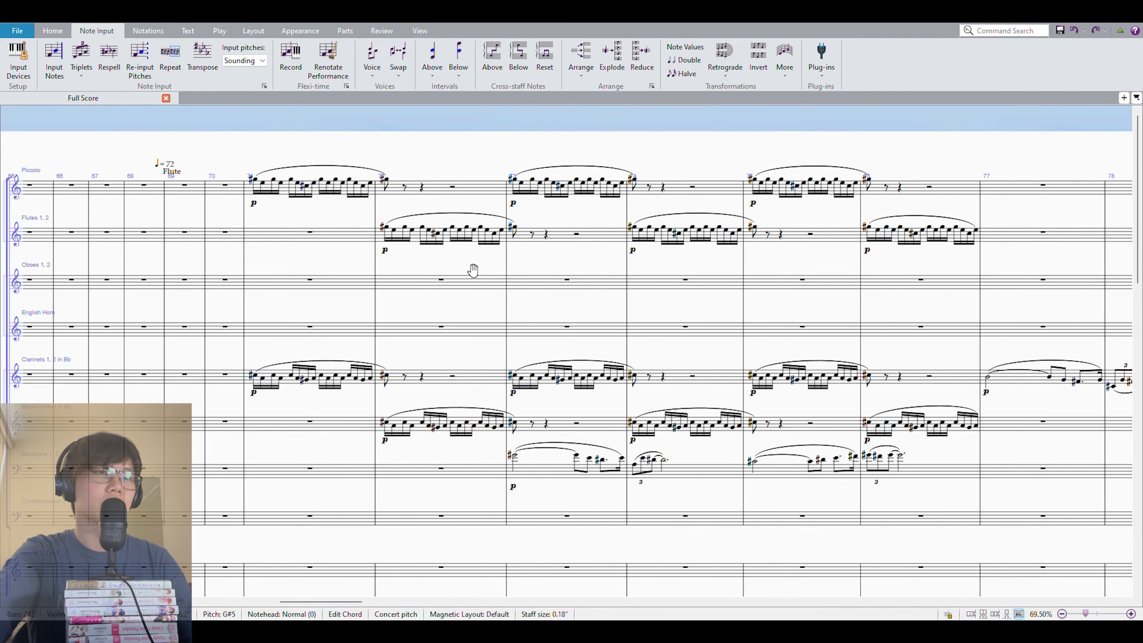
{"action": "scroll", "coordinate": [477, 284], "scroll_direction": "right", "scroll_amount": 2}
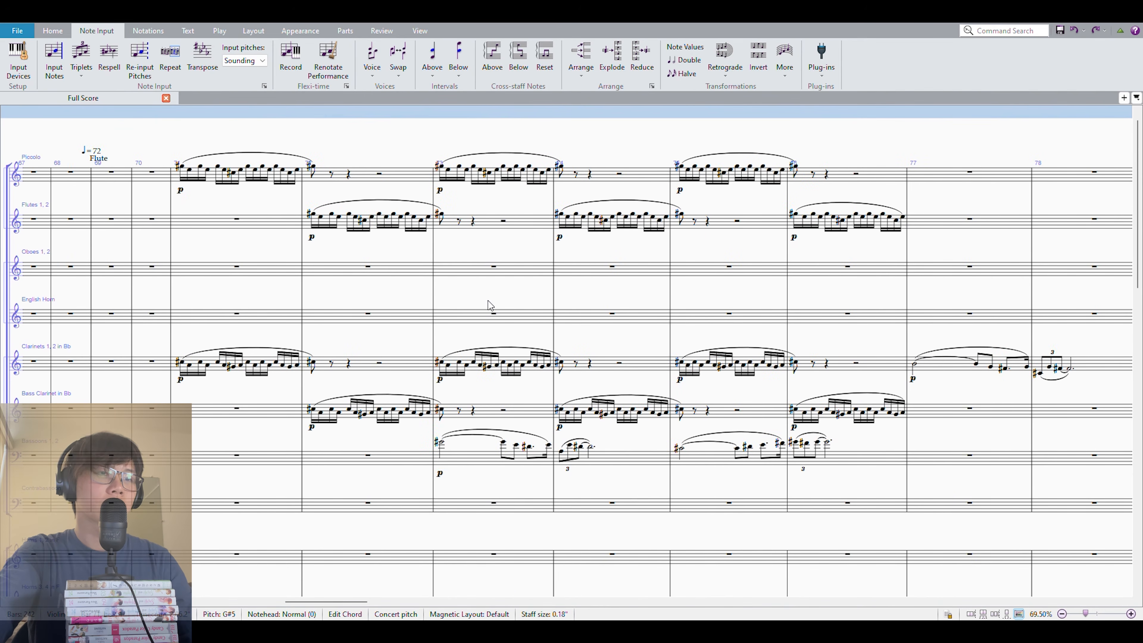
Examine the Bassoons' theme in bars 73–74, comparing the dotted figure ending bar 73 with the triplet in bar 74
{"action": "left_click", "coordinate": [490, 466]}
{"action": "left_click", "coordinate": [636, 464], "text": "shift"}
{"action": "scroll", "coordinate": [265, 360], "scroll_direction": "up", "scroll_amount": 4}
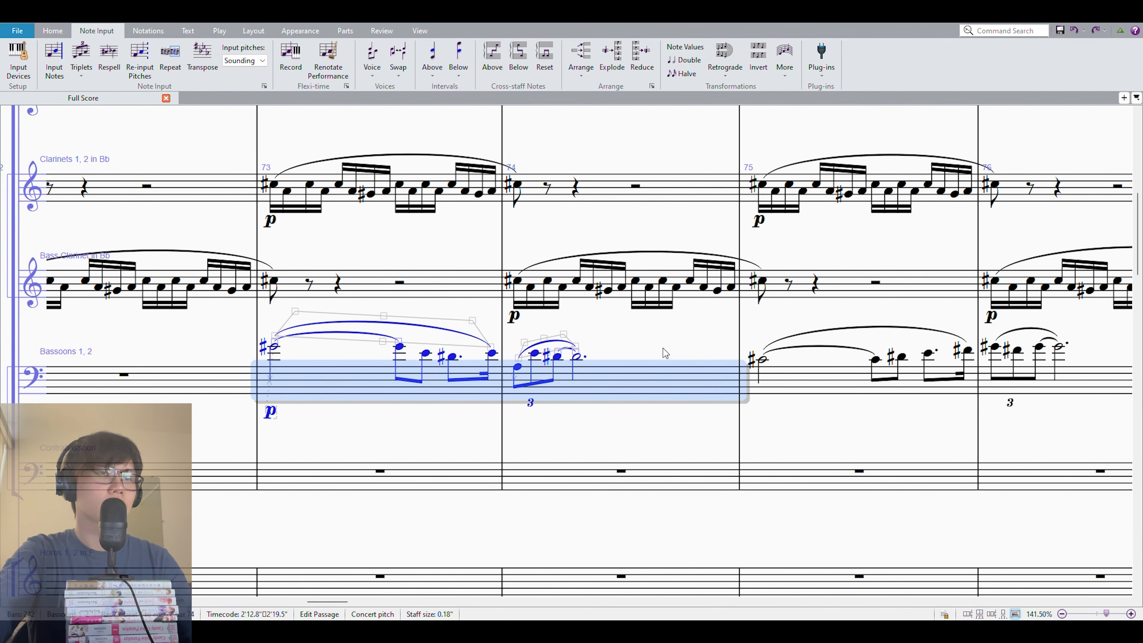
{"action": "left_click", "coordinate": [308, 335]}
{"action": "left_click", "coordinate": [331, 380]}
{"action": "left_click", "coordinate": [621, 381]}
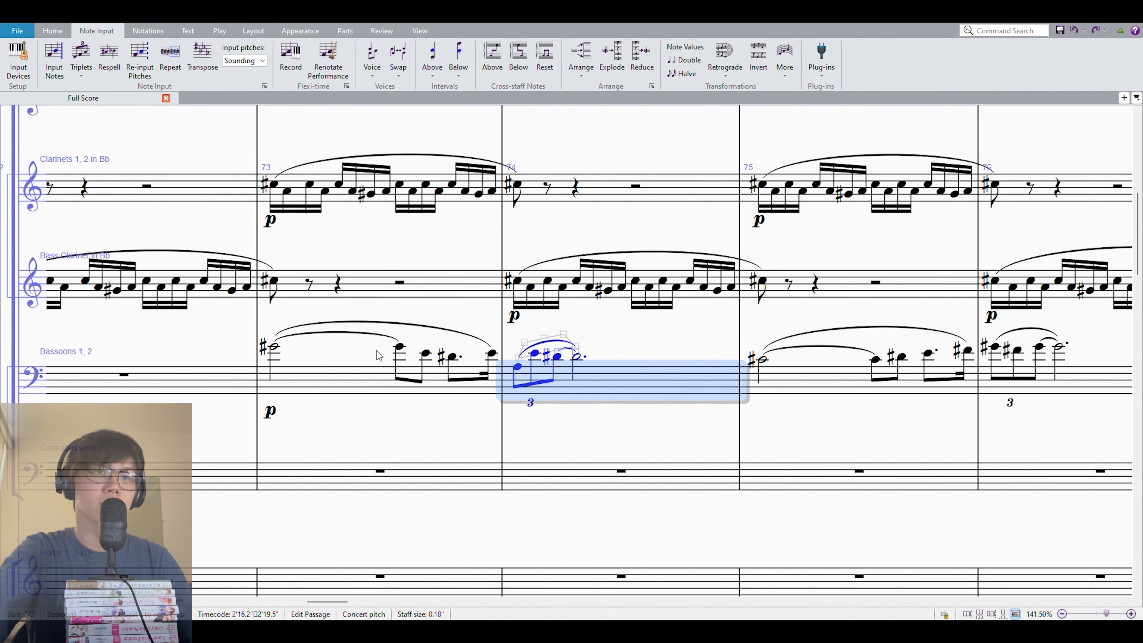
{"action": "left_click", "coordinate": [367, 380]}
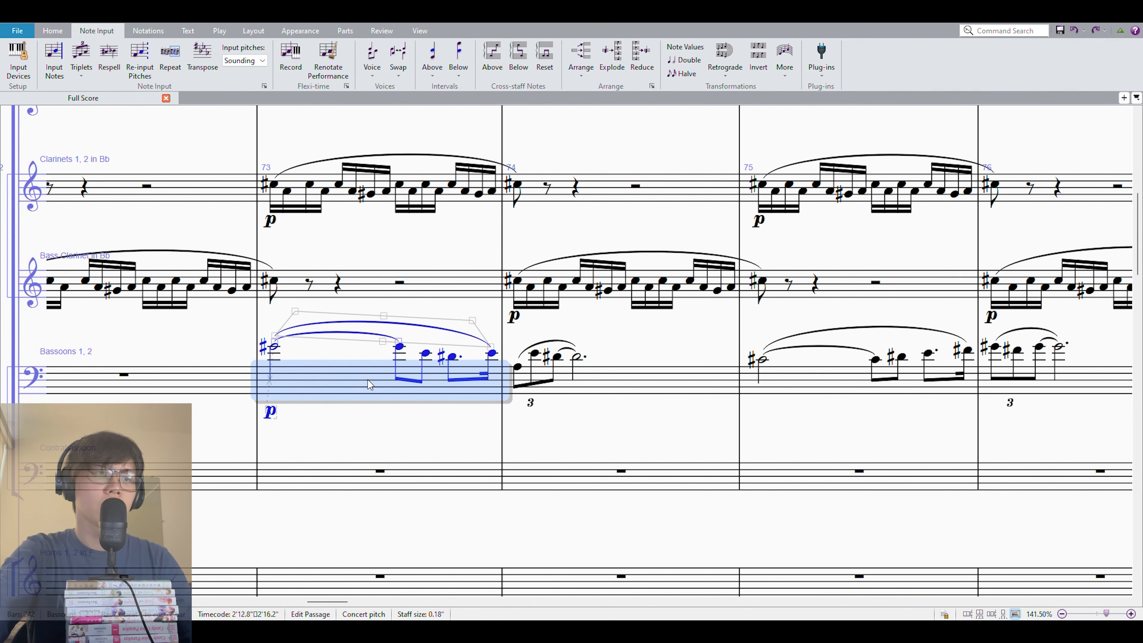
{"action": "left_click", "coordinate": [605, 375]}
{"action": "left_click", "coordinate": [518, 367]}
{"action": "left_click", "coordinate": [533, 346]}
{"action": "left_click", "coordinate": [534, 352]}
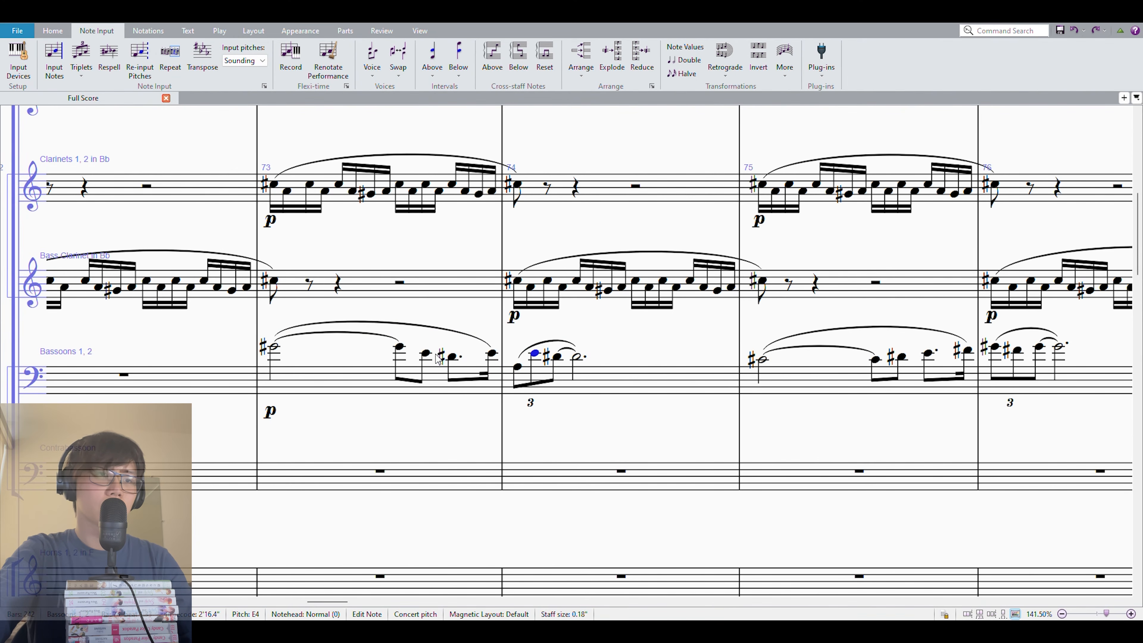
{"action": "left_click", "coordinate": [453, 358]}
{"action": "left_click", "coordinate": [491, 354], "text": "shift"}
{"action": "left_click", "coordinate": [649, 335]}
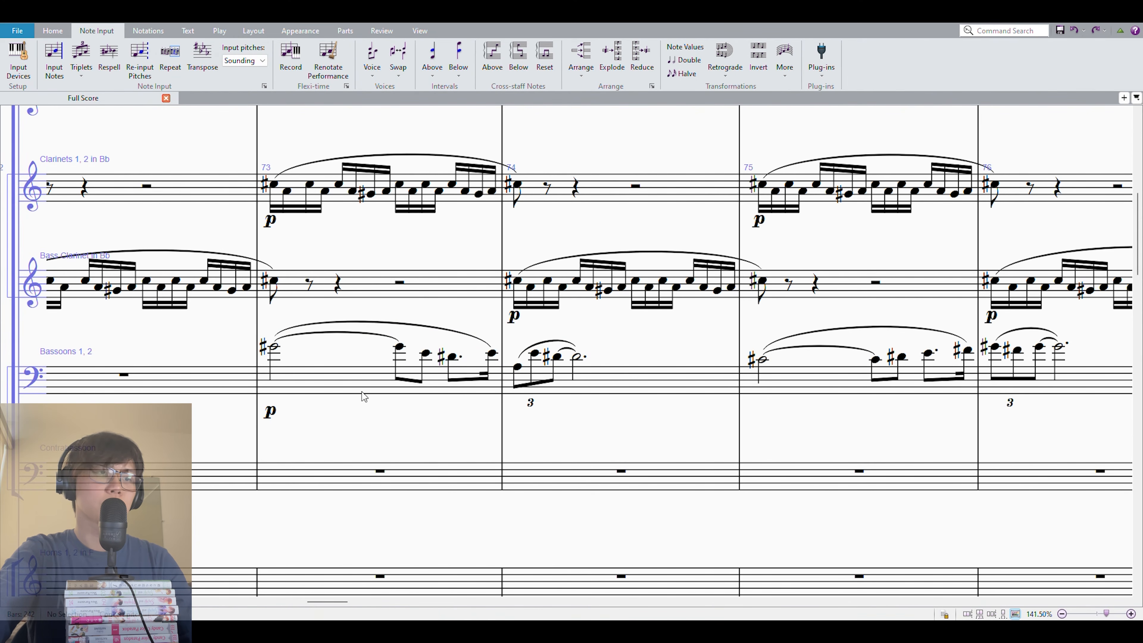
Compare the Bassoons' phrase in bars 73–74 with their answering phrase in bars 75–76
{"action": "left_click", "coordinate": [365, 383]}
{"action": "left_click", "coordinate": [619, 383], "text": "shift"}
{"action": "left_click_drag", "start_coordinate": [689, 332], "coordinate": [461, 339]}
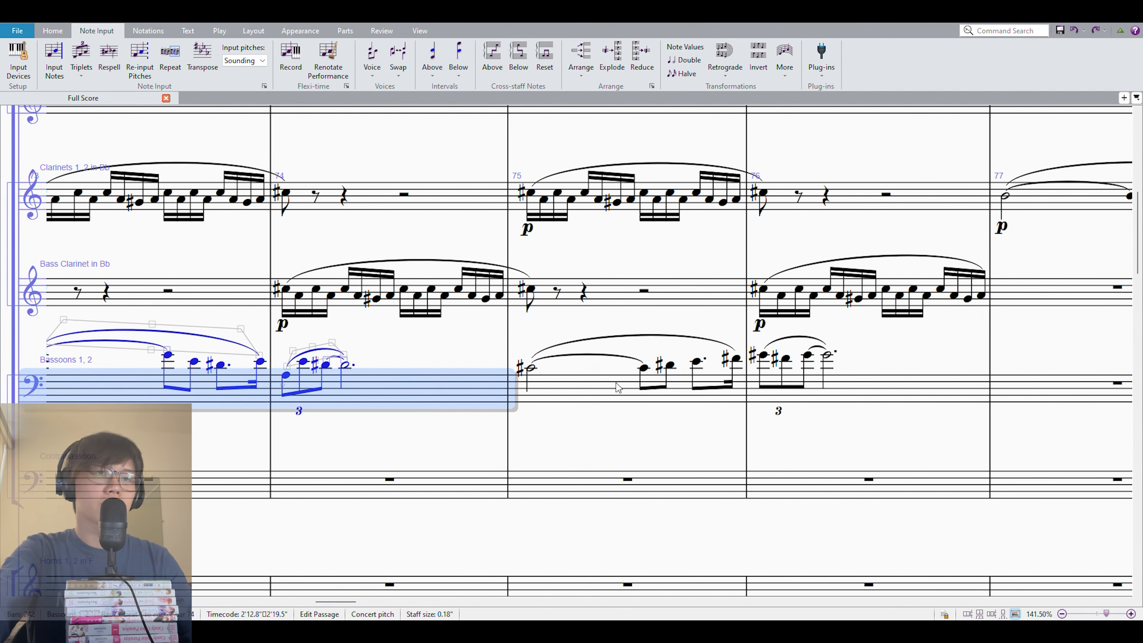
{"action": "left_click", "coordinate": [679, 386]}
{"action": "left_click", "coordinate": [846, 382], "text": "shift"}
{"action": "key", "text": "ctrl+minus"}
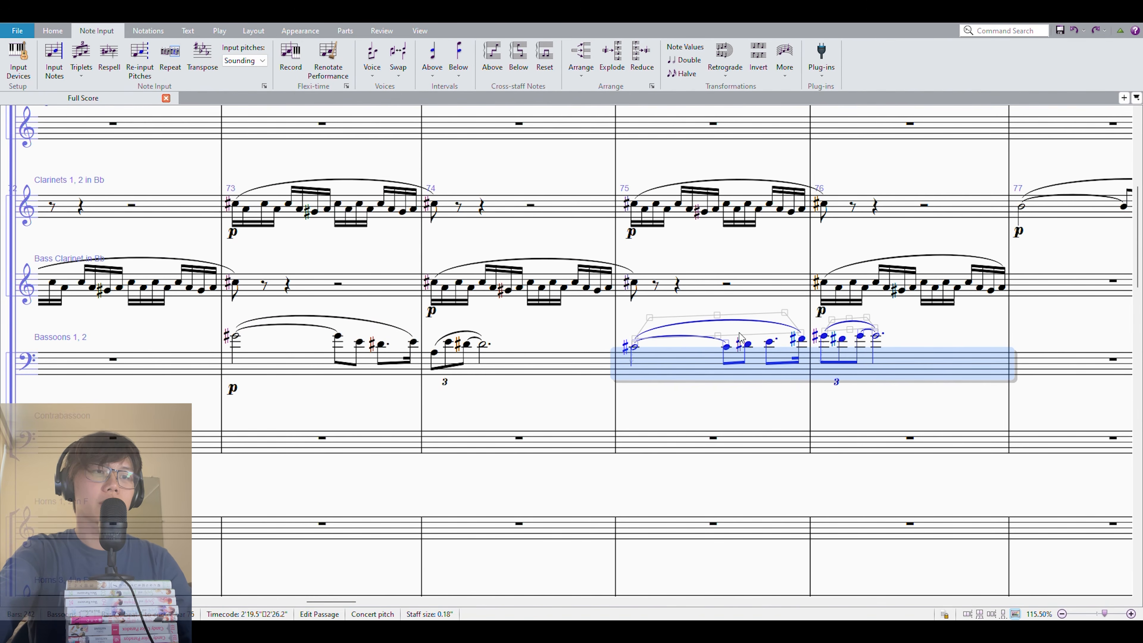
{"action": "left_click_drag", "start_coordinate": [902, 418], "coordinate": [408, 449]}
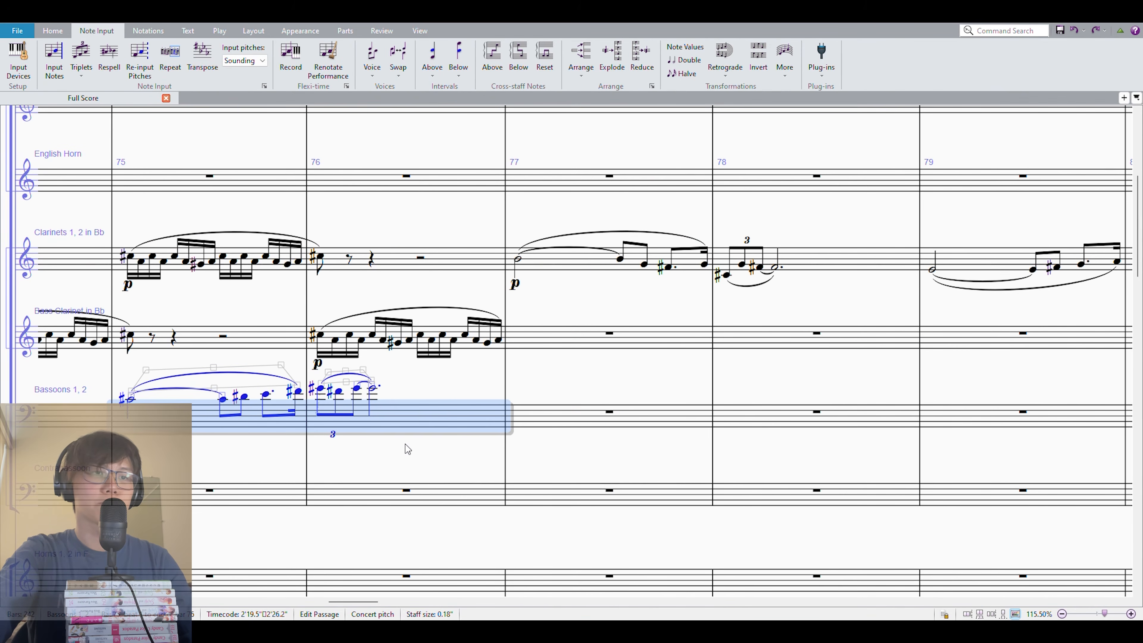
Compare the Bassoons' phrase in bars 75–76 with the Clarinets' entry of the theme in bars 77–78
{"action": "left_click", "coordinate": [585, 266]}
{"action": "left_click", "coordinate": [467, 424]}
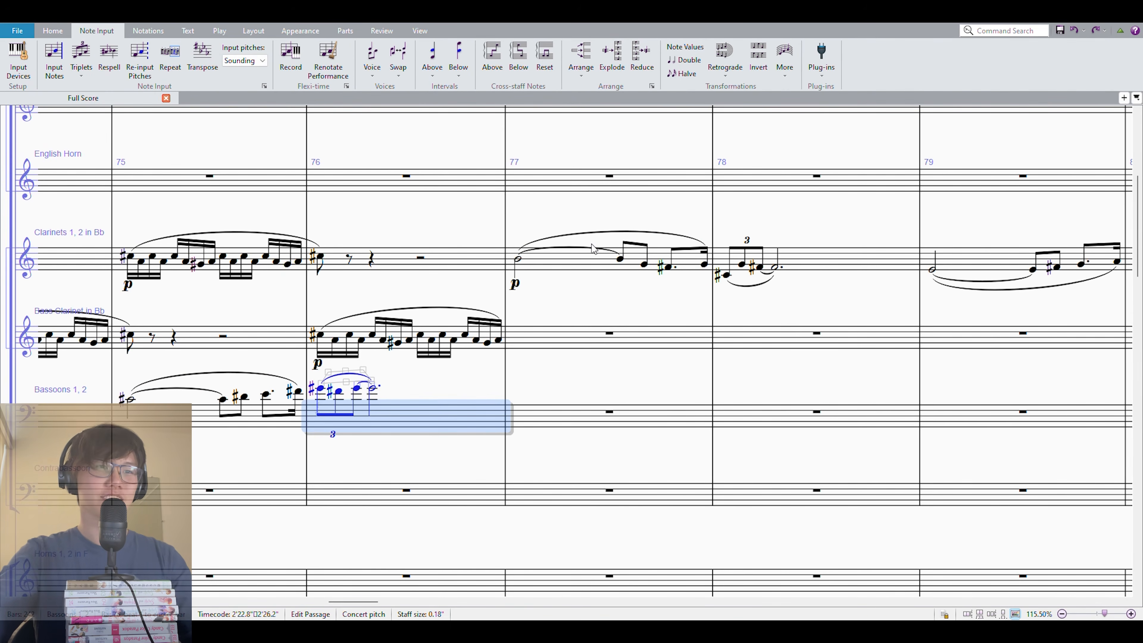
{"action": "key", "text": "Escape"}
{"action": "left_click", "coordinate": [830, 256]}
{"action": "left_click", "coordinate": [639, 274], "text": "shift"}
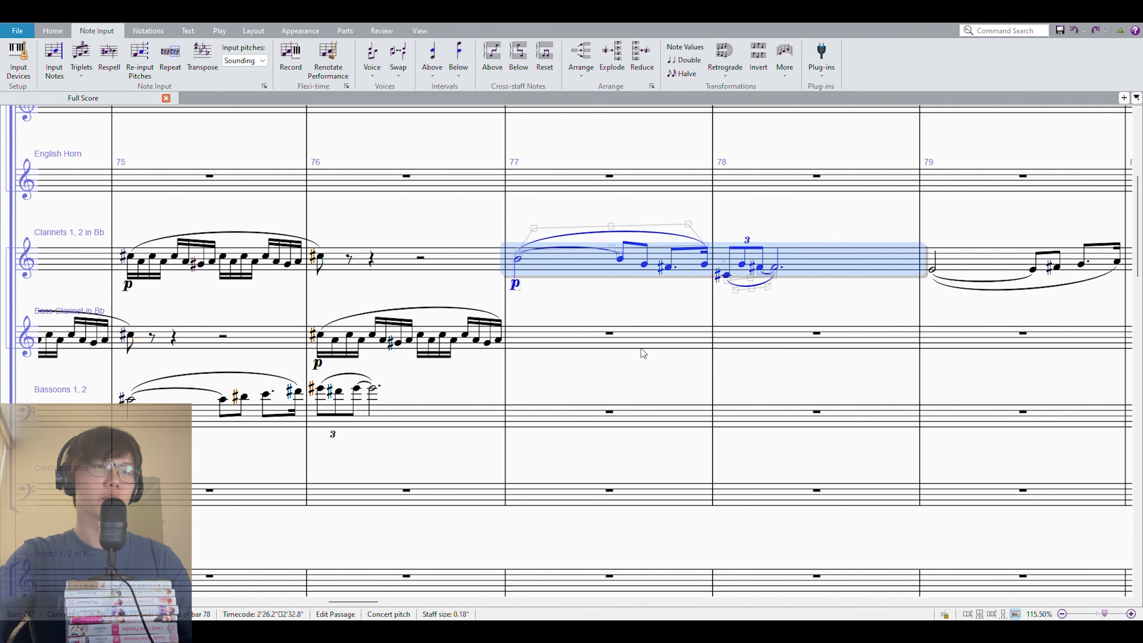
{"action": "left_click", "coordinate": [181, 416]}
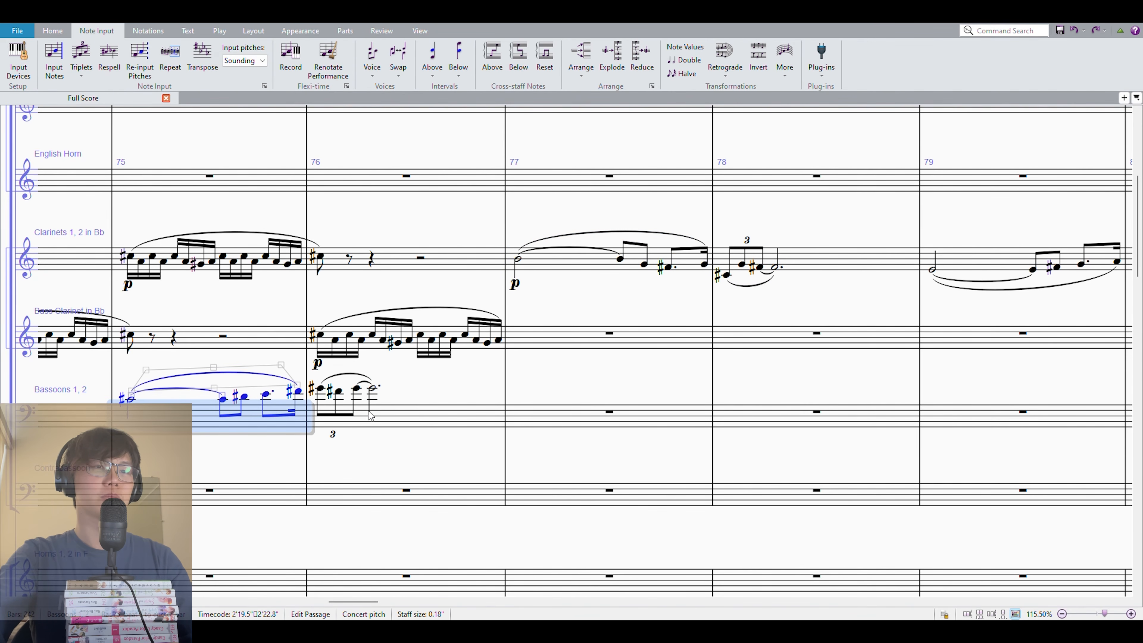
{"action": "left_click", "coordinate": [612, 269]}
{"action": "left_click", "coordinate": [811, 260], "text": "shift"}
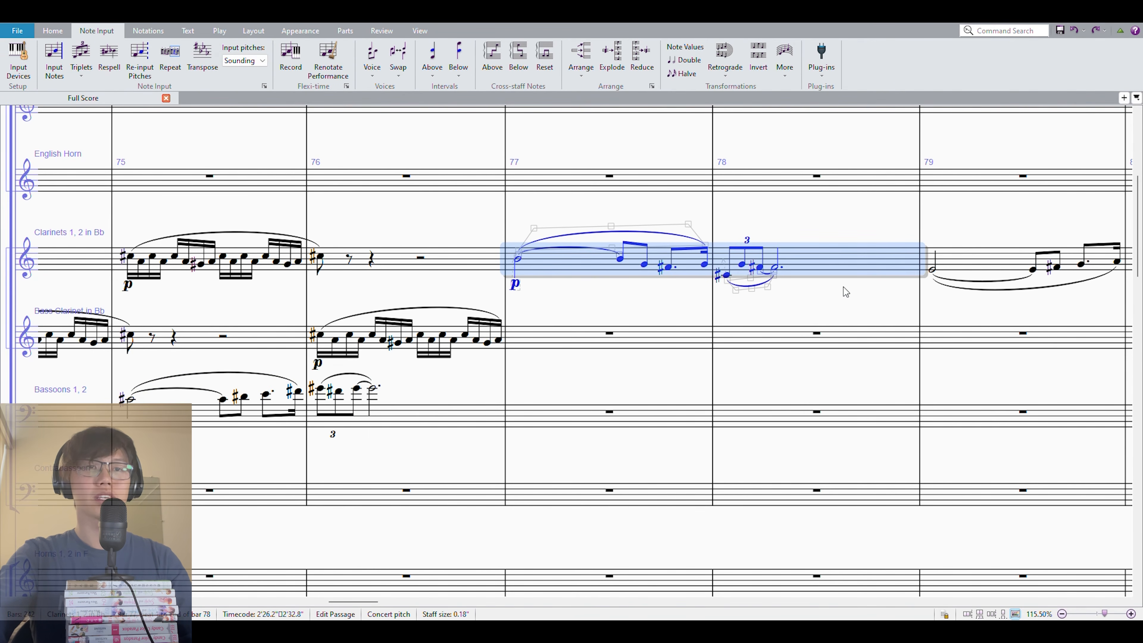
Follow the Clarinets' theme through bar 80 and examine the Oboes' continuation in bars 81–84
{"action": "scroll", "coordinate": [842, 288], "scroll_direction": "right", "scroll_amount": 5}
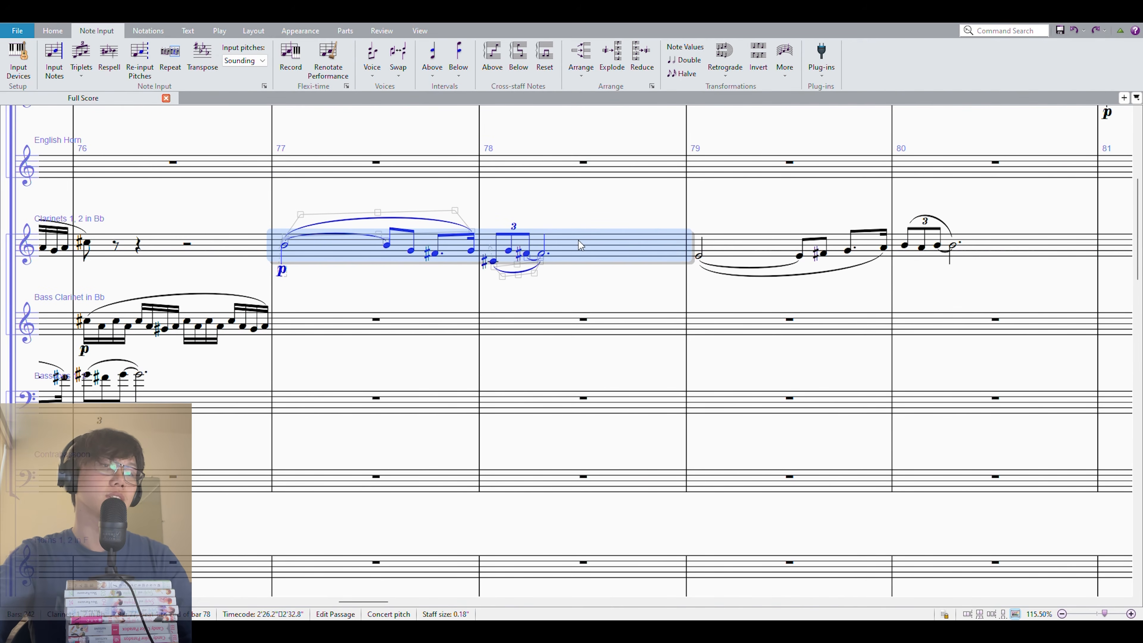
{"action": "left_click_drag", "start_coordinate": [712, 292], "coordinate": [559, 278]}
{"action": "scroll", "coordinate": [680, 293], "scroll_direction": "down", "scroll_amount": 5}
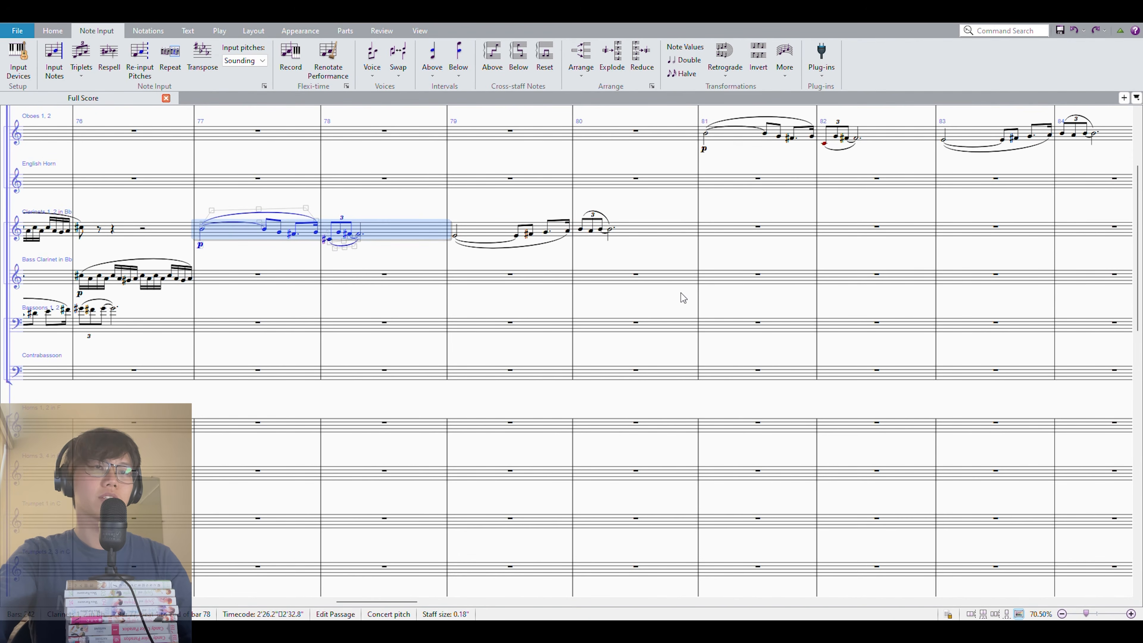
{"action": "left_click", "coordinate": [675, 228]}
{"action": "left_click_drag", "start_coordinate": [642, 267], "coordinate": [523, 303]}
{"action": "left_click_drag", "start_coordinate": [631, 311], "coordinate": [443, 336]}
{"action": "left_click", "coordinate": [439, 208]}
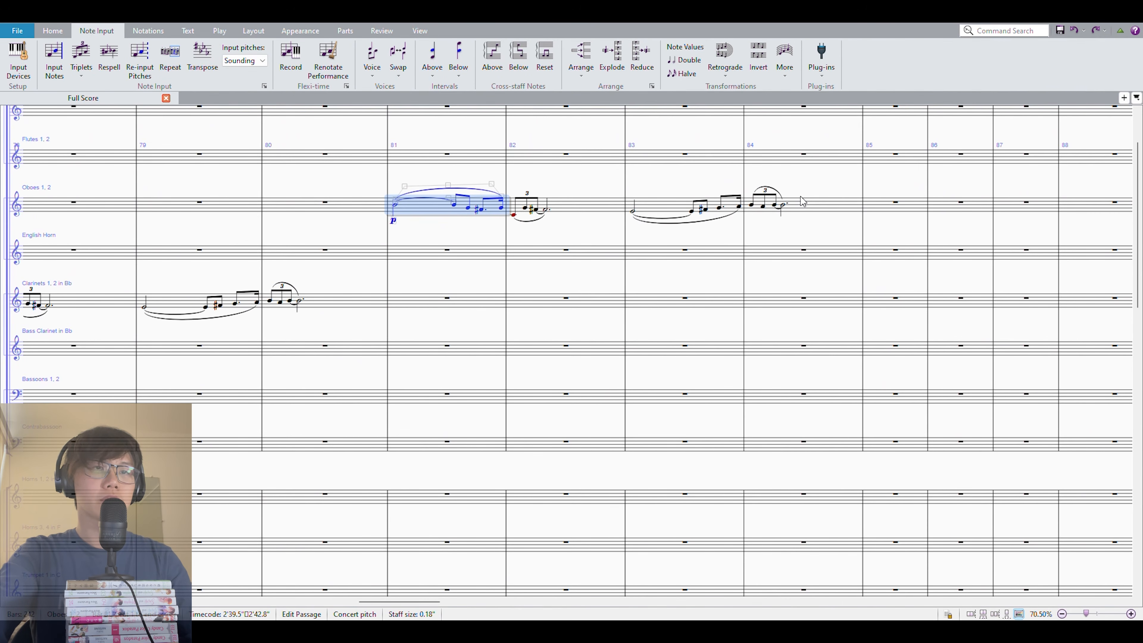
{"action": "left_click", "coordinate": [811, 208]}
{"action": "left_click", "coordinate": [428, 208], "text": "shift"}
{"action": "scroll", "coordinate": [533, 382], "scroll_direction": "down", "scroll_amount": 5}
{"action": "scroll", "coordinate": [533, 382], "scroll_direction": "up", "scroll_amount": 5}
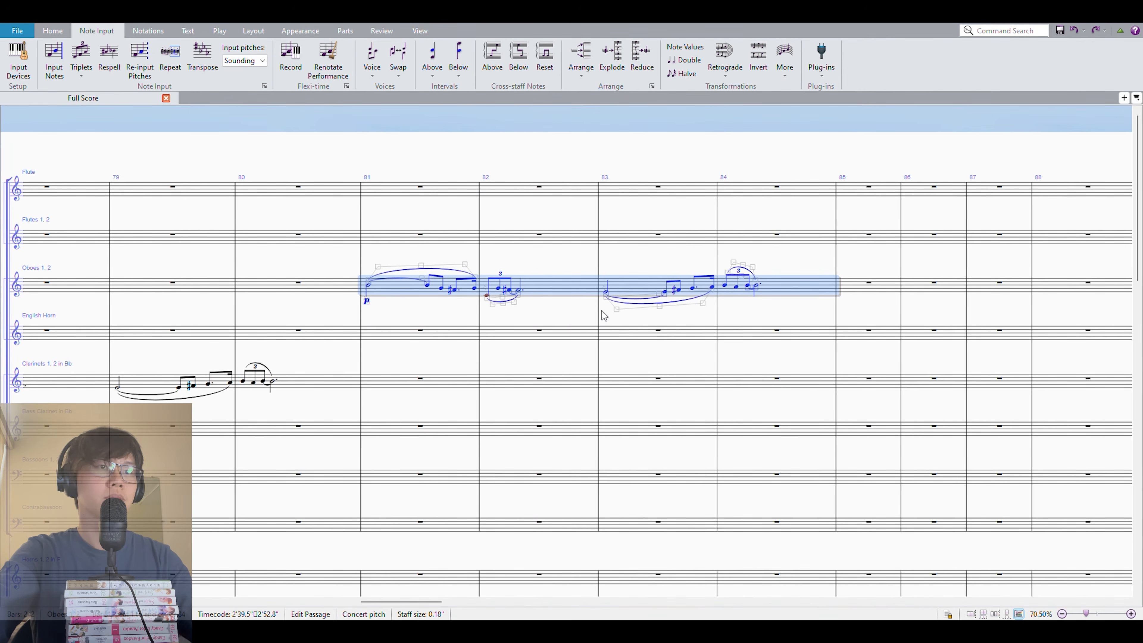
Examine the string accompaniment from bar 81 and Violin I's theme fragment in bar 85
{"action": "scroll", "coordinate": [558, 319], "scroll_direction": "down", "scroll_amount": 10}
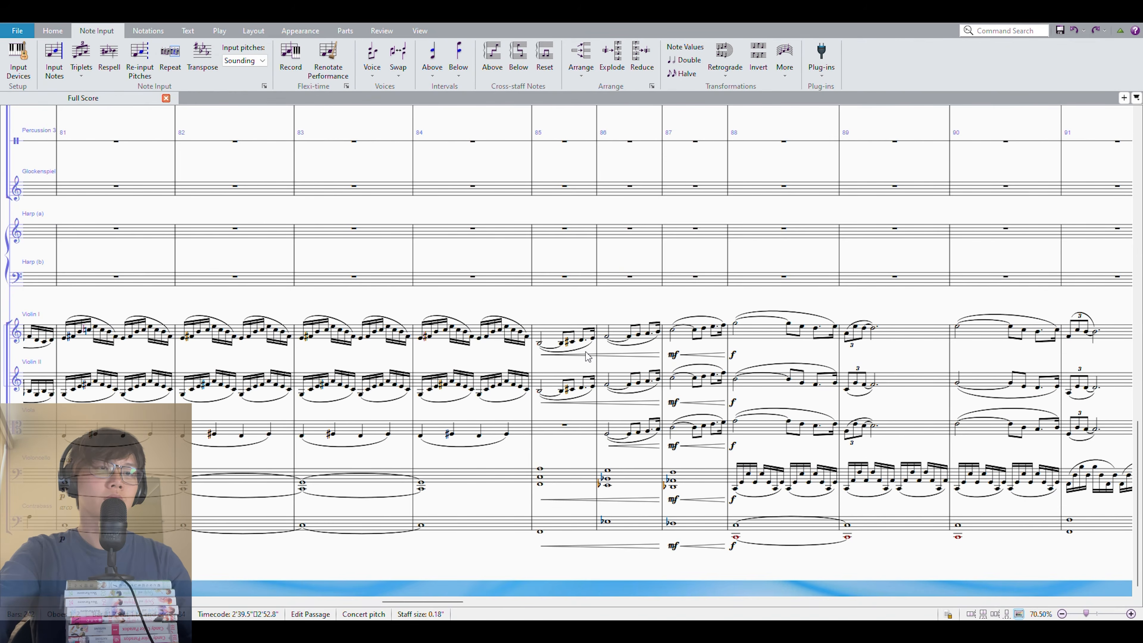
{"action": "scroll", "coordinate": [559, 310], "scroll_direction": "up", "scroll_amount": 10}
{"action": "scroll", "coordinate": [527, 356], "scroll_direction": "up", "scroll_amount": 3}
{"action": "scroll", "coordinate": [516, 293], "scroll_direction": "down", "scroll_amount": 12}
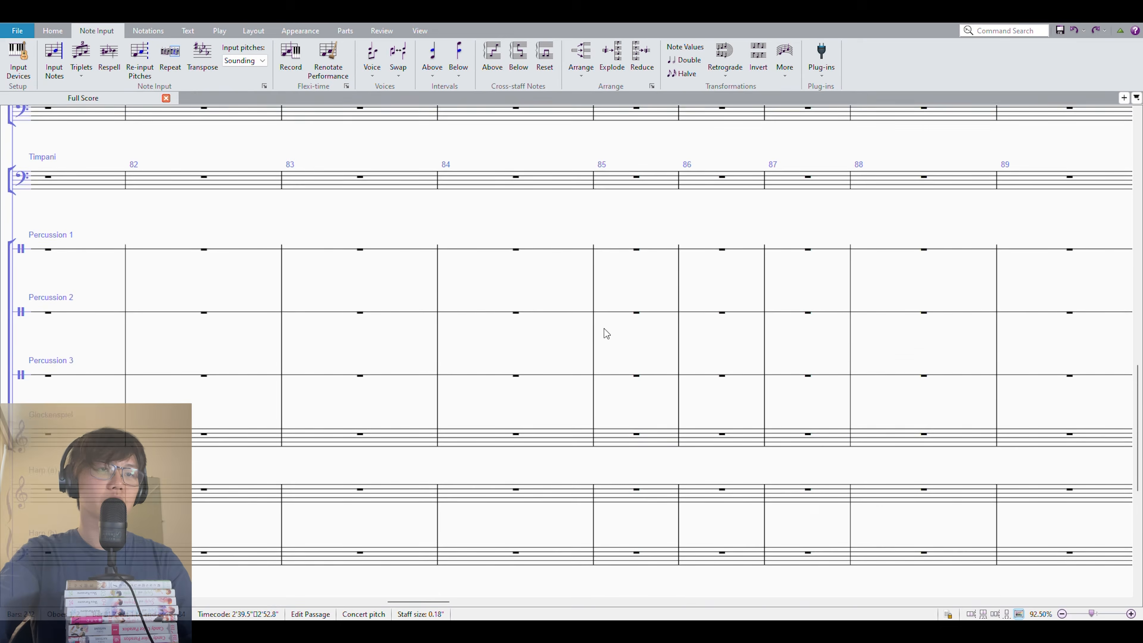
{"action": "left_click", "coordinate": [630, 261]}
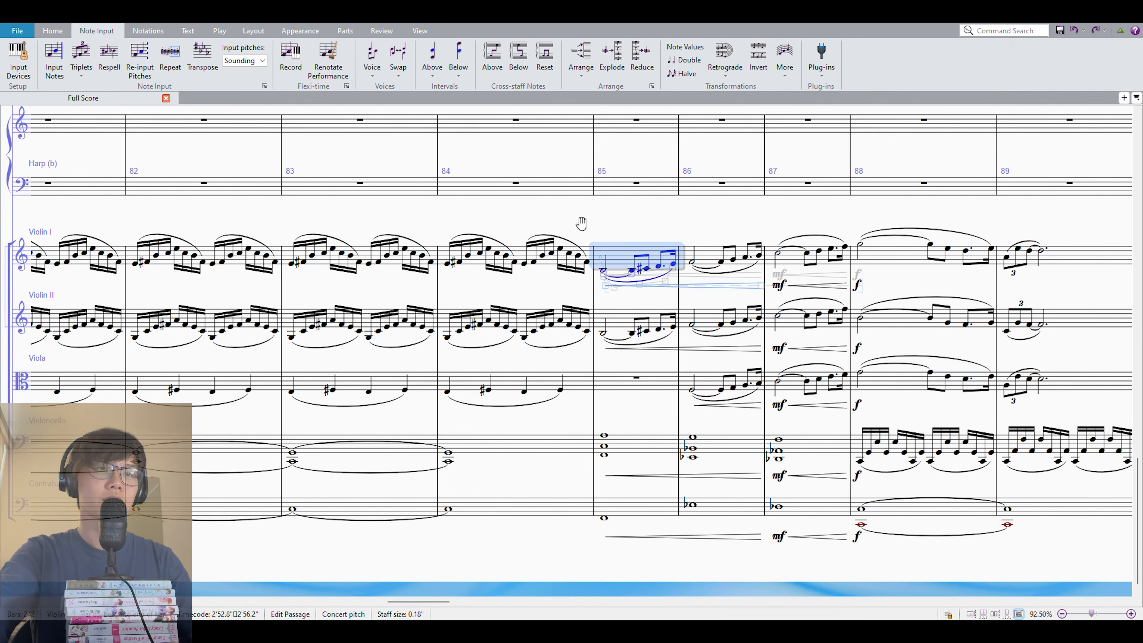
{"action": "scroll", "coordinate": [505, 213], "scroll_direction": "right", "scroll_amount": 4}
{"action": "scroll", "coordinate": [489, 219], "scroll_direction": "up", "scroll_amount": 2}
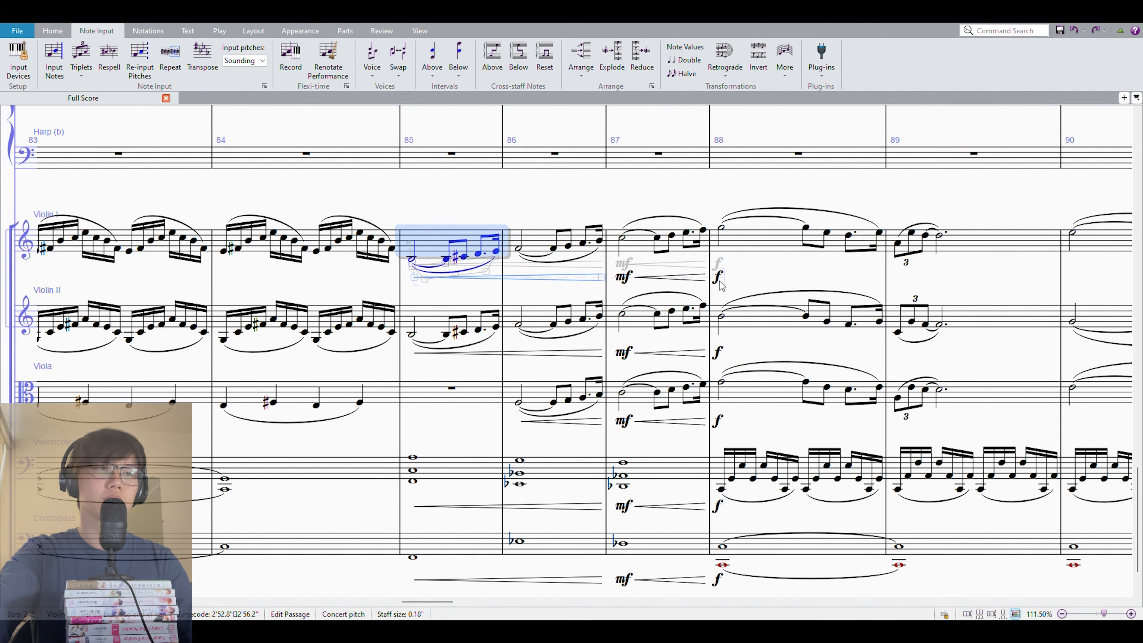
Examine the Violoncello and Contrabass harmony in bars 85–87 beneath the upper strings' build-up
{"action": "left_click", "coordinate": [472, 470]}
{"action": "left_click", "coordinate": [665, 550], "text": "shift"}
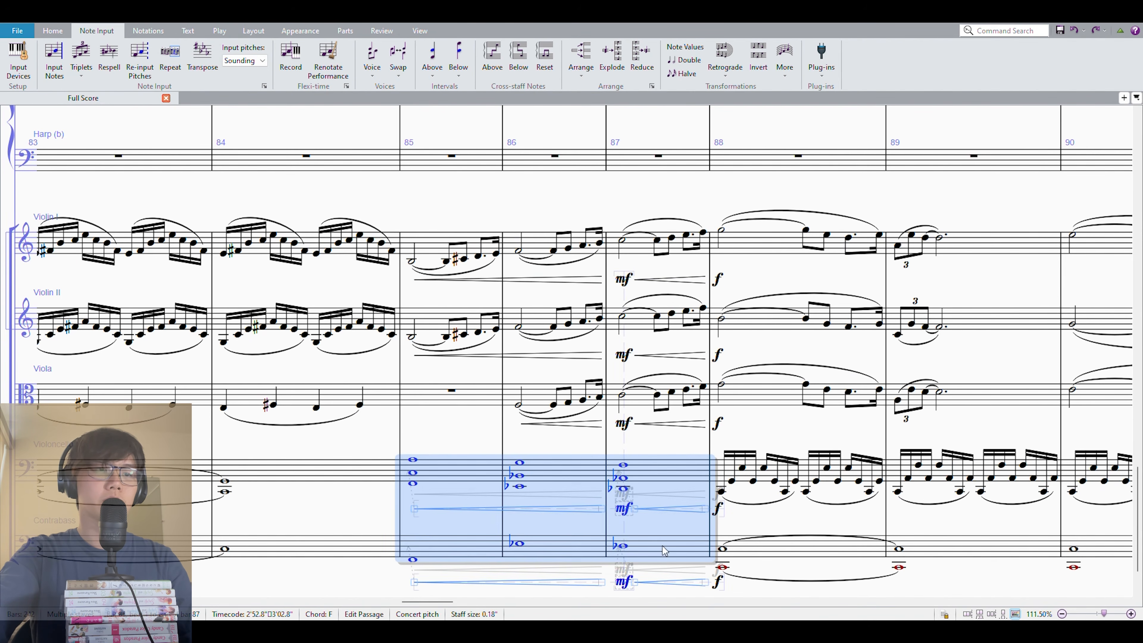
{"action": "left_click", "coordinate": [547, 245]}
{"action": "left_click", "coordinate": [536, 405], "text": "shift"}
{"action": "left_click", "coordinate": [475, 481]}
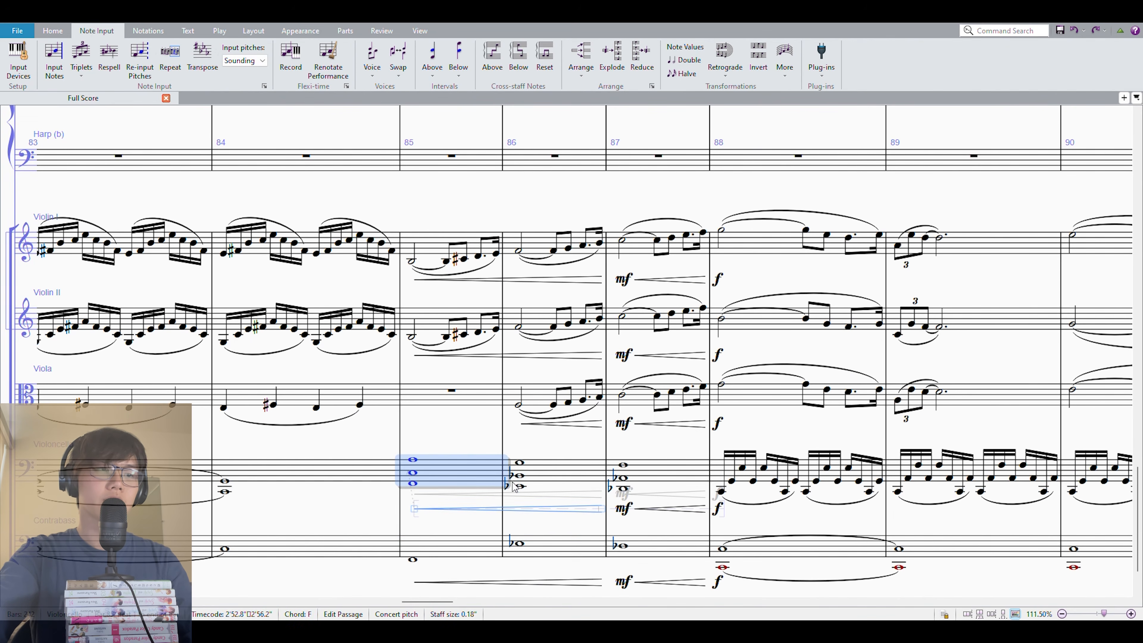
{"action": "left_click", "coordinate": [637, 559], "text": "shift"}
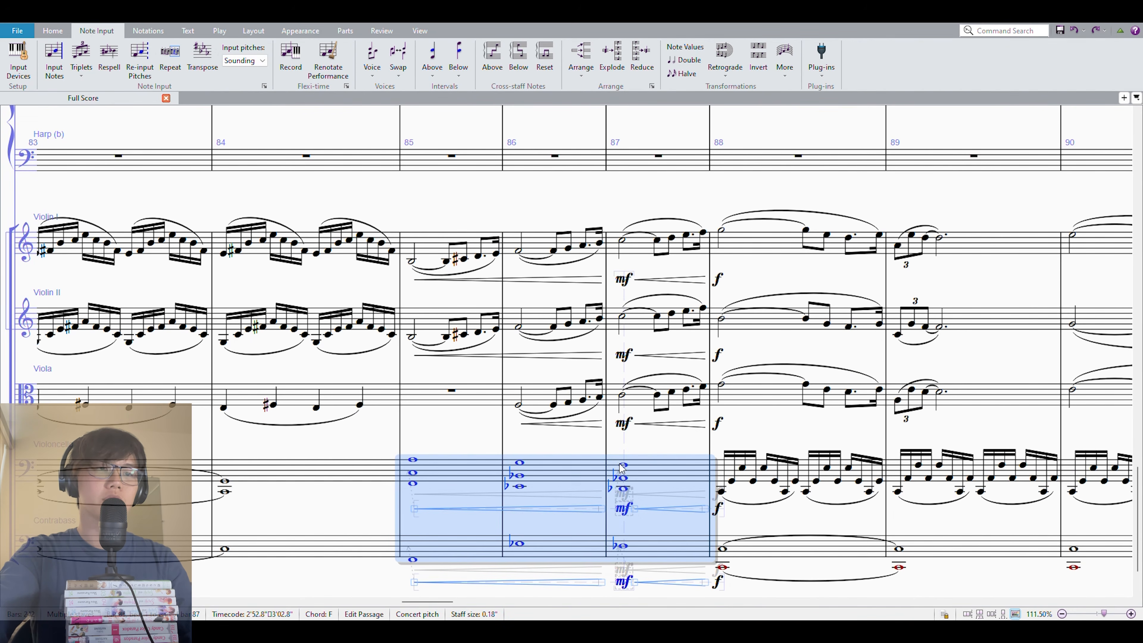
{"action": "left_click", "coordinate": [448, 535]}
{"action": "left_click", "coordinate": [441, 480], "text": "shift"}
{"action": "left_click_drag", "start_coordinate": [656, 540], "coordinate": [357, 481]}
{"action": "left_click", "coordinate": [357, 483]}
Examine the violins' crescendo in bar 87 and the full string section's forte arrival in bar 88
{"action": "left_click", "coordinate": [383, 266]}
{"action": "left_click", "coordinate": [400, 179], "text": "shift"}
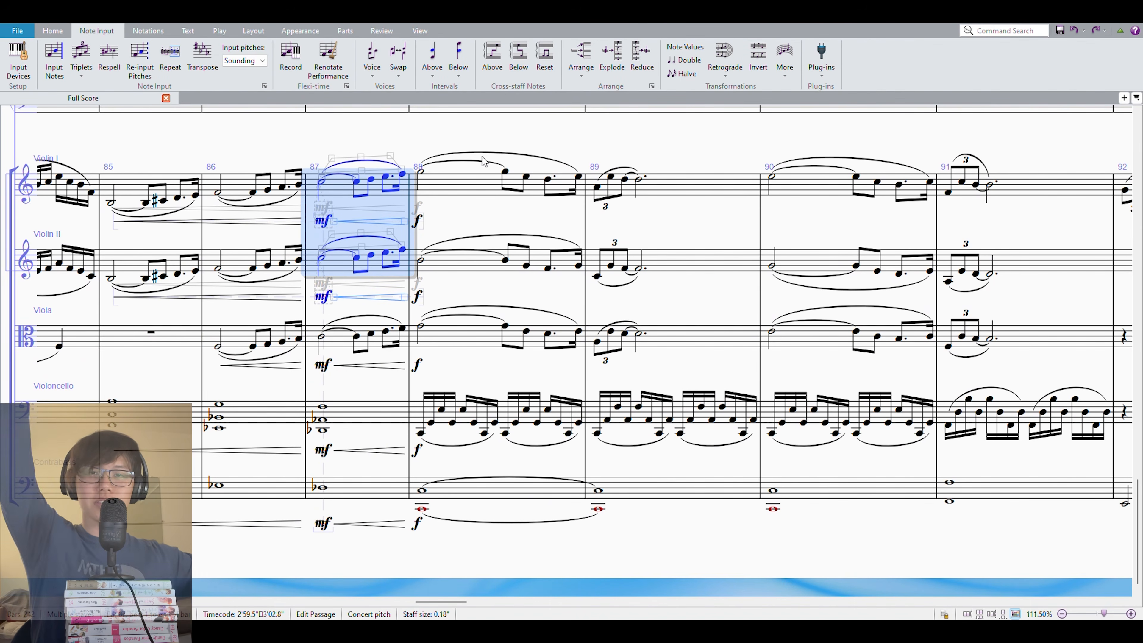
{"action": "left_click", "coordinate": [442, 195]}
{"action": "left_click_drag", "start_coordinate": [692, 166], "coordinate": [564, 173]}
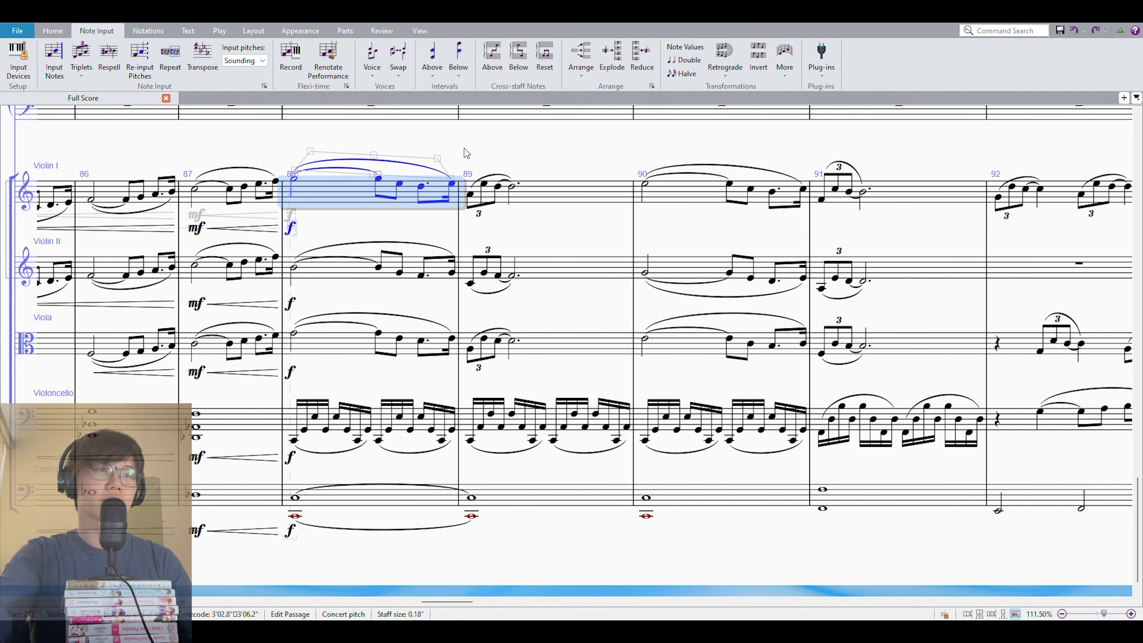
{"action": "left_click", "coordinate": [387, 513], "text": "shift"}
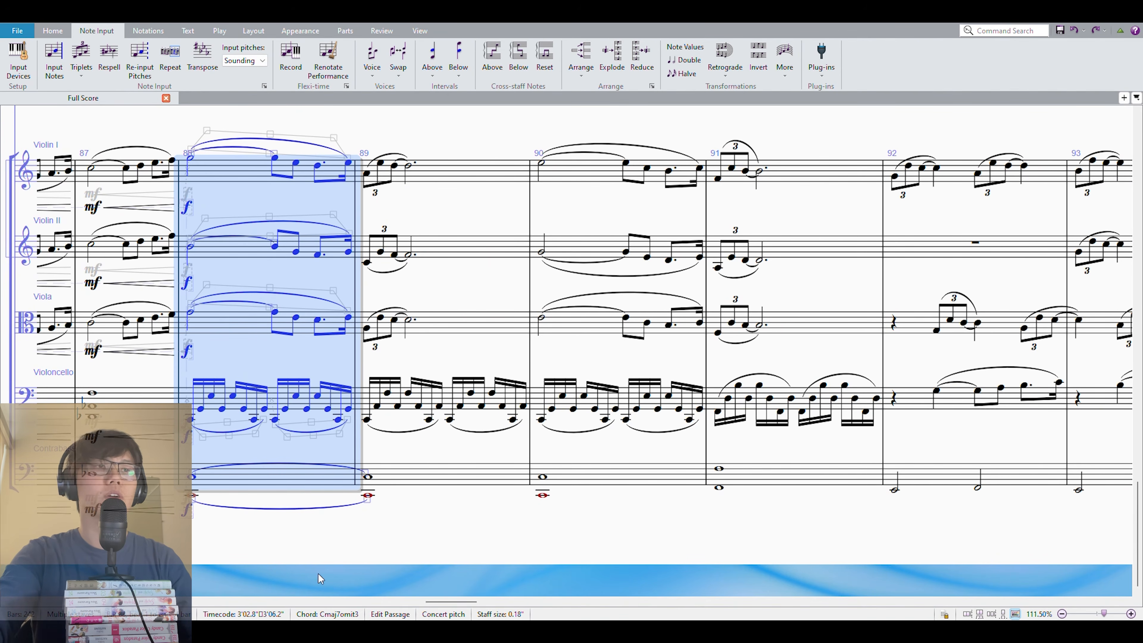
Examine the theme shared by Violin I, Violin II and Viola across bars 88–91
{"action": "scroll", "coordinate": [318, 573], "scroll_direction": "down", "scroll_amount": 3}
{"action": "left_click_drag", "start_coordinate": [483, 544], "coordinate": [499, 517]}
{"action": "left_click", "coordinate": [293, 228]}
{"action": "left_click", "coordinate": [279, 268]}
{"action": "left_click", "coordinate": [718, 390], "text": "shift"}
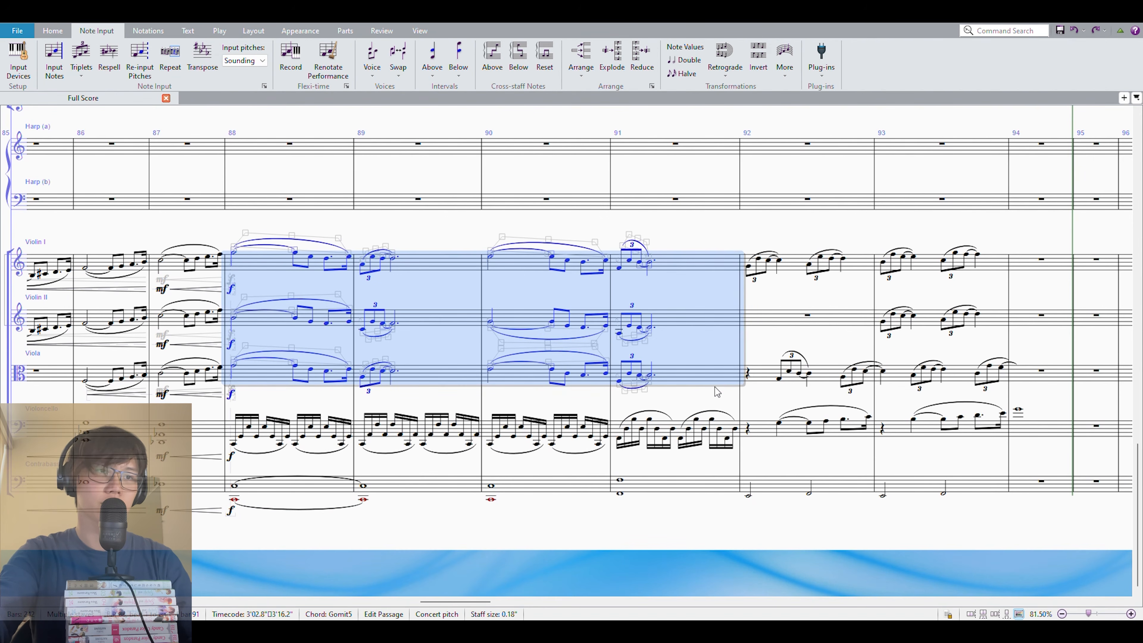
Examine the Violoncello and Contrabass accompaniment bar by bar from bar 88 through bar 91
{"action": "left_click", "coordinate": [306, 498]}
{"action": "left_click", "coordinate": [322, 485]}
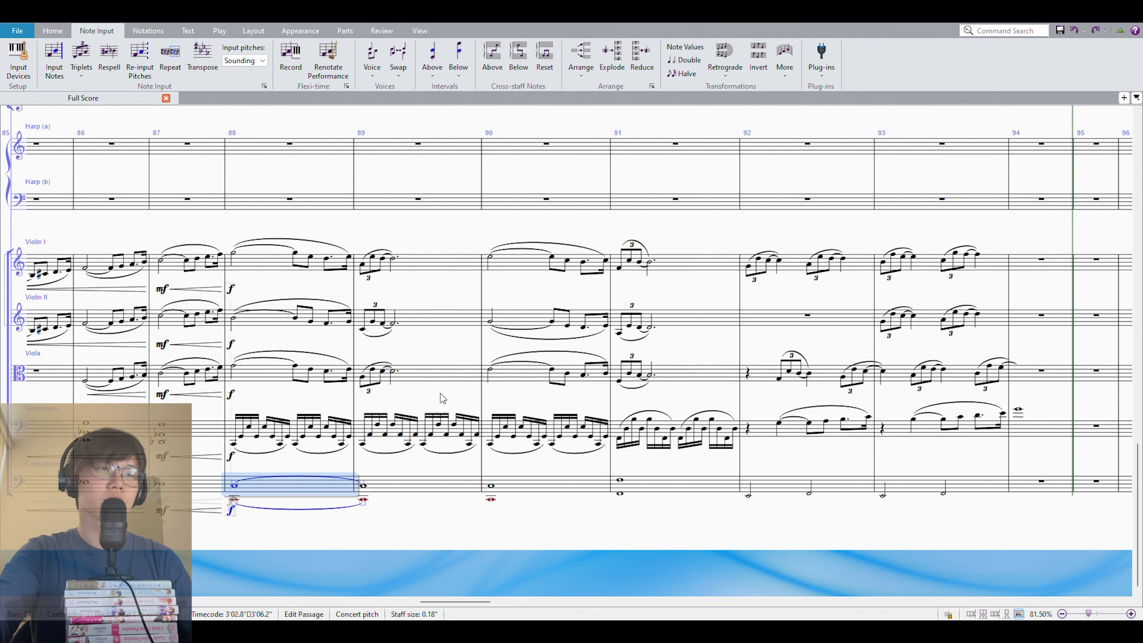
{"action": "left_click", "coordinate": [335, 432], "text": "shift"}
{"action": "left_click", "coordinate": [385, 439]}
{"action": "left_click", "coordinate": [421, 478], "text": "shift"}
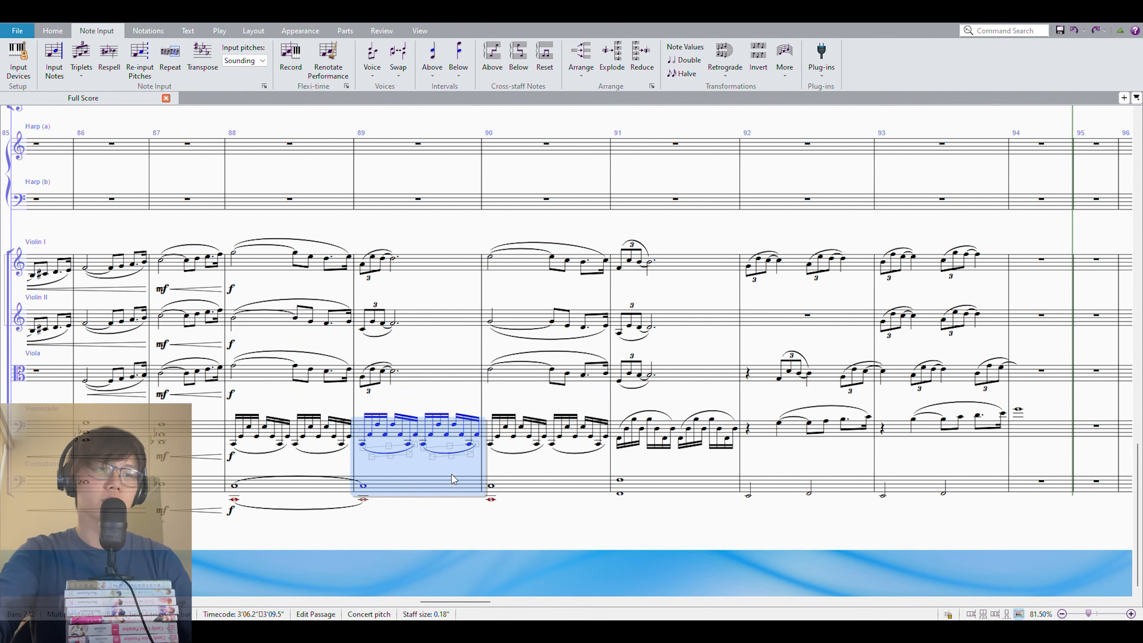
{"action": "left_click_drag", "start_coordinate": [557, 496], "coordinate": [553, 500]}
{"action": "left_click", "coordinate": [552, 488]}
{"action": "left_click", "coordinate": [553, 432], "text": "shift"}
{"action": "left_click", "coordinate": [668, 490]}
{"action": "left_click", "coordinate": [670, 432], "text": "shift"}
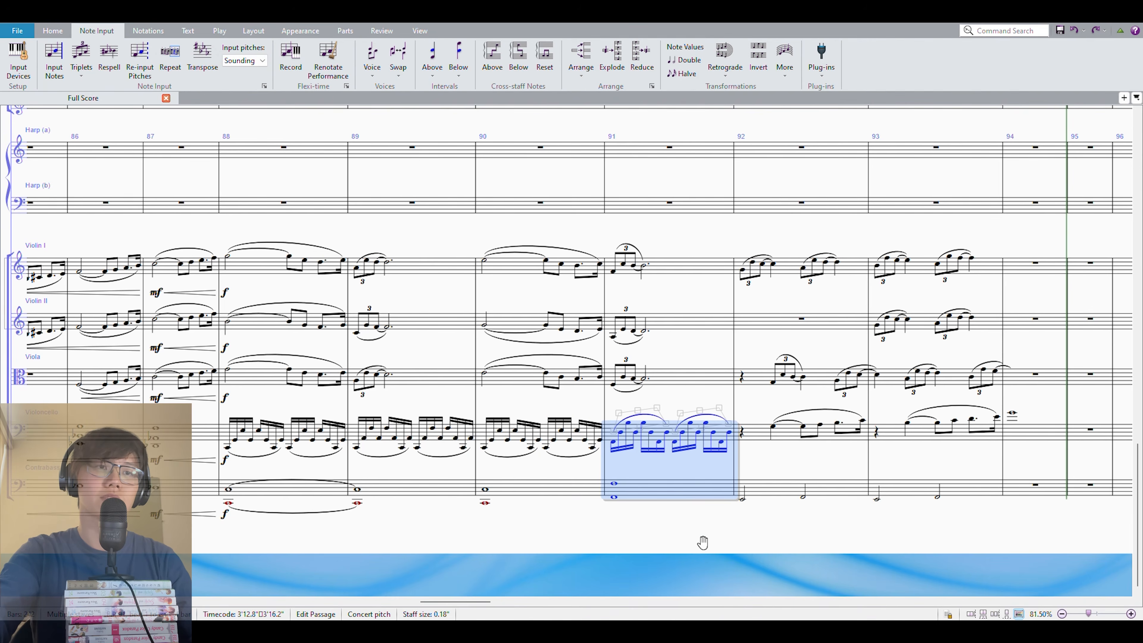
Compare Violin I's two-bar theme phrase in bars 88–89 with its counterpart in bars 90–91
{"action": "left_click_drag", "start_coordinate": [701, 541], "coordinate": [492, 541]}
{"action": "key", "text": "Escape"}
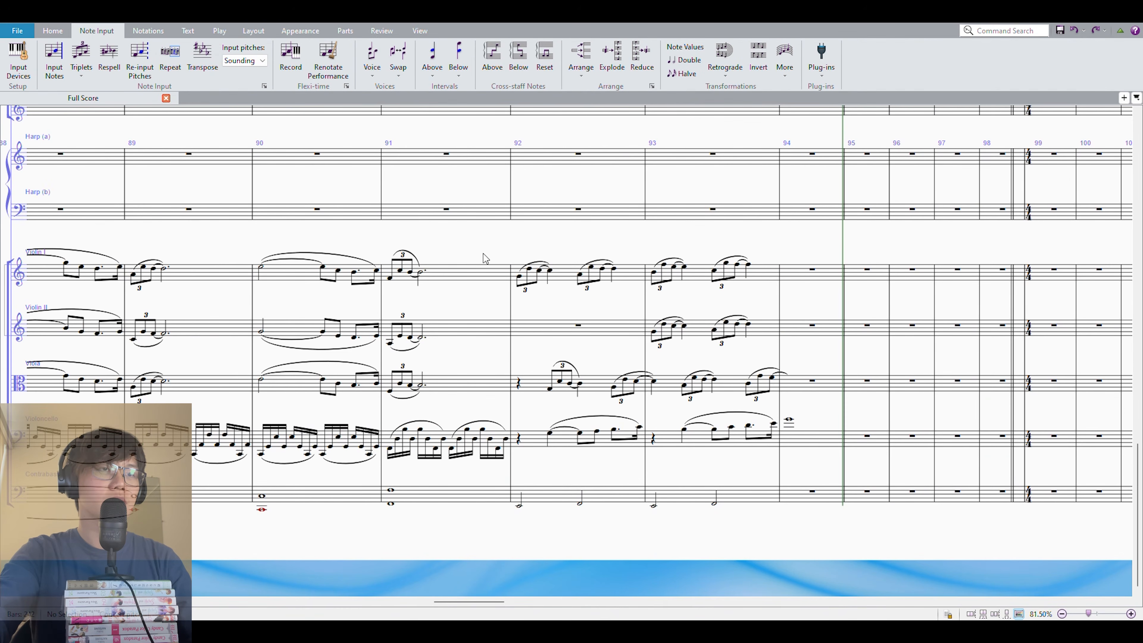
{"action": "left_click_drag", "start_coordinate": [483, 254], "coordinate": [756, 240]}
{"action": "left_click", "coordinate": [320, 259]}
{"action": "left_click", "coordinate": [495, 262], "text": "shift"}
{"action": "left_click", "coordinate": [548, 262]}
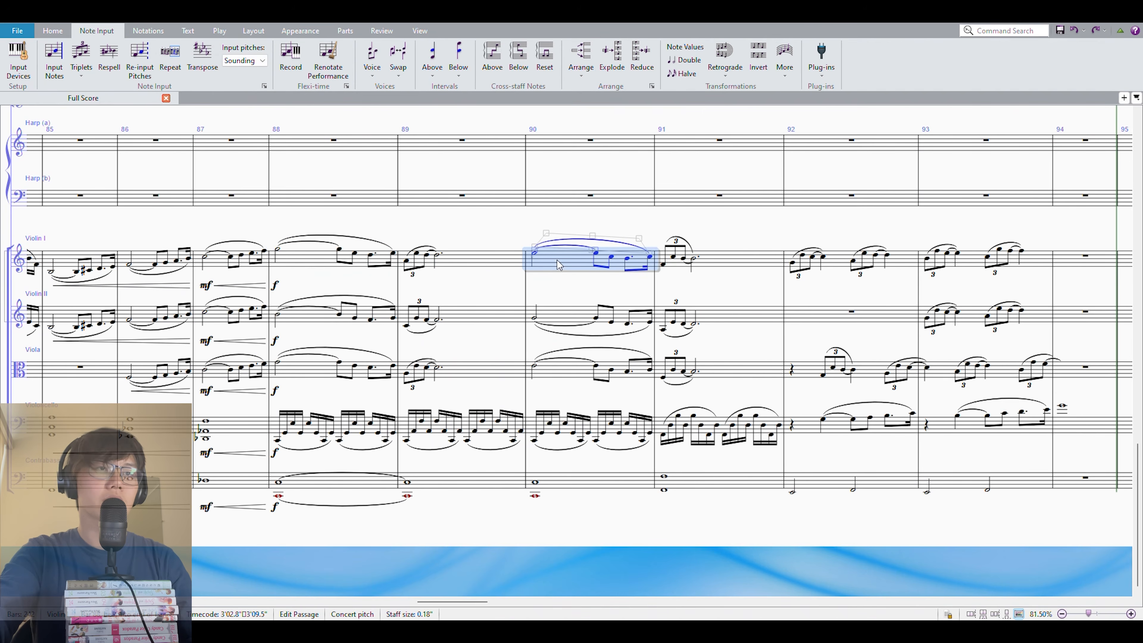
{"action": "left_click", "coordinate": [736, 260], "text": "shift"}
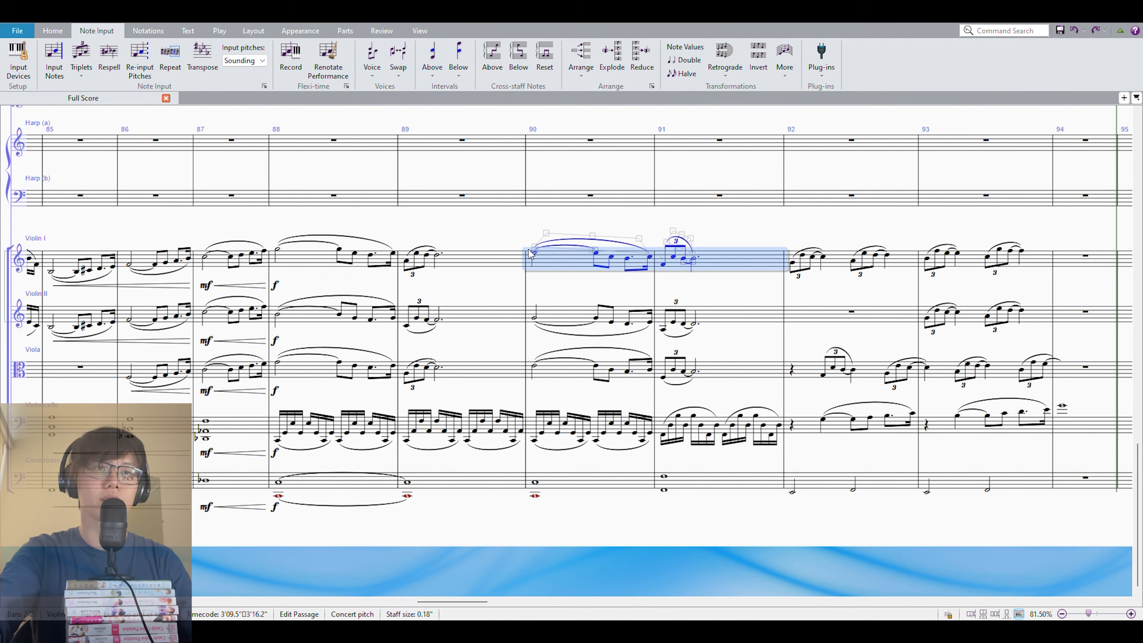
Copy the Bassoons' theme from bars 73–76 over the Violin I melody starting at bar 88
{"action": "left_click_drag", "start_coordinate": [513, 246], "coordinate": [1127, 365]}
{"action": "left_click", "coordinate": [382, 223]}
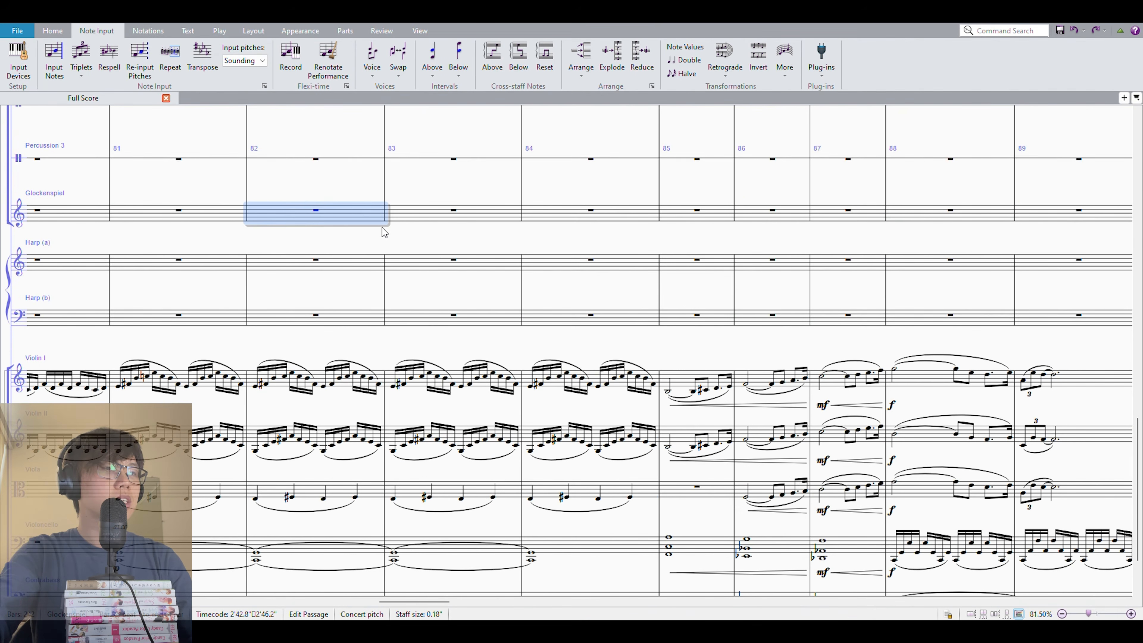
{"action": "scroll", "coordinate": [292, 236], "scroll_direction": "down", "scroll_amount": 2}
{"action": "left_click_drag", "start_coordinate": [155, 202], "coordinate": [444, 266]}
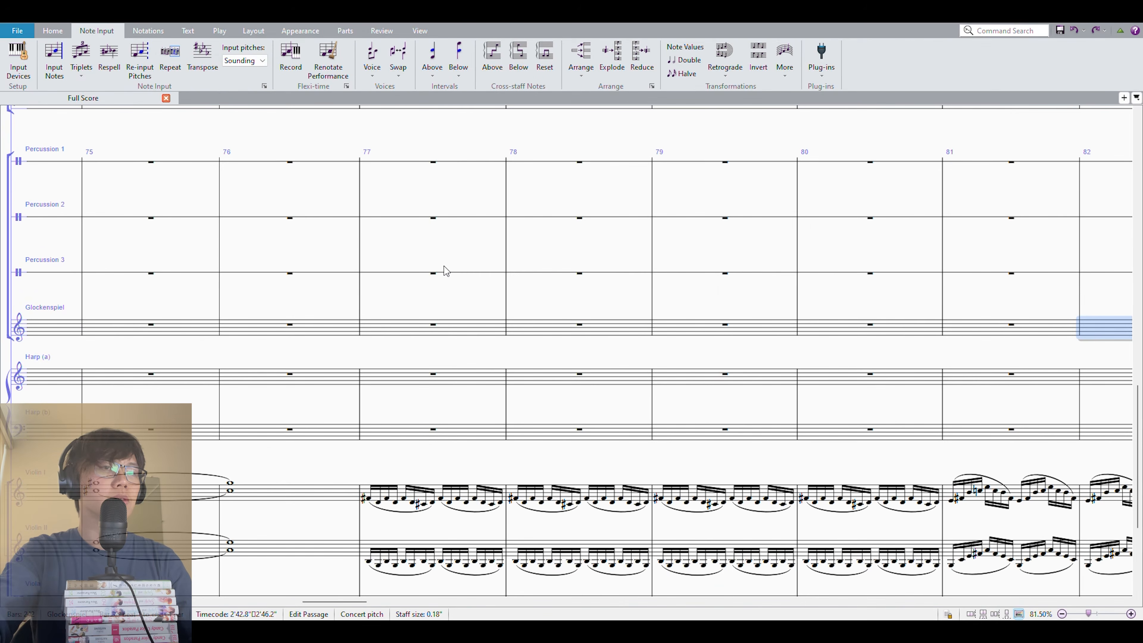
{"action": "left_click_drag", "start_coordinate": [354, 229], "coordinate": [949, 508]}
{"action": "left_click_drag", "start_coordinate": [270, 228], "coordinate": [916, 427]}
{"action": "left_click_drag", "start_coordinate": [815, 155], "coordinate": [215, 306]}
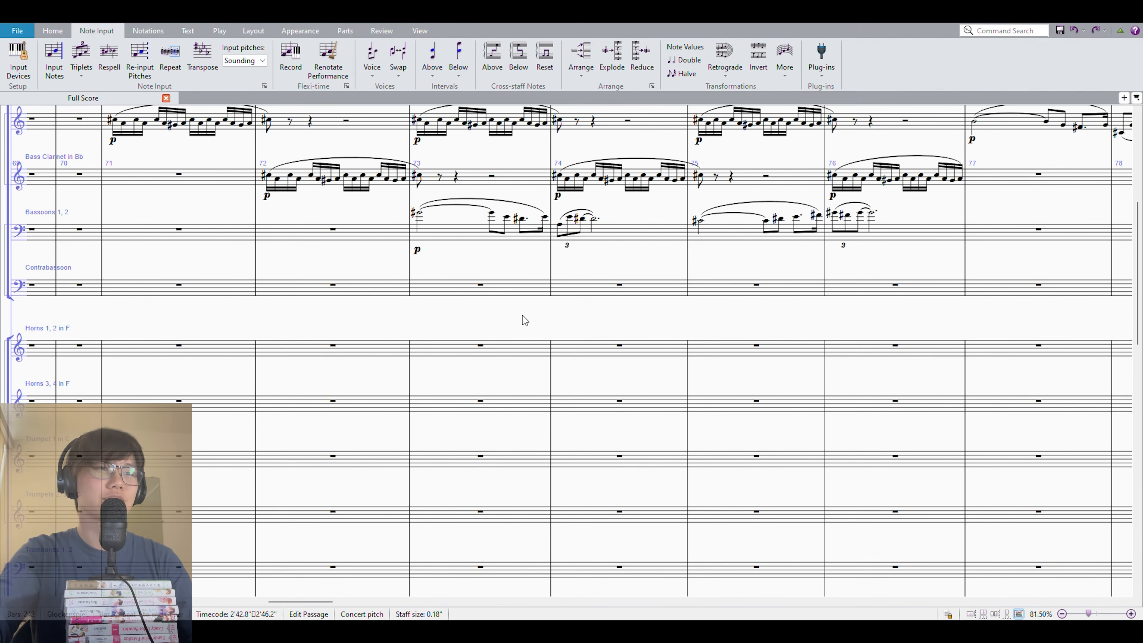
{"action": "left_click_drag", "start_coordinate": [524, 320], "coordinate": [399, 329]}
{"action": "left_click", "coordinate": [342, 283]}
{"action": "left_click", "coordinate": [800, 274], "text": "shift"}
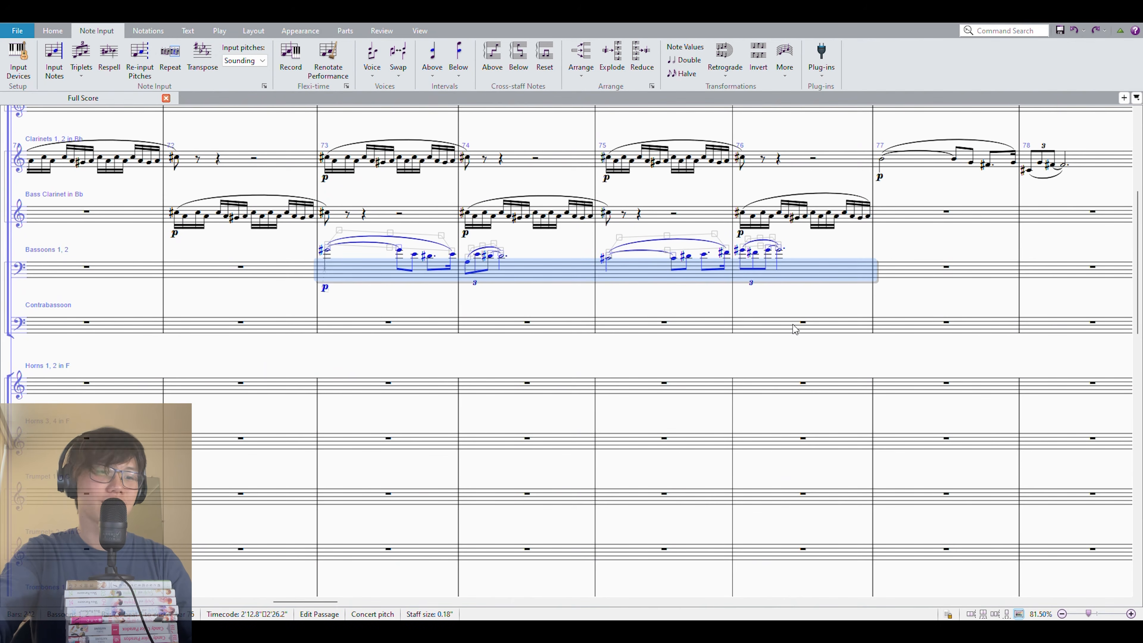
{"action": "left_click_drag", "start_coordinate": [692, 353], "coordinate": [343, 121]}
{"action": "left_click_drag", "start_coordinate": [682, 343], "coordinate": [268, 36]}
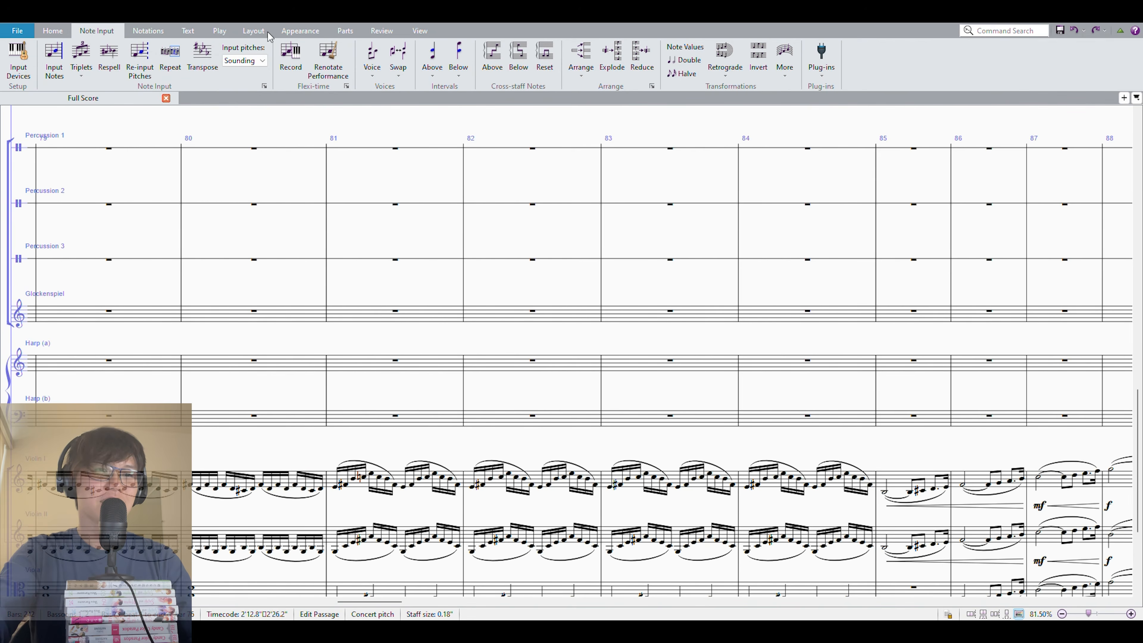
{"action": "left_click_drag", "start_coordinate": [589, 334], "coordinate": [59, 130]}
{"action": "scroll", "coordinate": [664, 316], "scroll_direction": "up", "scroll_amount": 2}
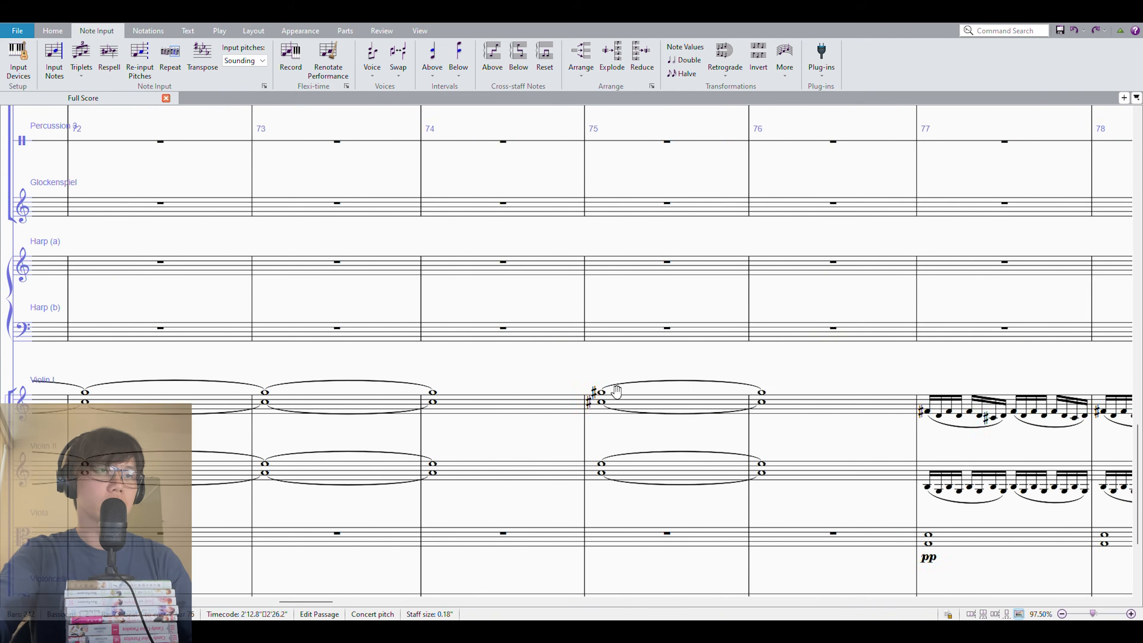
{"action": "left_click_drag", "start_coordinate": [567, 382], "coordinate": [6, 296]}
{"action": "left_click_drag", "start_coordinate": [286, 288], "coordinate": [943, 268]}
{"action": "left_click", "coordinate": [378, 256]}
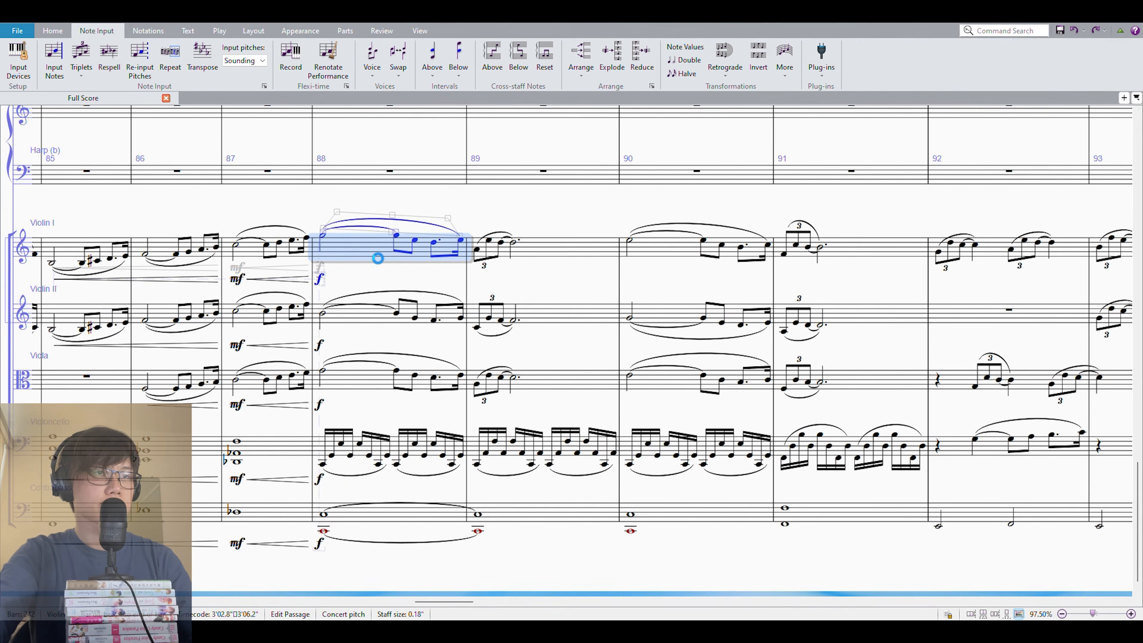
Transpose the pasted Violin I theme in bars 88–91 up into the violin register and the strings' key, without accidentals
{"action": "key", "text": "ctrl+shift+Right"}
{"action": "key", "text": "ctrl+shift+Right"}
{"action": "key", "text": "ctrl+shift+Right"}
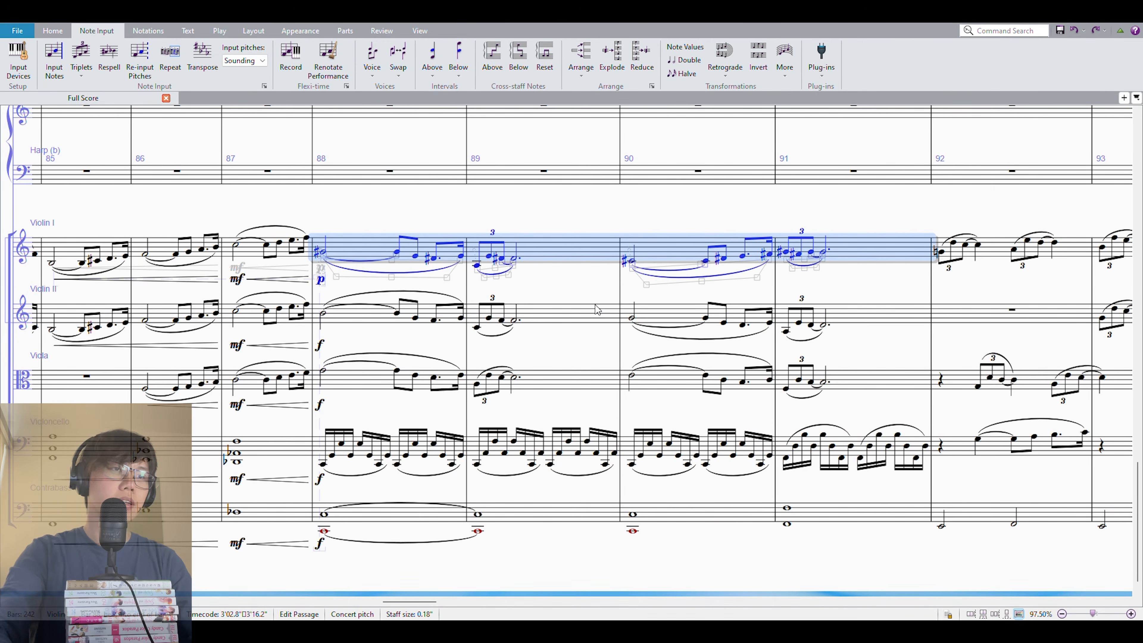
{"action": "key", "text": "ctrl+alt+Up"}
{"action": "key", "text": "alt+Down"}
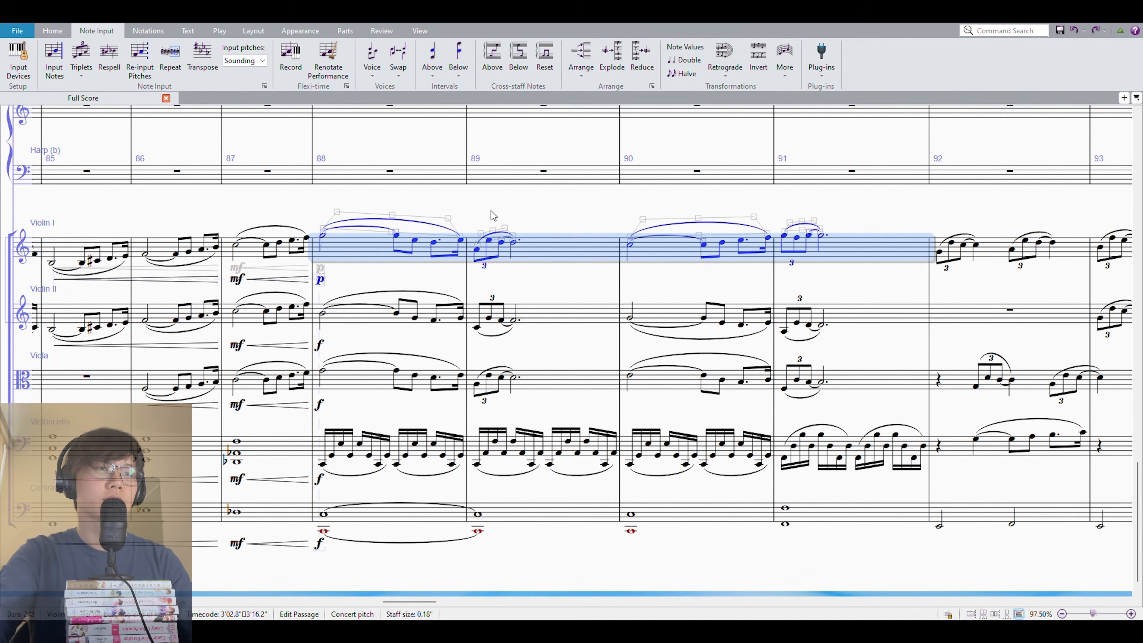
{"action": "key", "text": "Escape"}
Play back Violin I with only the Violoncello and Contrabass from bar 88 into bar 92
{"action": "left_click", "coordinate": [327, 245]}
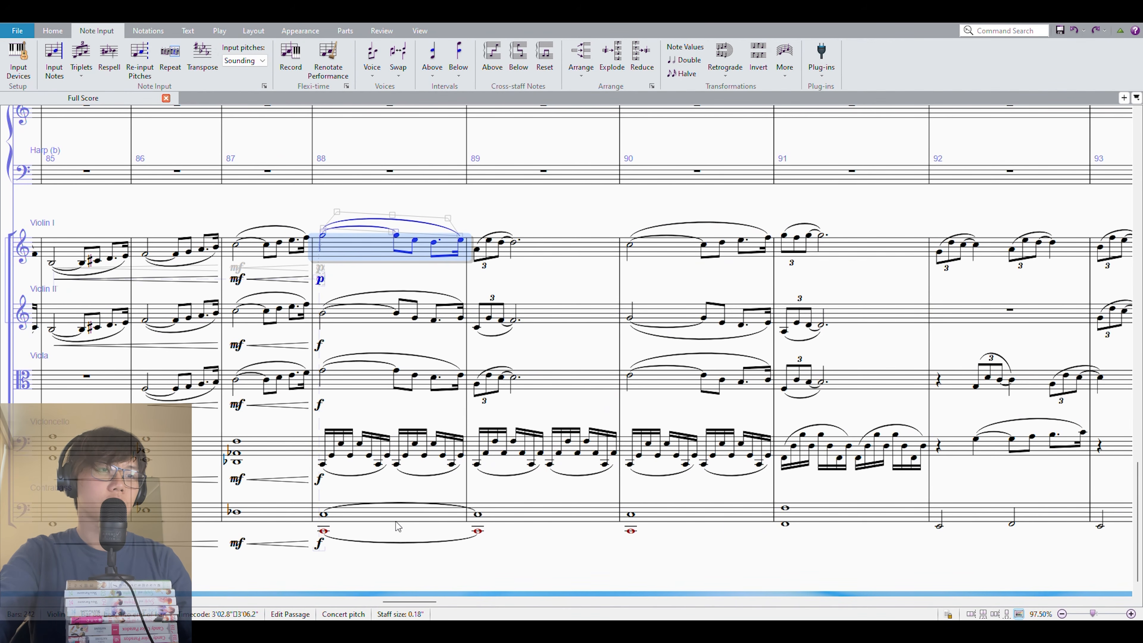
{"action": "left_click", "coordinate": [386, 524], "text": "ctrl"}
{"action": "left_click", "coordinate": [358, 455], "text": "ctrl"}
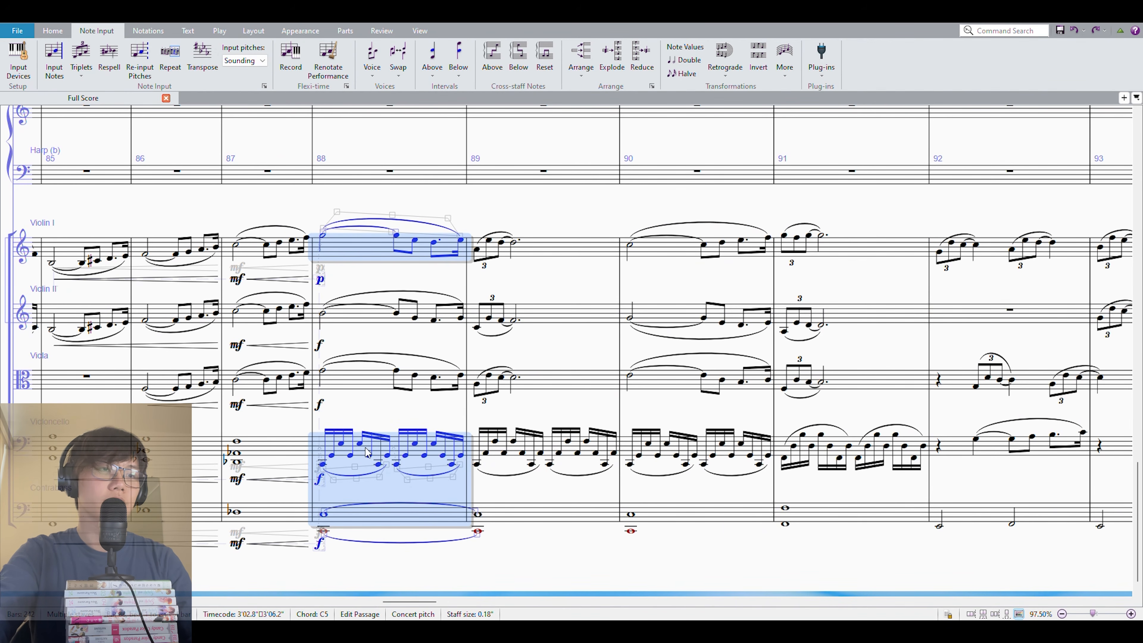
{"action": "key", "text": "p"}
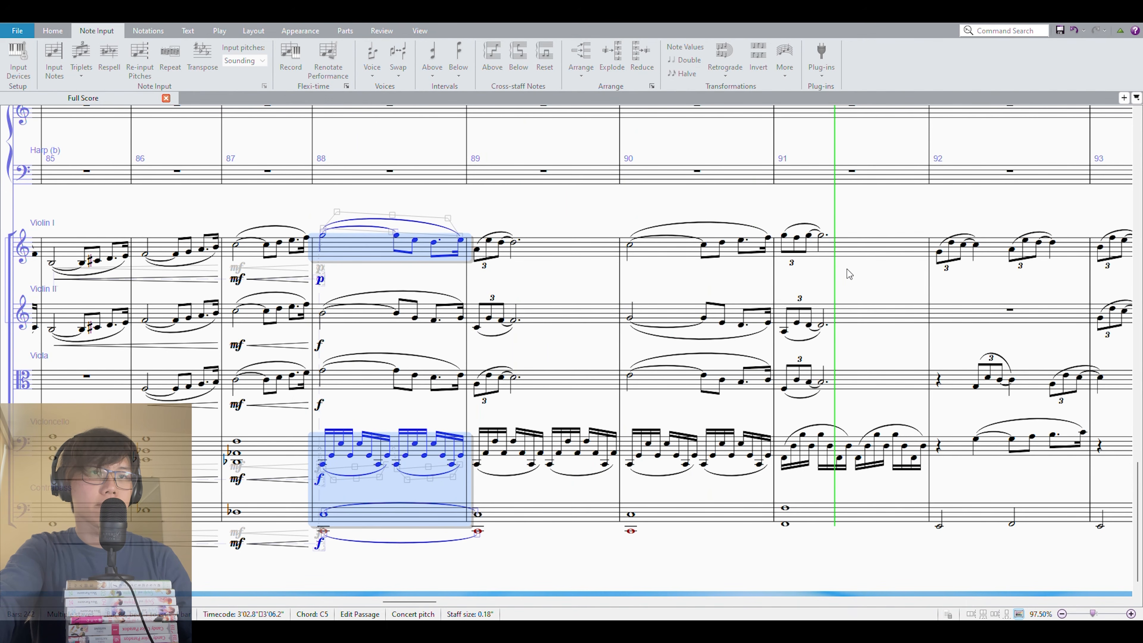
{"action": "left_click", "coordinate": [855, 215]}
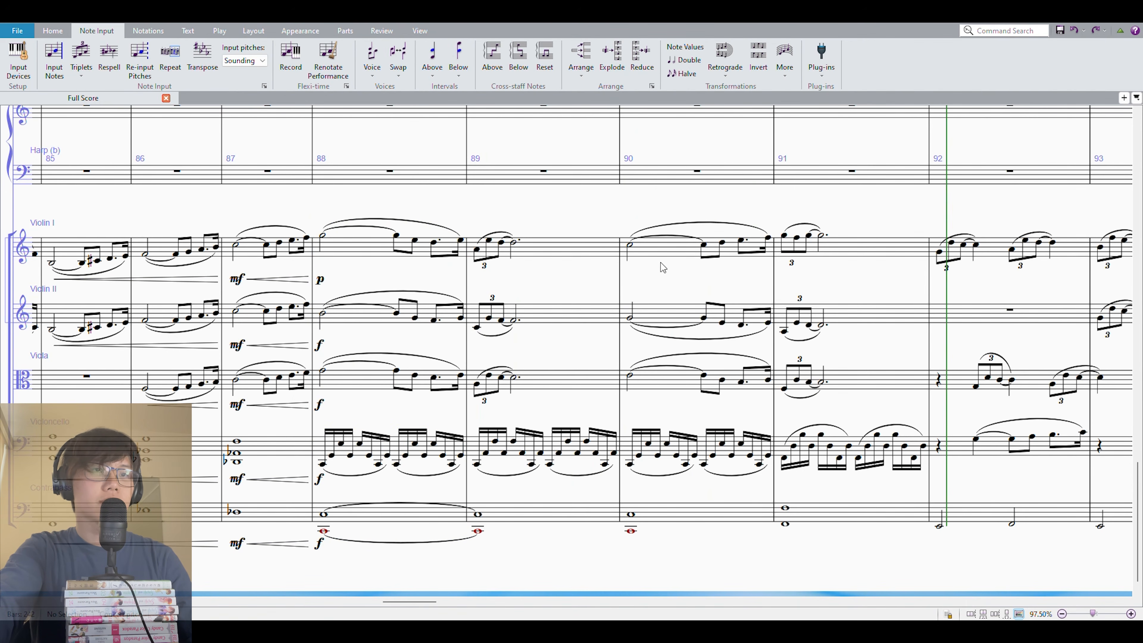
Set the Violin I dynamic at bar 88 to f
{"action": "double_click", "coordinate": [319, 279]}
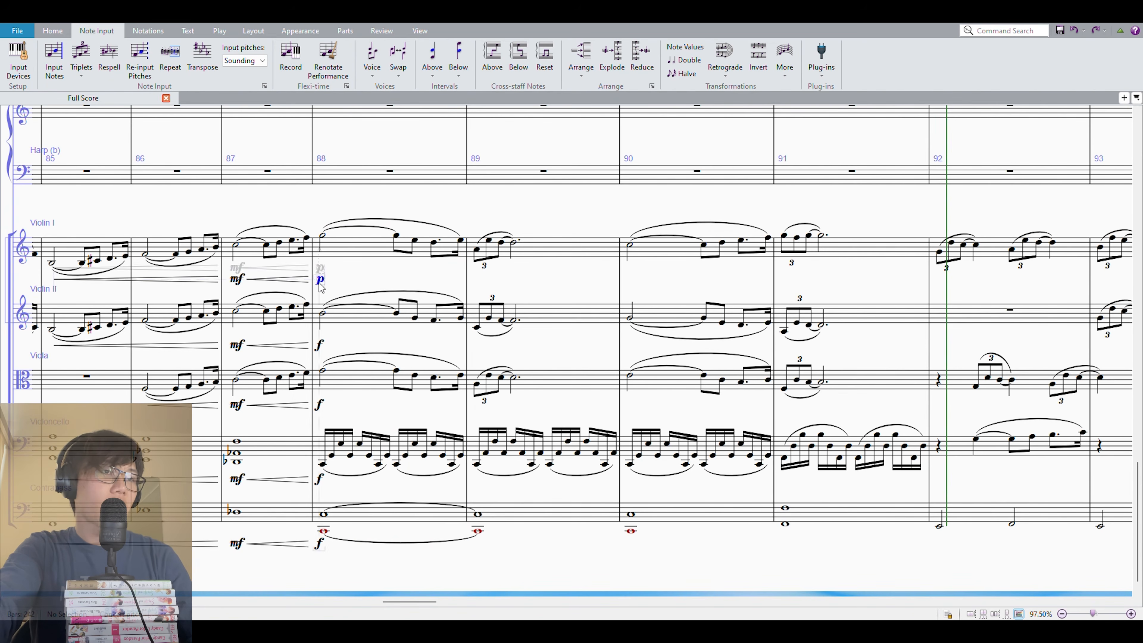
{"action": "left_click", "coordinate": [369, 254]}
{"action": "key", "text": "Escape"}
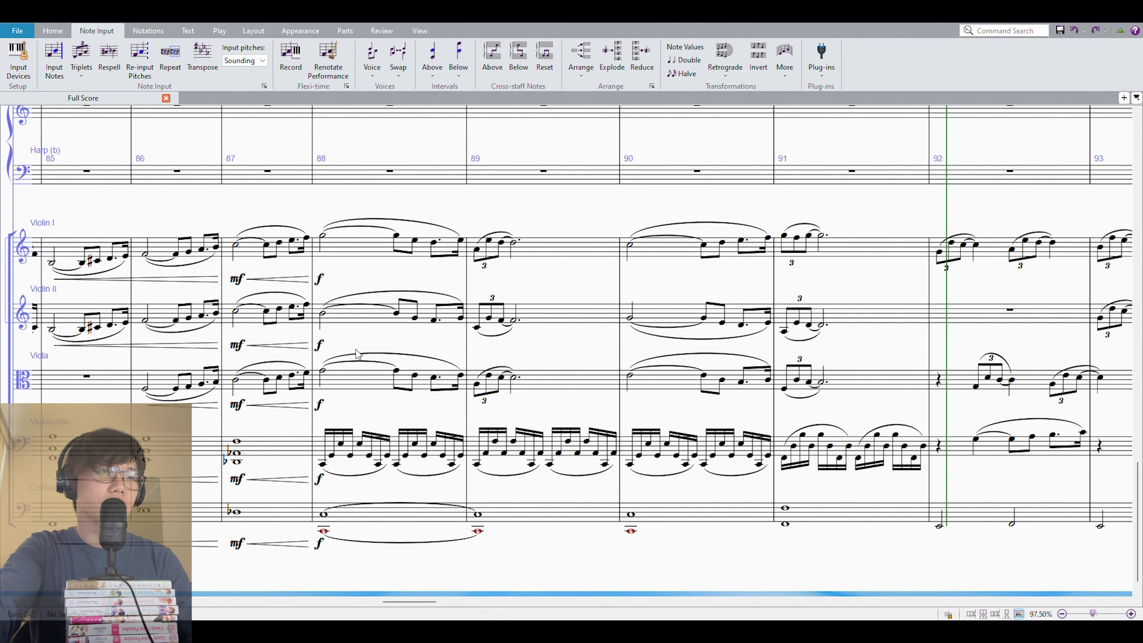
Copy Violin I's bars 88–91 into the Viola and Violin II staves at bar 88
{"action": "left_click", "coordinate": [362, 247]}
{"action": "left_click", "coordinate": [842, 247], "text": "shift"}
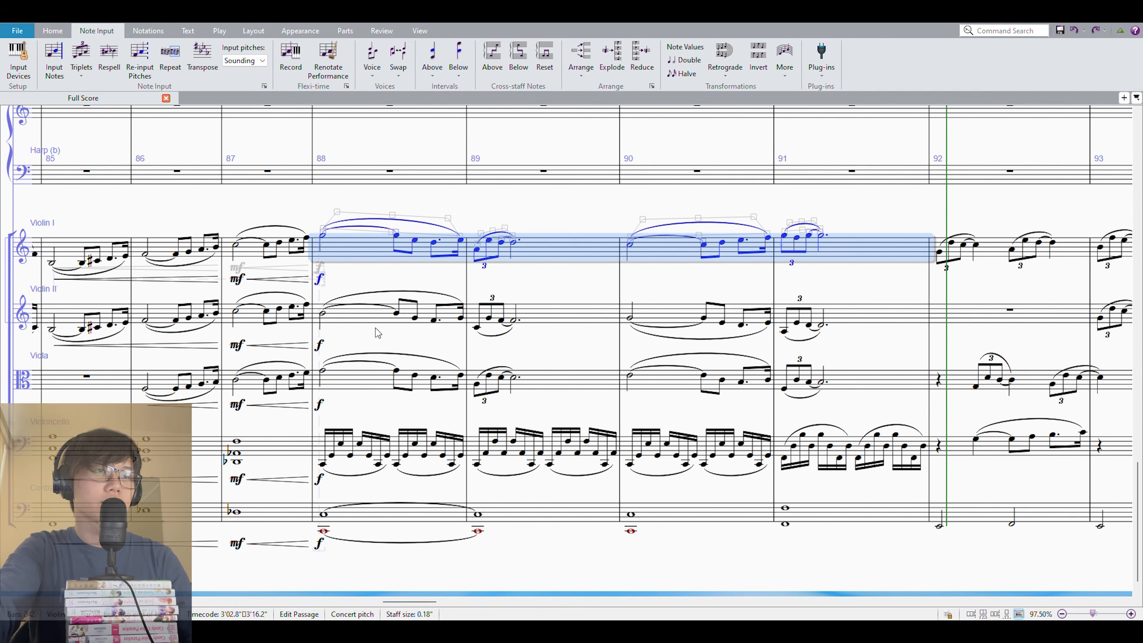
{"action": "left_click", "coordinate": [358, 388], "text": "alt"}
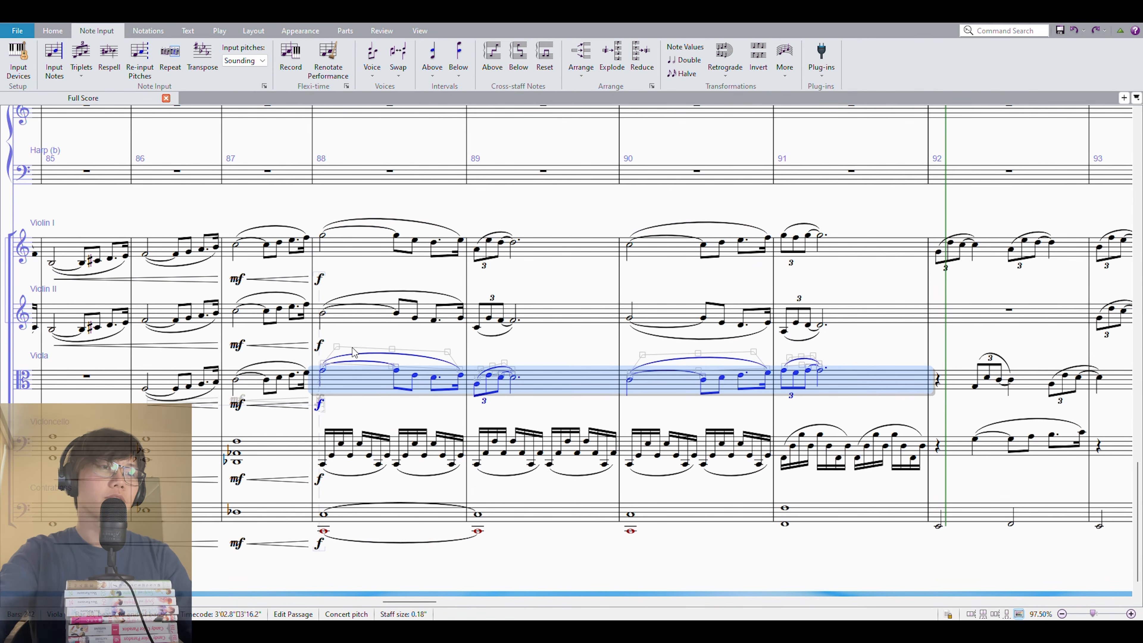
{"action": "left_click", "coordinate": [339, 311]}
{"action": "key", "text": "ctrl+v"}
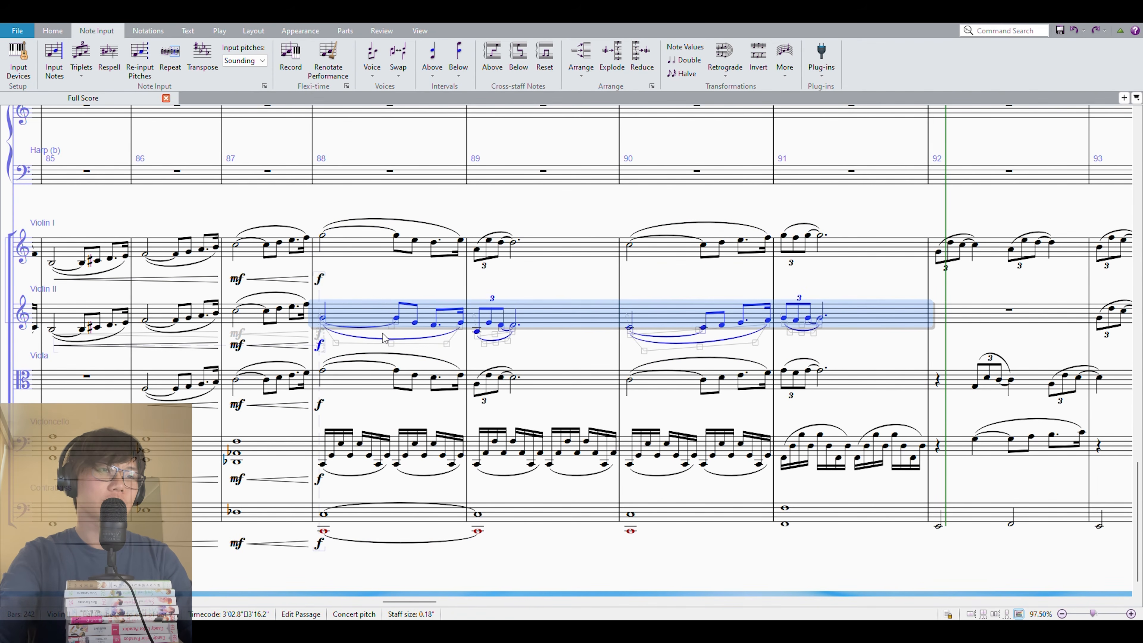
Shift the copied Violin II passage in bars 88–91 diatonically so it harmonizes beneath Violin I
{"action": "key", "text": "Down"}
{"action": "key", "text": "ctrl+Up"}
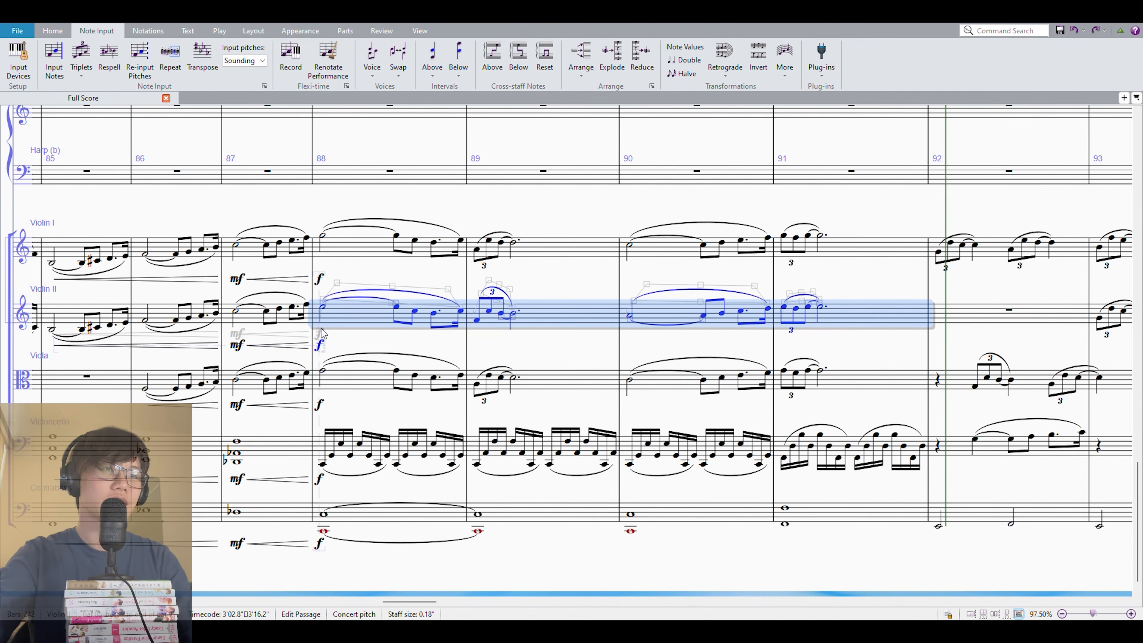
{"action": "key", "text": "Down"}
{"action": "key", "text": "Down"}
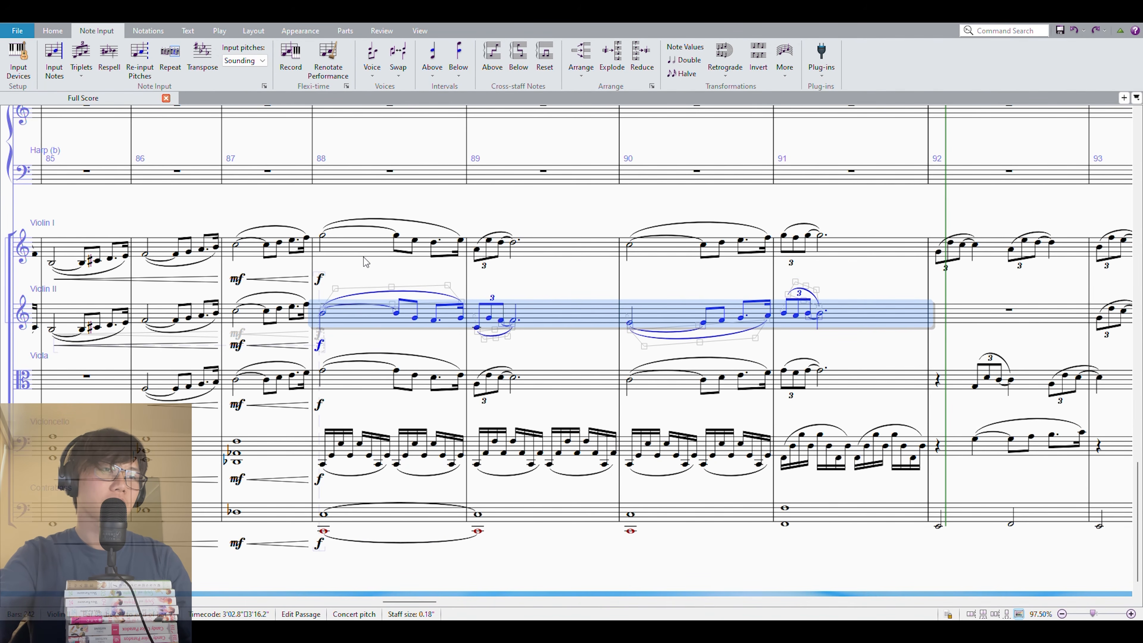
Play back the full string section from bar 88 and check Violin I's link from bar 91 into bar 92
{"action": "left_click", "coordinate": [366, 259]}
{"action": "left_click", "coordinate": [407, 510], "text": "shift"}
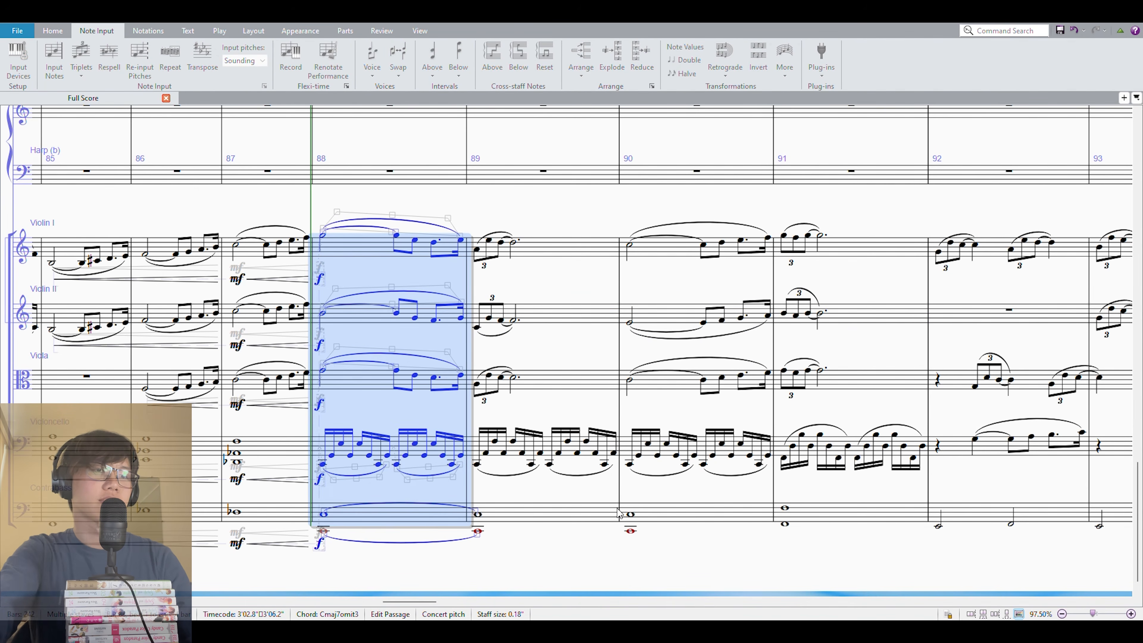
{"action": "key", "text": "space"}
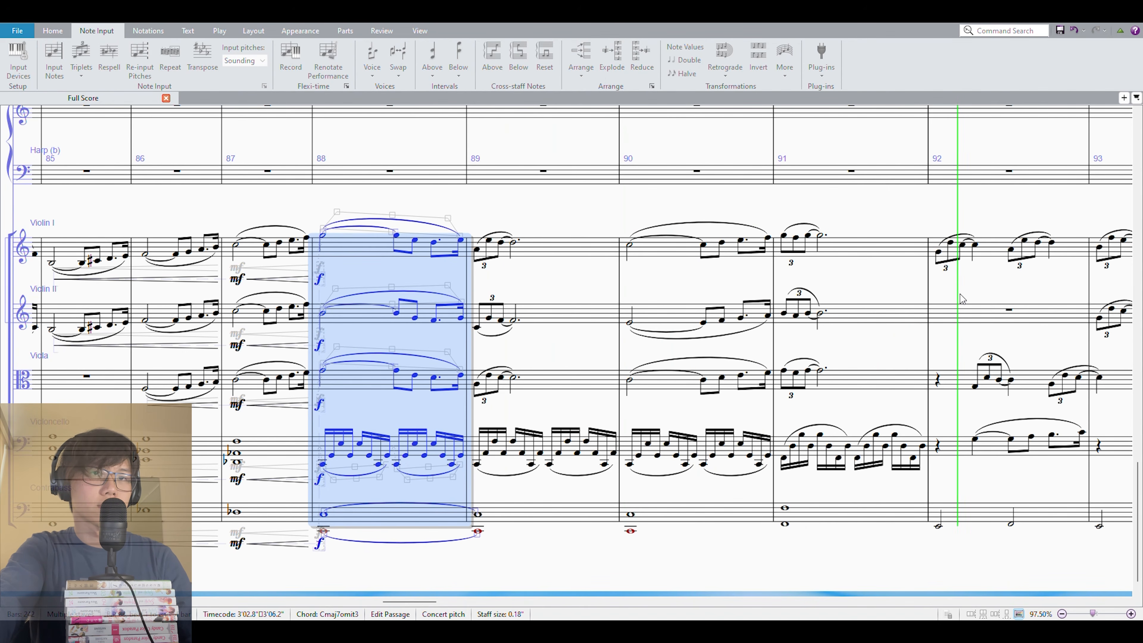
{"action": "key", "text": "Escape"}
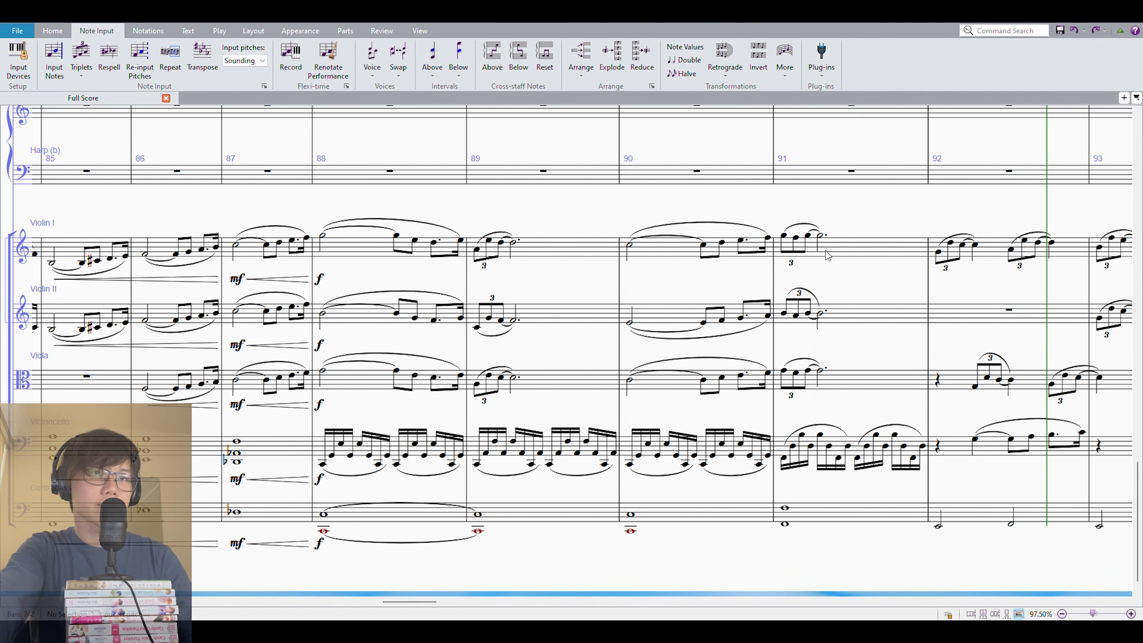
{"action": "left_click", "coordinate": [821, 233]}
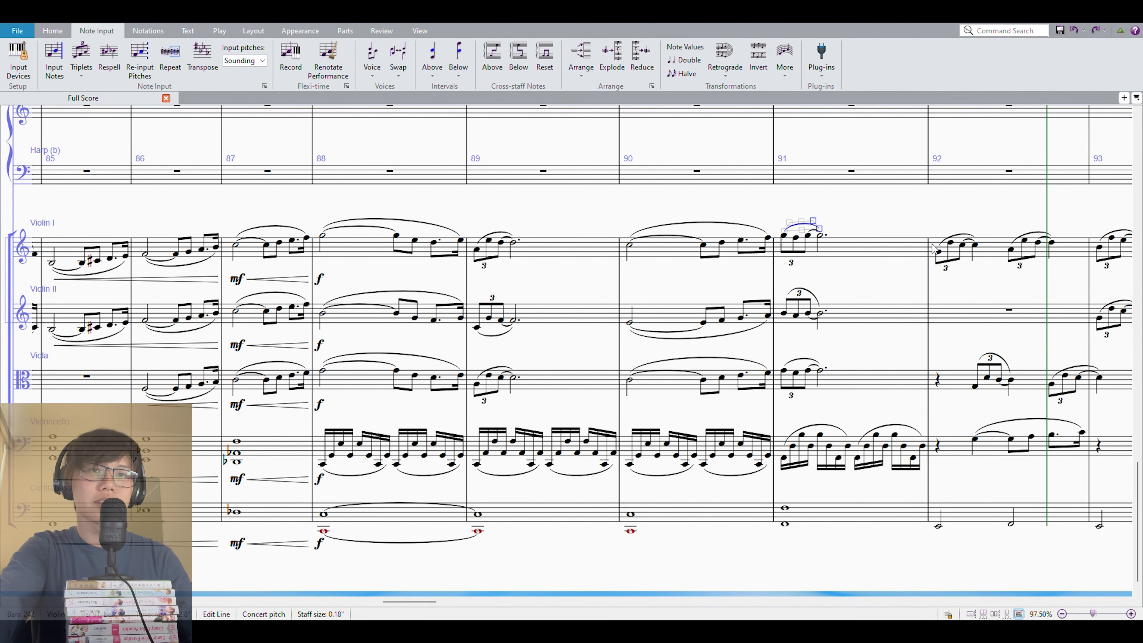
{"action": "left_click", "coordinate": [938, 253]}
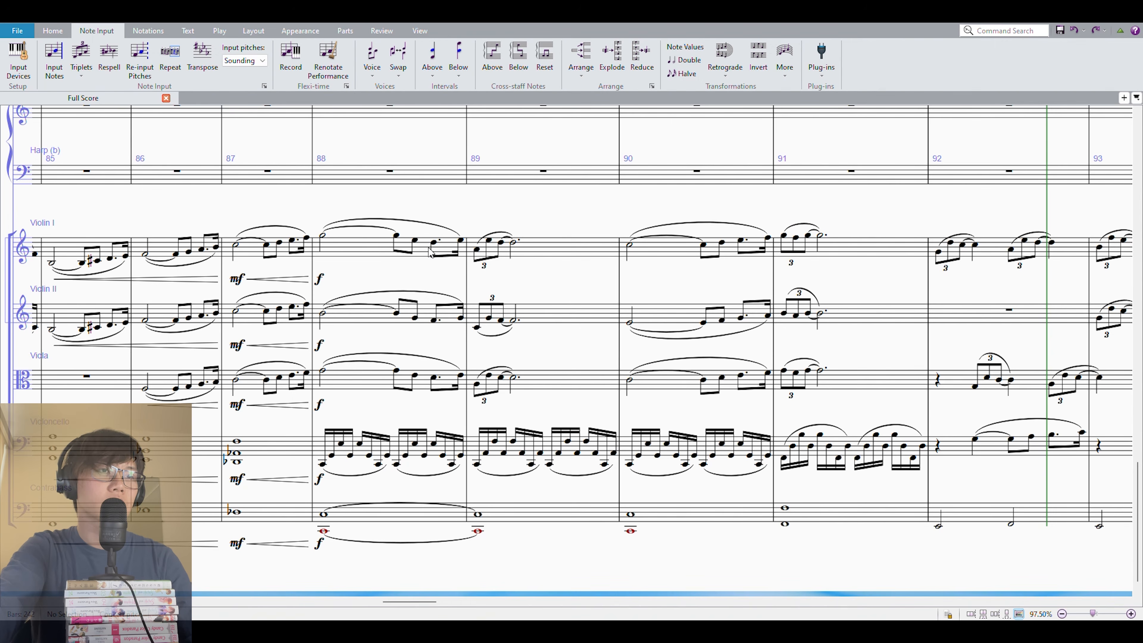
Repeat bars 88–89 of Violin I, Violin II and Viola into bars 90–91 a third lower and play the strings from bar 88
{"action": "left_click", "coordinate": [371, 253]}
{"action": "left_click", "coordinate": [544, 382], "text": "shift"}
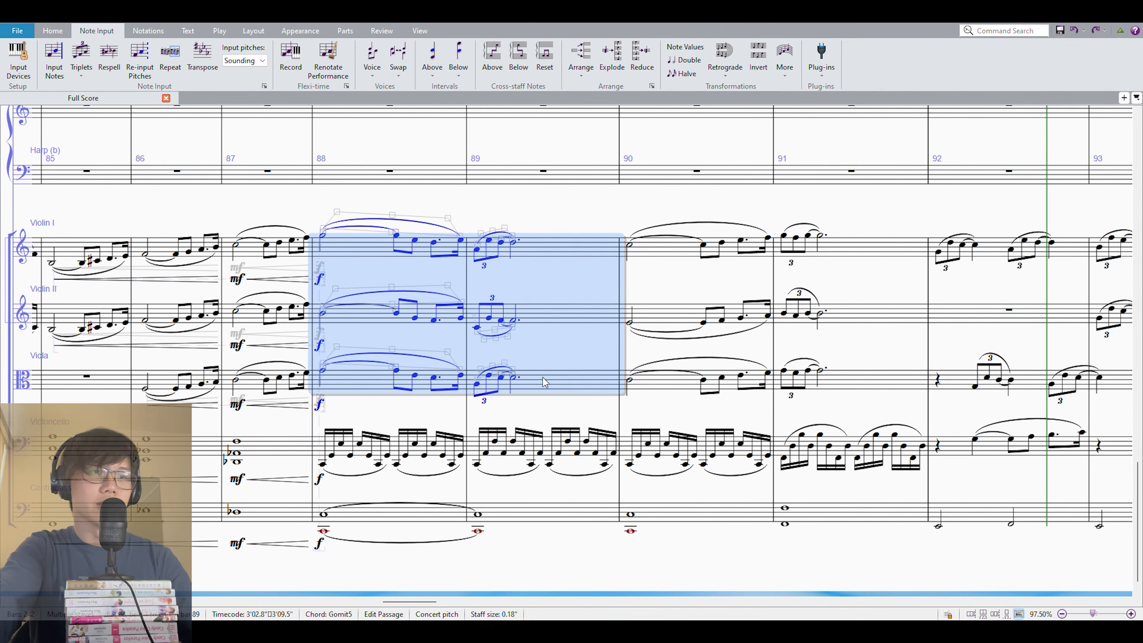
{"action": "key", "text": "r"}
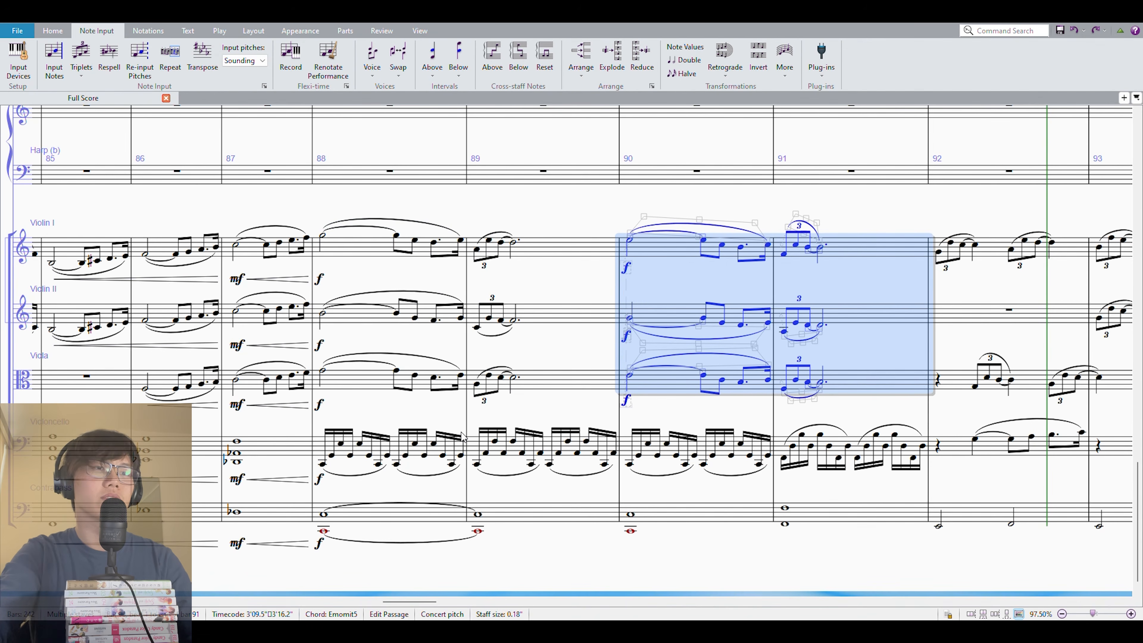
{"action": "left_click", "coordinate": [513, 505], "text": "shift"}
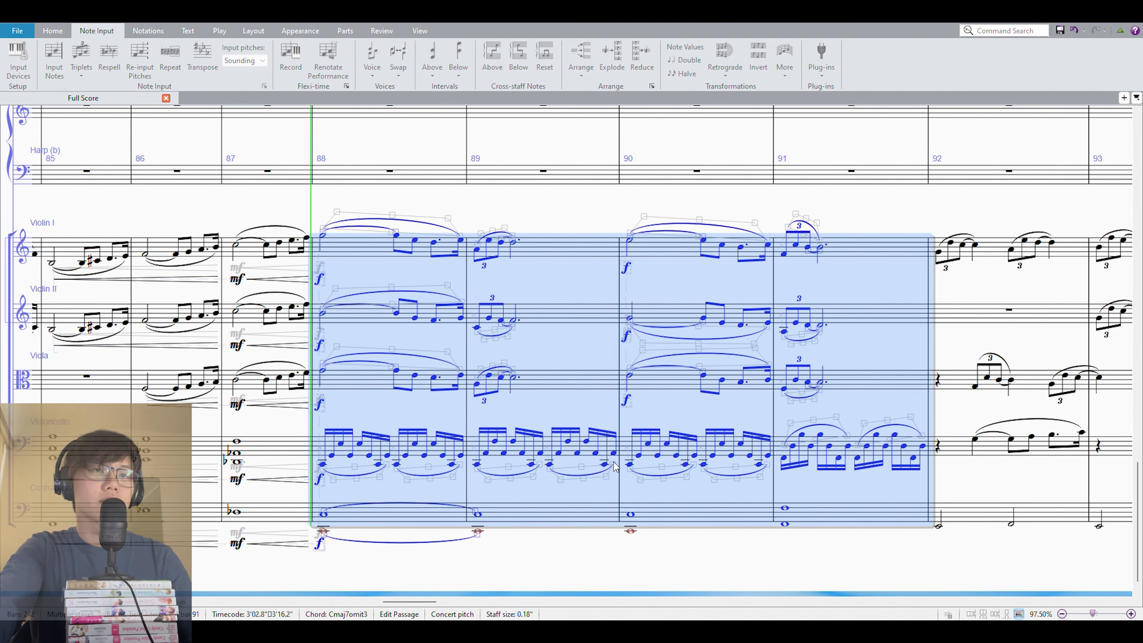
Play back the harmonized string section from bar 88 into bar 92
{"action": "key", "text": "space"}
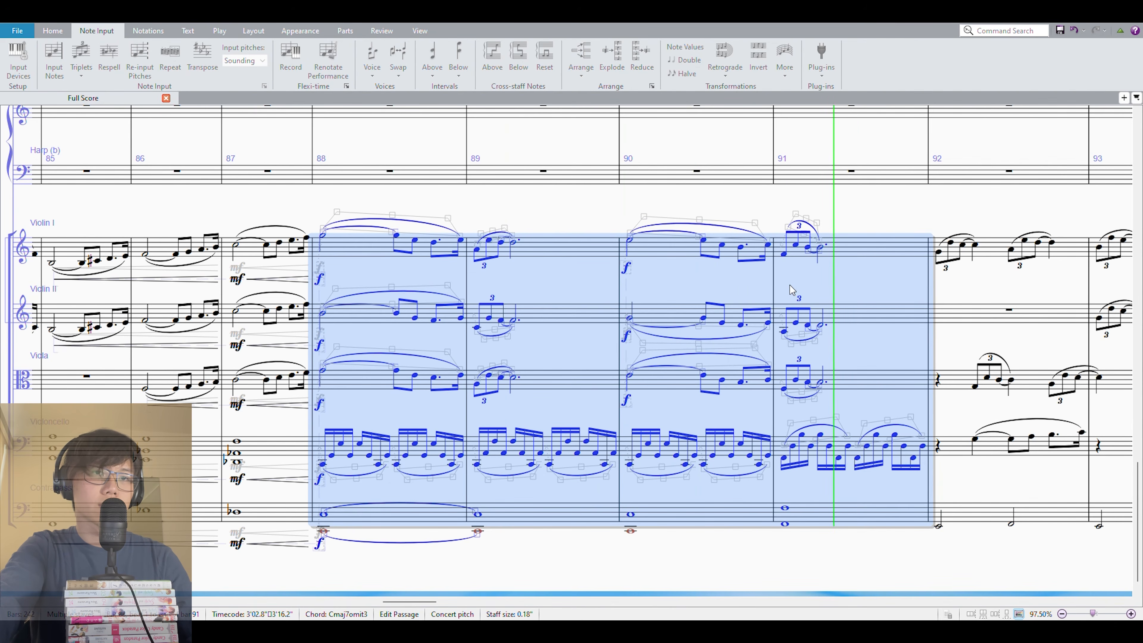
{"action": "left_click", "coordinate": [869, 214]}
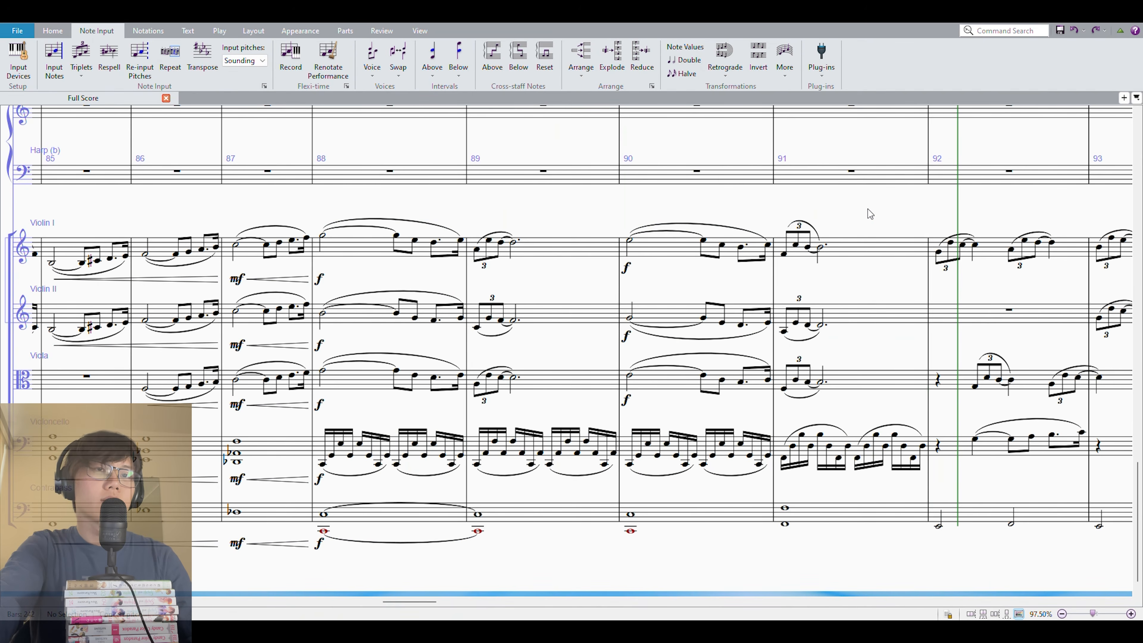
Try copying Violin I's bars 88–91 over the bassoons' phrase starting at bar 73
{"action": "left_click", "coordinate": [808, 247]}
{"action": "left_click", "coordinate": [843, 256]}
{"action": "left_click", "coordinate": [356, 254], "text": "shift"}
{"action": "left_click_drag", "start_coordinate": [255, 219], "coordinate": [699, 291]}
{"action": "scroll", "coordinate": [211, 207], "scroll_direction": "down", "scroll_amount": 4, "text": "ctrl"}
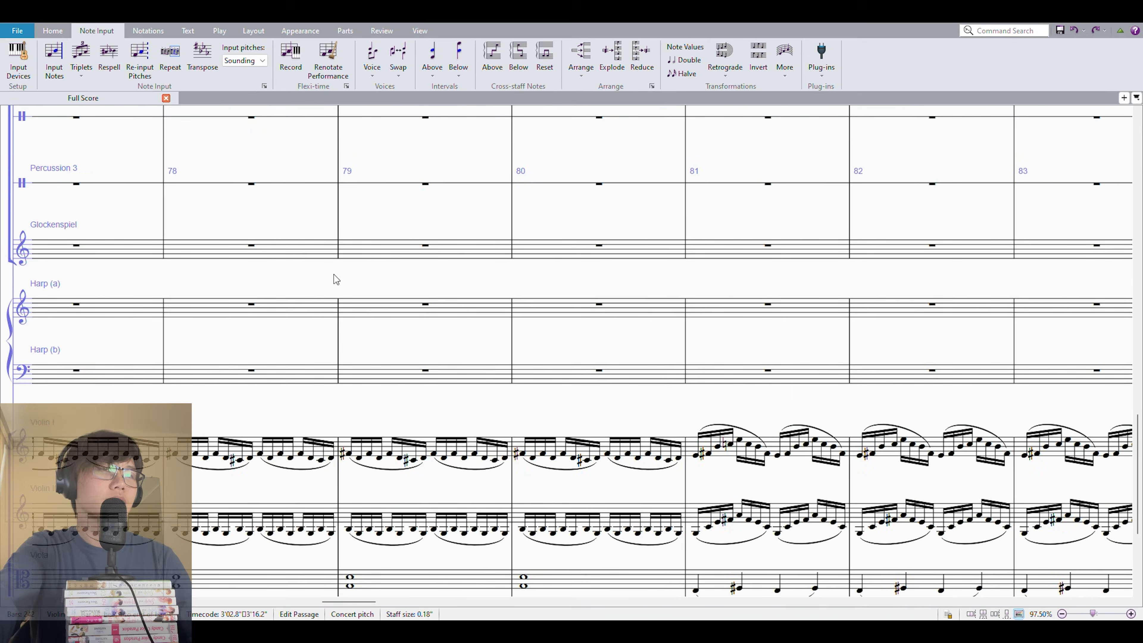
{"action": "left_click_drag", "start_coordinate": [460, 358], "coordinate": [974, 557]}
{"action": "left_click_drag", "start_coordinate": [216, 318], "coordinate": [928, 543]}
{"action": "left_click_drag", "start_coordinate": [420, 207], "coordinate": [447, 389]}
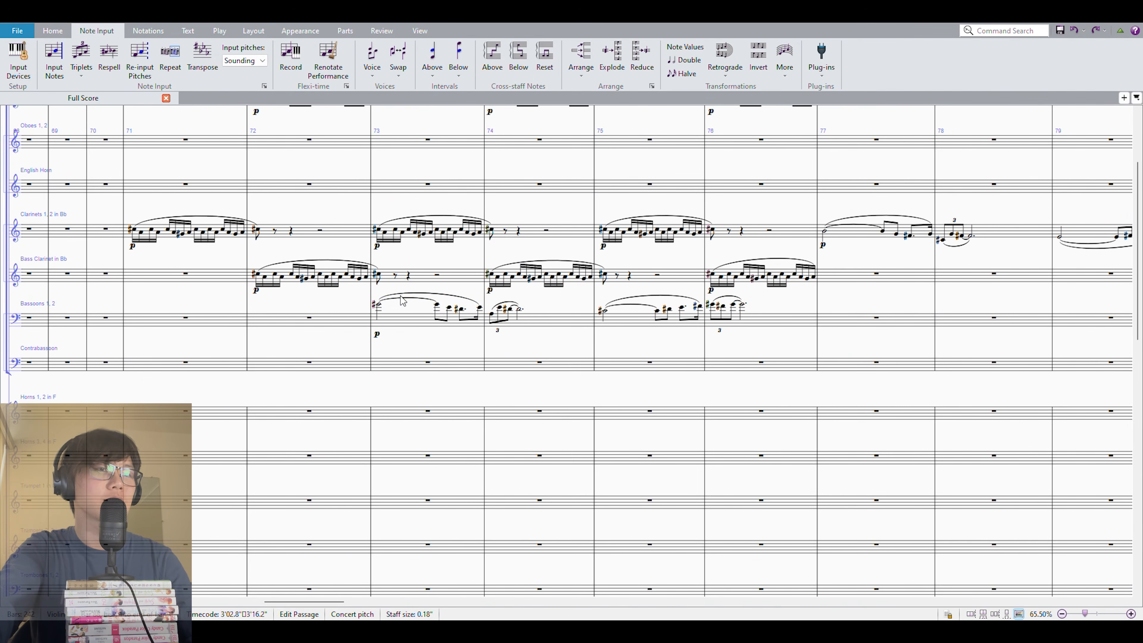
{"action": "left_click", "coordinate": [402, 317]}
{"action": "scroll", "coordinate": [489, 347], "scroll_direction": "up", "scroll_amount": 2, "text": "ctrl"}
{"action": "key", "text": "ctrl+v"}
{"action": "scroll", "coordinate": [688, 381], "scroll_direction": "up", "scroll_amount": 3, "text": "ctrl"}
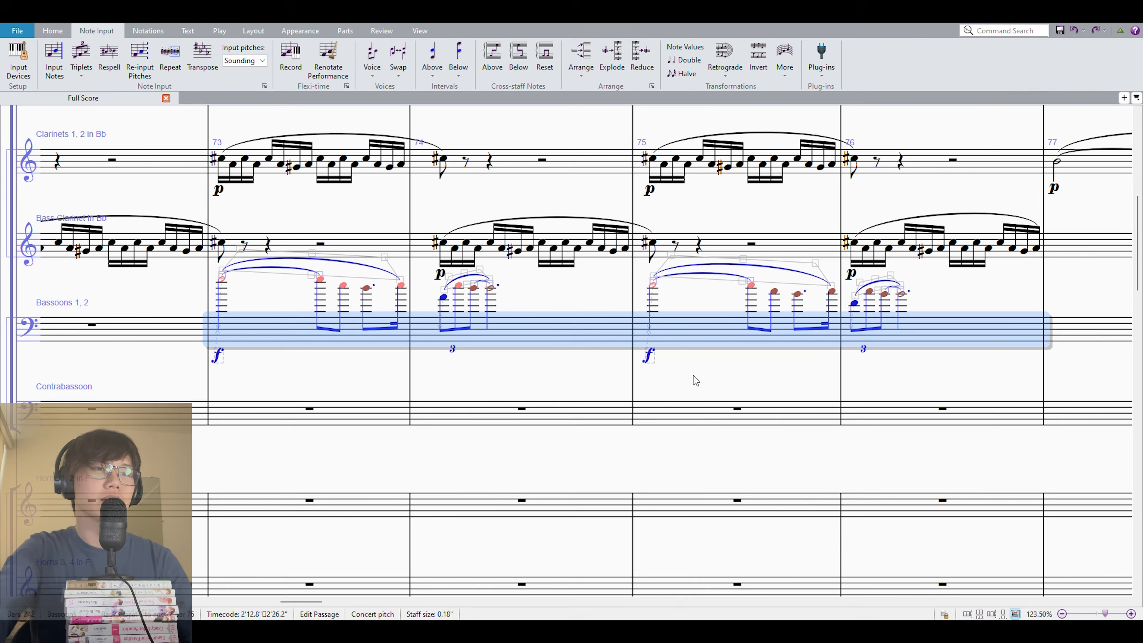
Lower the pasted bassoon passage in bars 73–76 by one octave
{"action": "key", "text": "ctrl+Down"}
{"action": "key", "text": "ctrl+Down"}
{"action": "key", "text": "ctrl+Up"}
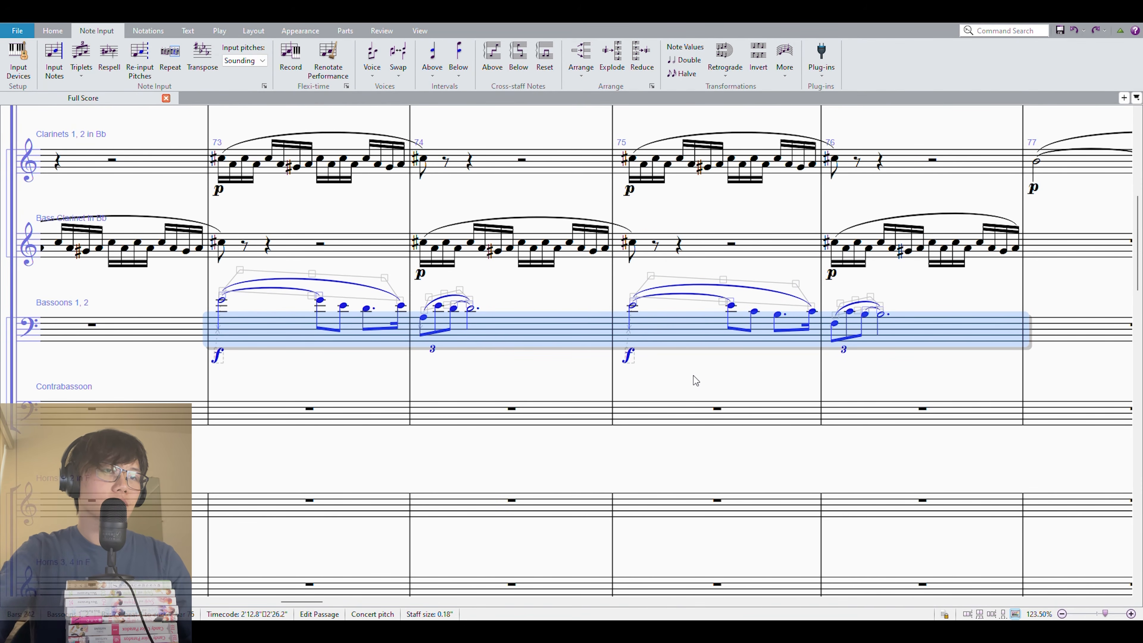
Sharpen the opening held note and the dotted D in the bassoons' bar 73
{"action": "left_click", "coordinate": [222, 302]}
{"action": "left_click", "coordinate": [321, 301], "text": "shift"}
{"action": "key", "text": "KP_8"}
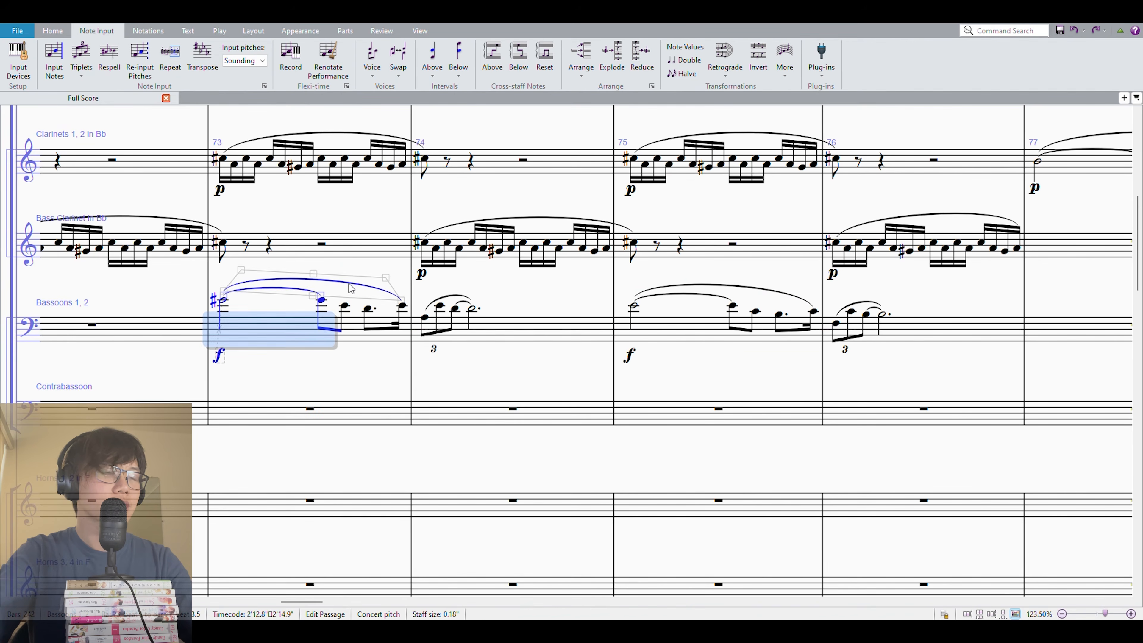
{"action": "key", "text": "Right"}
{"action": "key", "text": "Right"}
{"action": "key", "text": "KP_8"}
{"action": "key", "text": "Right"}
{"action": "key", "text": "Right"}
{"action": "key", "text": "Right"}
{"action": "key", "text": "Right"}
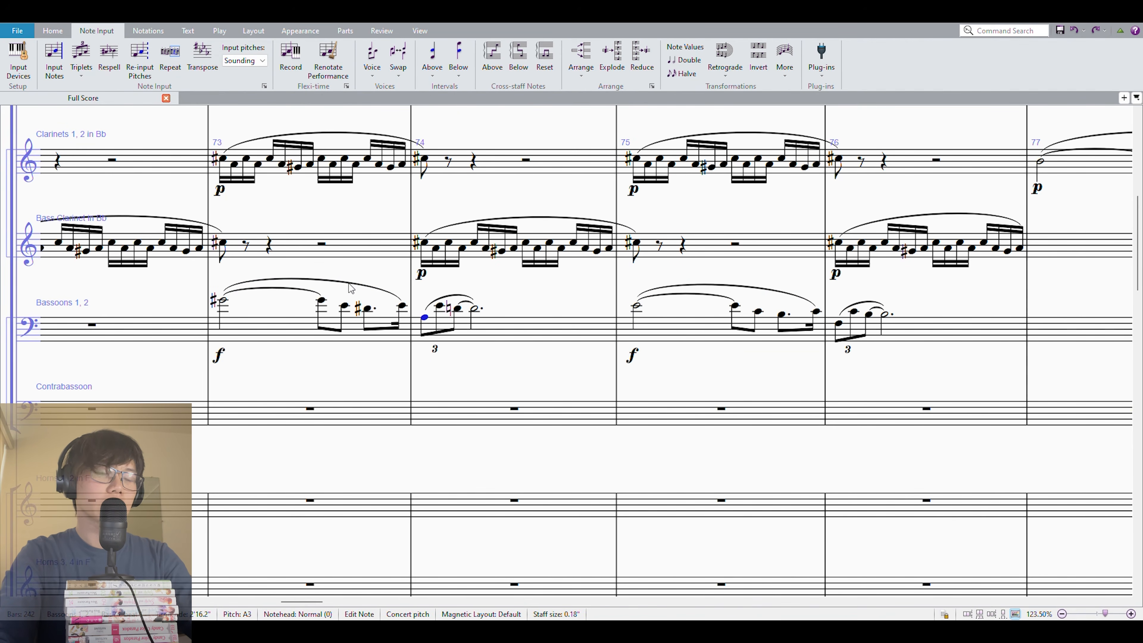
Sharpen the bassoons' D in bar 74, the C in bar 75 and the first two notes of bar 76
{"action": "key", "text": "shift+Right"}
{"action": "key", "text": "KP_8"}
{"action": "key", "text": "Right"}
{"action": "key", "text": "Right"}
{"action": "key", "text": "Right"}
{"action": "key", "text": "KP_8"}
{"action": "key", "text": "Right"}
{"action": "key", "text": "Right"}
{"action": "key", "text": "Right"}
{"action": "key", "text": "KP_8"}
{"action": "key", "text": "Right"}
{"action": "key", "text": "KP_8"}
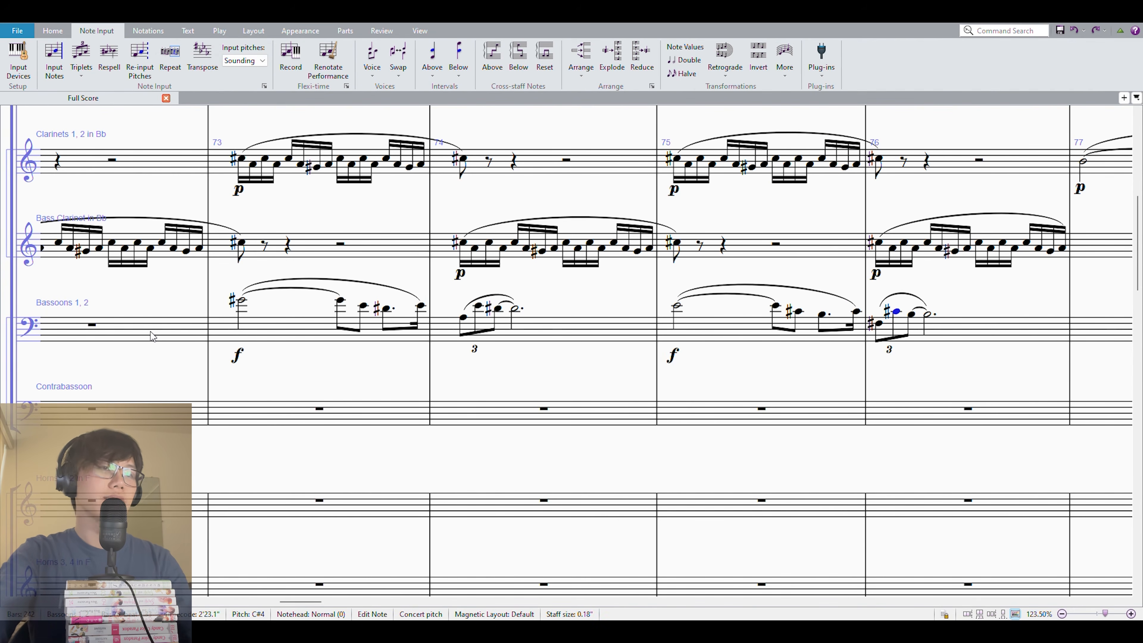
Play back the altered bassoon version with the other woodwinds from bar 73 through bar 76
{"action": "left_click", "coordinate": [260, 320]}
{"action": "left_click_drag", "start_coordinate": [293, 391], "coordinate": [661, 527]}
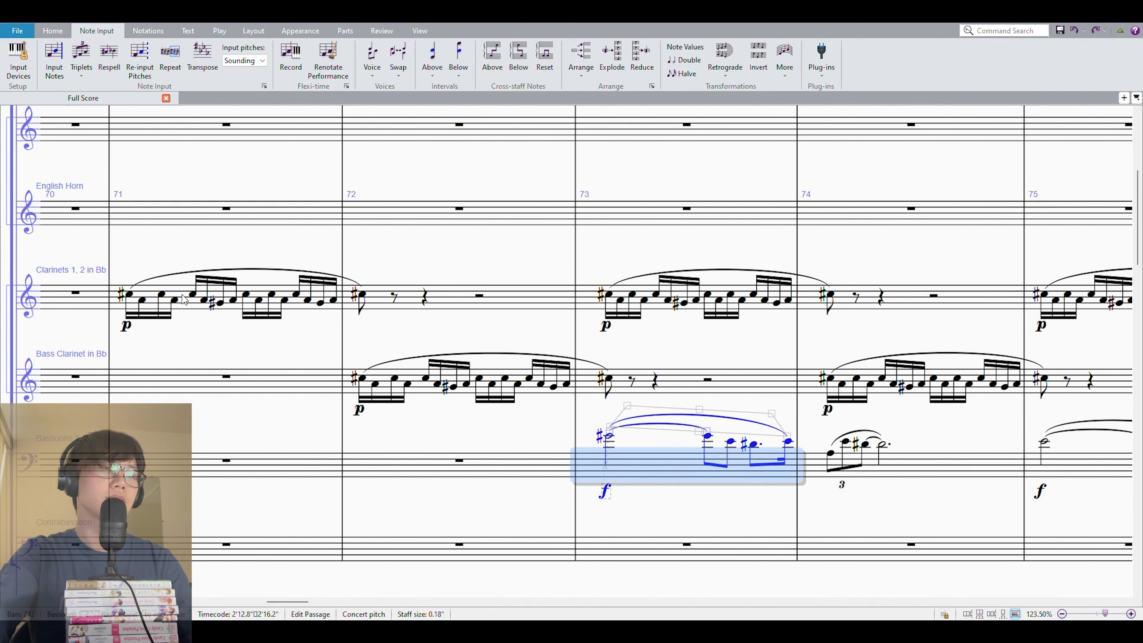
{"action": "left_click", "coordinate": [609, 295]}
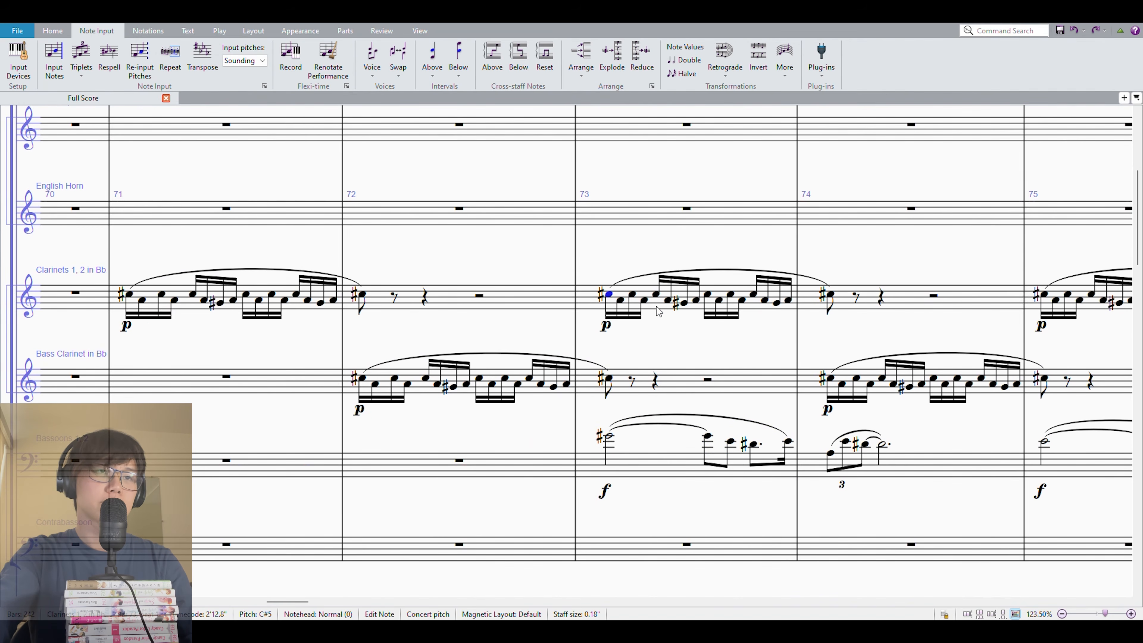
{"action": "key", "text": "p"}
{"action": "scroll", "coordinate": [666, 313], "scroll_direction": "down", "scroll_amount": 5}
{"action": "left_click_drag", "start_coordinate": [768, 287], "coordinate": [375, 214]}
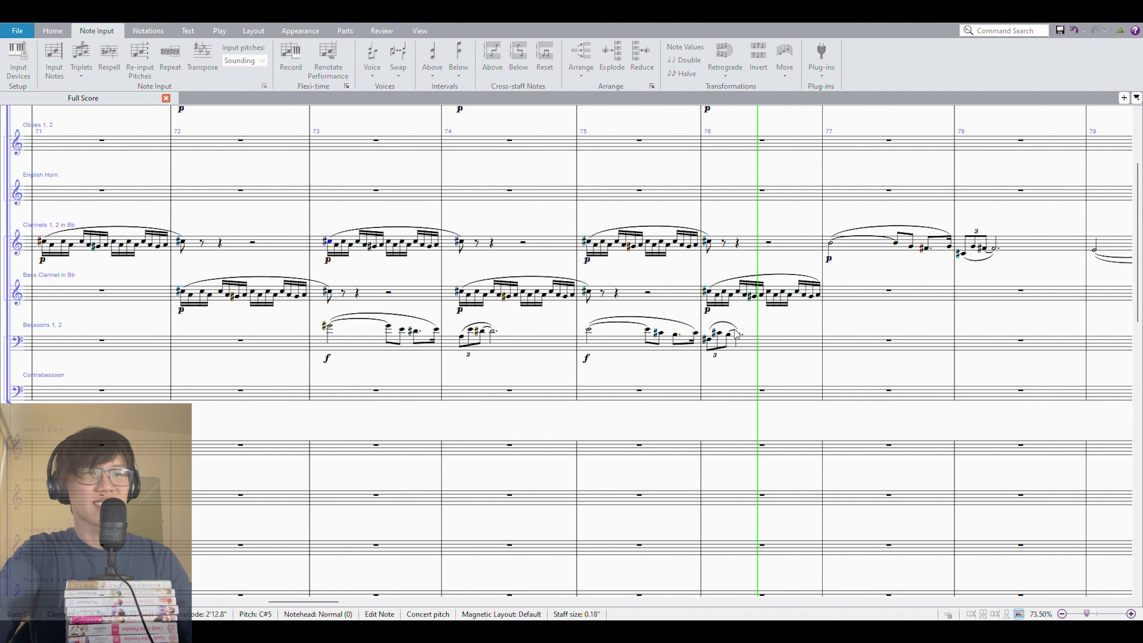
{"action": "left_click", "coordinate": [718, 332]}
Undo the accidentals, octave shift and paste in the bassoons to restore their original phrase in bars 73–76
{"action": "key", "text": "ctrl+z"}
{"action": "key", "text": "ctrl+z"}
{"action": "key", "text": "ctrl+z"}
{"action": "key", "text": "ctrl+z"}
{"action": "key", "text": "ctrl+z"}
{"action": "key", "text": "ctrl+z"}
{"action": "key", "text": "ctrl+z"}
{"action": "key", "text": "ctrl+z"}
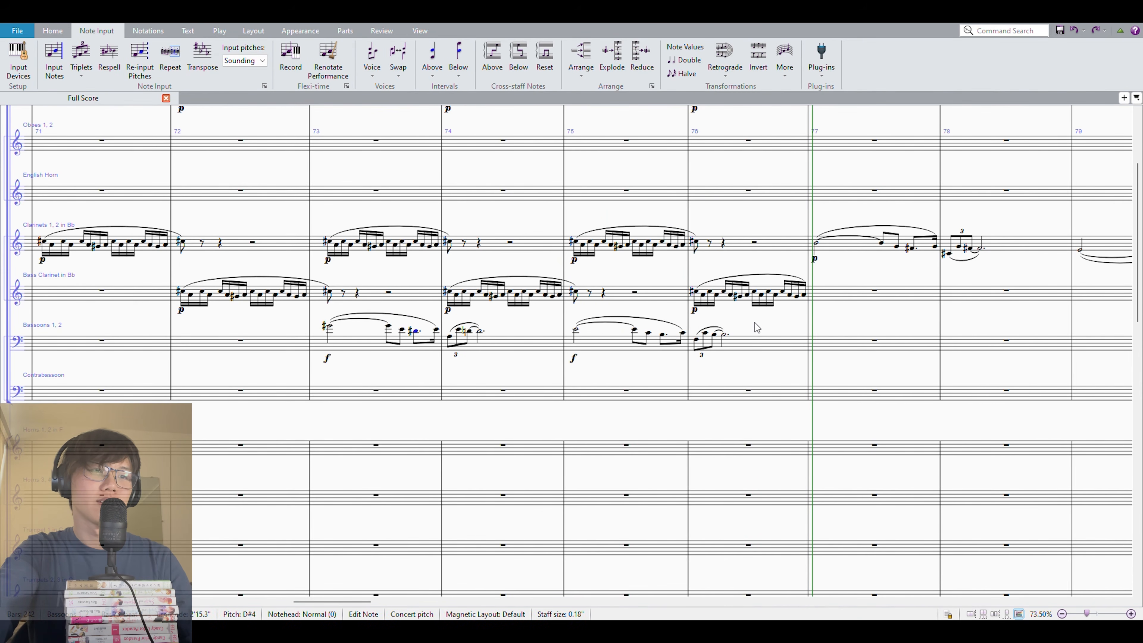
{"action": "key", "text": "ctrl+y"}
{"action": "key", "text": "ctrl+y"}
{"action": "key", "text": "ctrl+y"}
{"action": "key", "text": "ctrl+y"}
{"action": "key", "text": "ctrl+y"}
{"action": "key", "text": "ctrl+y"}
{"action": "key", "text": "ctrl+y"}
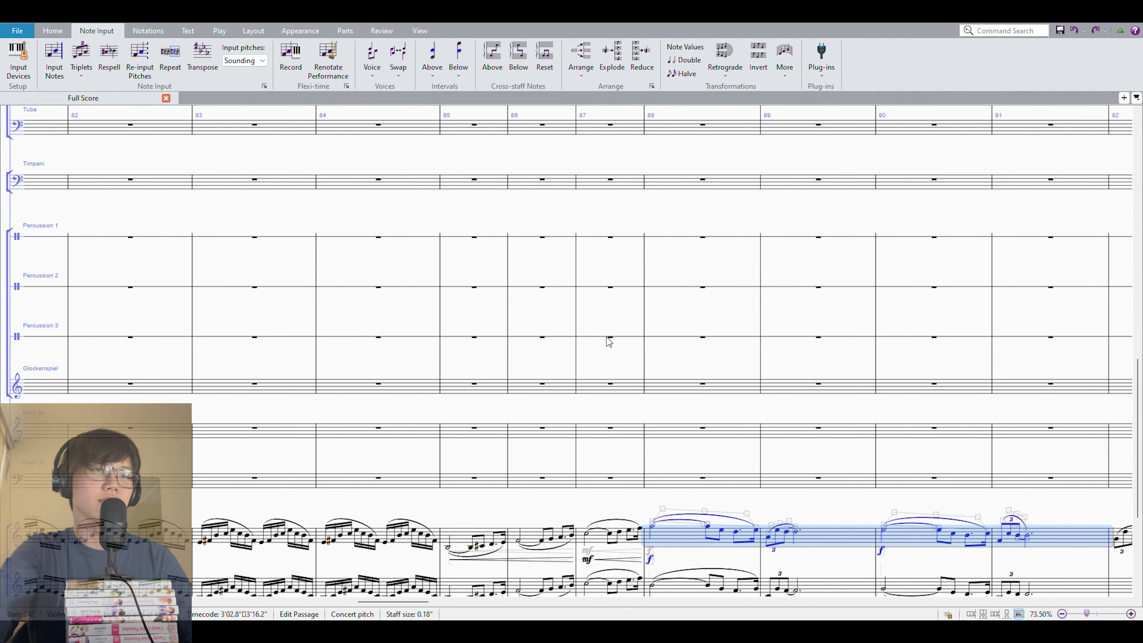
Play back the original bassoon phrase from bar 73 and follow the score into the clarinet entry in bars 77–79
{"action": "left_click_drag", "start_coordinate": [229, 180], "coordinate": [990, 507]}
{"action": "left_click_drag", "start_coordinate": [347, 193], "coordinate": [887, 383]}
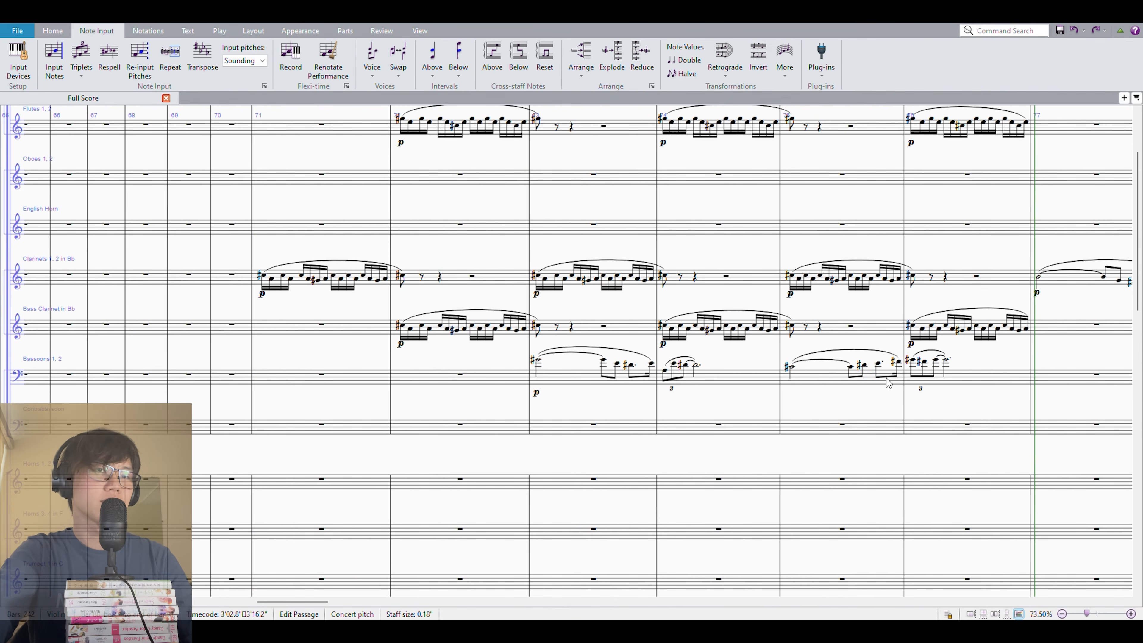
{"action": "left_click", "coordinate": [539, 362]}
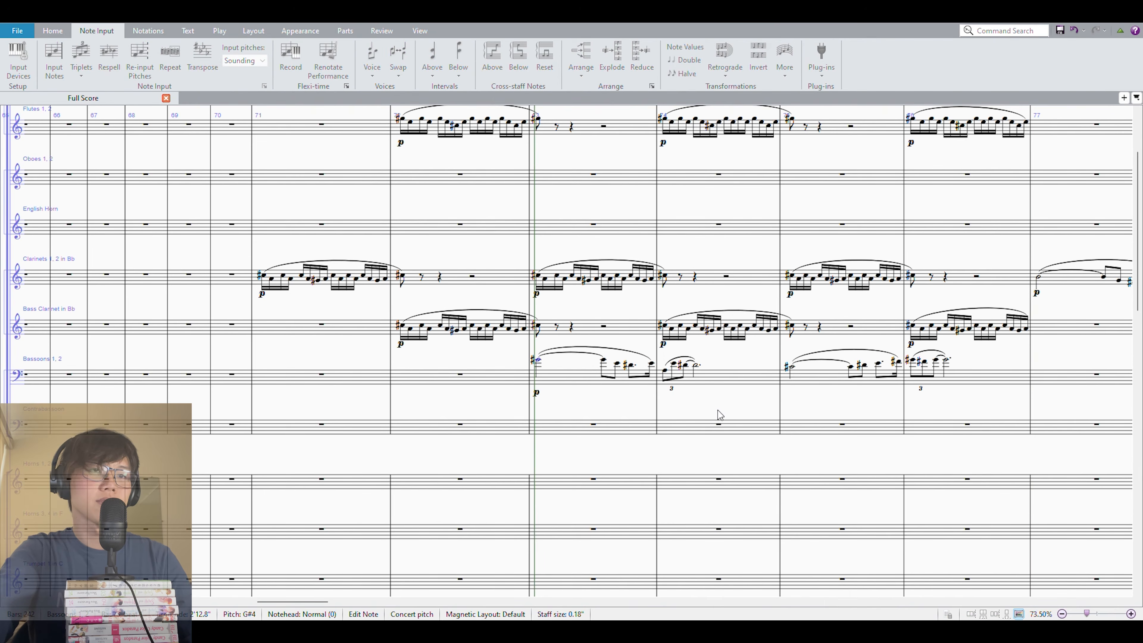
{"action": "left_click_drag", "start_coordinate": [719, 403], "coordinate": [518, 327]}
{"action": "left_click_drag", "start_coordinate": [645, 399], "coordinate": [639, 471]}
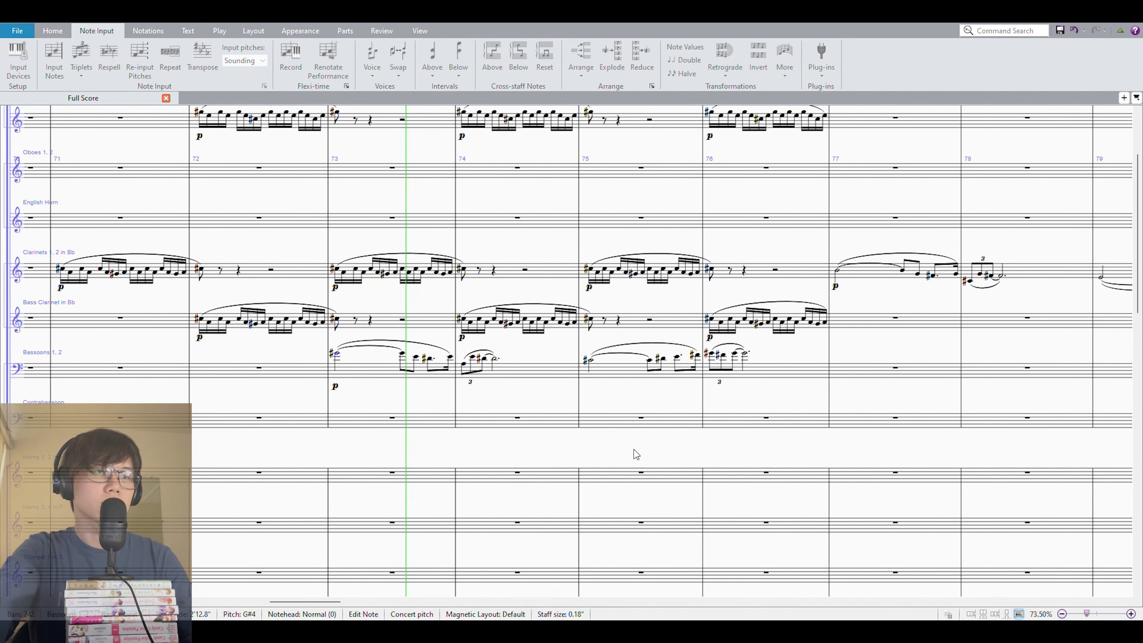
{"action": "left_click_drag", "start_coordinate": [629, 454], "coordinate": [636, 508]}
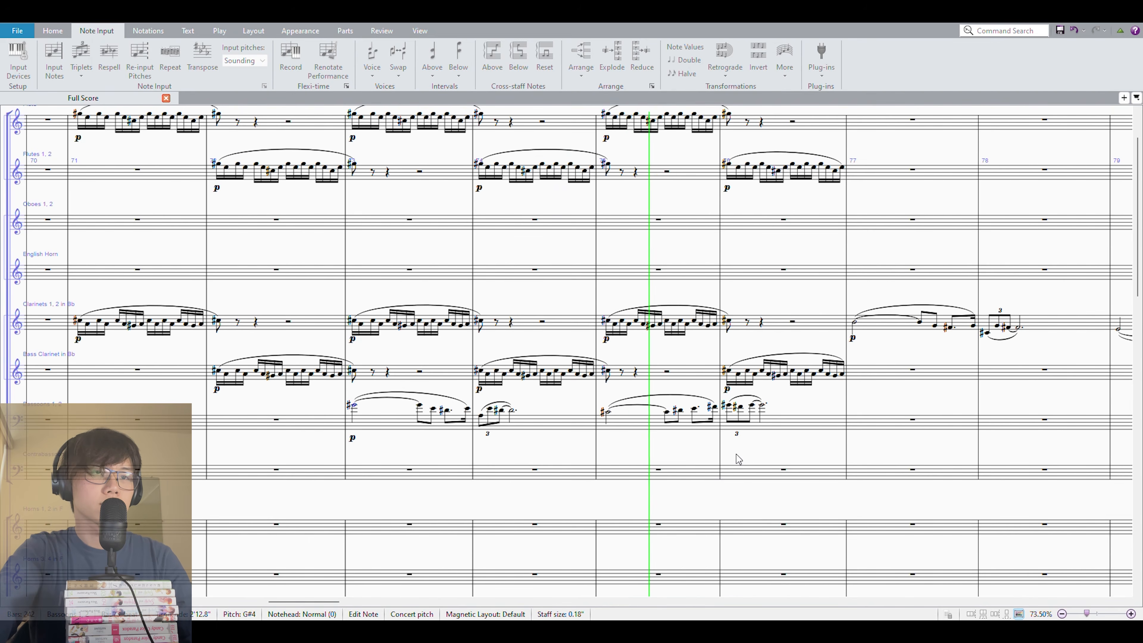
{"action": "left_click_drag", "start_coordinate": [754, 454], "coordinate": [663, 407]}
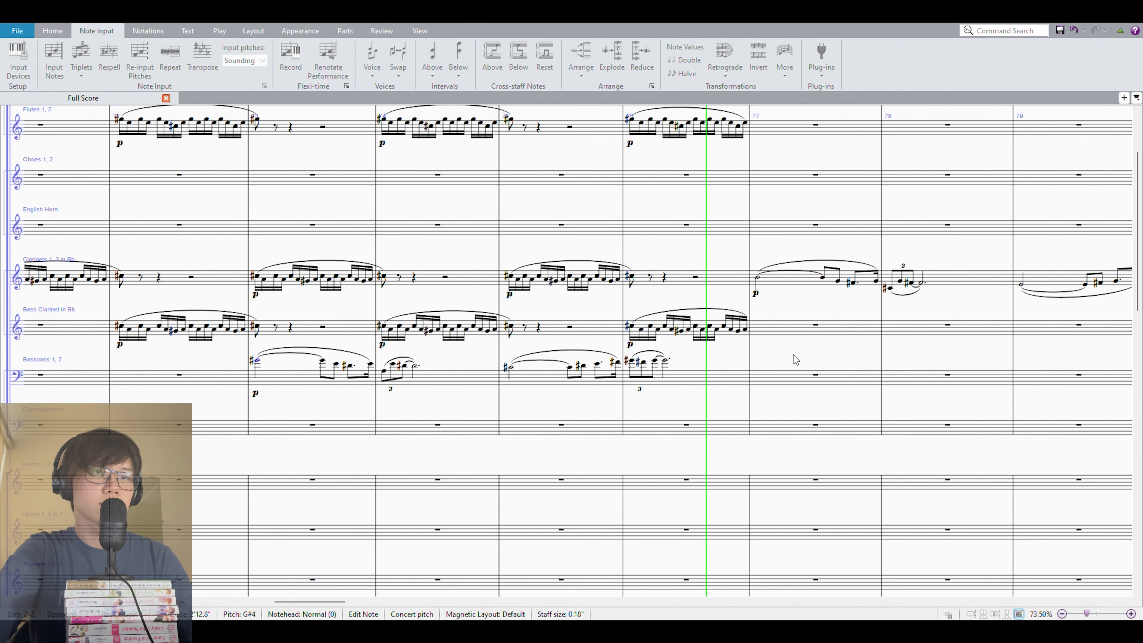
{"action": "left_click_drag", "start_coordinate": [809, 360], "coordinate": [510, 352]}
{"action": "scroll", "coordinate": [536, 301], "scroll_direction": "down", "scroll_amount": 5}
{"action": "scroll", "coordinate": [554, 338], "scroll_direction": "down", "scroll_amount": 3}
{"action": "scroll", "coordinate": [580, 370], "scroll_direction": "up", "scroll_amount": 9}
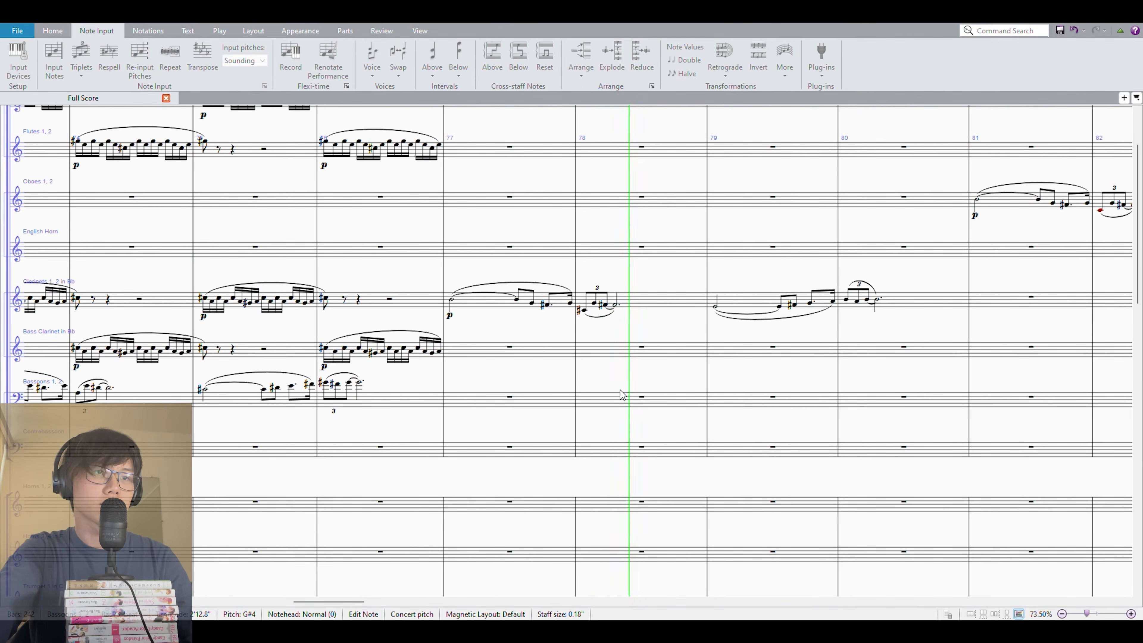
{"action": "scroll", "coordinate": [660, 398], "scroll_direction": "up", "scroll_amount": 3}
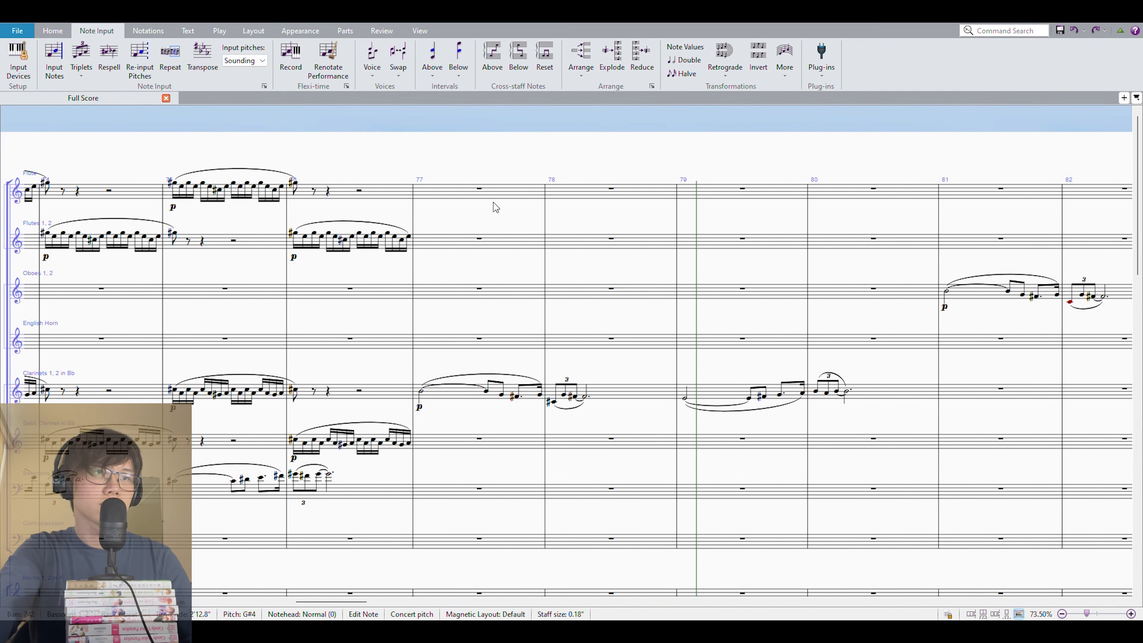
Enter a dotted half note F#4 on beat 2 of bar 77 in the top flute staff
{"action": "left_click", "coordinate": [495, 197]}
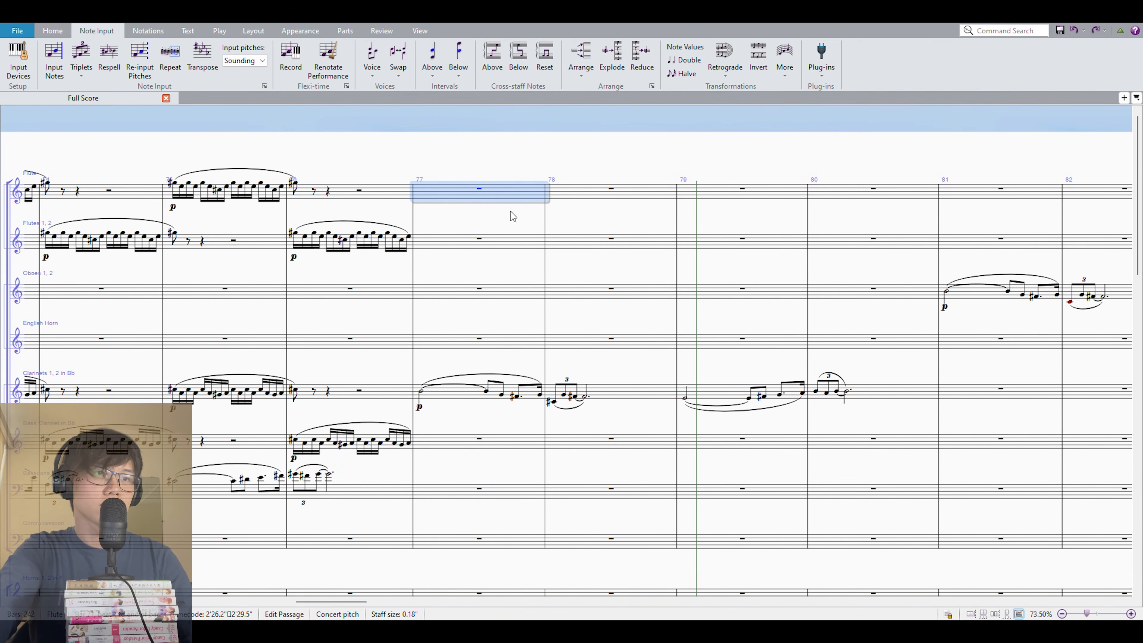
{"action": "key", "text": "4"}
{"action": "left_click", "coordinate": [465, 191]}
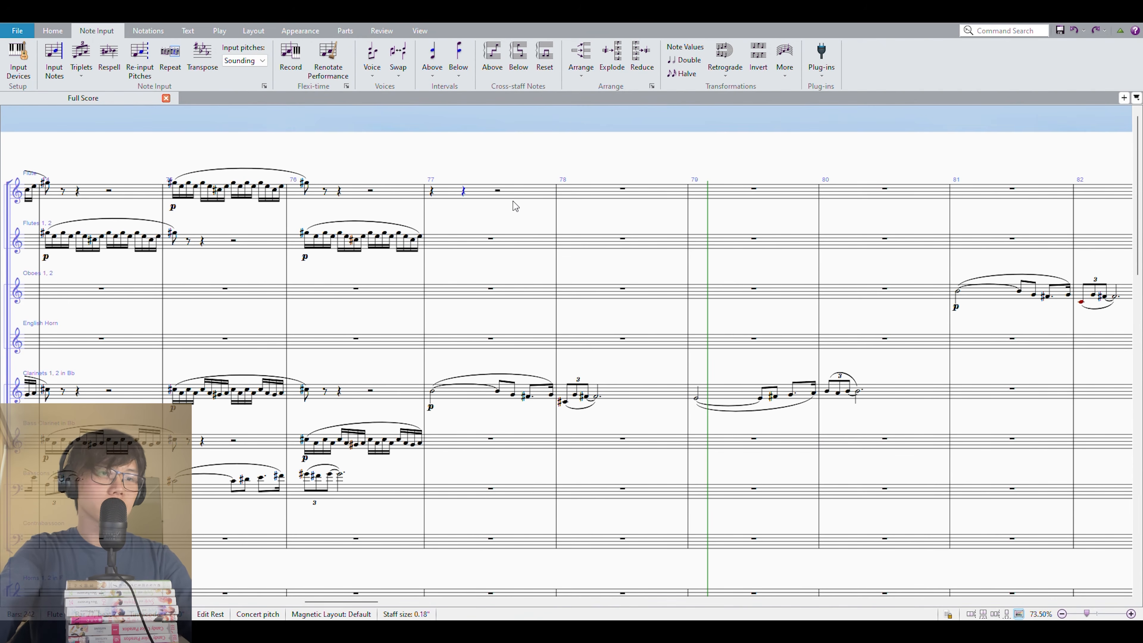
{"action": "key", "text": "f"}
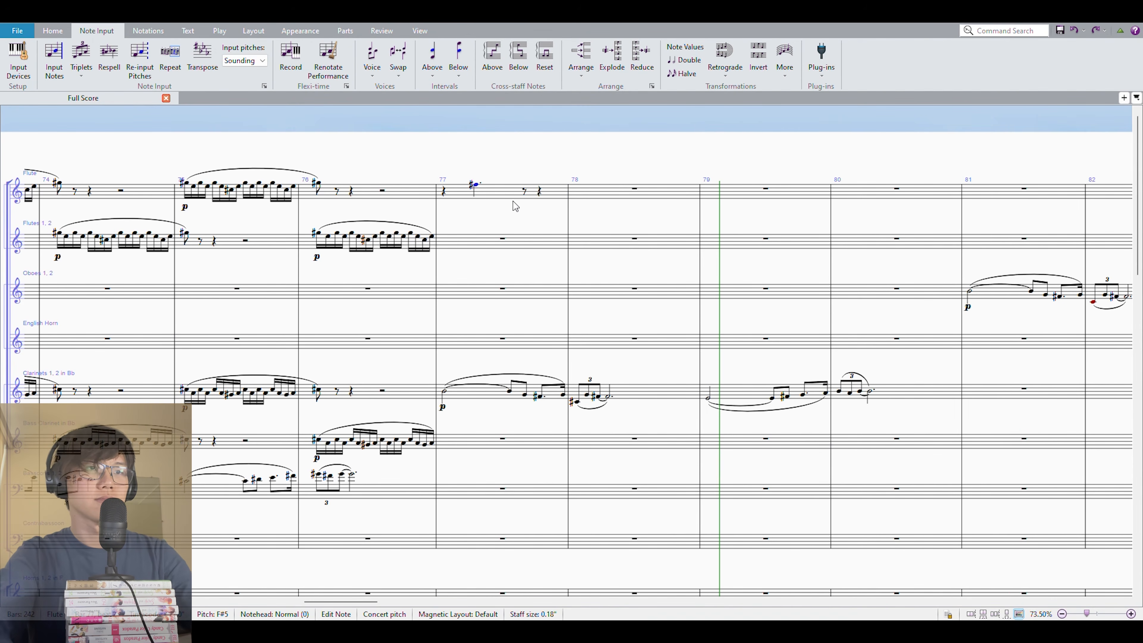
{"action": "key", "text": "ctrl+Down"}
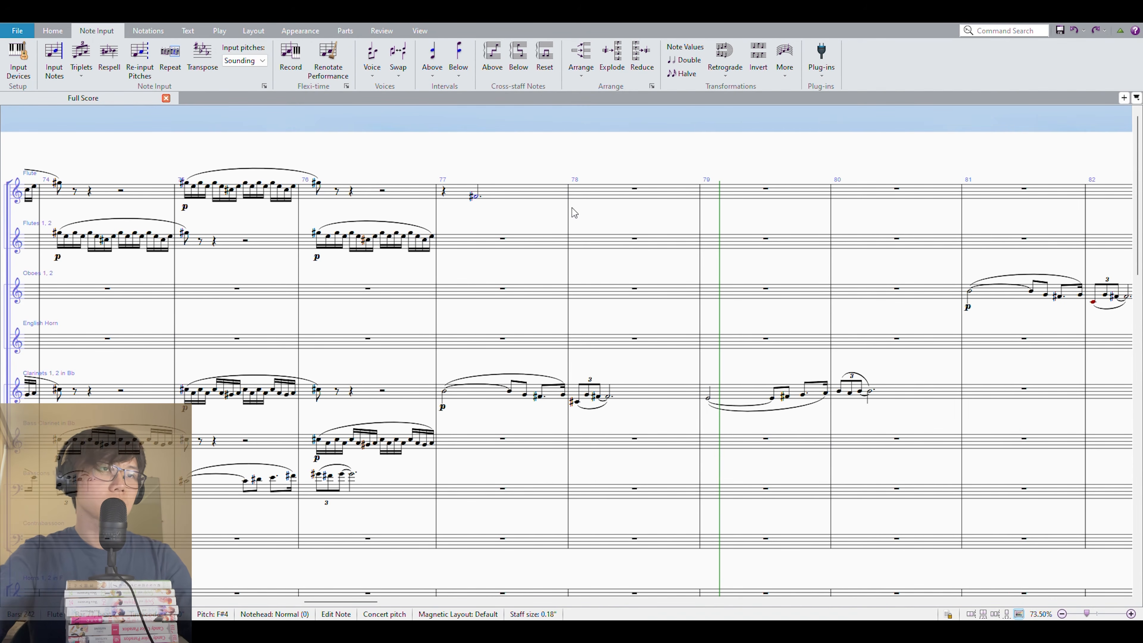
Enter a dotted half note D4 on beat 2 of bar 77 in the Flutes 1, 2 staff
{"action": "left_click", "coordinate": [483, 243]}
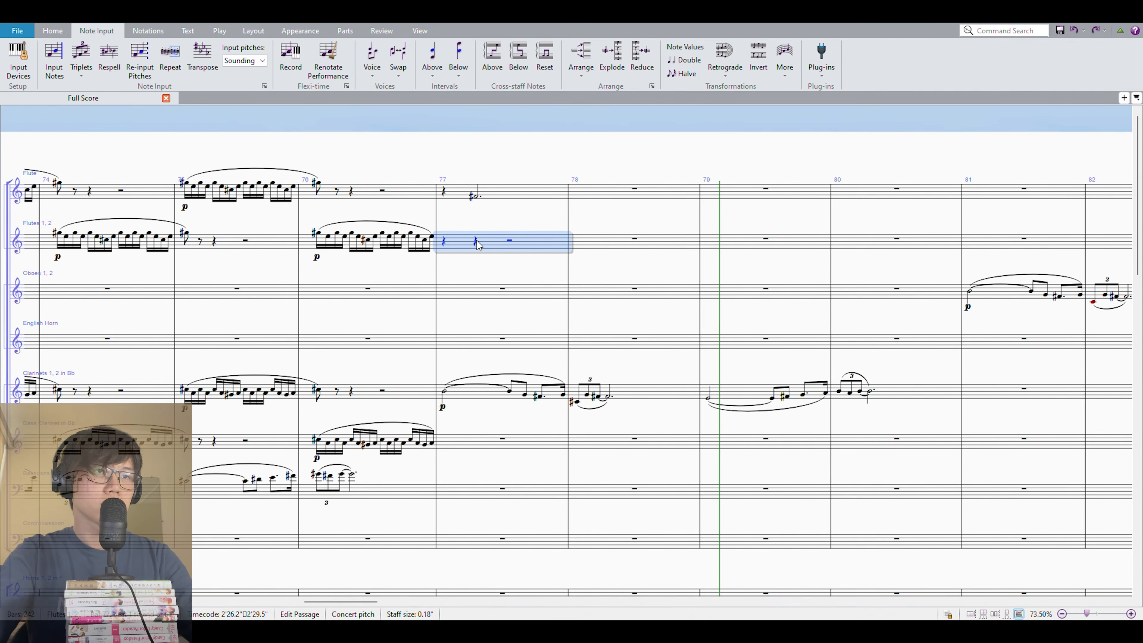
{"action": "left_click", "coordinate": [477, 240]}
{"action": "key", "text": "d"}
{"action": "key", "text": "5"}
{"action": "key", "text": "period"}
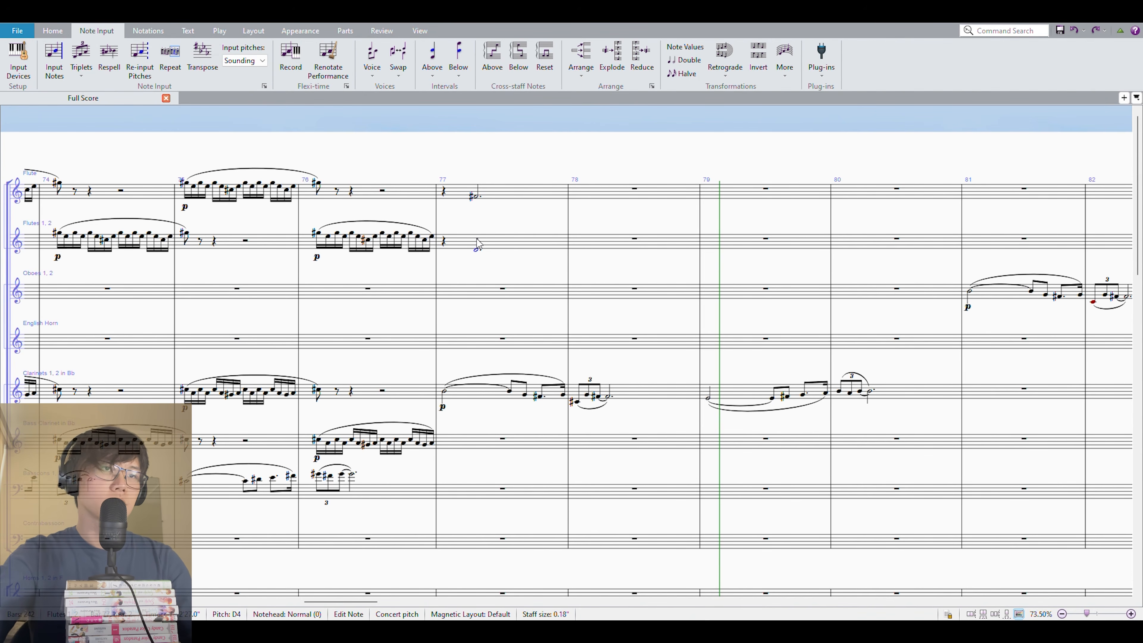
Move the two bar 77 flute notes into the two horn staves and mark both p
{"action": "left_click", "coordinate": [507, 190]}
{"action": "left_click", "coordinate": [504, 246], "text": "shift"}
{"action": "key", "text": "Delete"}
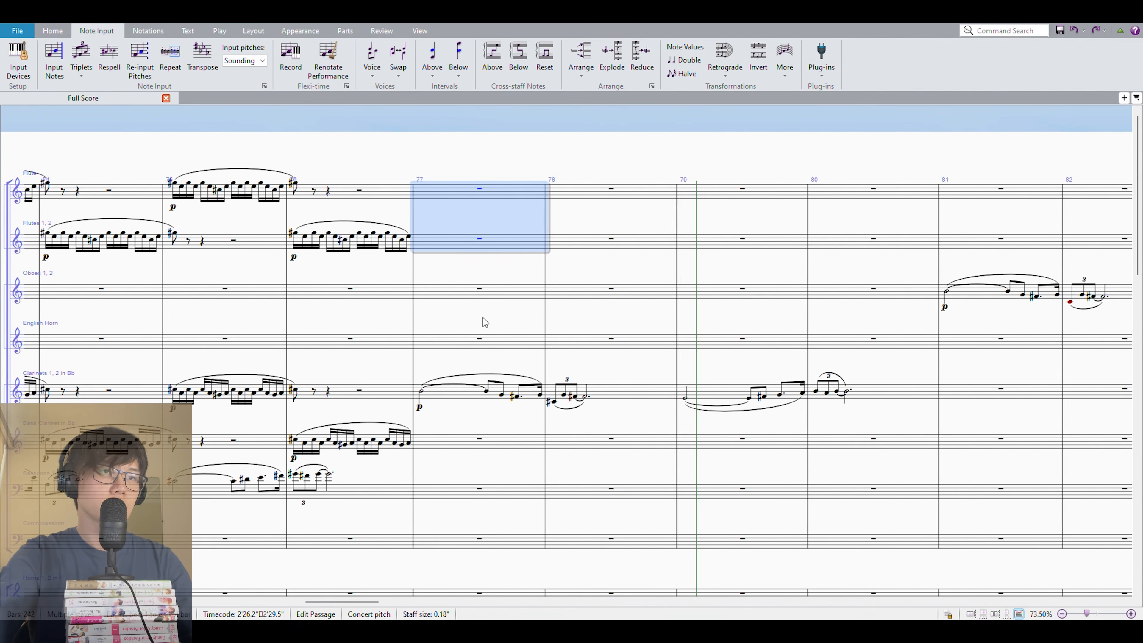
{"action": "scroll", "coordinate": [507, 227], "scroll_direction": "down", "scroll_amount": 3}
{"action": "left_click", "coordinate": [467, 434]}
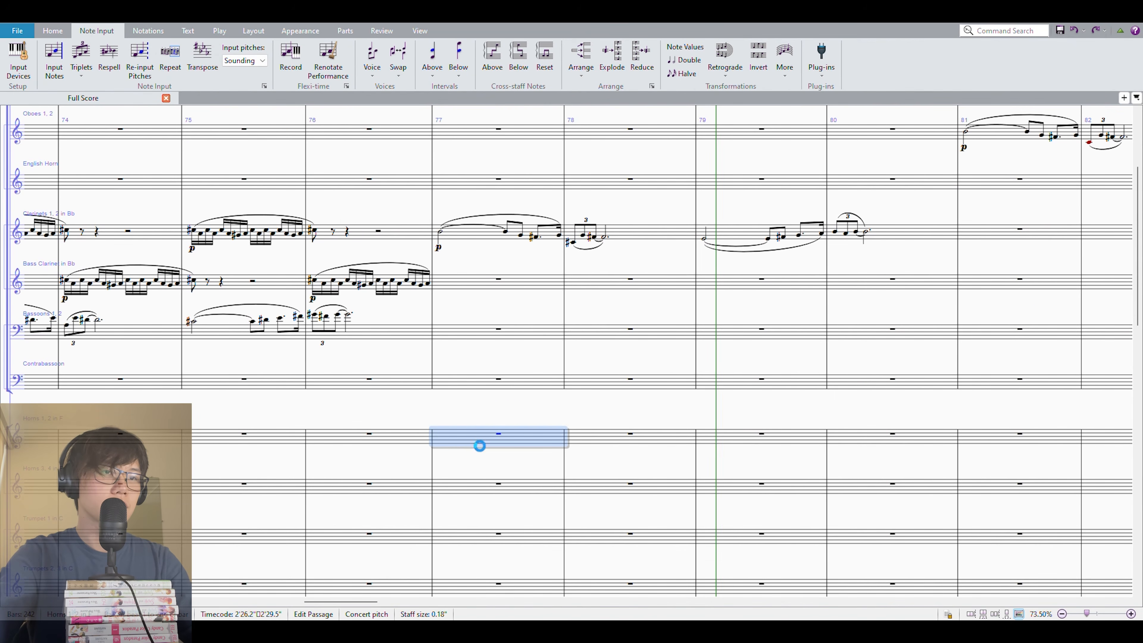
{"action": "key", "text": "ctrl+v"}
{"action": "key", "text": "Escape"}
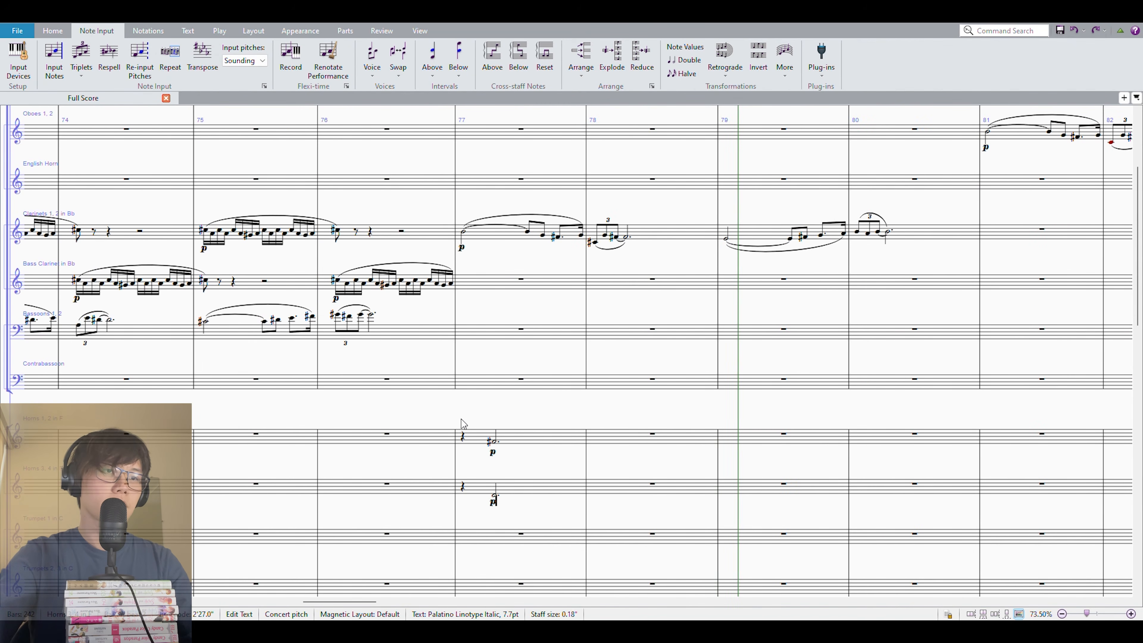
Play back bar 77 to hear the horn notes beneath the clarinet phrase
{"action": "left_click", "coordinate": [450, 433]}
{"action": "left_click", "coordinate": [453, 435]}
{"action": "key", "text": "p"}
{"action": "scroll", "coordinate": [540, 396], "scroll_direction": "down", "scroll_amount": 3}
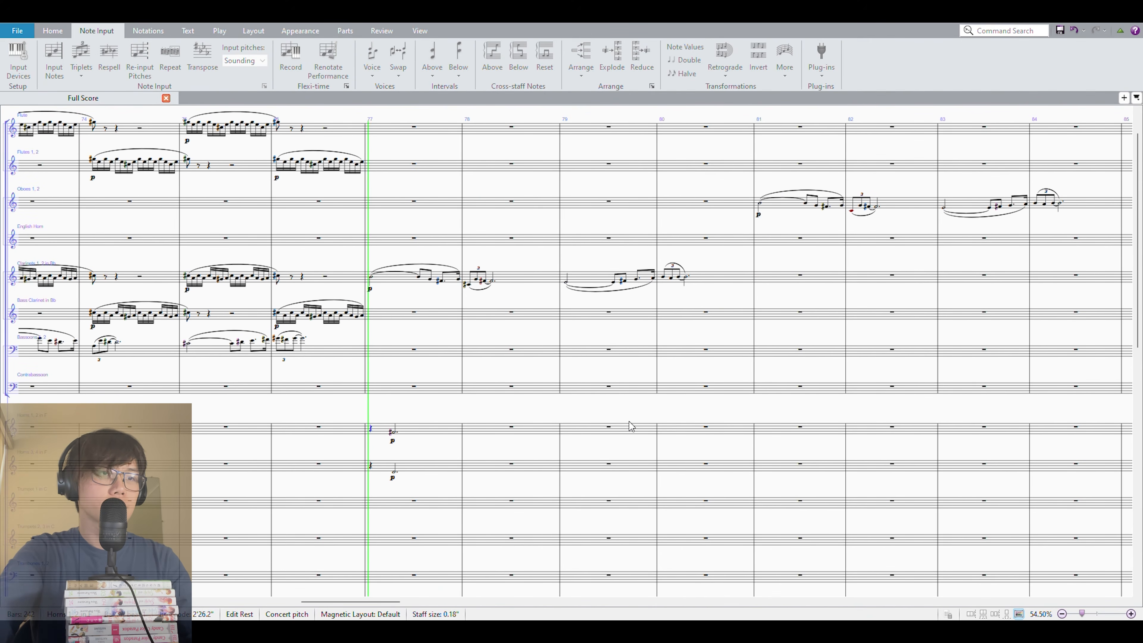
Try moving the bar 77 horn notes into the Bassoons and Contrabassoon staves, and clear them from there
{"action": "left_click", "coordinate": [416, 436]}
{"action": "left_click", "coordinate": [421, 469]}
{"action": "left_click", "coordinate": [408, 433], "text": "shift"}
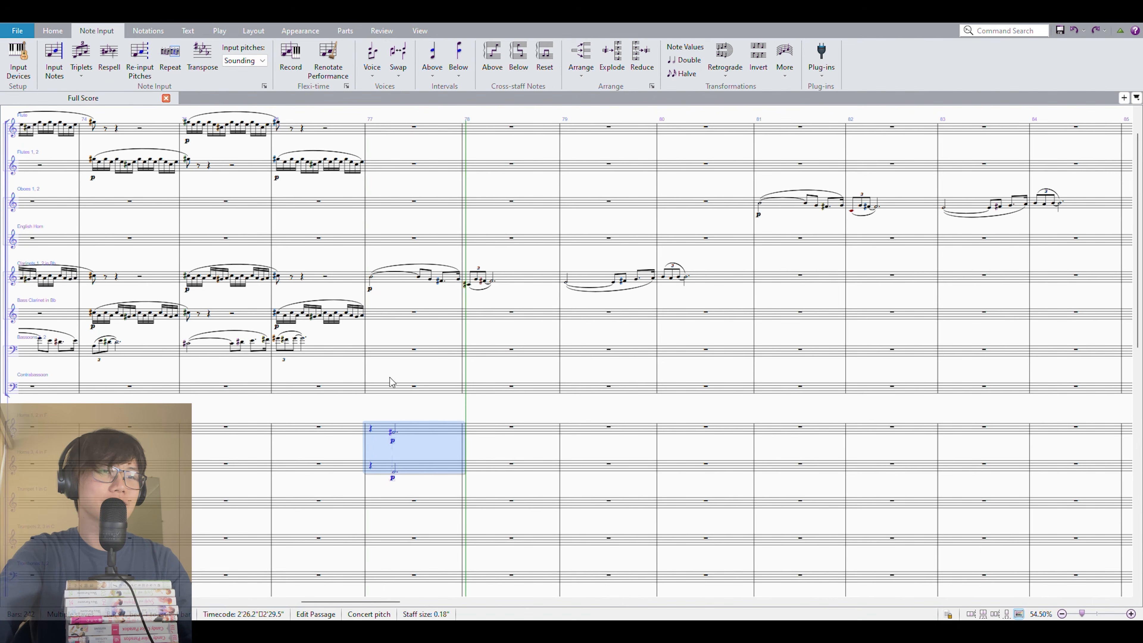
{"action": "key", "text": "alt+n"}
{"action": "key", "text": "alt+n"}
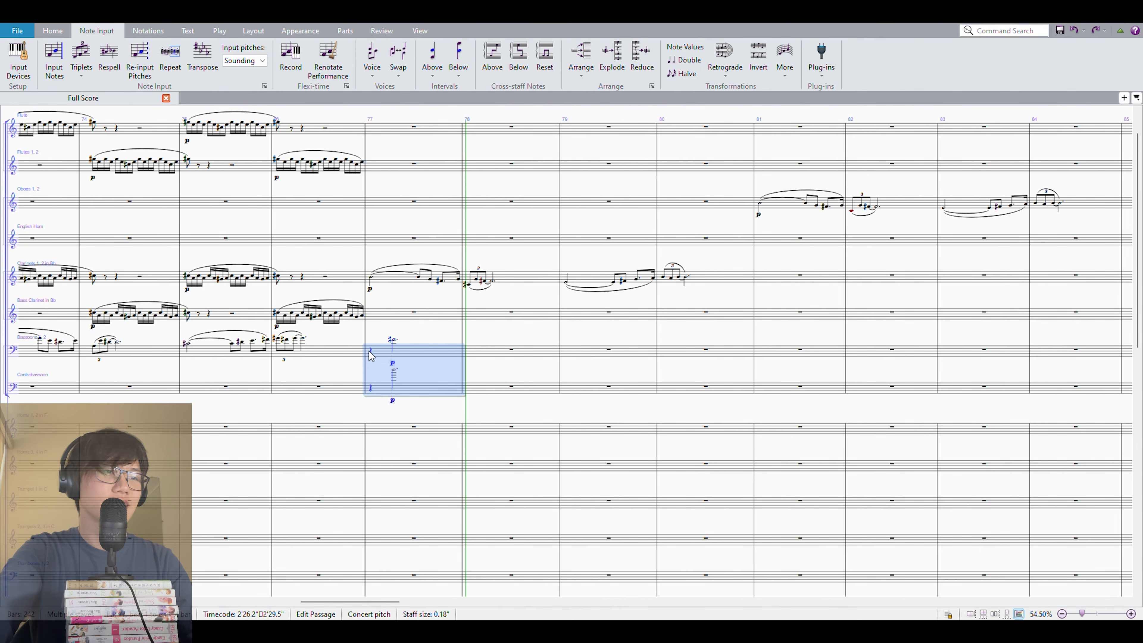
{"action": "left_click", "coordinate": [450, 321]}
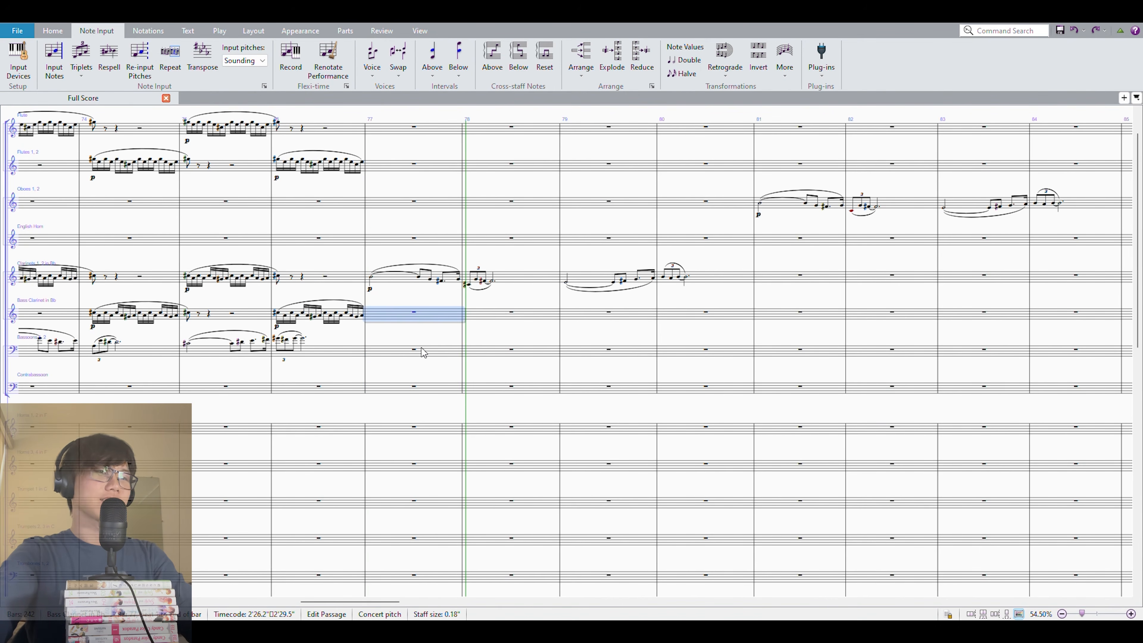
{"action": "left_click", "coordinate": [447, 353]}
{"action": "left_click_drag", "start_coordinate": [402, 336], "coordinate": [838, 379]}
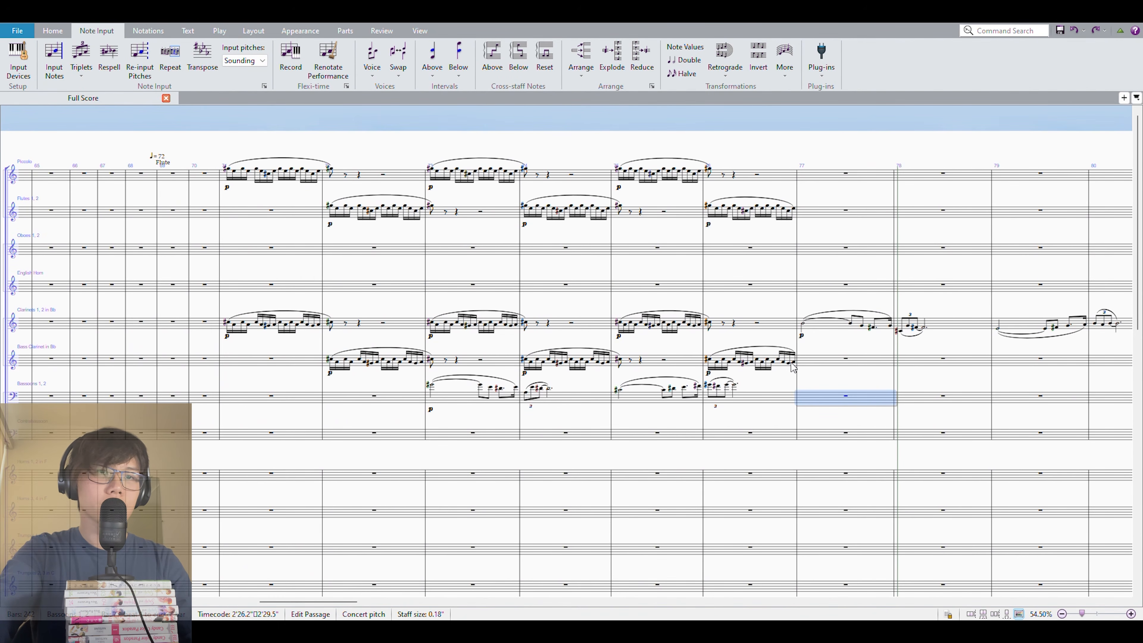
Move the bars 71–76 sixteenth-note runs from the Clarinets and Bass Clarinet staves up one staff into English Horn and Clarinets
{"action": "left_click", "coordinate": [771, 360]}
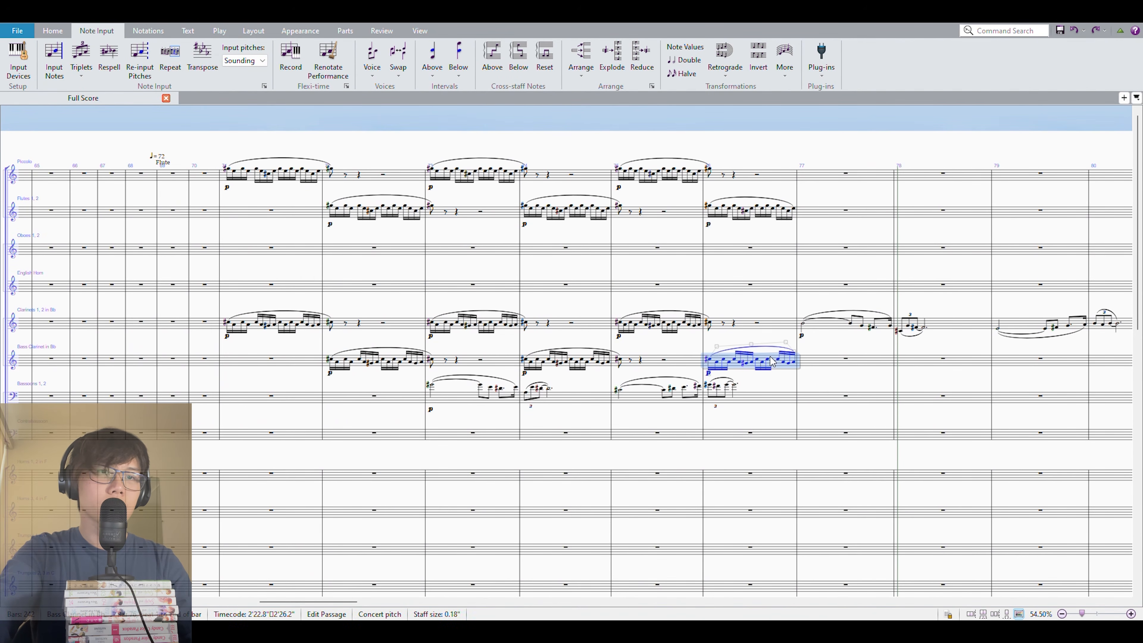
{"action": "left_click", "coordinate": [231, 322], "text": "shift"}
{"action": "key", "text": "ctrl+x"}
{"action": "left_click", "coordinate": [231, 286]}
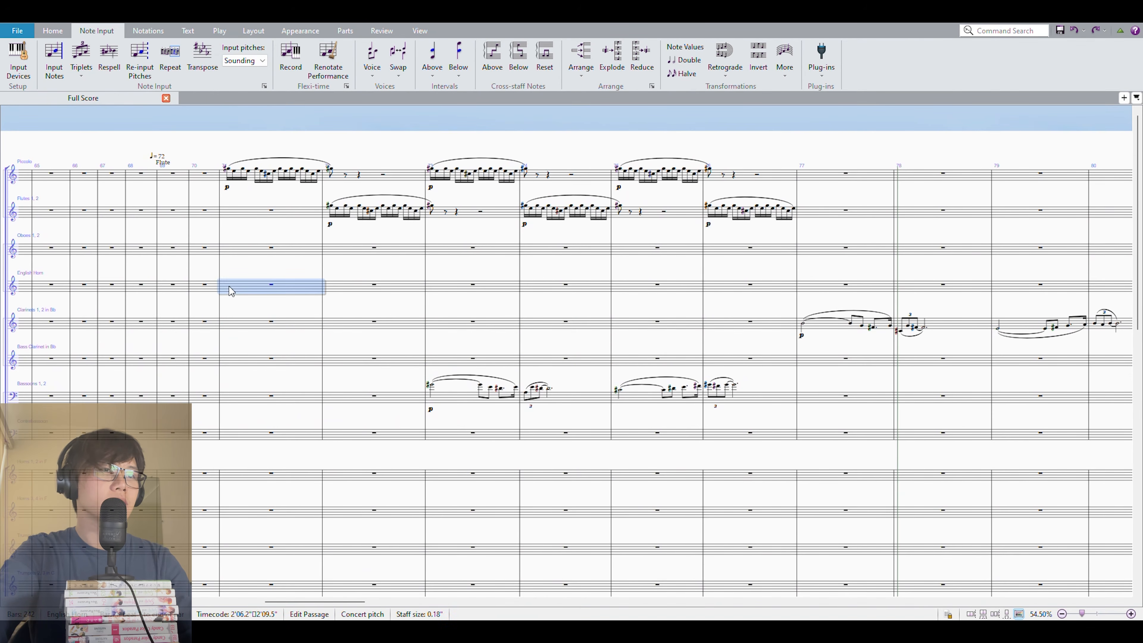
{"action": "key", "text": "ctrl+v"}
Move the solo phrase in bars 77–80 from the Clarinets 1, 2 staff to the English Horn staff
{"action": "left_click", "coordinate": [796, 332]}
{"action": "scroll", "coordinate": [797, 332], "scroll_direction": "right", "scroll_amount": 10}
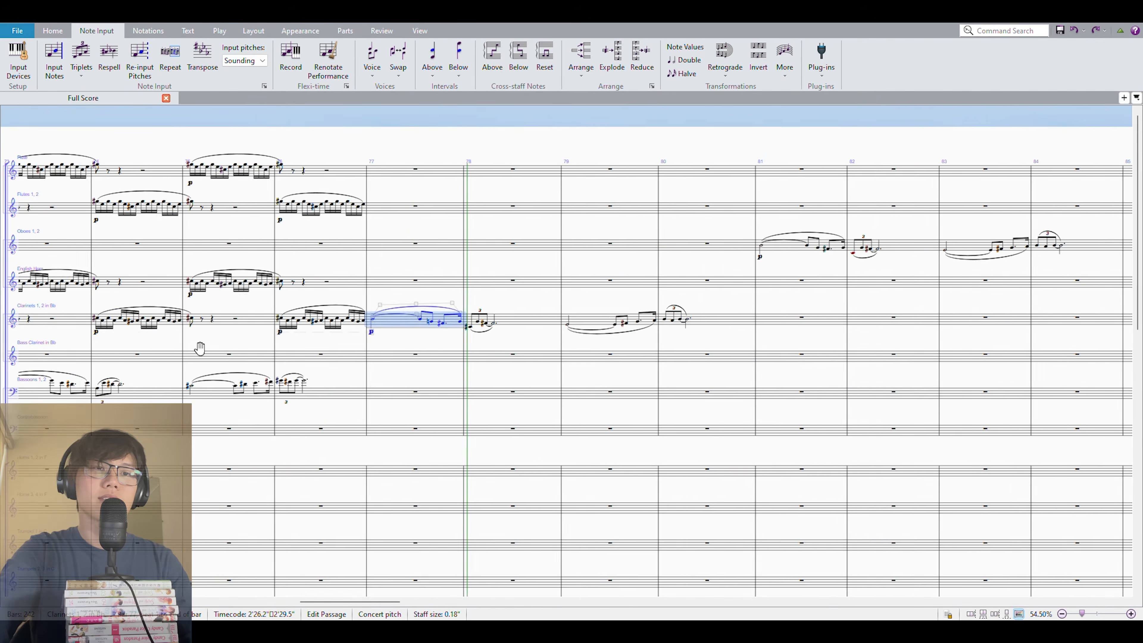
{"action": "left_click", "coordinate": [332, 333], "text": "shift"}
{"action": "scroll", "coordinate": [798, 375], "scroll_direction": "left", "scroll_amount": 6}
{"action": "key", "text": "ctrl+x"}
{"action": "left_click", "coordinate": [531, 311]}
{"action": "key", "text": "ctrl+v"}
{"action": "key", "text": "Escape"}
{"action": "scroll", "coordinate": [569, 127], "scroll_direction": "left", "scroll_amount": 8}
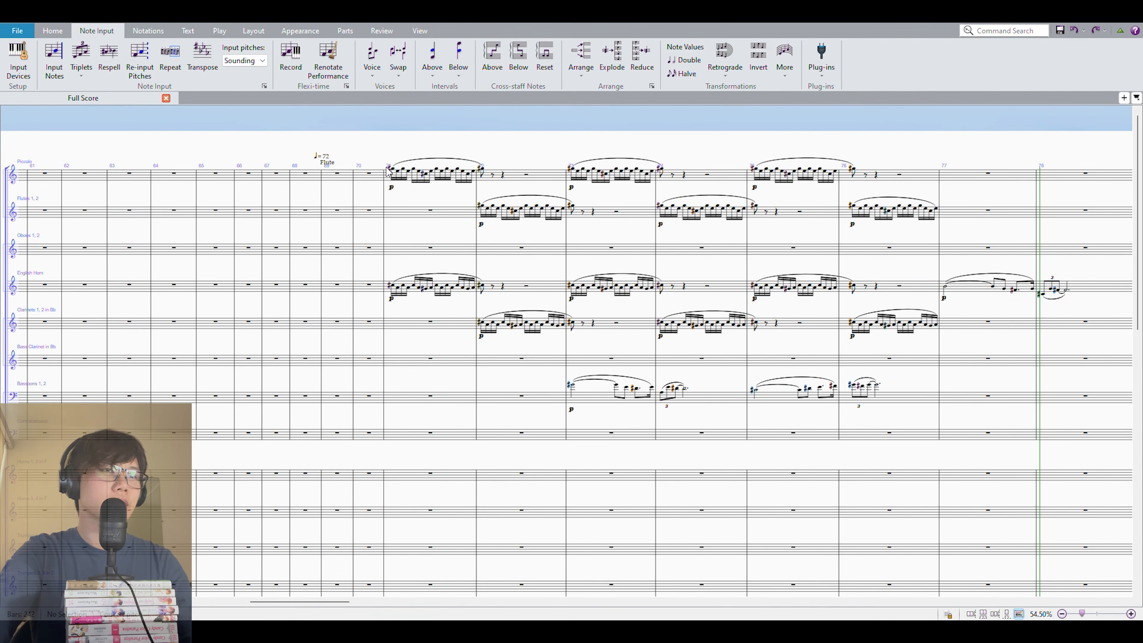
Play back the score from bar 71 through bar 94 to hear the revised woodwind scoring leading into the strings
{"action": "left_click", "coordinate": [392, 172]}
{"action": "scroll", "coordinate": [522, 288], "scroll_direction": "down", "scroll_amount": 2}
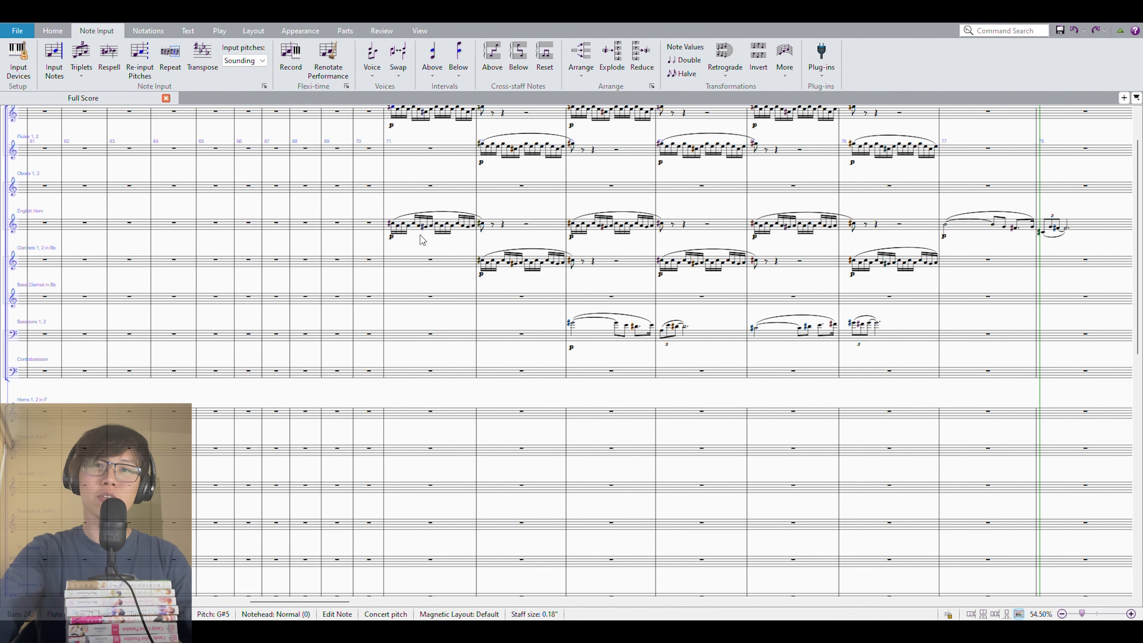
{"action": "scroll", "coordinate": [402, 279], "scroll_direction": "up", "scroll_amount": 2}
{"action": "scroll", "coordinate": [309, 168], "scroll_direction": "up", "scroll_amount": 3, "text": "ctrl"}
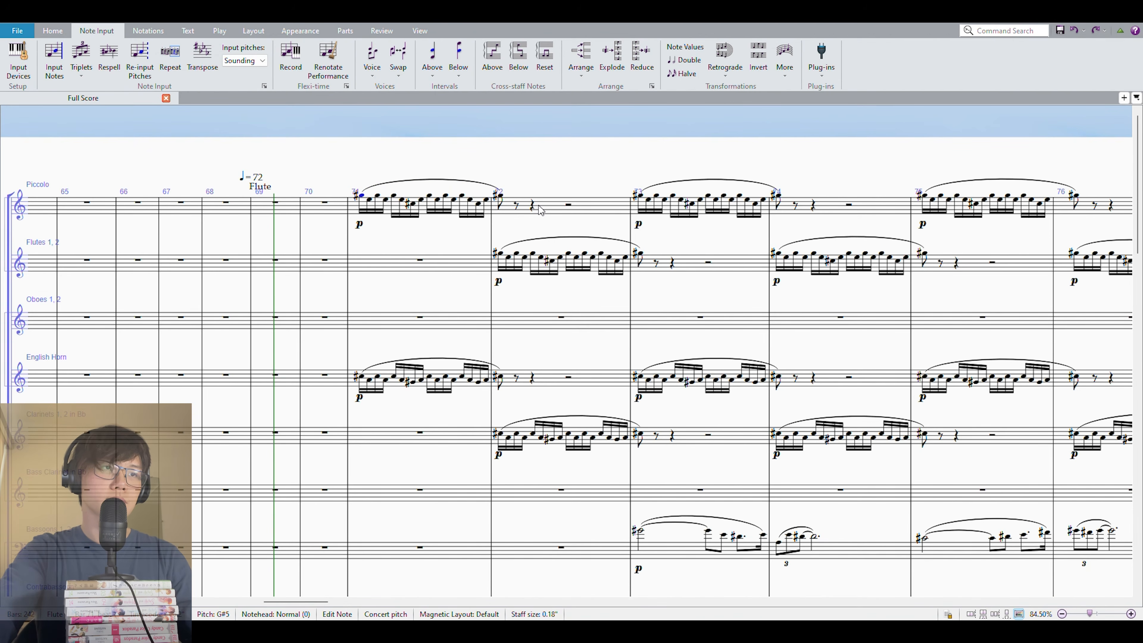
{"action": "key", "text": "space"}
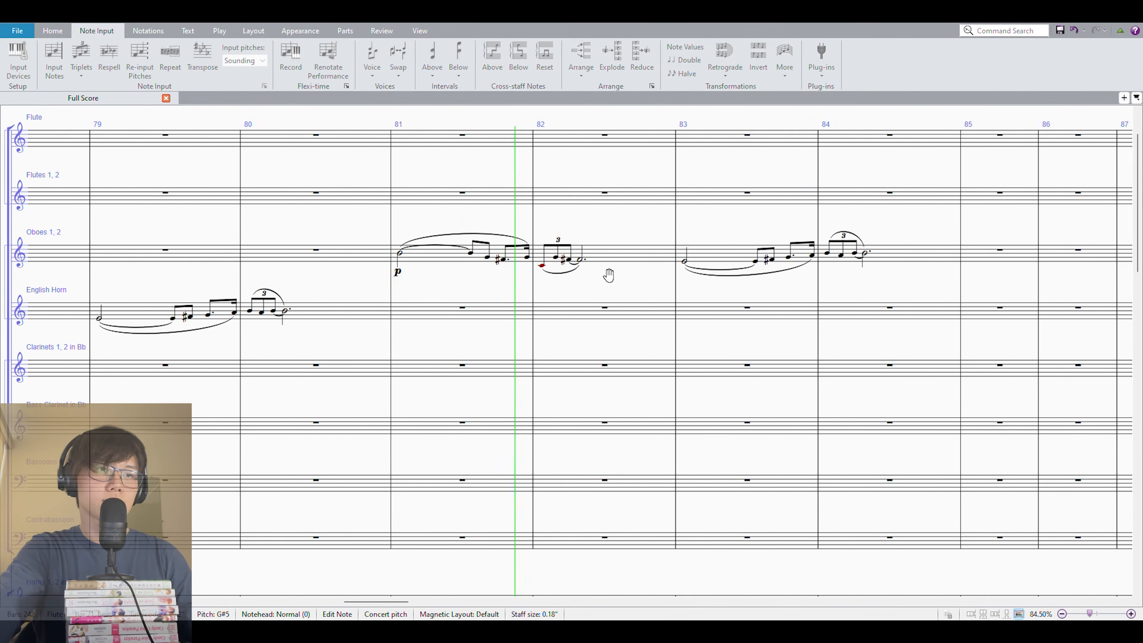
{"action": "scroll", "coordinate": [603, 323], "scroll_direction": "down", "scroll_amount": 3}
{"action": "scroll", "coordinate": [603, 323], "scroll_direction": "down", "scroll_amount": 10}
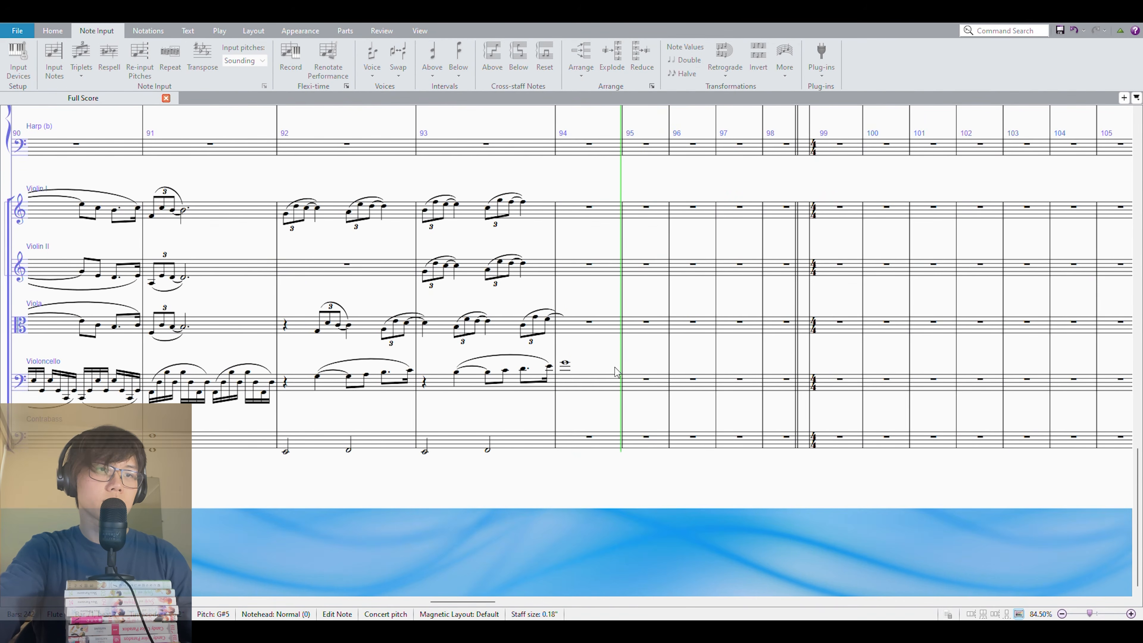
{"action": "left_click", "coordinate": [594, 396]}
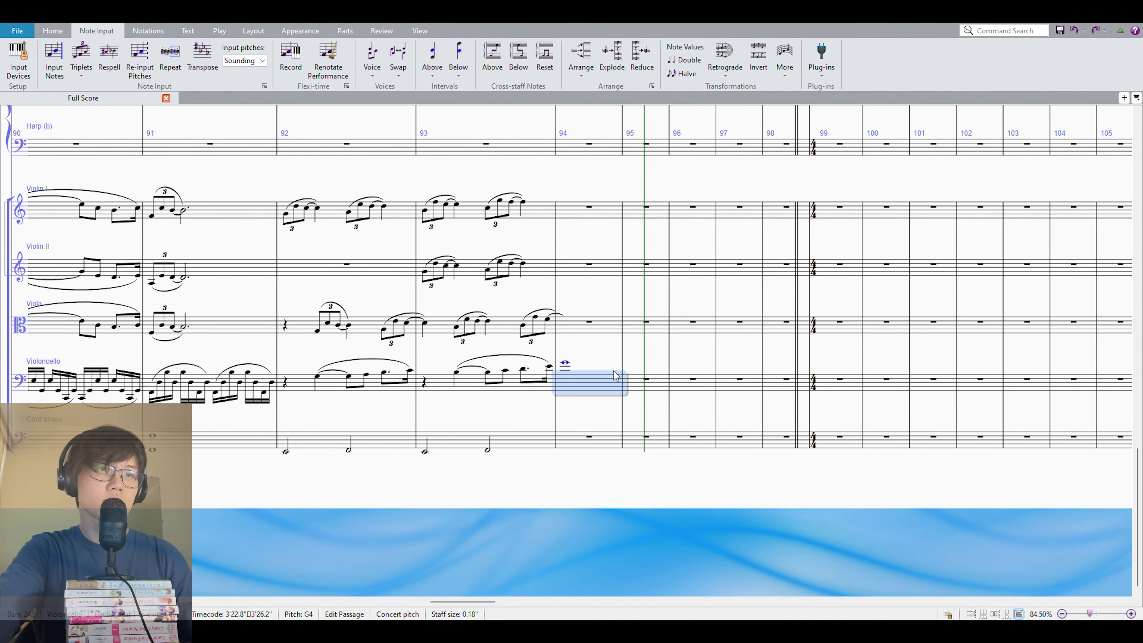
{"action": "key", "text": "Escape"}
Return to bar 71 and examine the alternating English Horn and Clarinets runs above the bassoon phrase
{"action": "scroll", "coordinate": [428, 284], "scroll_direction": "down", "scroll_amount": 5}
{"action": "left_click_drag", "start_coordinate": [234, 203], "coordinate": [823, 564]}
{"action": "left_click_drag", "start_coordinate": [162, 252], "coordinate": [1016, 421]}
{"action": "scroll", "coordinate": [359, 344], "scroll_direction": "up", "scroll_amount": 4}
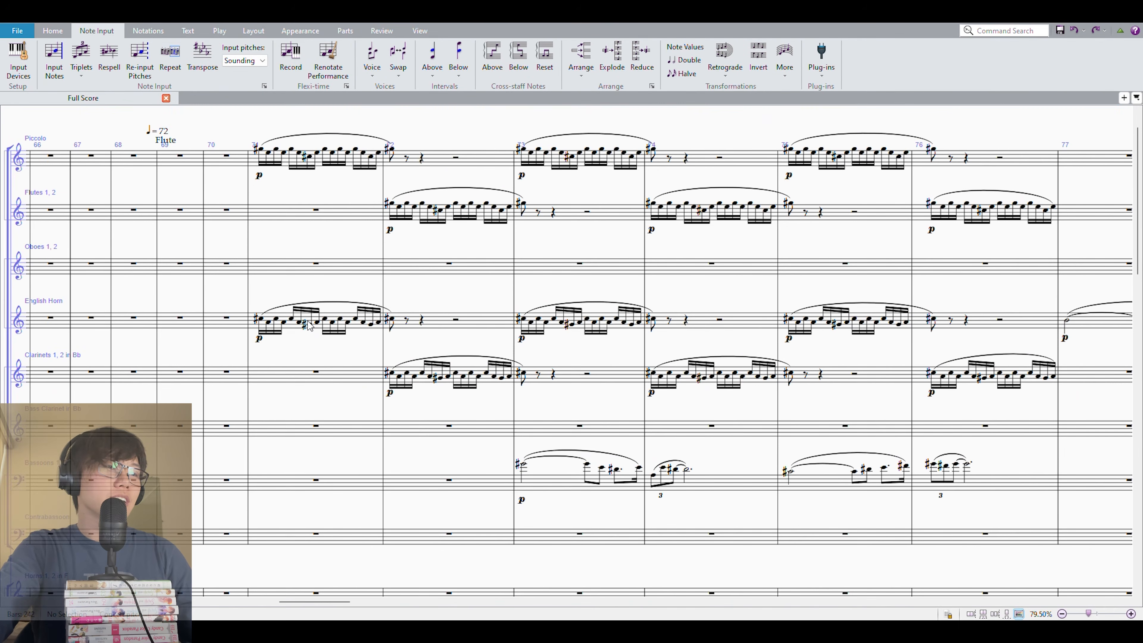
{"action": "scroll", "coordinate": [309, 326], "scroll_direction": "up", "scroll_amount": 2}
{"action": "left_click", "coordinate": [285, 312]}
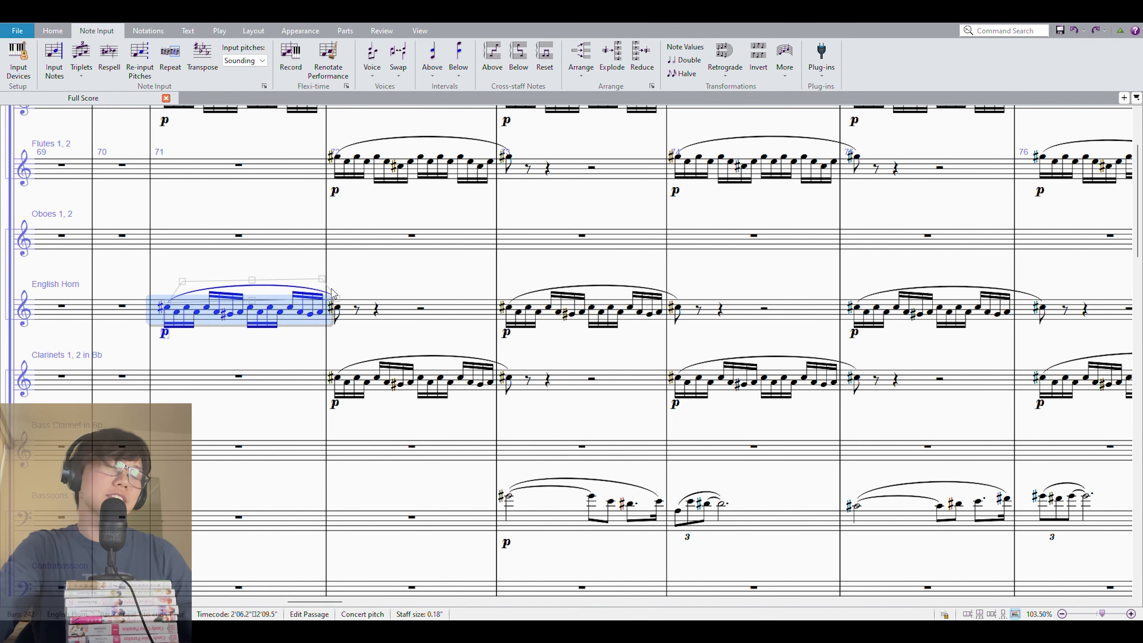
{"action": "scroll", "coordinate": [385, 275], "scroll_direction": "down", "scroll_amount": 2}
{"action": "key", "text": "Escape"}
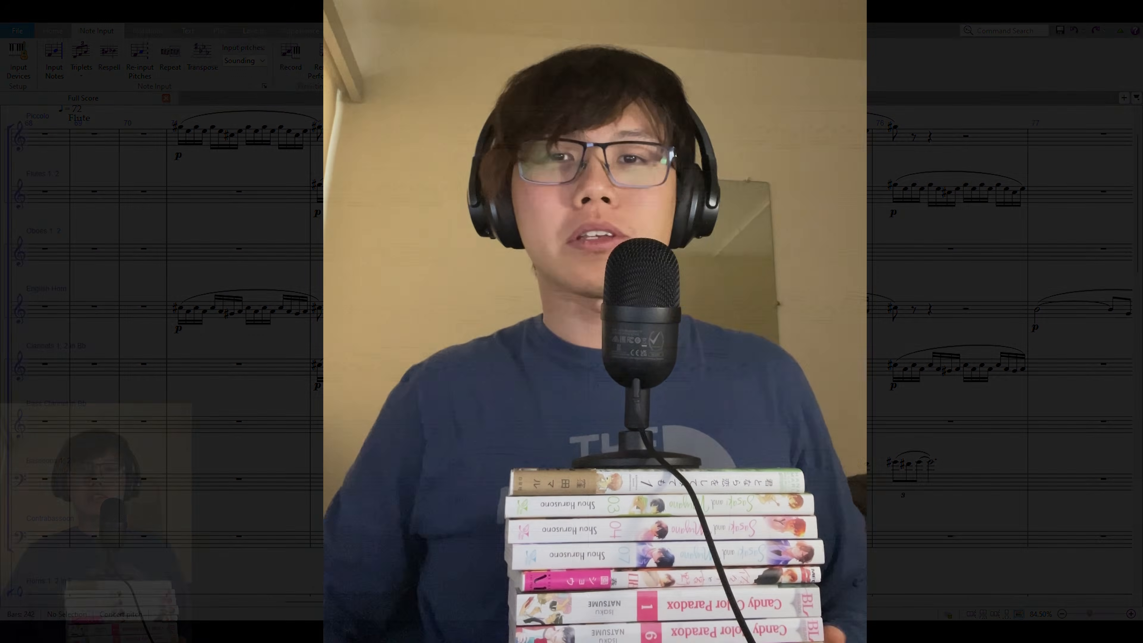